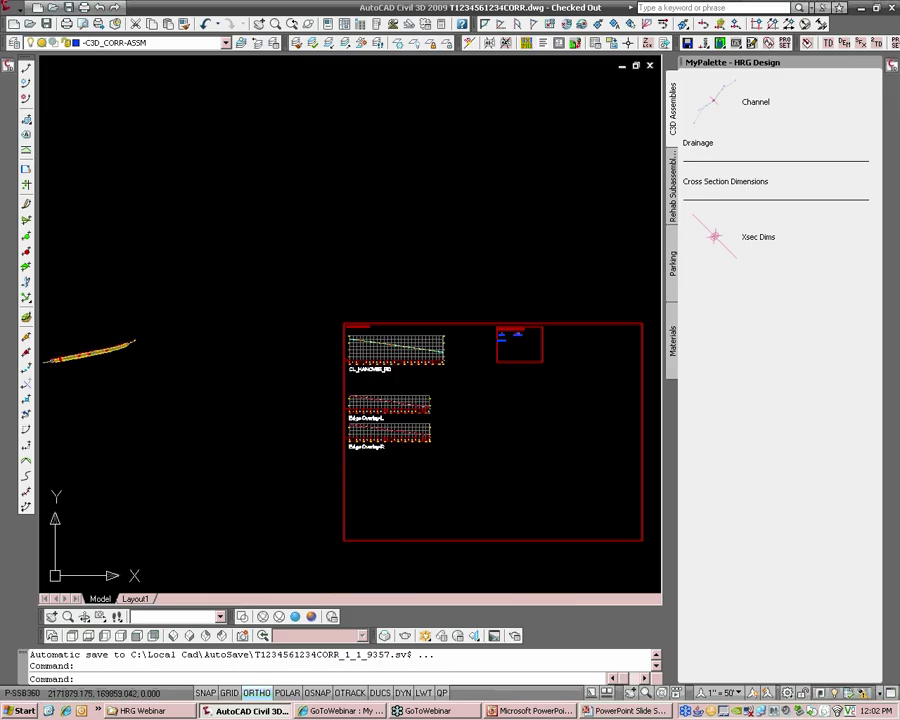
Examine the road corridor in plan view, and open Surface Drawing.bmp in Paint
middle_drag(60, 357, 400, 332)
scroll(400, 332, up, 4)
scroll(534, 317, up, 3)
middle_drag(541, 313, 526, 318)
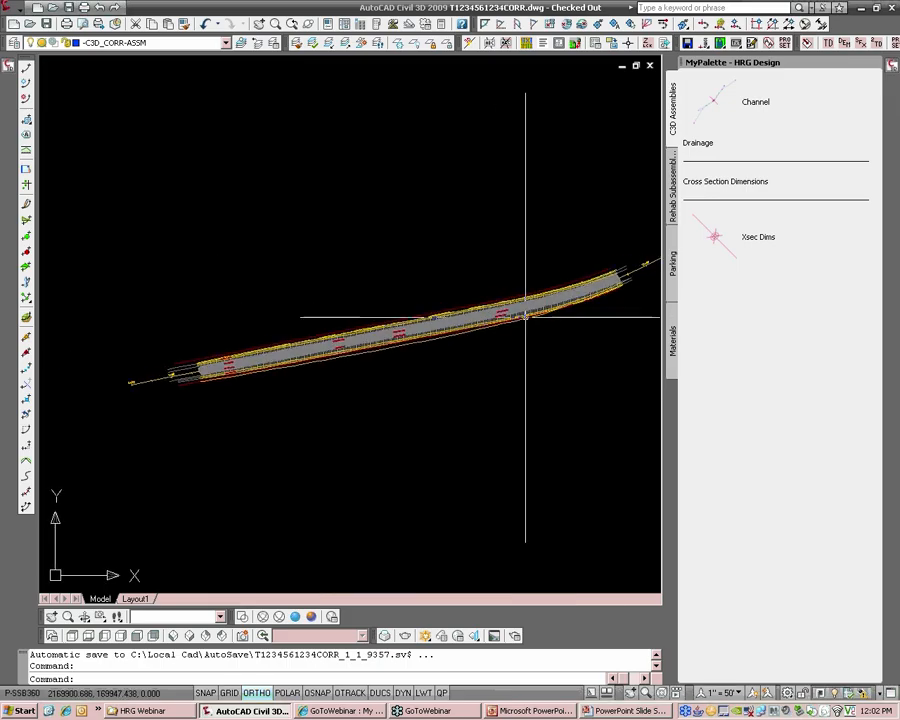
mouse_move(525, 318)
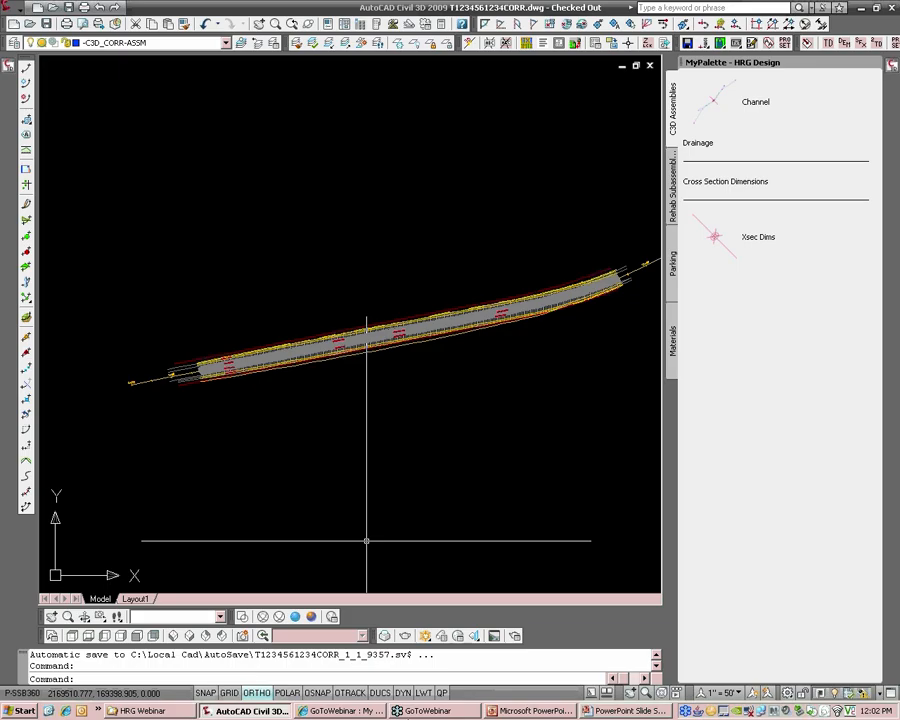
click(147, 711)
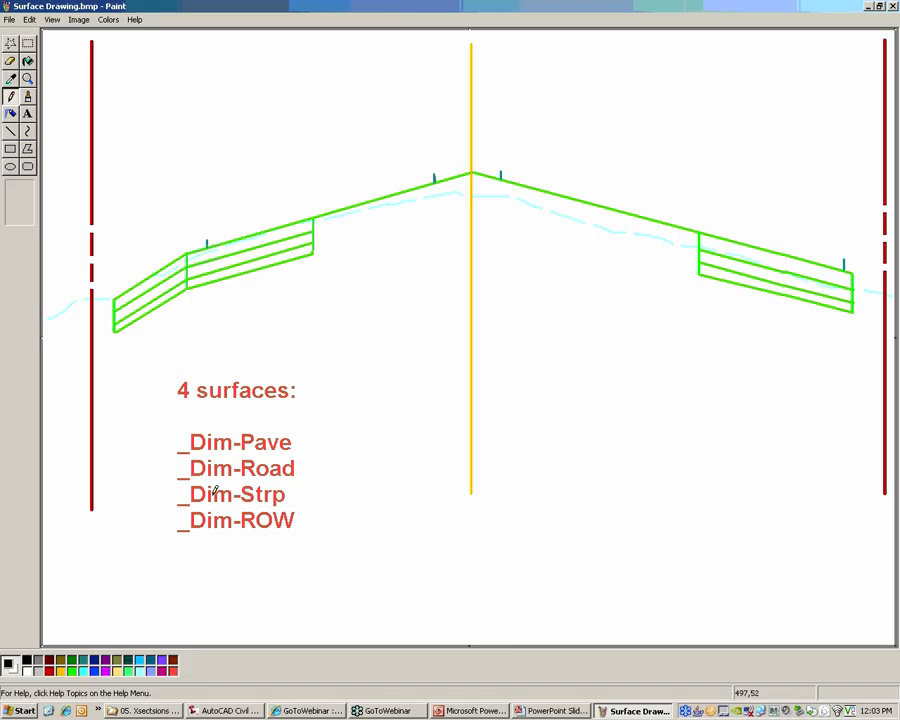
Mark the list of four surfaces with a thick red line beside _Dim-ROW and thin freehand loops around the names
click(10, 131)
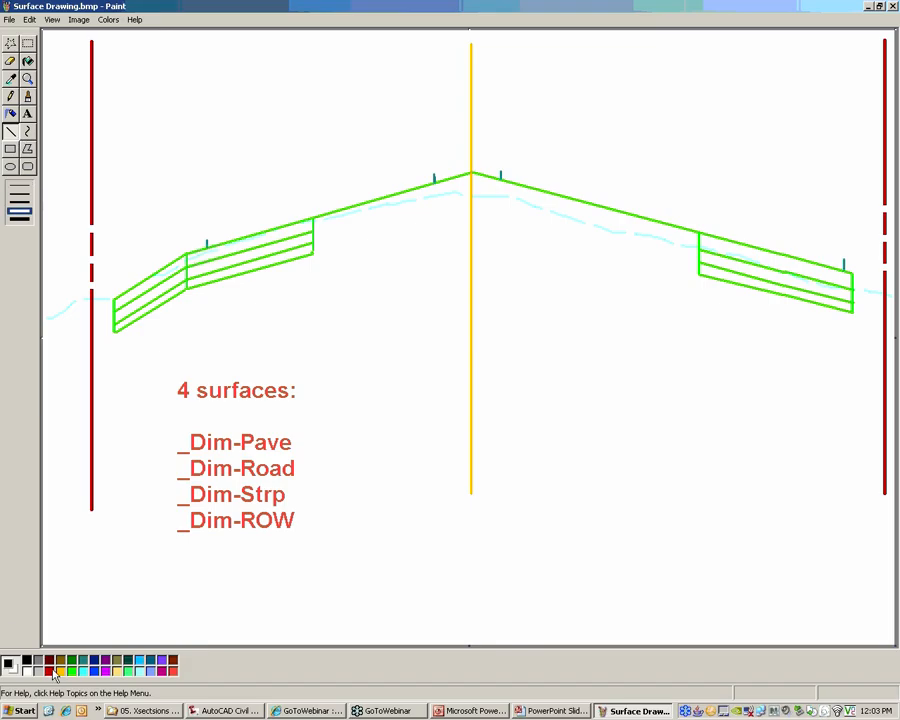
click(49, 660)
mouse_move(272, 541)
mouse_down()
mouse_move(322, 528)
mouse_move(336, 406)
mouse_move(353, 508)
mouse_up()
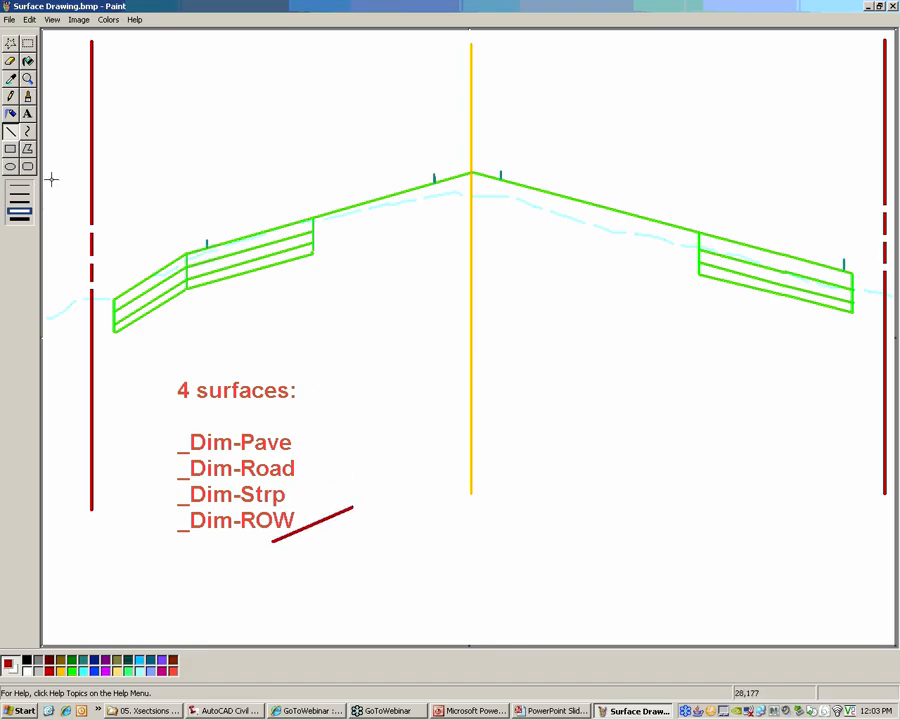
click(12, 97)
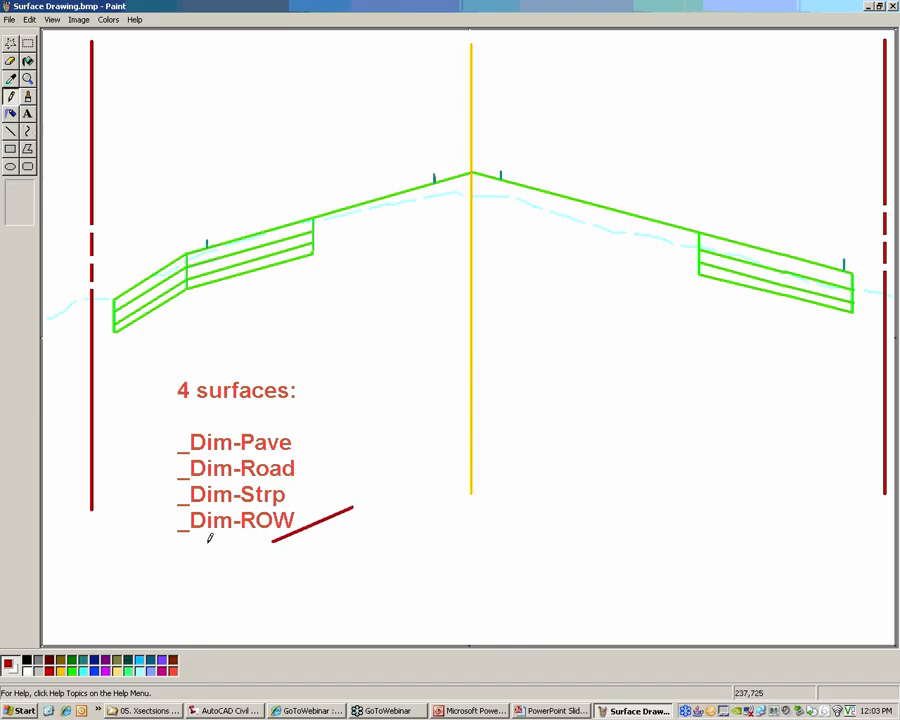
mouse_move(348, 518)
mouse_down()
mouse_move(281, 326)
mouse_move(177, 516)
mouse_move(259, 557)
mouse_up()
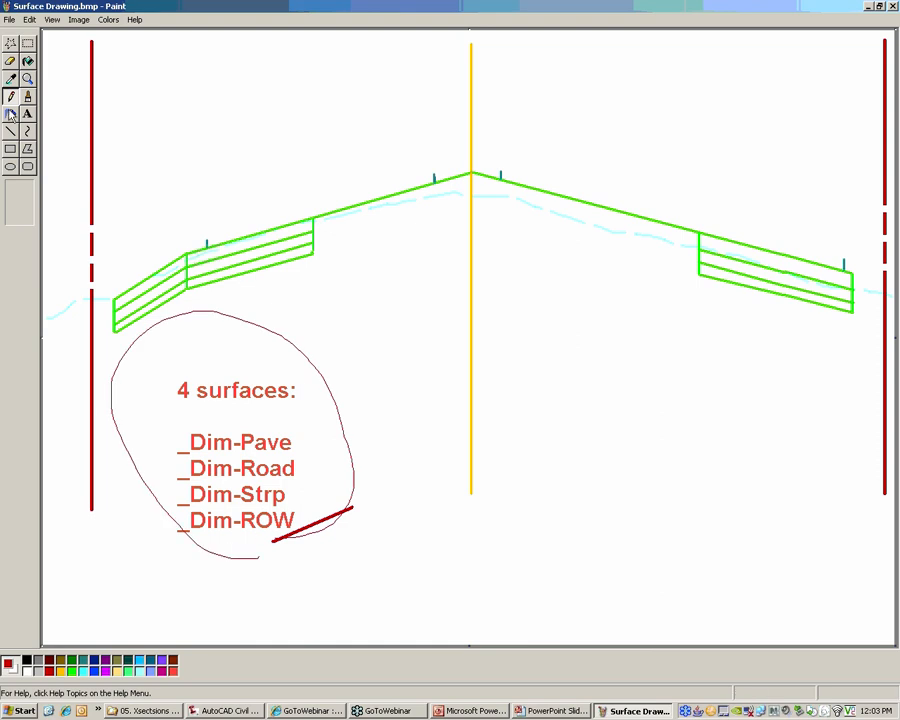
click(11, 131)
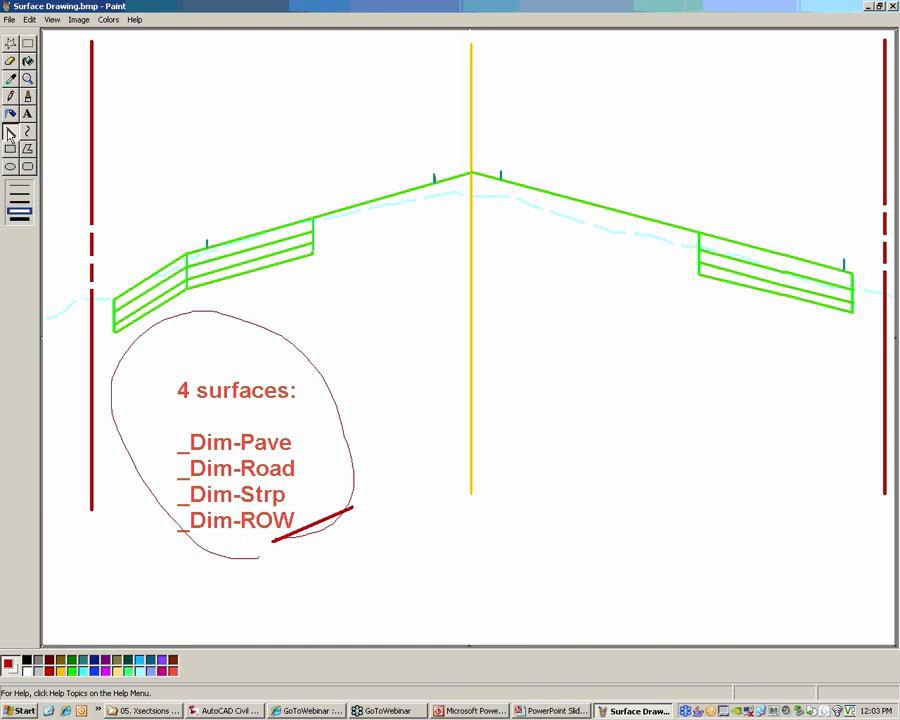
click(11, 96)
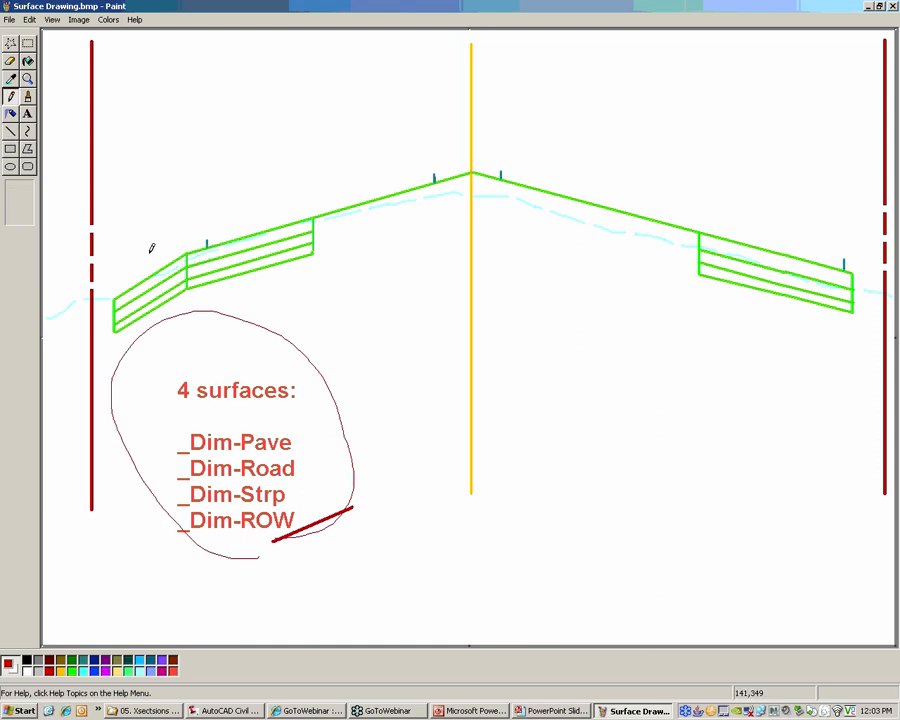
mouse_move(338, 524)
mouse_down()
mouse_move(224, 413)
mouse_move(177, 519)
mouse_move(301, 428)
mouse_move(228, 407)
mouse_up()
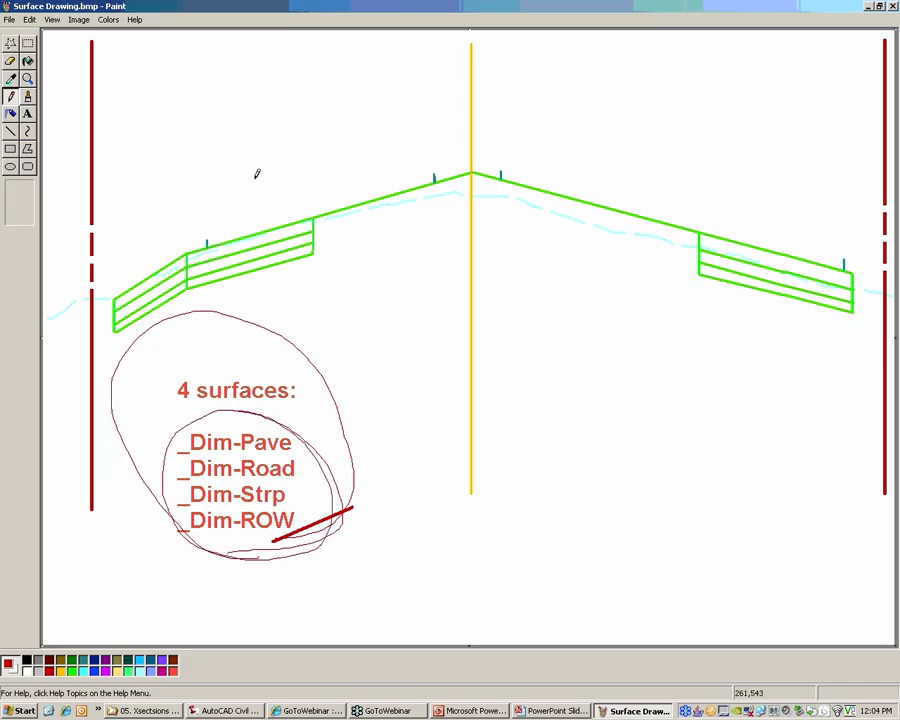
Undo the freehand loops and the red line drawn around the surface list
click(29, 19)
click(33, 30)
click(29, 19)
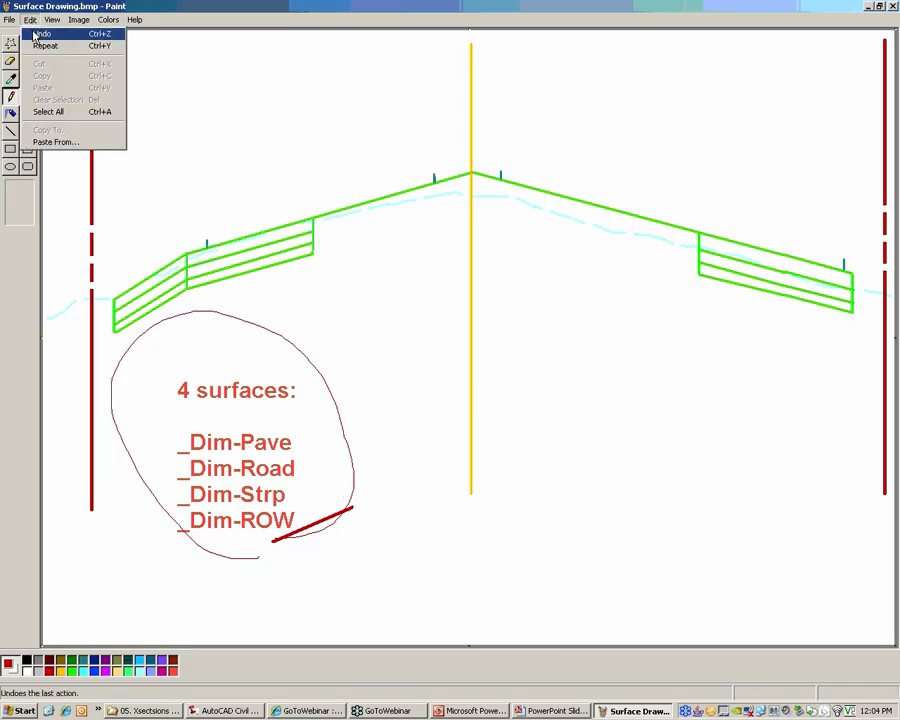
click(34, 32)
click(29, 19)
click(34, 32)
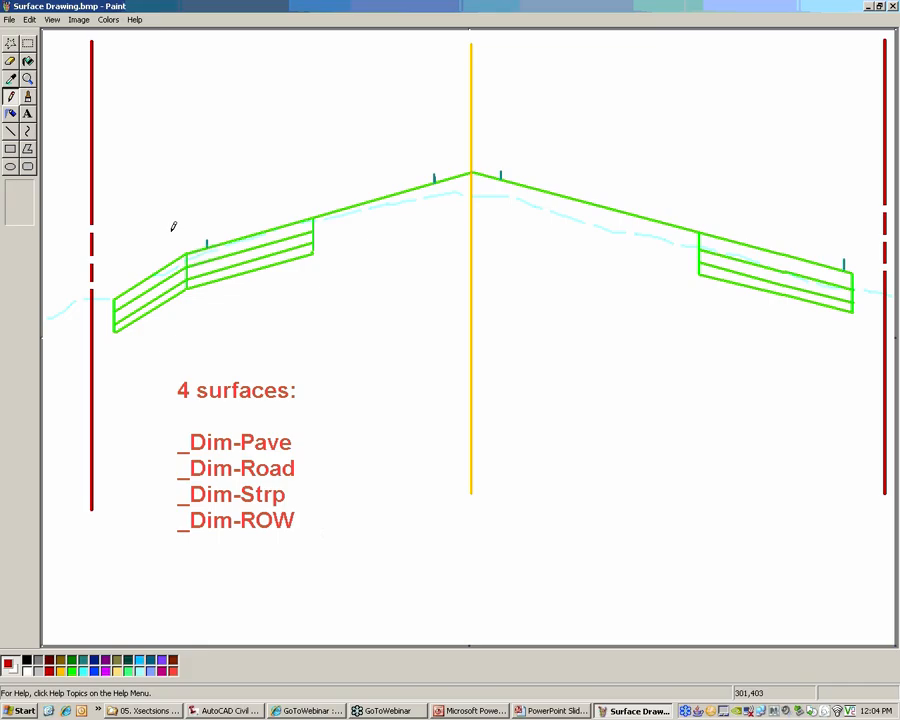
Trace the road section's top surface in red from edge to edge, and tick both ends and the pavement break points
click(10, 130)
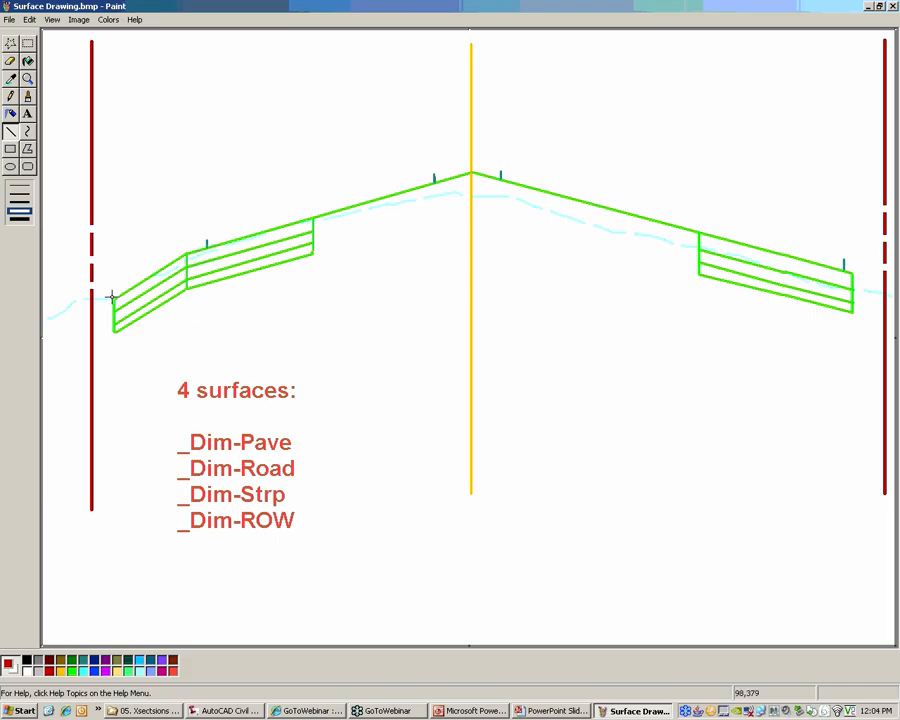
drag(111, 297, 851, 270)
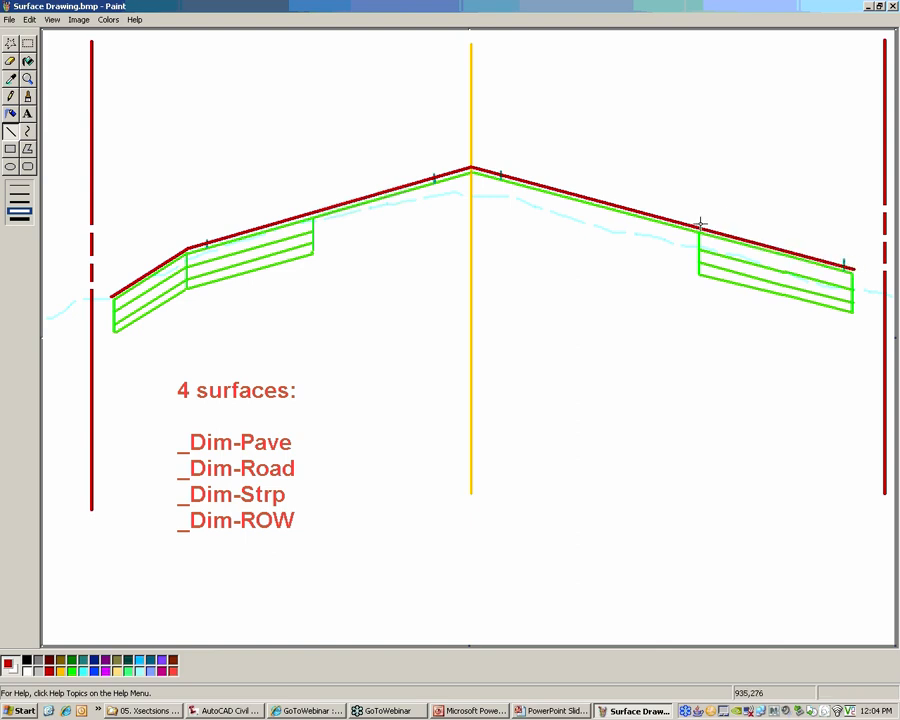
drag(700, 222, 700, 235)
drag(313, 207, 313, 218)
drag(187, 249, 187, 254)
drag(854, 265, 854, 276)
drag(111, 291, 111, 300)
Draw red horizontal dimension lines with vertical extension lines above the section, spanning each segment on both sides of the centerline
mouse_move(471, 141)
shift+mouse_down()
mouse_move(695, 151)
mouse_move(695, 135)
mouse_move(697, 215)
shift+mouse_up()
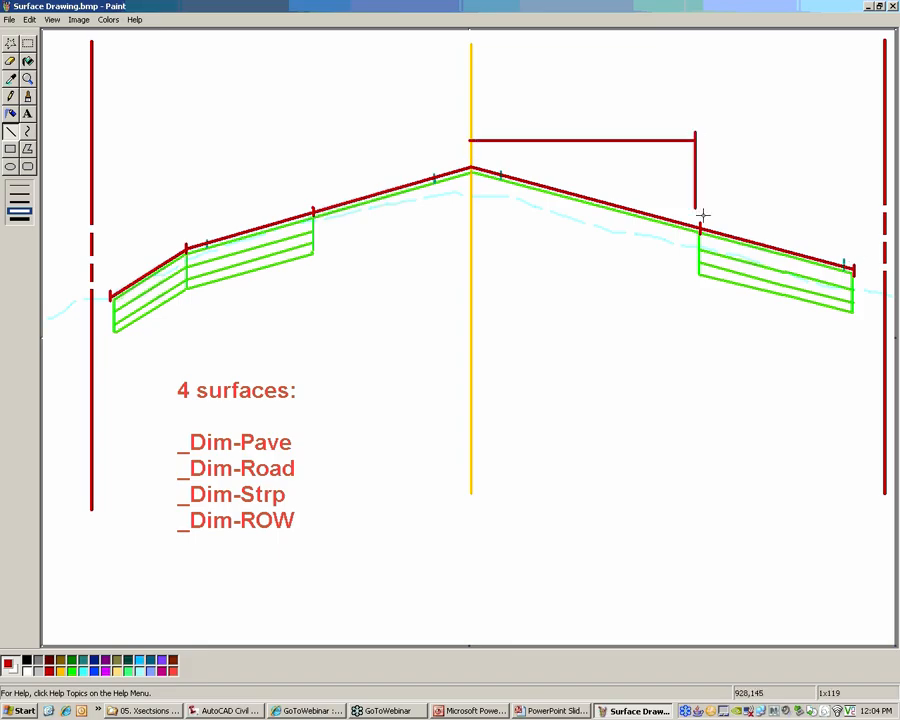
mouse_move(698, 139)
shift+mouse_down()
mouse_move(852, 138)
mouse_move(858, 128)
shift+mouse_up()
shift+drag(858, 128, 862, 266)
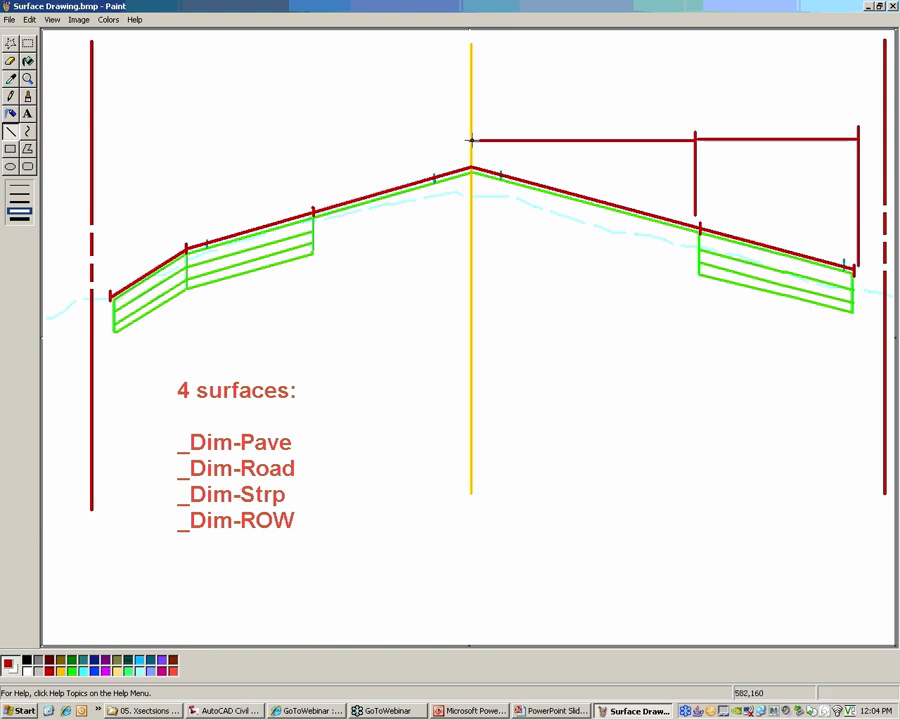
mouse_move(471, 140)
shift+mouse_down()
mouse_move(317, 155)
mouse_move(311, 197)
shift+mouse_up()
mouse_move(306, 139)
shift+mouse_down()
mouse_move(178, 154)
mouse_move(193, 237)
shift+mouse_up()
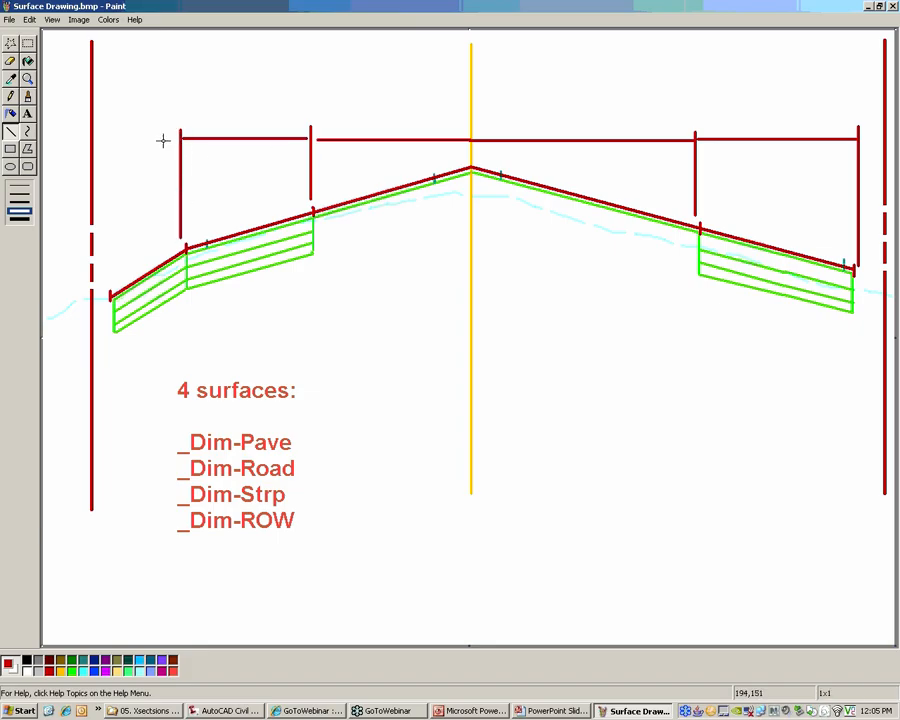
mouse_move(180, 136)
shift+mouse_down()
mouse_move(110, 149)
mouse_move(110, 131)
mouse_move(110, 296)
shift+mouse_up()
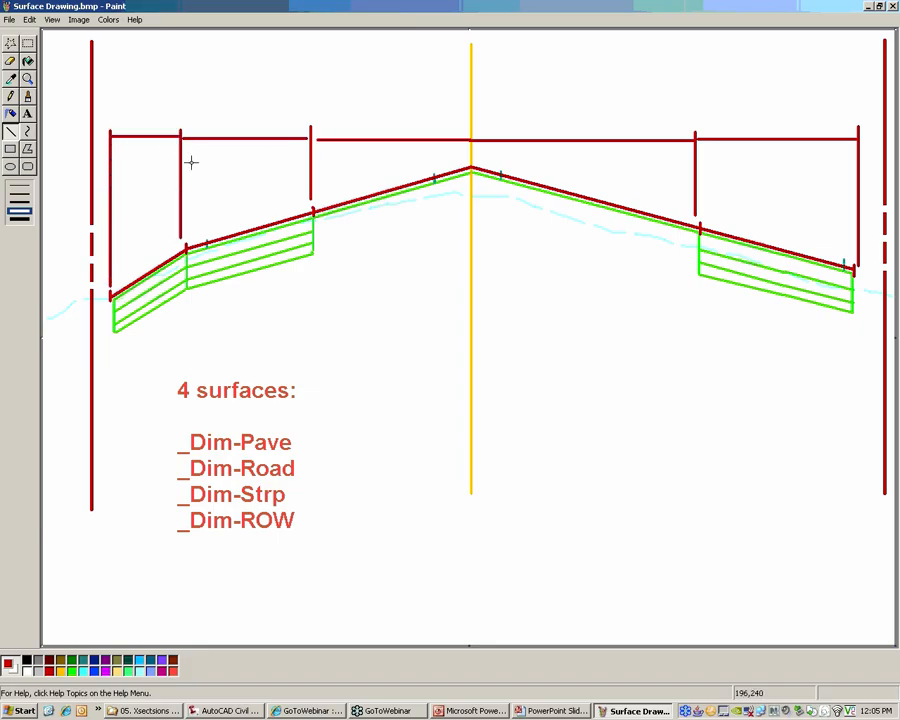
Sketch a small freehand oval above each of the five dimension segments to mark the dimension text positions
click(10, 96)
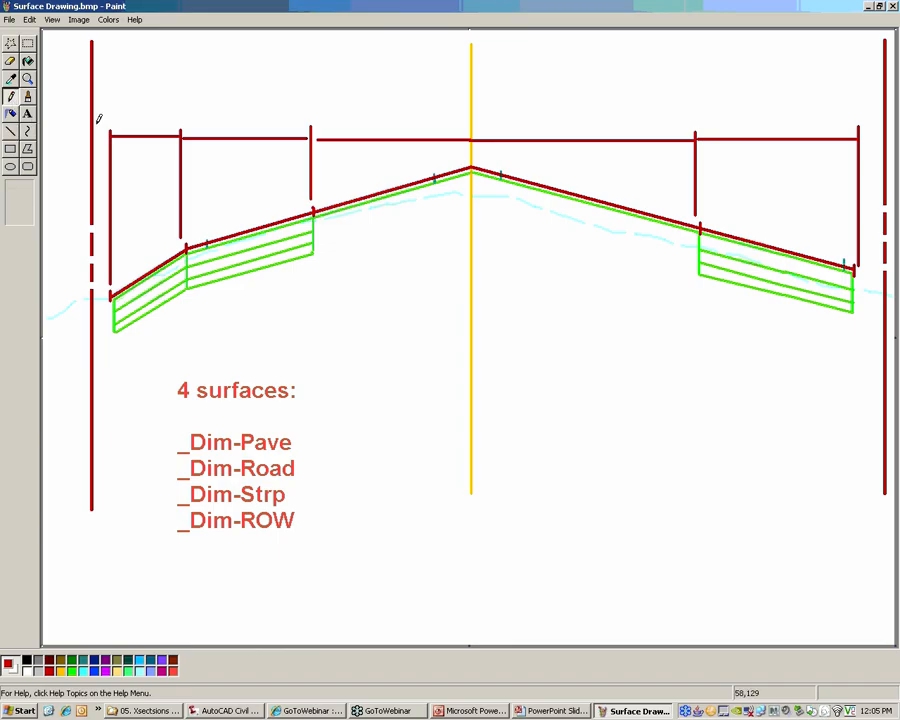
mouse_move(143, 131)
mouse_down()
mouse_move(163, 128)
mouse_move(158, 121)
mouse_up()
drag(278, 122, 264, 128)
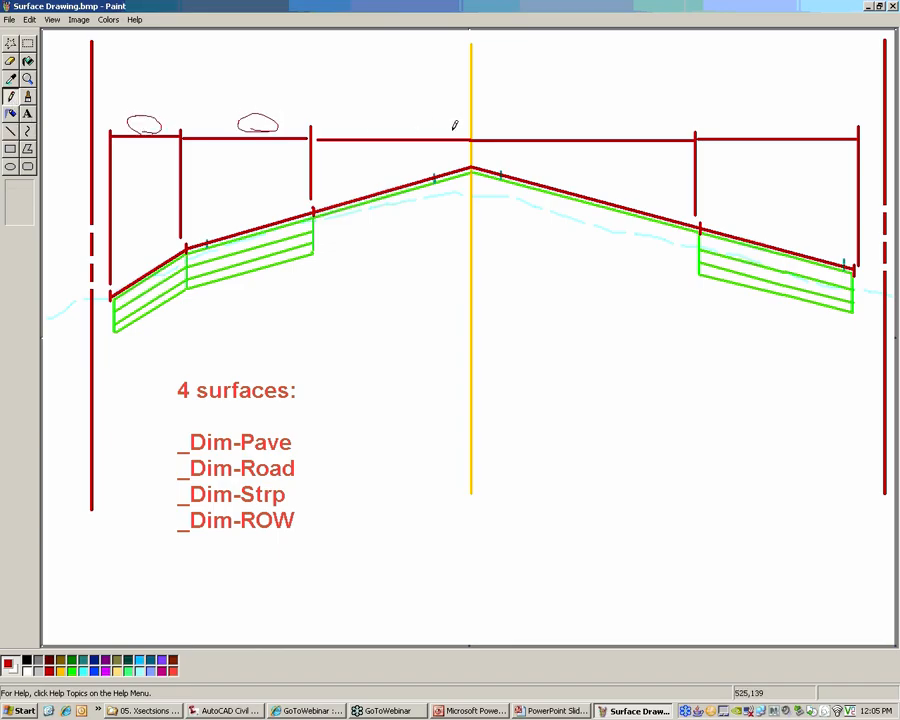
drag(452, 125, 448, 130)
drag(579, 126, 617, 132)
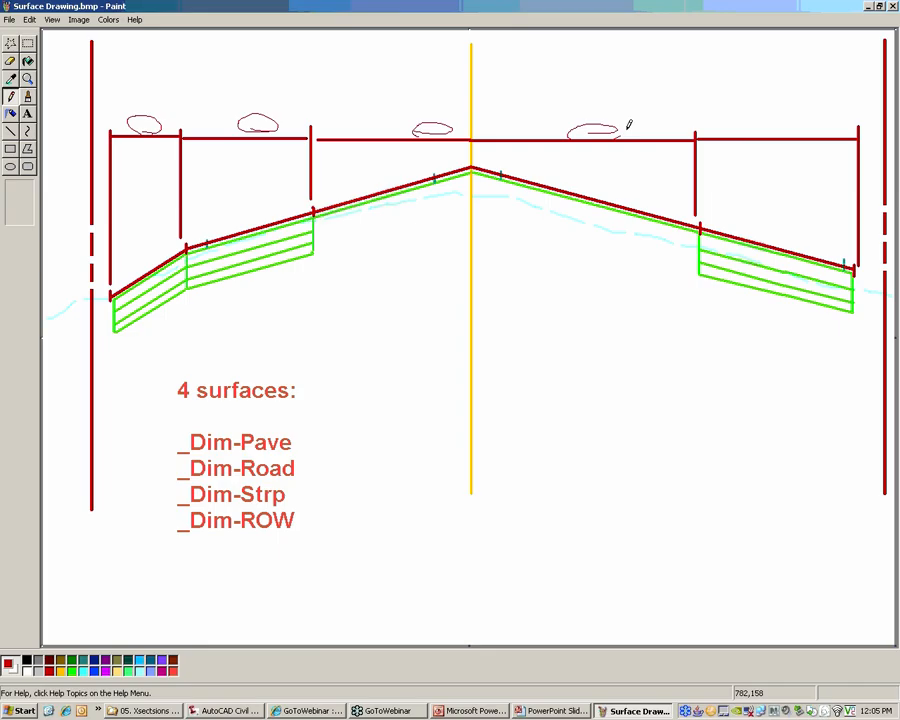
drag(777, 128, 820, 132)
Undo the last three ovals, and discard the remaining markup by closing and reopening Surface Drawing.bmp without saving
click(31, 19)
click(41, 33)
click(30, 19)
click(41, 33)
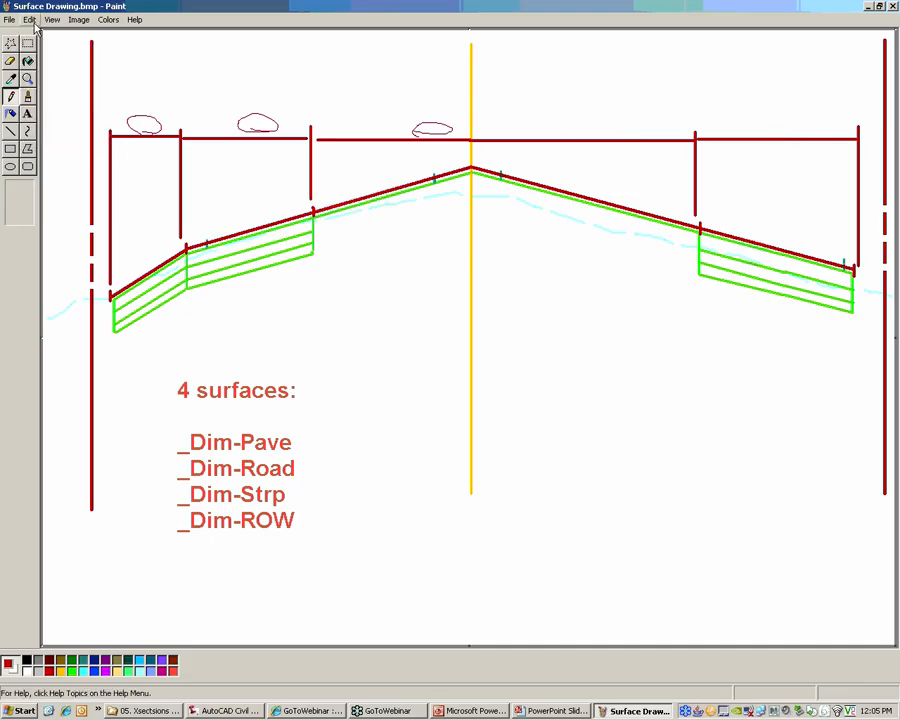
click(30, 19)
click(41, 33)
click(30, 19)
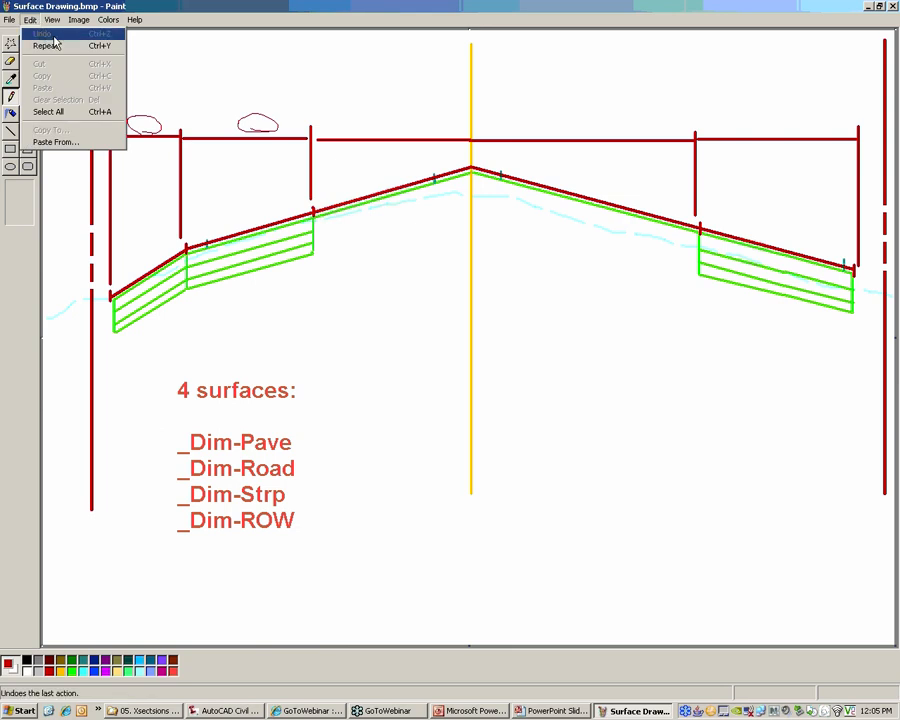
click(266, 82)
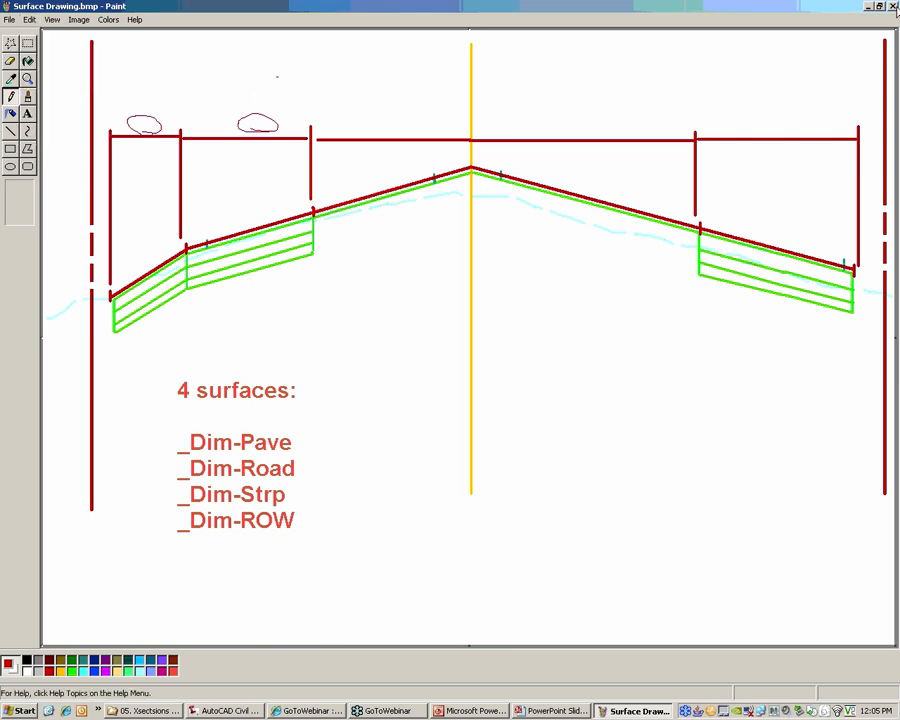
click(892, 6)
click(444, 373)
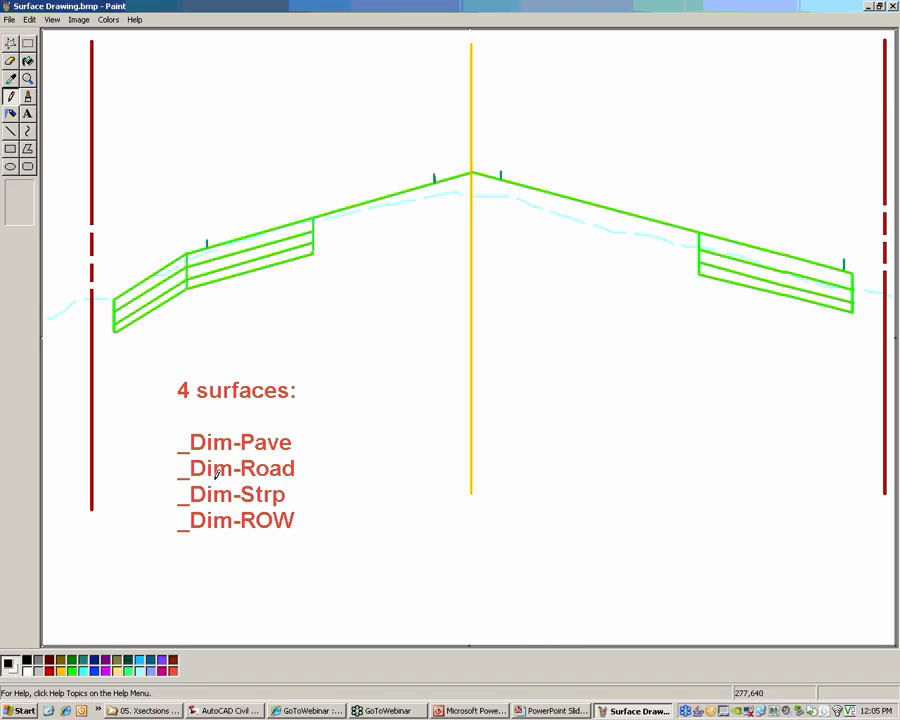
Underline _Dim-Road in black, and draw its surface in thick red from edge to edge through the crown with end ticks
drag(202, 480, 295, 468)
click(49, 671)
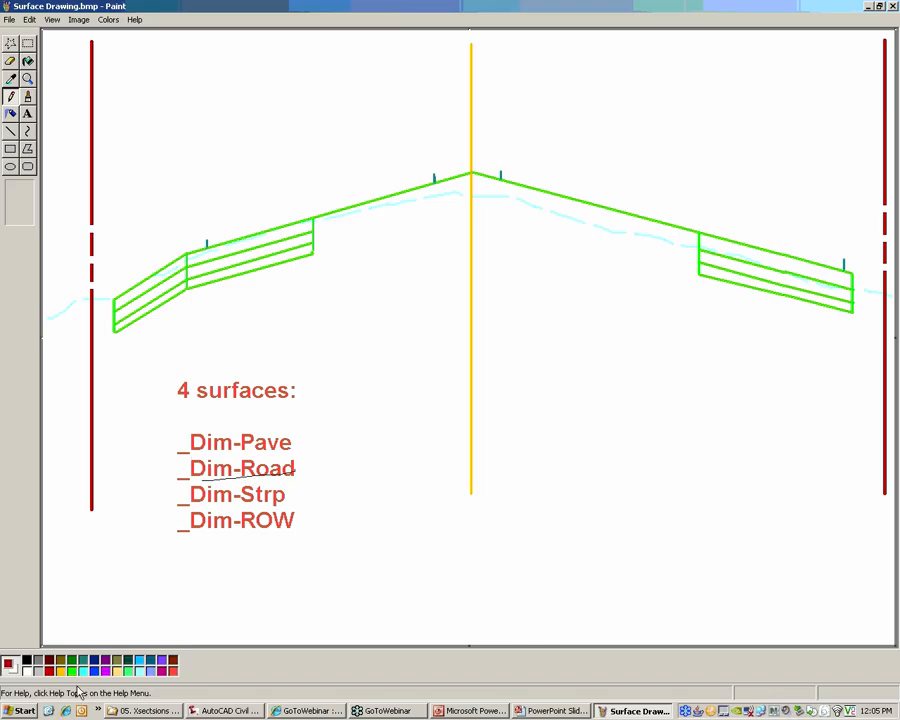
click(12, 130)
click(19, 212)
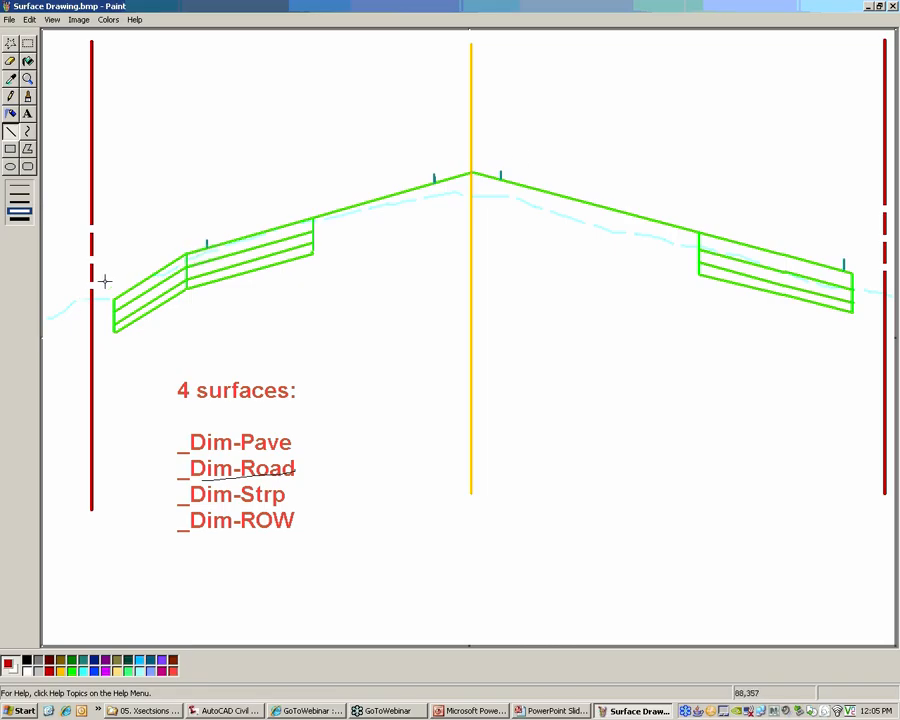
drag(107, 278, 471, 158)
drag(471, 157, 858, 261)
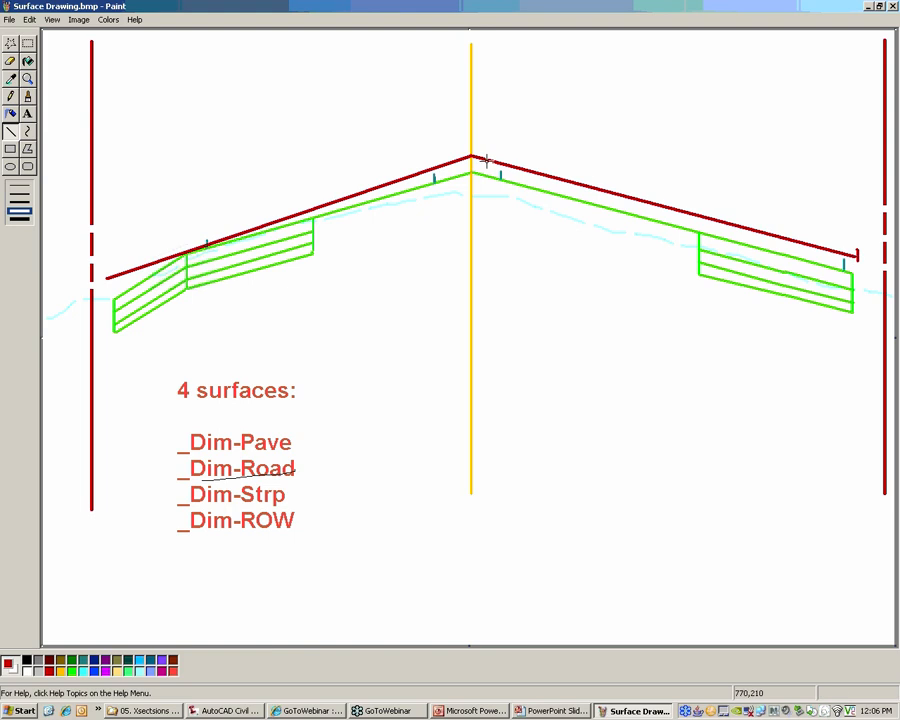
drag(105, 268, 106, 283)
Circle the four pavement stripe marks on the road section with purple ellipses
click(11, 167)
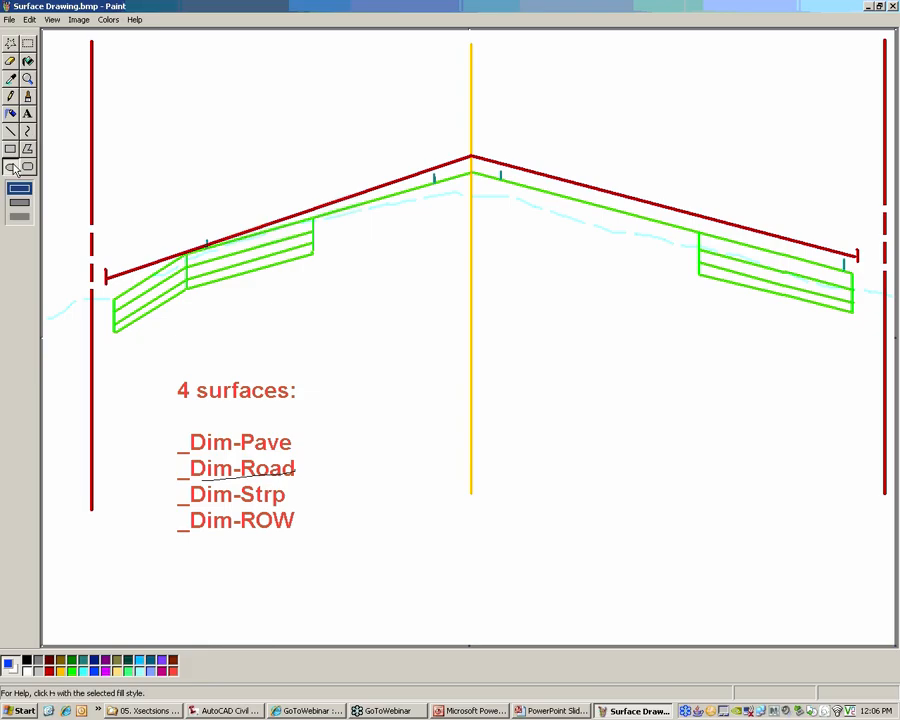
click(164, 664)
mouse_move(204, 247)
mouse_down()
mouse_move(224, 231)
mouse_move(224, 254)
mouse_up()
drag(426, 175, 440, 187)
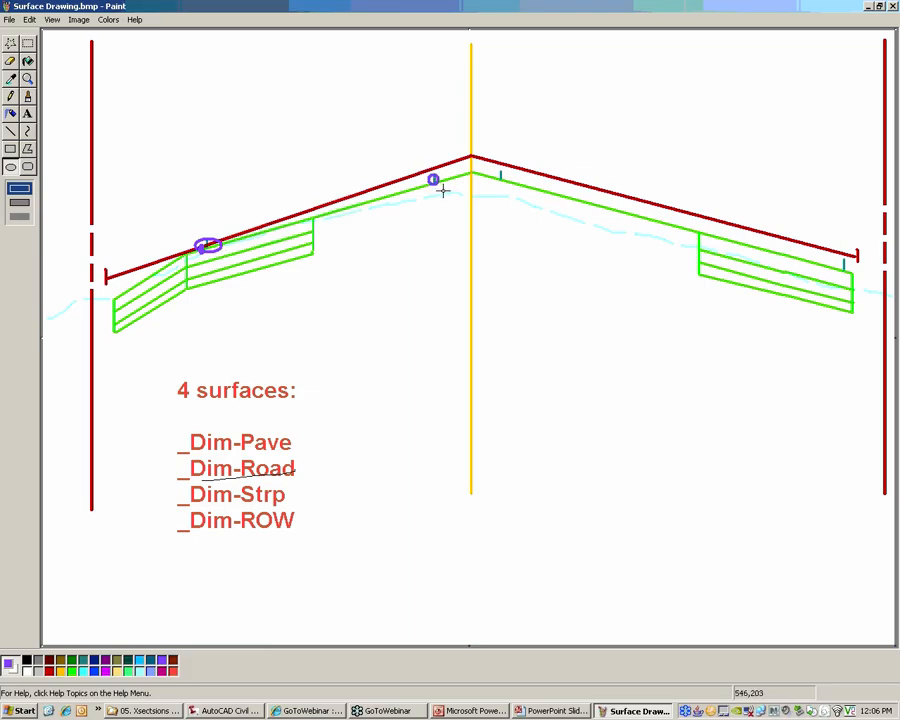
drag(495, 171, 511, 186)
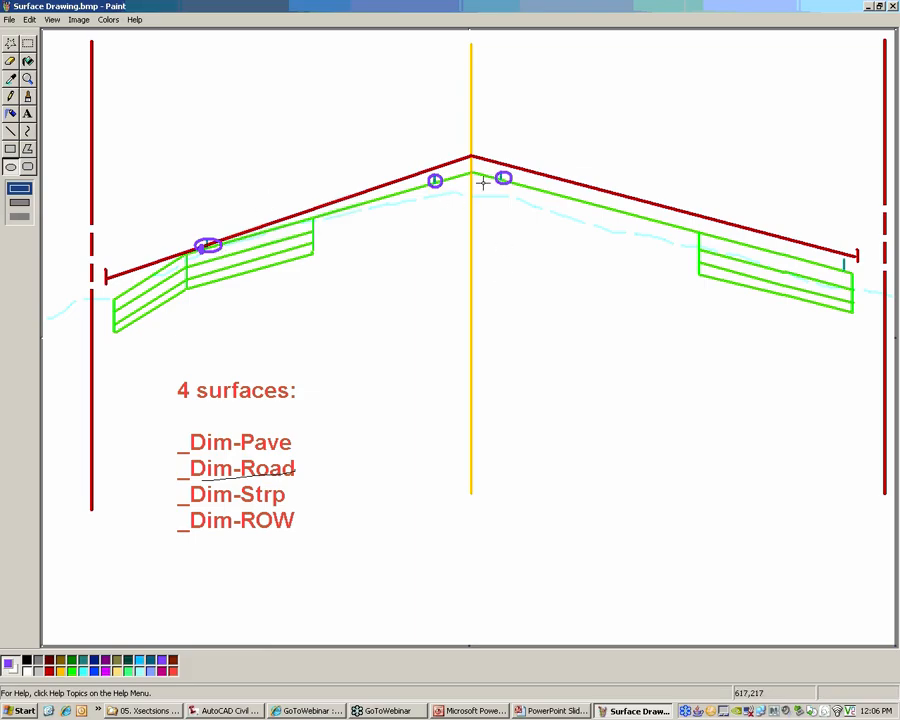
drag(838, 260, 852, 277)
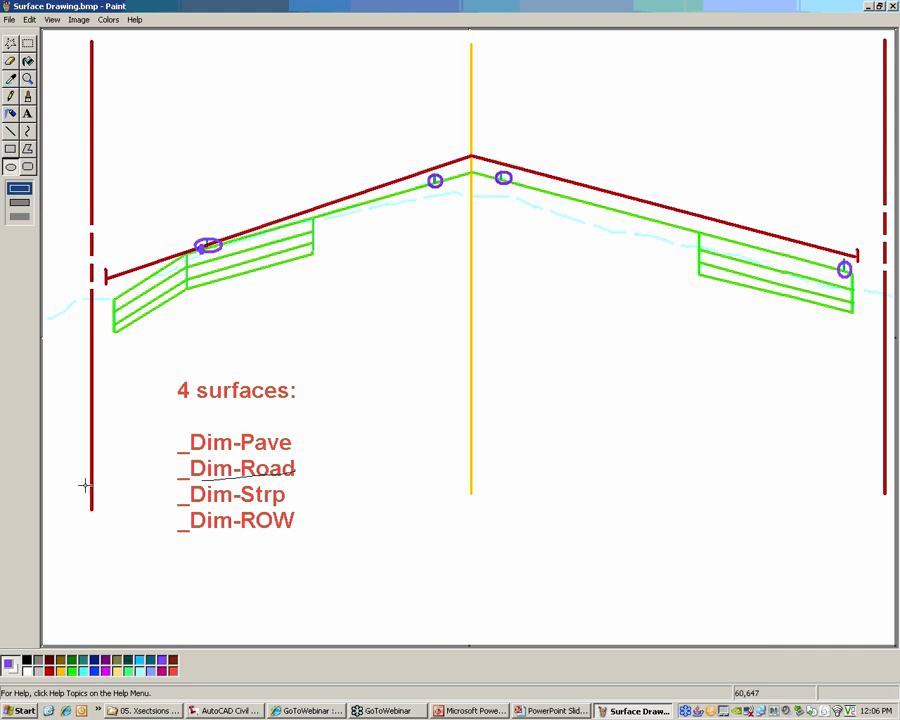
Draw a purple line above the section through the stripe positions and the crown, and a horizontal one between the right-of-way lines
click(10, 131)
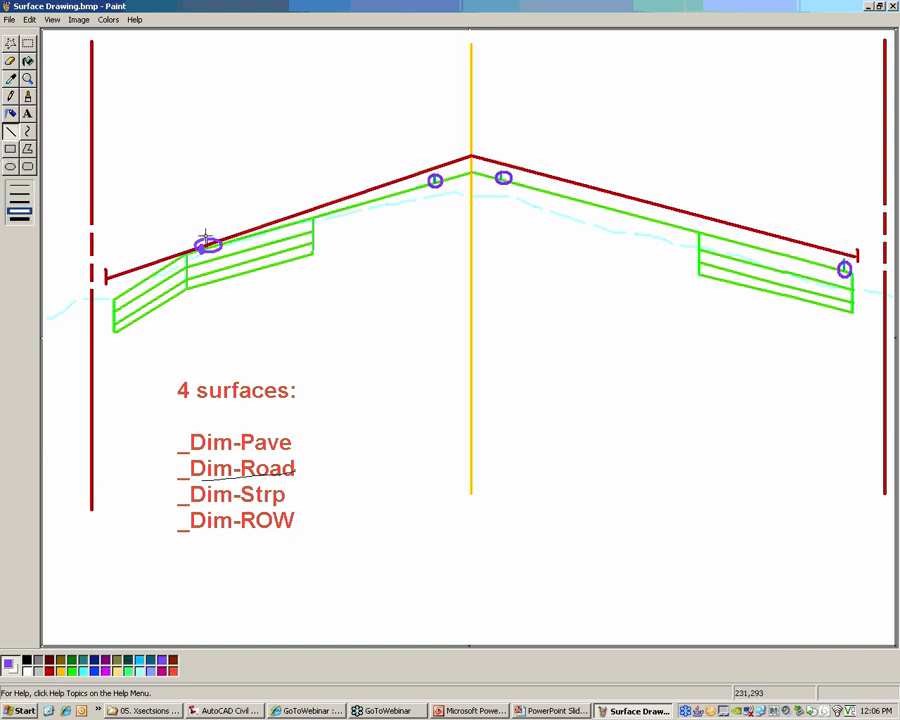
mouse_move(202, 233)
mouse_down()
mouse_move(470, 147)
mouse_move(860, 251)
mouse_move(843, 242)
mouse_up()
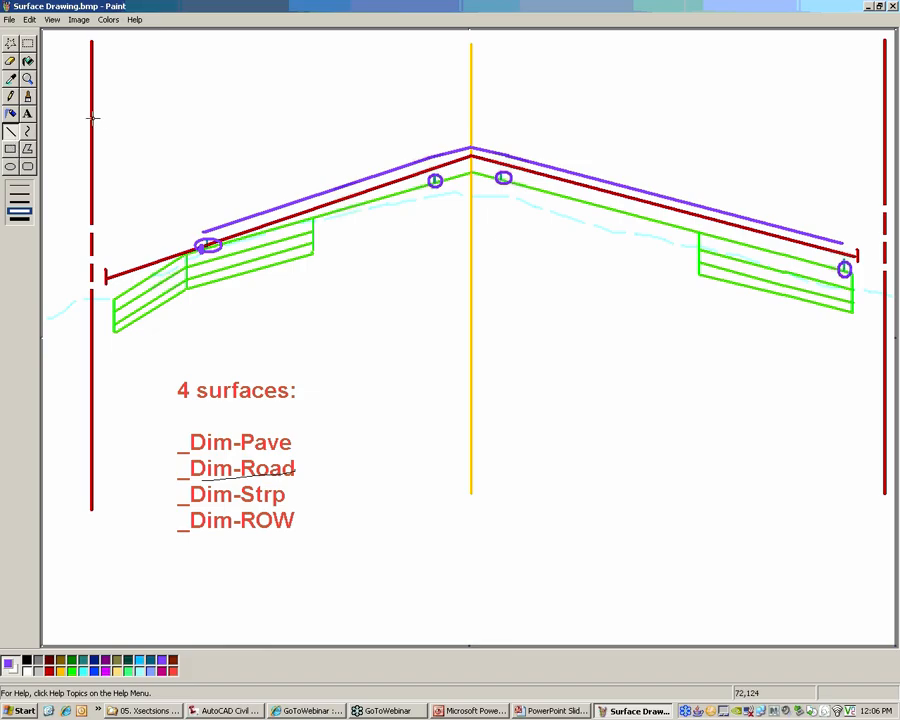
drag(92, 117, 884, 117)
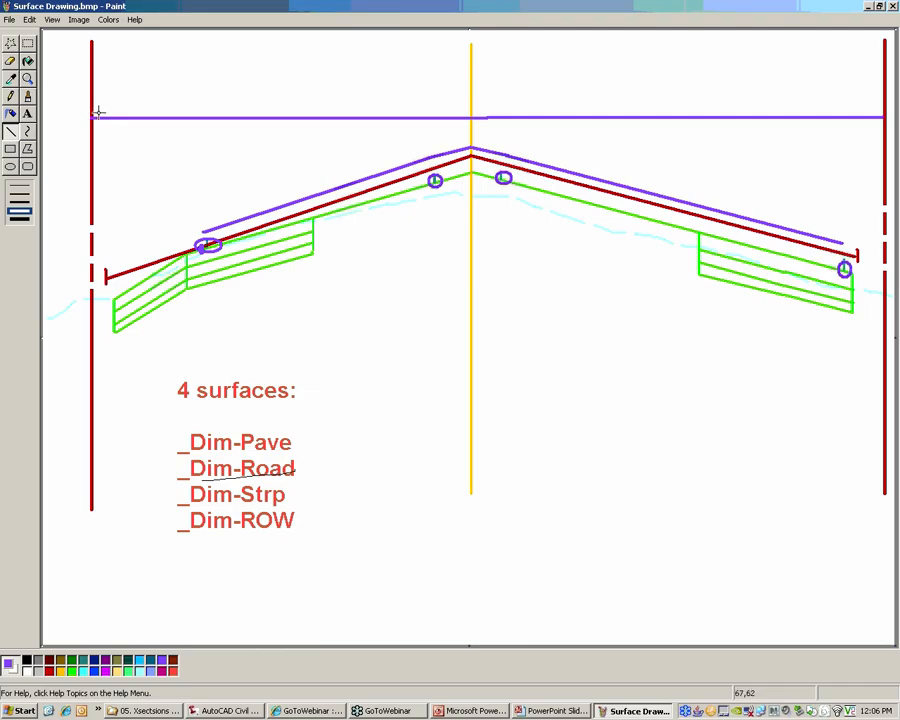
Add purple ticks to the horizontal line at the centerline and the left right-of-way line, and close Surface Drawing.bmp without saving
drag(470, 105, 471, 137)
drag(92, 107, 92, 133)
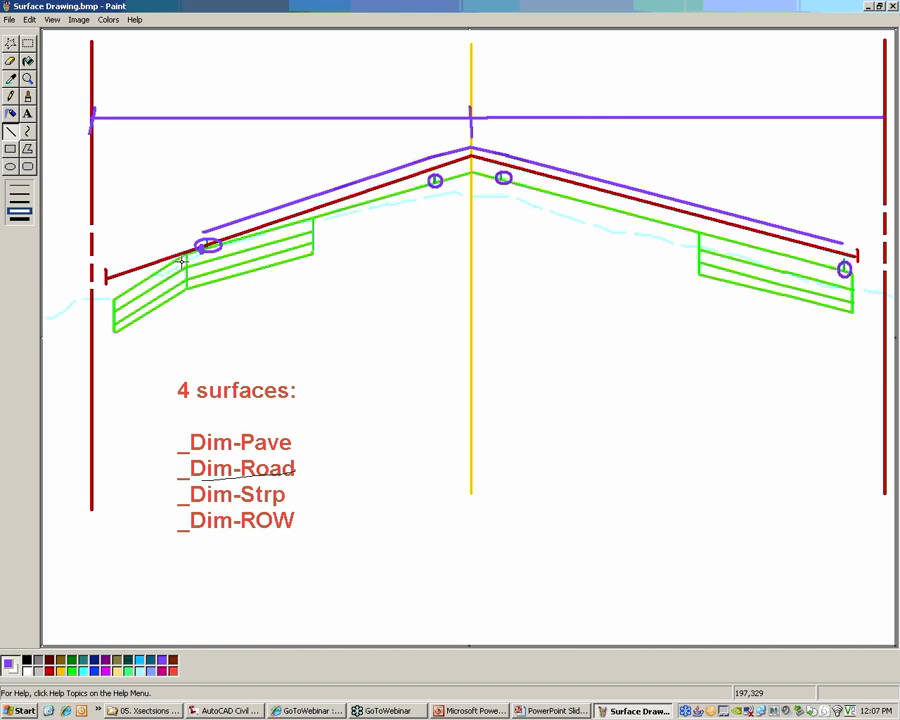
click(893, 7)
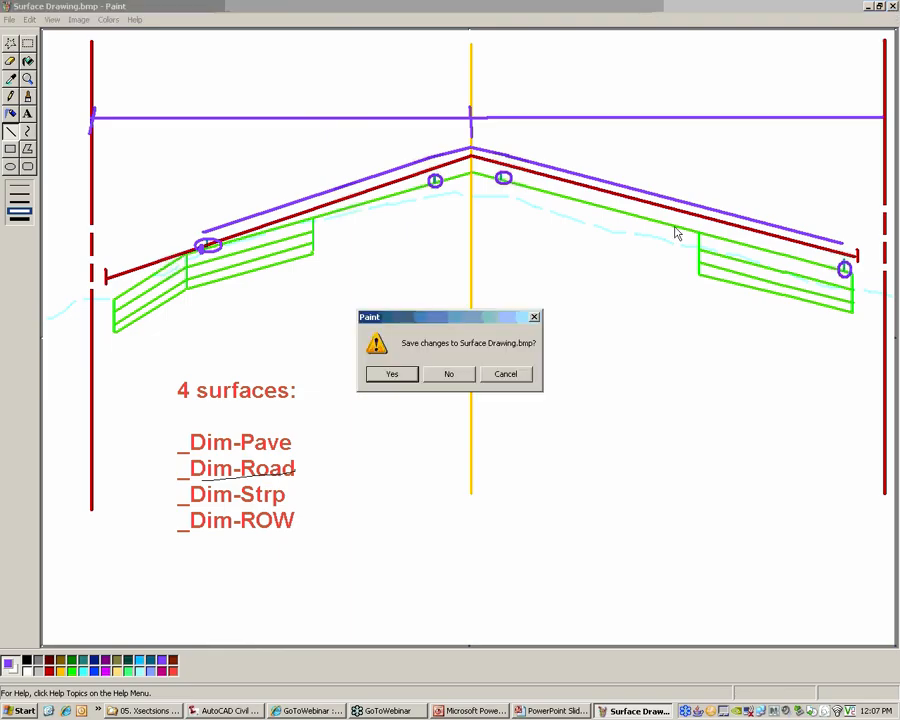
click(462, 378)
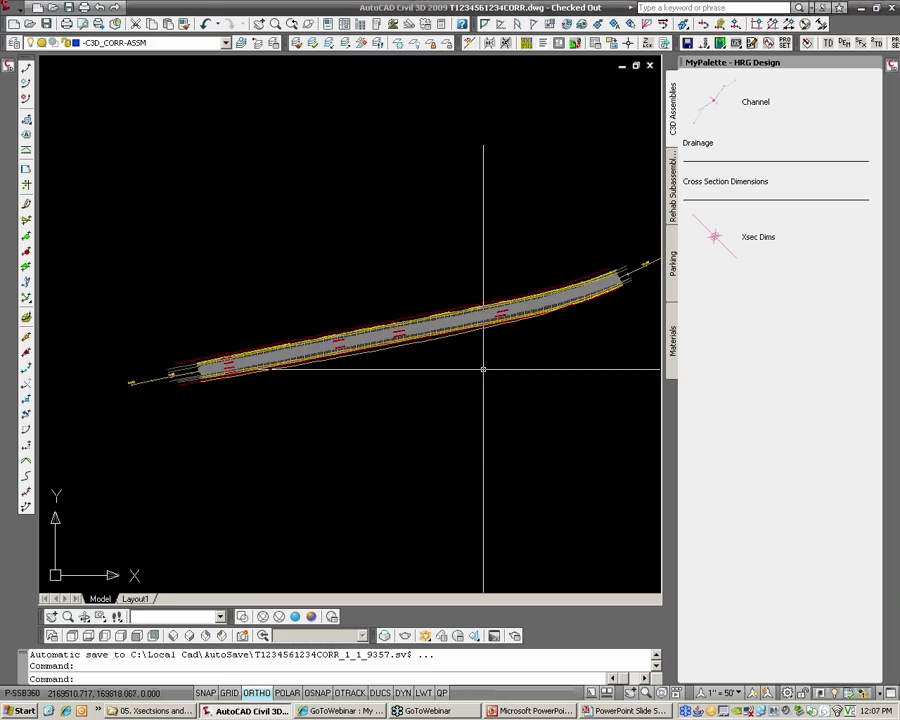
Examine the road corridor in plan in AutoCAD Civil 3D, close up around stations 6+00 to 7+00 and along its full length
scroll(396, 364, up, 3)
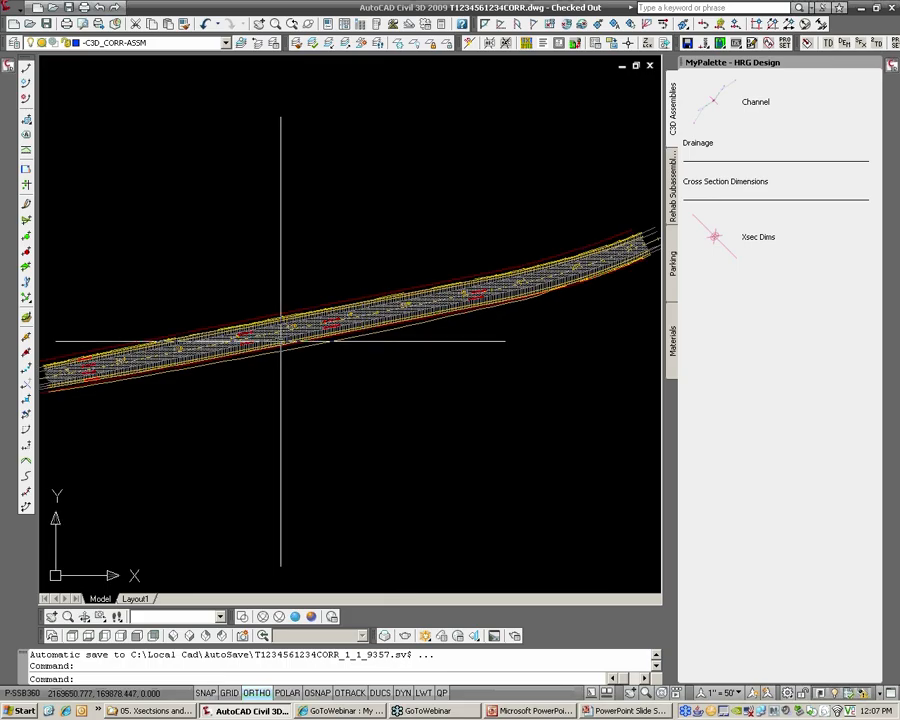
scroll(281, 341, up, 4)
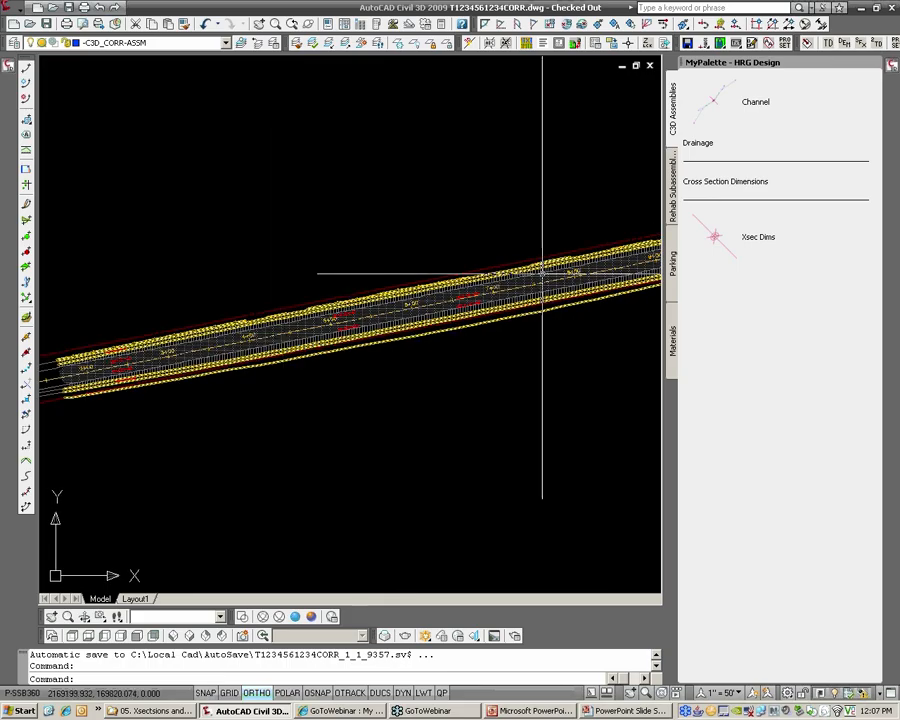
scroll(490, 297, up, 4)
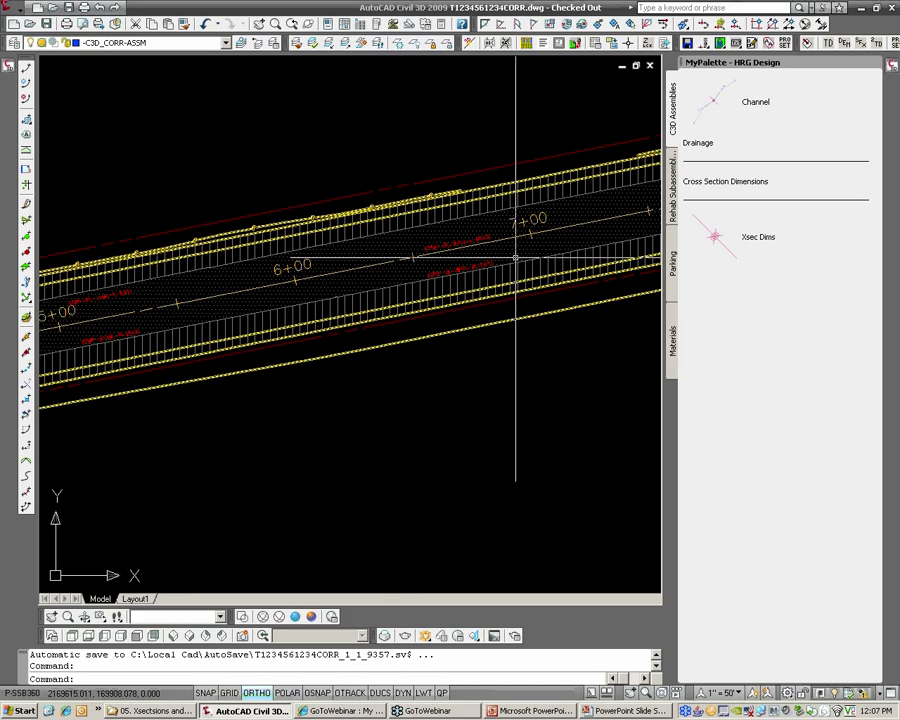
scroll(466, 292, down, 3)
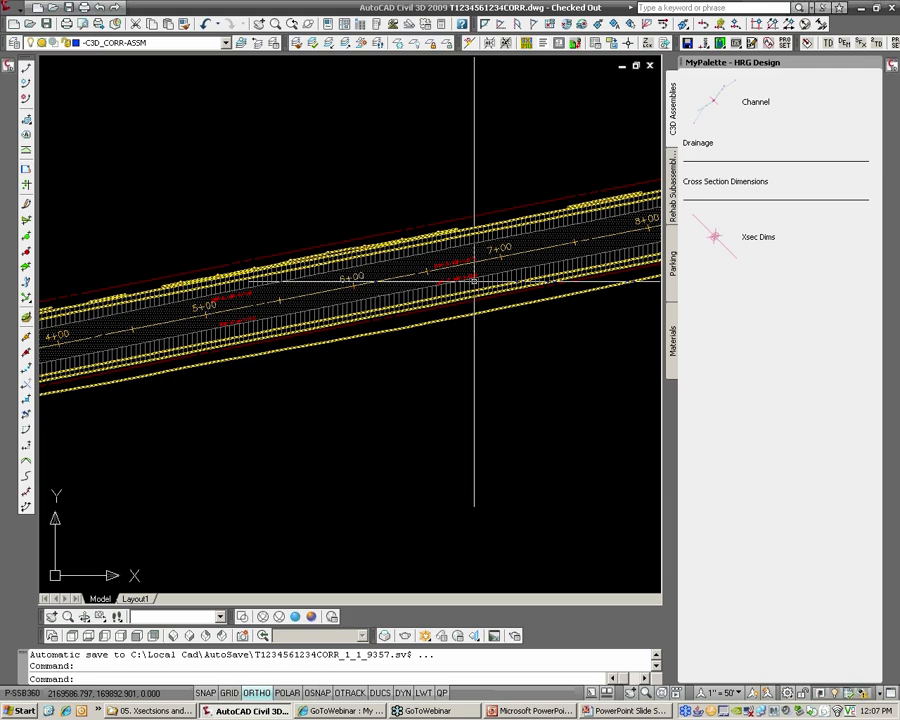
scroll(412, 284, up, 3)
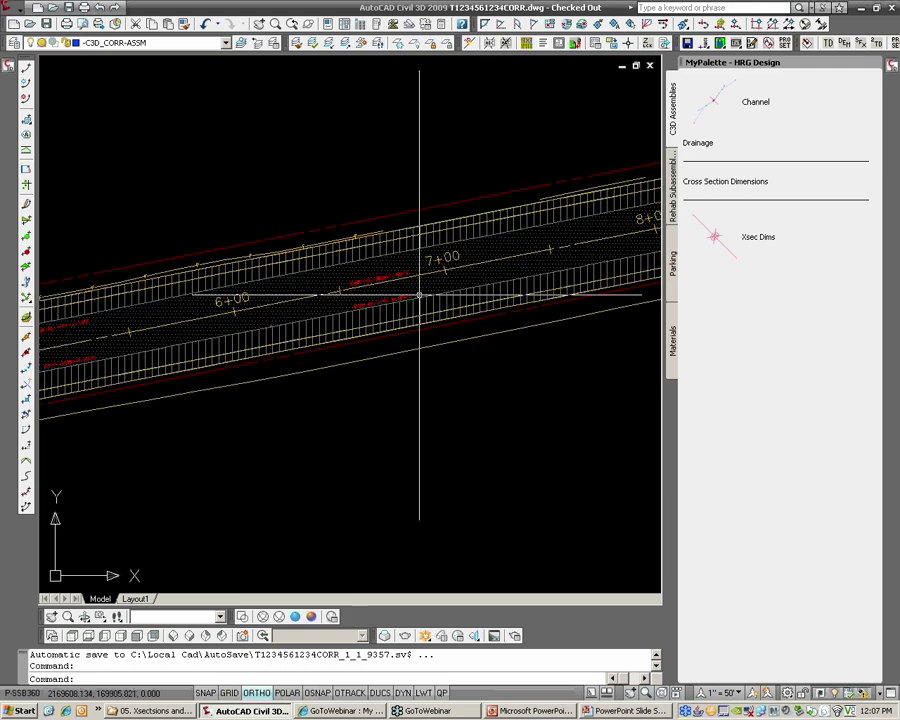
scroll(437, 295, up, 1)
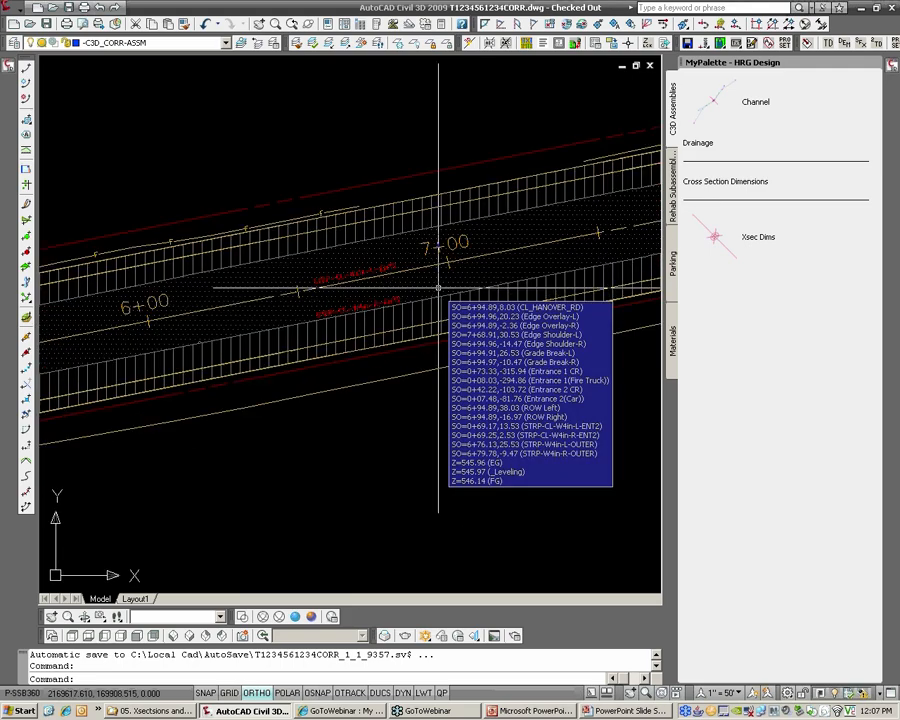
click(440, 285)
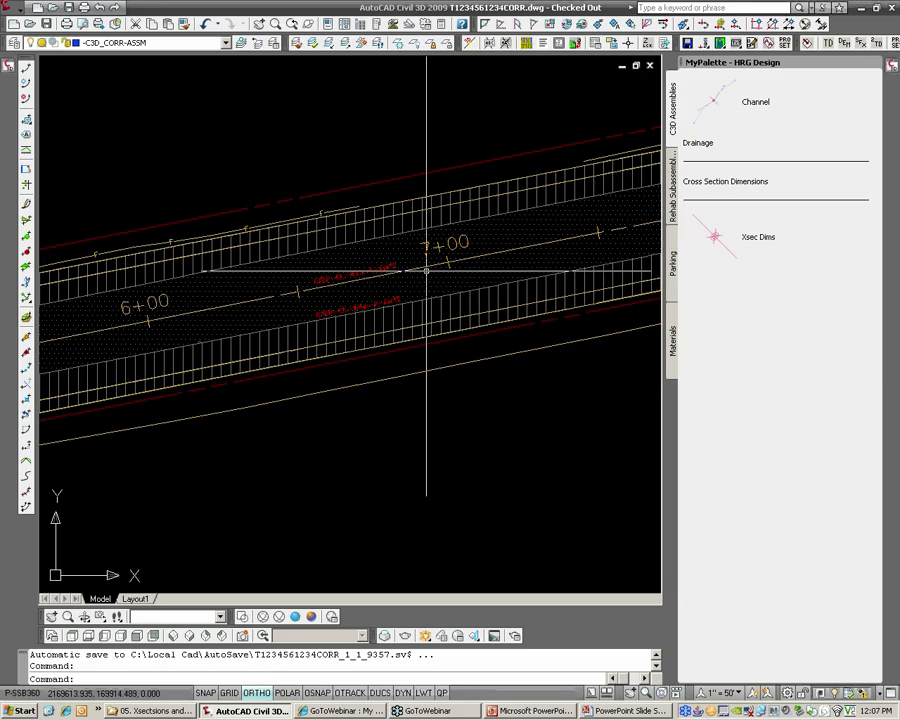
key(Escape)
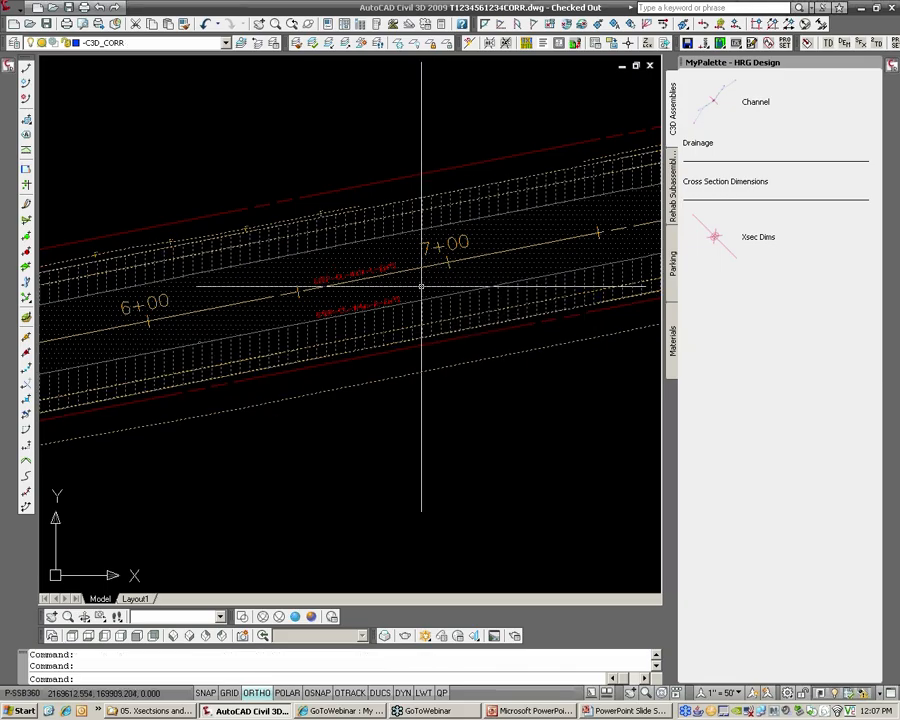
key(Escape)
key(Escape)
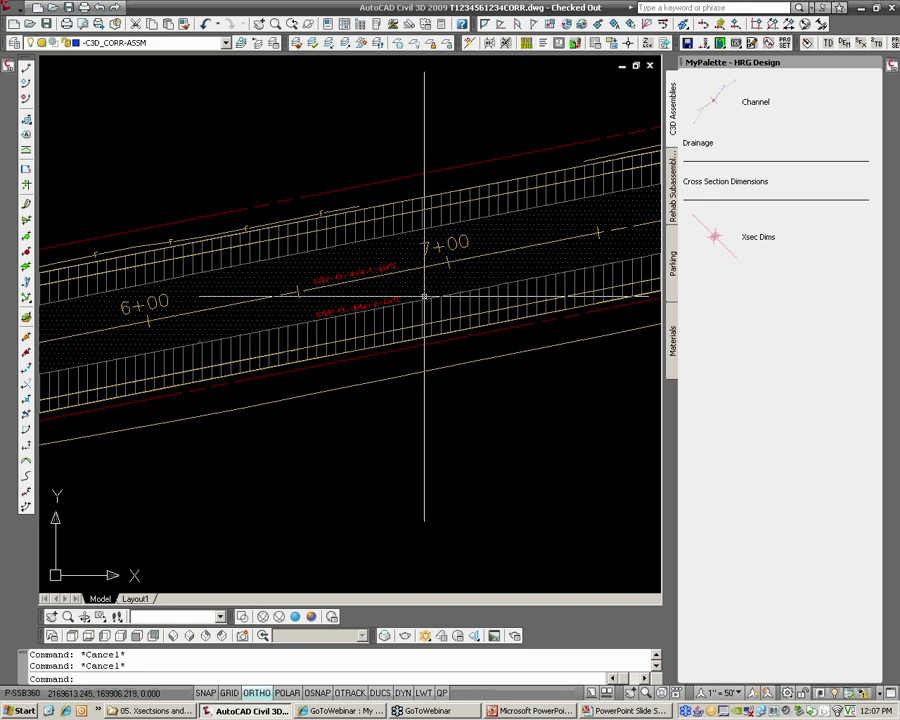
scroll(424, 296, down, 2)
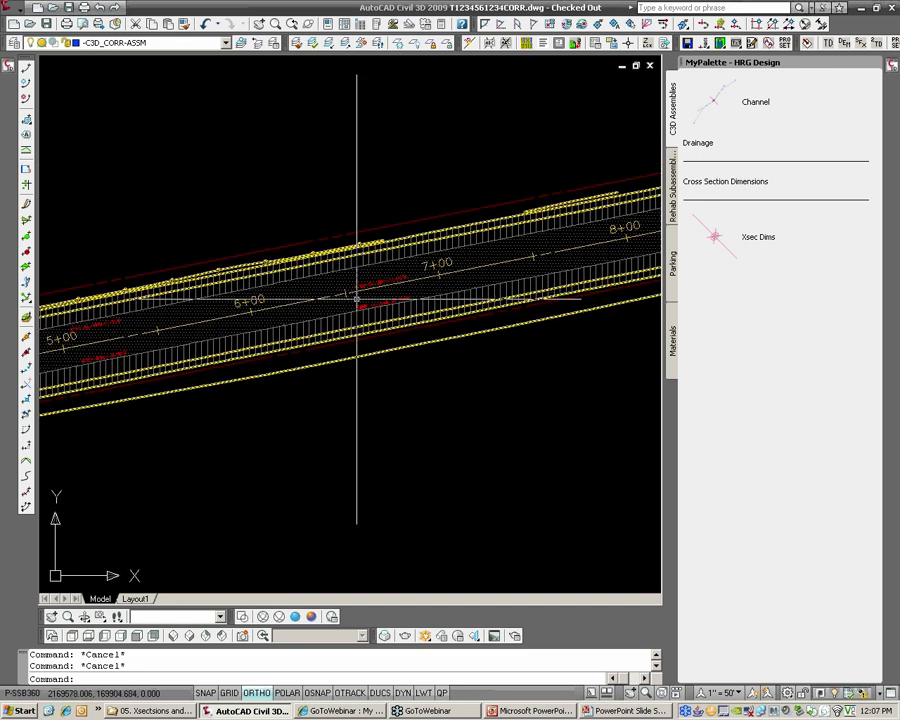
scroll(441, 283, down, 2)
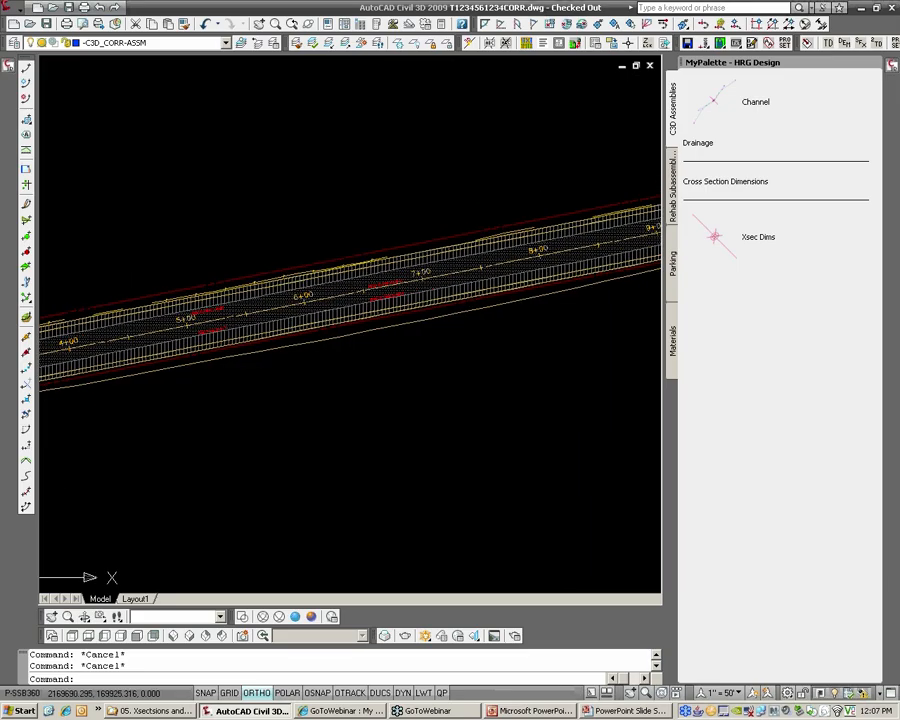
scroll(397, 280, down, 4)
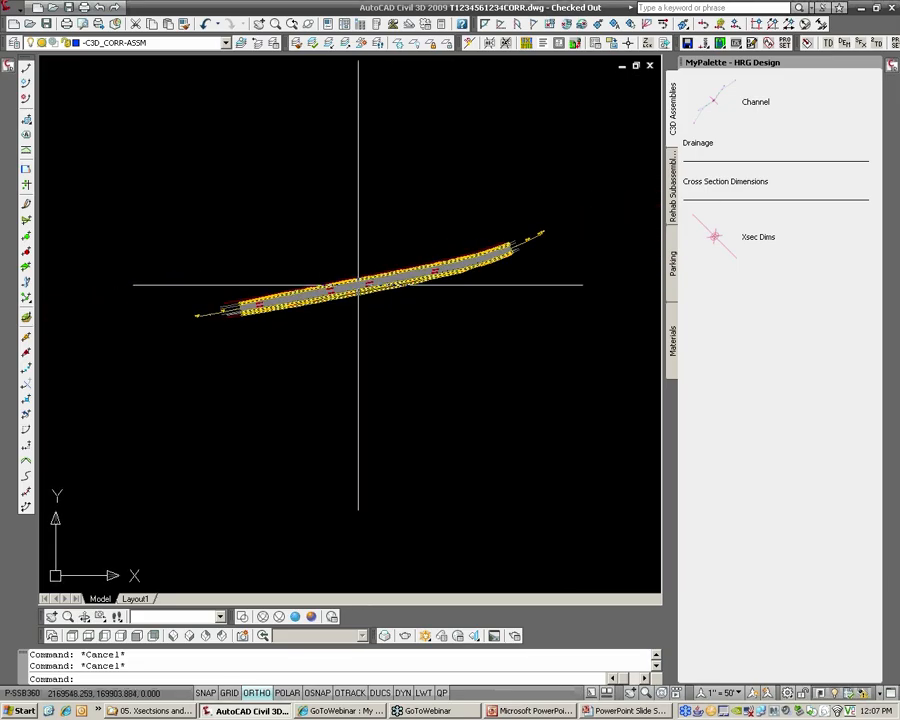
mouse_move(358, 285)
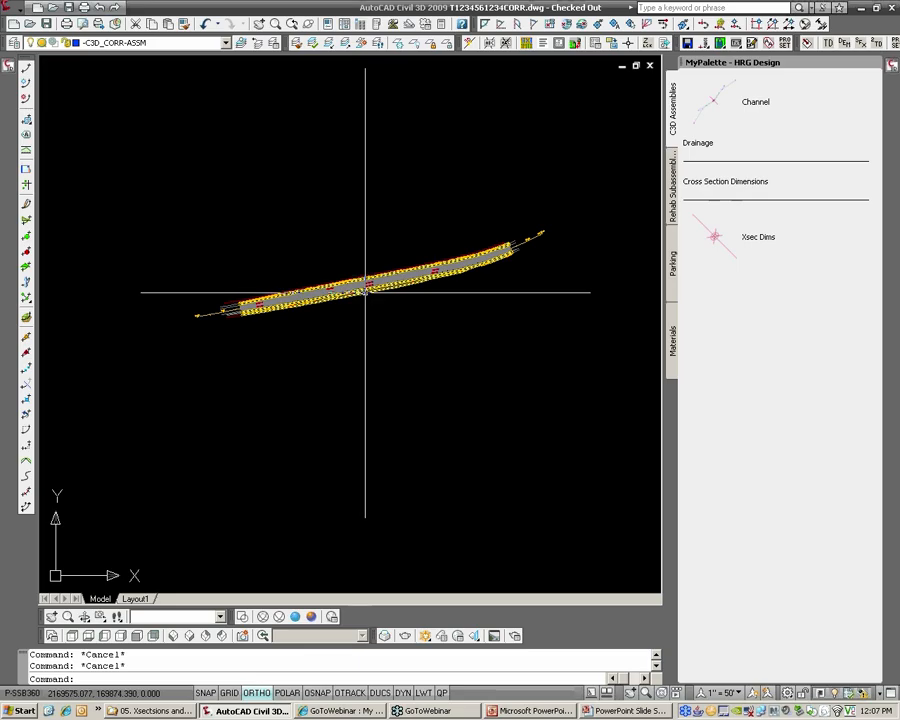
scroll(317, 296, up, 2)
mouse_move(315, 296)
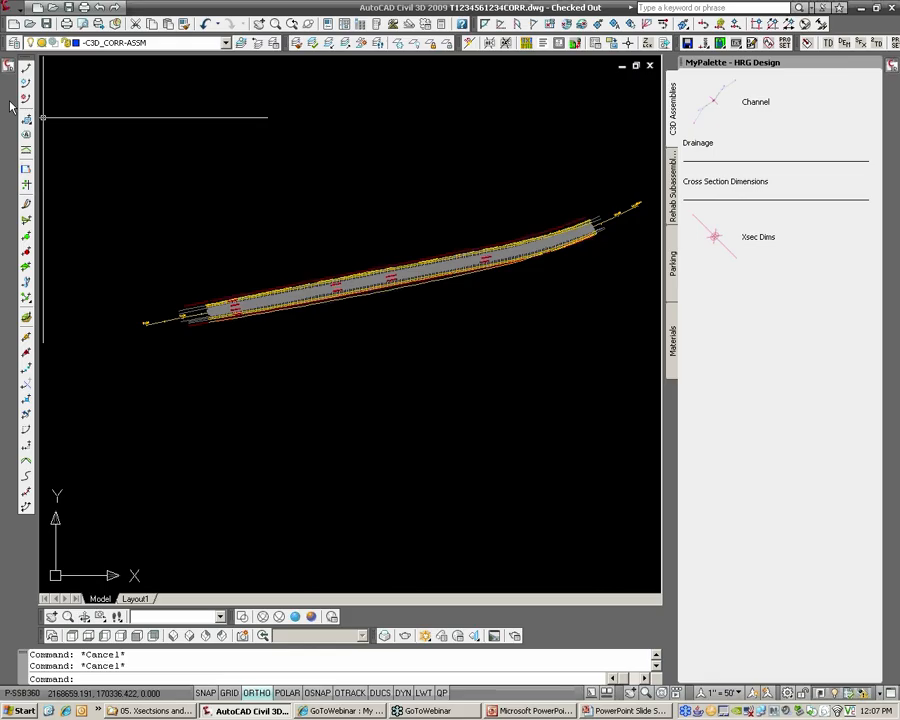
Show the Toolspace, list the drawing's corridors and select the Overlay&Widening corridor
click(8, 56)
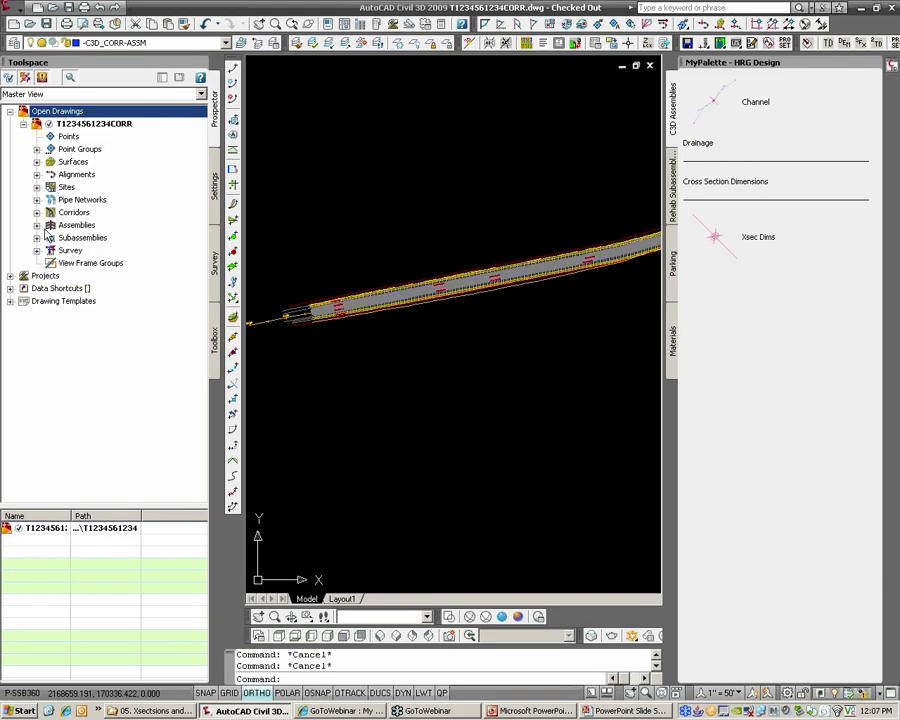
click(37, 212)
click(97, 226)
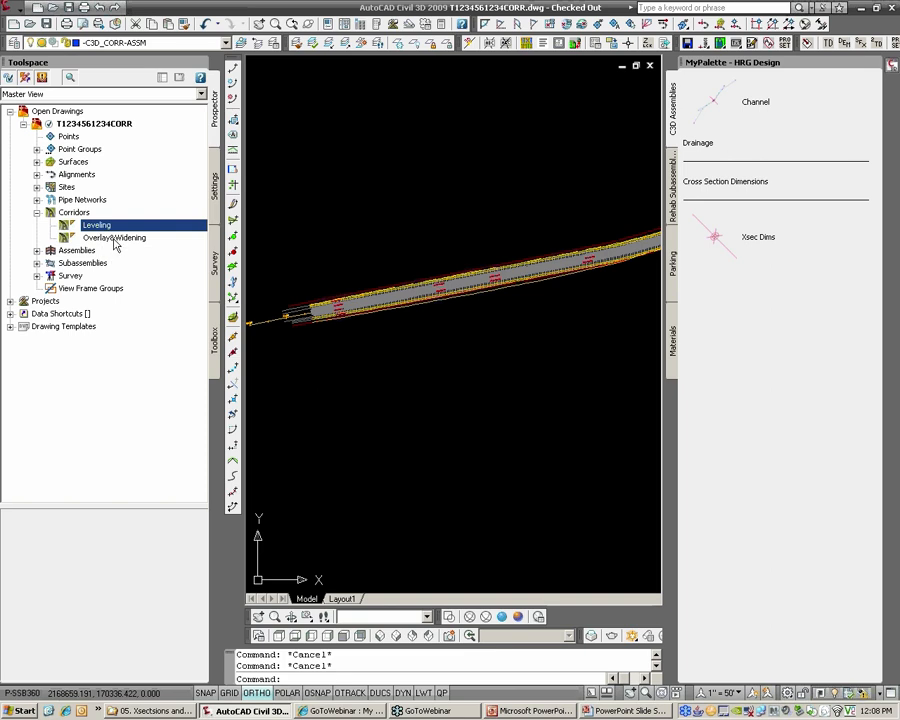
click(108, 239)
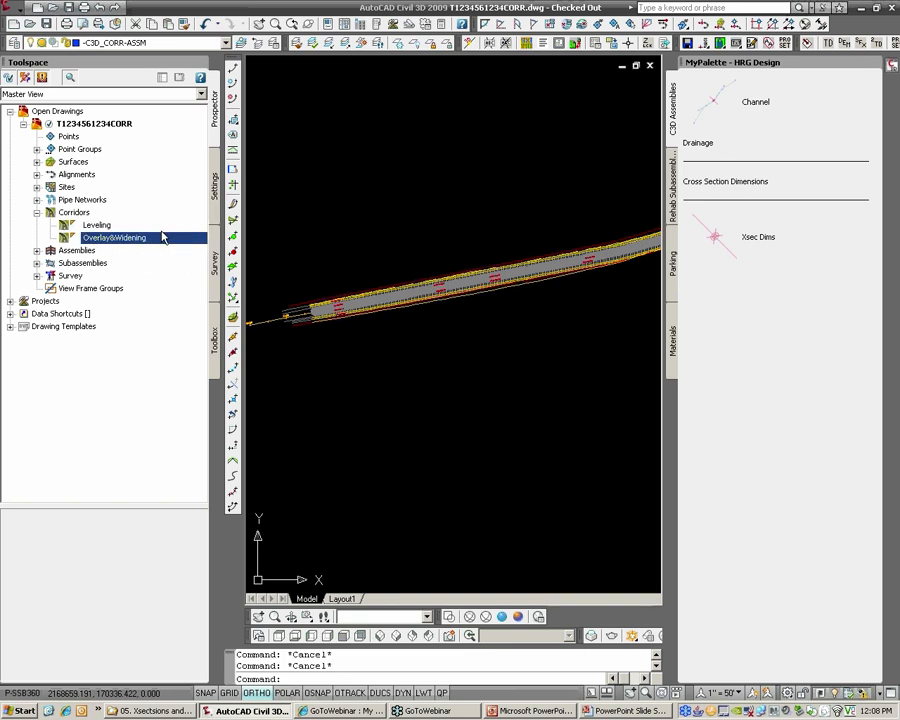
Locate the WIDE-Both assembly in the drawing and examine its pavement, widening and side slope parts
scroll(328, 249, down, 6)
middle_drag(609, 255, 335, 252)
middle_drag(546, 271, 396, 277)
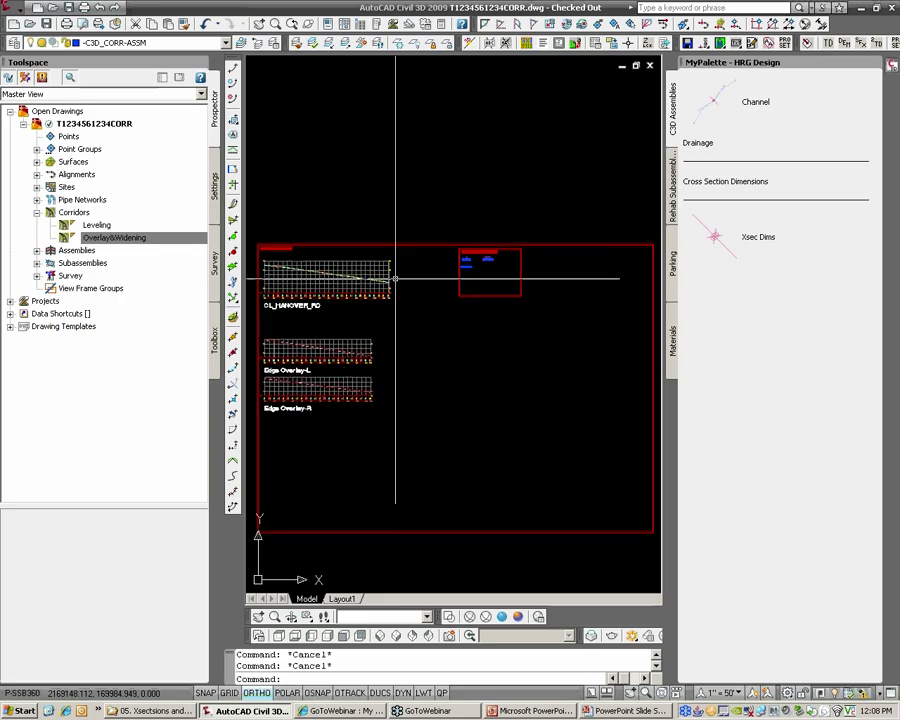
scroll(490, 259, up, 15)
scroll(396, 251, up, 4)
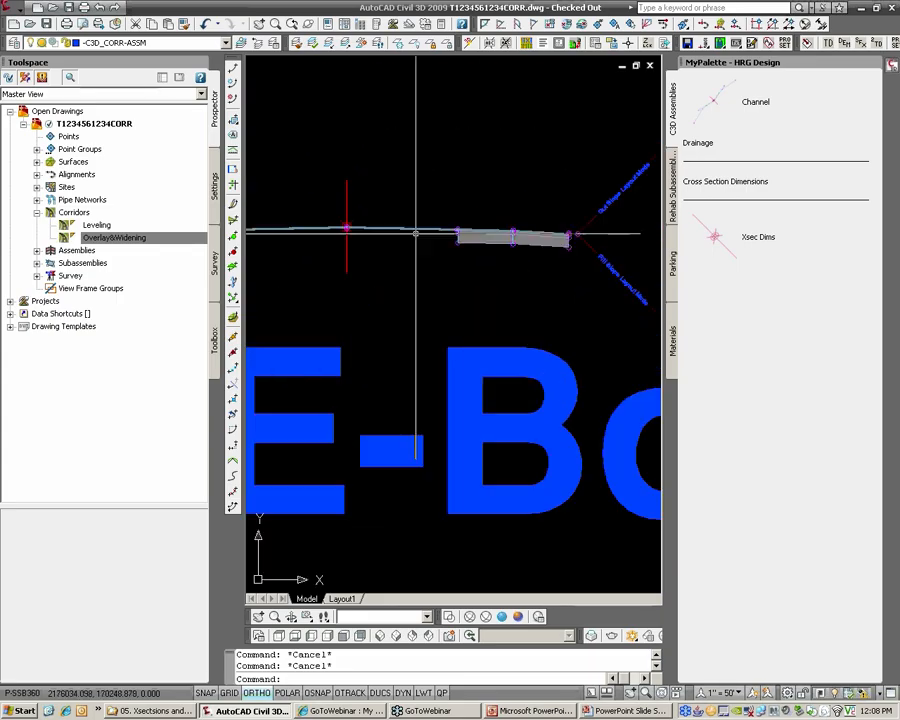
scroll(300, 235, down, 6)
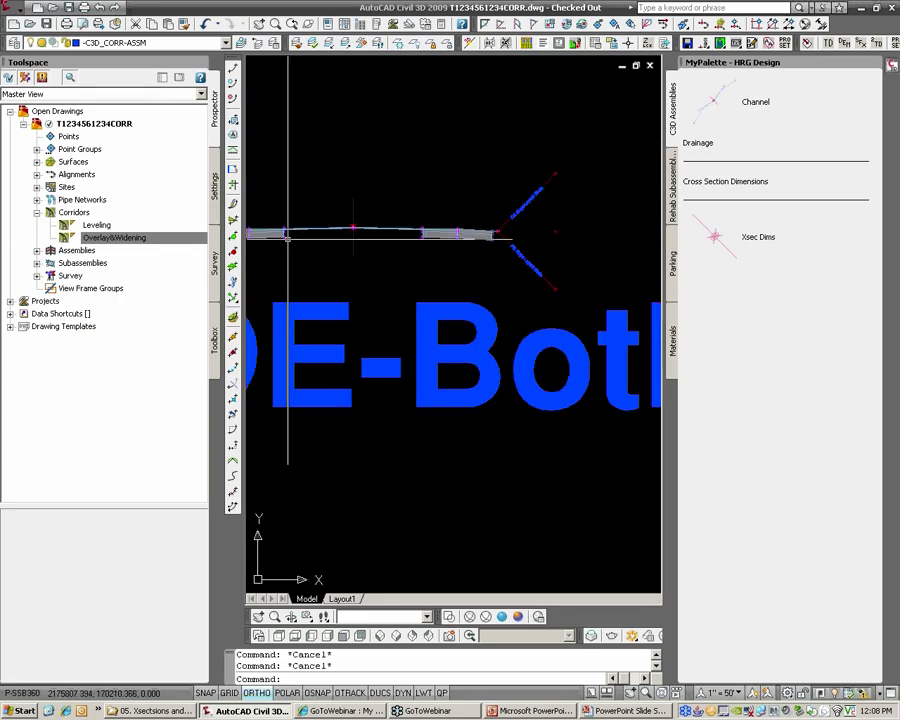
Open the surface definitions in the Overlay&Widening corridor's properties
click(140, 238)
right_click(140, 239)
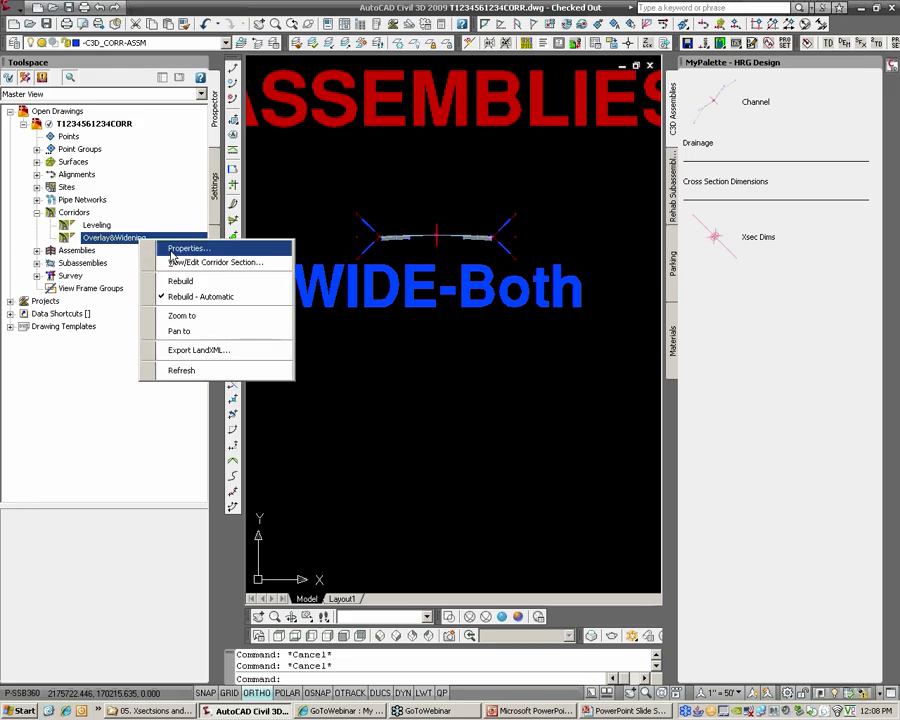
click(176, 250)
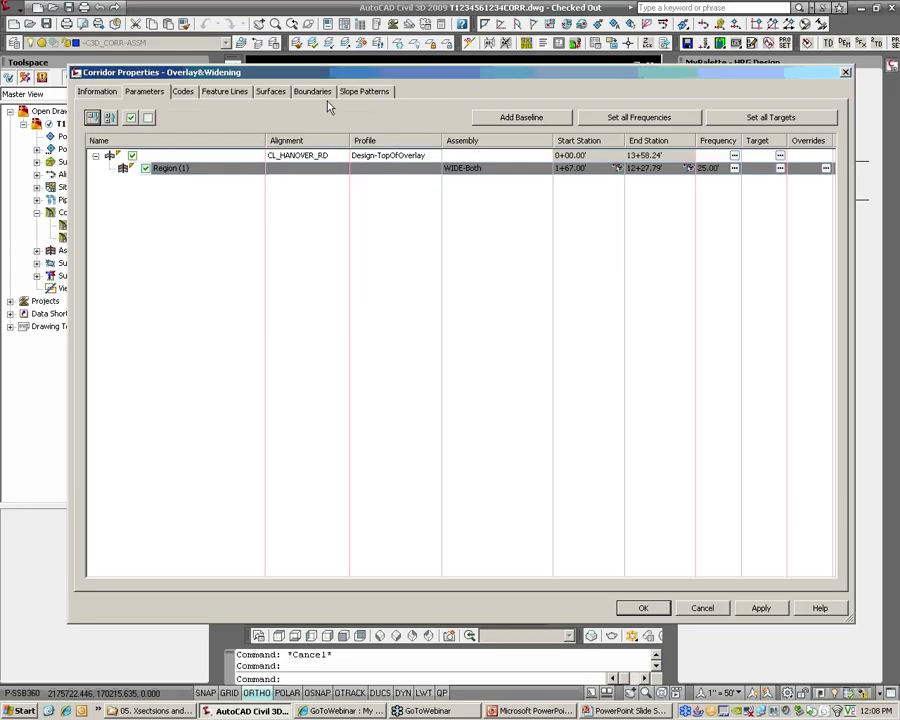
click(272, 92)
Review the data that builds the FG corridor surface and compare it with the assembly behind the dialog
click(96, 187)
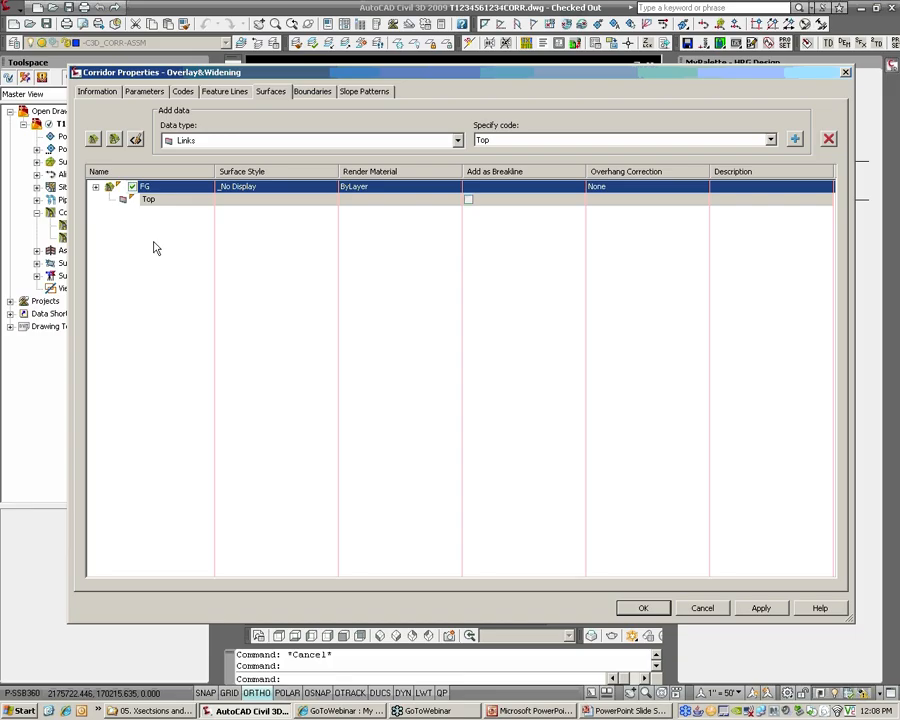
click(155, 188)
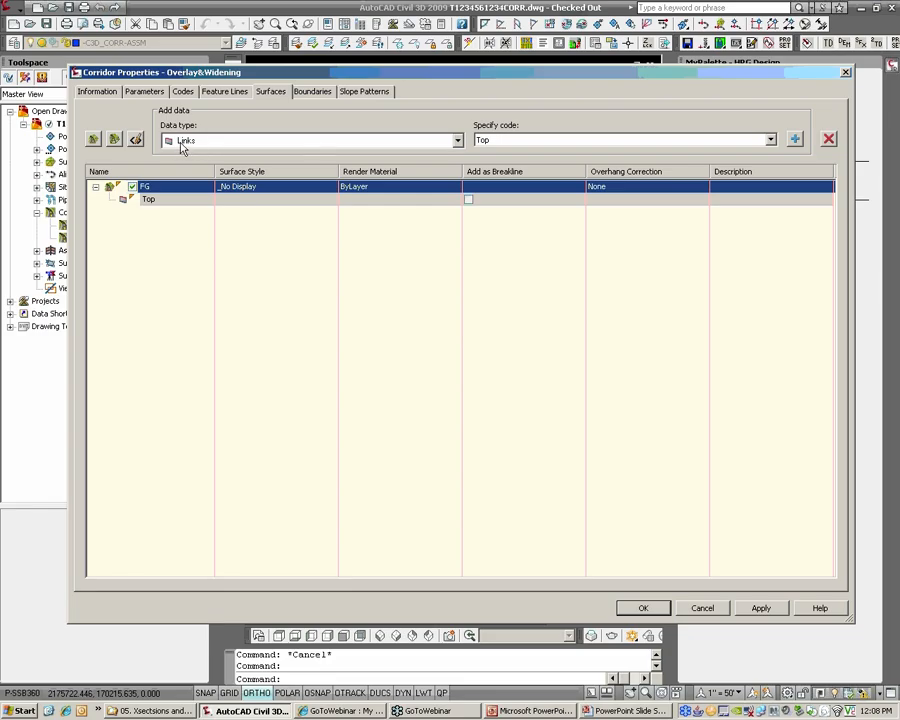
drag(258, 72, 357, 279)
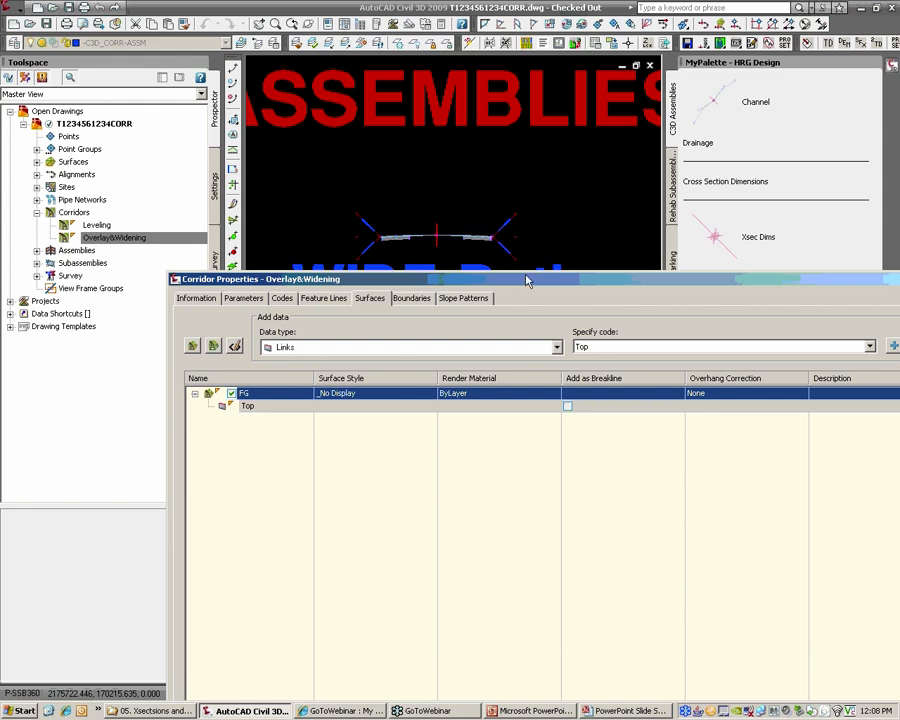
drag(390, 279, 312, 72)
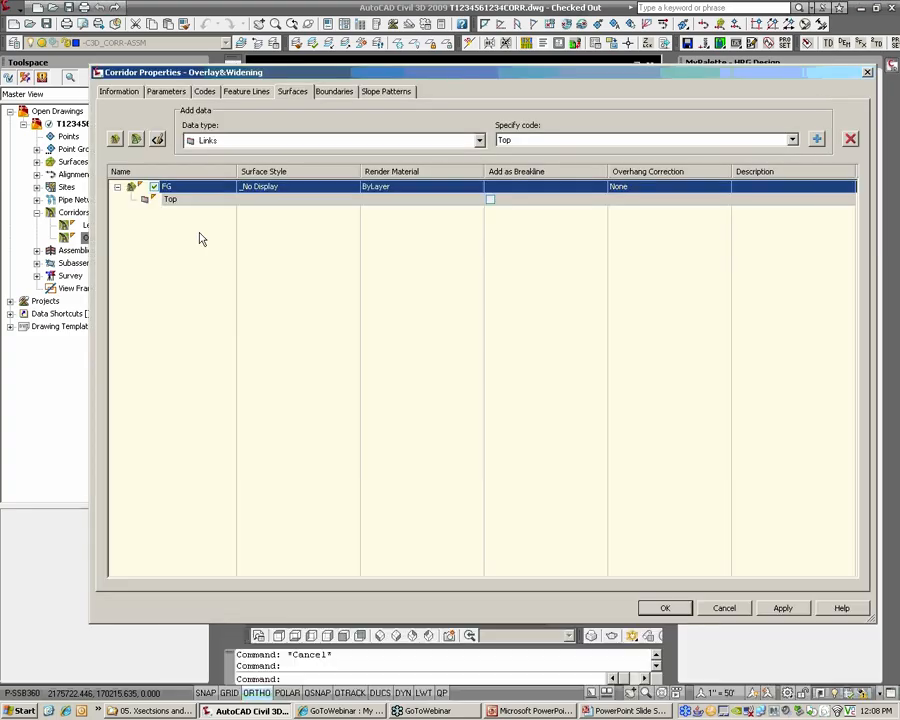
click(117, 187)
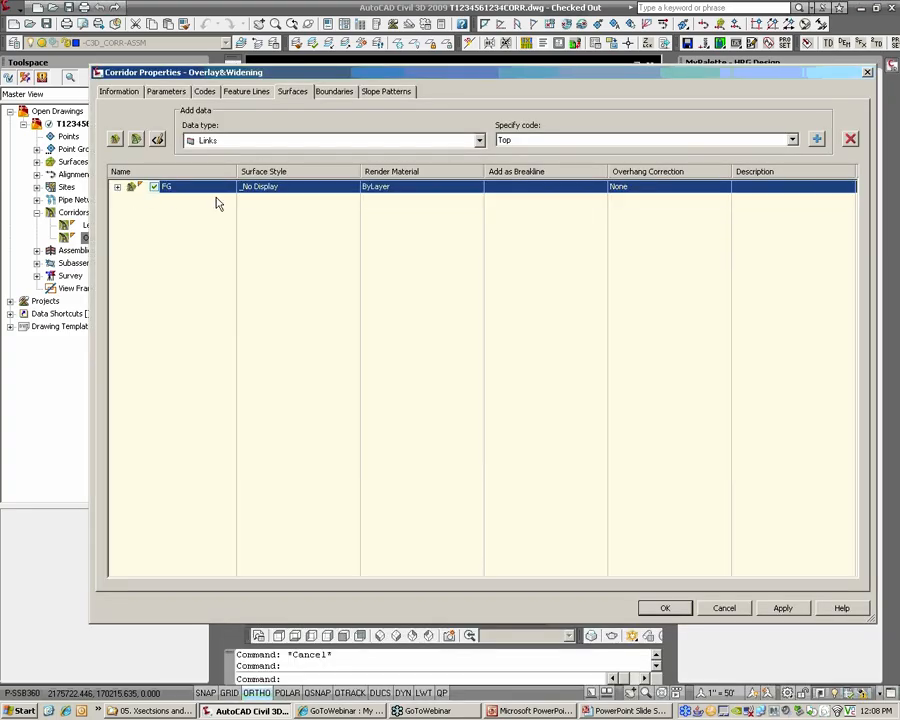
Create a new corridor surface and name it _Dims-Pave
click(116, 140)
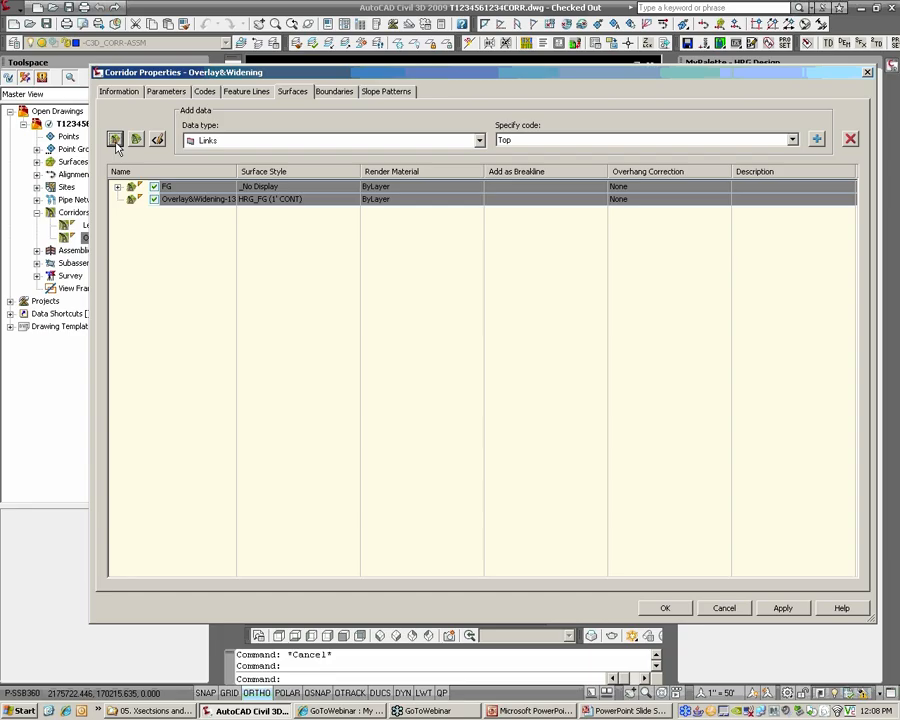
click(187, 199)
click(197, 200)
key(BackSpace)
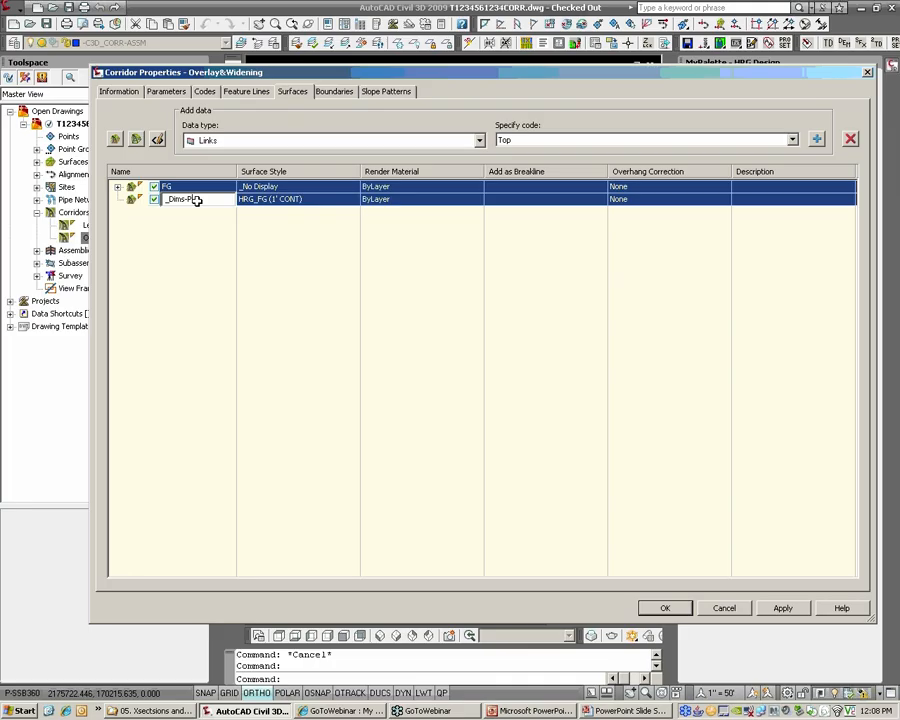
text(_Dims-Pave)
key(Return)
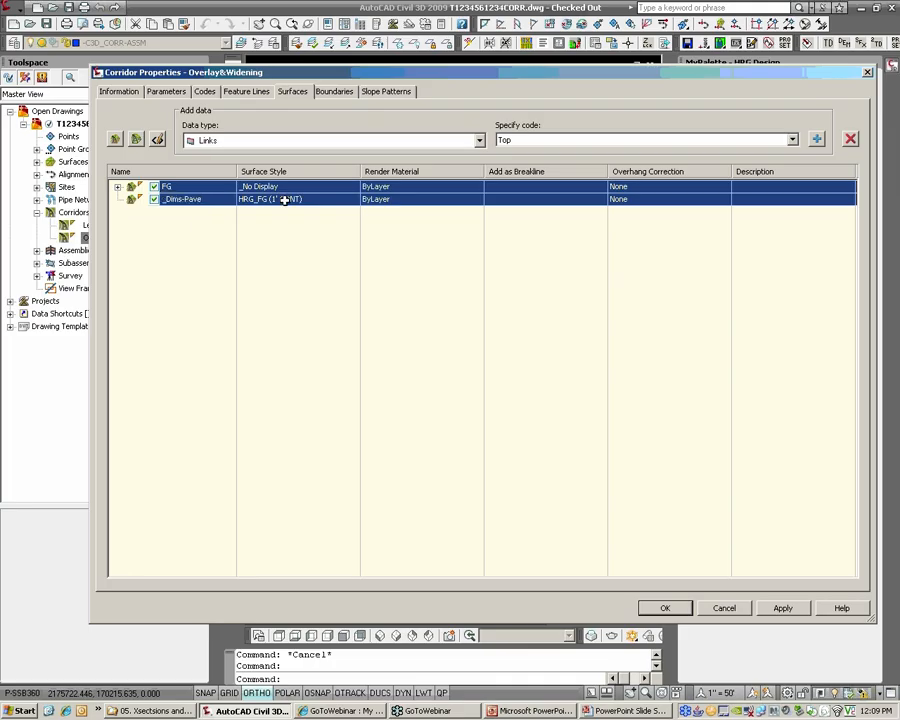
Set the surface style of _Dims-Pave to HRG_REF01 (1' CONT)
click(285, 199)
click(456, 354)
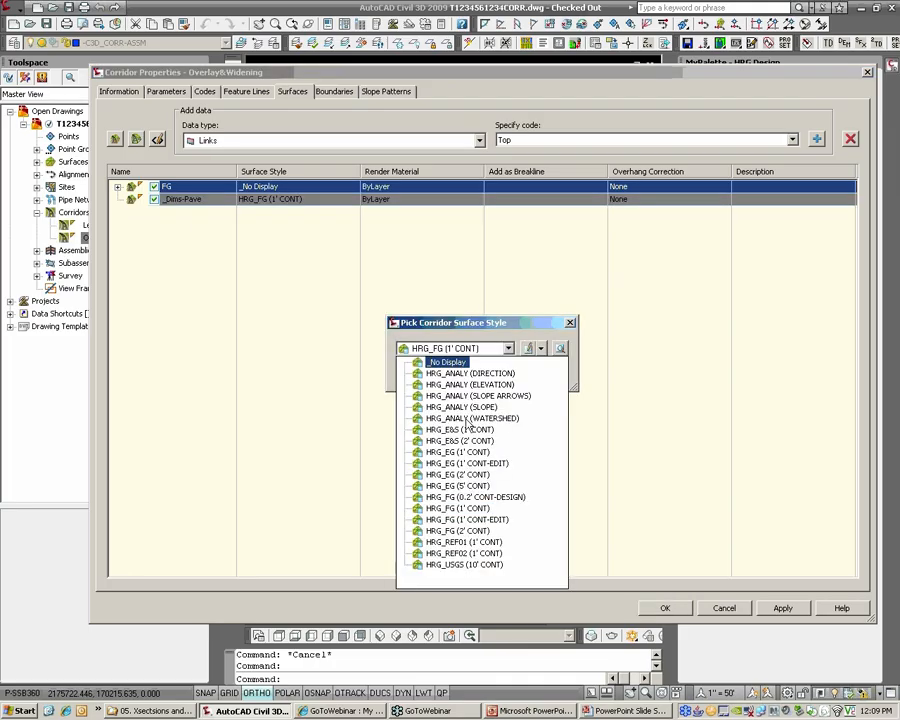
click(481, 546)
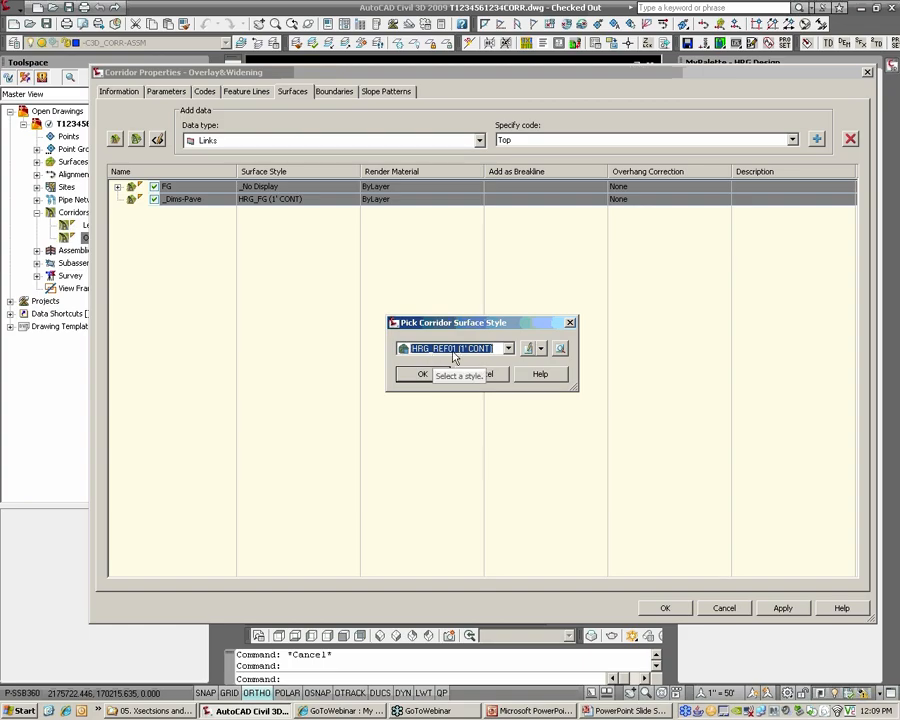
click(424, 375)
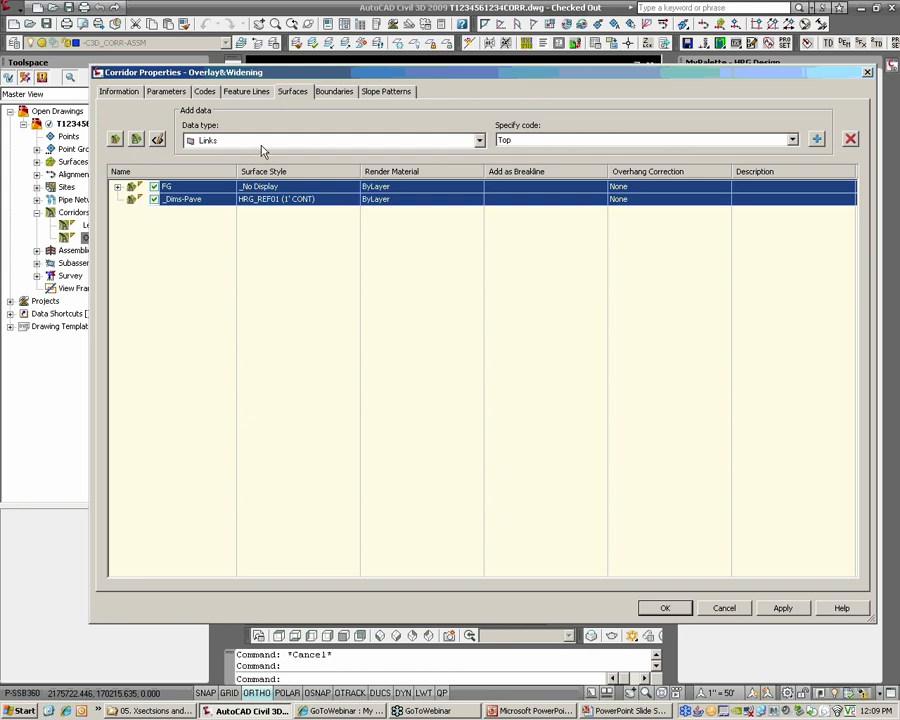
Add the Overlay and Pave link codes to the _Dims-Pave surface and rebuild the Overlay&Widening corridor
click(535, 141)
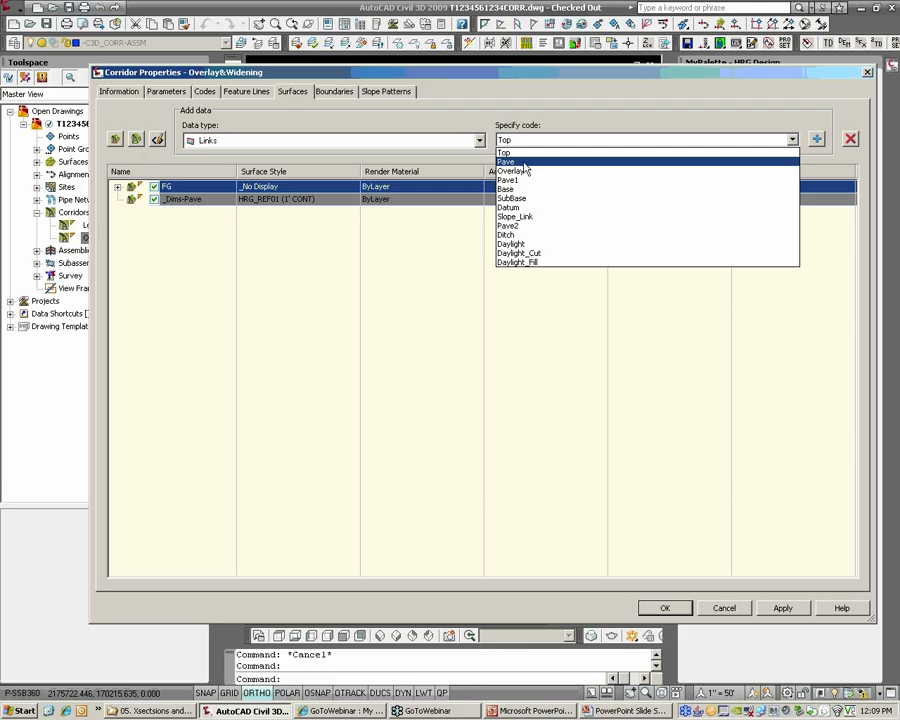
click(522, 172)
click(817, 139)
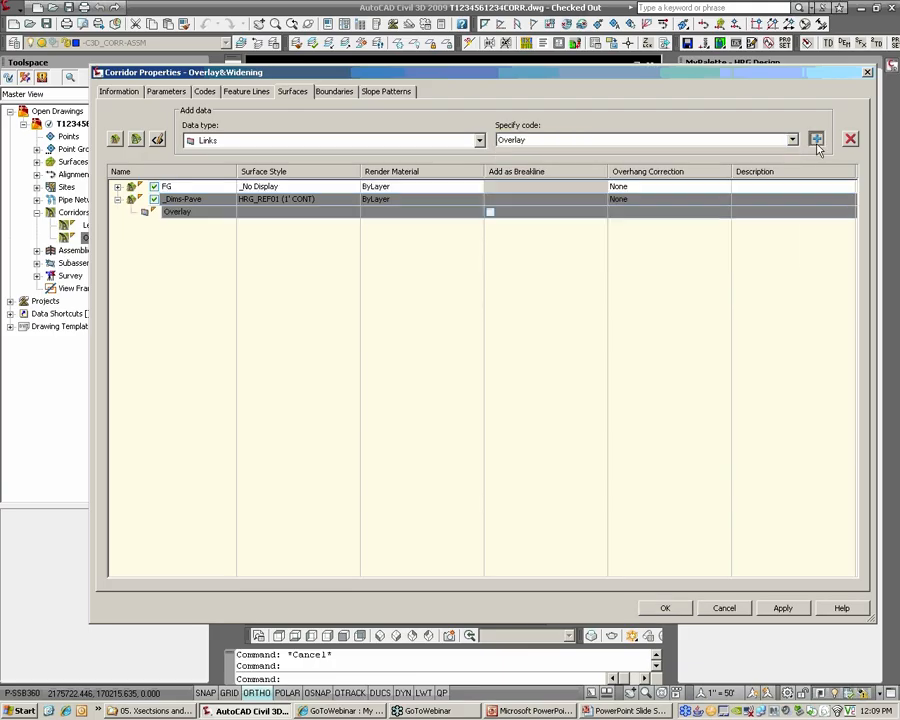
click(678, 140)
click(545, 162)
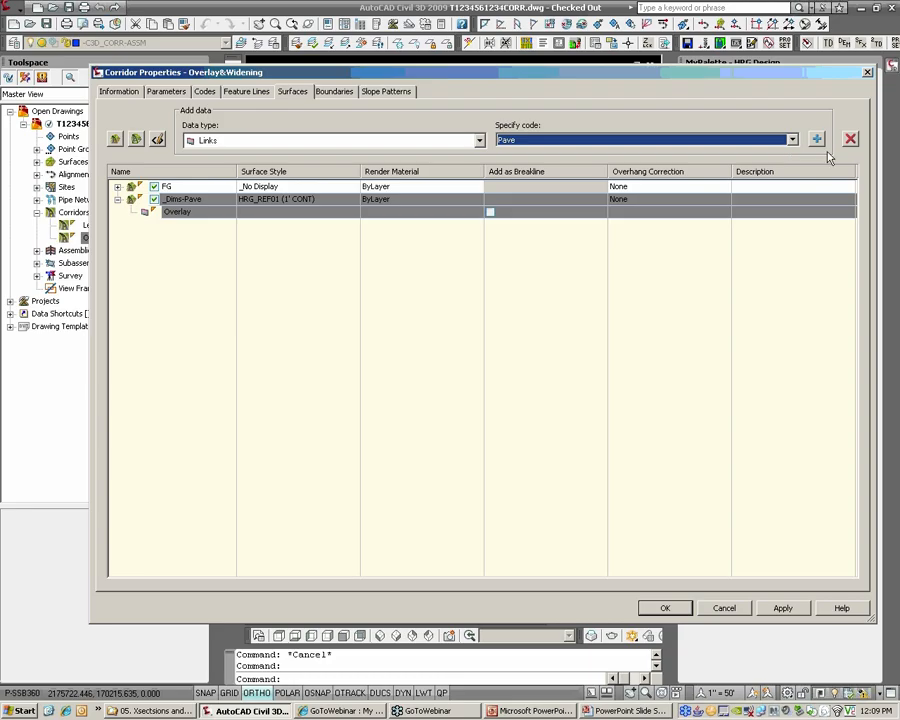
click(817, 140)
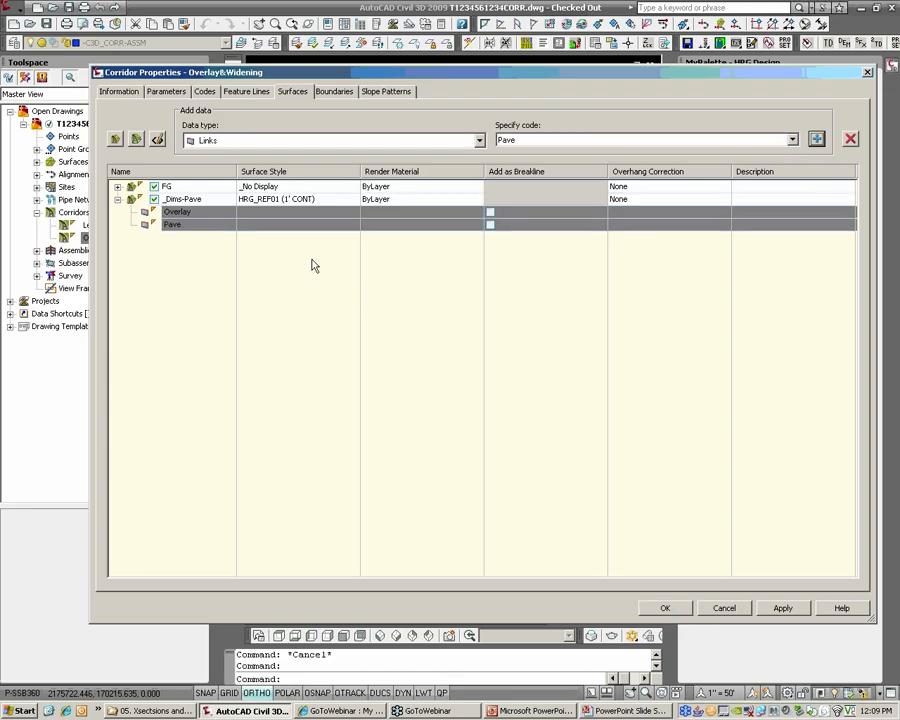
click(665, 608)
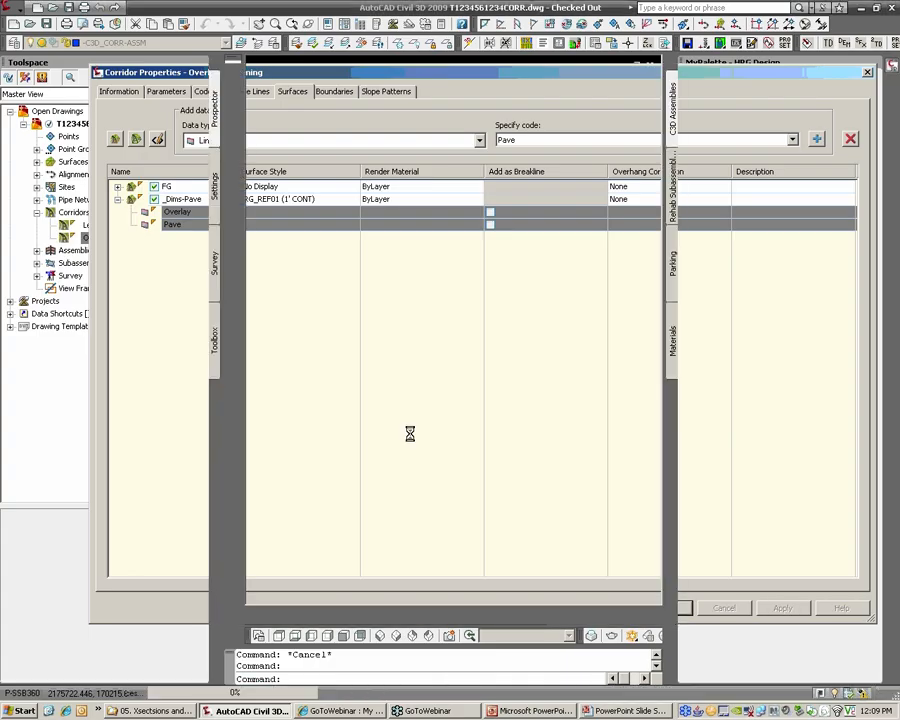
Close the tool palette and hide Toolspace to enlarge the drawing area around the WIDE-Both assembly
scroll(410, 415, down, 3)
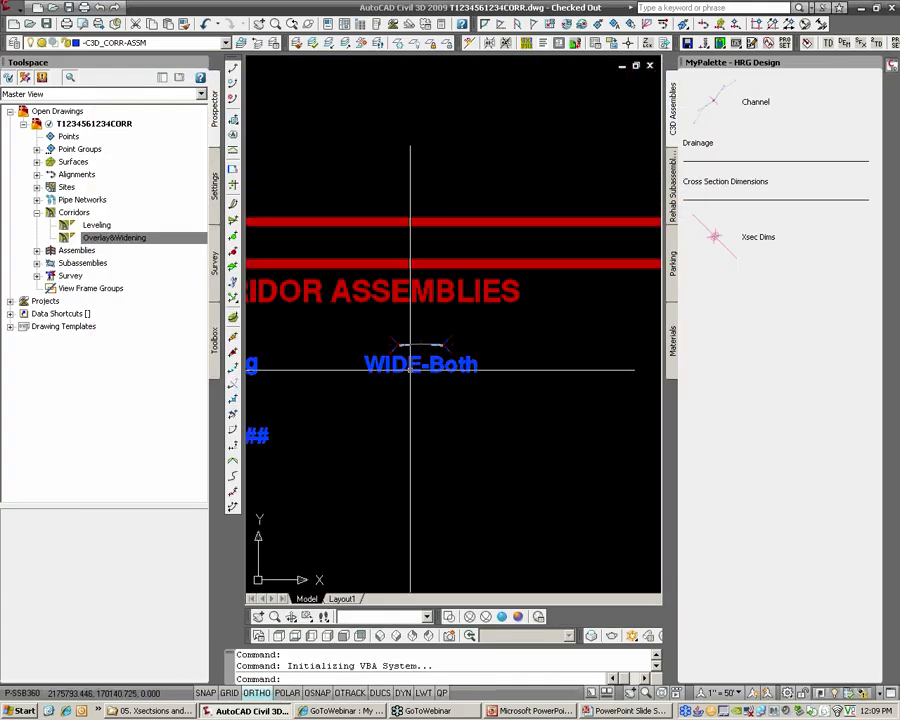
scroll(410, 368, up, 5)
scroll(584, 237, up, 2)
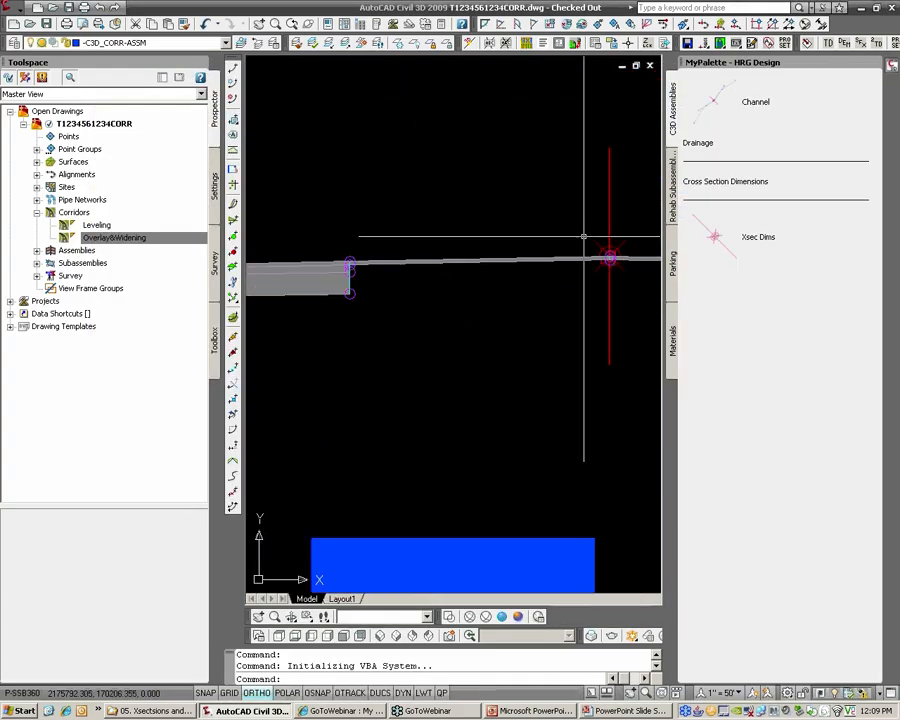
scroll(584, 237, up, 3)
scroll(604, 263, down, 7)
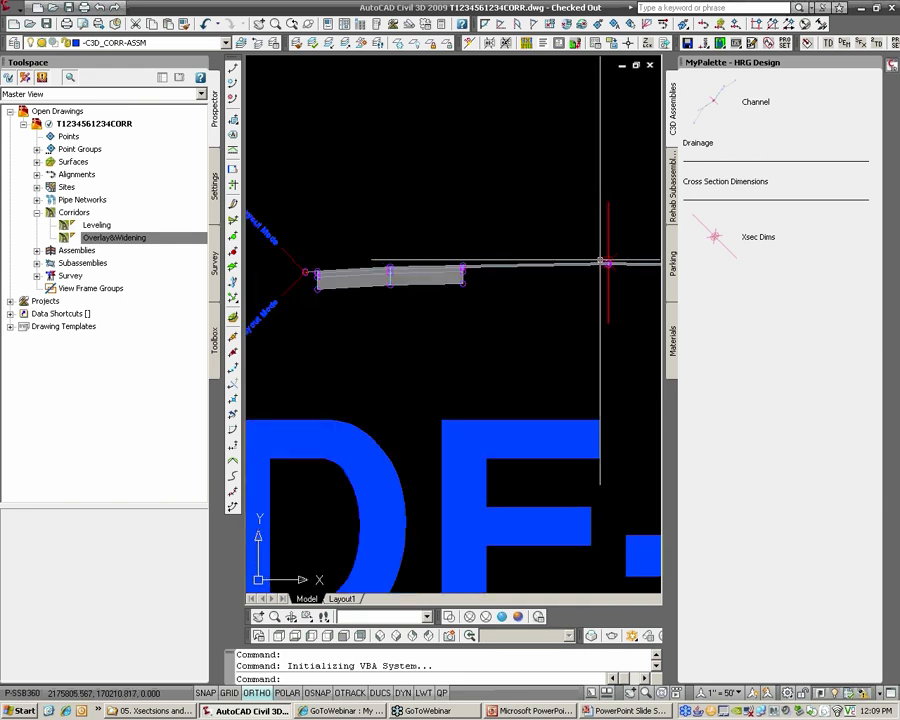
click(872, 63)
scroll(682, 242, up, 1)
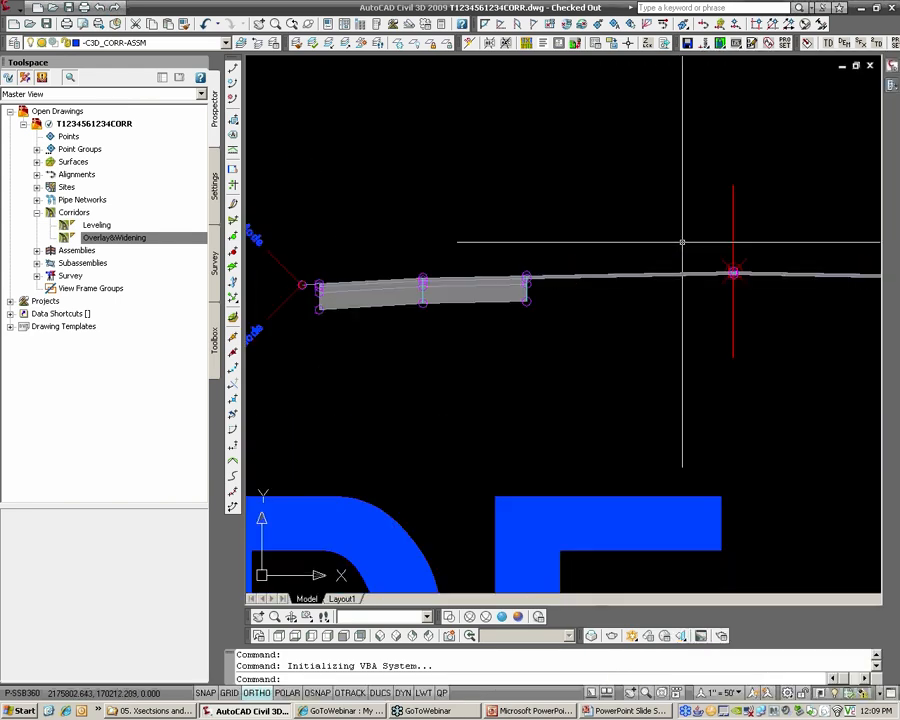
click(196, 64)
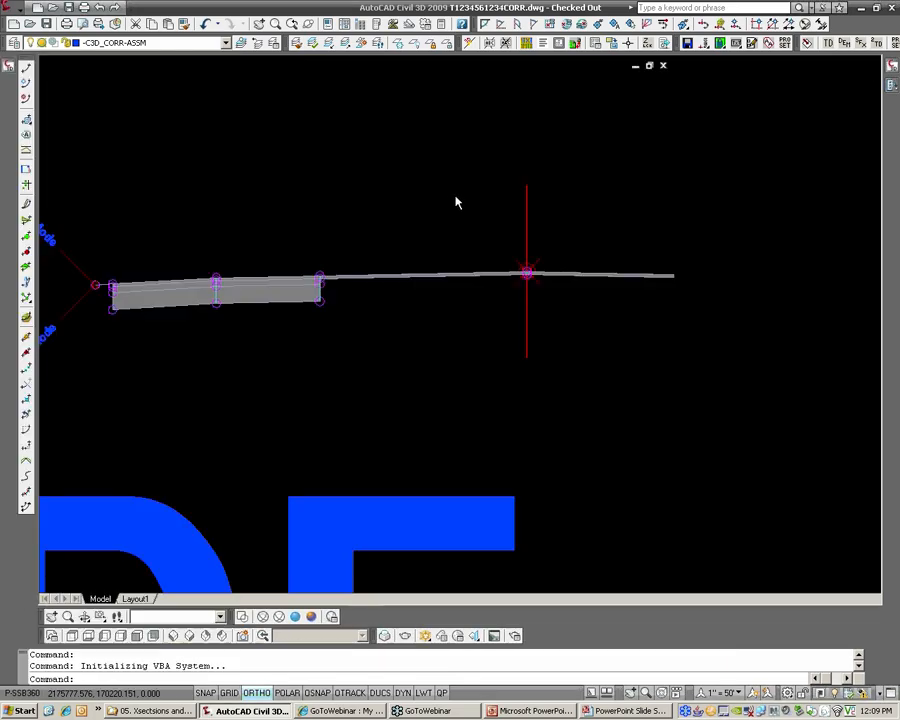
Examine the overlay, widening and shoulder links of the WIDE-Both assembly from the centerline out to the daylight point
scroll(549, 258, up, 2)
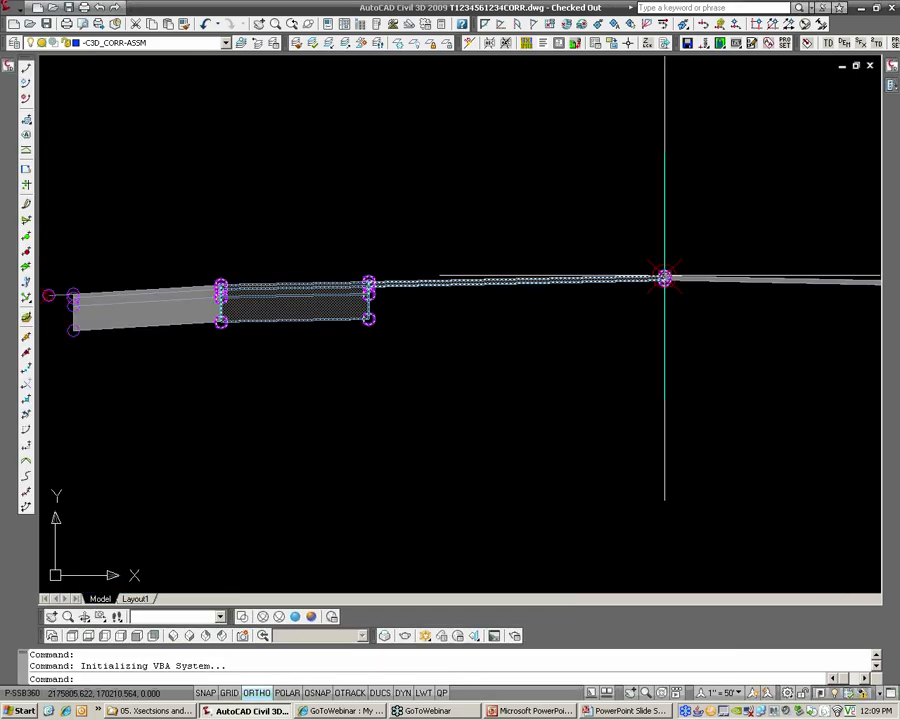
scroll(559, 282, up, 1)
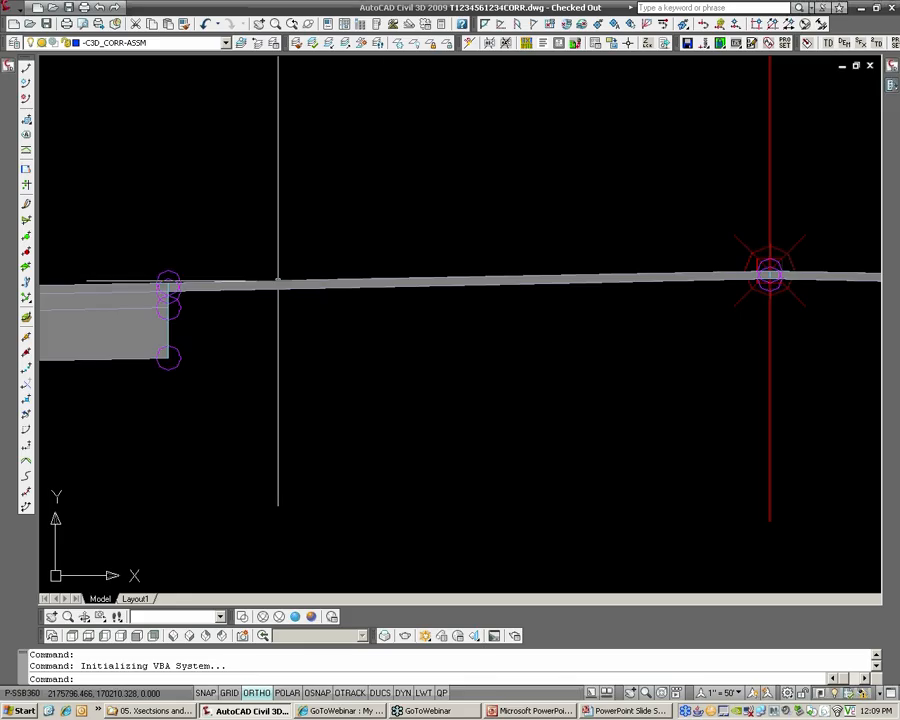
middle_drag(310, 250, 704, 236)
scroll(690, 236, down, 1)
middle_drag(620, 230, 664, 240)
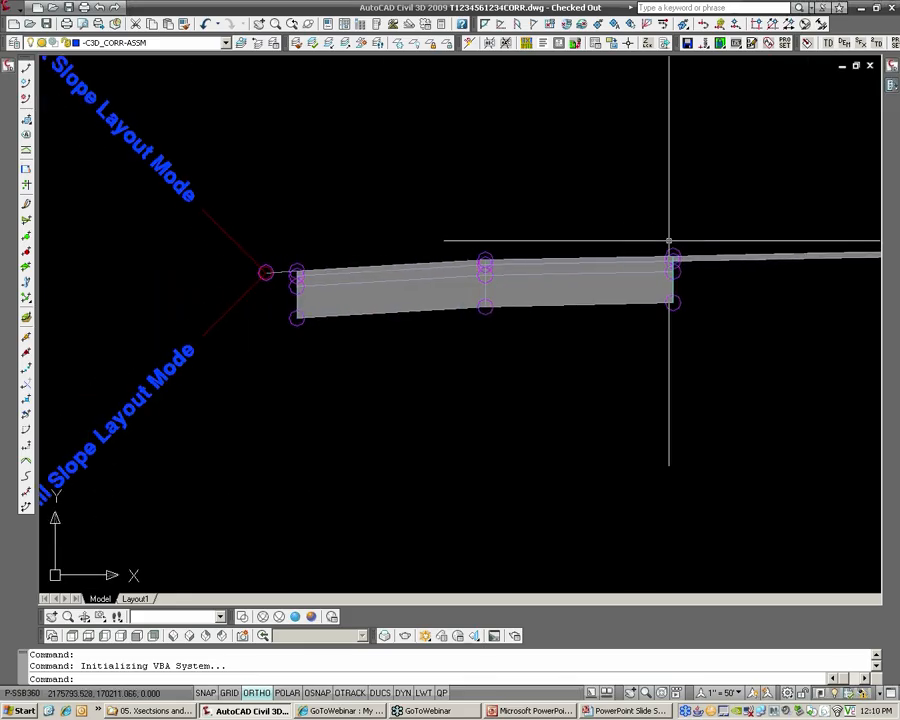
scroll(668, 250, up, 1)
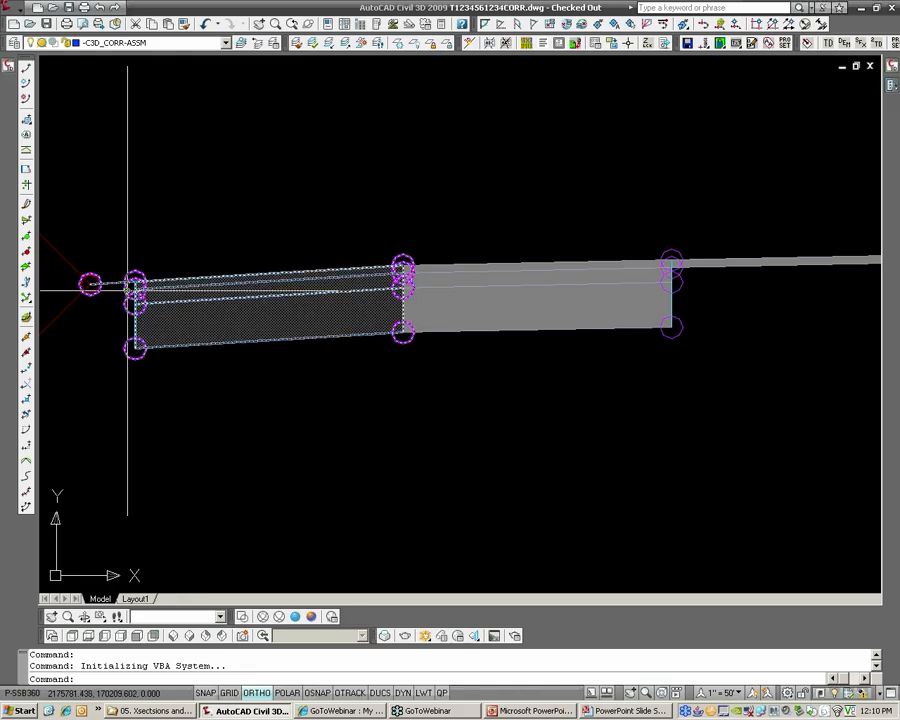
scroll(99, 256, up, 2)
middle_drag(153, 283, 235, 276)
click(235, 278)
scroll(230, 283, up, 2)
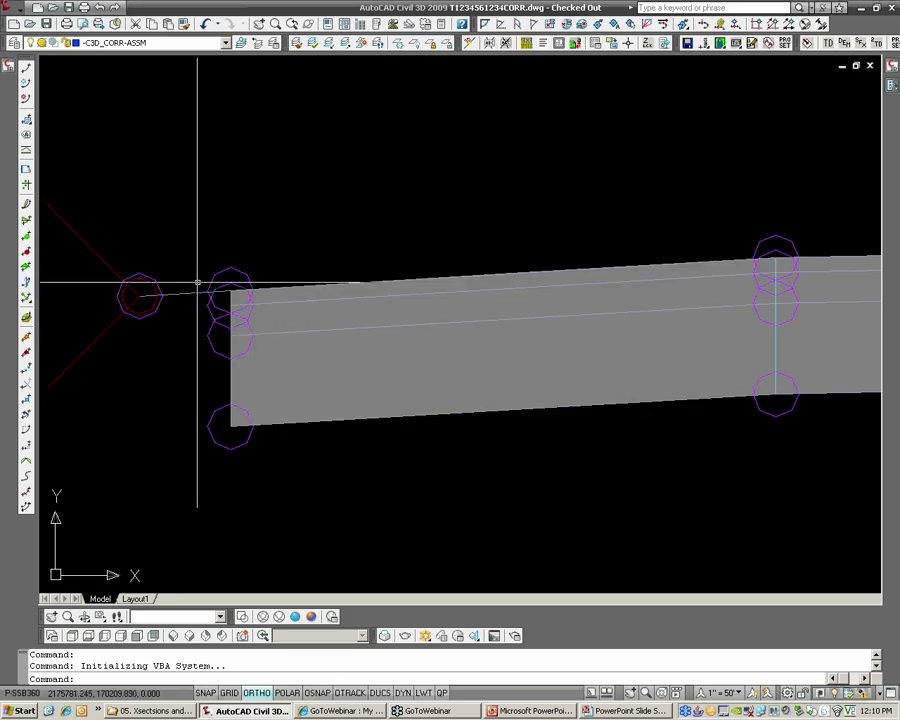
Examine the corridor in plan between stations 7+00 and 9+00 and check the surface elevations within the overlay area
scroll(203, 218, down, 10)
scroll(203, 218, down, 10)
scroll(145, 221, down, 4)
middle_drag(64, 230, 402, 247)
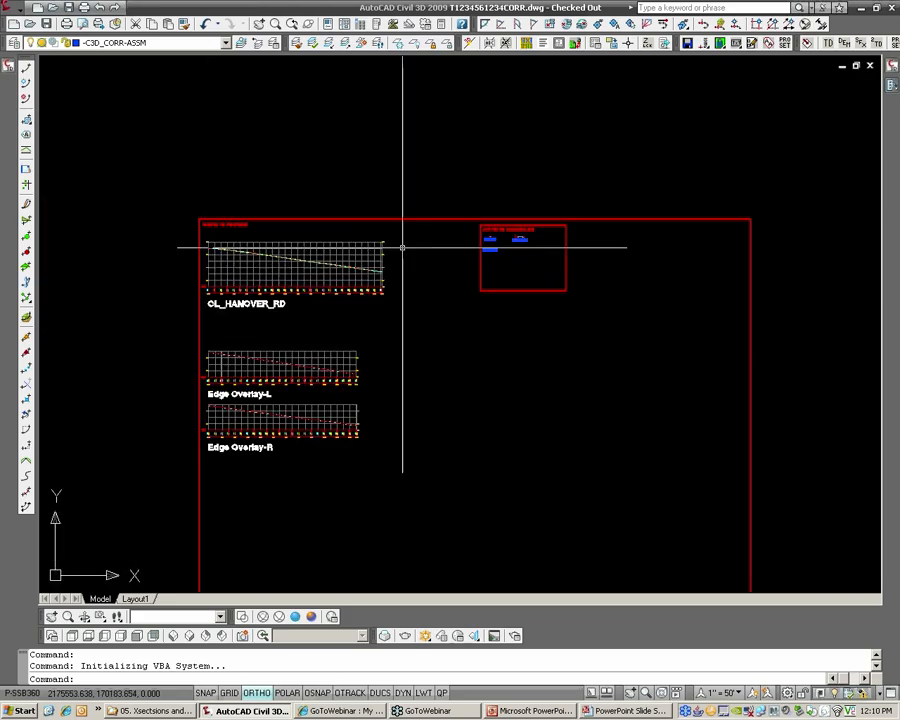
scroll(402, 247, down, 2)
middle_drag(106, 268, 476, 265)
scroll(397, 254, up, 6)
scroll(270, 254, up, 5)
scroll(285, 258, up, 5)
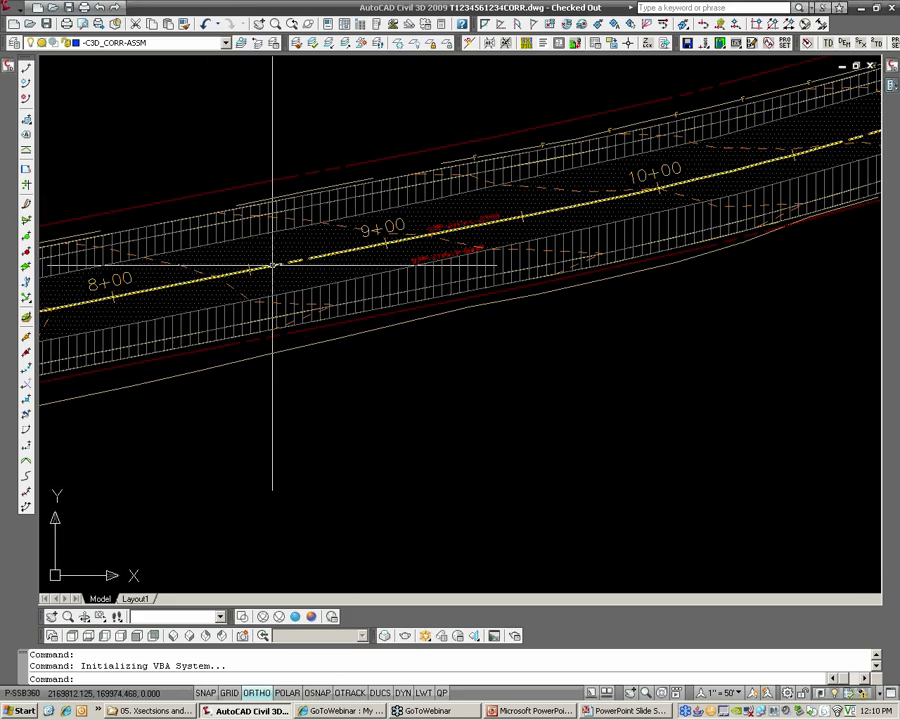
scroll(273, 263, down, 2)
middle_drag(187, 239, 350, 231)
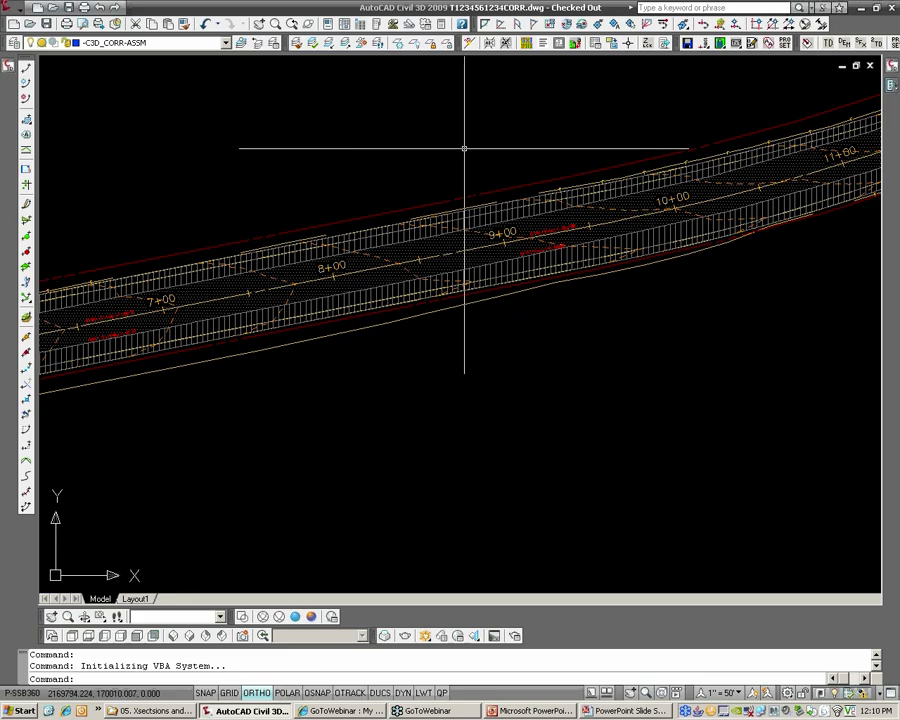
mouse_move(469, 125)
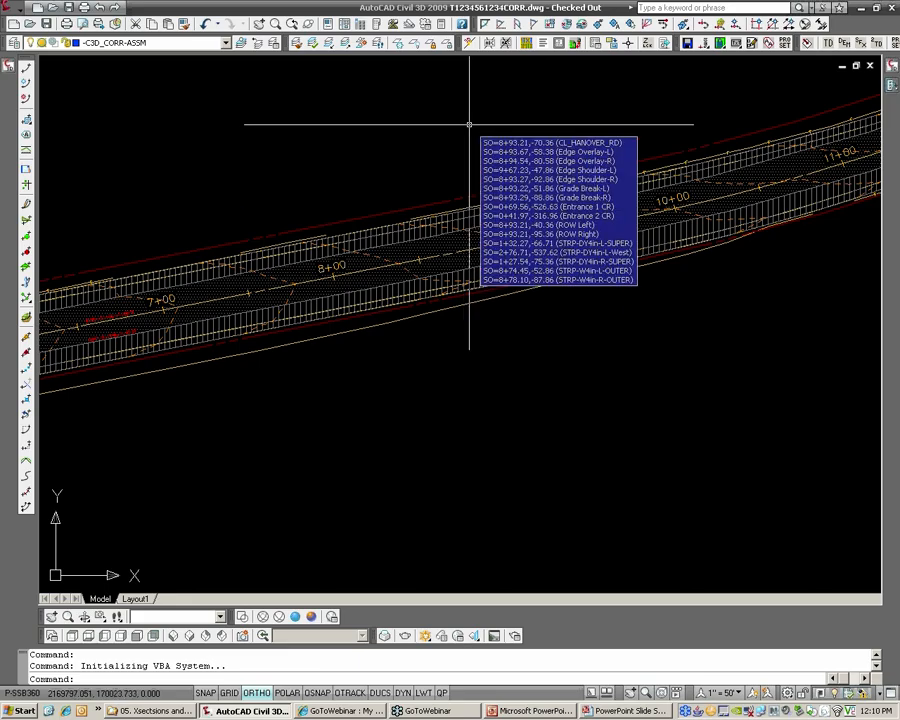
scroll(261, 205, up, 4)
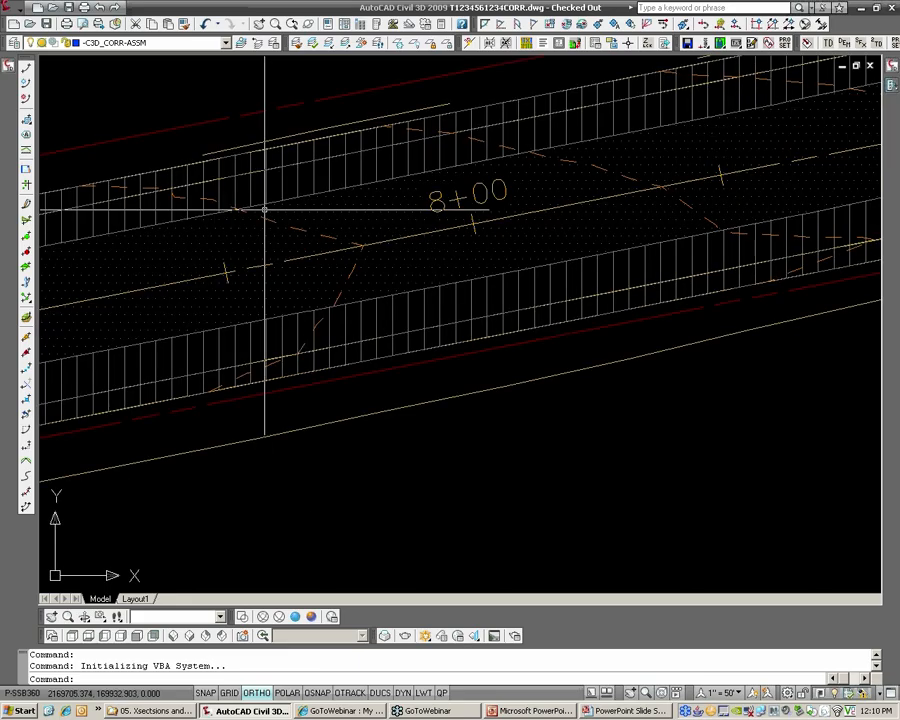
mouse_move(280, 228)
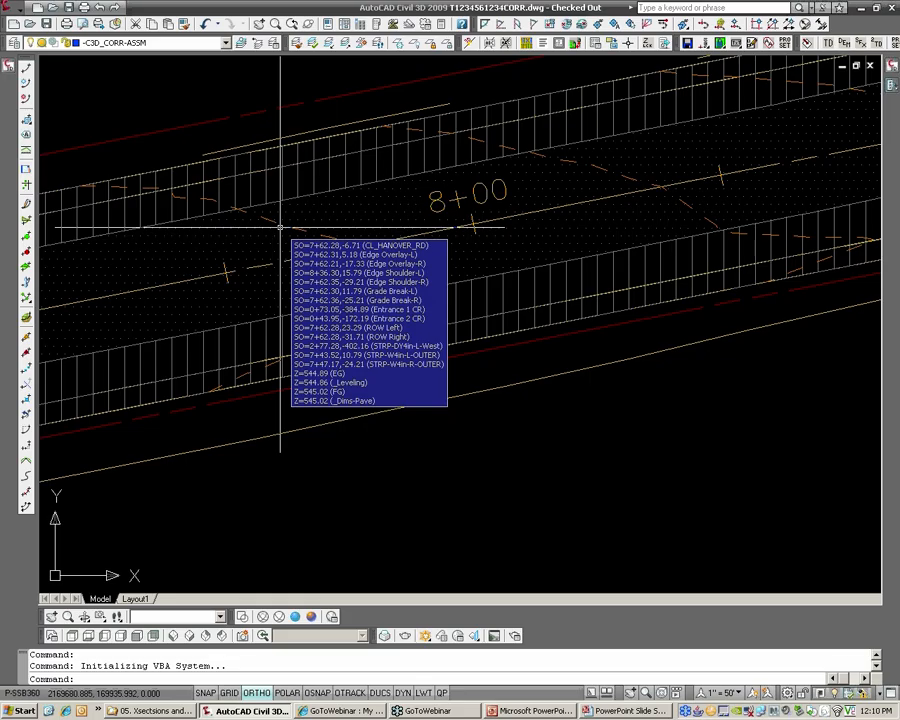
Examine the _Dims-Pave contours between stations 6+00 and 7+00 against the pavement and shoulder edges
scroll(270, 222, down, 2)
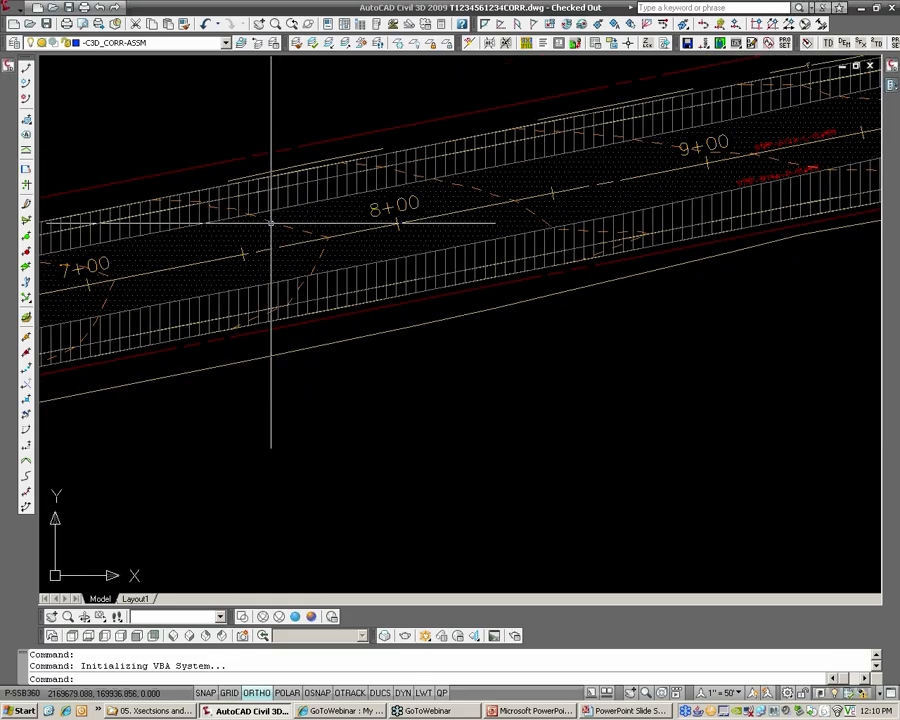
scroll(270, 222, down, 2)
middle_drag(213, 227, 480, 220)
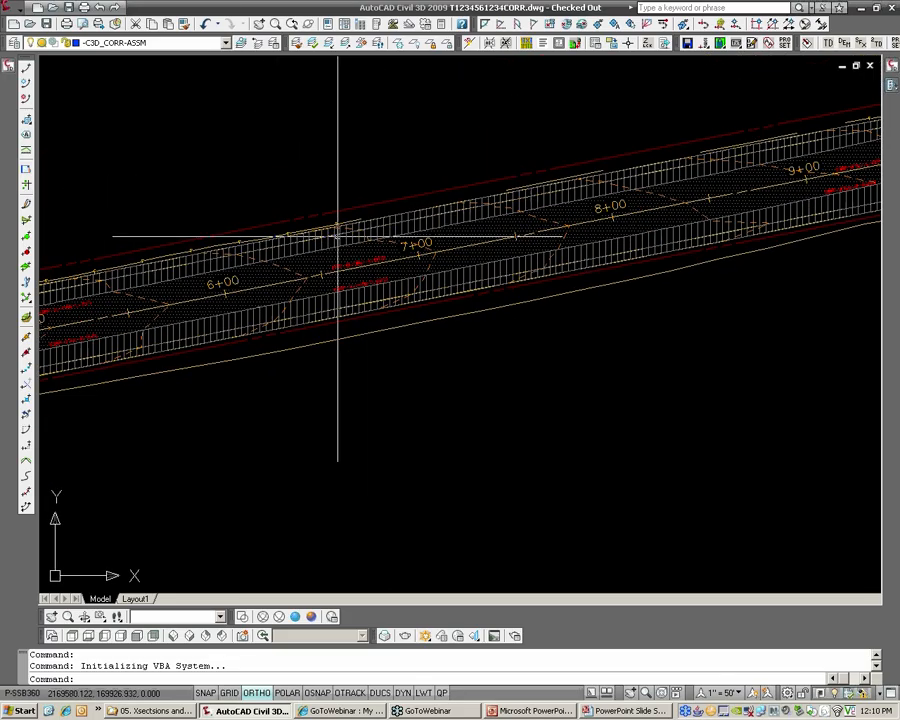
scroll(456, 226, up, 2)
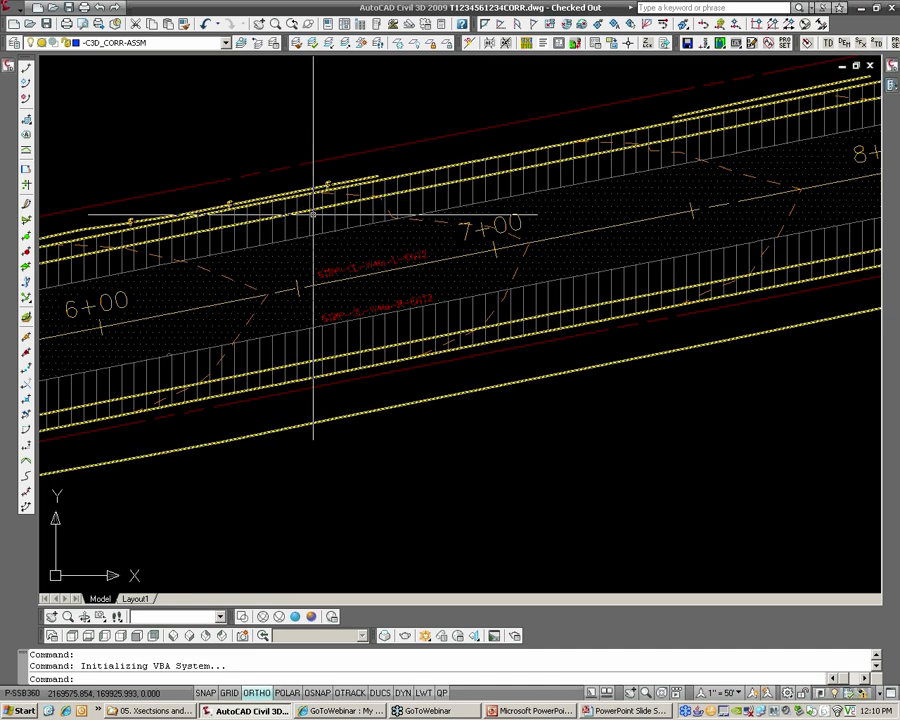
middle_drag(208, 224, 389, 212)
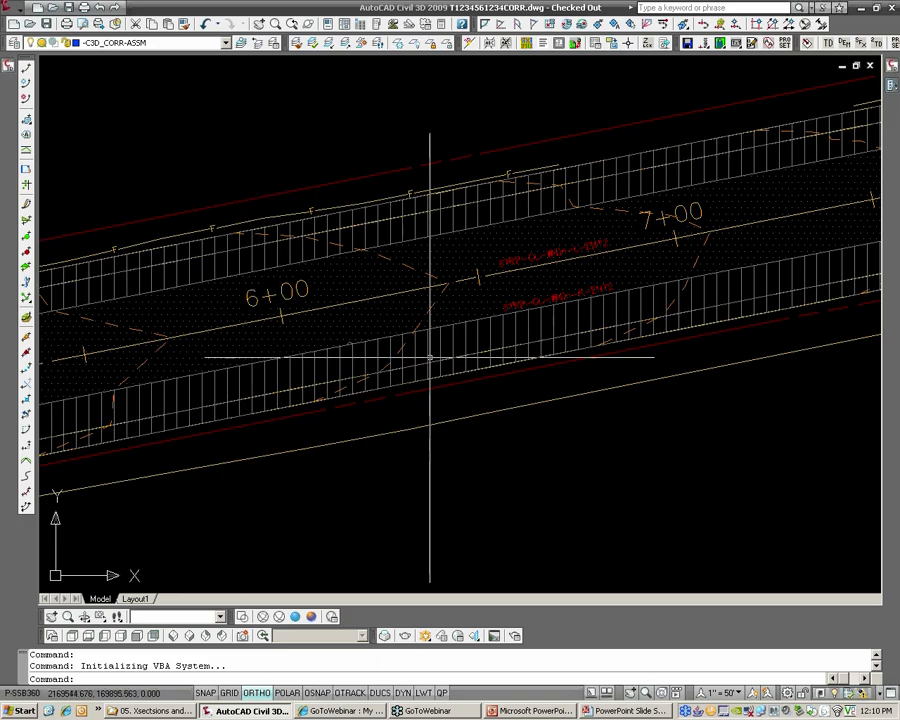
scroll(648, 211, up, 2)
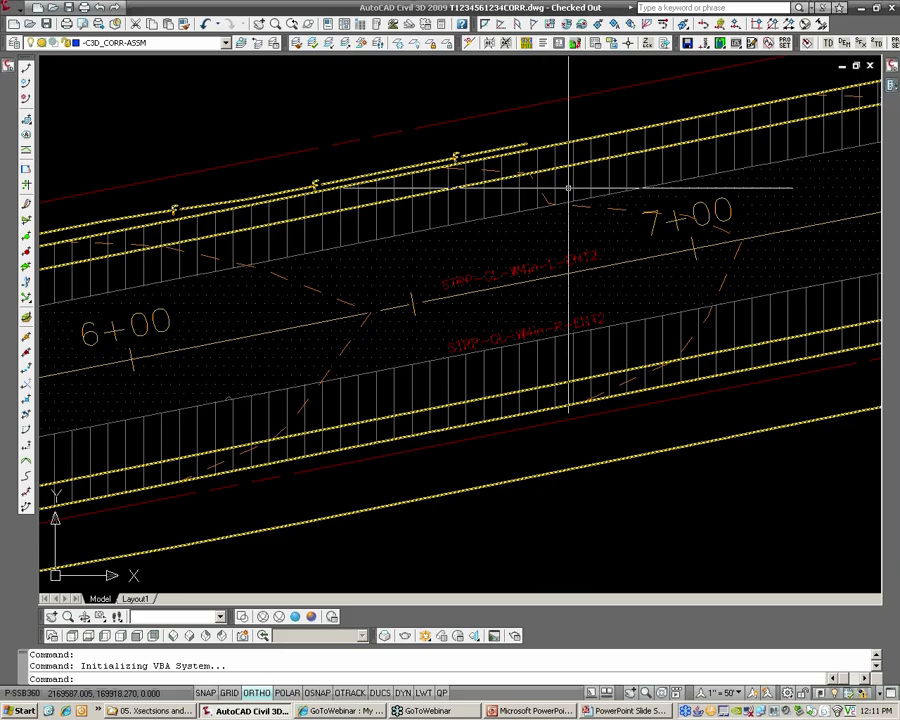
scroll(568, 188, down, 2)
middle_drag(644, 177, 550, 201)
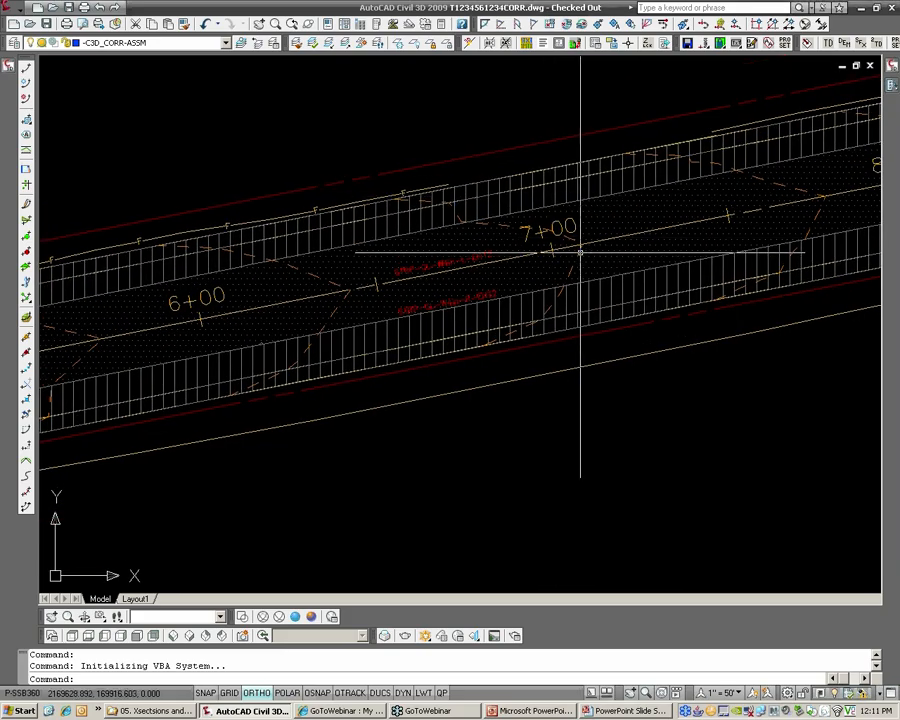
Set the surface style of _Dims-Pave to _No Display in its surface properties
click(580, 252)
right_click(580, 252)
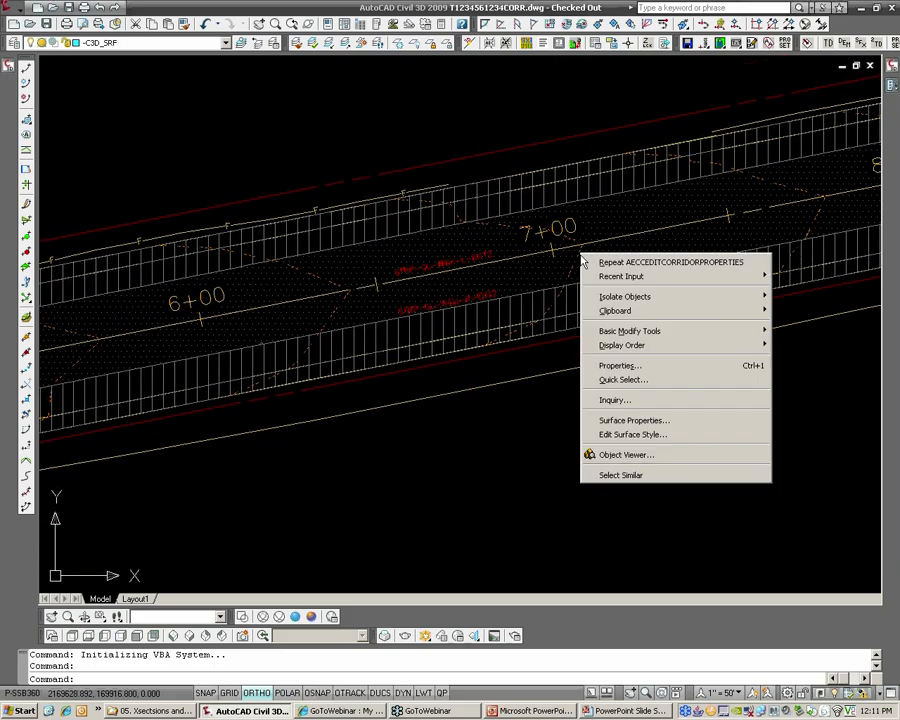
click(632, 428)
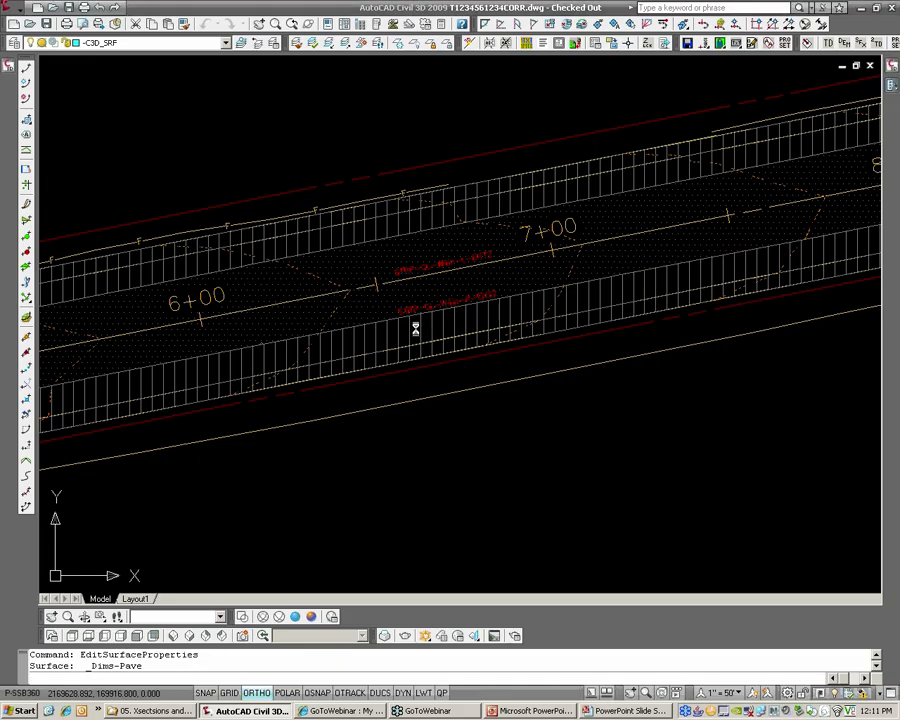
click(480, 318)
click(469, 331)
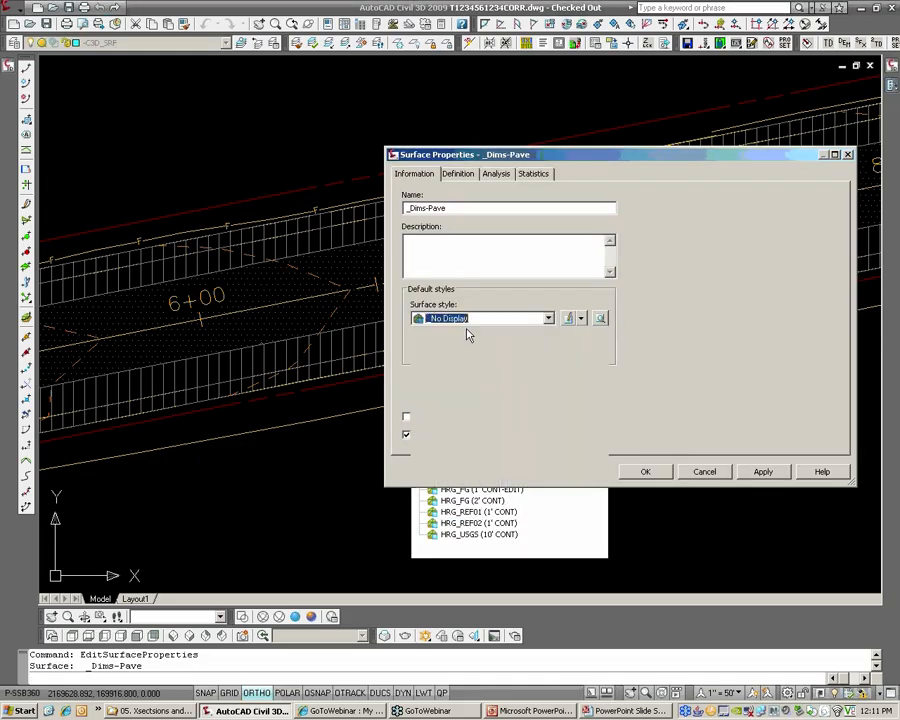
click(646, 472)
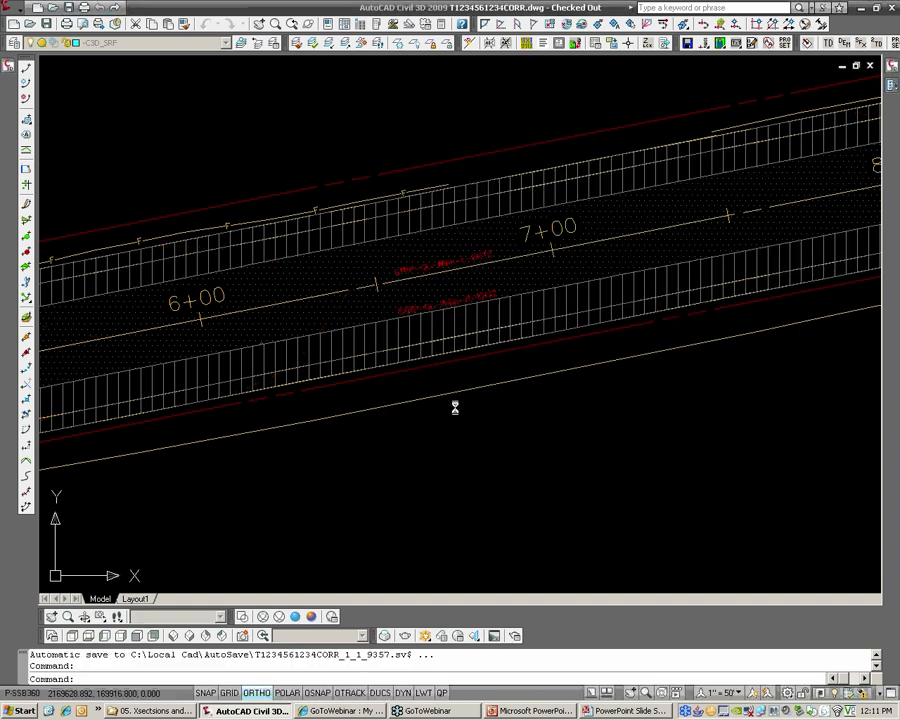
Save the drawing with the qsave command
scroll(430, 400, down, 10)
text(qsave)
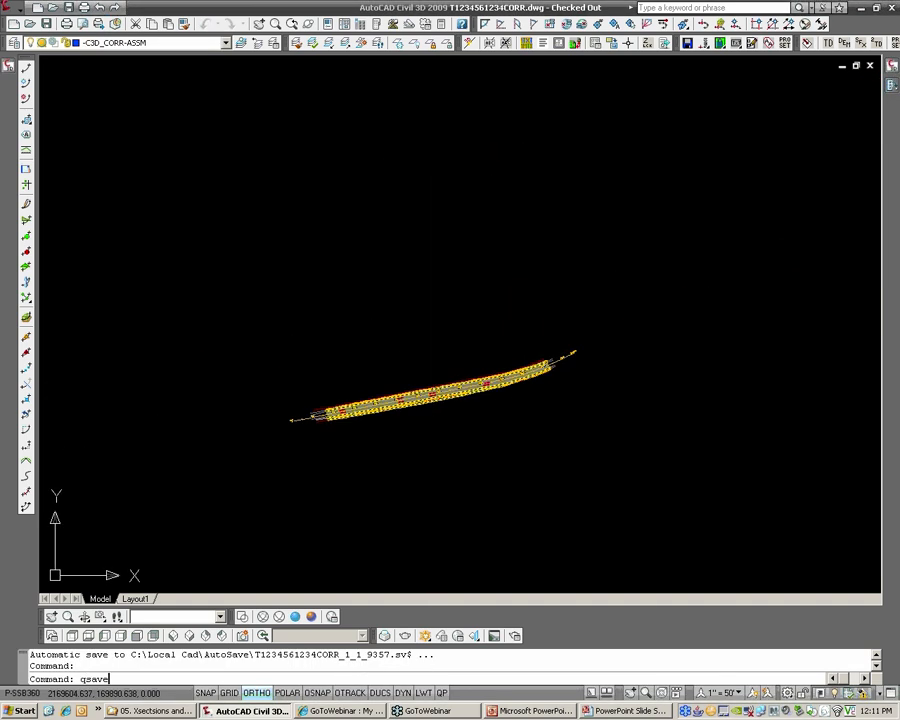
key(Return)
Add a corridor surface named _Dims-Road in the Overlay&Widening corridor properties
scroll(445, 354, down, 6)
middle_drag(716, 353, 504, 367)
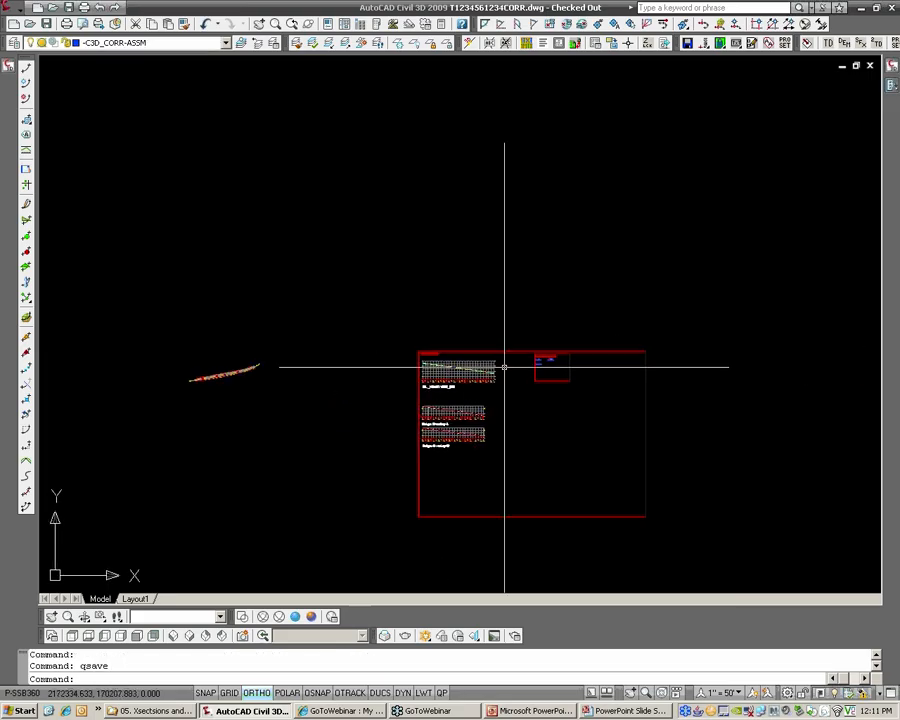
scroll(504, 367, up, 12)
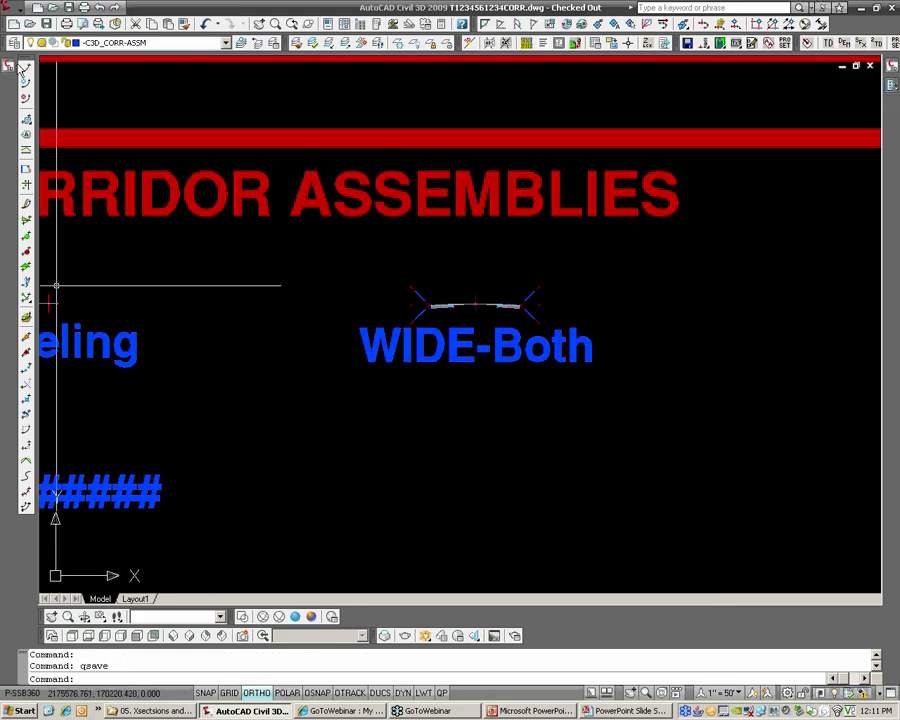
click(23, 65)
right_click(137, 230)
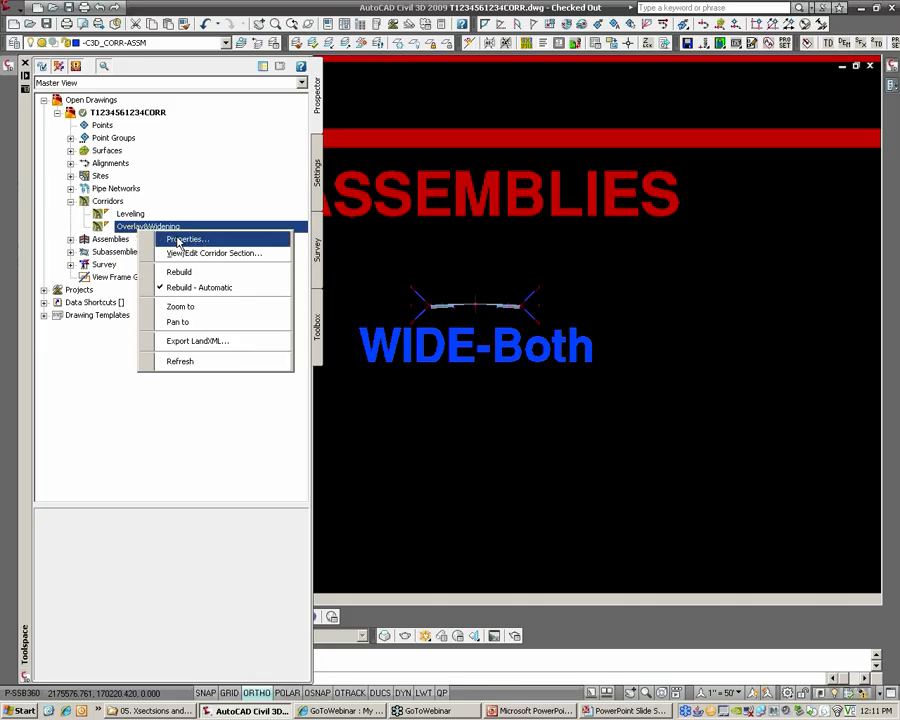
click(180, 241)
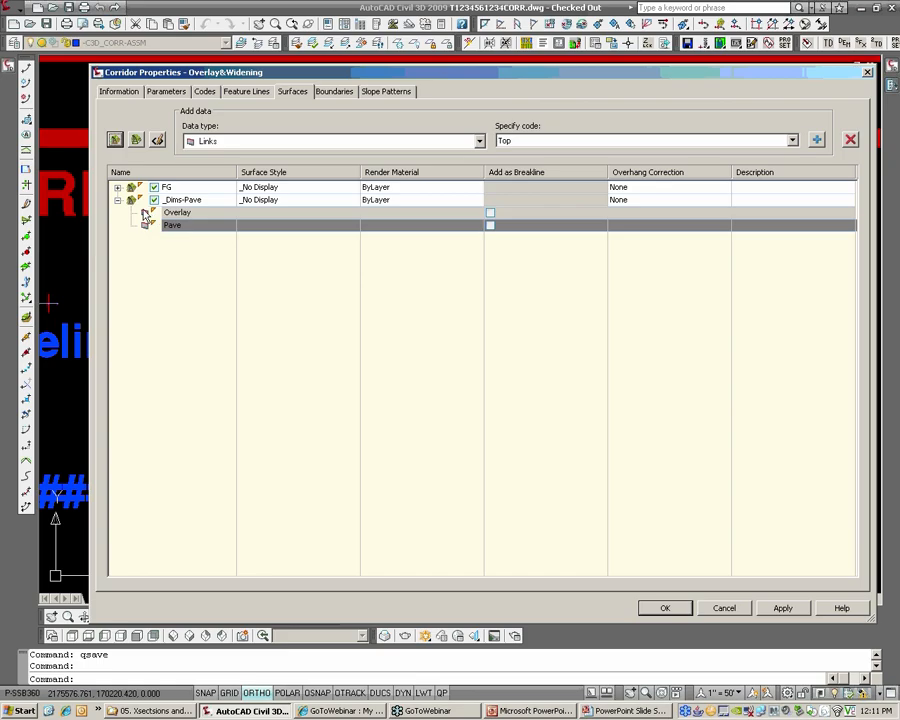
click(117, 200)
click(115, 142)
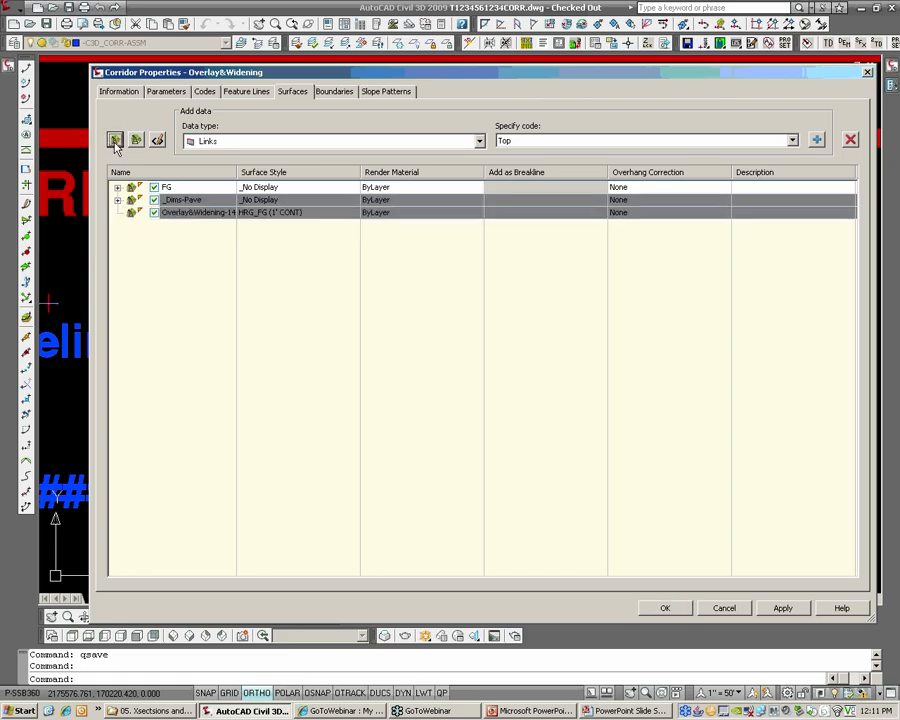
click(172, 212)
text(_Dims-Road)
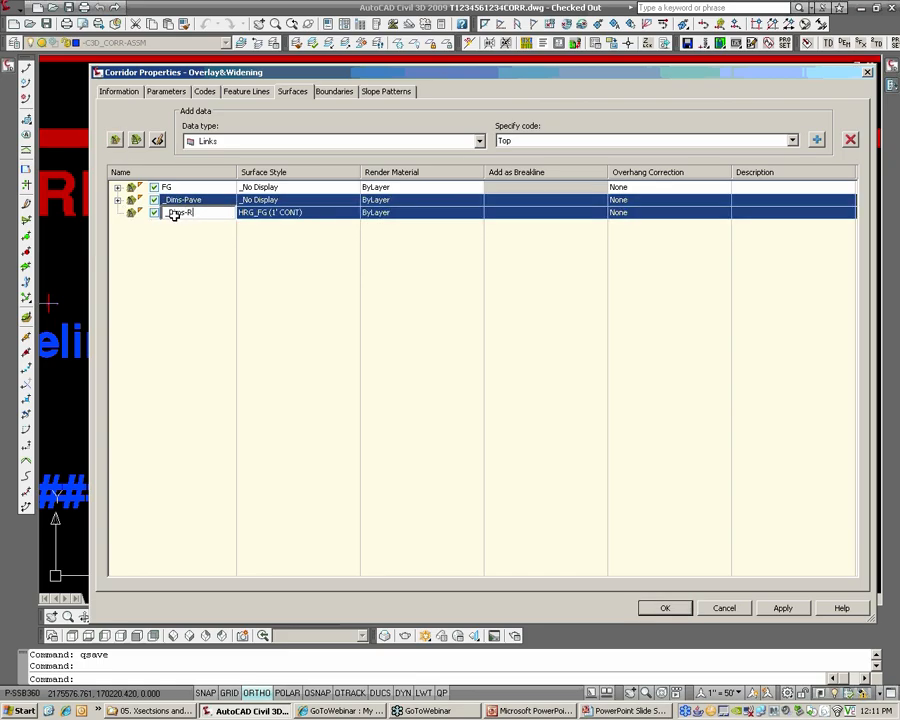
Set the surface style of _Dims-Road to HRG_REF01 (1' CONT)
click(268, 212)
click(449, 348)
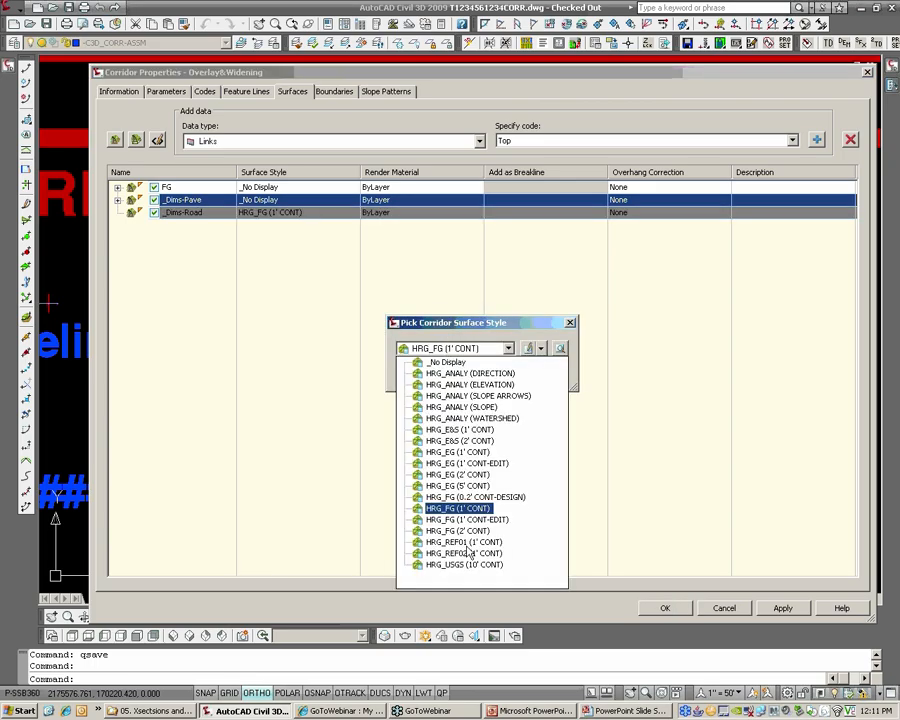
click(468, 378)
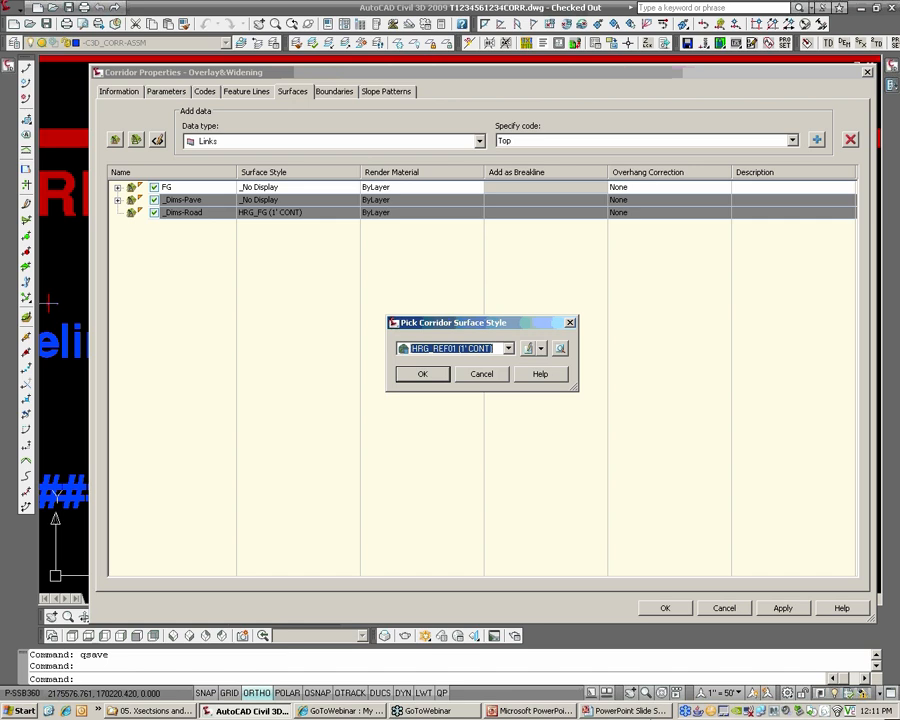
click(424, 376)
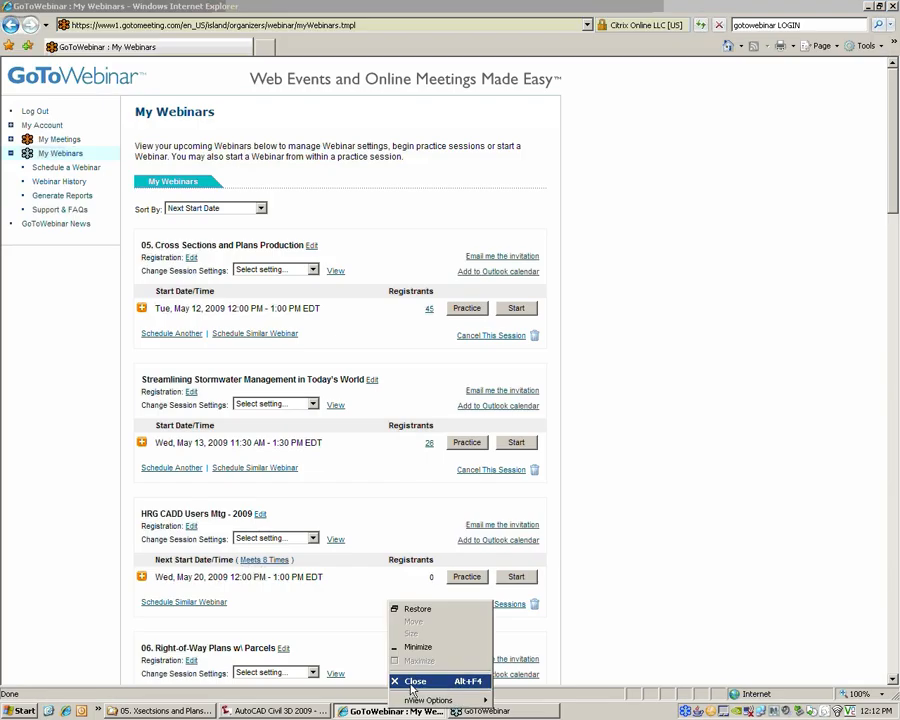
click(410, 678)
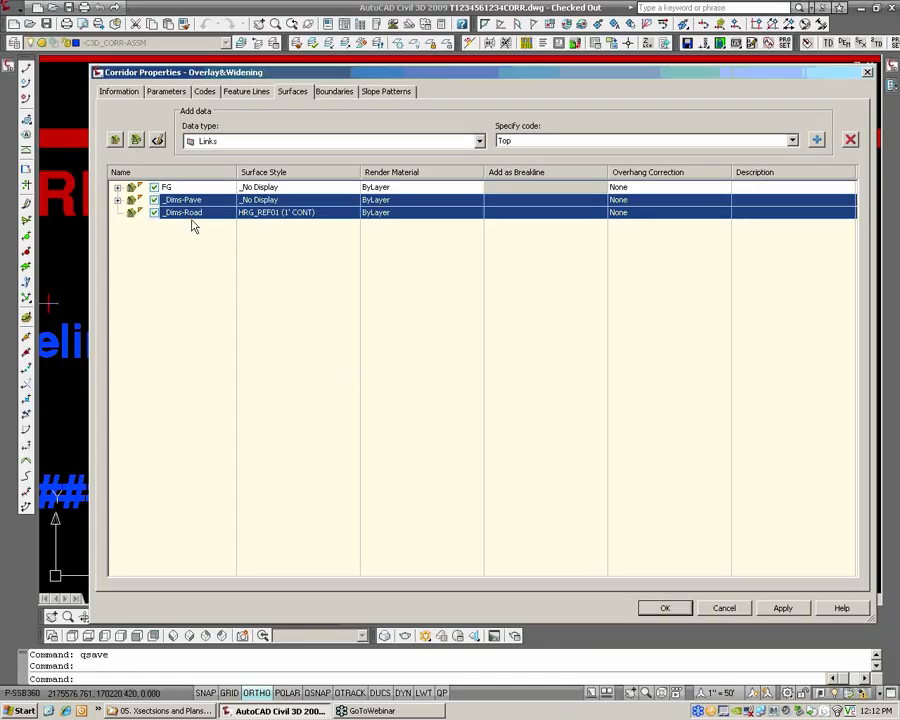
With only _Dims-Road selected, switch the data type to Feature Lines and accept the corridor properties
click(190, 213)
click(186, 198)
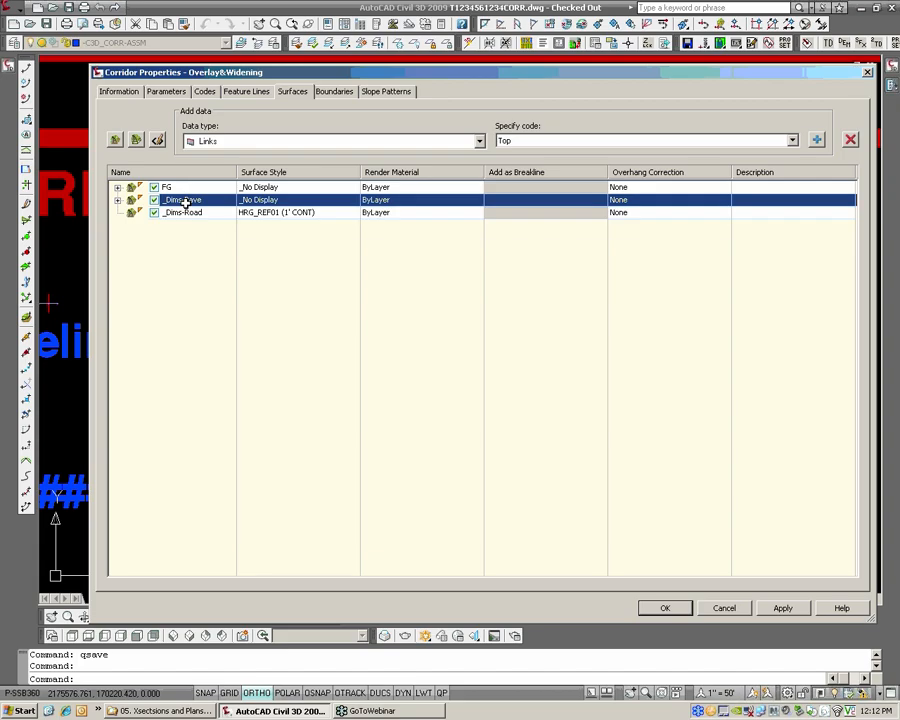
click(188, 213)
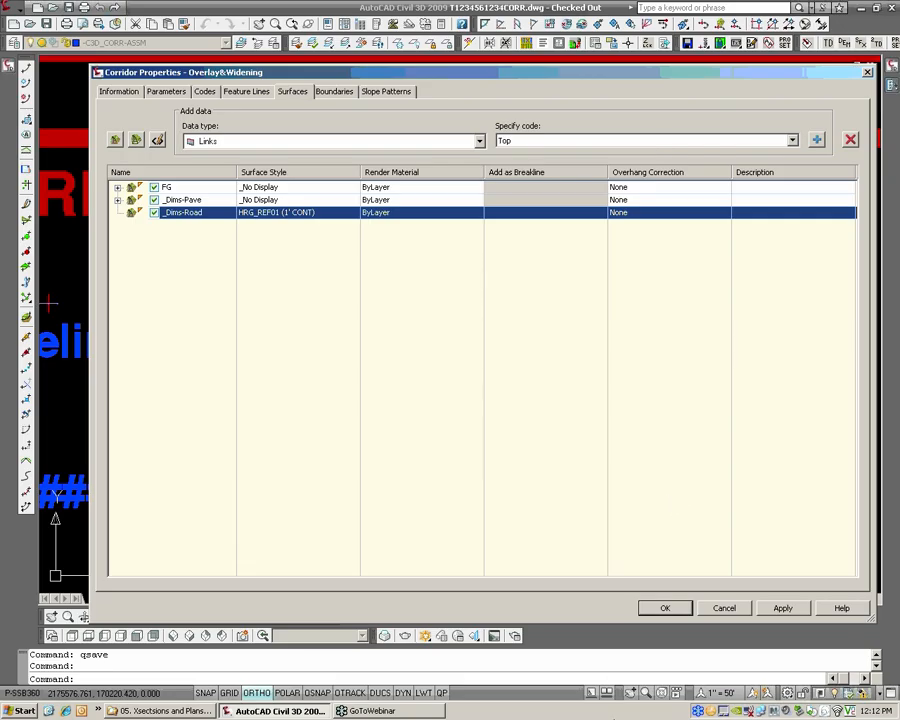
click(232, 141)
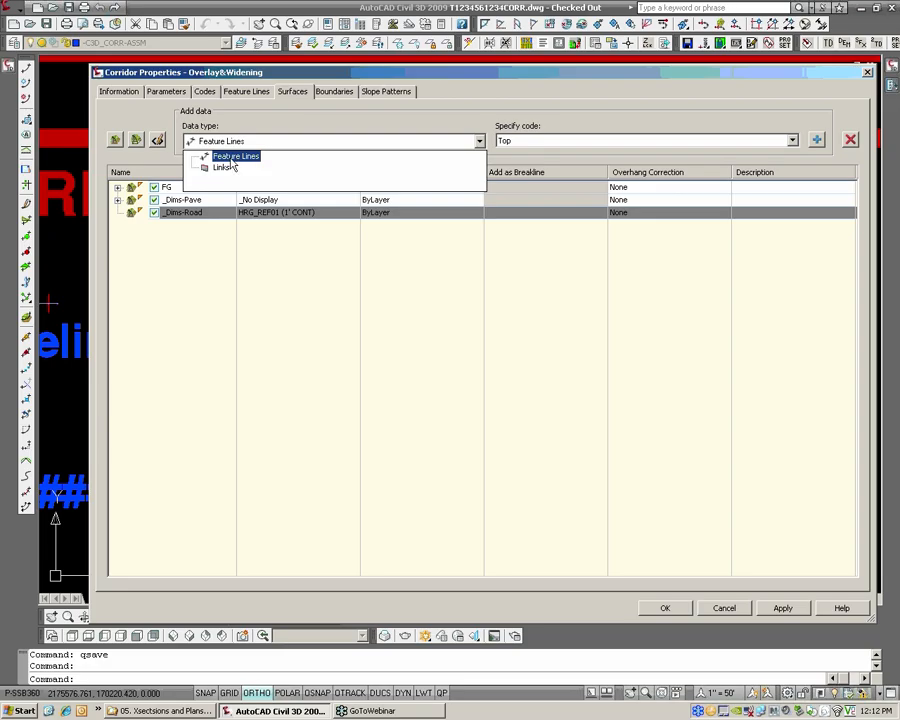
click(230, 158)
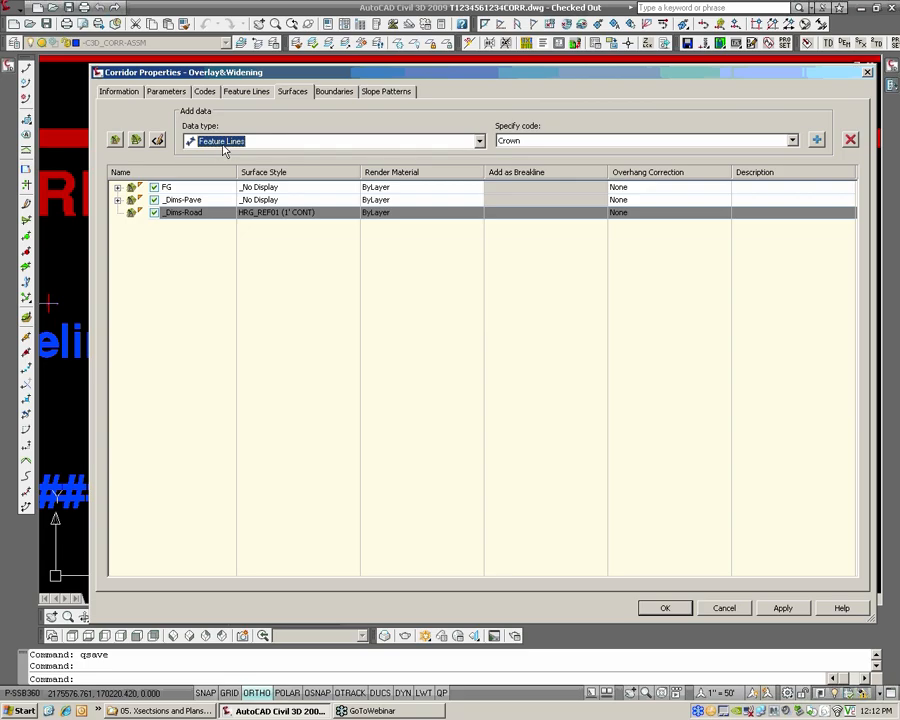
click(225, 148)
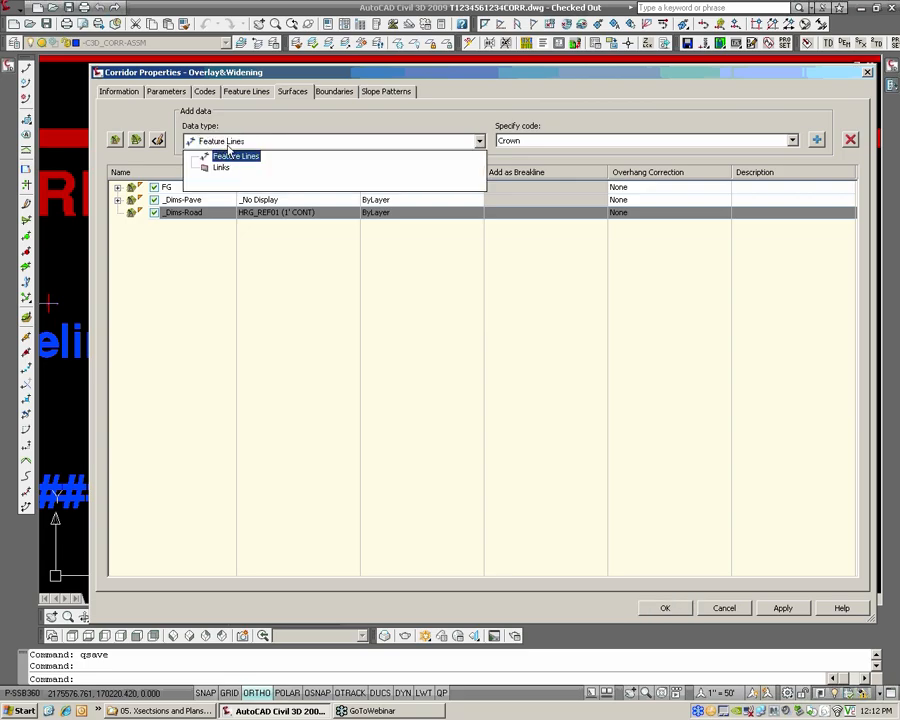
click(224, 168)
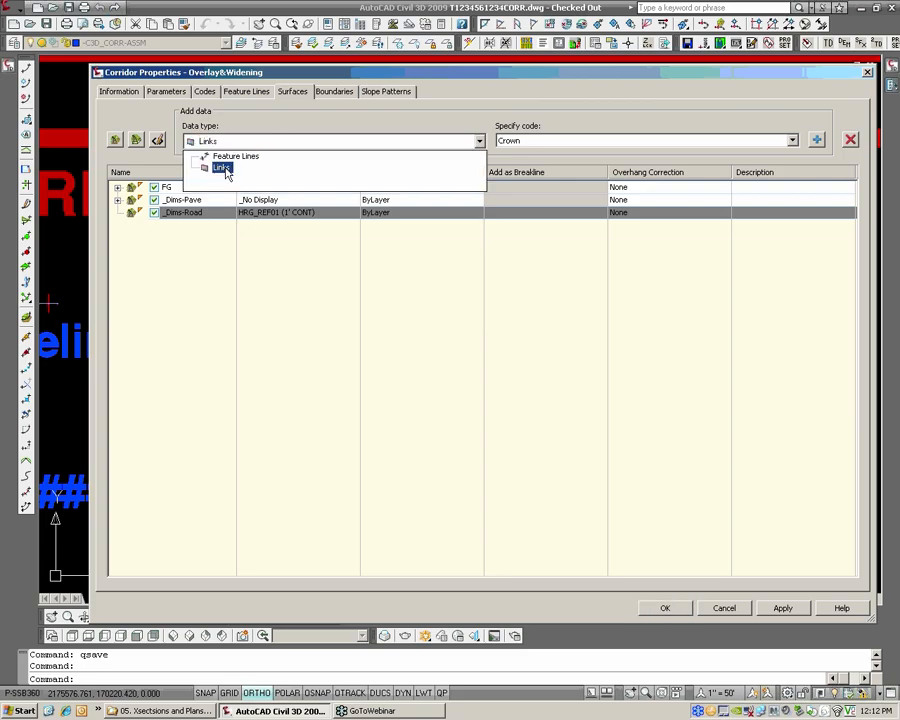
click(226, 157)
mouse_move(372, 69)
mouse_down()
mouse_move(408, 275)
mouse_move(479, 450)
mouse_up()
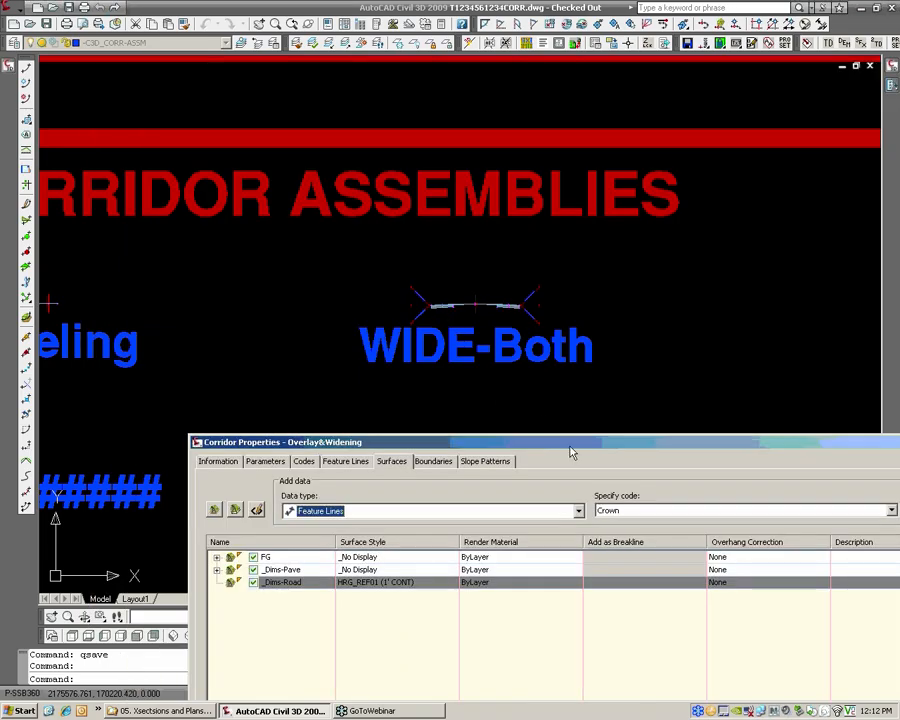
drag(566, 446, 483, 92)
click(681, 620)
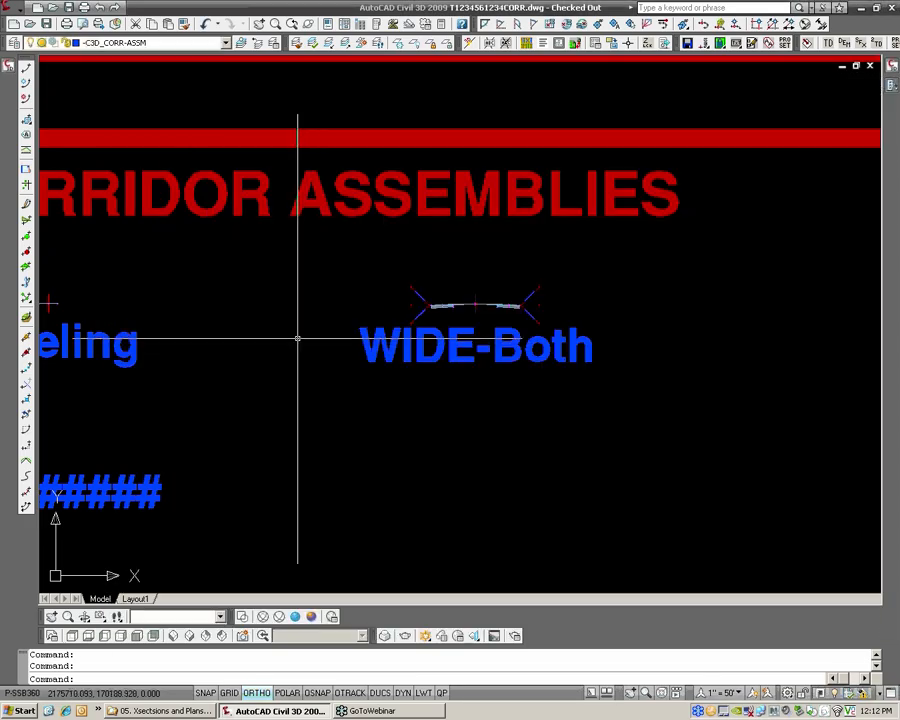
Examine the corridor in plan between stations 3+00 and 4+00, checking offsets and elevations at the grade break and shoulder edge
scroll(288, 339, down, 10)
middle_drag(240, 352, 552, 352)
middle_drag(240, 368, 627, 307)
scroll(235, 359, up, 2)
scroll(234, 358, up, 8)
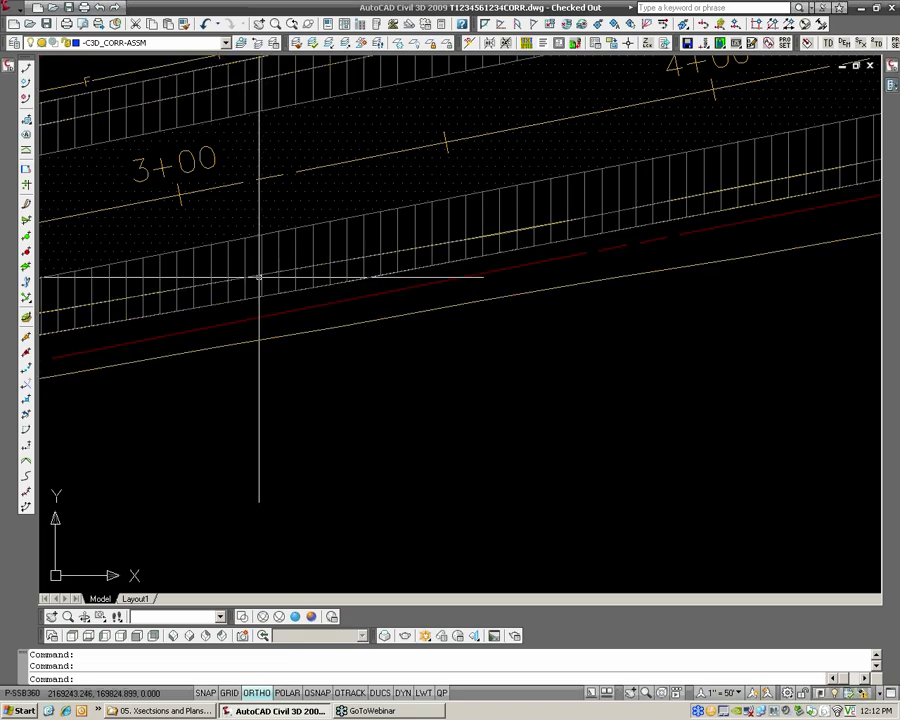
mouse_move(259, 273)
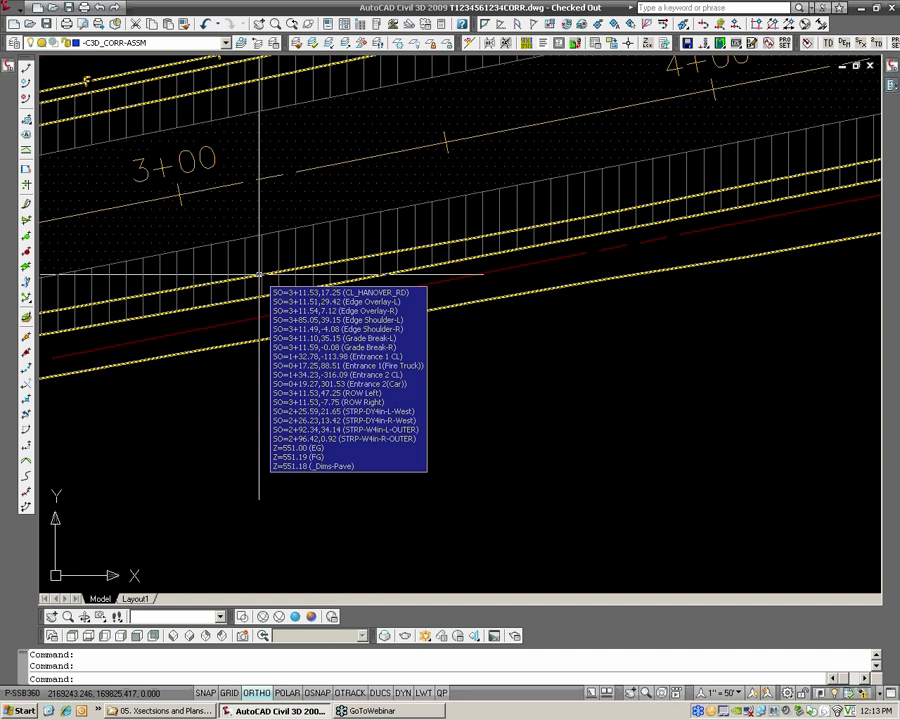
middle_drag(544, 150, 413, 211)
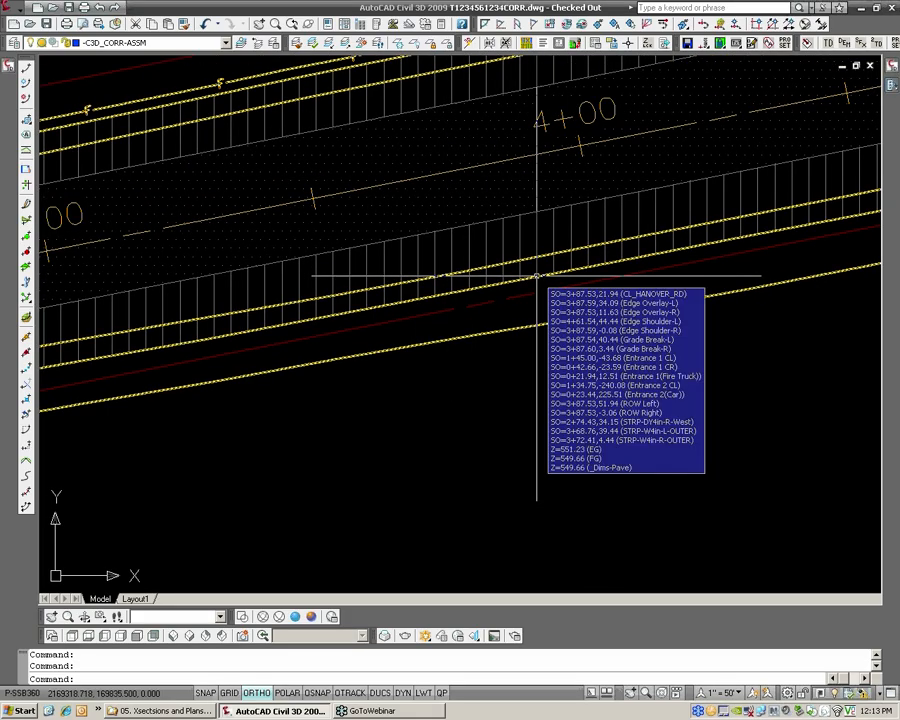
scroll(536, 273, down, 2)
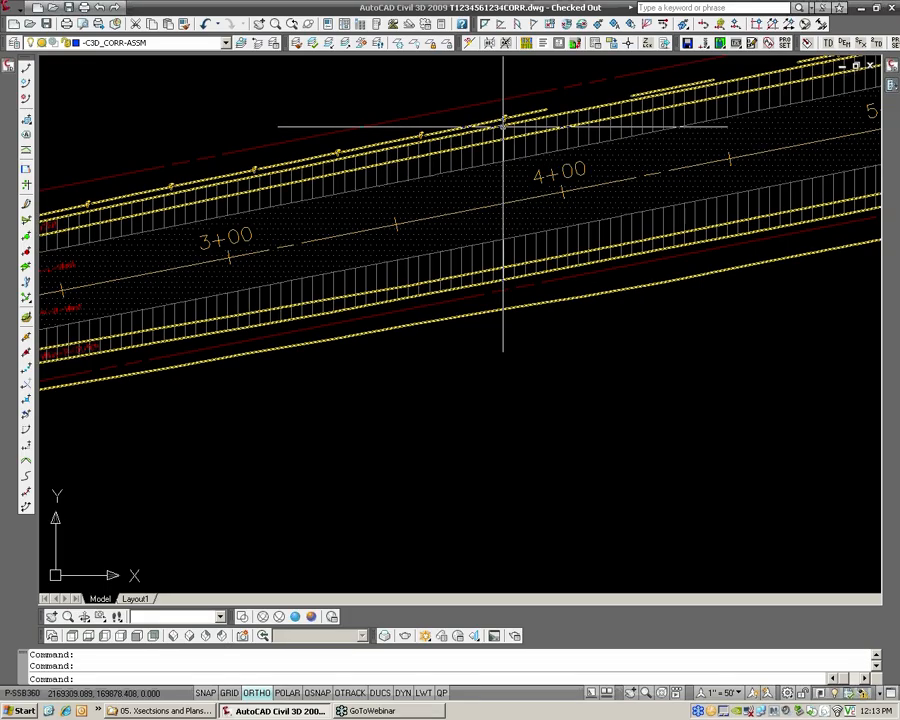
scroll(526, 508, down, 5)
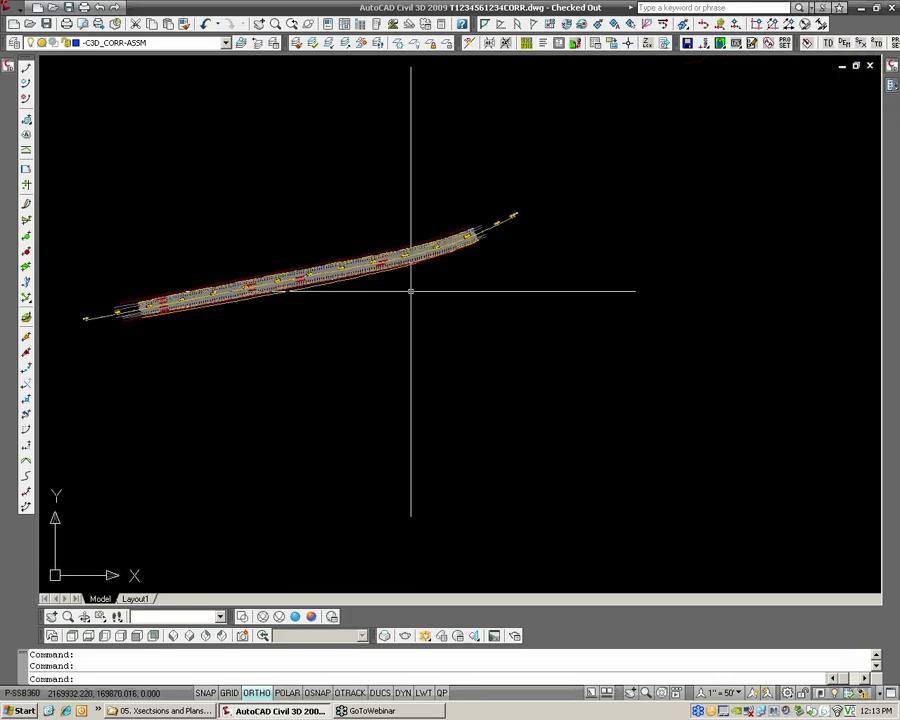
scroll(410, 291, down, 2)
scroll(331, 291, up, 6)
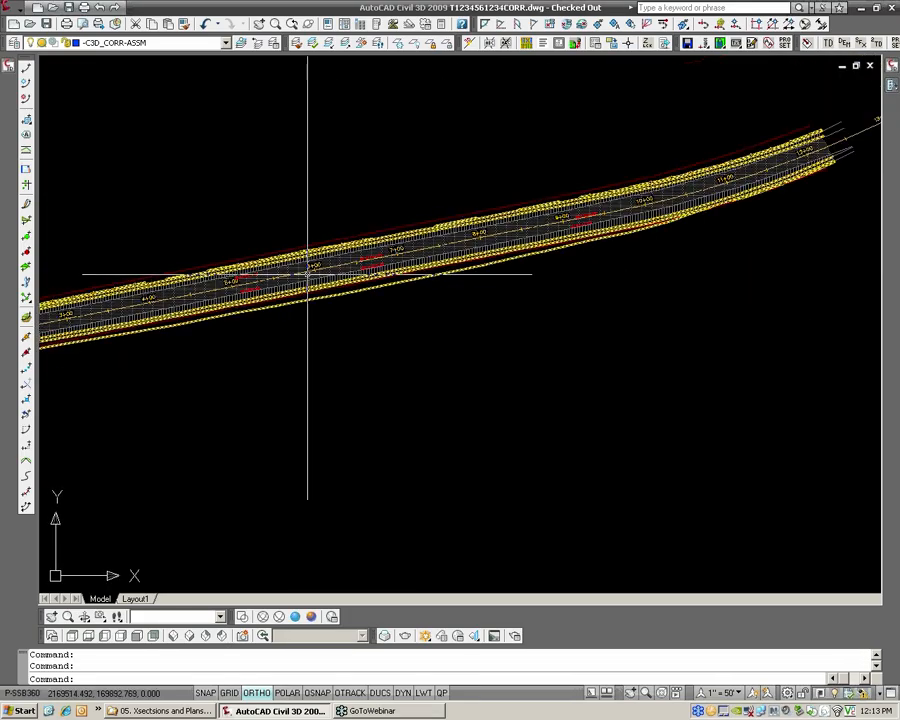
scroll(486, 278, down, 6)
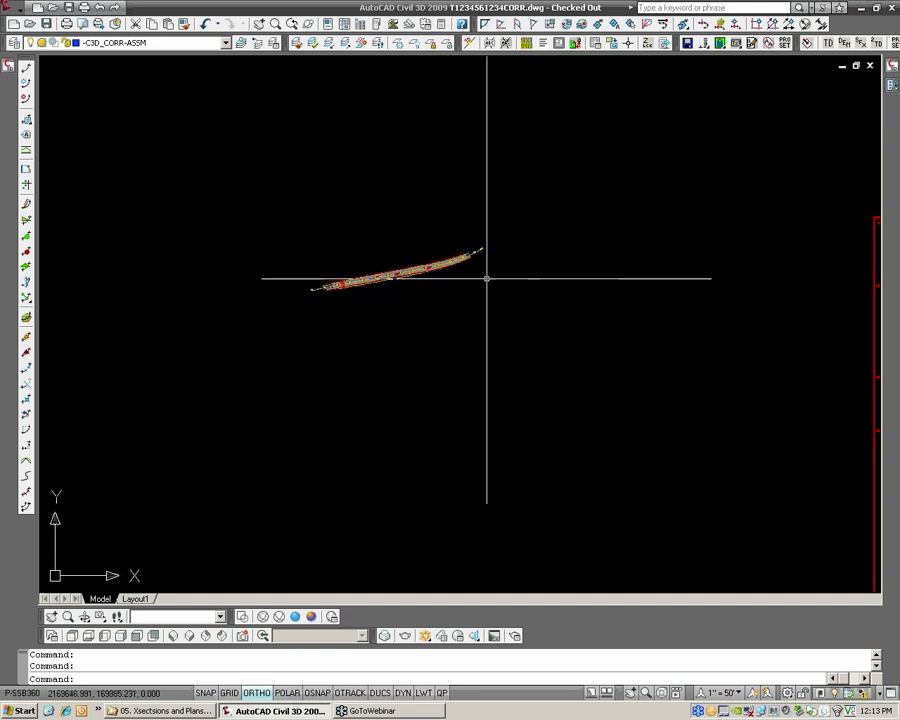
Inspect the crown of the WIDE-Both assembly, selecting the overlay and widening subassembly where it attaches to the baseline
middle_drag(841, 315, 444, 293)
middle_drag(800, 211, 615, 225)
scroll(607, 228, up, 8)
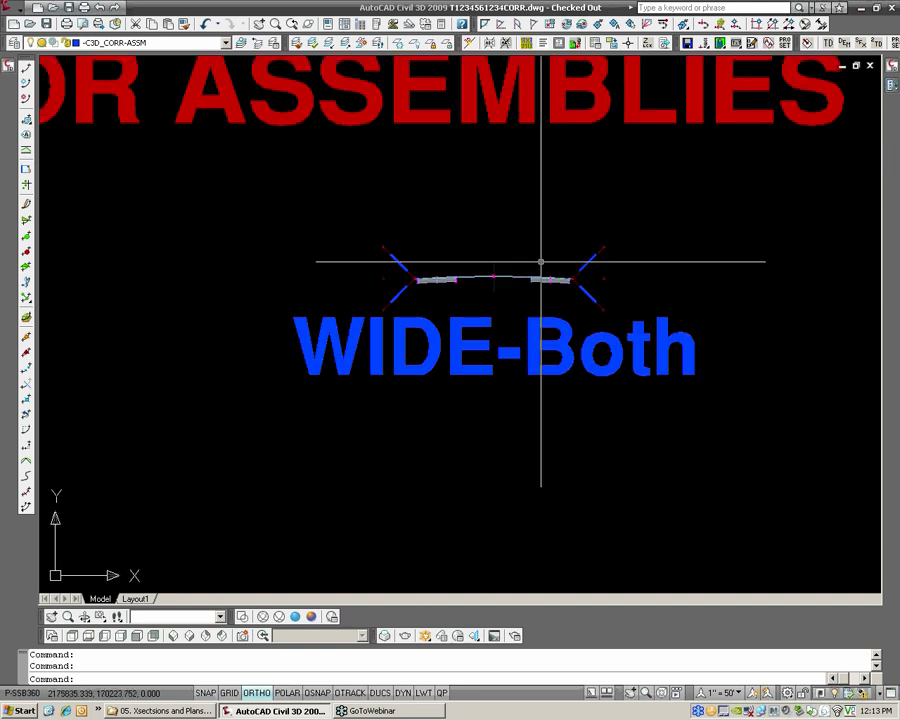
scroll(484, 283, up, 3)
scroll(478, 283, up, 2)
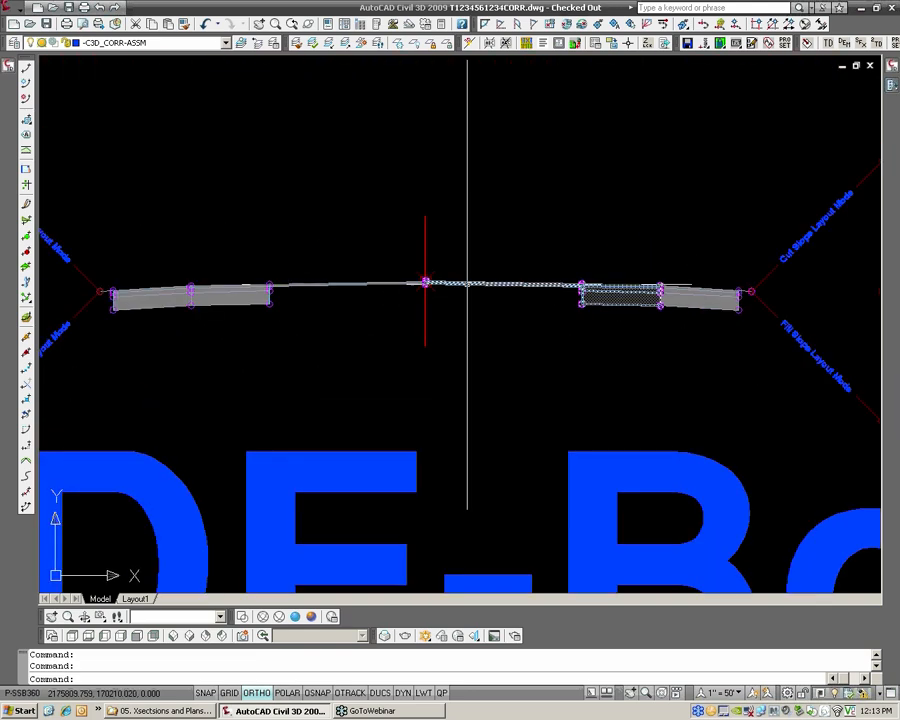
click(467, 284)
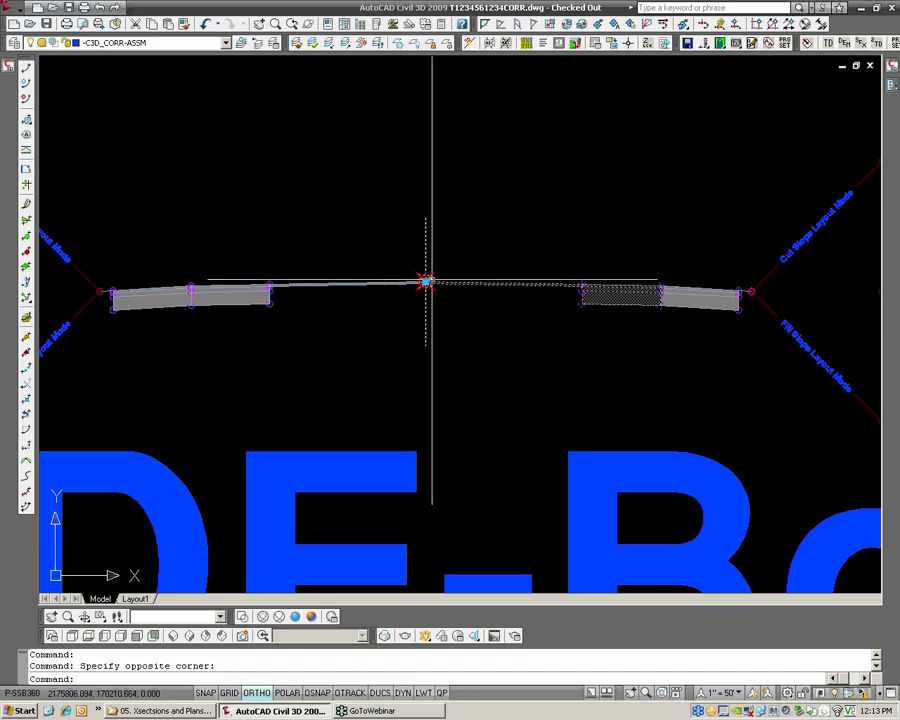
scroll(424, 282, up, 3)
scroll(420, 282, up, 2)
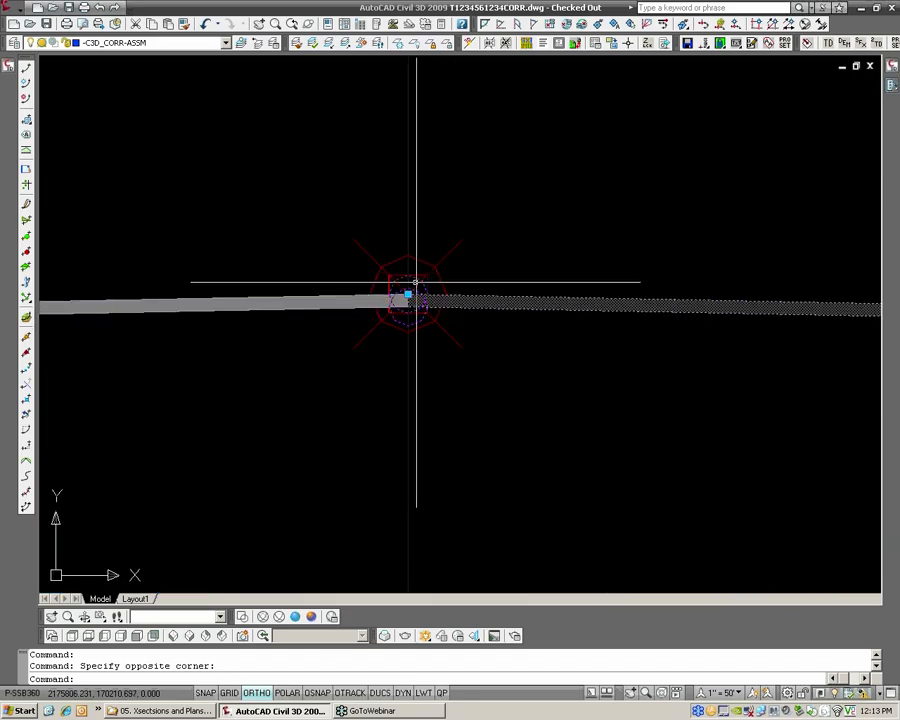
scroll(400, 282, up, 2)
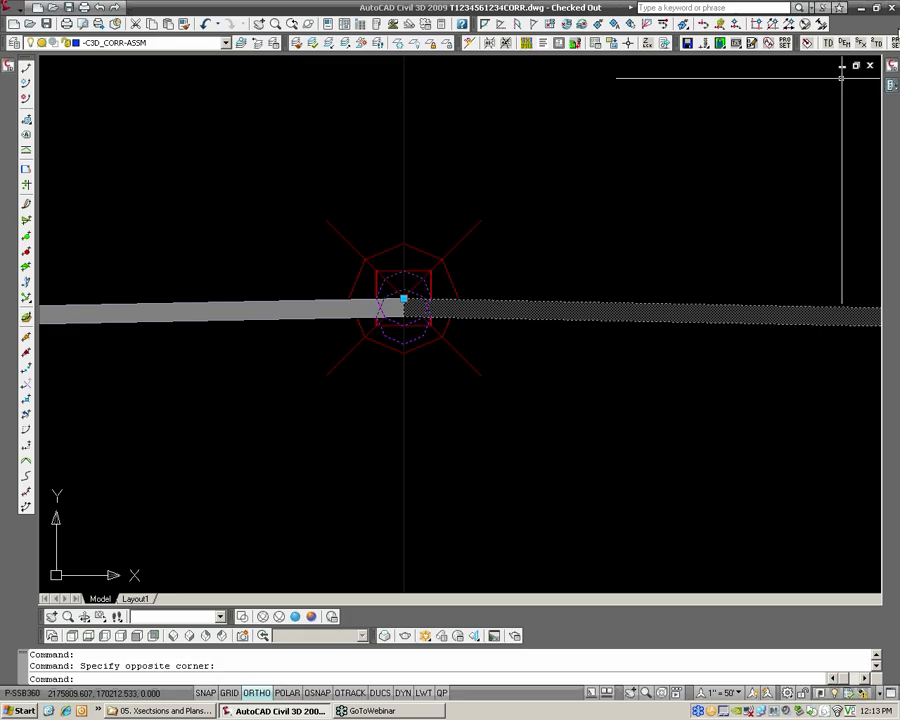
Look up the OverlayWidenMatchSlope1 subassembly help and examine its point and link codes and coding diagram
click(891, 85)
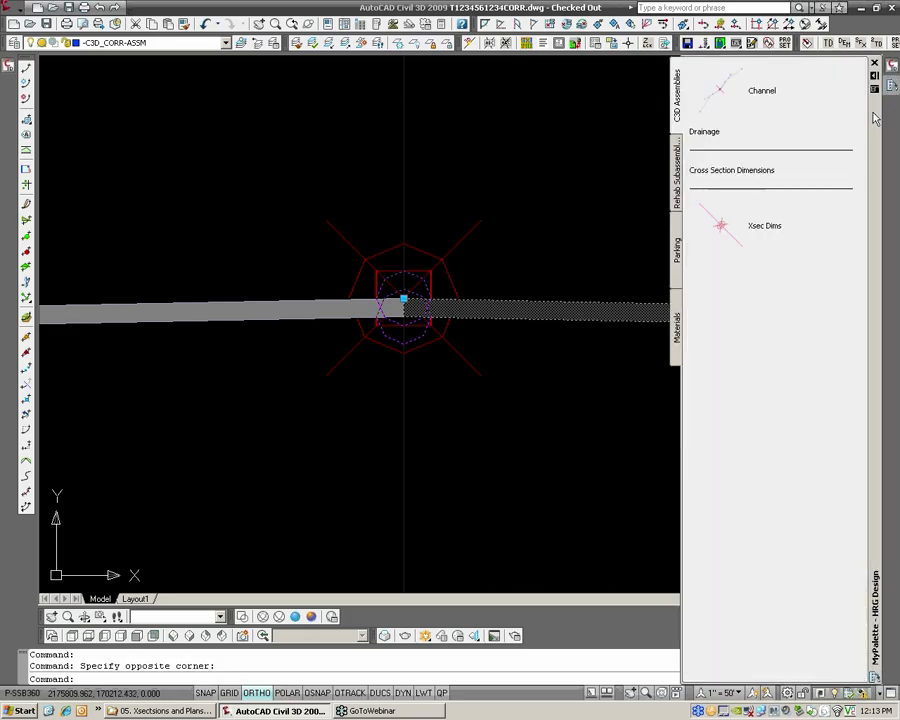
click(677, 193)
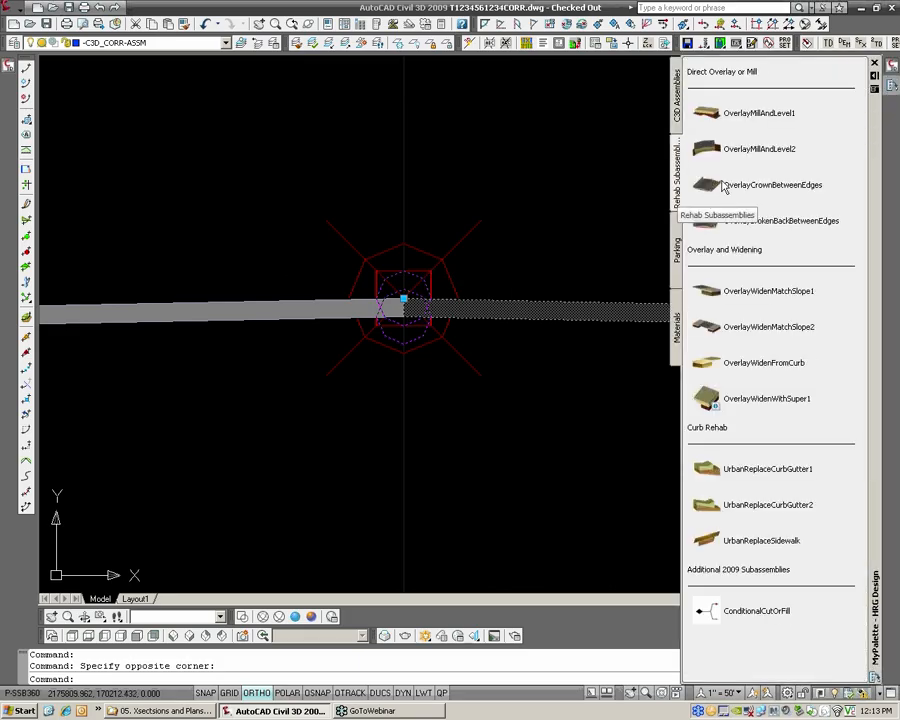
right_click(721, 292)
click(738, 445)
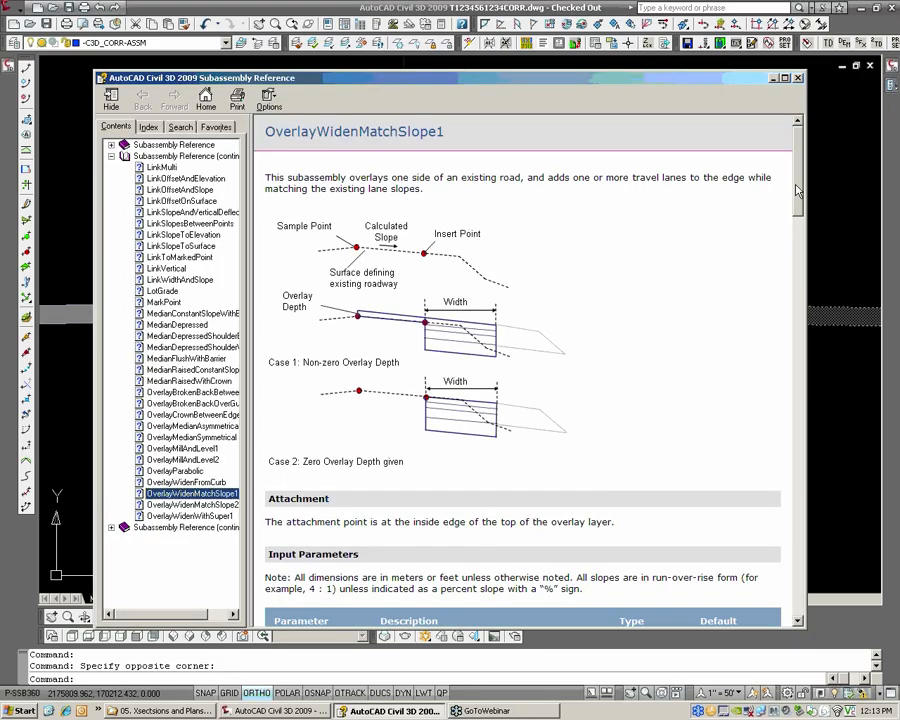
drag(797, 190, 778, 592)
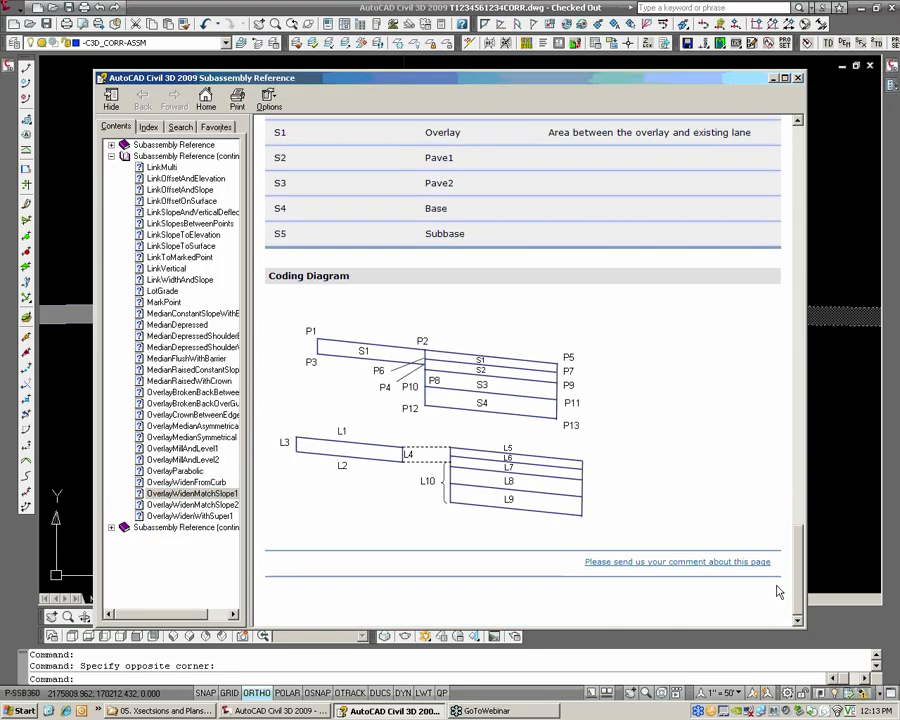
scroll(413, 376, up, 8)
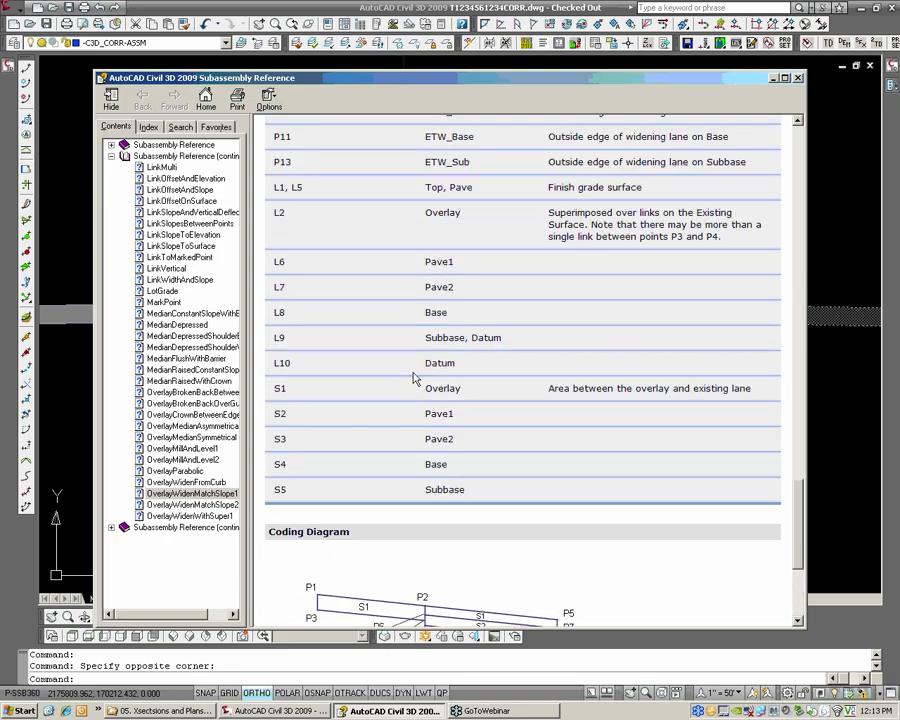
scroll(407, 371, down, 5)
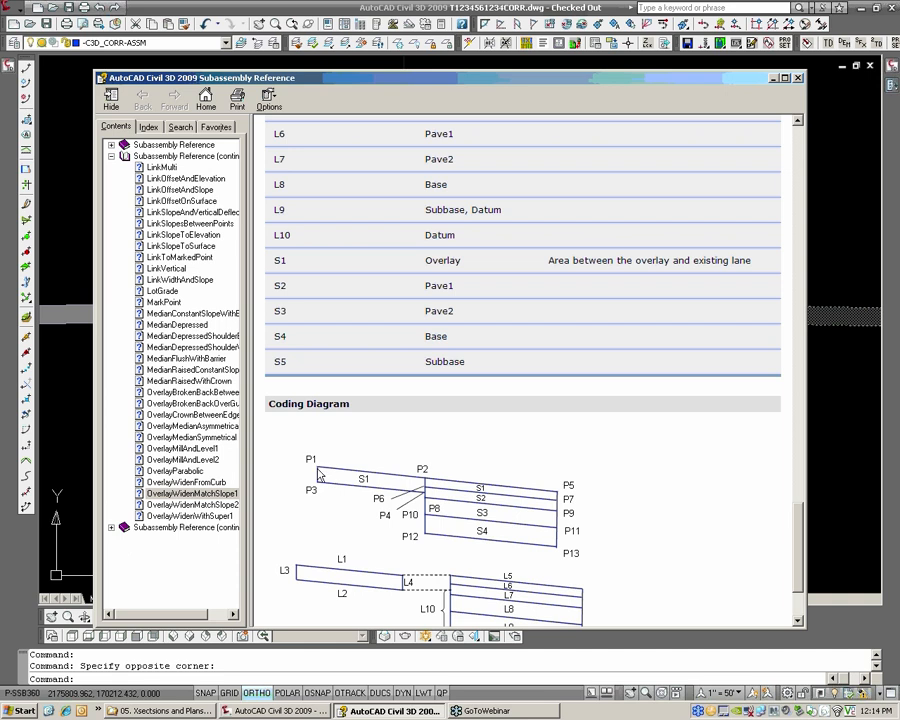
Review the point, link and shape codes and coding diagram of OverlayWidenMatchSlope1, and close the reference with nothing left selected
scroll(312, 430, up, 5)
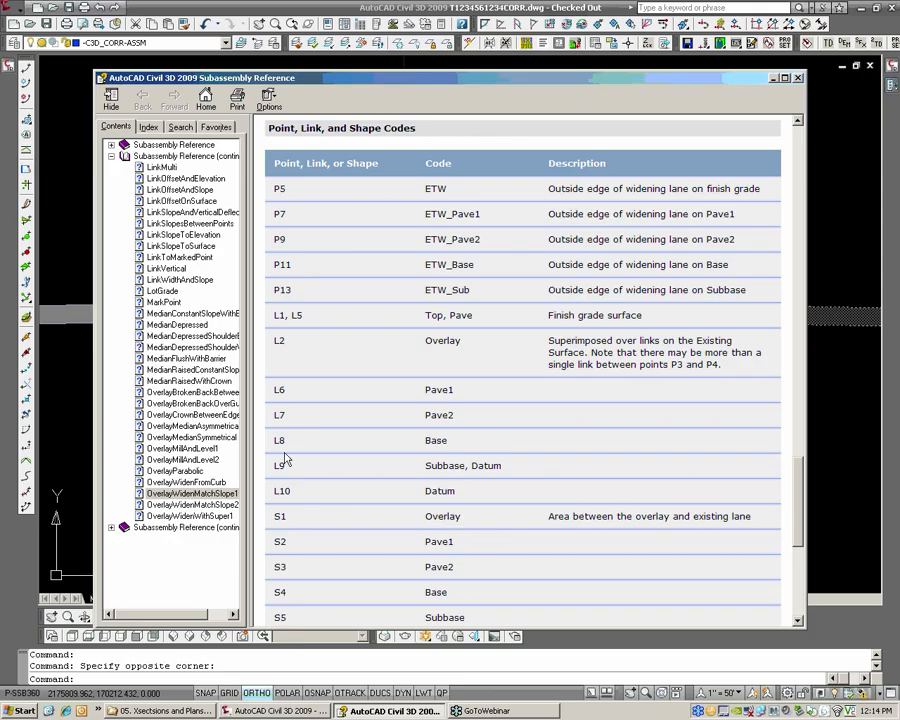
scroll(300, 513, down, 3)
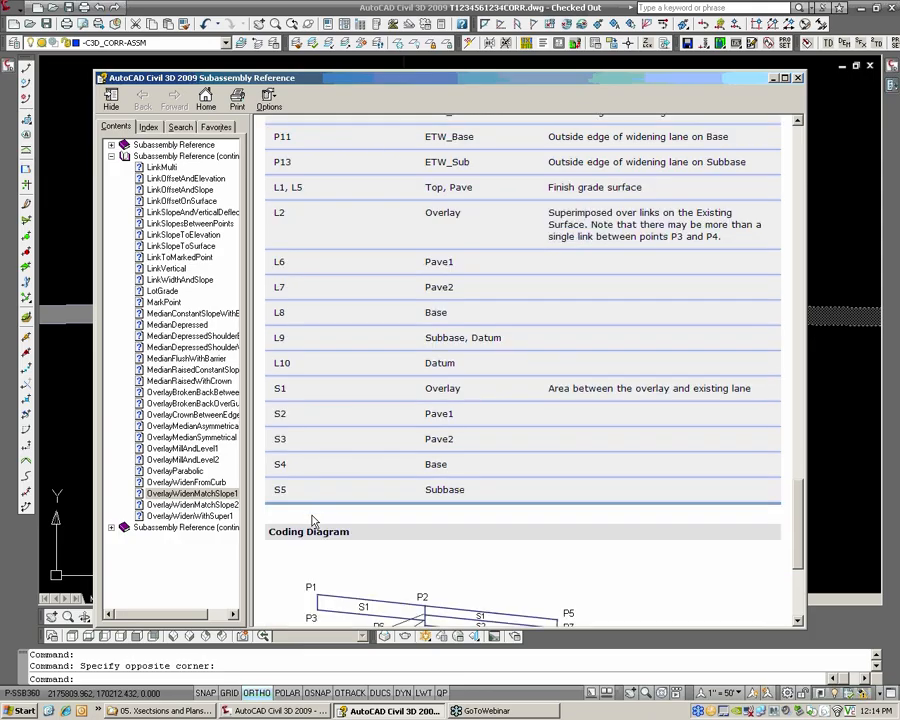
scroll(312, 521, down, 3)
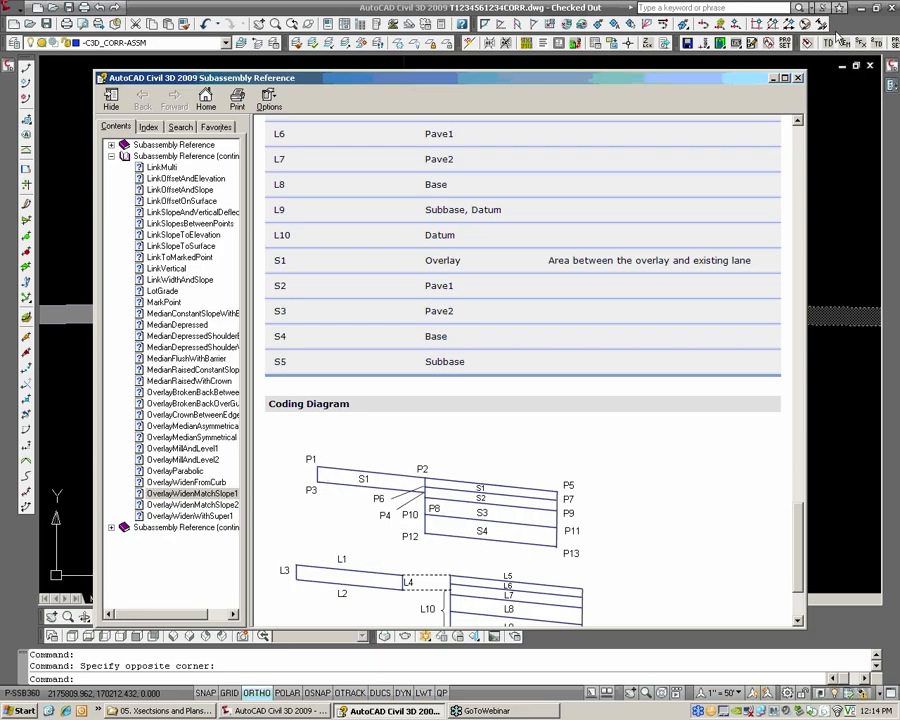
click(798, 78)
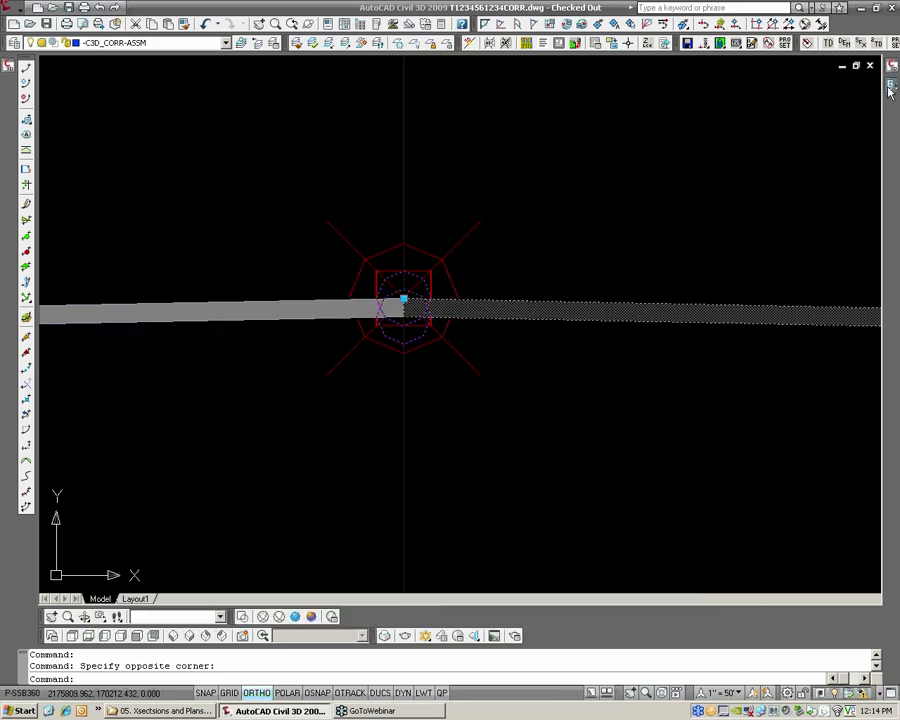
key(Escape)
key(Escape)
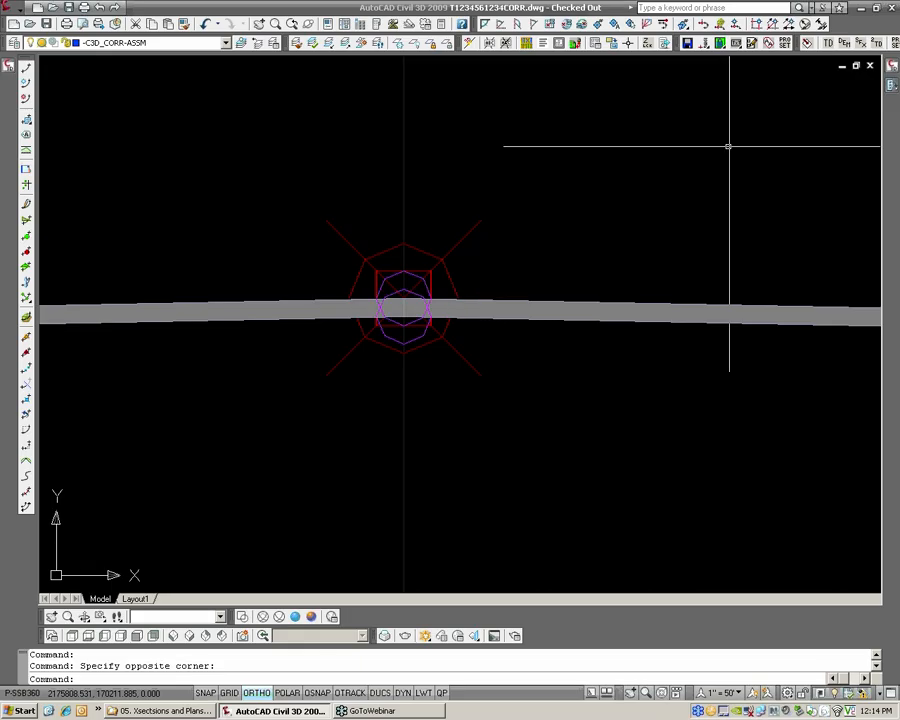
Switch the tool palettes to the Civil 3D - Imperial set and start the generic MarkPoint subassembly
click(891, 86)
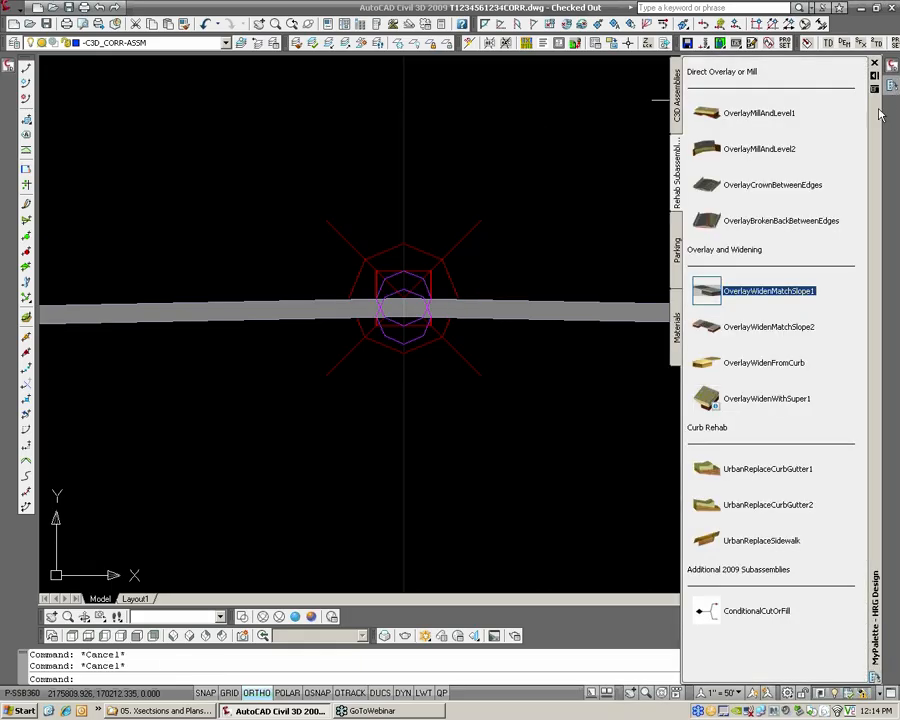
right_click(877, 117)
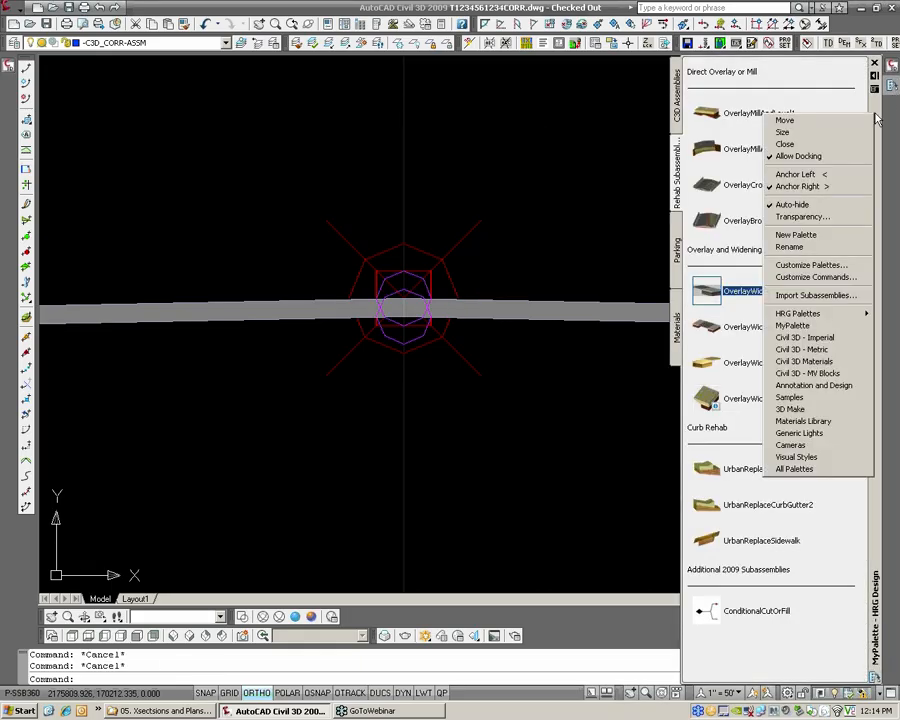
click(838, 340)
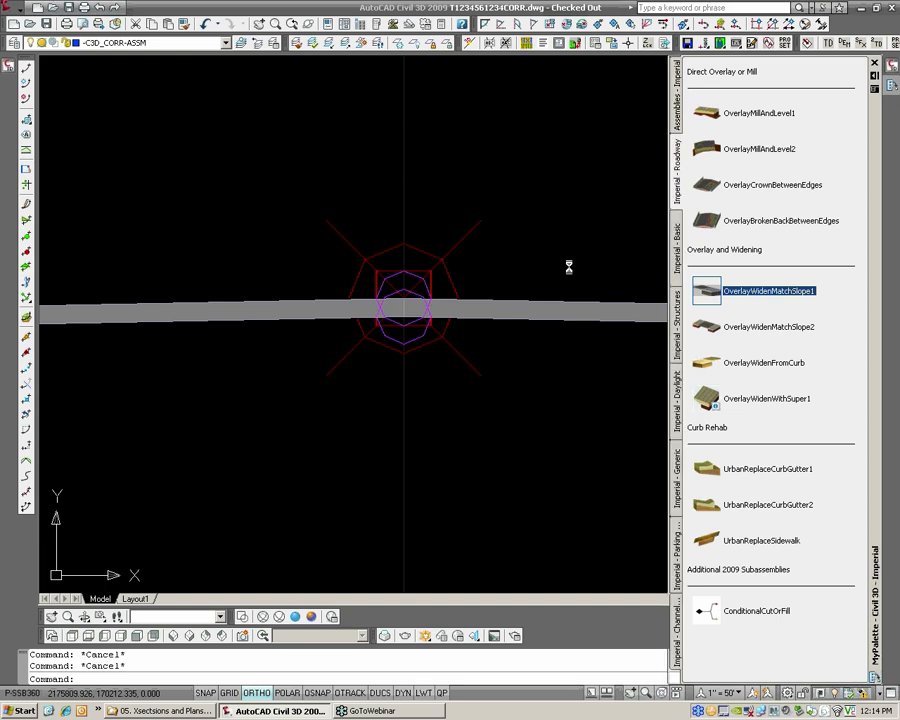
click(677, 505)
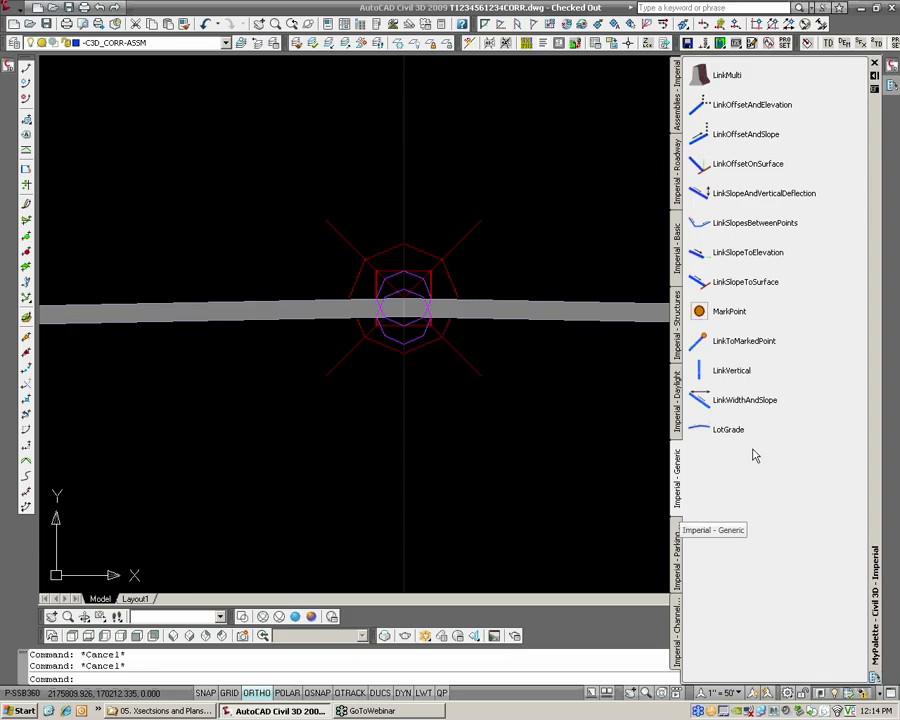
click(700, 312)
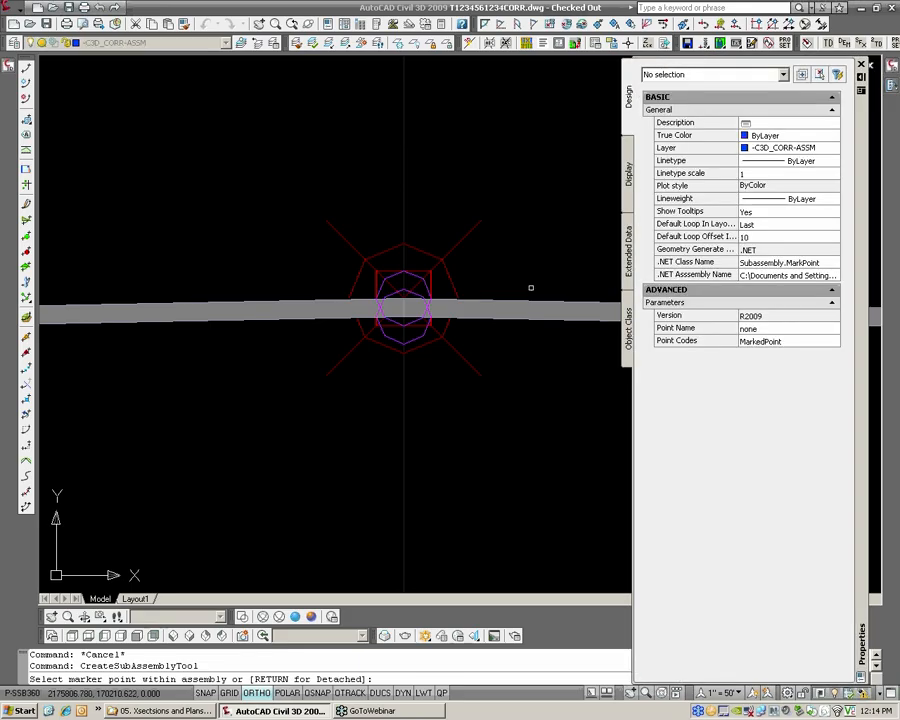
Set both the point name and the point codes of the MarkPoint subassembly to Crown
click(757, 329)
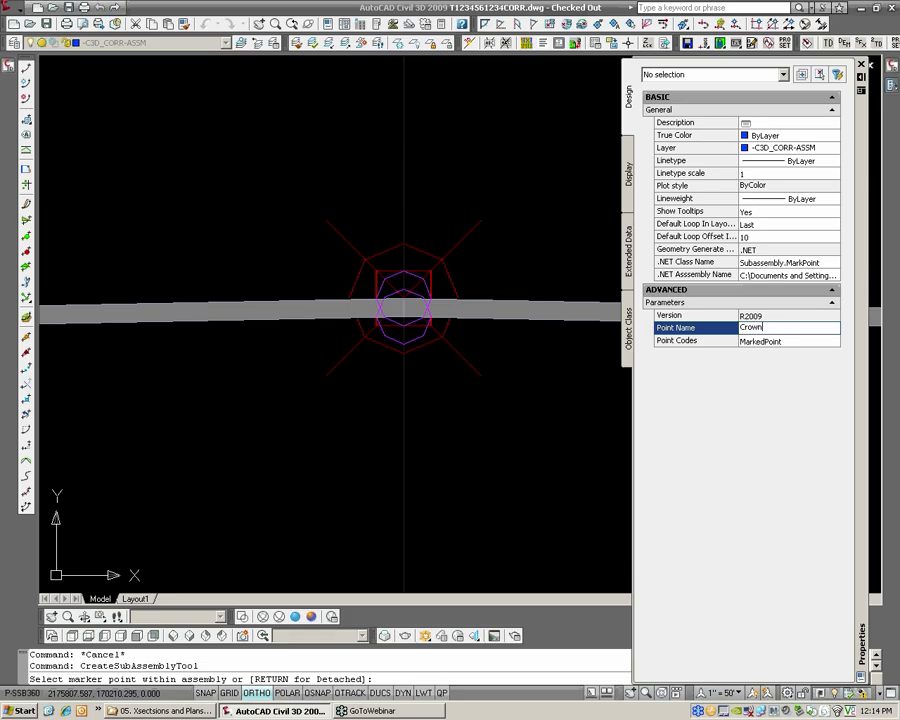
click(767, 342)
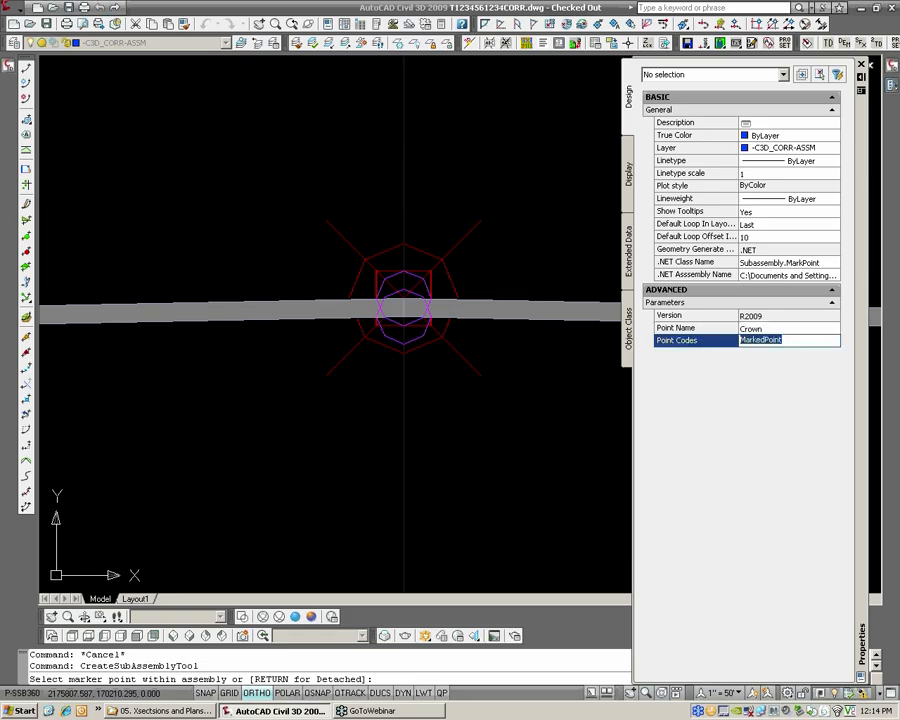
text(Crown)
click(767, 330)
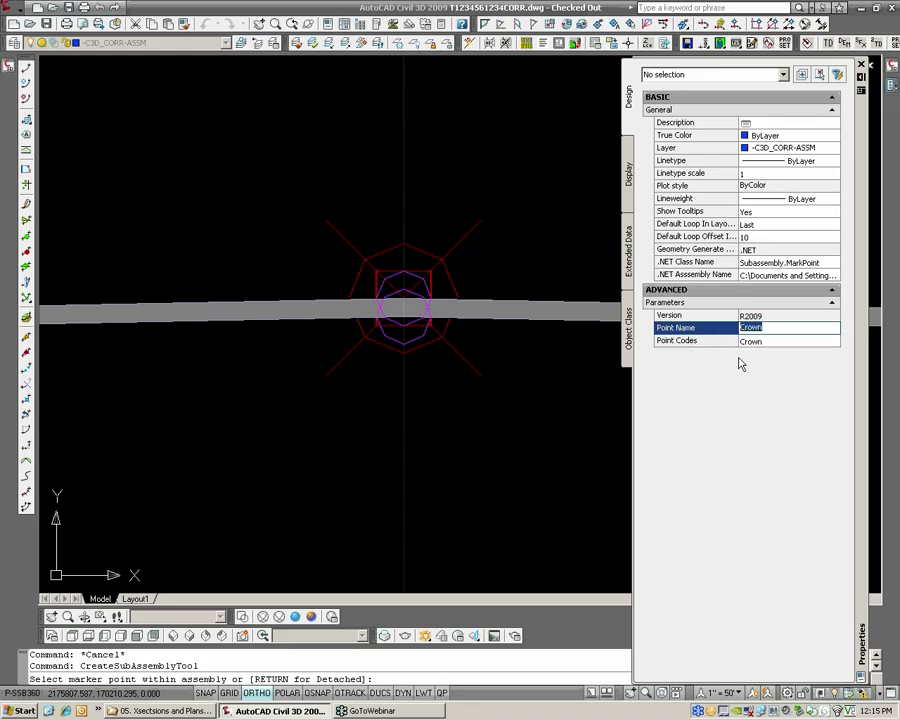
key(Tab)
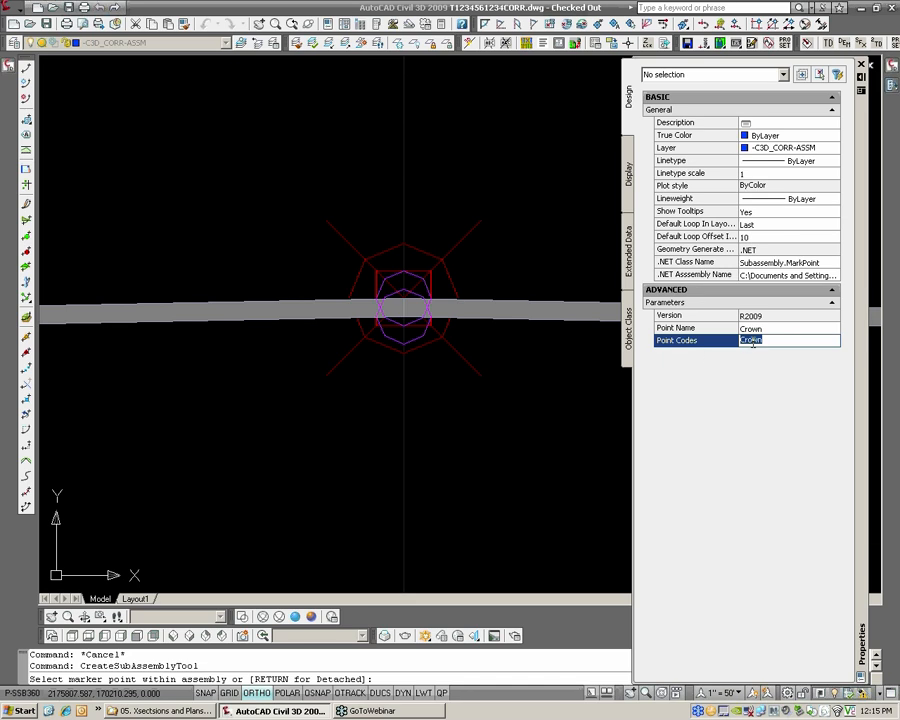
Try to place the Crown MarkPoint as a detached subassembly beside the WIDE-Both assembly's crown
click(464, 237)
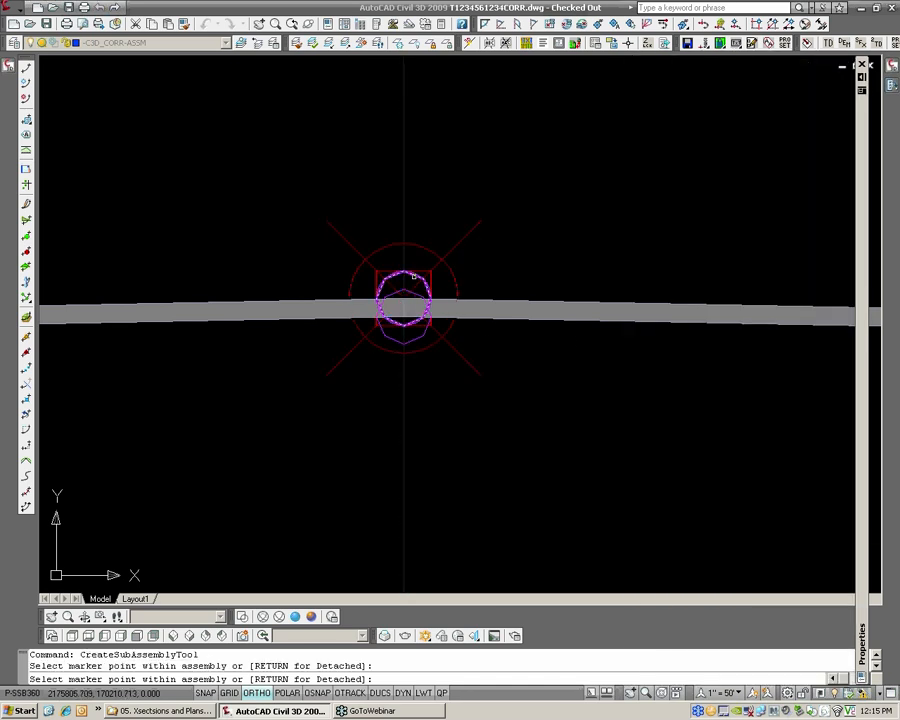
scroll(420, 277, up, 2)
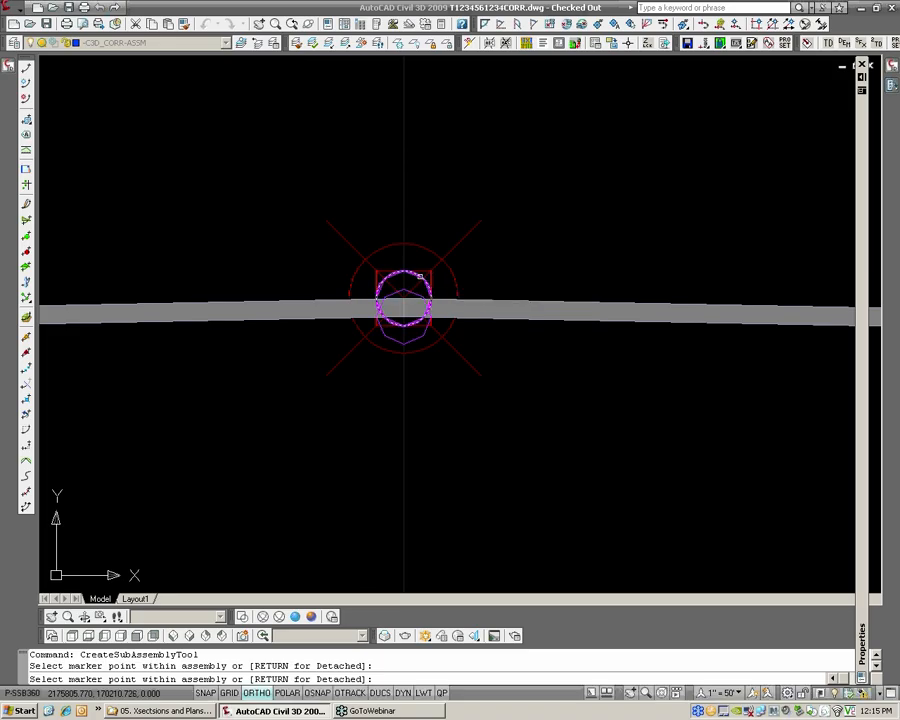
key(Return)
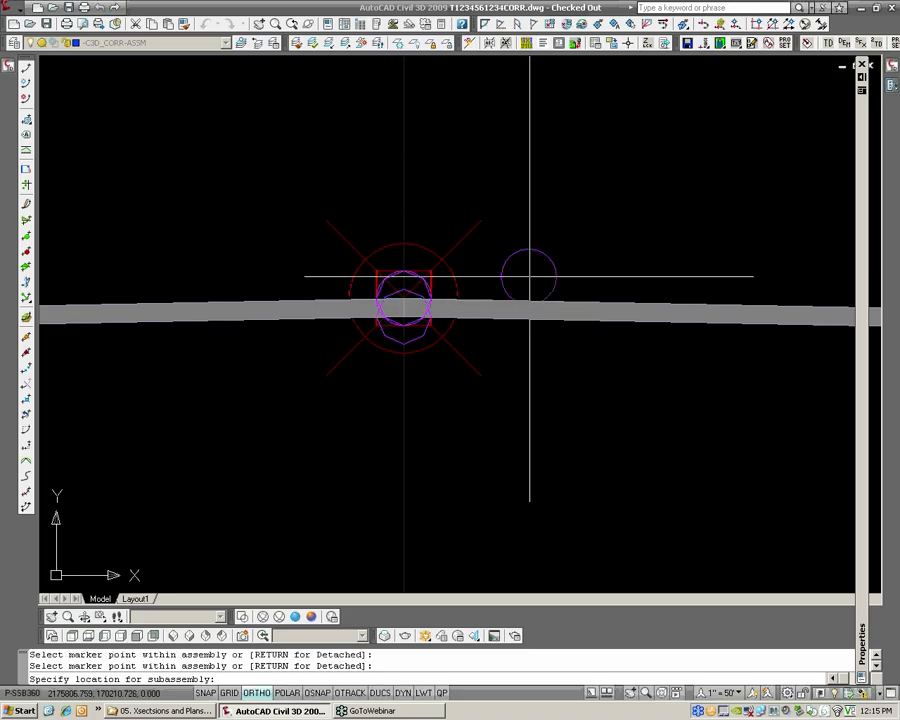
click(529, 276)
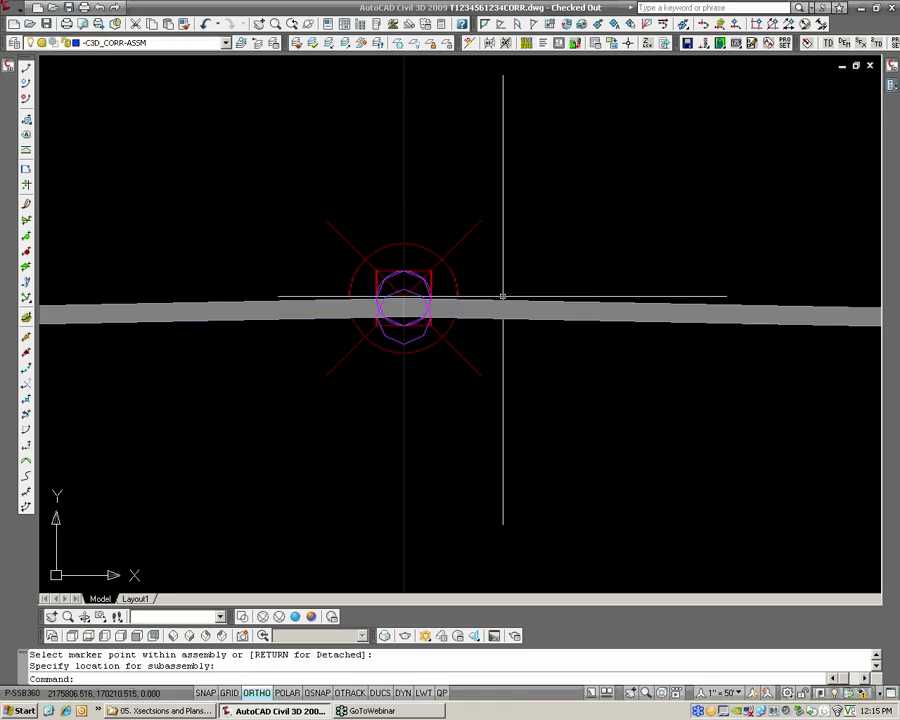
Return to the corridor in plan and examine its centerline around station 4+00
scroll(502, 300, down, 5)
scroll(489, 294, down, 8)
middle_drag(290, 310, 771, 295)
scroll(402, 289, down, 5)
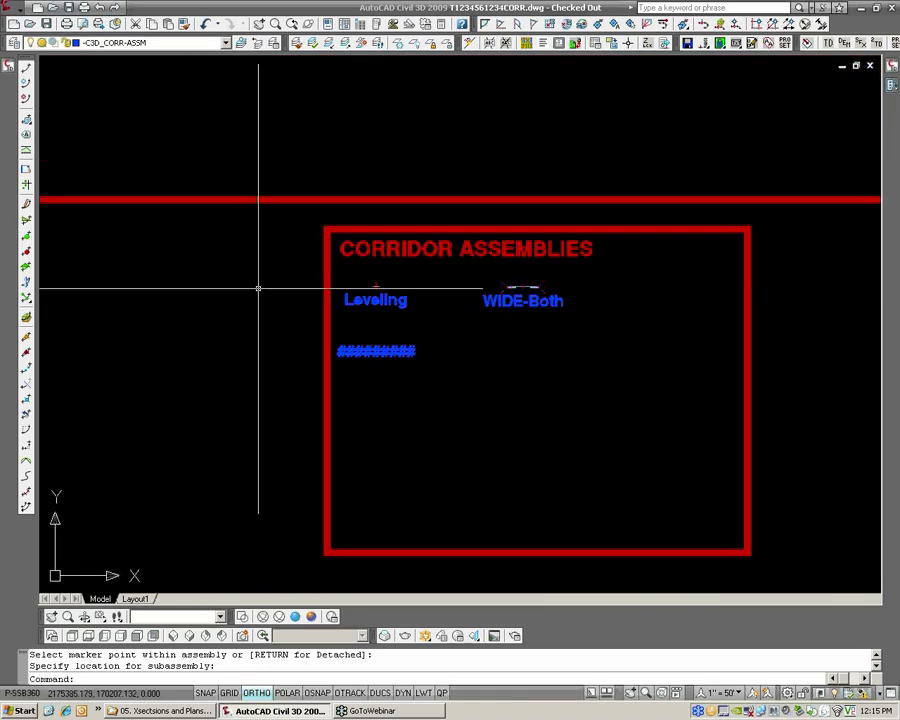
middle_drag(257, 288, 782, 280)
middle_drag(290, 295, 797, 238)
scroll(400, 298, down, 8)
middle_drag(171, 293, 696, 240)
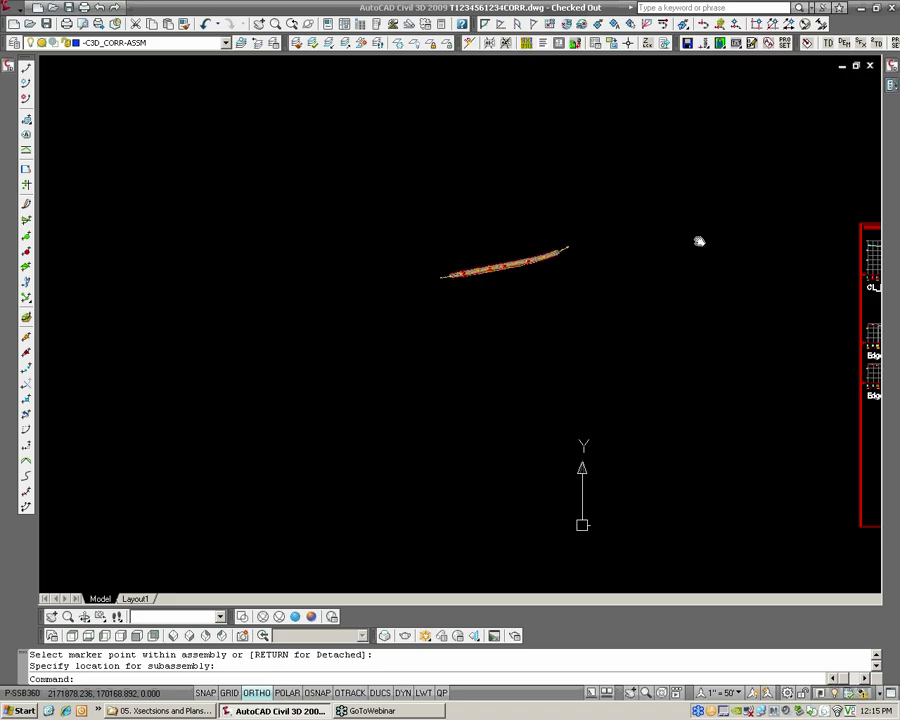
scroll(451, 273, up, 6)
scroll(588, 273, up, 6)
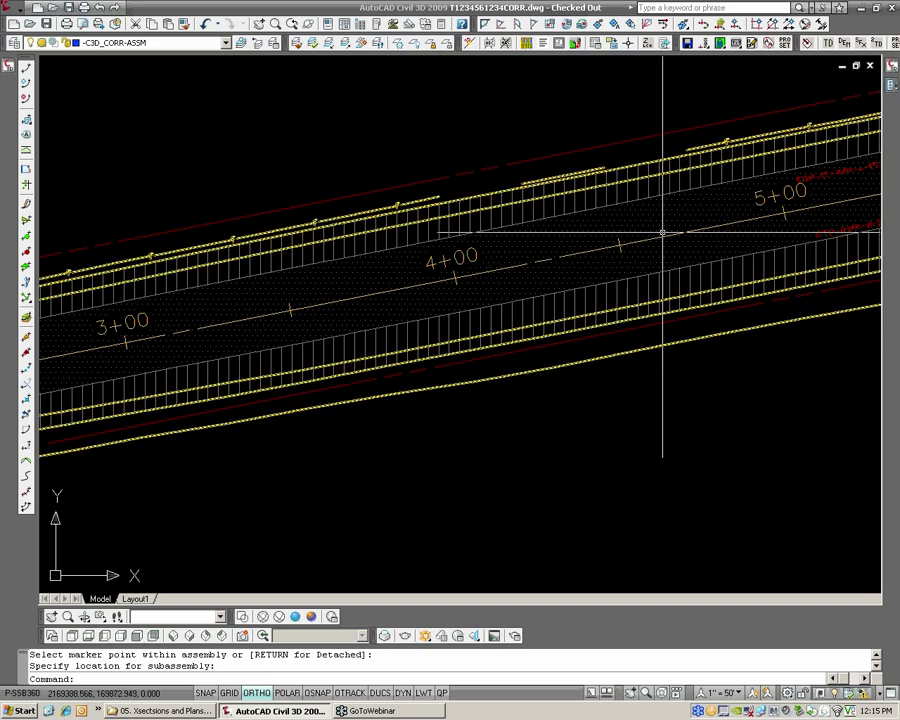
scroll(552, 258, up, 1)
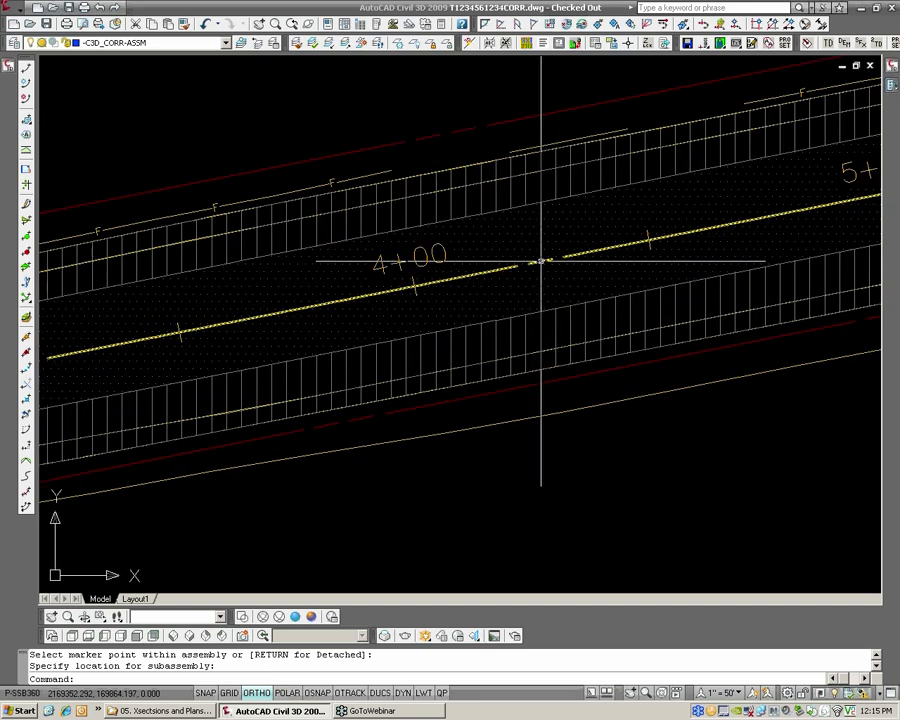
mouse_move(540, 262)
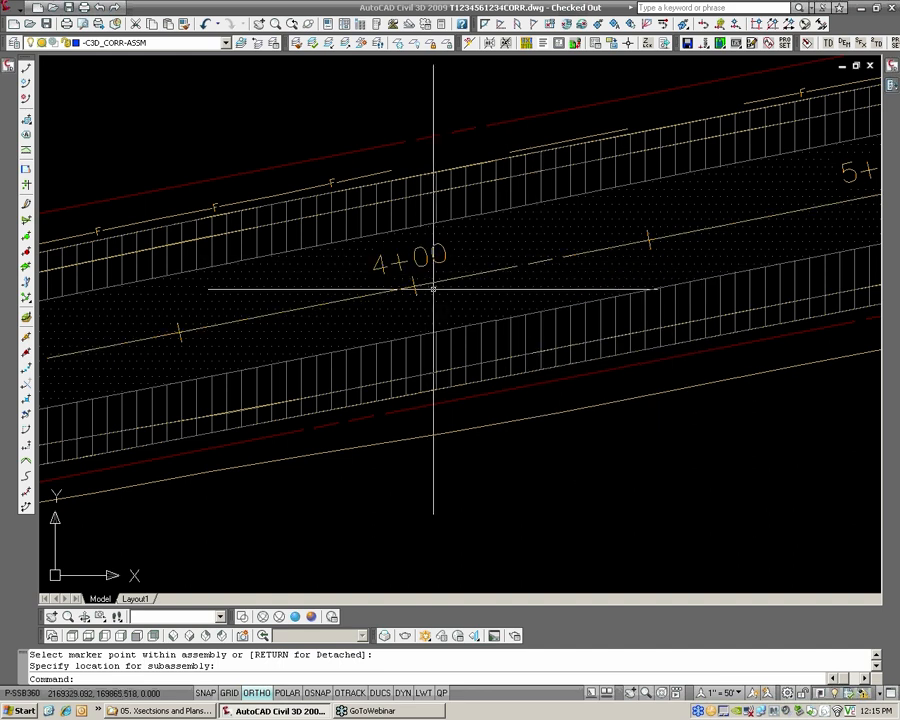
scroll(434, 285, down, 4)
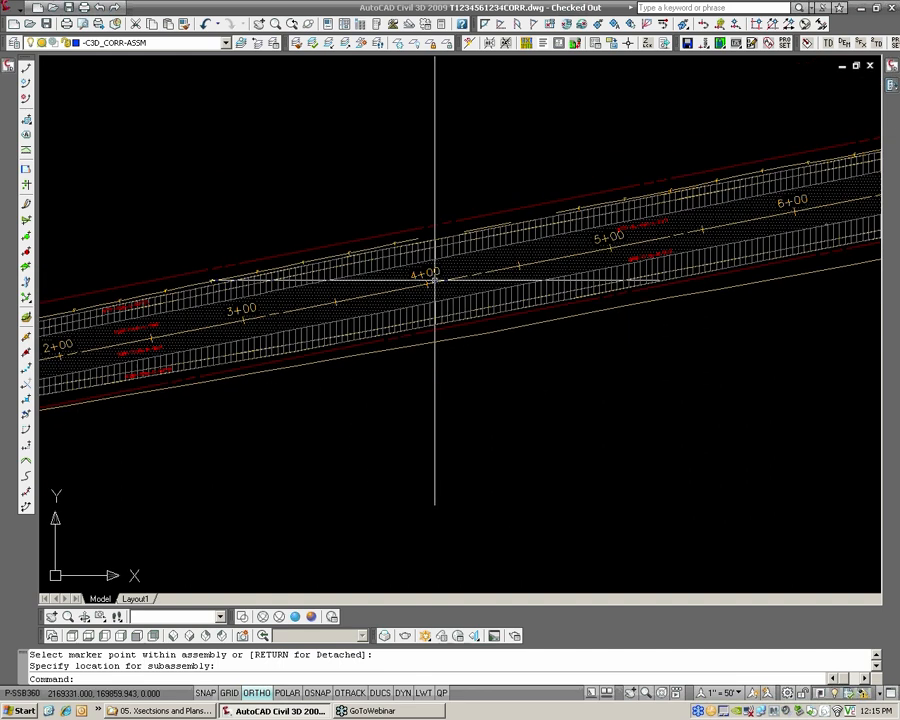
scroll(434, 282, down, 5)
In the Overlay&Widening corridor properties, add the Crown feature line to the _Dims-Road surface
mouse_move(9, 64)
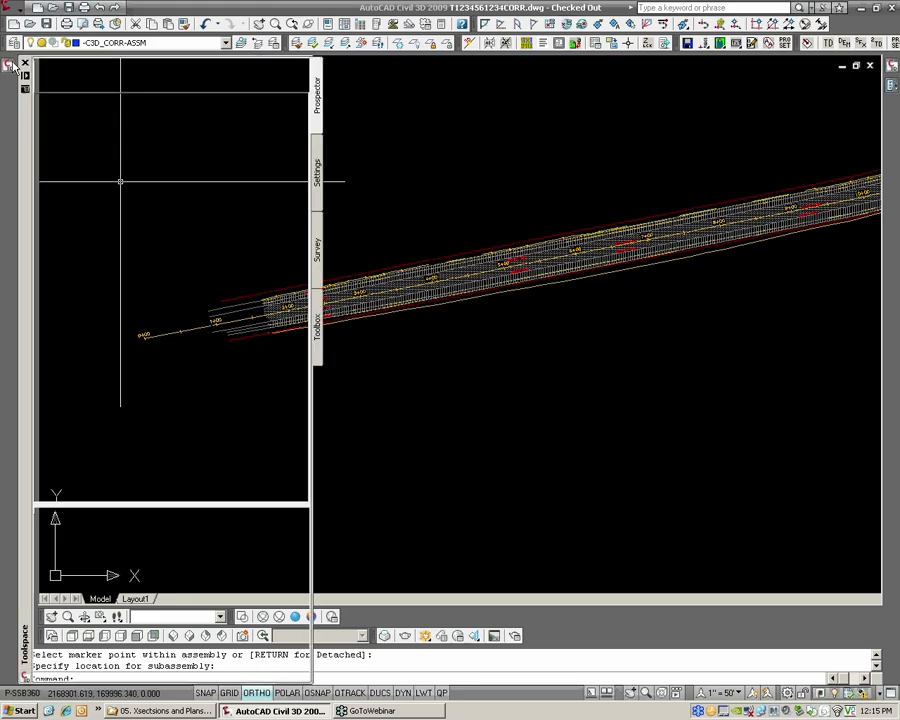
click(141, 228)
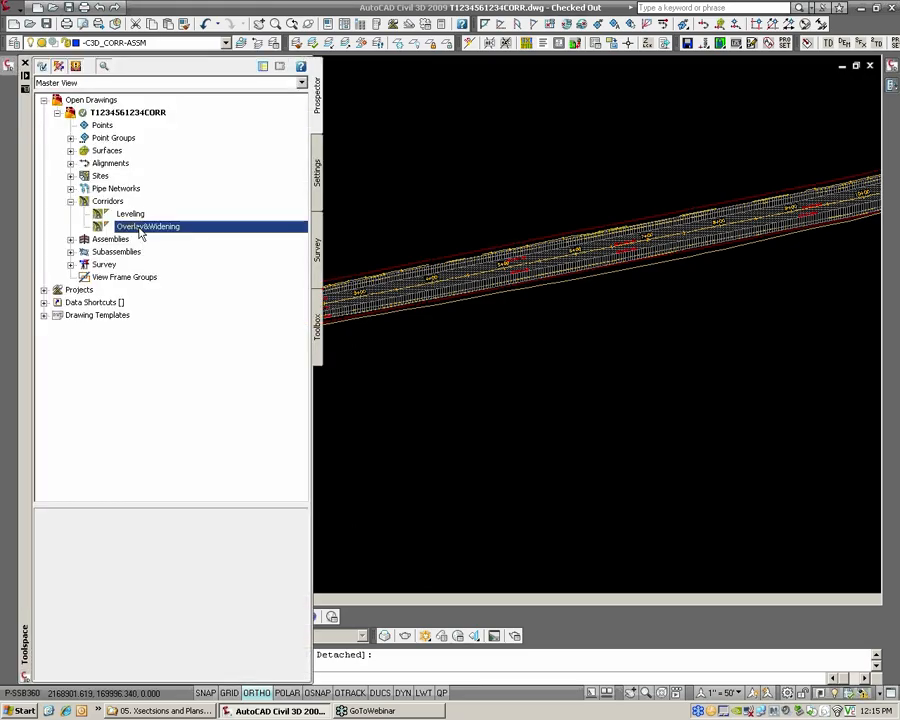
right_click(144, 230)
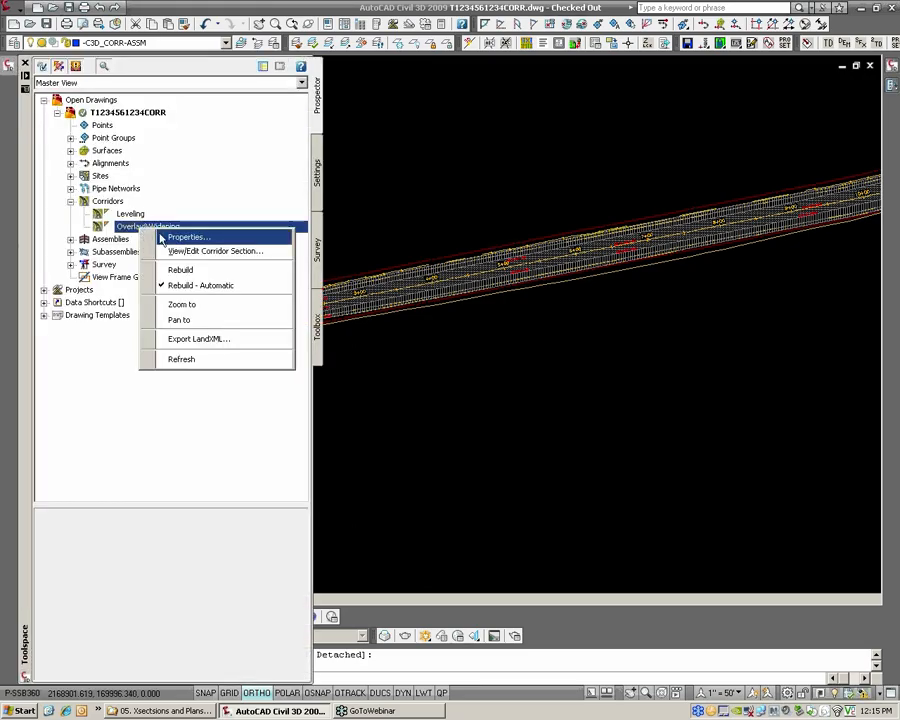
click(161, 238)
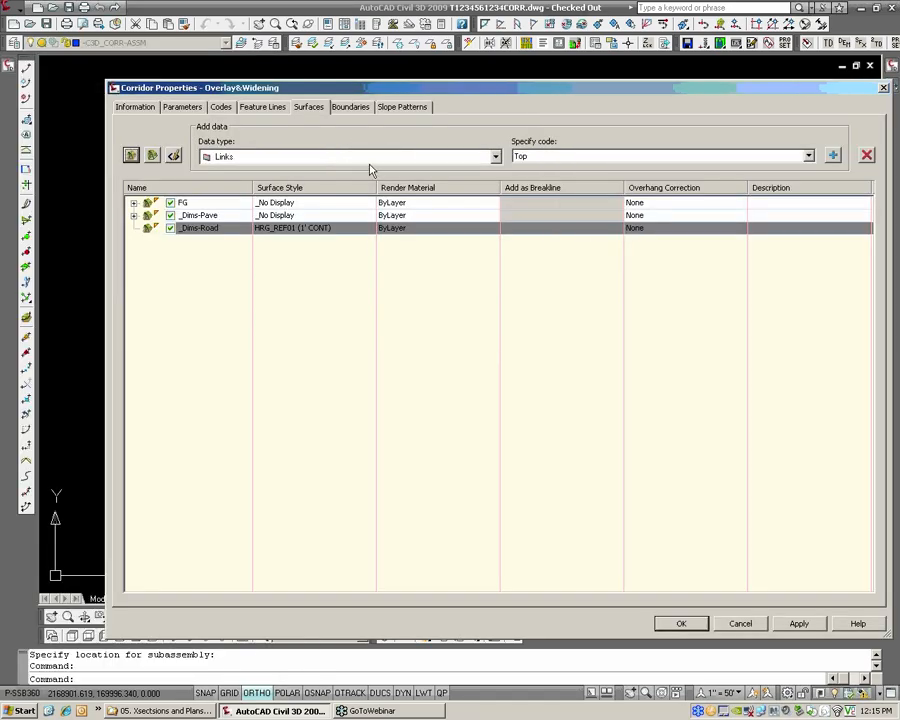
click(350, 157)
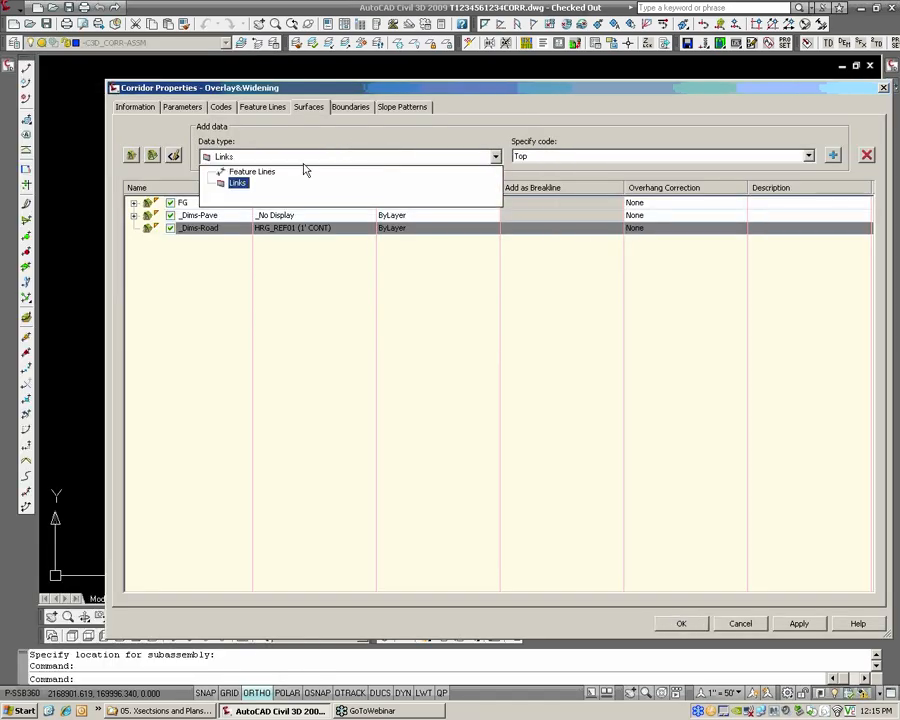
click(267, 174)
click(523, 157)
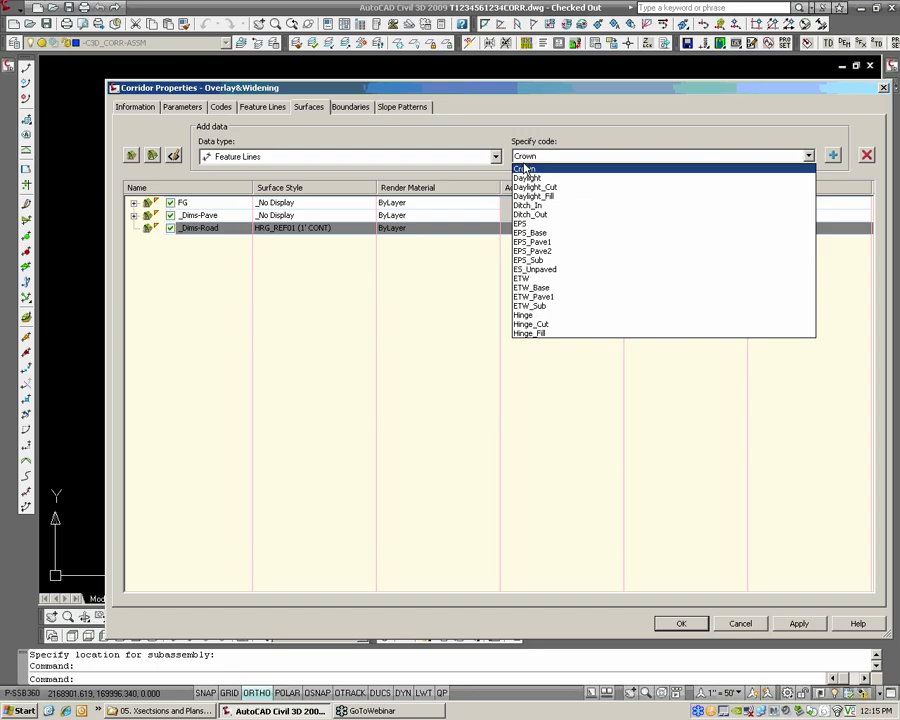
click(527, 171)
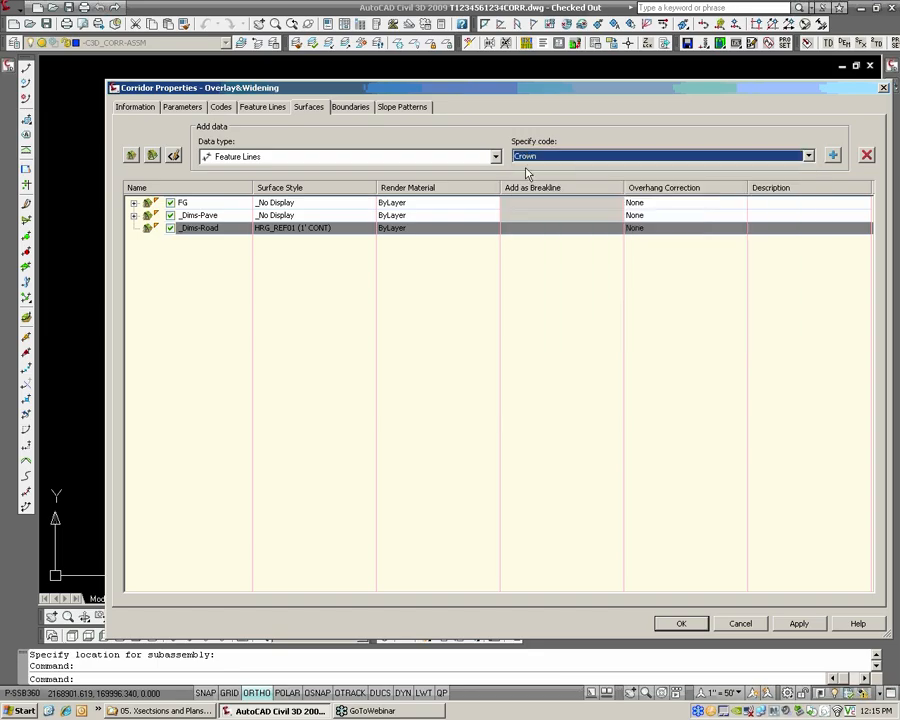
click(833, 155)
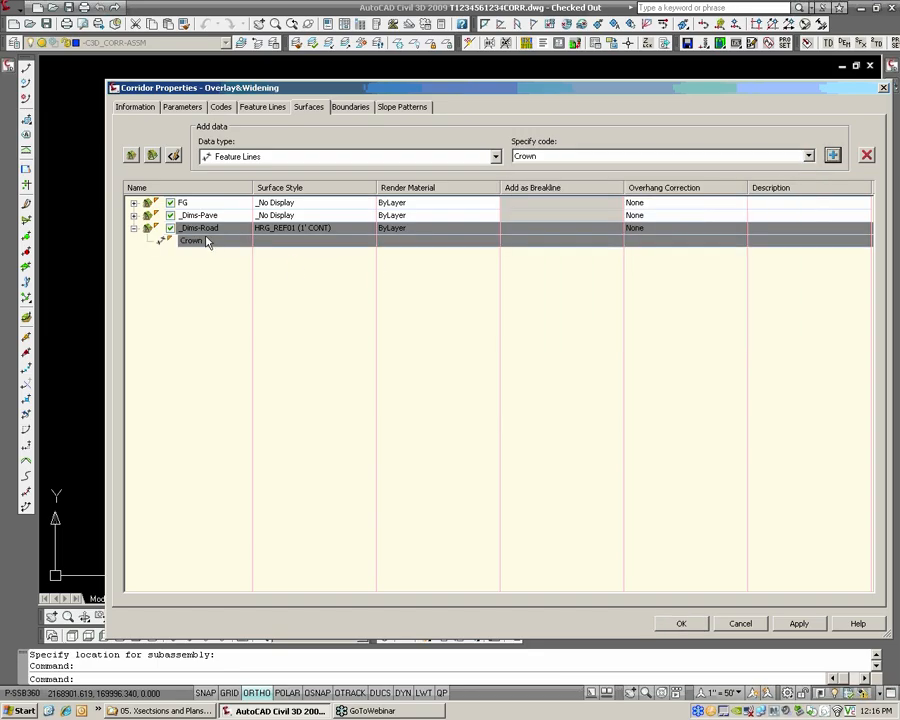
Add the EPS feature line to the _Dims-Road surface and accept the corridor changes
click(612, 157)
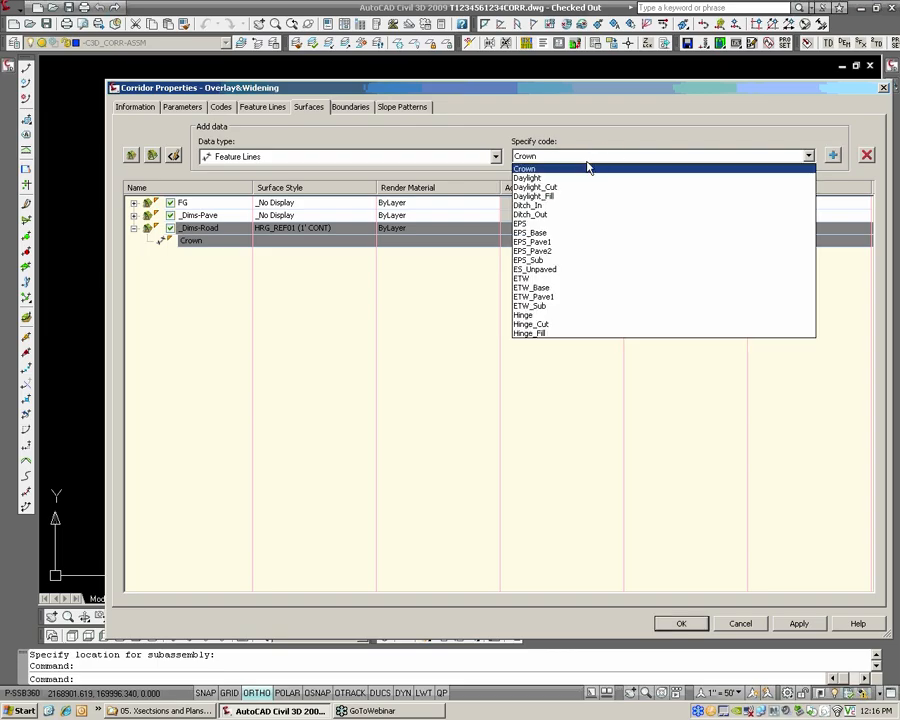
click(533, 226)
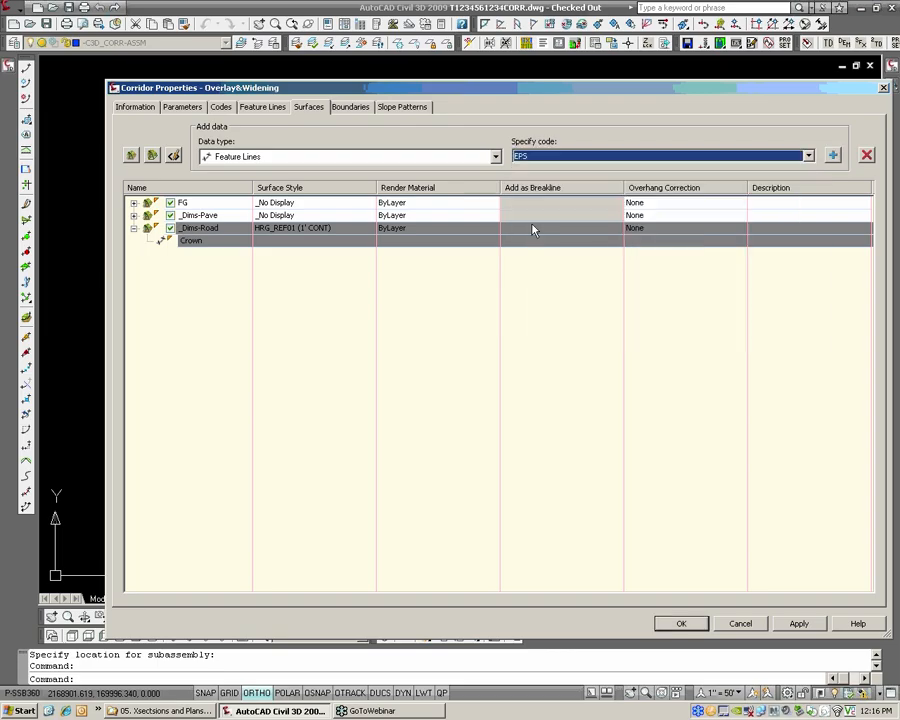
click(522, 157)
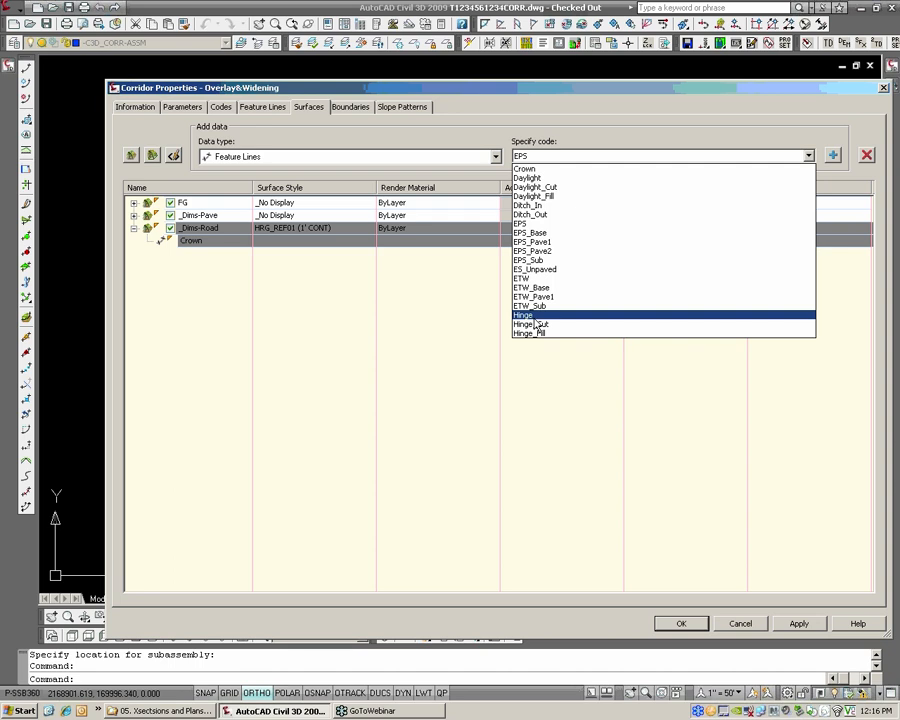
click(522, 223)
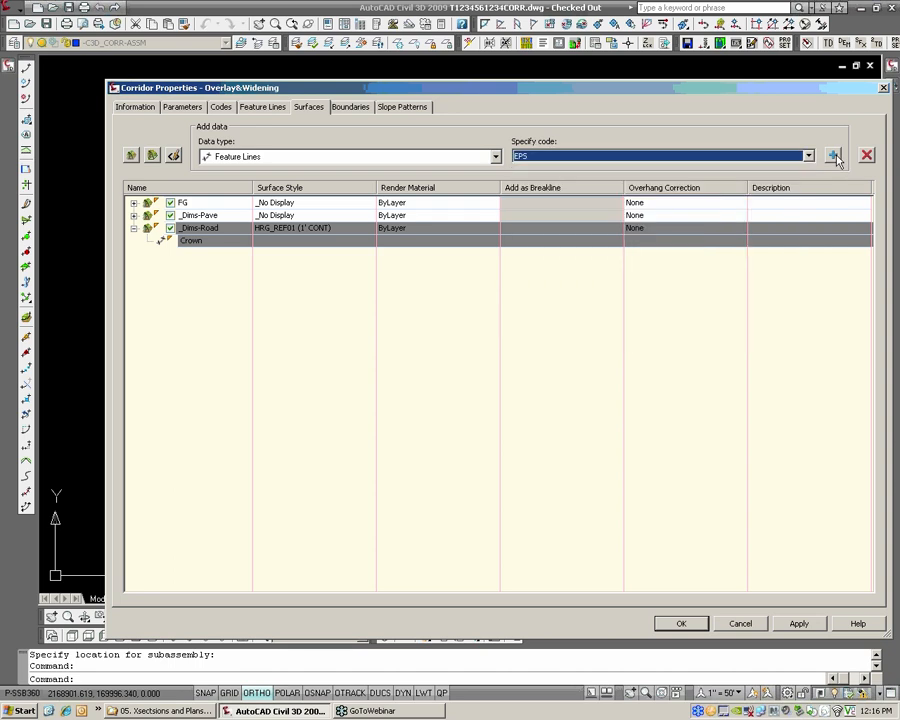
click(834, 157)
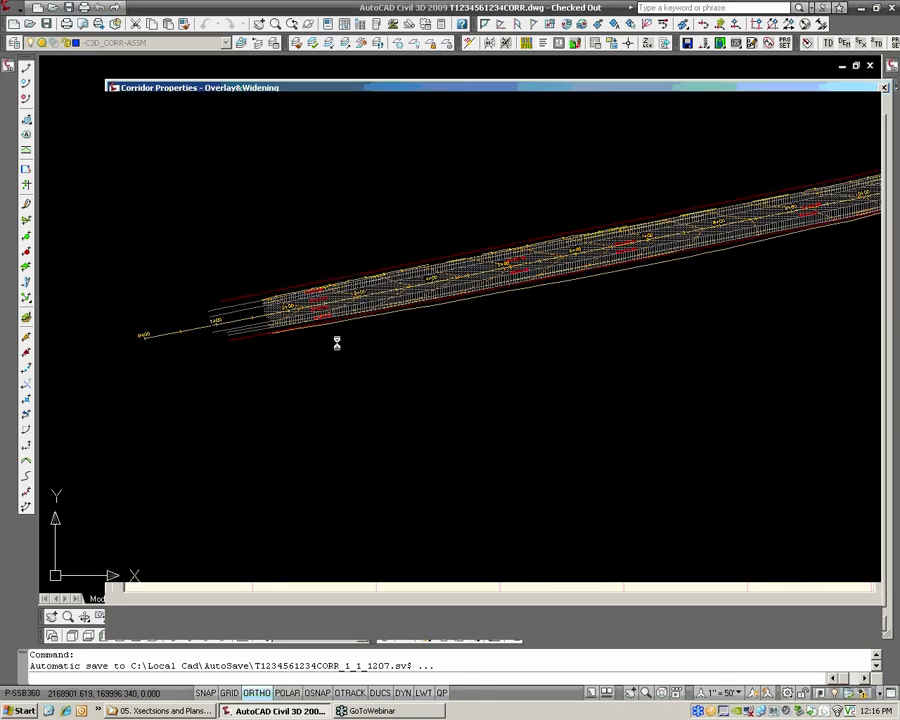
Examine the rebuilt _Dims-Road surface contours along the corridor from station 3+00 to 12+00
scroll(404, 305, up, 4)
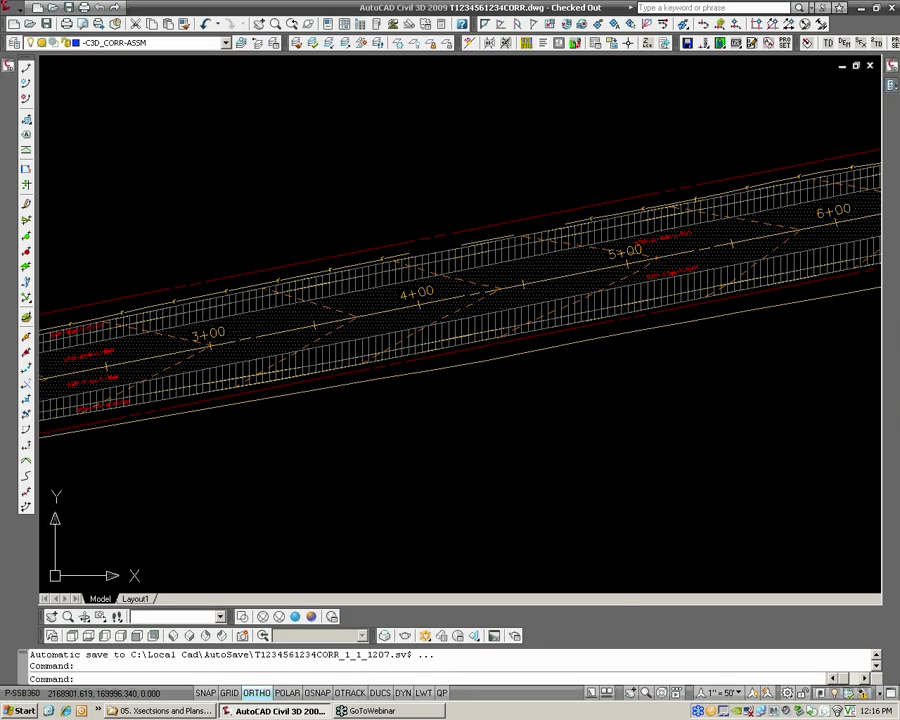
scroll(454, 279, up, 2)
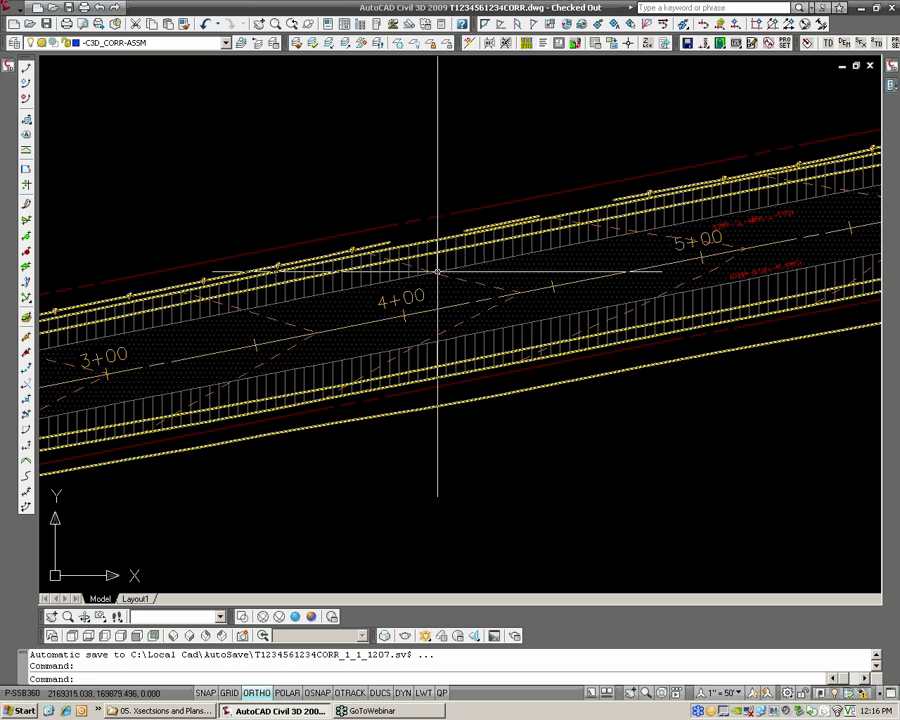
scroll(394, 264, up, 1)
scroll(398, 260, up, 1)
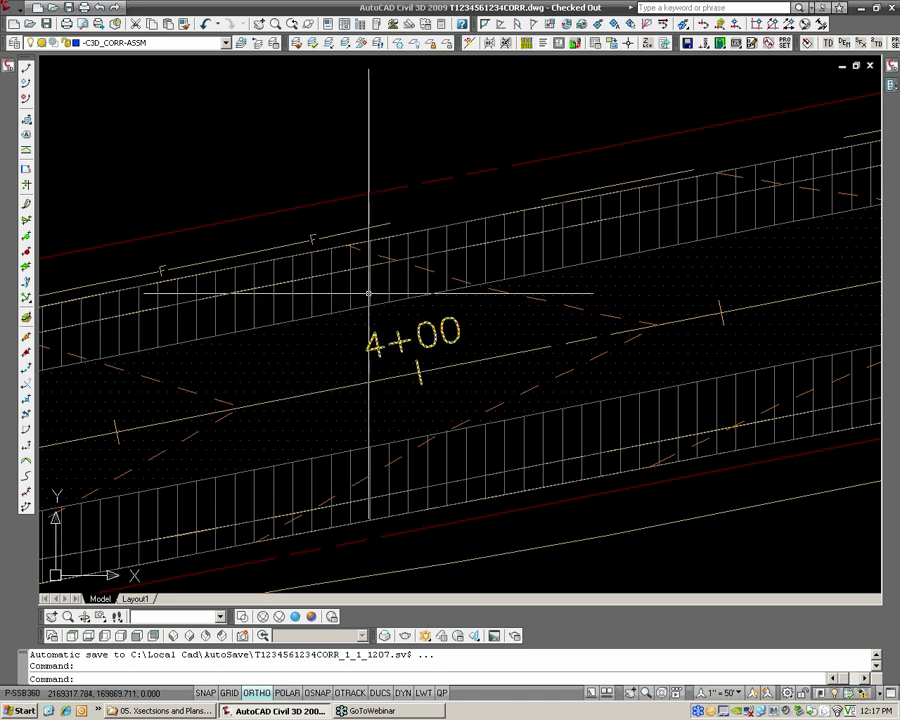
scroll(369, 294, down, 4)
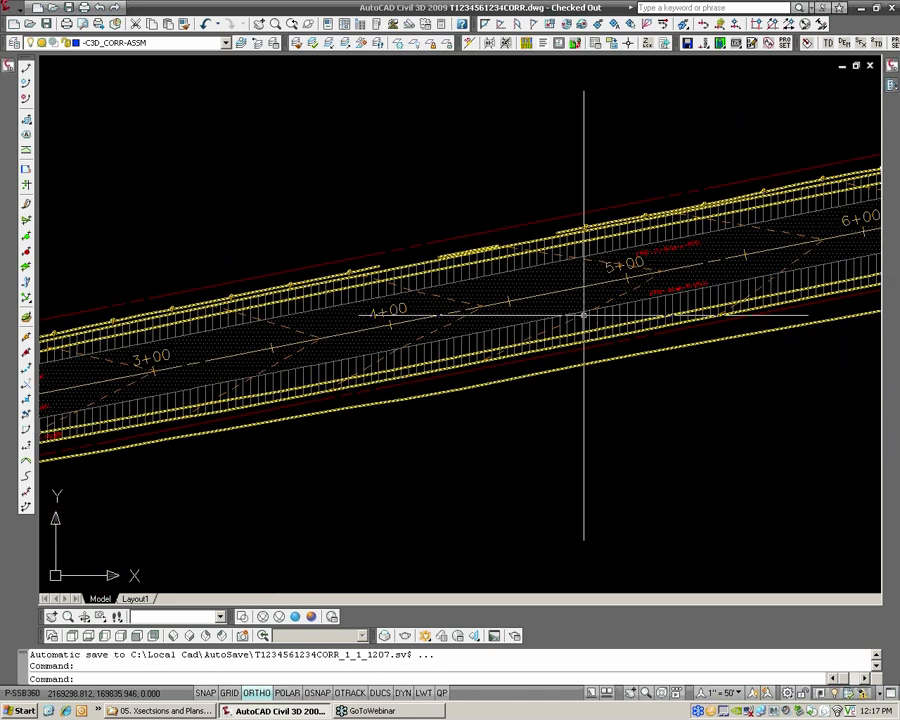
scroll(612, 306, down, 2)
middle_drag(800, 236, 346, 291)
mouse_move(663, 238)
middle_down()
mouse_move(440, 284)
mouse_move(473, 290)
middle_up()
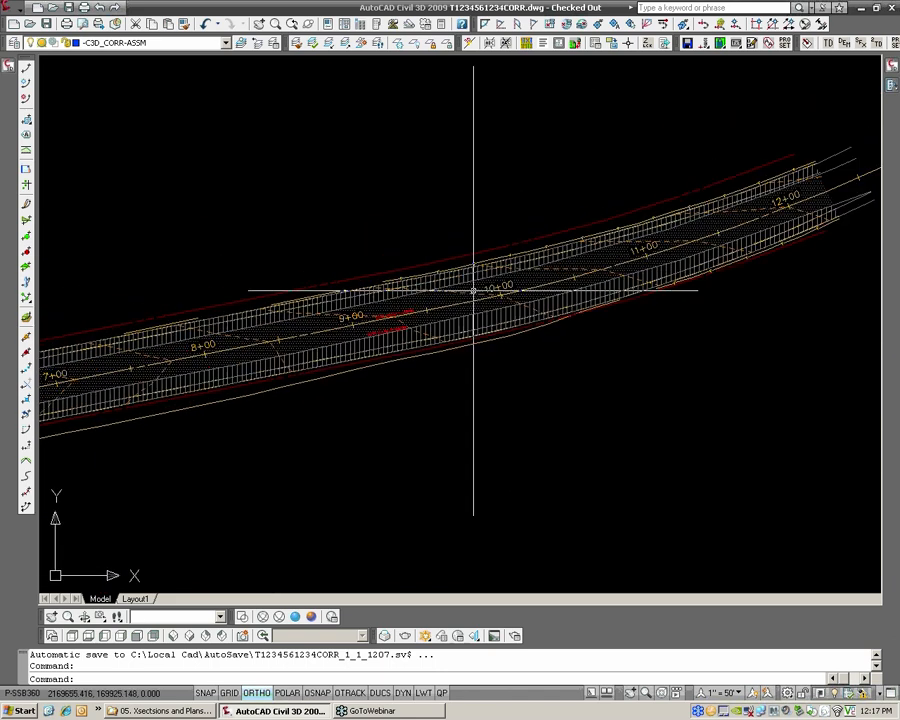
Set the _Dims-Road surface's style to _No Display and save the drawing
scroll(690, 245, up, 3)
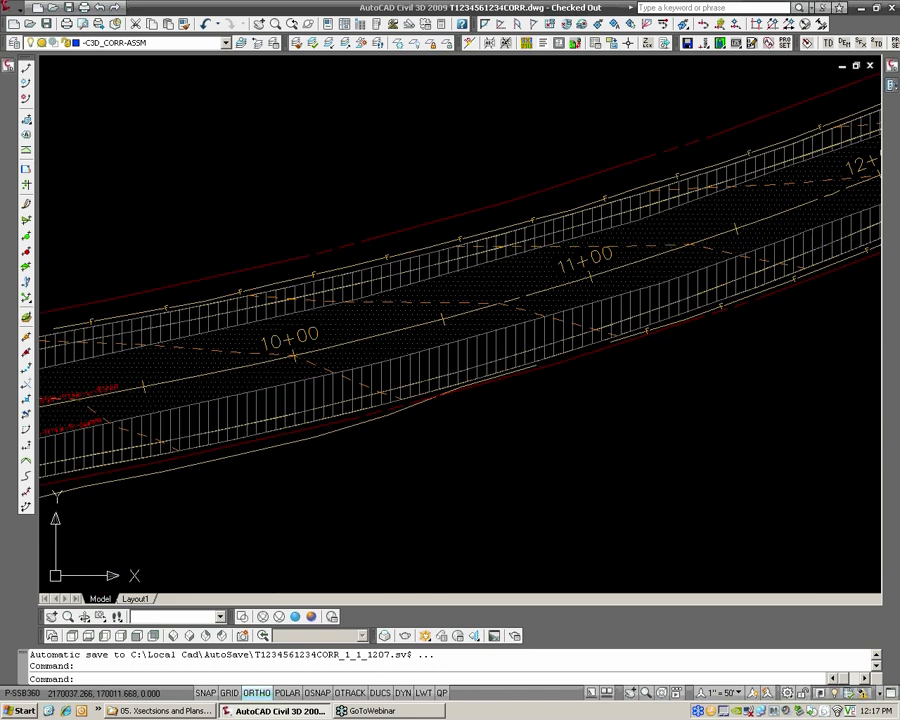
right_click(709, 247)
click(585, 416)
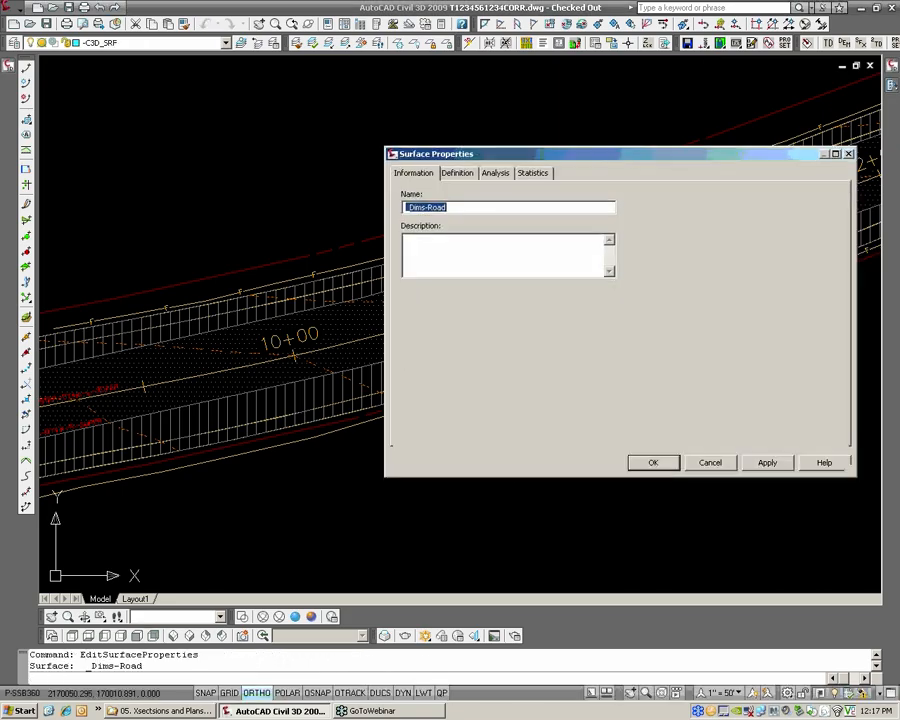
click(480, 317)
click(470, 330)
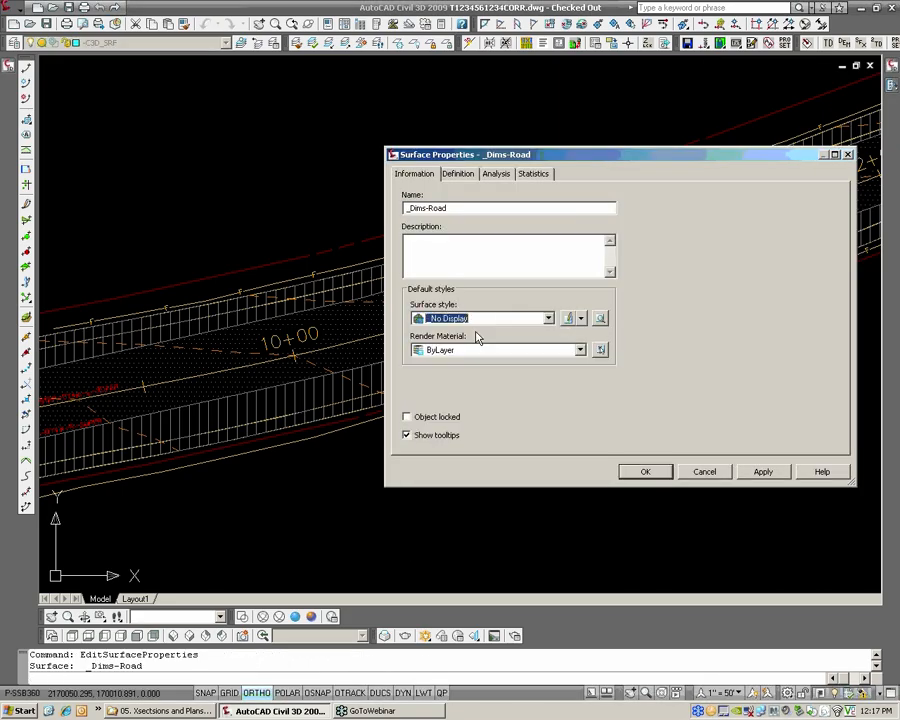
click(645, 471)
scroll(587, 420, down, 2)
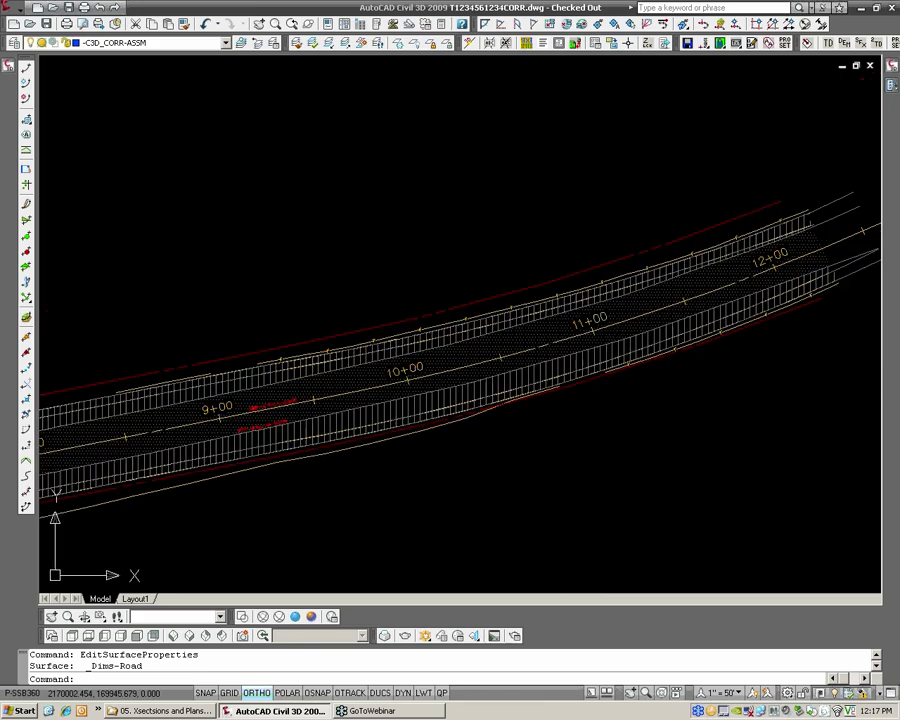
scroll(591, 419, down, 2)
middle_drag(173, 323, 370, 233)
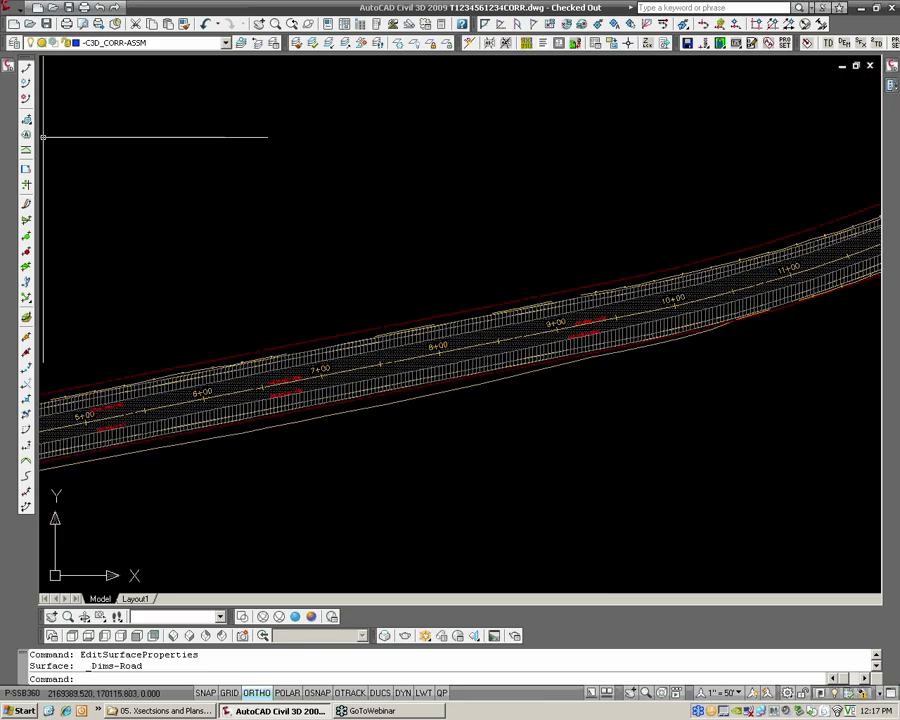
click(49, 26)
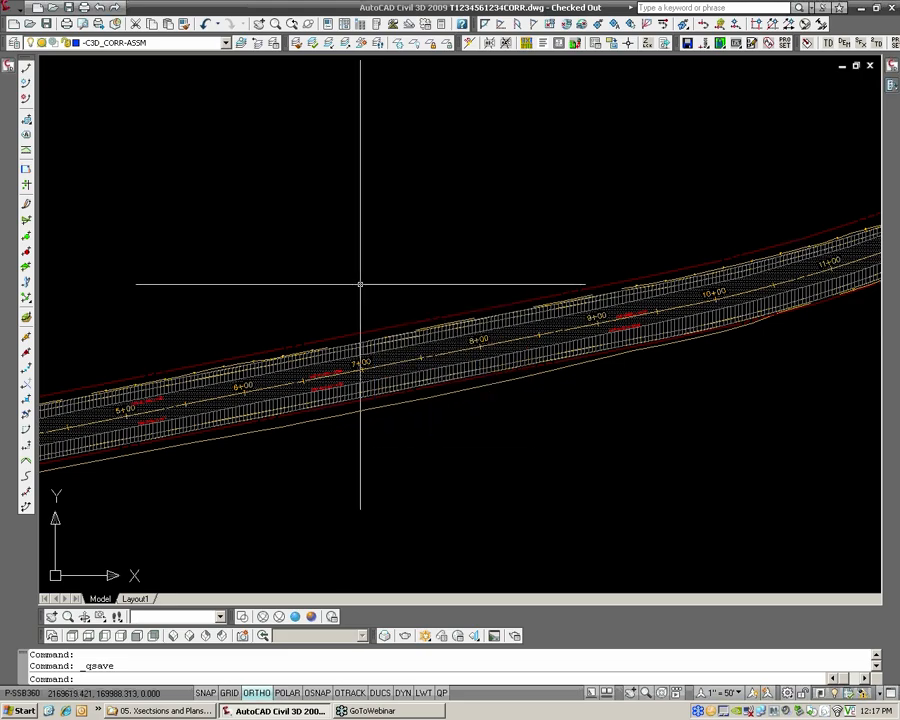
Set the code set style of the Overlay&Widening corridor to _No Display
middle_drag(292, 376, 466, 322)
scroll(302, 368, up, 2)
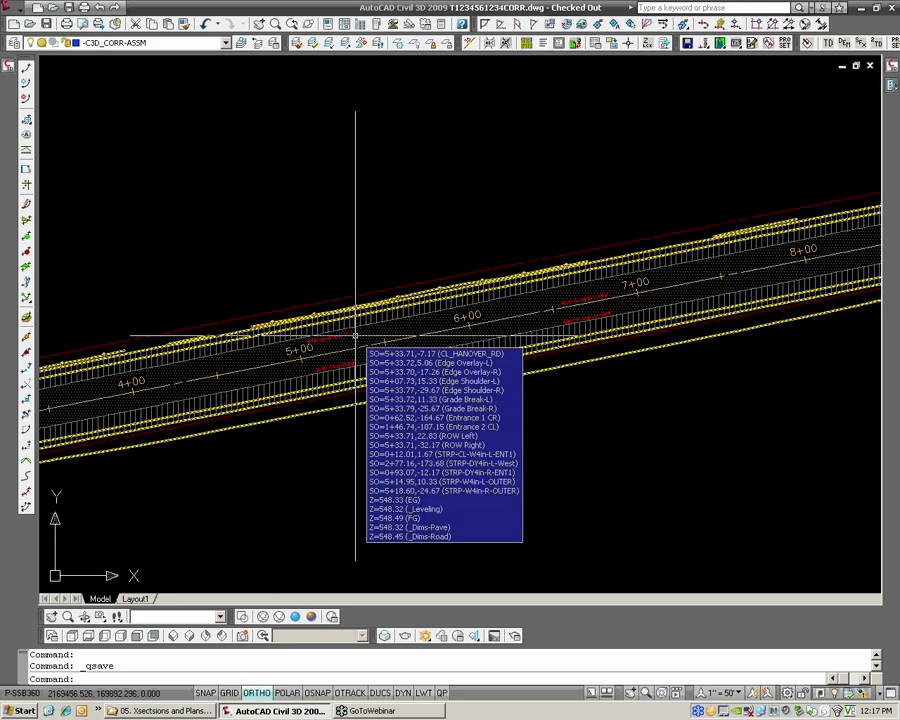
scroll(365, 351, up, 2)
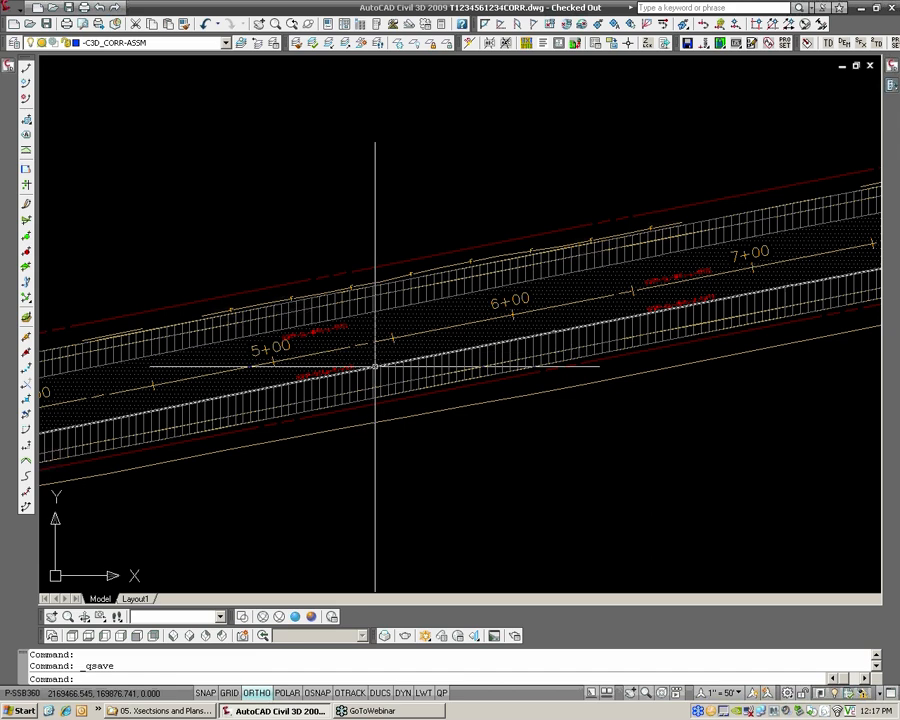
click(376, 358)
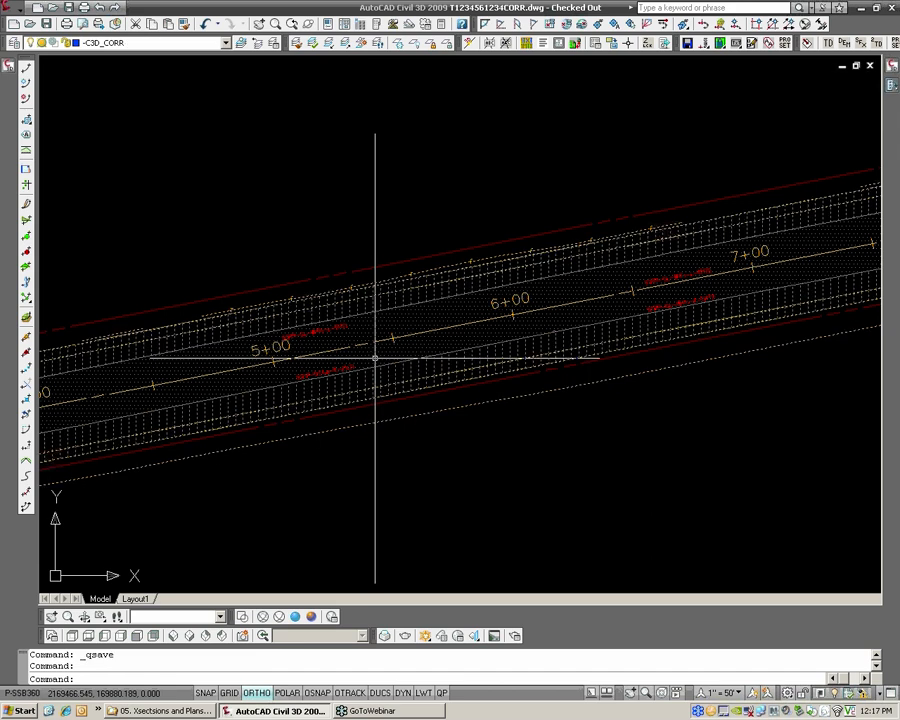
right_click(375, 358)
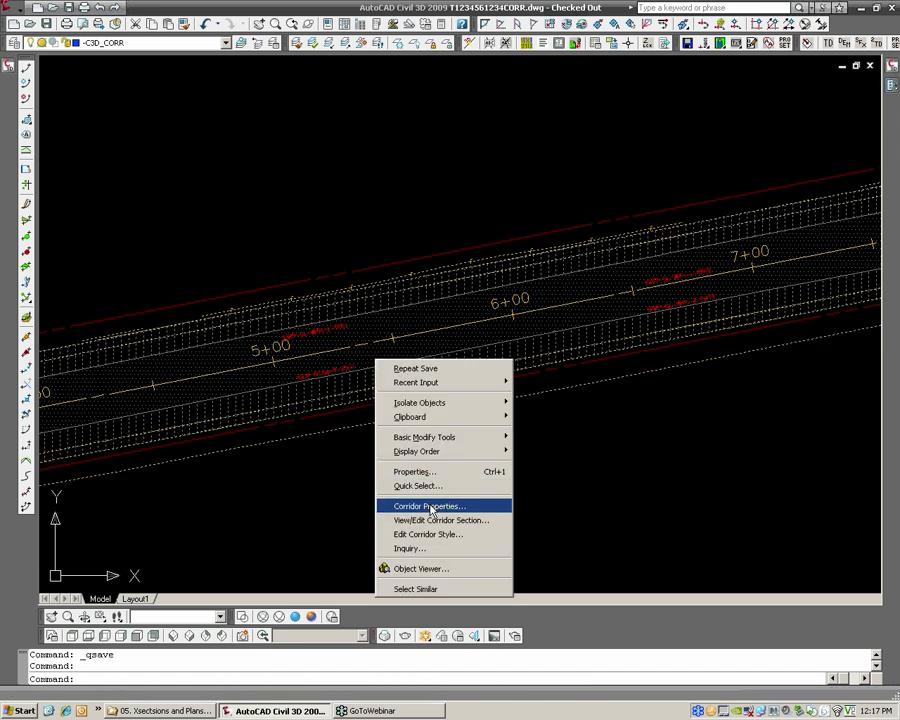
click(448, 503)
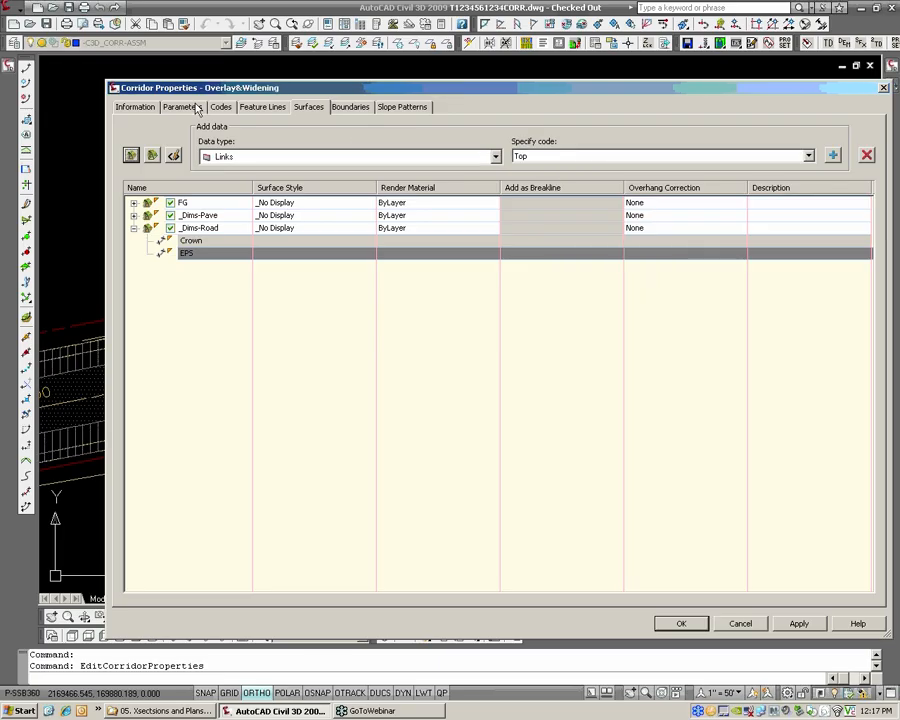
click(221, 106)
click(204, 141)
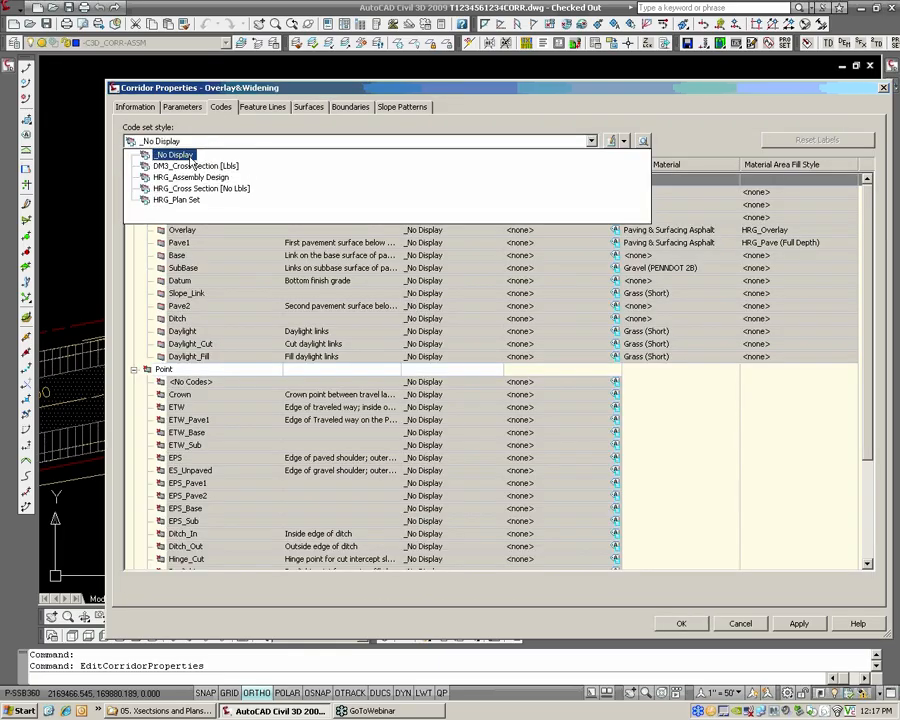
click(178, 155)
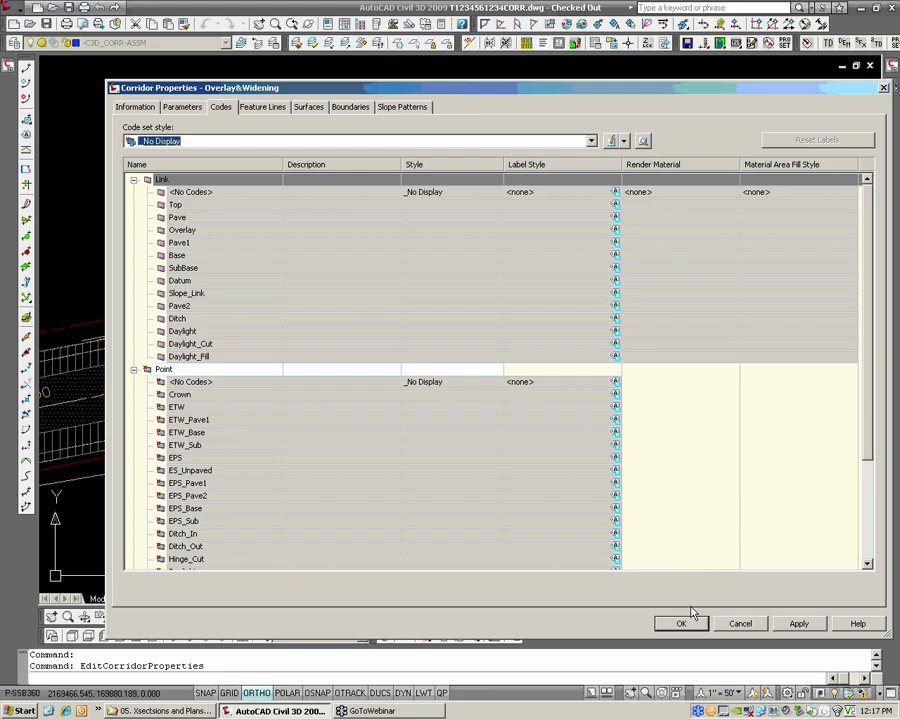
click(680, 624)
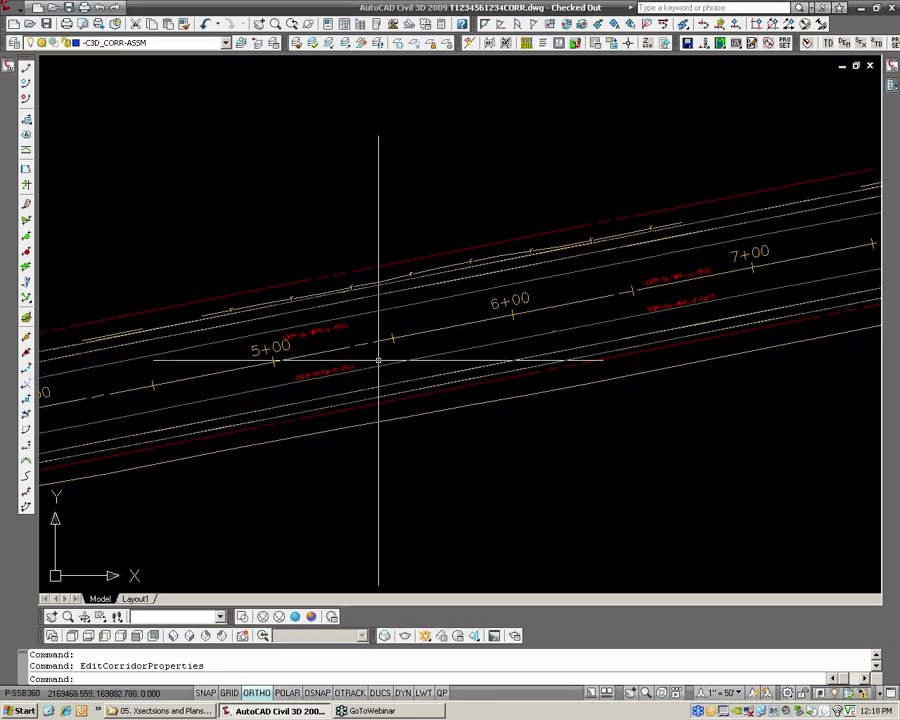
Inspect the left and right Edge Overlay alignments between stations 5+00 and 6+00
mouse_move(422, 356)
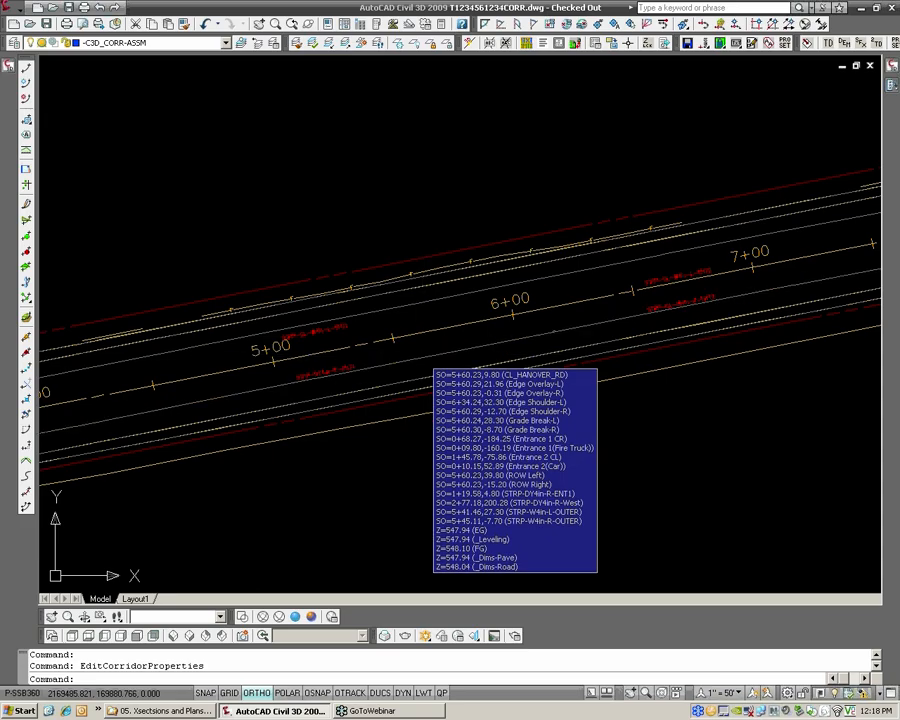
click(422, 357)
click(424, 299)
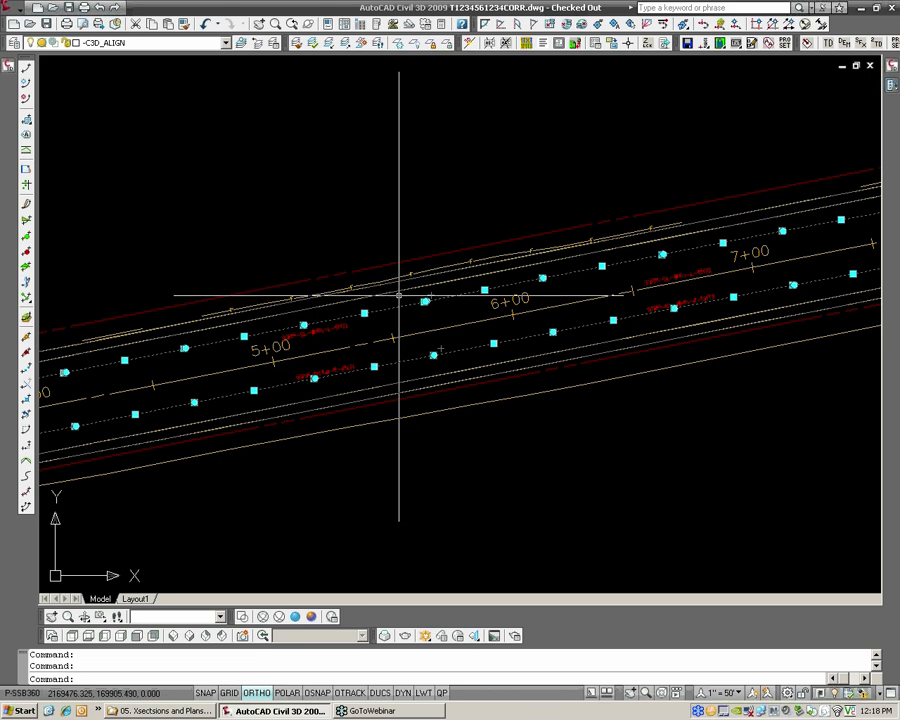
mouse_move(399, 291)
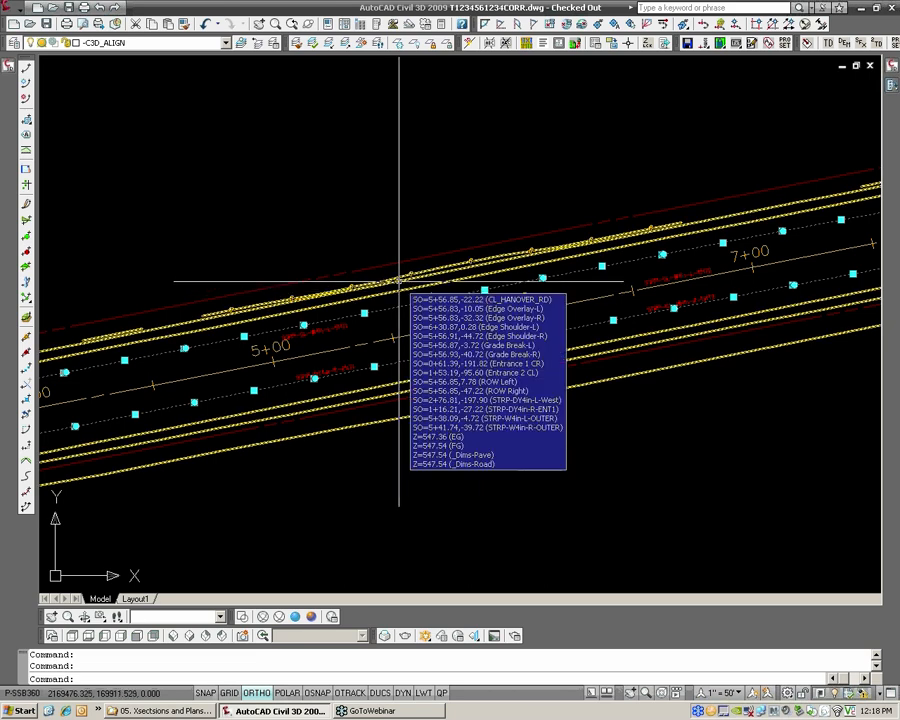
key(Escape)
key(Escape)
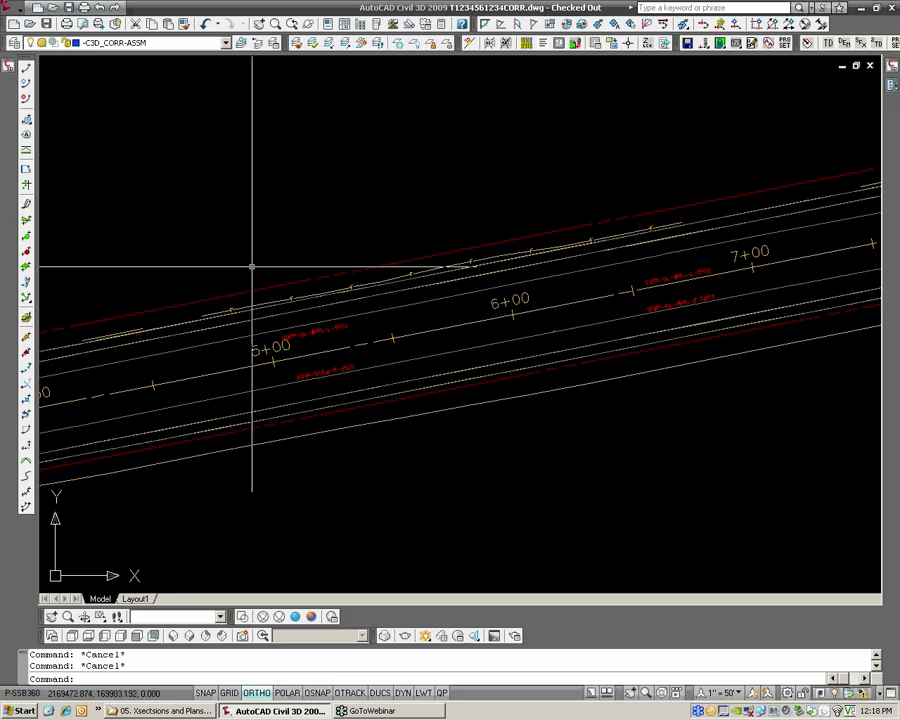
List the drawing's alignments with their styles and enlarge the list so that all of them show at once
middle_drag(131, 170, 190, 164)
mouse_move(10, 76)
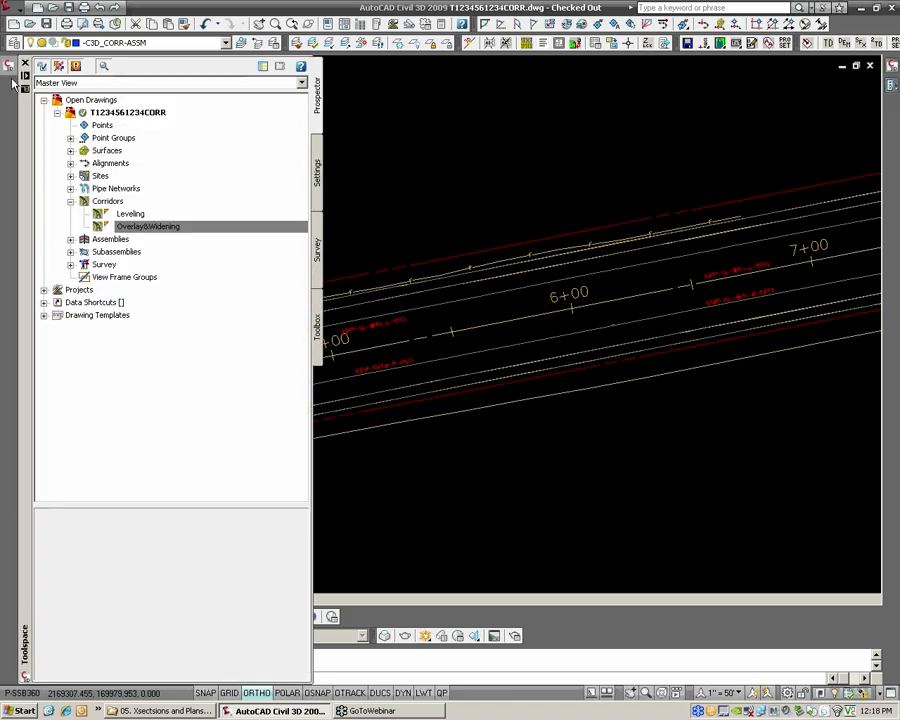
click(71, 165)
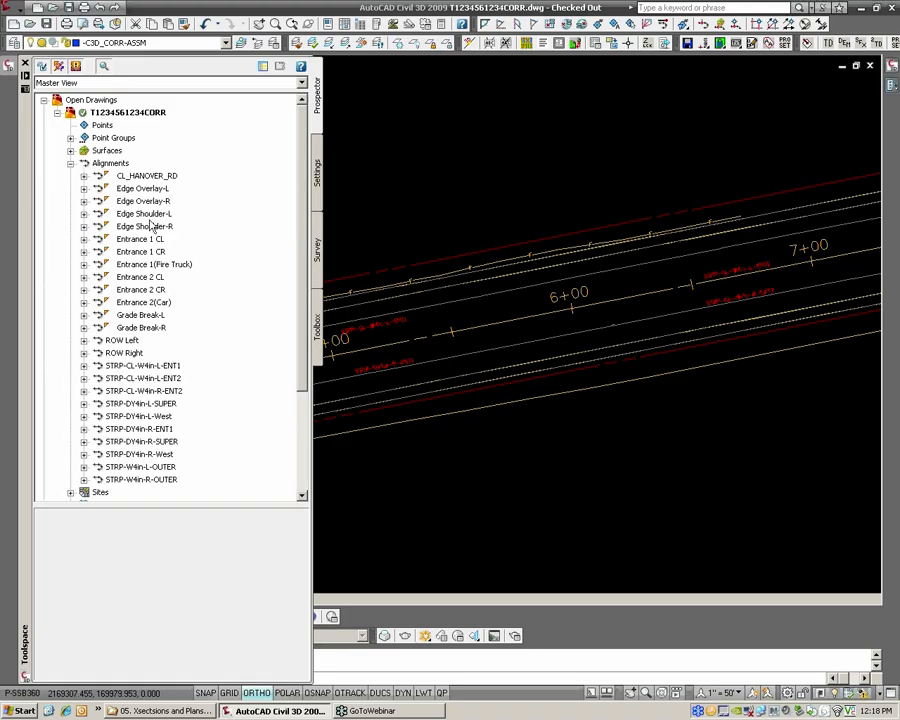
click(110, 163)
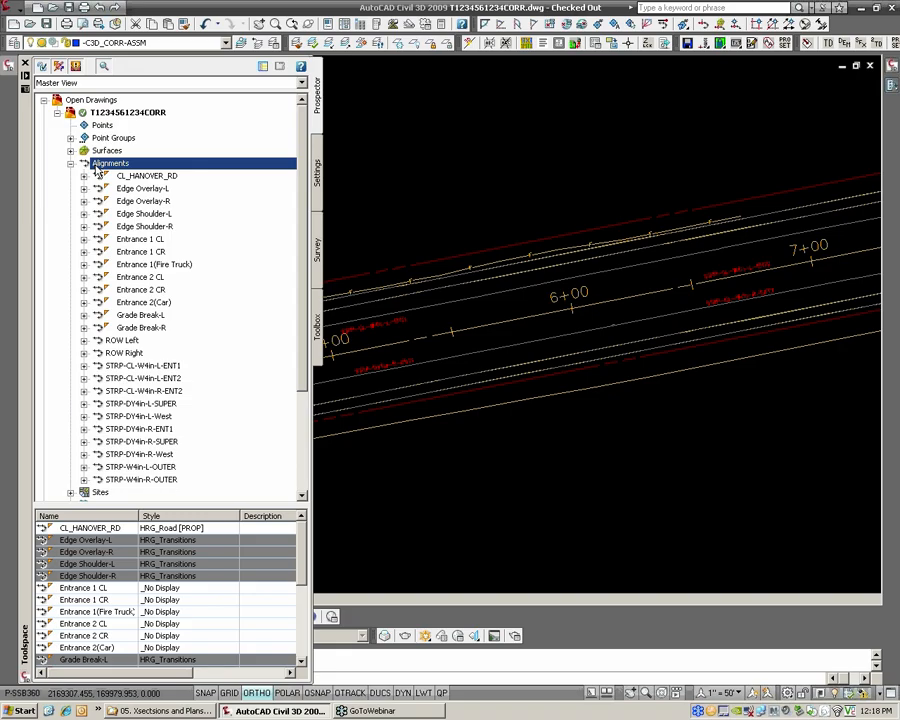
drag(120, 507, 120, 223)
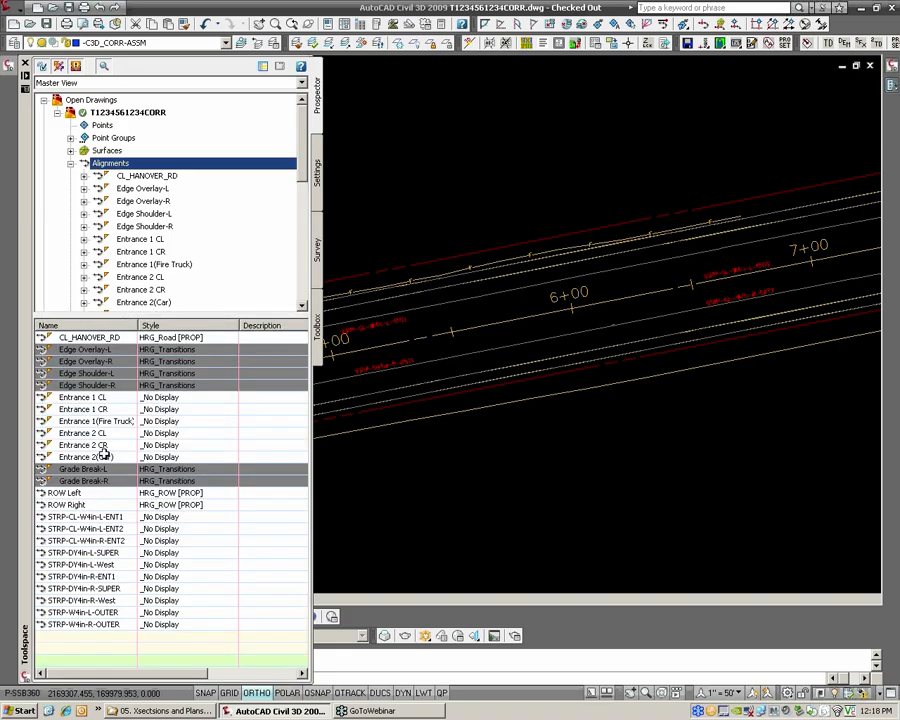
Set the style of the left and right Edge Overlay, Edge Shoulder and Grade Break alignments to _No Display in one edit
click(77, 481)
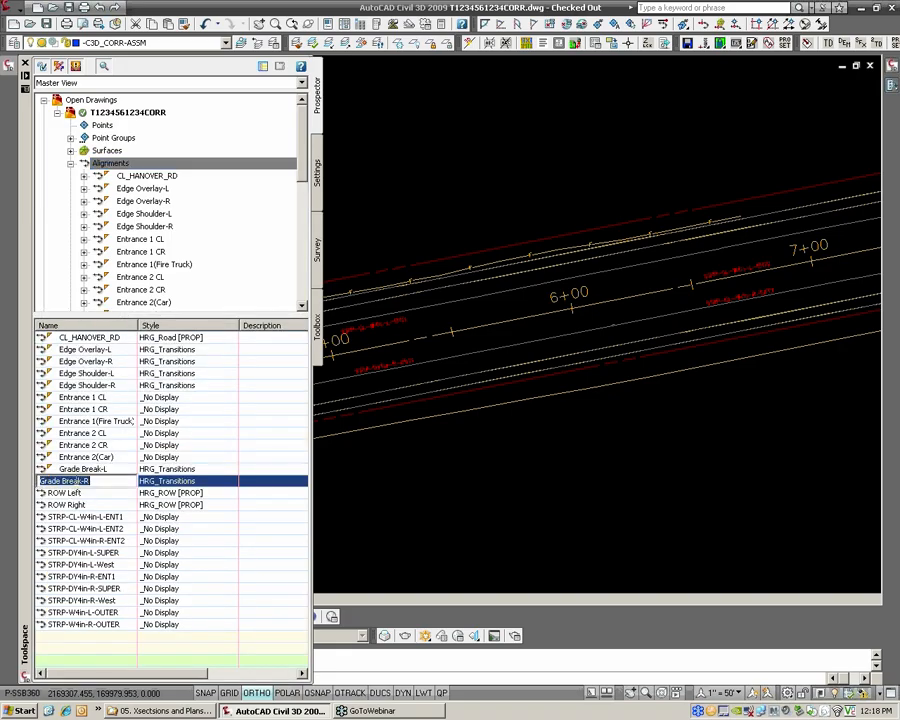
click(40, 480)
ctrl+click(41, 470)
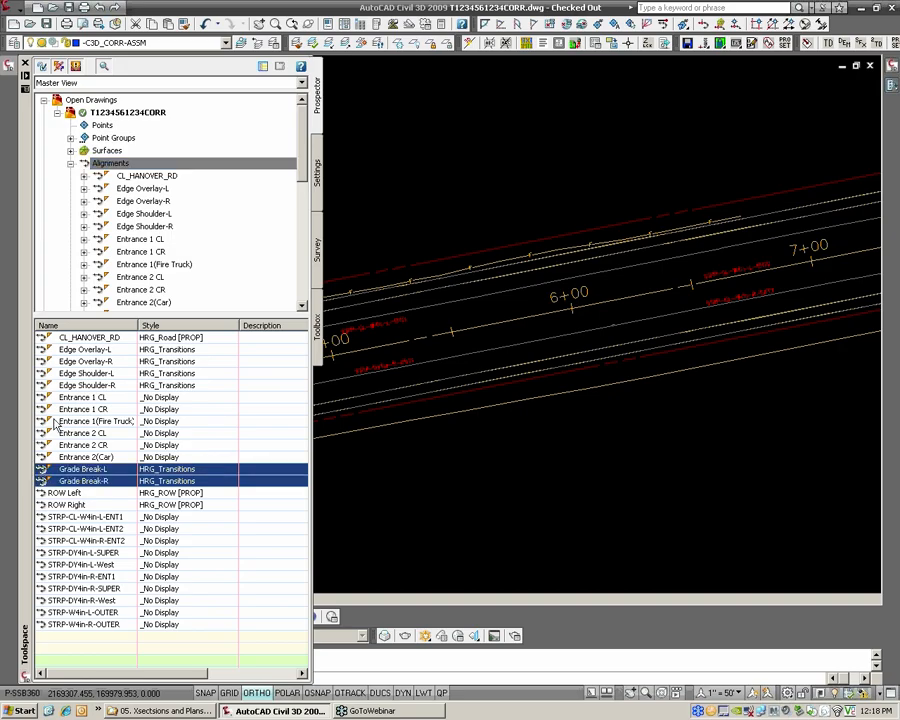
ctrl+click(41, 385)
ctrl+click(41, 373)
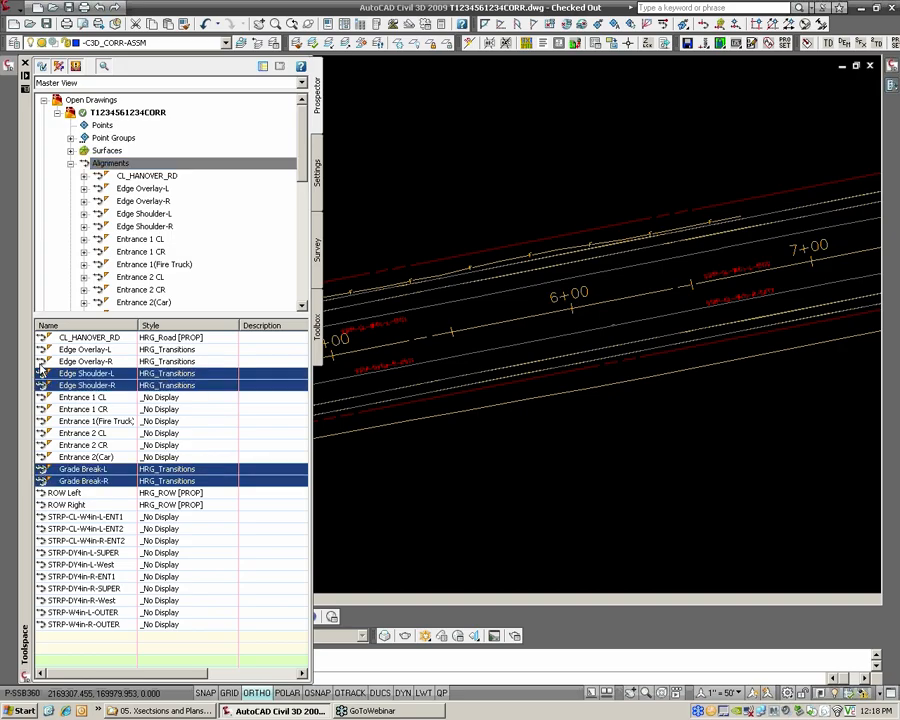
ctrl+click(41, 361)
ctrl+click(40, 349)
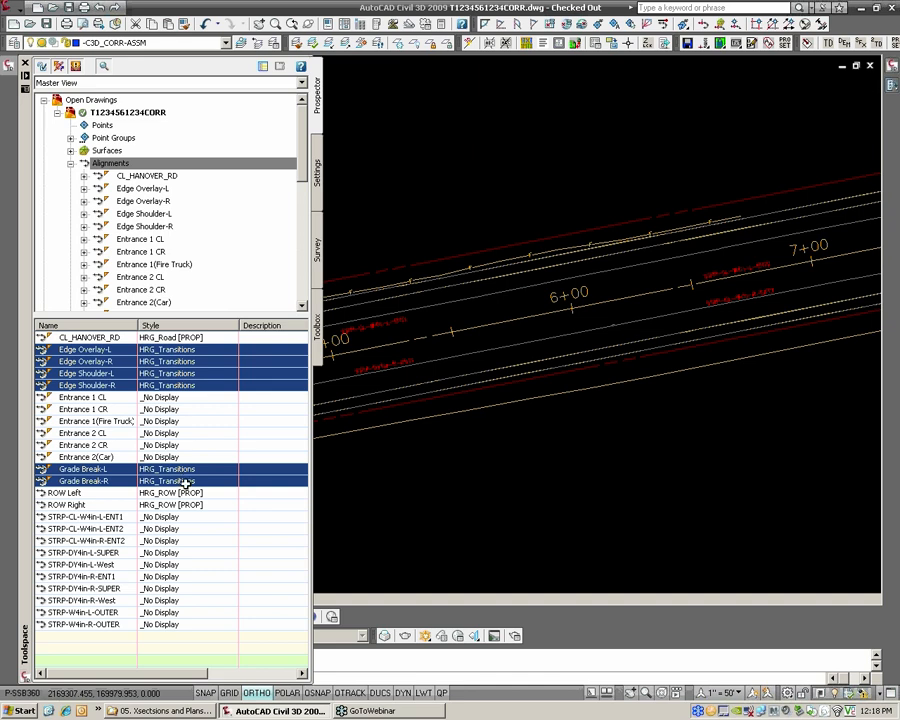
right_click(213, 327)
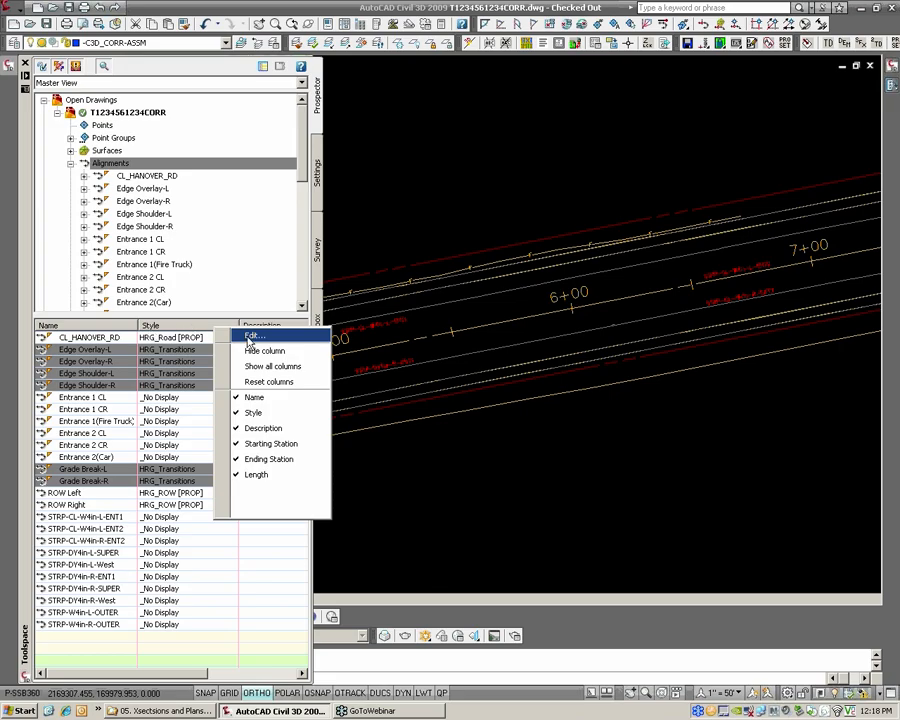
click(249, 338)
click(451, 351)
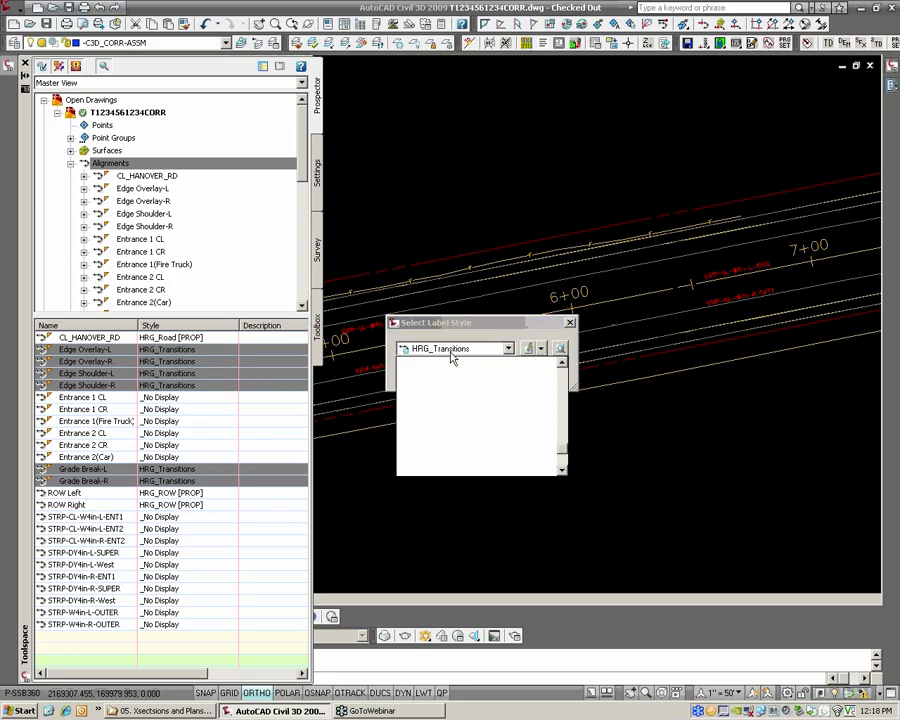
click(430, 412)
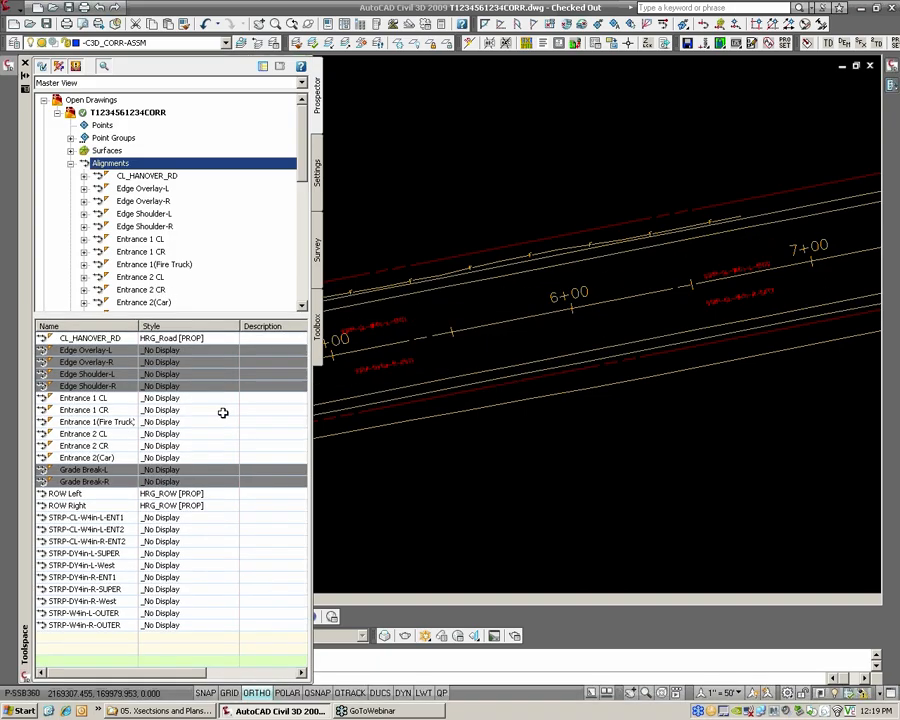
Set the style of all STRP alignments, from STRP-CL-W4in-L-ENT1 to STRP-W4in-R-OUTER, to HRG_Strp [PROP]
click(83, 518)
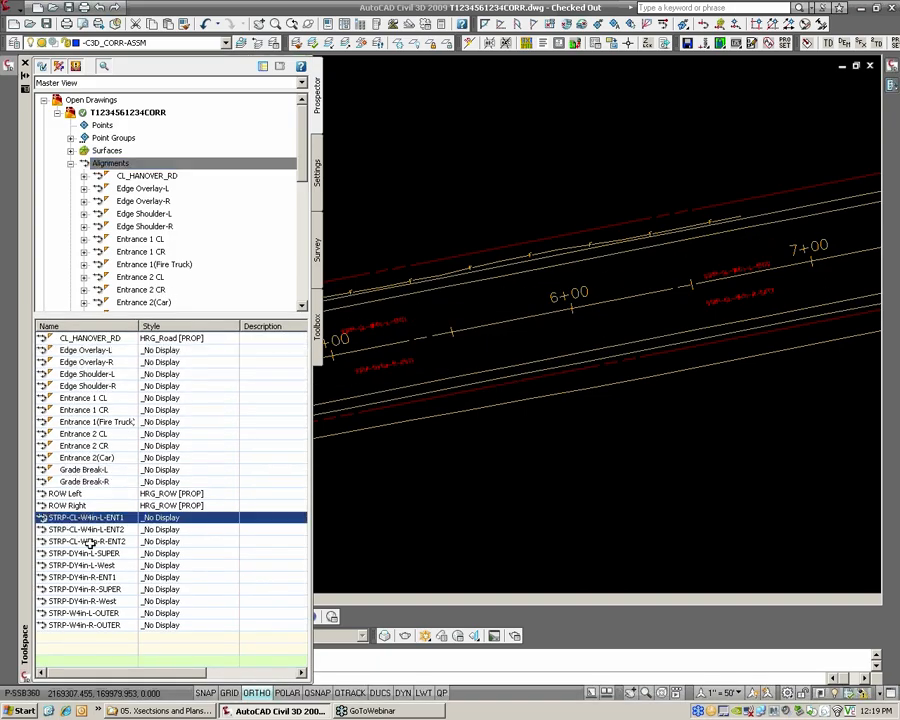
shift+click(69, 626)
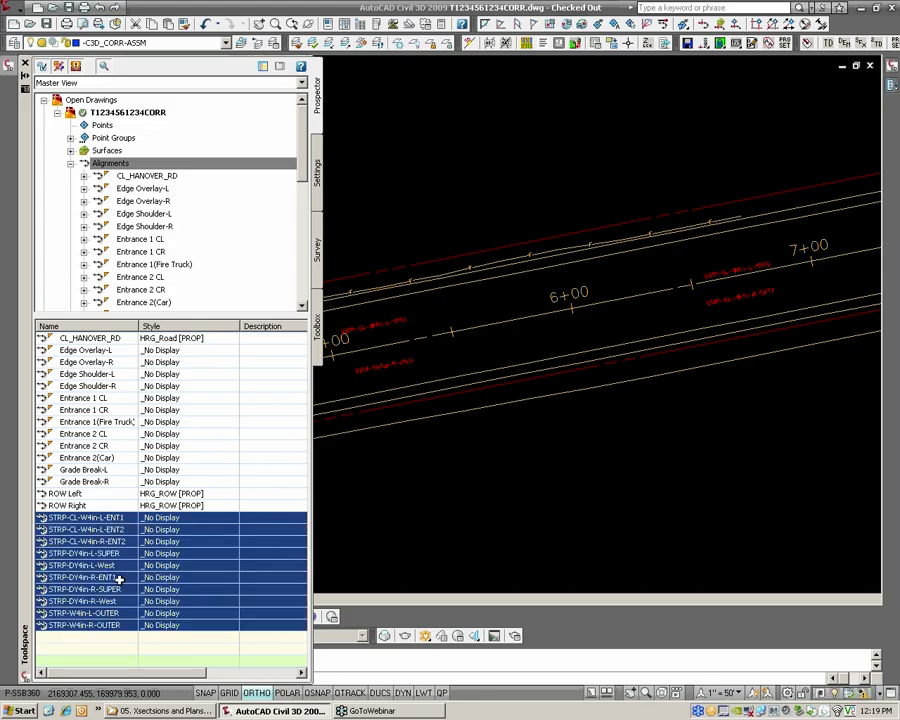
right_click(176, 324)
click(208, 335)
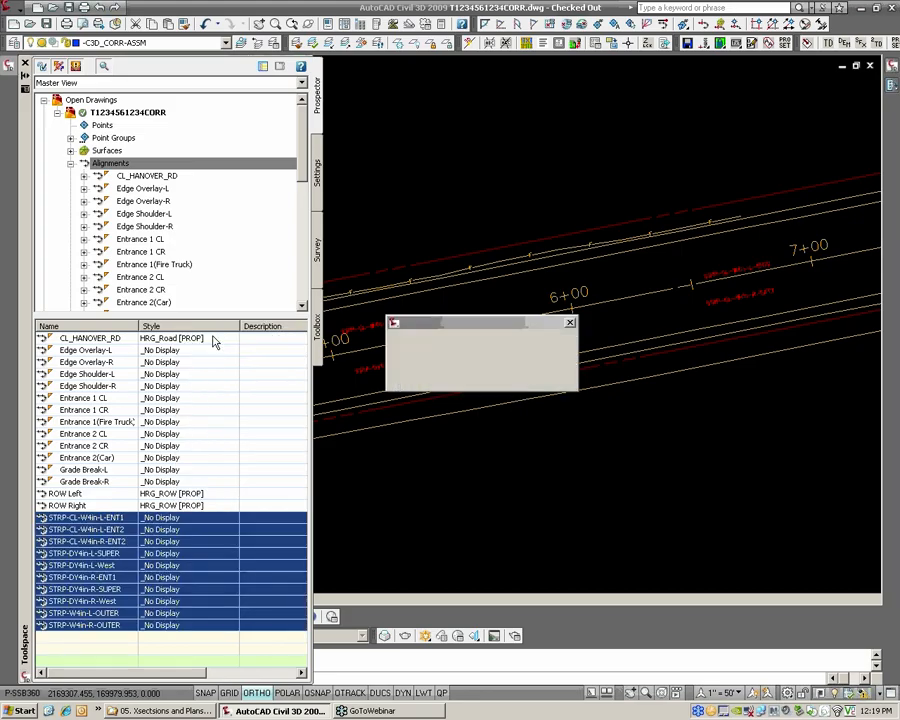
click(420, 350)
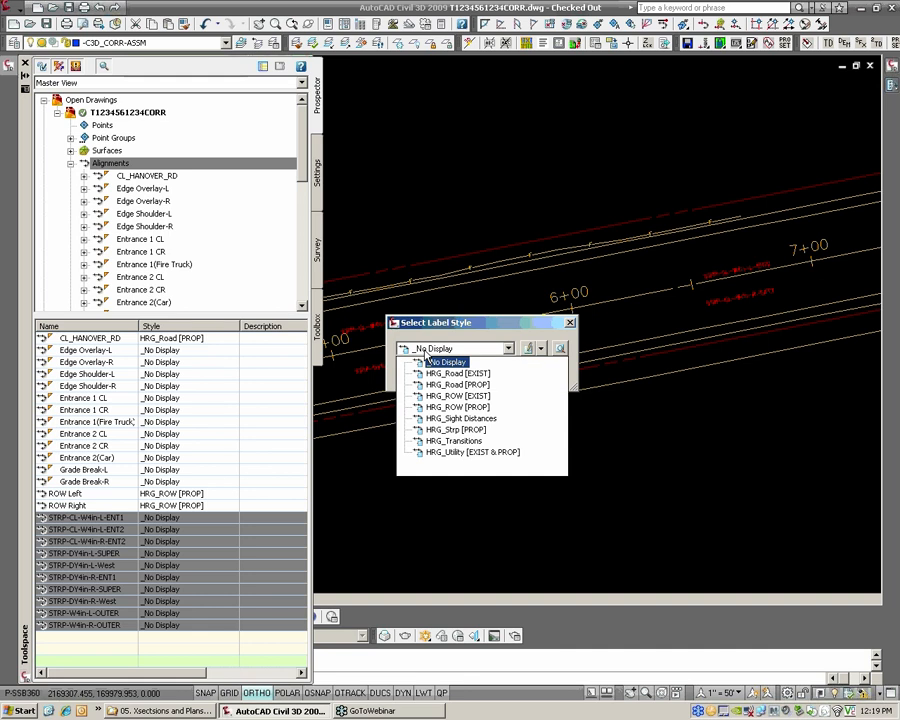
click(473, 433)
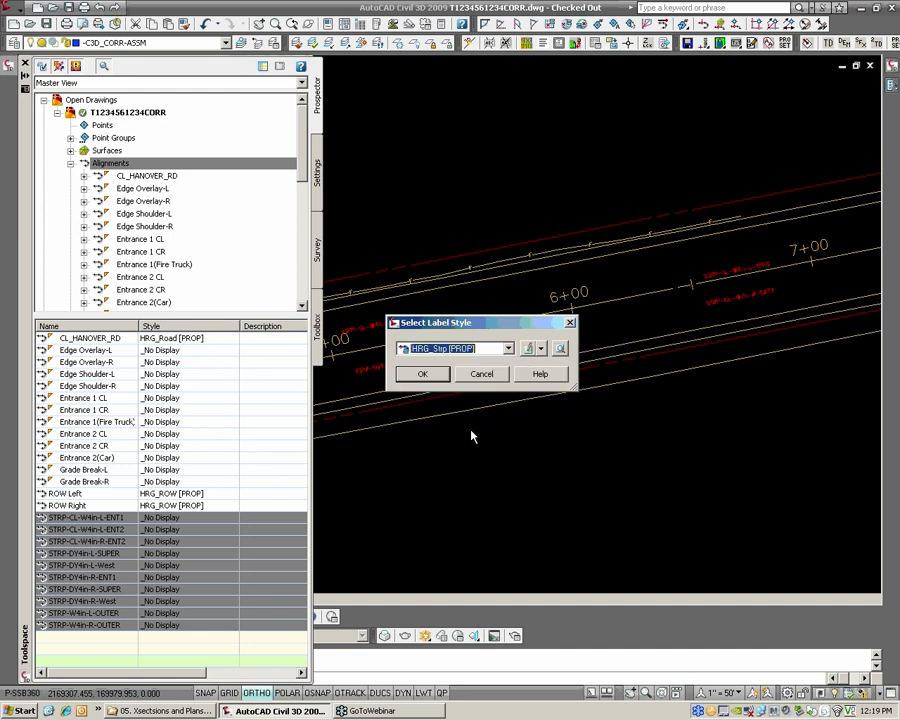
click(423, 374)
Examine the striping alignments along the road between stations 1+00 and 6+00, including those around the centerline near 2+50
middle_drag(168, 390, 428, 377)
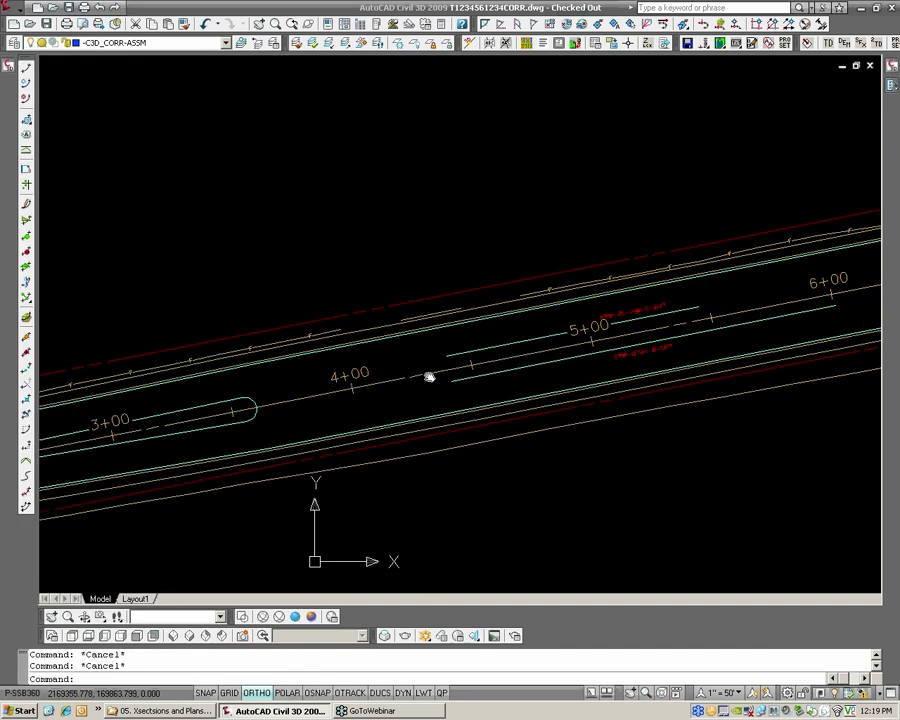
scroll(430, 376, down, 4)
middle_drag(199, 432, 384, 402)
scroll(277, 437, up, 3)
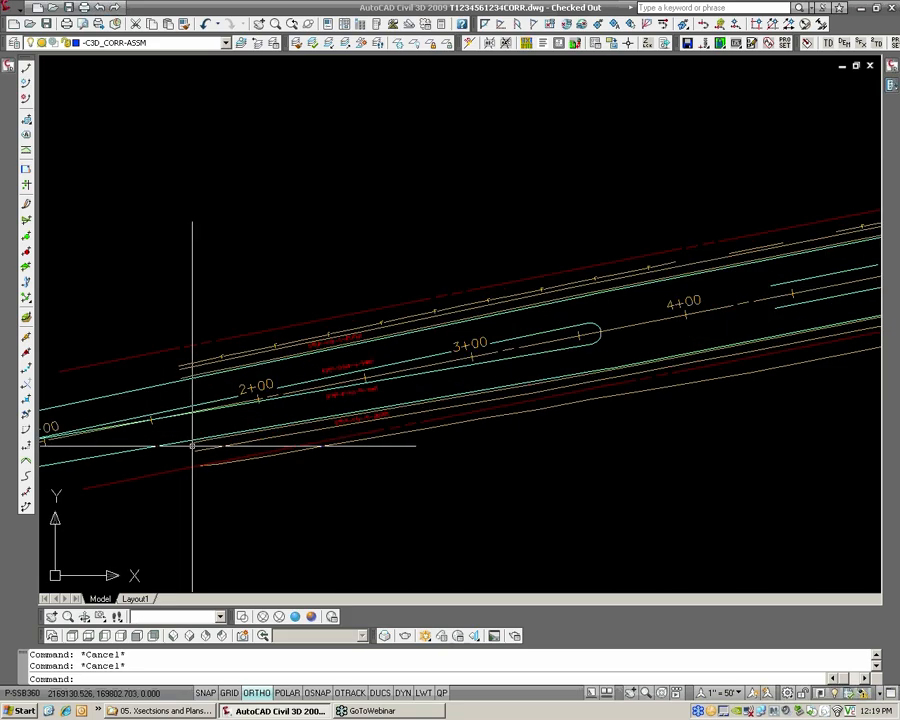
middle_drag(192, 445, 257, 430)
scroll(200, 426, down, 2)
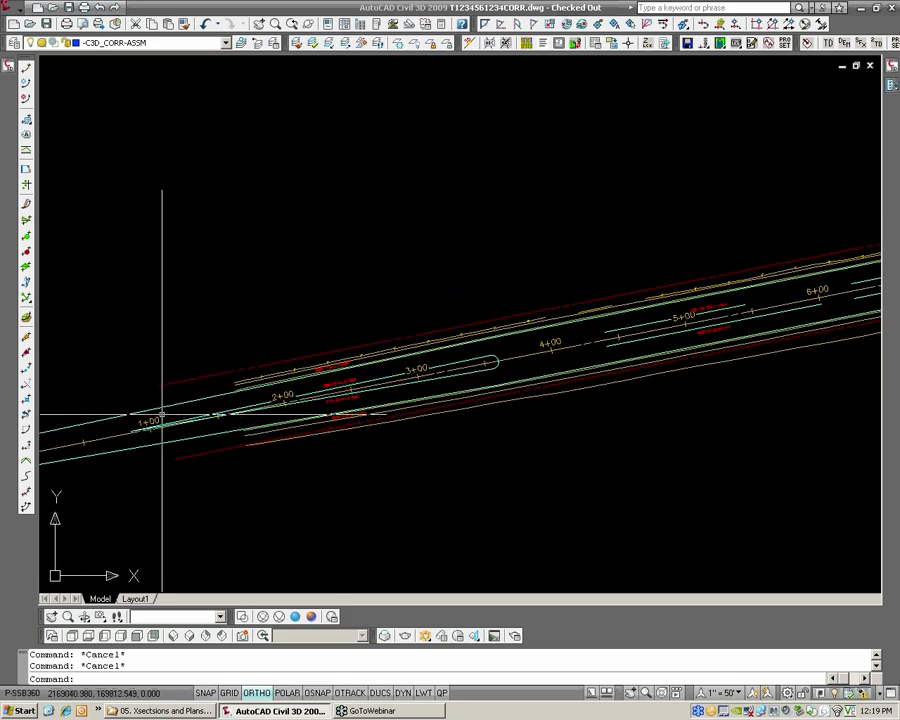
scroll(252, 416, up, 2)
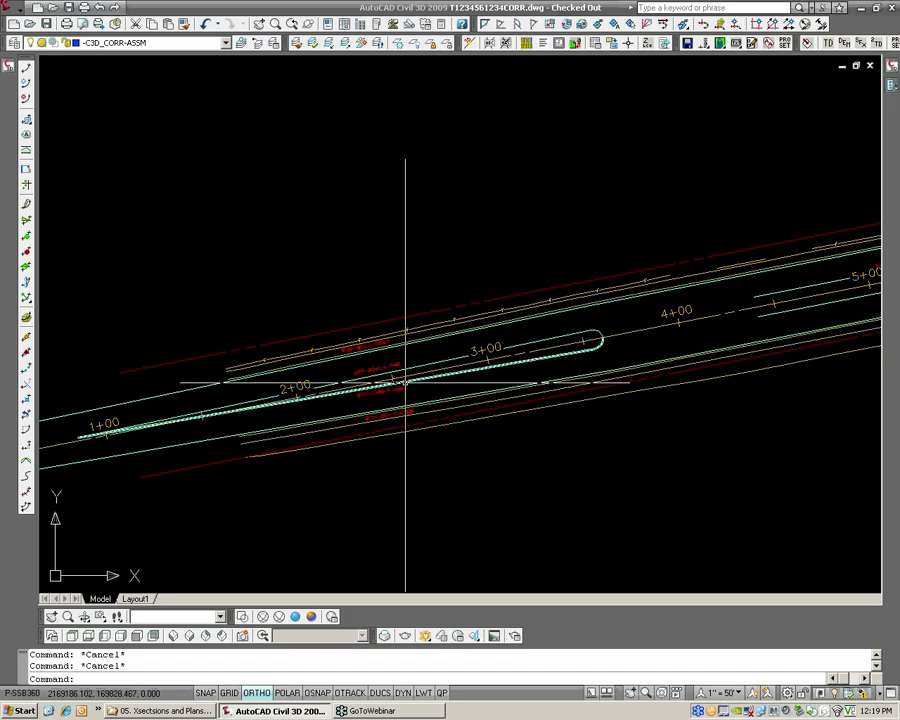
mouse_move(403, 376)
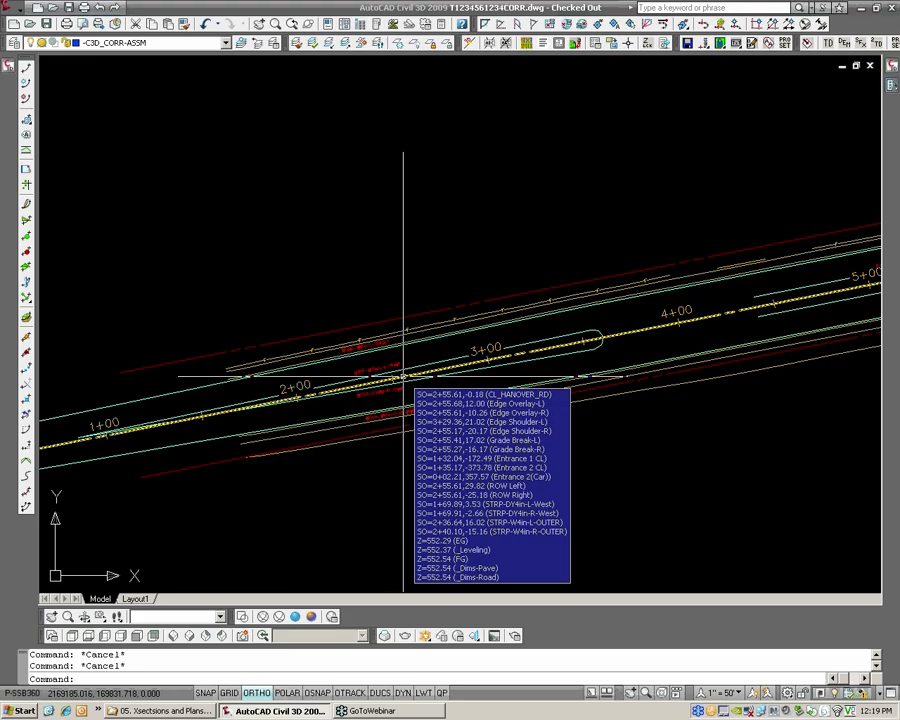
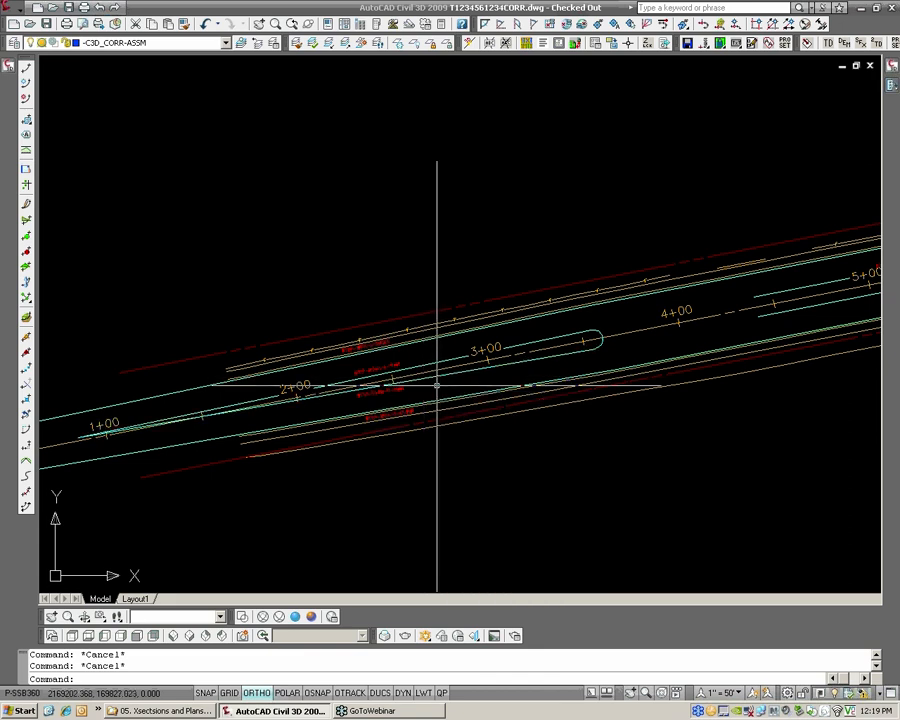
Examine the striping alignments along the whole road, from station 0+00 to the end beyond 12+00
middle_drag(434, 385, 423, 386)
mouse_move(412, 387)
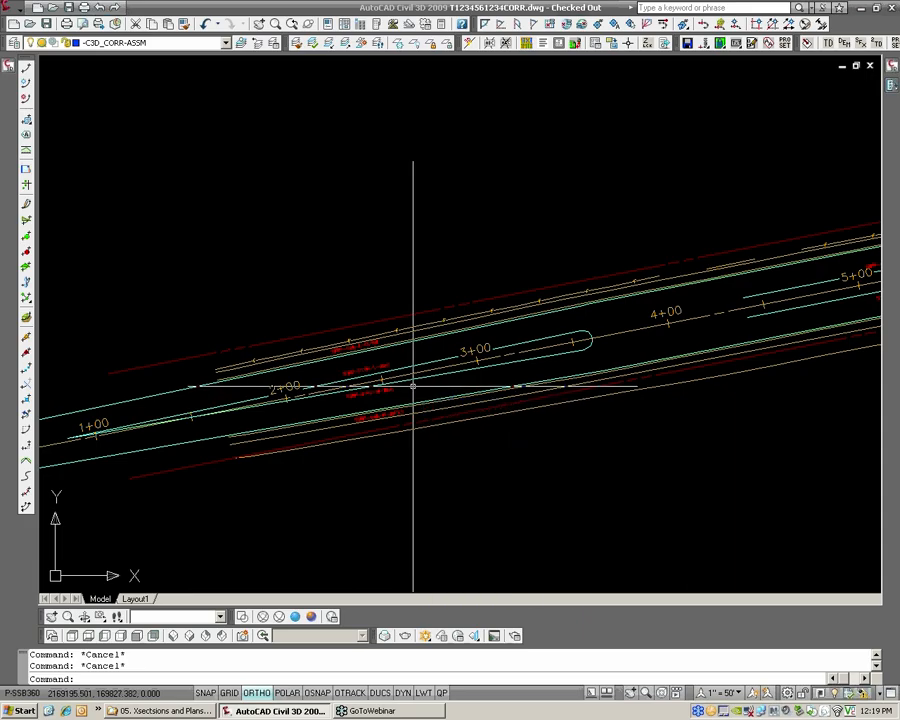
middle_drag(386, 387, 442, 380)
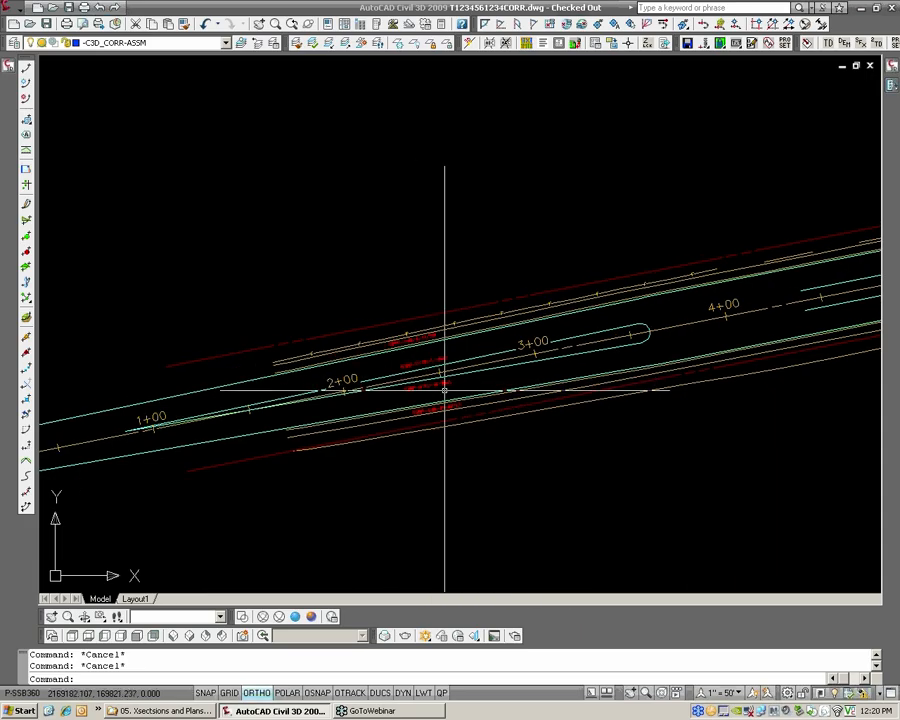
scroll(300, 410, down, 2)
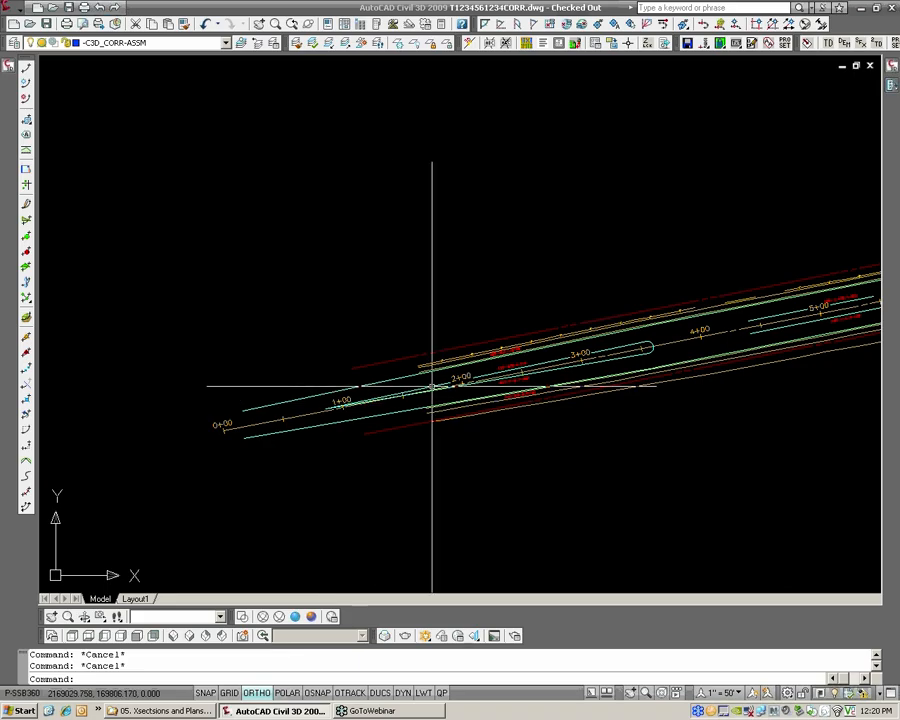
middle_drag(634, 349, 407, 380)
scroll(337, 397, up, 3)
middle_drag(124, 432, 277, 410)
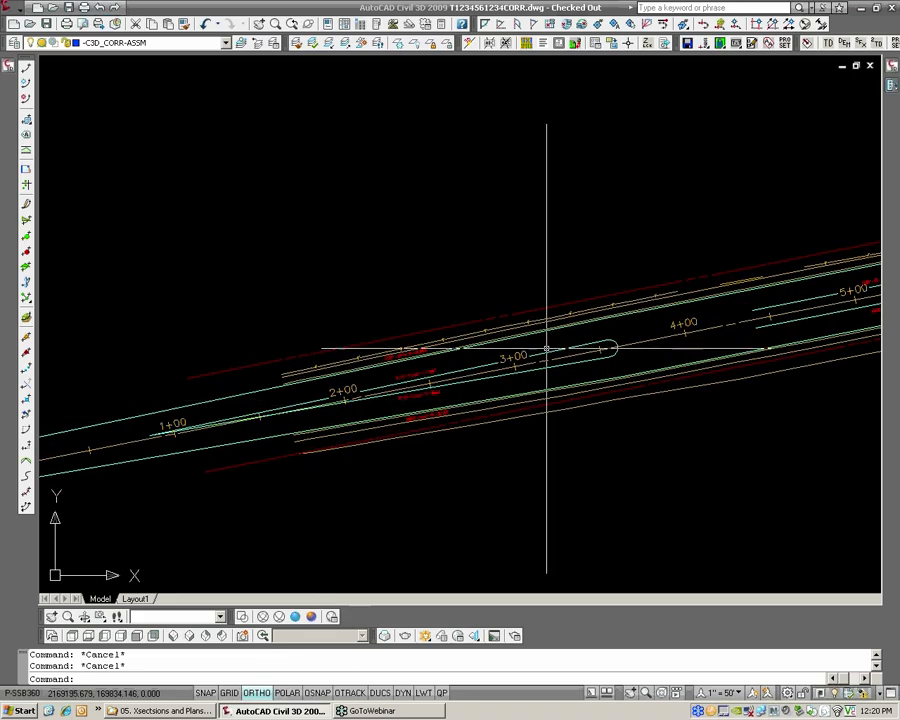
middle_drag(768, 334, 627, 376)
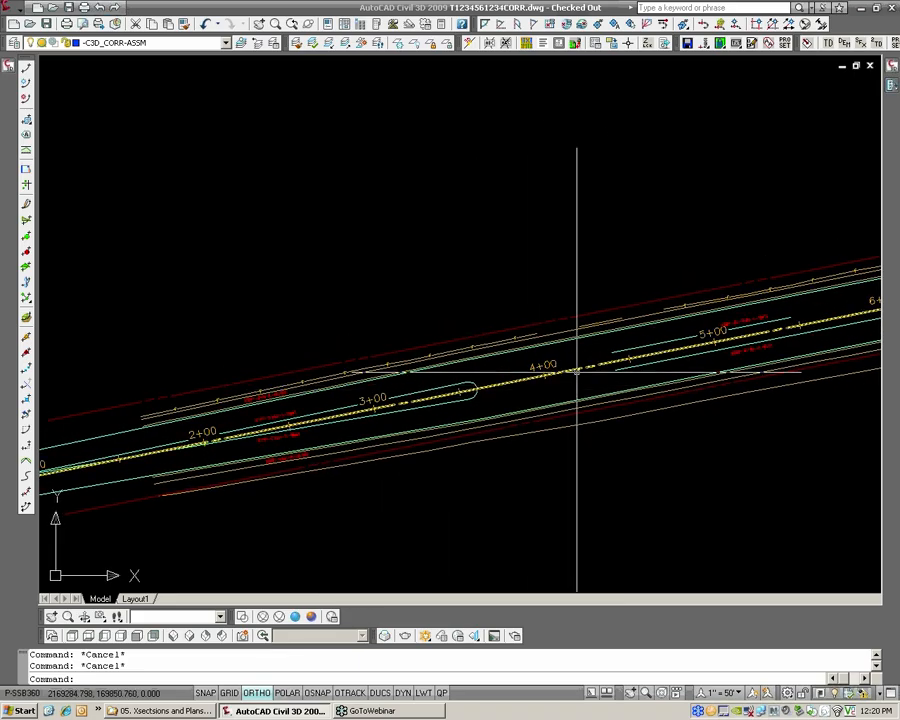
middle_drag(712, 336, 460, 364)
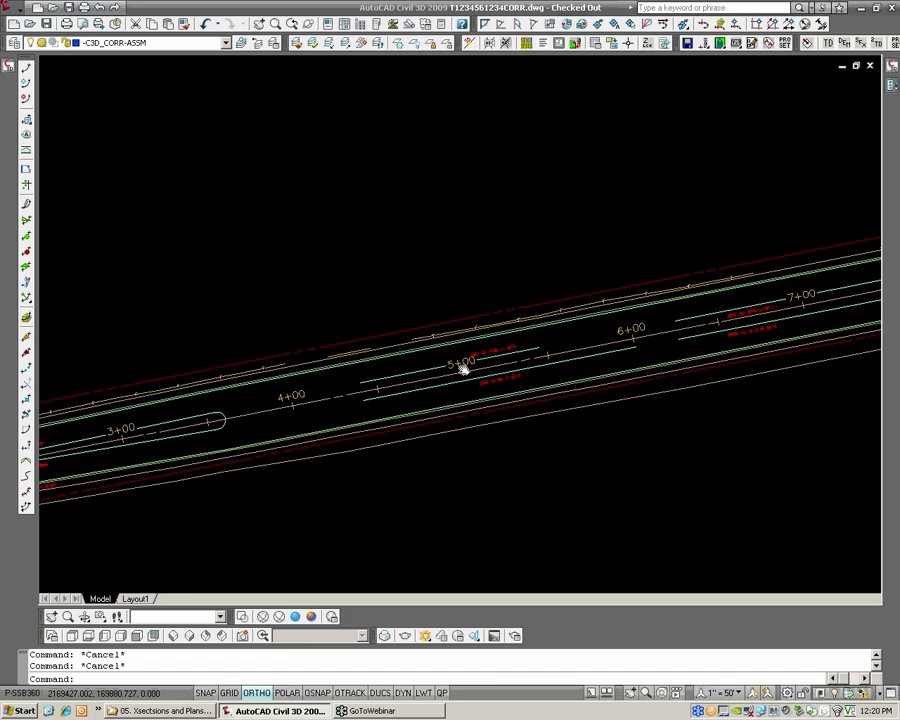
middle_drag(717, 340, 440, 381)
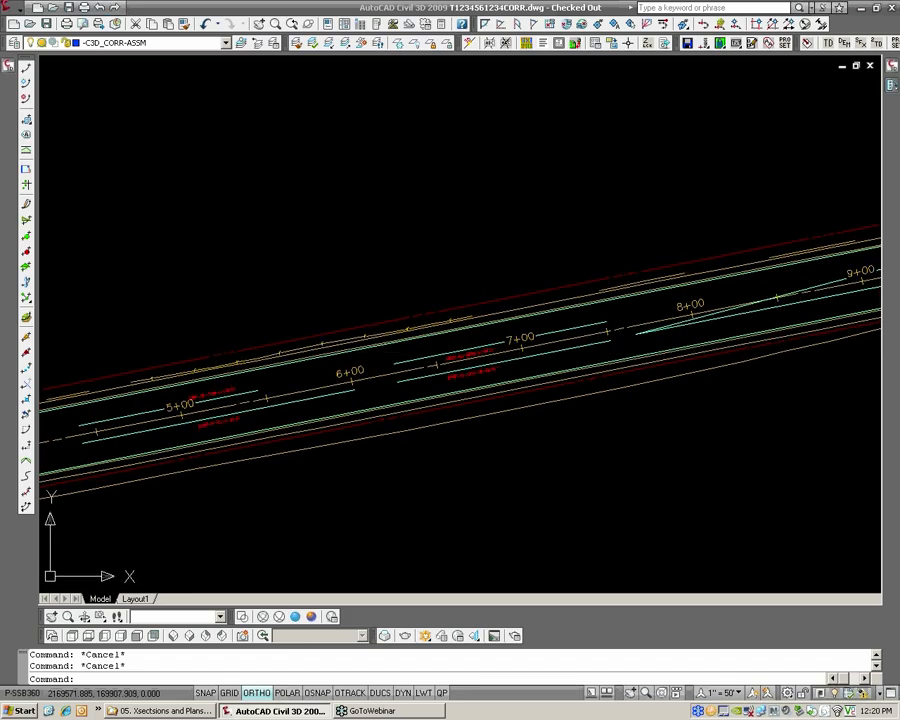
middle_drag(781, 306, 498, 347)
middle_drag(592, 305, 363, 363)
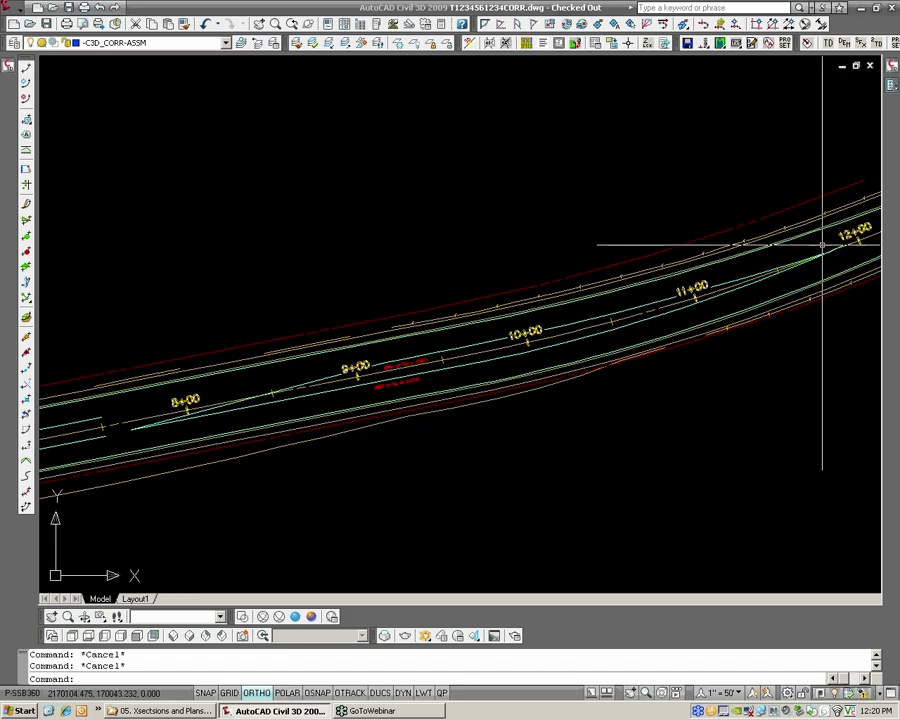
scroll(815, 246, down, 3)
middle_drag(831, 239, 782, 261)
scroll(440, 357, down, 4)
scroll(385, 374, up, 9)
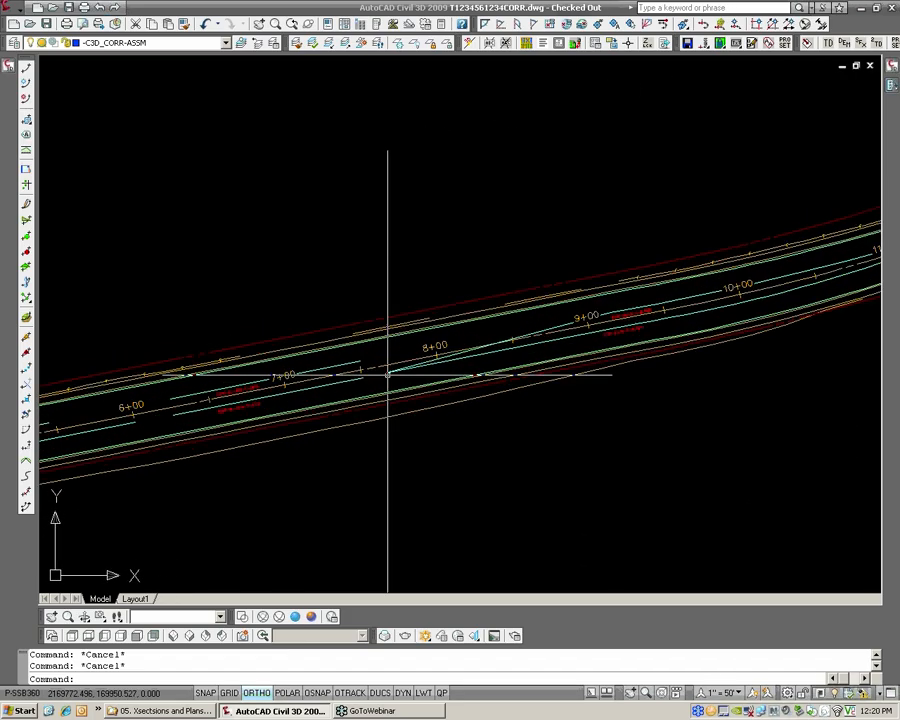
scroll(267, 386, down, 4)
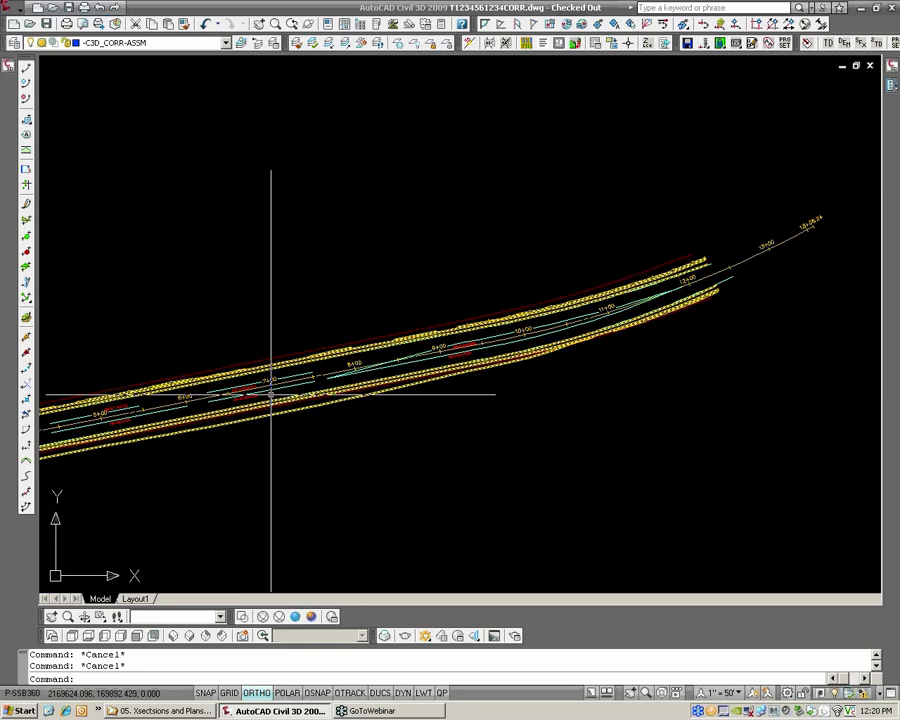
click(259, 383)
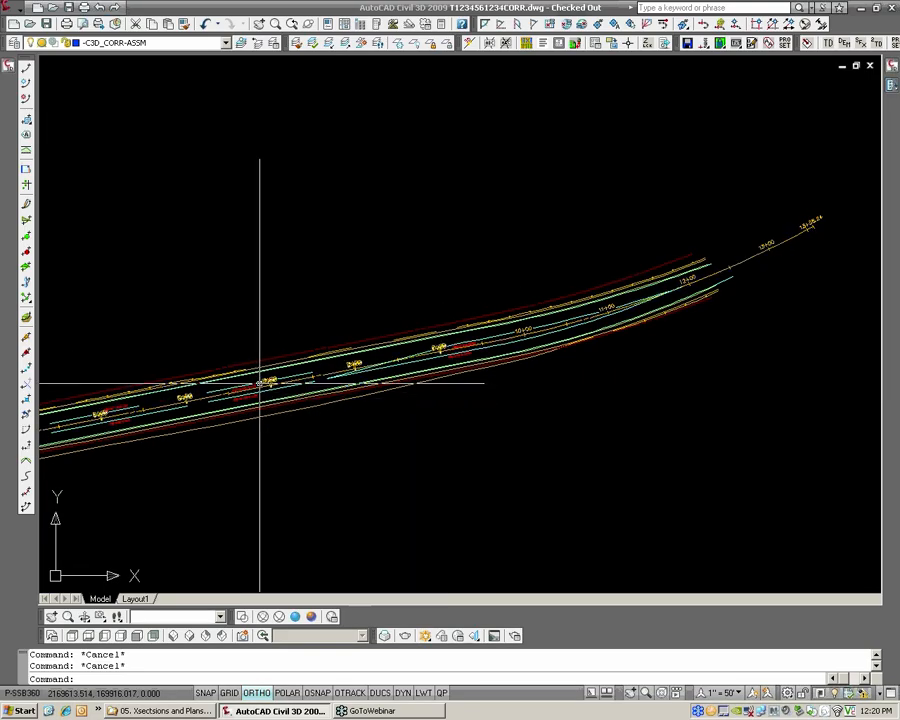
key(Escape)
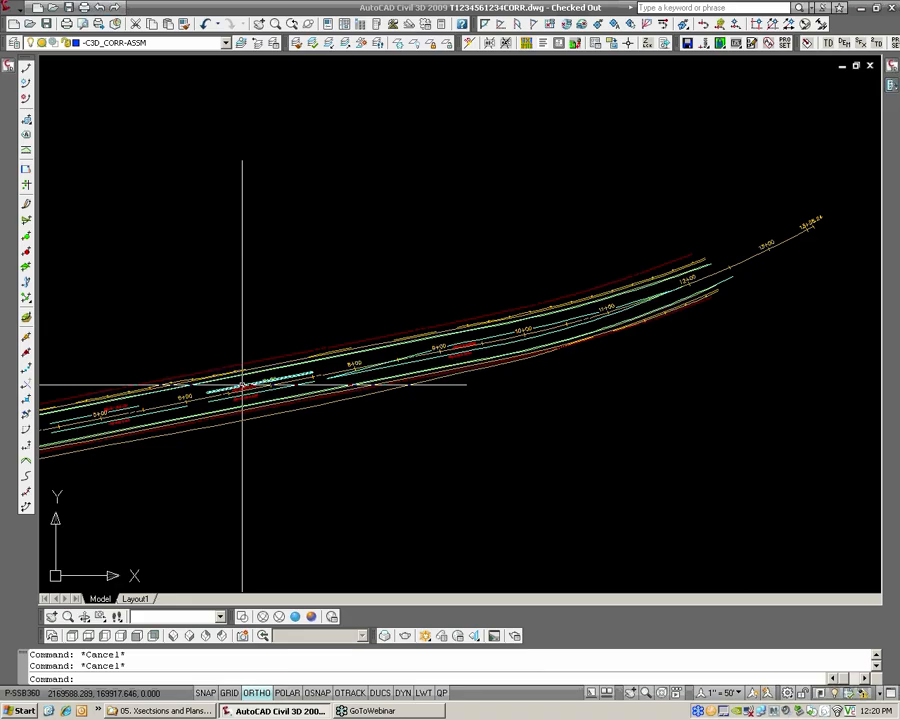
Switch the tool palettes to the HRG Design group and show its C3D Assemblies for the corridor assemblies area
scroll(350, 342, down, 4)
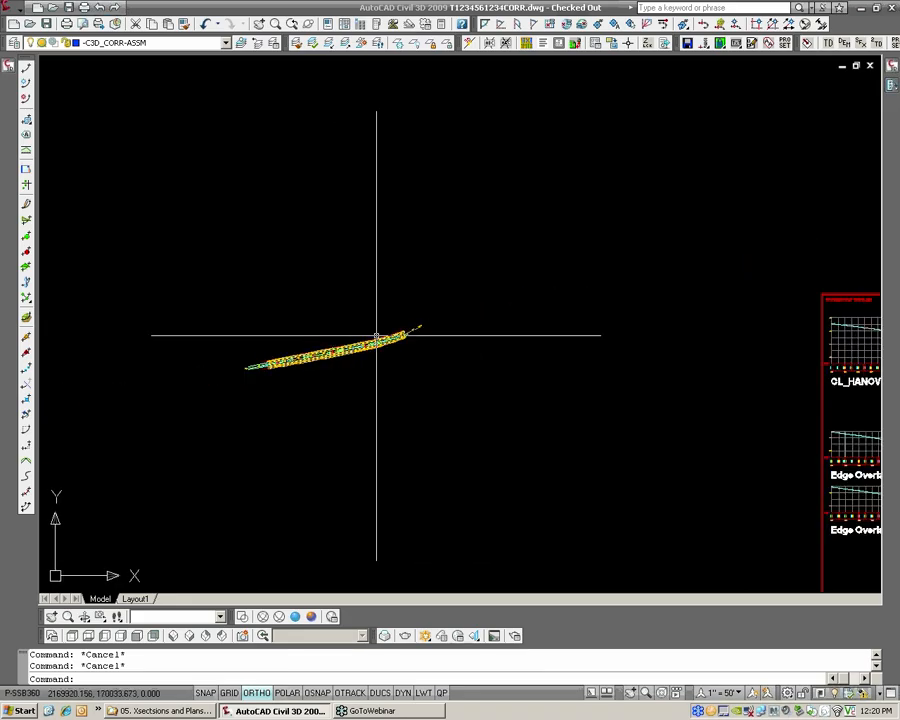
scroll(650, 356, down, 1)
middle_drag(735, 361, 301, 315)
scroll(530, 300, up, 5)
scroll(460, 275, up, 5)
scroll(475, 251, up, 3)
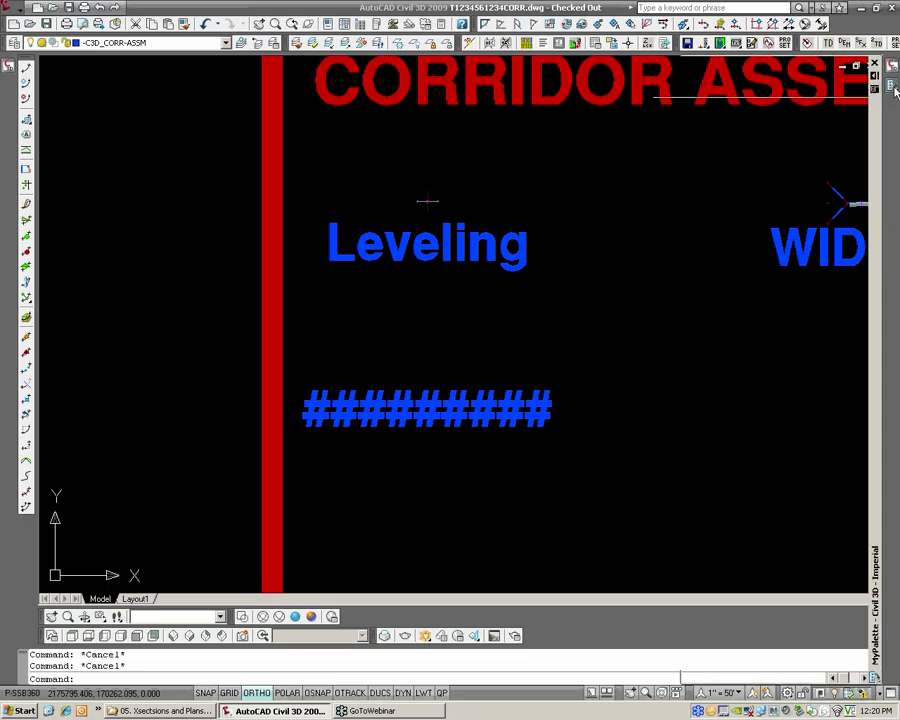
mouse_move(895, 88)
click(679, 125)
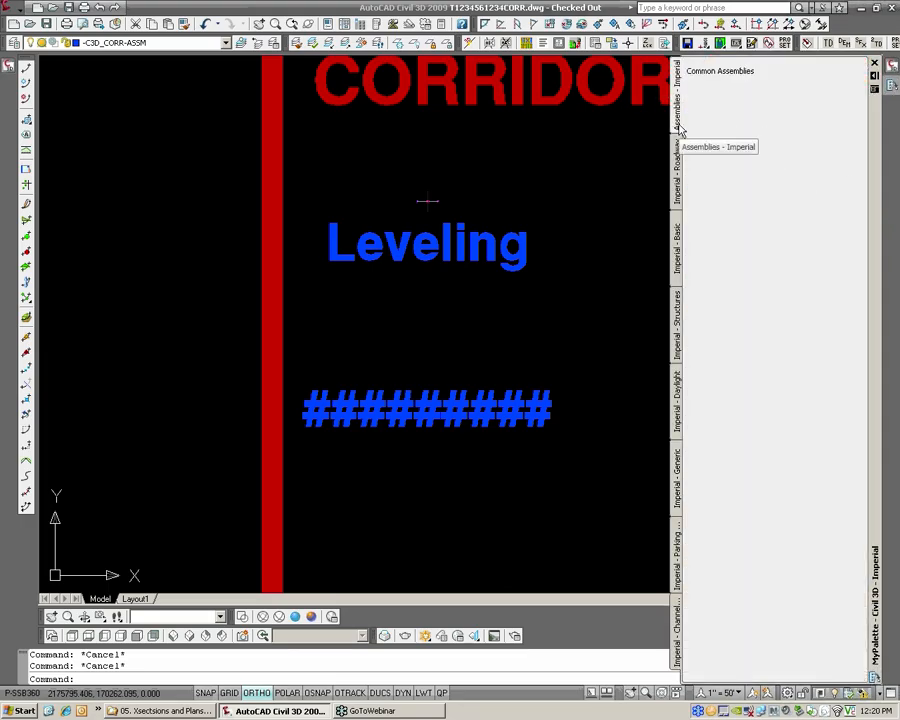
right_click(874, 130)
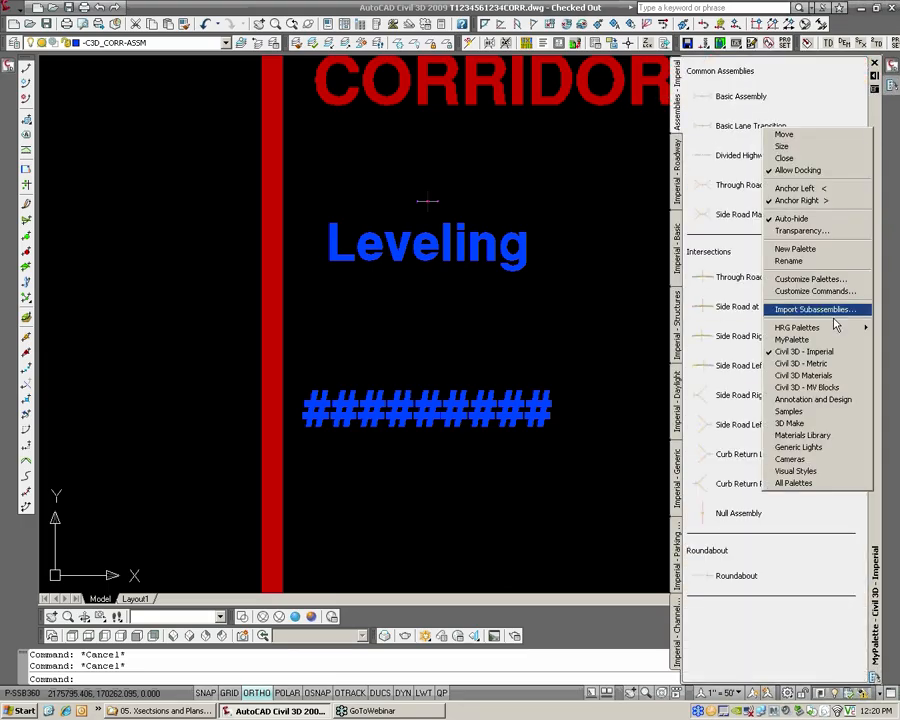
mouse_move(836, 333)
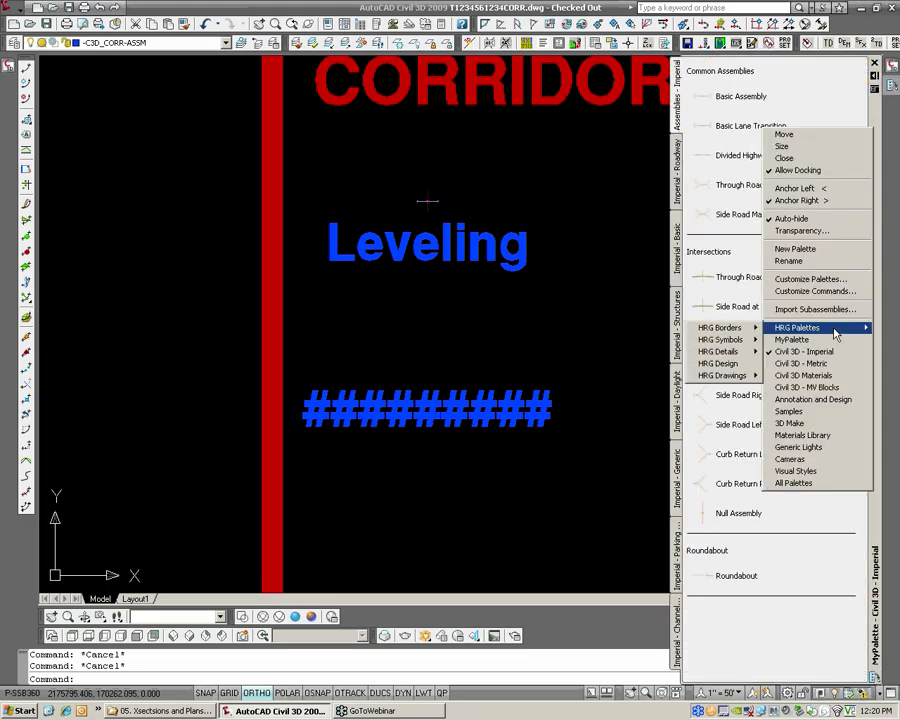
click(744, 368)
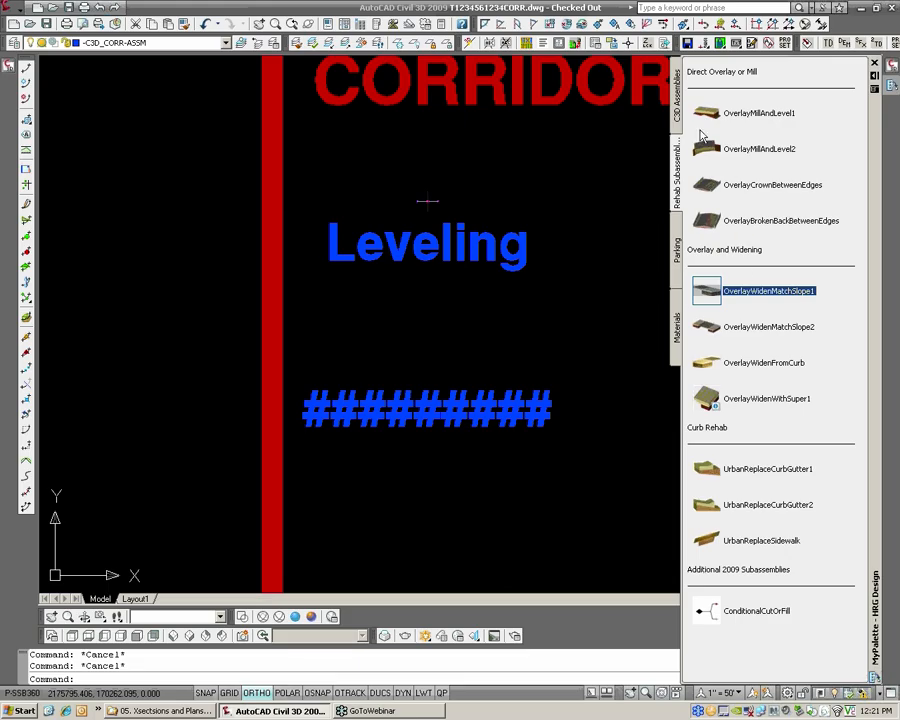
click(677, 112)
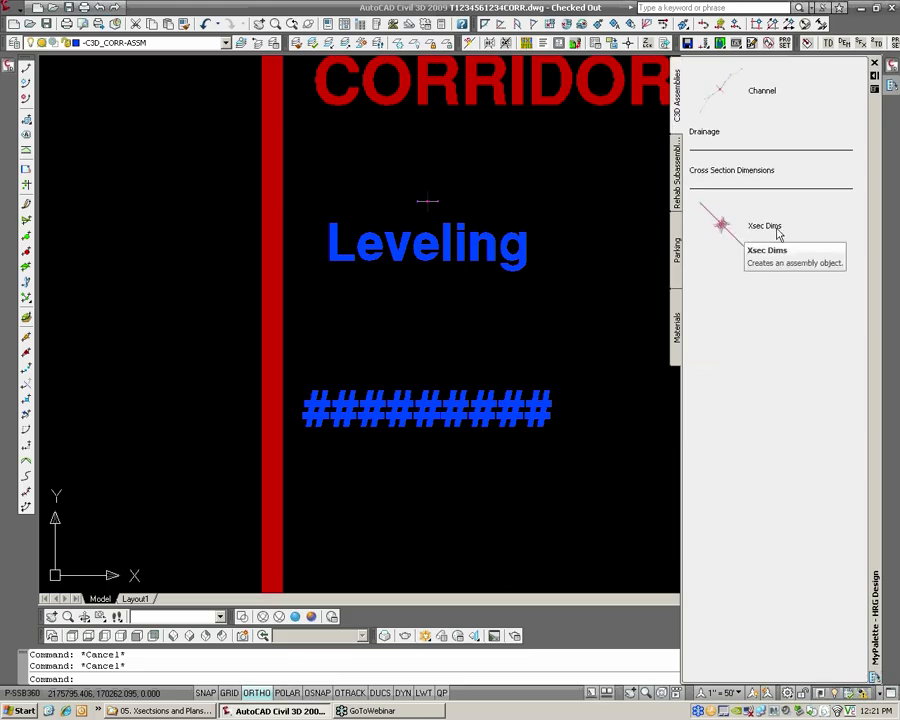
Place the Xsec Dims assembly between the Leveling label and the row of # signs in the corridor assemblies area
click(722, 228)
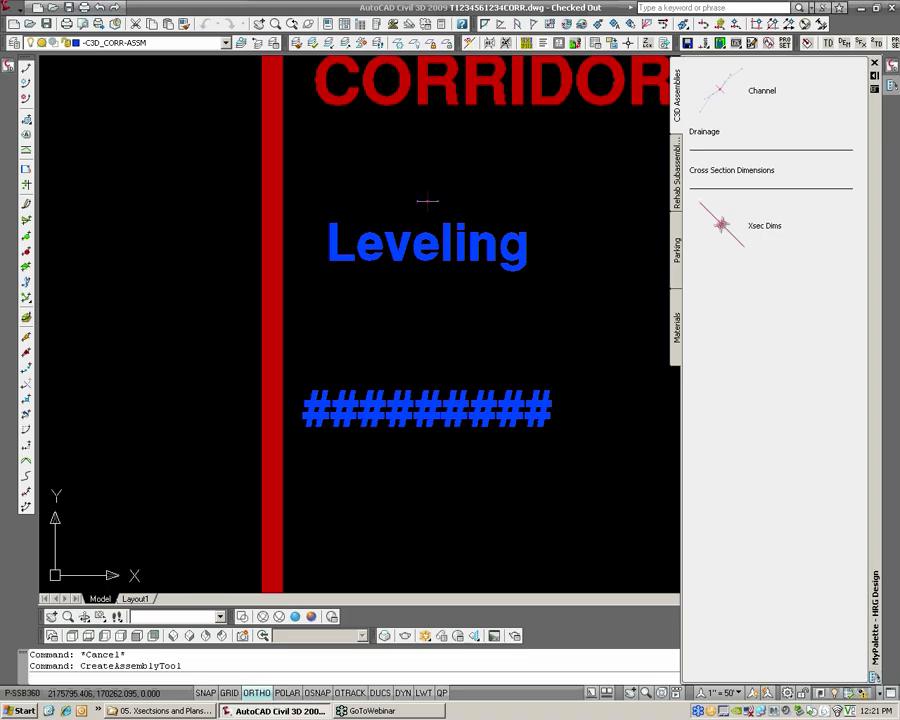
click(428, 348)
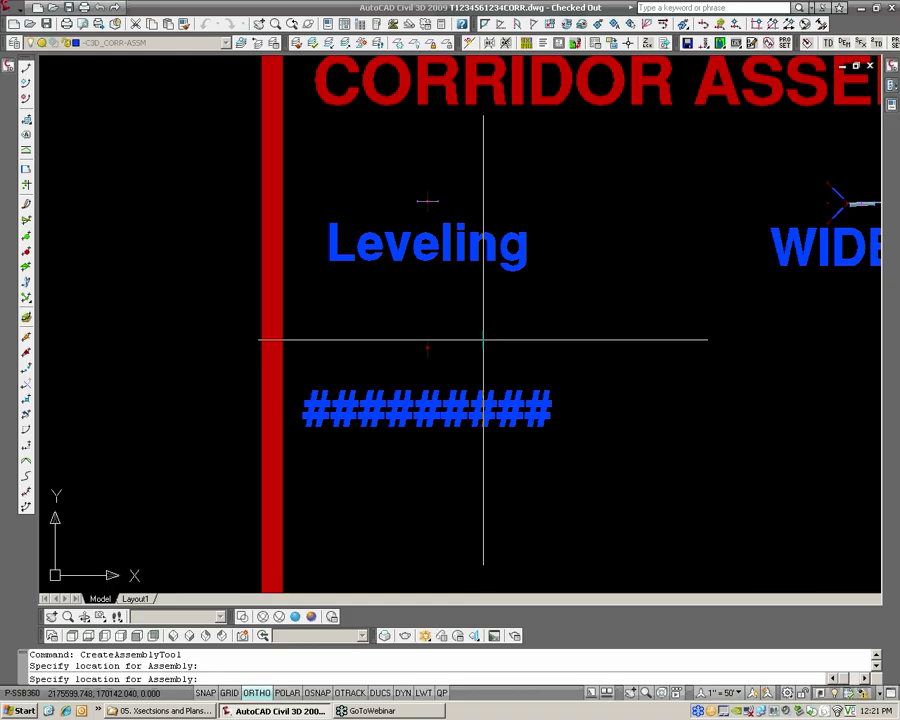
key(Return)
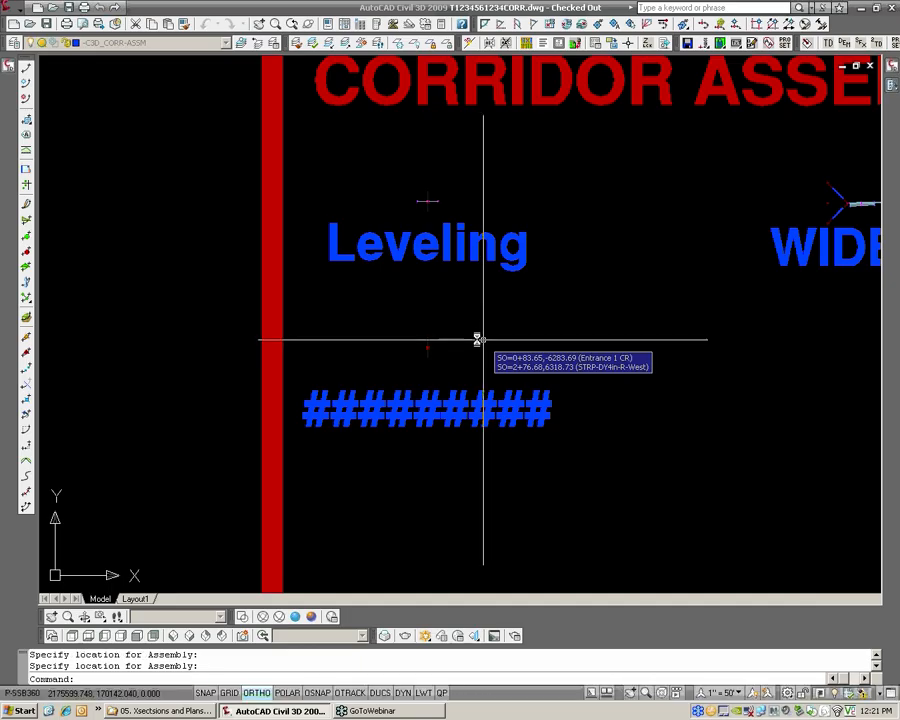
Examine the point codes, link codes and offsets of each striping and ROW subassembly in the new Xsec Dims assembly's construction properties
scroll(430, 340, up, 3)
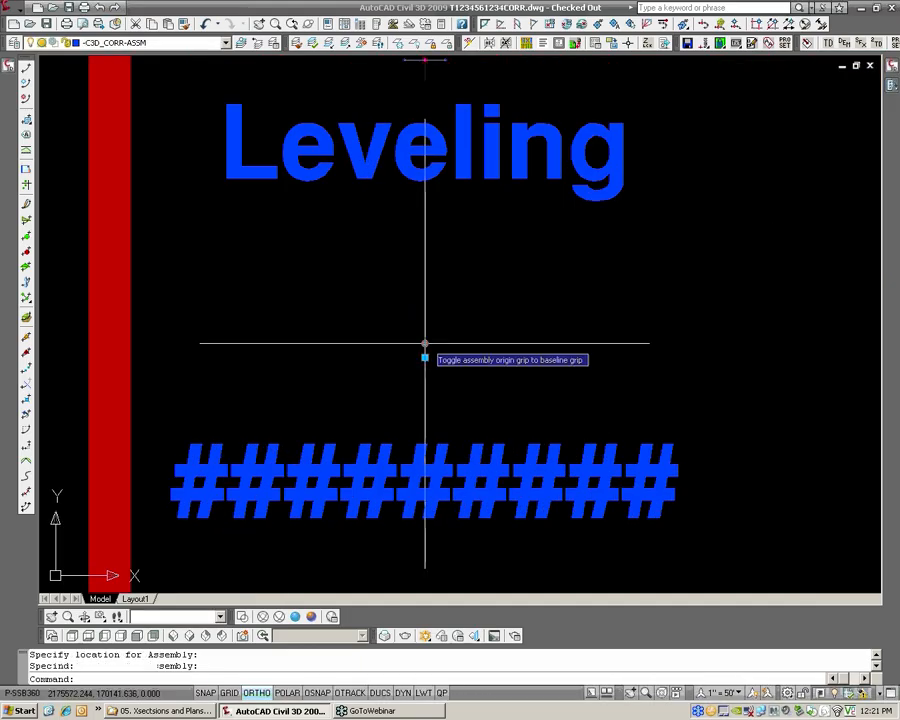
right_click(424, 348)
click(470, 488)
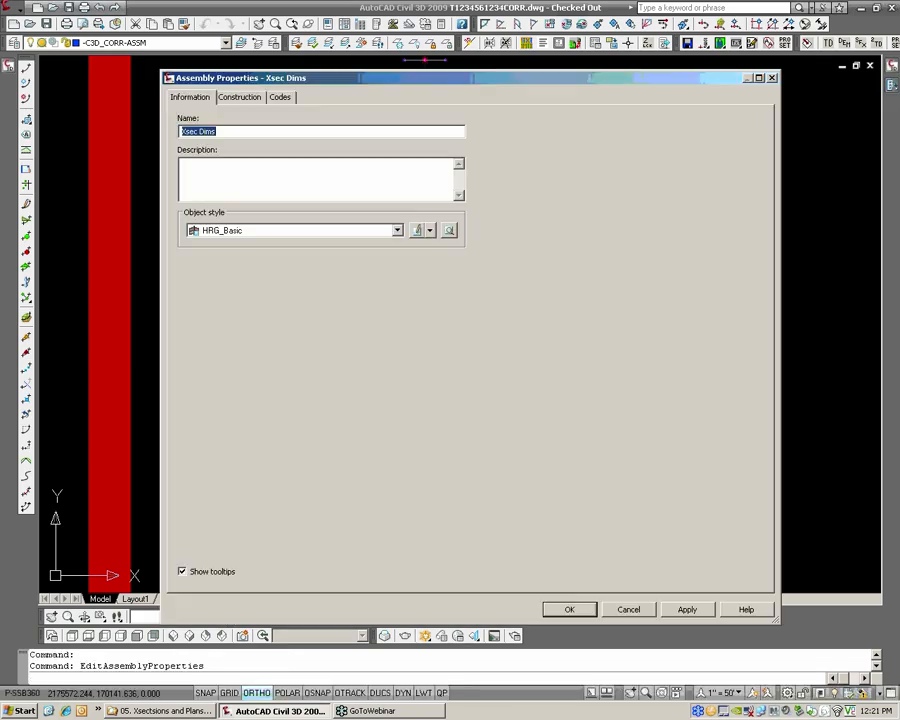
click(258, 97)
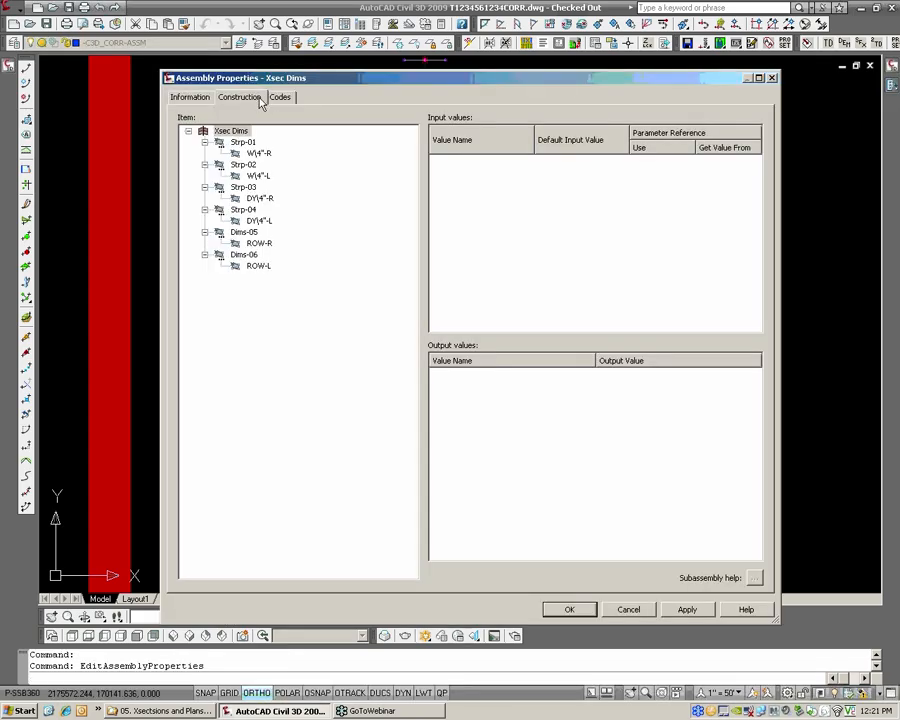
click(259, 153)
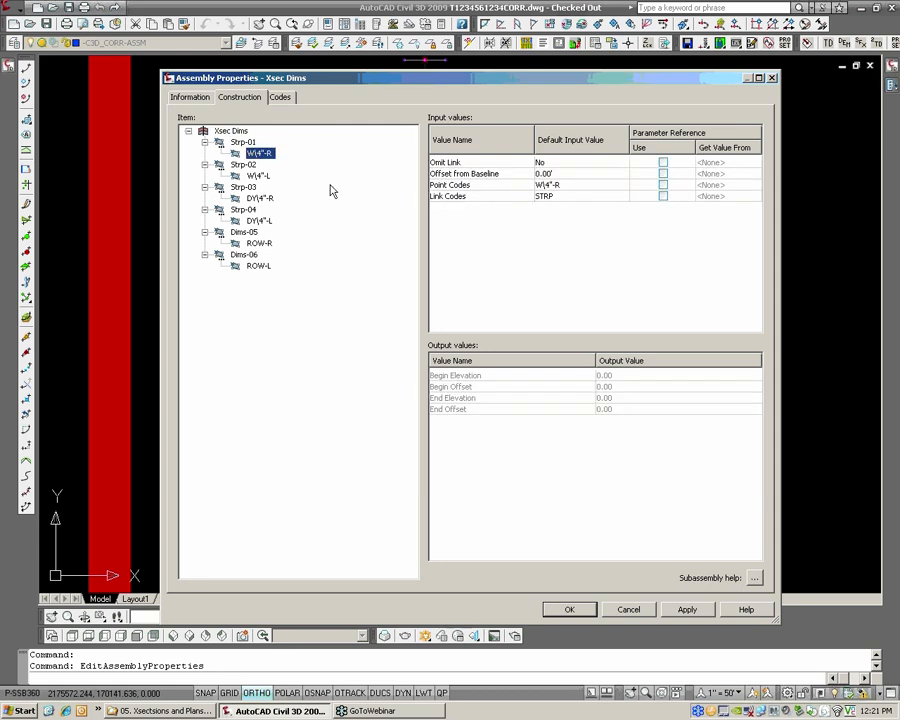
click(259, 176)
click(260, 155)
click(262, 176)
click(262, 198)
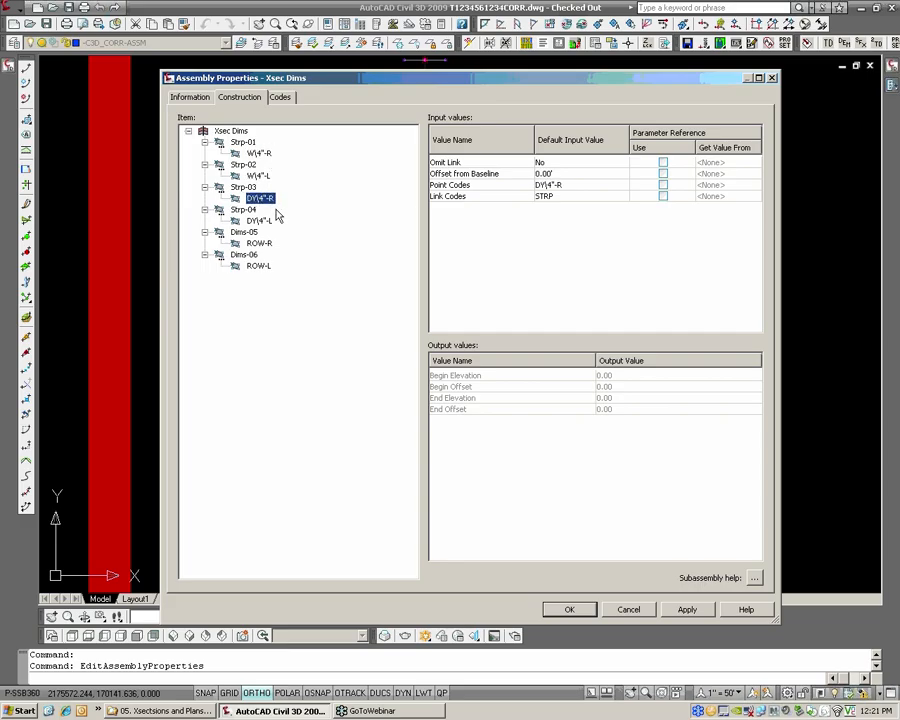
click(260, 221)
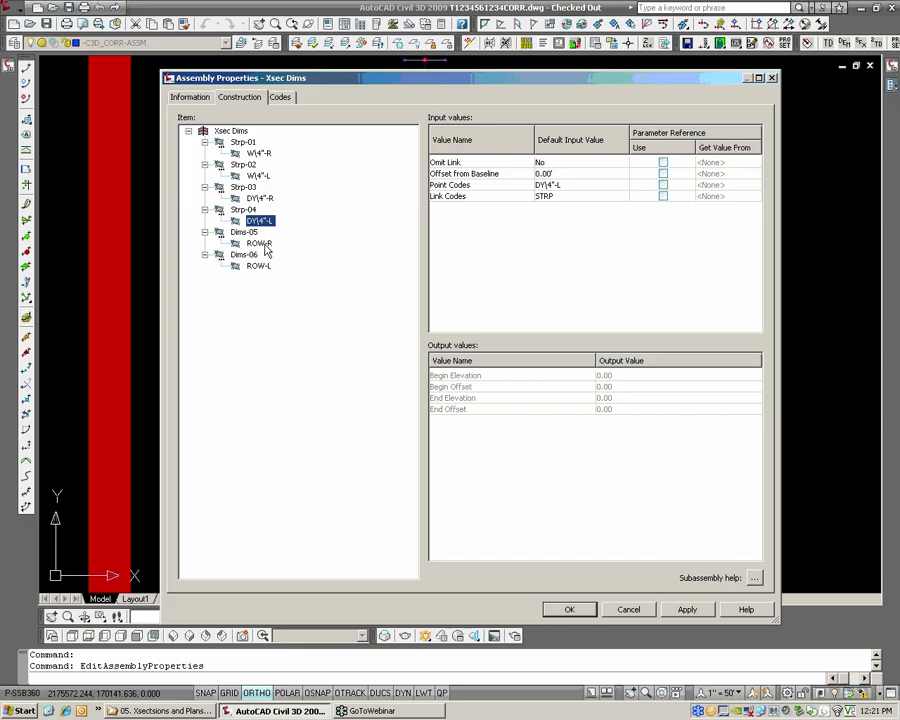
click(262, 243)
click(262, 266)
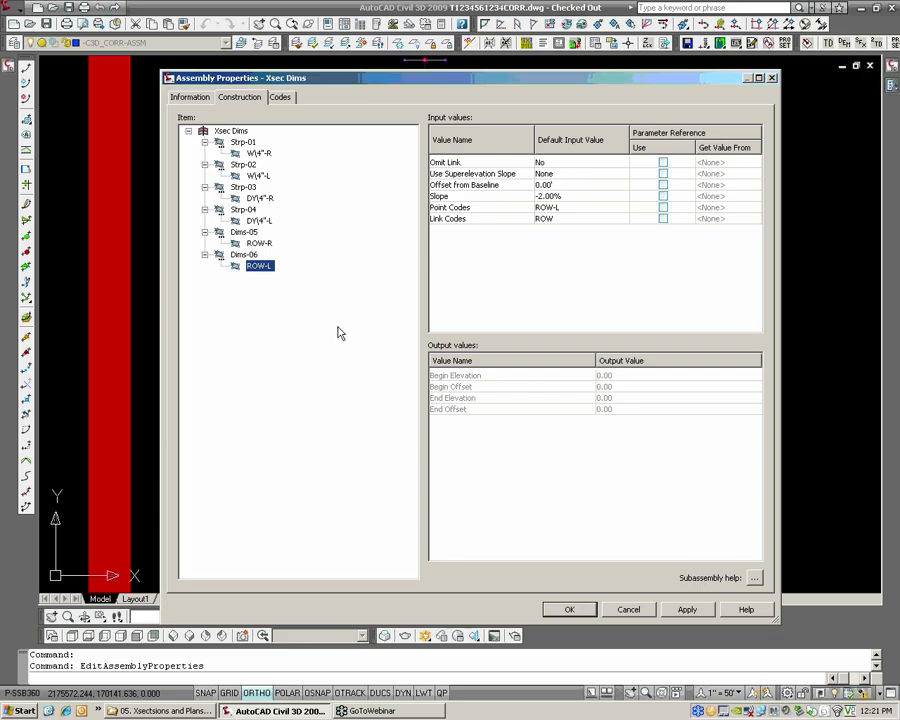
click(258, 154)
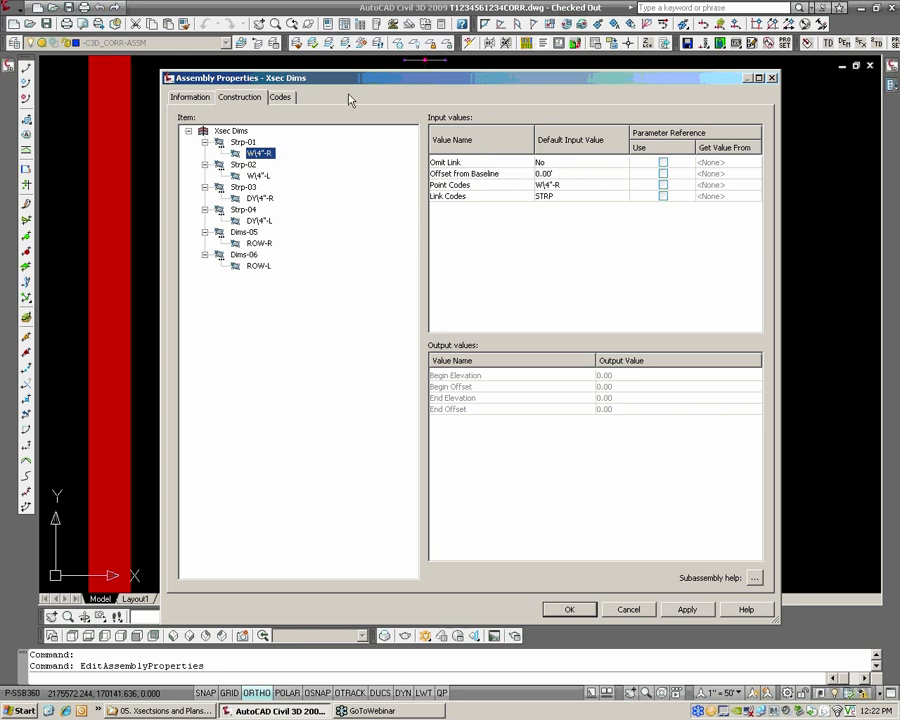
mouse_move(371, 82)
mouse_down()
mouse_move(638, 262)
mouse_move(732, 190)
mouse_up()
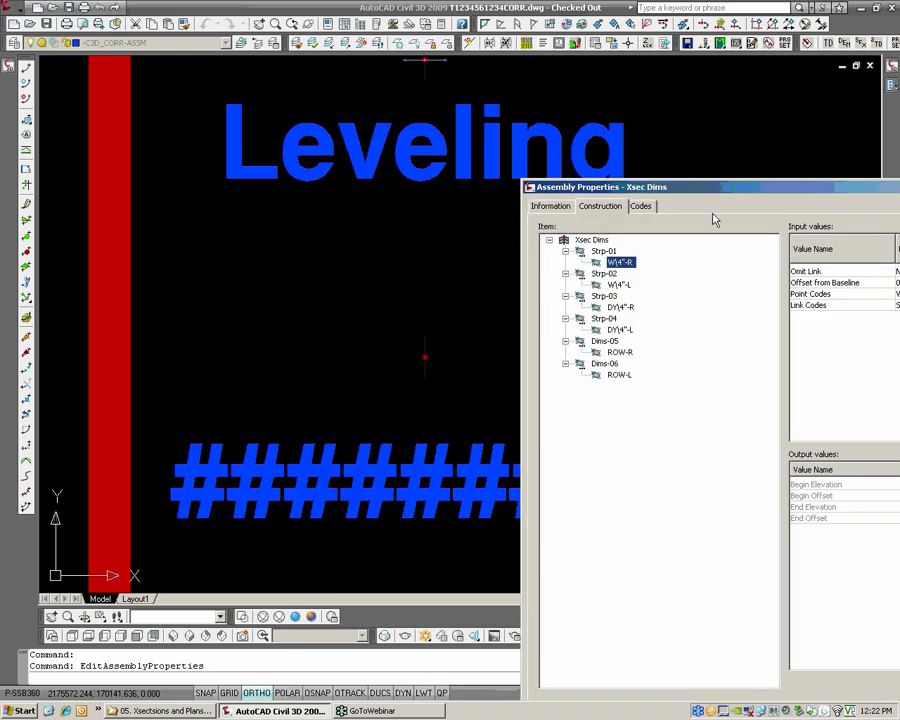
drag(707, 187, 458, 96)
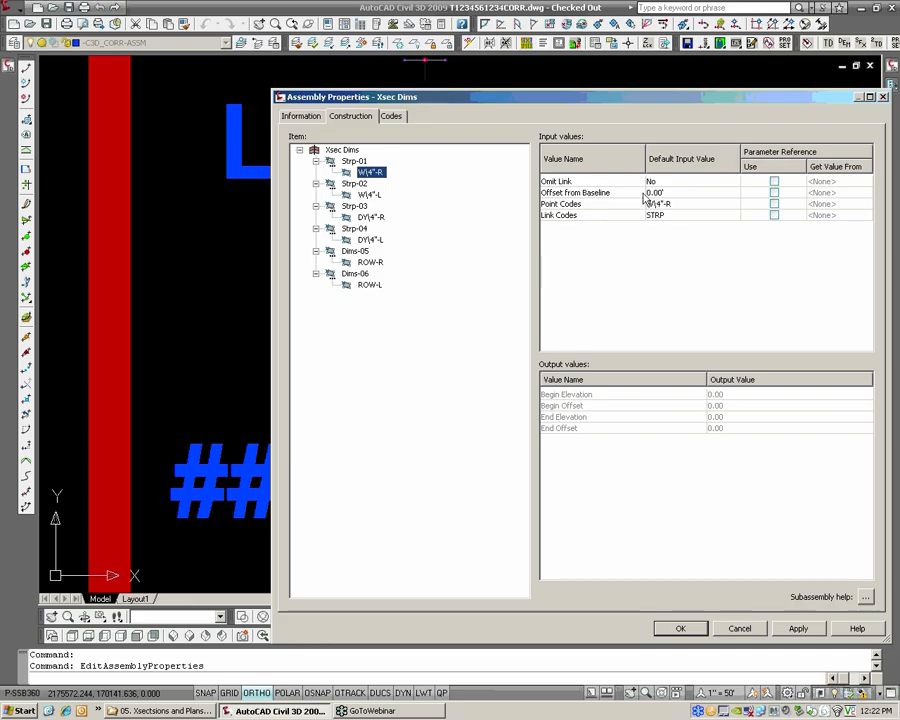
drag(550, 97, 734, 102)
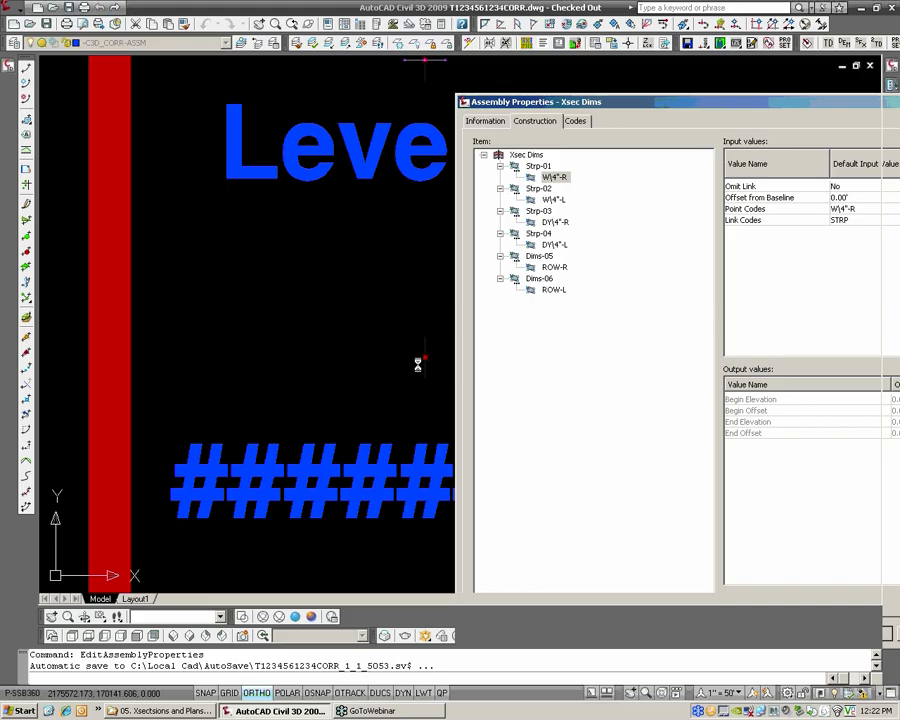
Draw a two-segment polyline running from the centre of the Xsec Dims assembly marker out to its right side
scroll(433, 357, up, 6)
scroll(406, 368, up, 3)
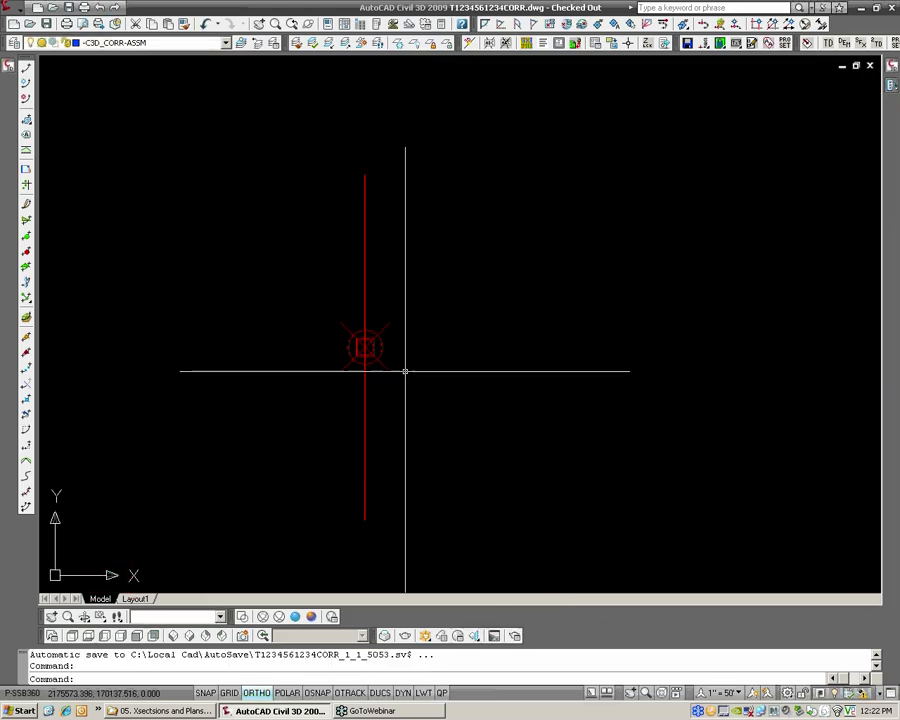
text(pl)
key(Return)
click(382, 356)
key(F8)
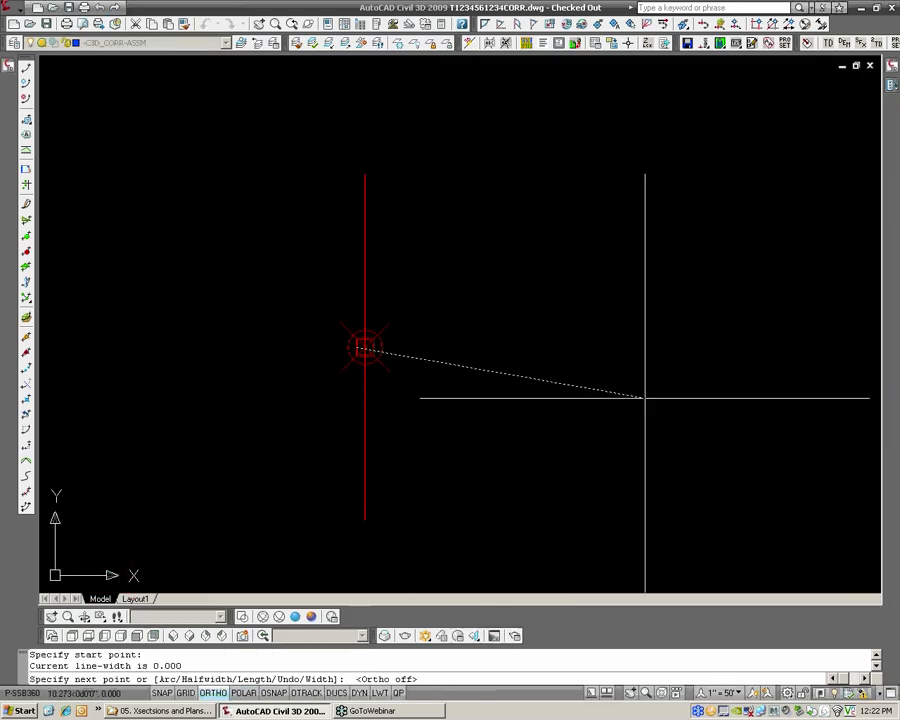
click(470, 352)
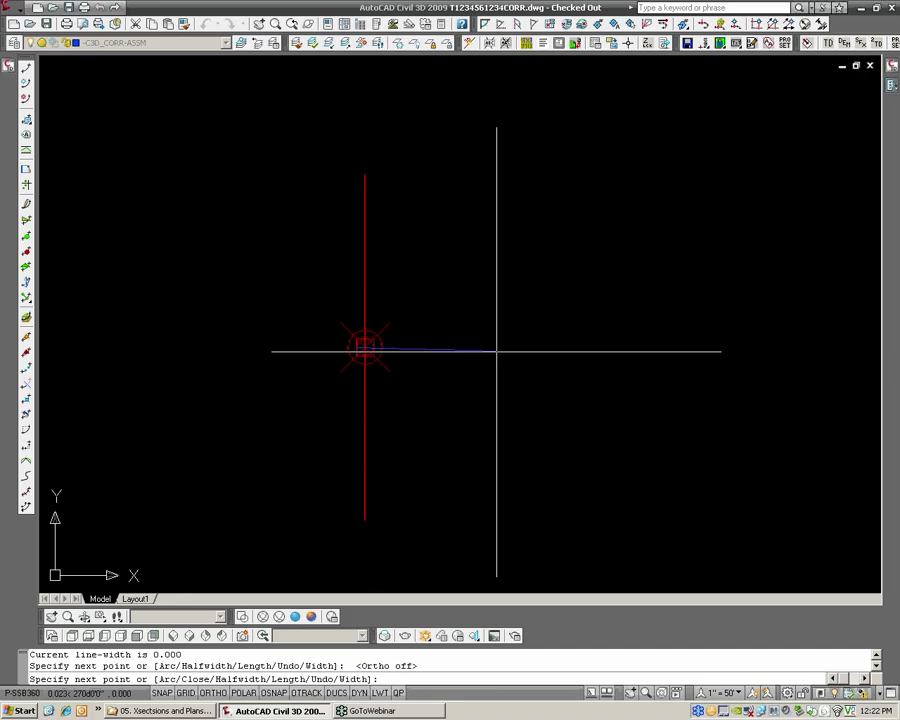
click(780, 357)
key(Return)
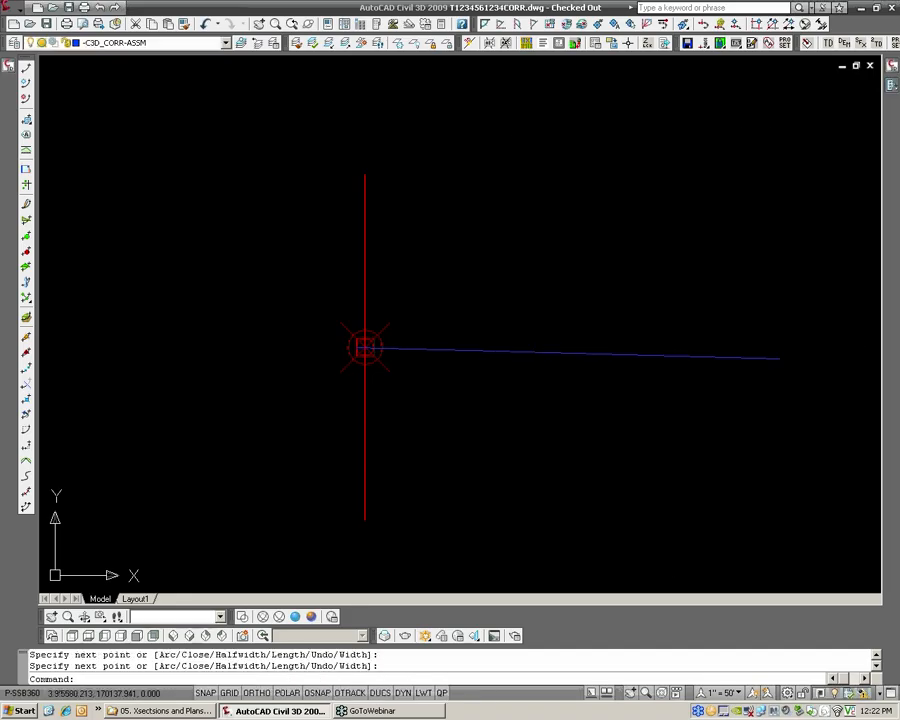
Stretch the polyline's middle and end vertices across to the left side of the Xsec Dims assembly
click(494, 351)
click(494, 350)
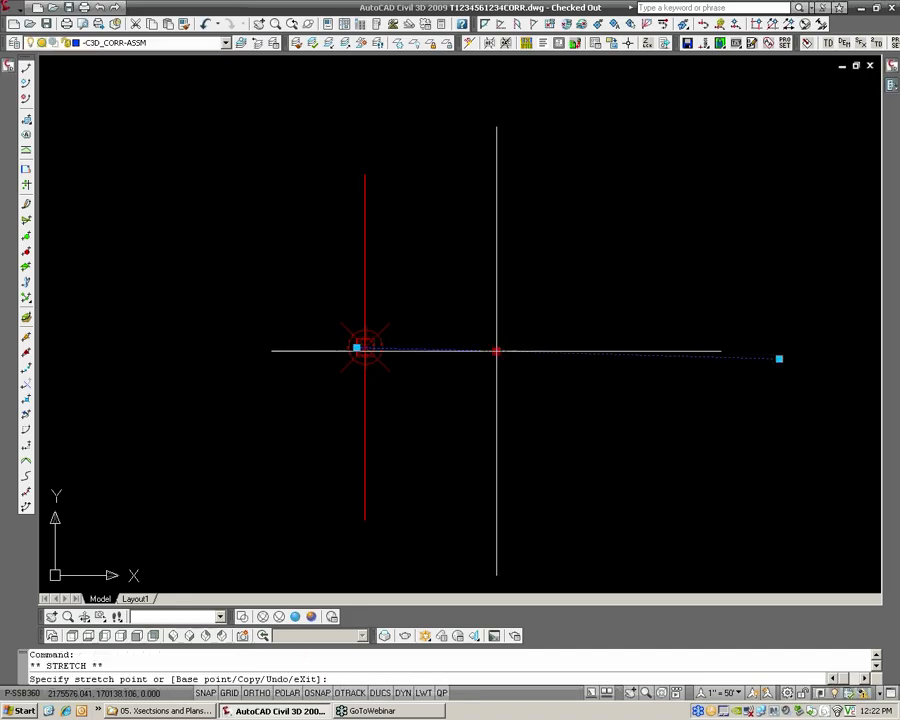
click(578, 338)
click(118, 364)
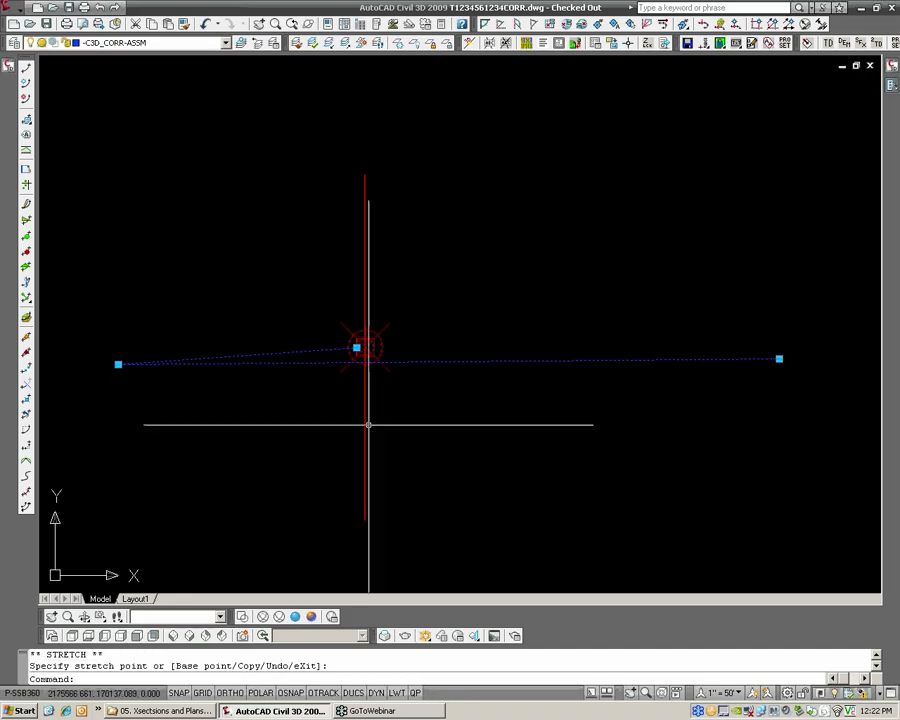
click(779, 358)
middle_drag(252, 424, 640, 391)
click(375, 343)
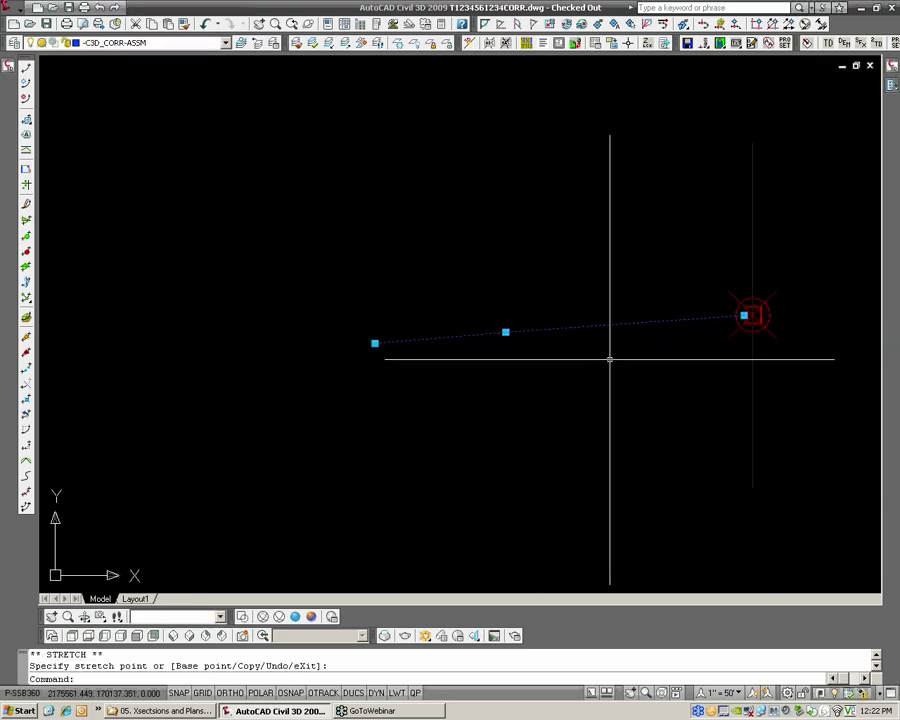
key(Escape)
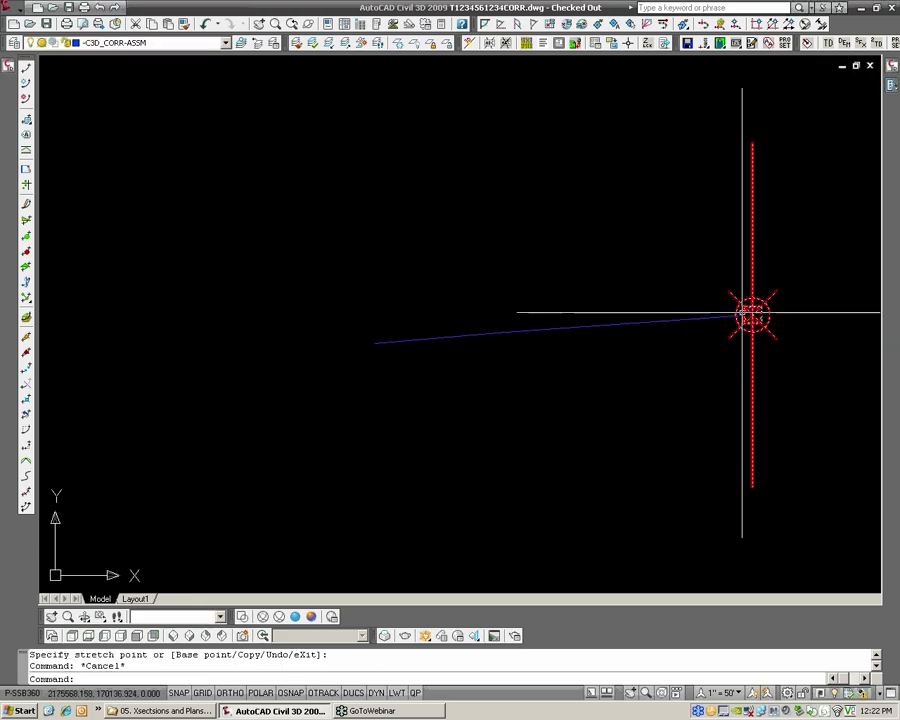
Erase the sample polyline beside the Xsec Dims assembly
click(661, 346)
click(591, 323)
text(e)
key(Return)
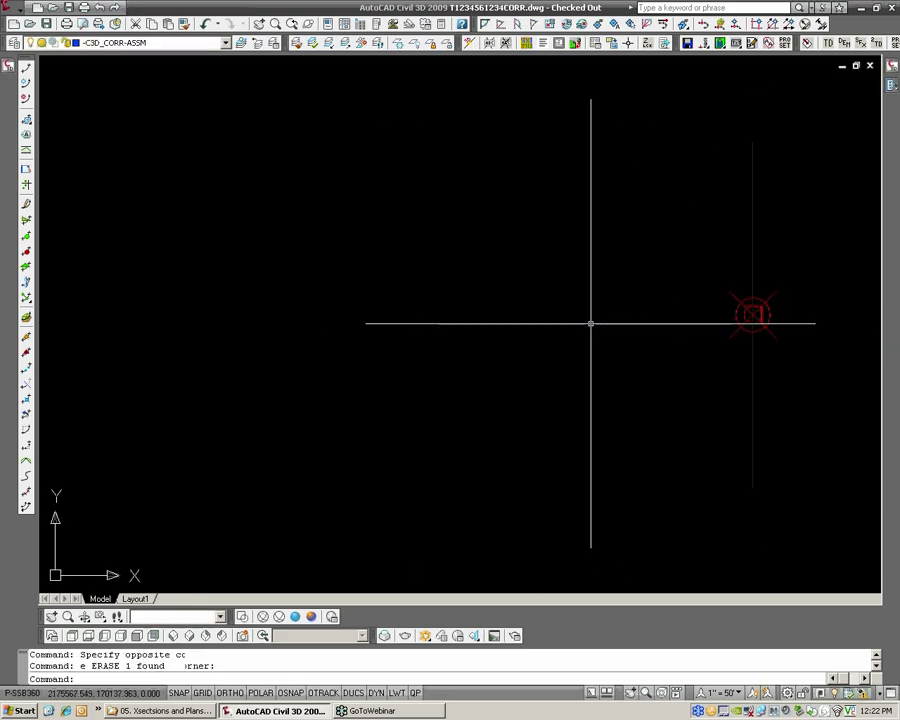
Switch the tool palettes to the Civil 3D - Imperial group and show its Generic subassemblies
scroll(591, 323, down, 3)
middle_drag(643, 322, 446, 346)
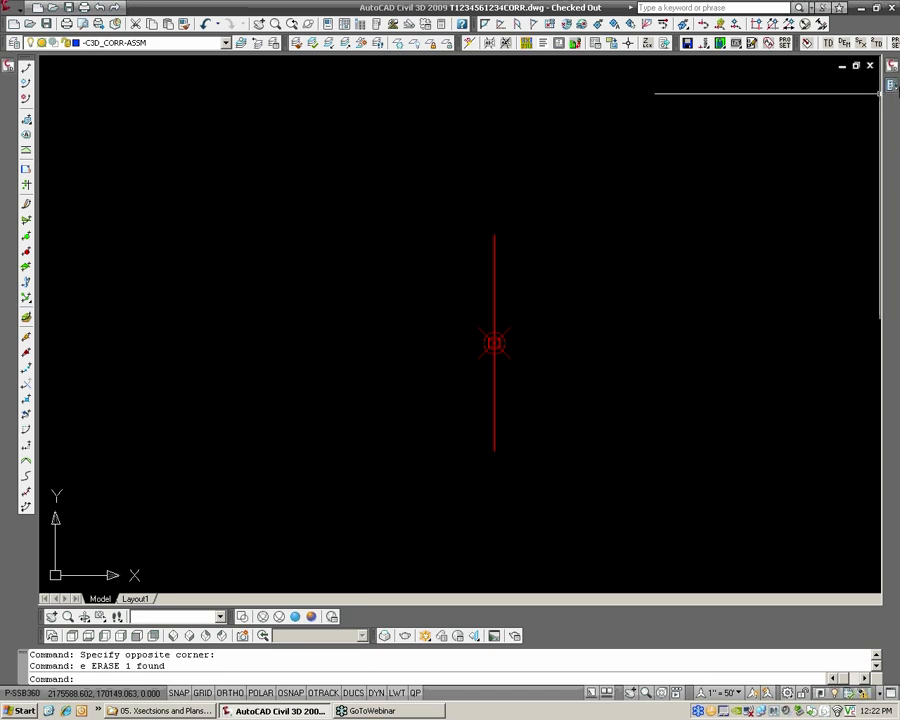
mouse_move(888, 95)
right_click(876, 123)
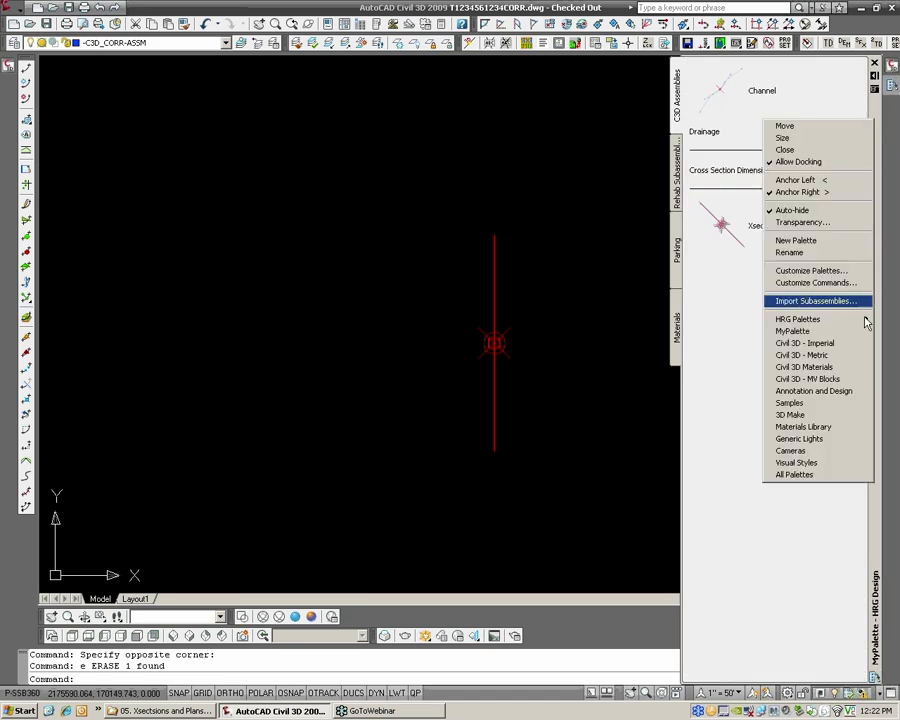
mouse_move(855, 321)
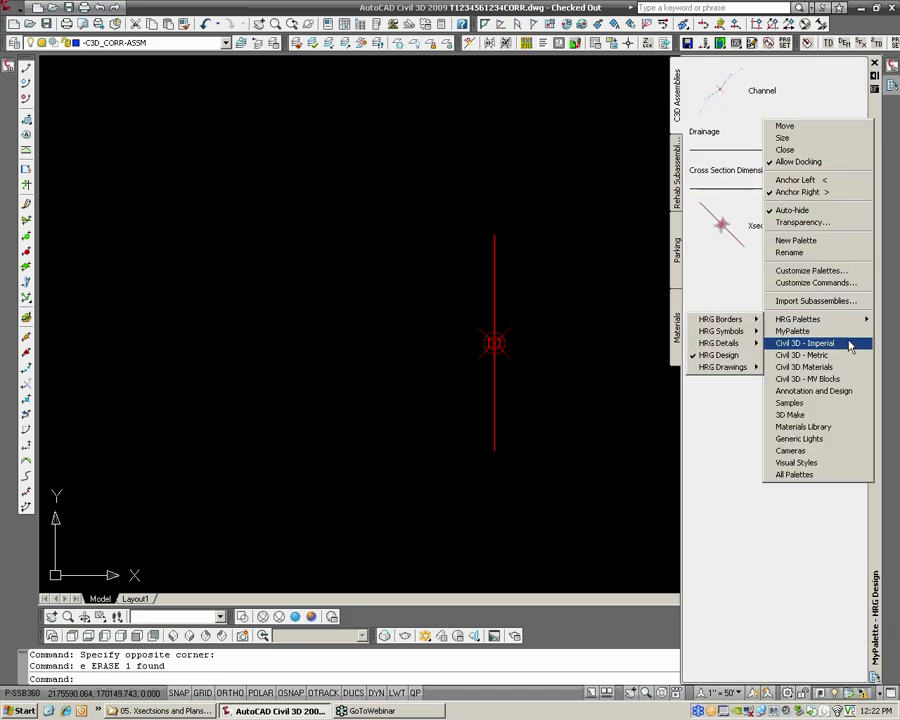
click(805, 343)
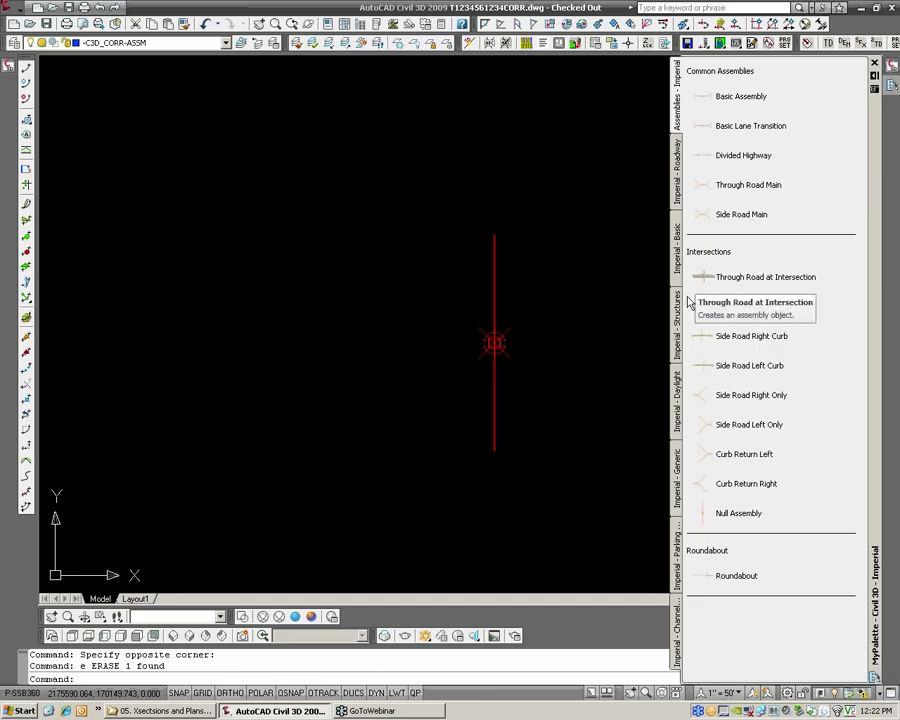
click(677, 470)
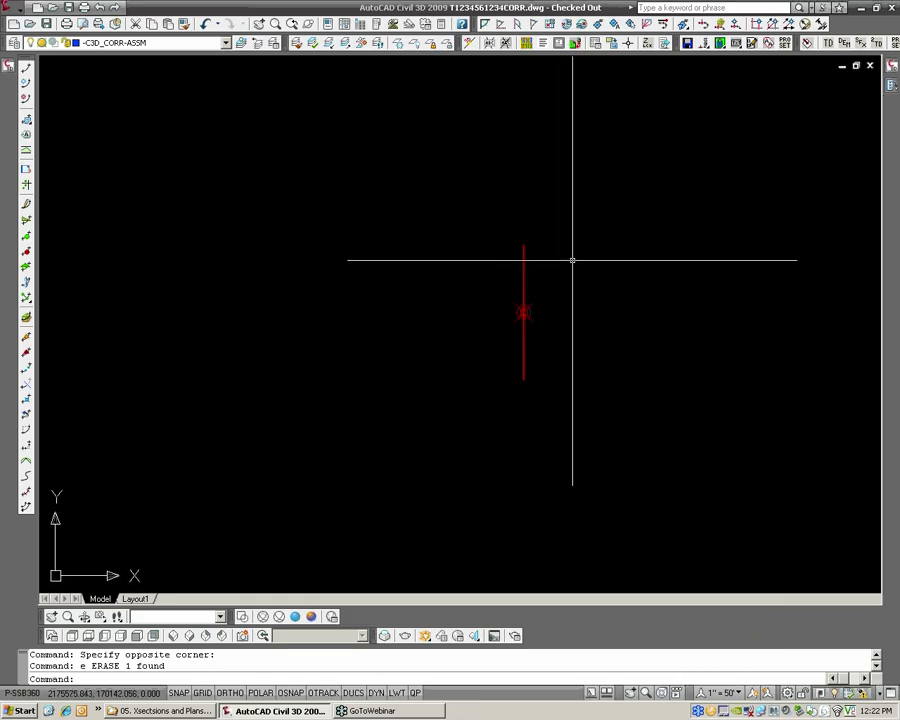
Start a simple corridor named Striping with the HRG_Corridor style for the road in plan view
scroll(572, 260, up, 5)
scroll(574, 298, down, 4)
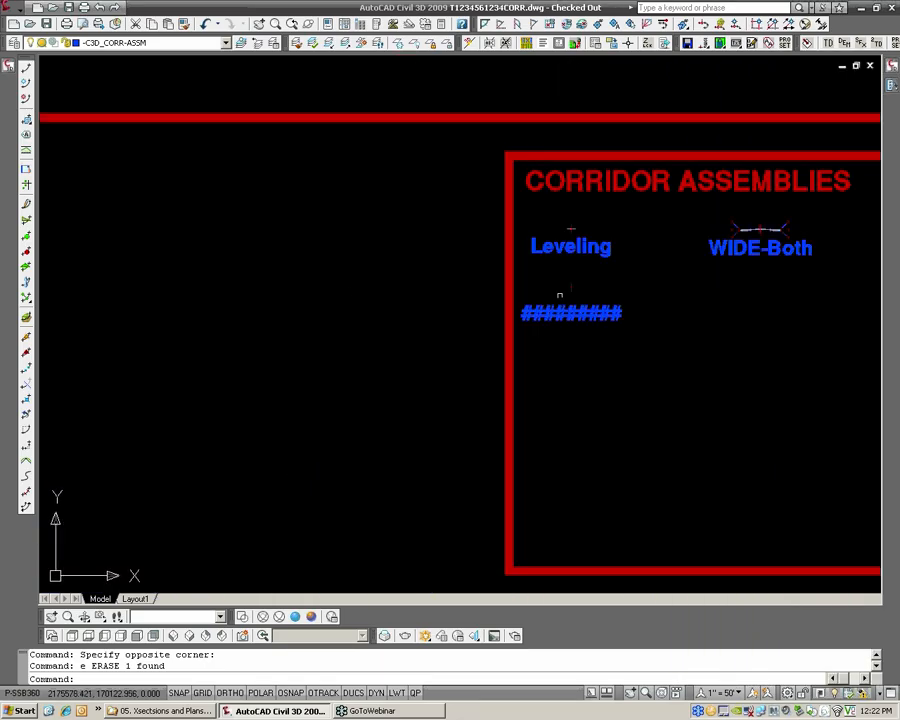
middle_drag(90, 322, 556, 284)
scroll(555, 284, down, 2)
middle_drag(395, 281, 585, 281)
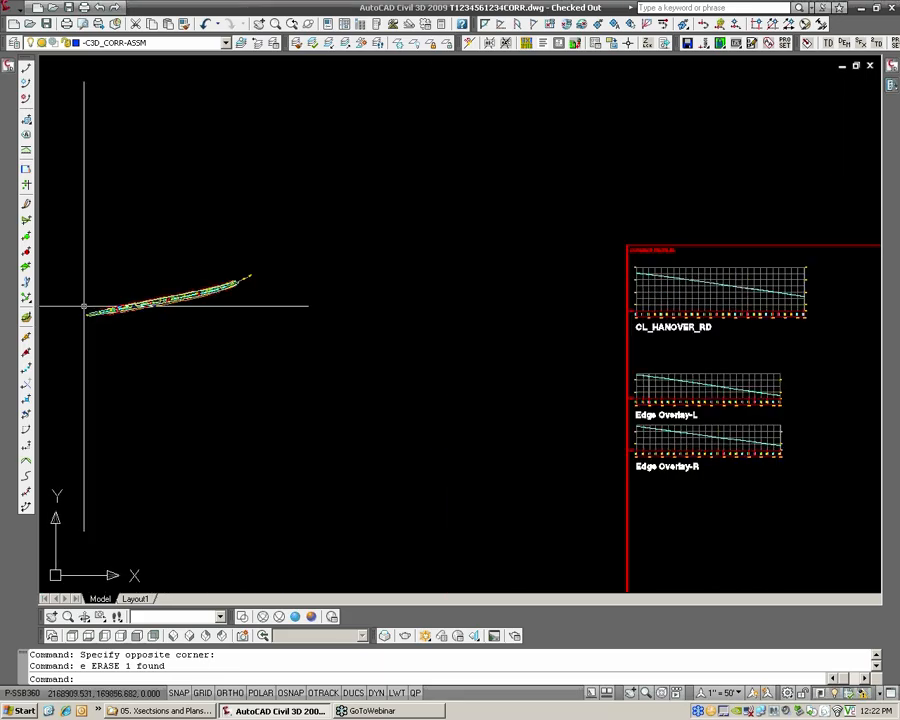
scroll(66, 301, up, 4)
scroll(203, 291, up, 3)
scroll(393, 277, up, 2)
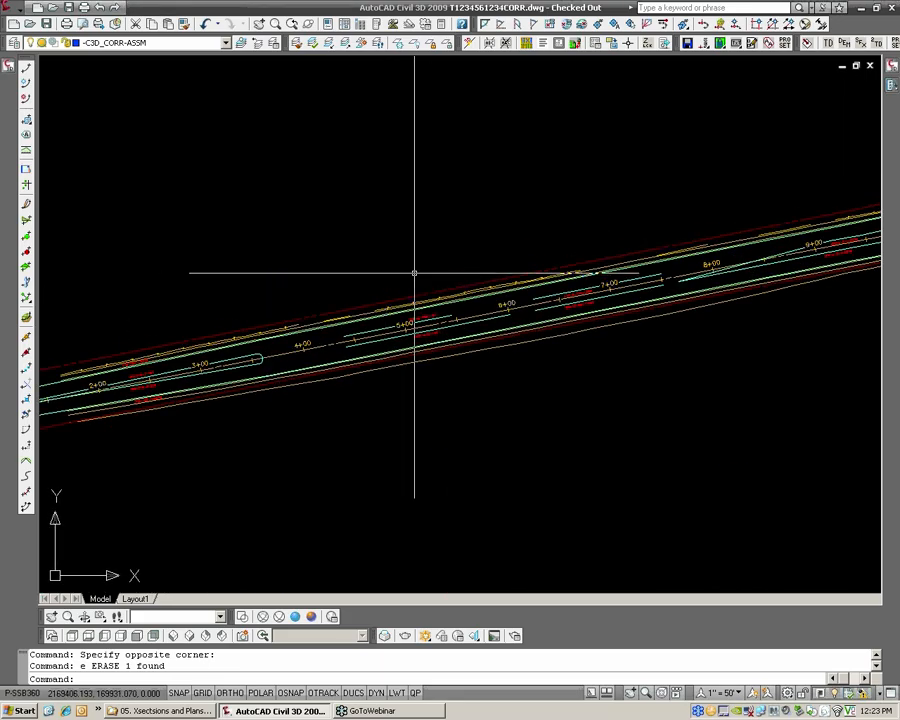
click(8, 8)
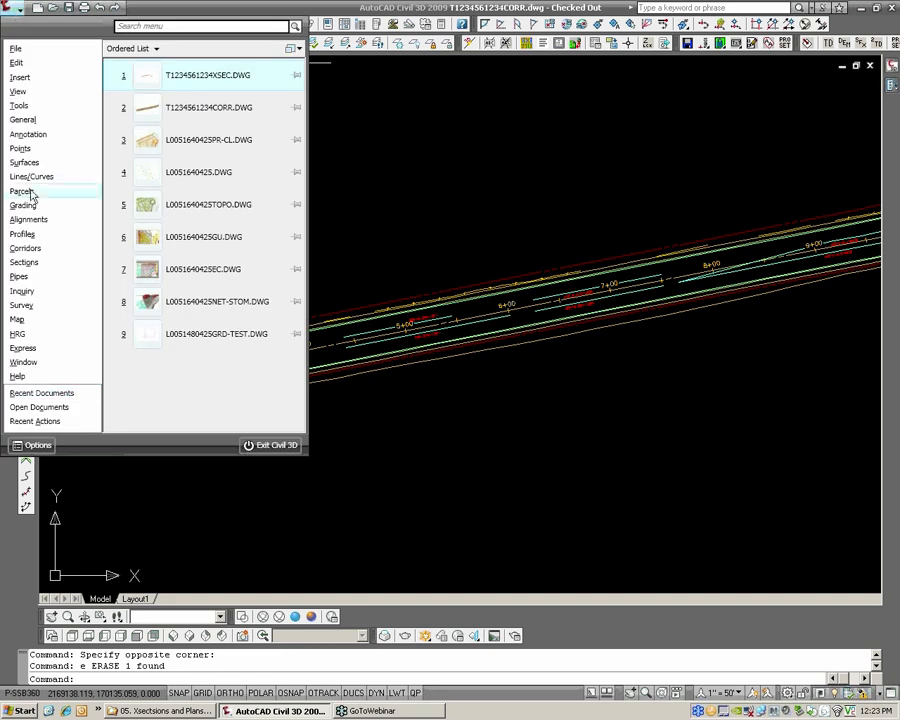
mouse_move(70, 254)
click(170, 127)
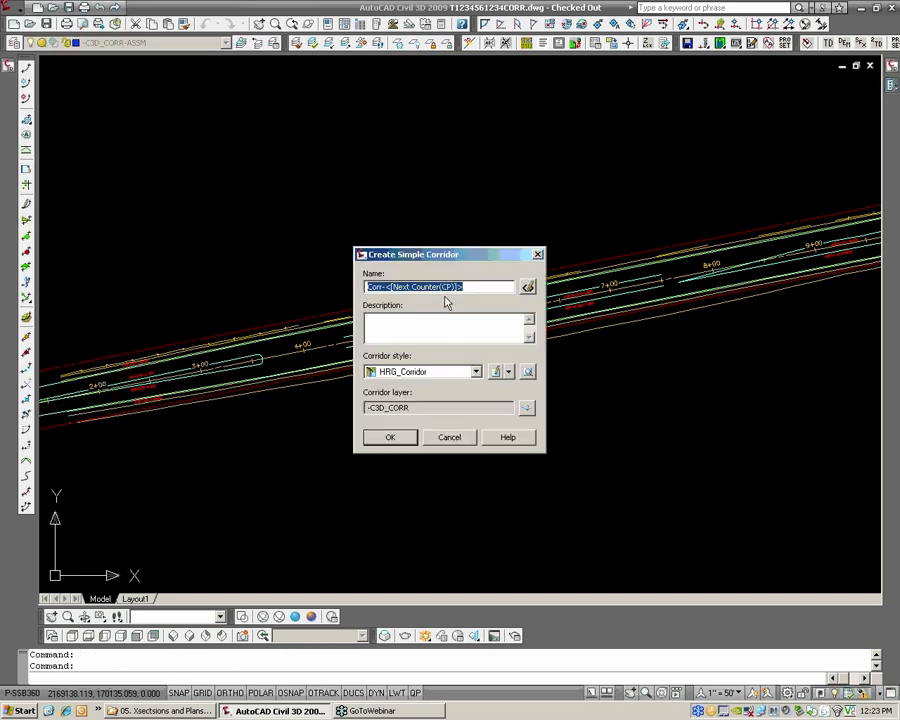
text(Striping)
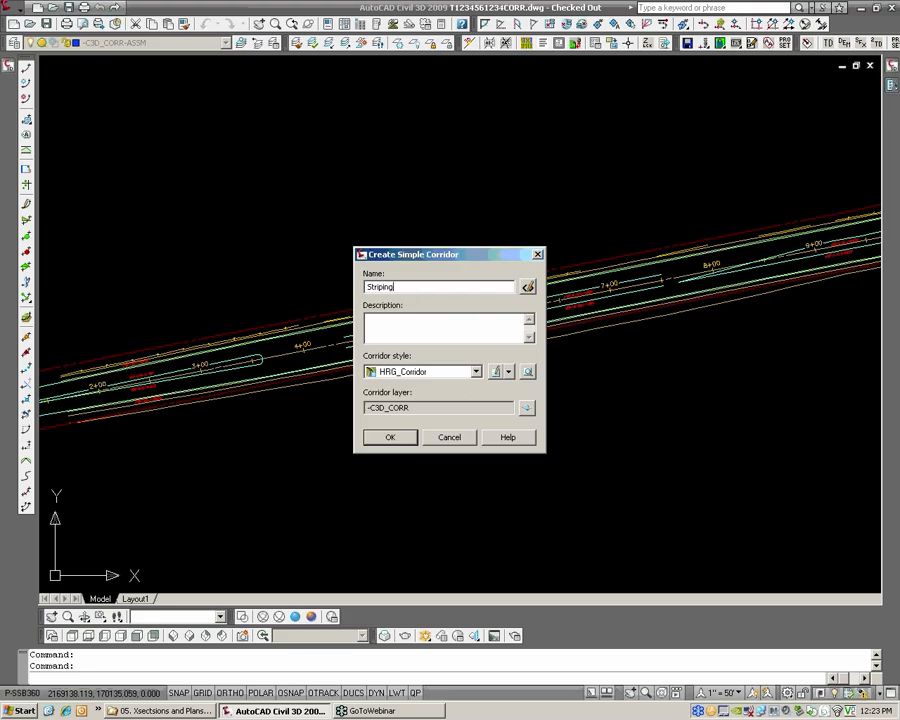
click(394, 437)
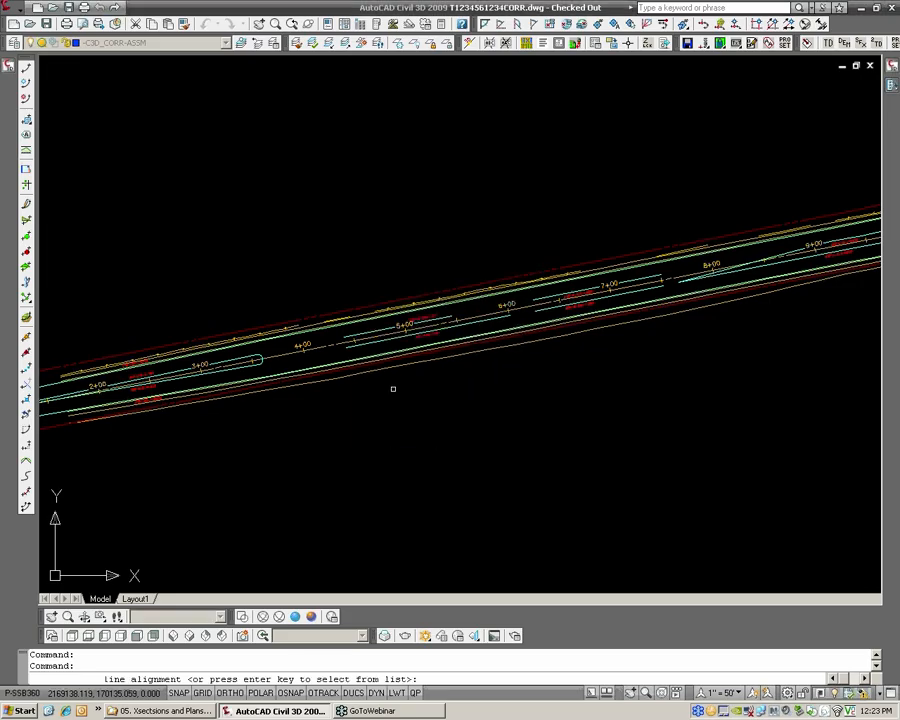
Define the Striping corridor with baseline CL_HANOVER_RD, profile Design-TopOfOverlay and assembly Xsec Dims
click(339, 344)
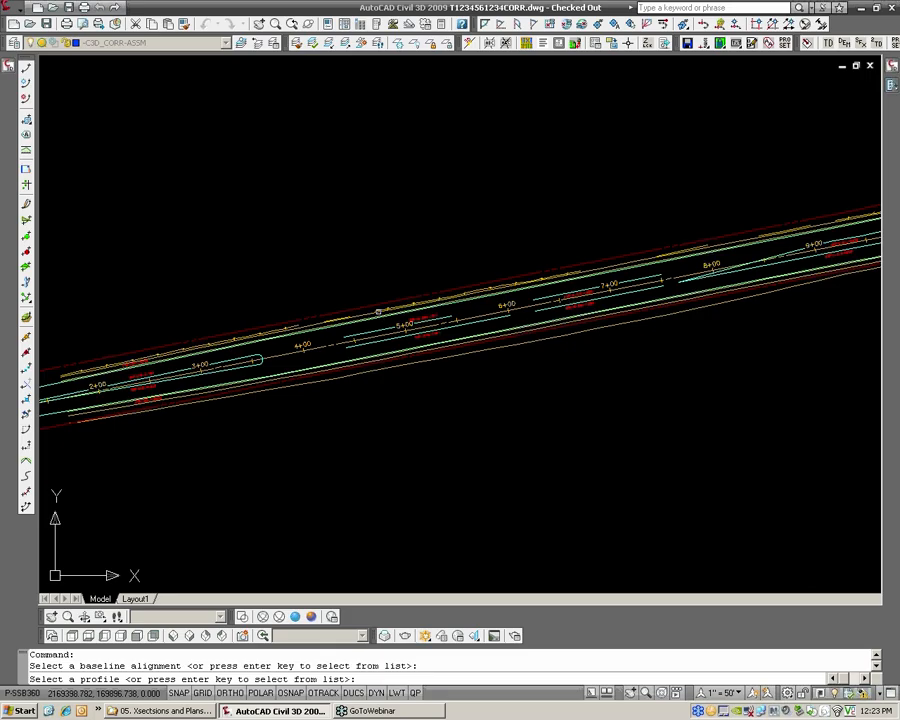
key(Return)
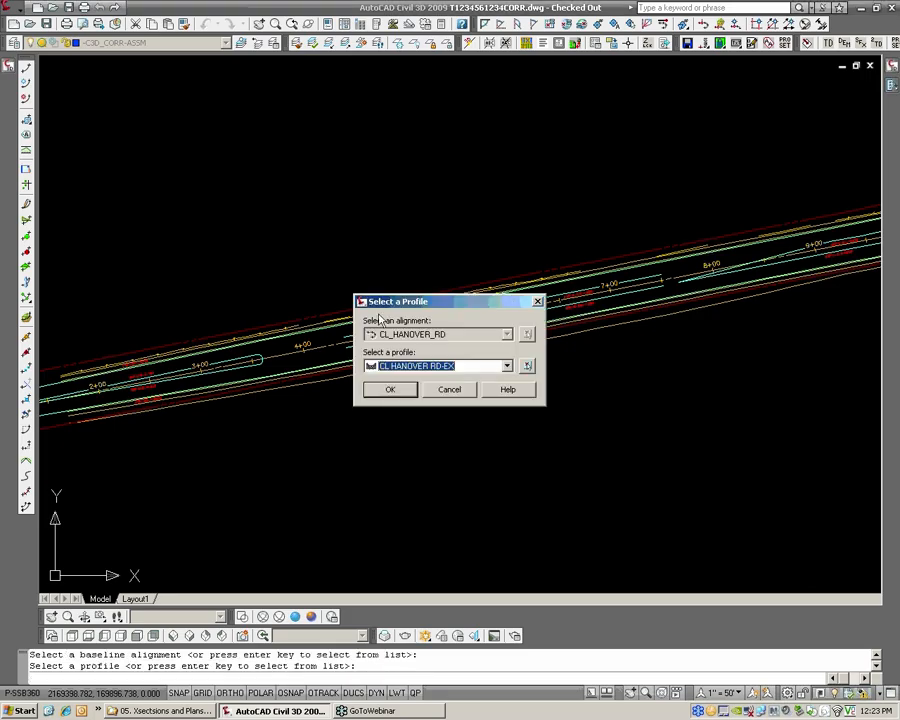
click(440, 366)
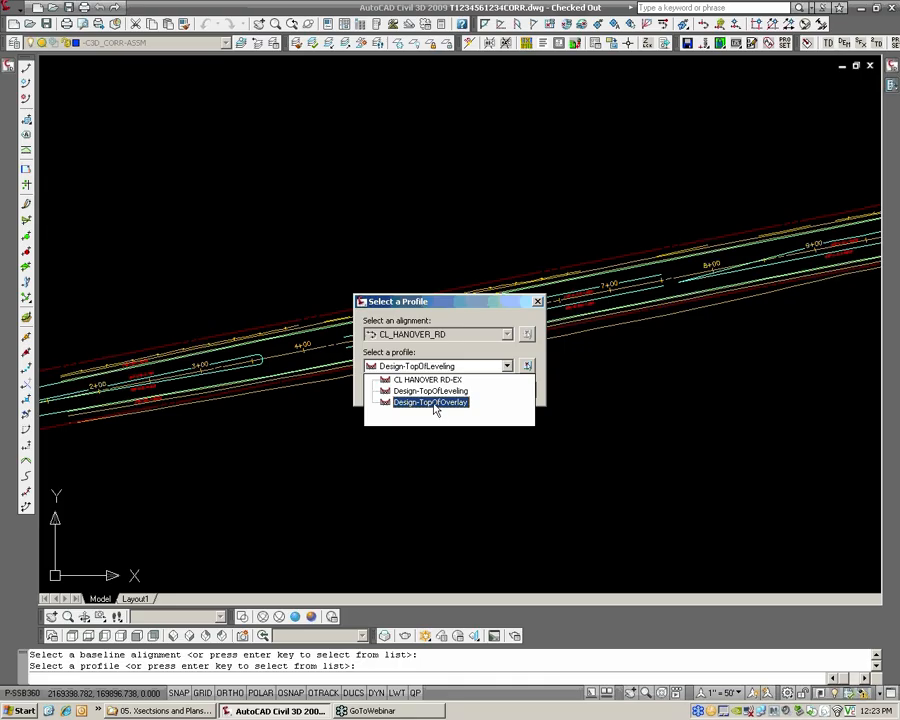
click(436, 402)
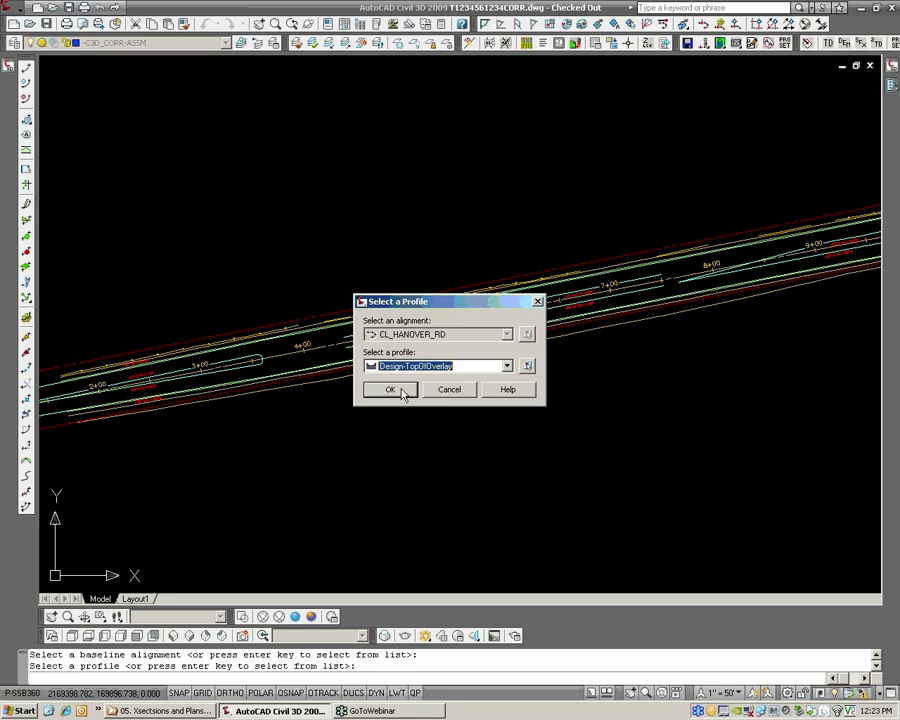
click(390, 390)
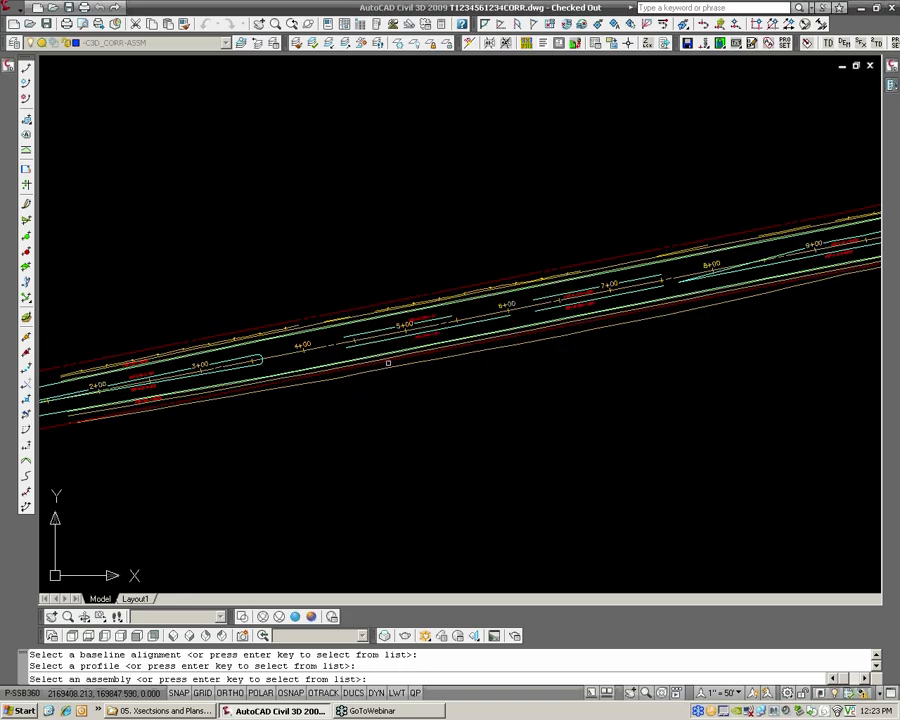
click(434, 349)
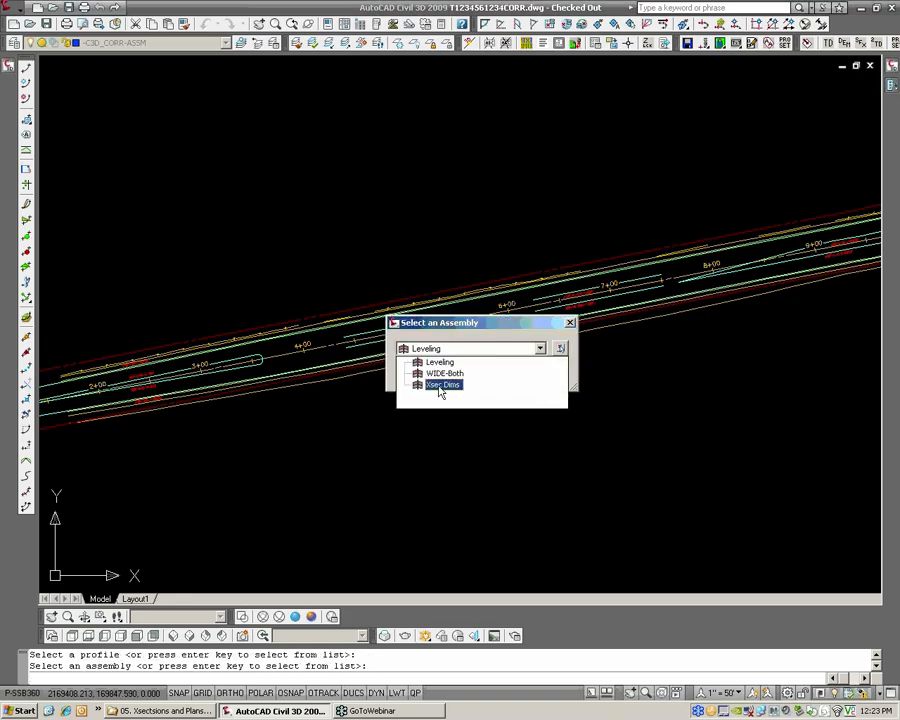
click(440, 386)
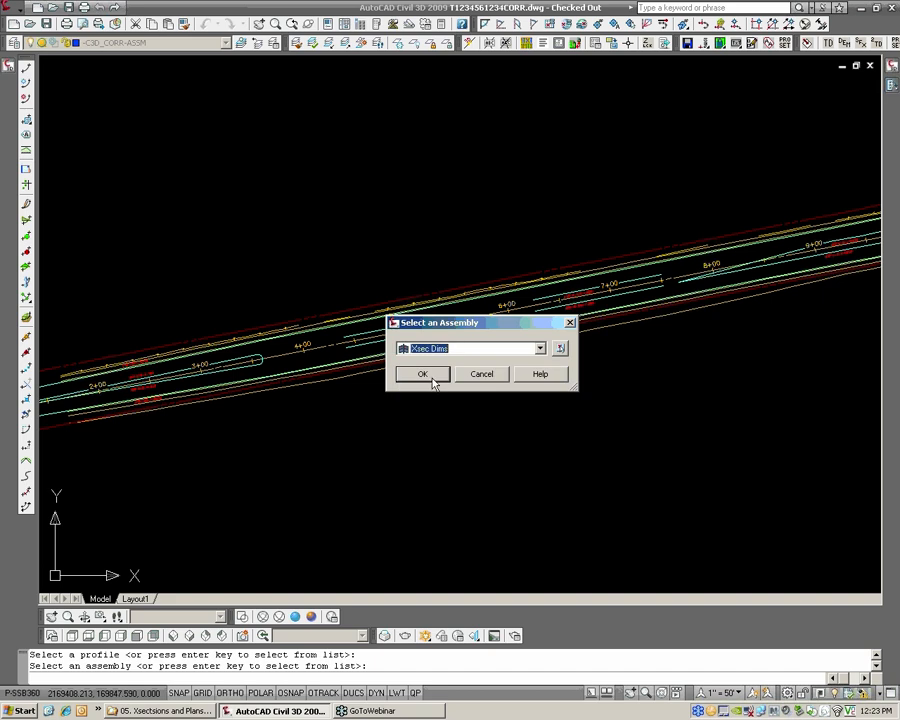
click(432, 378)
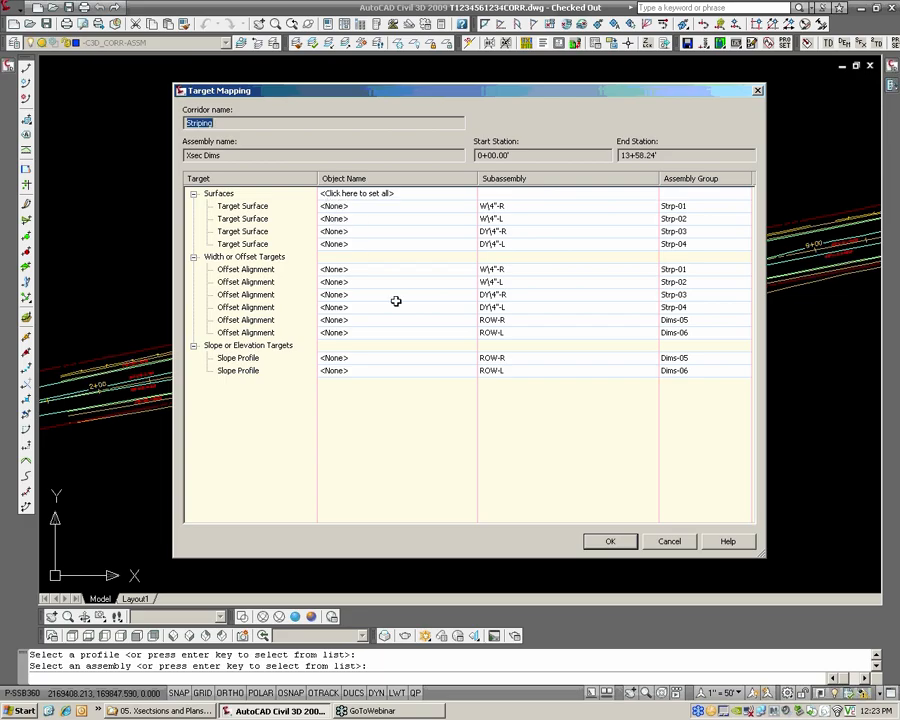
Map all target surfaces of the Striping corridor to the FG surface
click(342, 194)
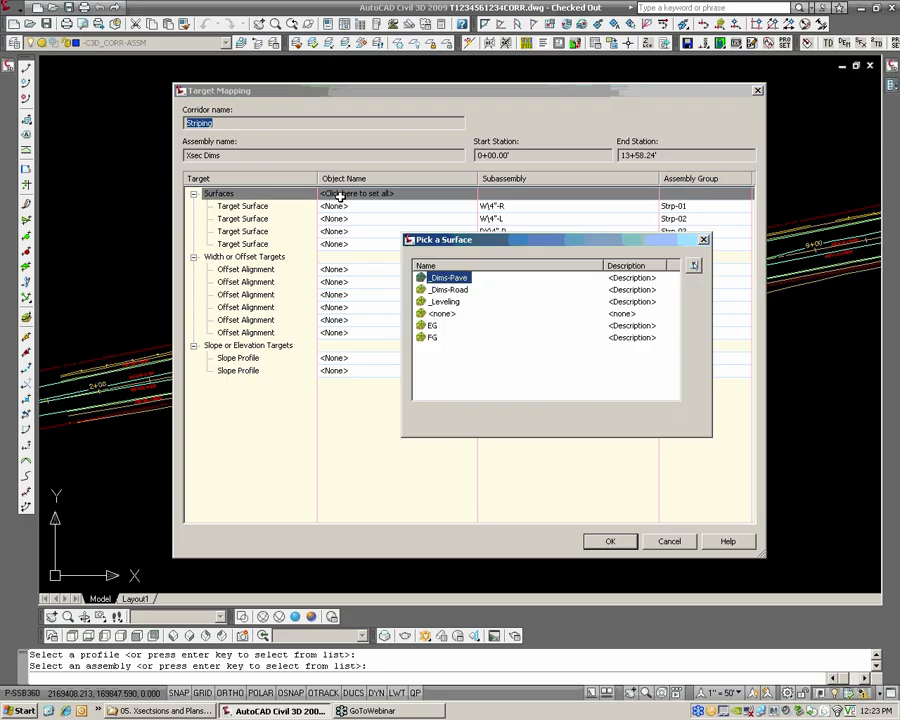
click(432, 338)
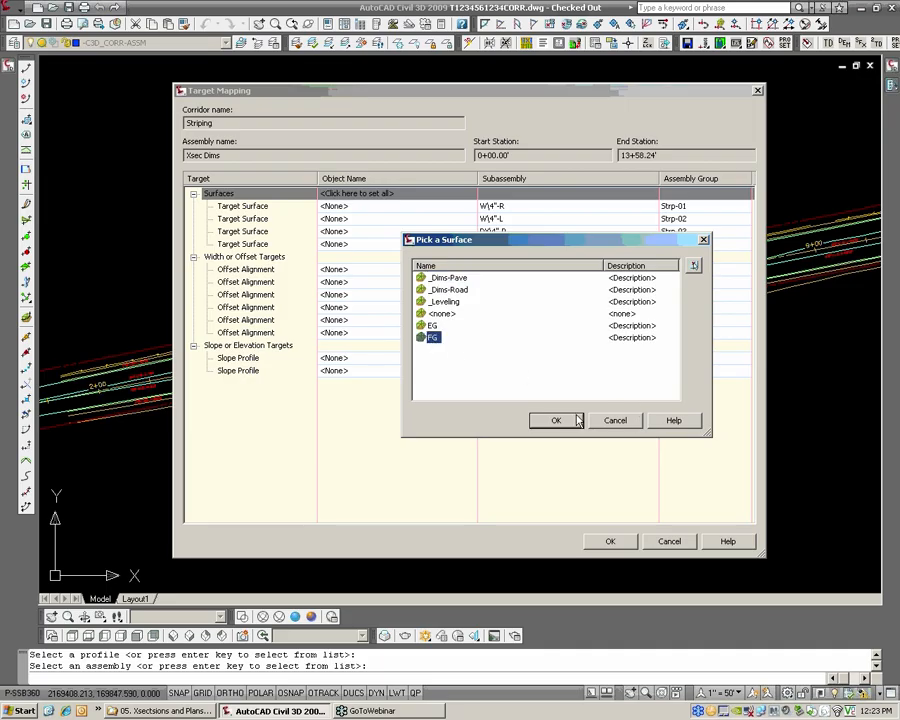
click(552, 418)
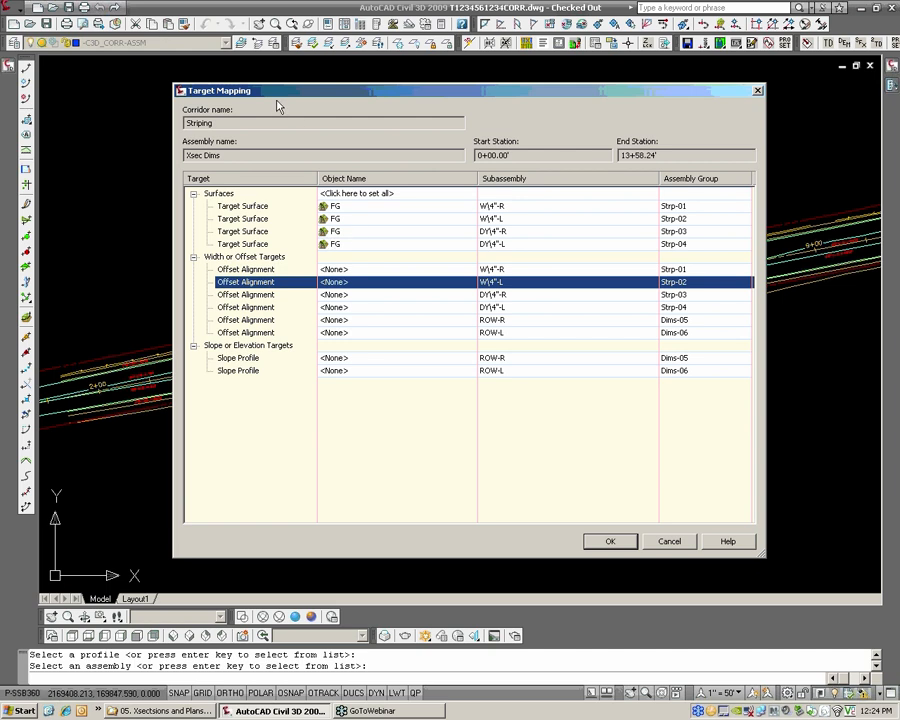
double_click(216, 122)
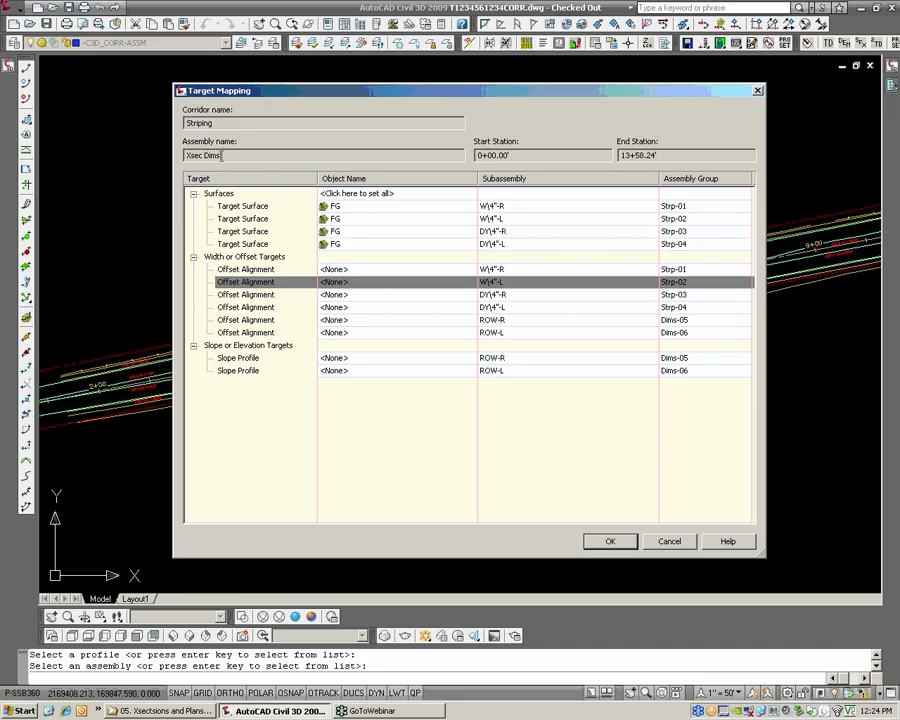
double_click(200, 156)
drag(252, 91, 240, 79)
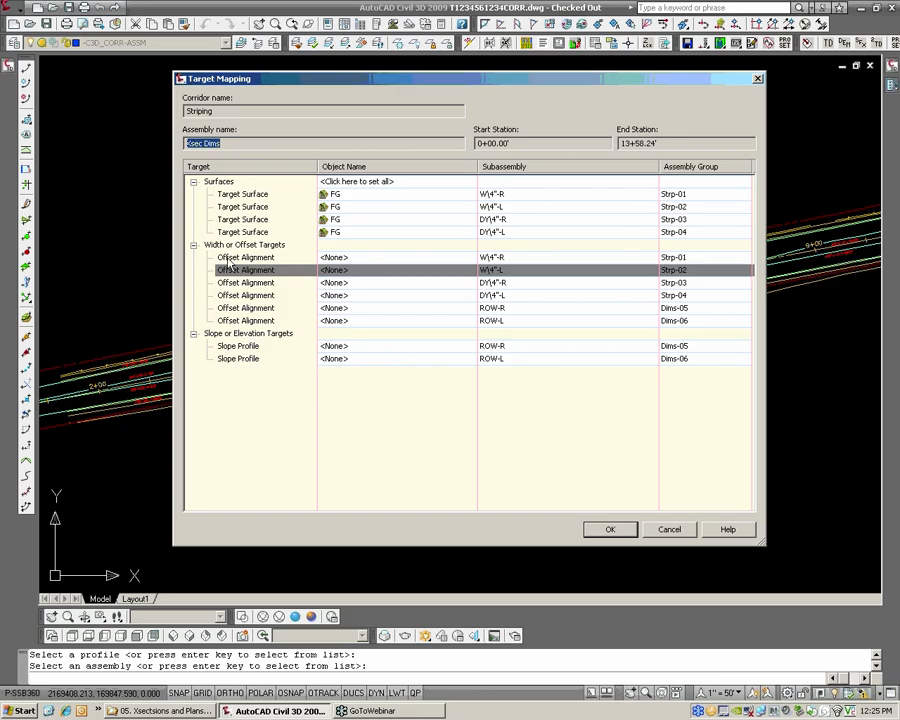
Map the offset alignment target of the W\4"-R subassembly to the STRP-W4in-R-OUTER alignment
click(461, 258)
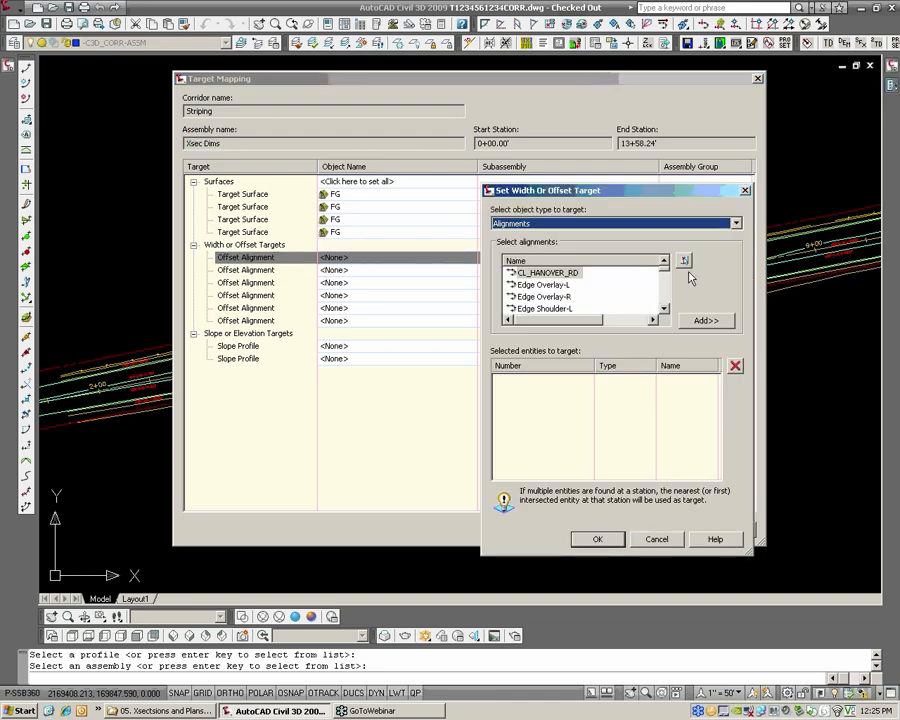
drag(666, 270, 666, 302)
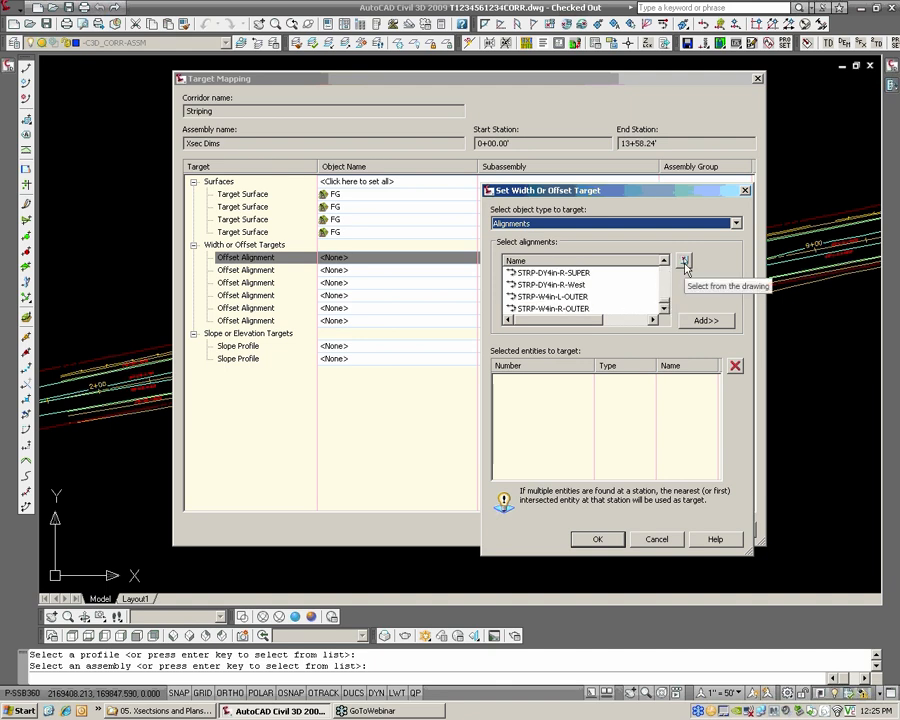
click(685, 262)
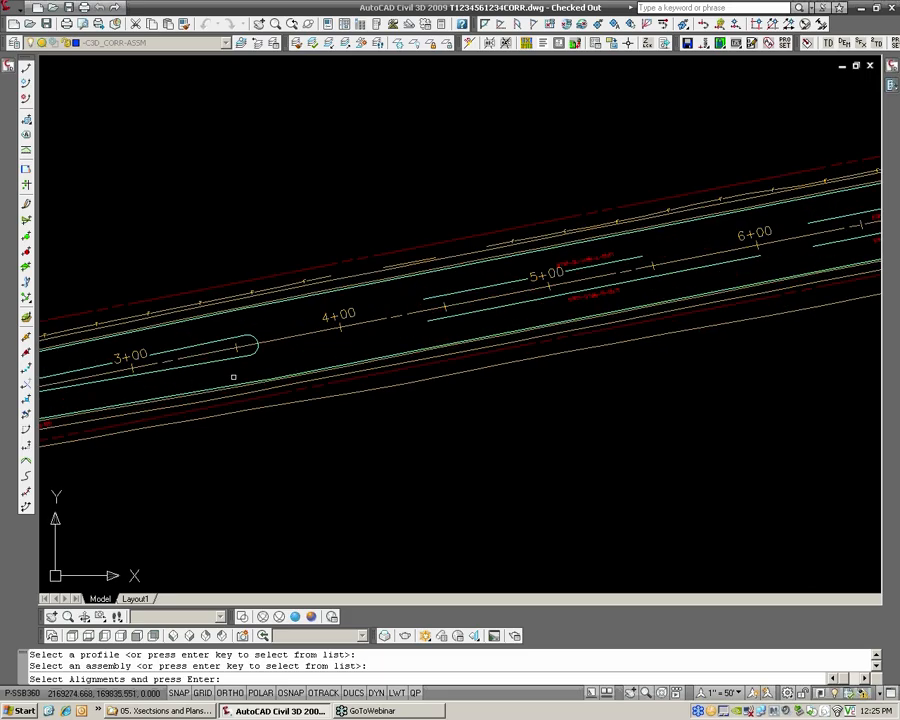
click(190, 393)
scroll(301, 349, down, 1)
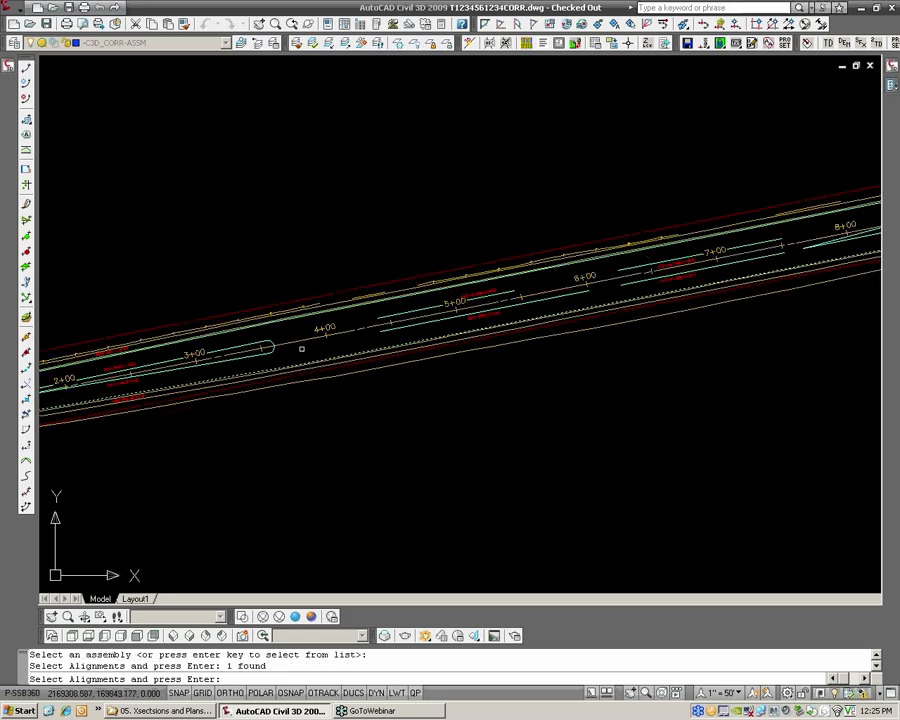
key(Return)
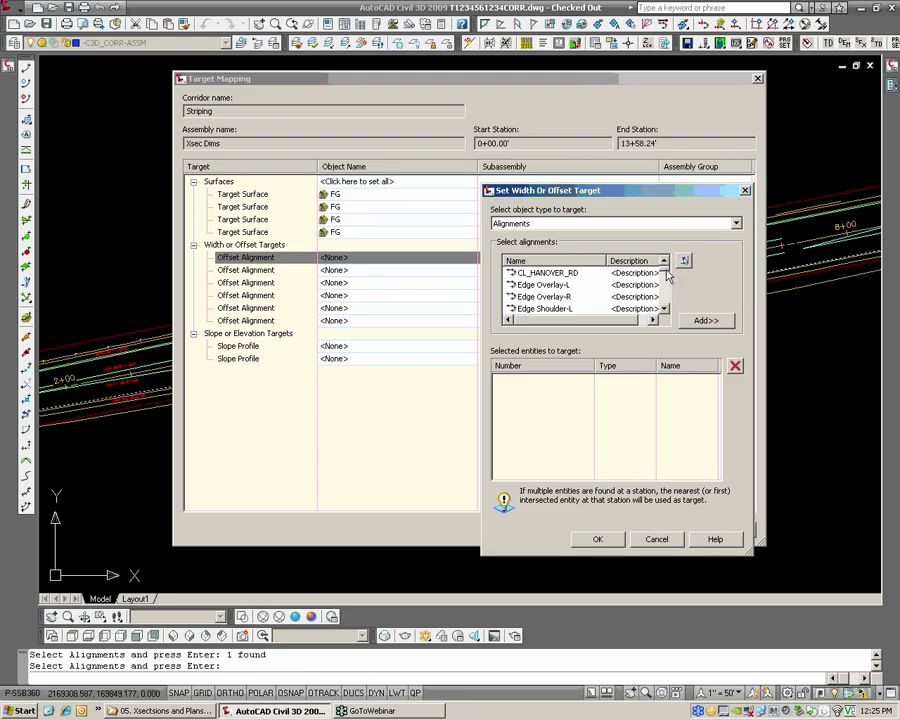
scroll(665, 290, down, 8)
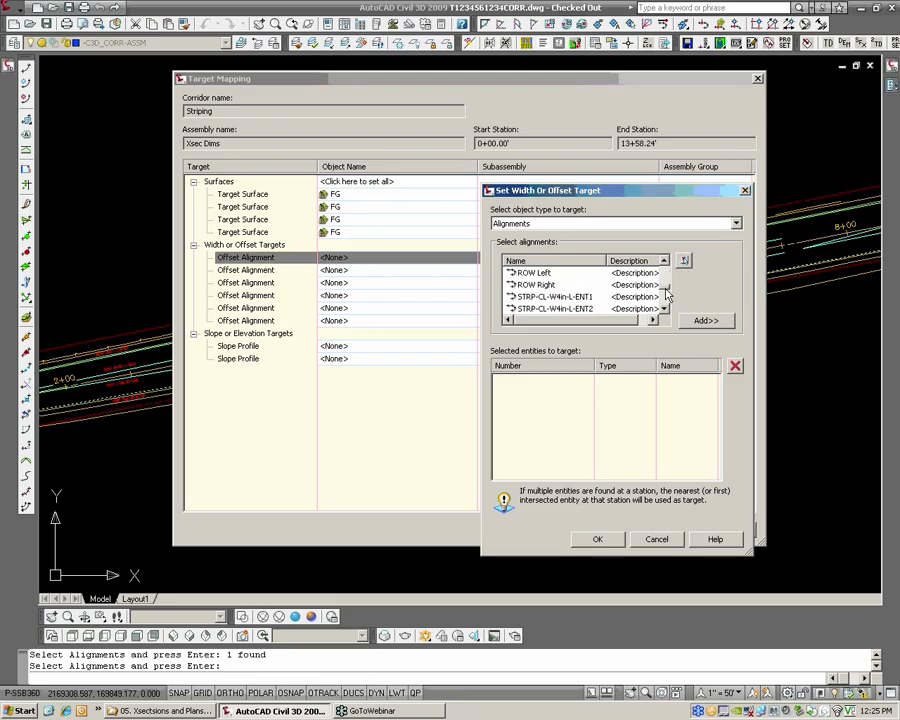
scroll(664, 303, down, 1)
click(586, 311)
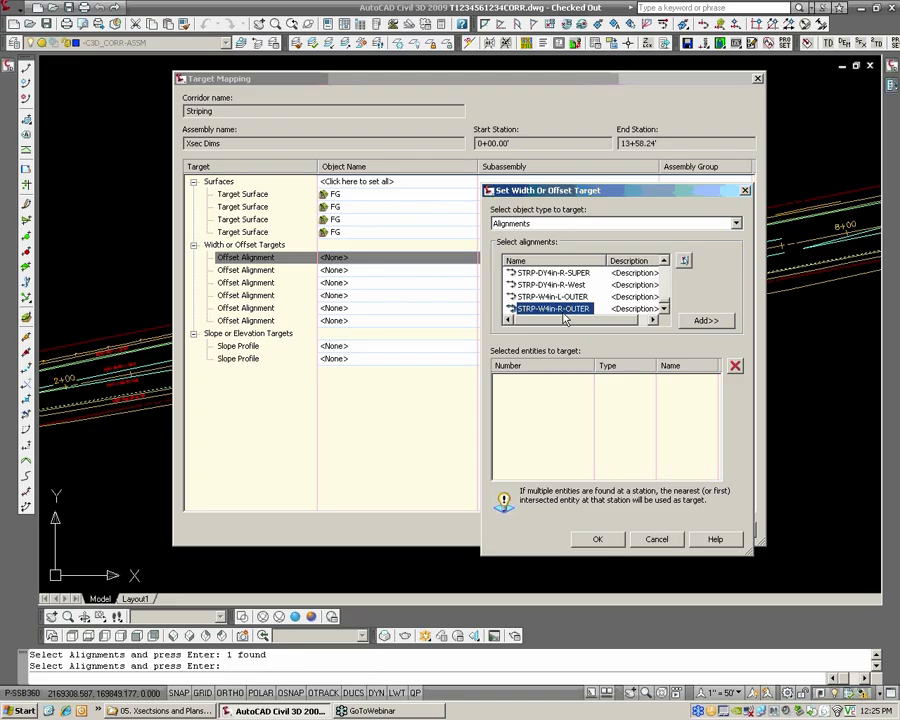
click(706, 320)
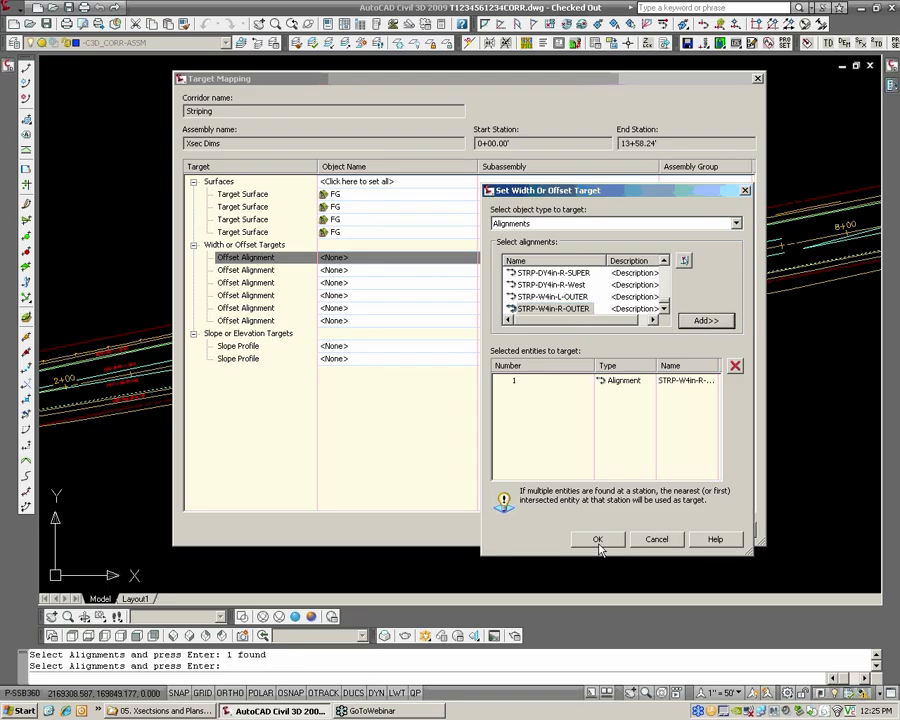
click(597, 539)
Map the offset alignment target of the W\4"-L subassembly to STRP-W4in-L-OUTER by picking it in the drawing
click(350, 270)
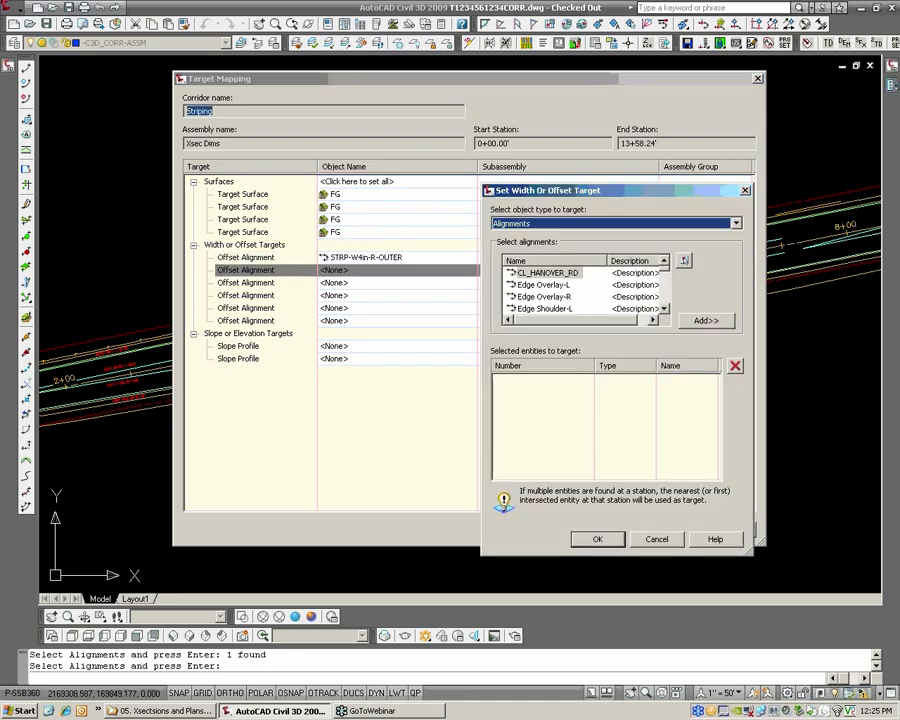
click(684, 260)
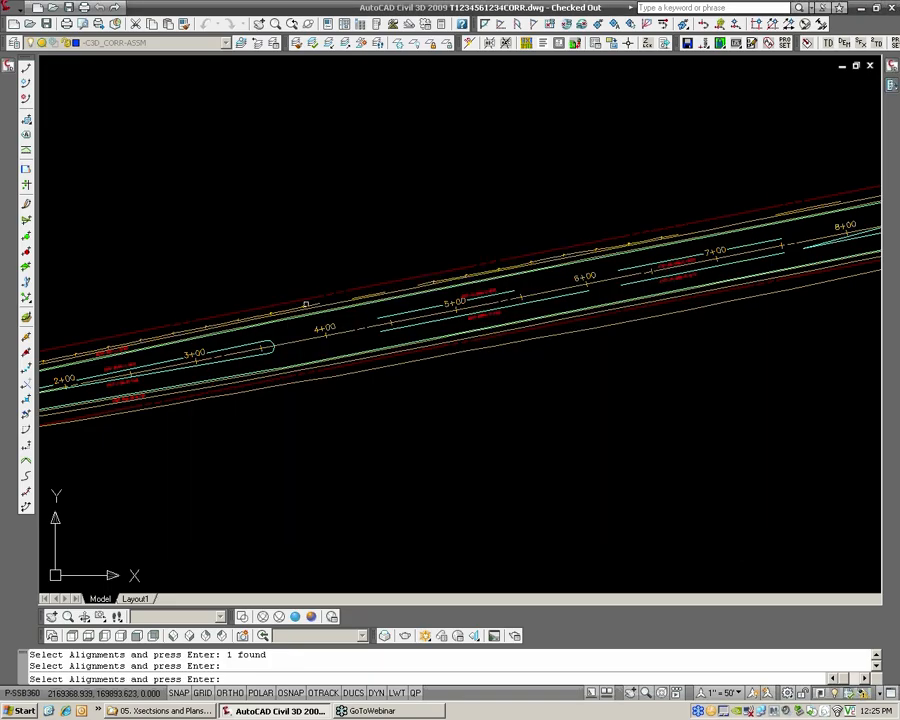
click(275, 331)
key(Return)
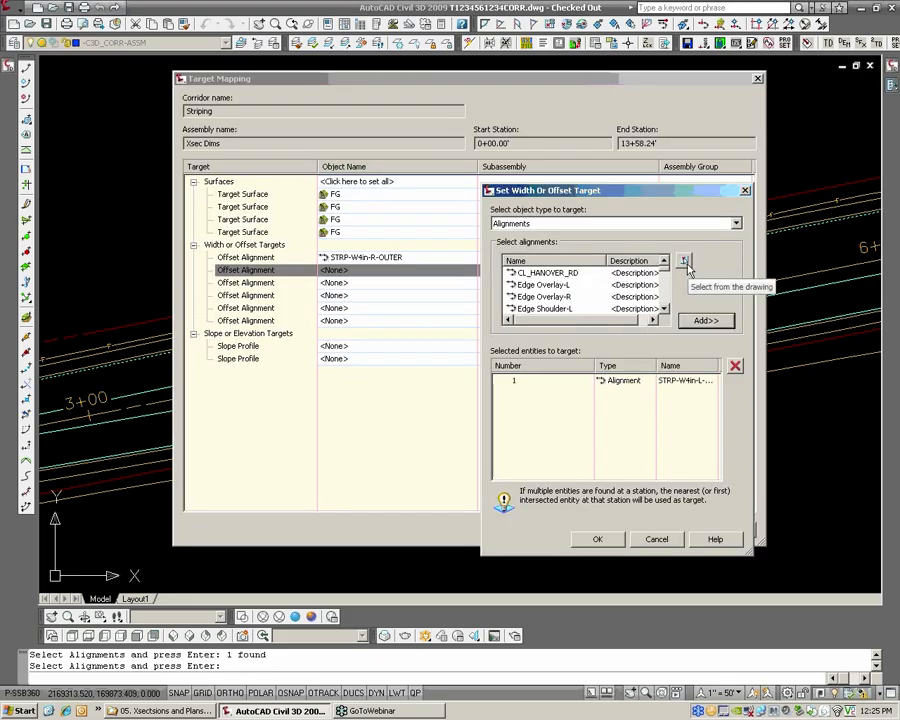
click(685, 262)
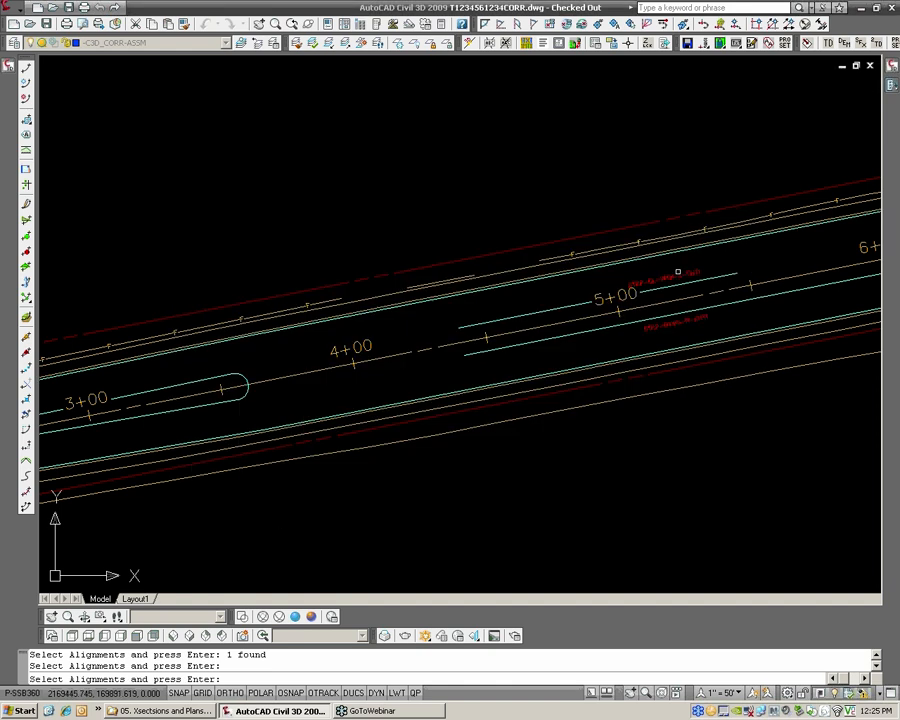
key(Escape)
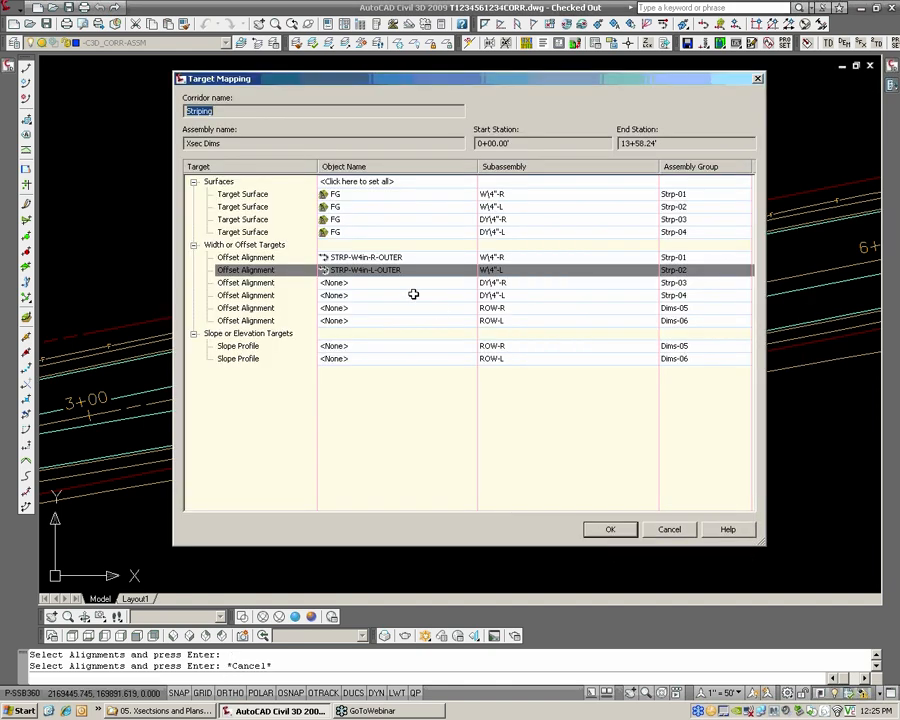
Map the DY\4"-R offset target to the four striping alignments on the right of the centerline, picked in the drawing
click(382, 284)
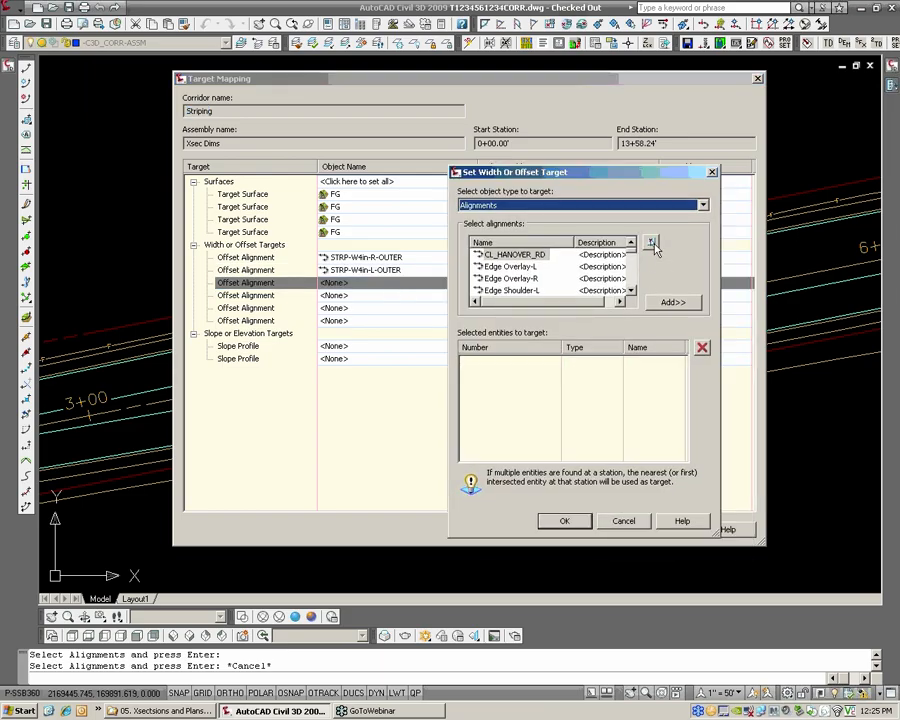
click(651, 244)
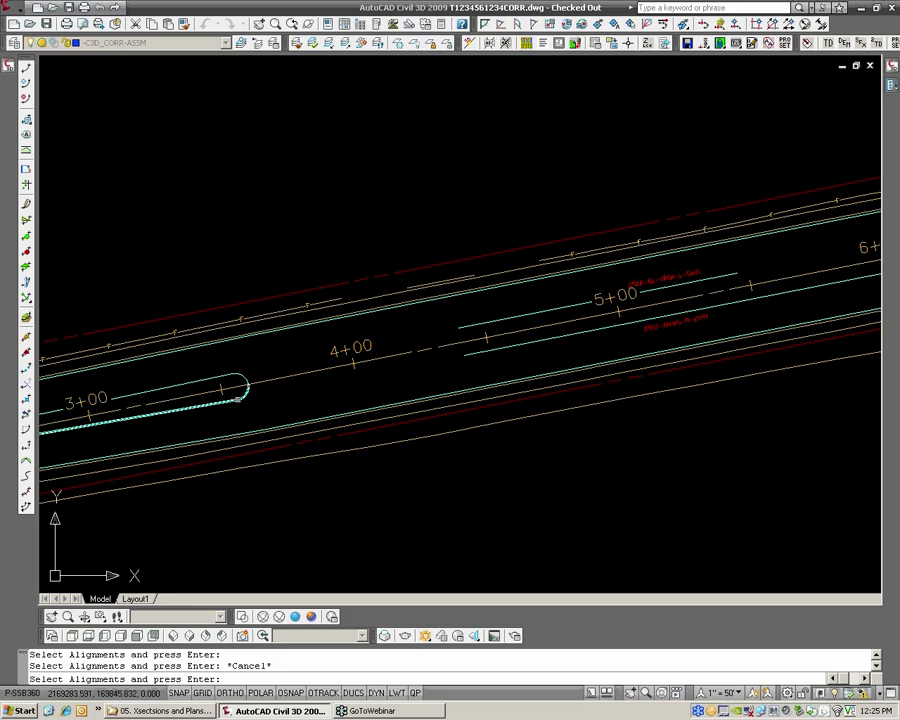
click(238, 398)
click(506, 345)
scroll(686, 303, down, 2)
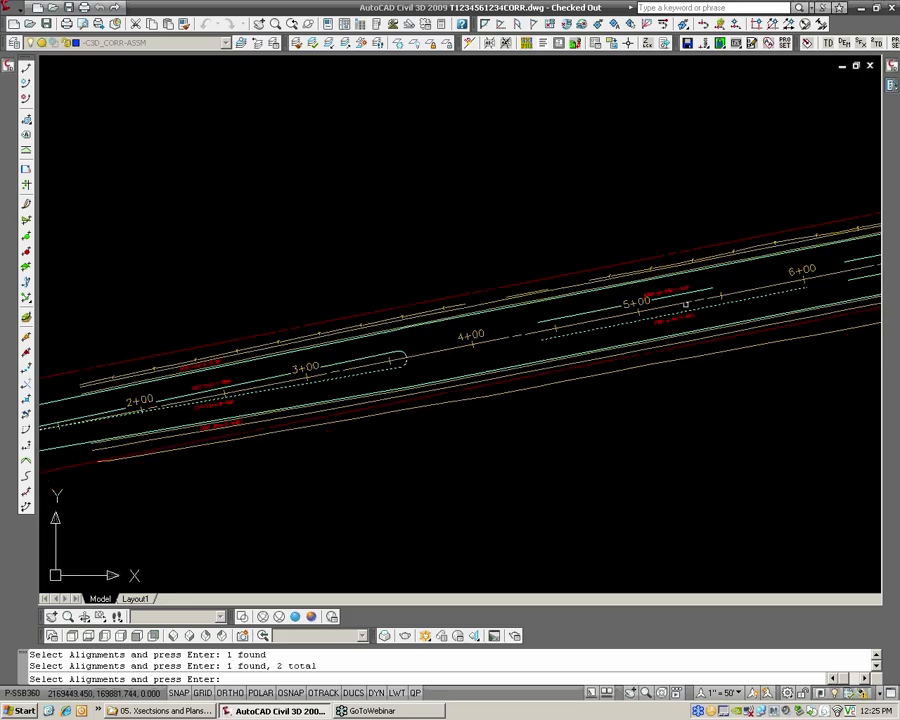
middle_drag(686, 303, 330, 366)
click(809, 288)
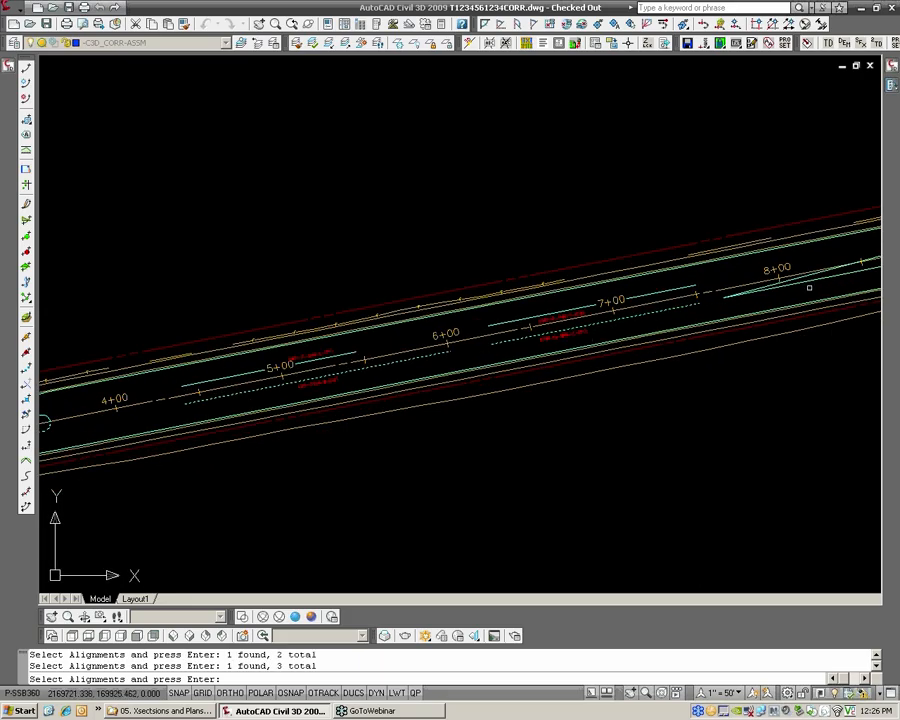
scroll(717, 330, down, 2)
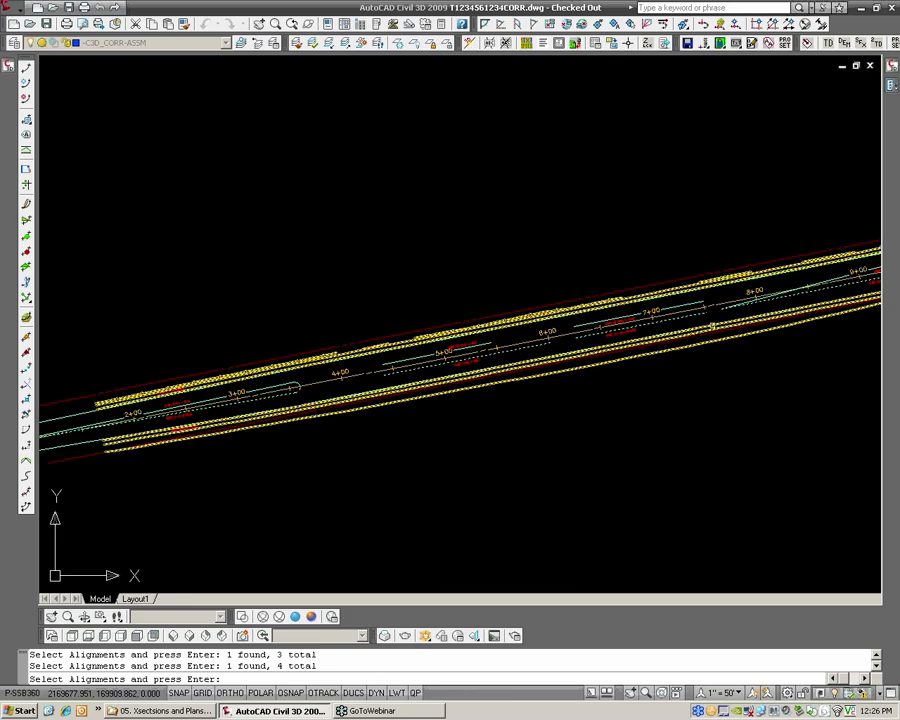
key(Return)
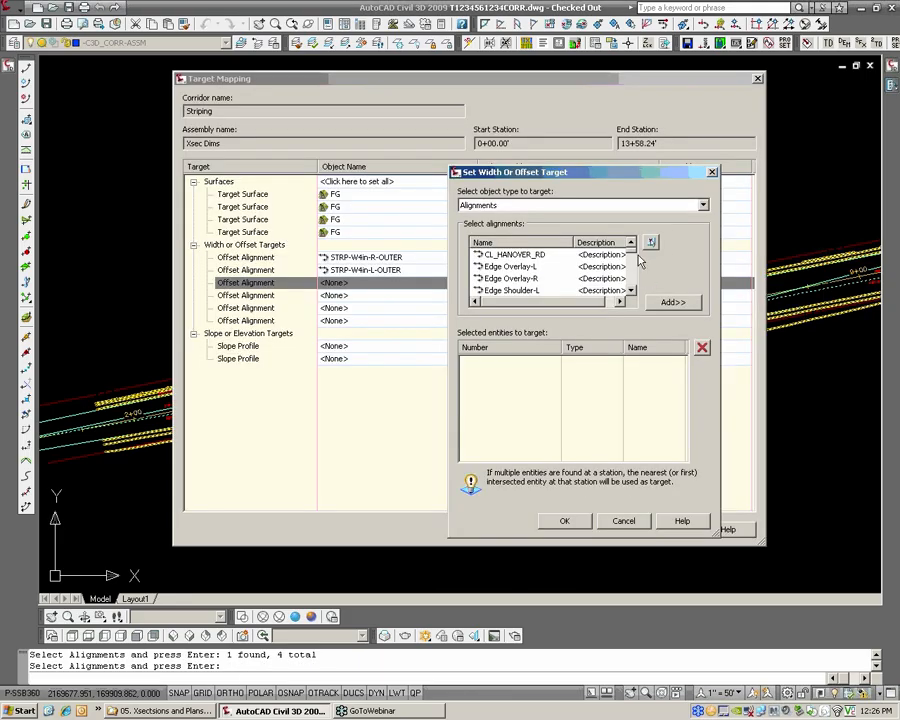
mouse_move(636, 258)
mouse_down()
mouse_move(632, 291)
mouse_move(632, 273)
mouse_up()
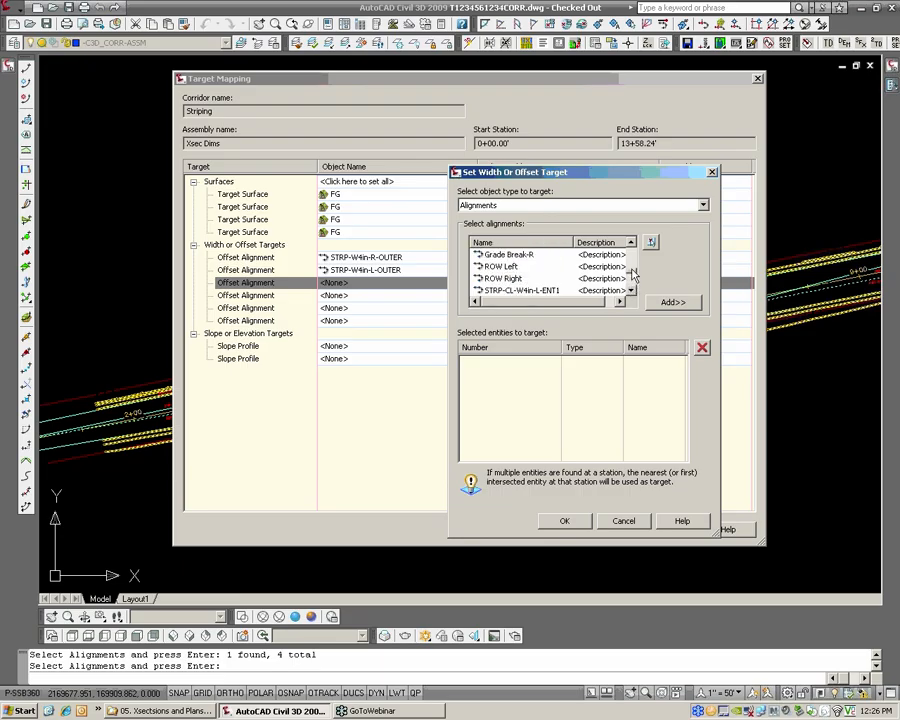
click(672, 302)
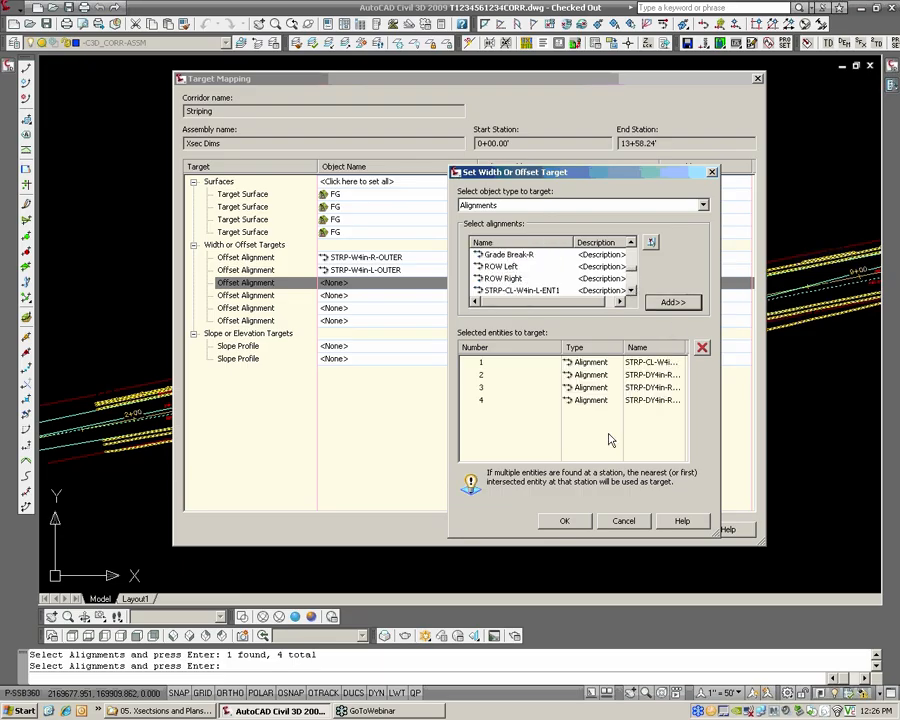
click(564, 521)
click(340, 304)
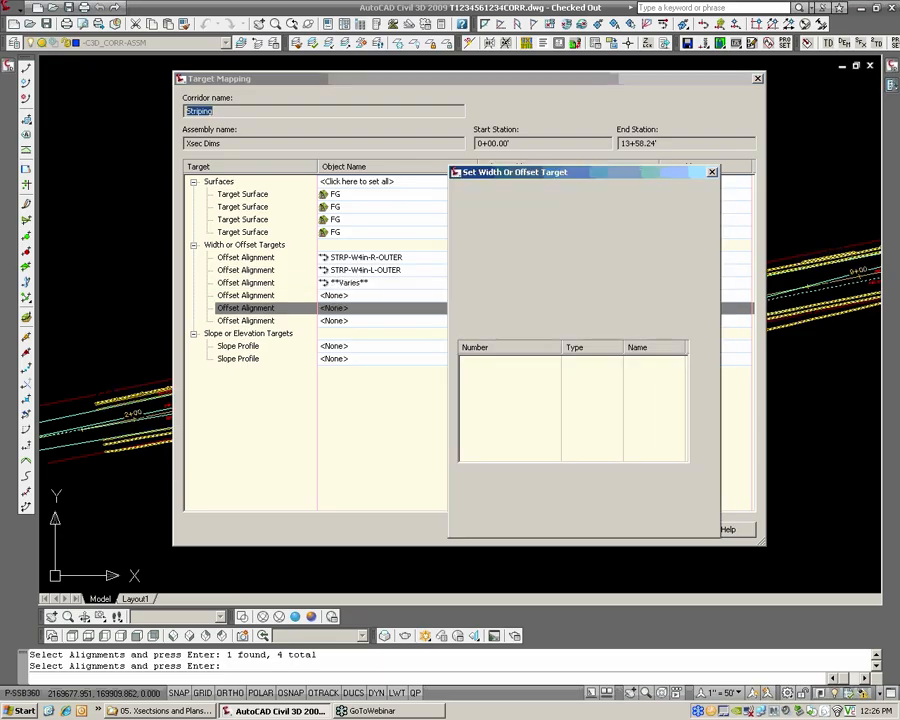
click(624, 519)
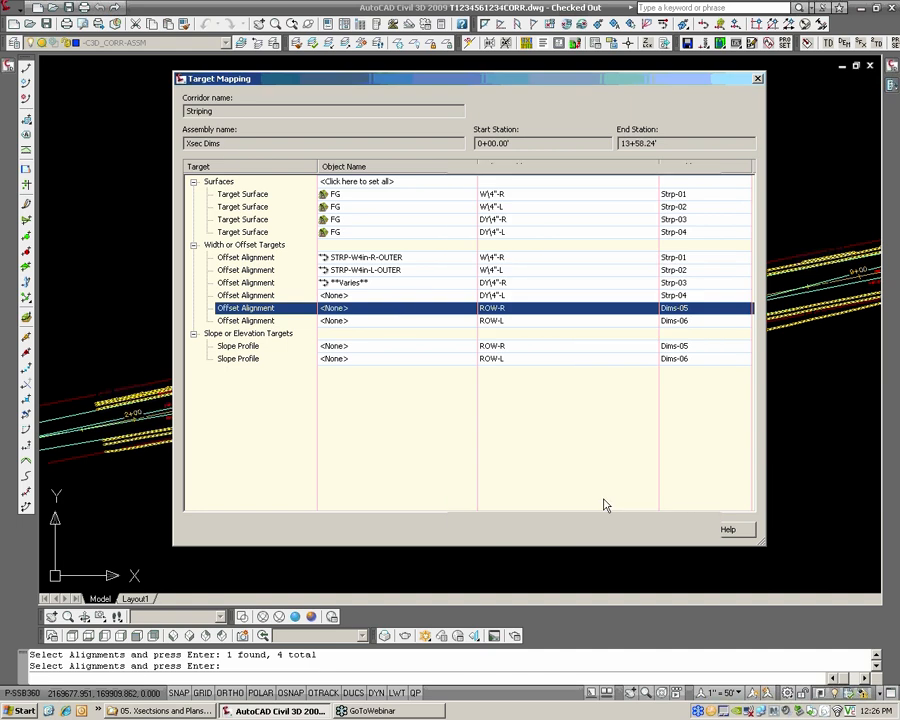
click(391, 302)
key(Escape)
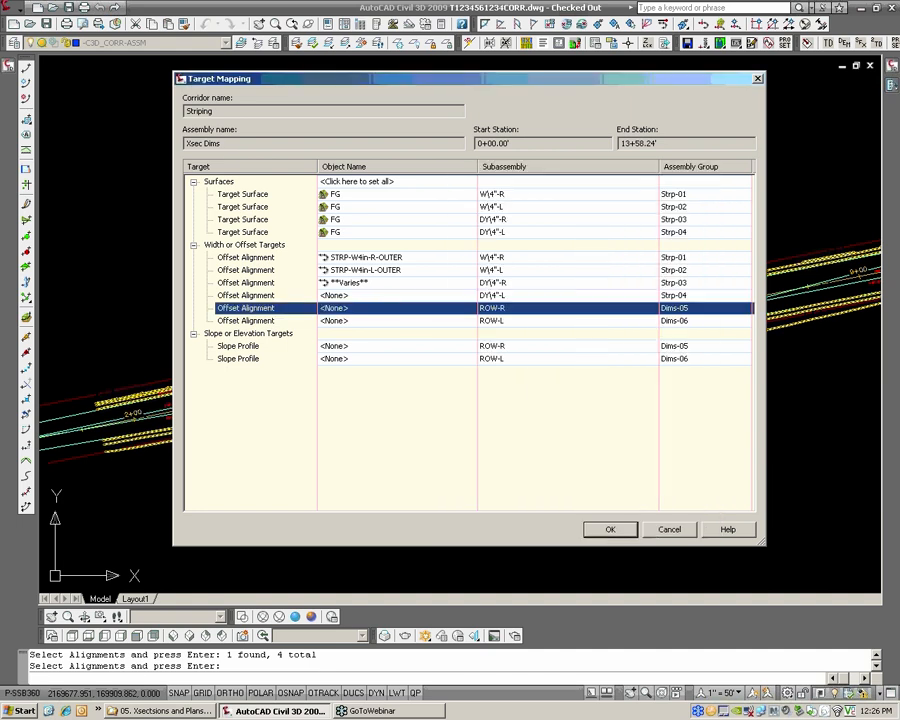
Map the DY\4"-L offset target to the four striping alignments on the left of the centerline, picked in the drawing
click(378, 296)
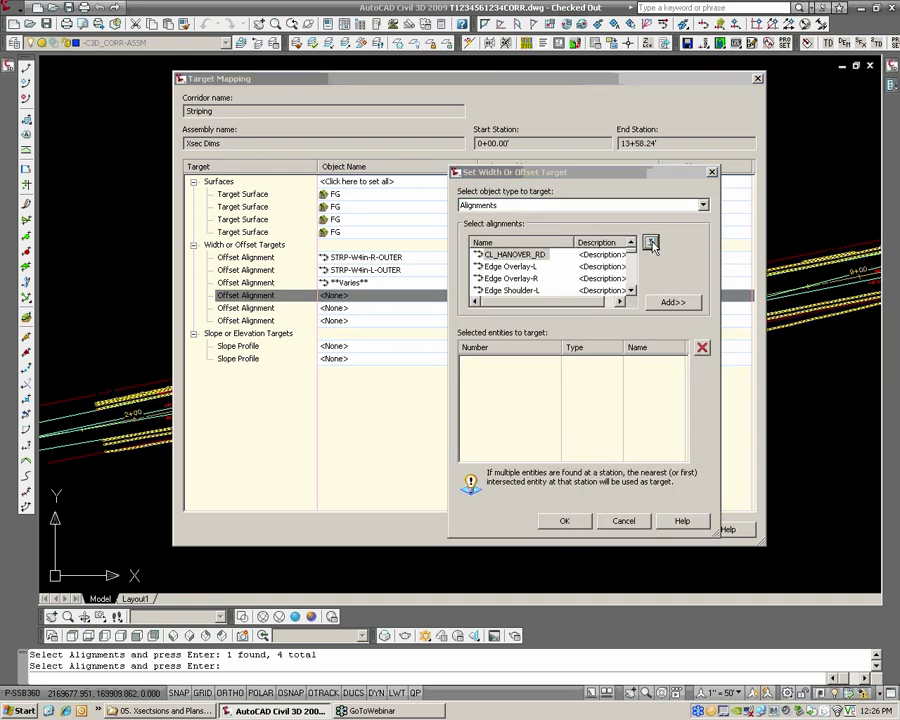
click(651, 242)
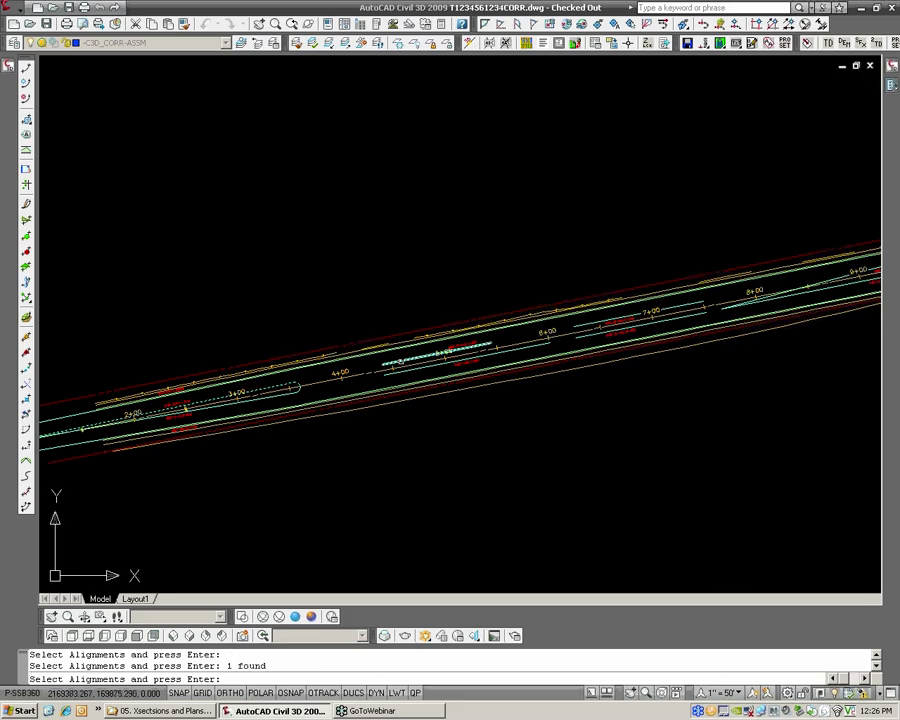
click(437, 354)
click(607, 321)
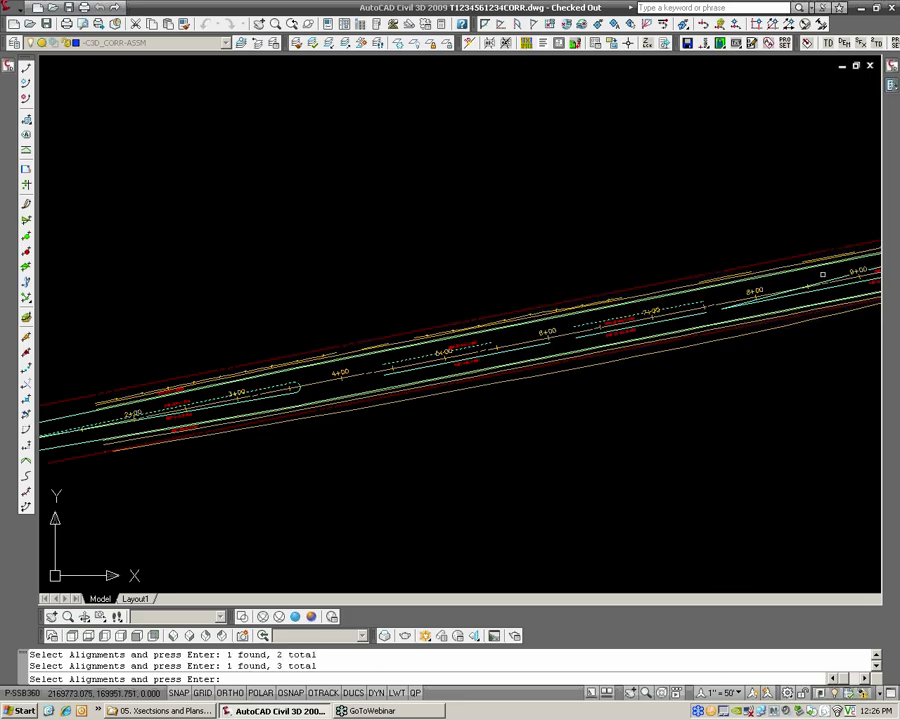
click(748, 274)
key(Return)
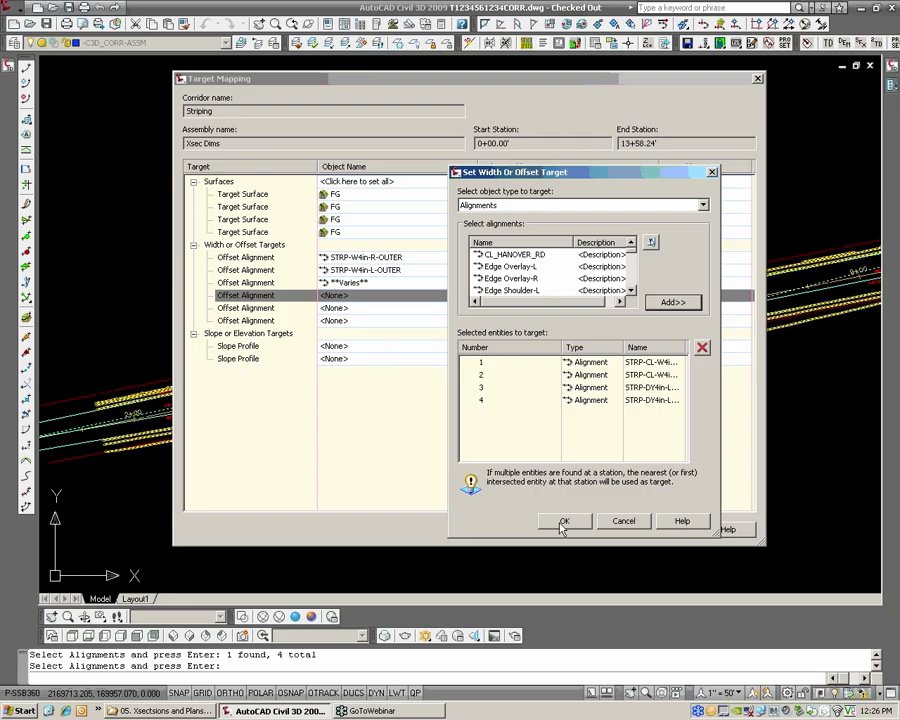
click(563, 522)
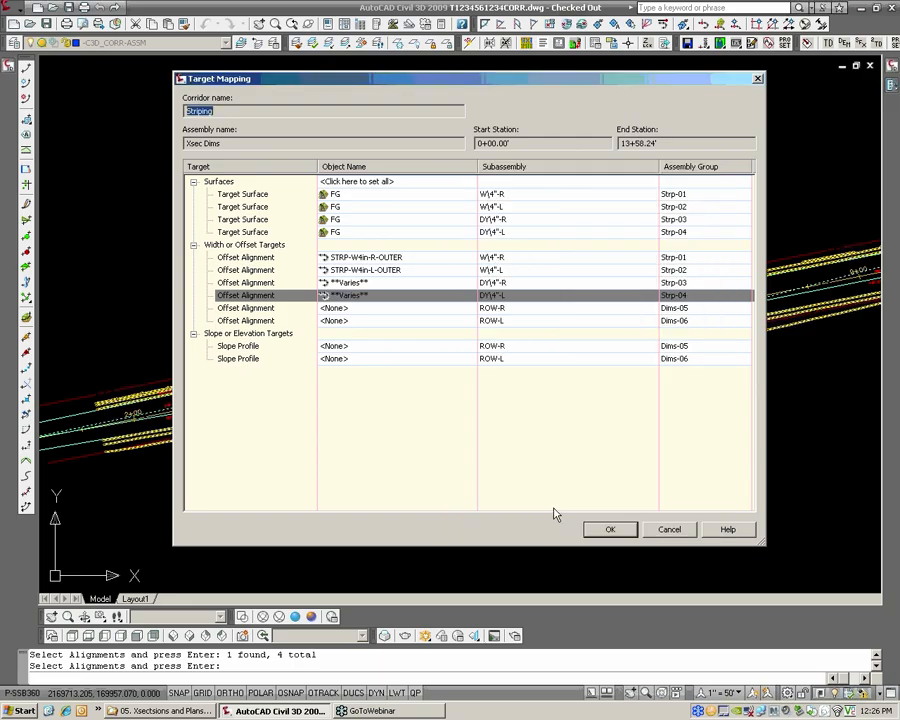
Map the offset alignment target of the ROW-R subassembly to the ROW Right alignment picked in the drawing
click(383, 308)
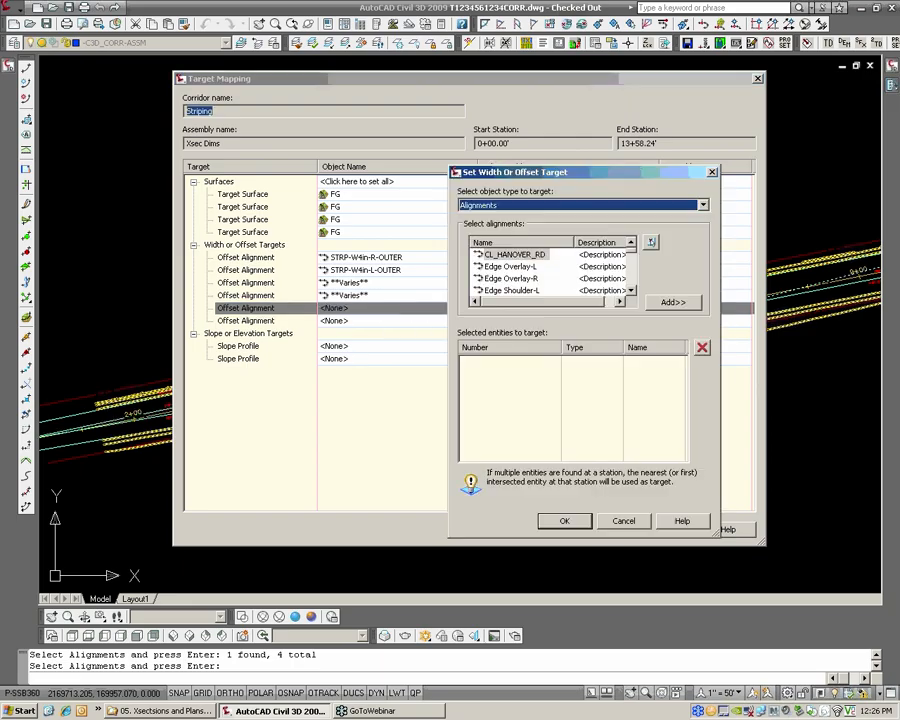
click(650, 244)
scroll(330, 410, up, 2)
click(320, 410)
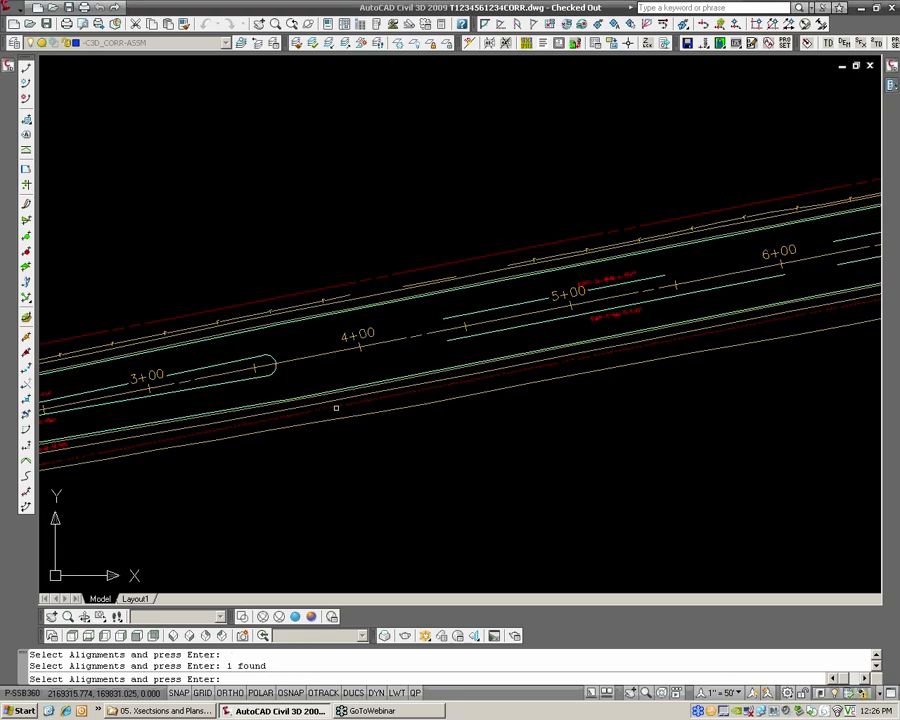
key(Return)
click(672, 302)
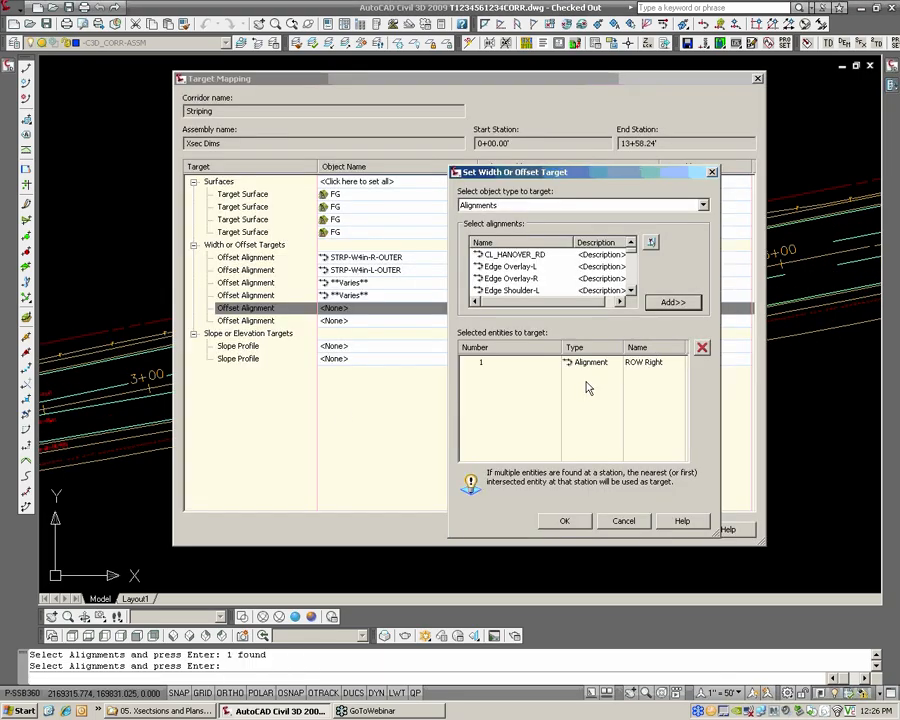
click(564, 521)
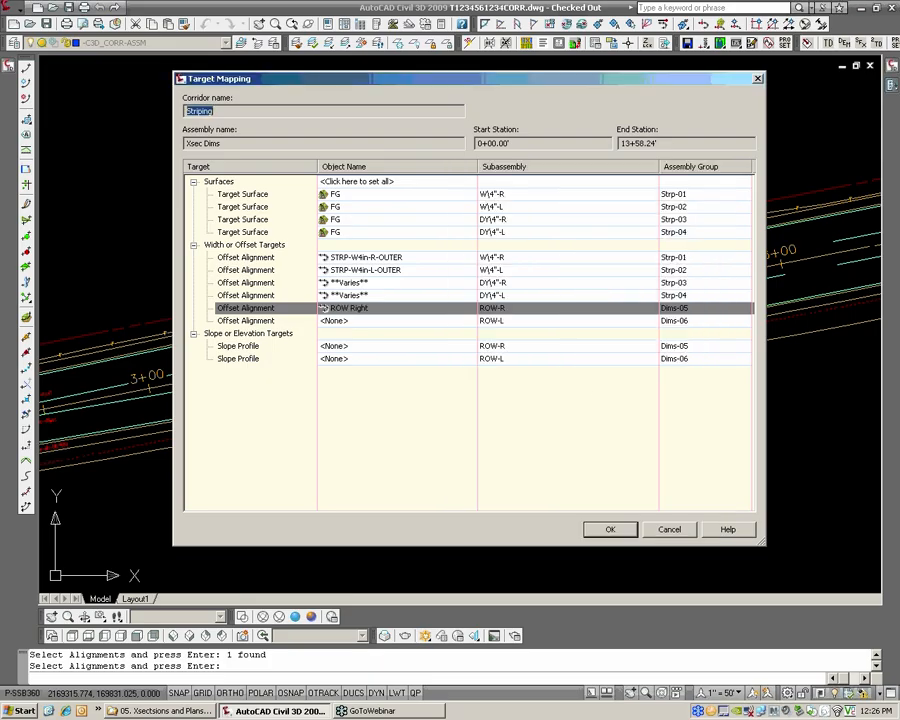
Map the offset alignment target of the ROW-L subassembly to the ROW Left alignment picked in the drawing, and accept the target mapping
click(369, 321)
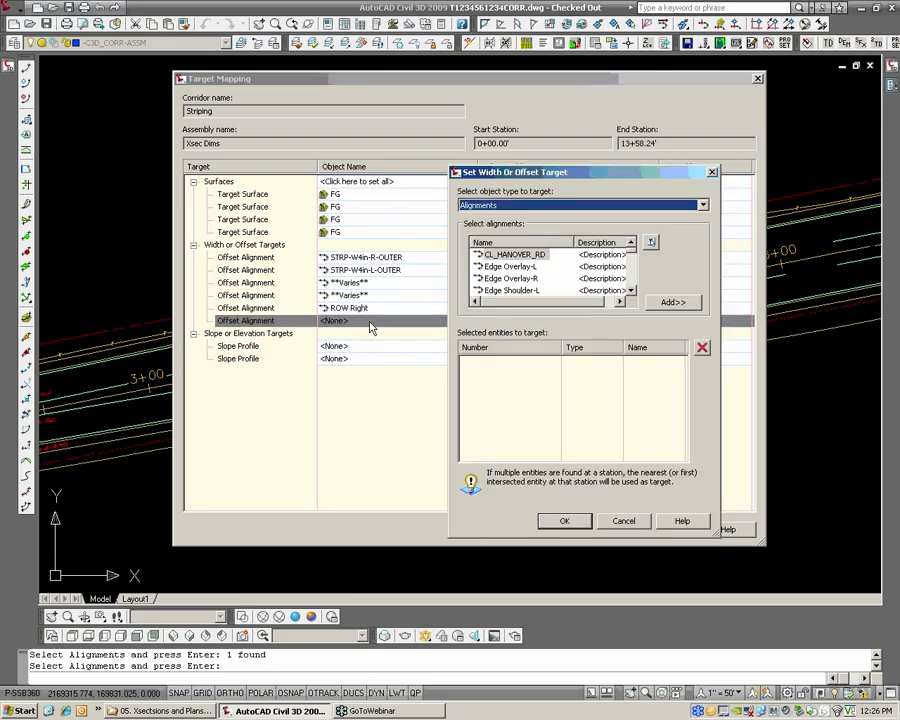
click(651, 242)
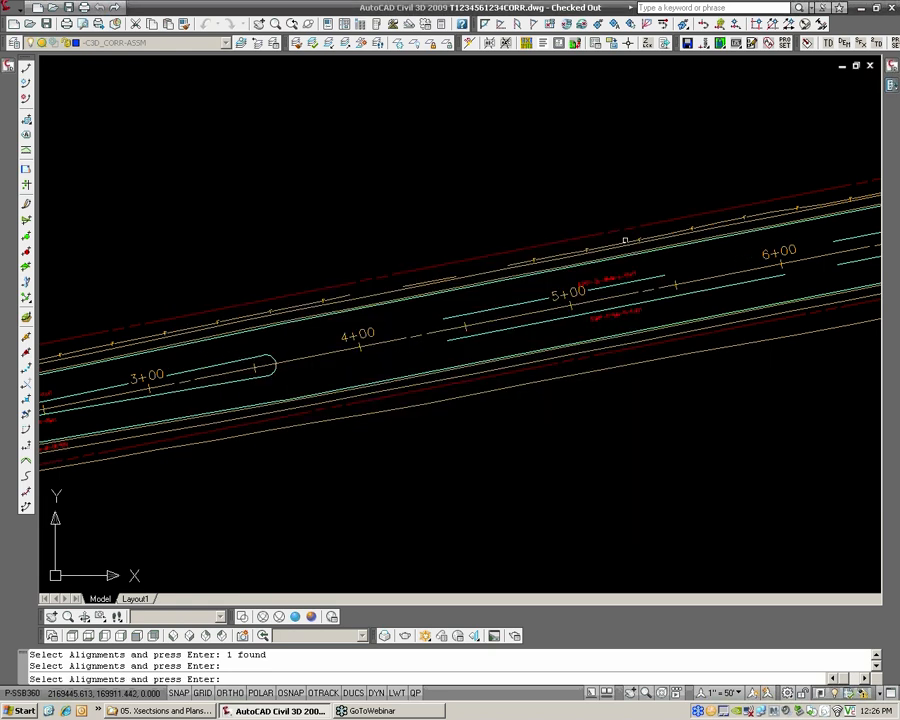
key(Return)
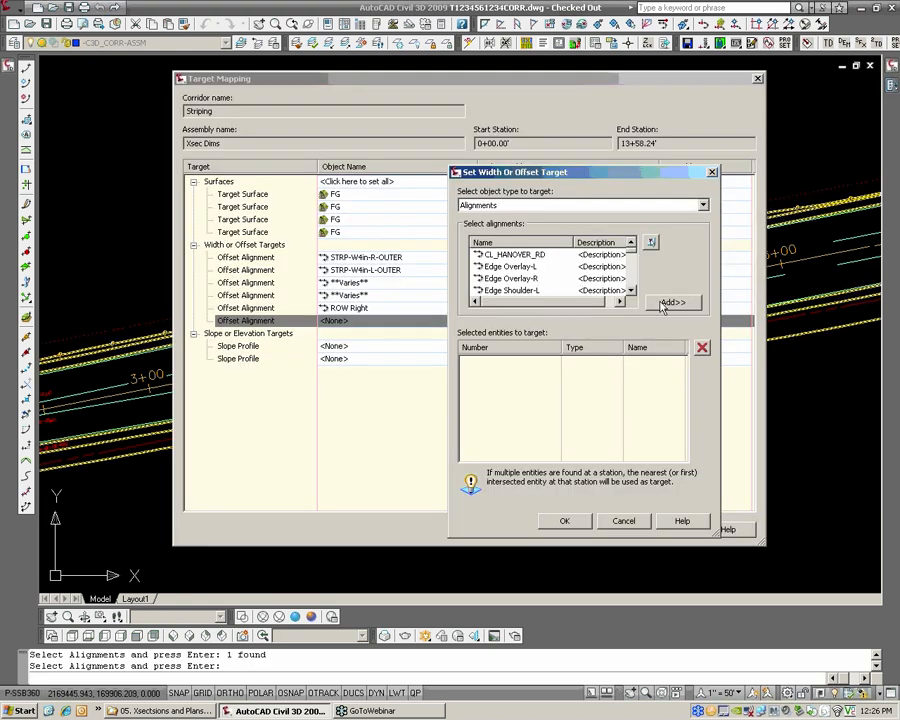
click(566, 521)
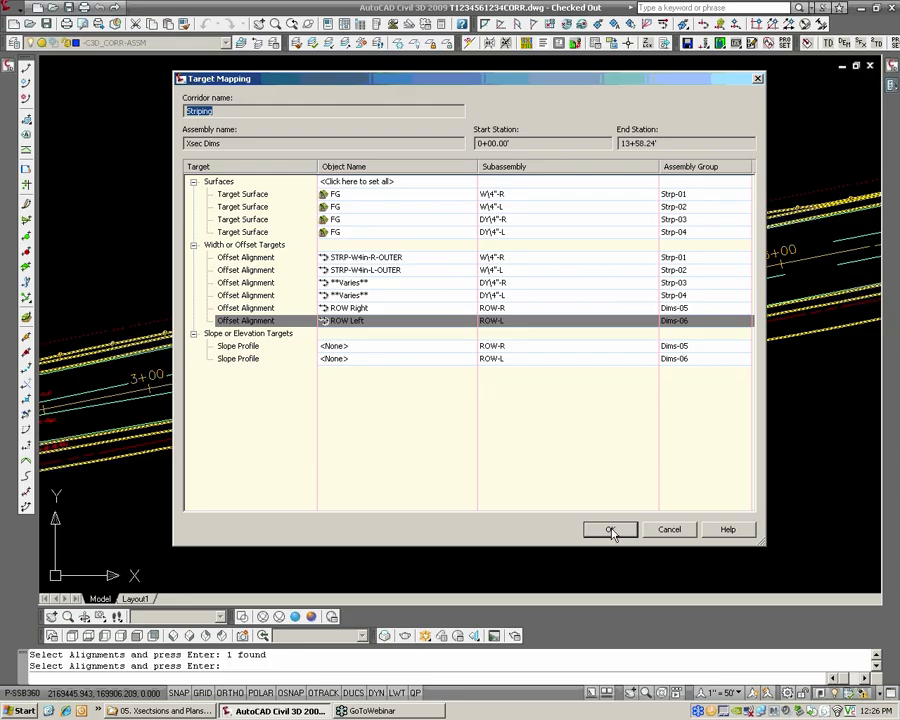
click(612, 533)
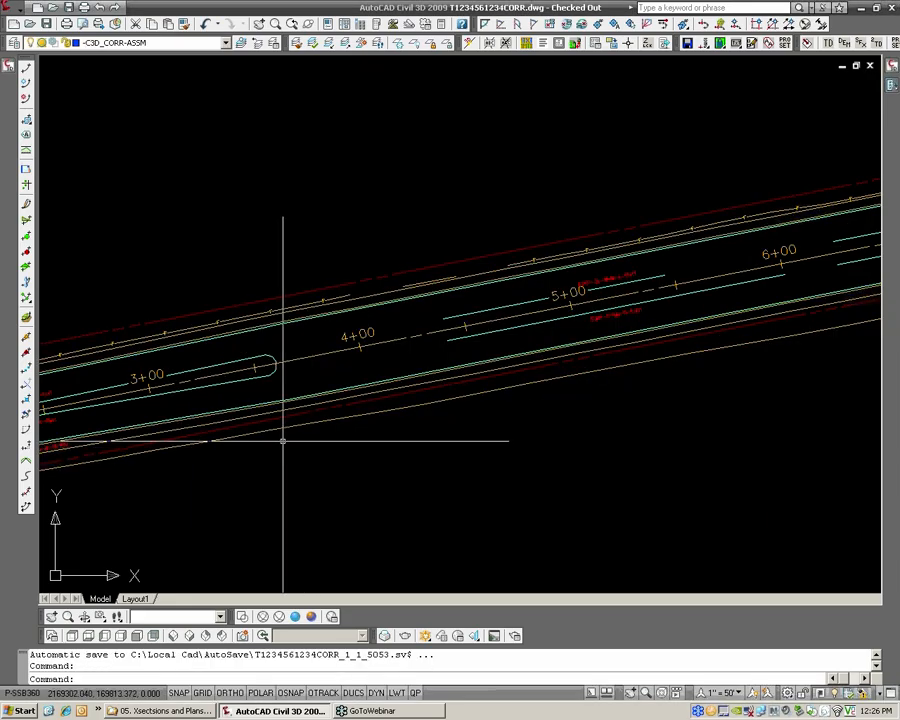
Set the code set style of the Striping corridor to HRG_Assembly Design in its properties
middle_drag(283, 440, 400, 429)
mouse_move(10, 140)
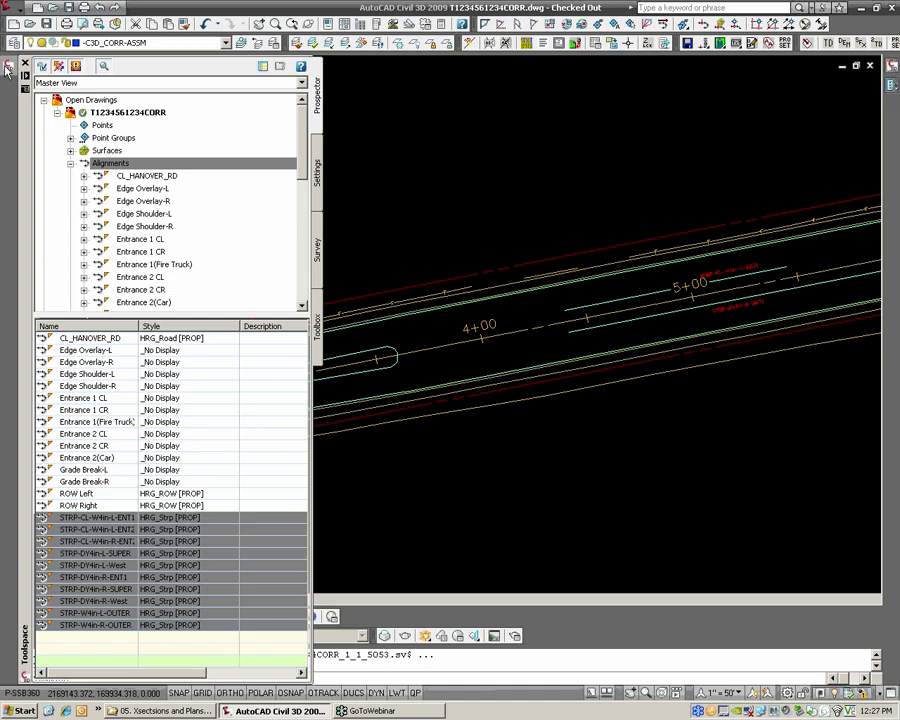
click(70, 164)
click(114, 239)
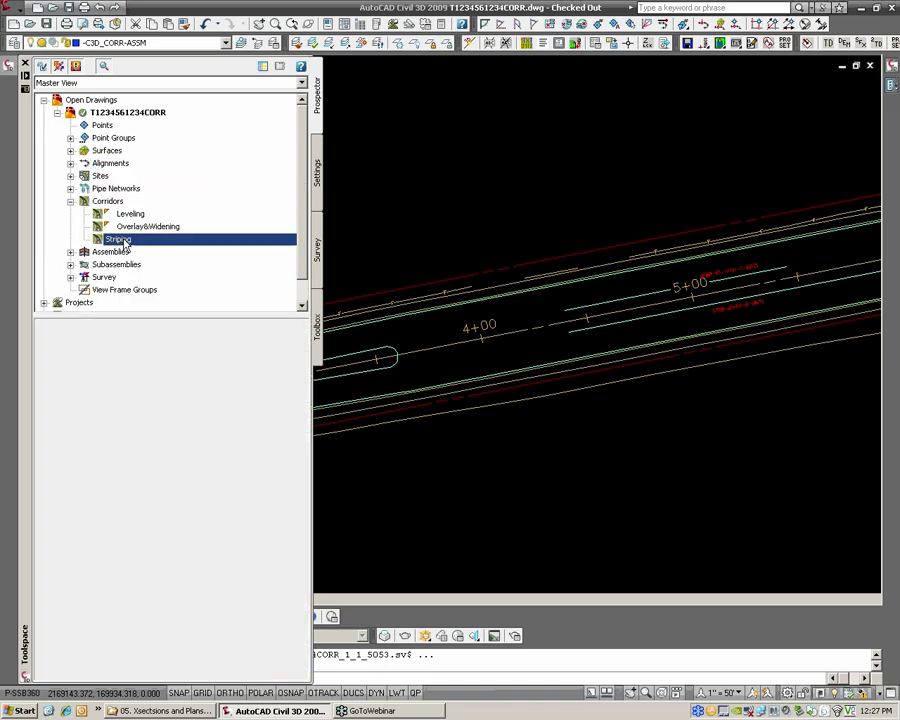
right_click(123, 240)
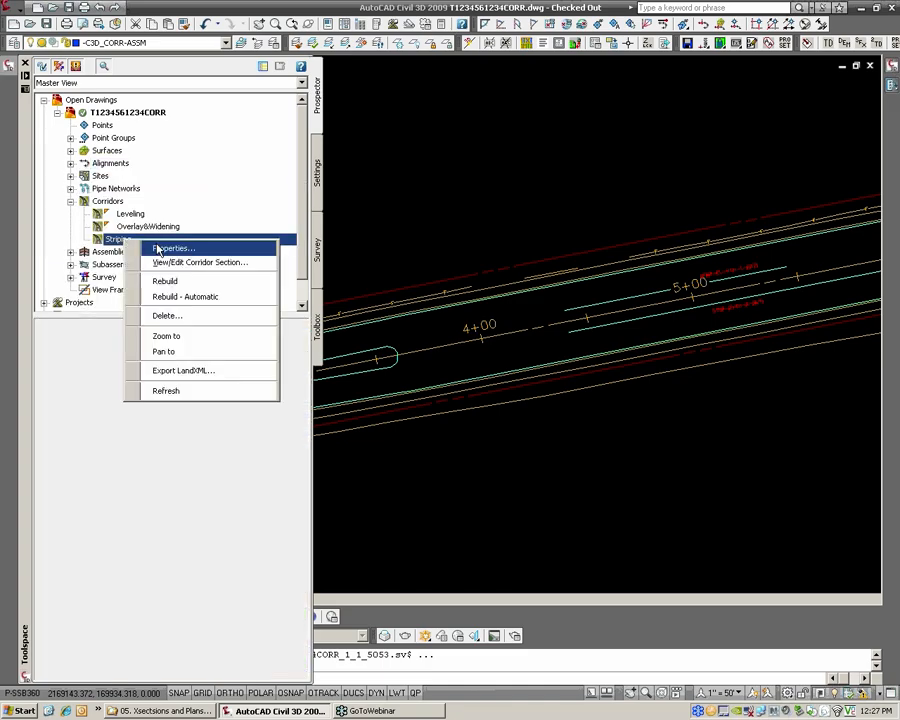
click(160, 248)
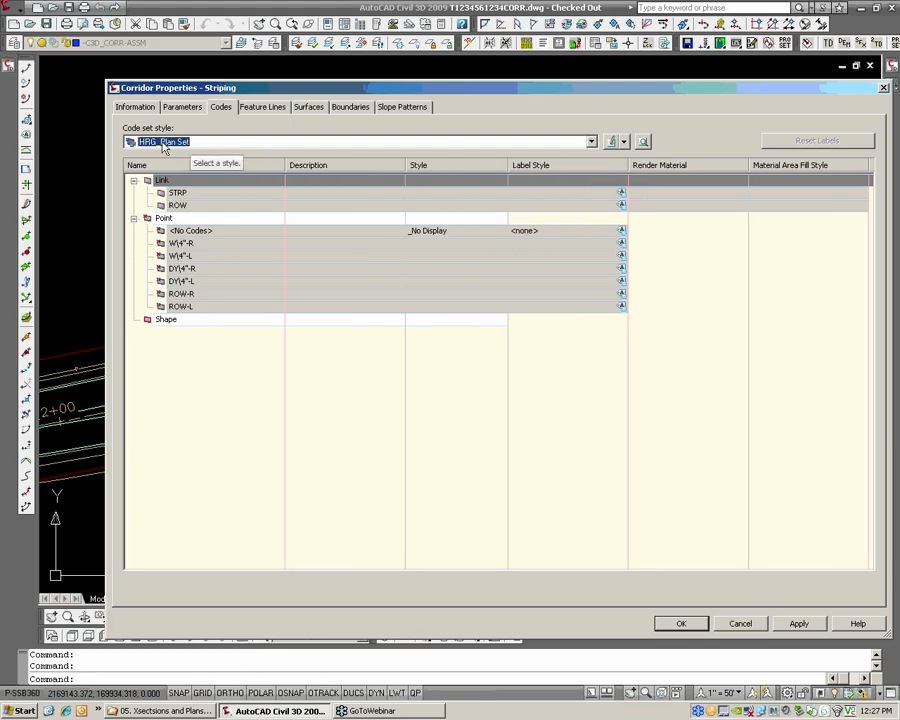
click(186, 145)
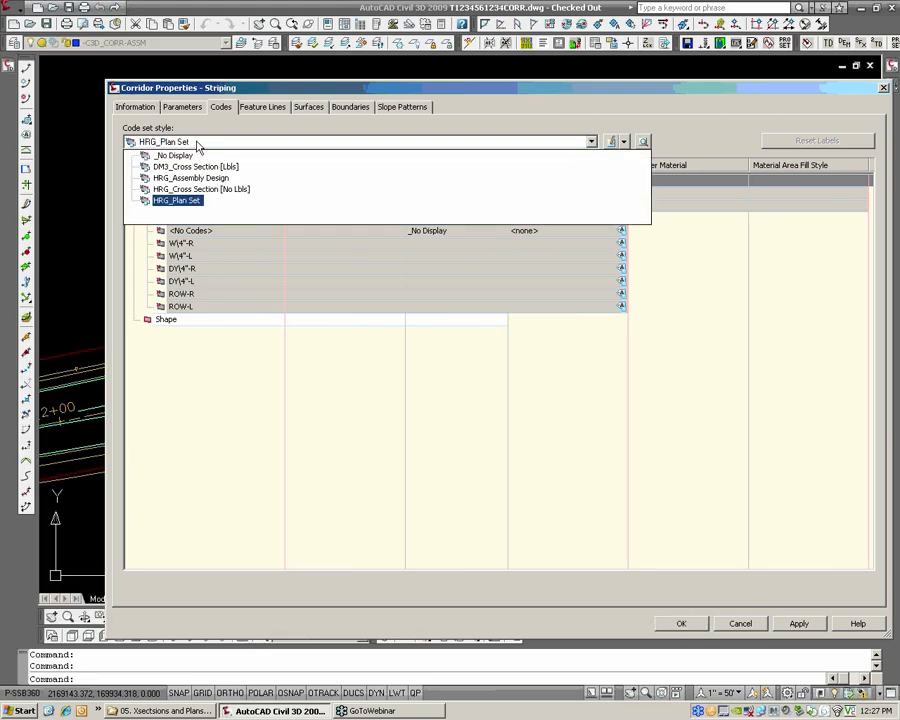
click(204, 182)
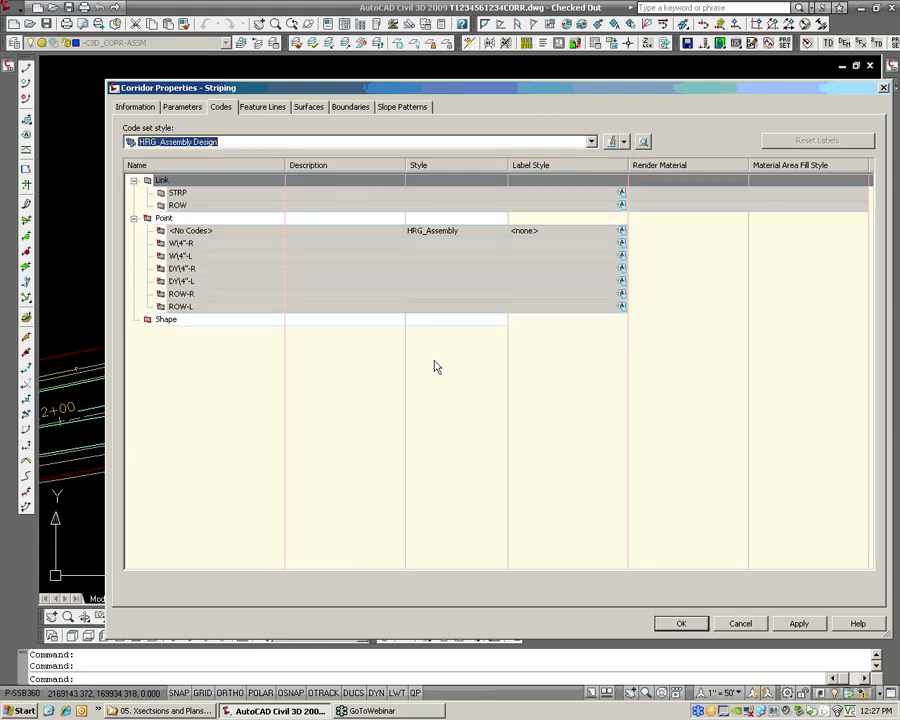
key(Return)
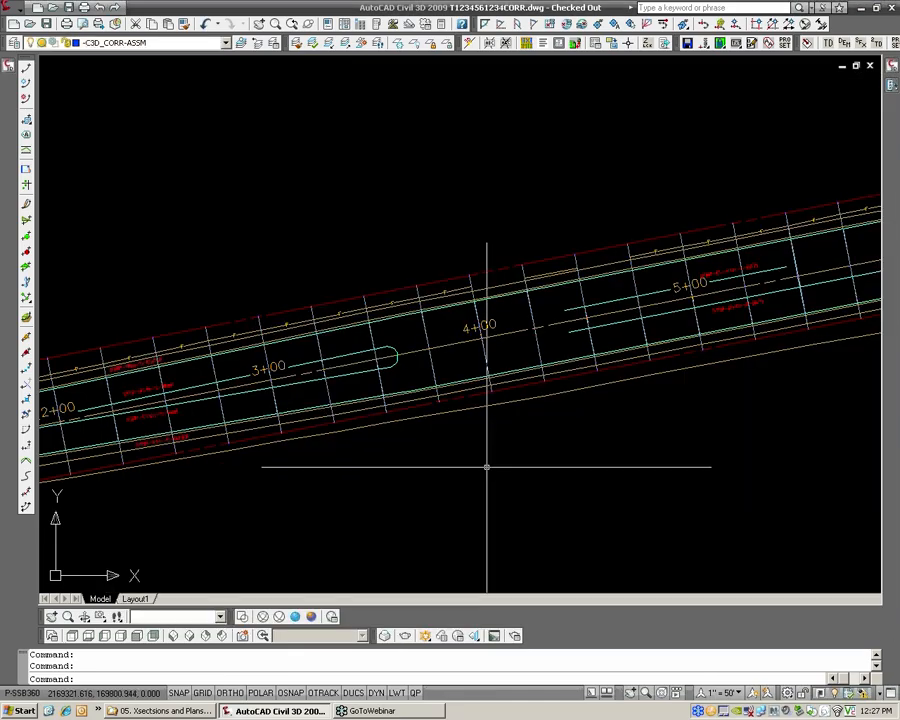
Look over the Striping corridor in plan around station 4+00 and save the drawing
scroll(480, 348, up, 6)
scroll(510, 328, down, 4)
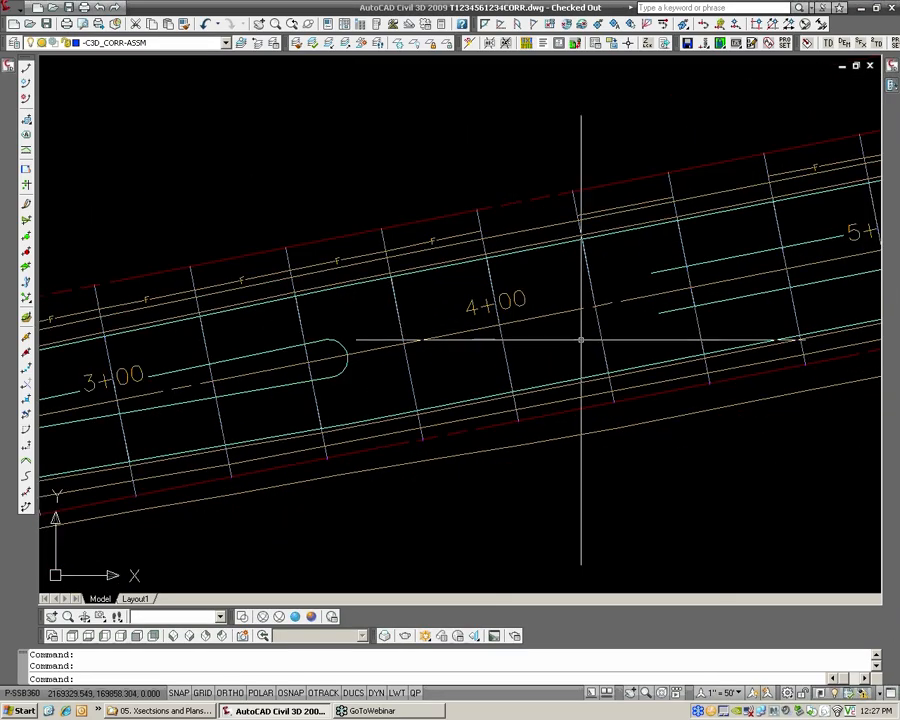
middle_drag(581, 340, 540, 338)
key(ctrl+s)
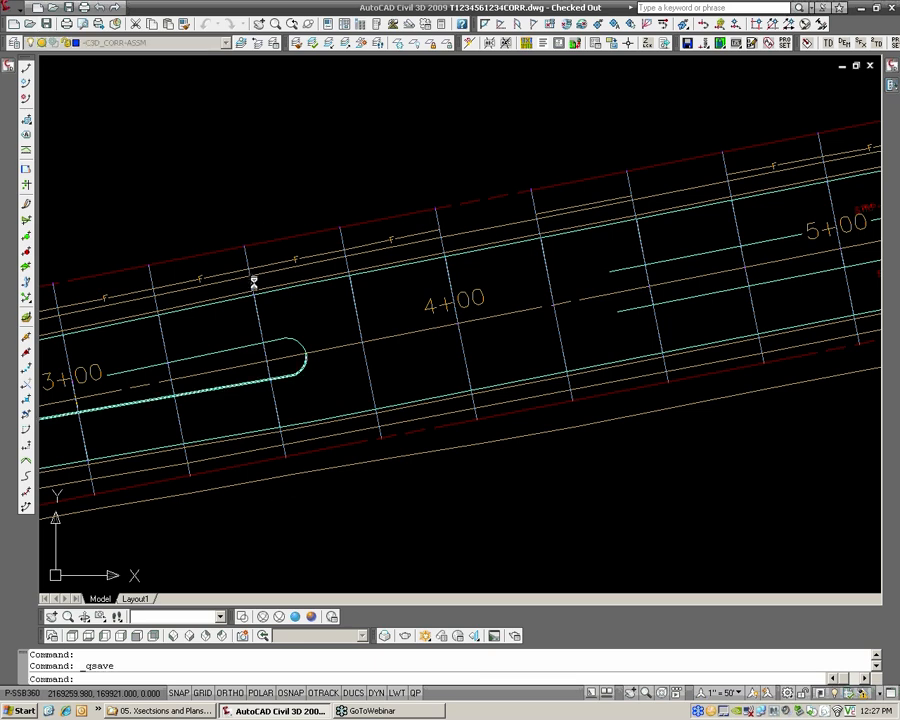
middle_drag(259, 317, 263, 315)
scroll(366, 336, up, 2)
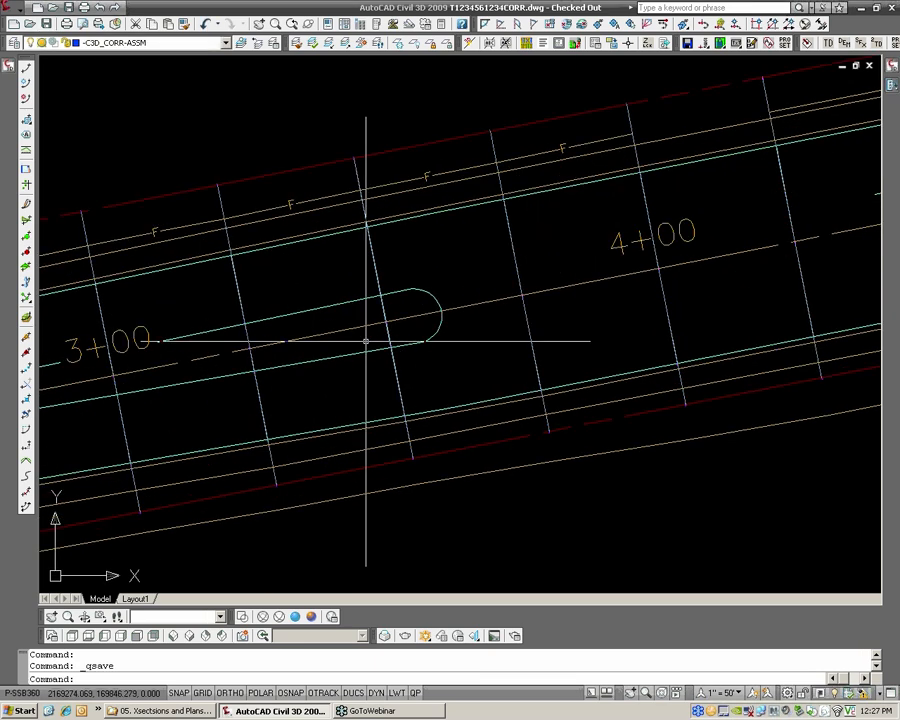
right_click(381, 340)
click(433, 501)
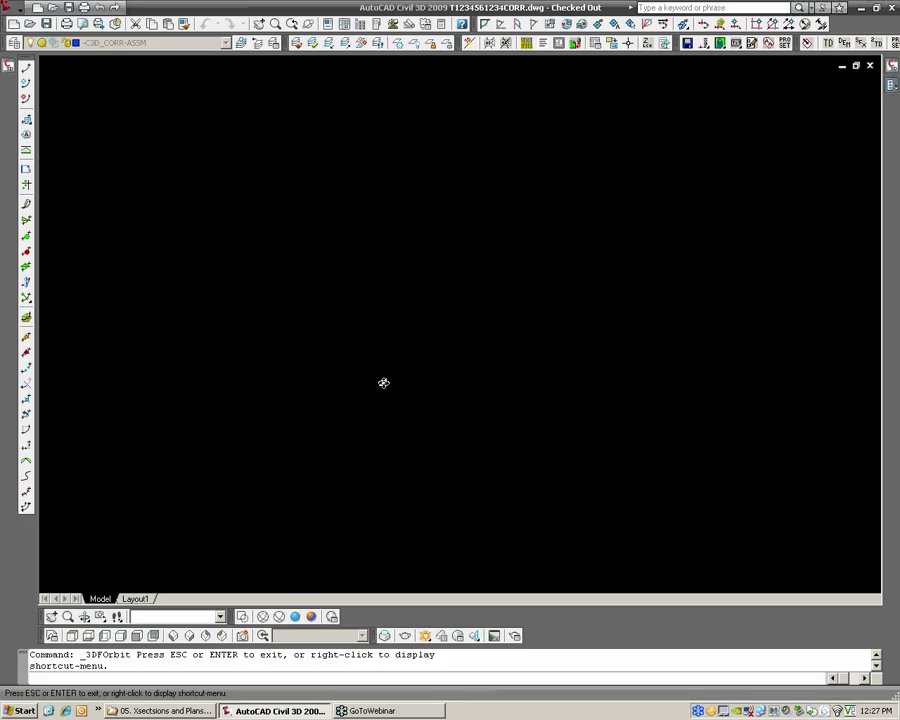
key(Escape)
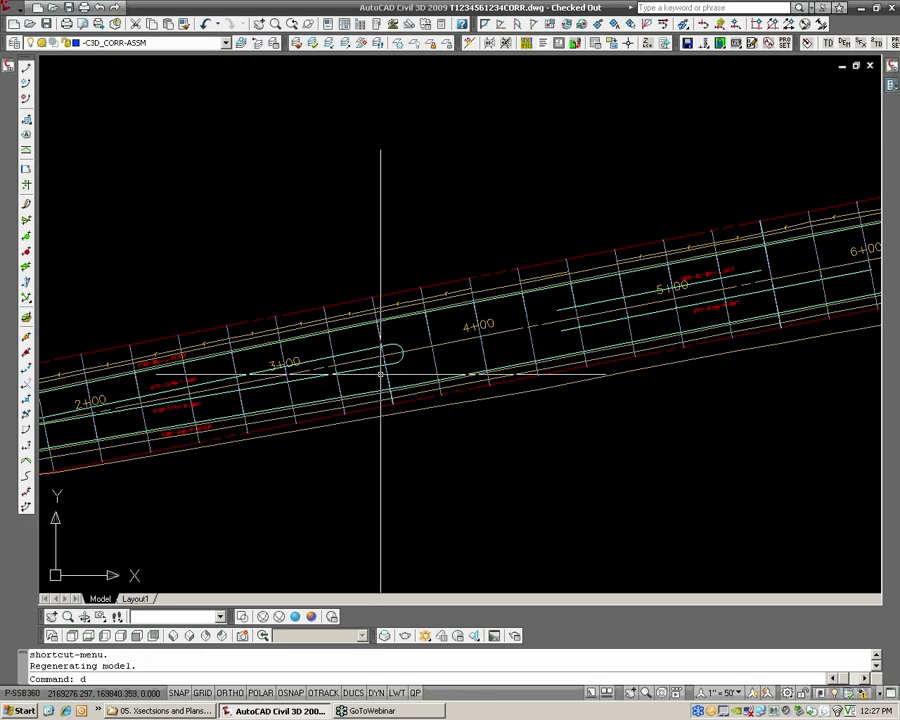
Use ddvpoint to set a 3D viewpoint at 225° from the X axis for viewing the Striping corridor
text(ddvpoint)
key(Return)
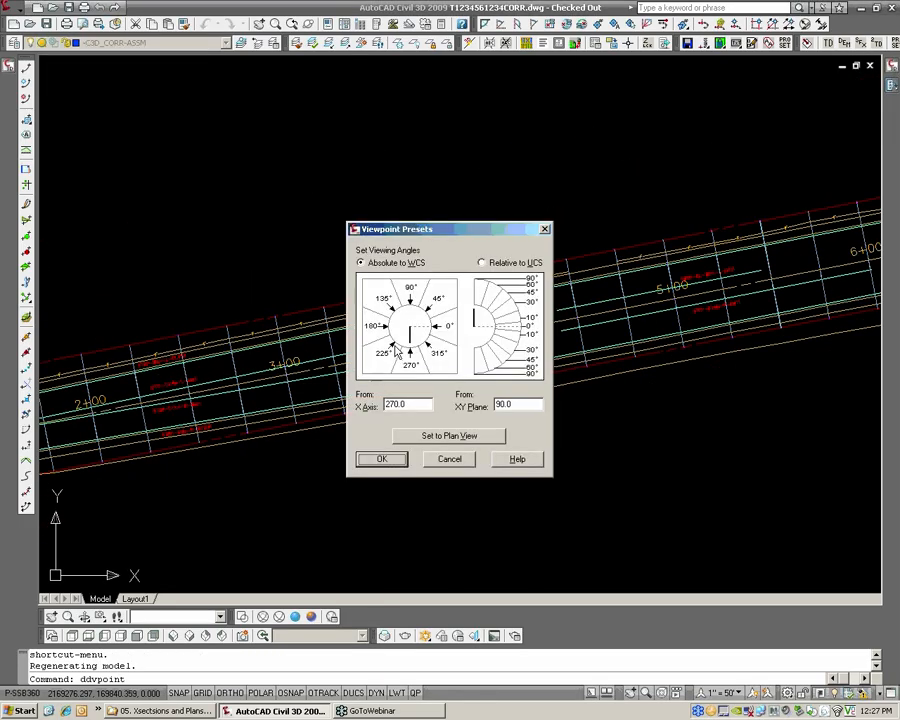
click(395, 347)
key(Return)
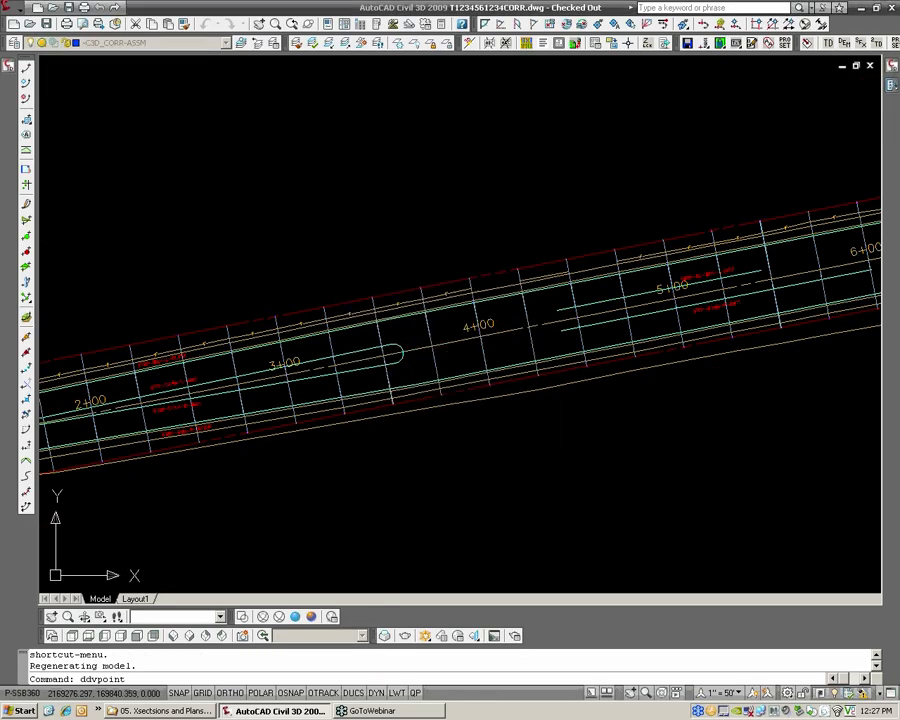
scroll(541, 325, up, 5)
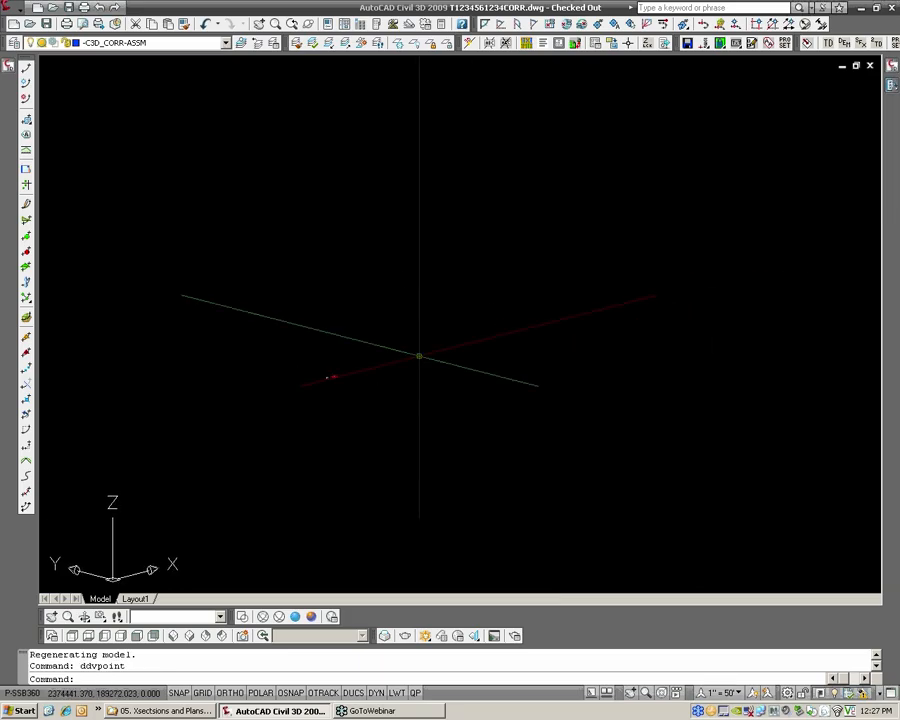
scroll(345, 376, up, 3)
scroll(274, 360, up, 5)
scroll(330, 406, up, 5)
scroll(321, 382, up, 8)
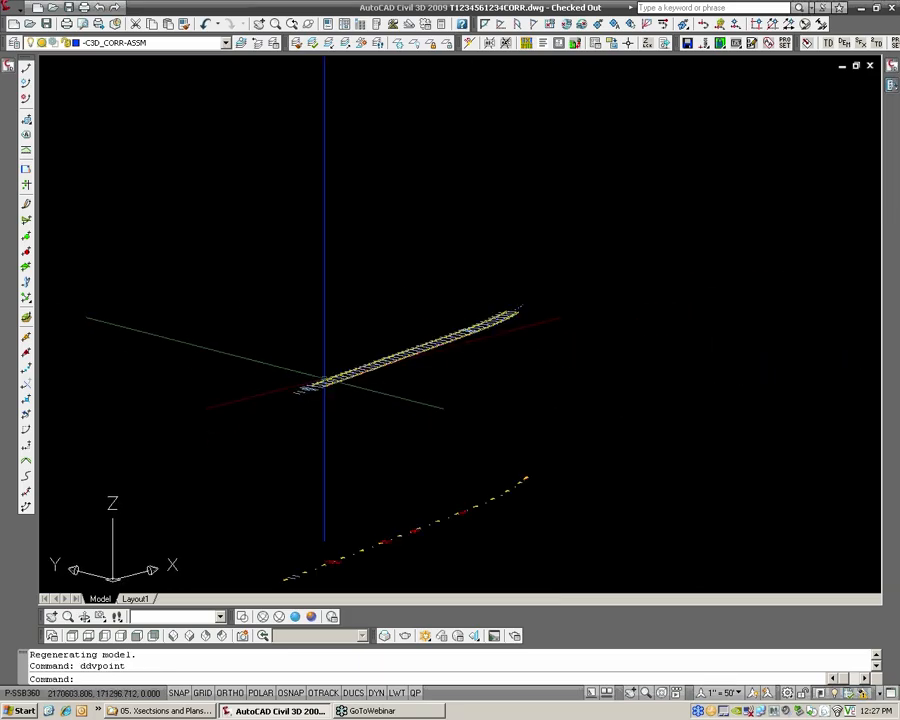
scroll(383, 397, up, 4)
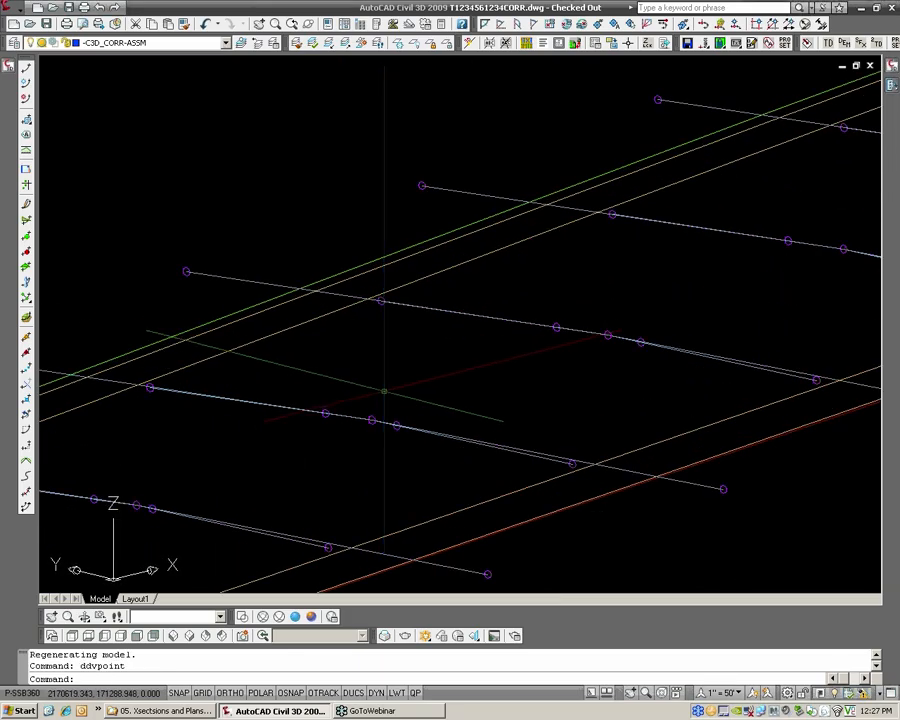
Examine in 3D how the striping and ROW links and points of the Striping corridor follow their targets along the road
middle_drag(481, 422, 557, 388)
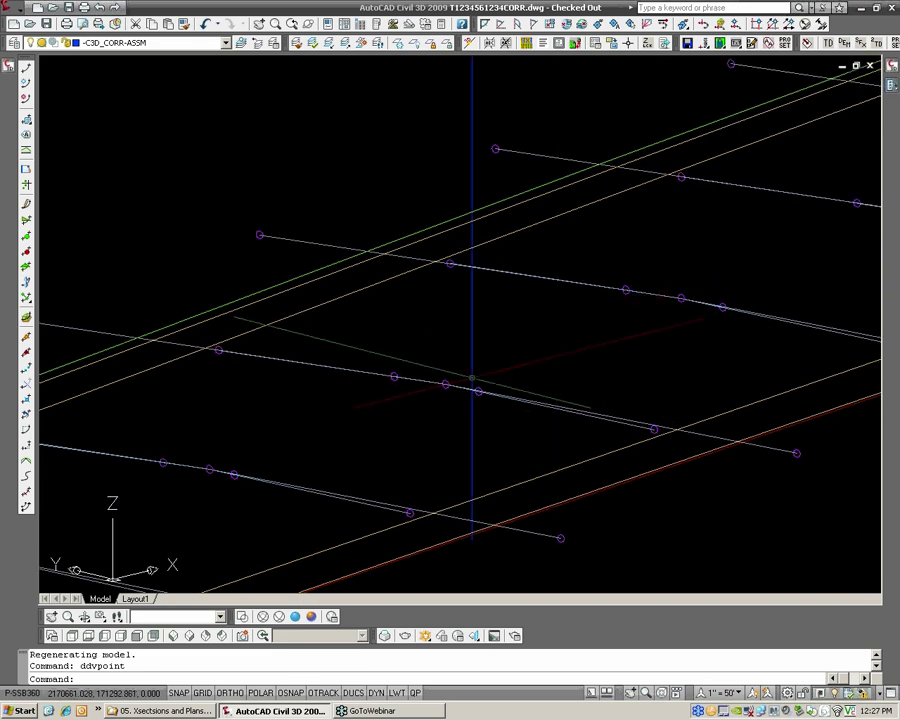
scroll(472, 378, down, 8)
middle_drag(640, 294, 436, 406)
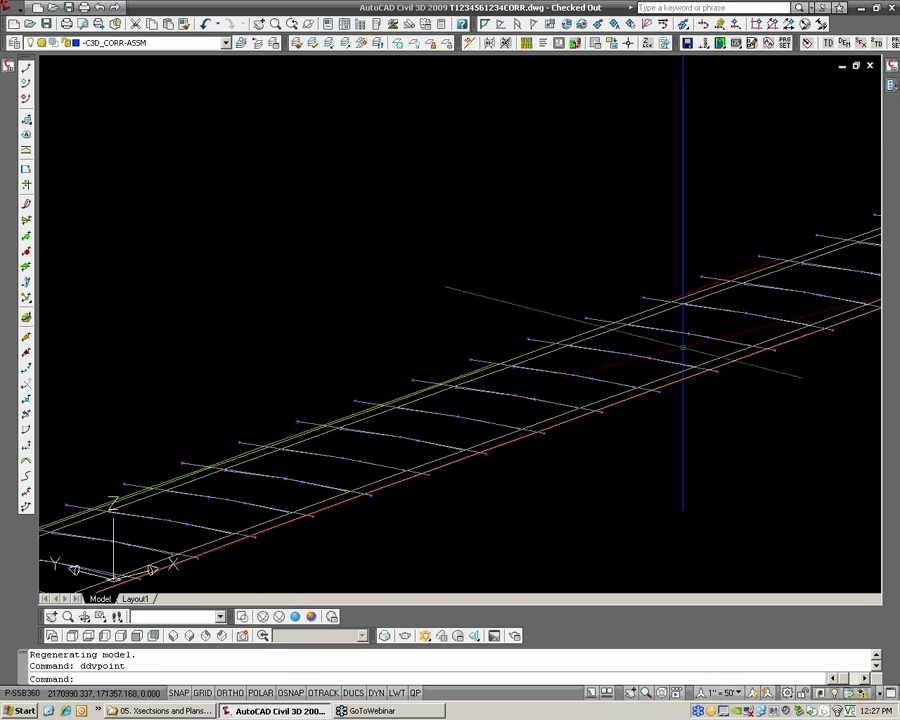
middle_drag(686, 347, 510, 440)
middle_drag(796, 340, 610, 407)
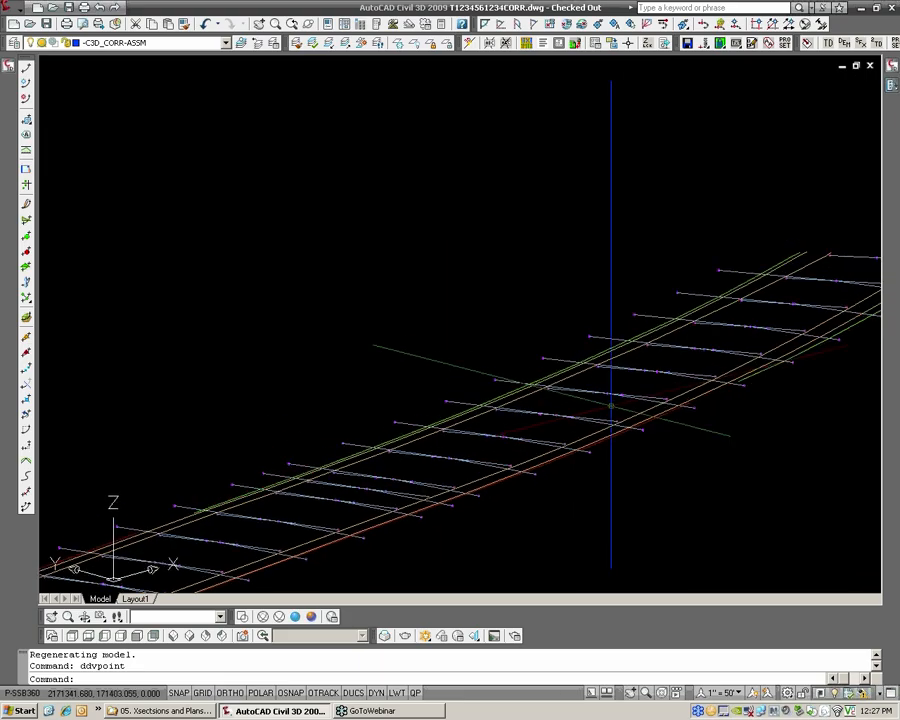
scroll(655, 376, up, 2)
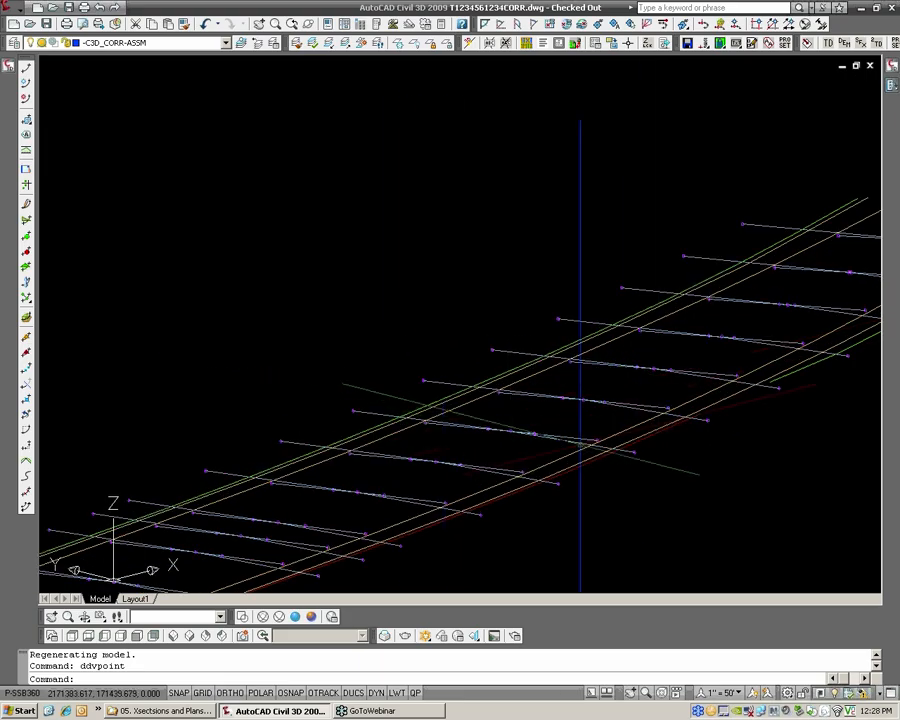
mouse_move(522, 435)
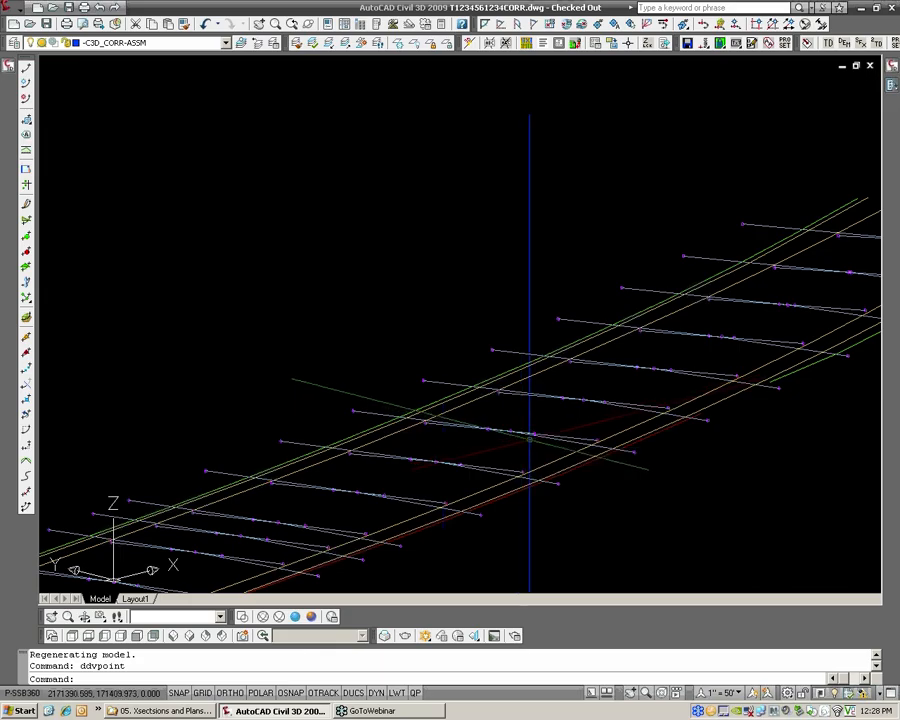
scroll(530, 445, up, 1)
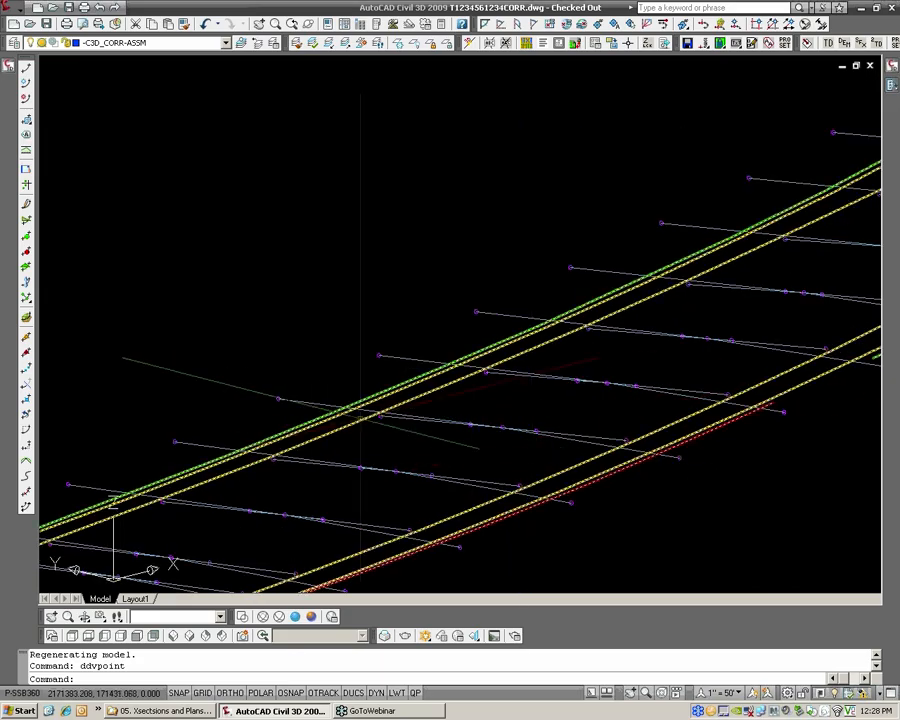
middle_drag(384, 480, 521, 424)
middle_drag(337, 507, 471, 453)
middle_drag(363, 495, 647, 331)
middle_drag(385, 443, 556, 381)
middle_drag(320, 466, 484, 422)
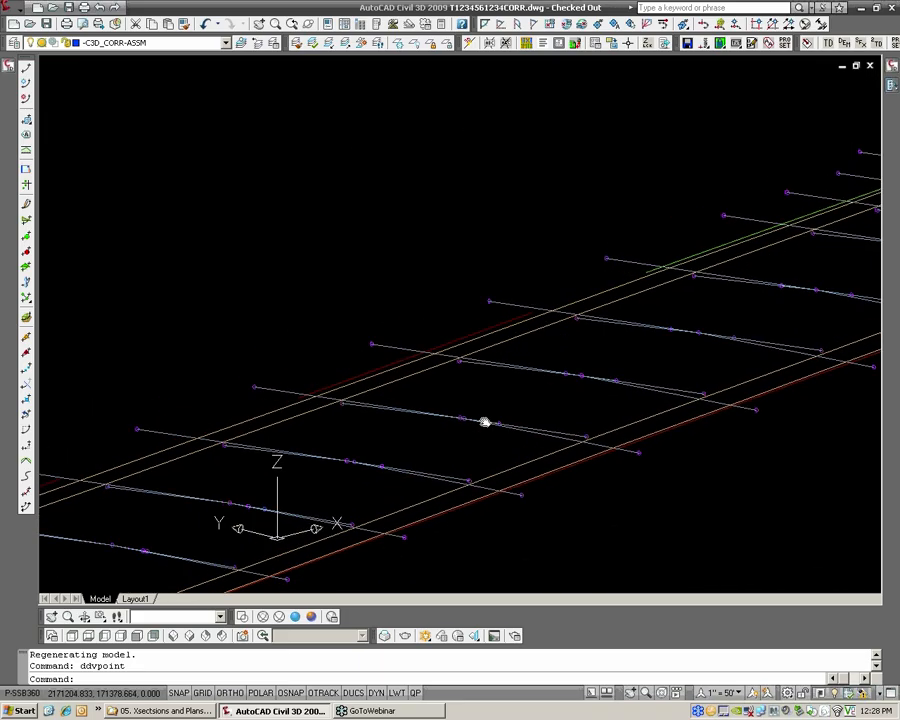
scroll(309, 474, up, 2)
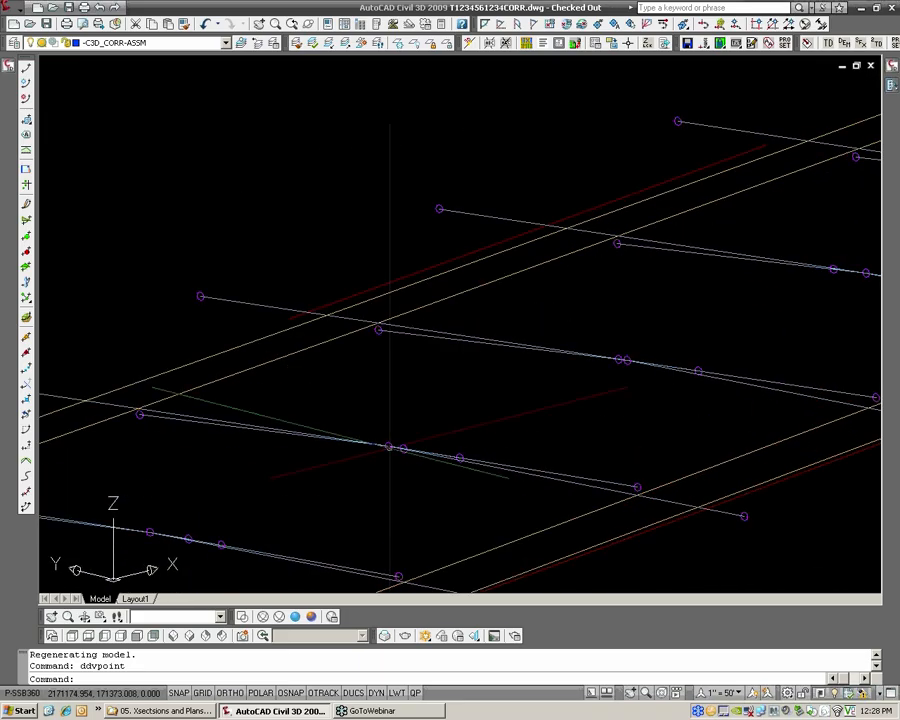
middle_drag(466, 446, 327, 507)
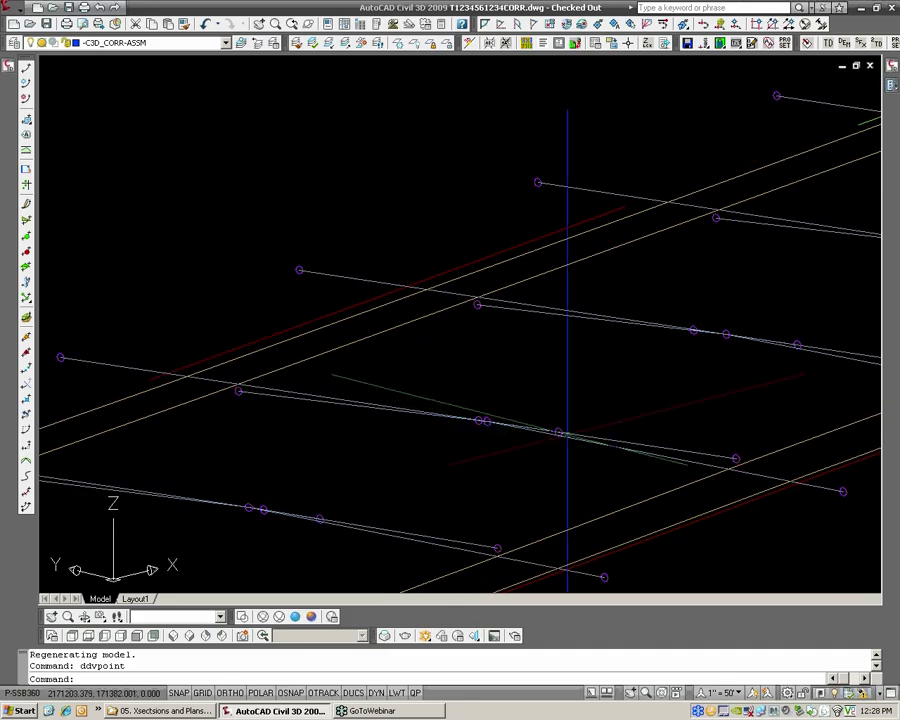
middle_drag(567, 434, 346, 504)
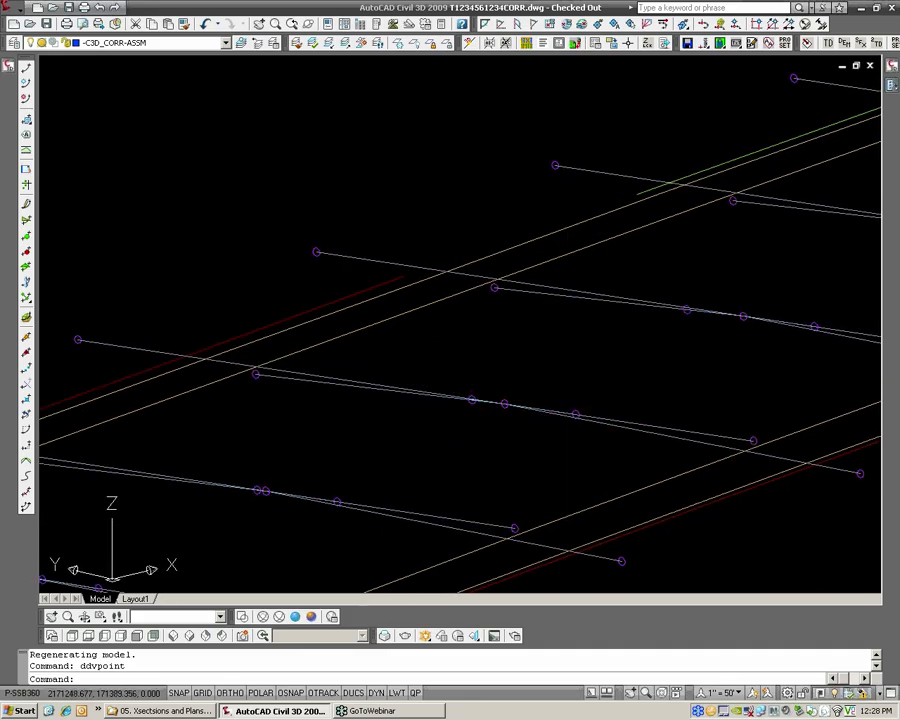
mouse_move(452, 397)
middle_down()
mouse_move(549, 362)
mouse_move(646, 355)
middle_up()
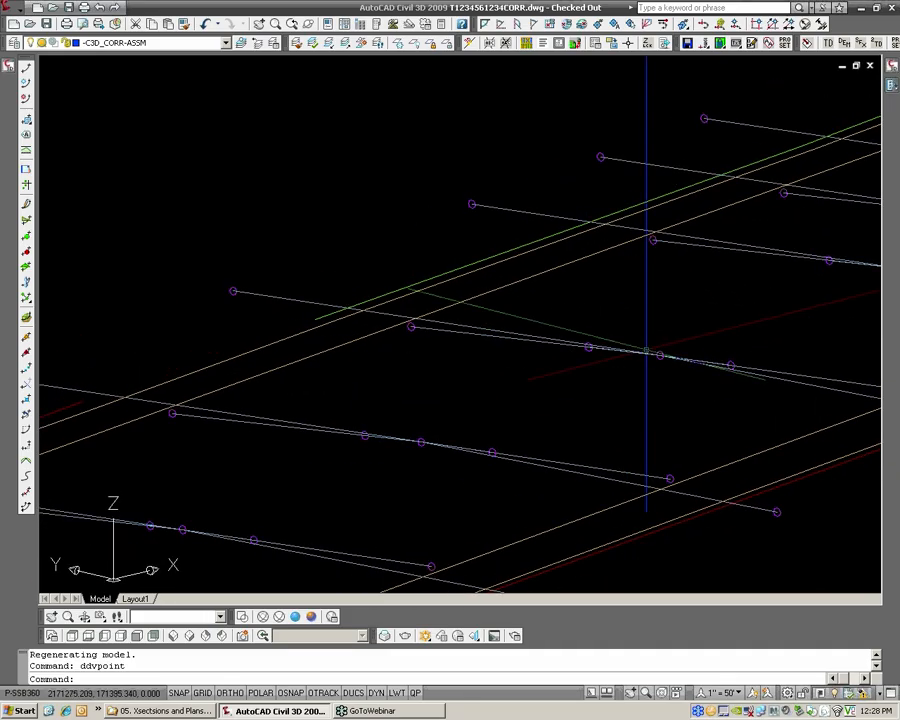
Return the drawing to the plan view of the current UCS with the whole corridor in view
text(plan)
key(Return)
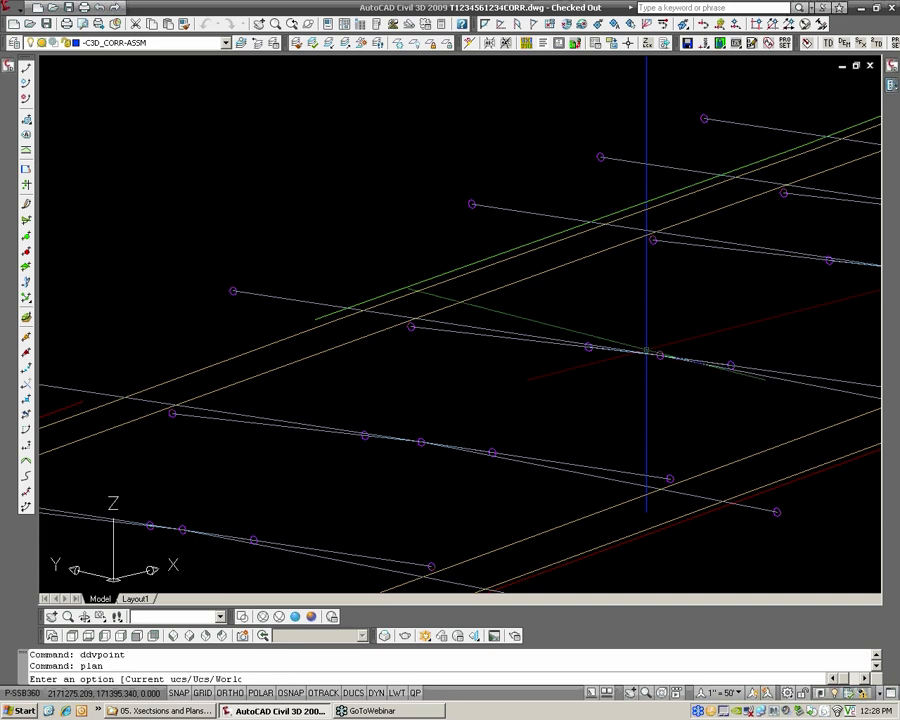
key(Return)
mouse_move(873, 292)
middle_down()
mouse_move(683, 365)
mouse_move(635, 412)
middle_up()
scroll(635, 412, up, 12)
scroll(599, 414, up, 15)
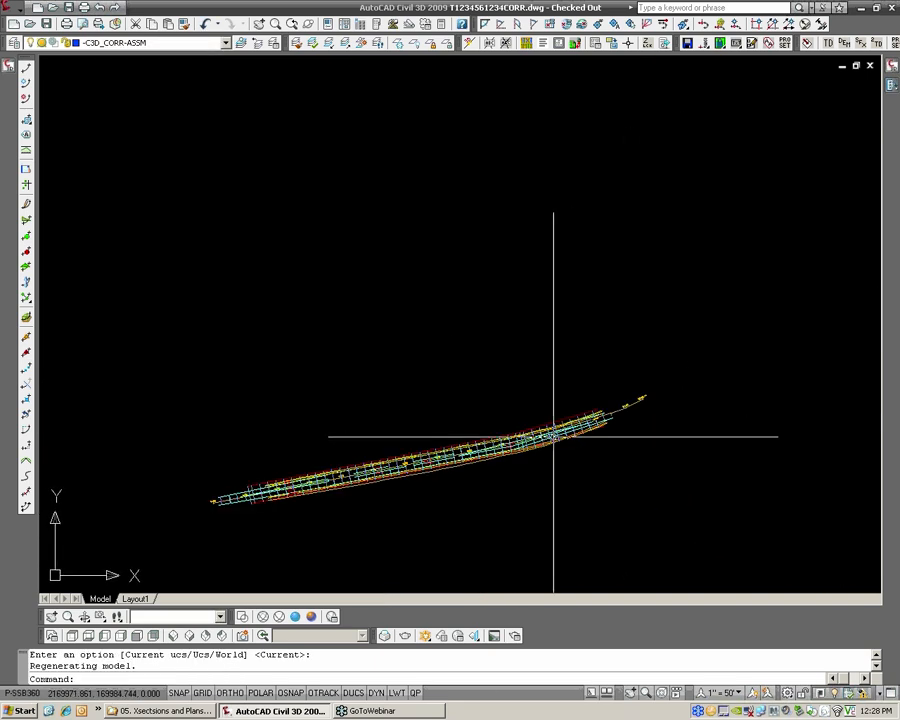
Regenerate the drawing with REGENALL so the linework around stations 8+00 to 10+00 is redrawn
scroll(401, 470, up, 4)
text(rea)
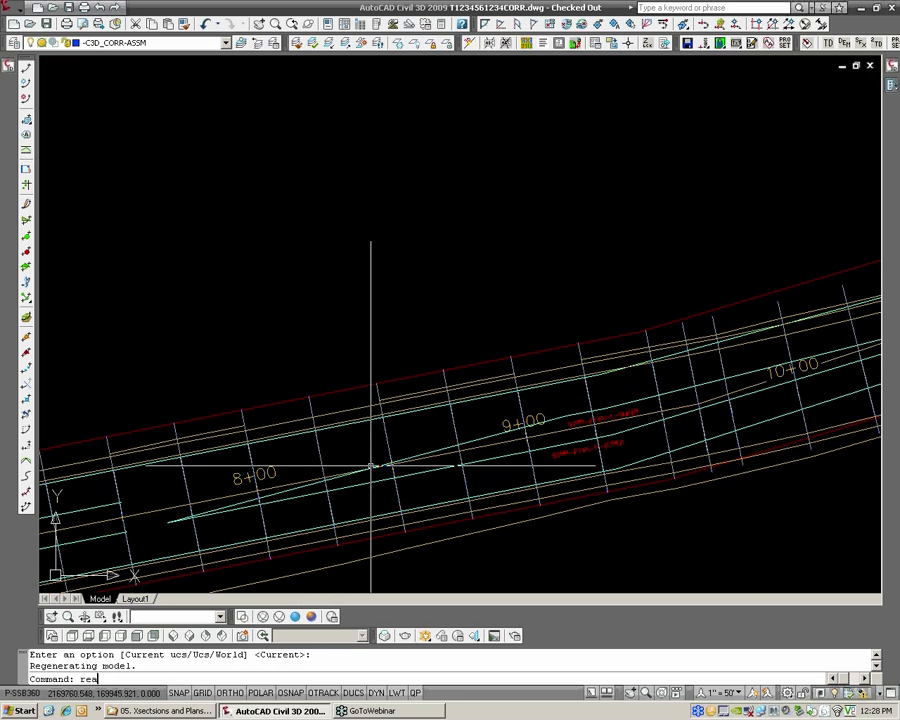
key(Return)
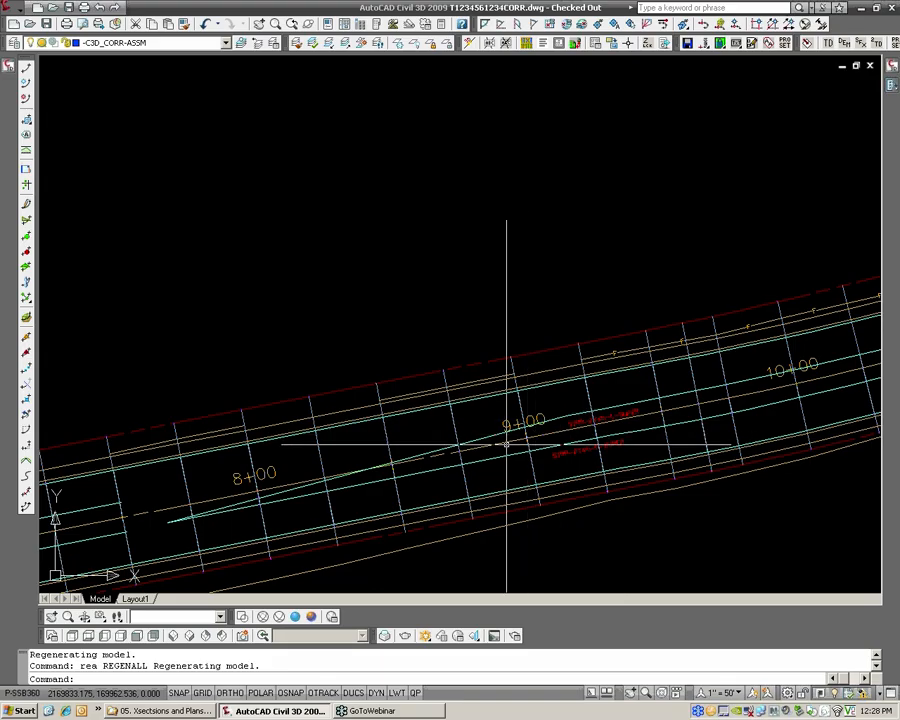
Create a corridor surface named _Dims-Strp in the properties of the Striping corridor
mouse_move(6, 66)
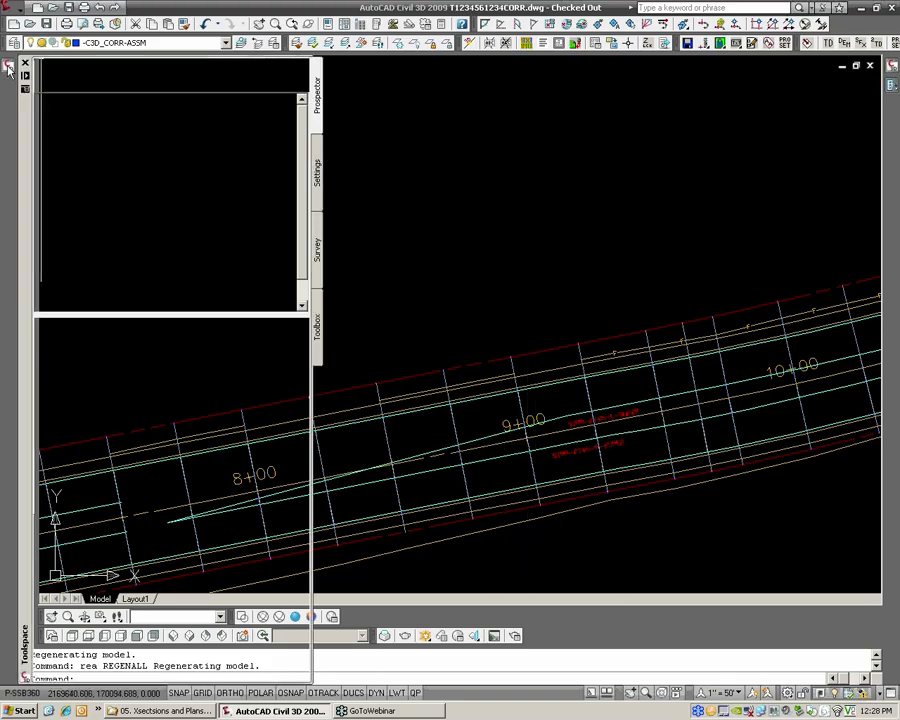
click(119, 239)
right_click(119, 239)
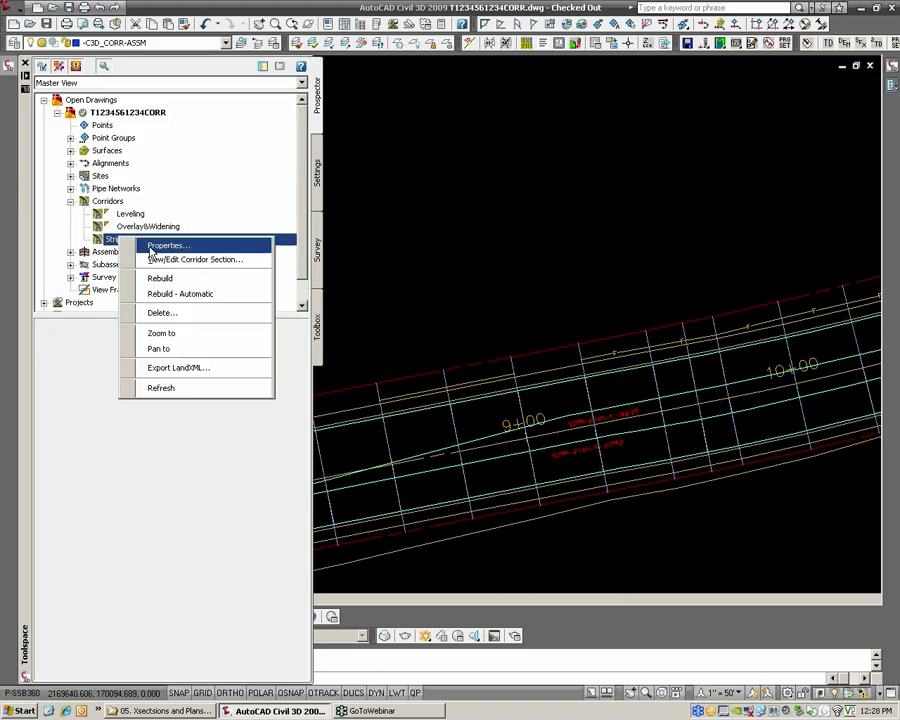
click(168, 244)
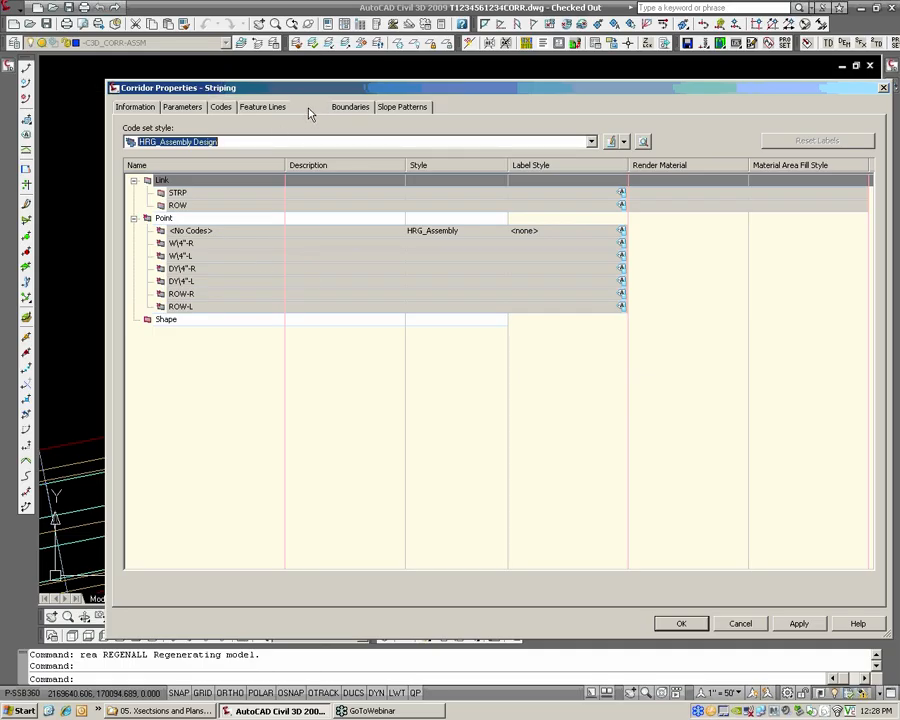
click(309, 108)
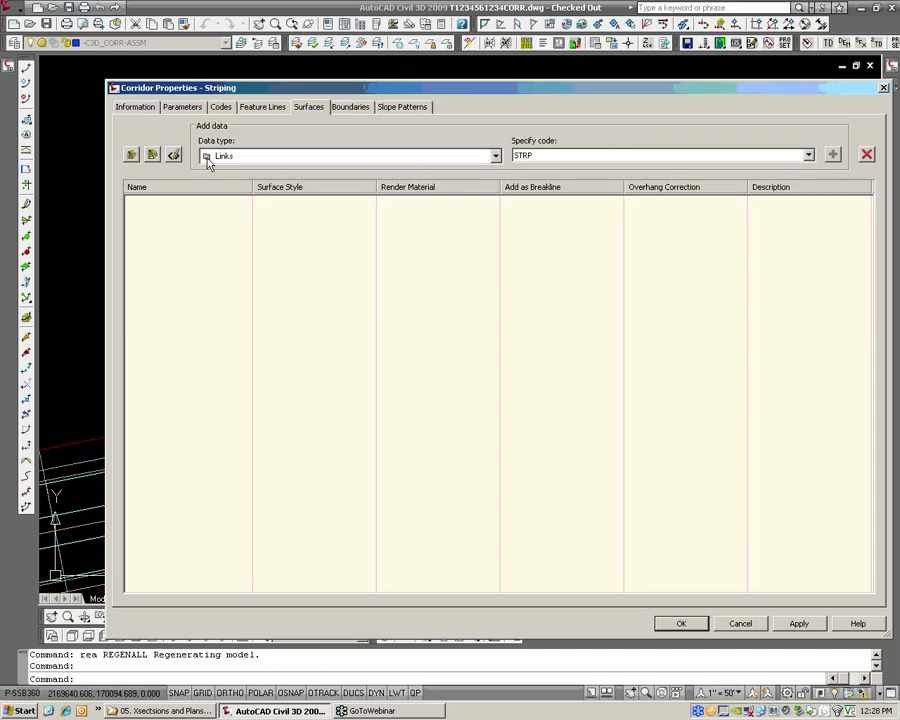
click(132, 156)
click(196, 202)
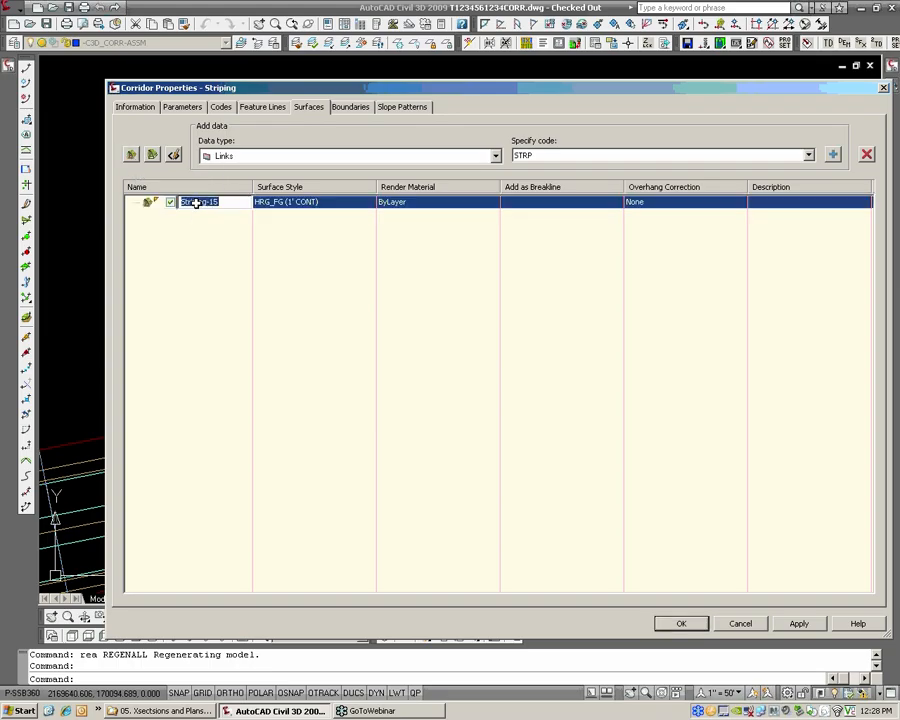
key(BackSpace)
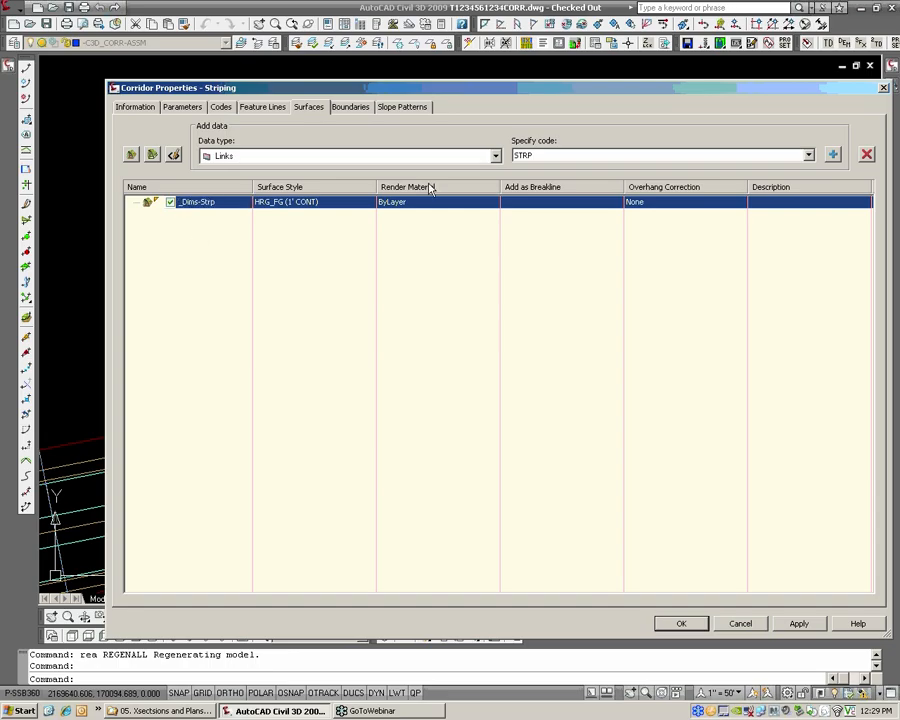
Add the STRP link code as data to the _Dims-Strp corridor surface
click(345, 156)
click(349, 157)
click(527, 156)
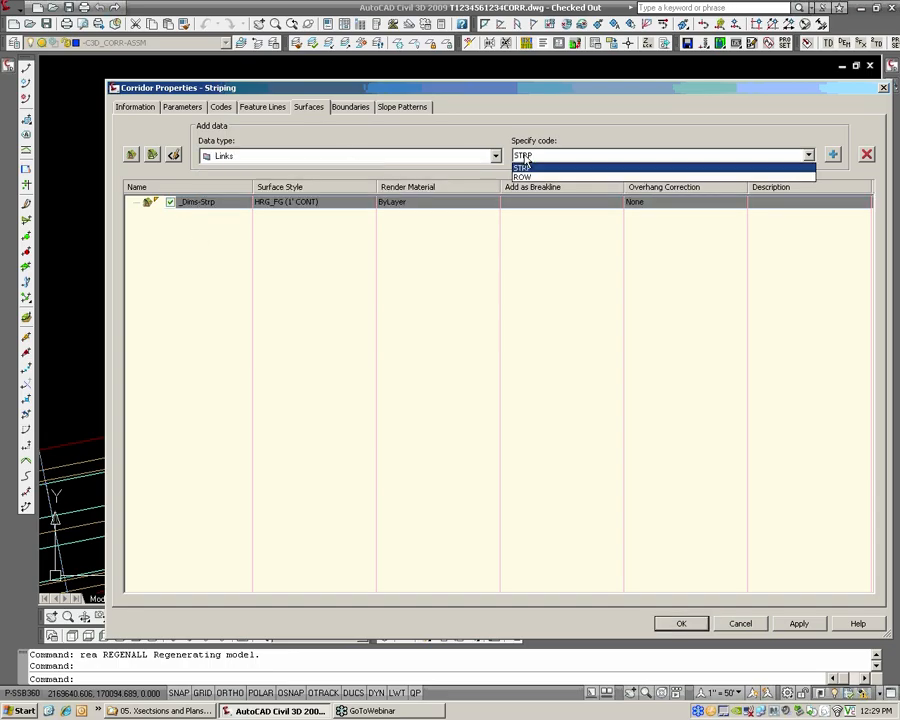
click(527, 157)
click(532, 157)
click(533, 167)
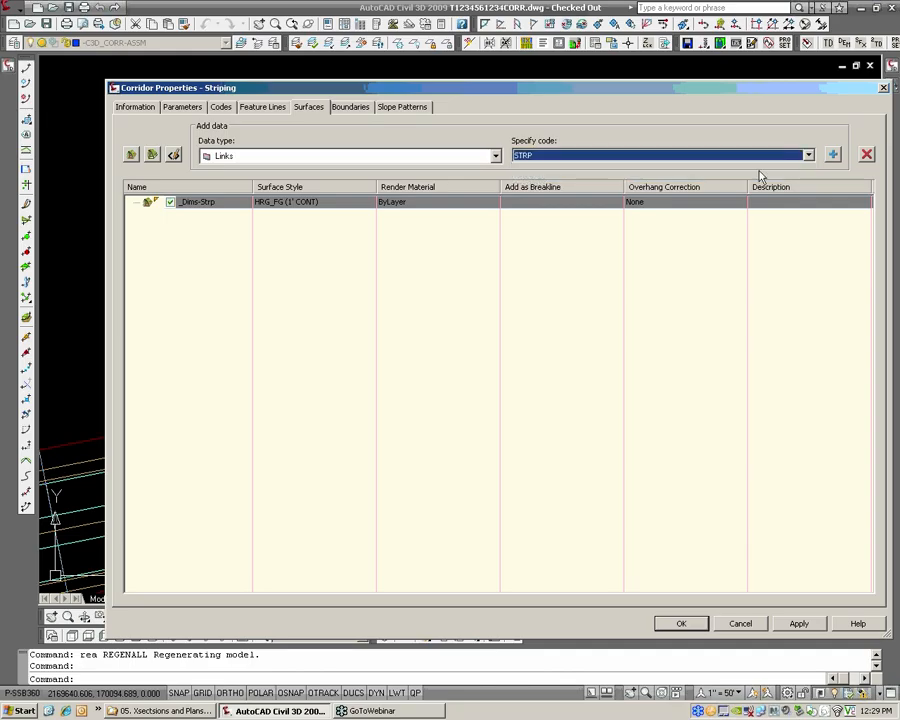
click(833, 154)
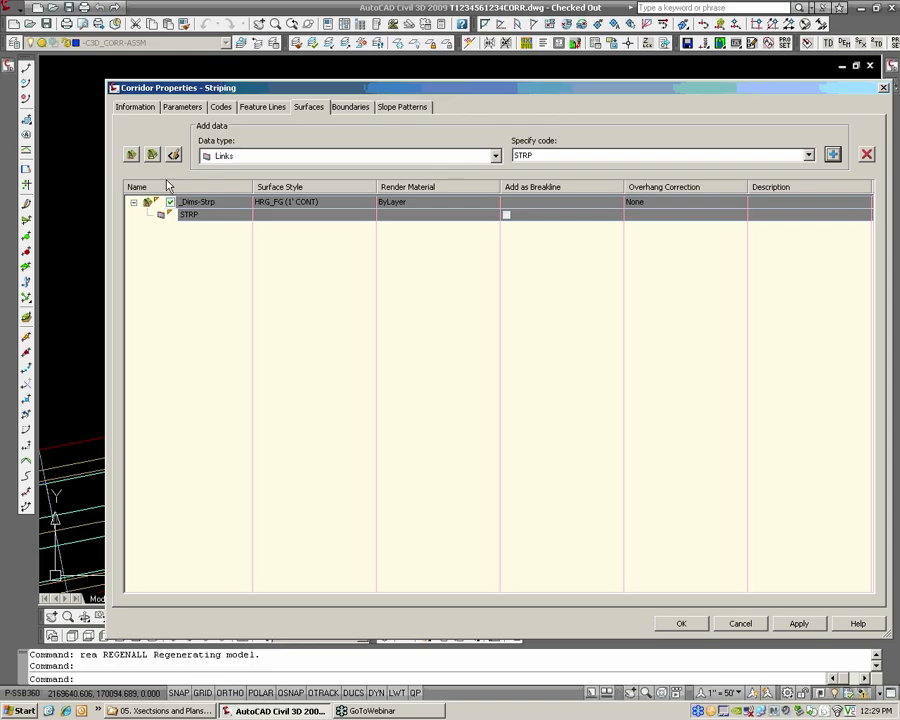
Create a second corridor surface for the Striping corridor and name it _Dims-ROW
click(131, 154)
click(199, 228)
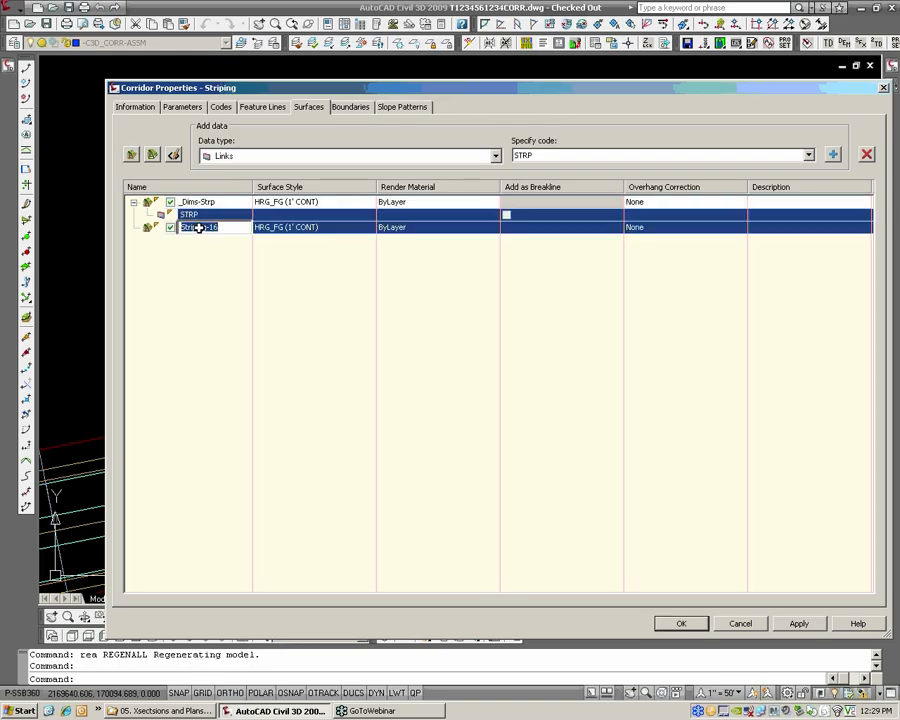
click(210, 238)
click(213, 228)
click(217, 204)
click(216, 227)
click(213, 227)
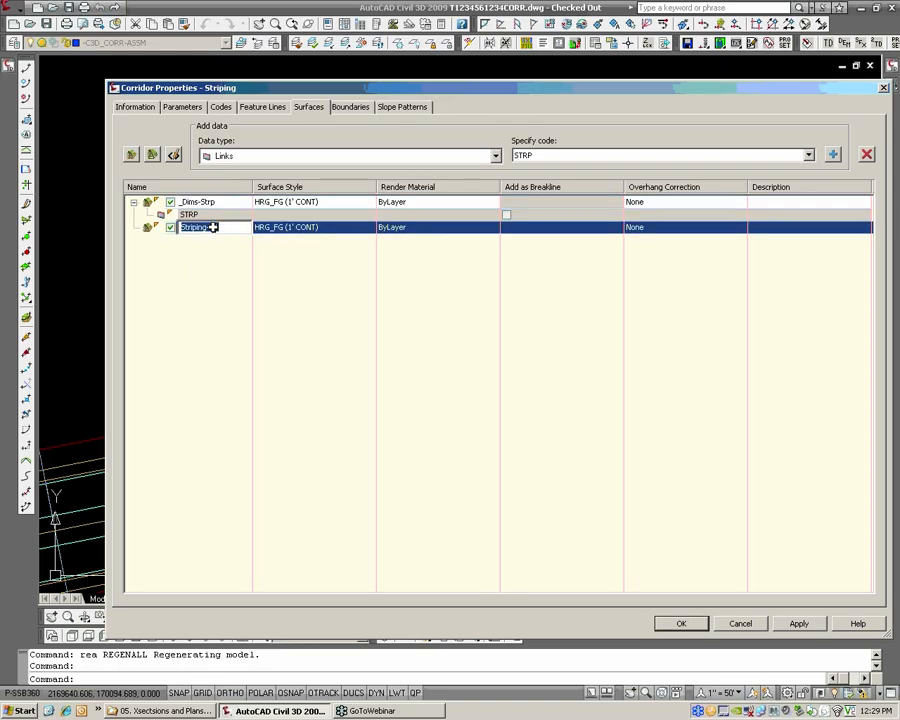
key(BackSpace)
key(Return)
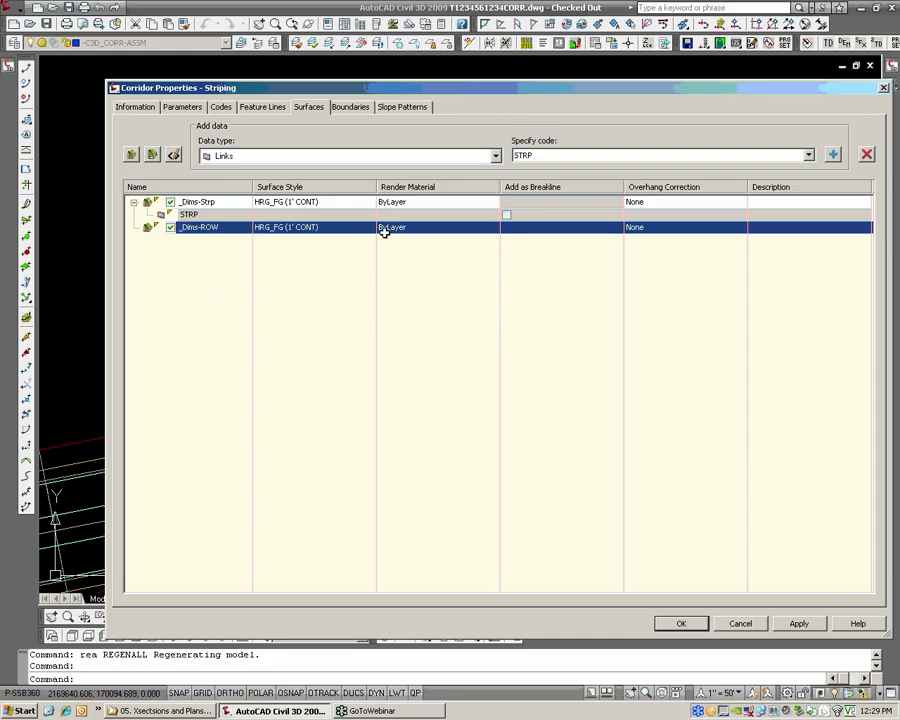
Add the ROW link code as data to the _Dims-ROW corridor surface
click(548, 157)
click(543, 180)
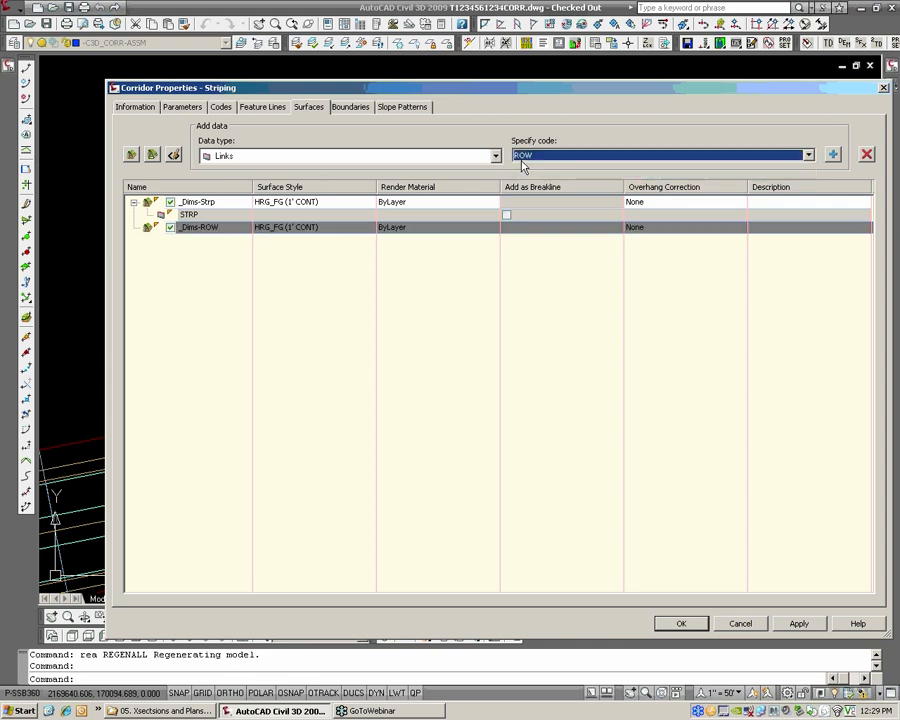
click(835, 158)
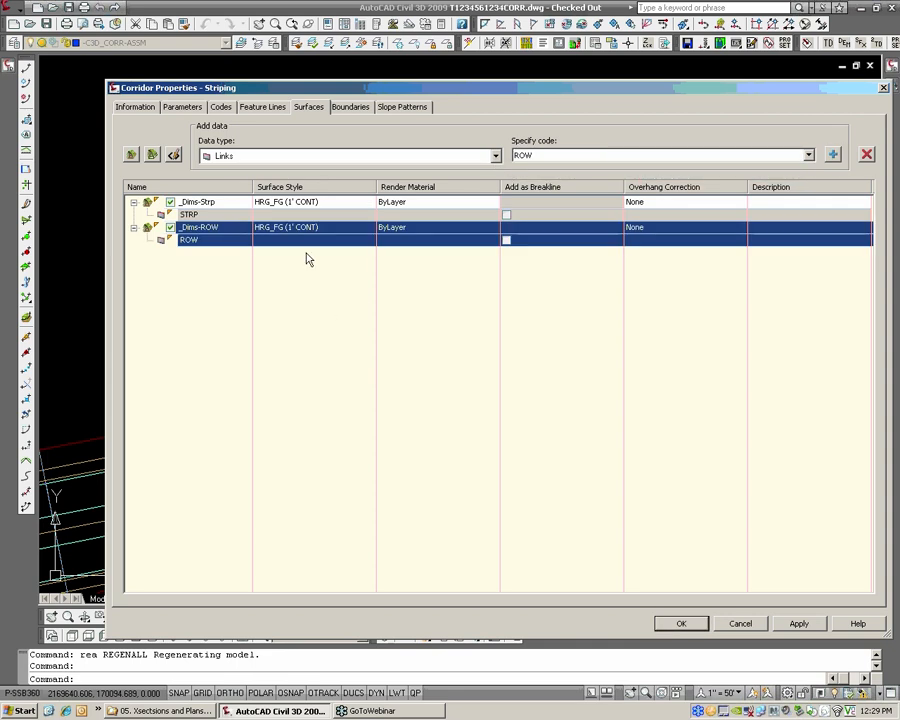
Set the surface style of both _Dims-ROW and _Dims-Strp to _No Display
click(297, 228)
click(508, 348)
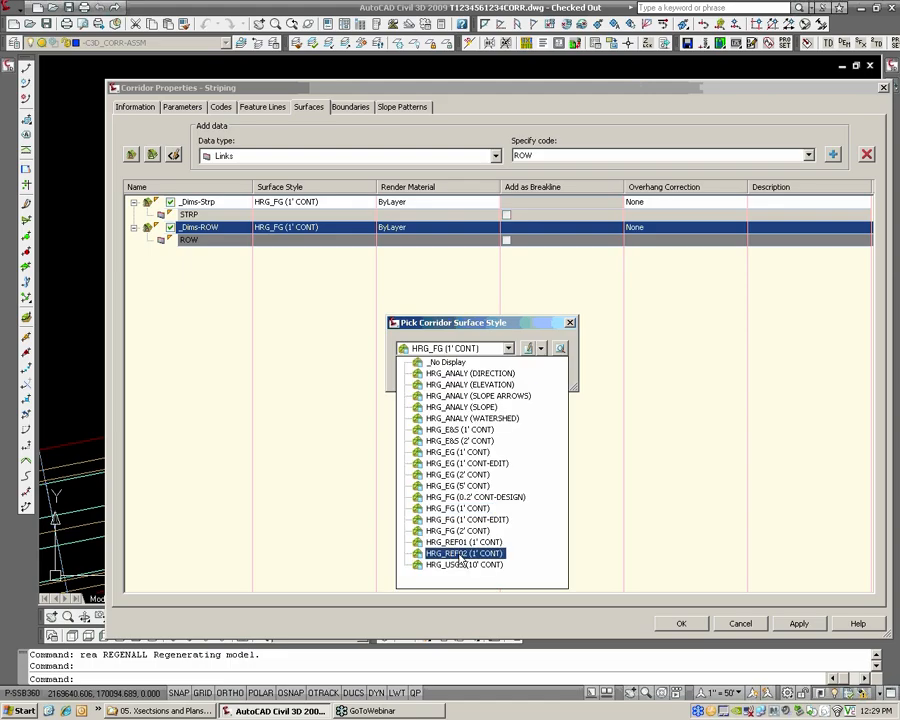
click(467, 366)
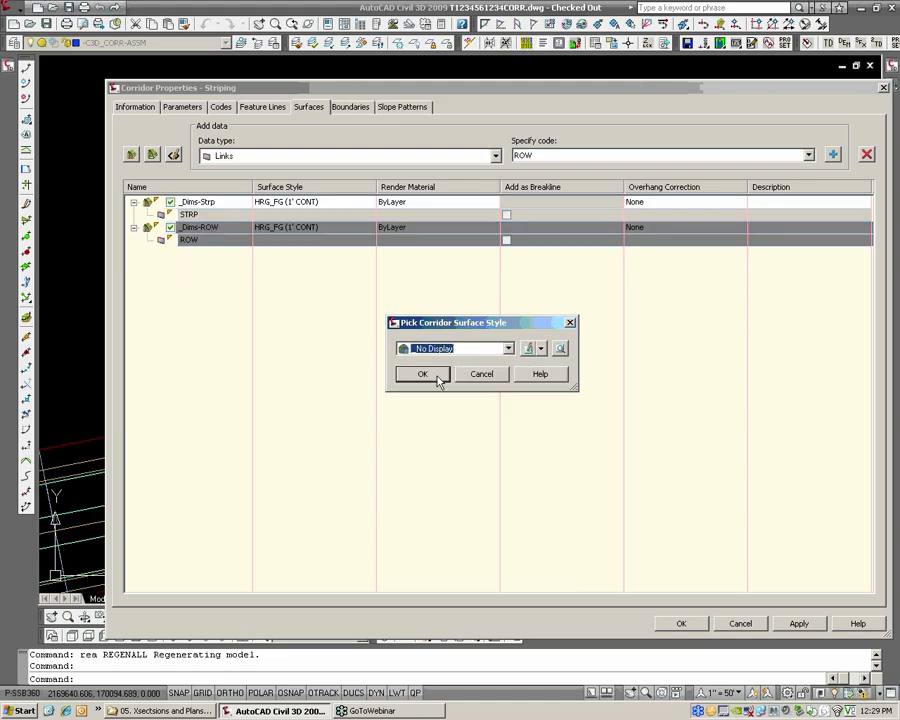
click(436, 374)
click(308, 205)
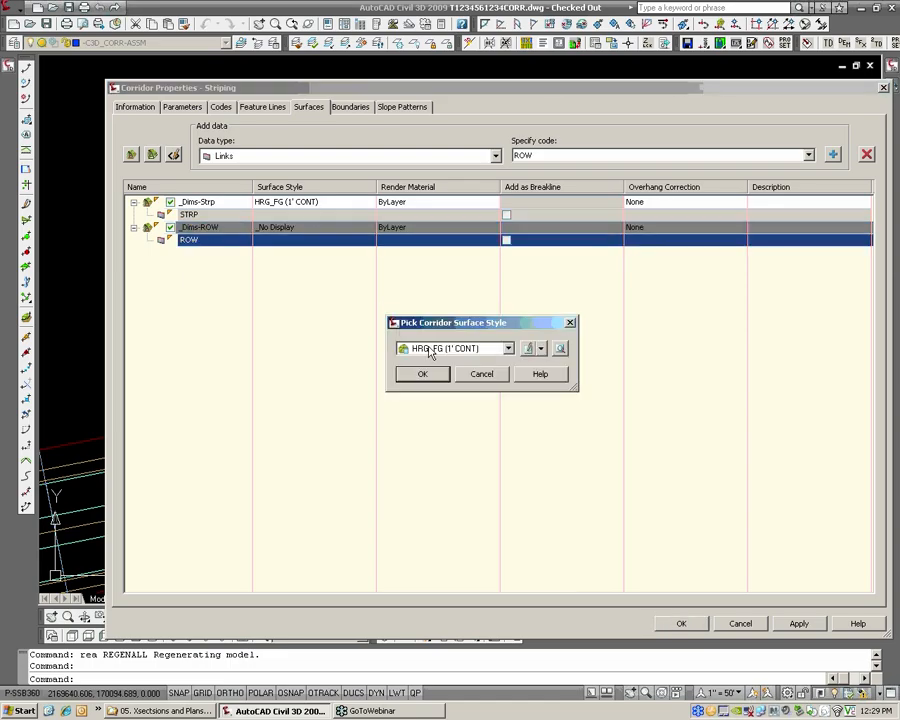
click(508, 348)
click(430, 362)
click(423, 374)
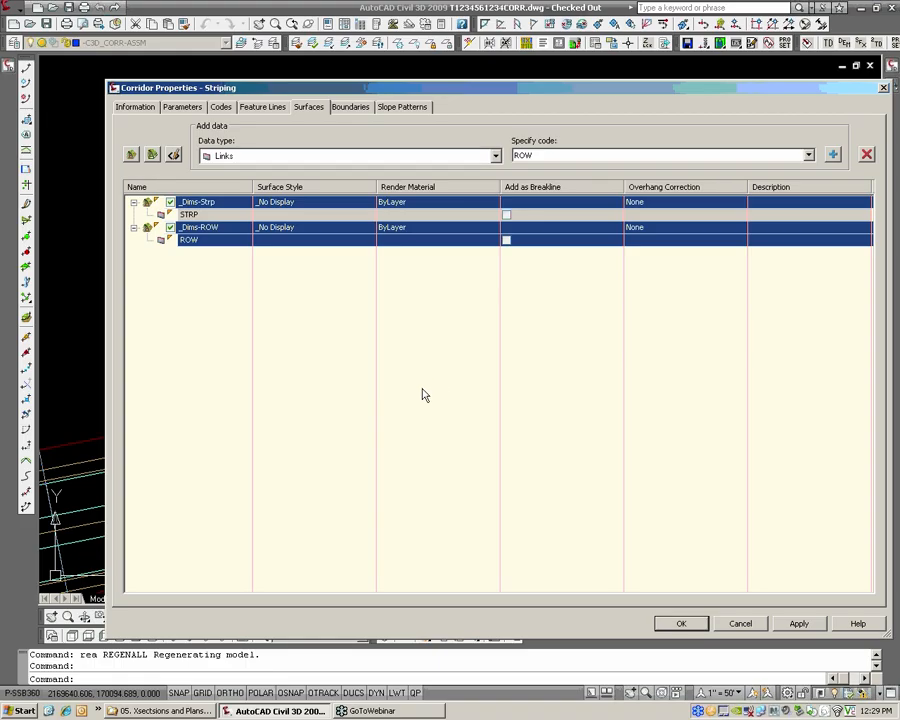
Accept the Striping corridor properties to build its surfaces, and save the drawing
click(681, 623)
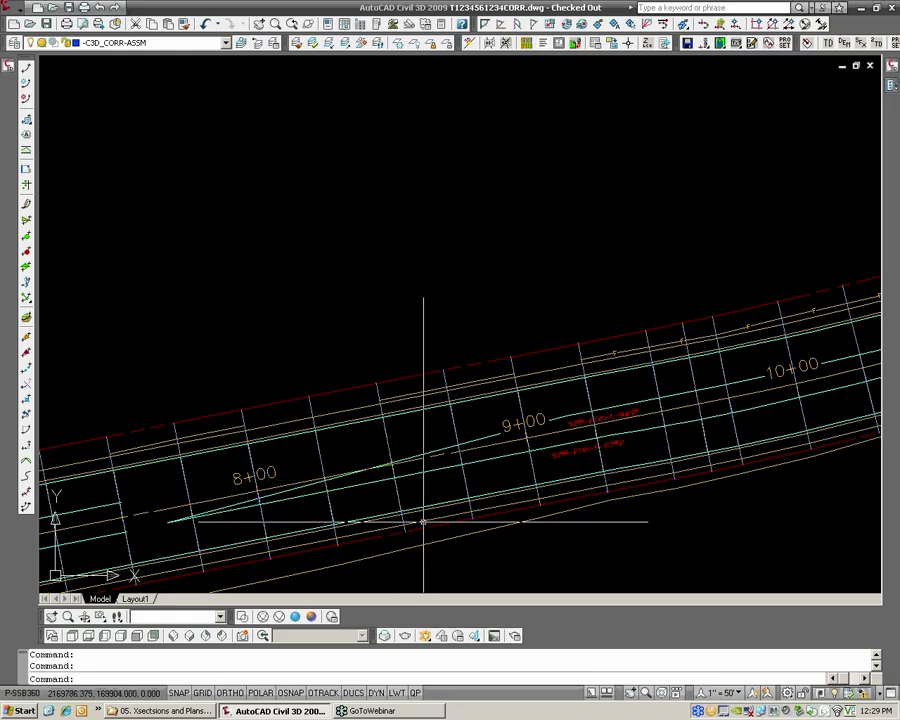
scroll(414, 422, down, 1)
middle_drag(568, 445, 422, 402)
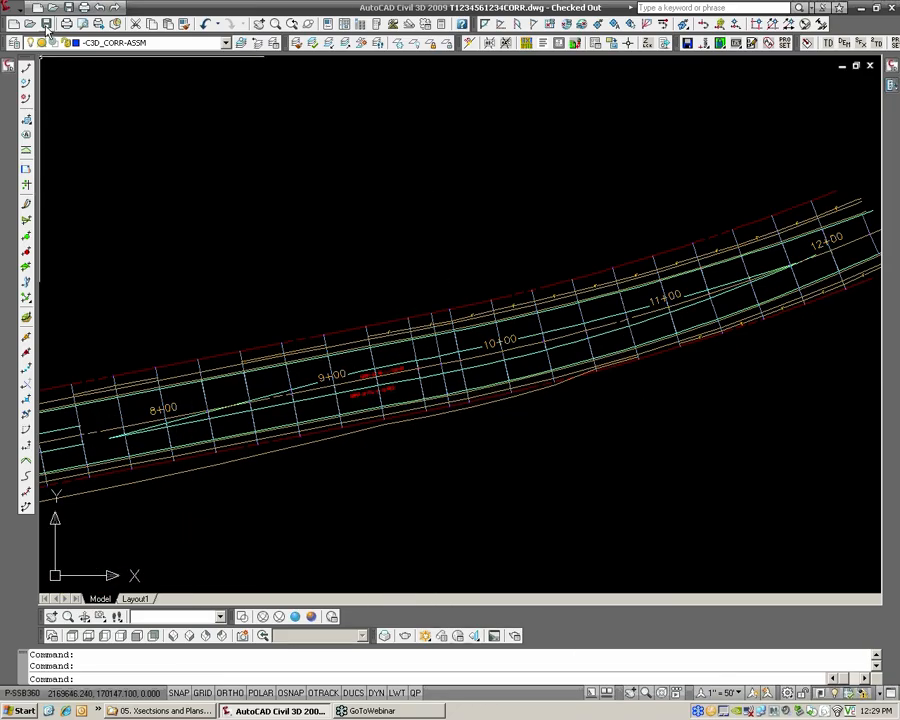
key(ctrl+s)
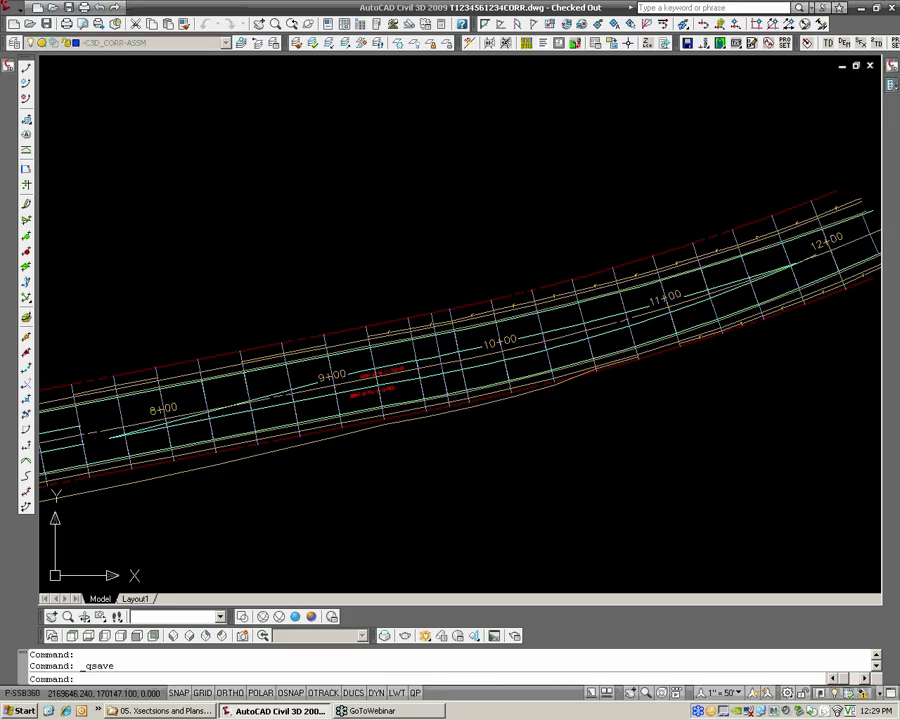
Examine the alignment offsets and surface elevations around station 9+00, with the double-yellow striping alignment there selected
scroll(342, 326, up, 2)
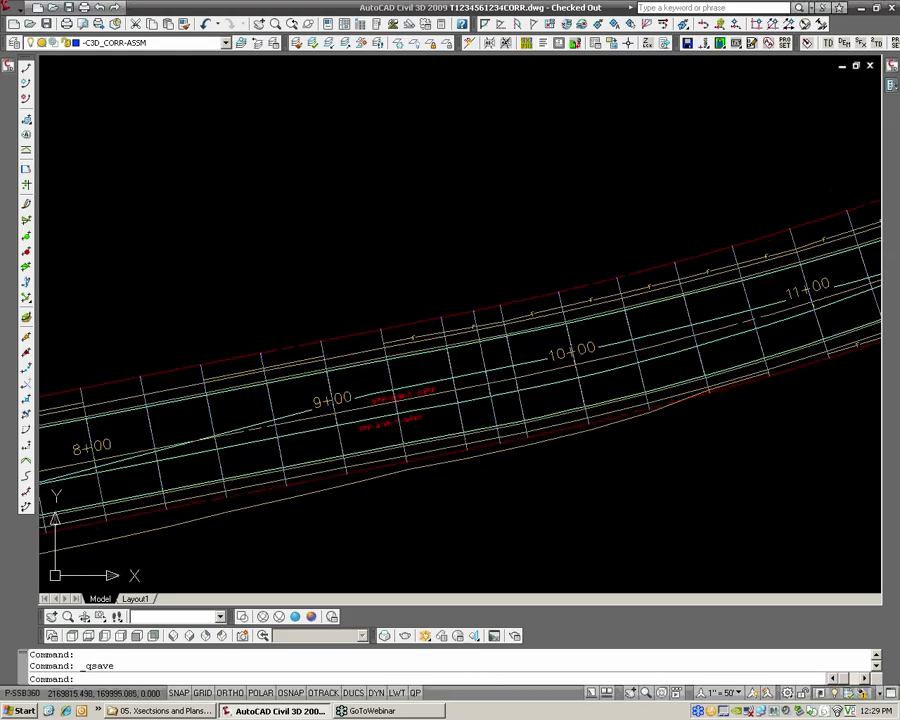
mouse_move(331, 318)
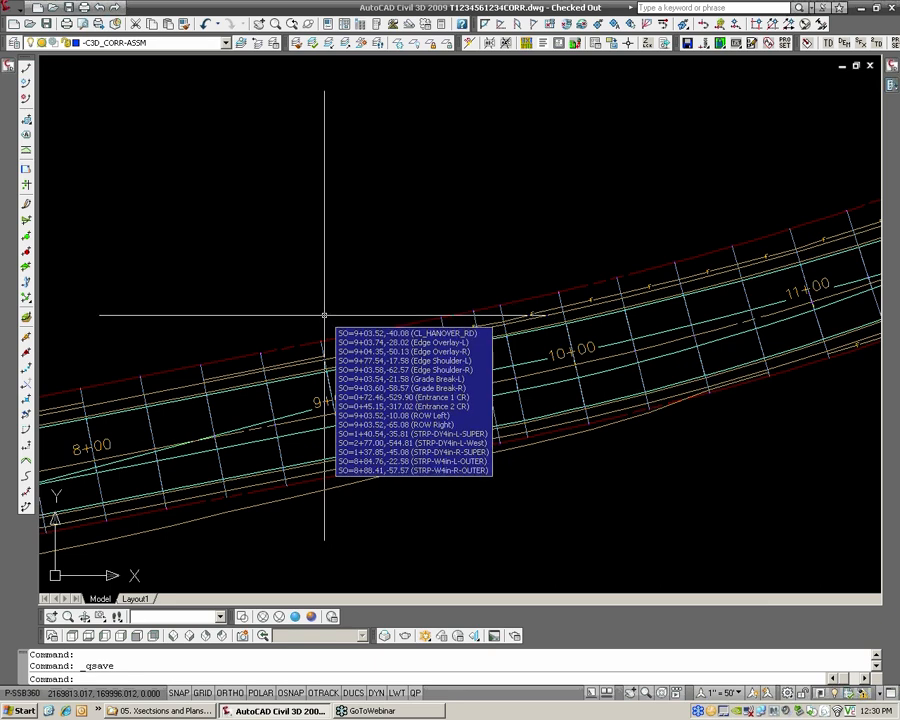
scroll(335, 325, down, 2)
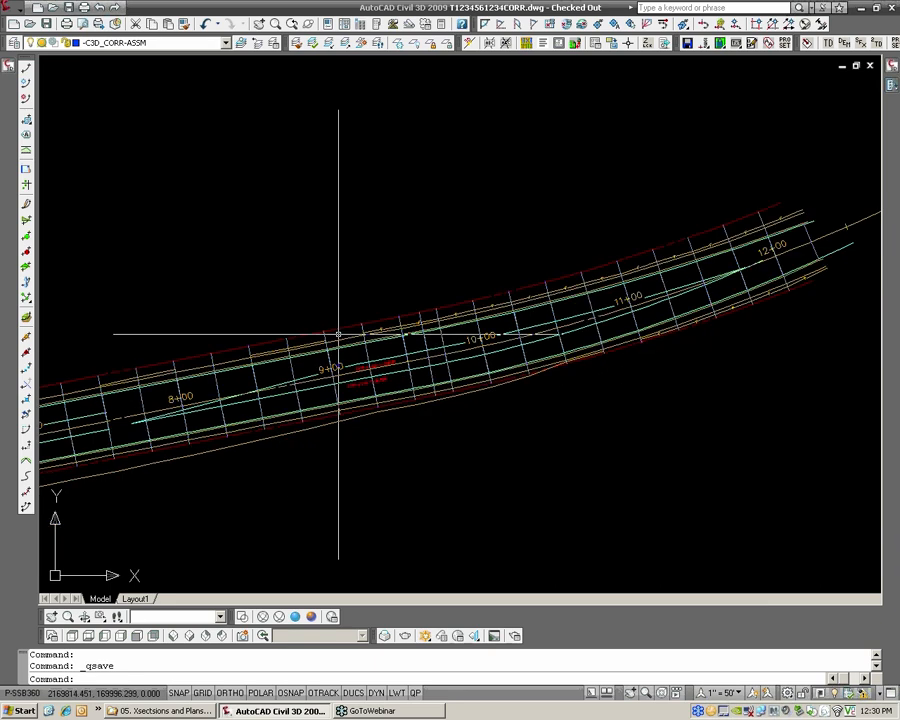
scroll(375, 310, up, 2)
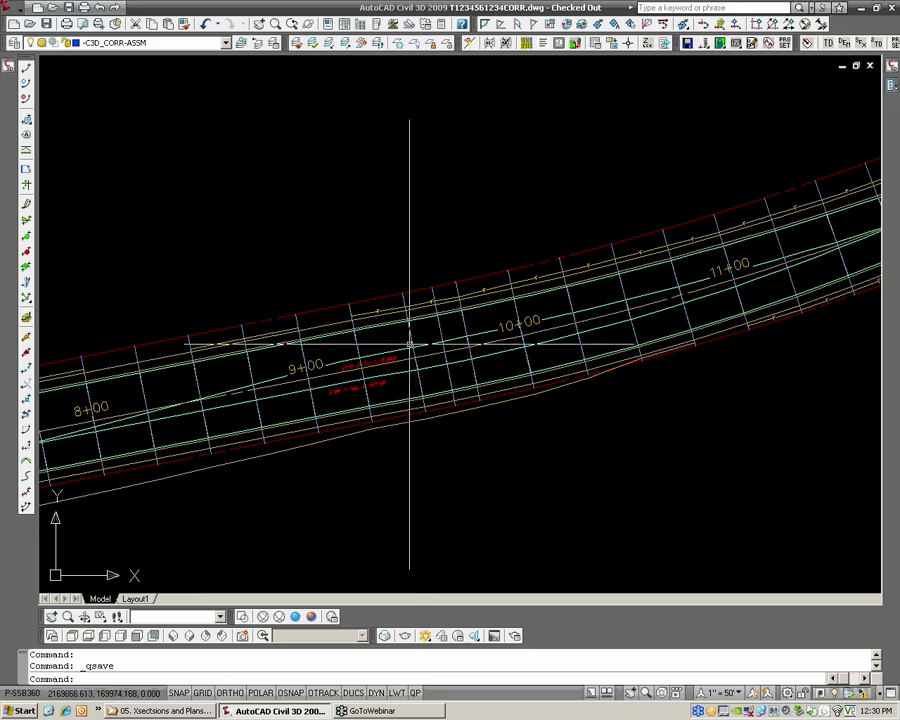
scroll(382, 345, down, 2)
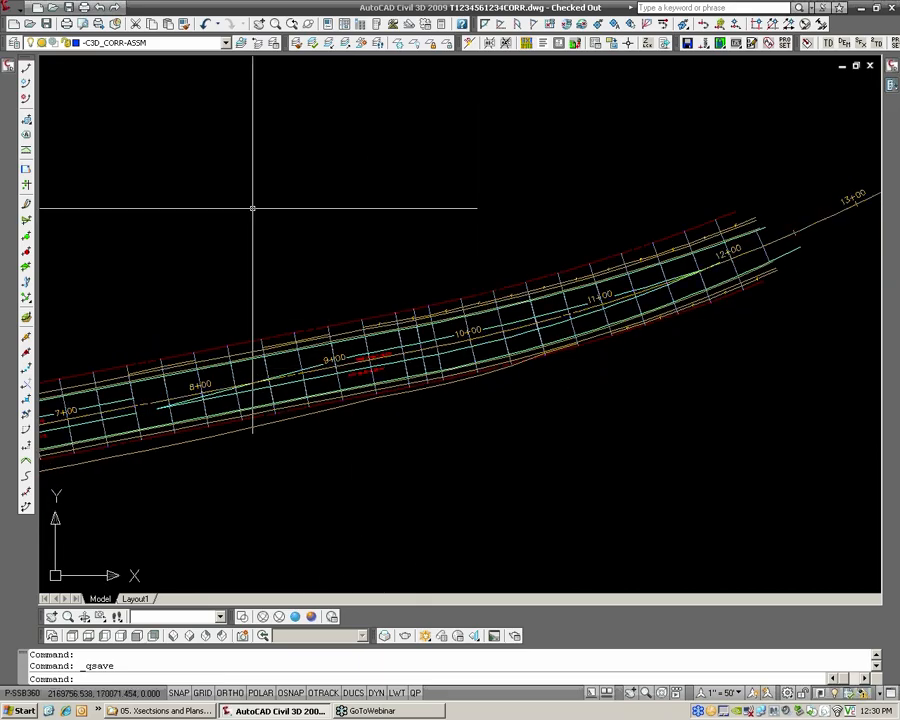
click(20, 6)
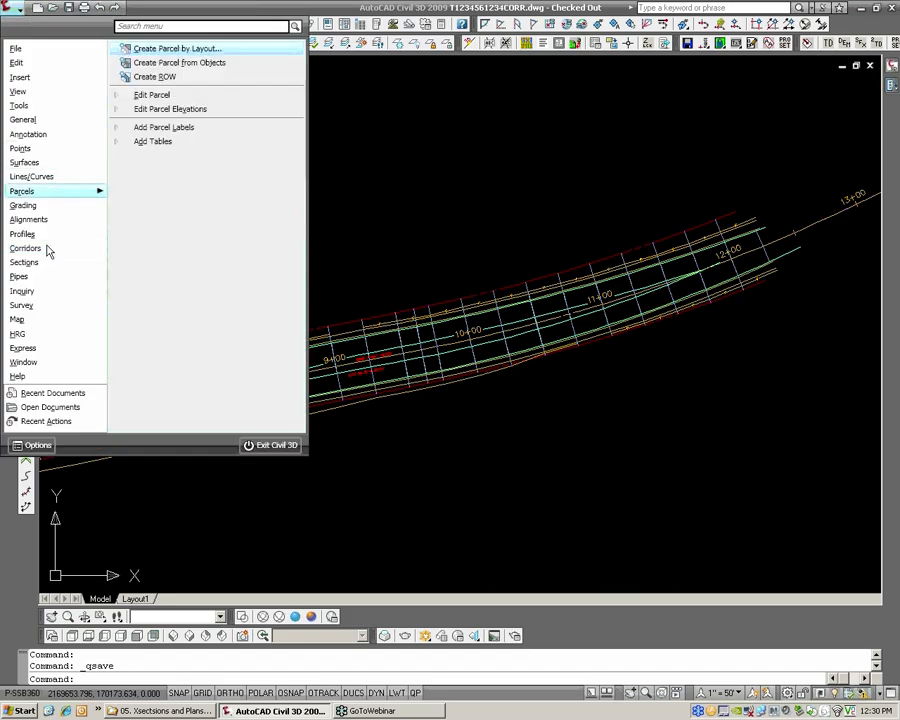
mouse_move(47, 224)
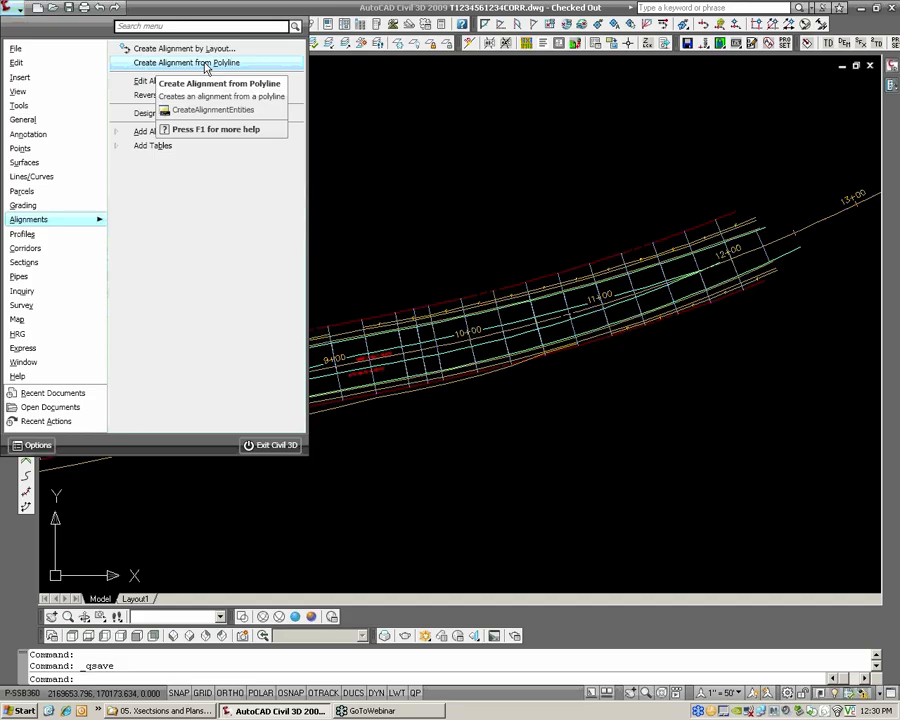
click(522, 221)
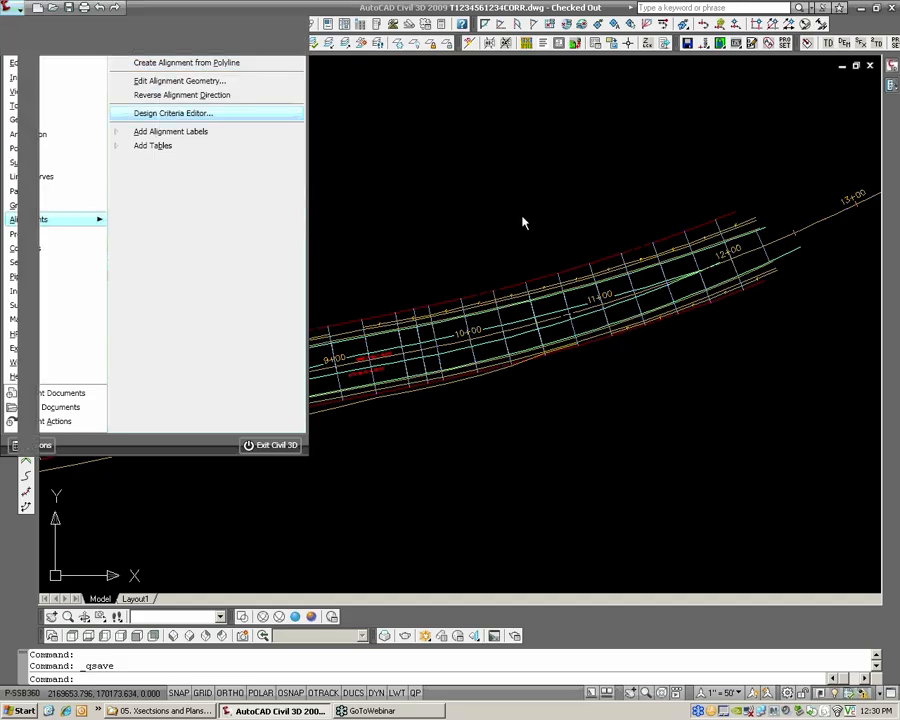
scroll(396, 348, up, 2)
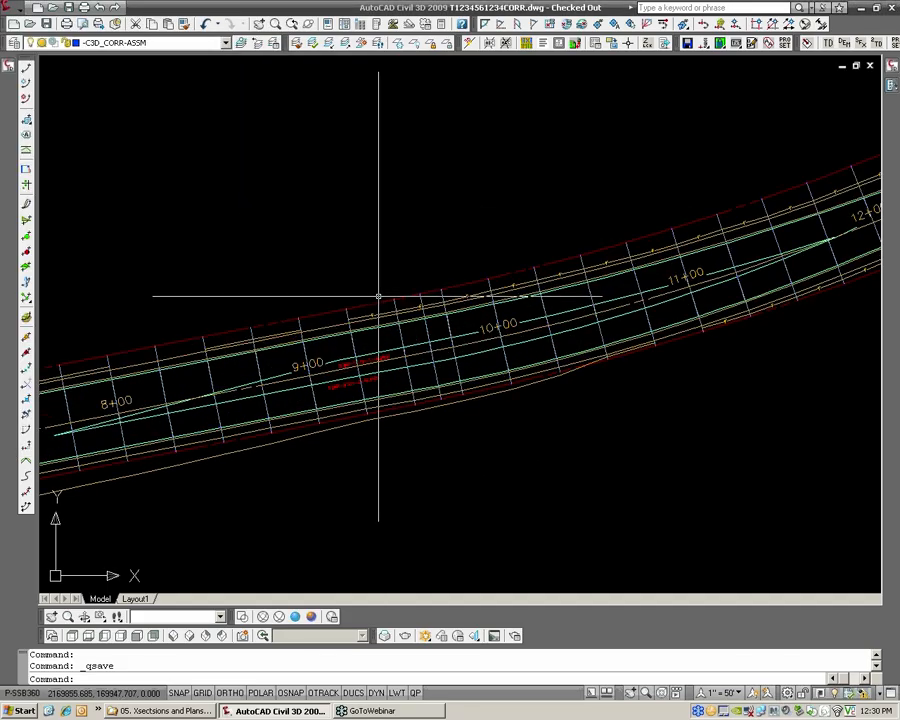
click(367, 342)
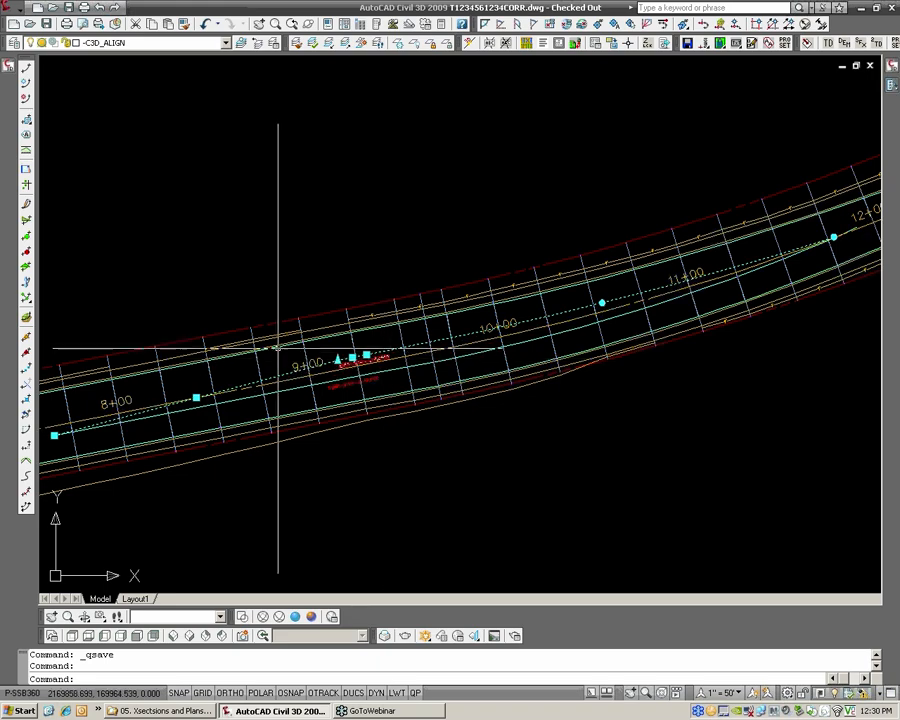
mouse_move(311, 355)
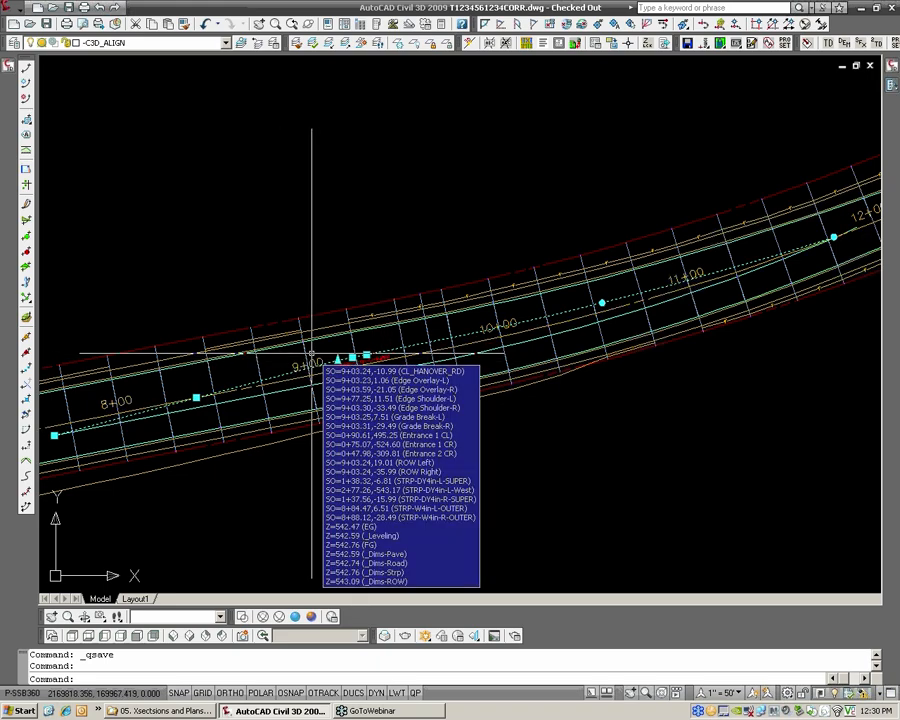
scroll(311, 355, down, 2)
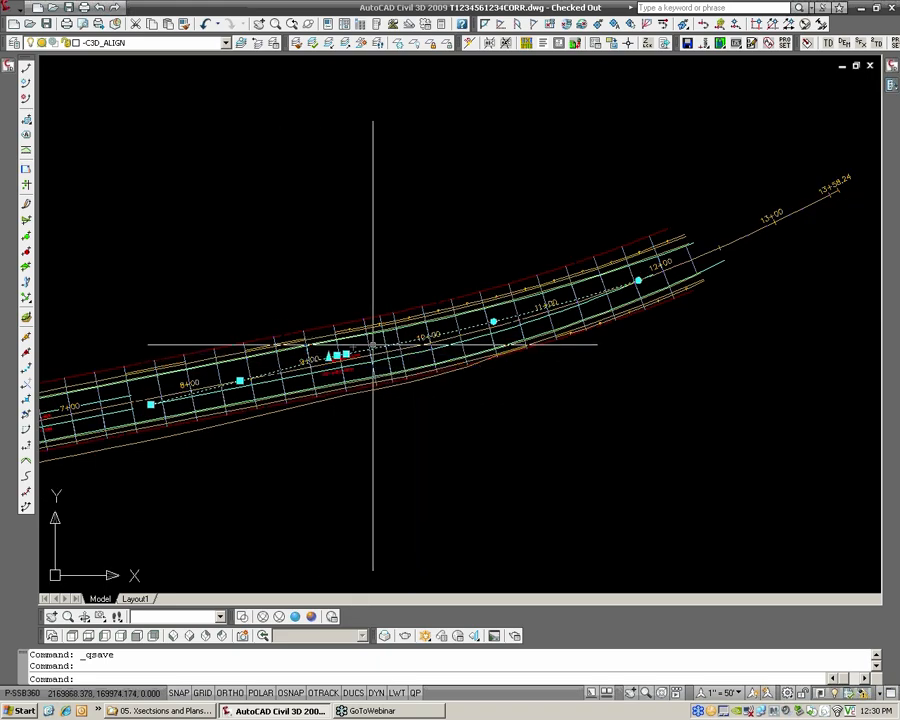
Examine the striping lines and the gap between them along the road from station 7+00 to 9+00
key(Escape)
key(Escape)
scroll(371, 342, down, 2)
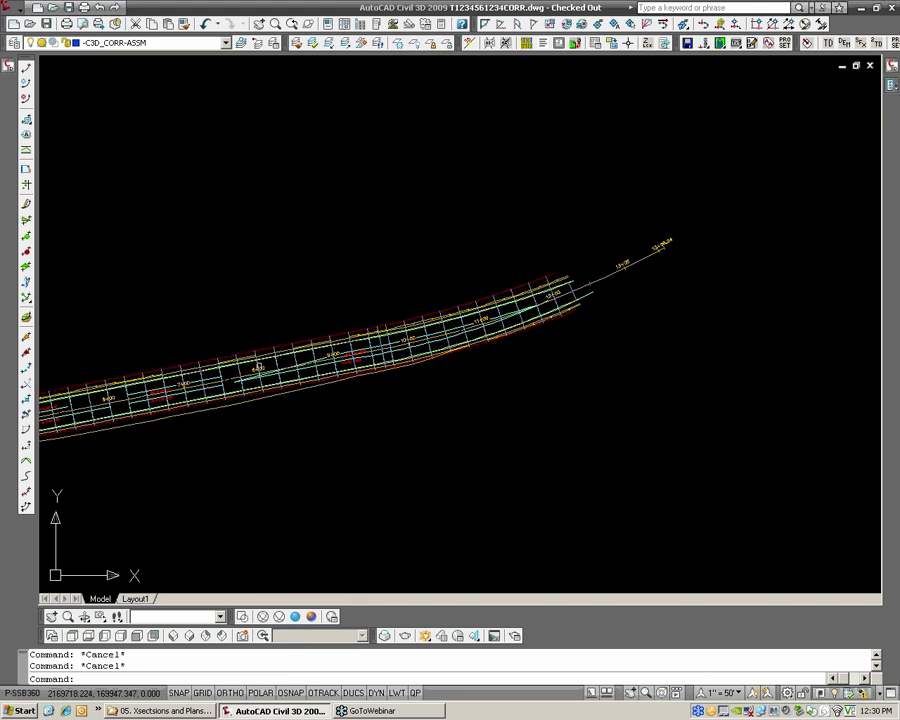
scroll(262, 381, up, 3)
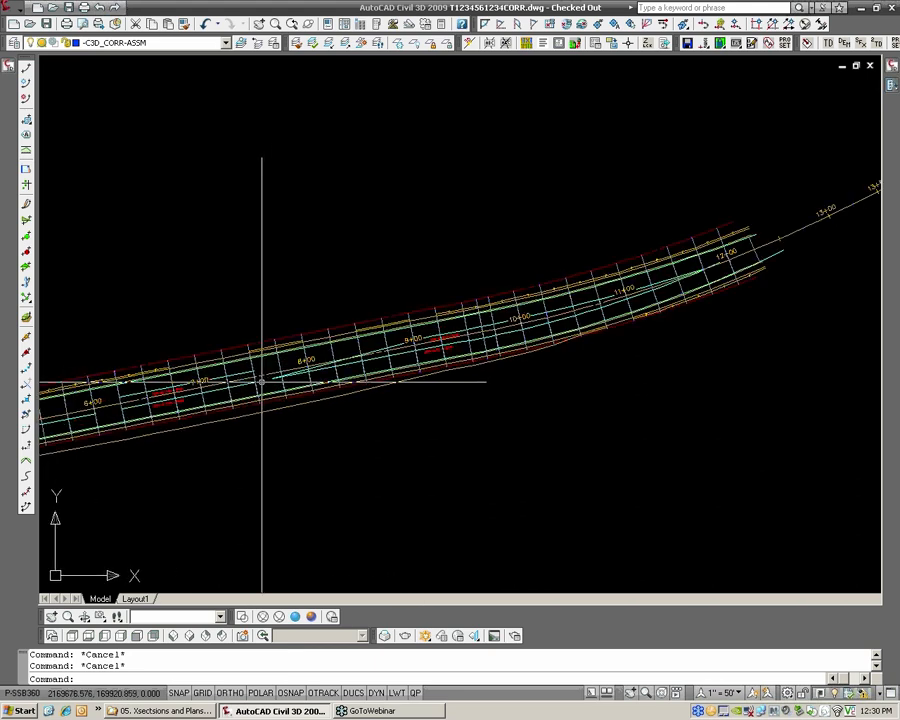
mouse_move(262, 381)
scroll(262, 381, down, 2)
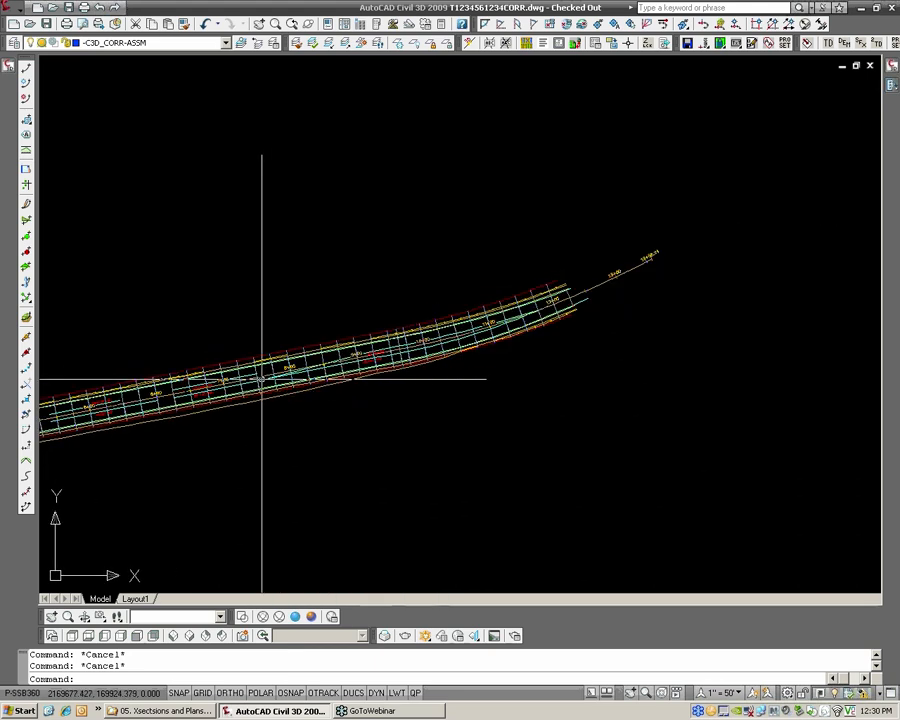
scroll(268, 376, up, 4)
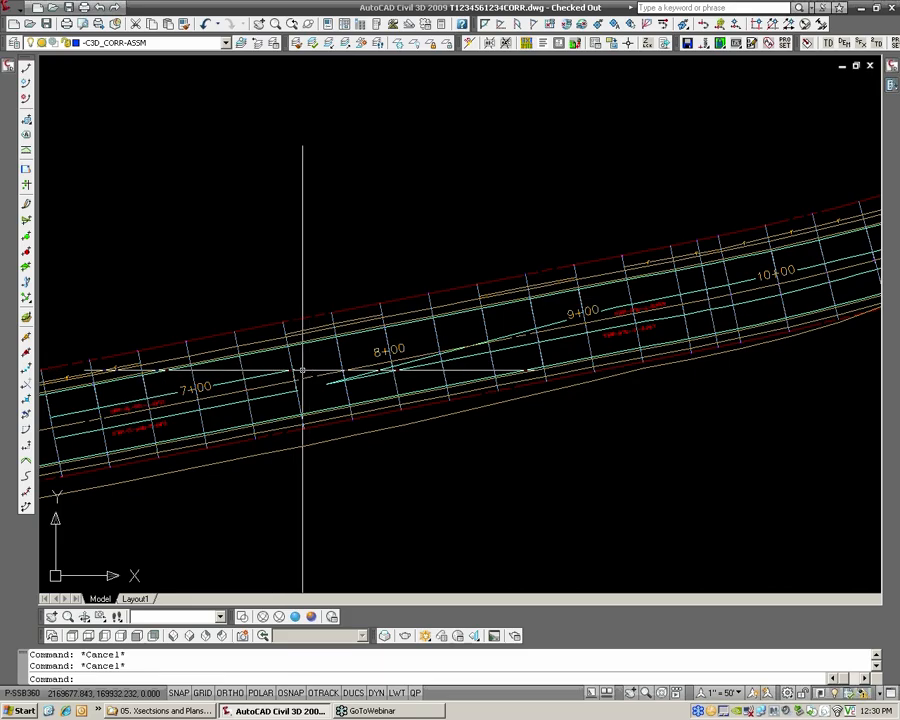
scroll(297, 373, up, 2)
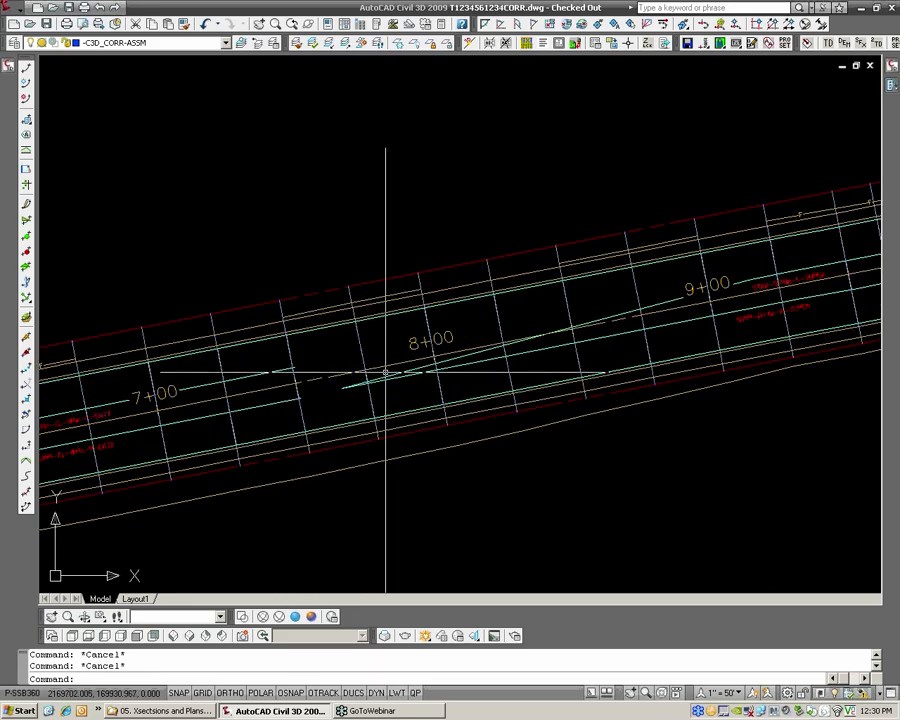
mouse_move(385, 372)
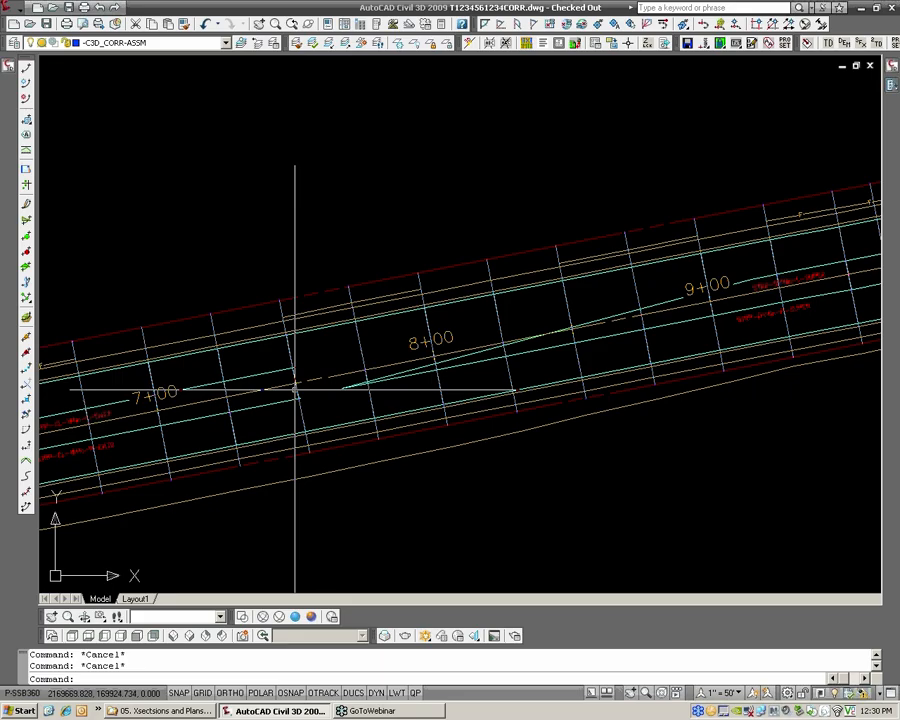
mouse_move(294, 390)
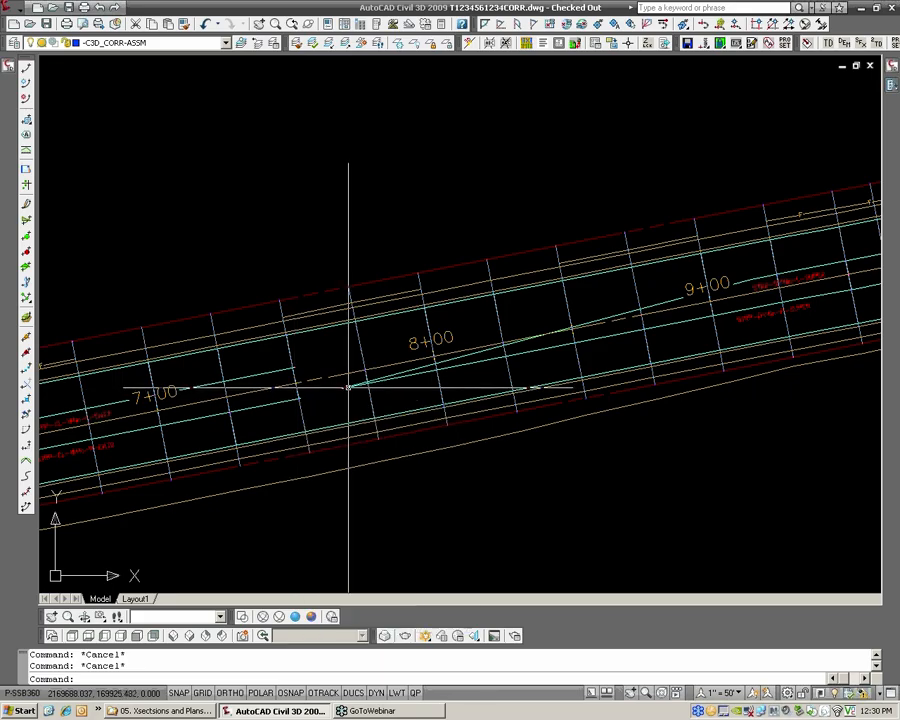
scroll(227, 308, up, 2)
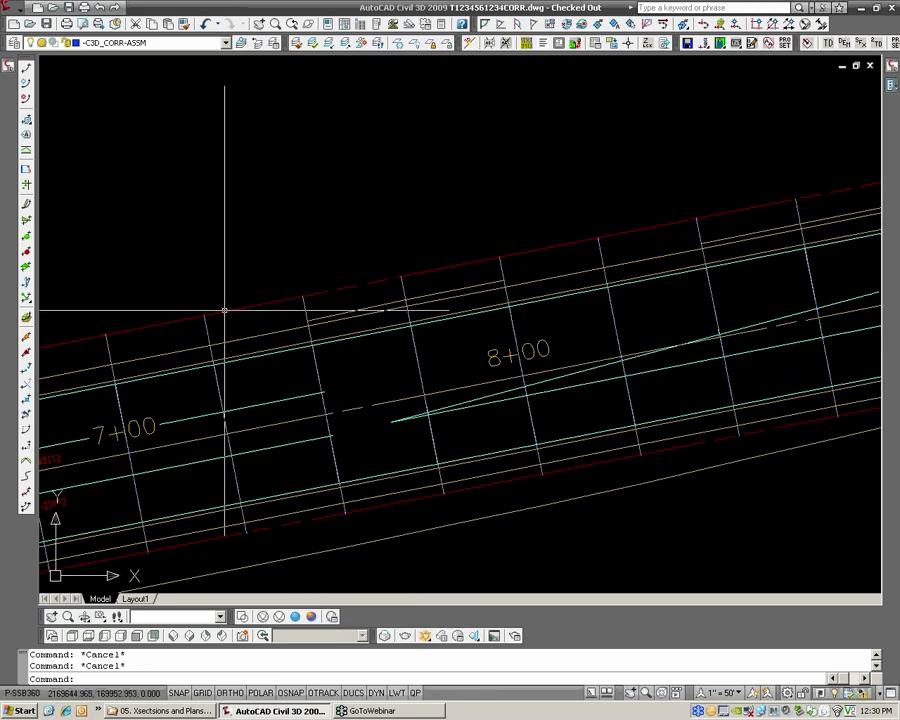
Save the corridor drawing and close it without checking in the changes
scroll(221, 307, down, 5)
middle_drag(461, 319, 350, 318)
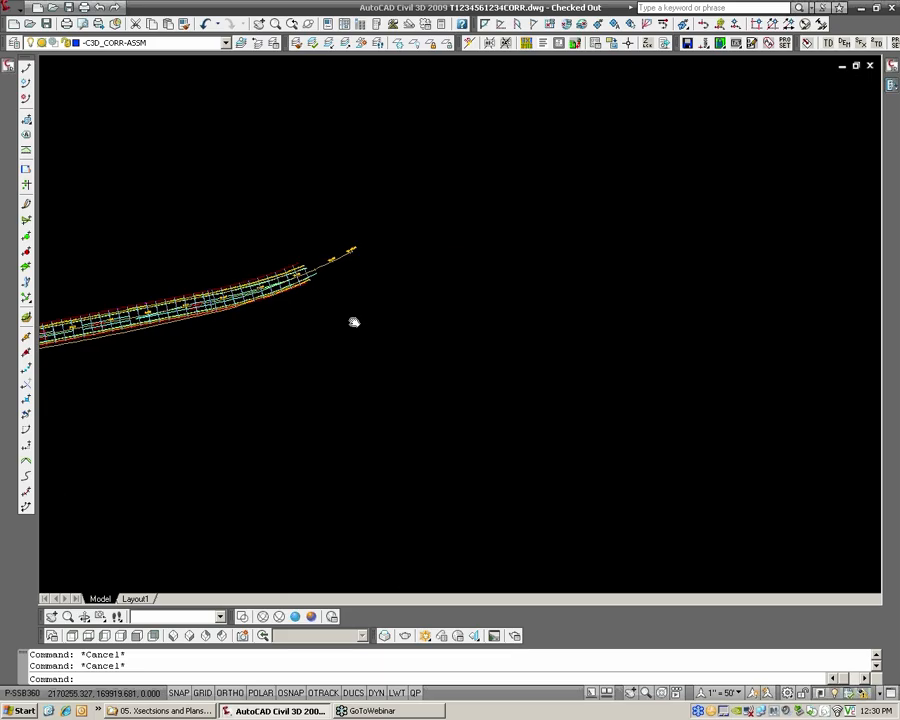
scroll(350, 318, down, 2)
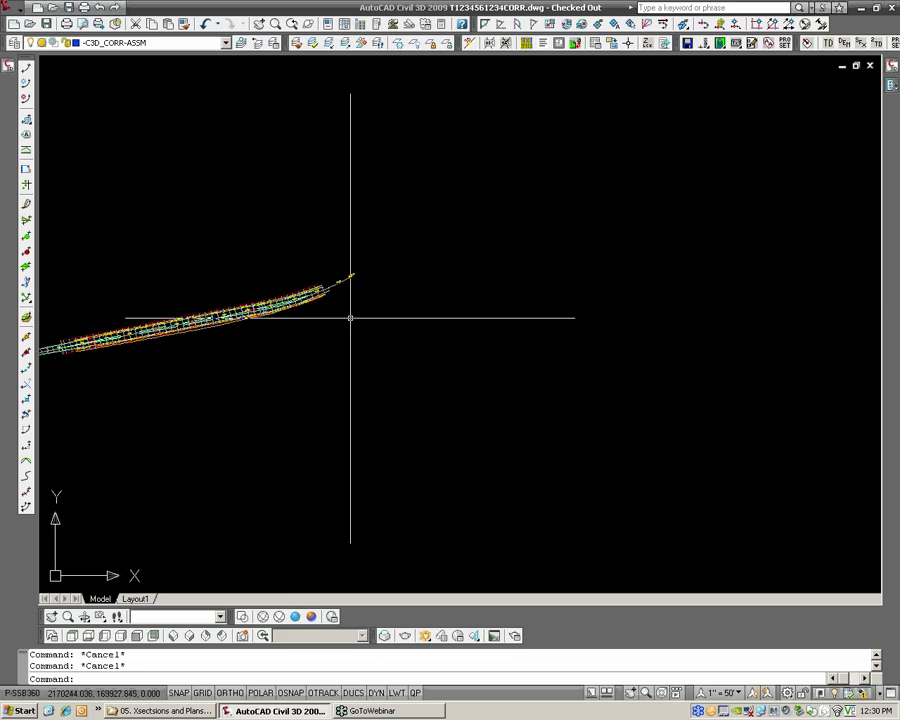
scroll(350, 318, down, 2)
middle_drag(510, 333, 217, 297)
mouse_move(467, 322)
middle_down()
mouse_move(435, 321)
mouse_move(478, 323)
middle_up()
text(qsave)
key(Return)
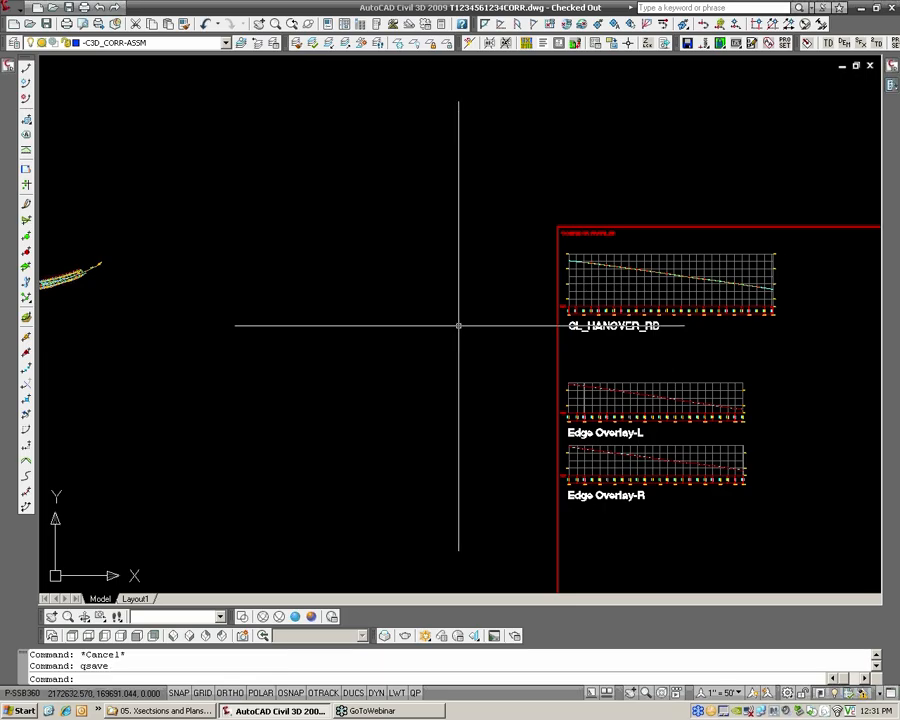
scroll(440, 324, down, 2)
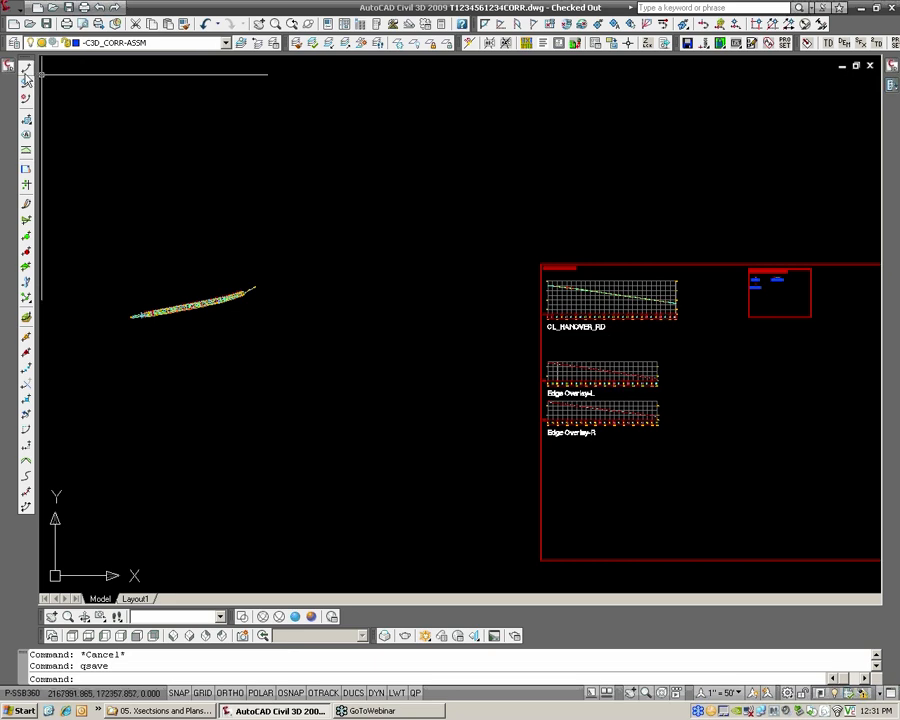
click(46, 24)
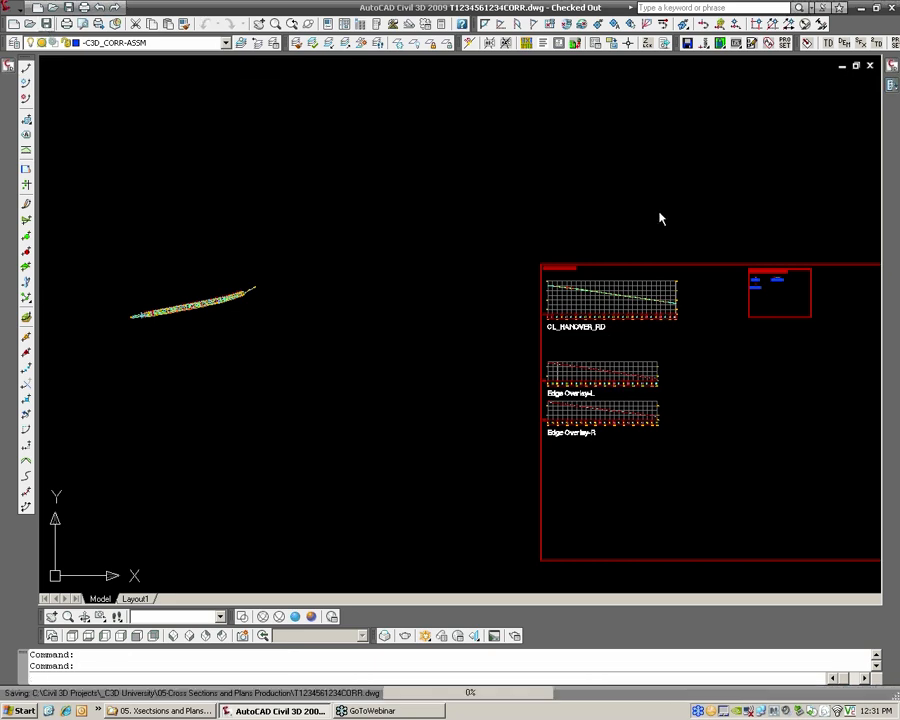
click(870, 66)
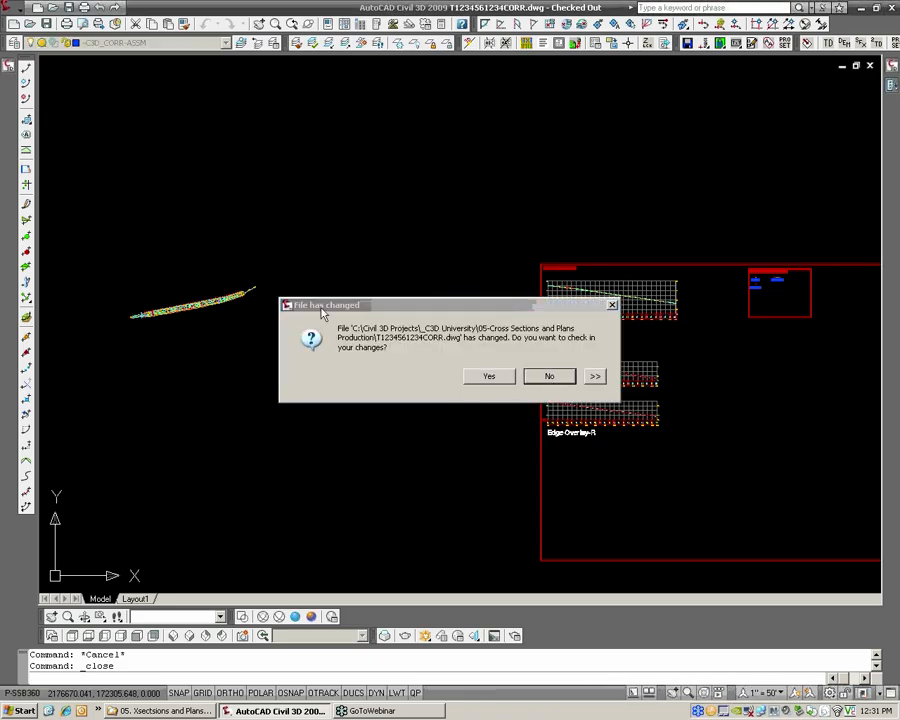
click(549, 377)
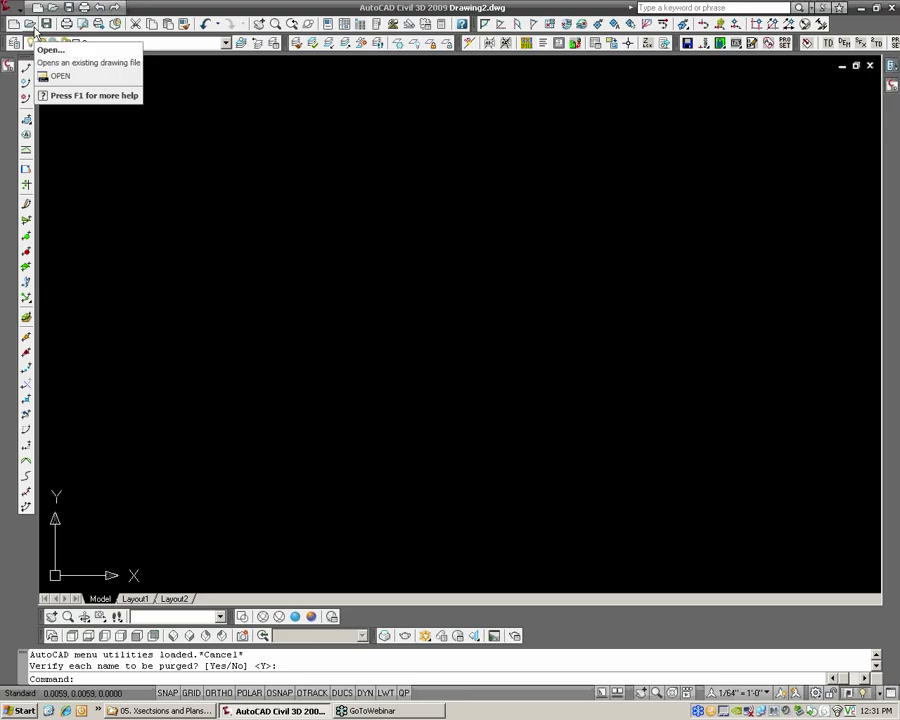
mouse_move(10, 69)
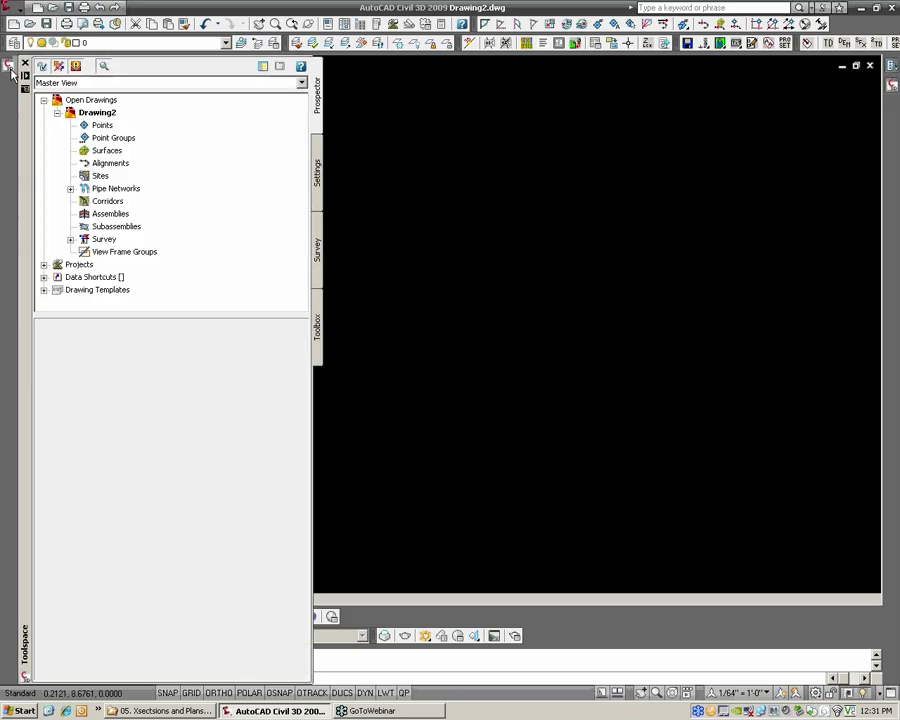
click(44, 264)
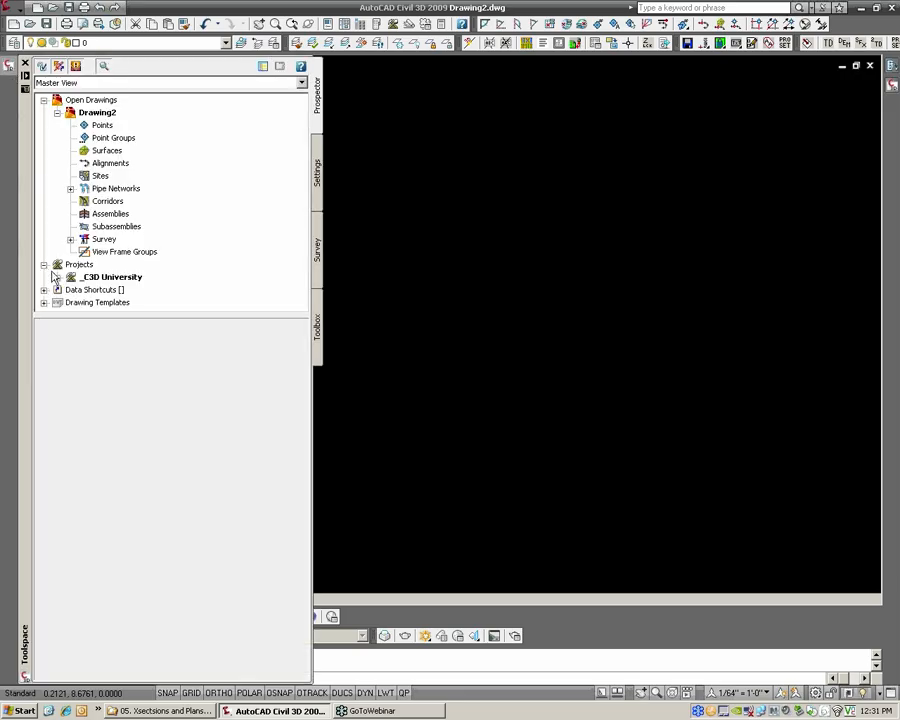
click(57, 277)
click(70, 226)
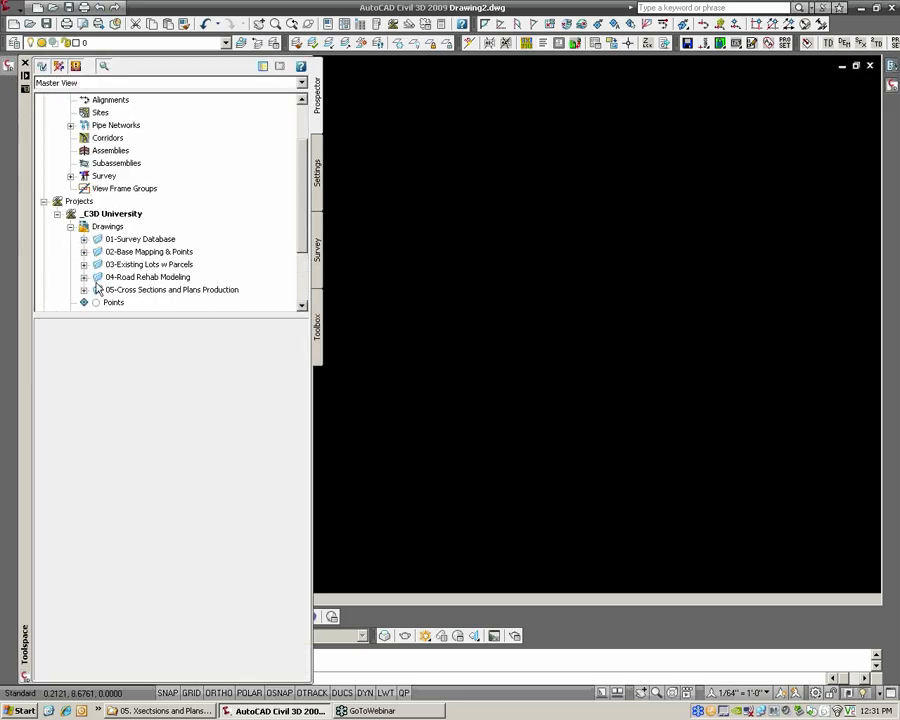
click(85, 290)
click(158, 301)
right_click(180, 305)
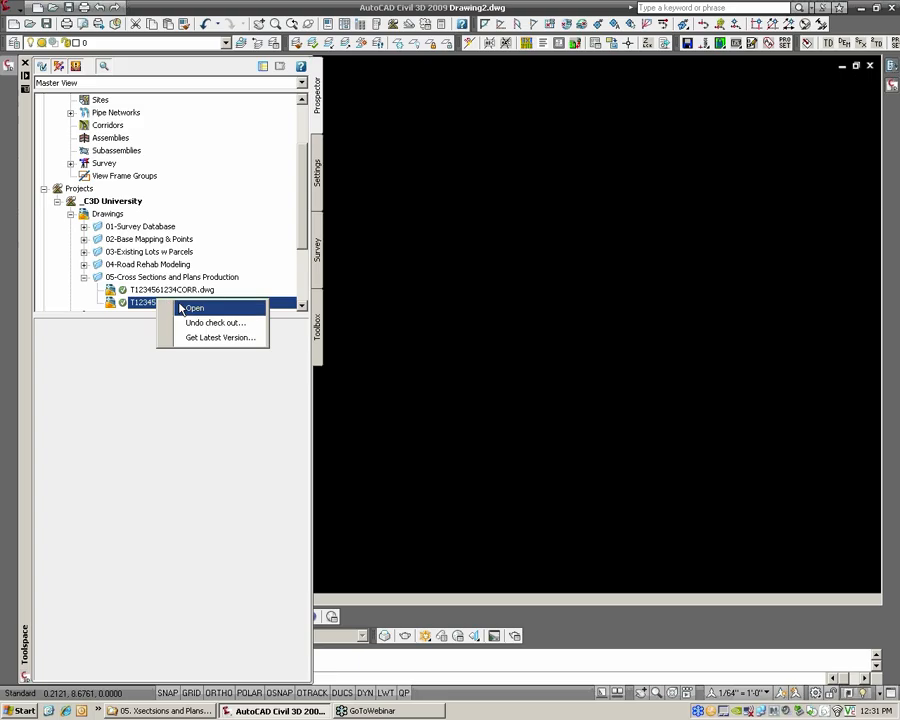
click(182, 306)
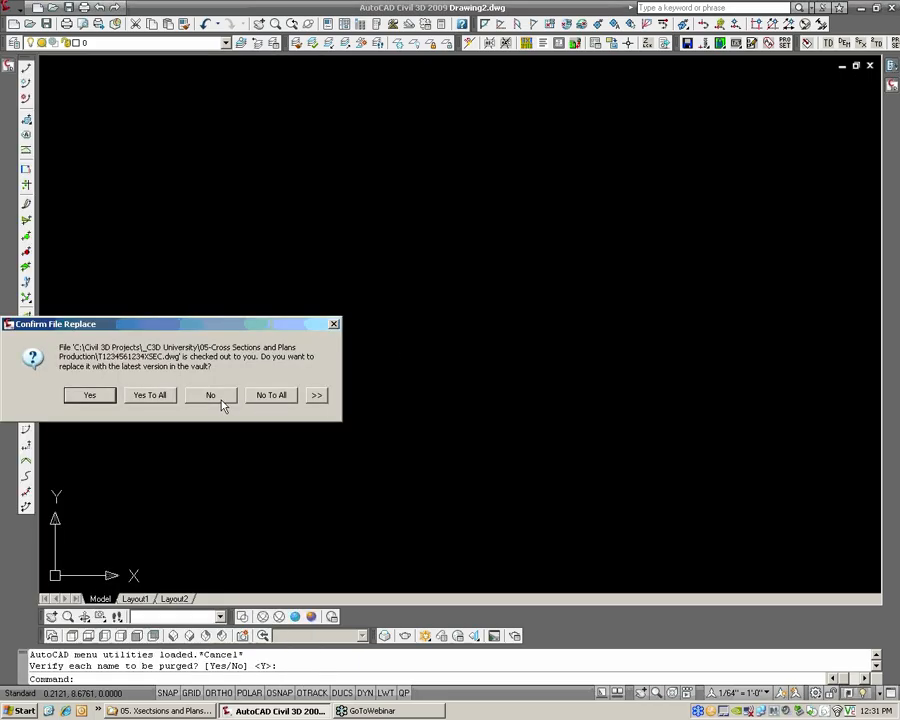
click(214, 398)
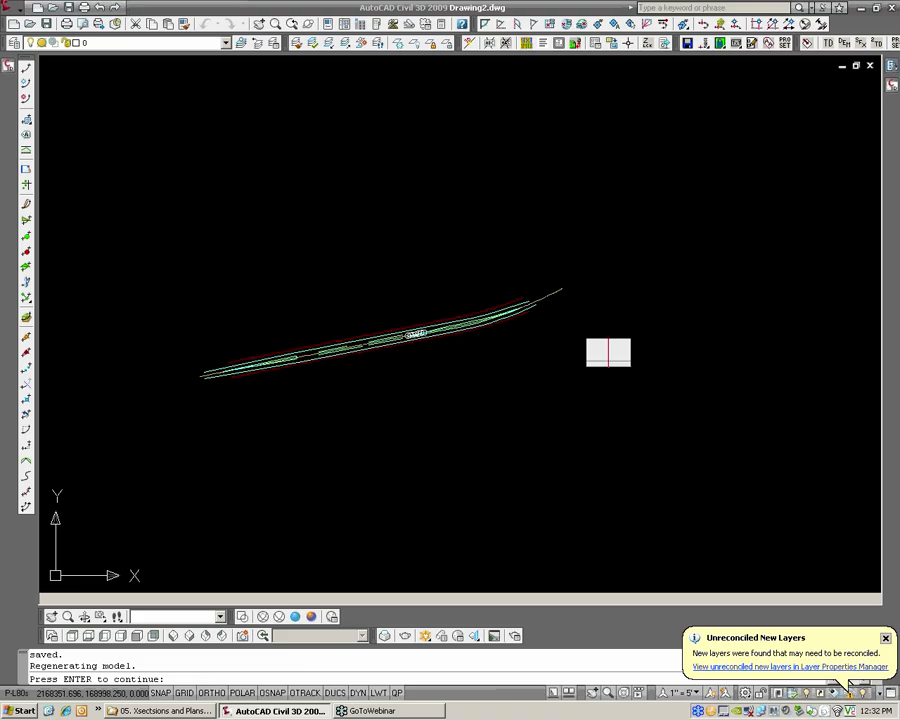
key(Return)
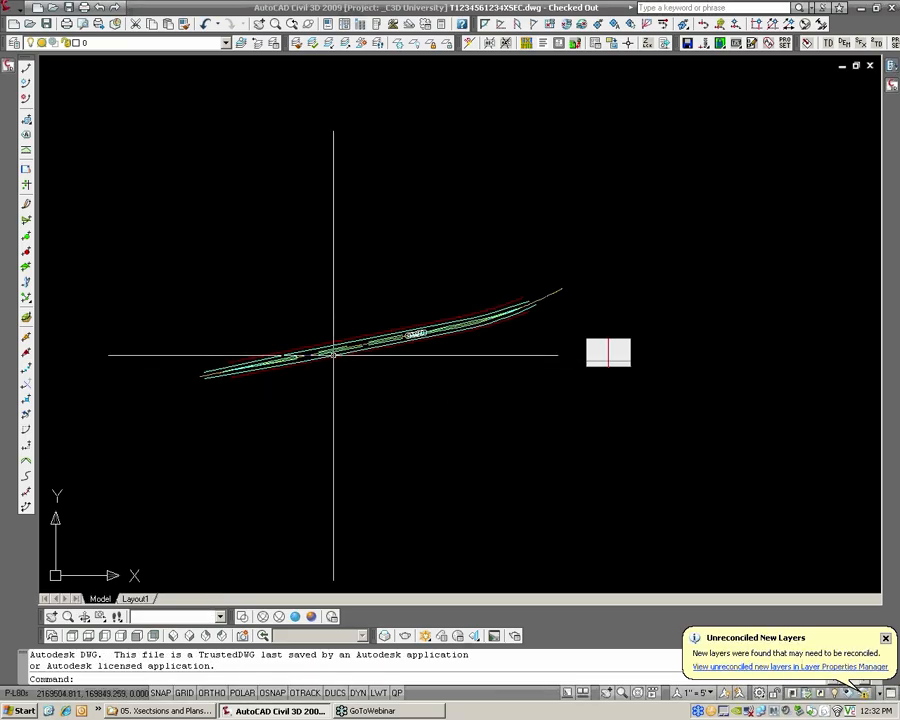
Review the plan geometry and the surface and alignment references in the cross-section drawing
scroll(332, 354, up, 3)
scroll(355, 344, up, 3)
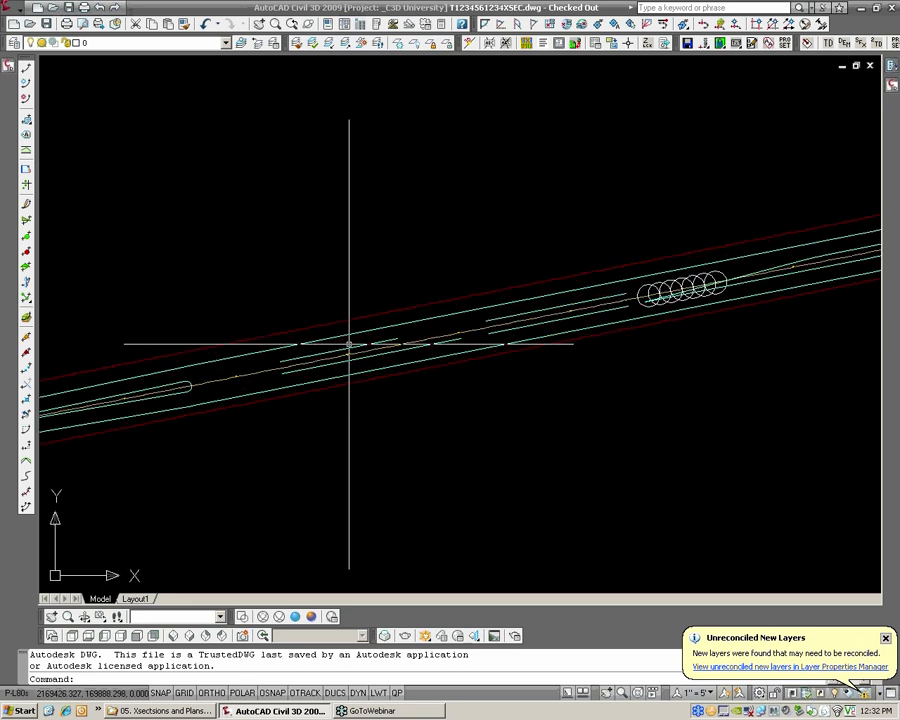
scroll(349, 344, down, 2)
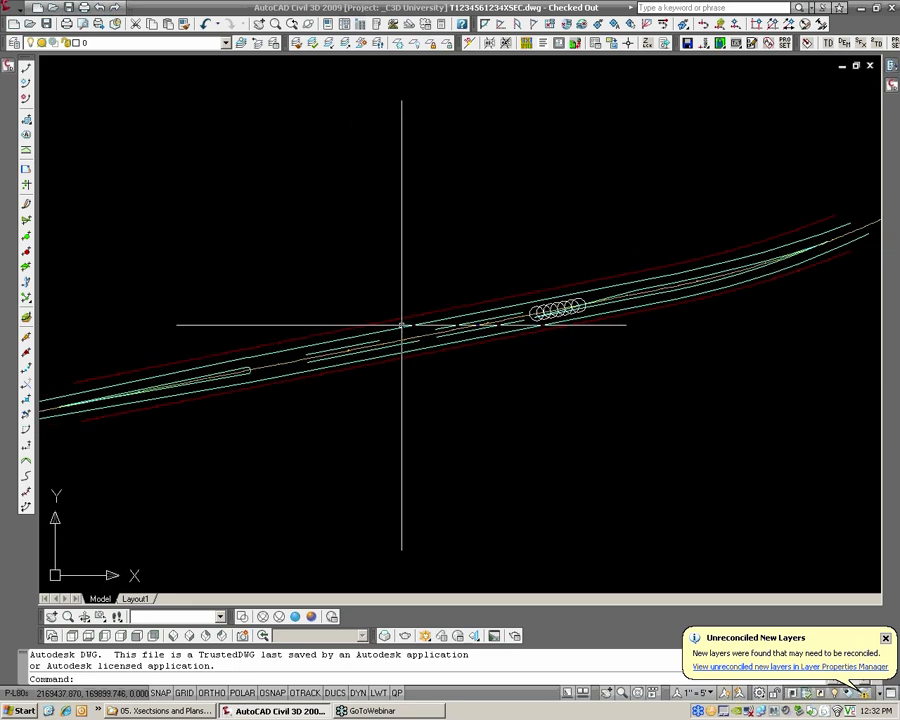
middle_drag(406, 321, 337, 326)
scroll(337, 326, down, 2)
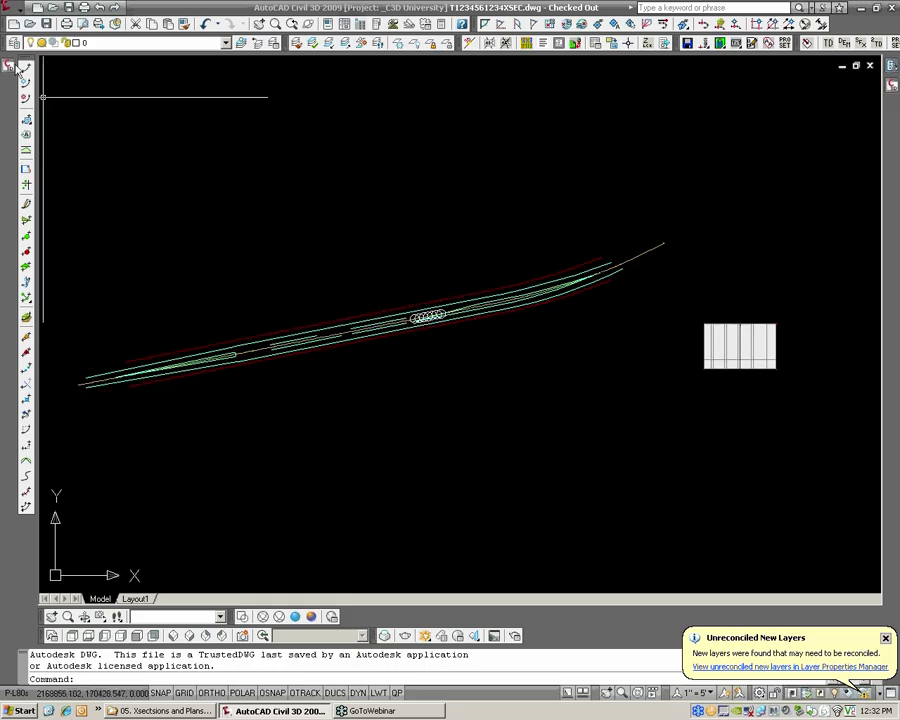
mouse_move(12, 65)
click(70, 150)
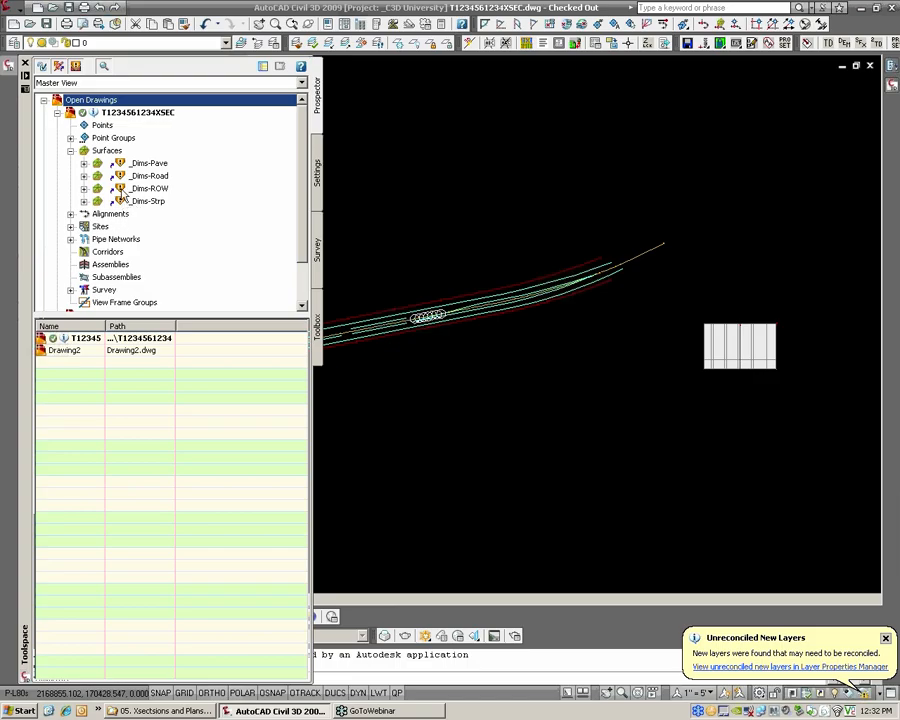
click(124, 191)
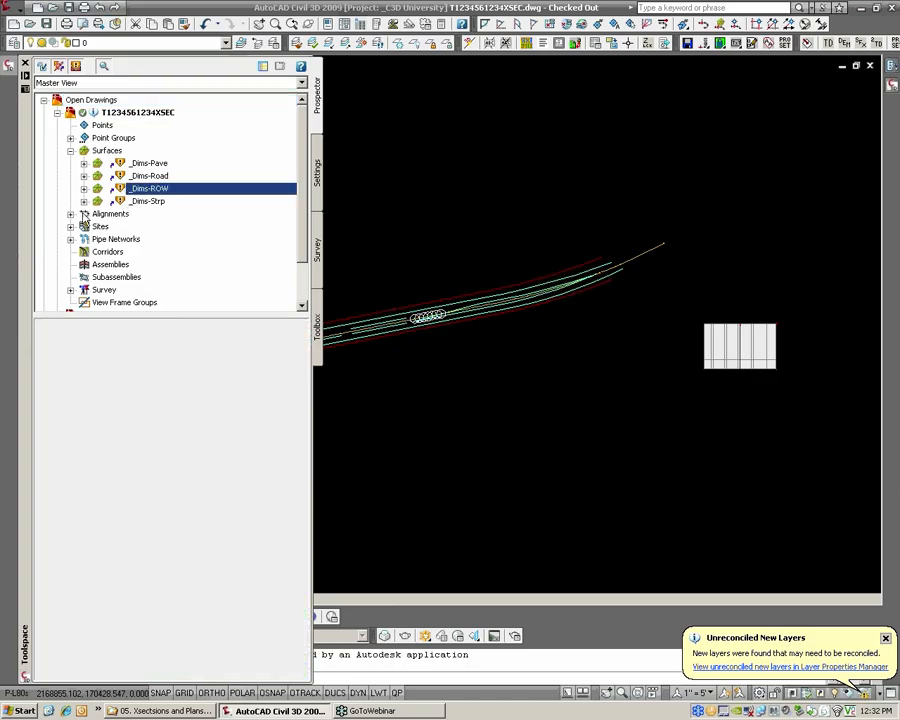
click(71, 215)
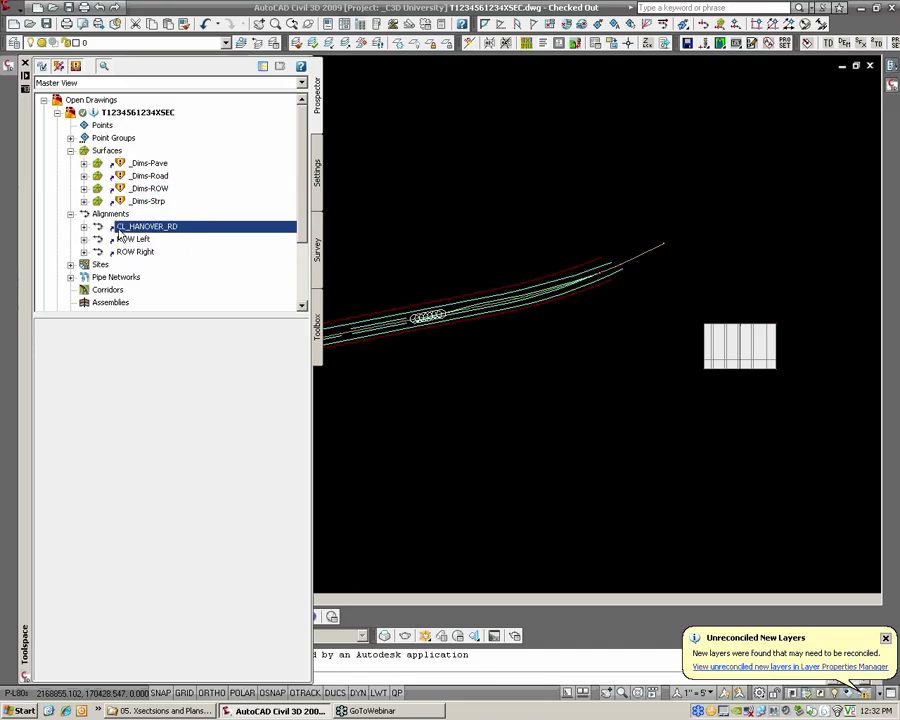
Inspect the pipe networks, the Grading, Parcels and Survey sites, and the ROW Left and ROW Right alignment references
click(70, 277)
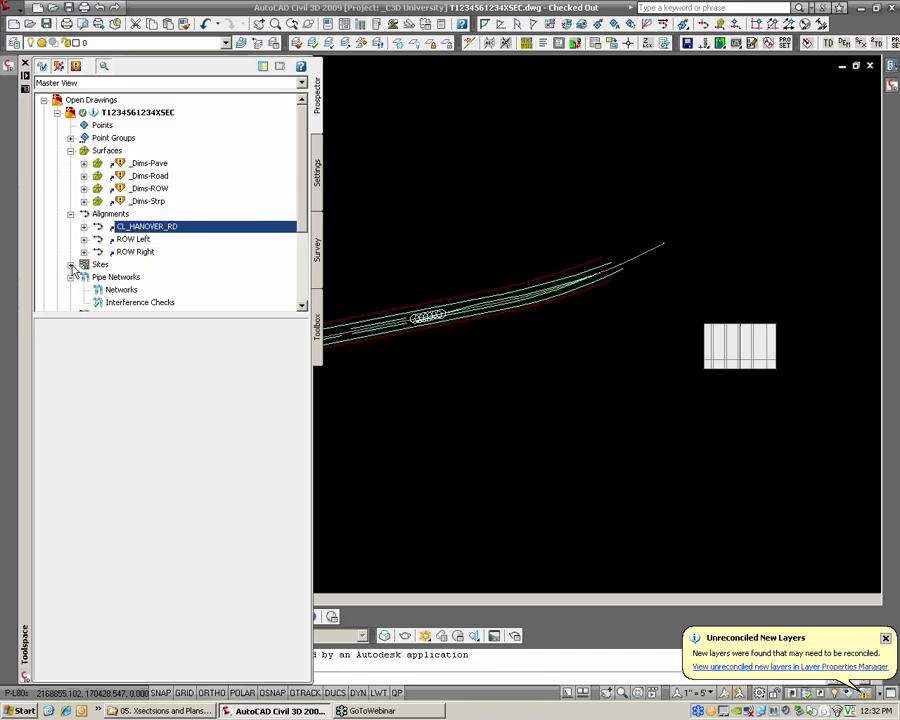
click(70, 264)
scroll(85, 285, down, 2)
click(84, 239)
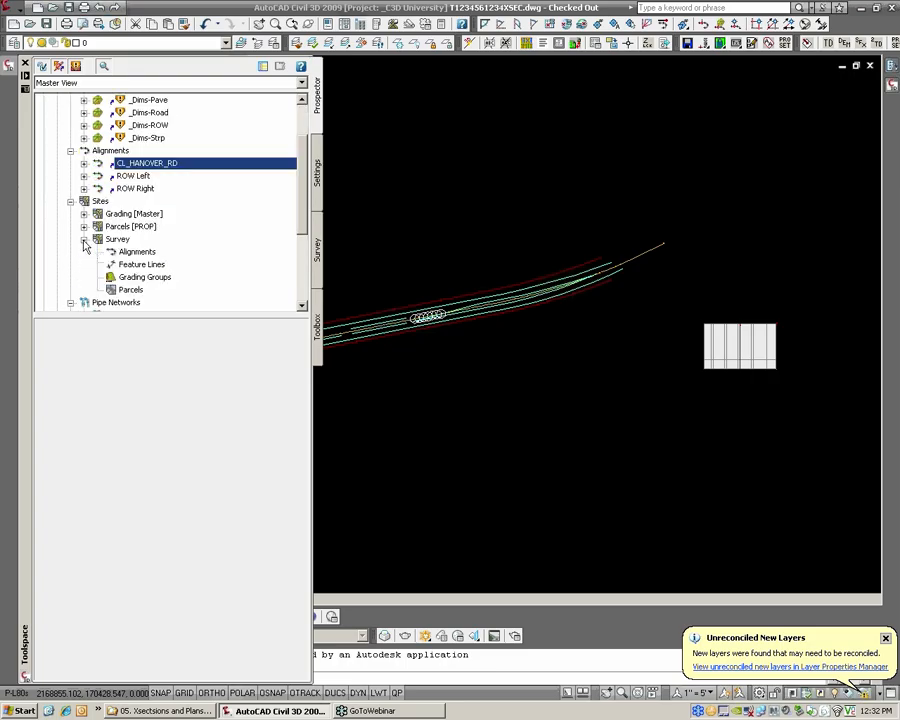
click(84, 226)
click(84, 214)
click(84, 214)
click(84, 226)
click(84, 239)
click(70, 201)
scroll(120, 213, up, 2)
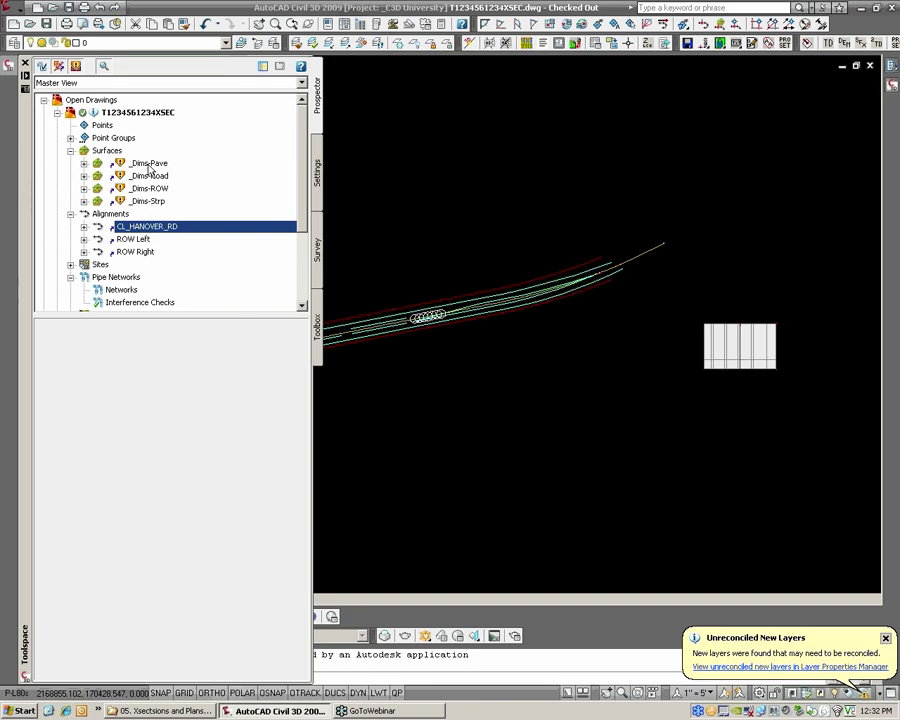
click(143, 242)
click(143, 253)
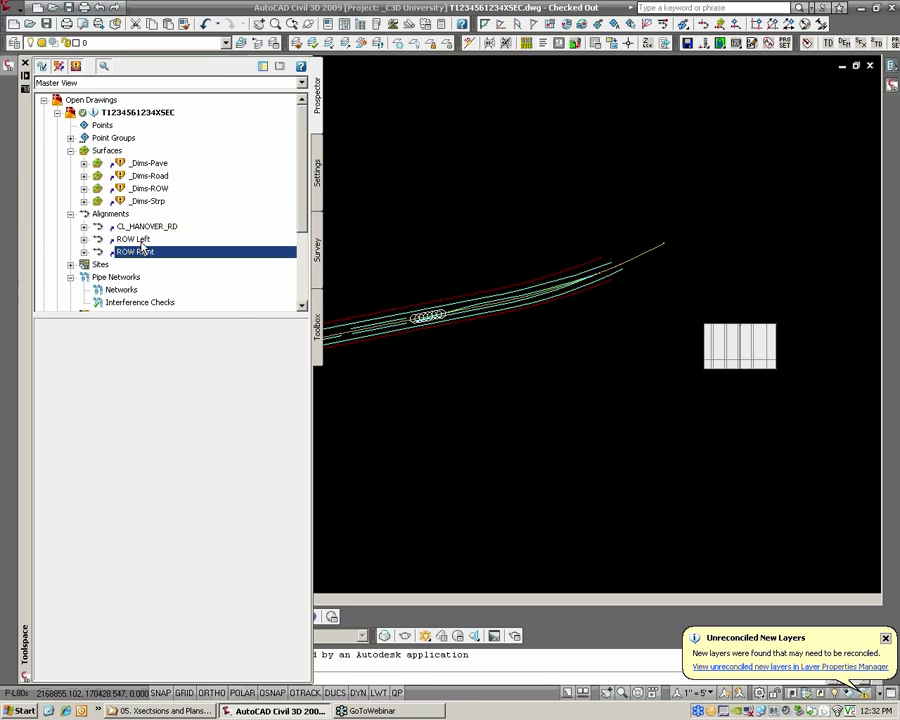
click(141, 240)
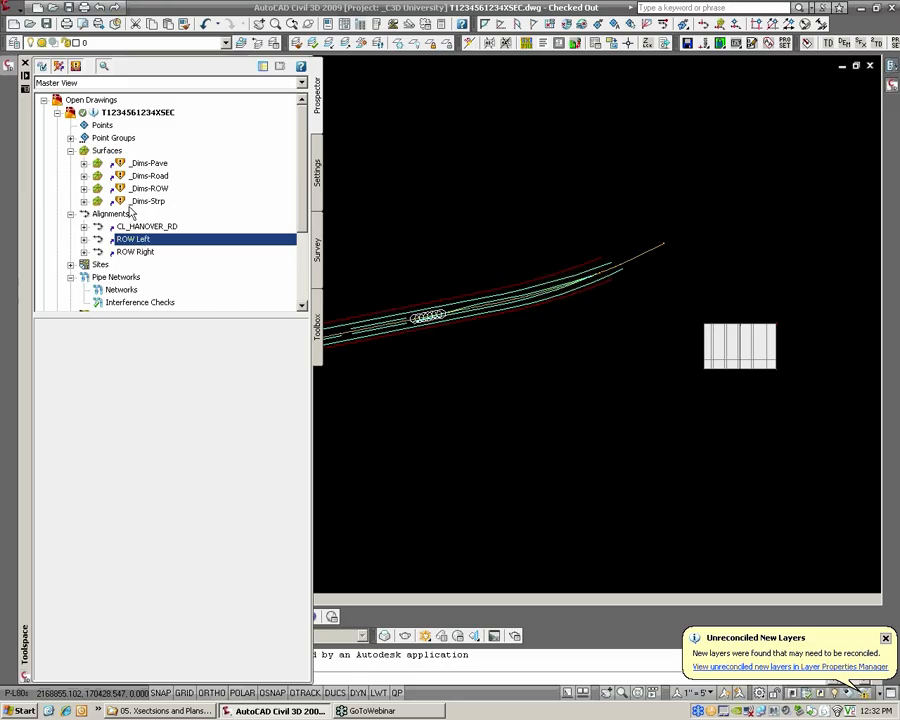
click(140, 201)
right_click(132, 203)
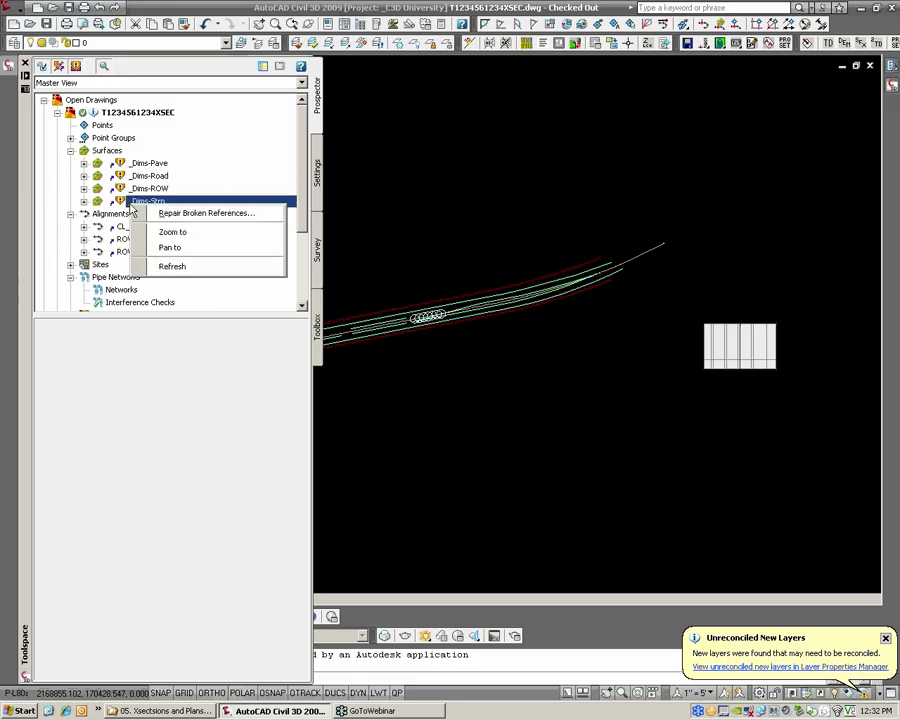
click(190, 214)
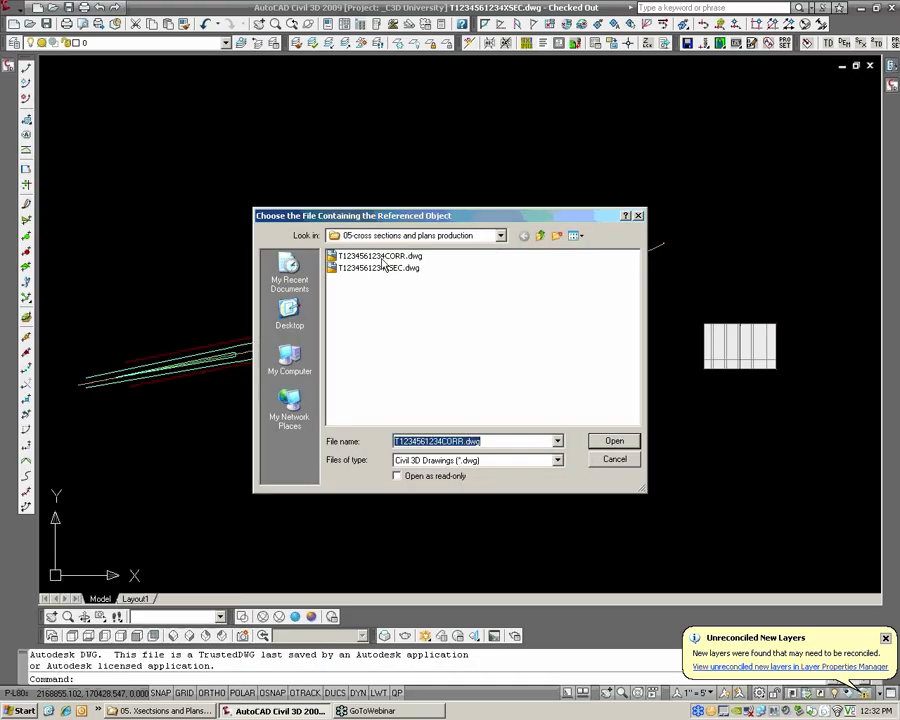
click(617, 445)
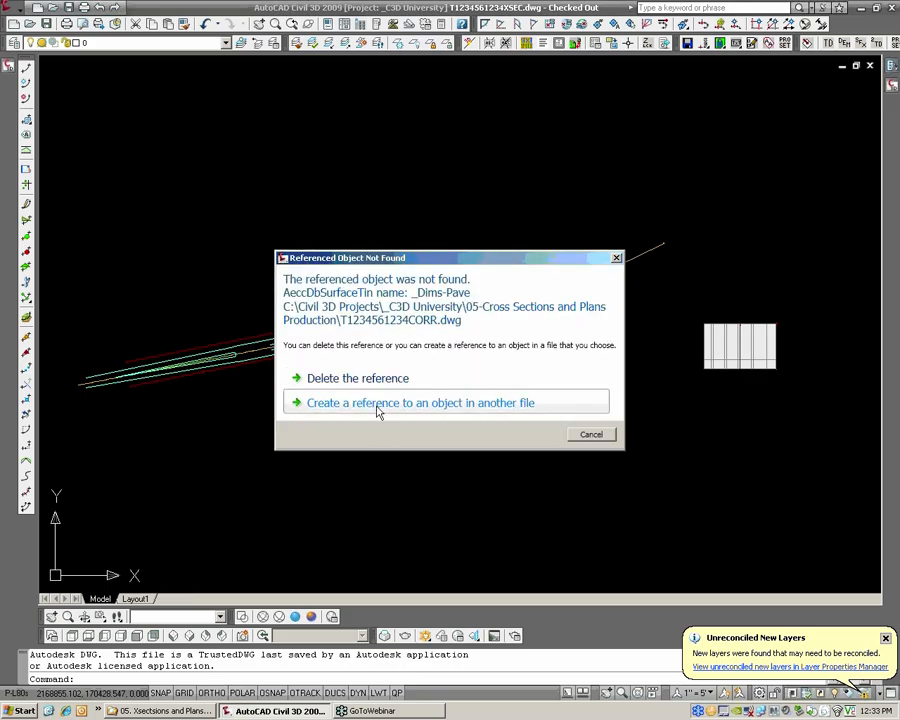
click(598, 434)
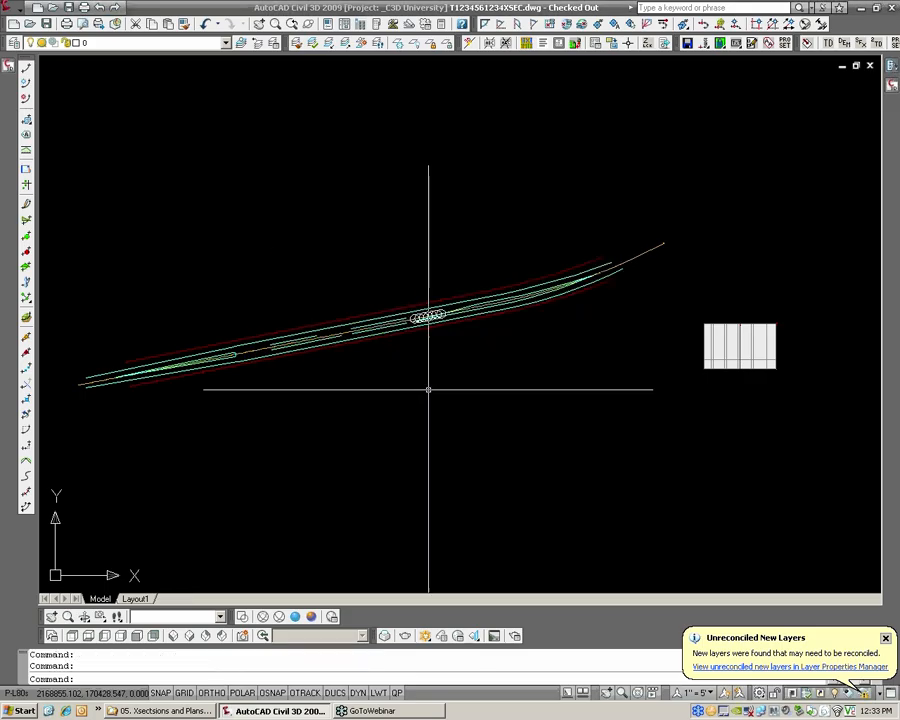
click(9, 67)
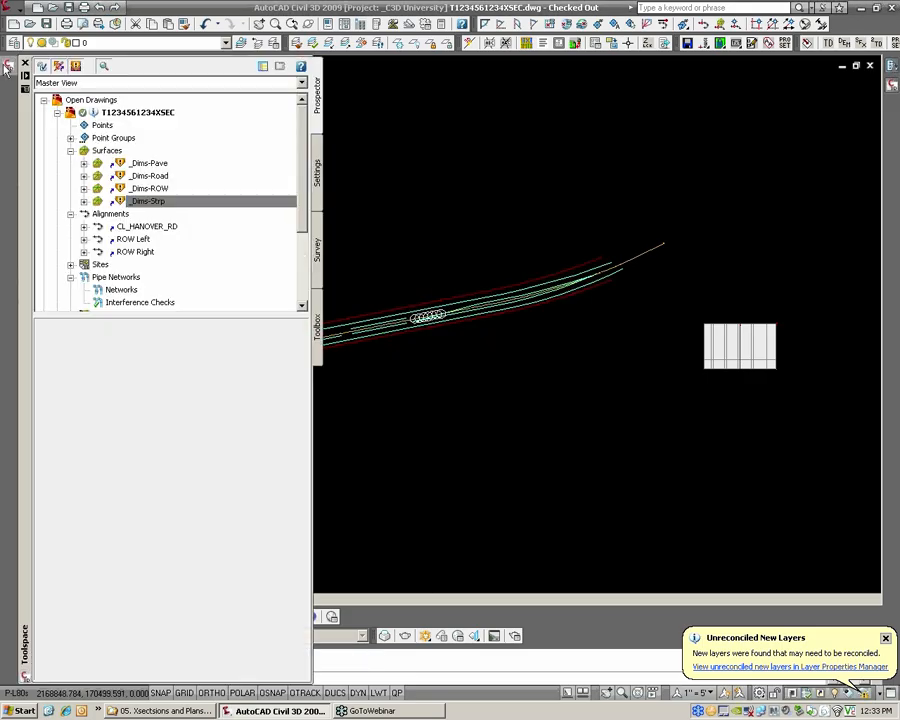
right_click(152, 201)
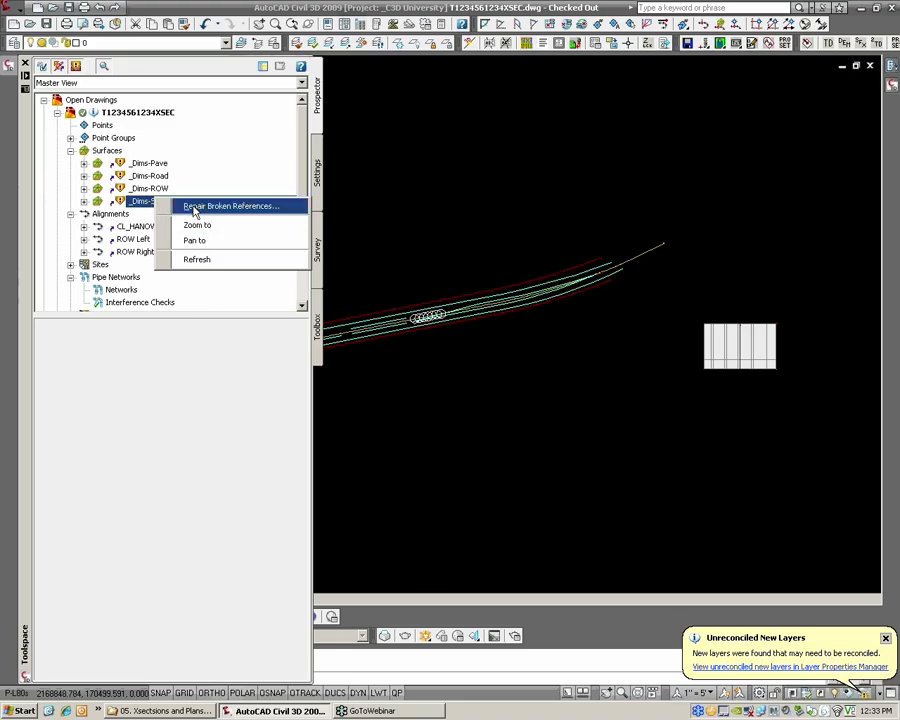
click(194, 207)
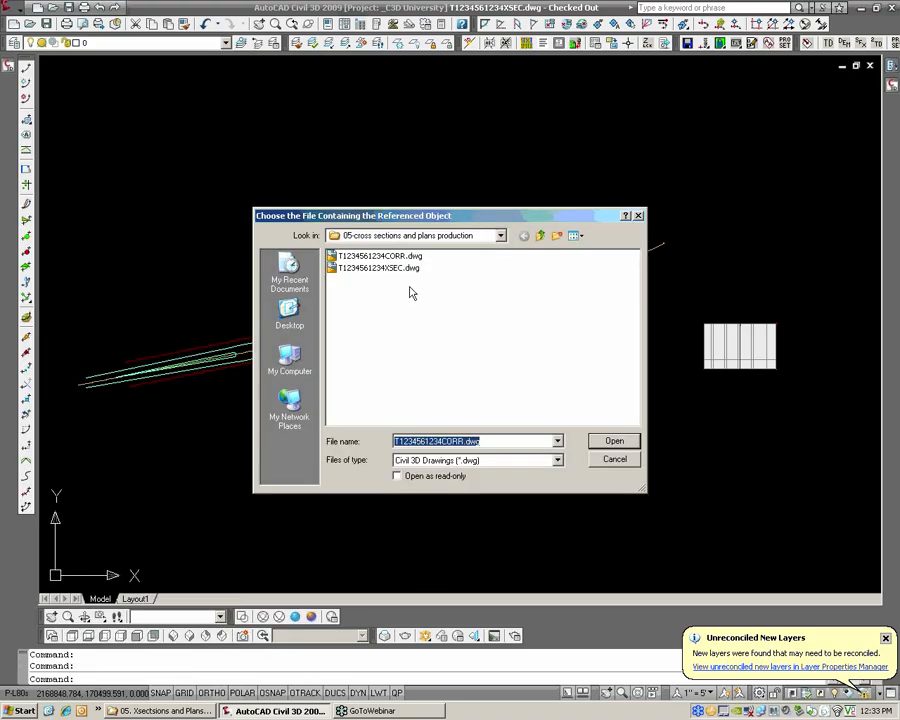
click(398, 256)
click(614, 441)
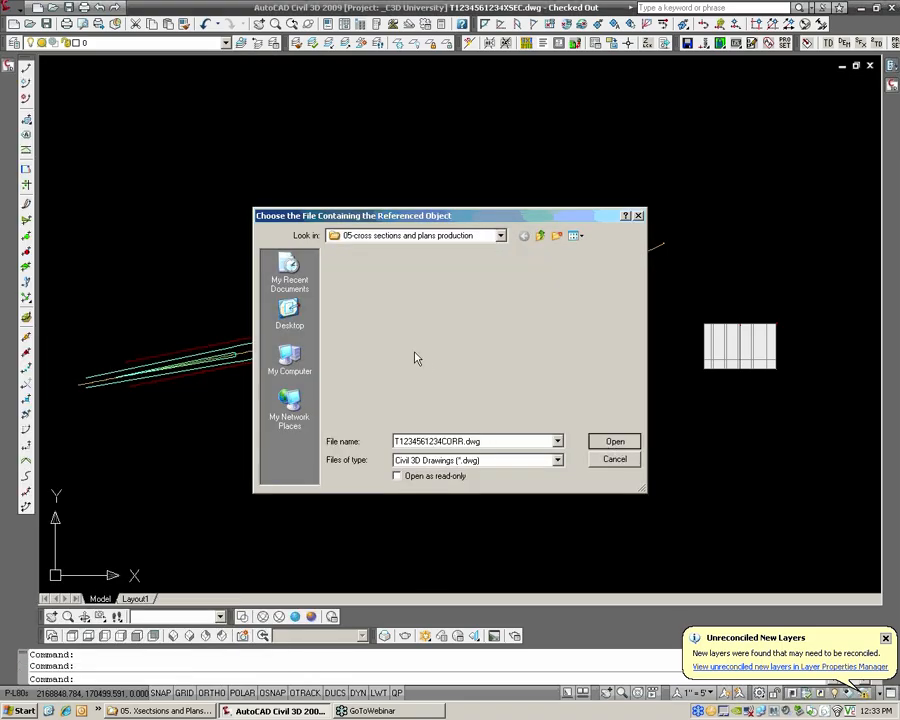
click(377, 386)
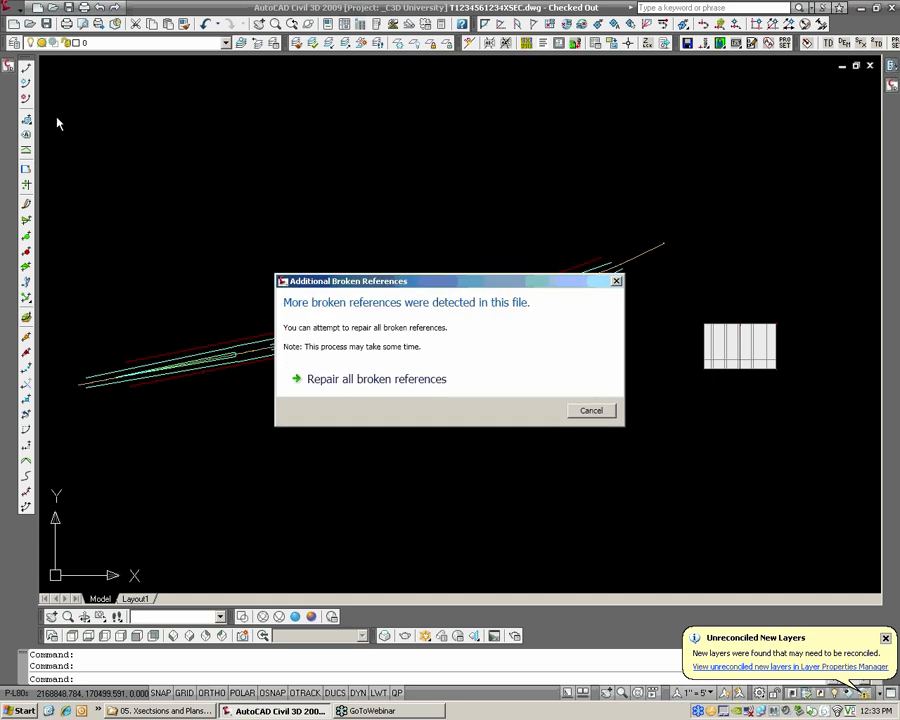
click(343, 386)
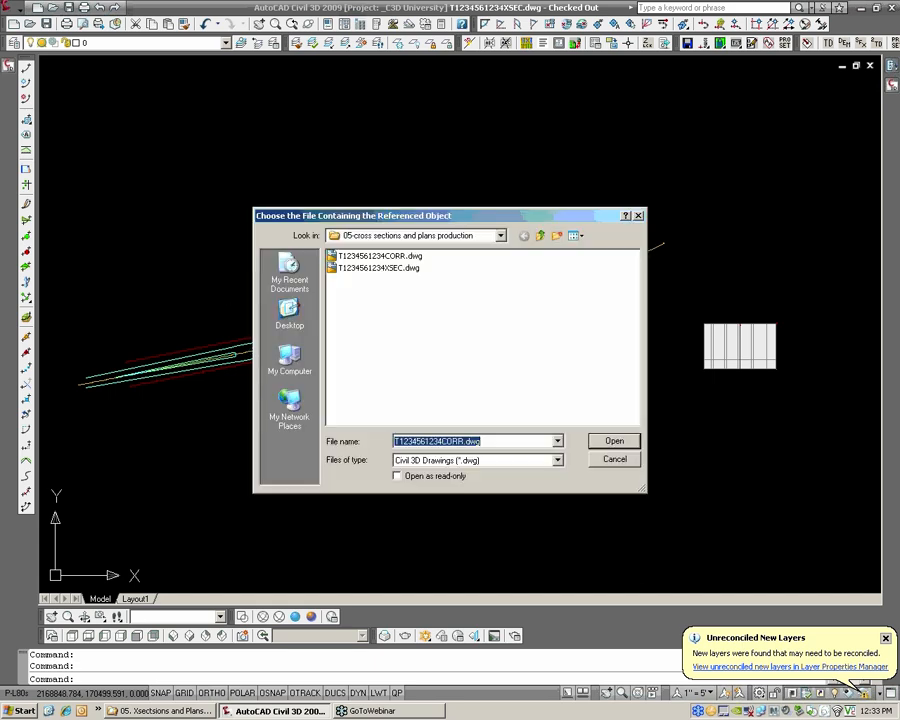
click(614, 441)
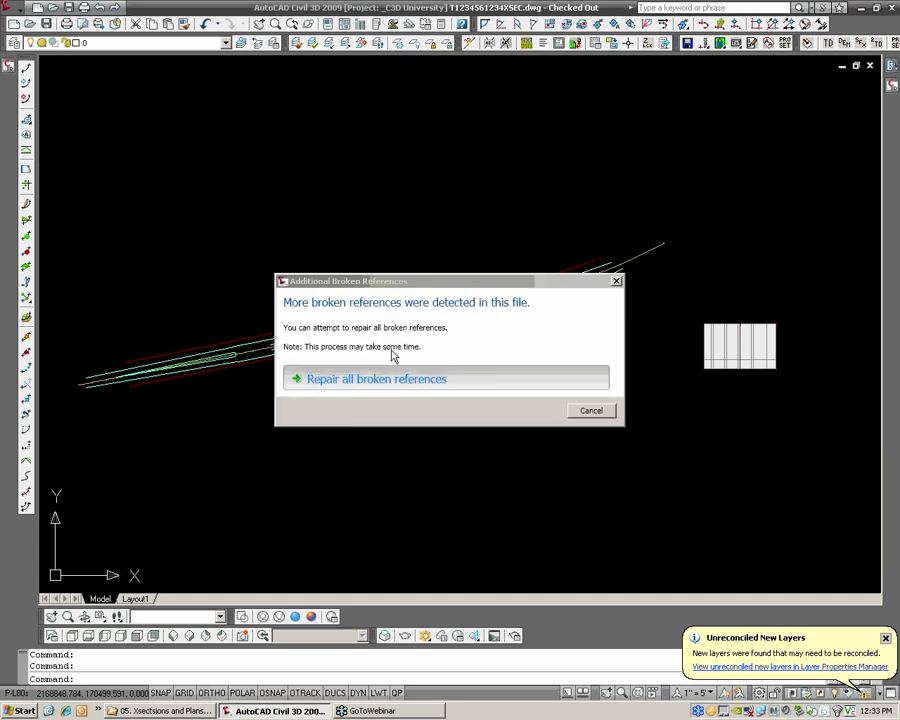
click(420, 378)
click(376, 403)
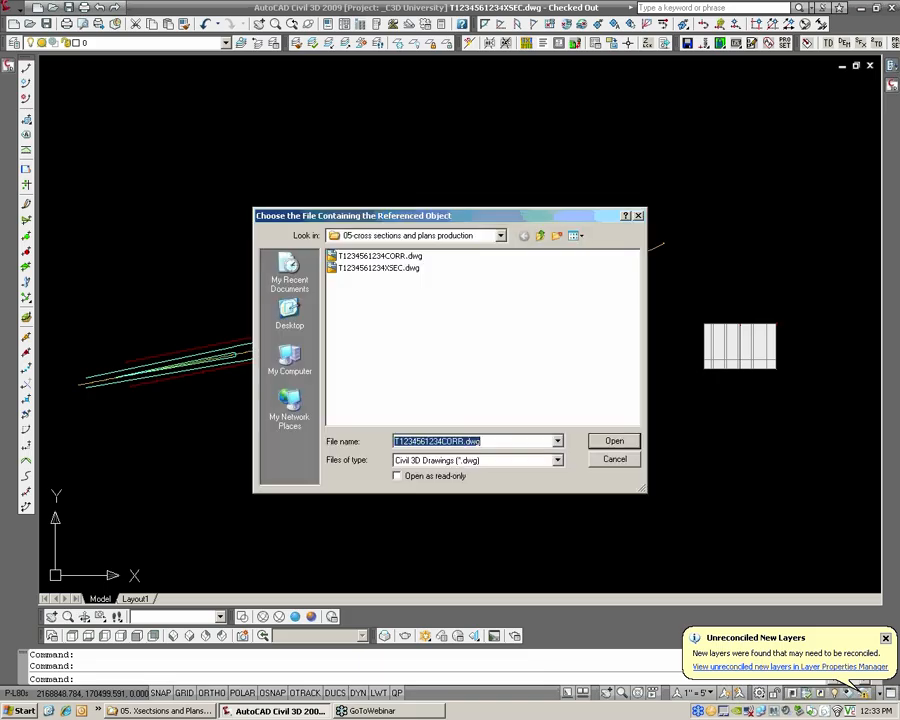
click(410, 257)
click(614, 441)
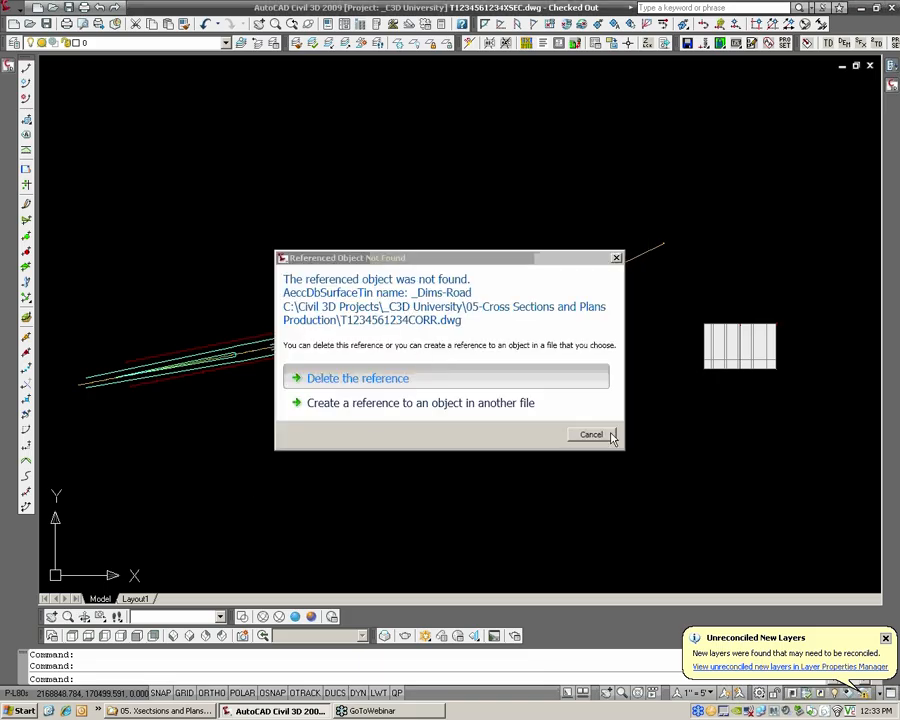
Delete the unresolved _Dims-Road and _Dims-ROW surface references and check the drawing's surface list
click(400, 403)
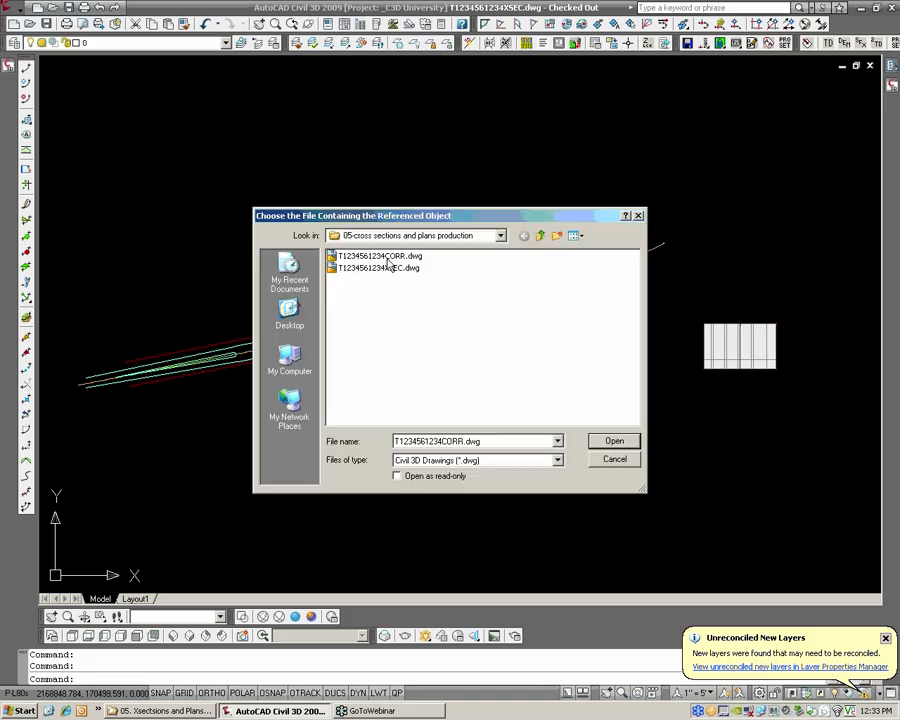
click(392, 256)
click(612, 440)
click(417, 377)
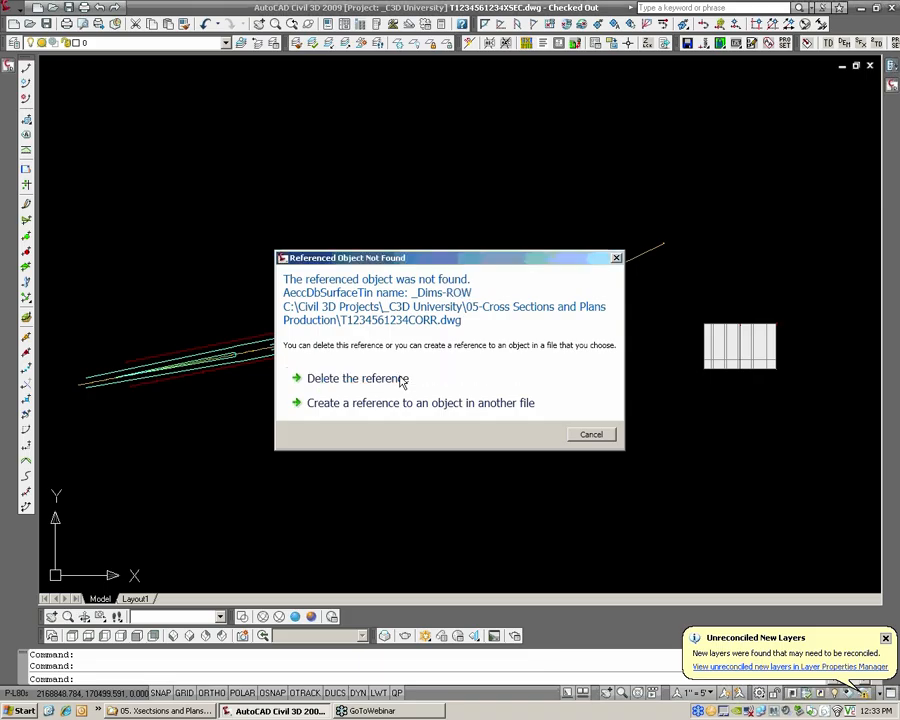
click(397, 377)
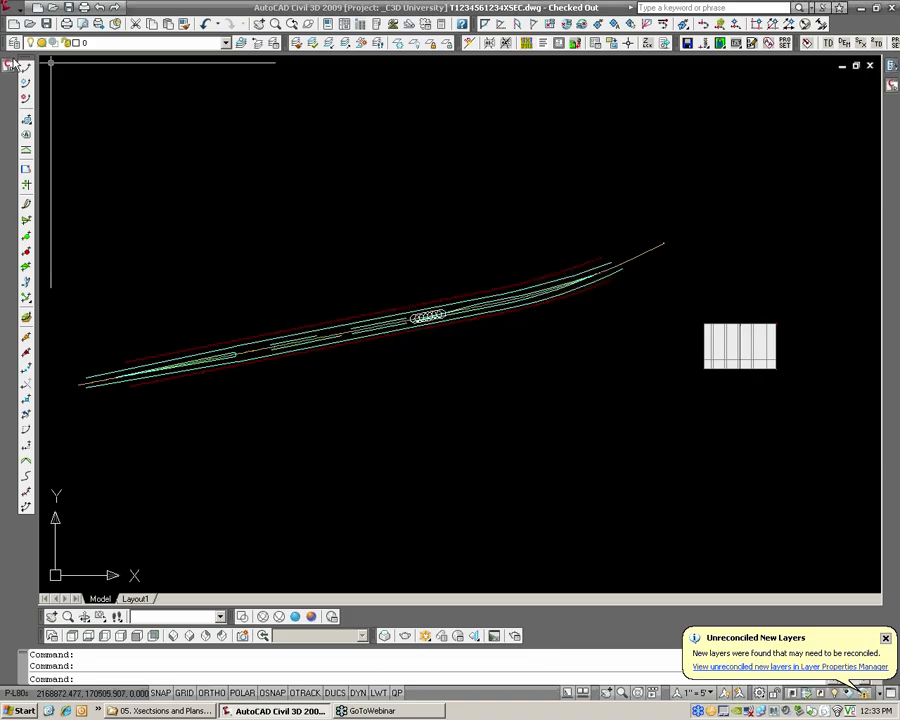
mouse_move(9, 65)
click(75, 152)
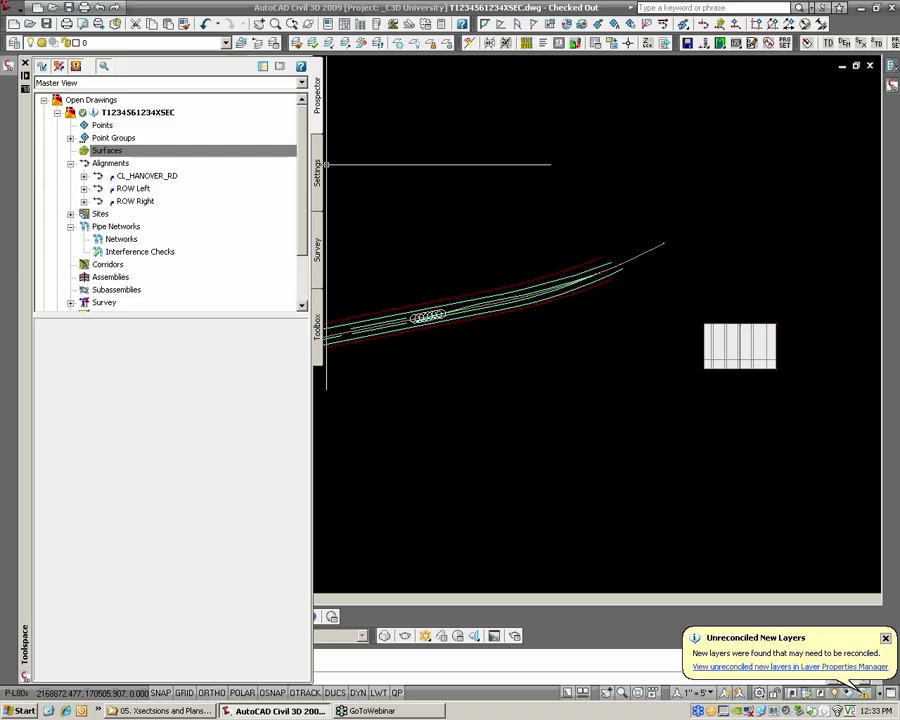
mouse_move(11, 71)
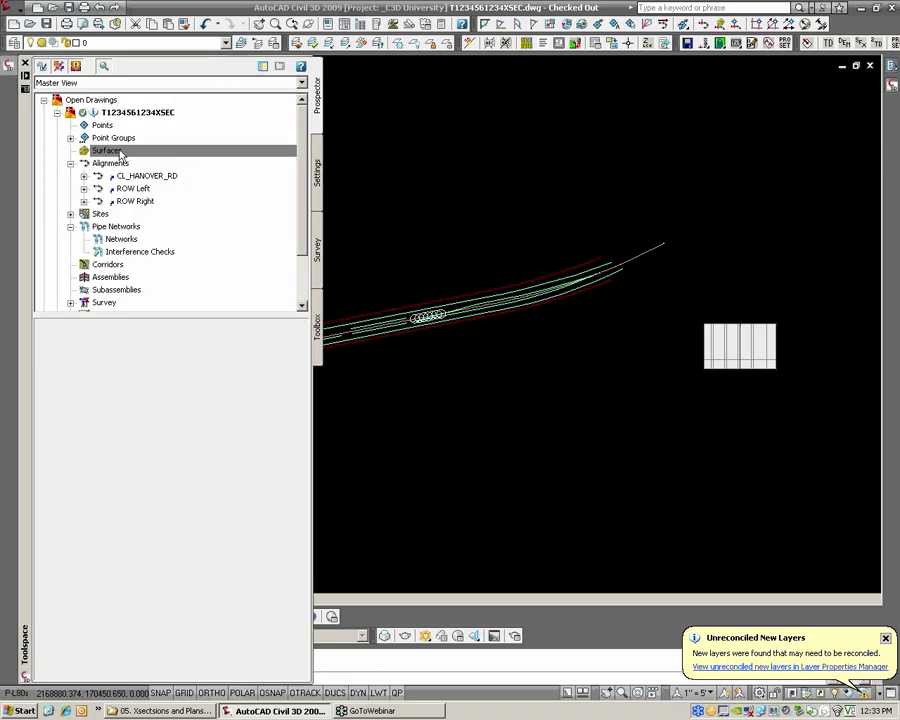
click(53, 8)
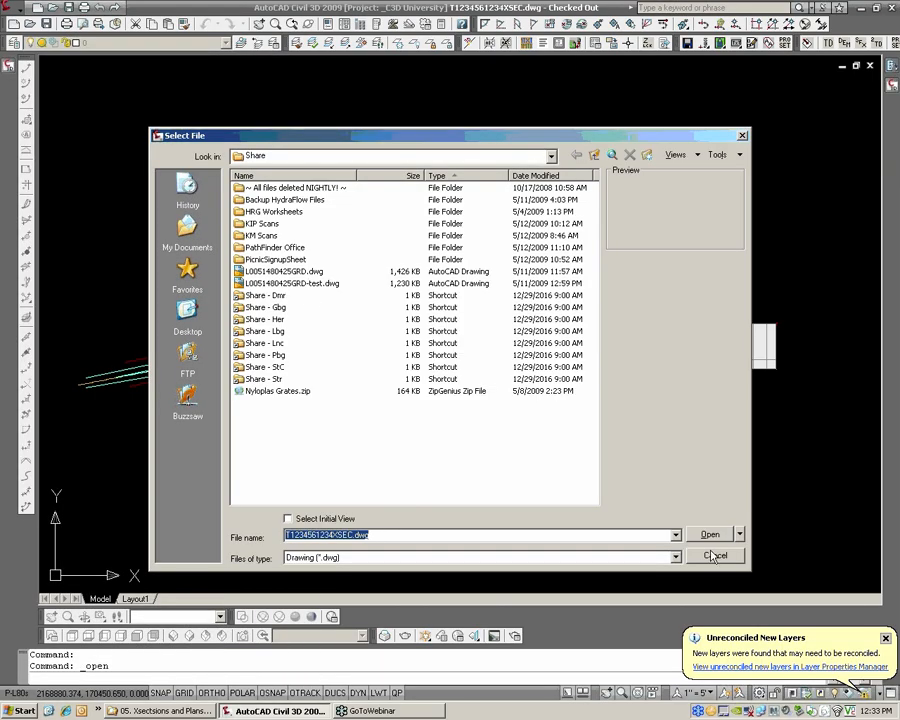
click(713, 557)
scroll(388, 318, up, 3)
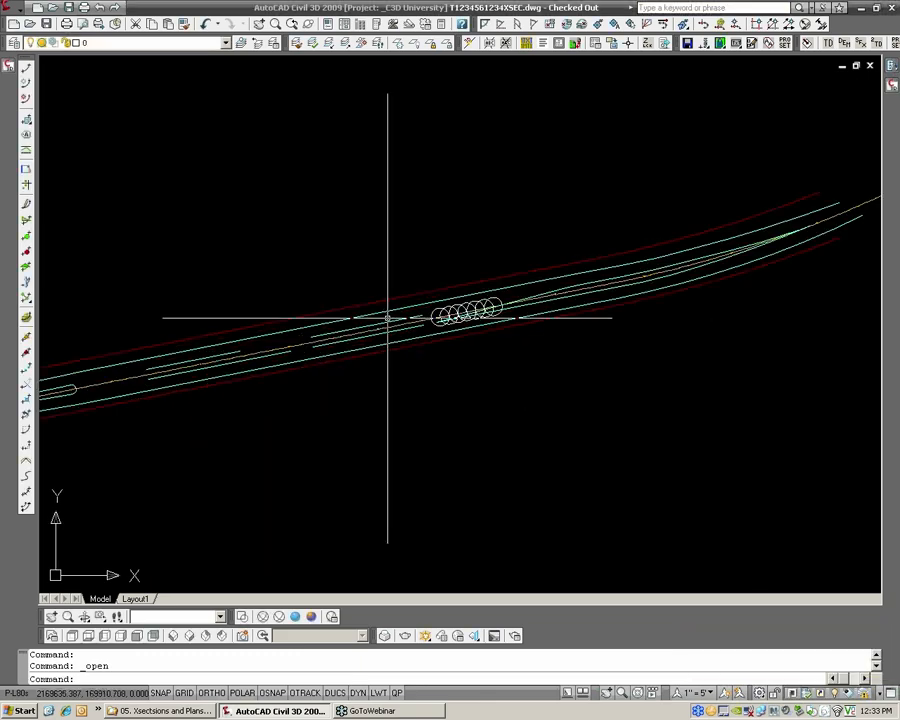
scroll(388, 318, up, 3)
click(390, 340)
right_click(390, 344)
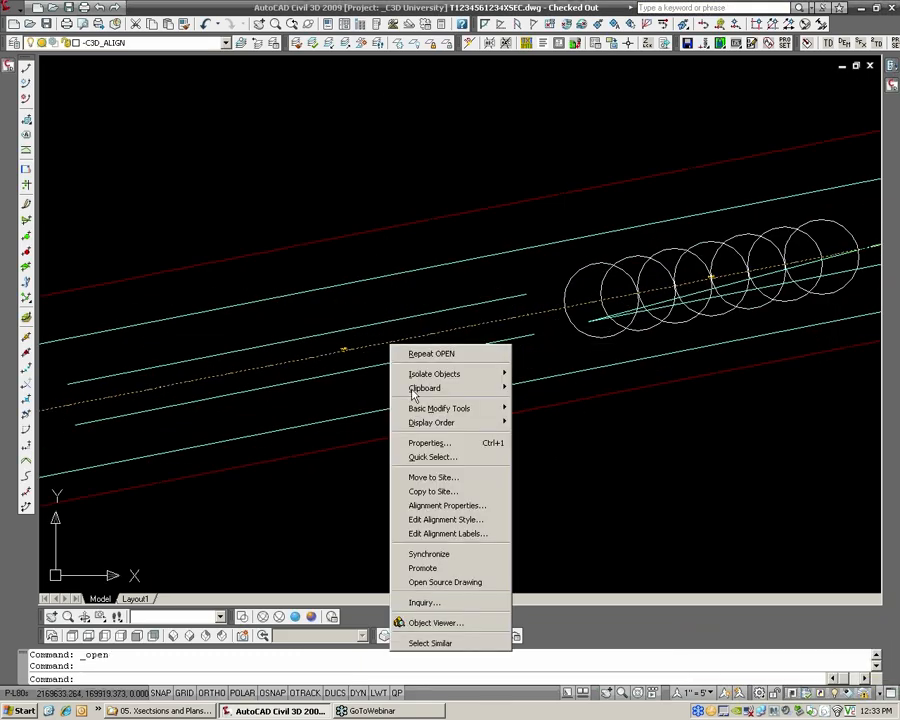
click(479, 586)
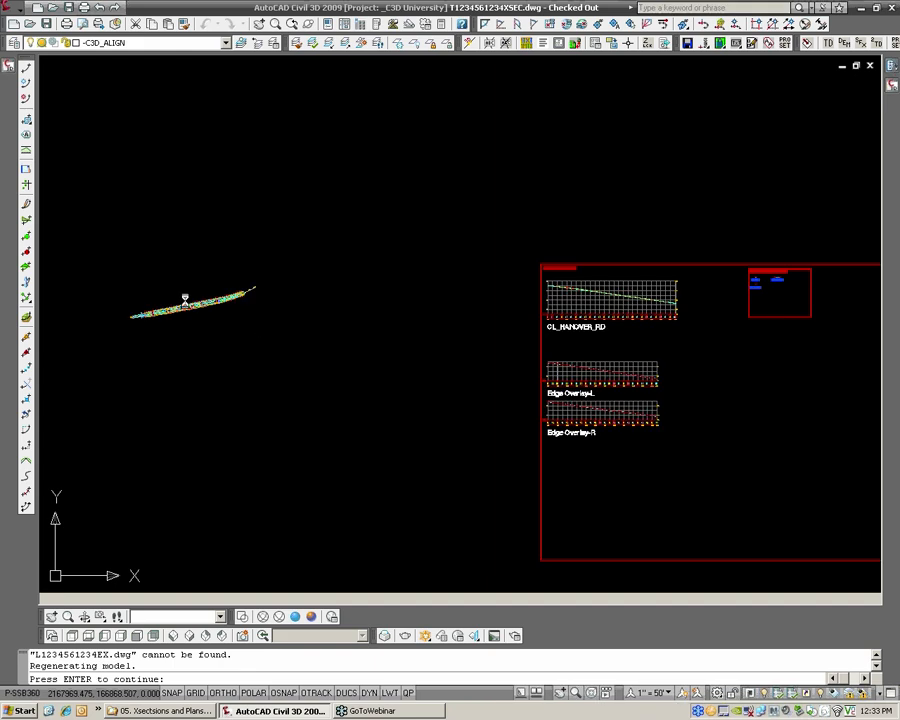
key(Return)
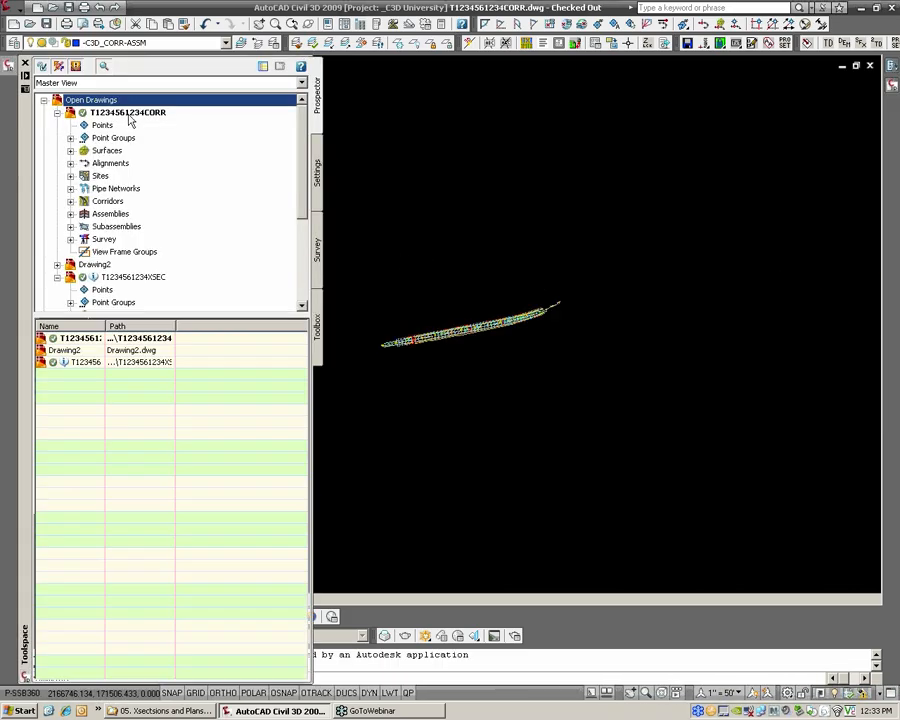
right_click(131, 115)
click(163, 143)
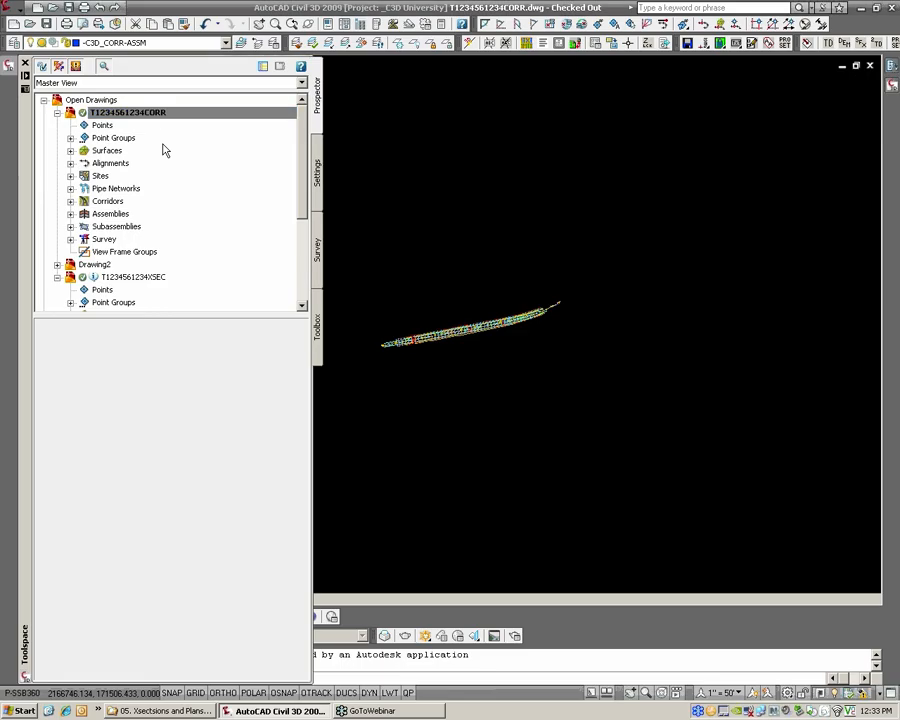
click(490, 430)
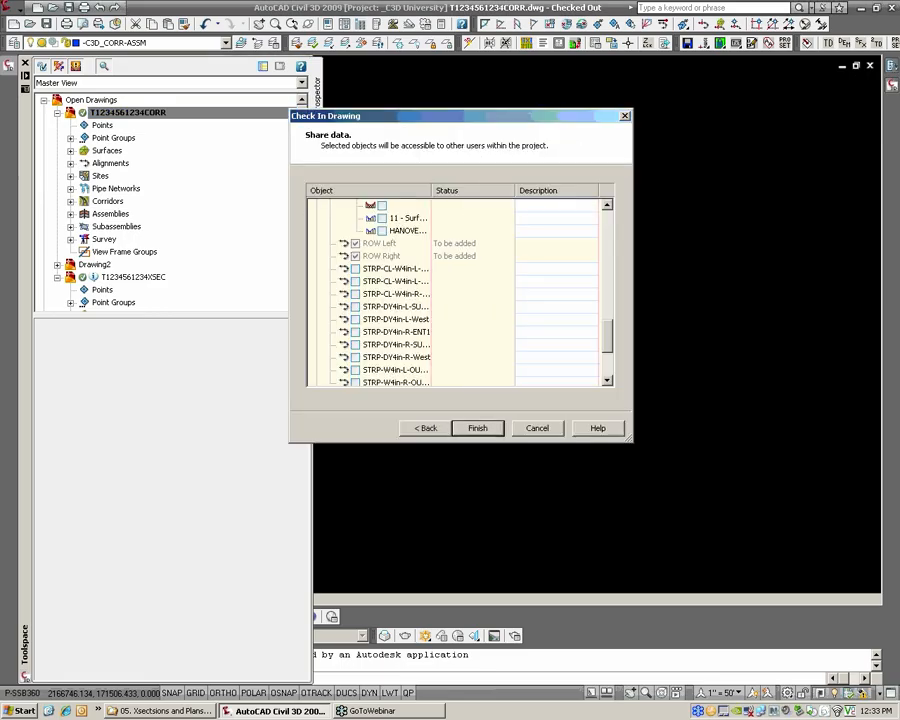
drag(605, 346, 605, 378)
click(355, 294)
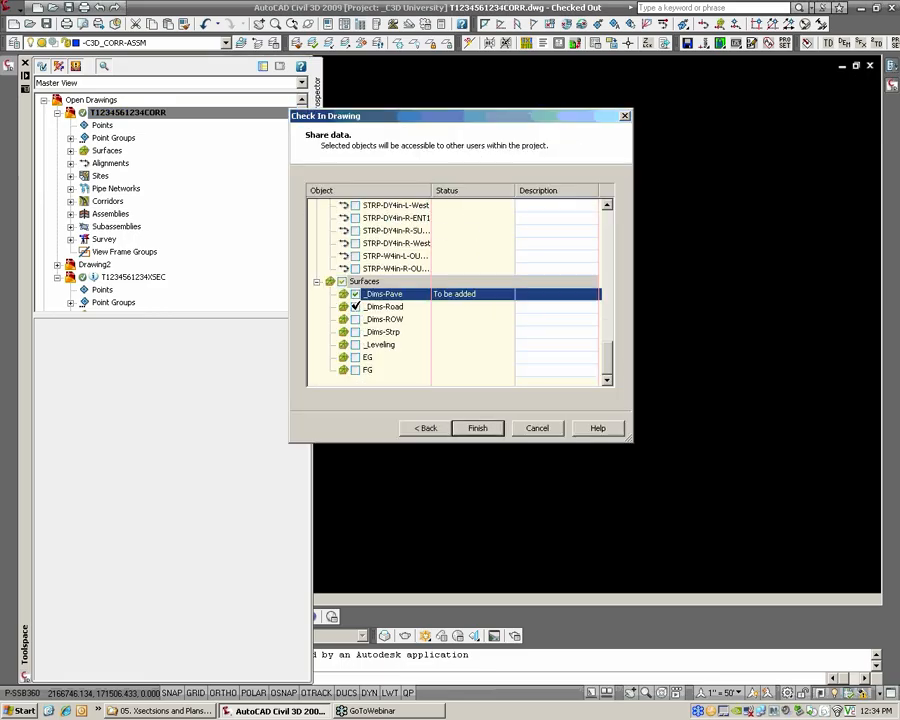
click(355, 306)
click(355, 319)
click(355, 332)
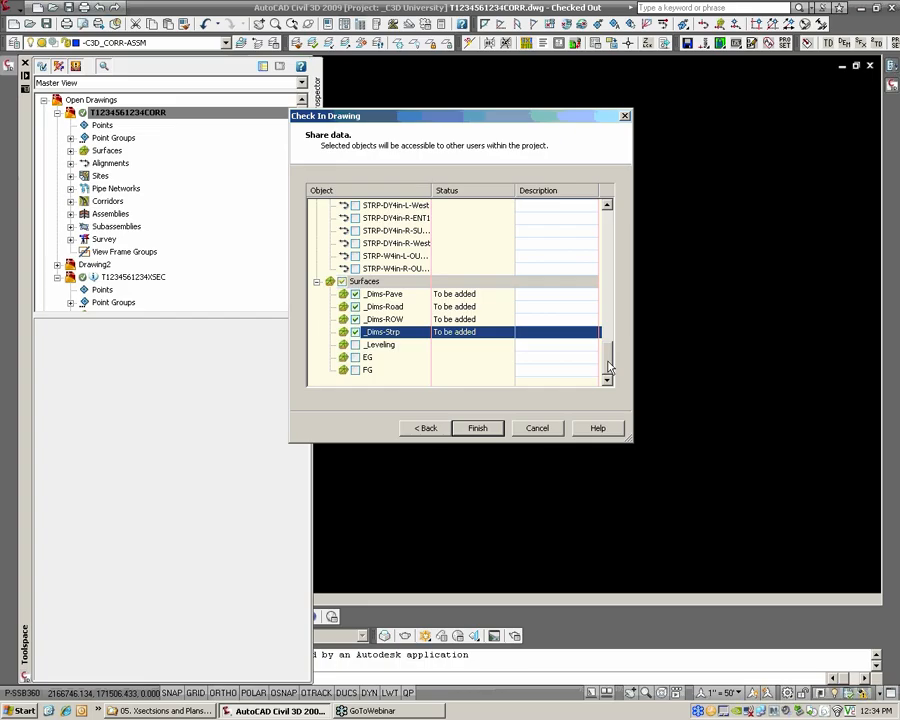
drag(608, 368, 616, 211)
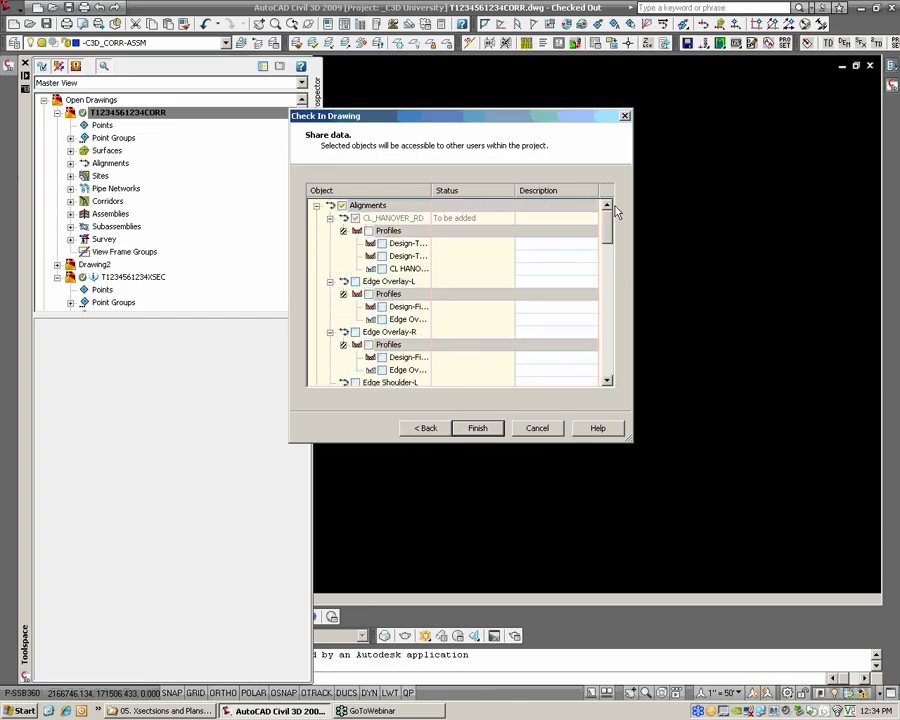
click(477, 428)
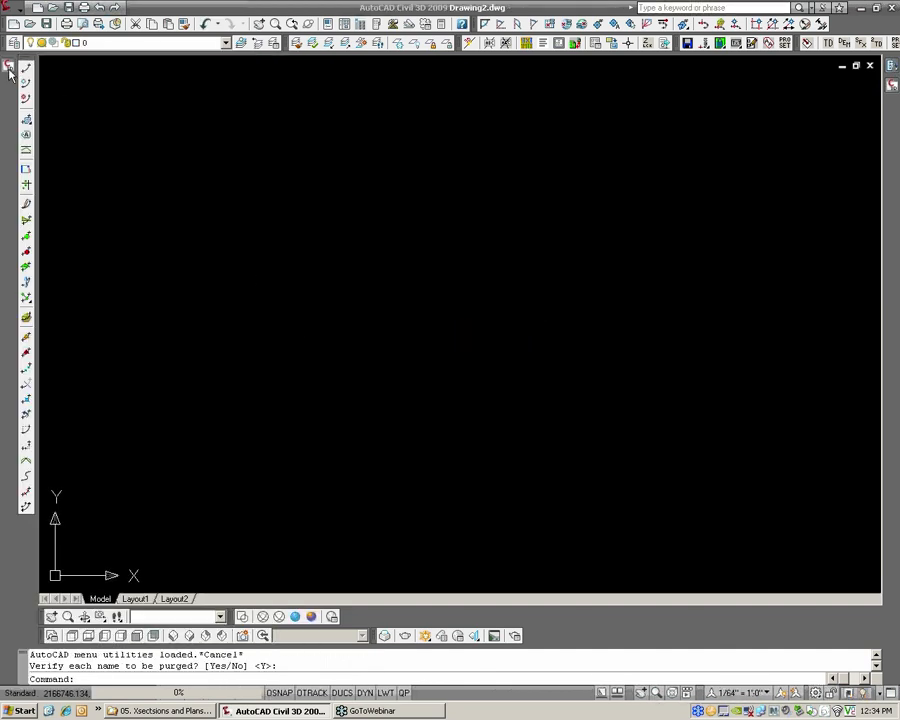
Close Drawing2 and expand the shared surfaces of the _C3D University project
right_click(116, 112)
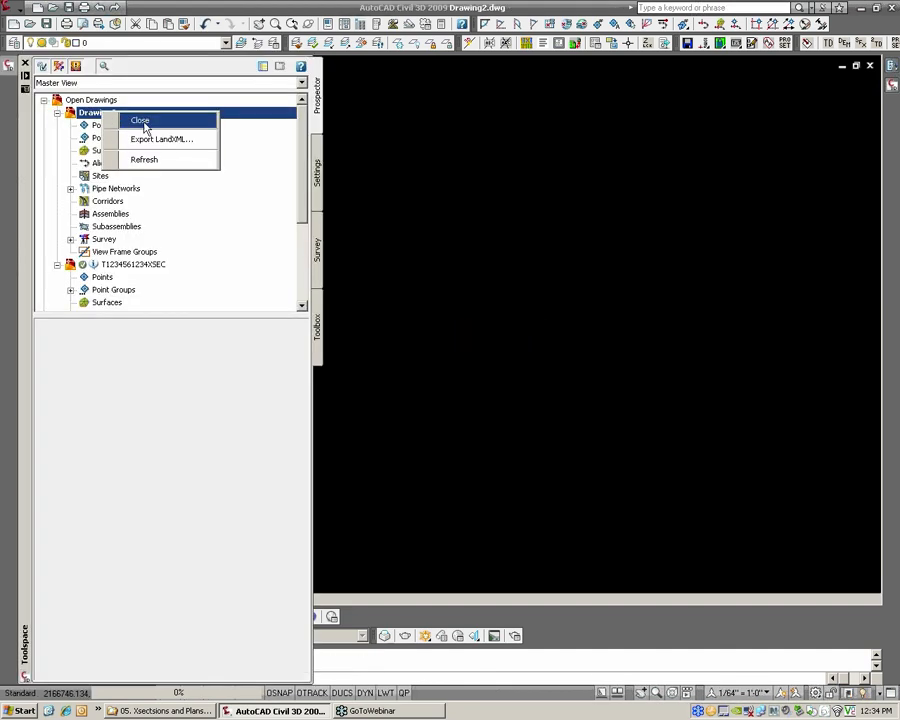
click(142, 122)
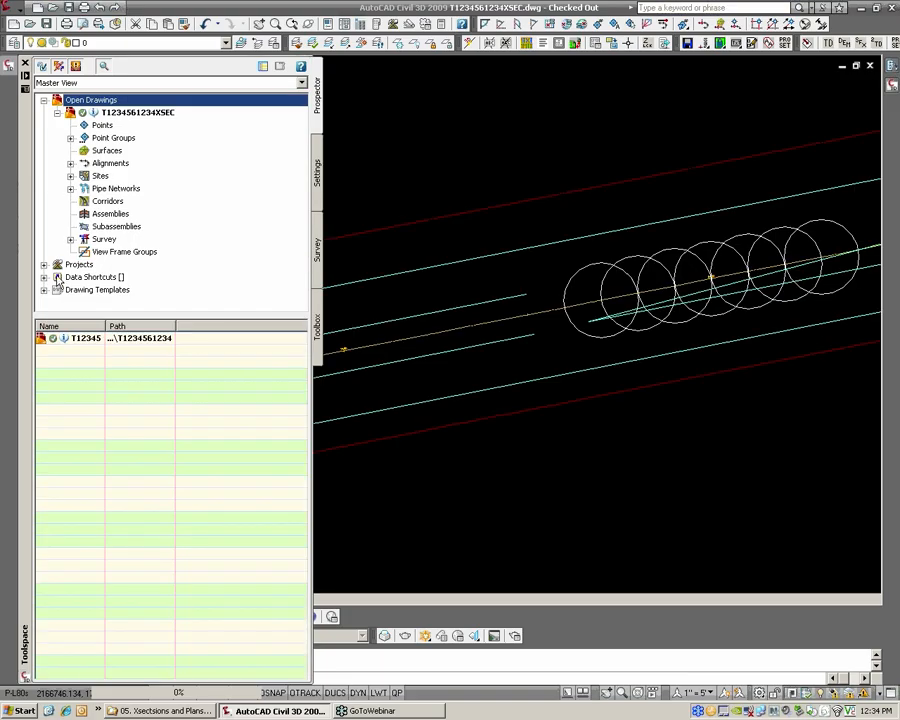
click(43, 264)
click(57, 281)
click(70, 272)
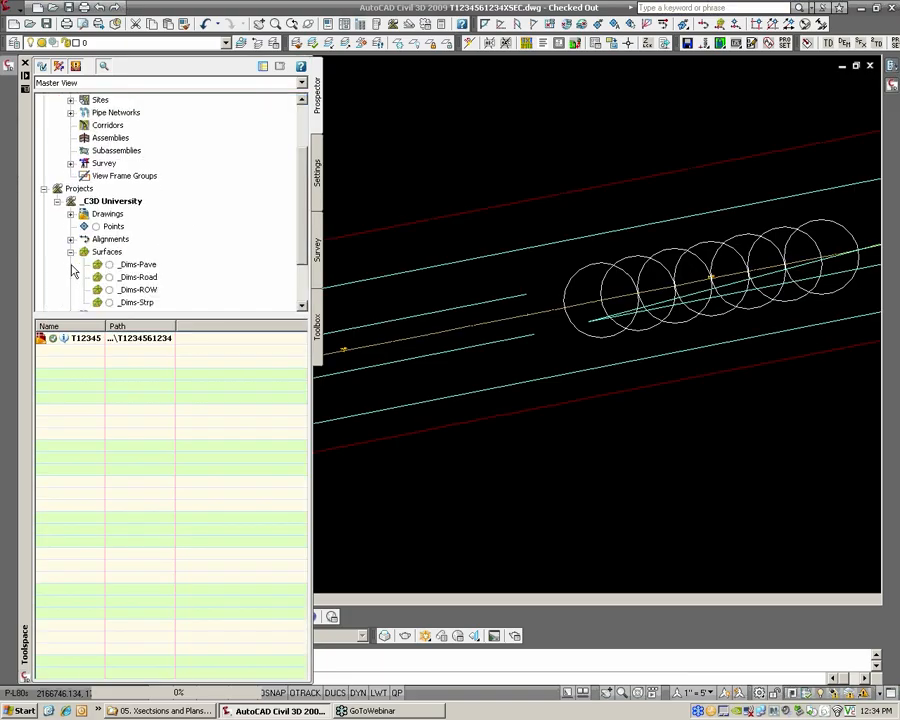
right_click(147, 265)
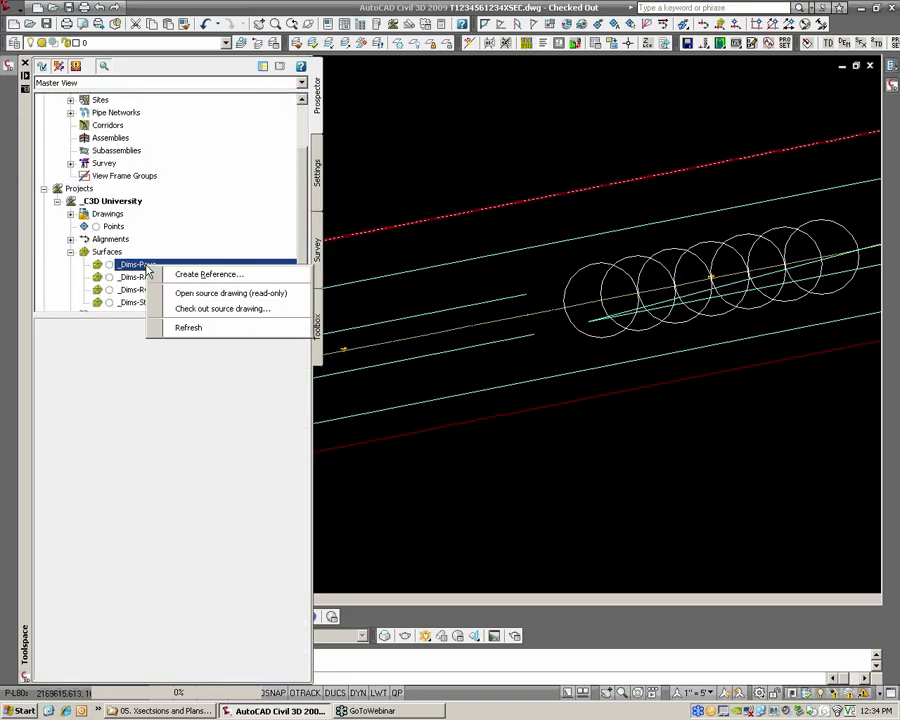
scroll(299, 167, up, 2)
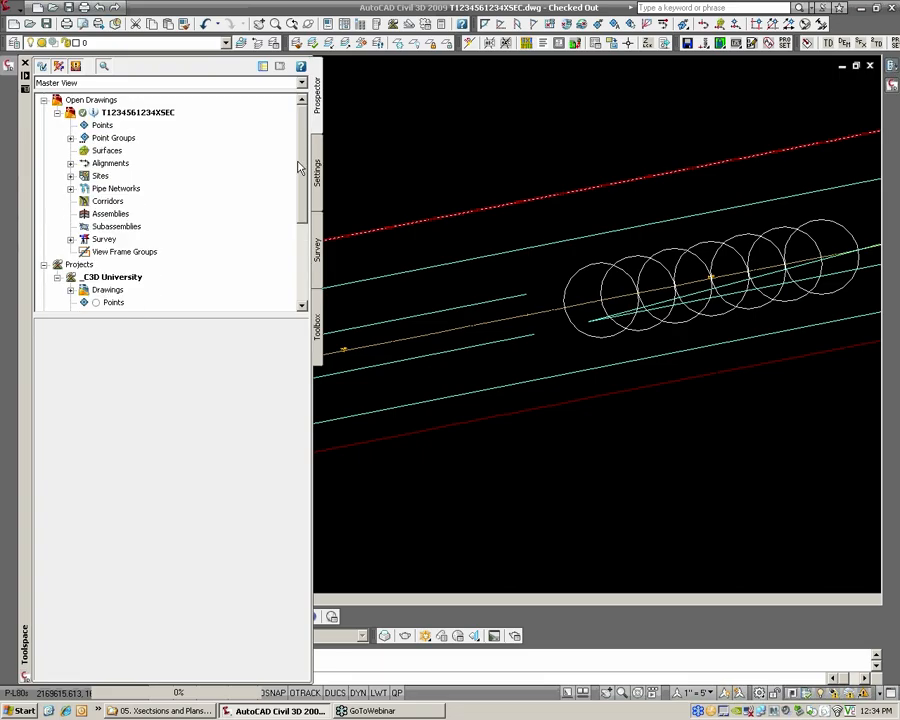
click(70, 163)
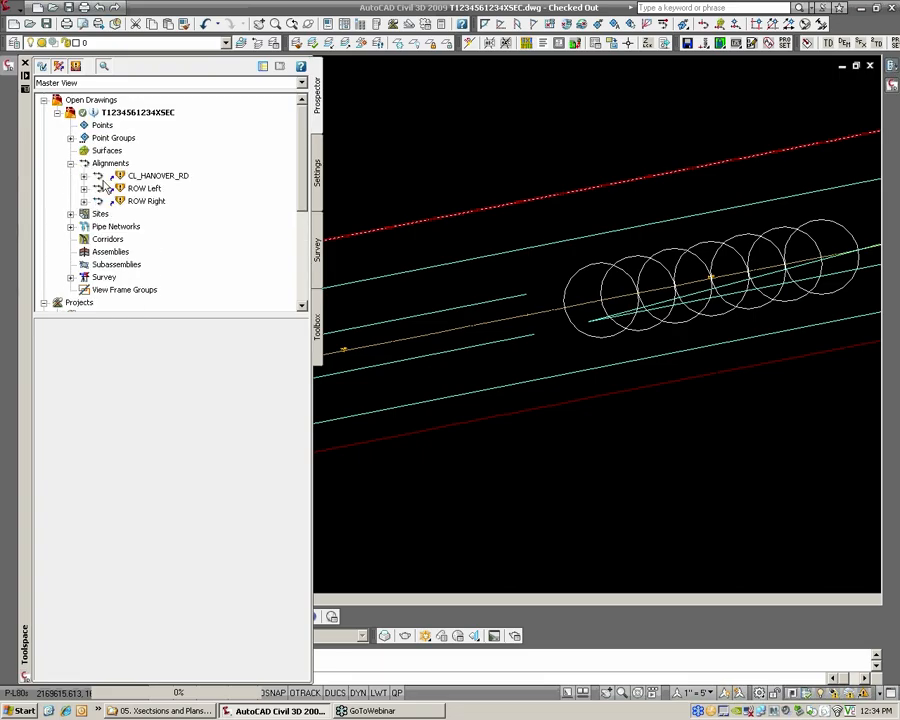
click(147, 177)
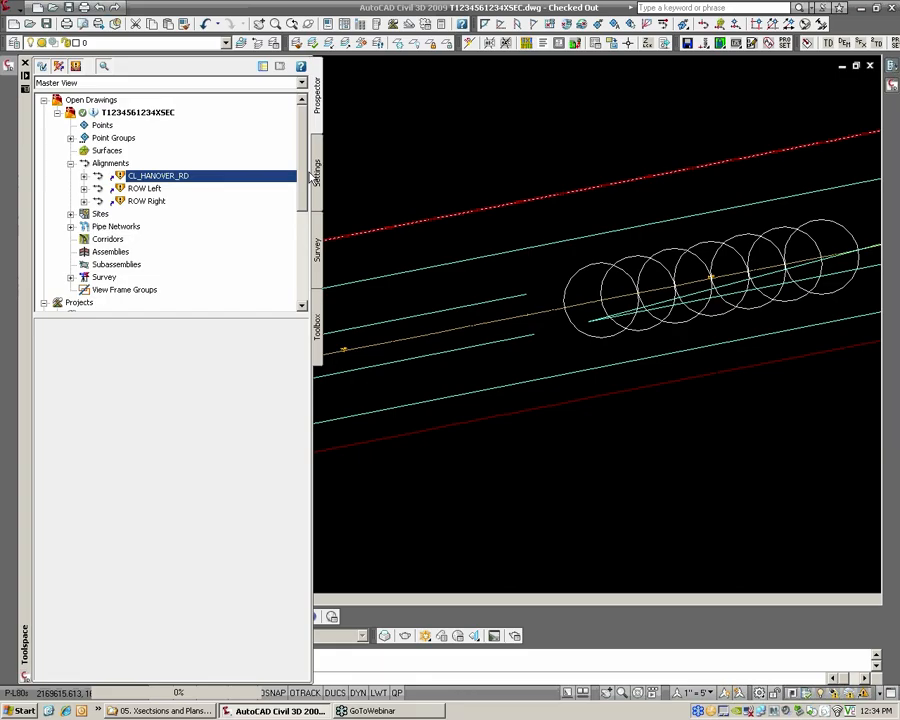
scroll(300, 180, down, 4)
scroll(200, 160, up, 3)
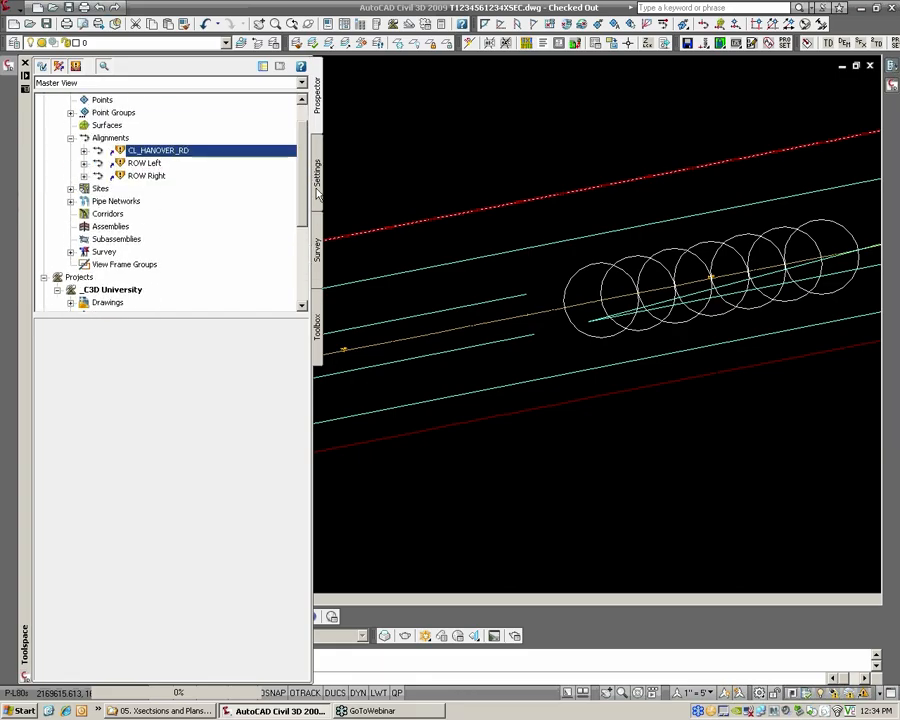
right_click(177, 152)
click(284, 222)
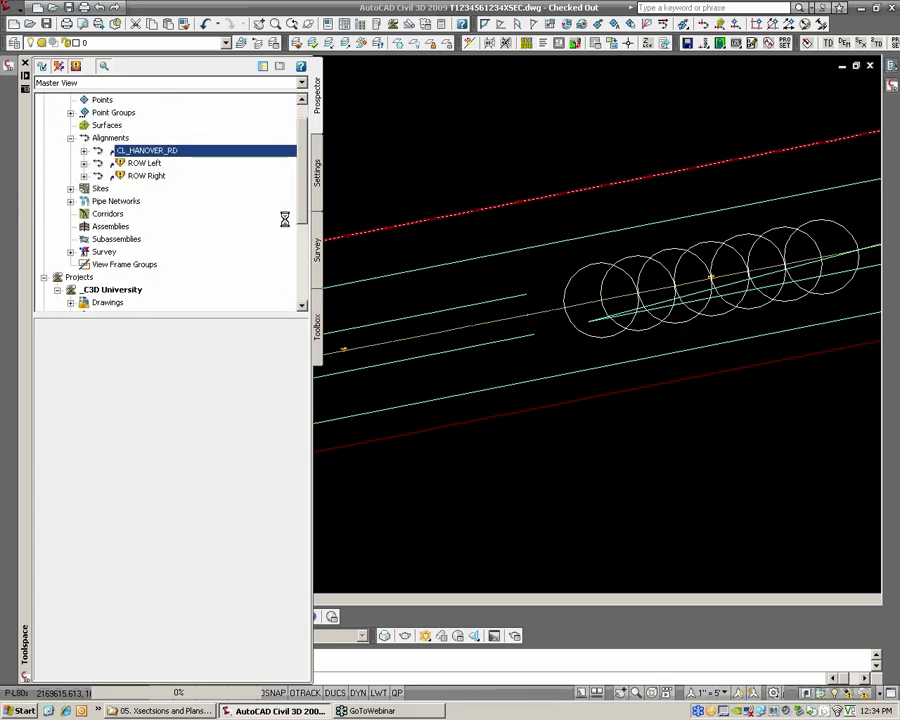
right_click(145, 163)
click(204, 238)
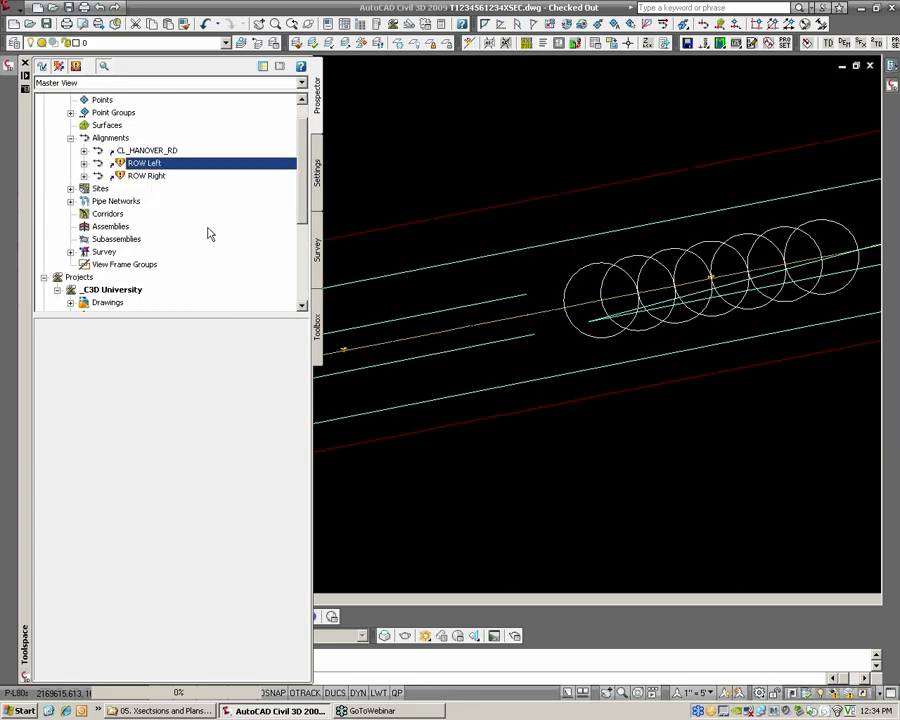
right_click(154, 175)
click(197, 242)
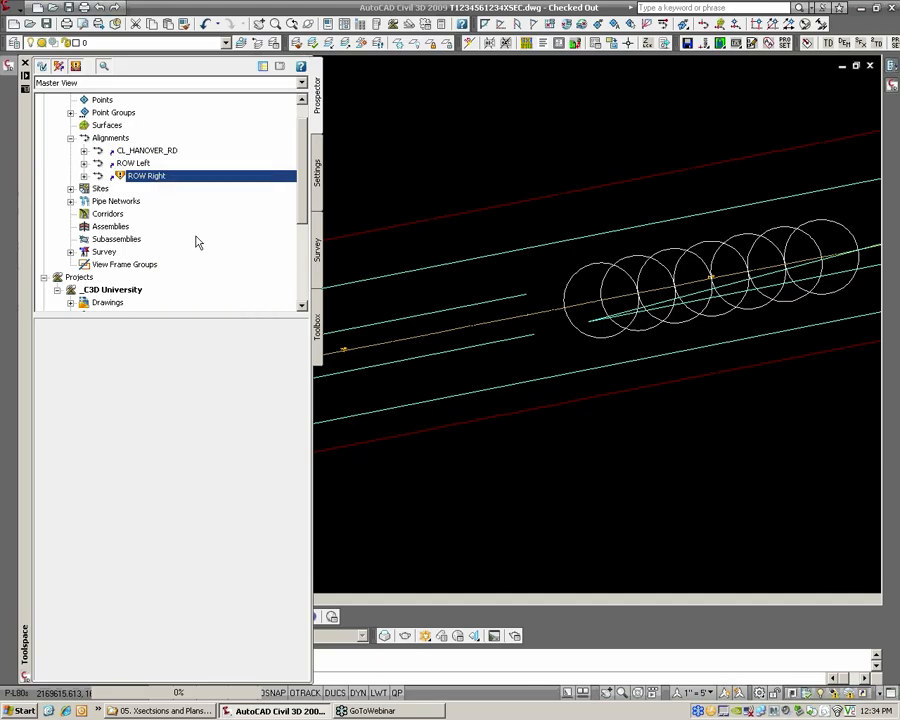
Create references to the project surfaces _Dims-Pave and _Dims-Road in the cross-section drawing, keeping their names and the _No Display style
scroll(150, 240, down, 3)
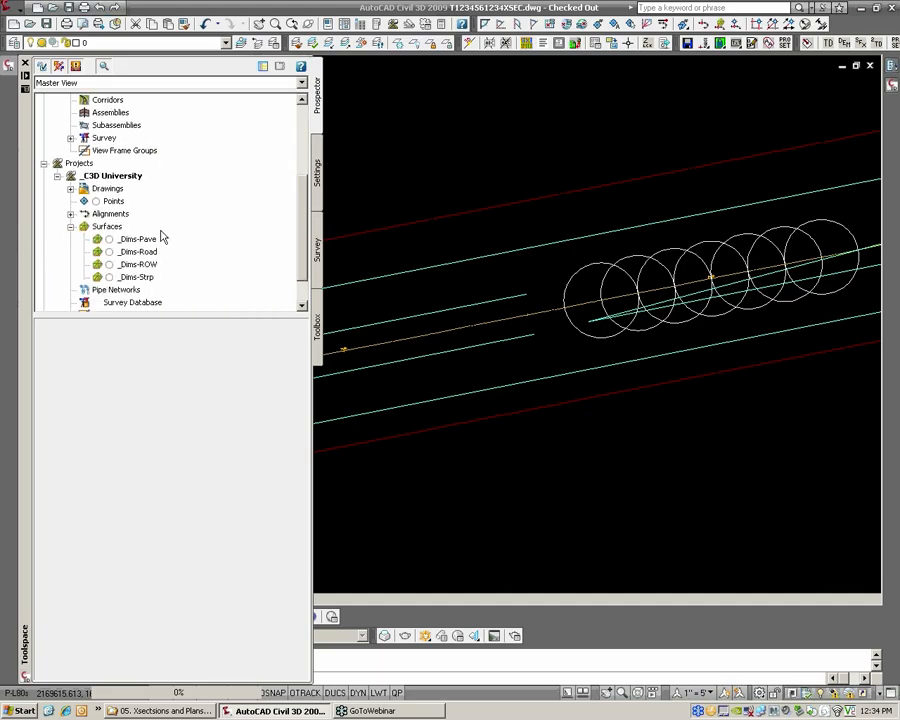
right_click(141, 244)
click(204, 249)
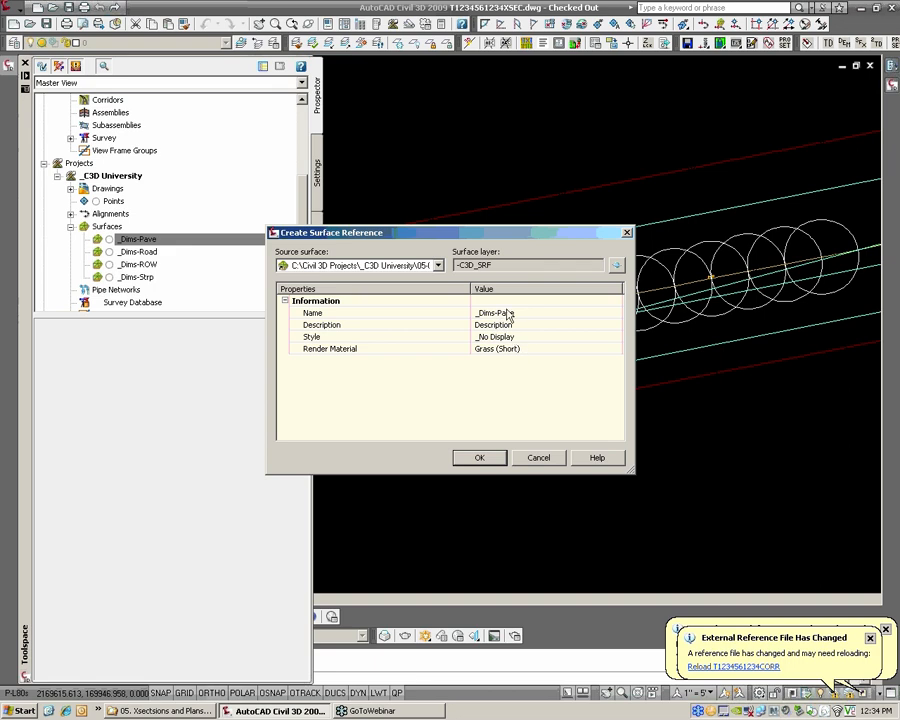
click(481, 458)
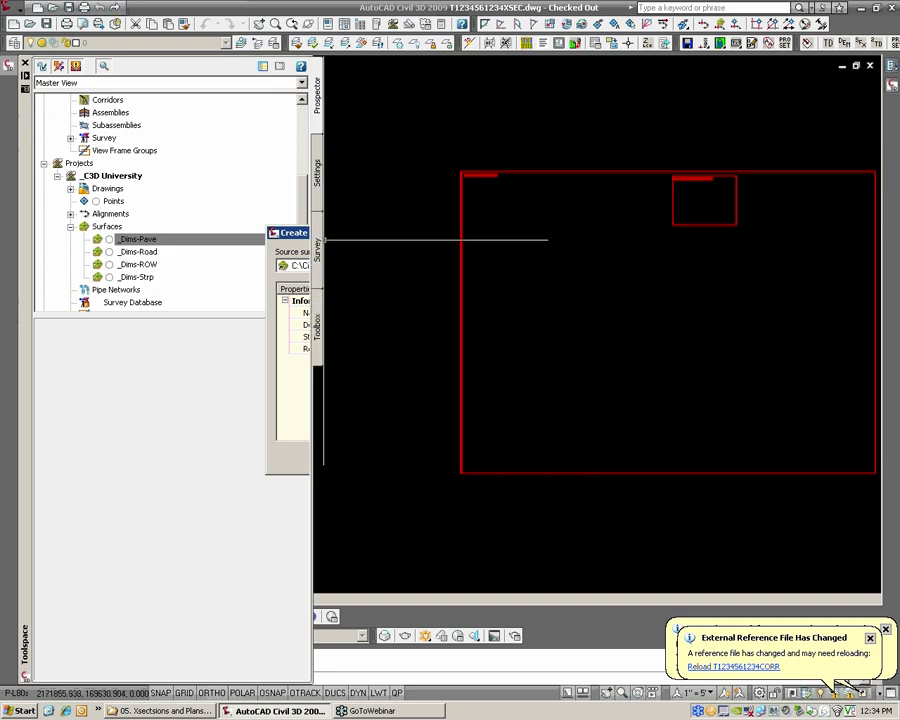
click(141, 252)
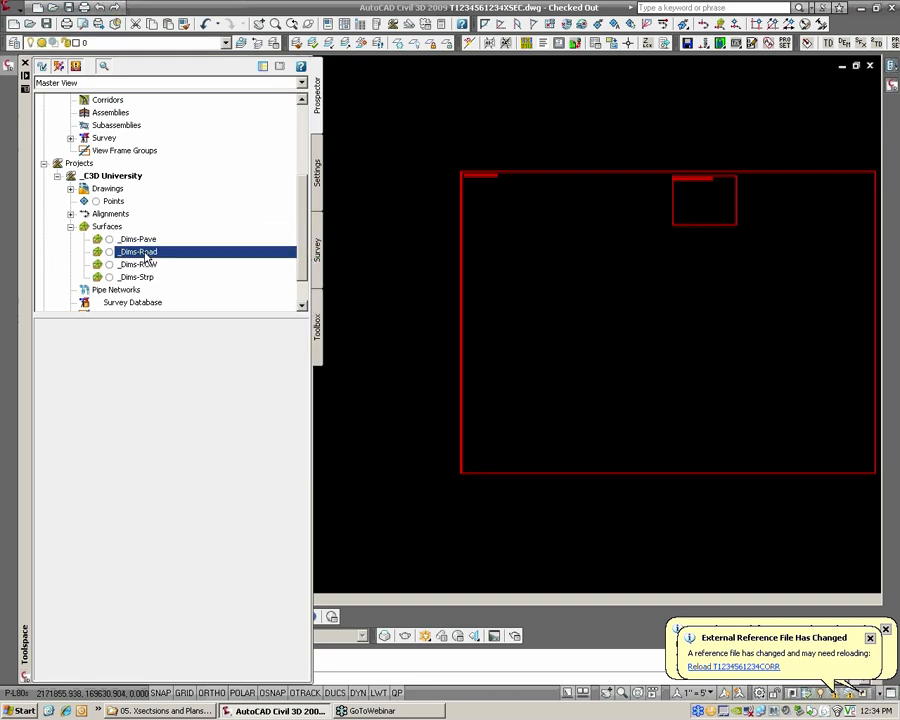
right_click(166, 252)
click(358, 283)
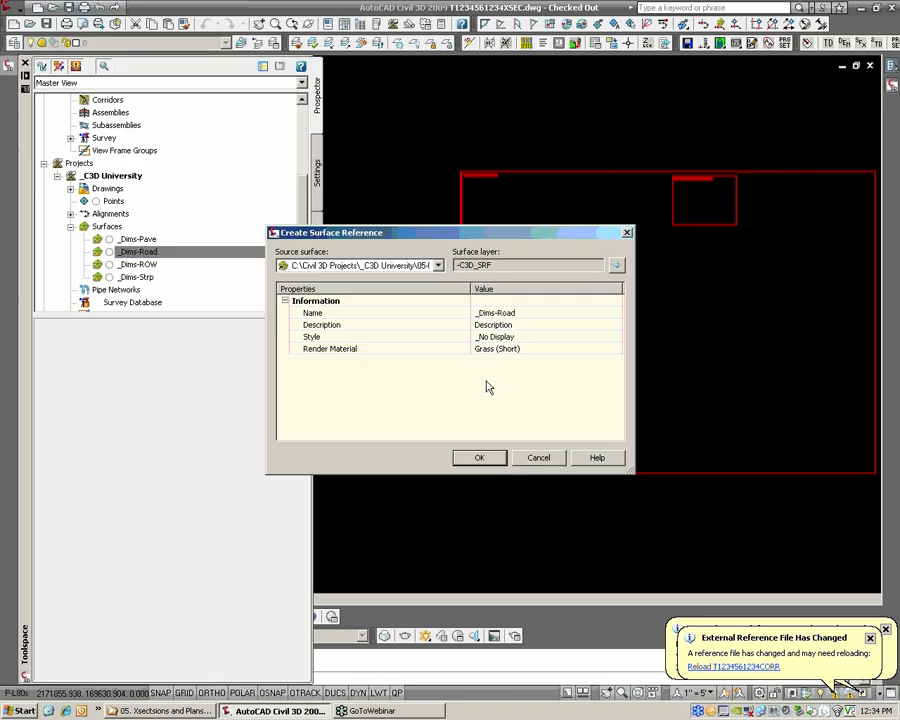
click(480, 458)
Create references to the project surfaces _Dims-ROW and _Dims-Strp in the cross-section drawing
click(141, 264)
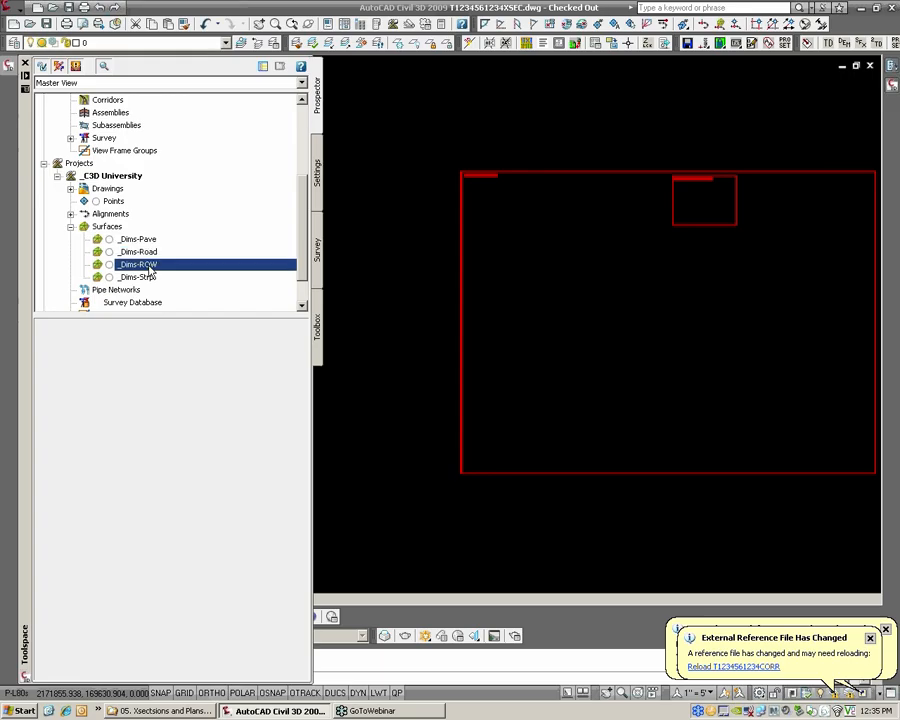
right_click(151, 265)
click(175, 276)
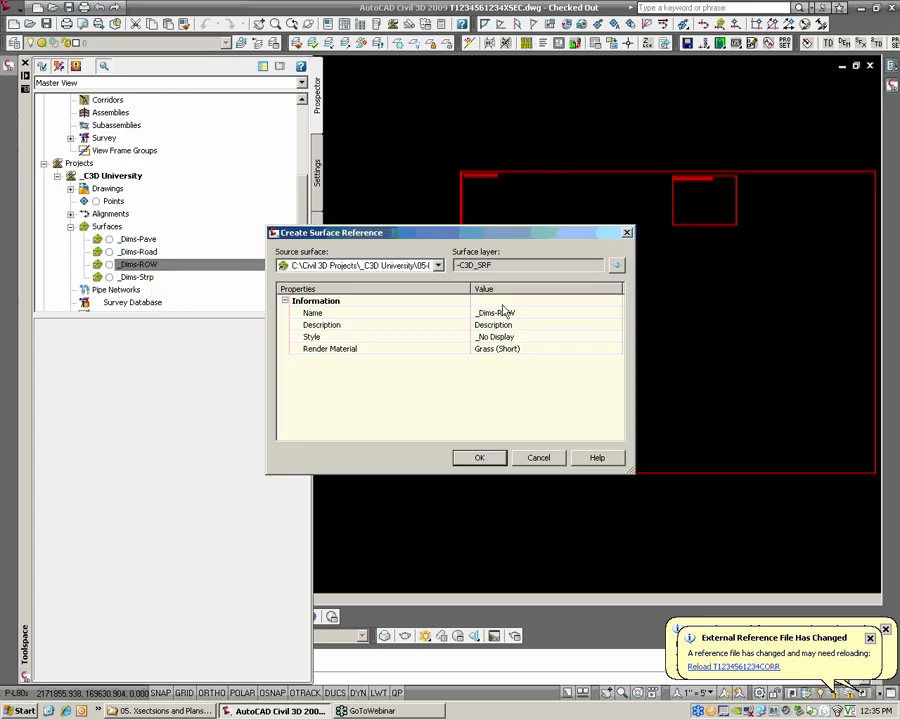
click(479, 458)
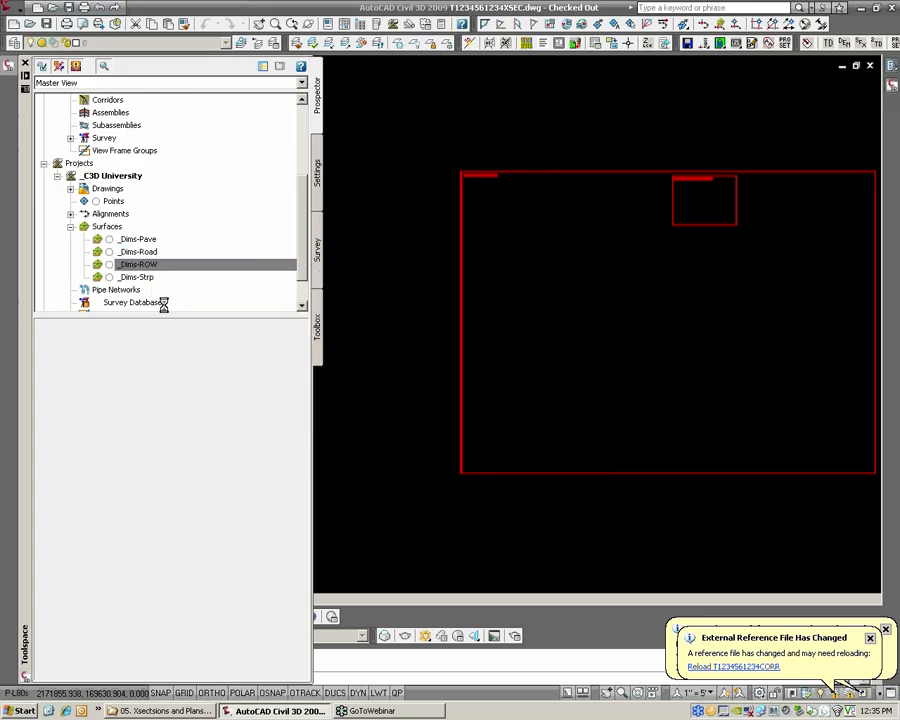
click(140, 277)
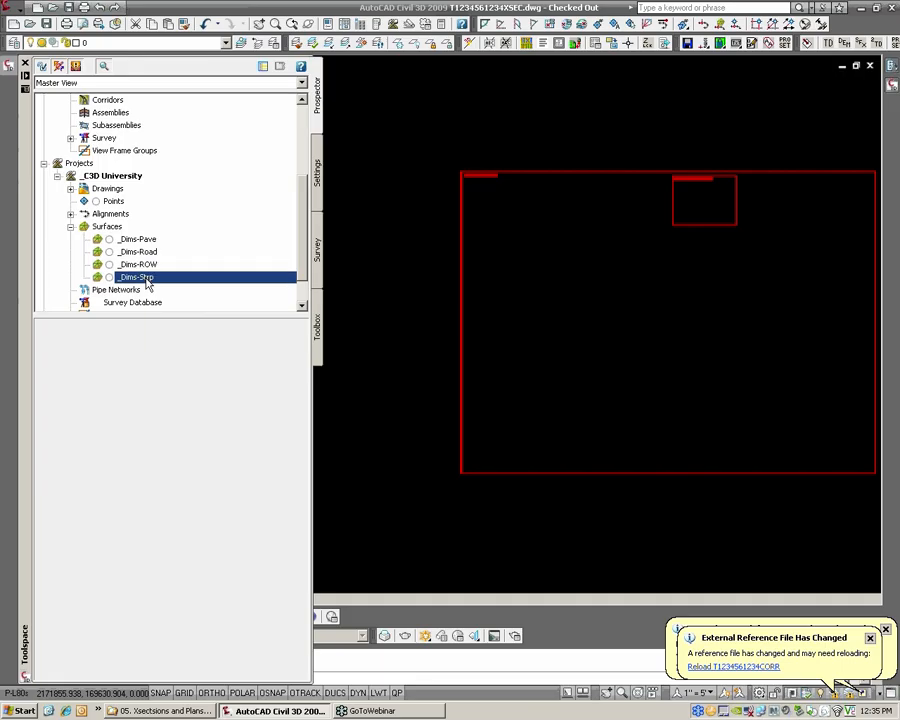
right_click(148, 279)
click(180, 284)
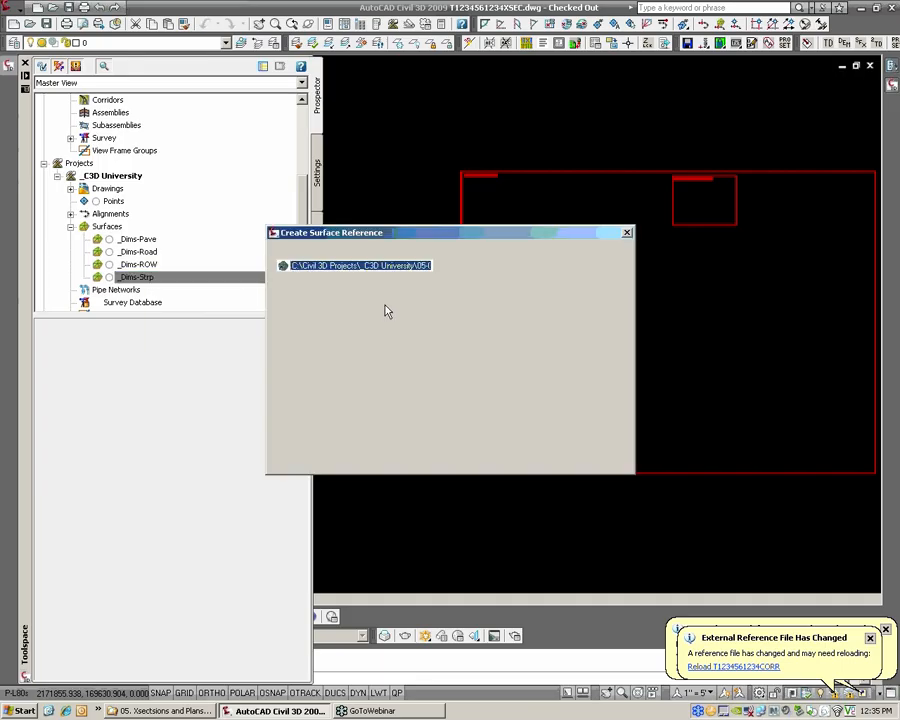
click(482, 458)
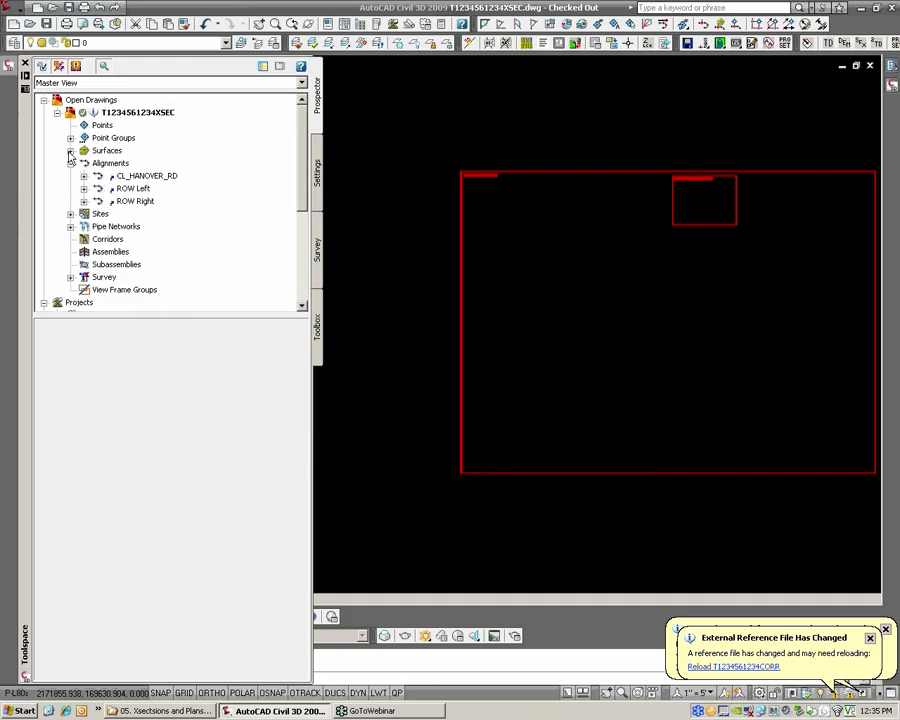
click(410, 253)
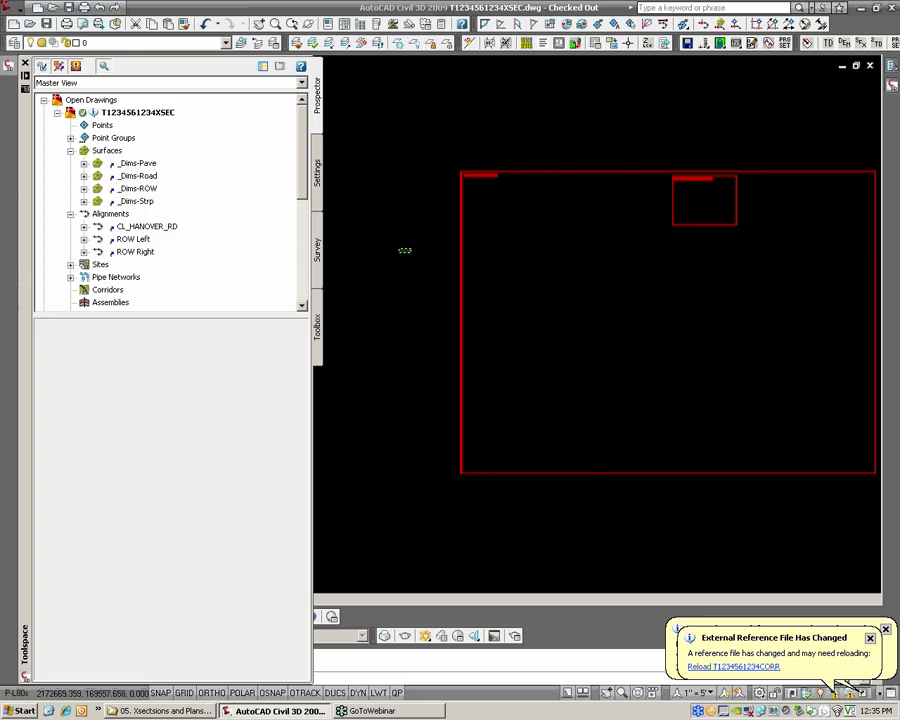
click(396, 246)
middle_drag(185, 231, 400, 258)
scroll(340, 242, up, 5)
scroll(384, 207, up, 3)
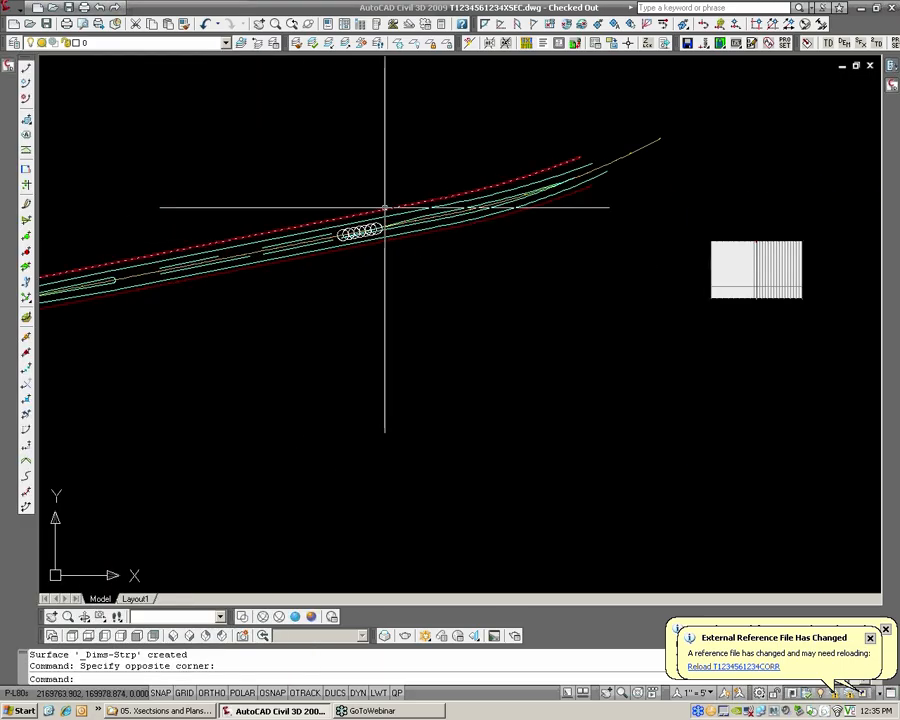
scroll(382, 205, down, 1)
scroll(378, 207, up, 2)
scroll(373, 214, down, 1)
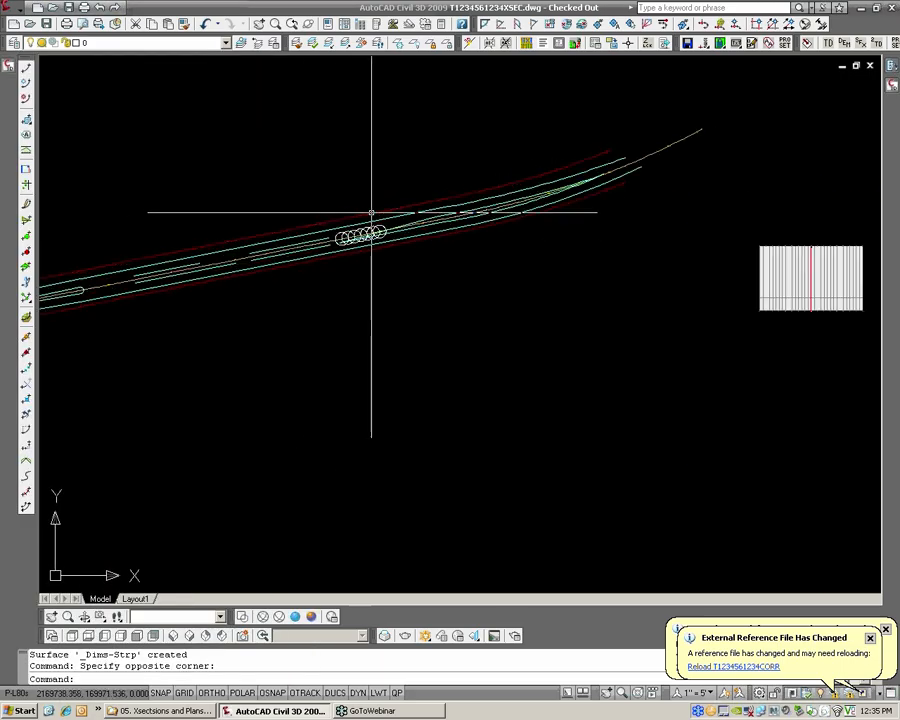
middle_drag(361, 211, 377, 211)
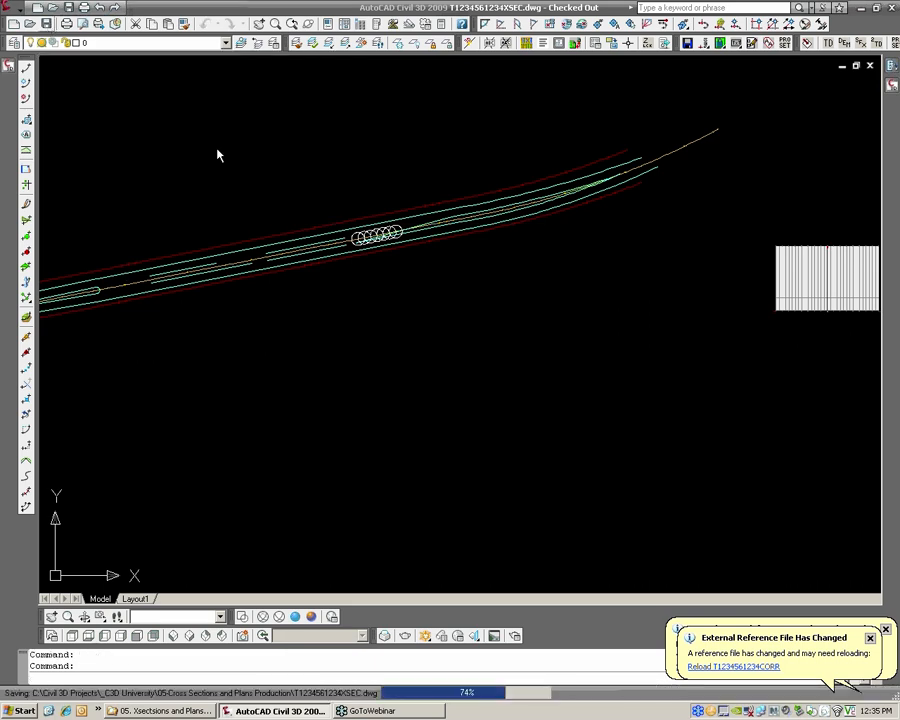
click(45, 24)
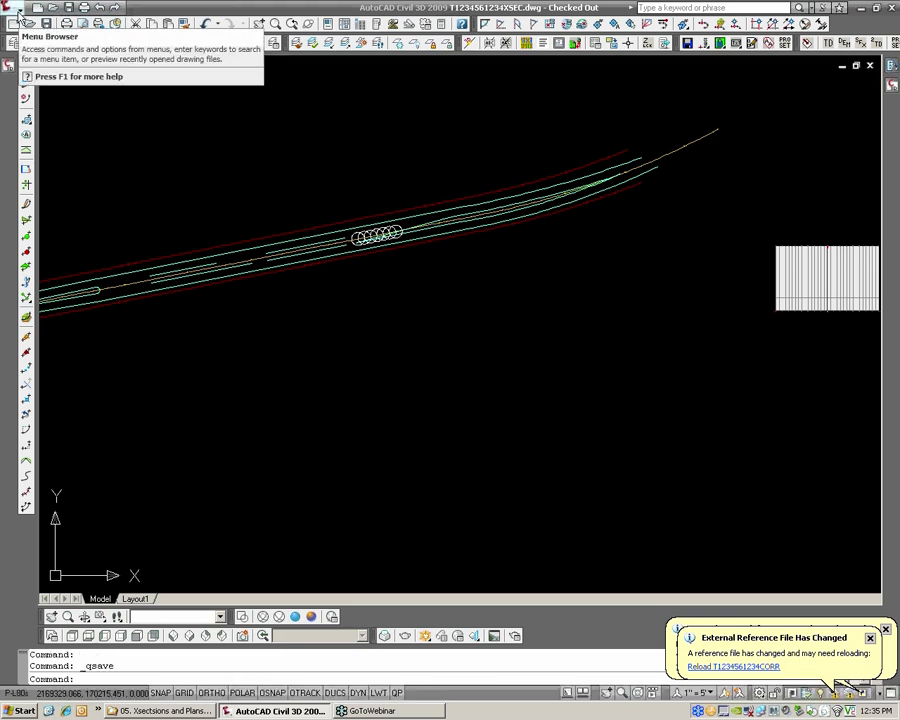
click(18, 16)
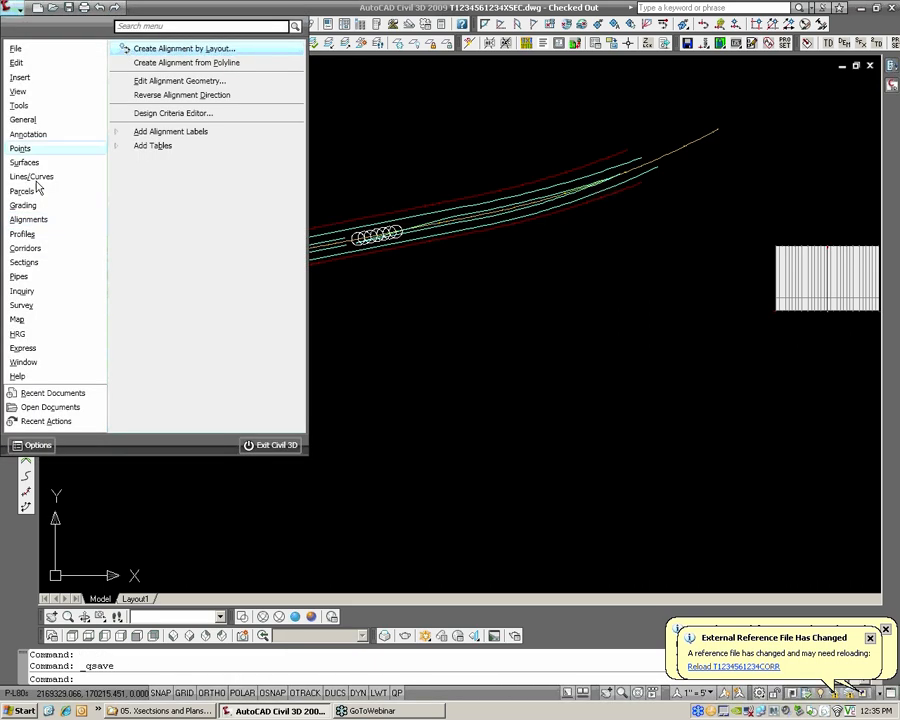
mouse_move(32, 268)
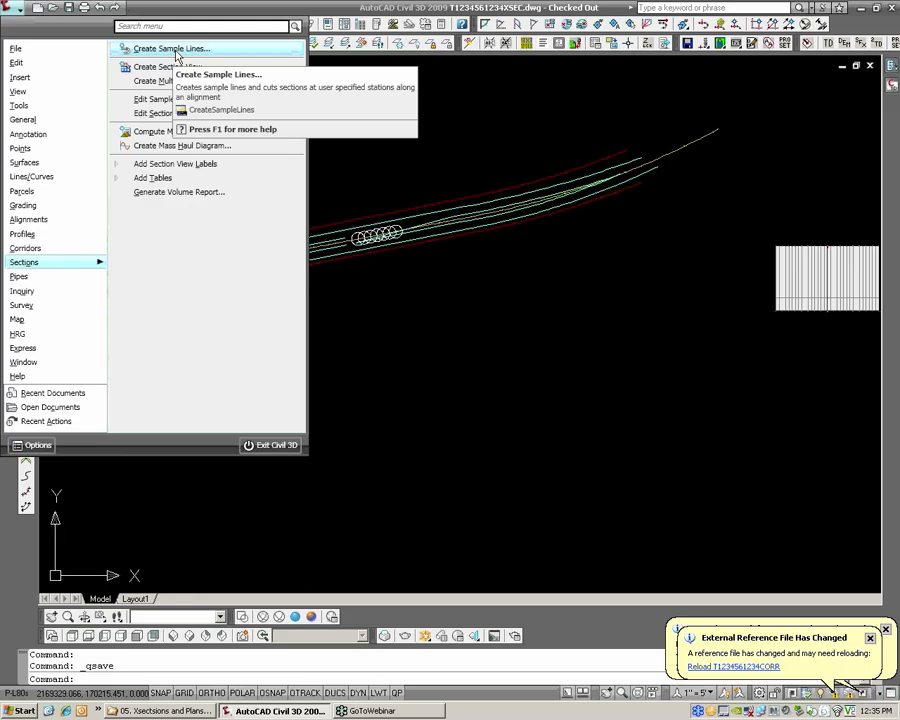
click(172, 49)
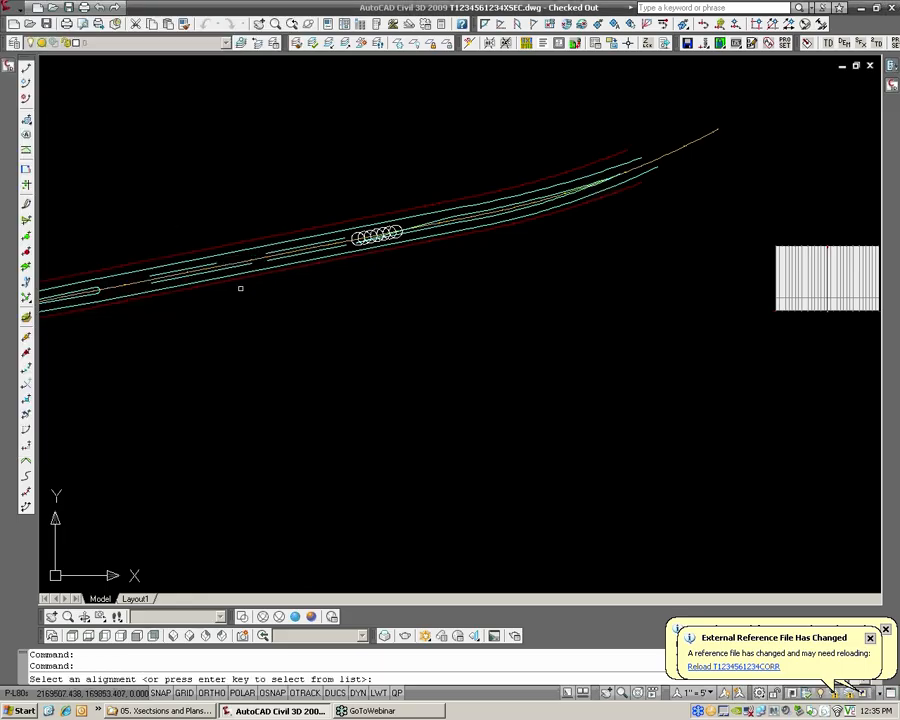
key(Escape)
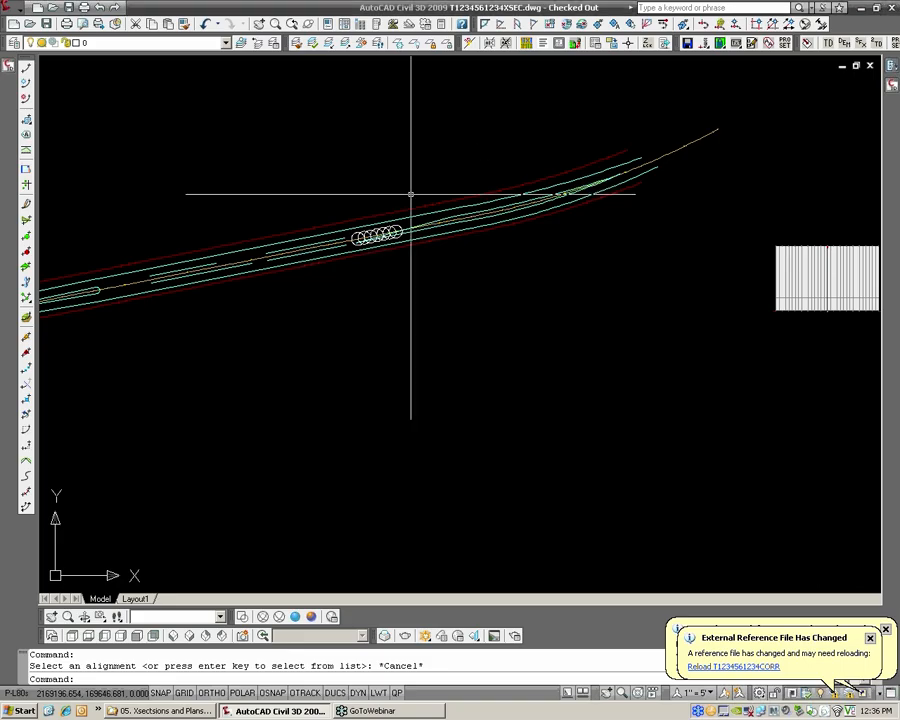
Examine the striping lines around the row of overlapping circles along the road centerline
scroll(432, 167, up, 10)
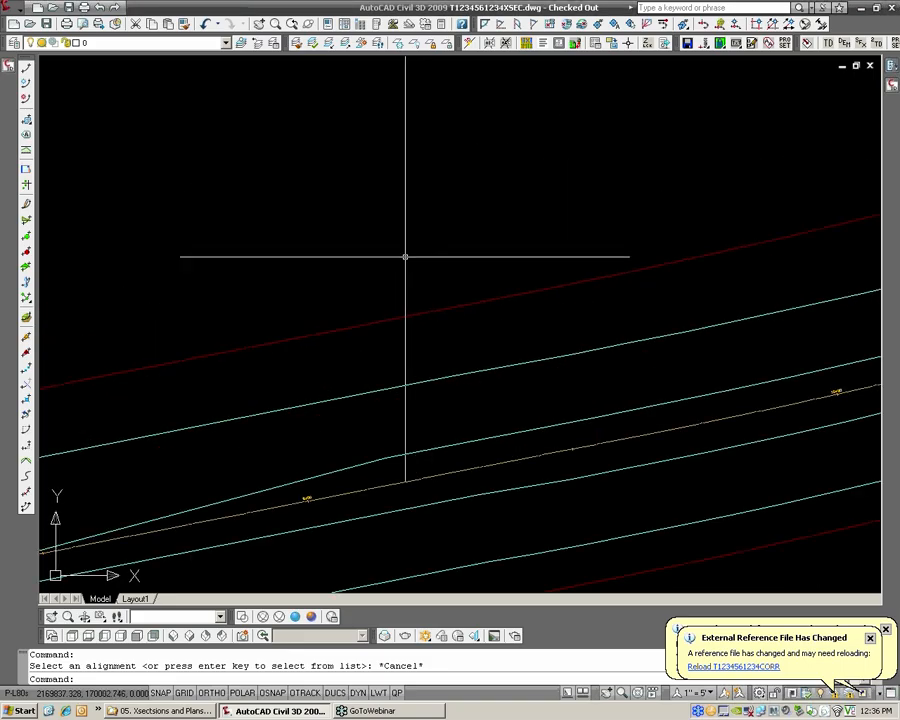
middle_drag(207, 467, 444, 404)
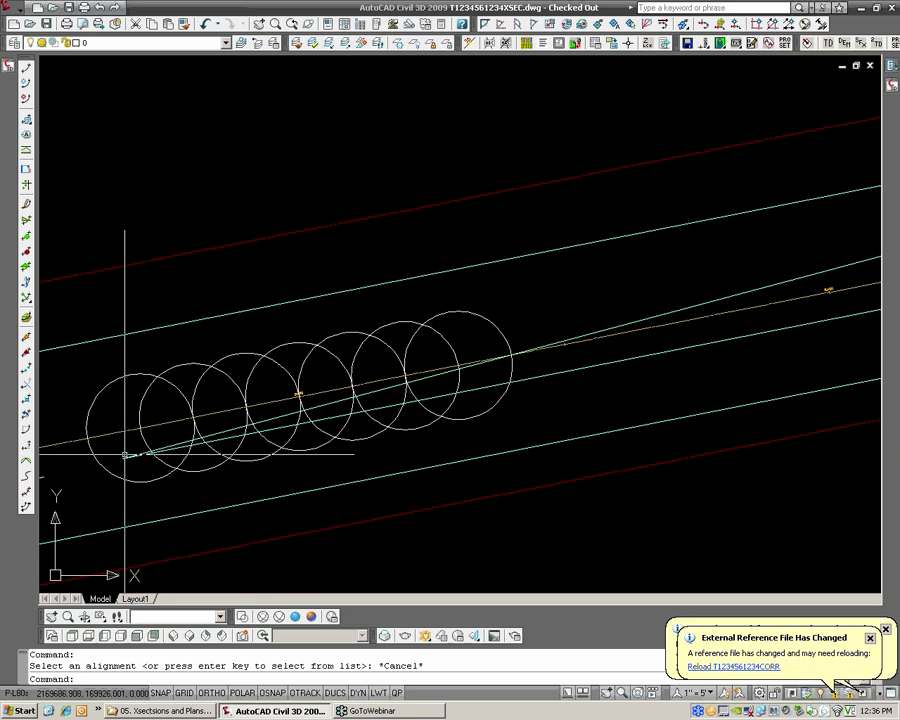
middle_drag(838, 284, 579, 338)
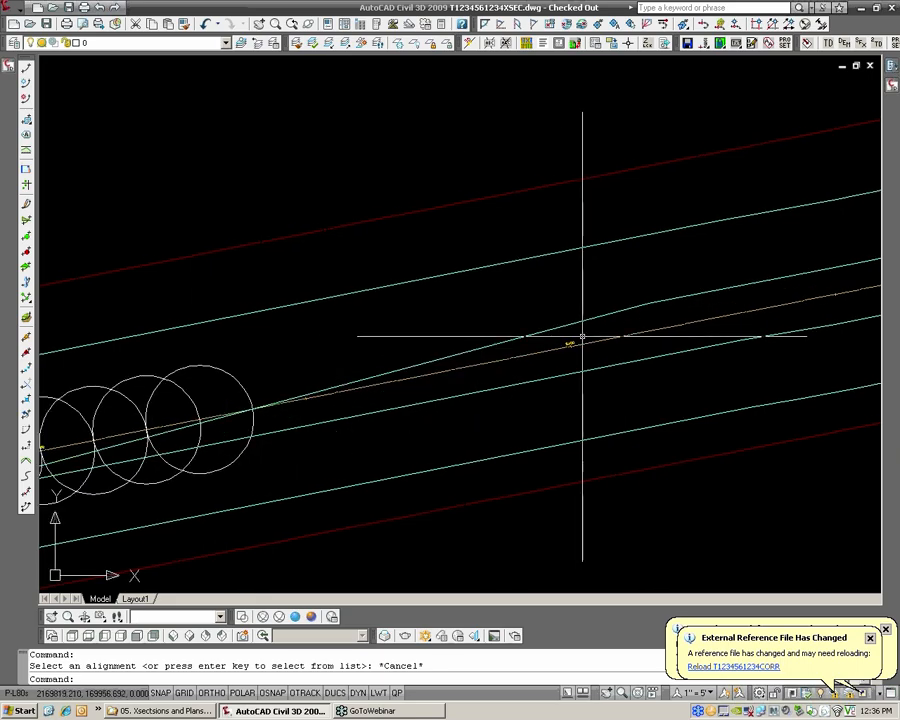
scroll(582, 318, down, 3)
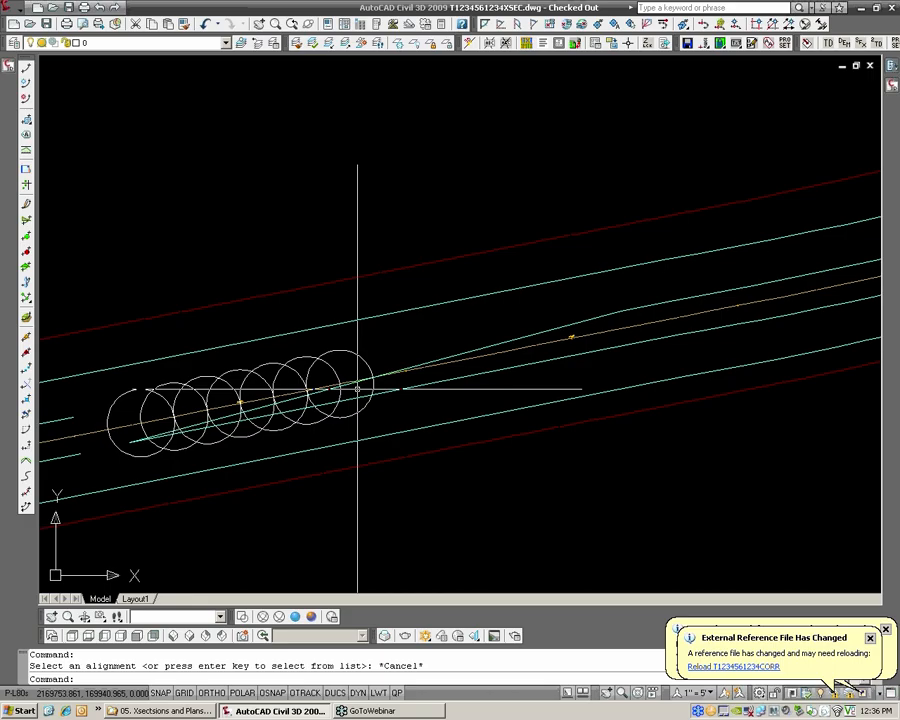
scroll(185, 415, up, 3)
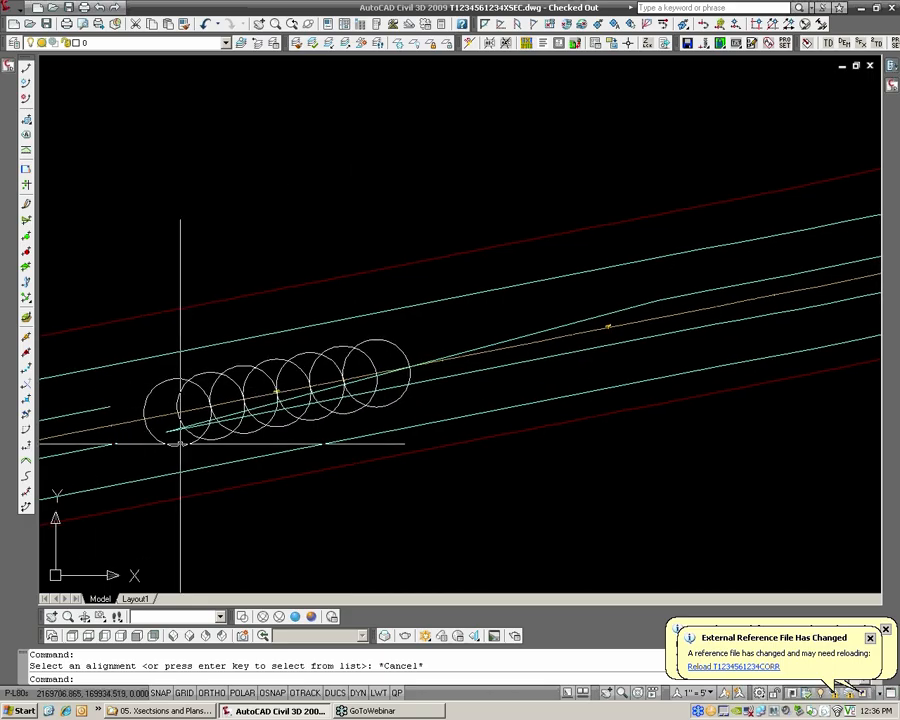
Review the parameters of the generic LinkOffsetAndSlope and LinkWidthAndSlope subassemblies
mouse_move(890, 72)
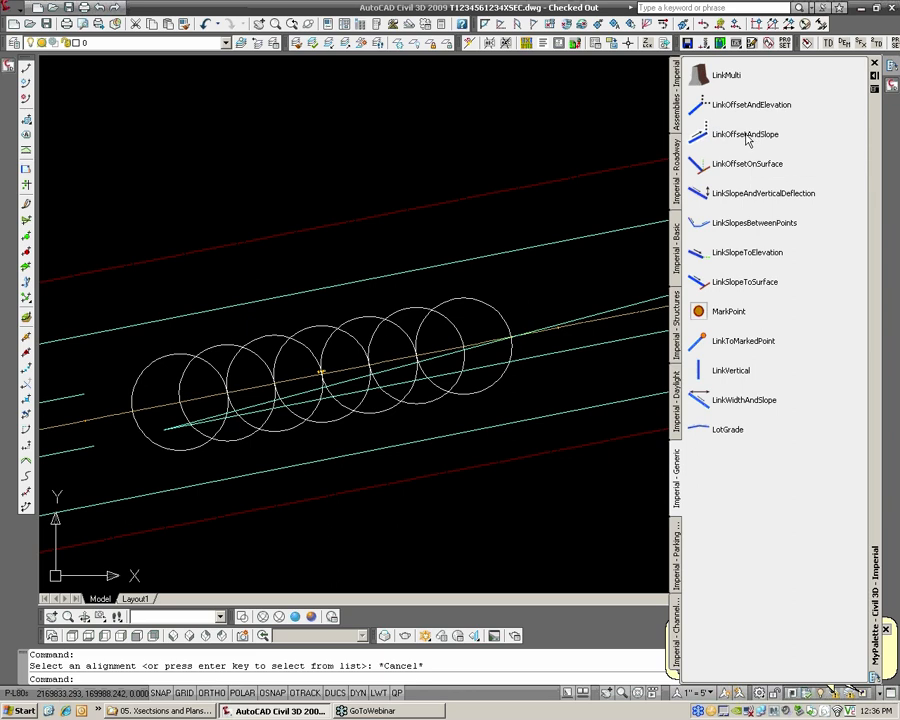
click(748, 140)
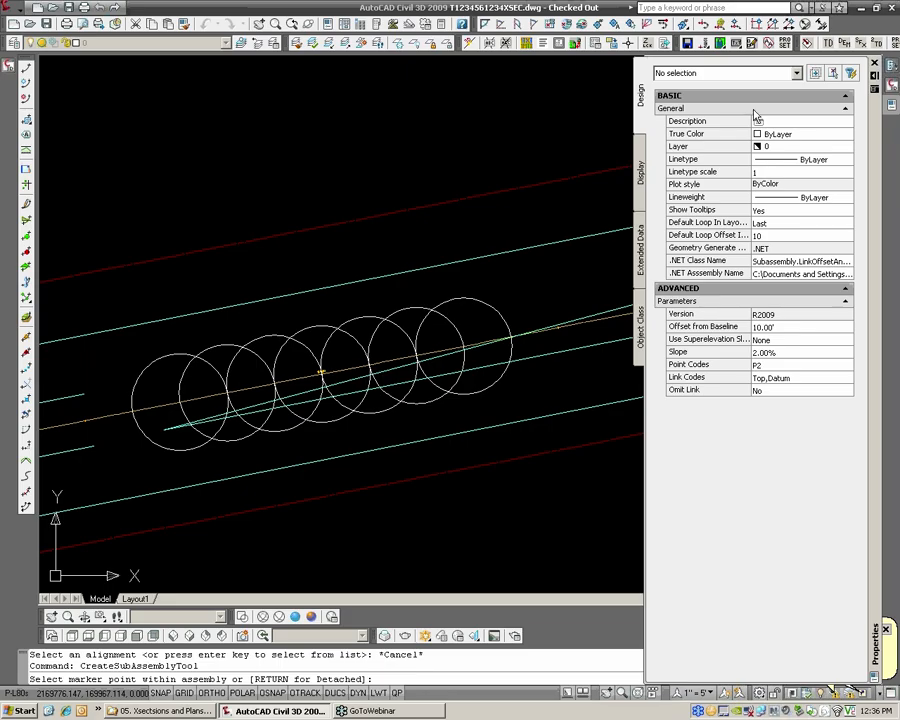
click(891, 87)
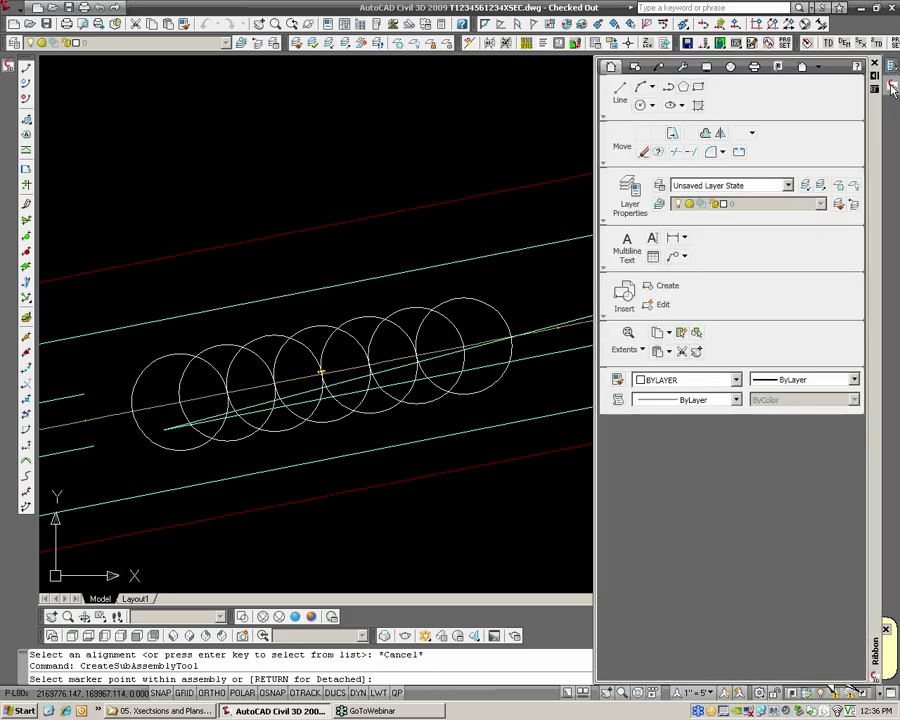
mouse_move(894, 68)
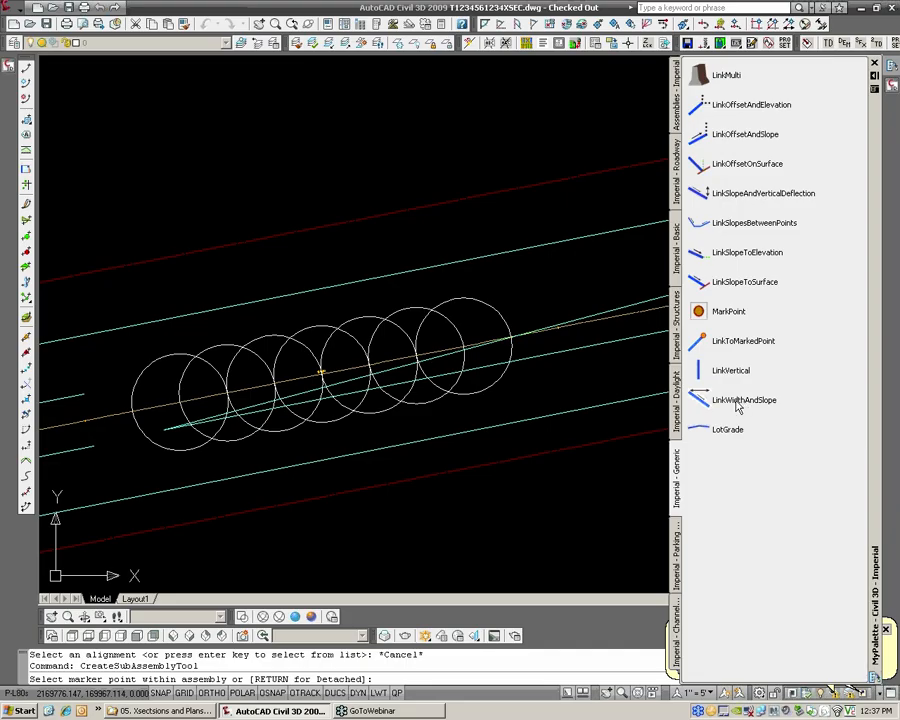
click(741, 401)
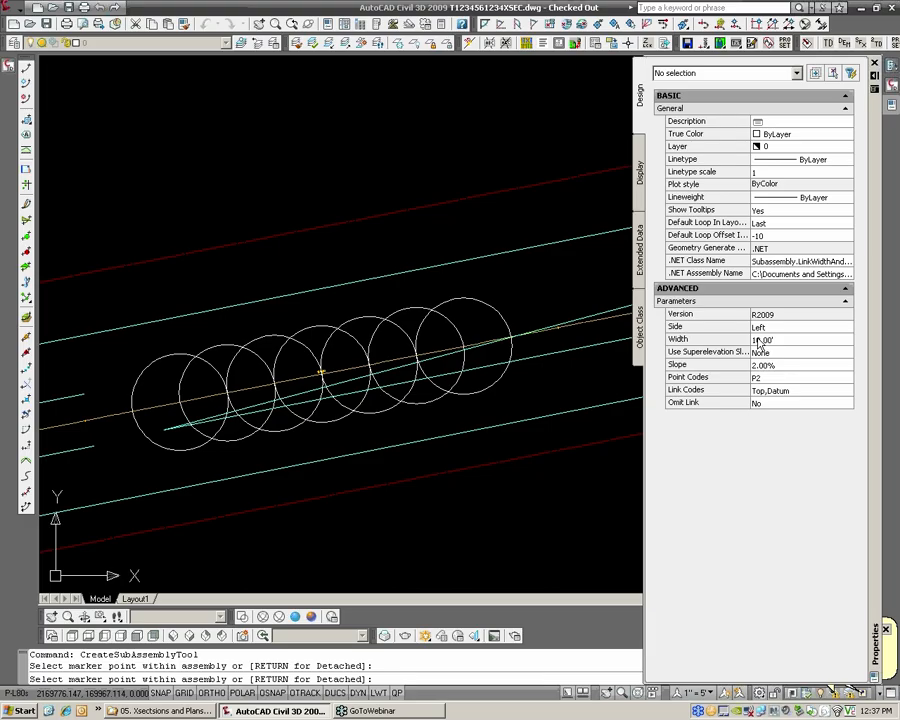
Switch the tool palettes to the HRG Design set and view its Xsec Dims assembly for cross section dimensions
click(891, 66)
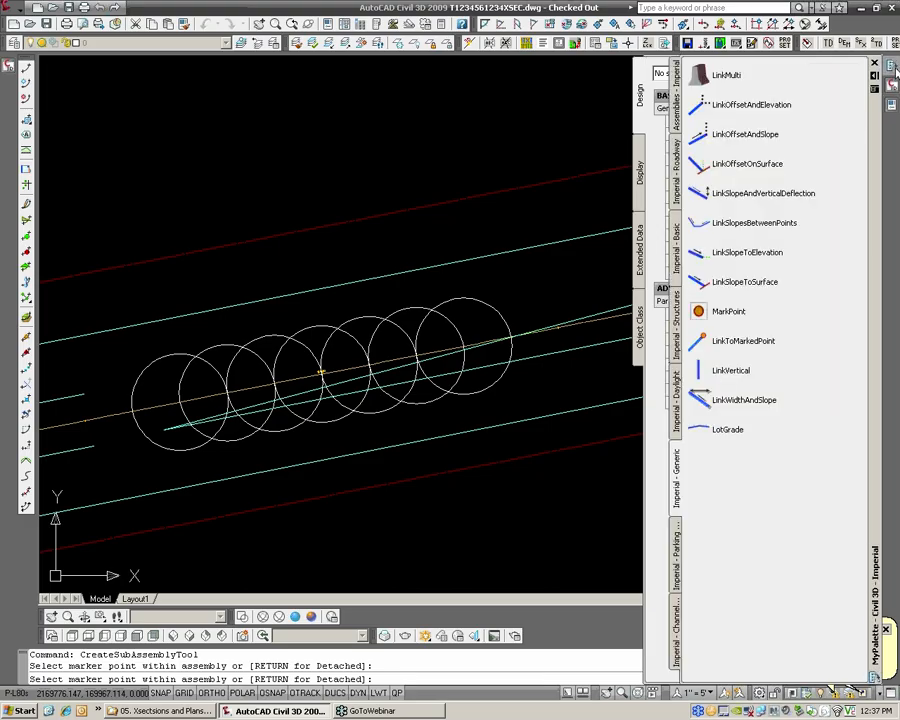
right_click(876, 120)
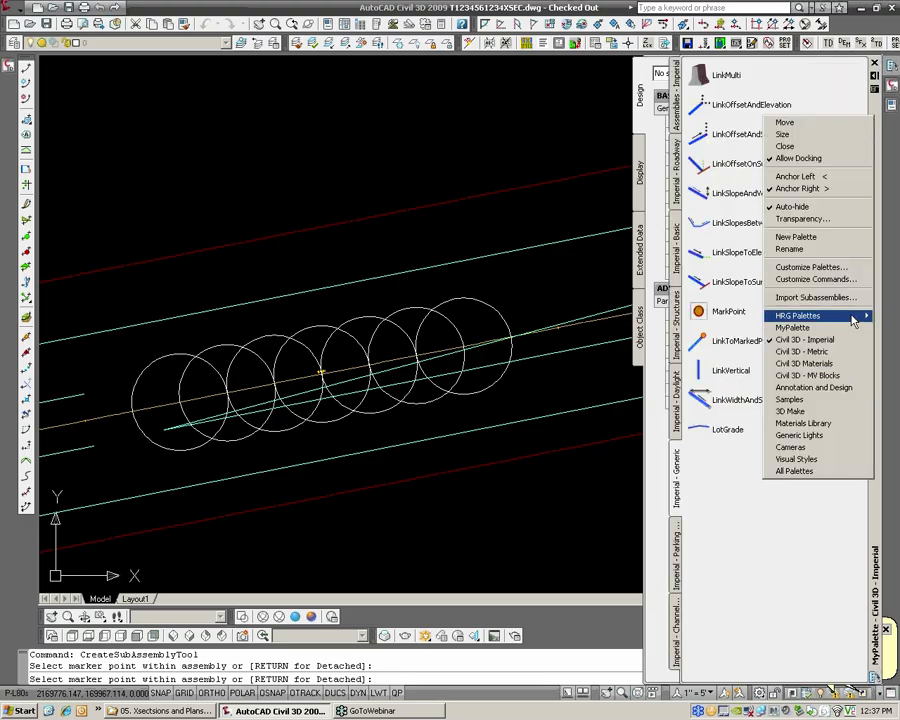
mouse_move(798, 315)
click(719, 351)
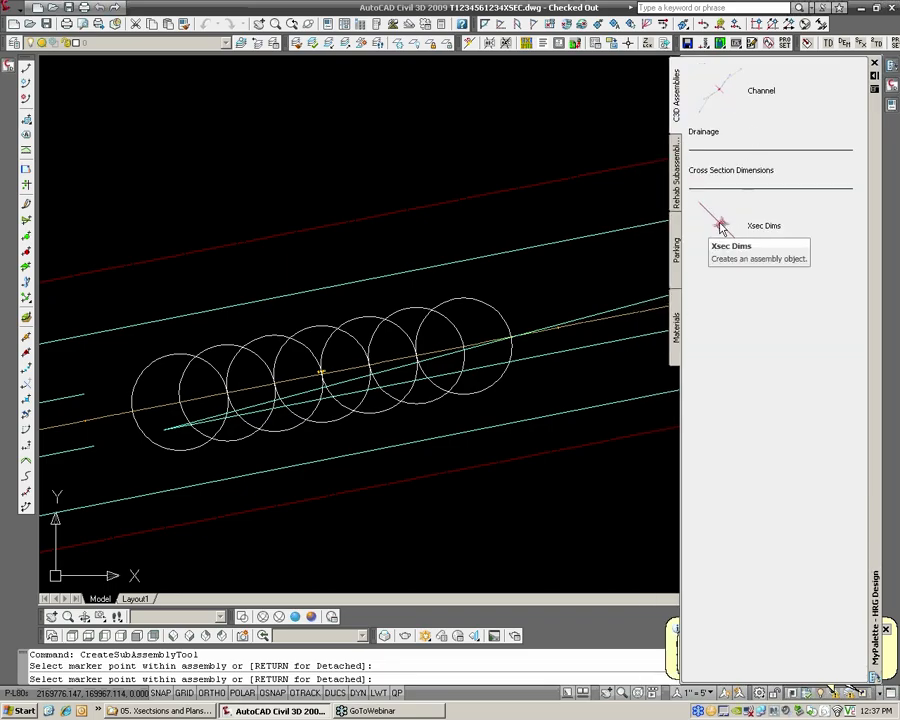
click(434, 277)
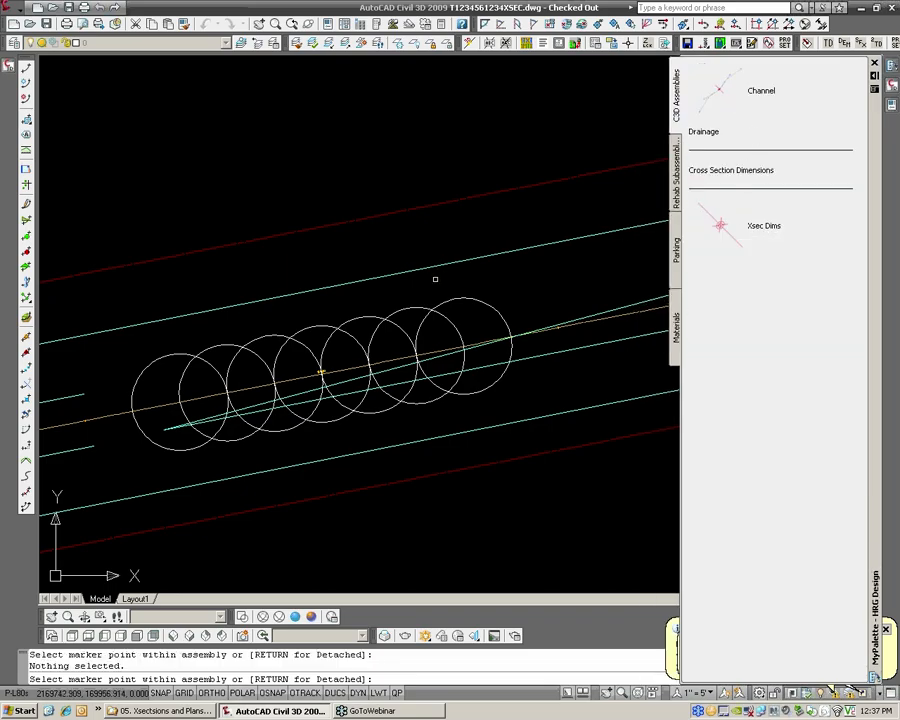
scroll(435, 279, down, 3)
middle_drag(434, 279, 558, 310)
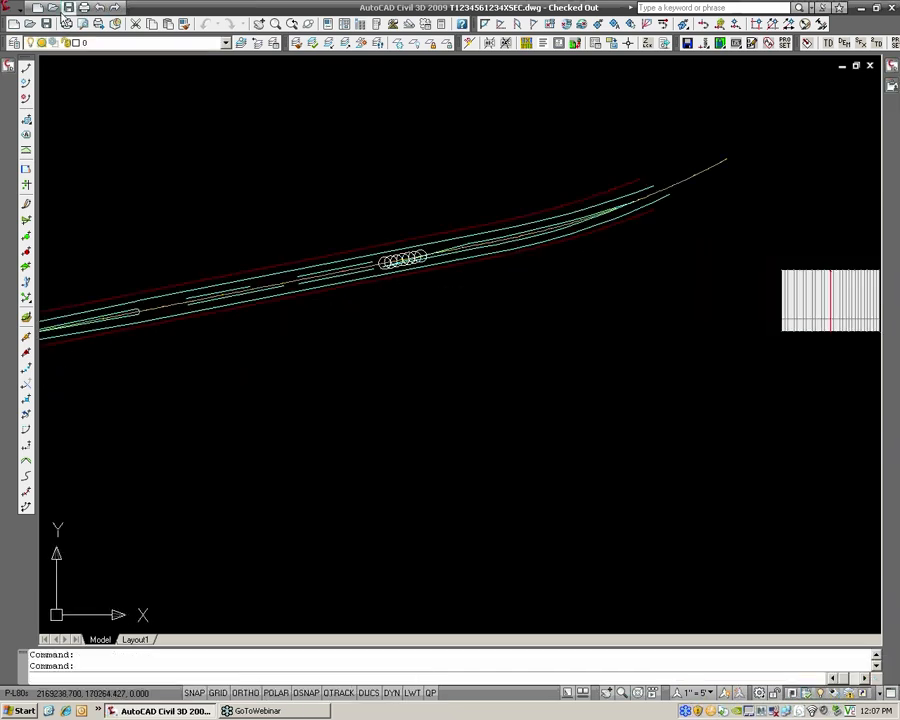
Save the drawing and begin a sample line group on the CL_HANOVER_RD alignment, with its name selected for editing
key(ctrl+s)
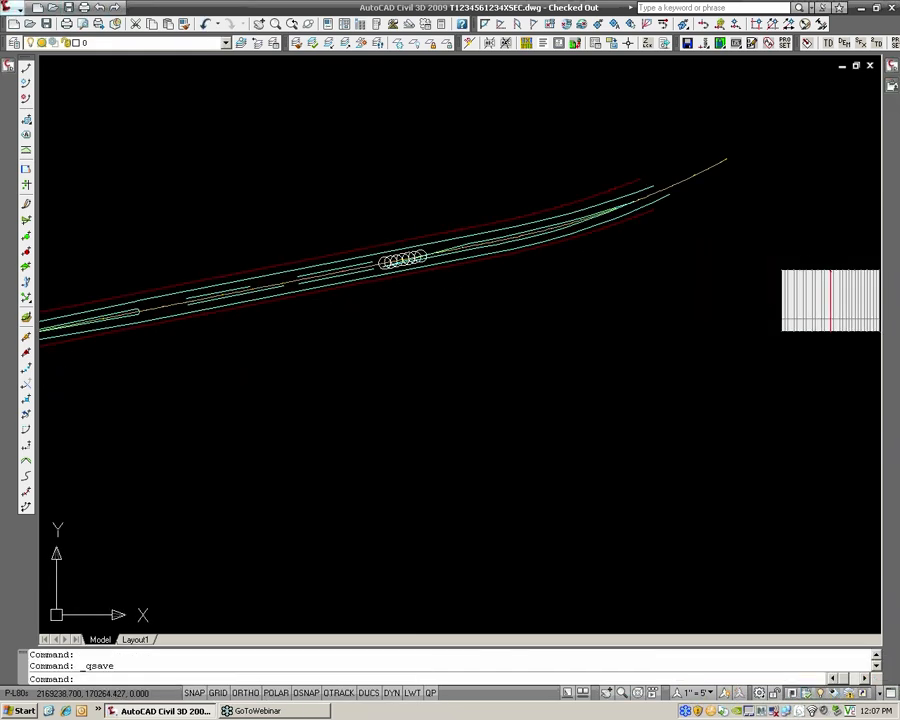
click(13, 12)
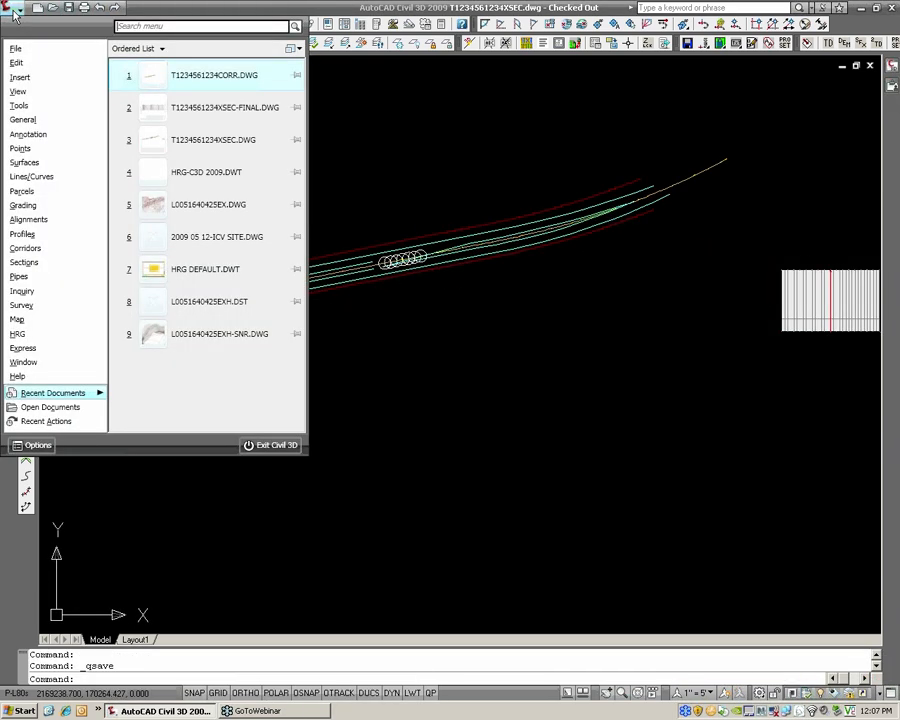
mouse_move(48, 266)
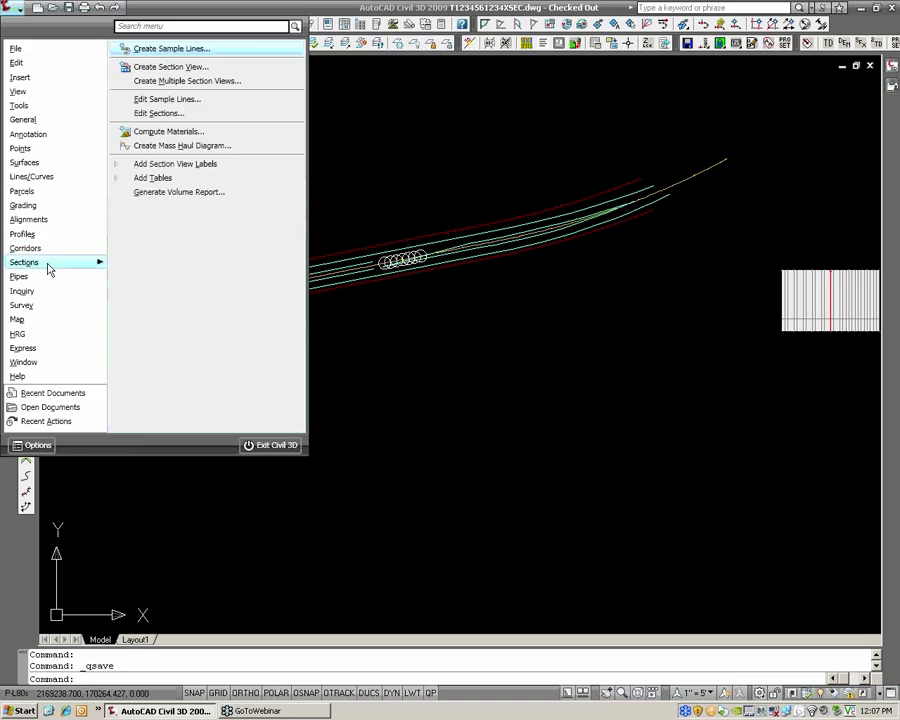
click(160, 49)
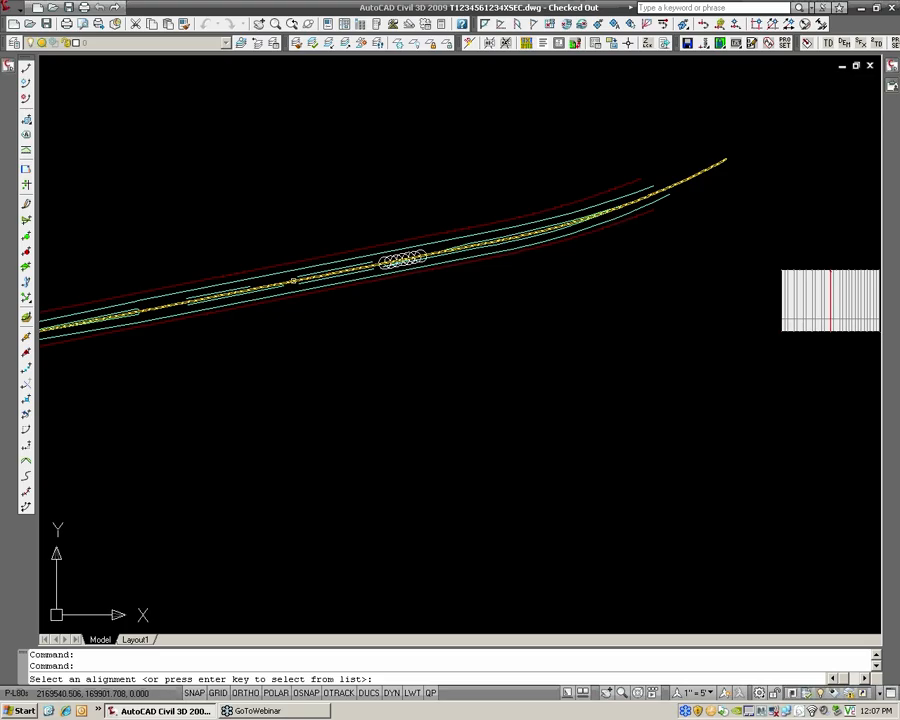
key(Return)
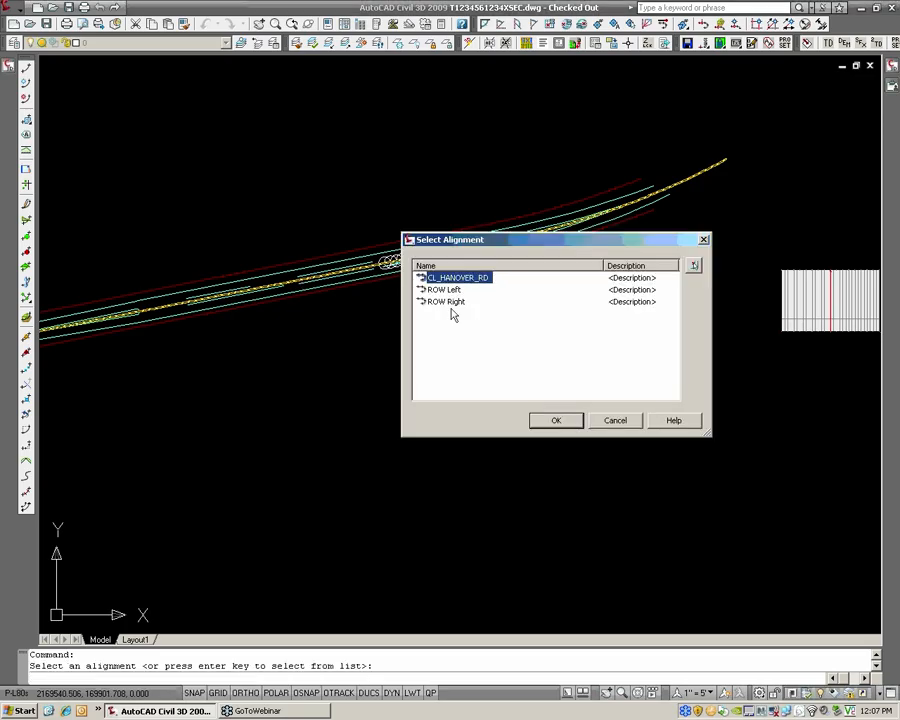
click(556, 421)
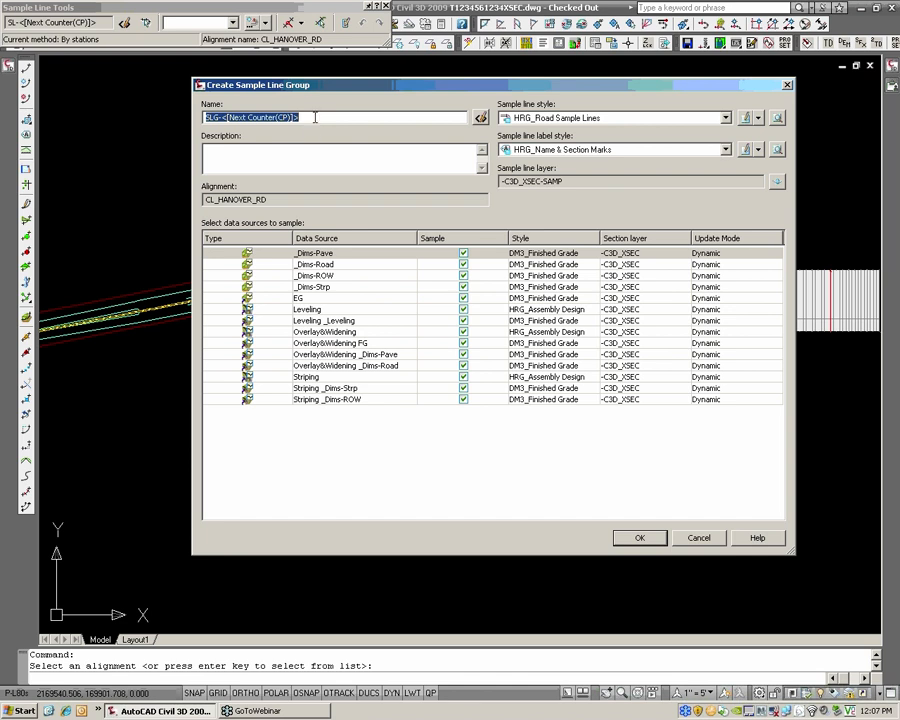
drag(303, 118, 205, 118)
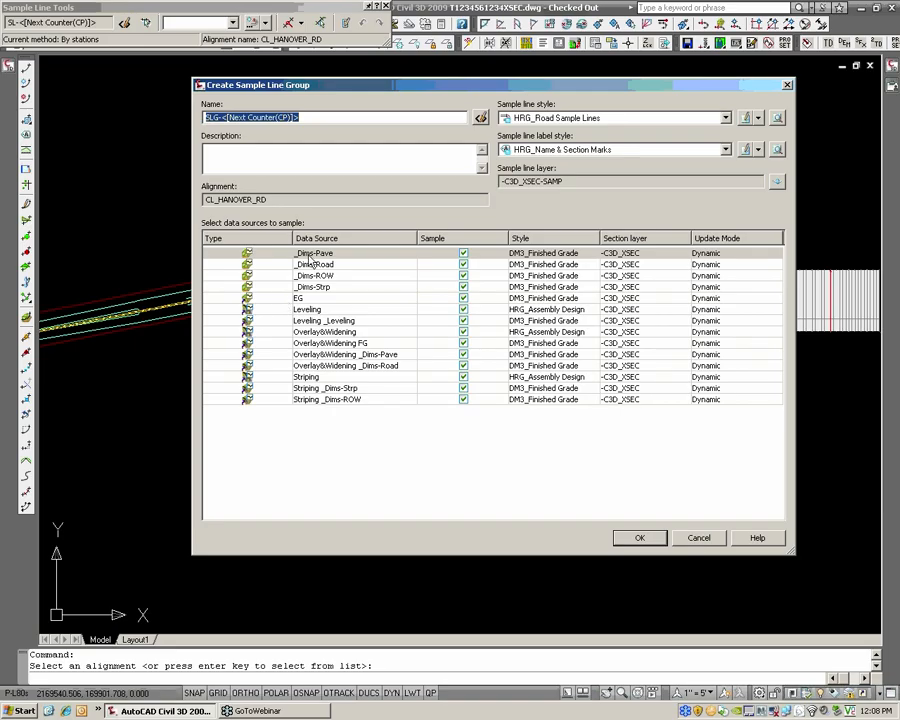
Set the section style of the _Dims-Pave surface to _No Display in the sample line group's data sources
click(321, 287)
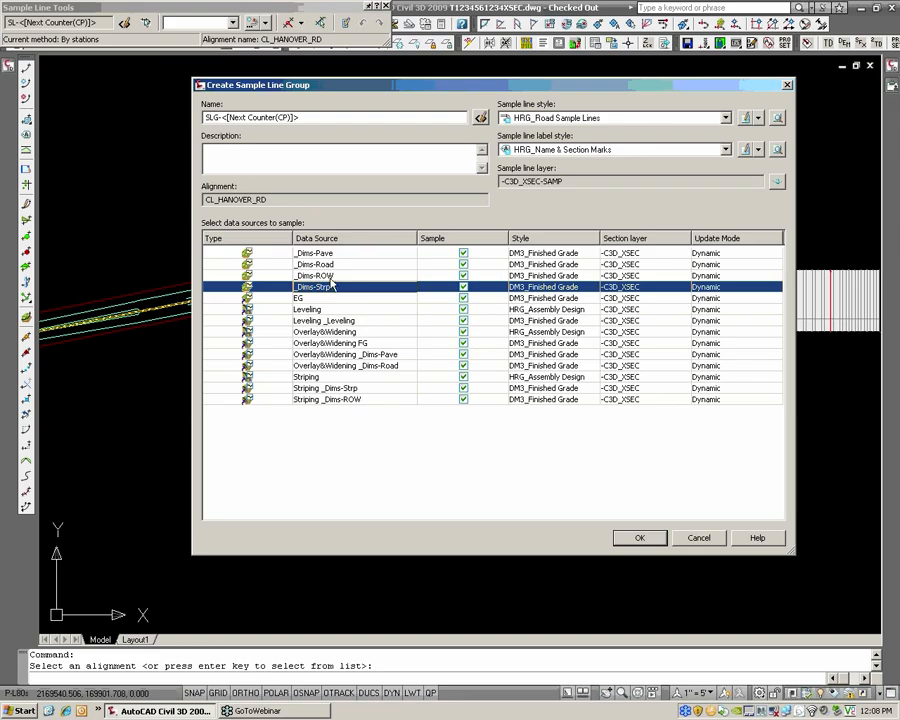
click(331, 276)
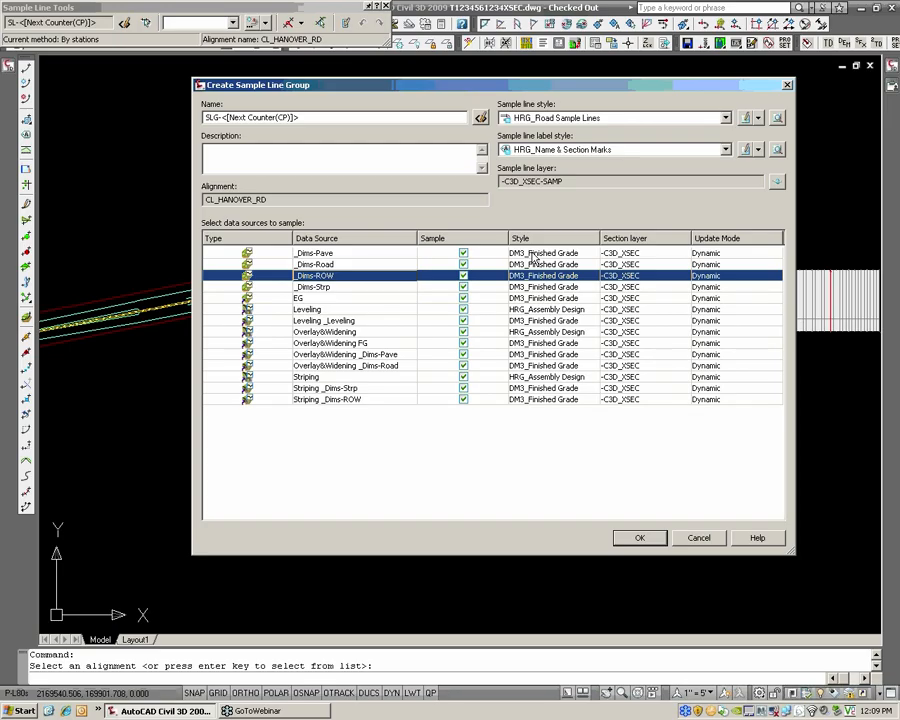
click(408, 254)
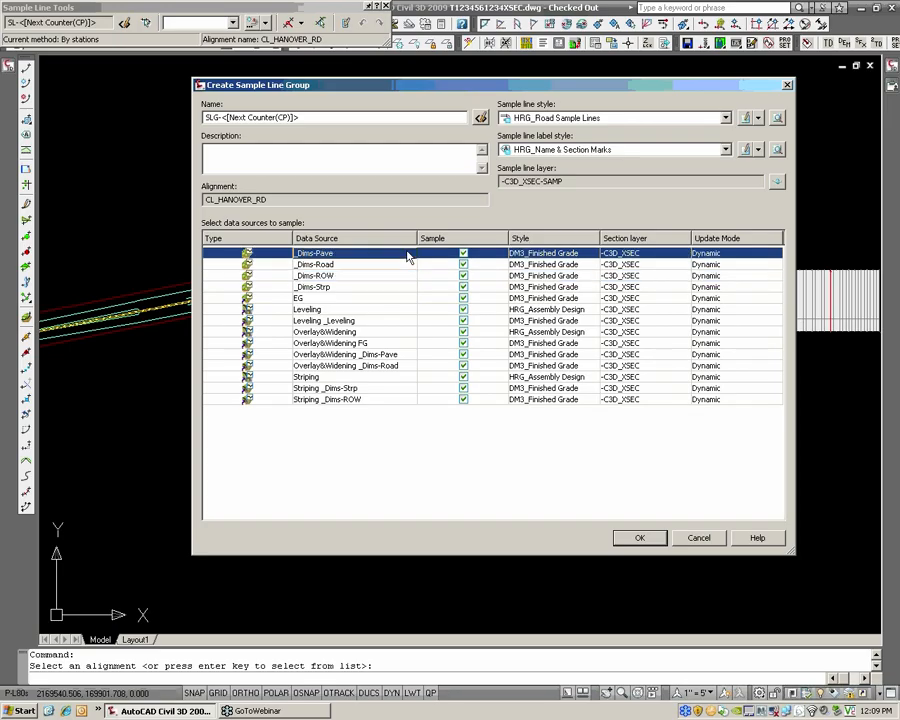
click(545, 256)
click(670, 316)
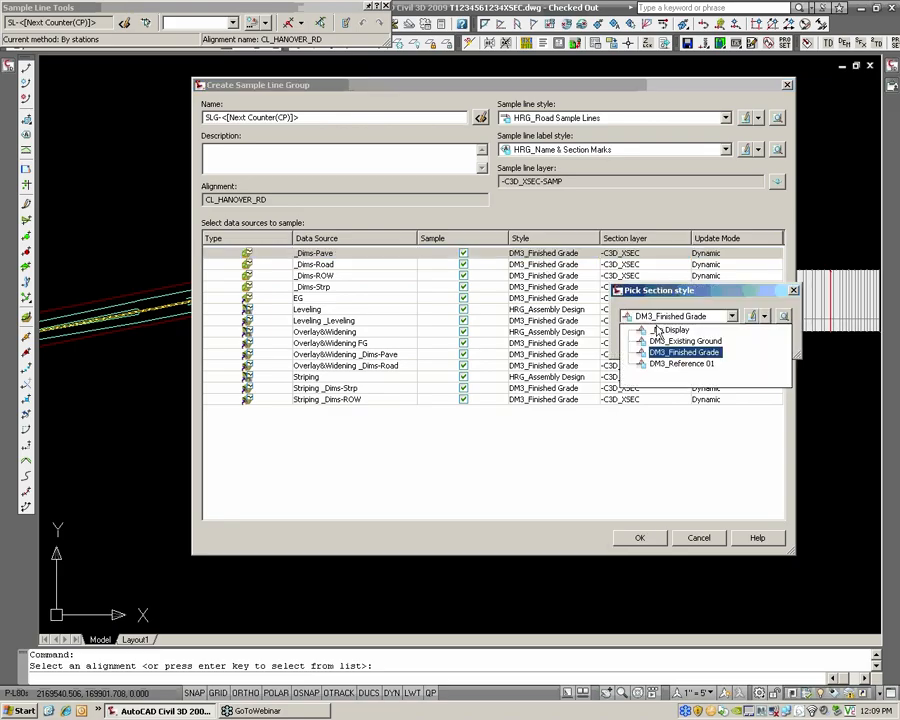
click(661, 332)
click(647, 340)
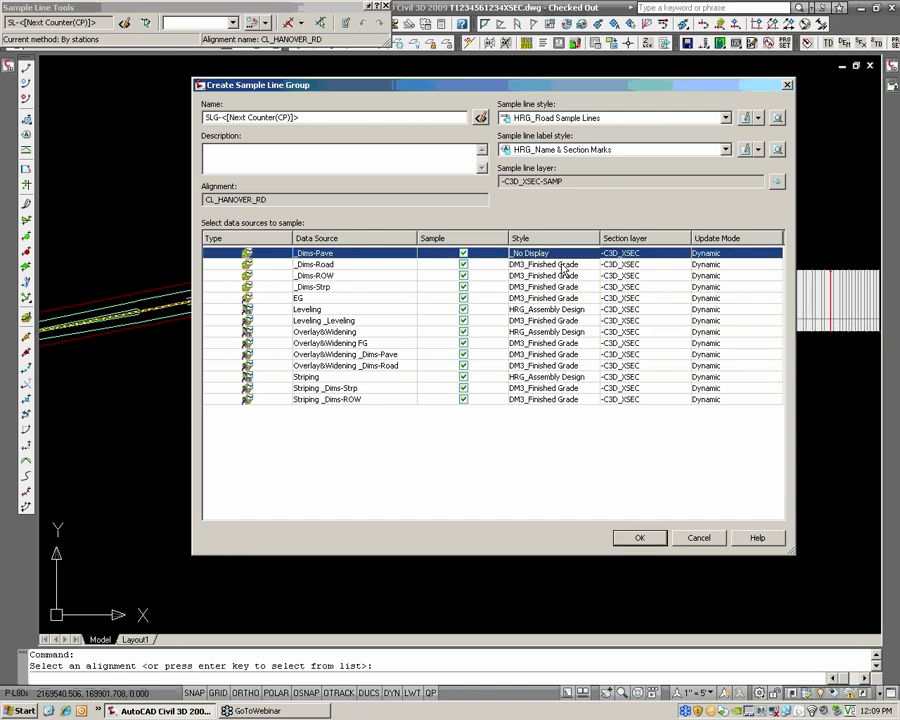
Set the _Dims-Road surface's section style to _No Display
click(583, 265)
click(567, 264)
click(670, 316)
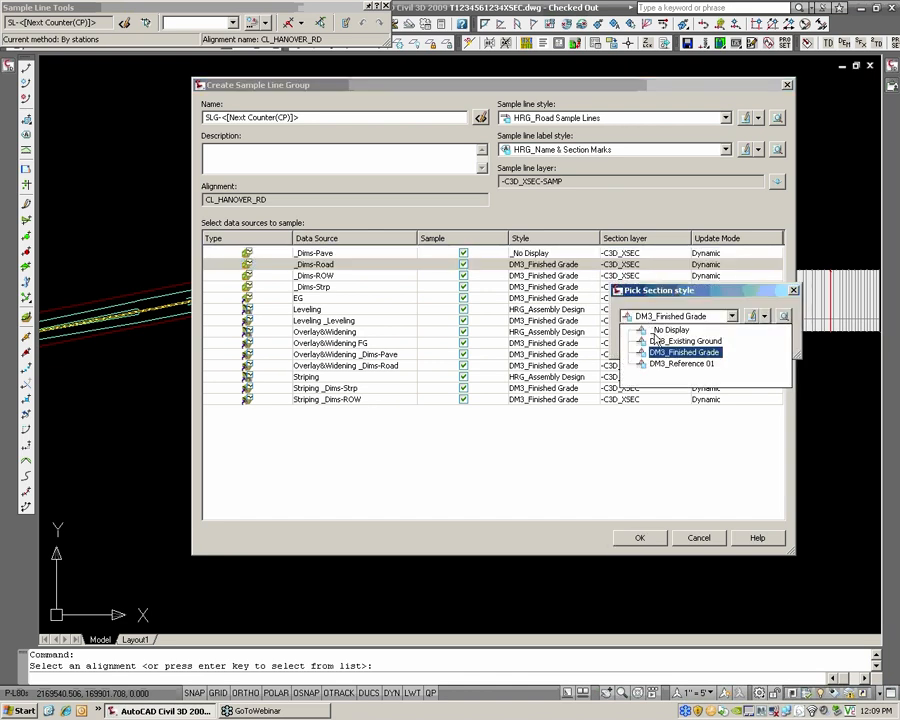
click(661, 330)
click(647, 341)
Assign the _No Display section style to the _Dims-ROW surface
click(545, 275)
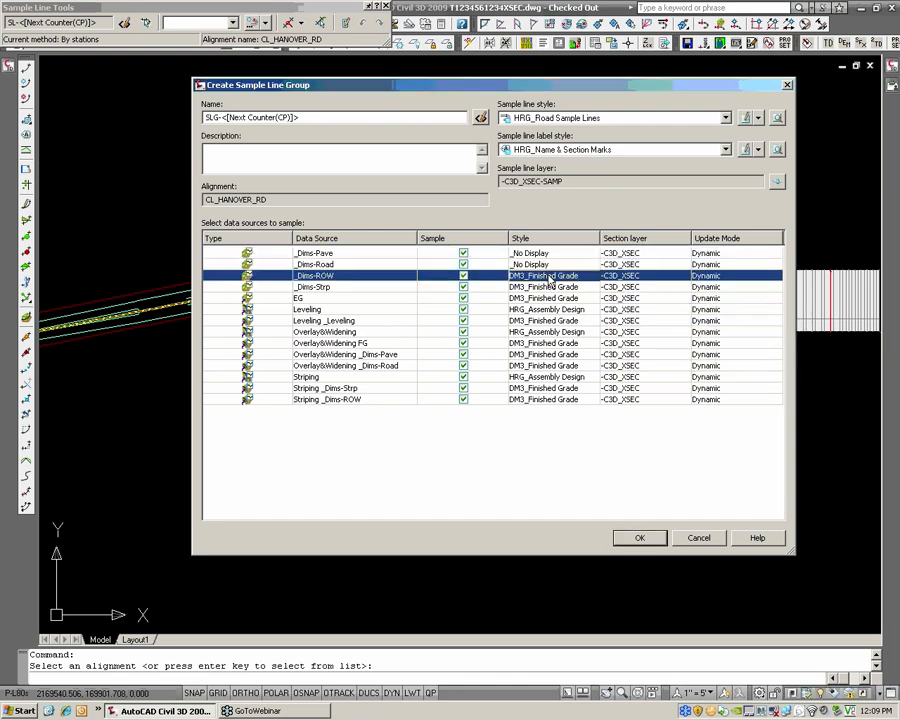
click(545, 275)
click(670, 316)
click(661, 330)
click(647, 341)
Hide the _Dims-Strp surface in the sections by giving it the _No Display style
click(545, 288)
click(545, 288)
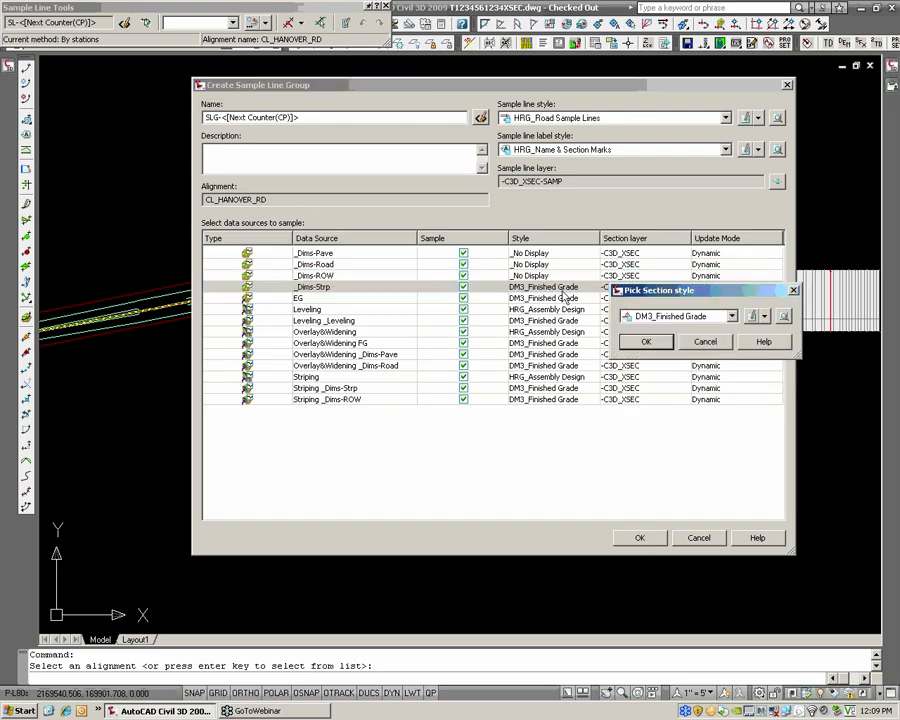
click(645, 318)
click(661, 330)
click(647, 341)
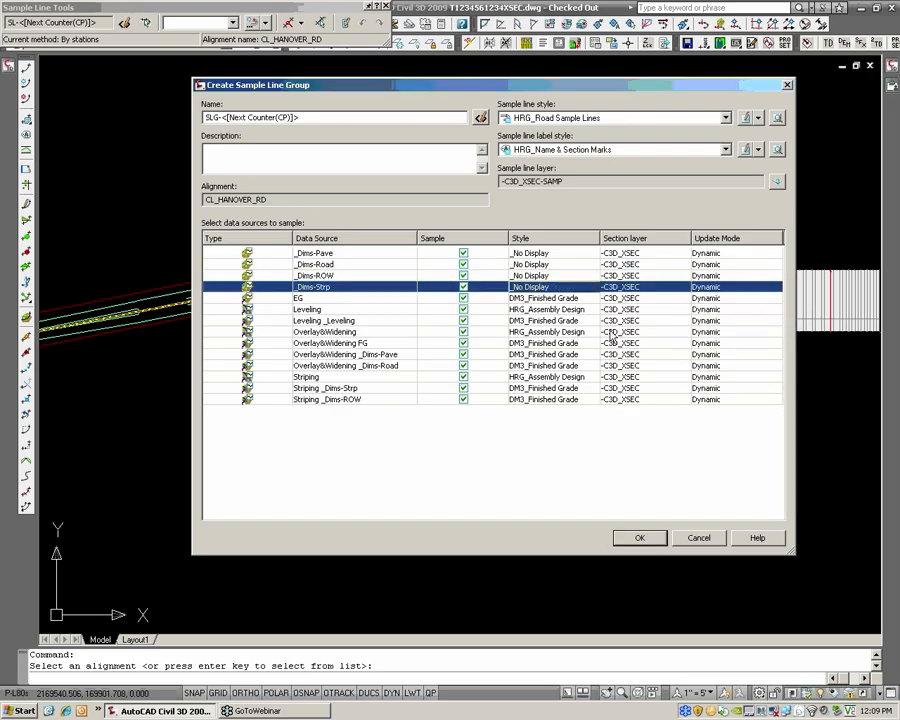
Set the EG surface's section style to DM3_Existing Ground
click(325, 298)
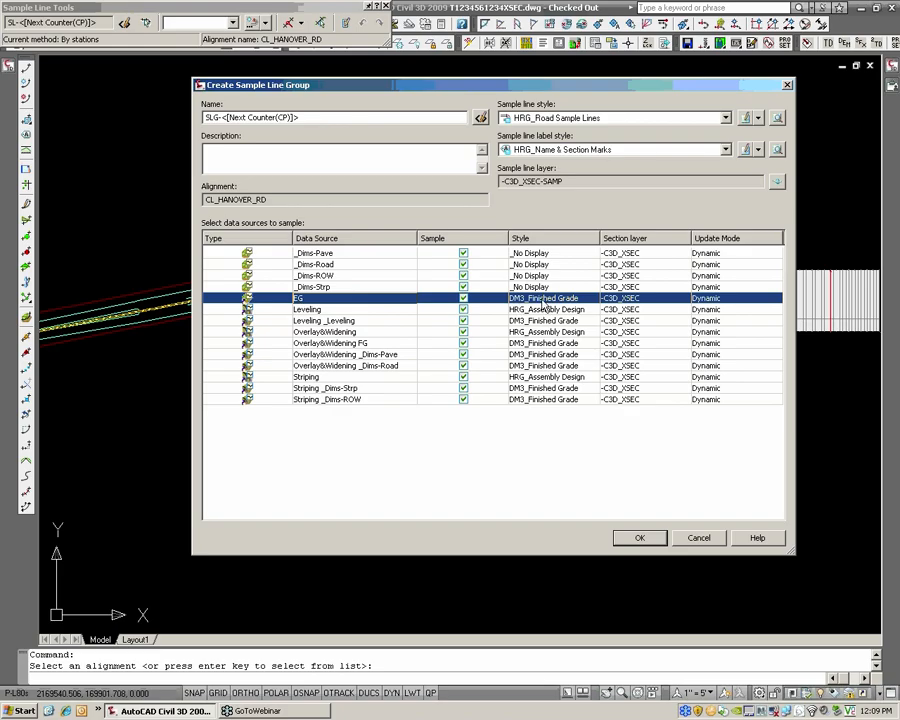
click(545, 300)
click(732, 316)
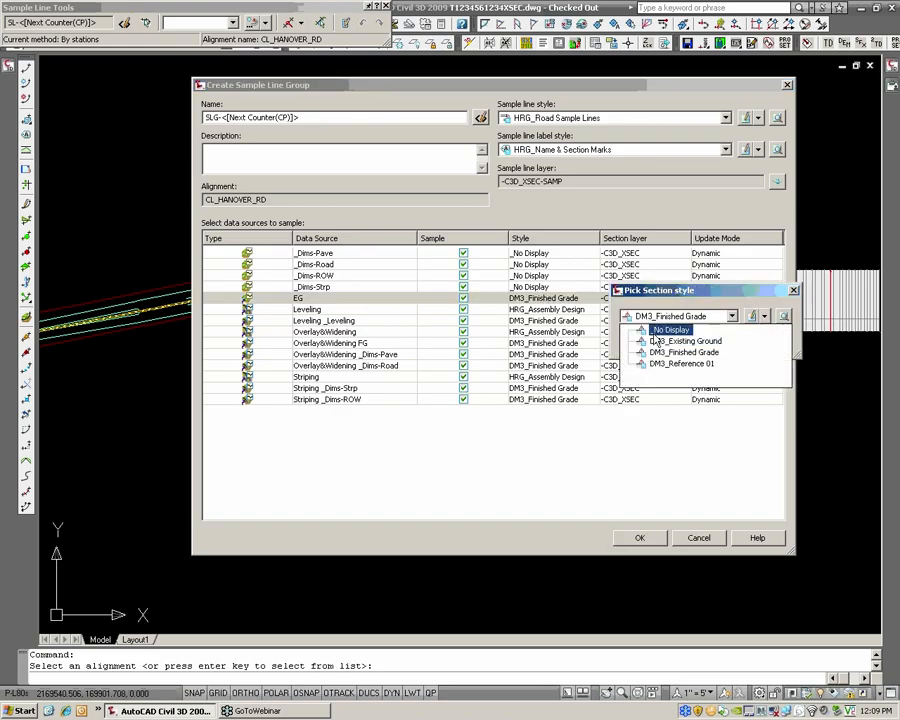
click(660, 342)
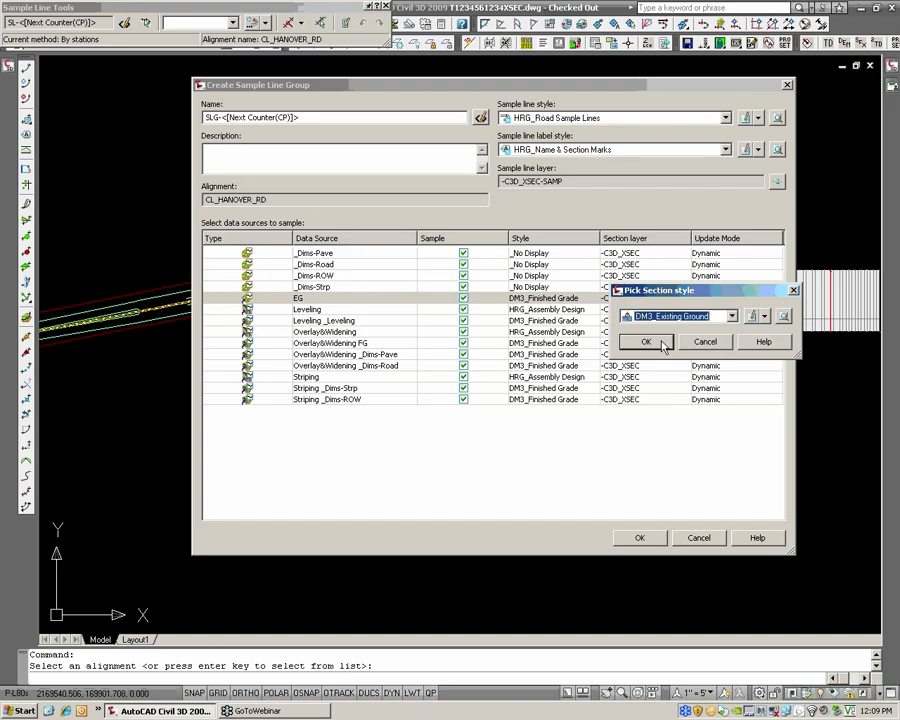
click(648, 342)
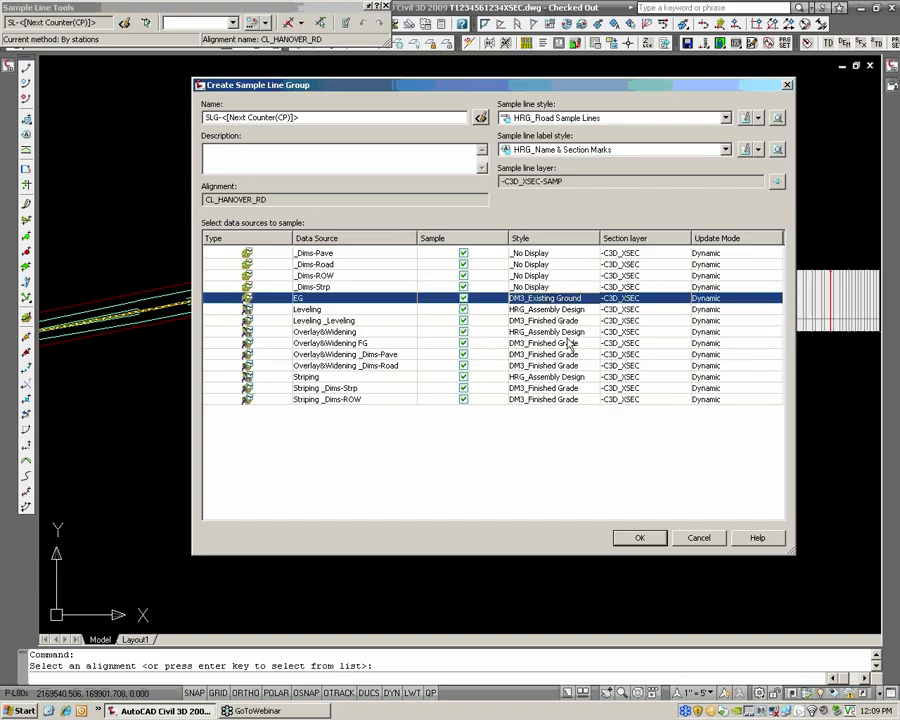
Exclude all corridors and corridor surfaces from sampling, from Leveling through Striping _Dims-ROW, keeping only the _Dims surfaces and EG
click(323, 311)
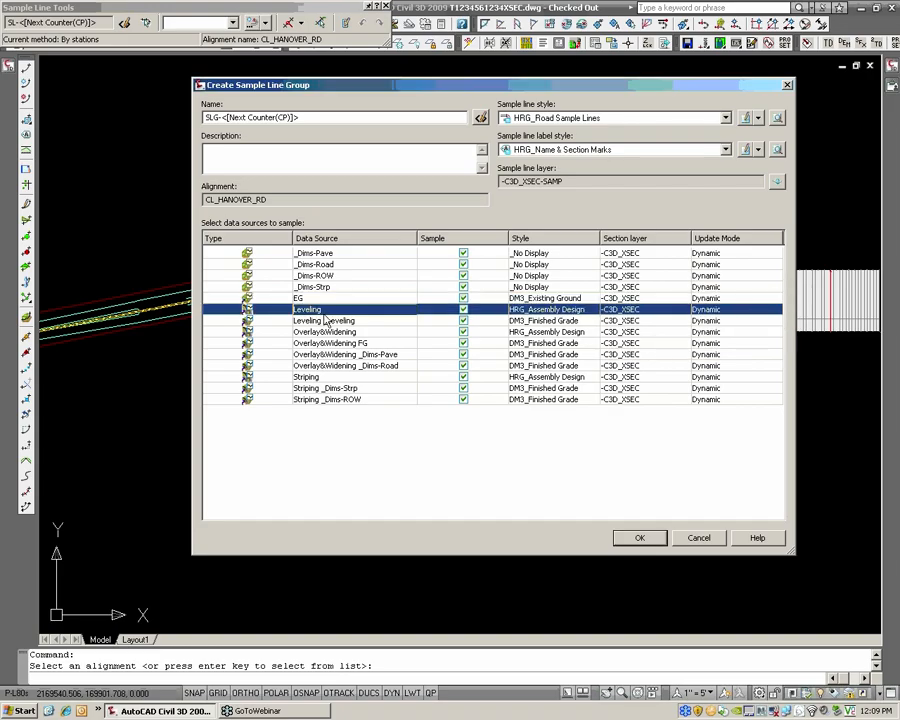
click(465, 399)
click(463, 399)
click(463, 388)
click(463, 388)
click(463, 377)
click(463, 377)
click(463, 365)
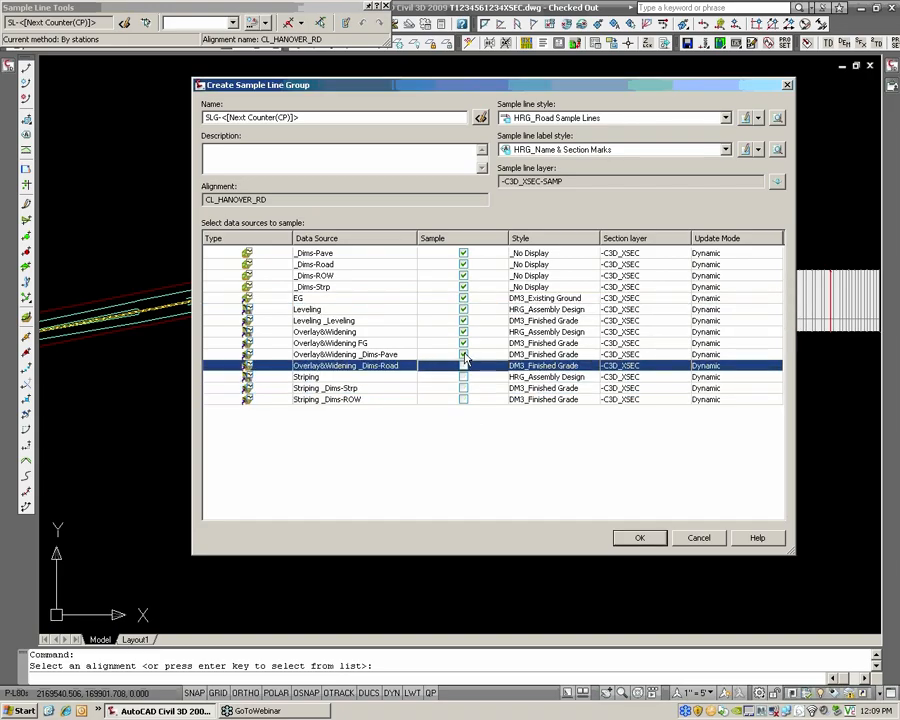
click(463, 365)
click(463, 354)
click(463, 343)
click(463, 343)
click(463, 331)
click(463, 331)
click(463, 320)
click(463, 320)
click(463, 309)
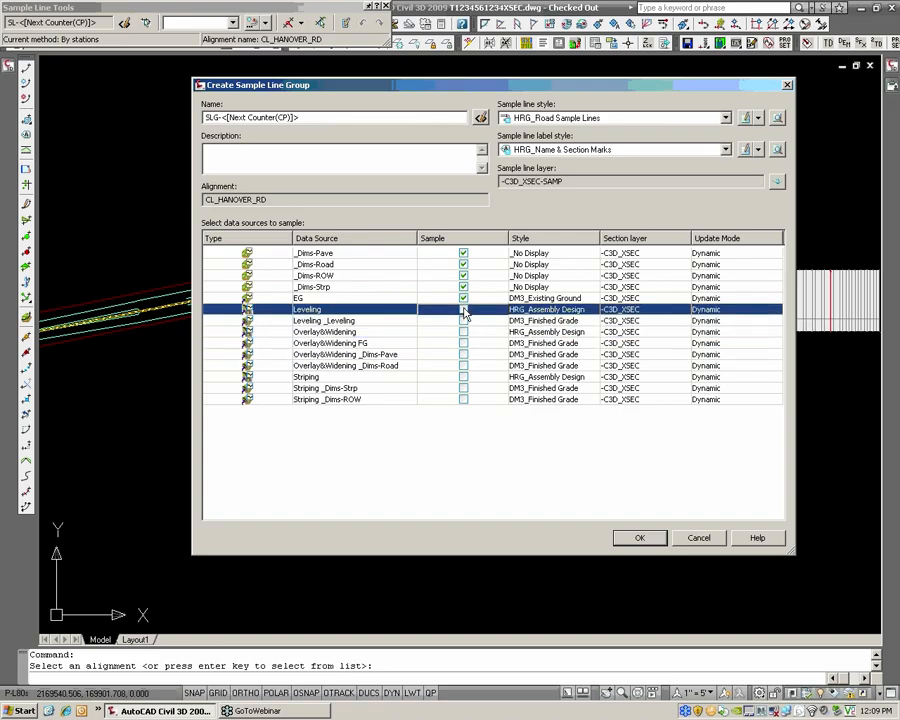
click(463, 309)
Compare the Leveling, Overlay&Widening and Striping corridor entries with their corridor surfaces in the data source list
click(270, 334)
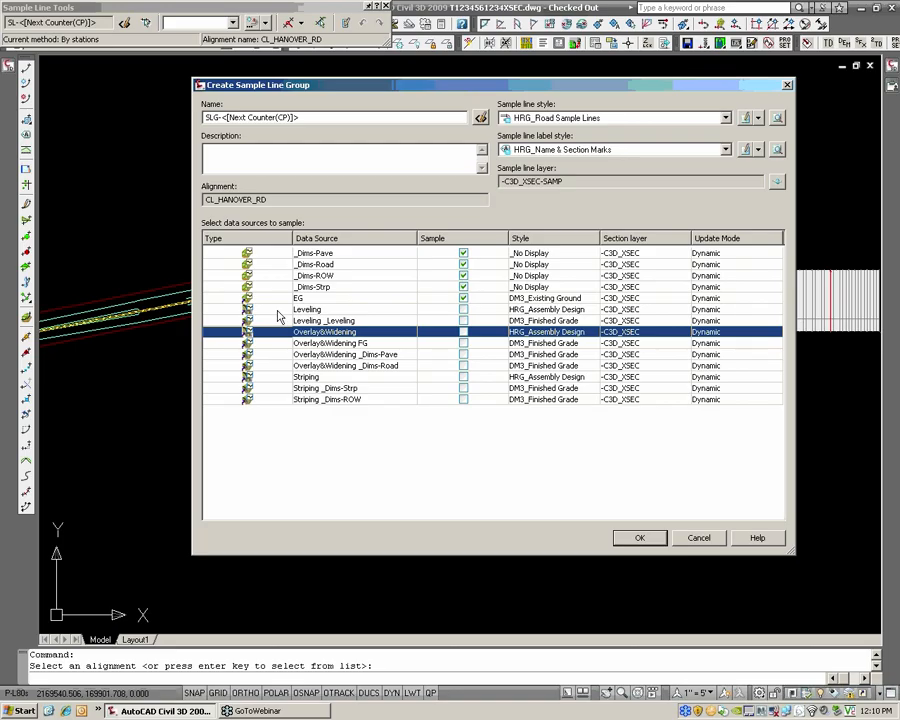
ctrl+click(277, 310)
ctrl+click(277, 377)
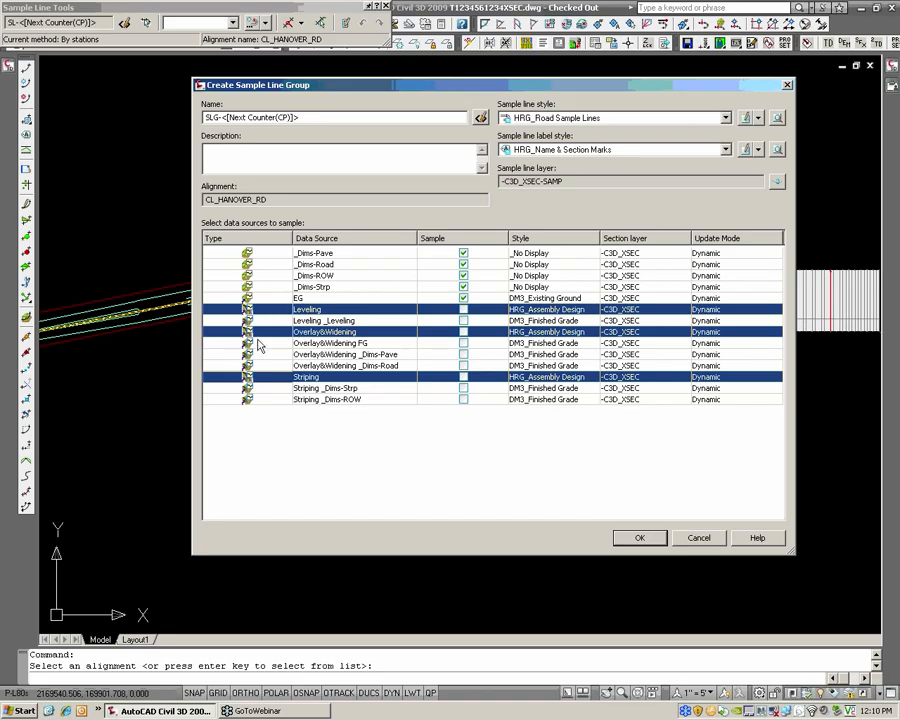
click(257, 345)
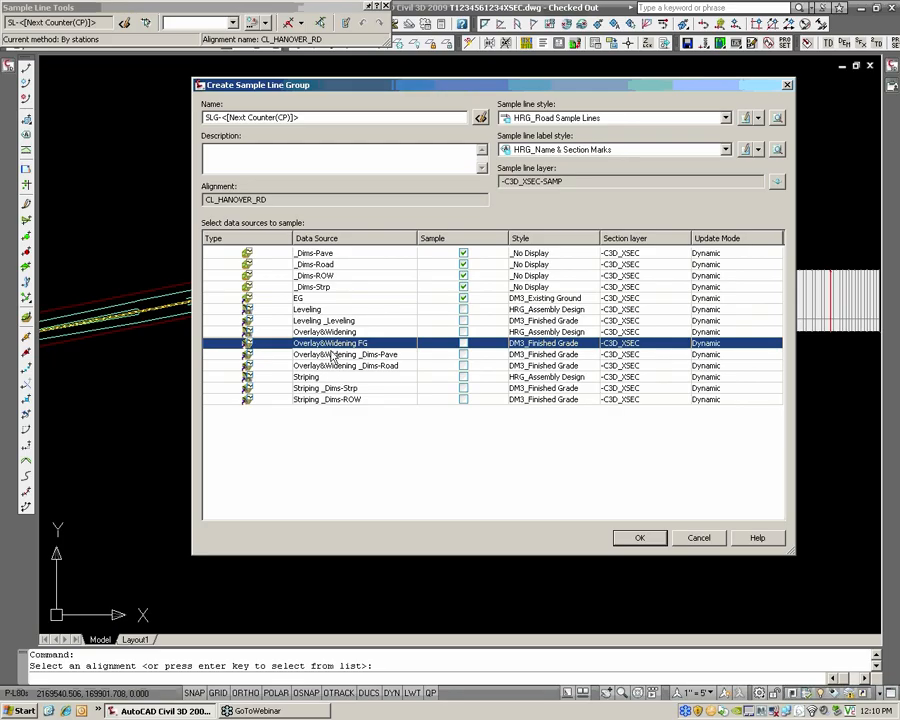
click(307, 310)
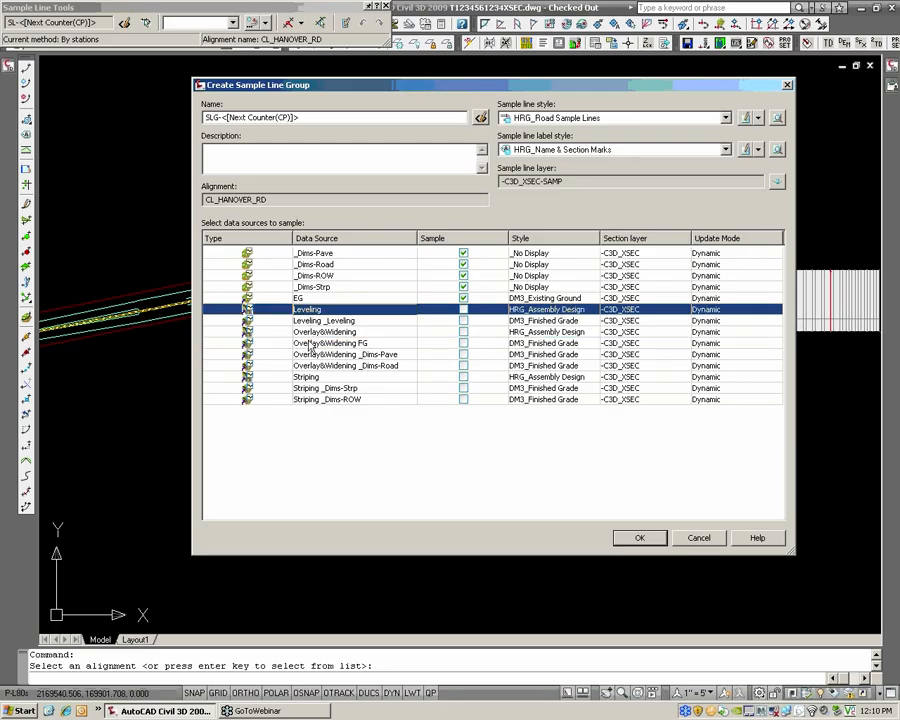
ctrl+click(270, 382)
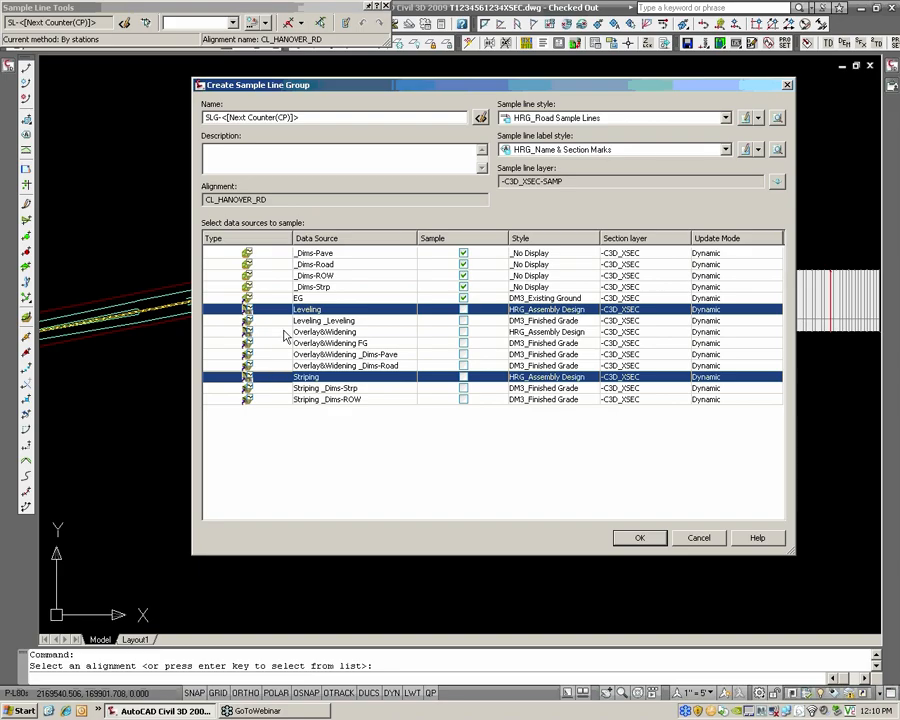
Include the Overlay&Widening corridor in the sampling and set its code set style to DM3_Cross Section [Lbls]
click(284, 333)
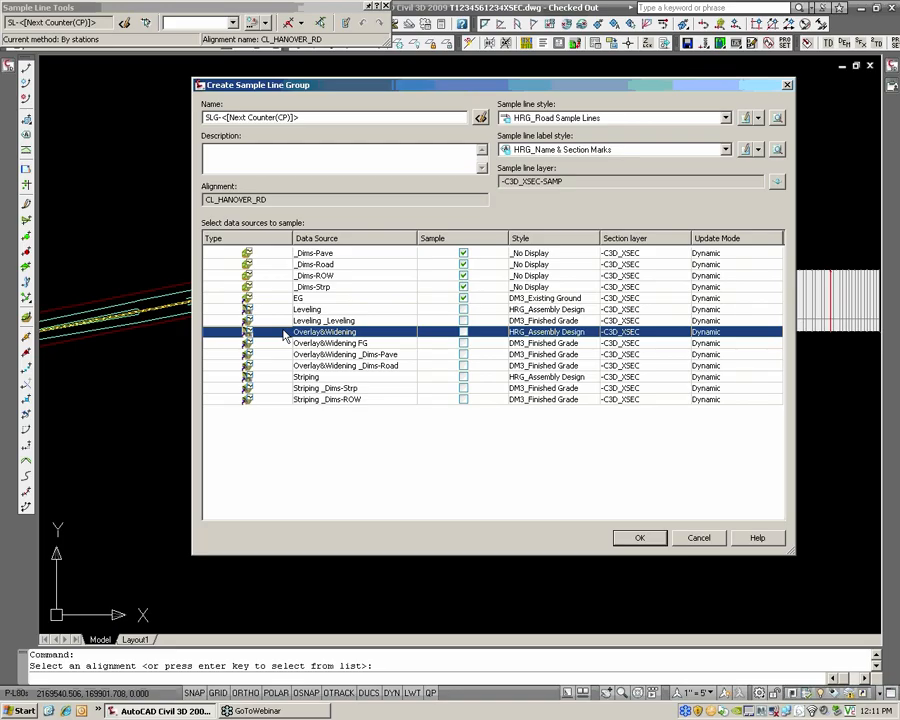
click(463, 332)
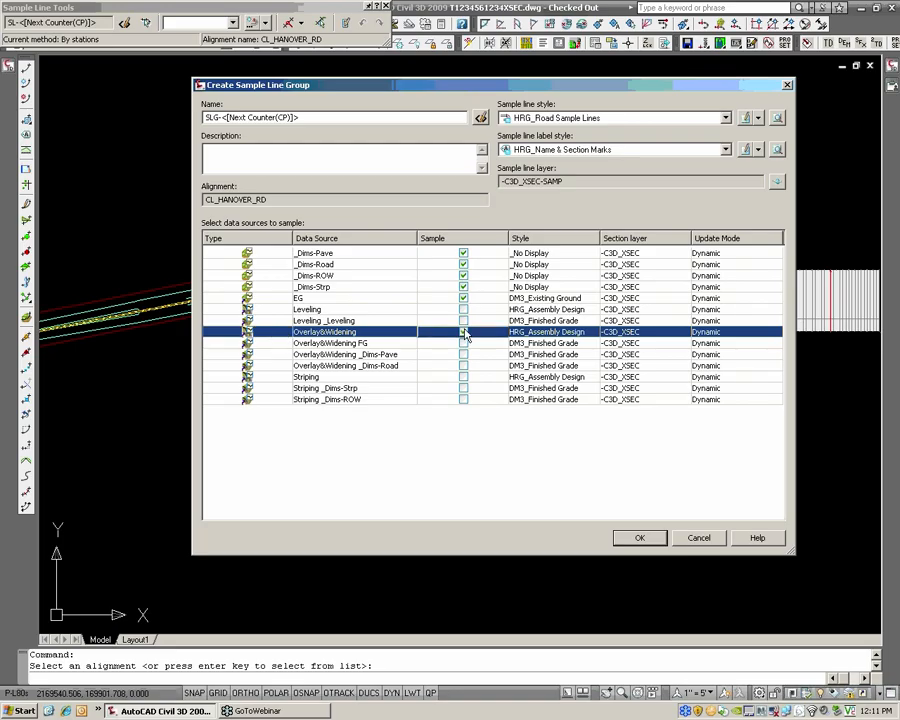
click(539, 335)
click(666, 317)
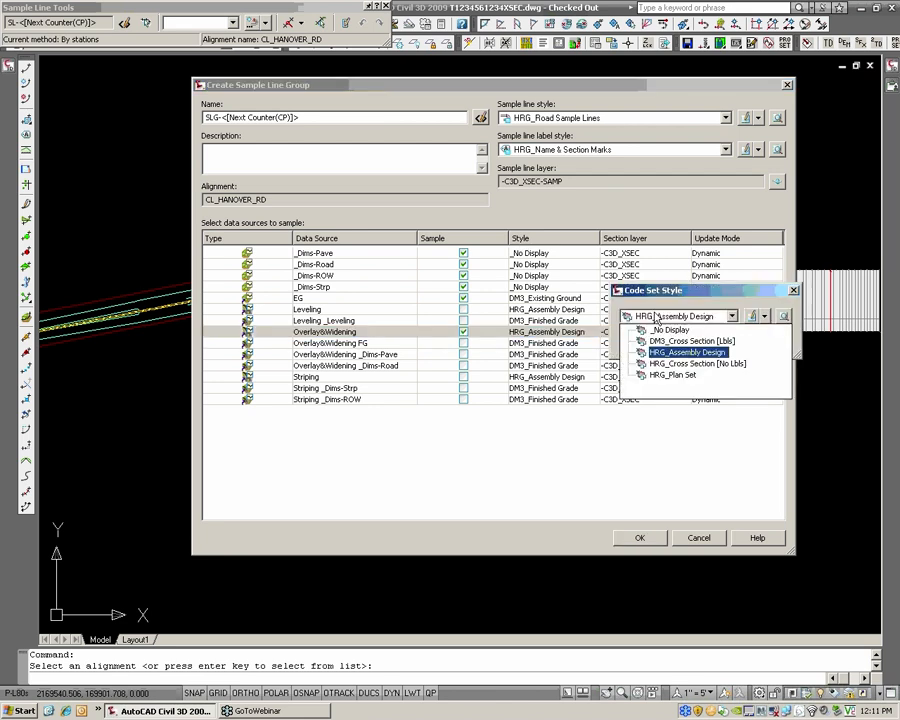
click(724, 342)
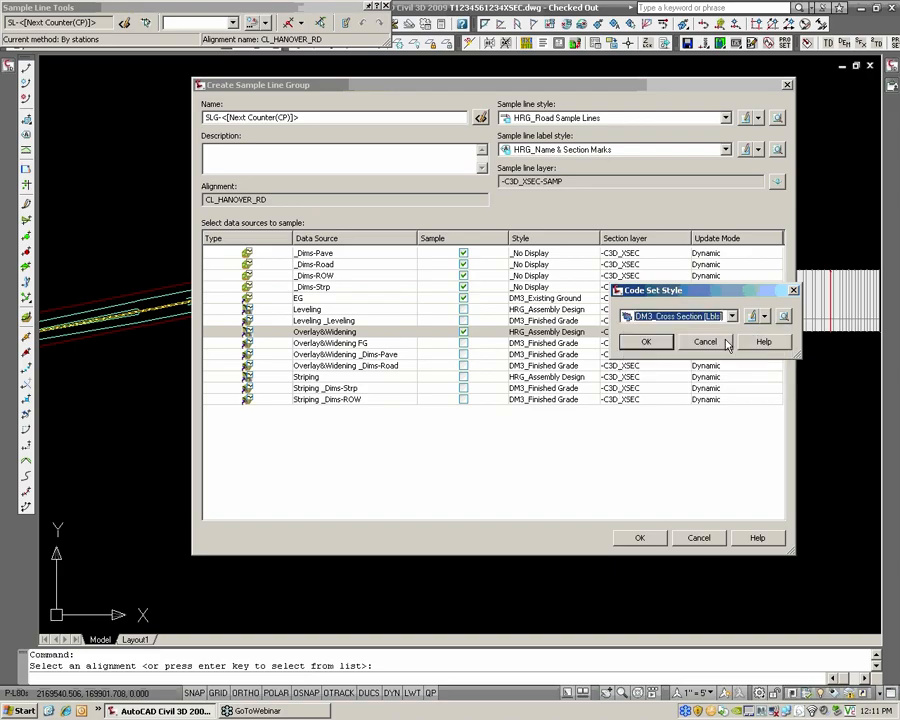
click(655, 345)
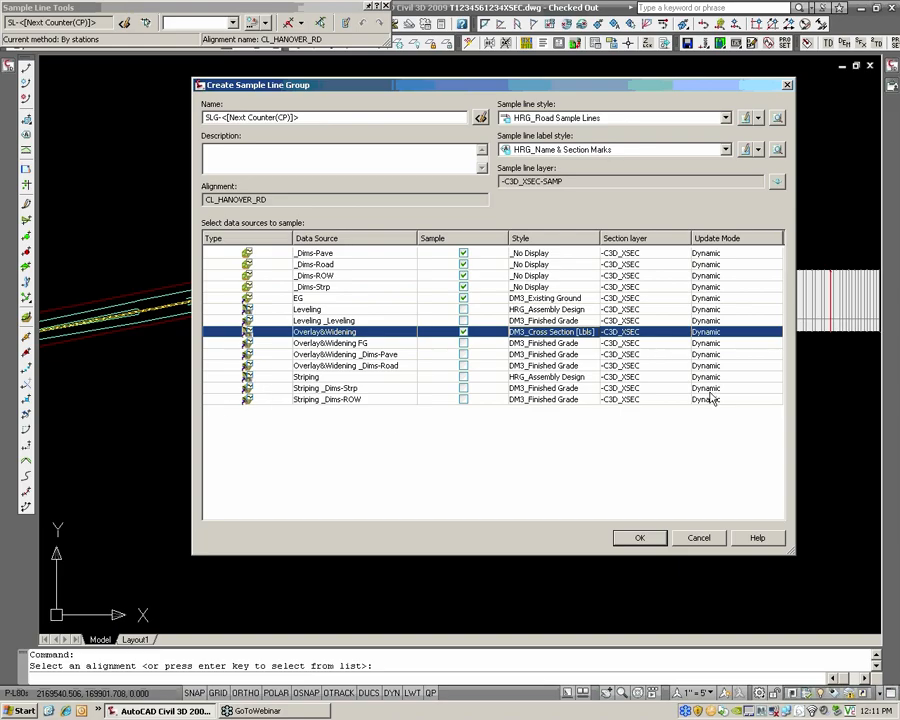
Create the sample line group with the HRG_Road Sample Lines style and HRG_Name & Section Marks label style after reviewing the available styles
click(584, 152)
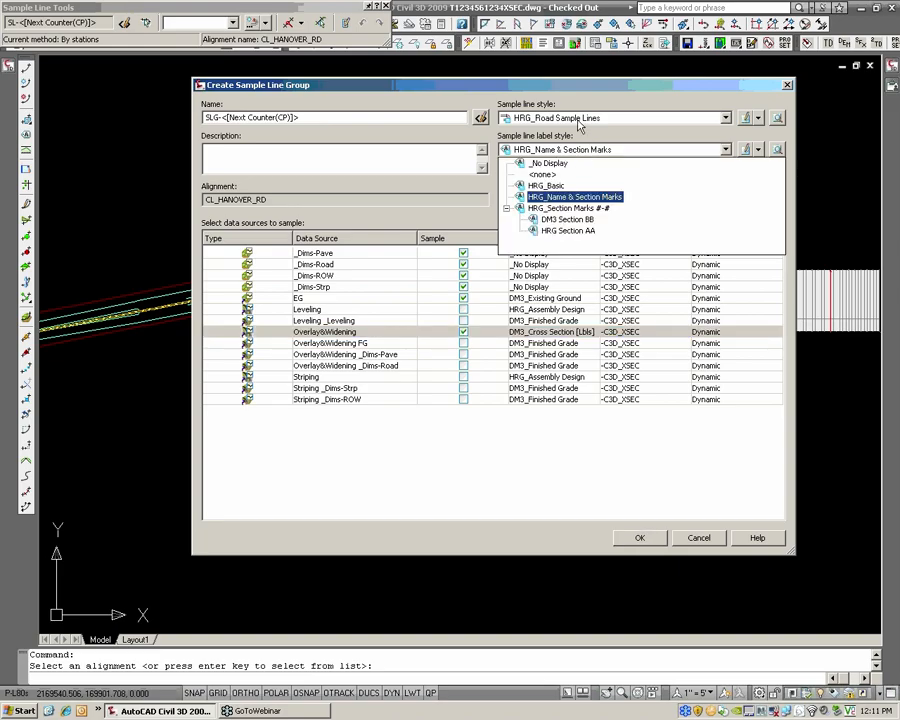
click(584, 158)
click(566, 120)
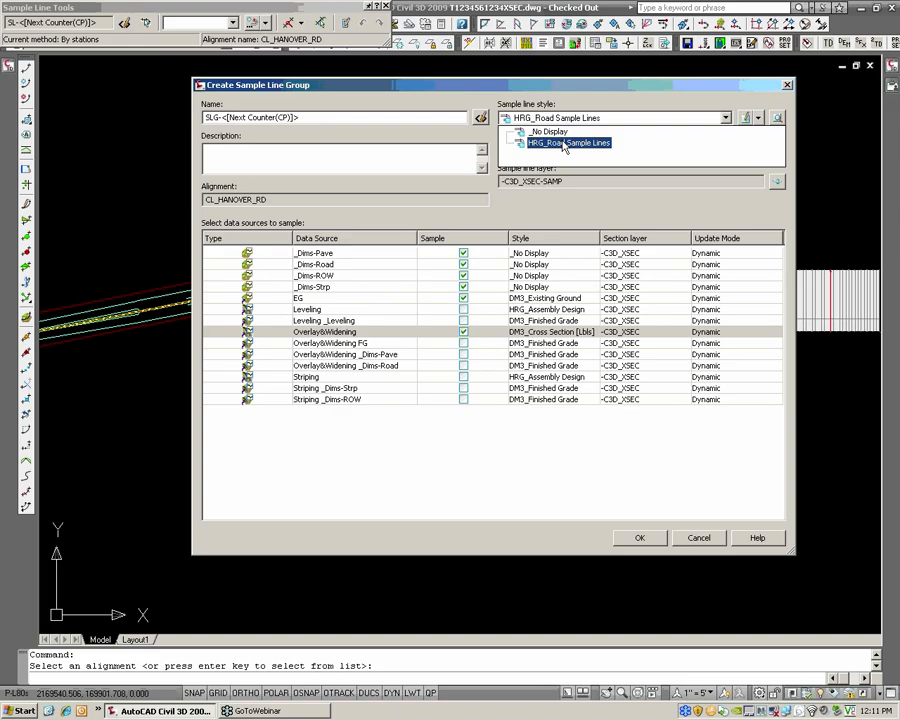
click(565, 143)
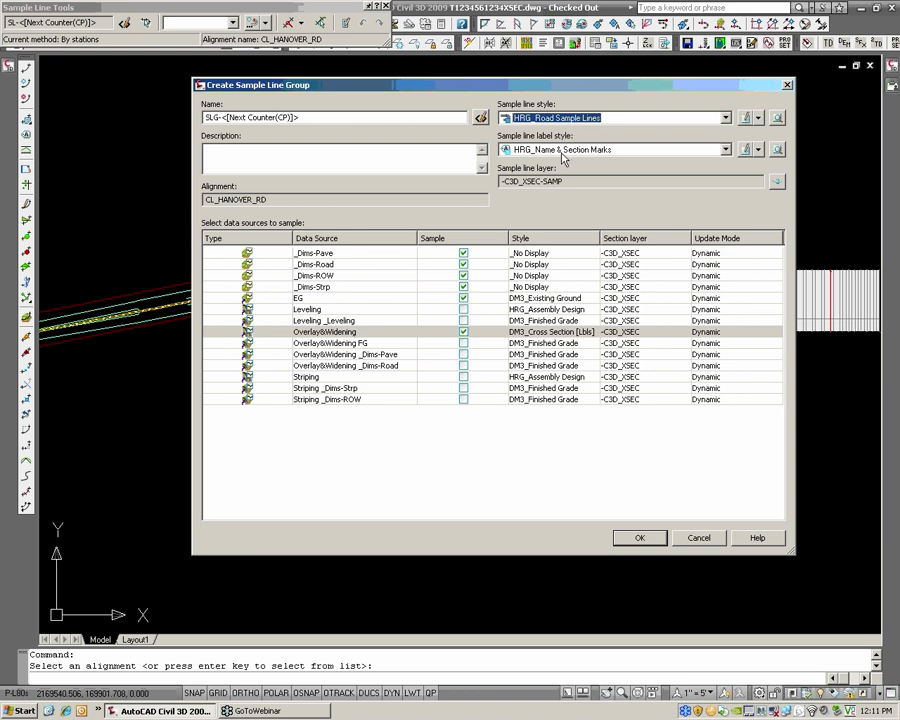
click(563, 150)
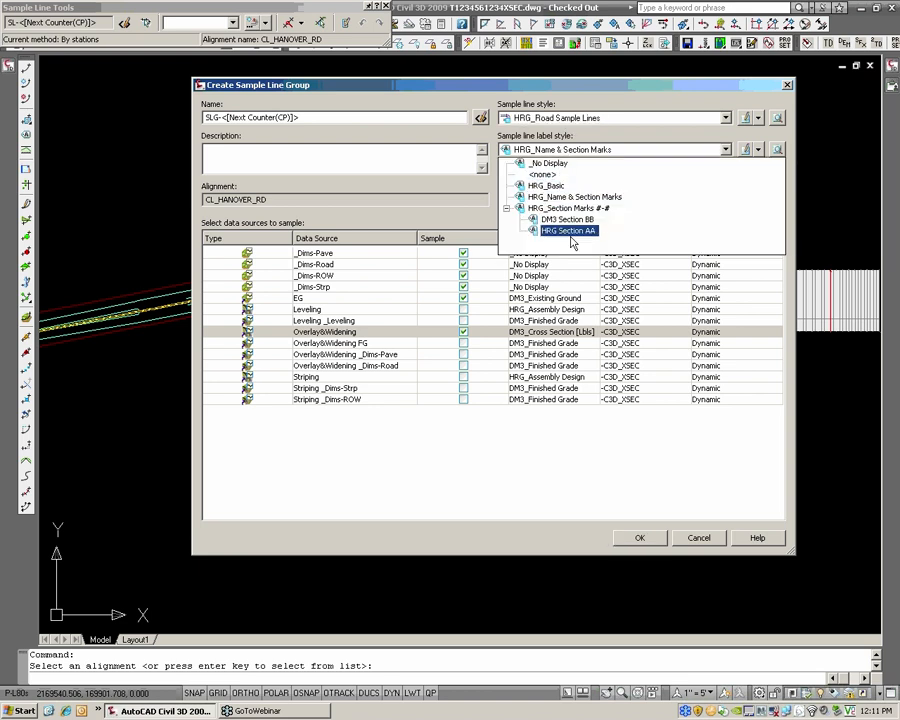
click(647, 99)
click(612, 150)
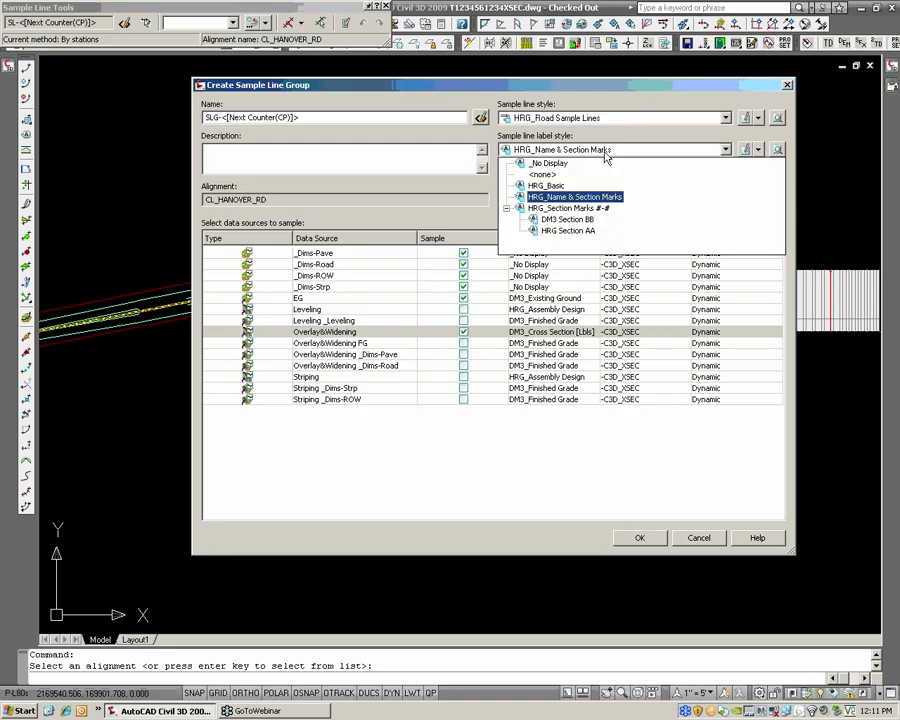
click(604, 153)
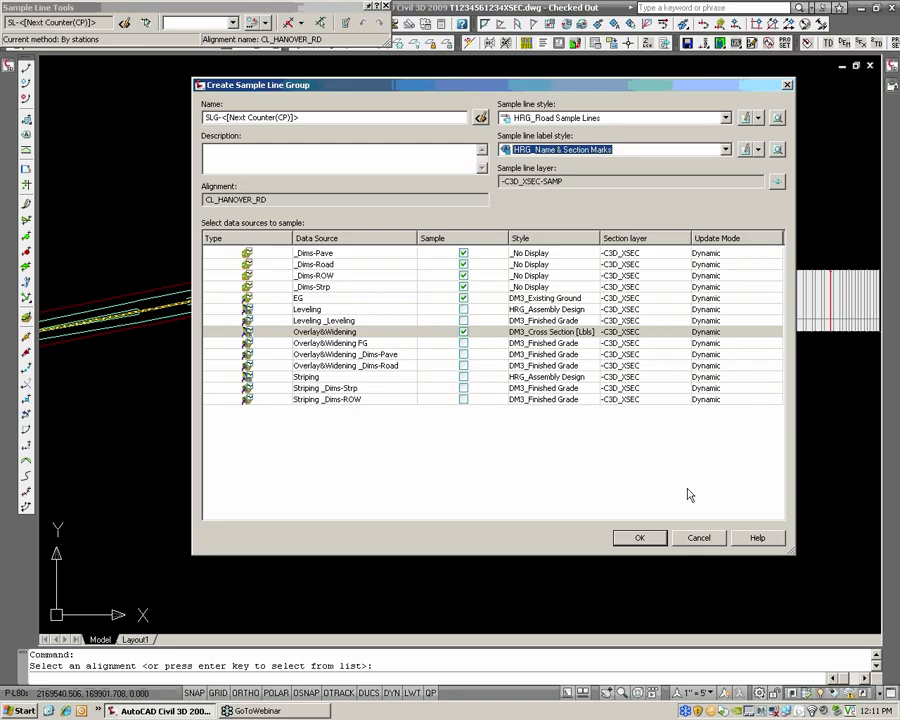
click(638, 538)
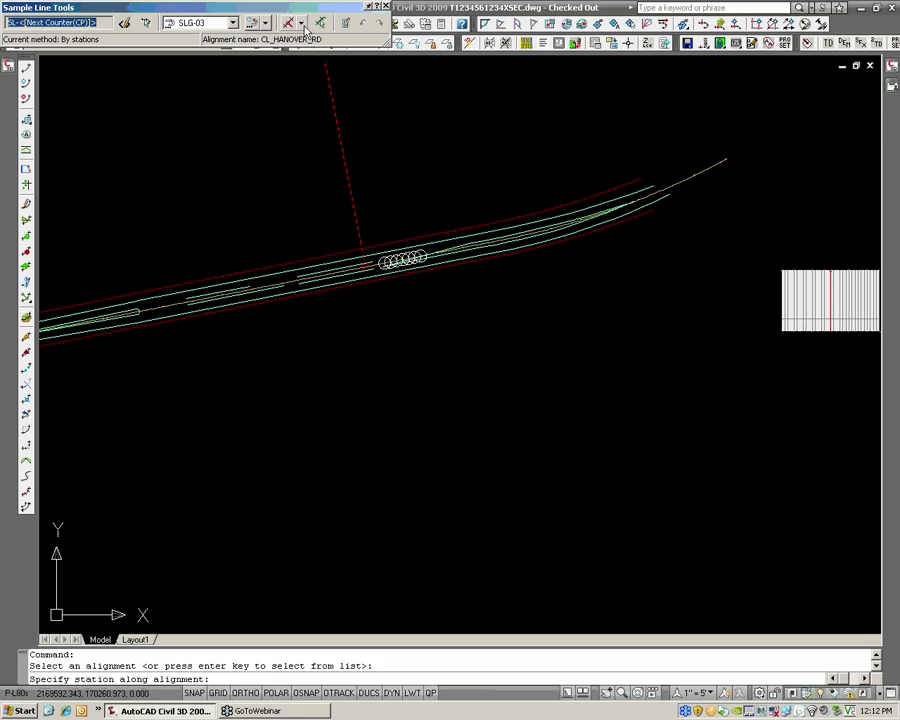
Create sample lines by station range along the full CL_HANOVER_RD alignment with 30' left and right swath widths and 50' increments
drag(355, 75, 341, 68)
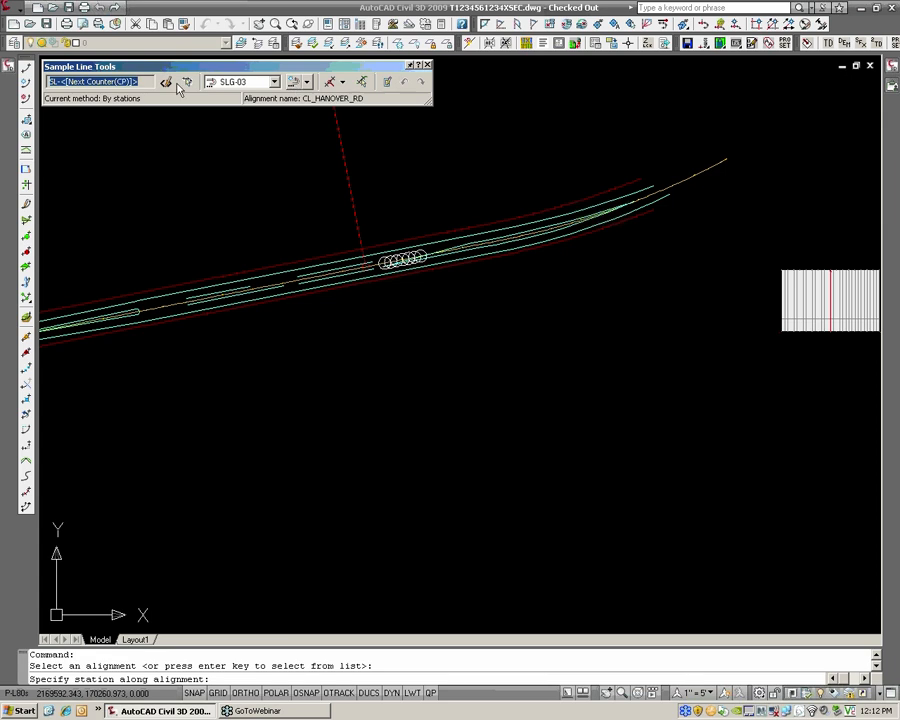
click(341, 83)
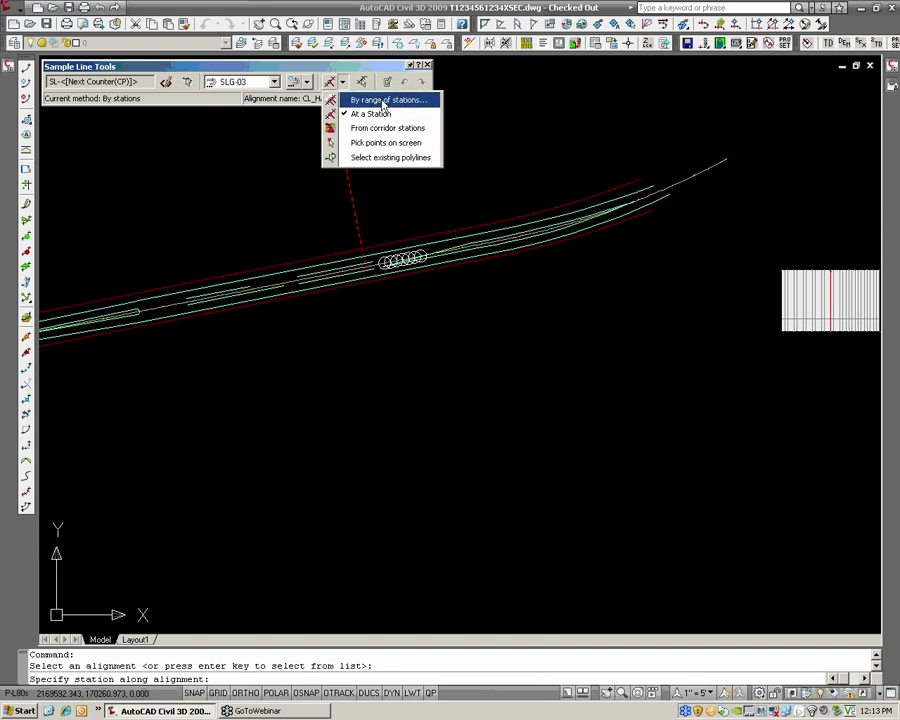
click(394, 104)
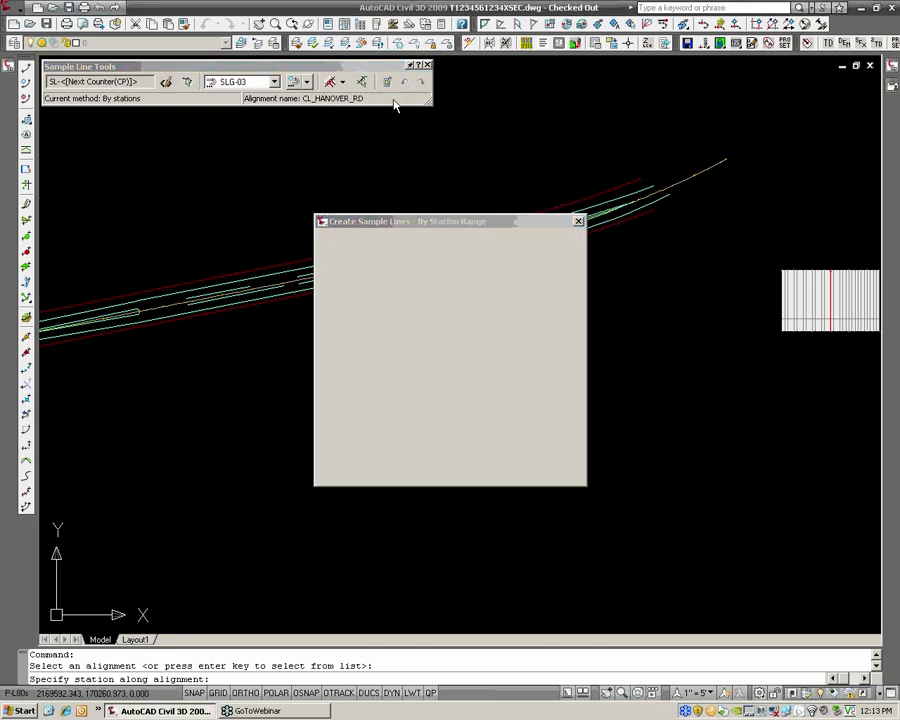
drag(481, 229, 472, 173)
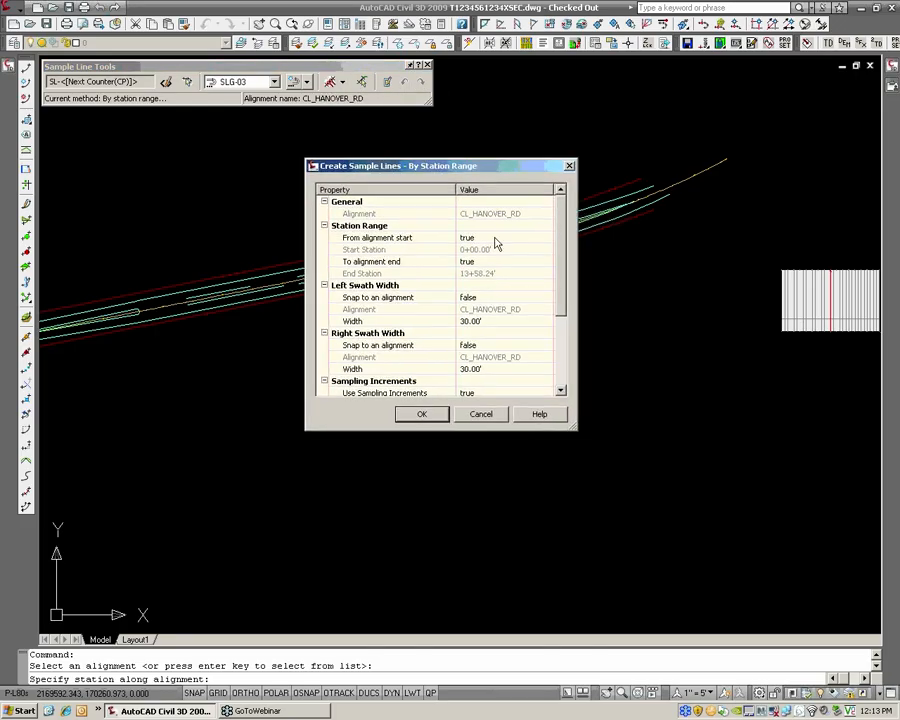
drag(576, 429, 622, 652)
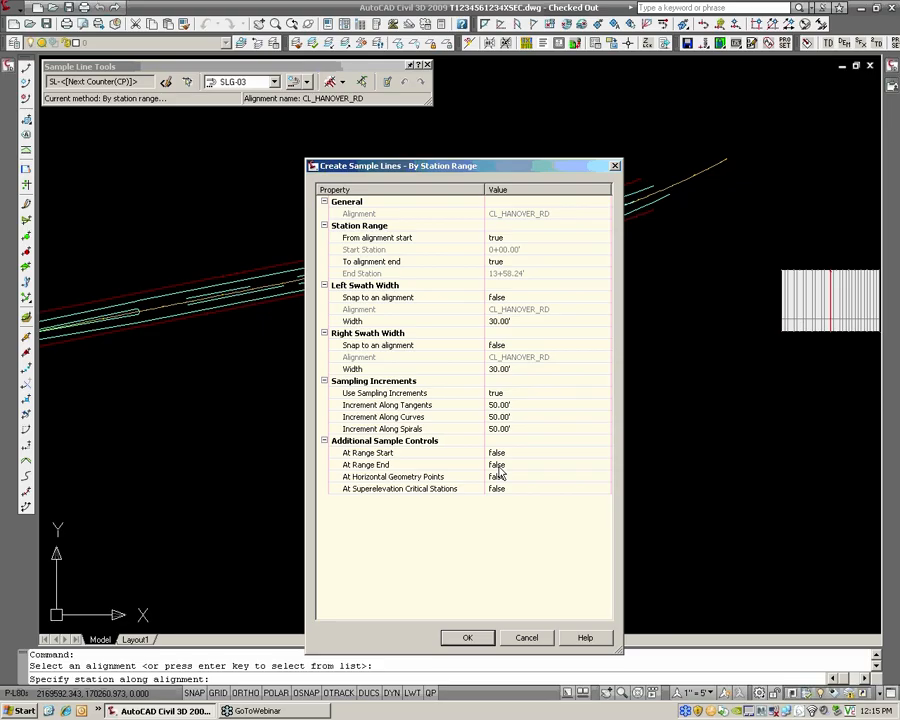
click(468, 637)
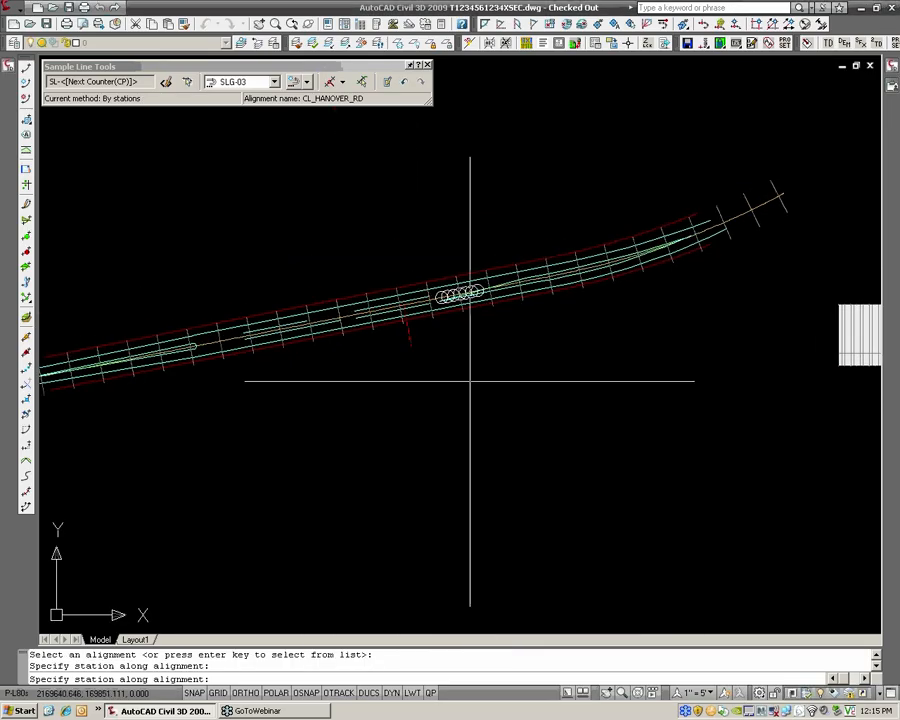
Finish creating sample lines and examine their placement along the road from one end to the other
scroll(440, 340, up, 5)
scroll(460, 305, up, 2)
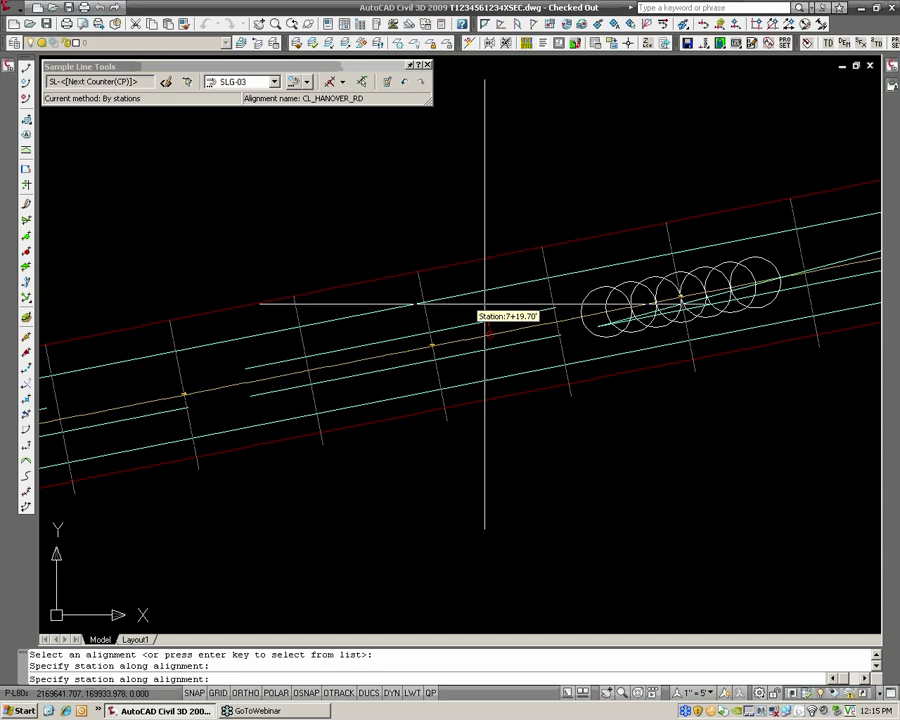
scroll(485, 303, down, 2)
middle_drag(331, 316, 440, 303)
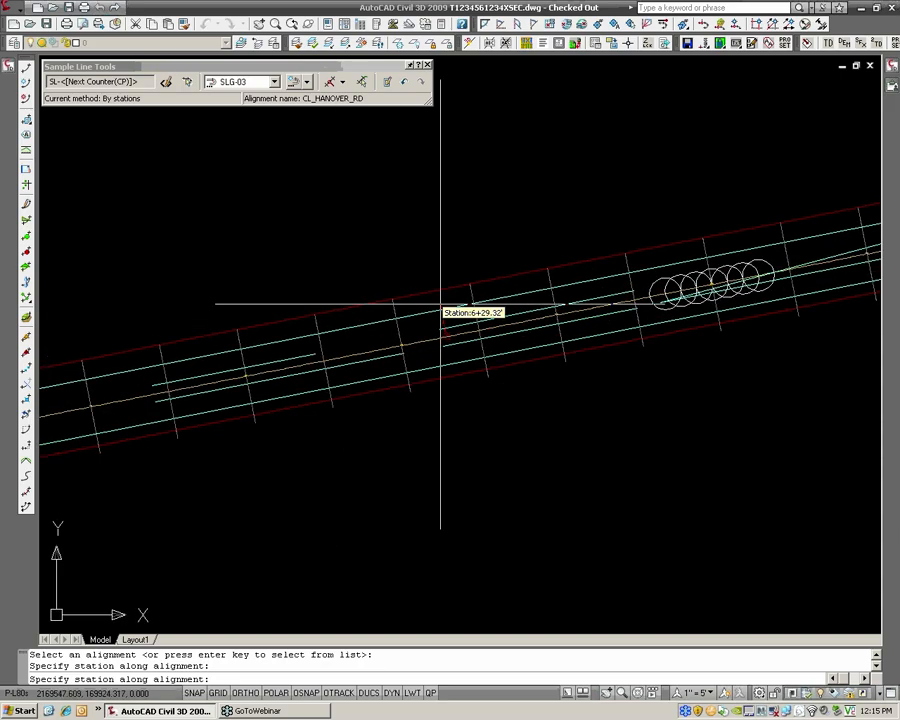
scroll(440, 303, down, 4)
key(Return)
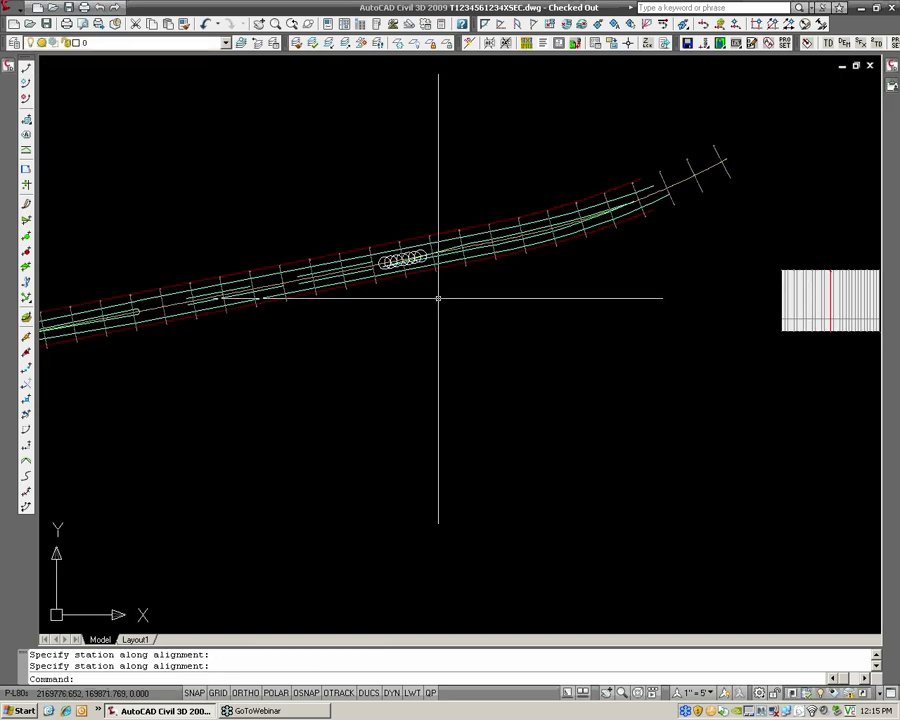
middle_drag(414, 275, 432, 269)
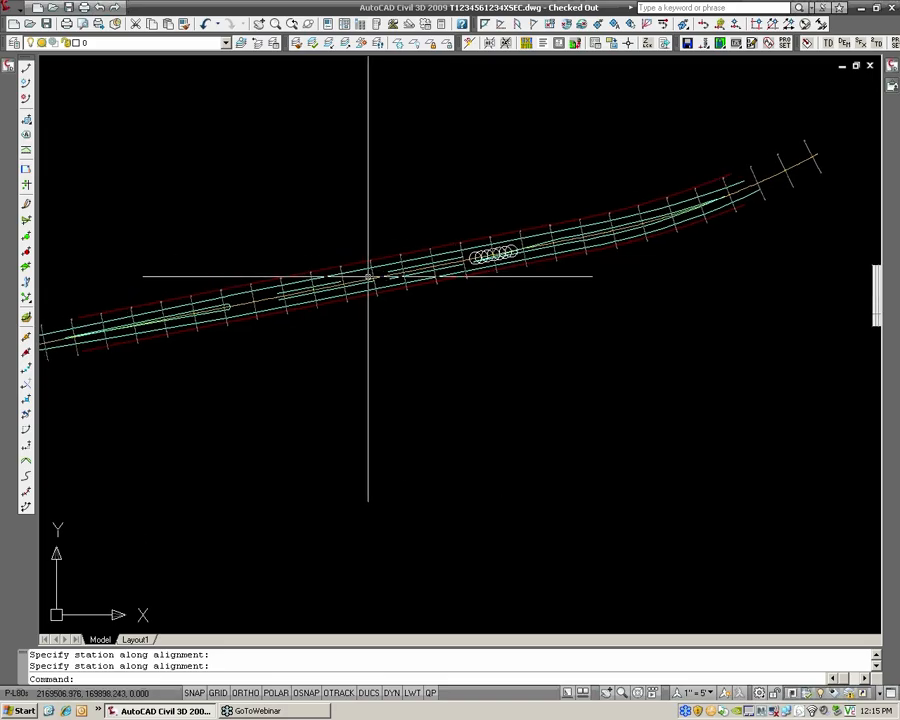
scroll(368, 271, up, 2)
scroll(358, 276, up, 2)
middle_drag(304, 289, 456, 270)
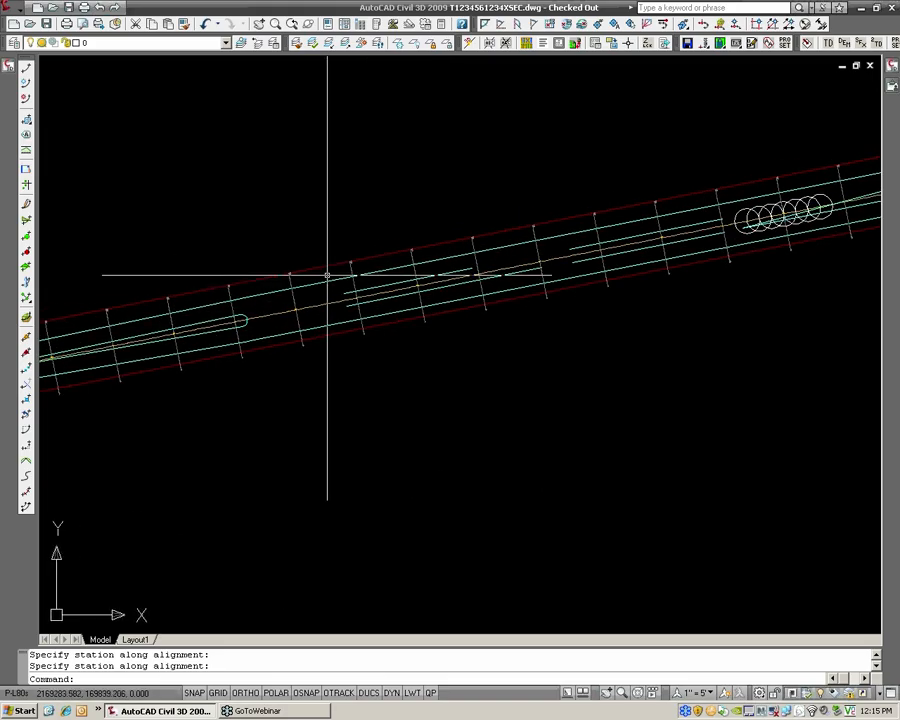
scroll(486, 292, down, 3)
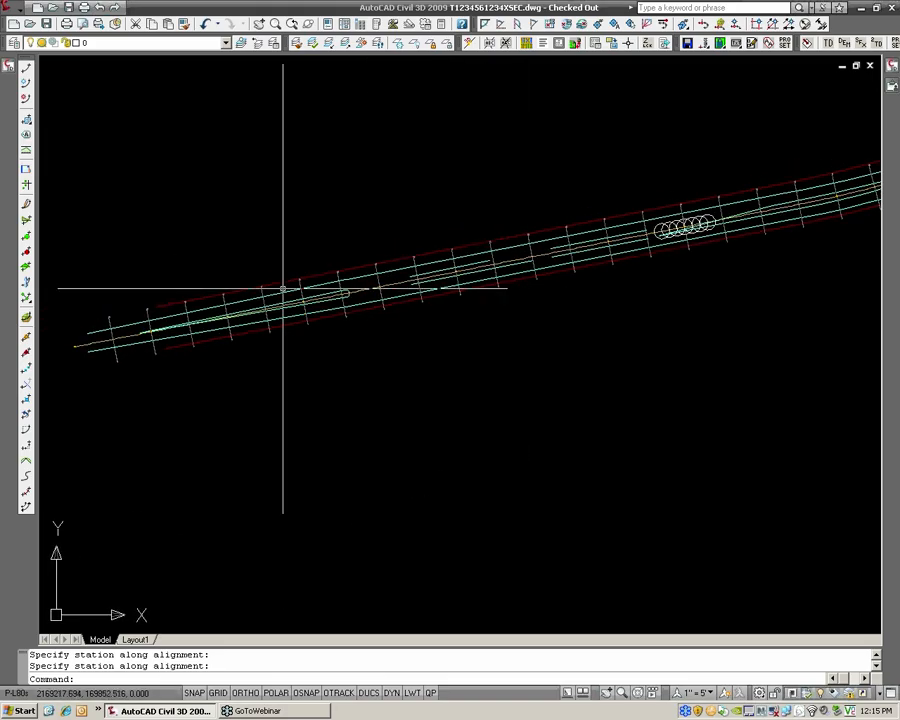
scroll(283, 287, up, 4)
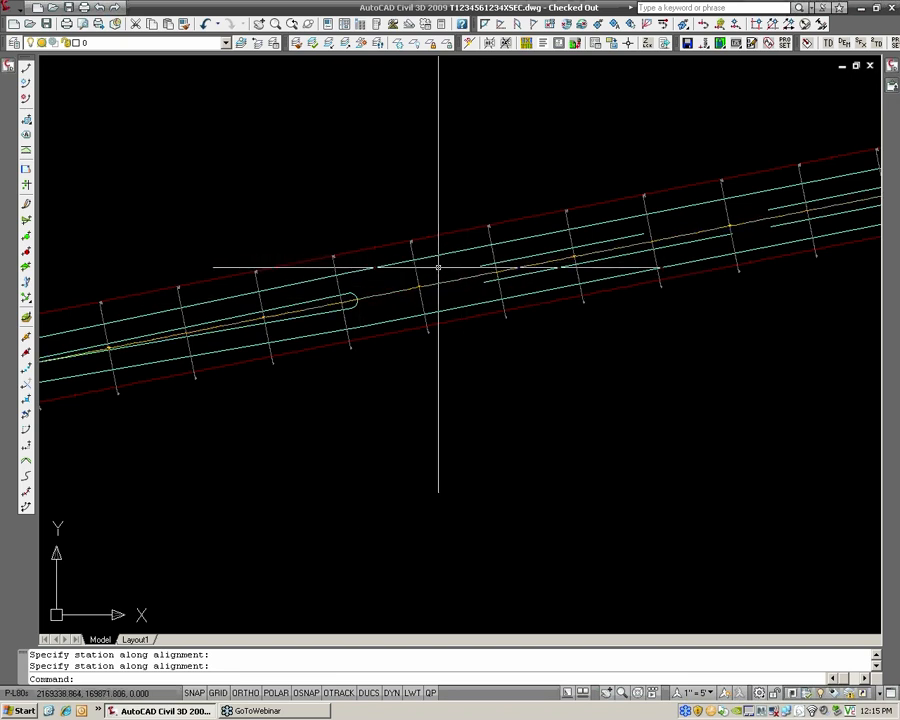
Try setting up station-range sample lines on CL_HANOVER_RD at superelevation critical stations only, with sampling increments turned off
click(15, 14)
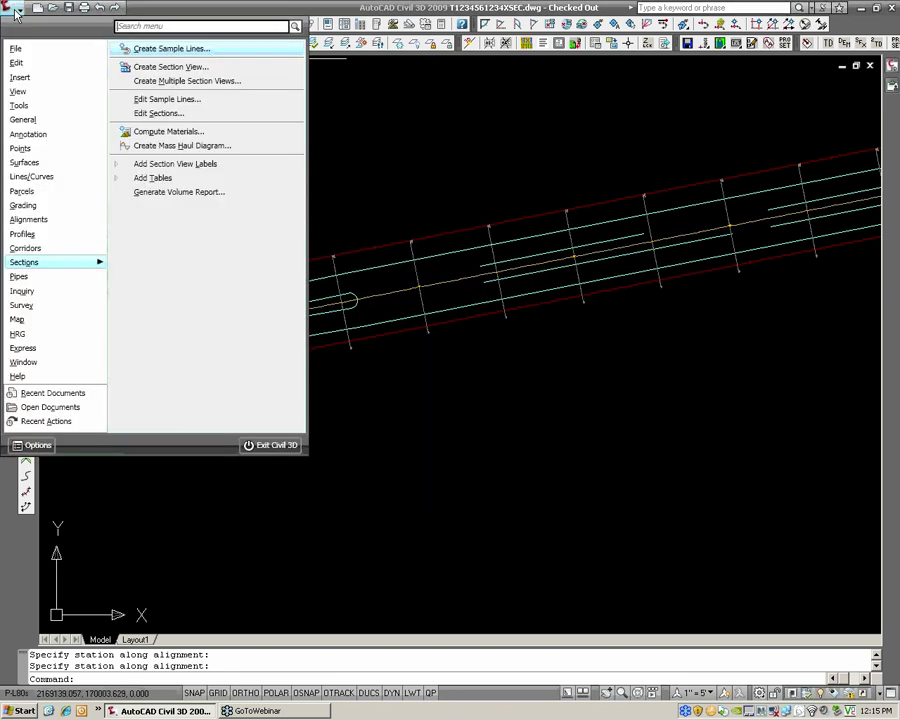
click(173, 50)
click(381, 295)
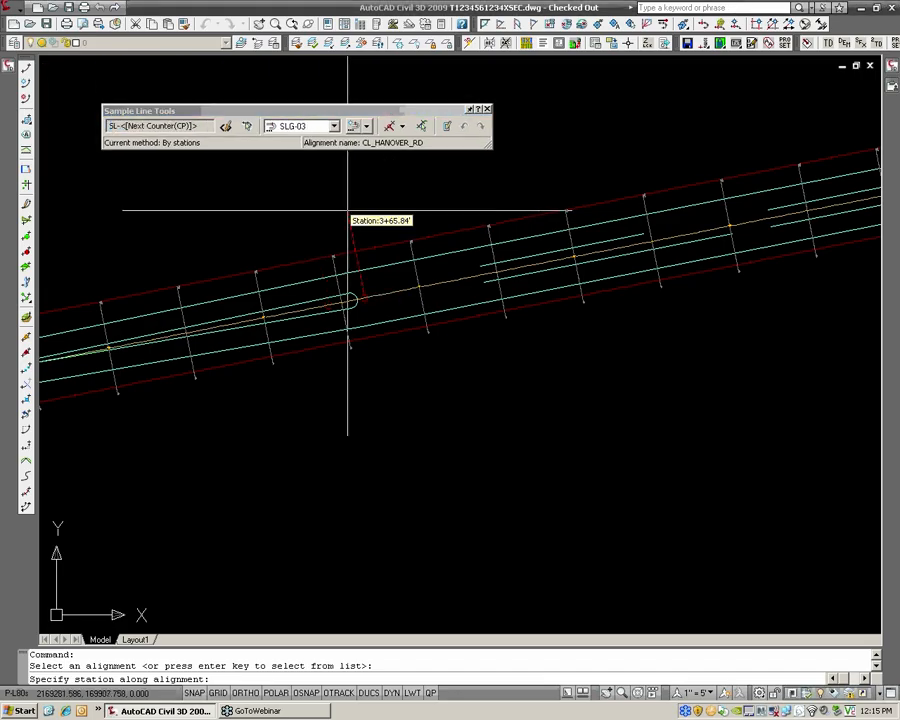
click(365, 126)
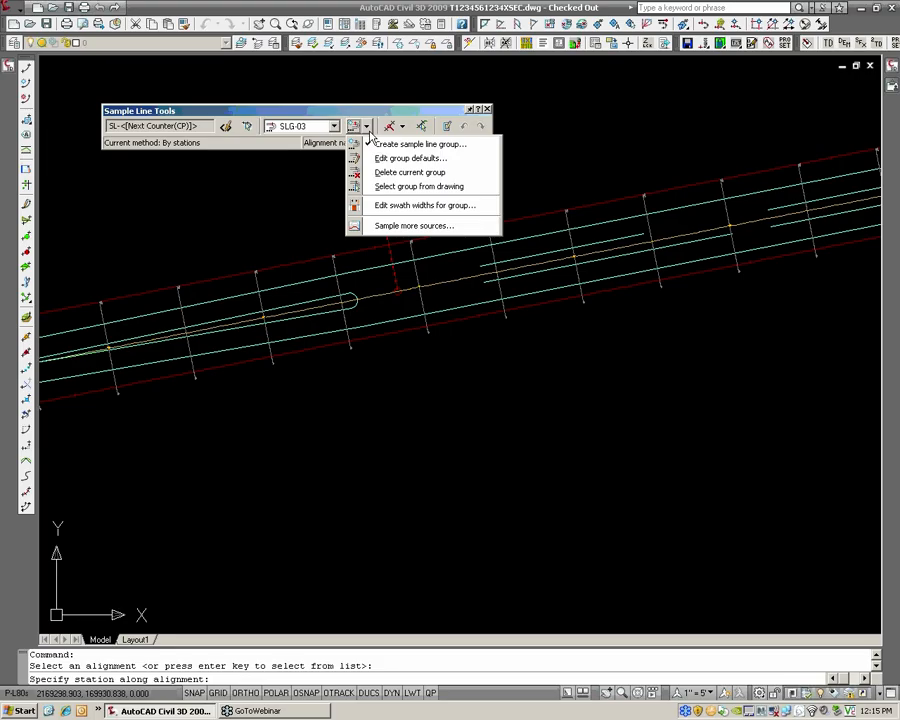
click(403, 126)
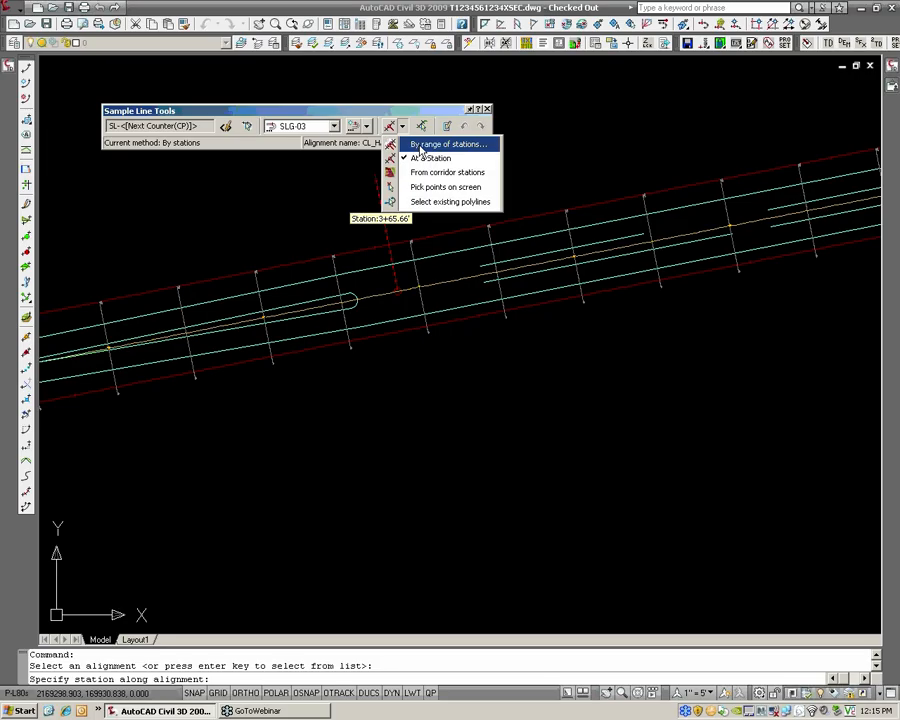
click(421, 146)
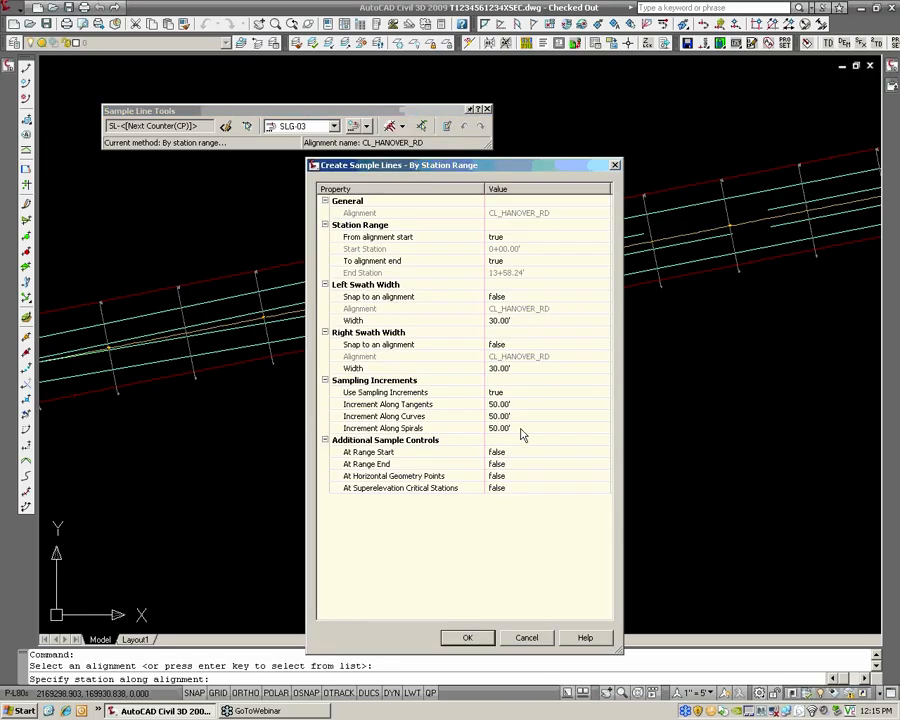
click(498, 491)
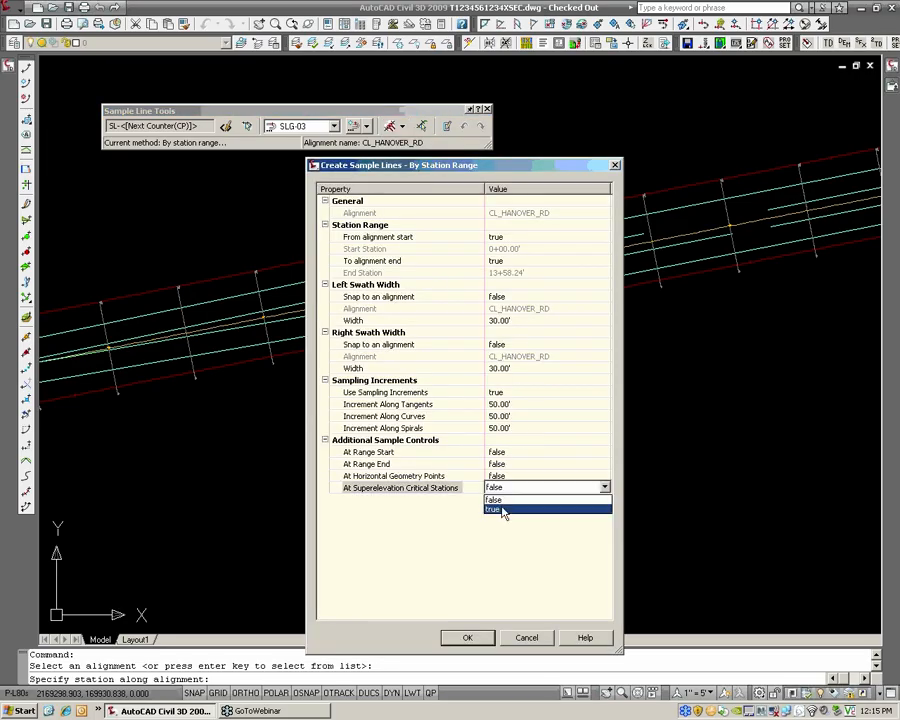
click(503, 508)
click(500, 392)
click(504, 393)
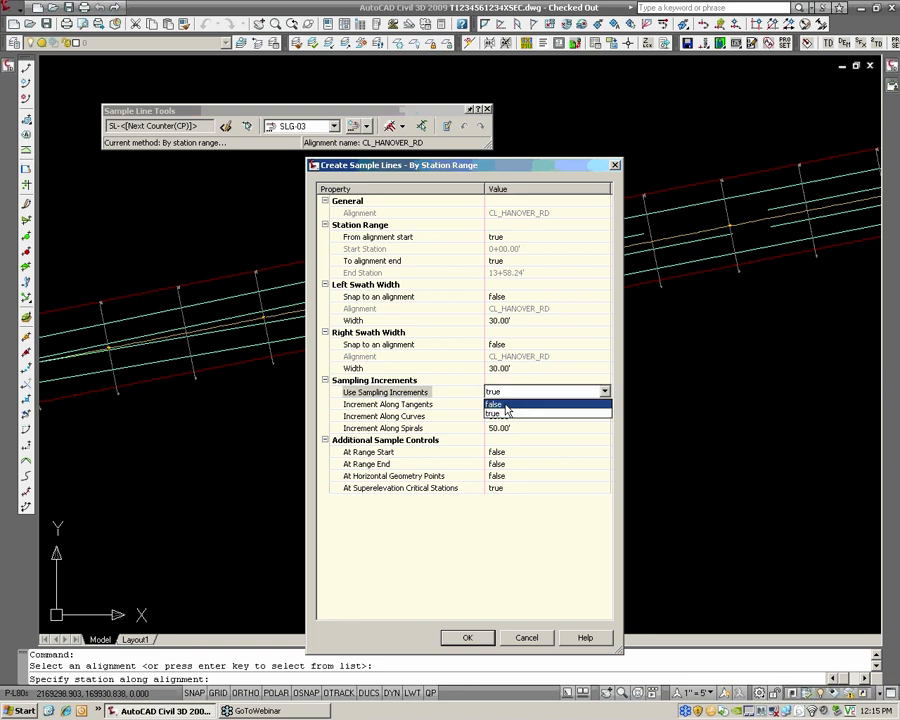
click(500, 403)
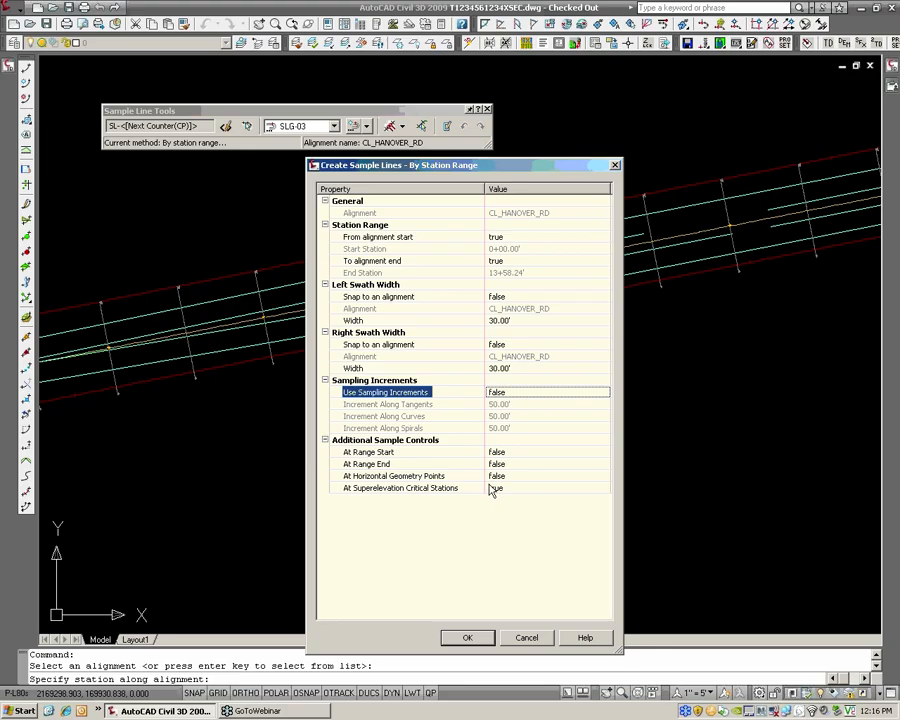
click(537, 643)
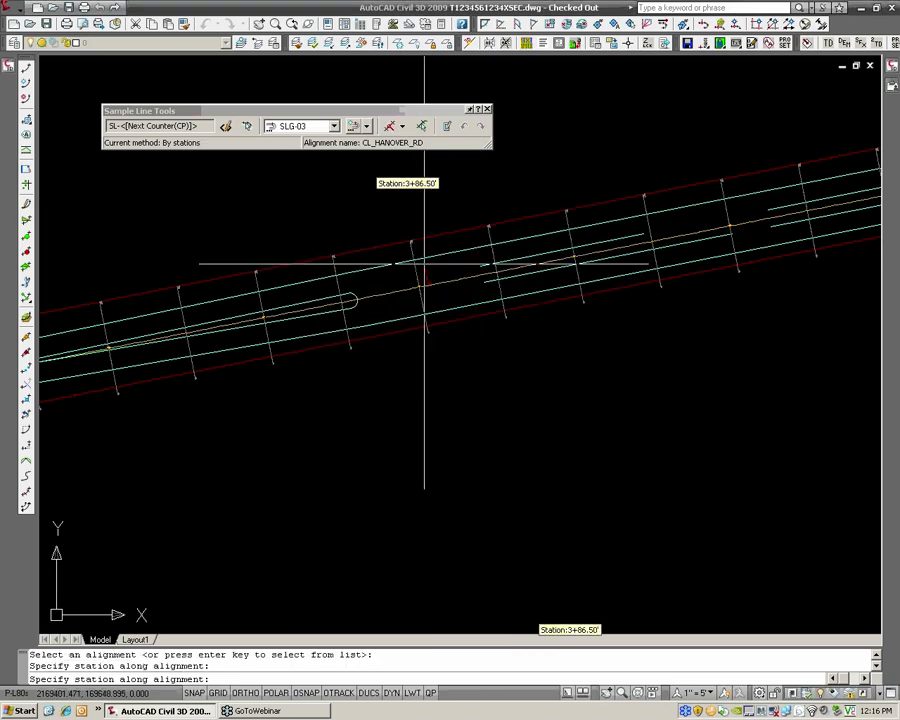
click(487, 110)
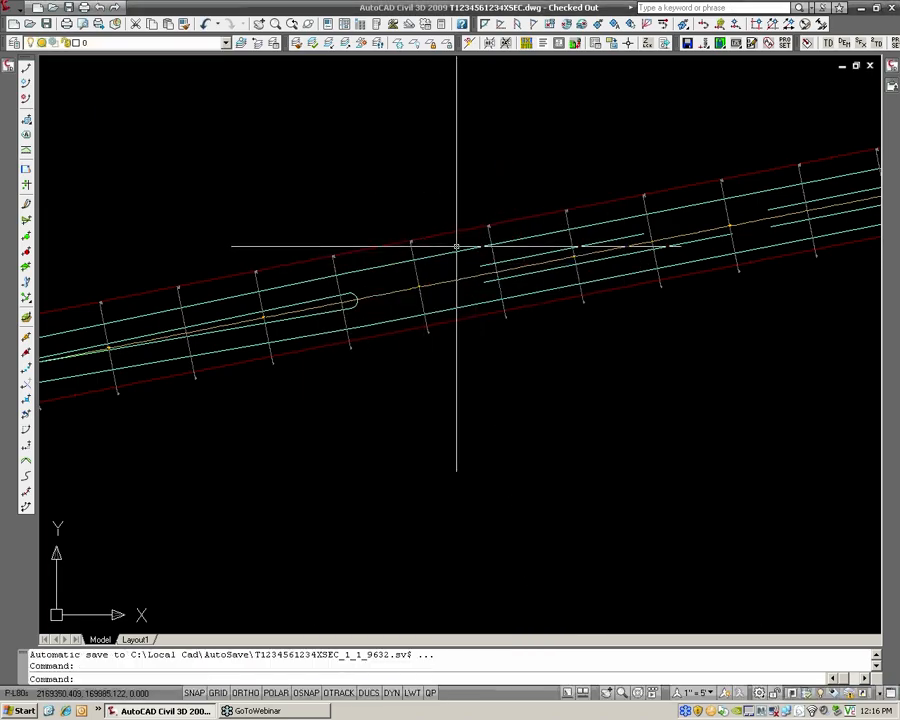
Set the drawing's annotation scale to 1" = 50' for the sample line labels and section marks
scroll(445, 247, down, 3)
scroll(461, 262, up, 3)
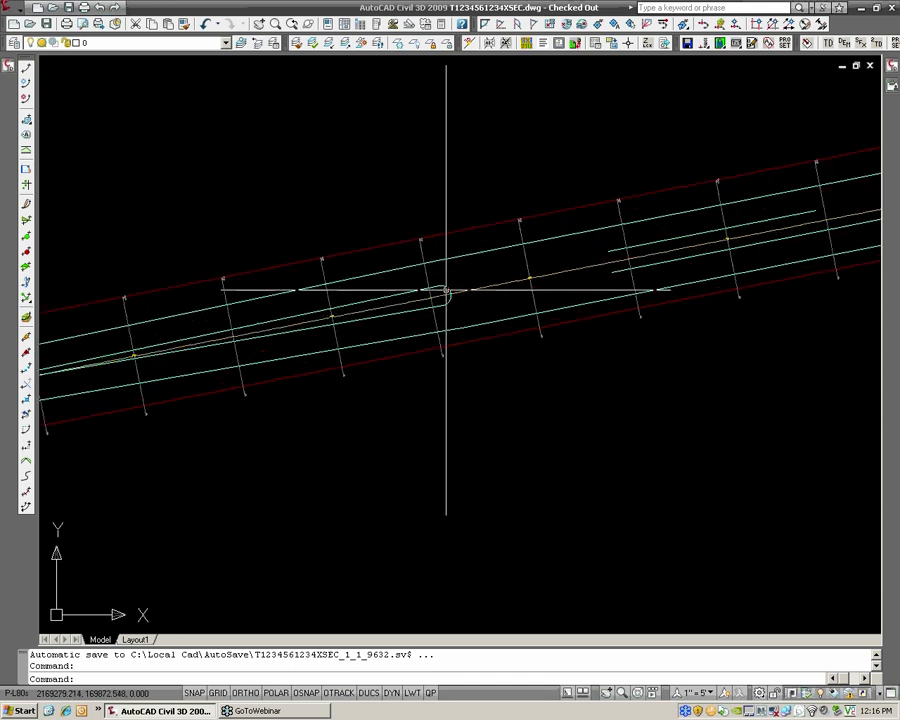
scroll(450, 300, up, 3)
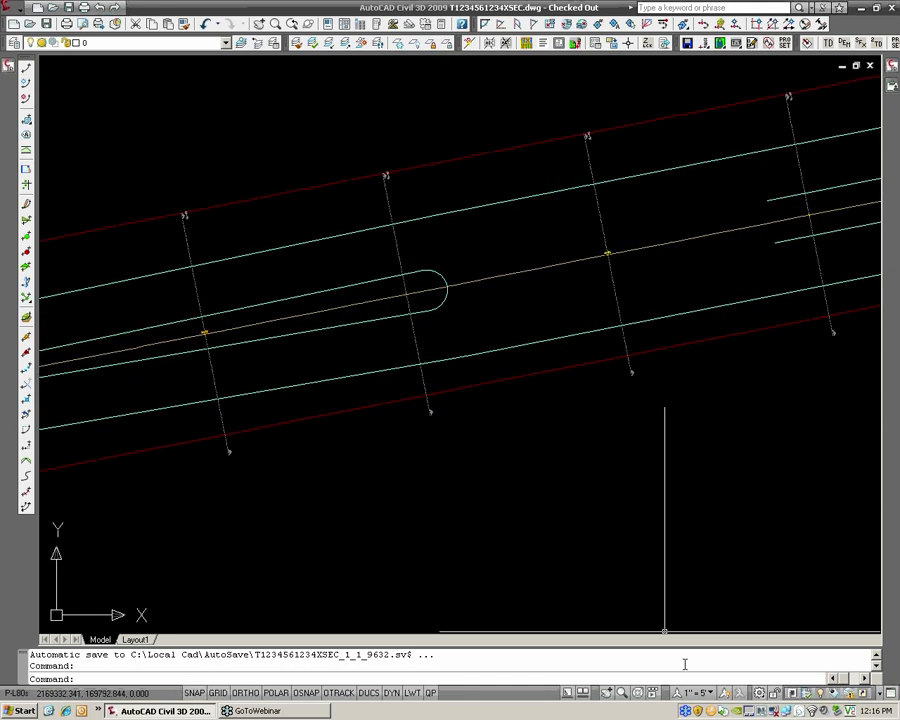
click(700, 697)
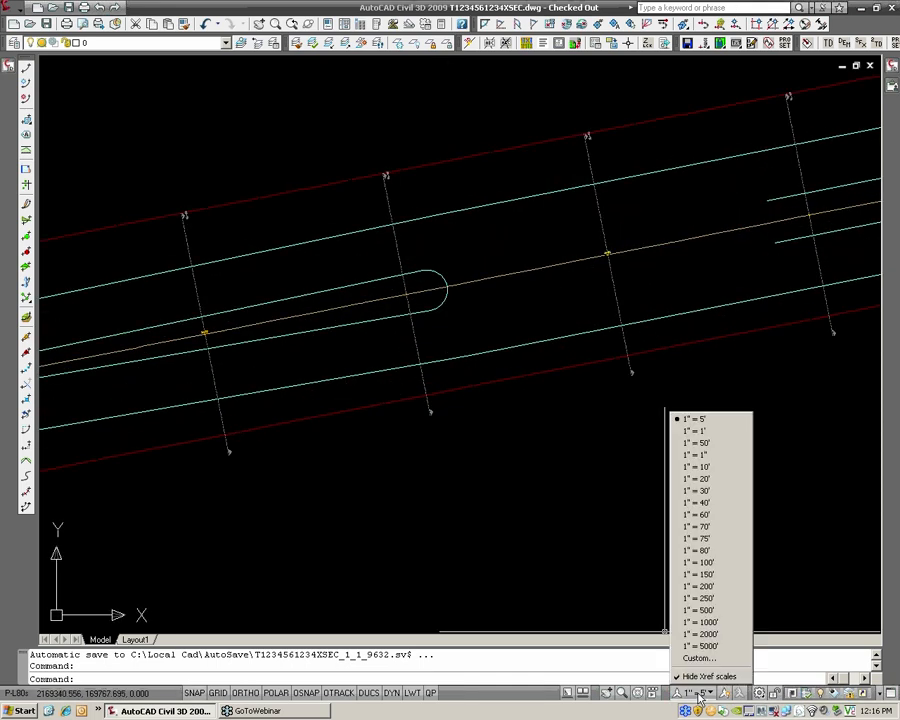
click(711, 449)
scroll(620, 430, down, 2)
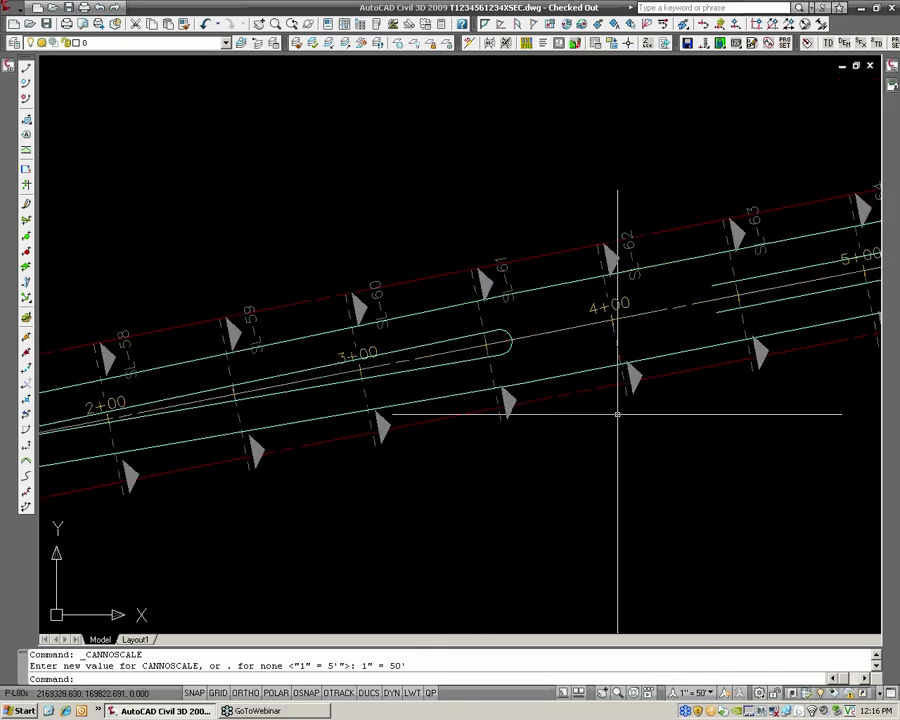
middle_drag(613, 412, 525, 386)
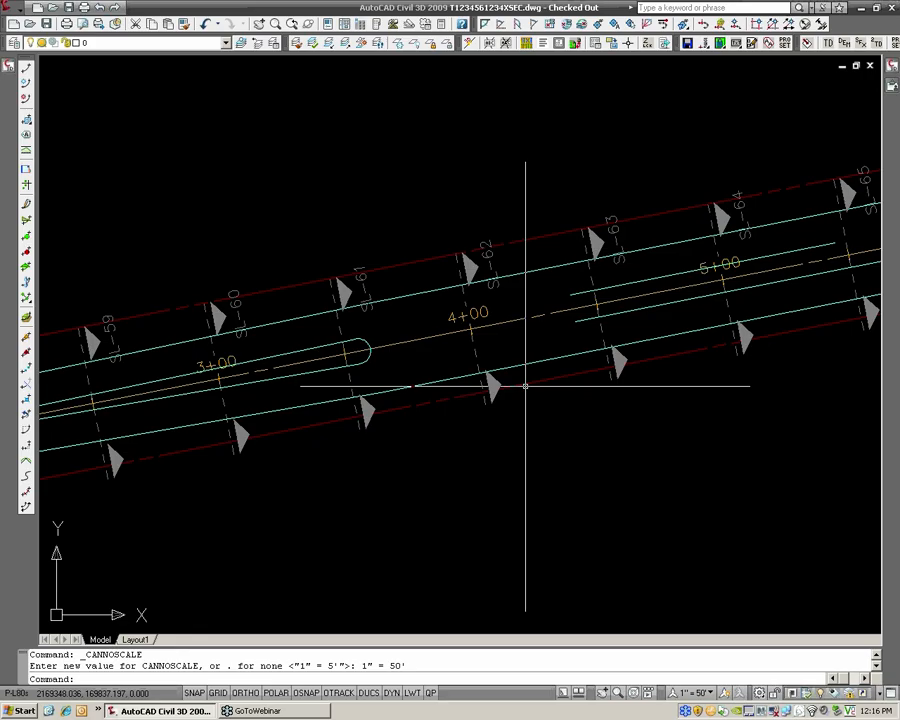
scroll(525, 386, down, 3)
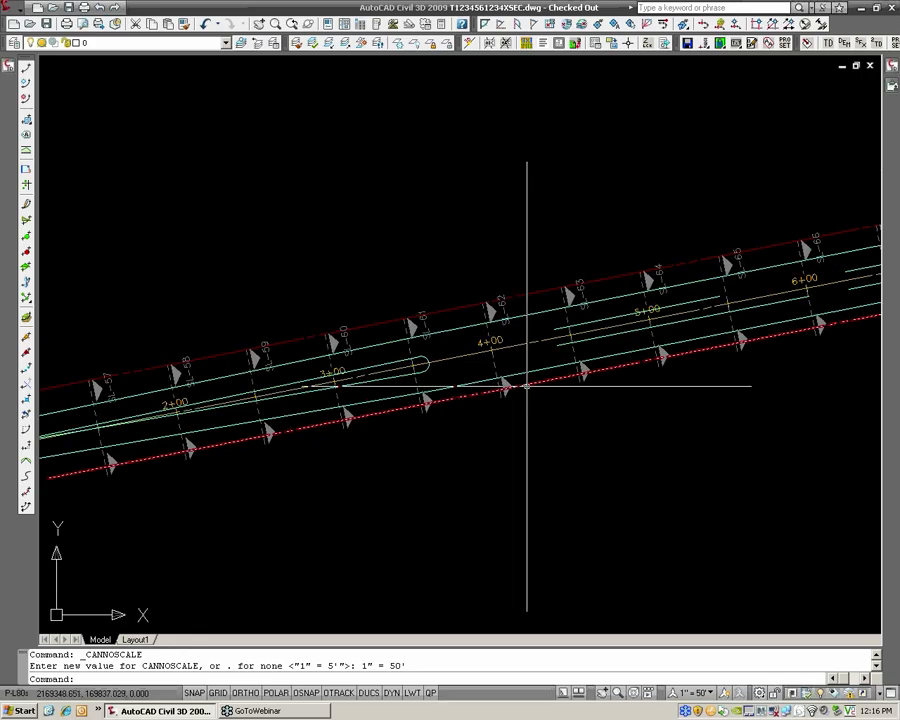
middle_drag(645, 396, 524, 370)
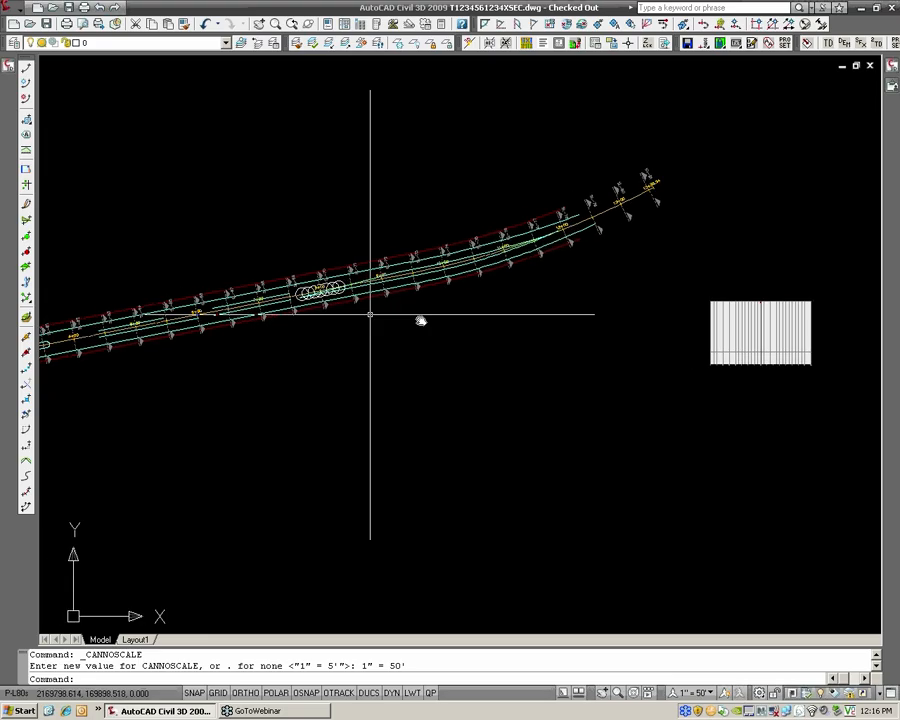
scroll(372, 312, up, 5)
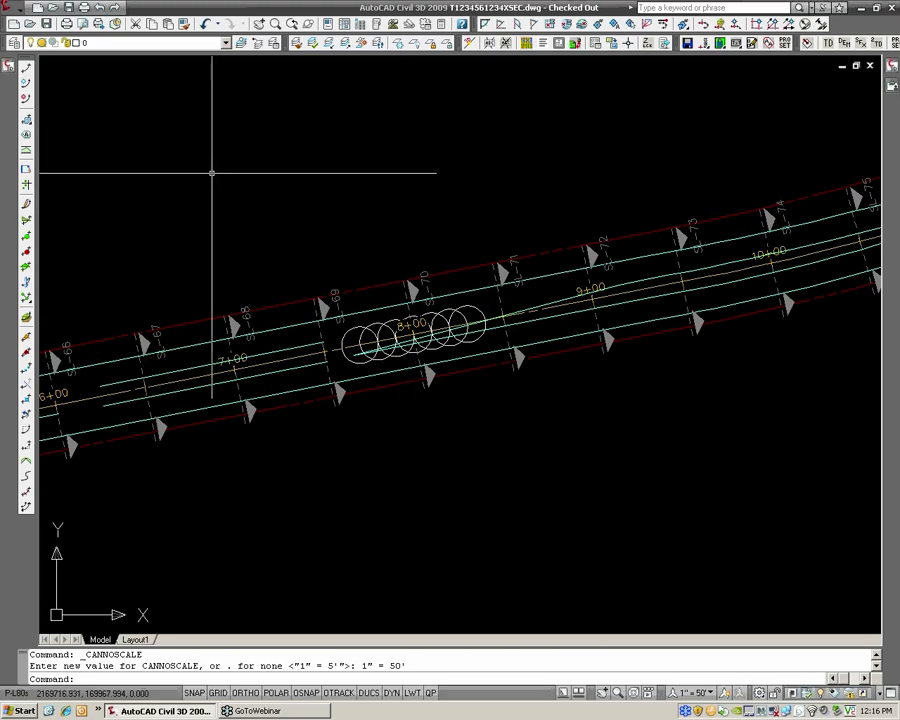
click(9, 66)
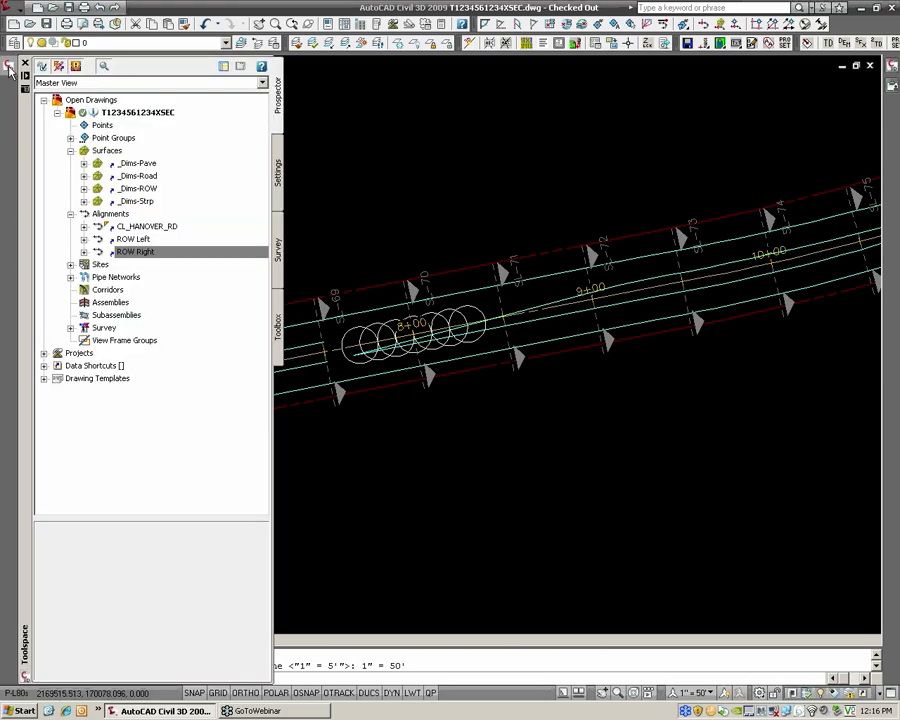
click(704, 693)
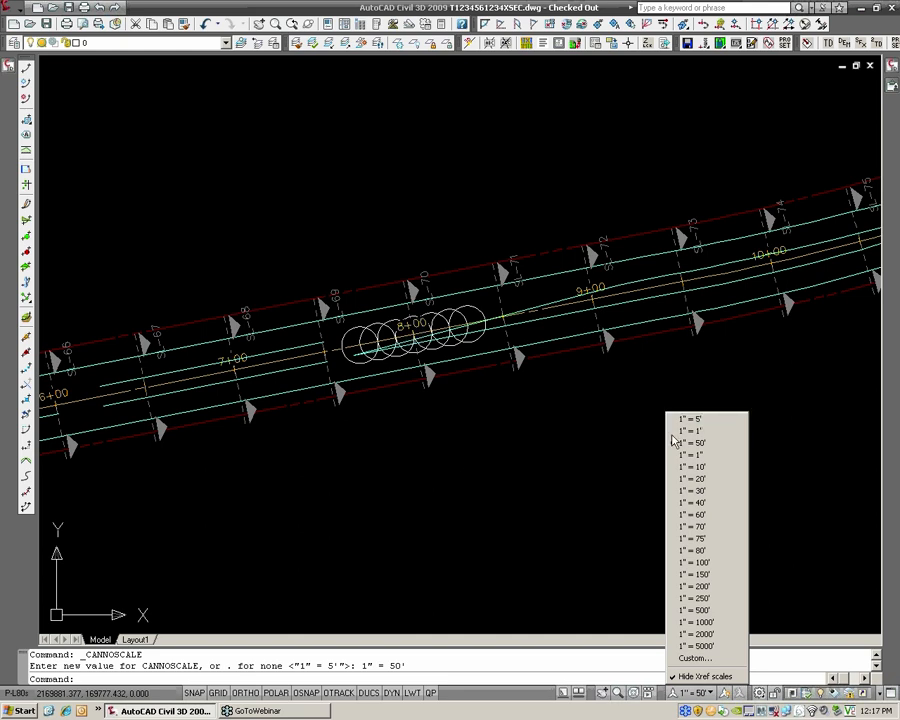
click(510, 562)
click(516, 559)
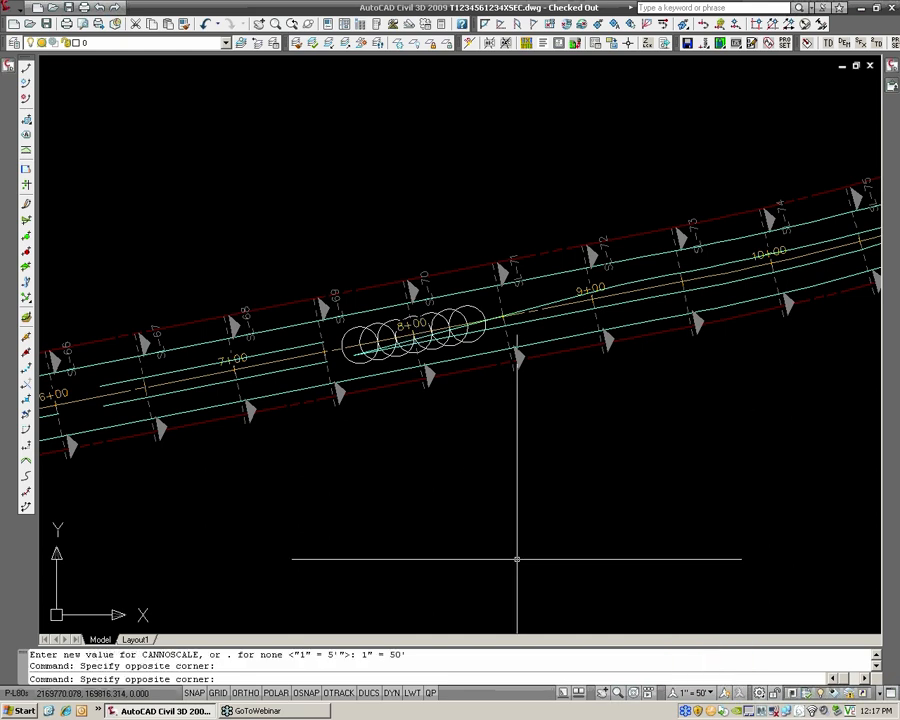
click(7, 66)
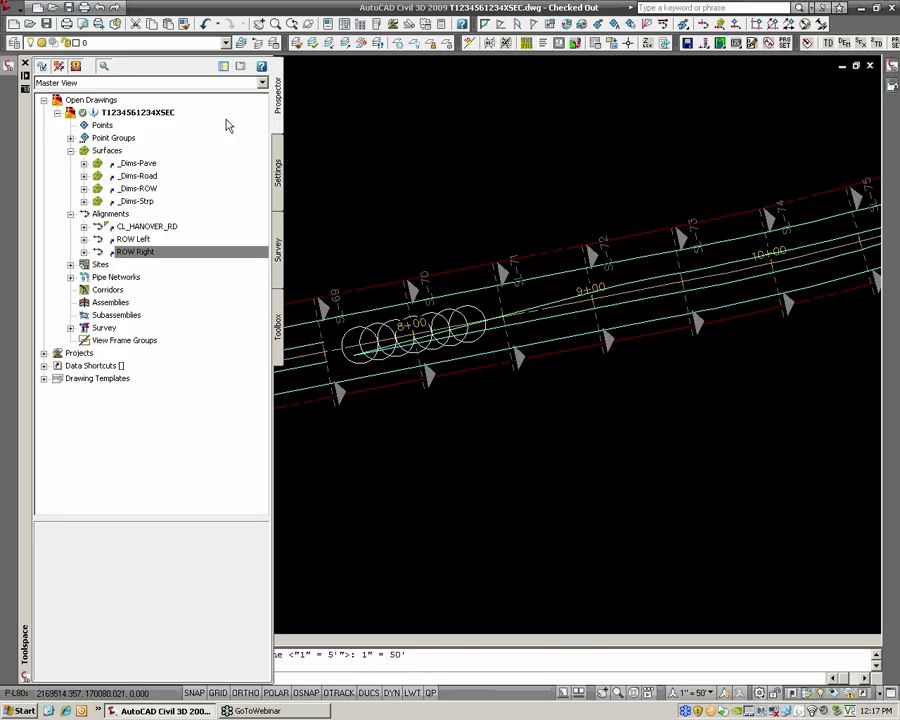
click(277, 165)
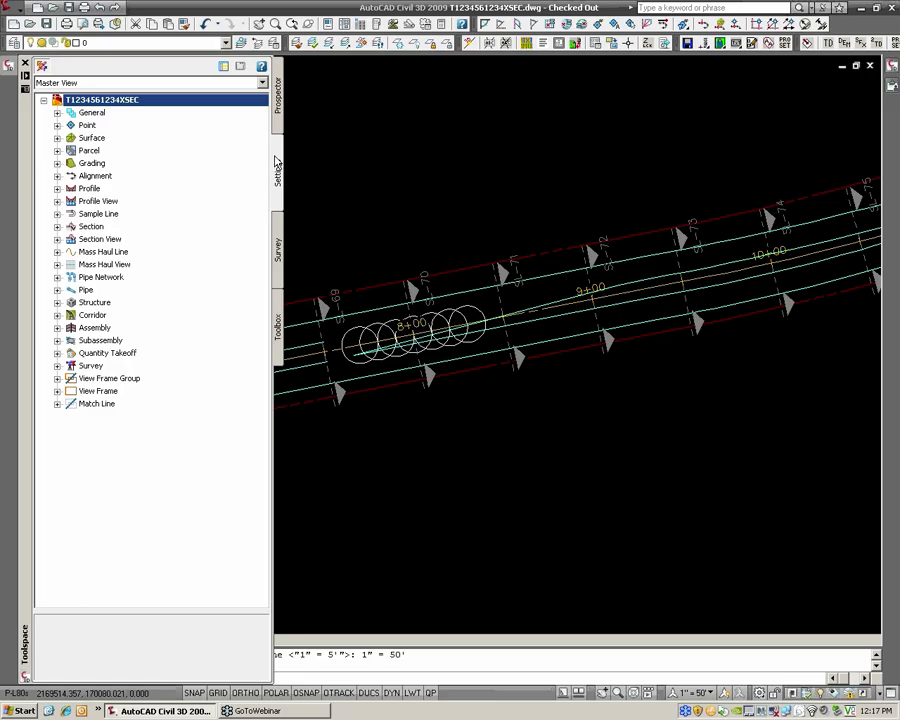
right_click(198, 102)
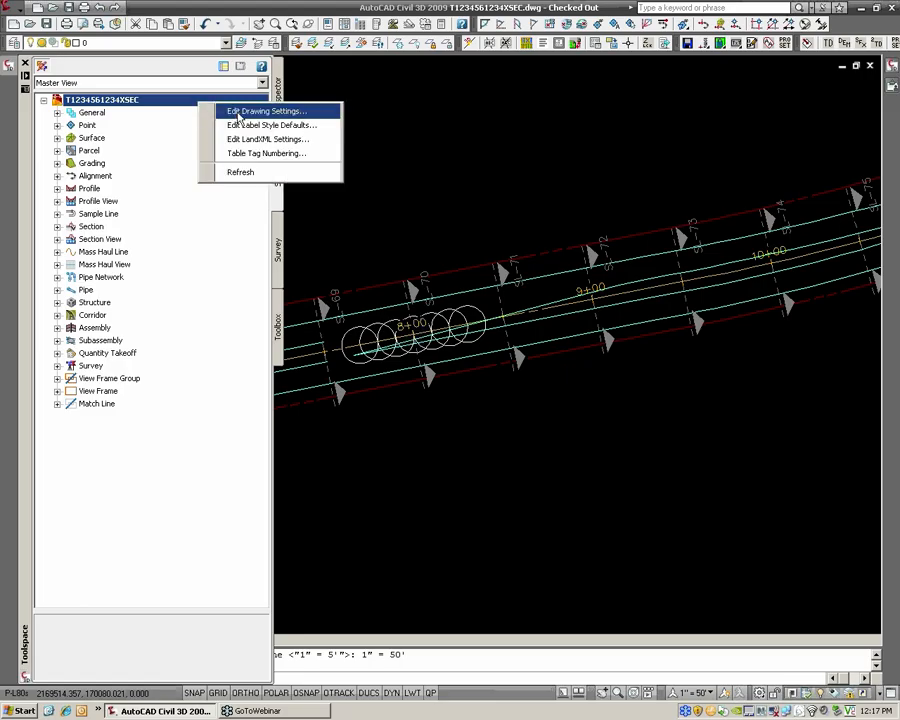
click(240, 112)
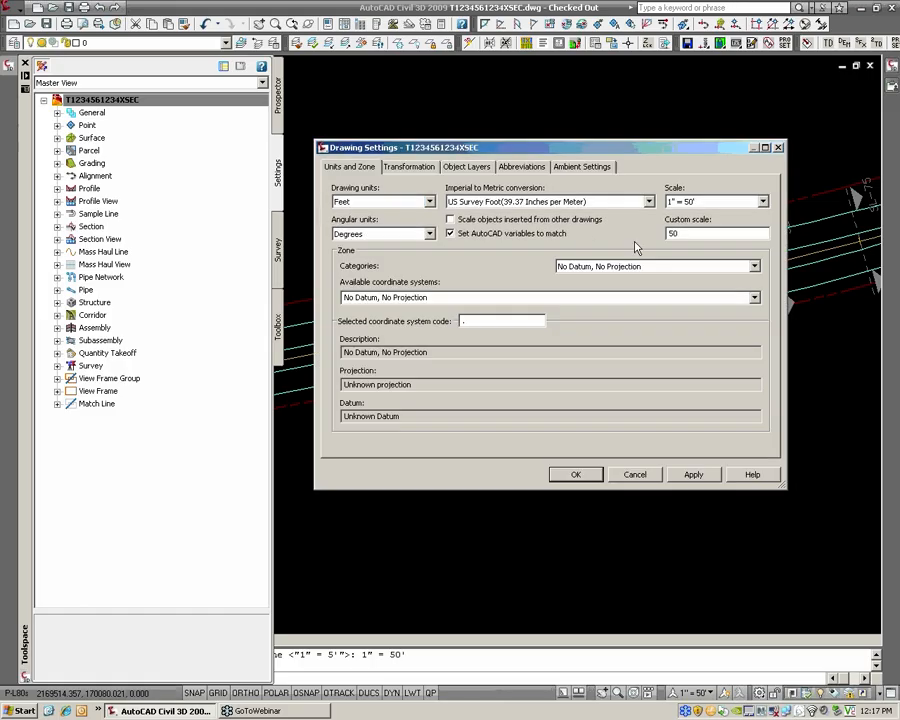
drag(687, 234, 655, 240)
text(5)
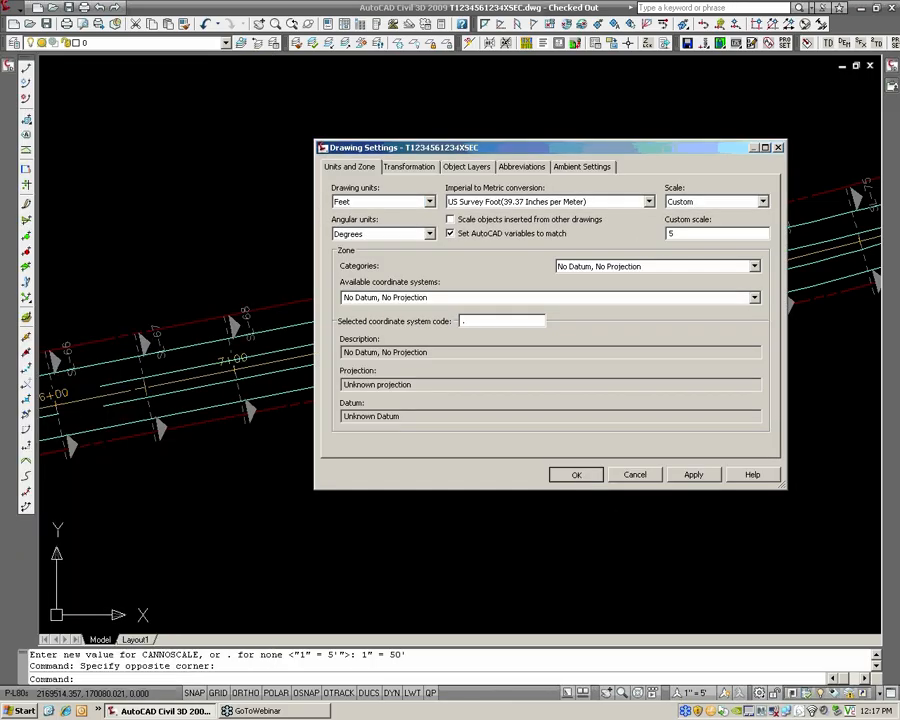
key(Return)
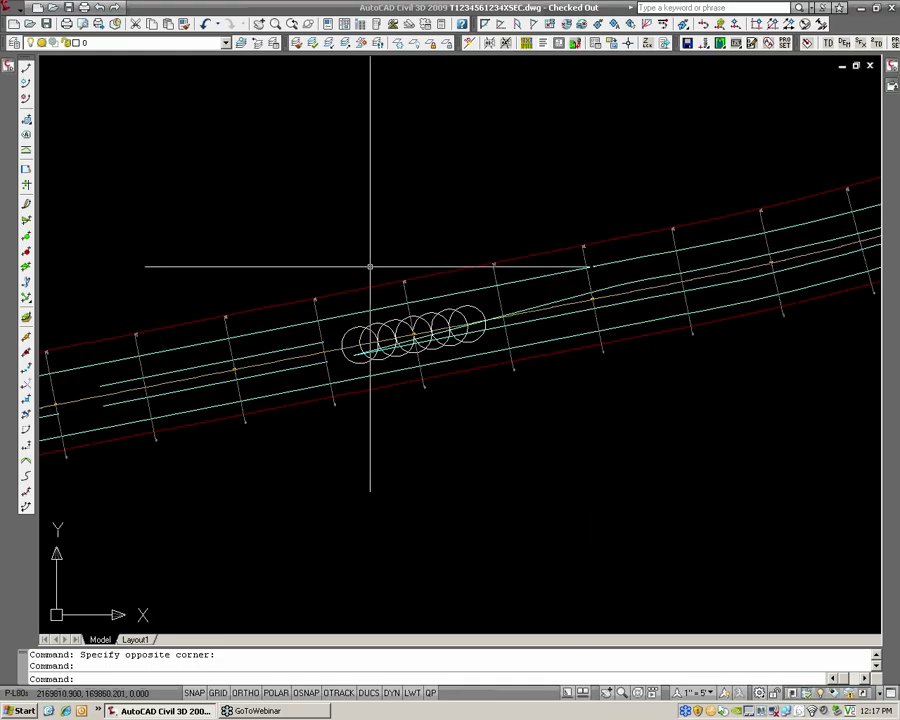
Examine the available annotation scales and the gridded cross-section sheet beside the road plan
scroll(444, 331, down, 2)
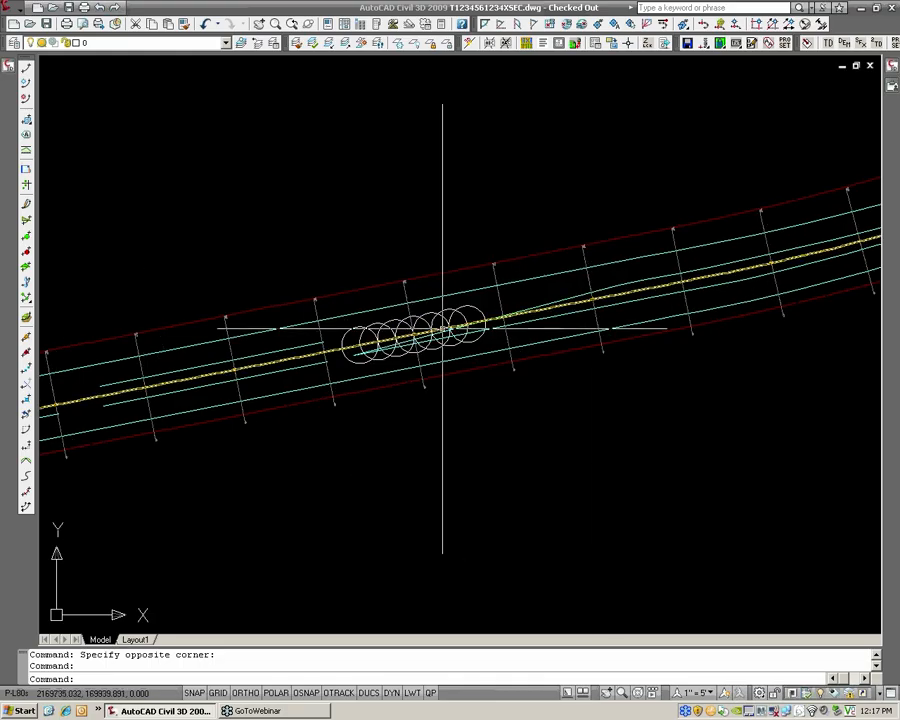
click(693, 692)
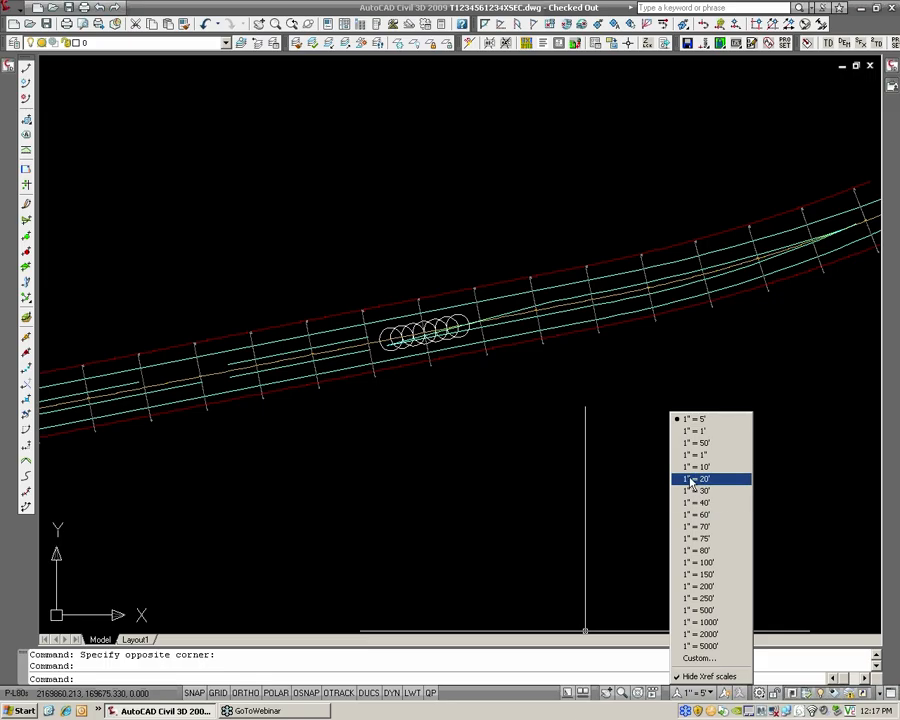
click(640, 450)
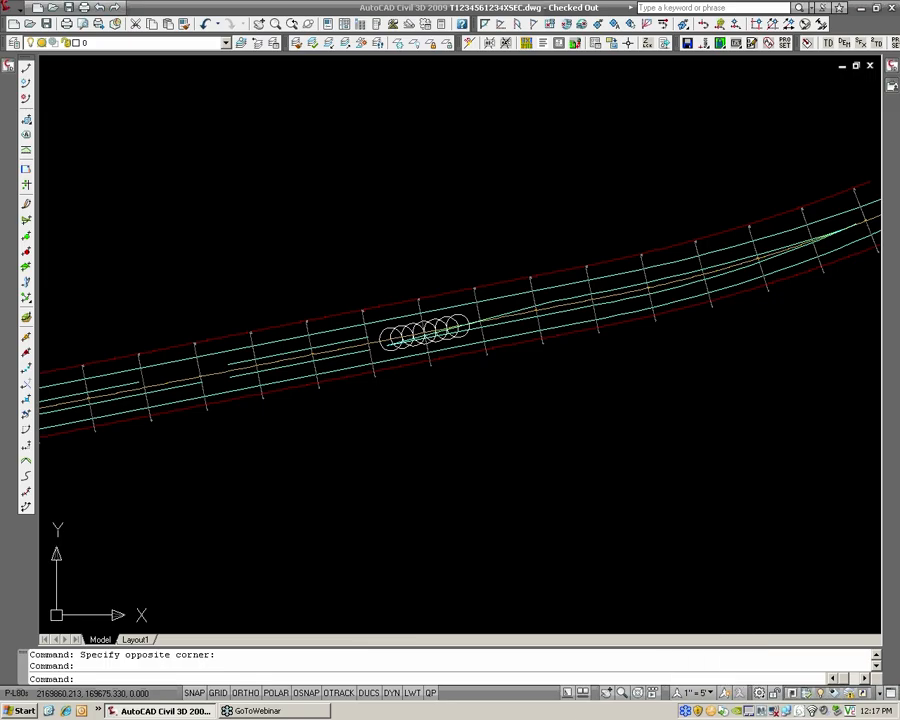
scroll(605, 428, down, 4)
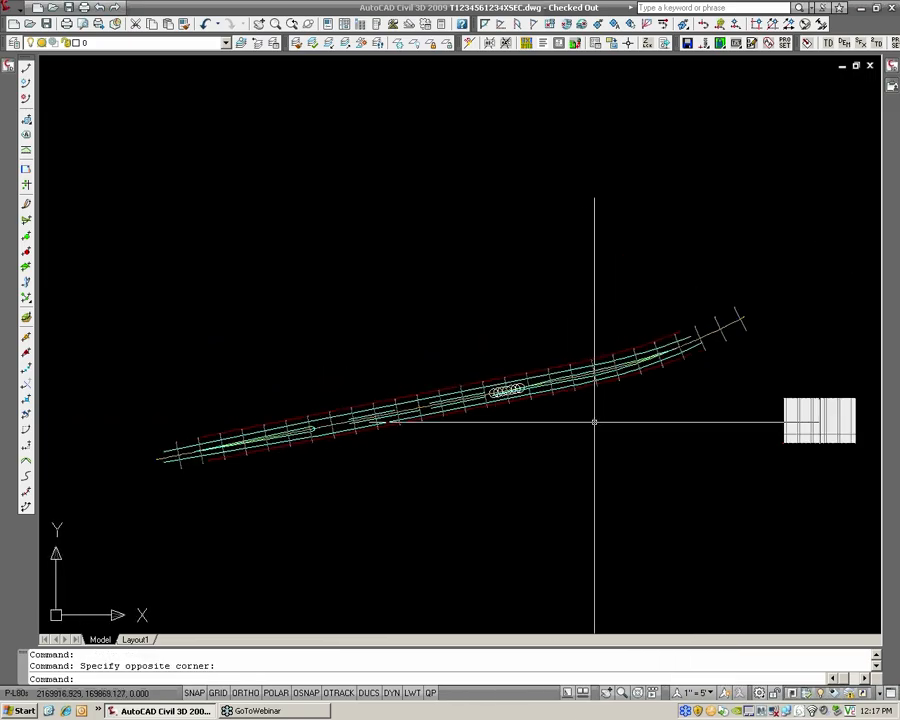
middle_drag(716, 414, 444, 402)
scroll(575, 421, up, 7)
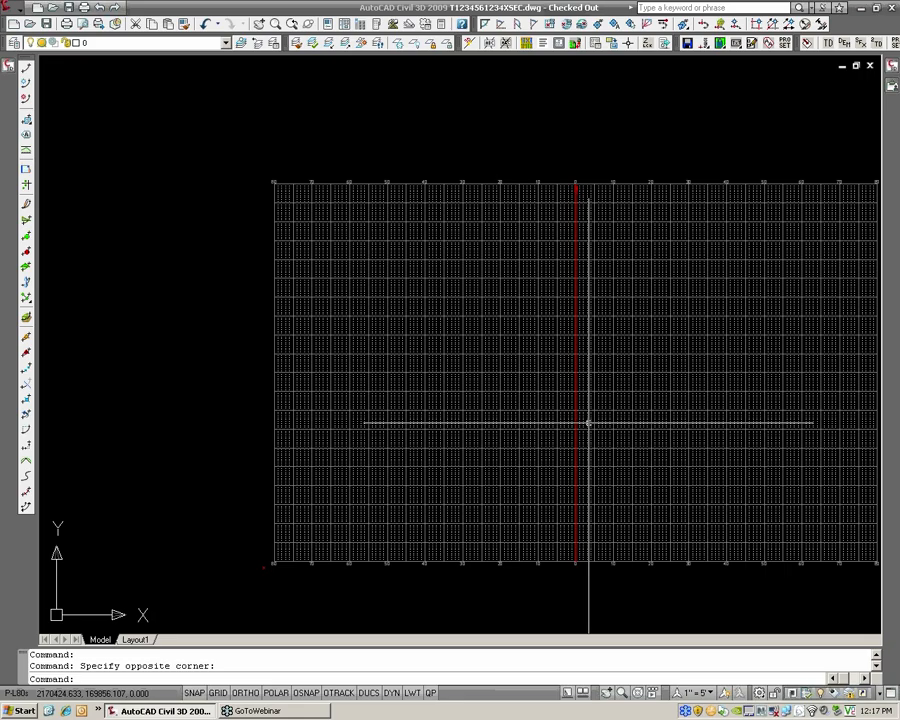
middle_drag(588, 423, 471, 392)
scroll(471, 391, up, 3)
scroll(471, 391, down, 4)
scroll(471, 391, up, 3)
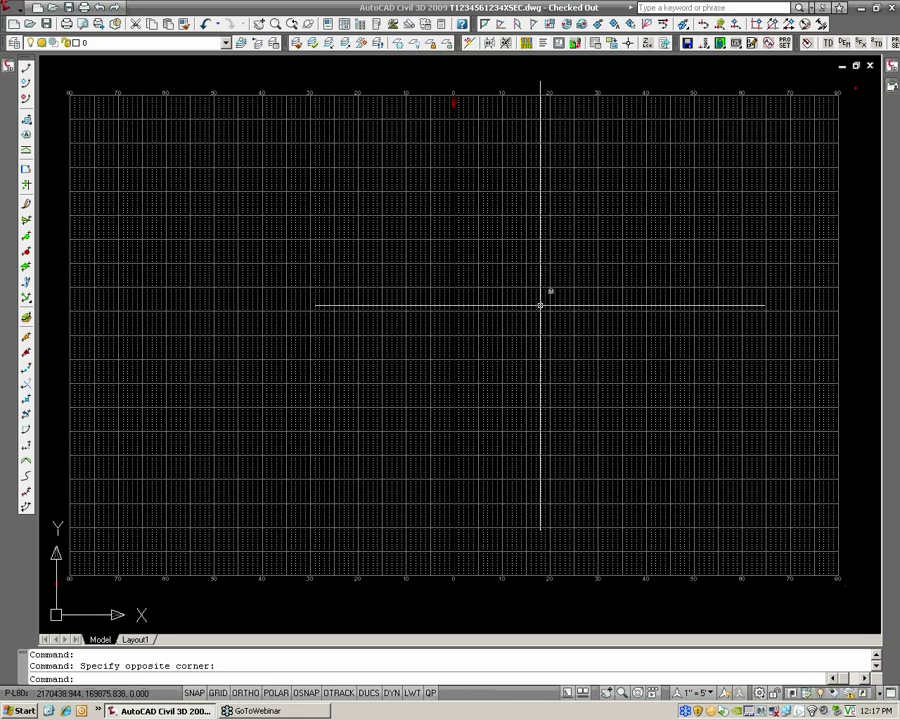
mouse_move(540, 305)
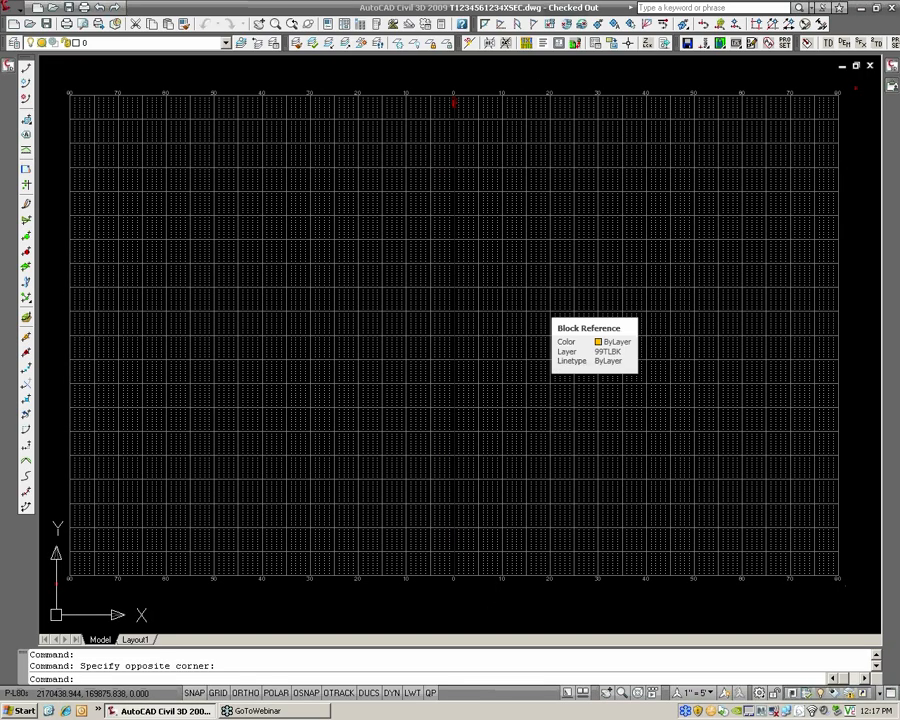
Show the tool palettes, switch to the HRG Borders group and locate the 24x36 HOP X-SEC (5 Scale) border among the PENNDOT items
key(ctrl+3)
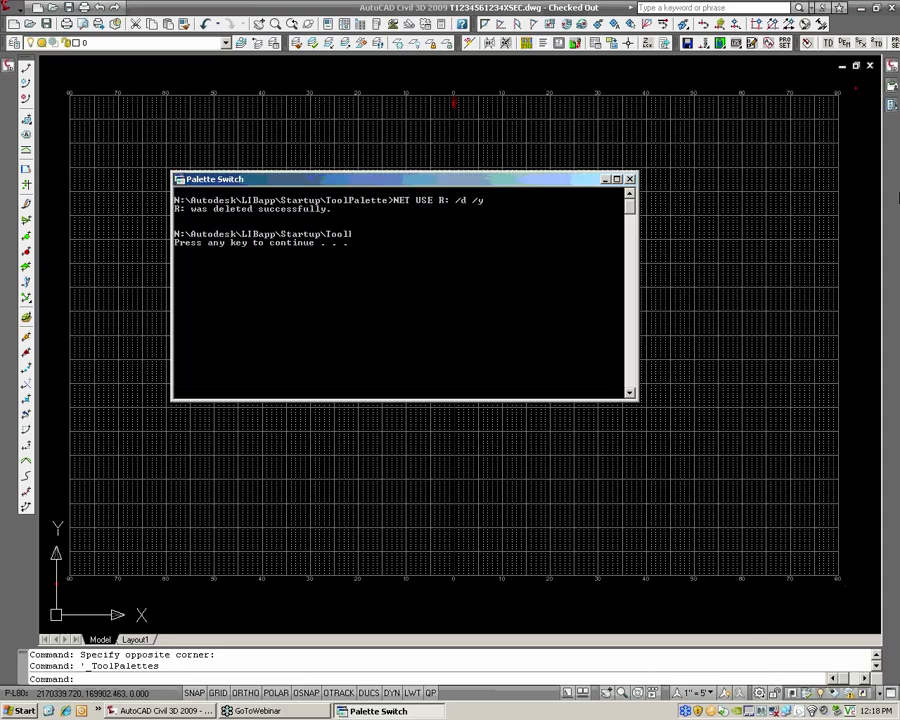
mouse_move(896, 107)
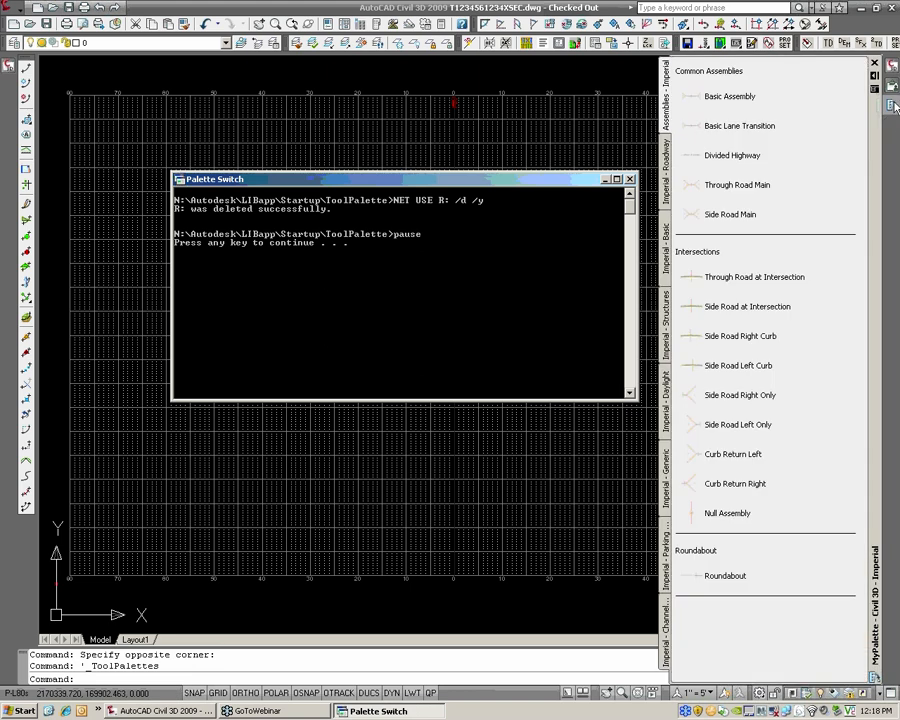
right_click(878, 140)
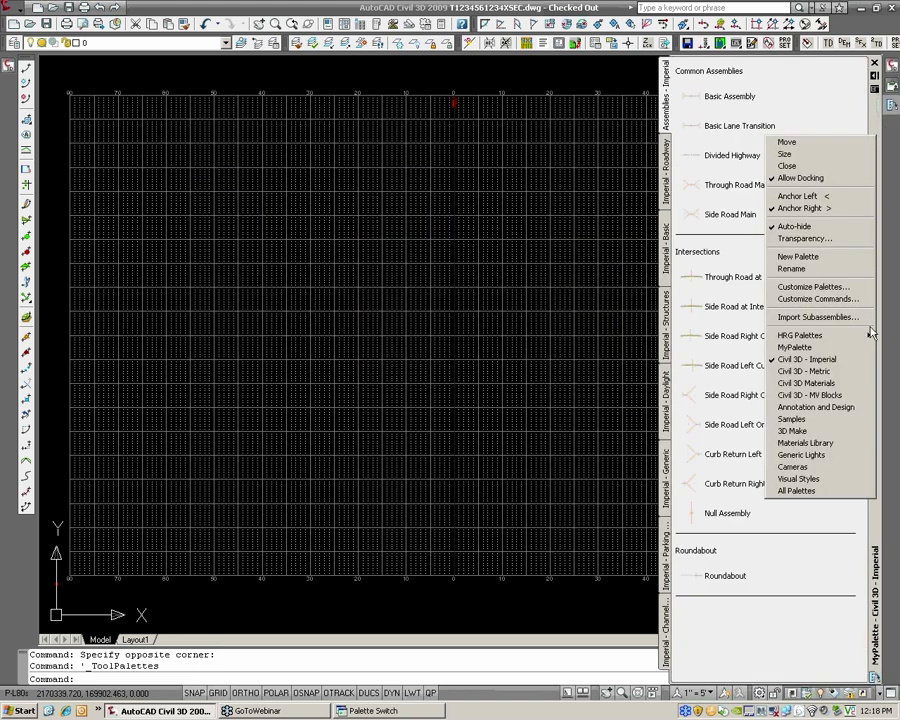
mouse_move(800, 335)
mouse_move(757, 340)
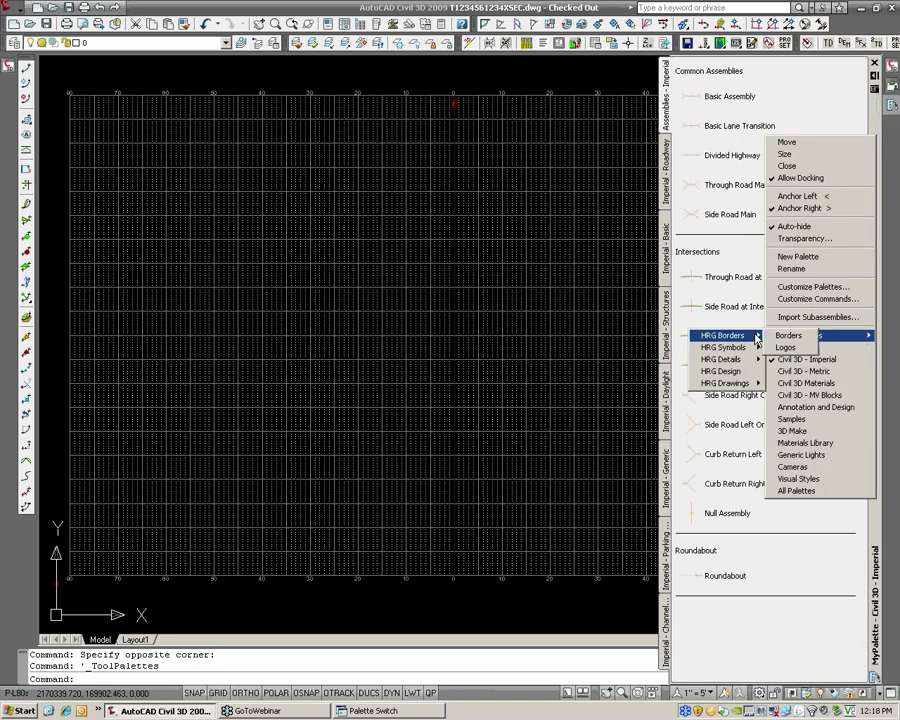
click(788, 335)
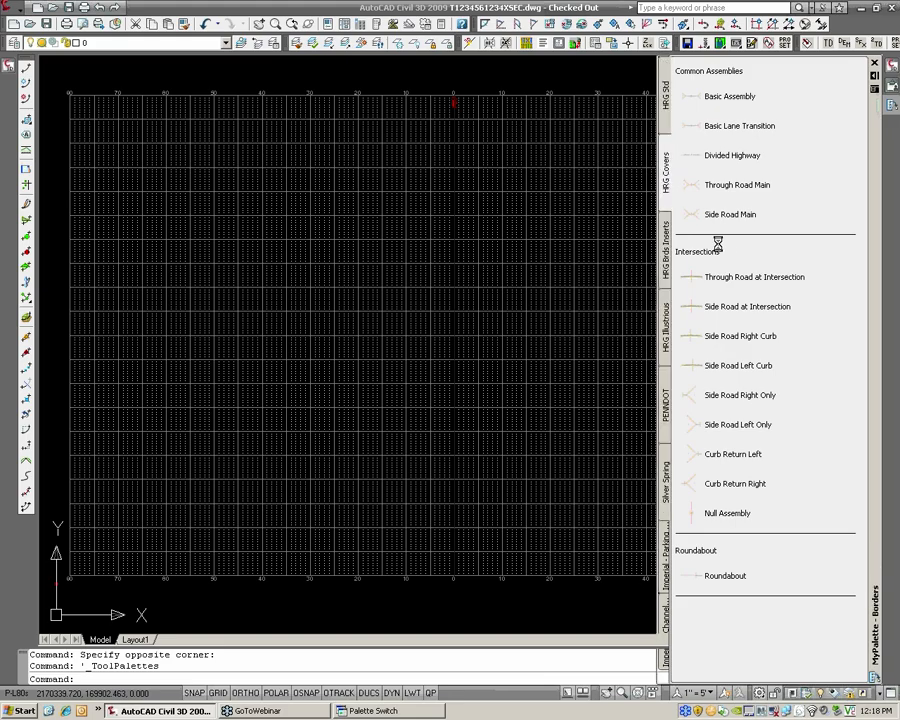
click(669, 399)
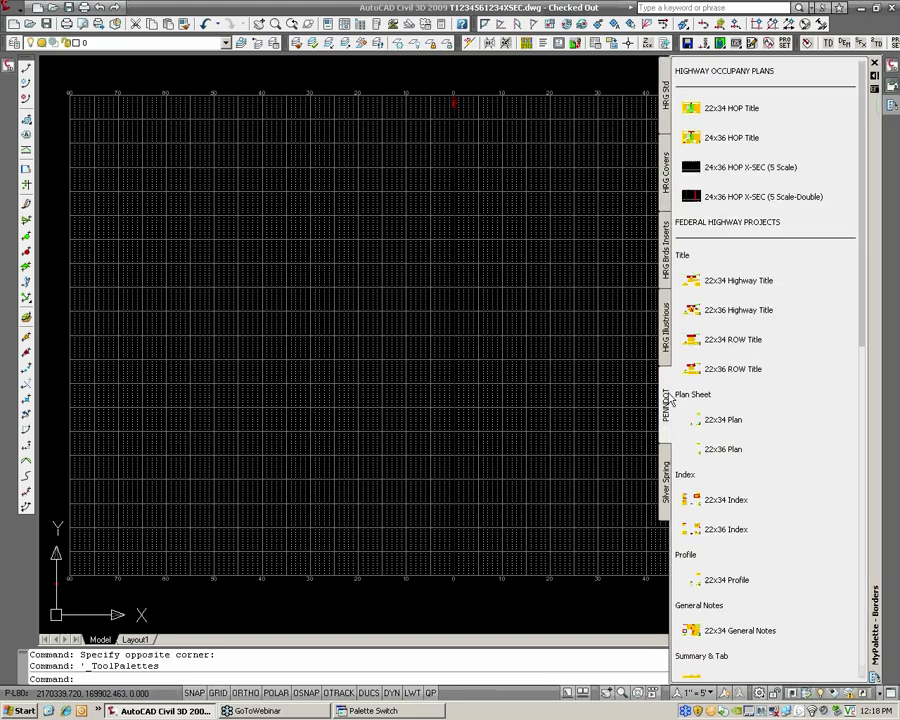
right_click(872, 192)
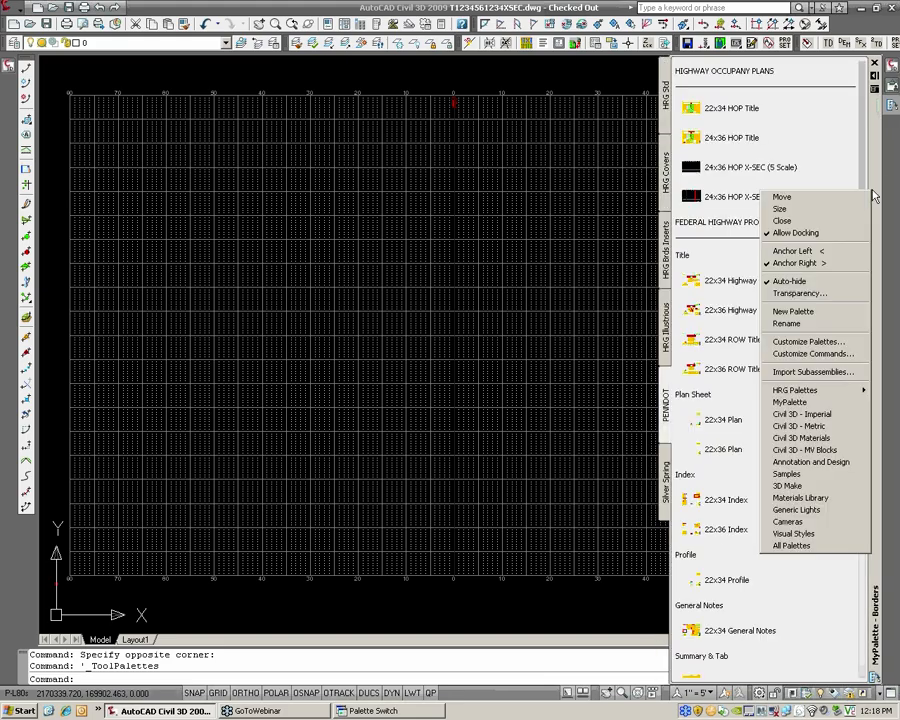
mouse_move(860, 392)
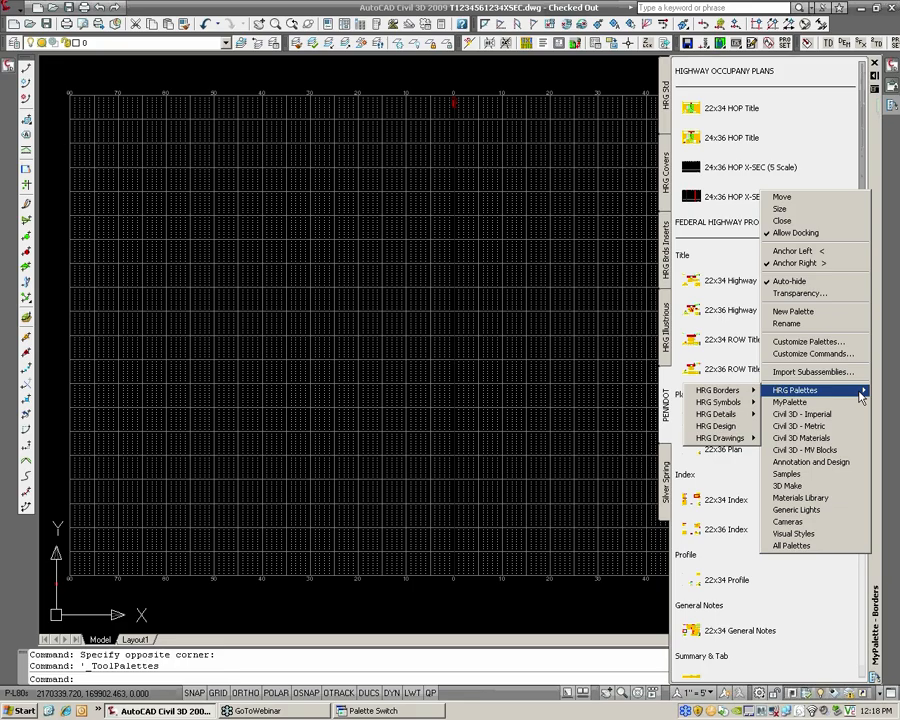
mouse_move(718, 390)
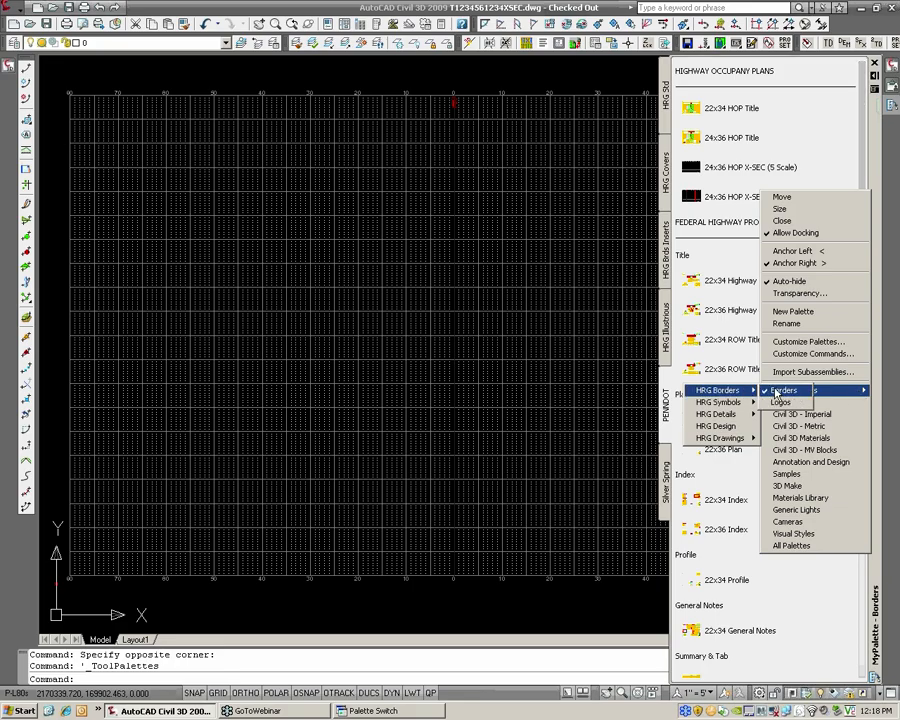
click(665, 342)
click(669, 375)
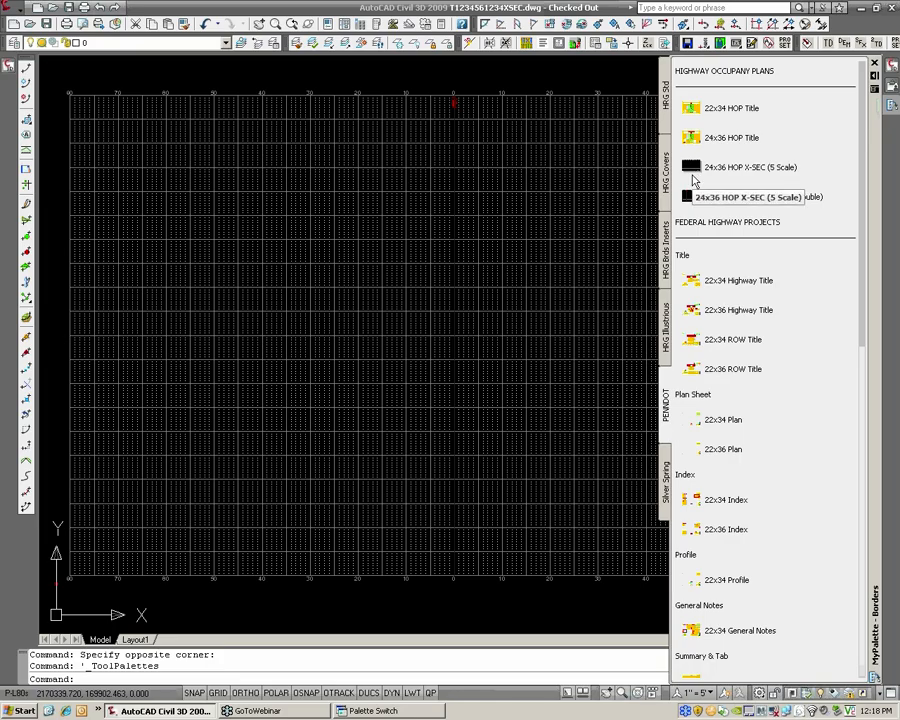
Bring up the Palette Switch console window and dismiss its pause so that it closes
click(362, 710)
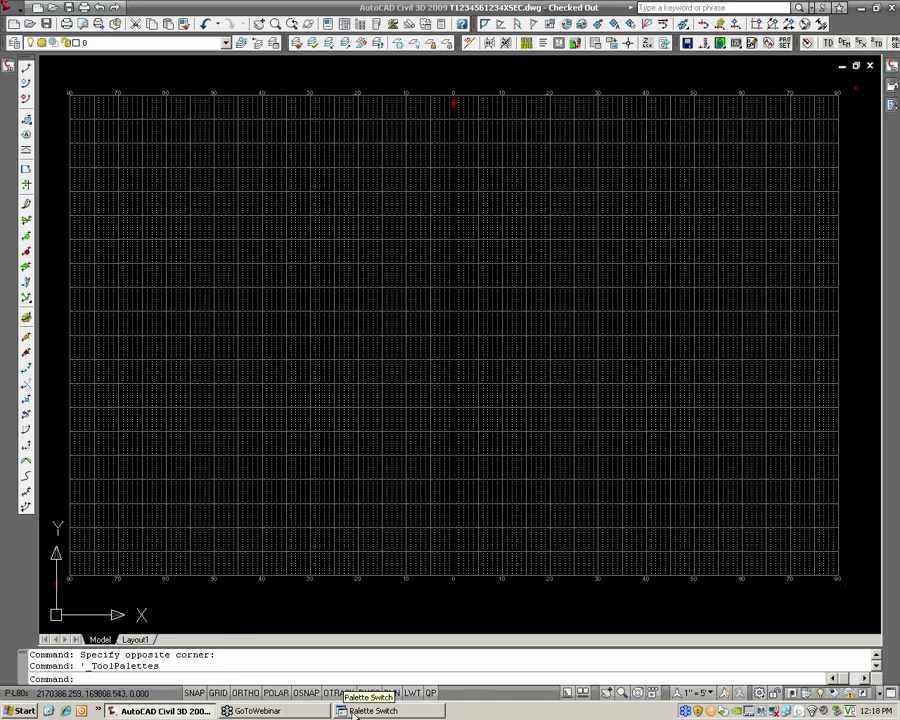
click(360, 711)
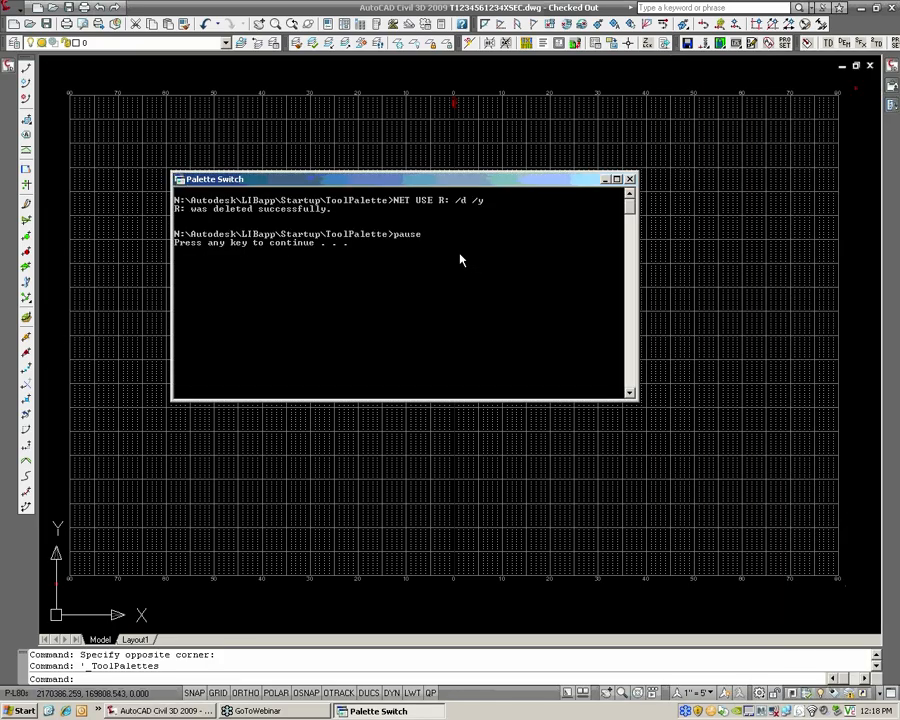
key(Return)
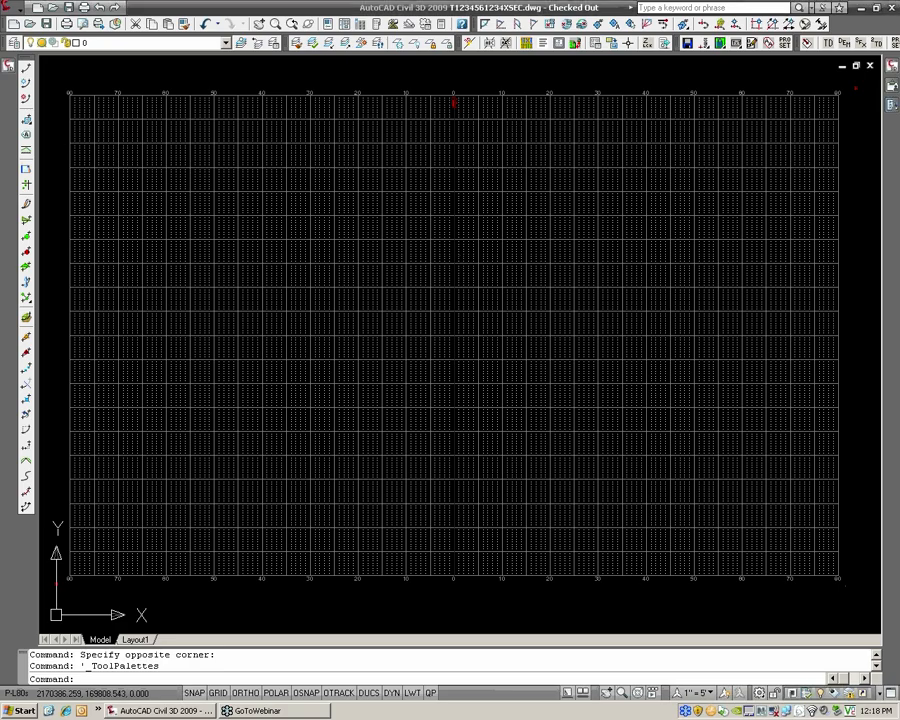
Select the cross-section grid block to check its layer, and clear the selection
click(603, 89)
click(546, 110)
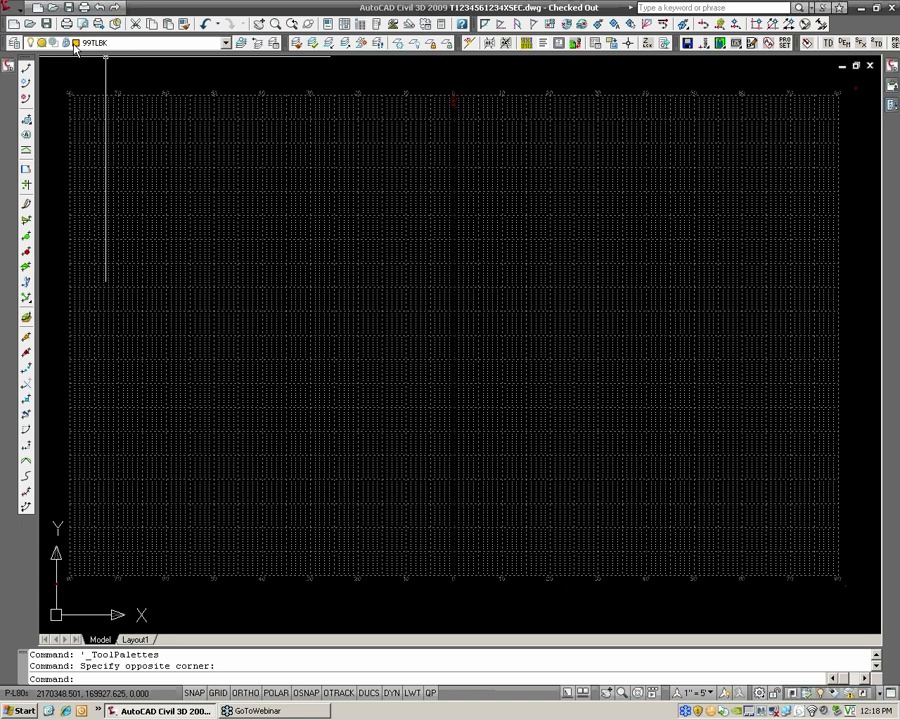
key(Escape)
key(Escape)
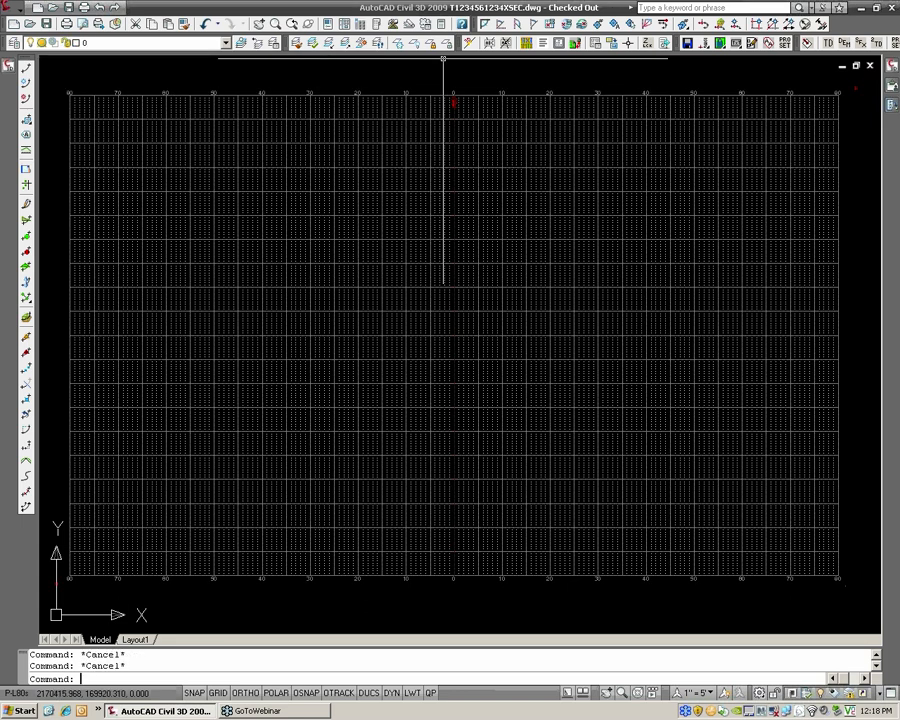
Unlock the cross-section grid's layer 99TLBK by picking the grid, and lock the same layer again
click(446, 45)
click(452, 86)
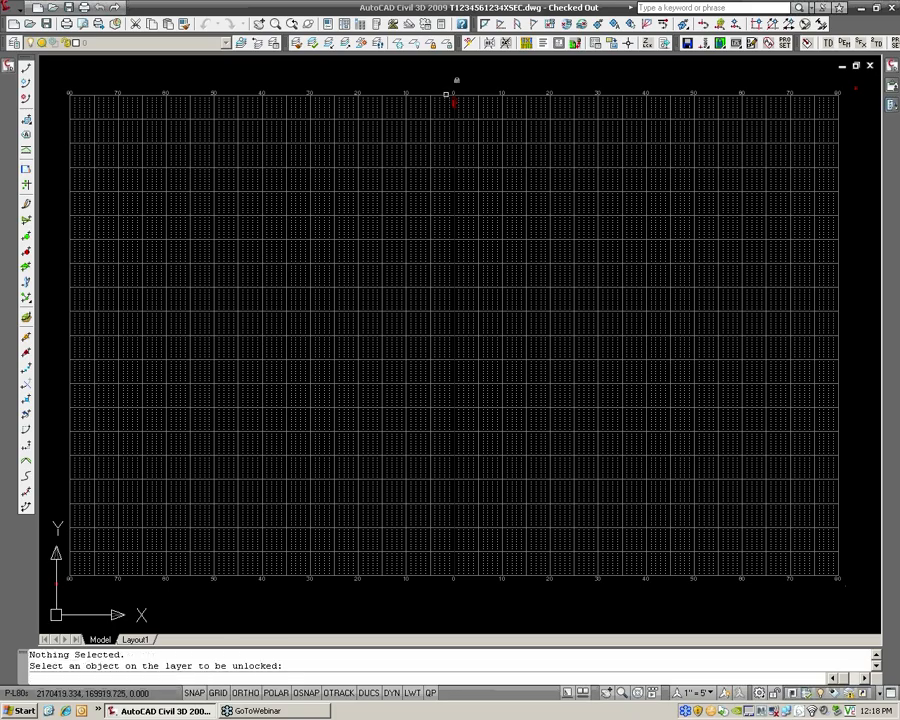
click(446, 95)
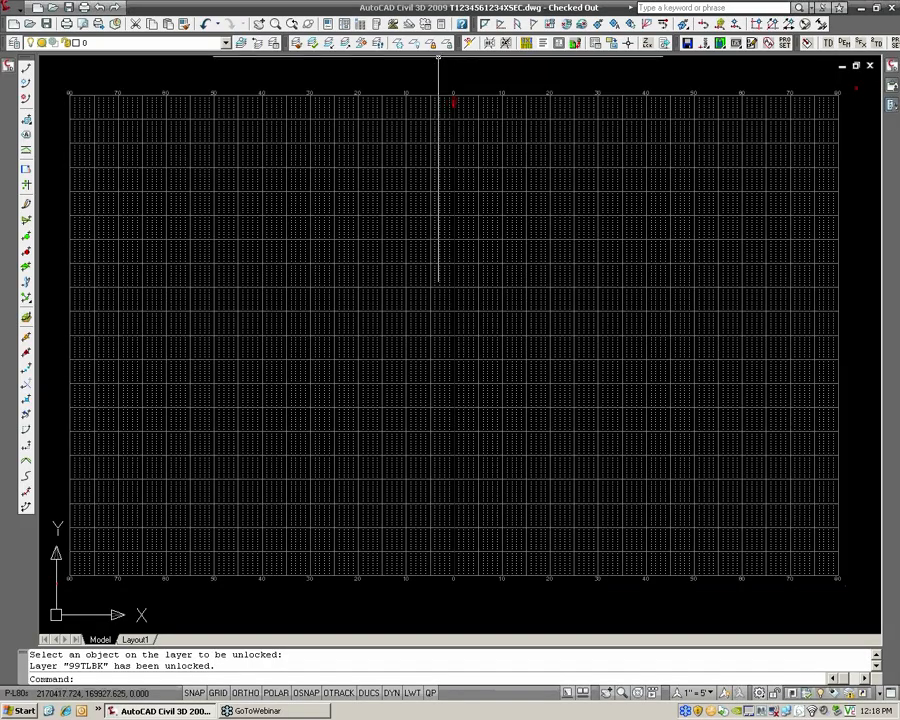
click(444, 43)
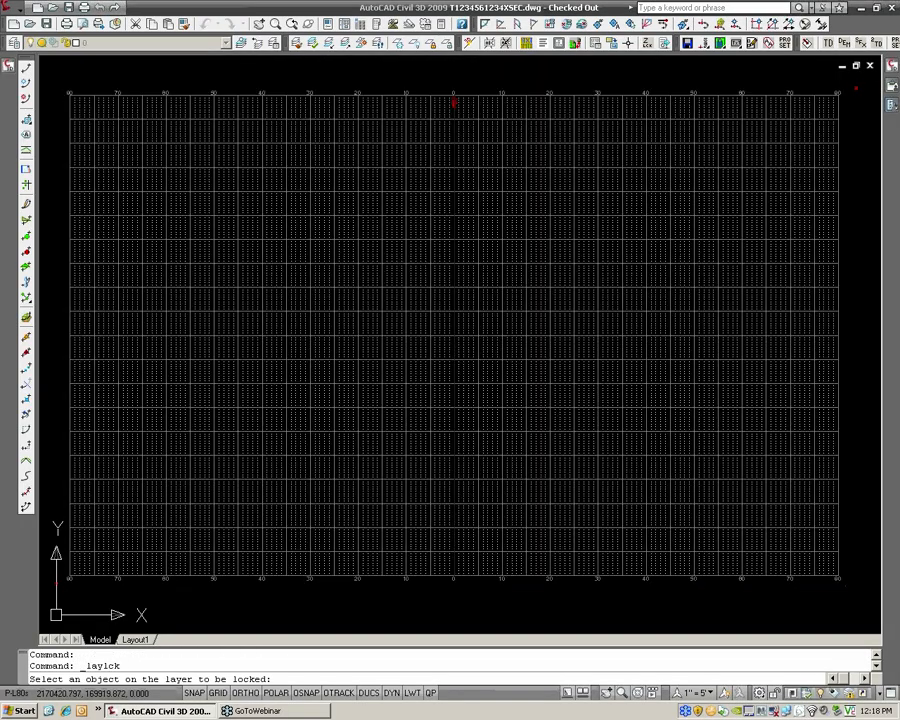
click(456, 95)
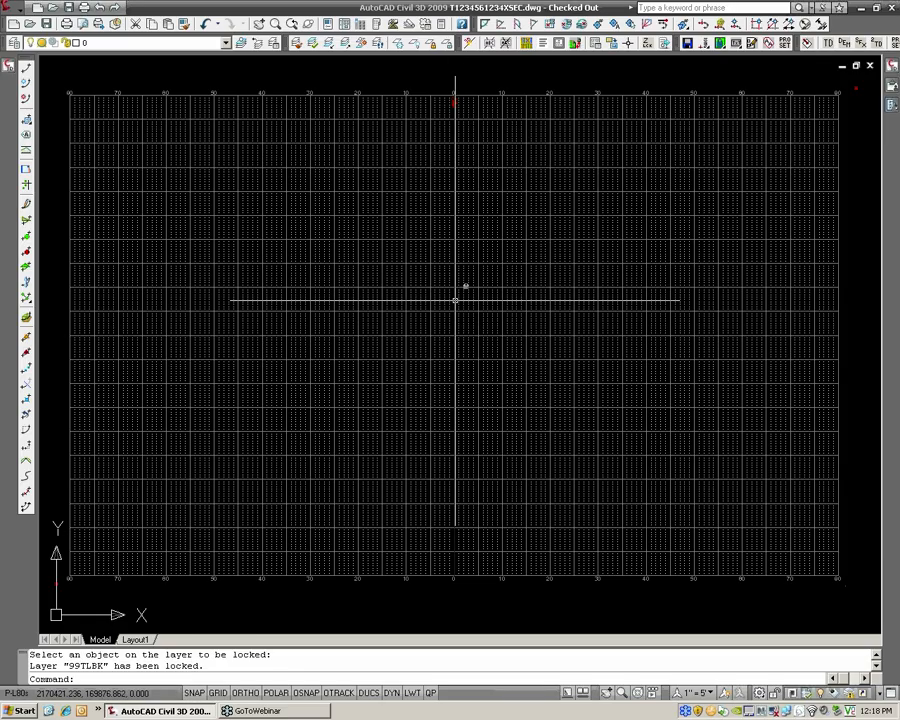
scroll(453, 290, down, 2)
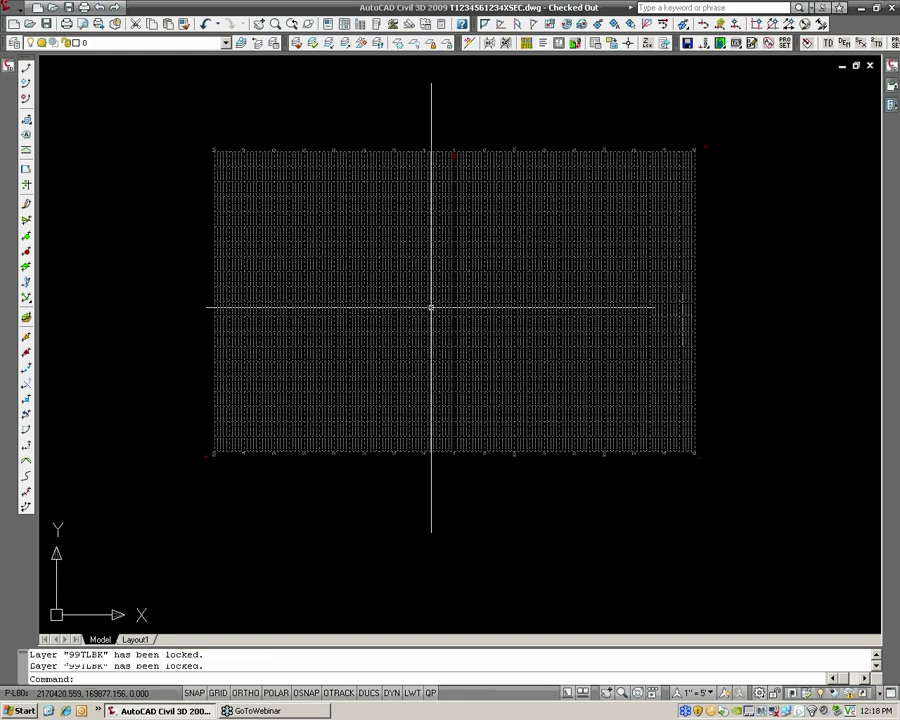
key(Escape)
key(Escape)
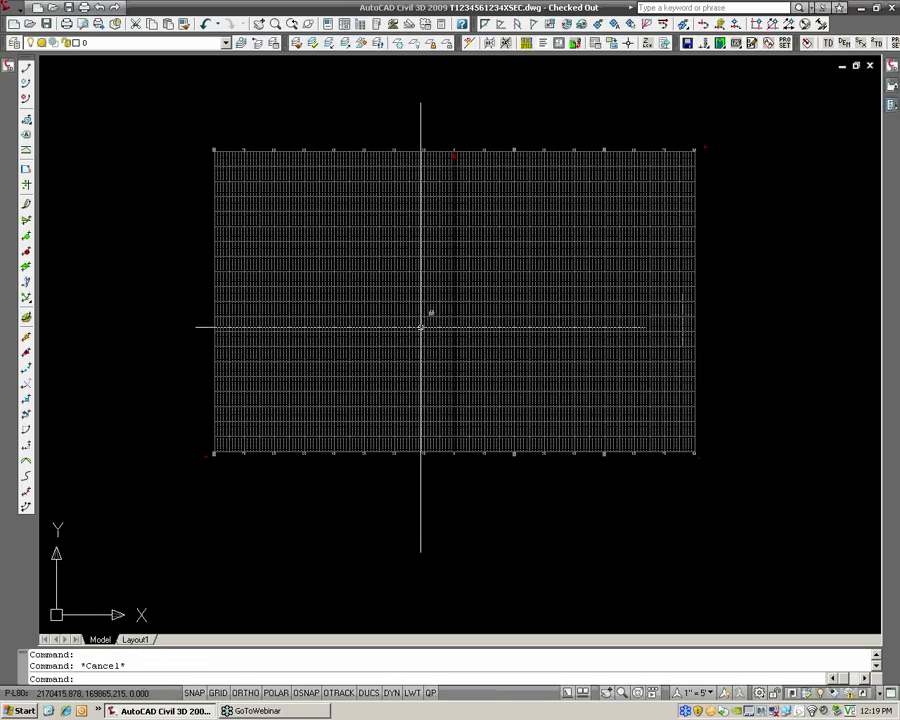
scroll(421, 320, up, 2)
middle_drag(444, 272, 444, 299)
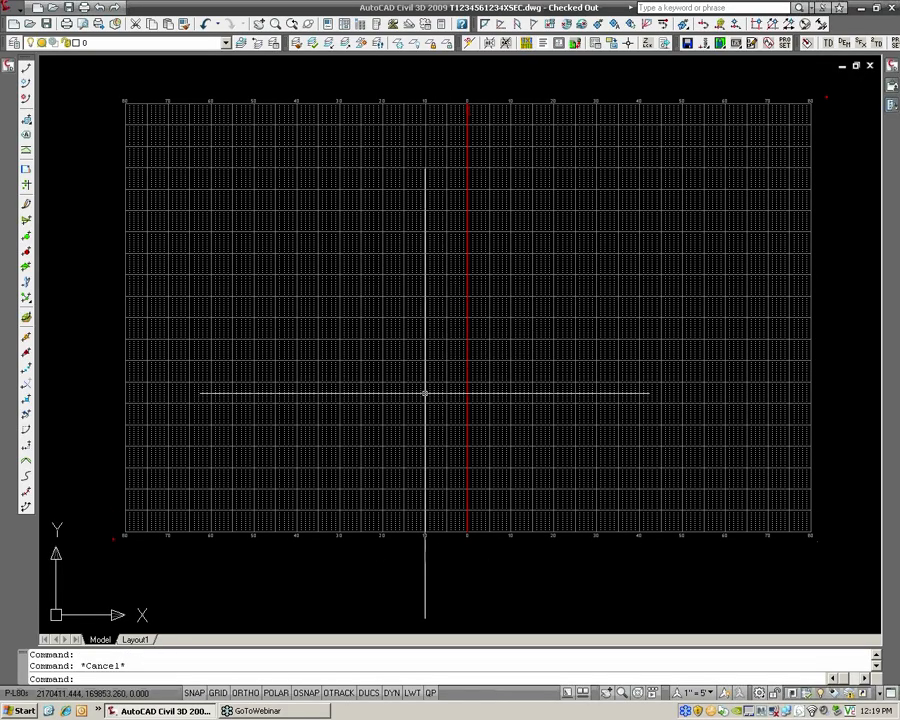
scroll(448, 433, up, 1)
middle_drag(451, 436, 443, 450)
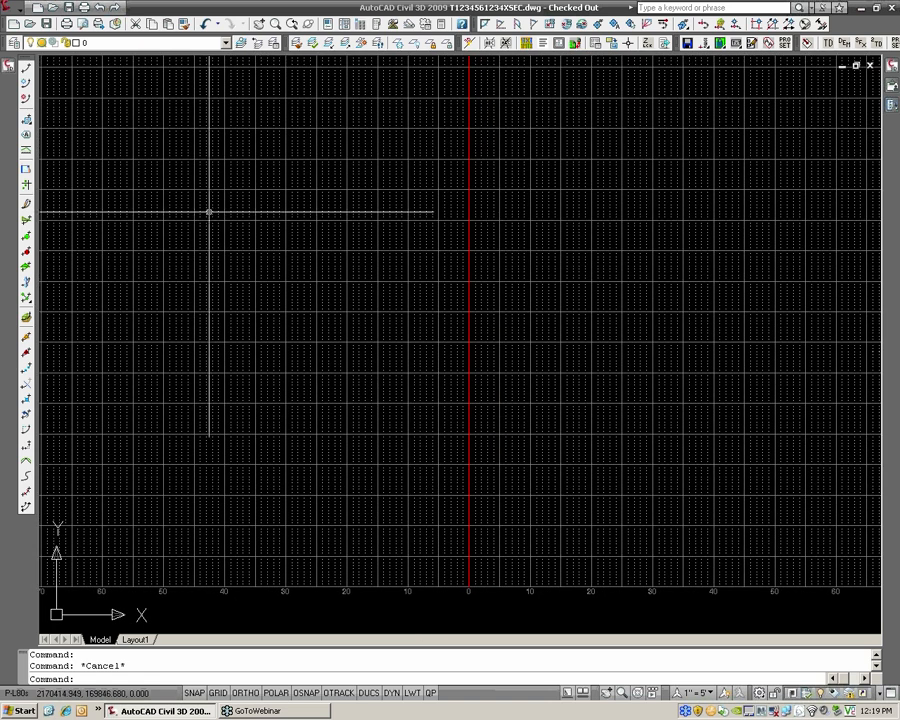
click(10, 12)
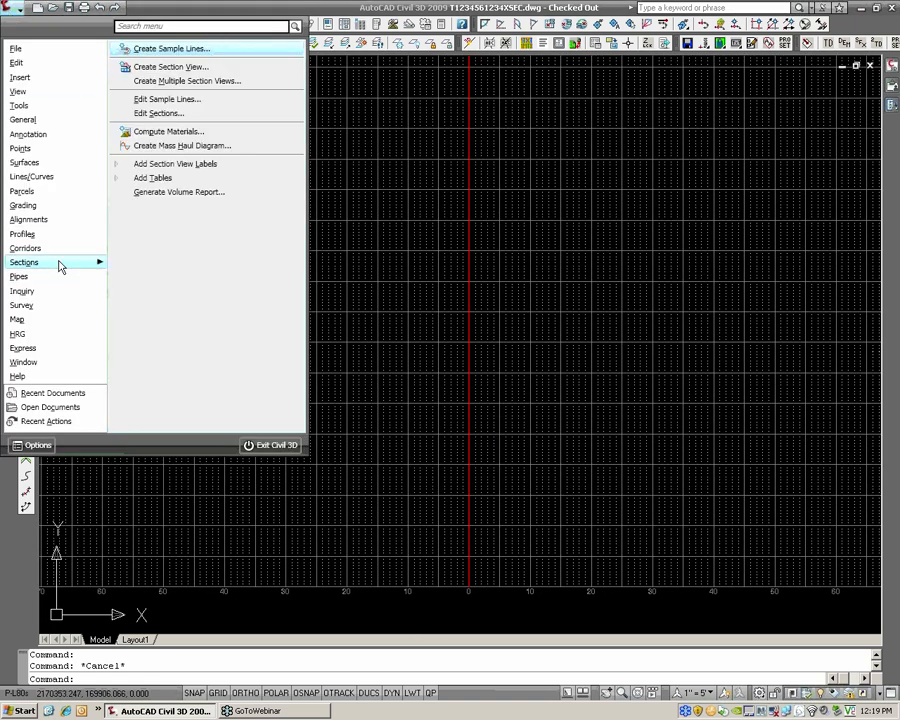
click(170, 68)
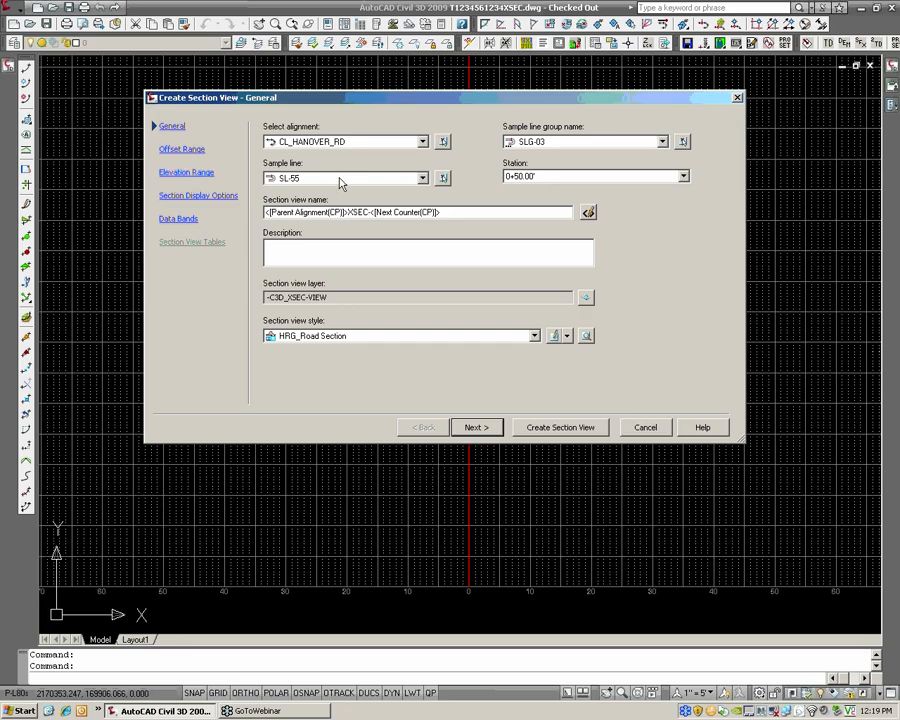
click(521, 178)
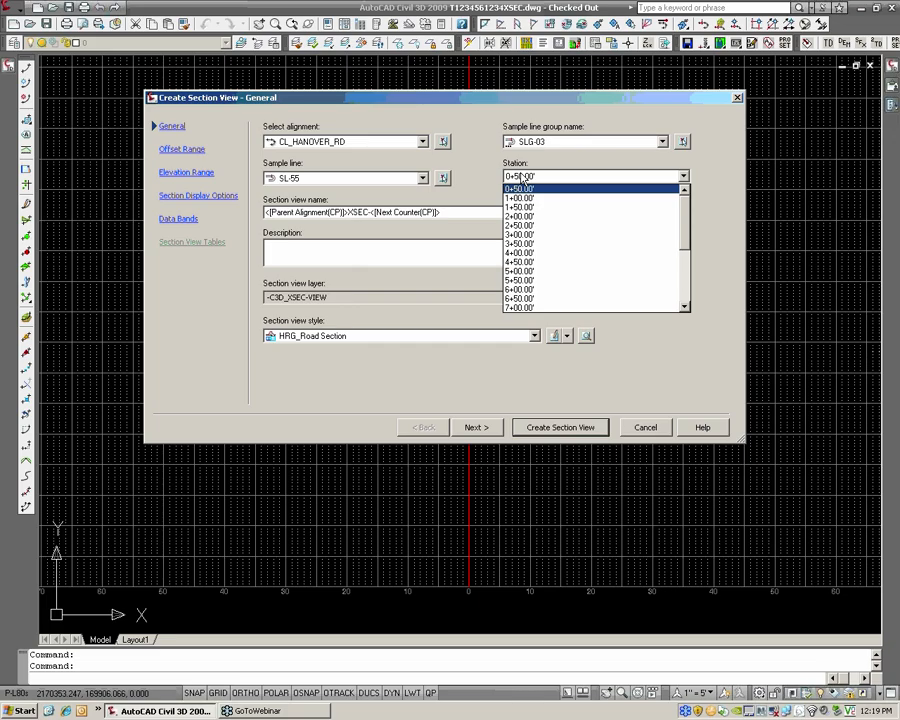
click(525, 217)
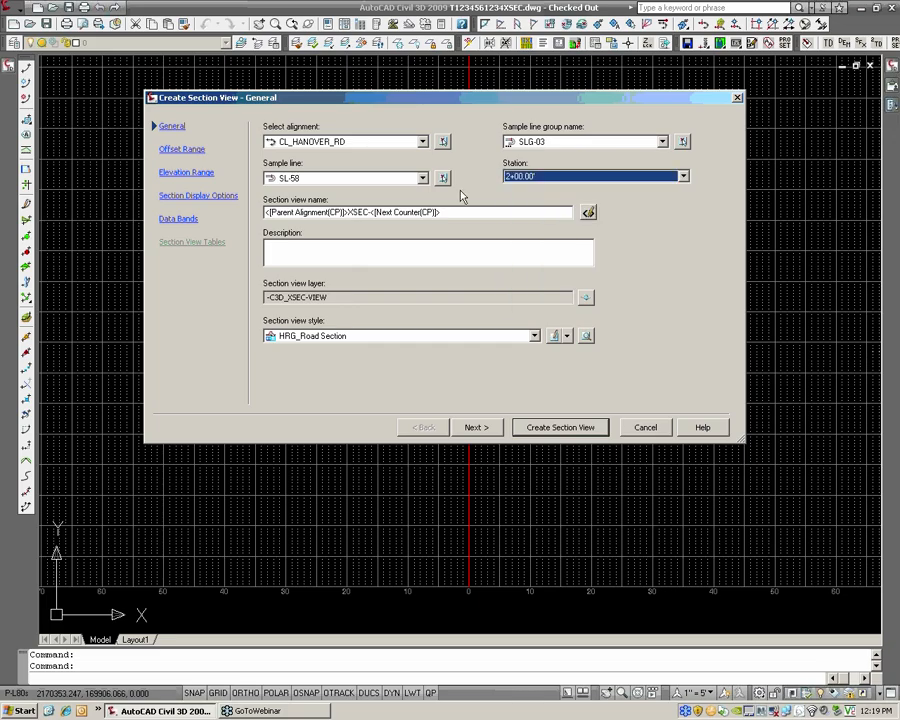
click(530, 177)
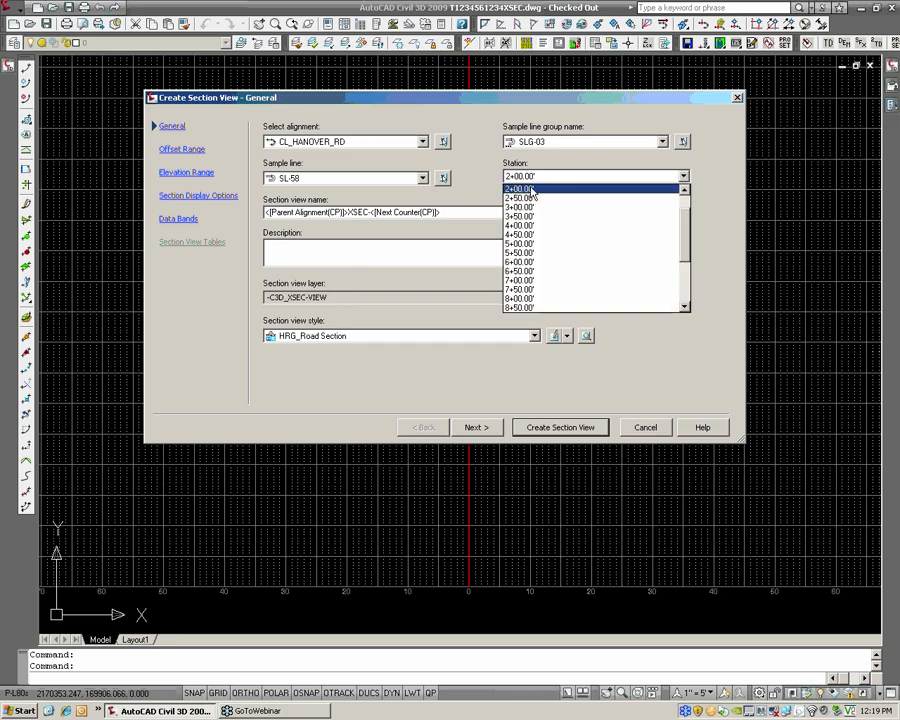
click(530, 198)
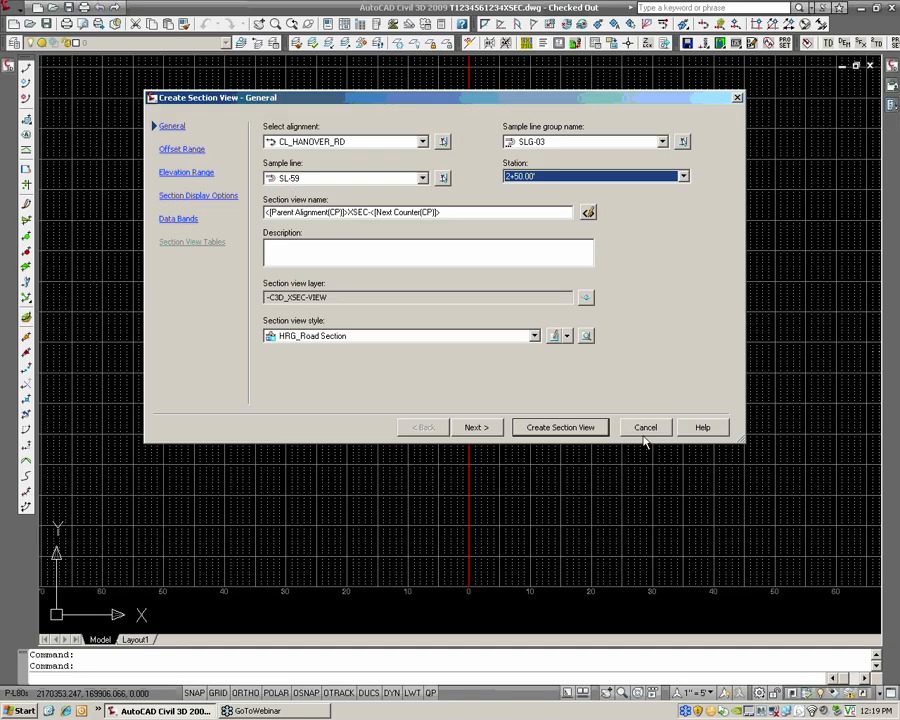
click(316, 188)
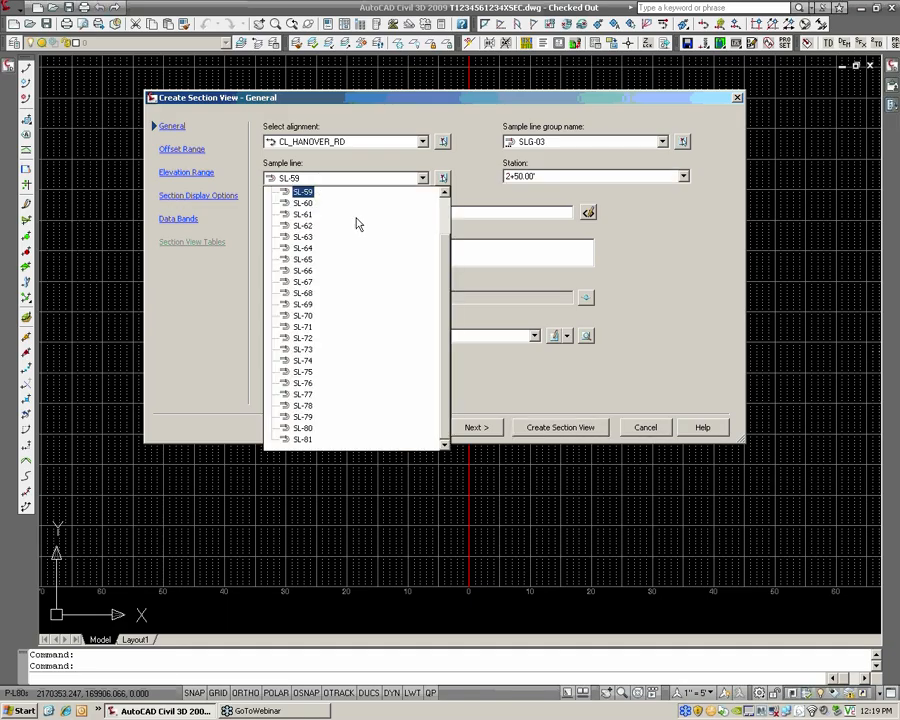
scroll(330, 220, up, 2)
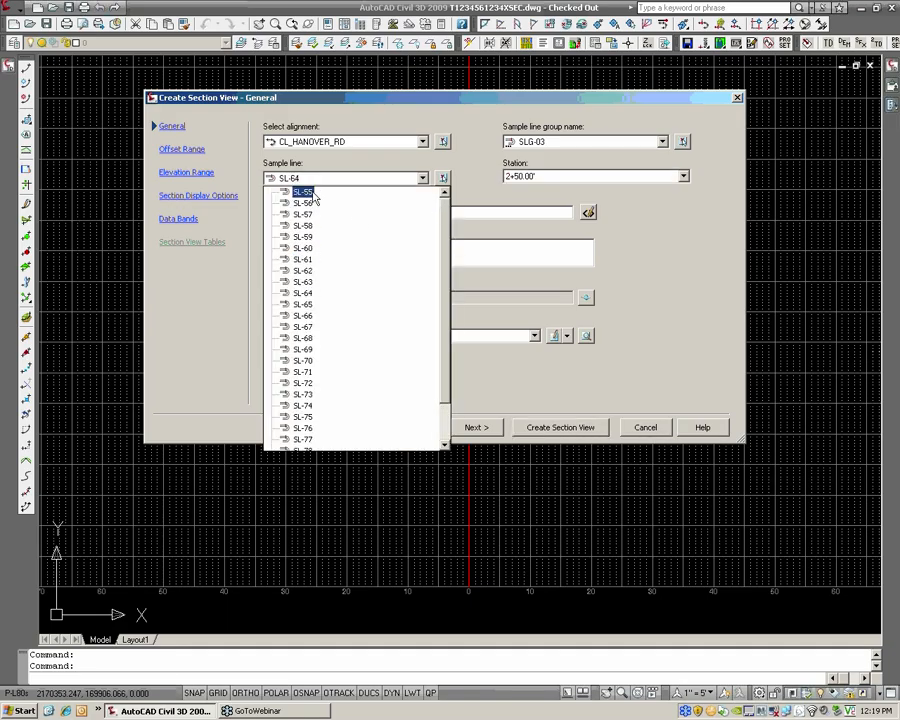
mouse_move(447, 217)
mouse_down()
mouse_move(445, 277)
mouse_move(446, 217)
mouse_up()
click(523, 177)
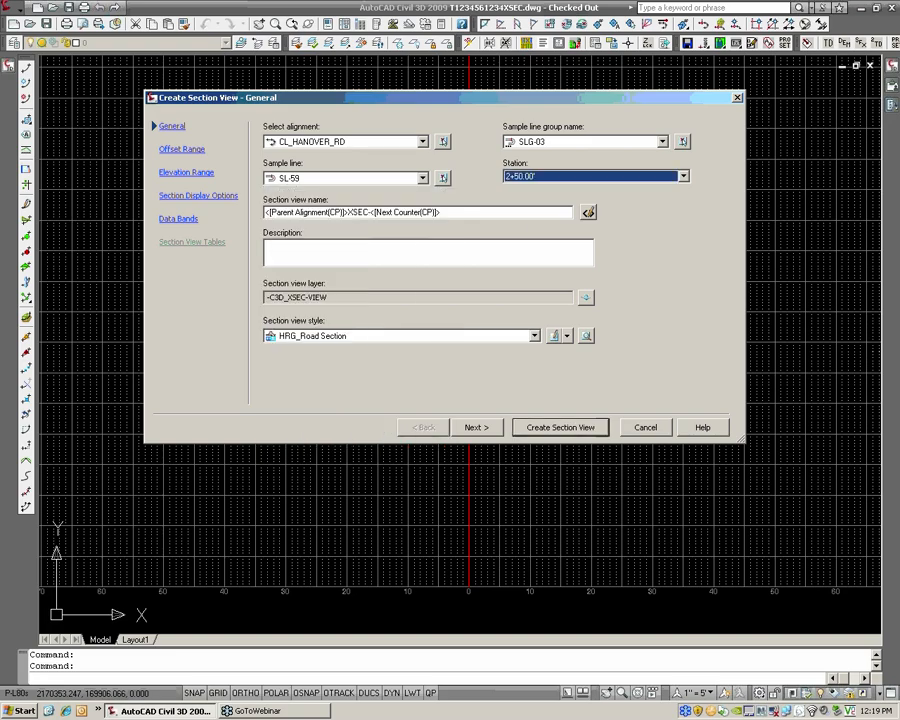
click(645, 428)
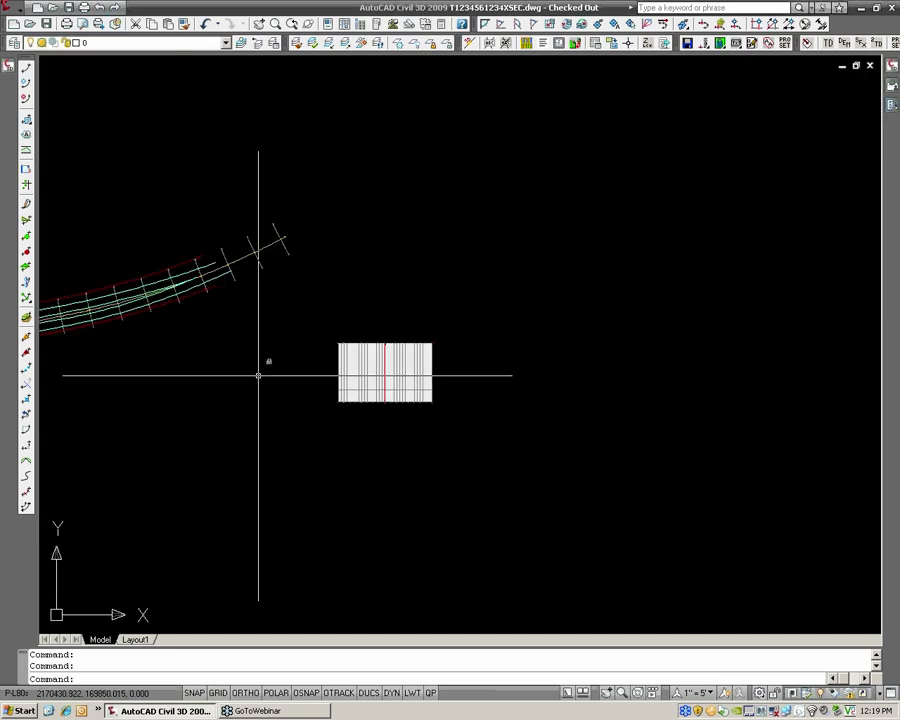
Set the annotation scale to 1" = 50' and examine the sample line and station labels at the start of the alignment
middle_drag(75, 385, 575, 352)
scroll(524, 374, up, 9)
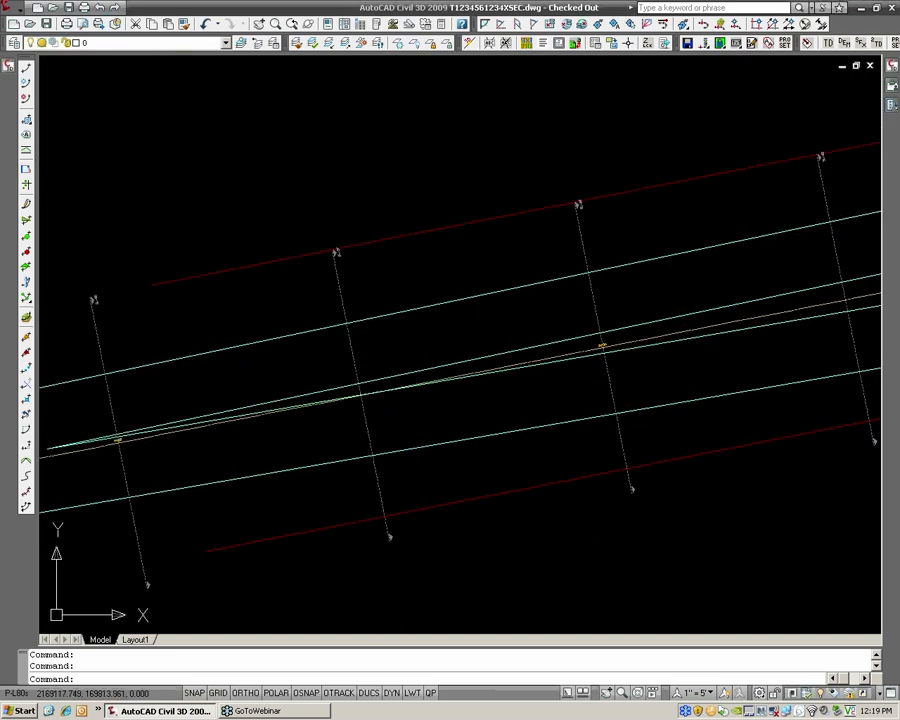
scroll(339, 263, up, 3)
scroll(370, 290, down, 2)
click(693, 692)
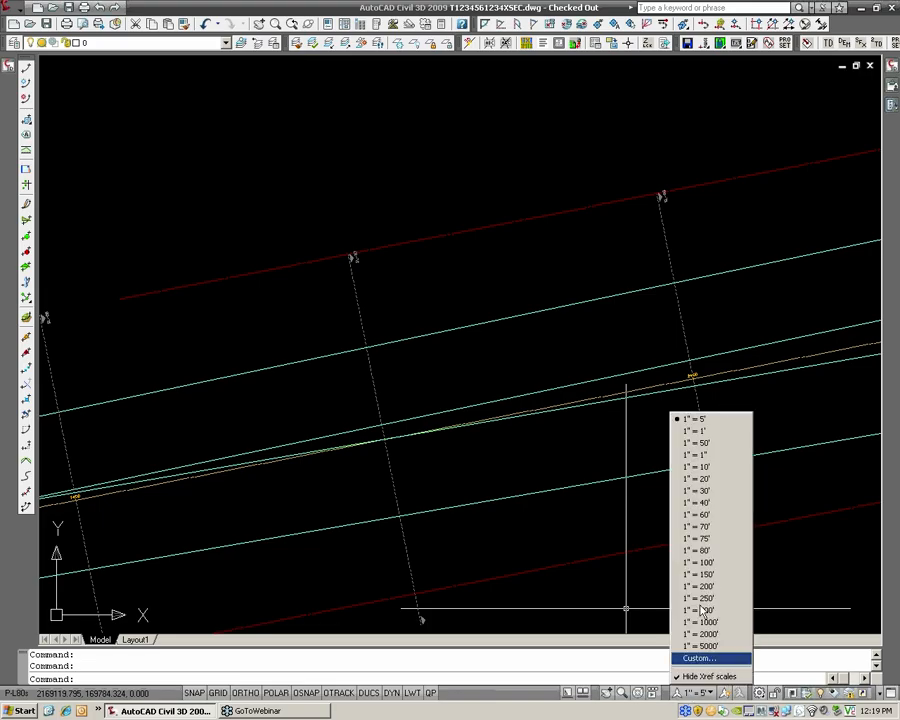
click(706, 443)
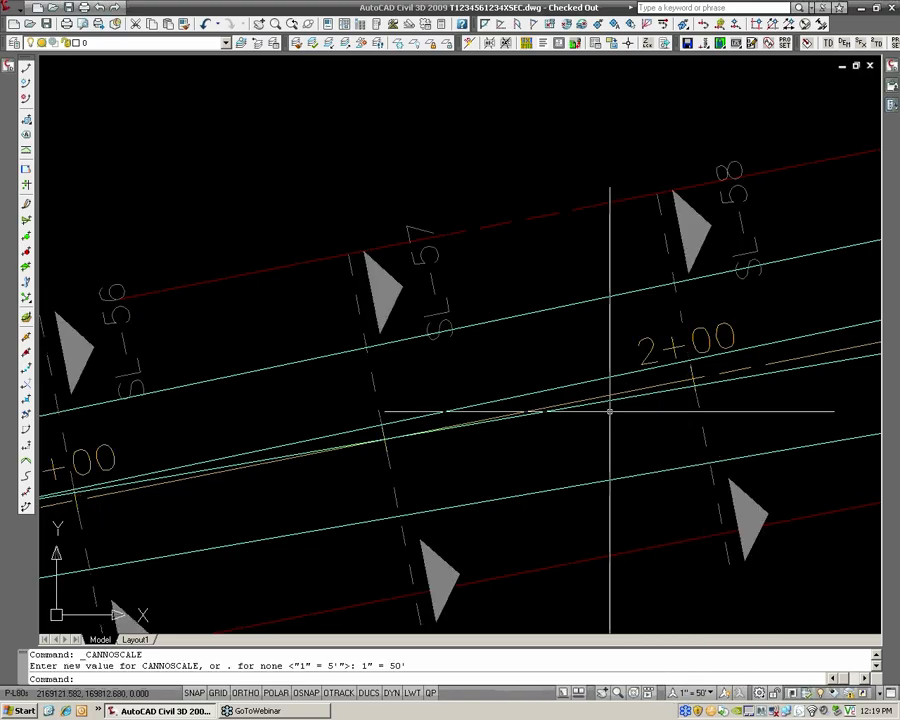
mouse_move(551, 369)
middle_down()
mouse_move(576, 350)
mouse_move(646, 329)
middle_up()
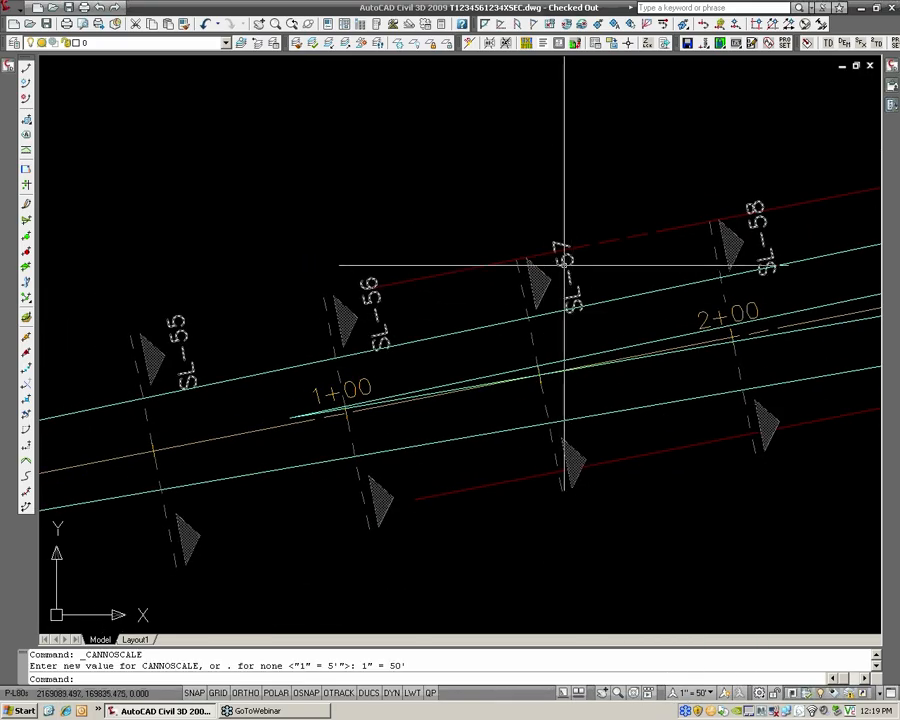
middle_drag(769, 272, 548, 327)
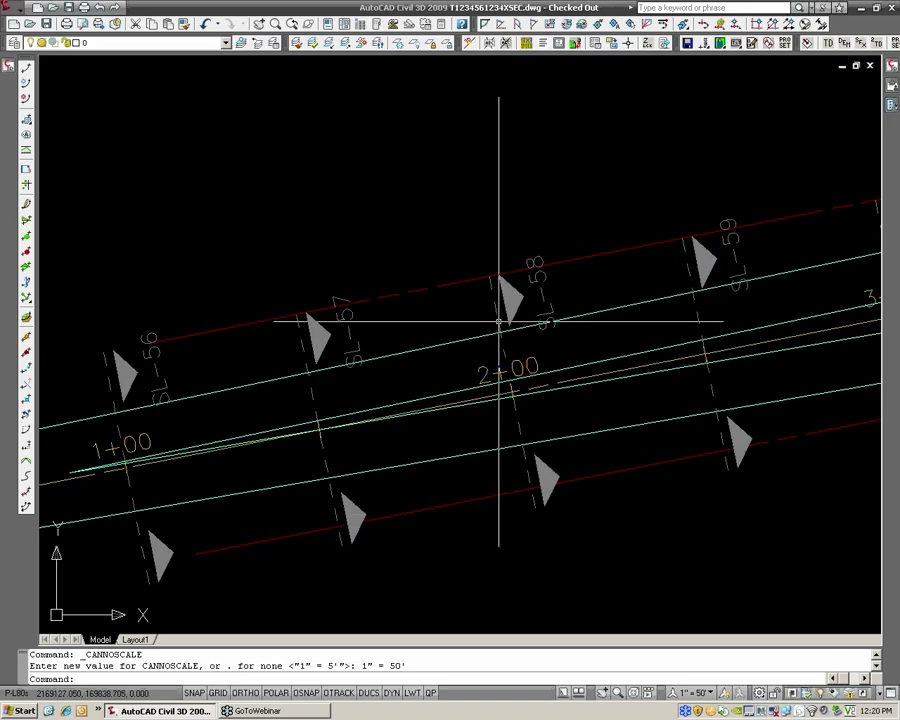
Return to the cross-section grid and set the annotation scale to 1" = 5'
scroll(510, 376, down, 5)
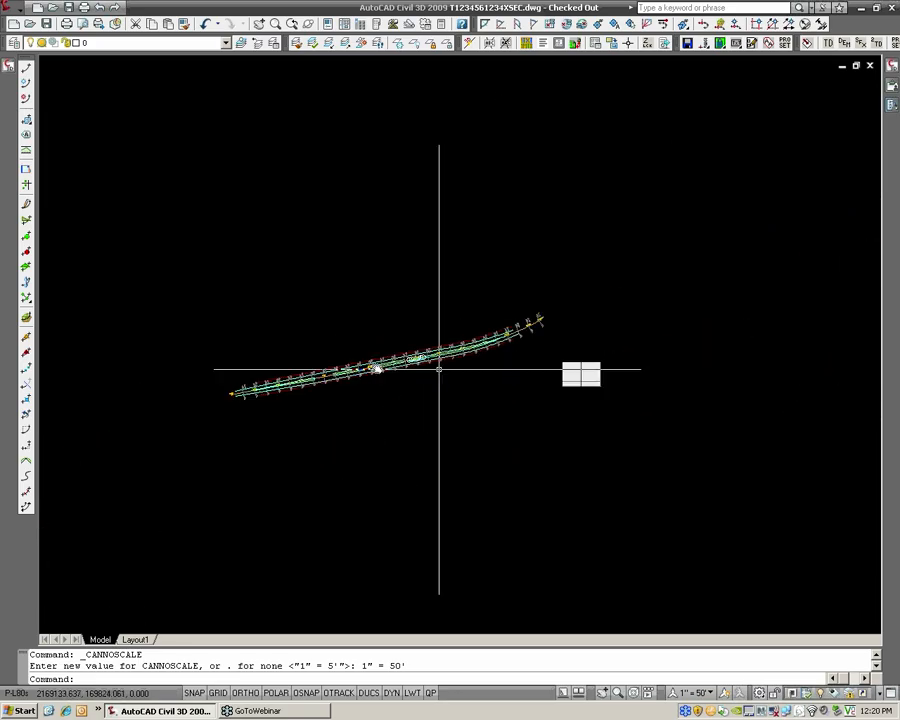
scroll(580, 372, up, 10)
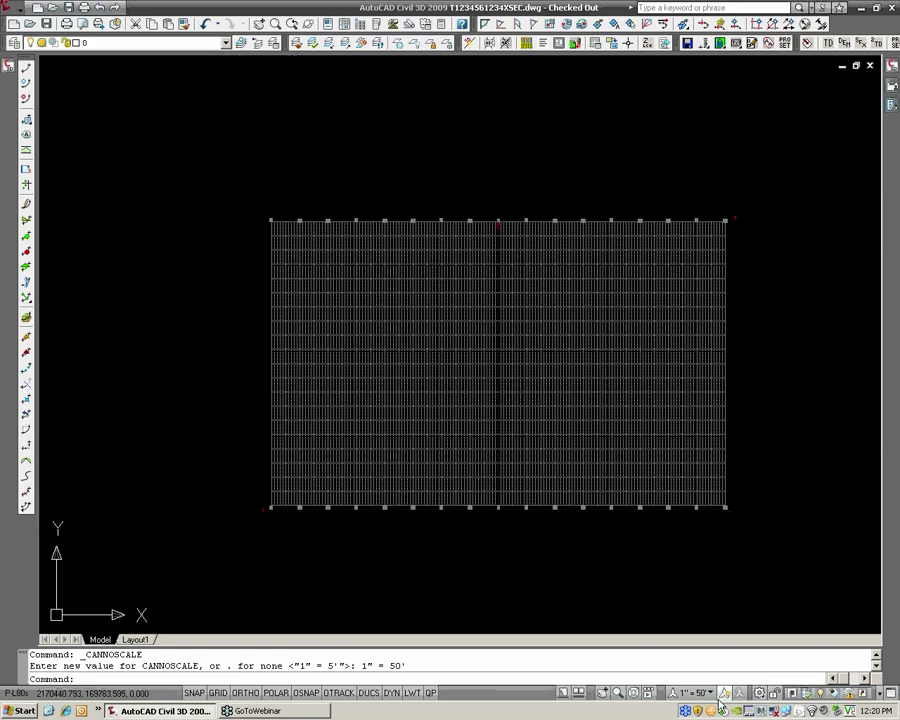
click(700, 692)
click(712, 416)
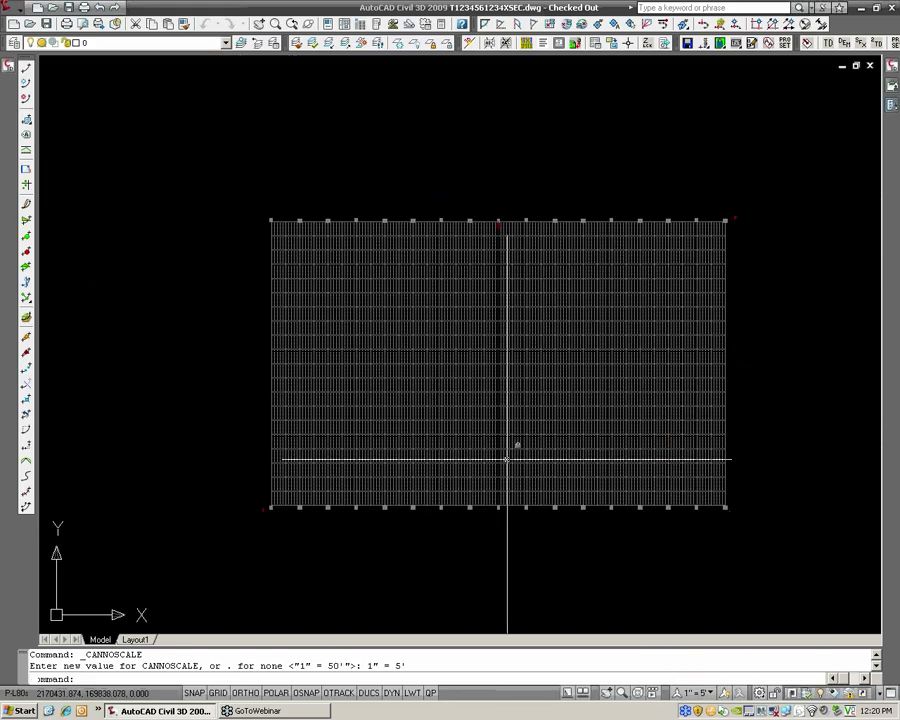
scroll(507, 459, up, 2)
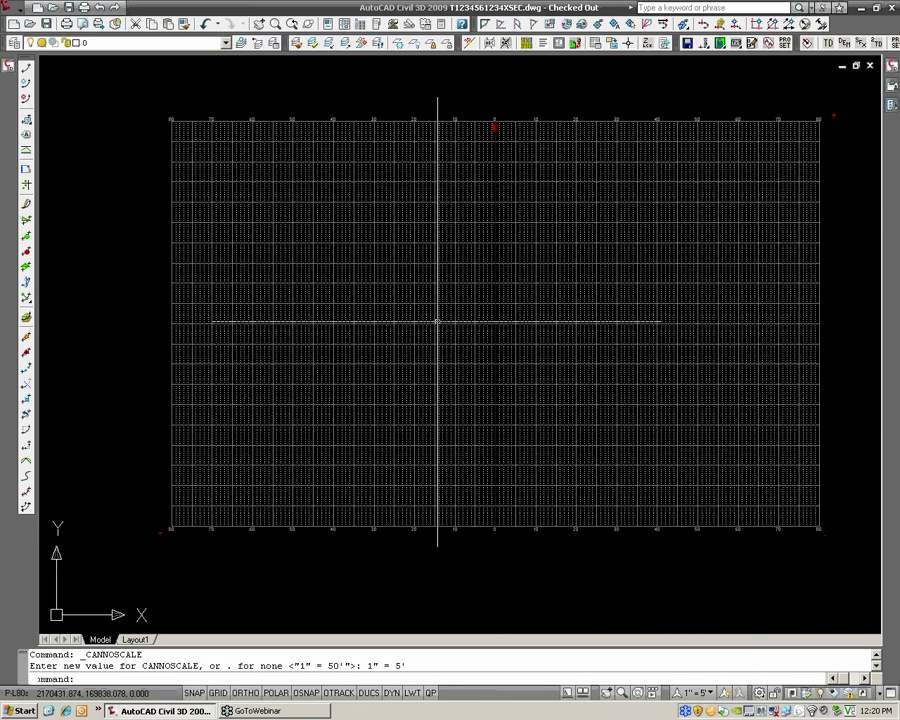
Start creating a single section view along CL_HANOVER_RD for sample line SL-58 at station 2+00.00'
click(19, 14)
click(145, 68)
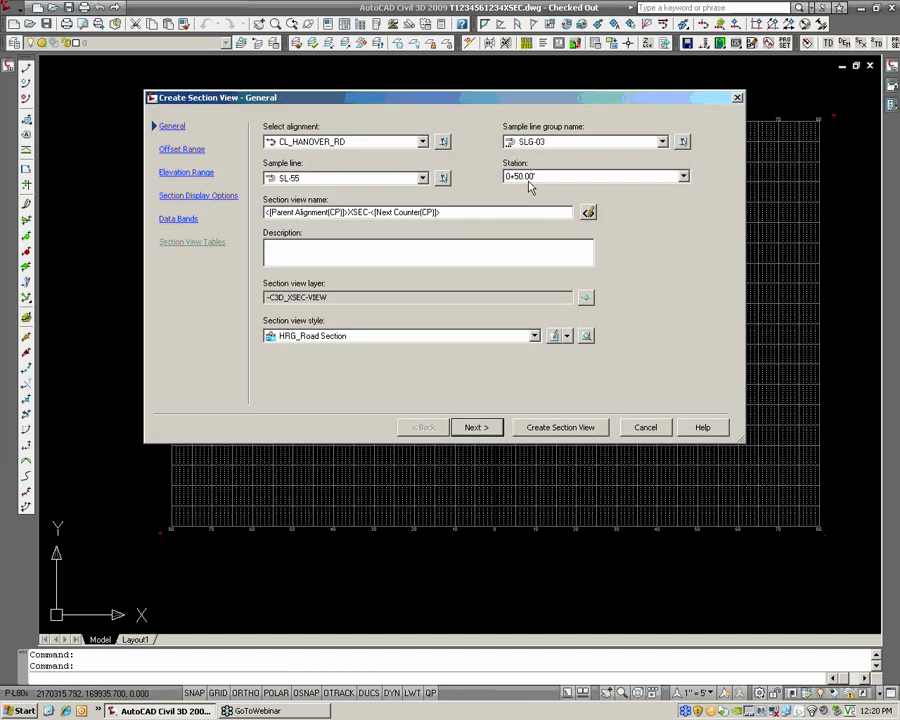
click(530, 177)
click(590, 218)
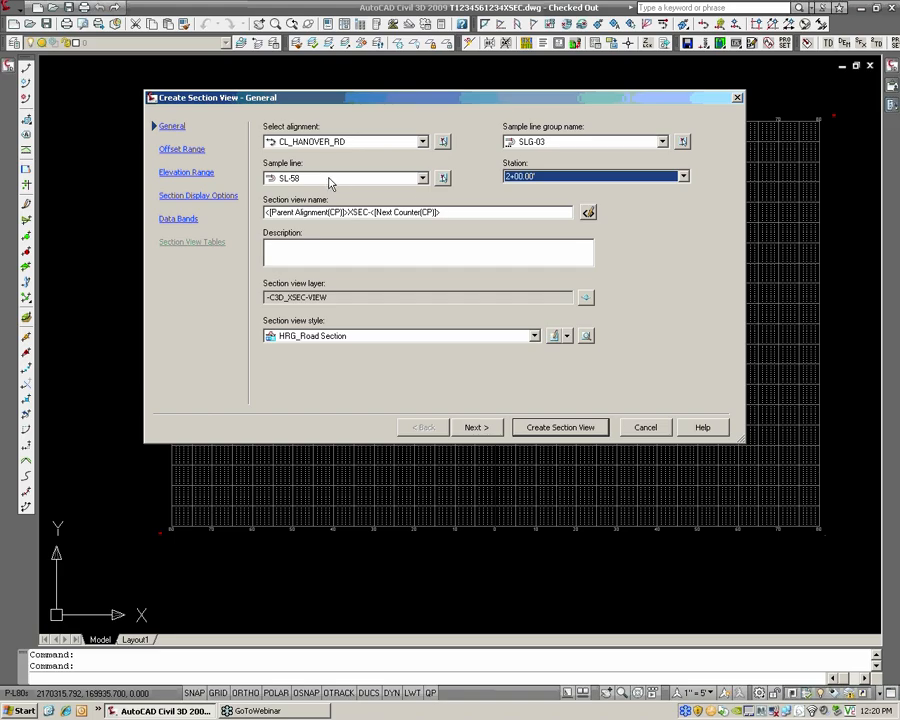
click(538, 178)
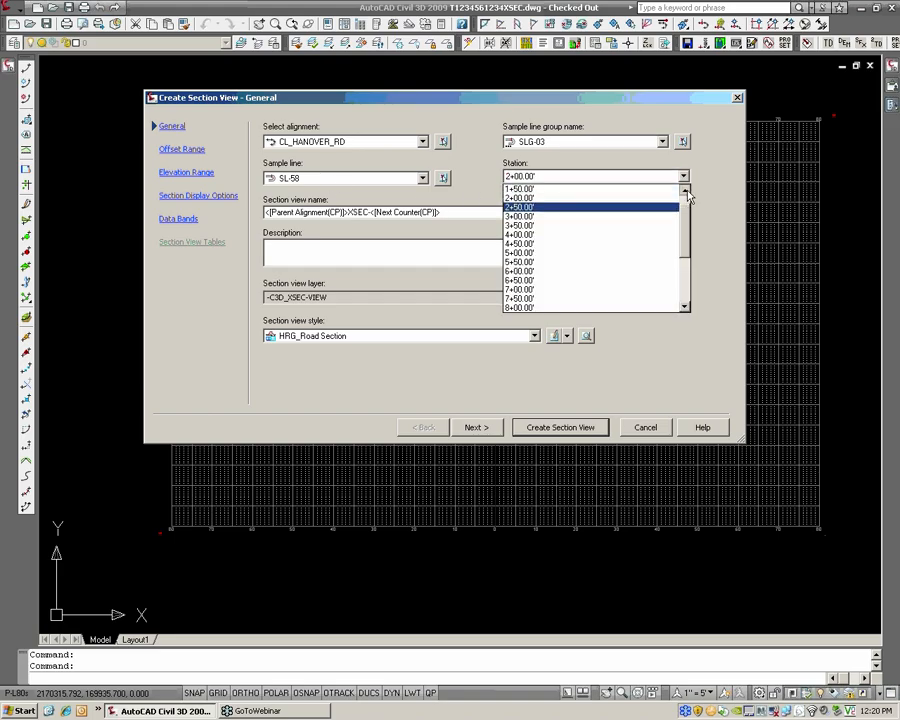
click(604, 190)
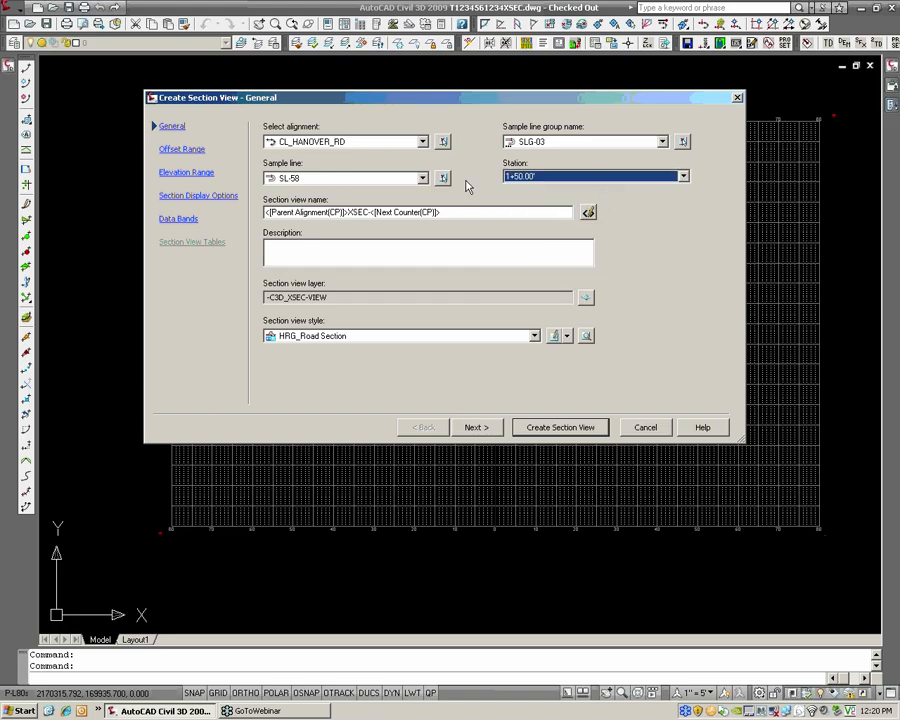
click(334, 179)
click(318, 237)
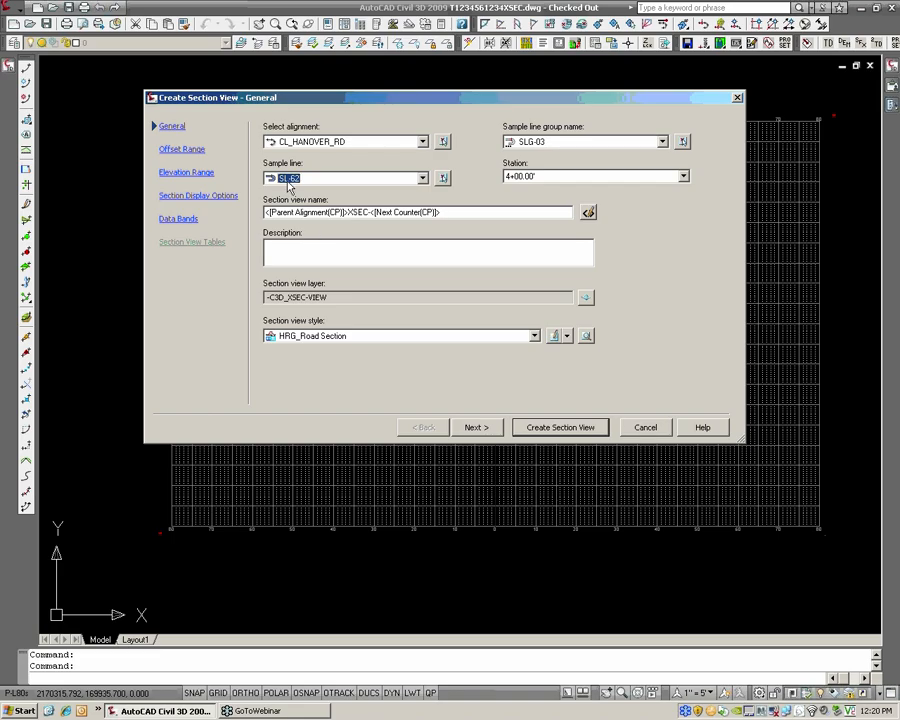
click(538, 178)
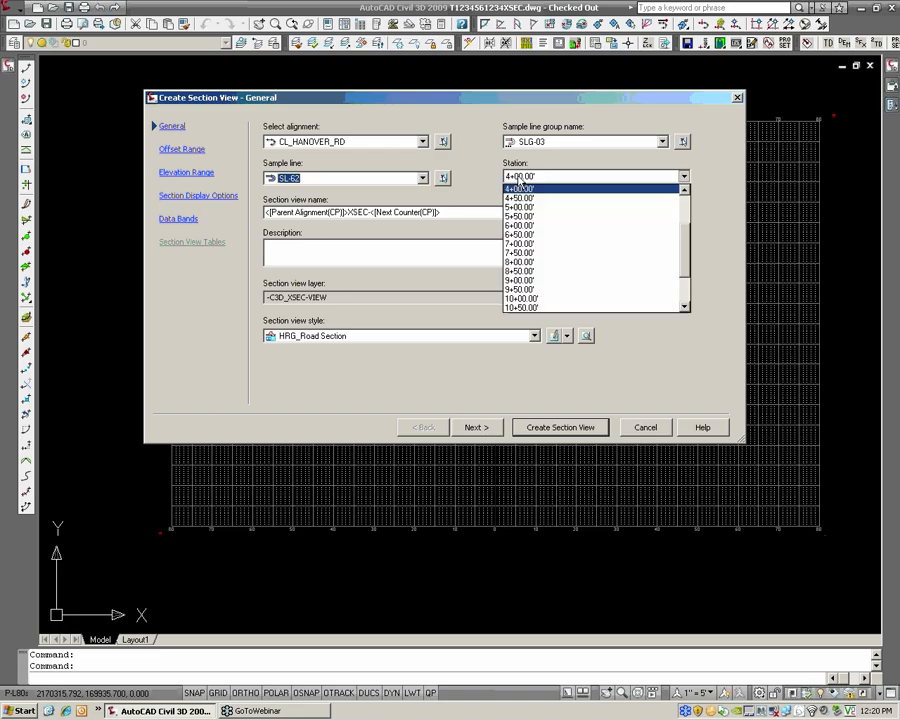
click(575, 198)
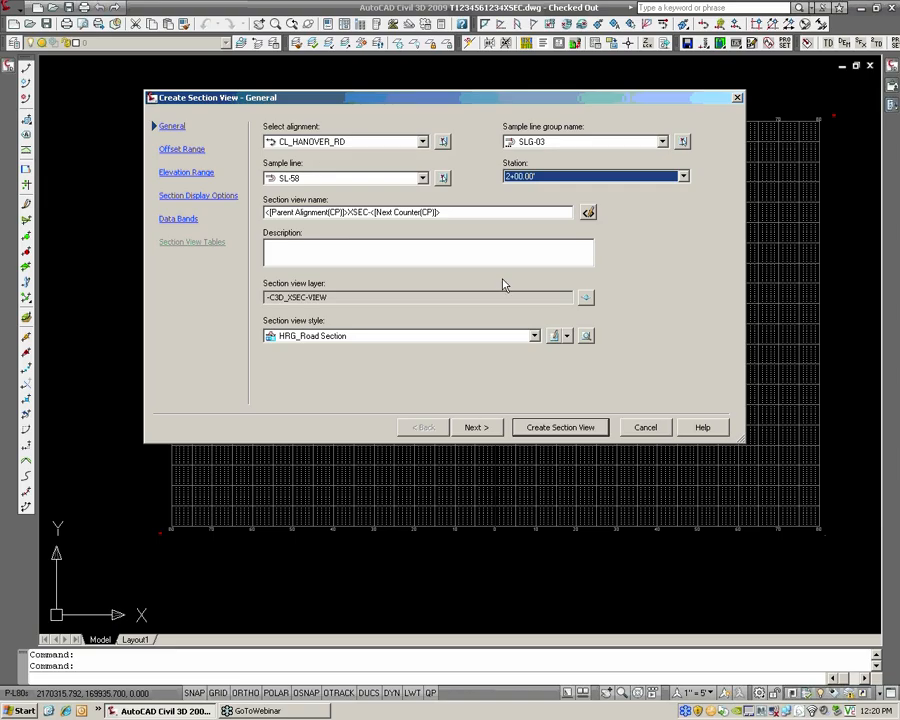
In the section display options, change the label set of the _Dims-Pave section to HRG_Pave Dims
click(191, 198)
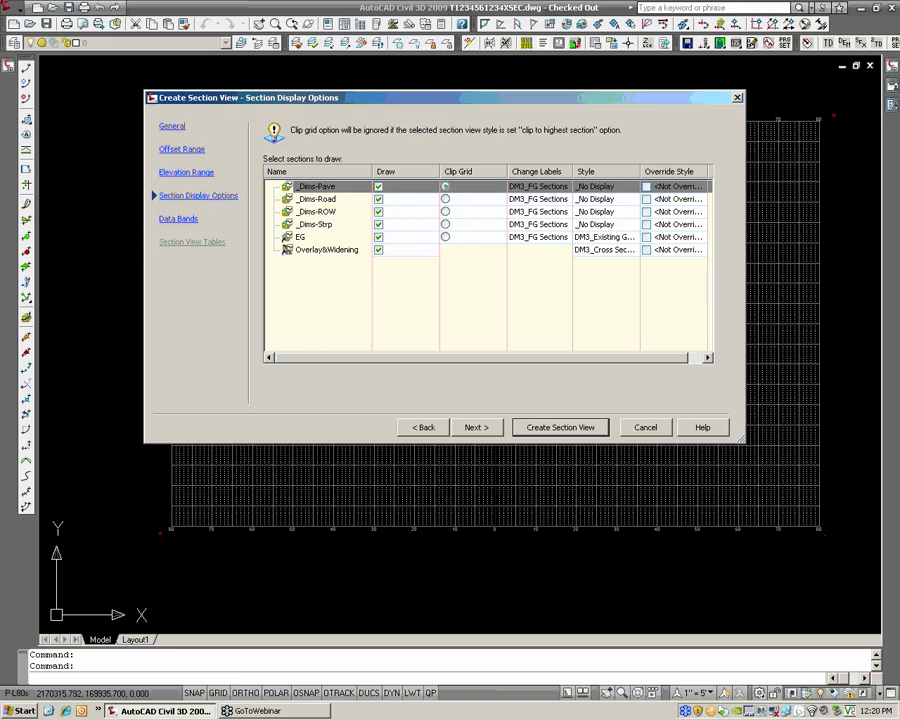
click(305, 201)
click(305, 212)
click(304, 225)
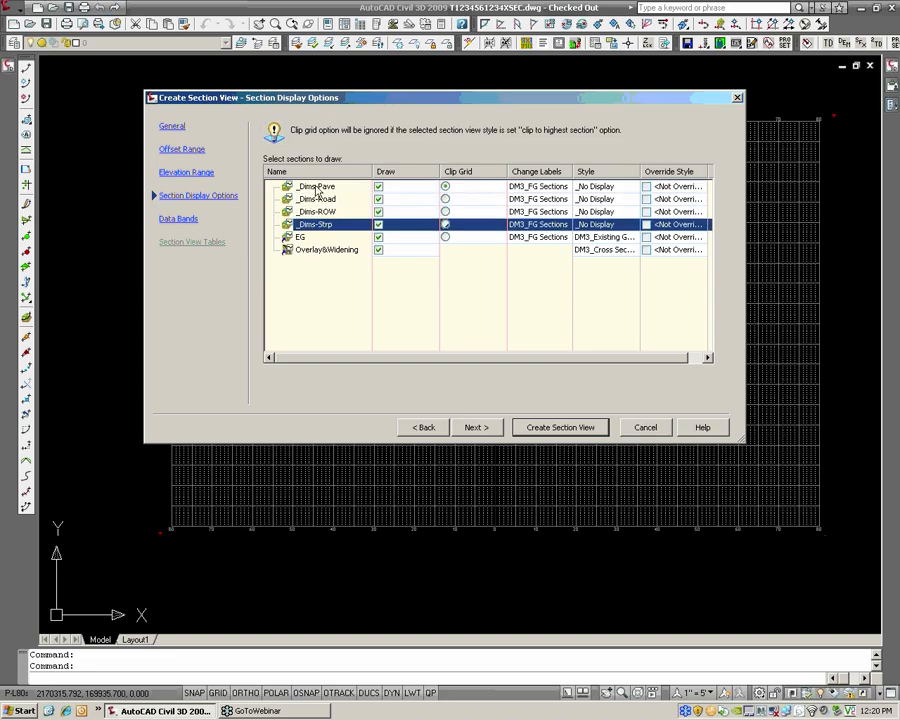
click(304, 188)
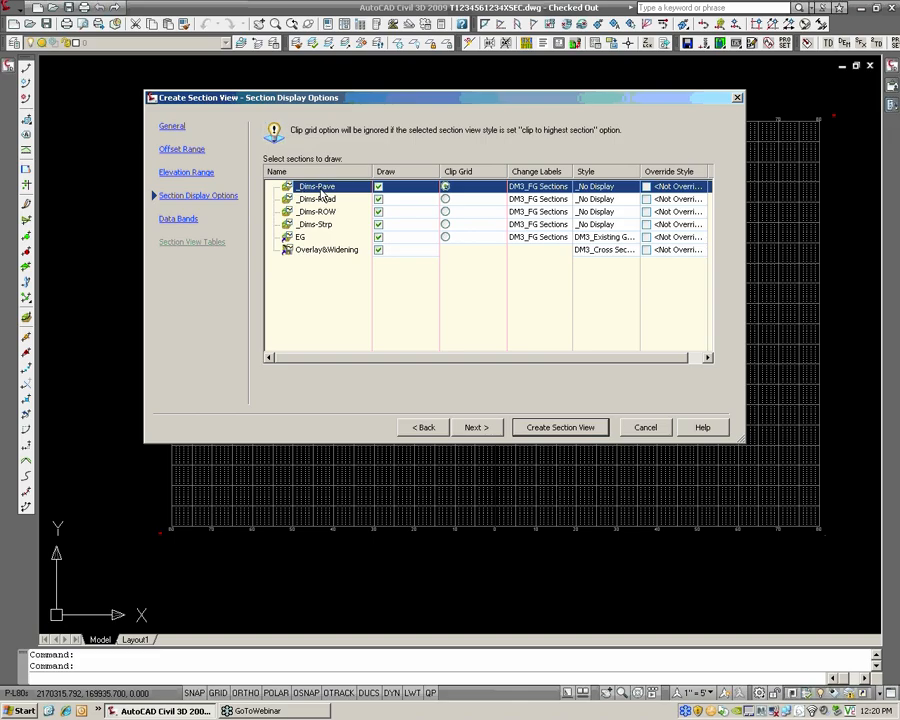
click(545, 186)
click(688, 316)
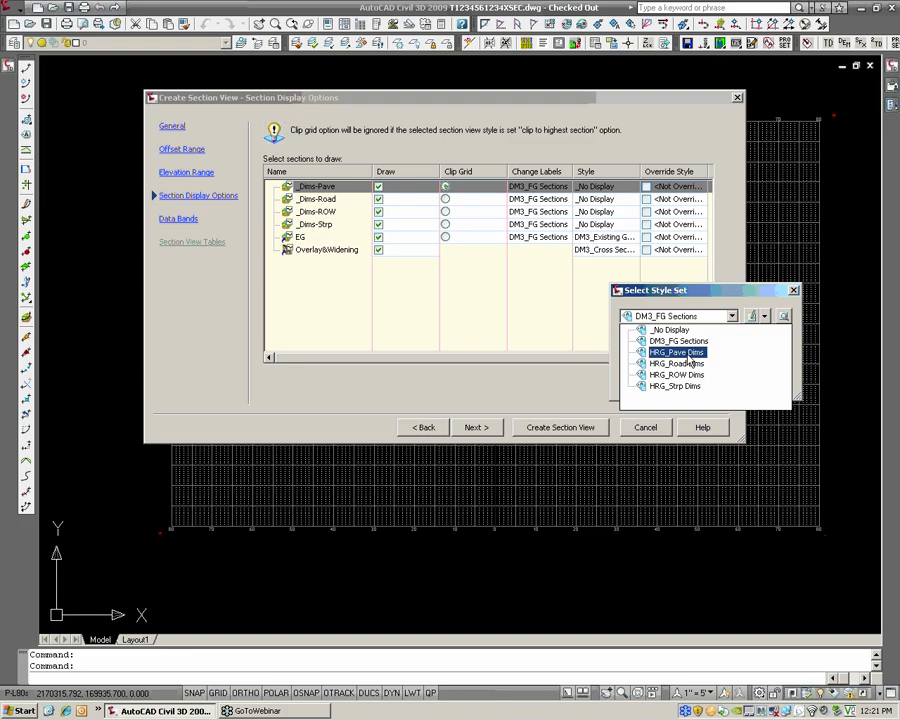
click(689, 355)
click(660, 383)
Change the label set of the _Dims-Road section to HRG_Road Dims
click(446, 199)
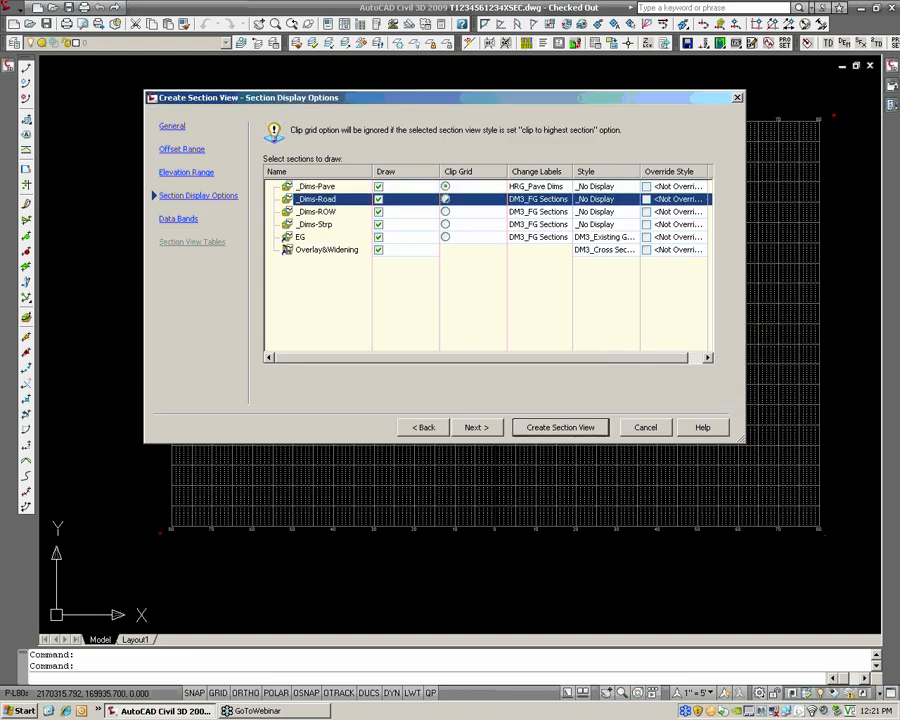
click(565, 199)
click(665, 316)
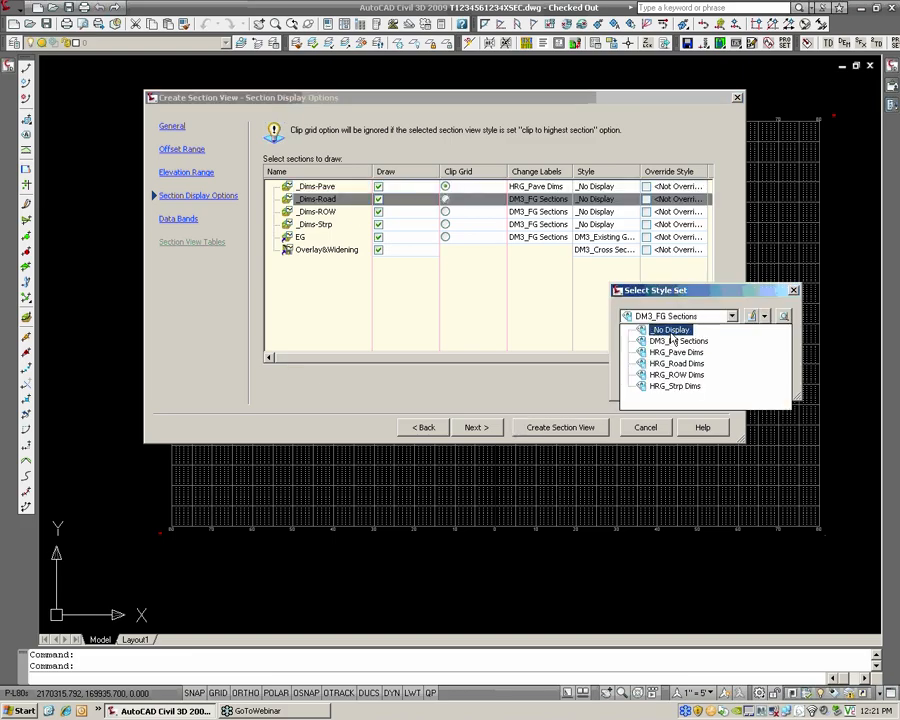
click(688, 365)
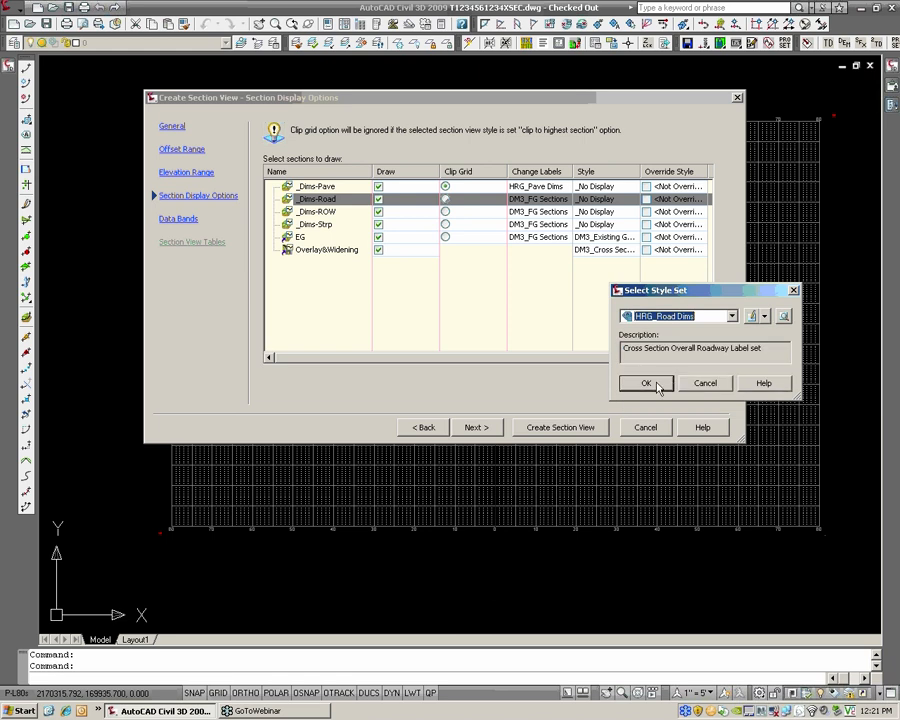
click(658, 382)
Change the label set of the _Dims-ROW section to HRG_ROW Dims
click(446, 211)
click(540, 211)
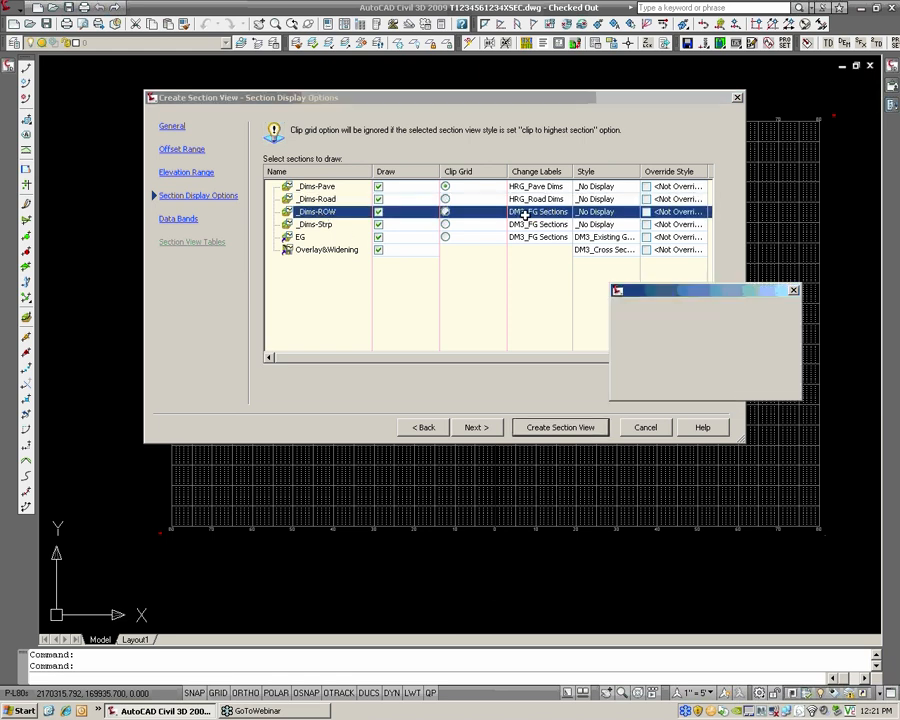
click(650, 317)
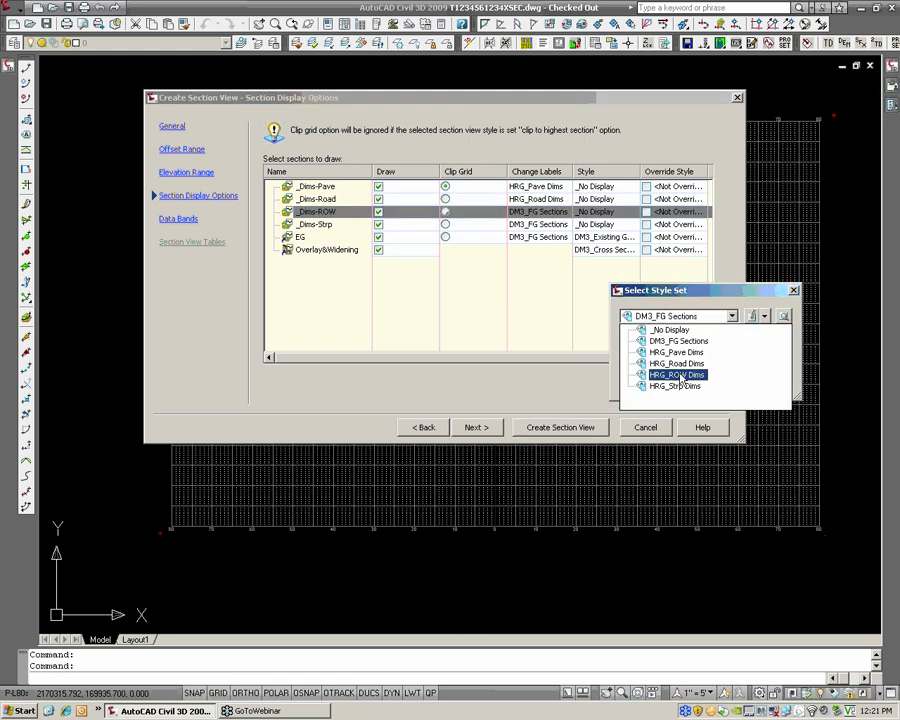
click(675, 375)
click(665, 383)
Change the label set of the _Dims-Strp section to HRG_Strp Dims
key(Down)
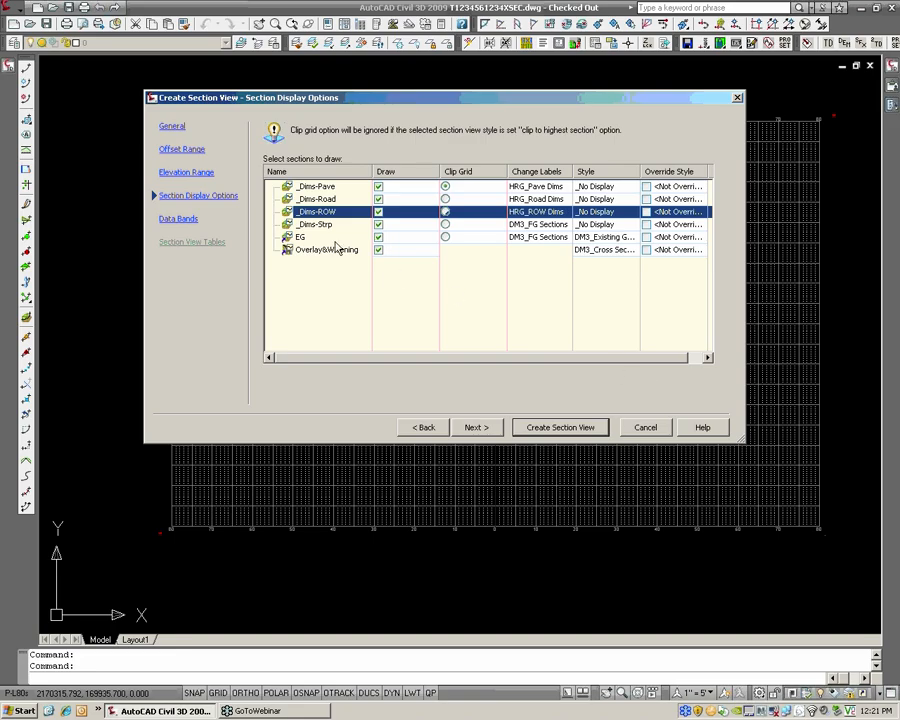
click(536, 224)
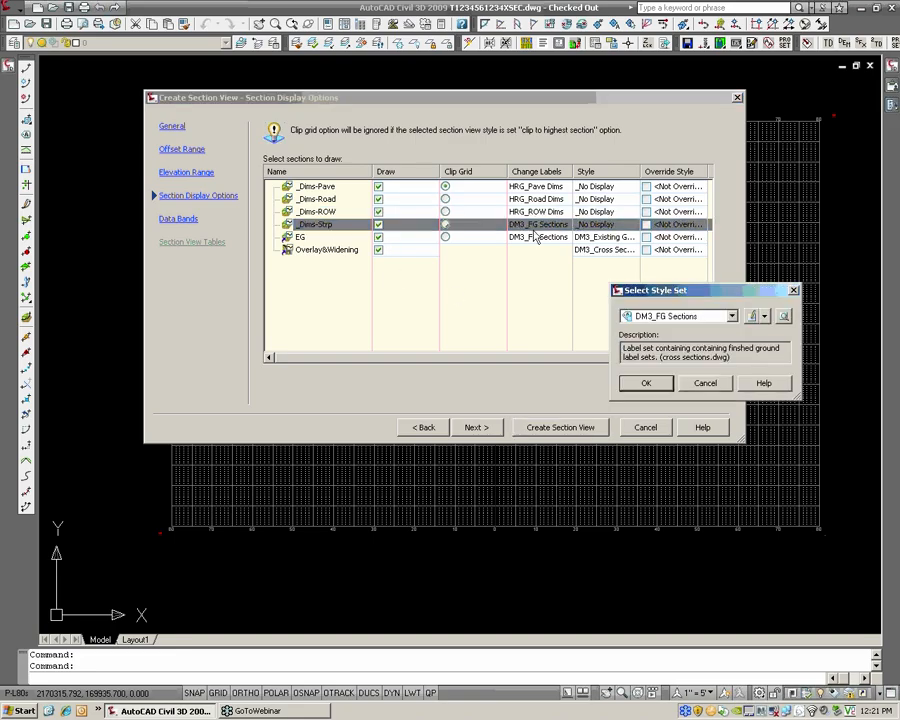
click(660, 316)
click(675, 386)
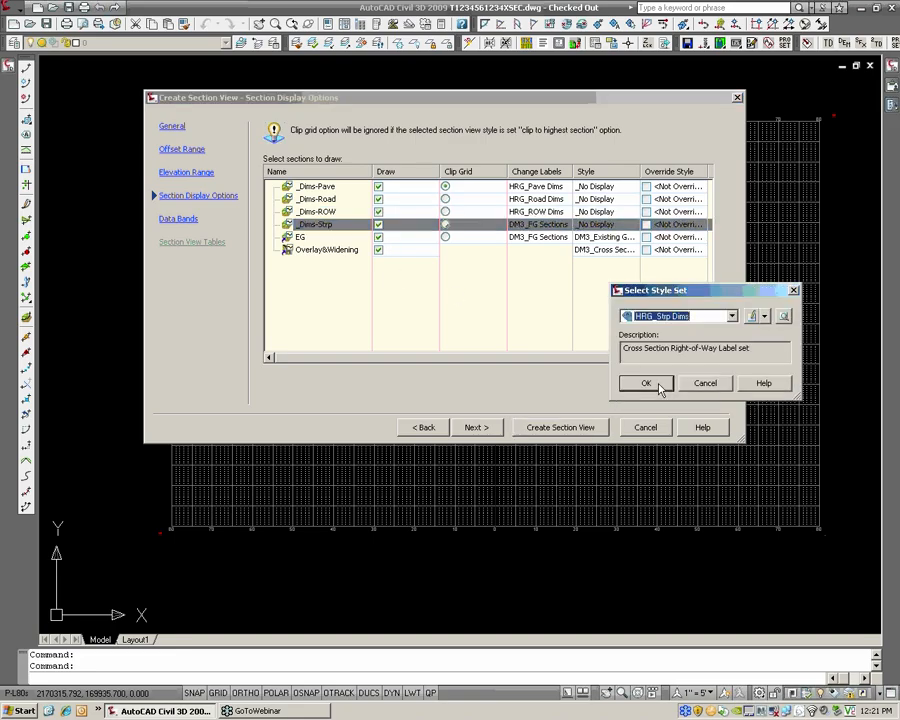
click(660, 382)
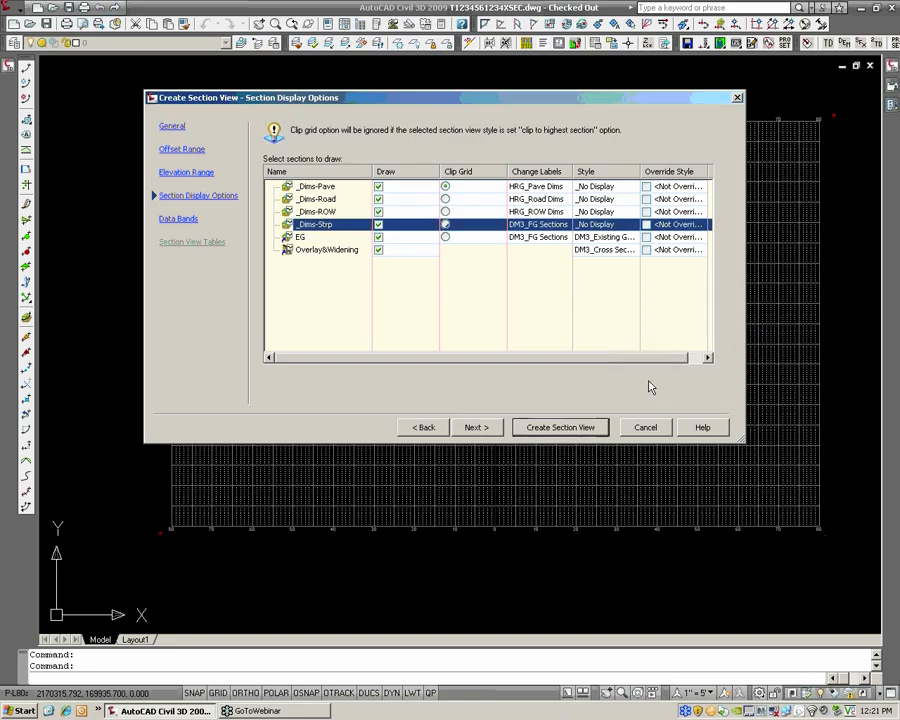
Change the label set of the EG section to _No Display so it gets no labels
click(536, 237)
click(680, 316)
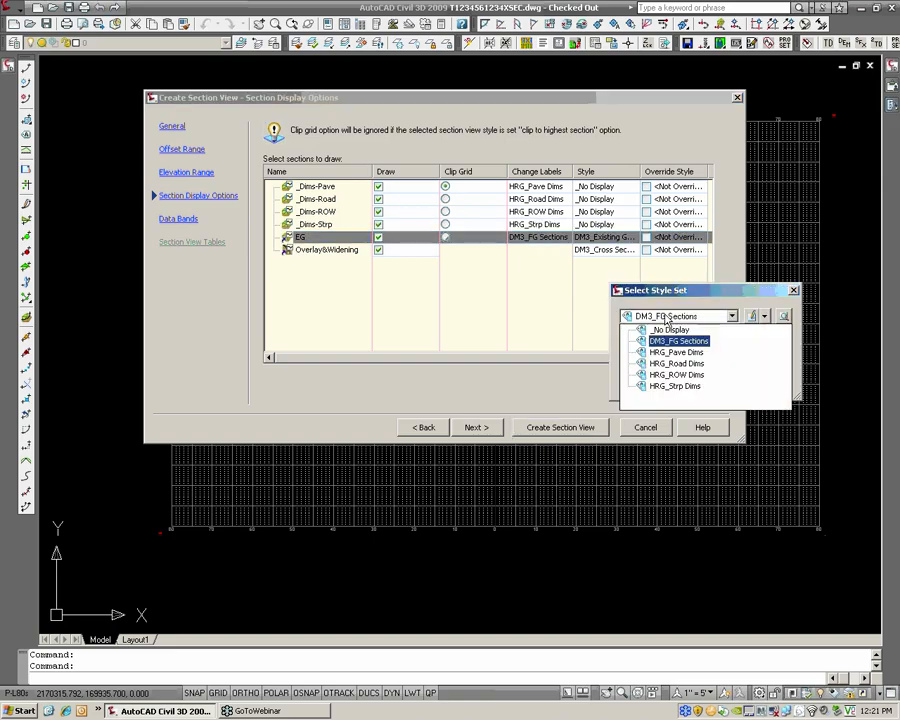
click(665, 329)
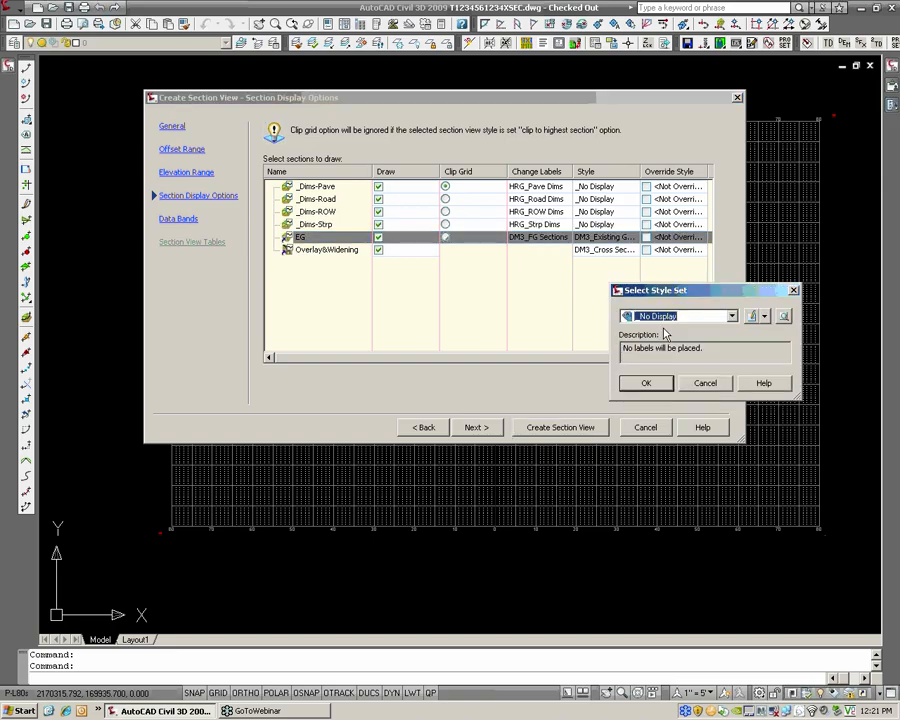
click(652, 385)
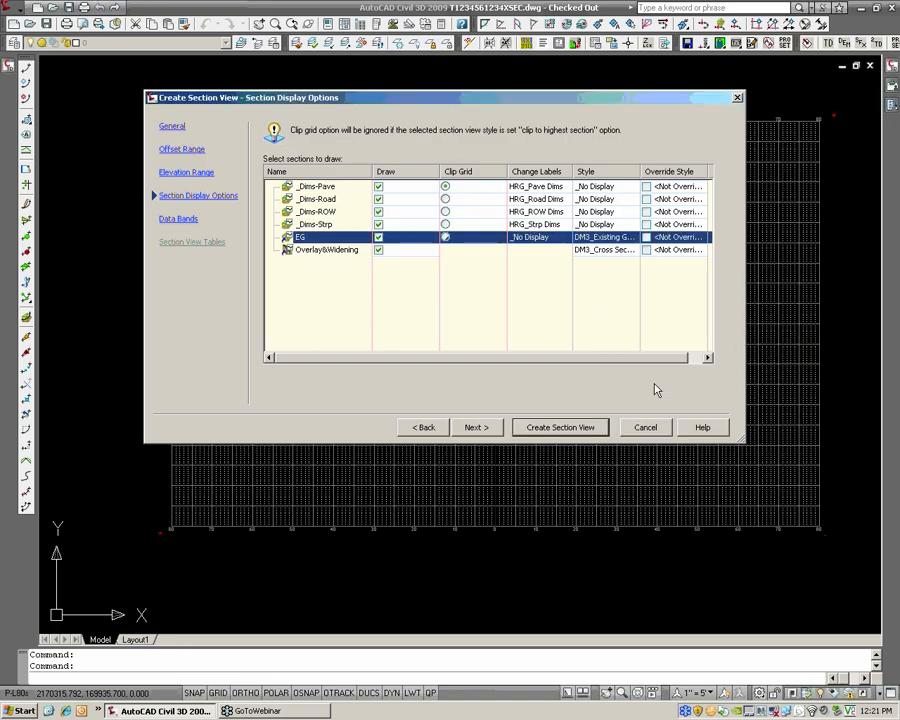
Set the data band set of the new section view to <none>
click(180, 219)
click(319, 143)
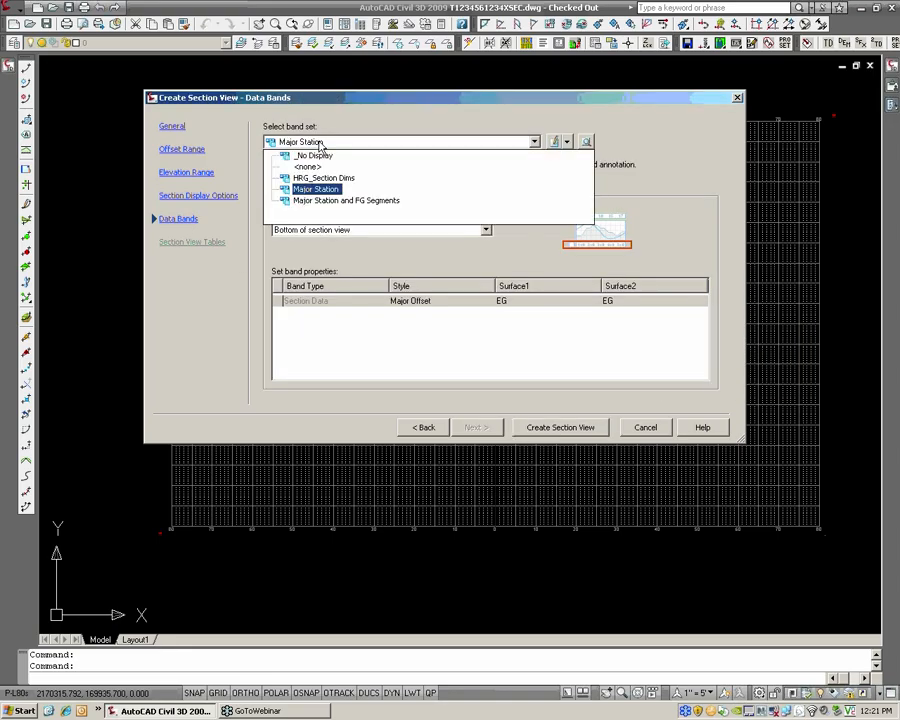
click(314, 167)
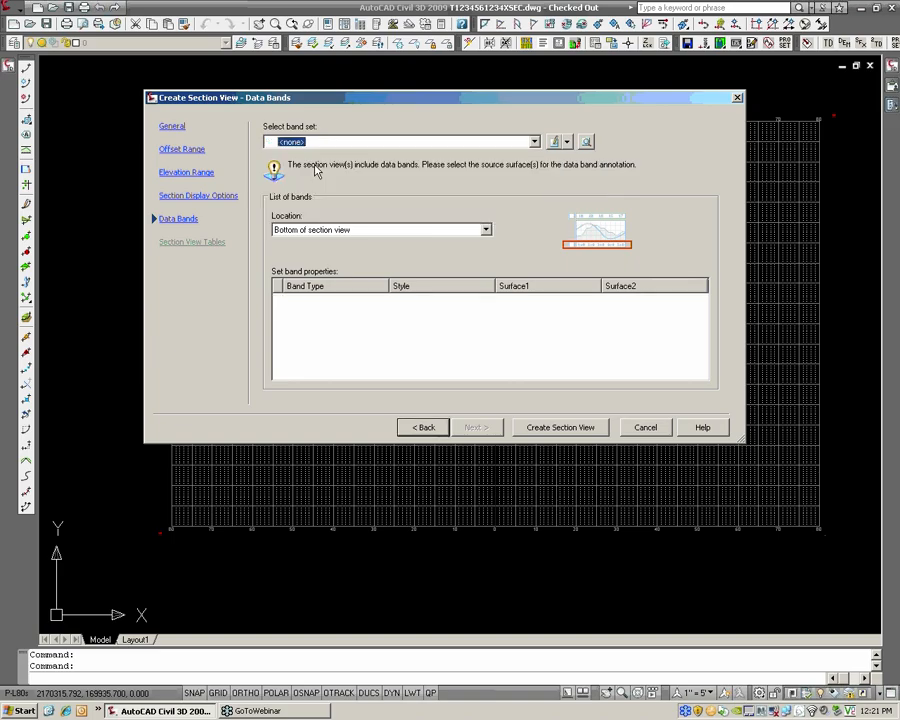
Create the section view with its origin snapped to the sheet's zero-offset centerline, two major grid lines above the grid's bottom edge
click(561, 428)
scroll(528, 442, up, 5)
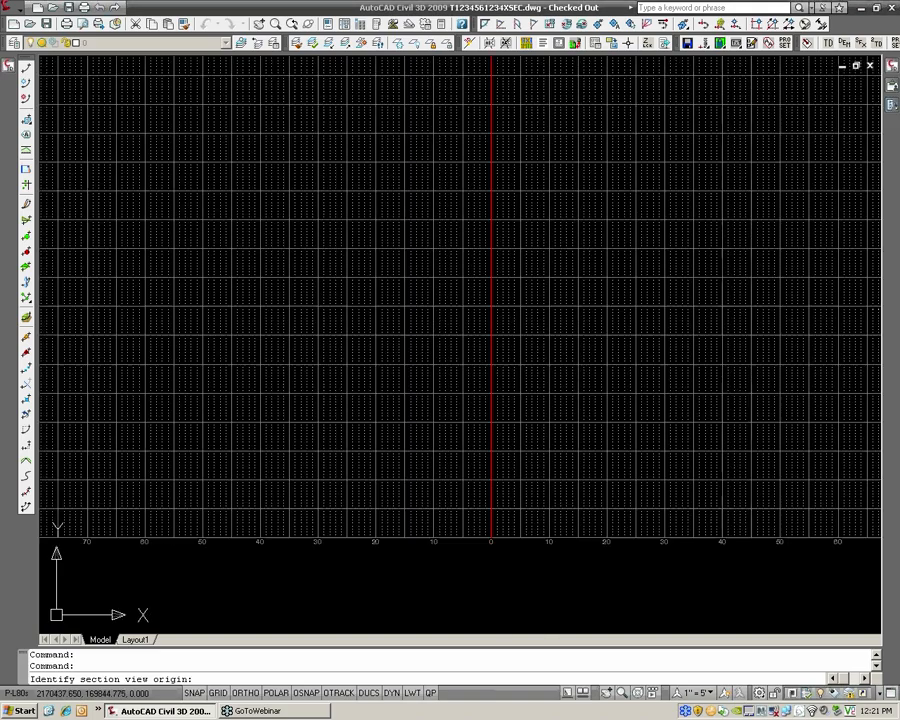
shift+right_click(502, 450)
click(552, 280)
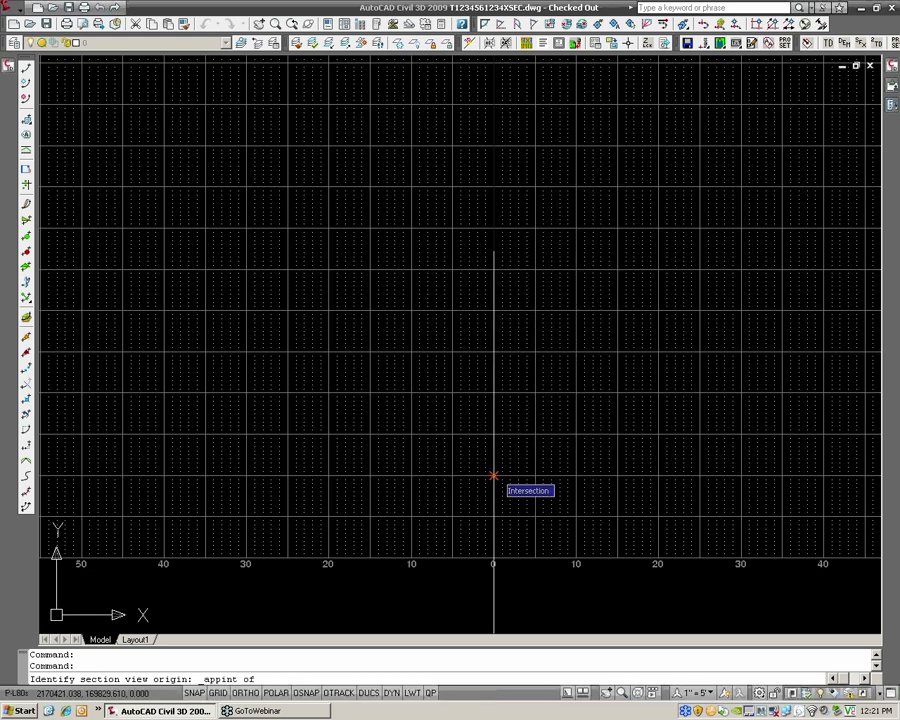
click(493, 476)
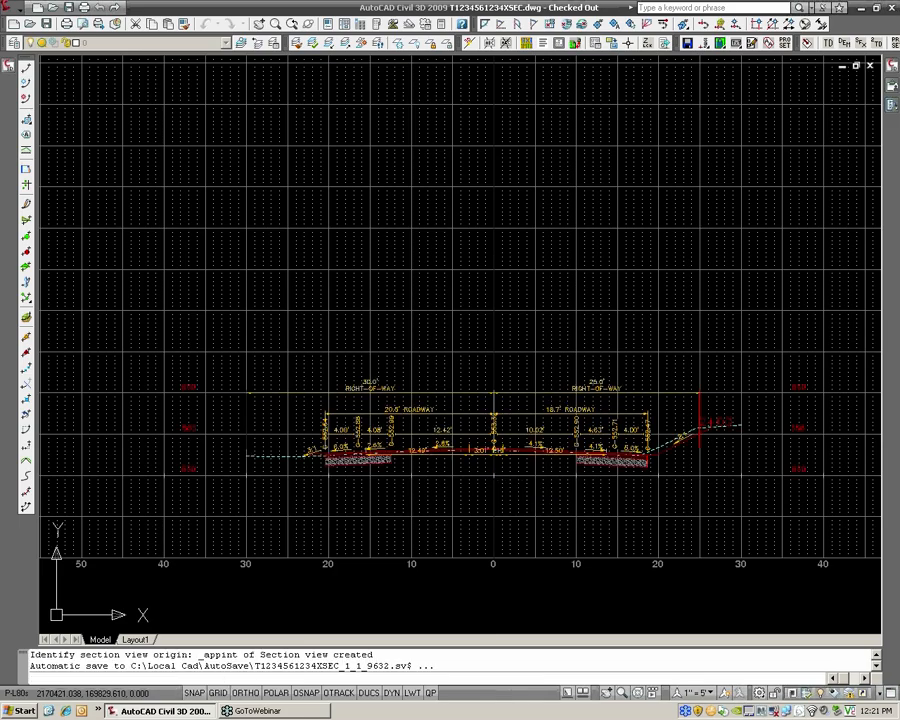
Give the placed section view a user-specified elevation range of 550.00' to 565'
scroll(540, 423, up, 3)
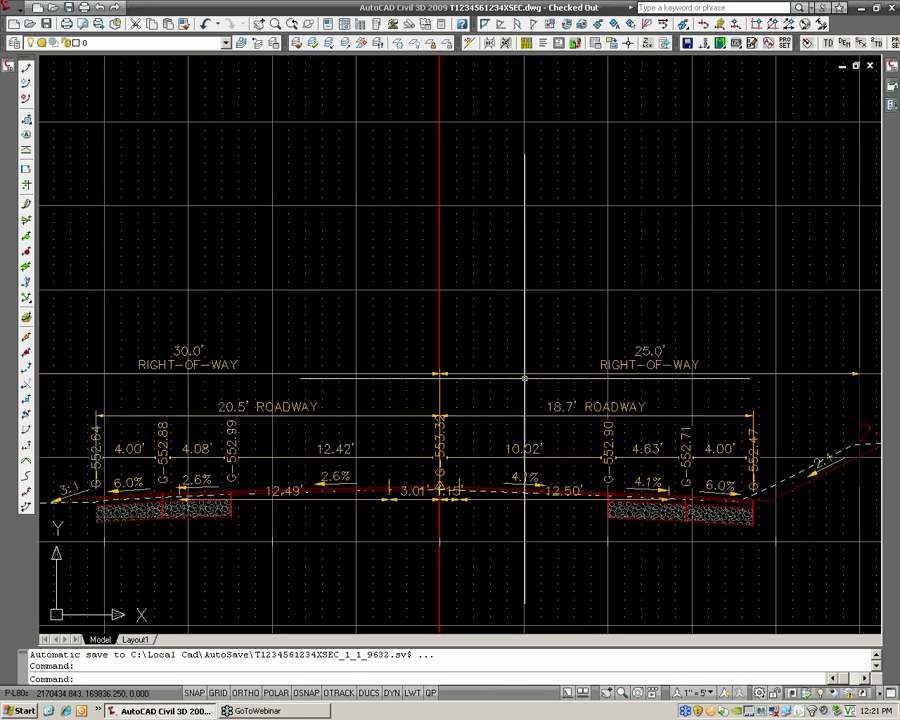
scroll(524, 430, down, 1)
scroll(455, 485, up, 2)
scroll(504, 352, down, 3)
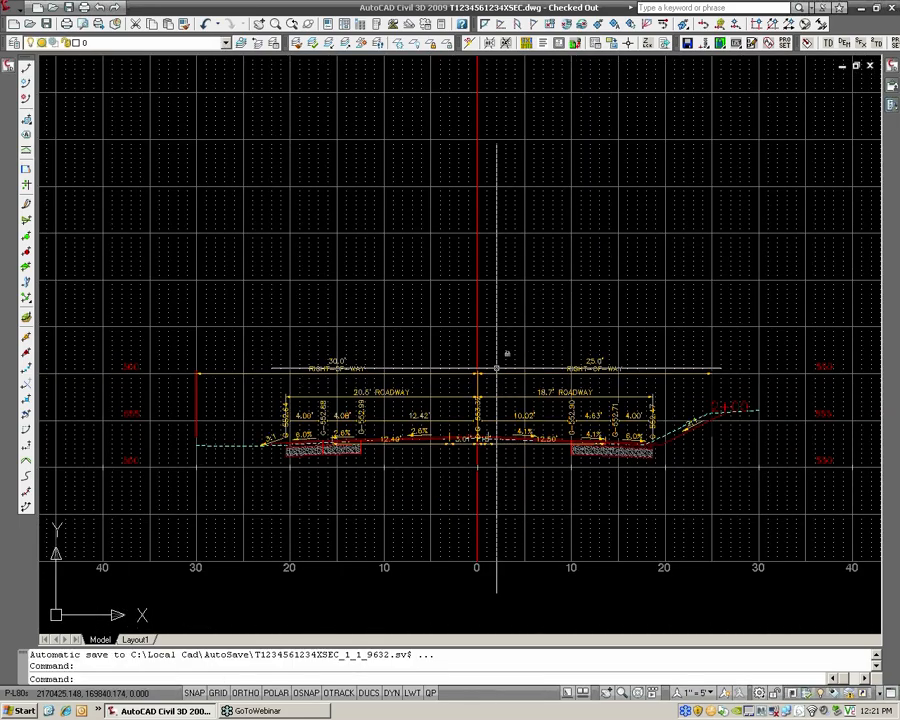
scroll(504, 352, up, 2)
scroll(490, 360, down, 2)
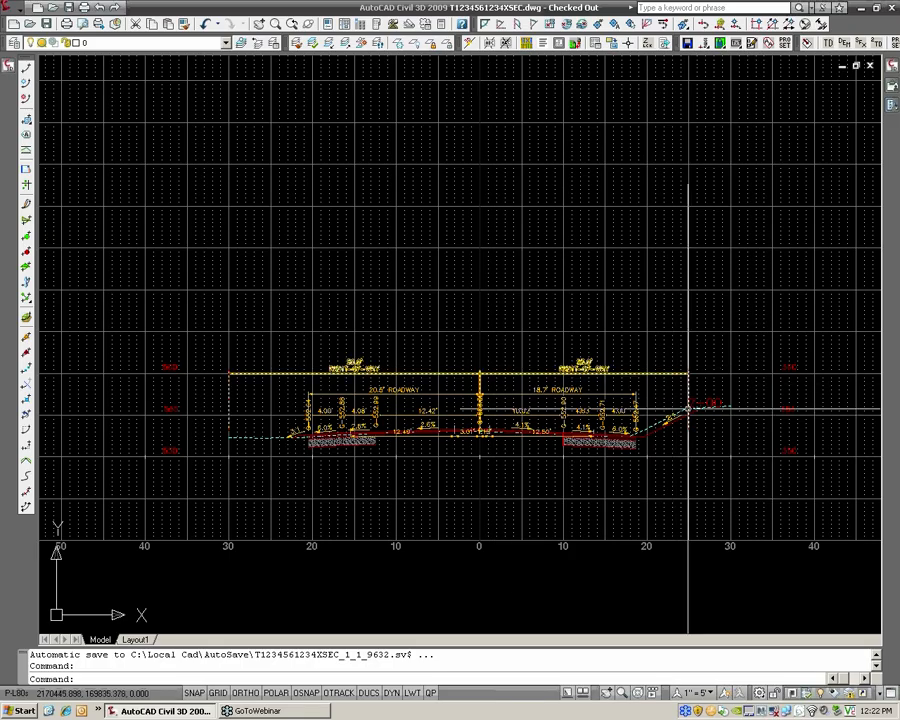
click(698, 404)
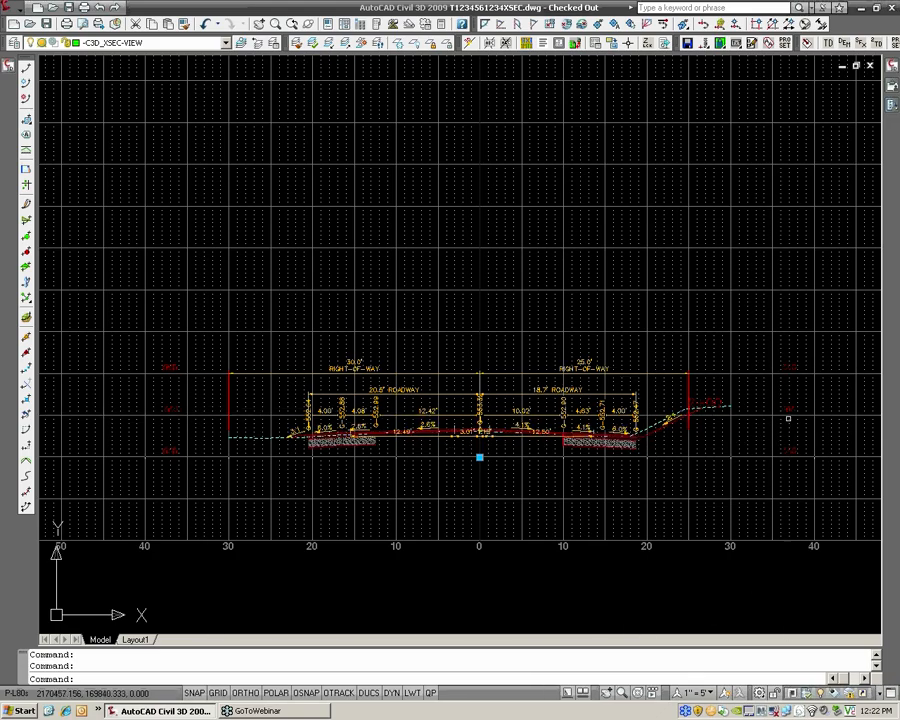
right_click(789, 409)
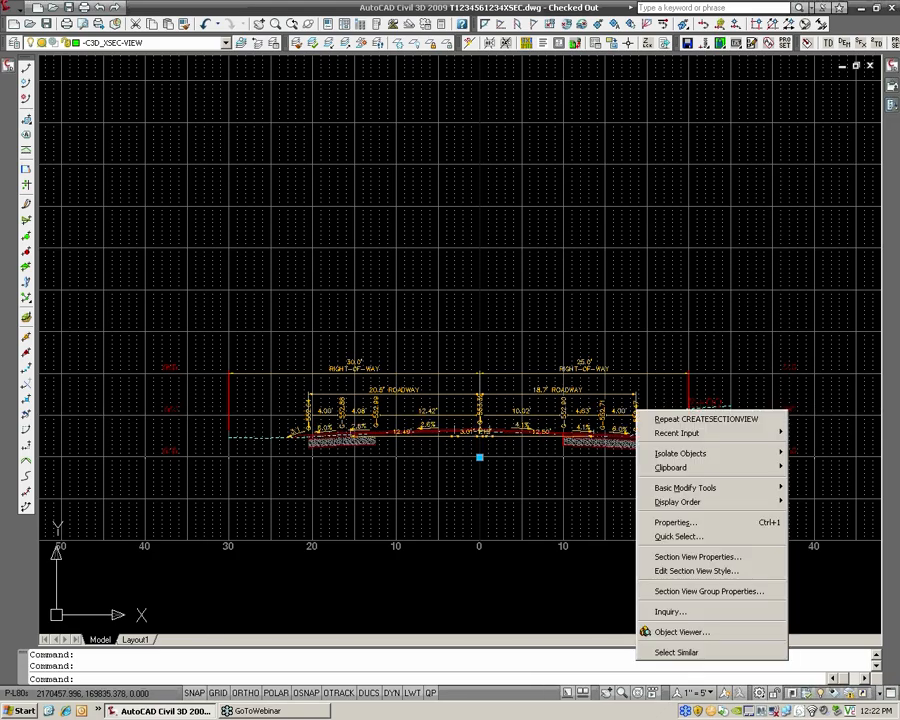
click(713, 557)
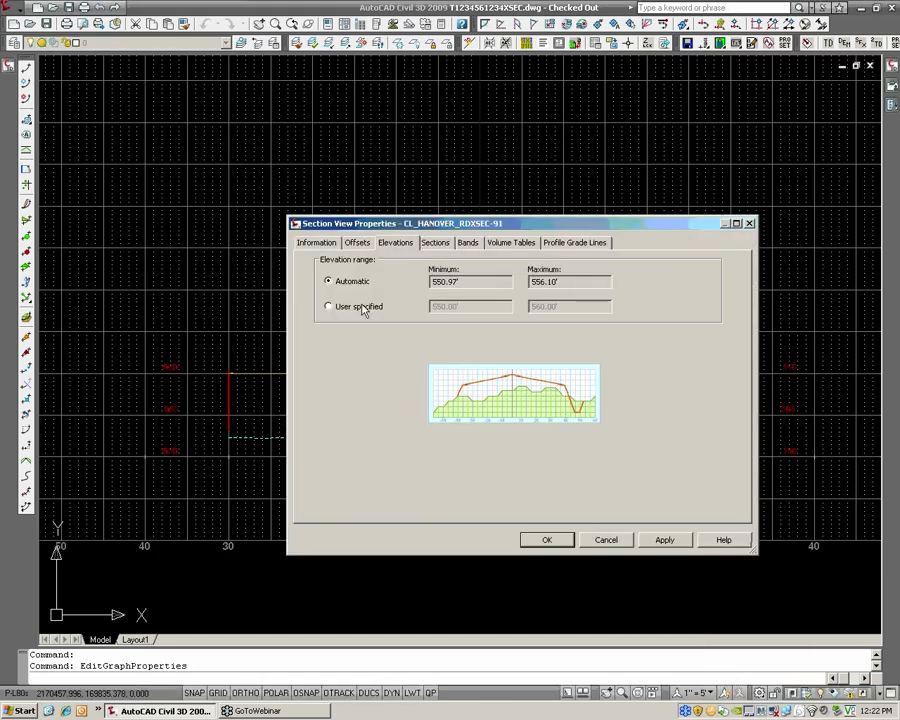
click(363, 309)
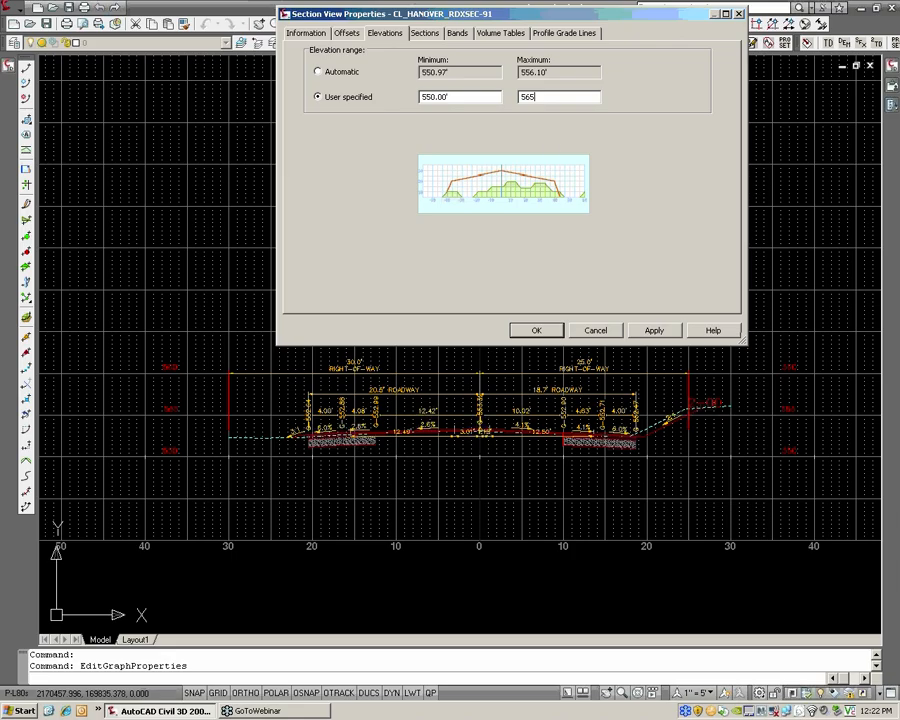
click(546, 334)
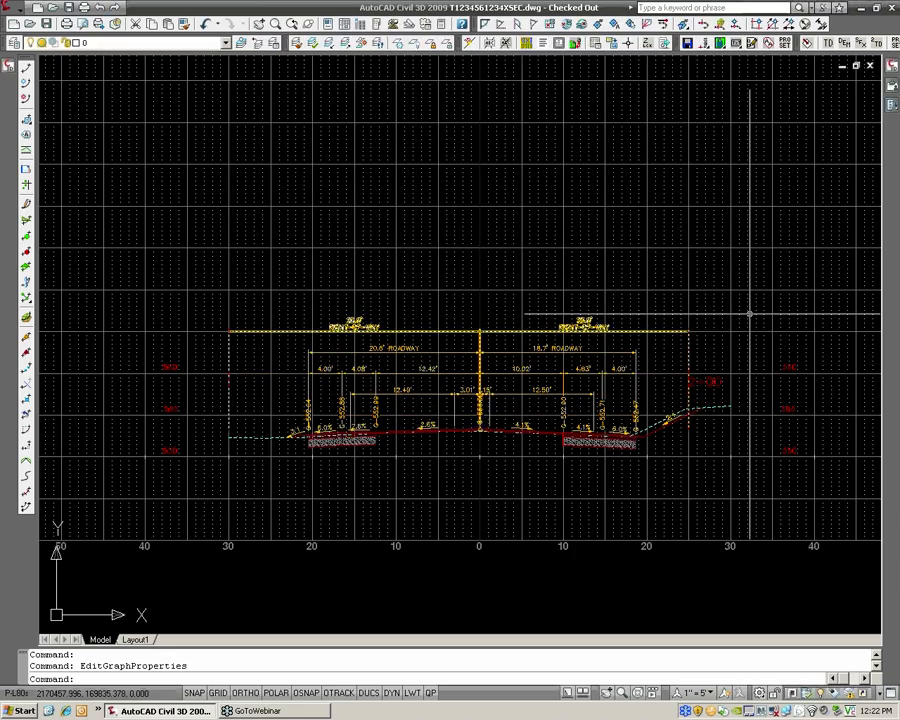
Bring the section's G- elevation labels to the front of the display order
scroll(749, 314, up, 2)
mouse_move(698, 294)
middle_down()
mouse_move(742, 266)
mouse_move(789, 256)
middle_up()
click(600, 400)
click(596, 401)
right_click(596, 401)
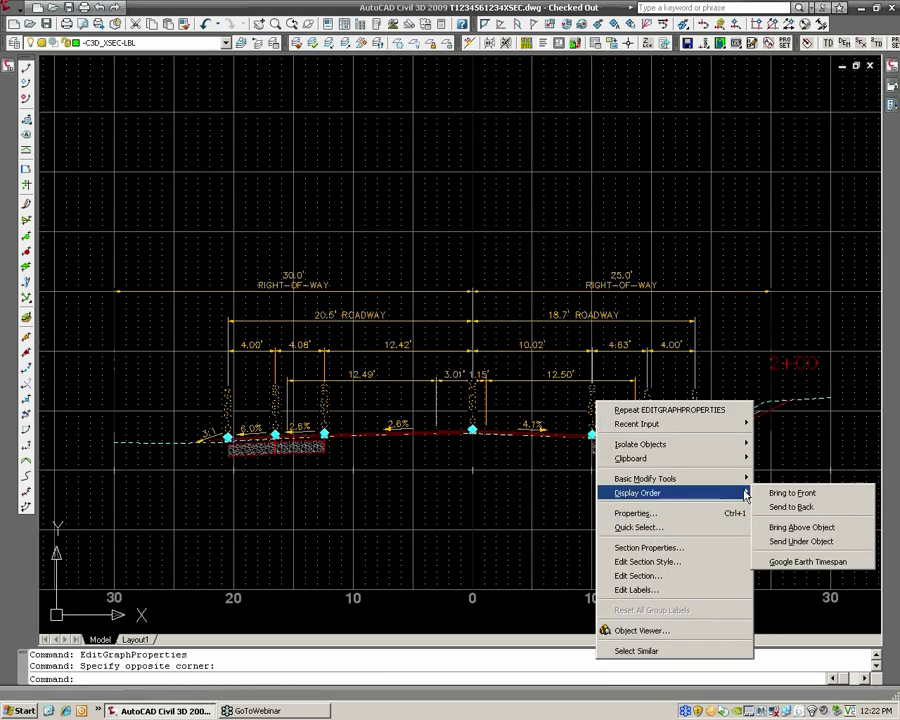
click(767, 497)
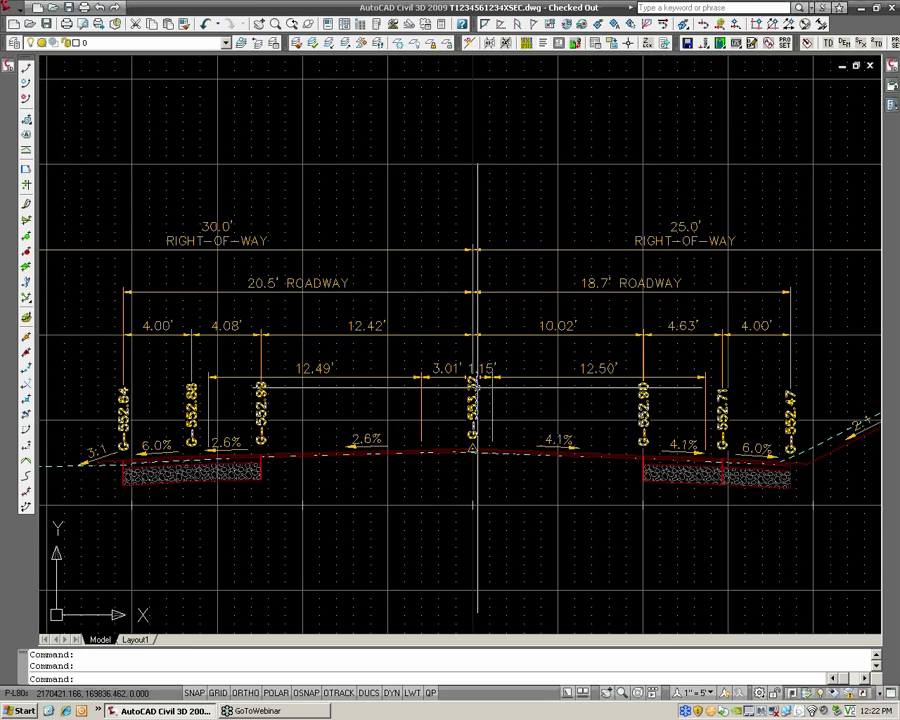
Move the centerline G-553.32 elevation label off the dimensions to a spot just below the road surface, beside the centerline
scroll(467, 388, up, 3)
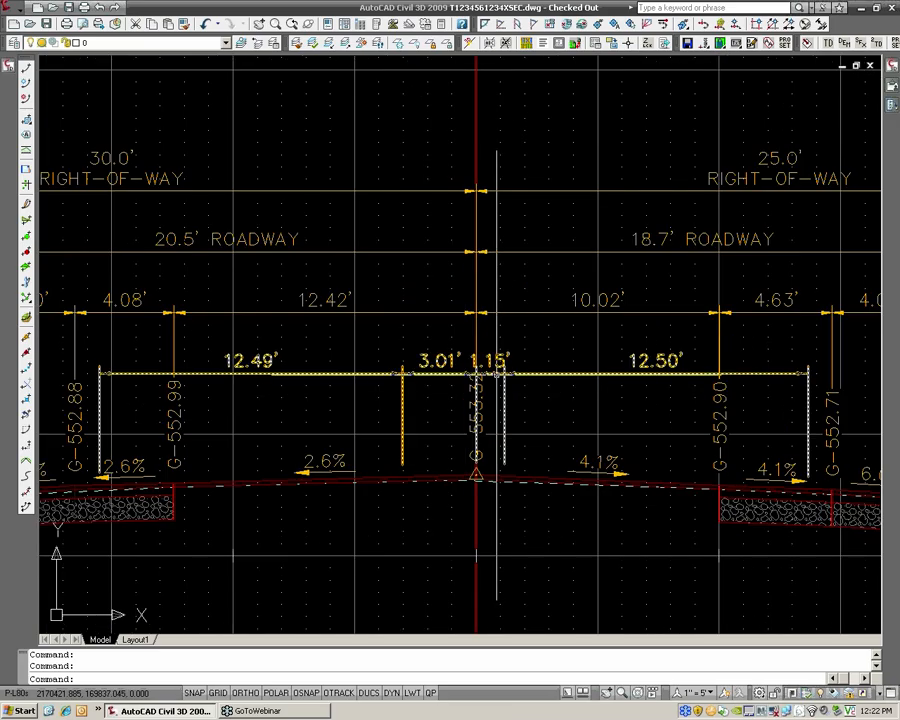
scroll(497, 373, down, 2)
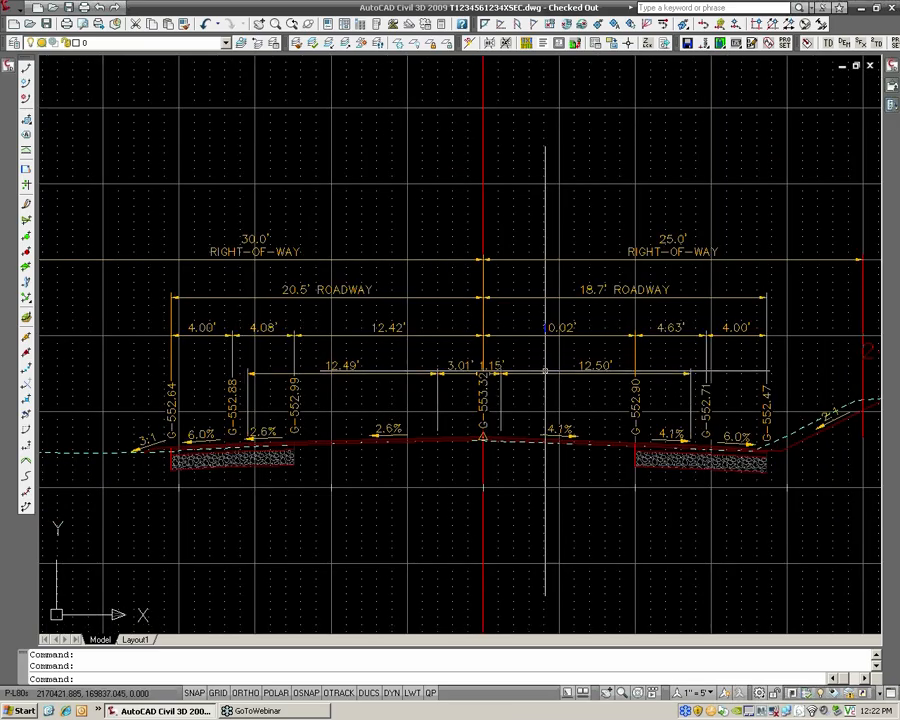
scroll(481, 380, up, 1)
scroll(483, 380, up, 2)
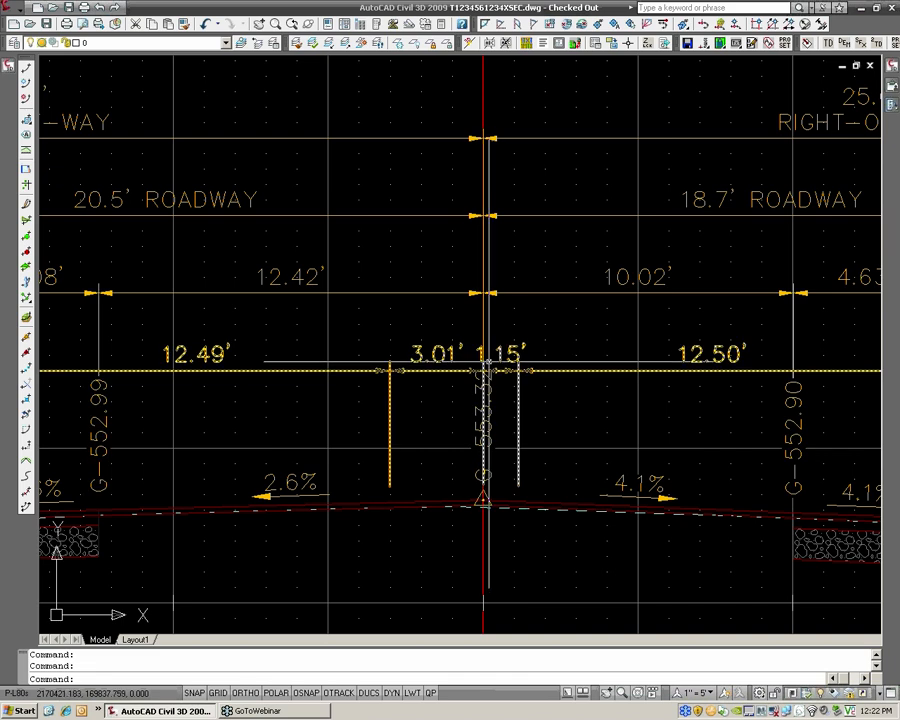
click(491, 383)
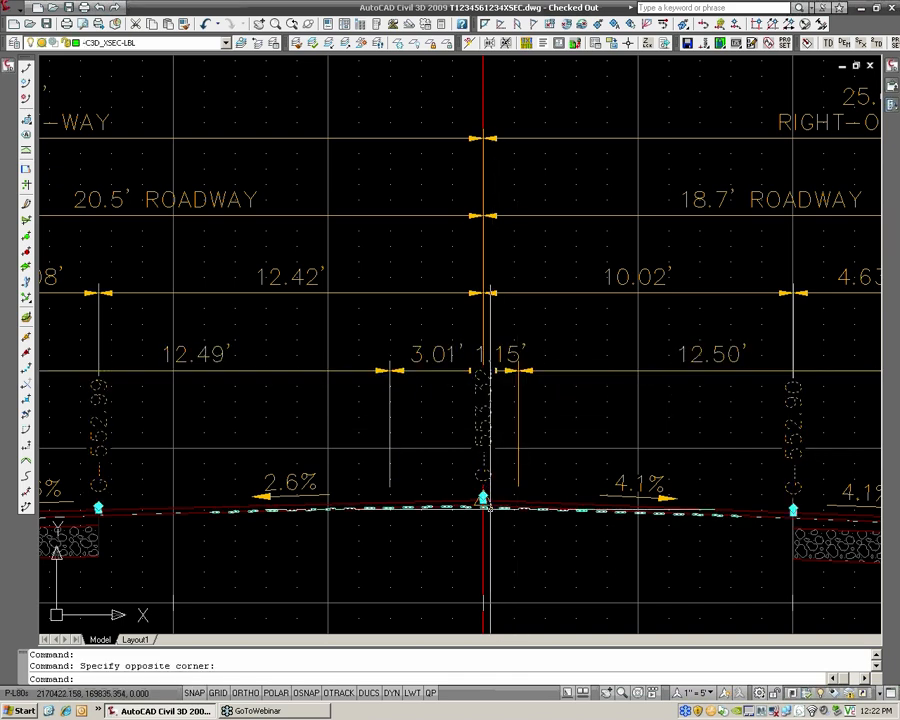
click(490, 492)
click(483, 499)
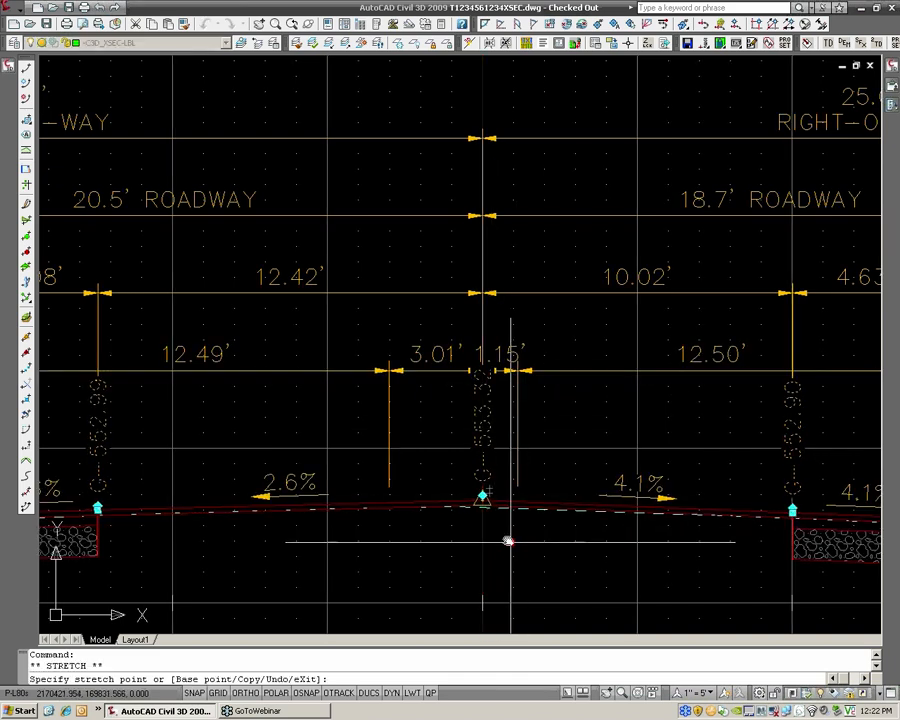
click(518, 548)
middle_drag(518, 548, 498, 509)
key(Escape)
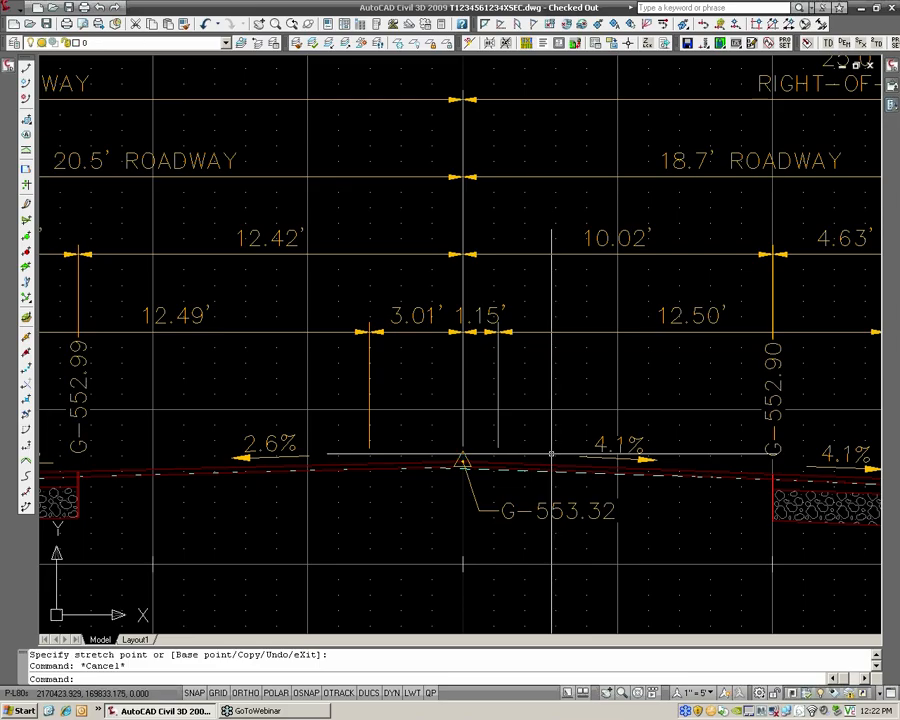
Examine the dimensions and elevation labels between the centerline and the right-hand shoulder of the section
scroll(551, 441, down, 2)
scroll(551, 441, up, 2)
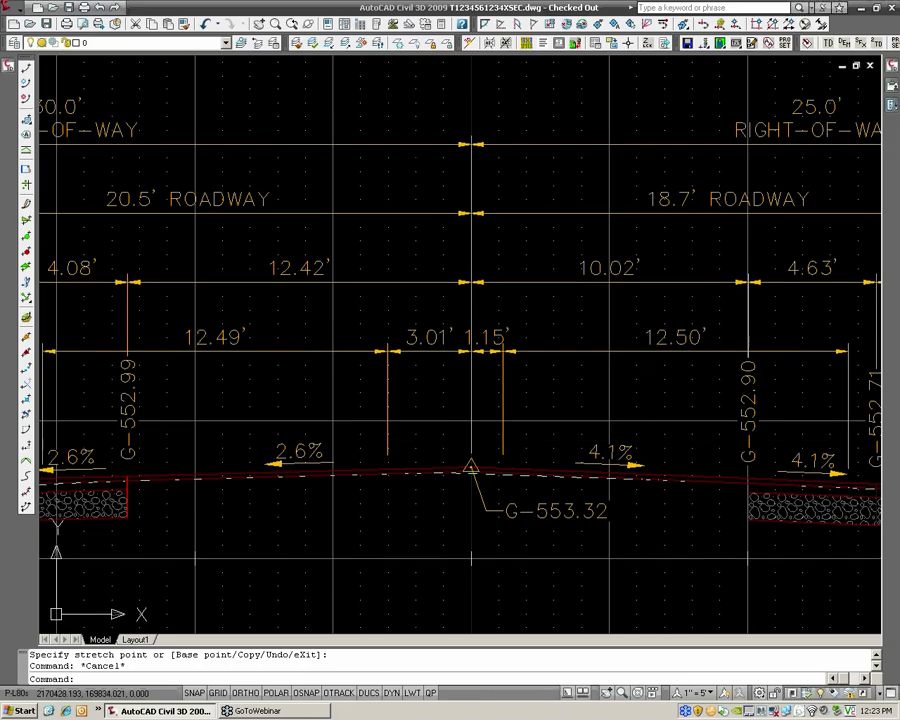
middle_drag(664, 437, 474, 411)
scroll(474, 411, down, 2)
scroll(474, 411, up, 2)
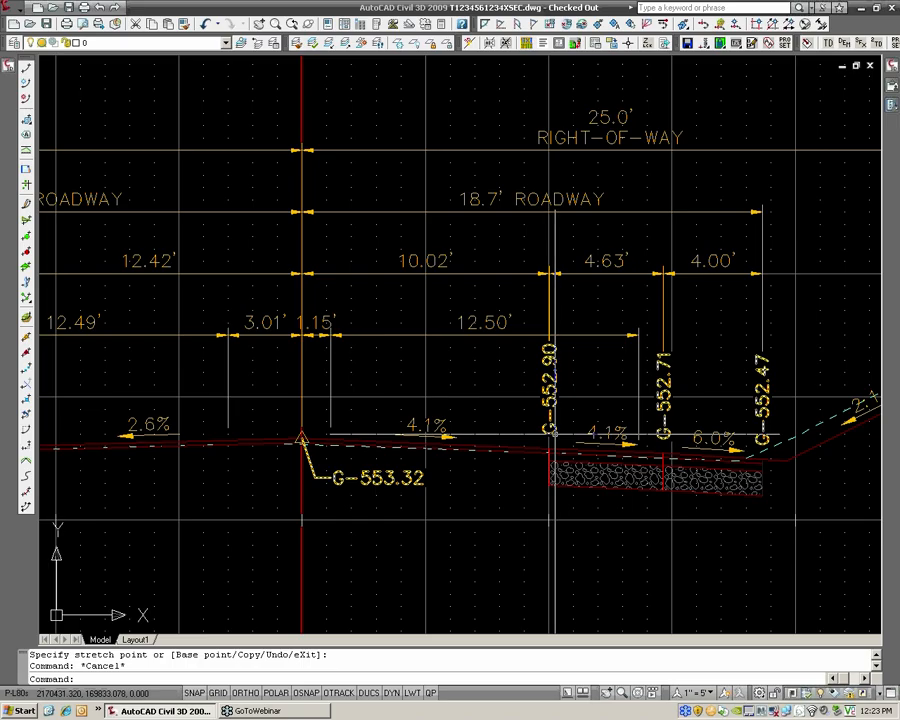
Examine the section's slope labels, elevation labels and the lane, roadway and right-of-way dimensions across both sides of the centerline
click(549, 350)
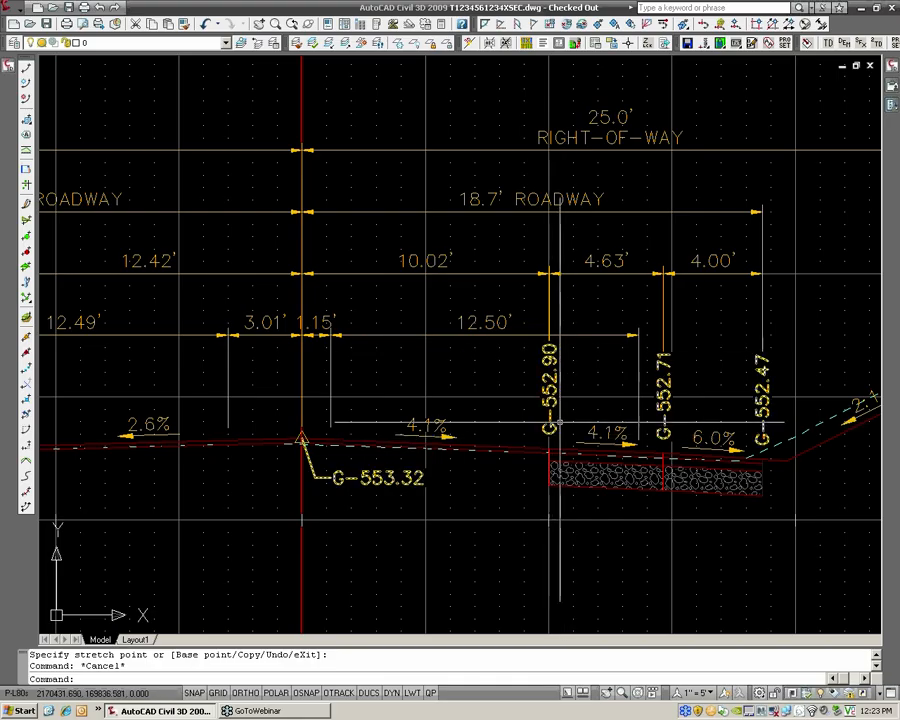
scroll(503, 421, down, 3)
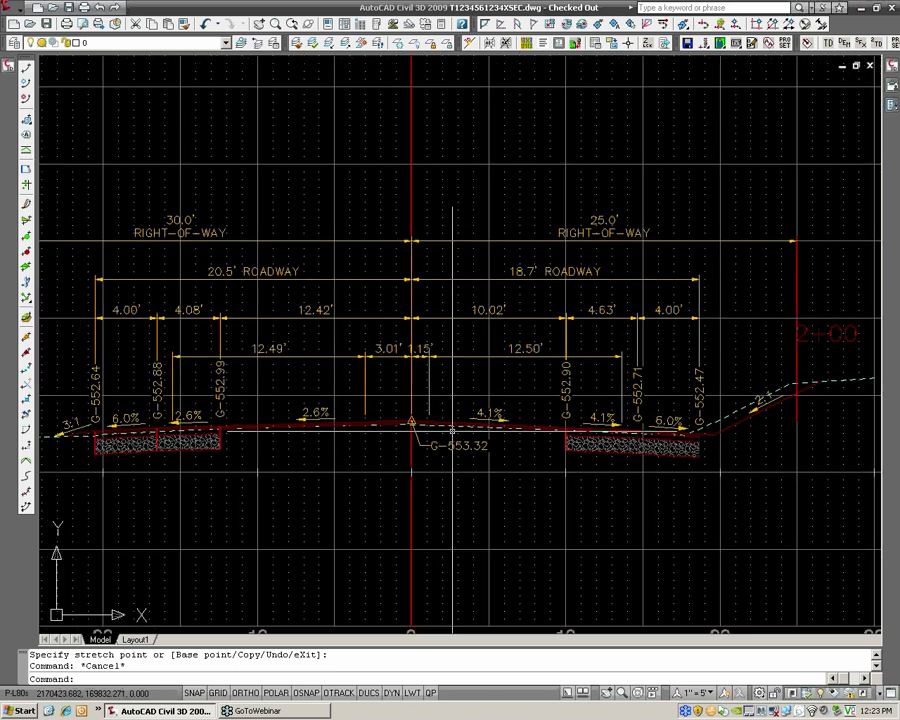
scroll(453, 430, up, 3)
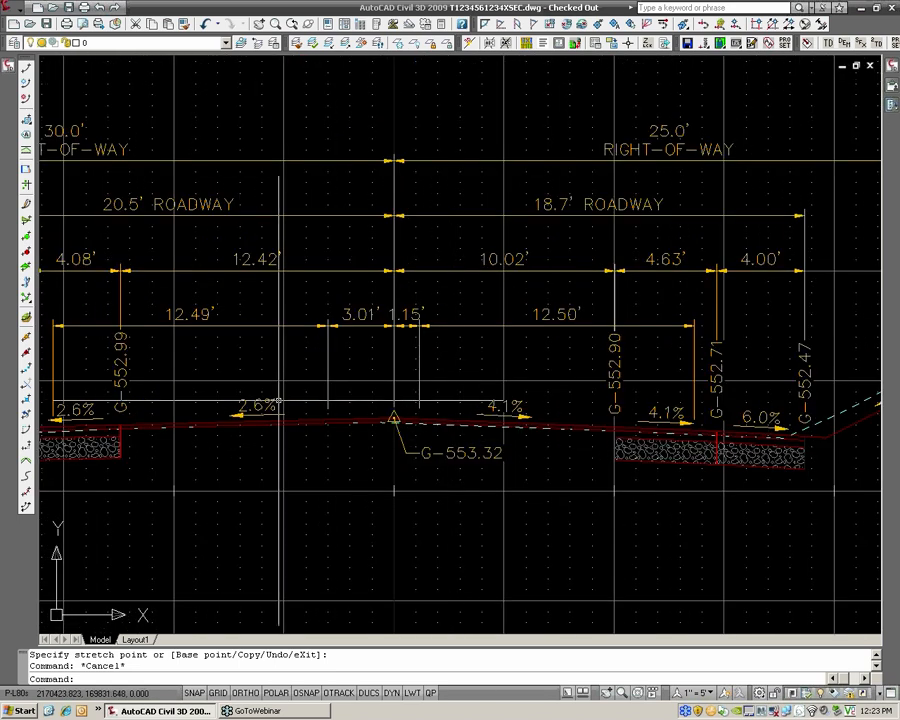
scroll(279, 403, down, 2)
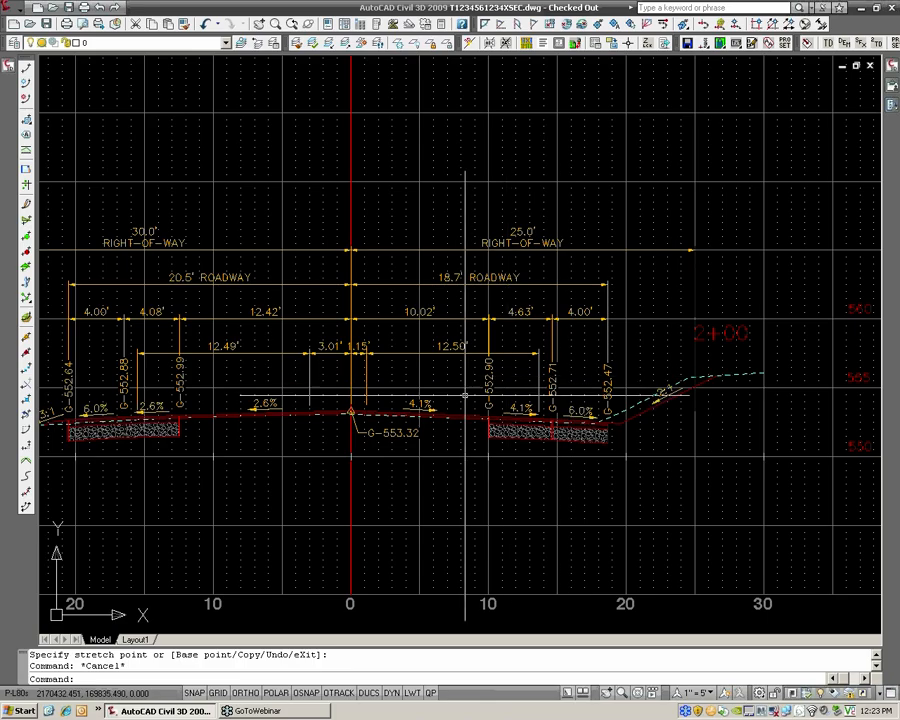
scroll(402, 424, up, 1)
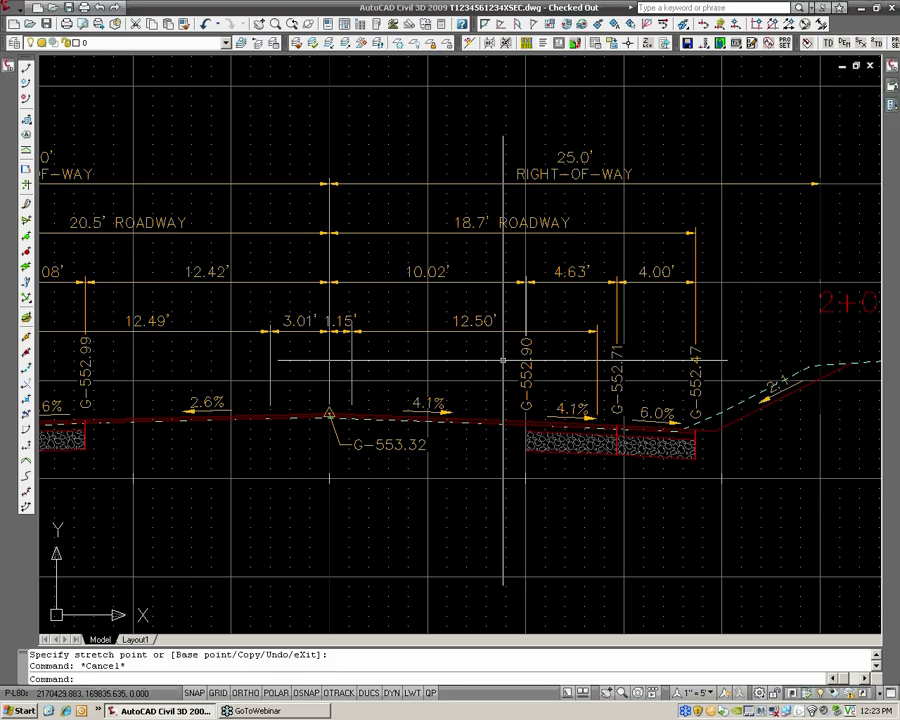
middle_drag(388, 417, 477, 390)
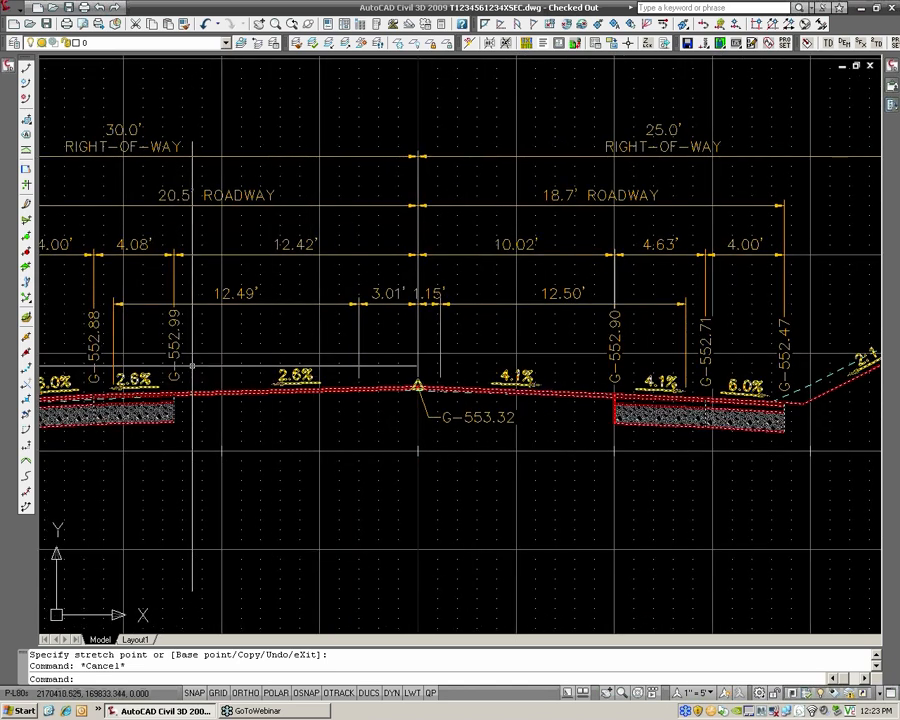
click(311, 389)
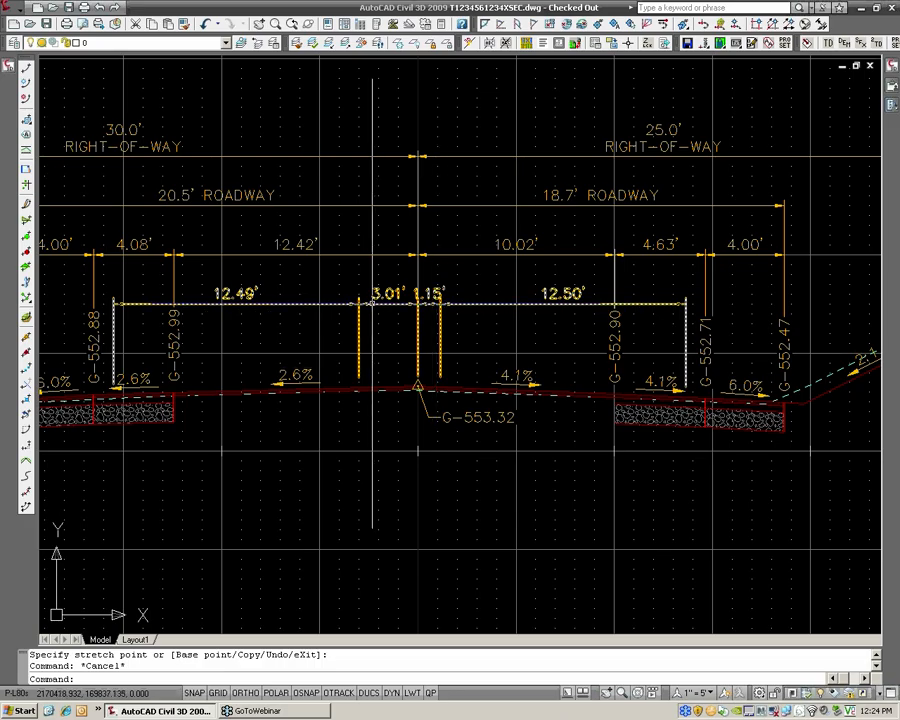
scroll(389, 266, down, 1)
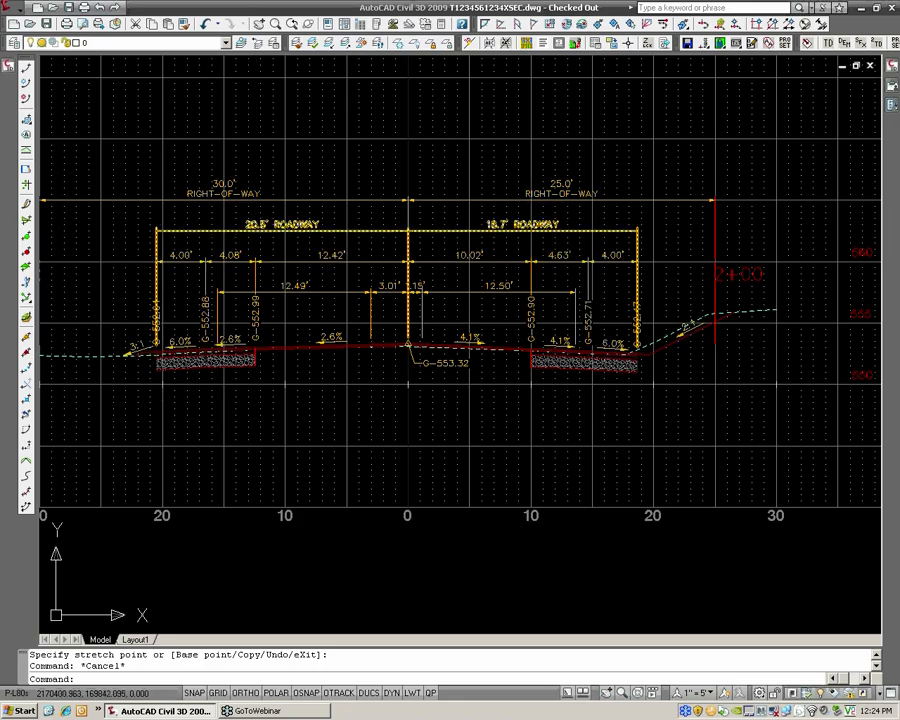
scroll(380, 232, down, 1)
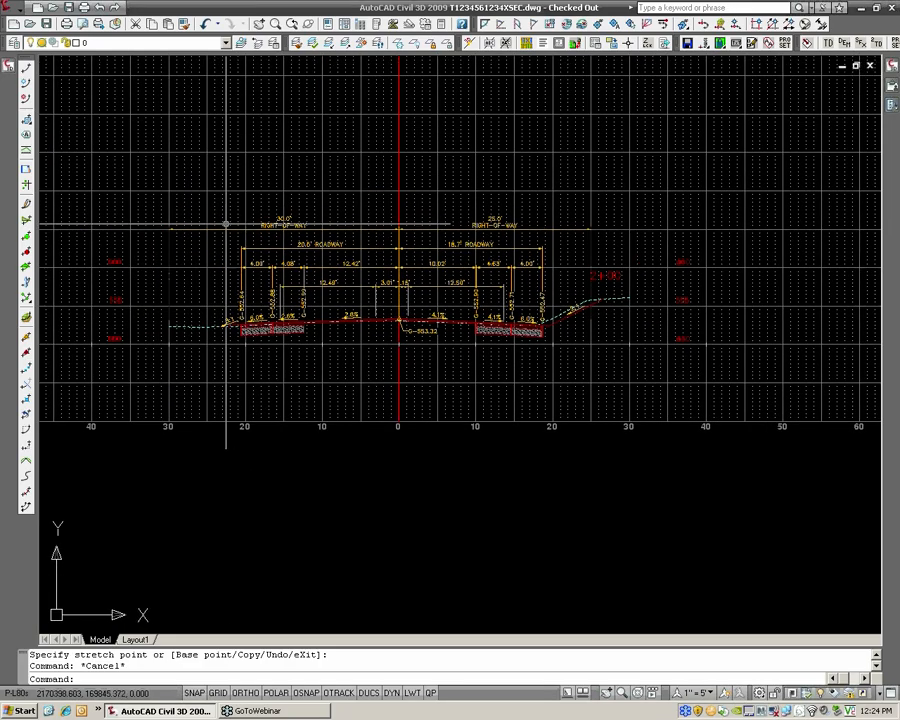
scroll(226, 226, up, 3)
scroll(226, 225, down, 4)
scroll(240, 223, up, 3)
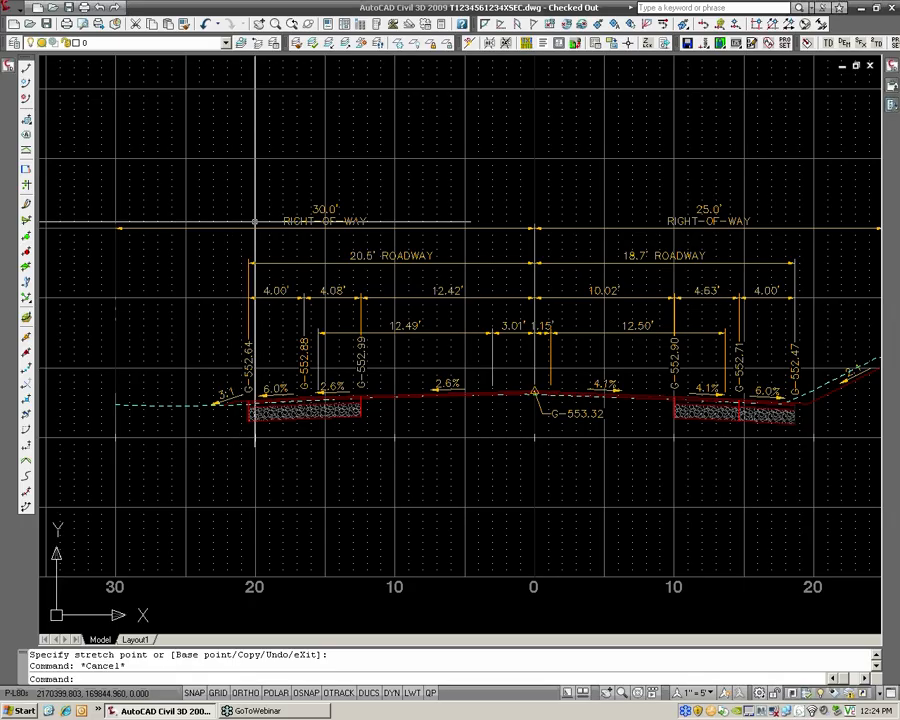
middle_drag(254, 221, 221, 226)
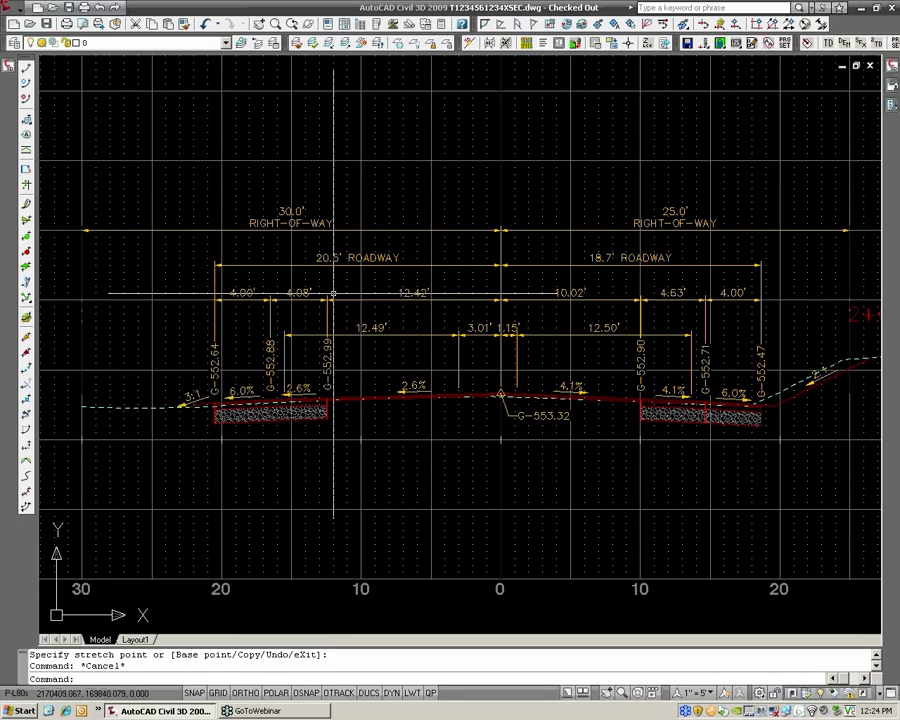
click(617, 293)
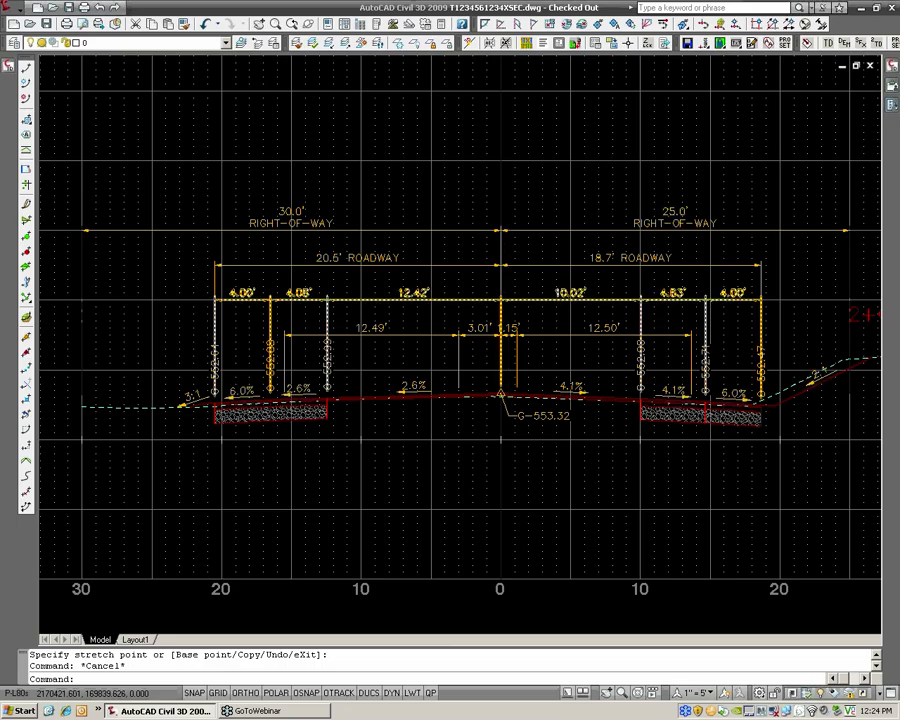
scroll(508, 302, down, 3)
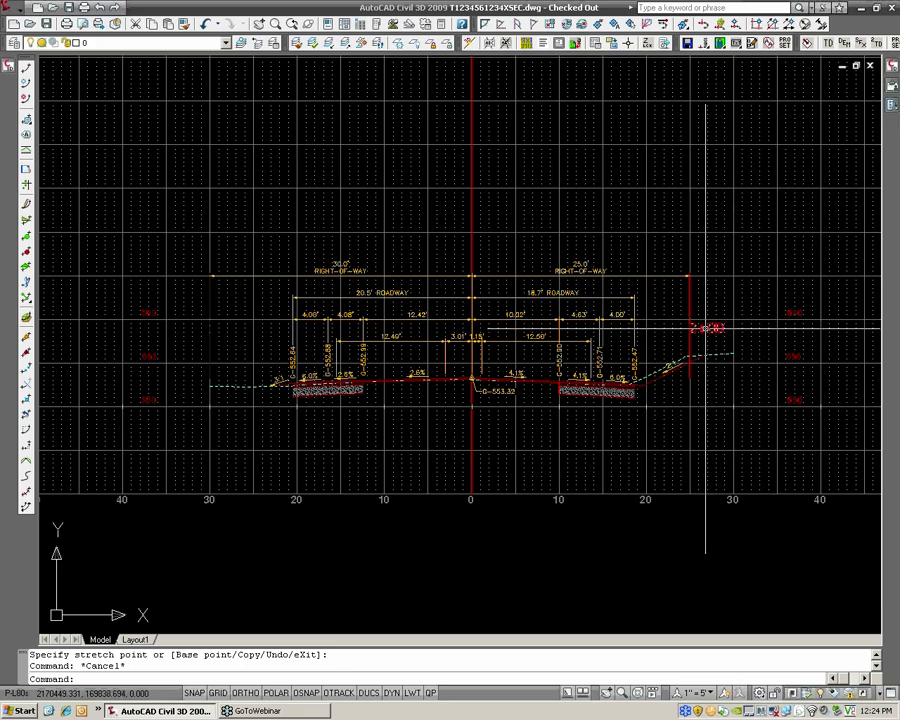
click(707, 328)
right_click(707, 329)
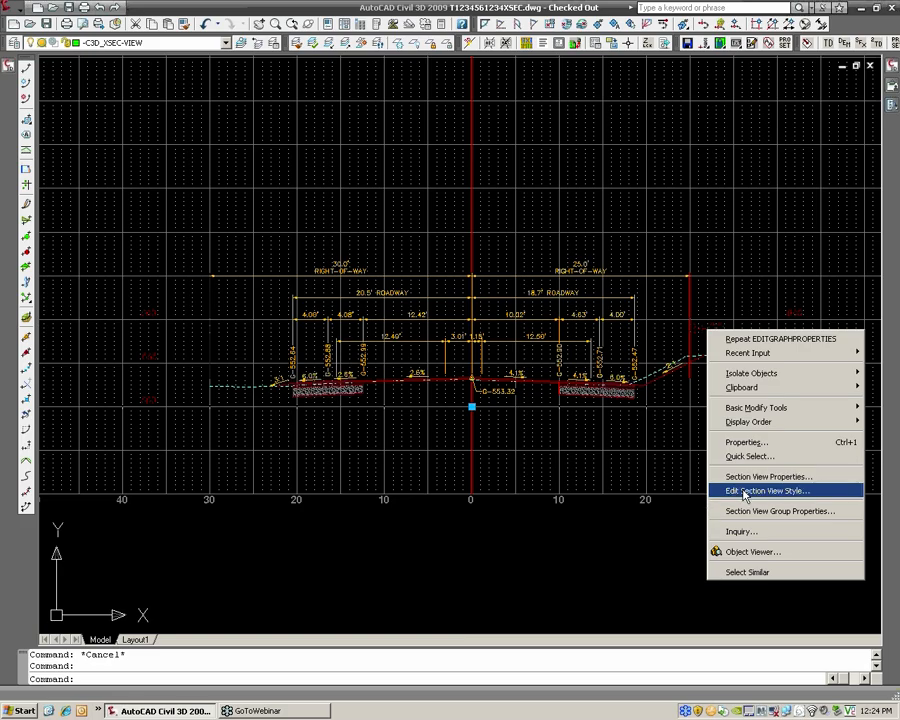
key(Escape)
key(Escape)
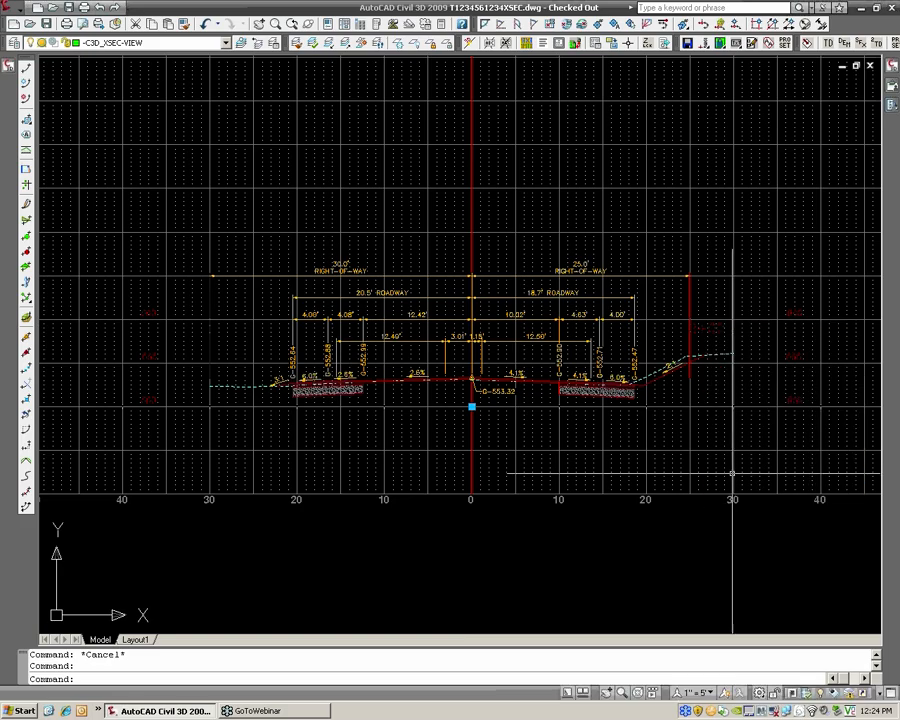
Set the left and right axis offsets of the section's HRG_Road Section view style to 2.0000" and save the drawing
click(716, 331)
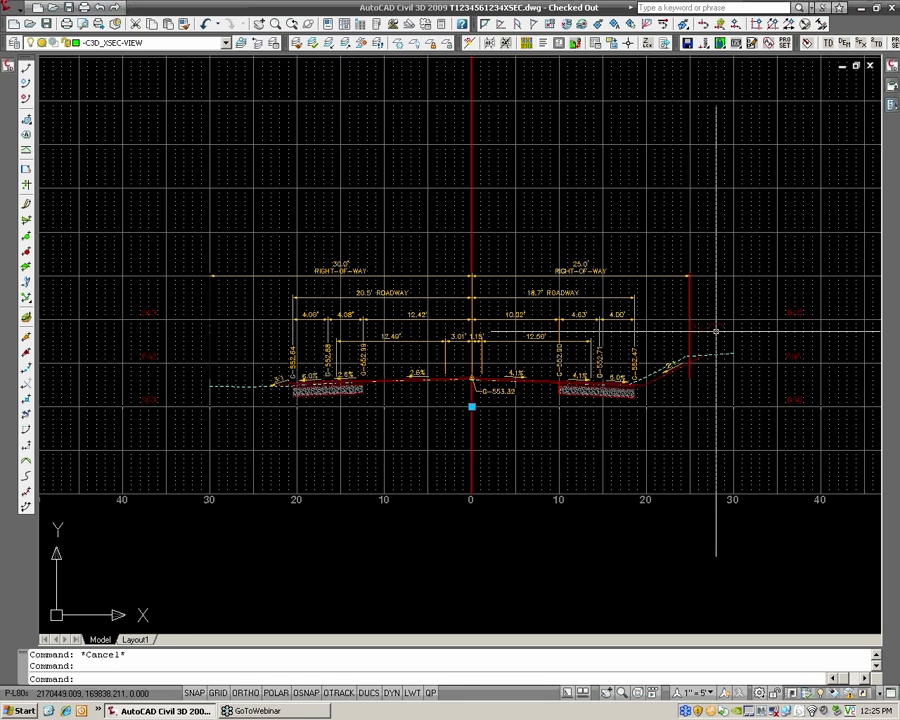
right_click(716, 331)
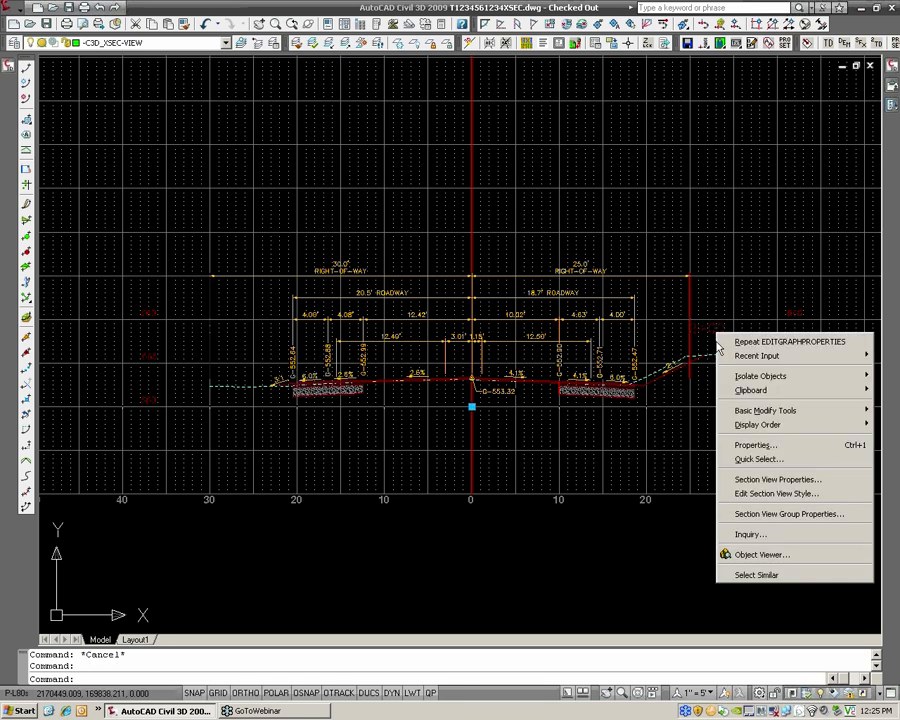
click(771, 495)
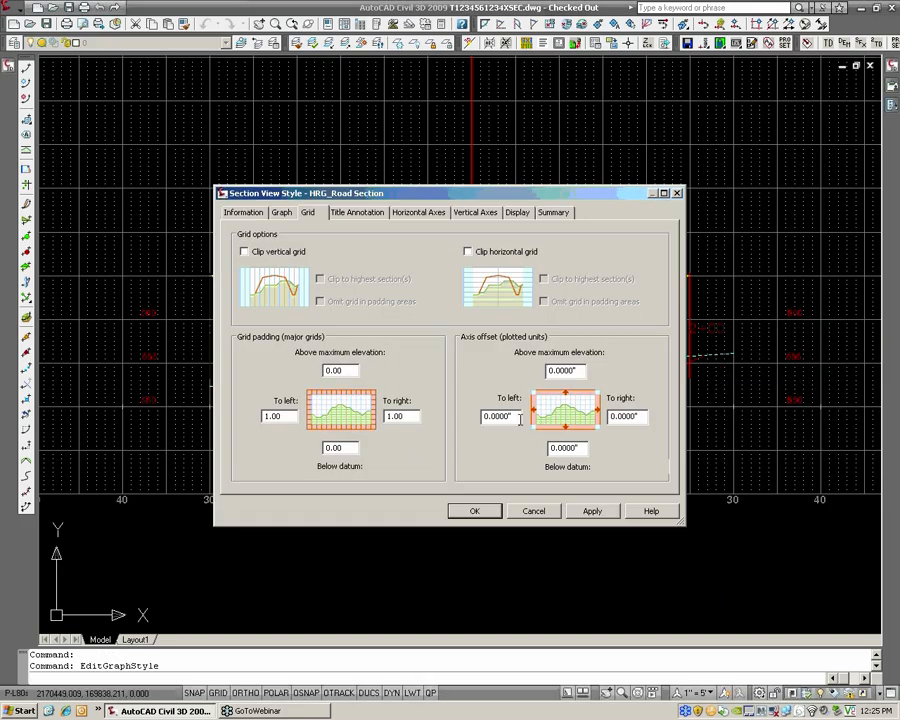
click(517, 417)
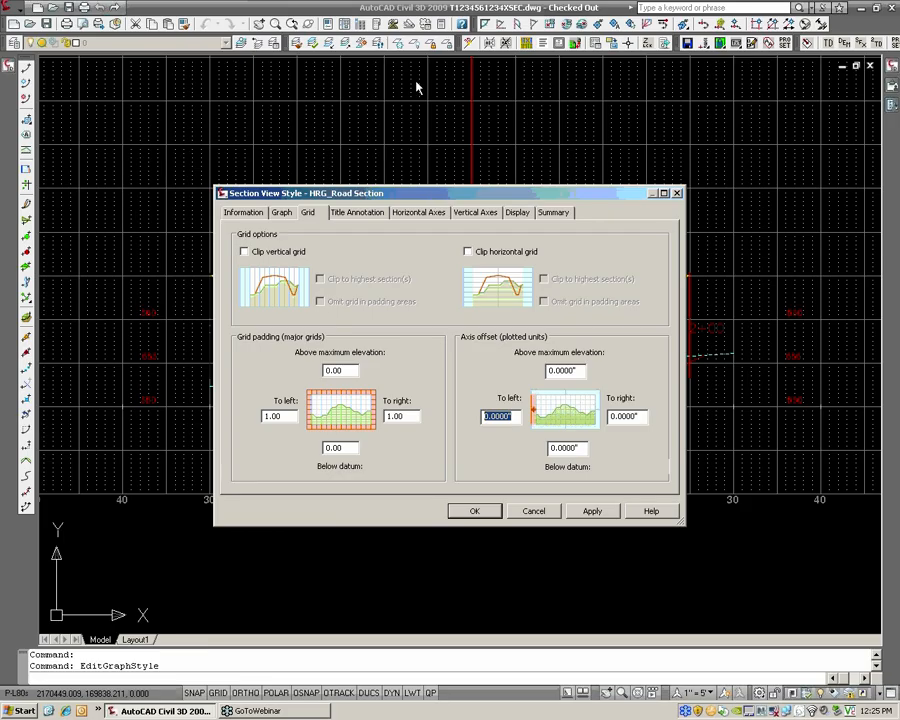
drag(430, 195, 411, 3)
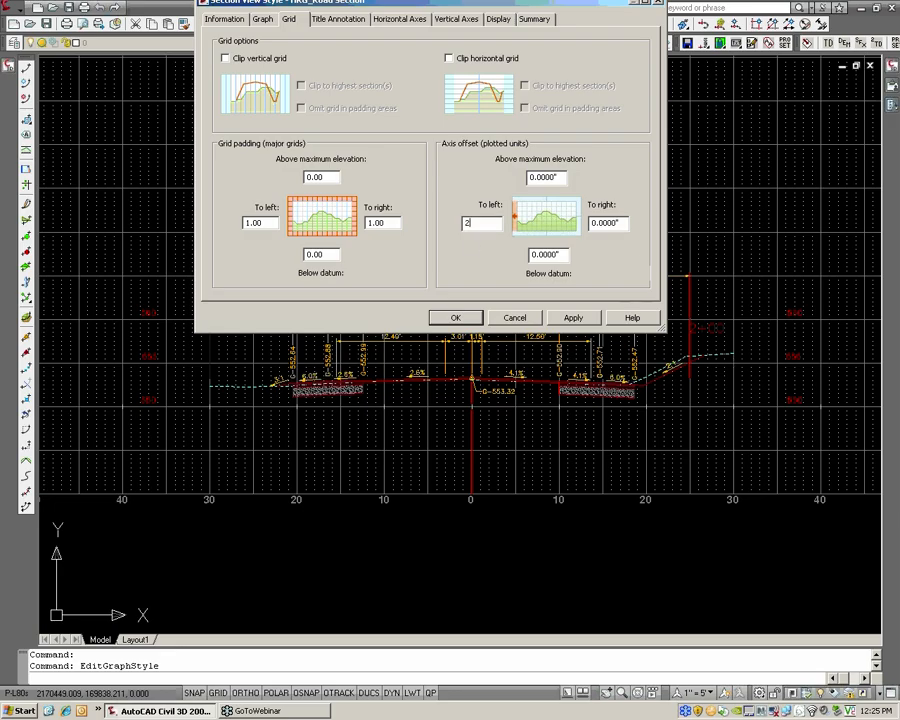
key(Tab)
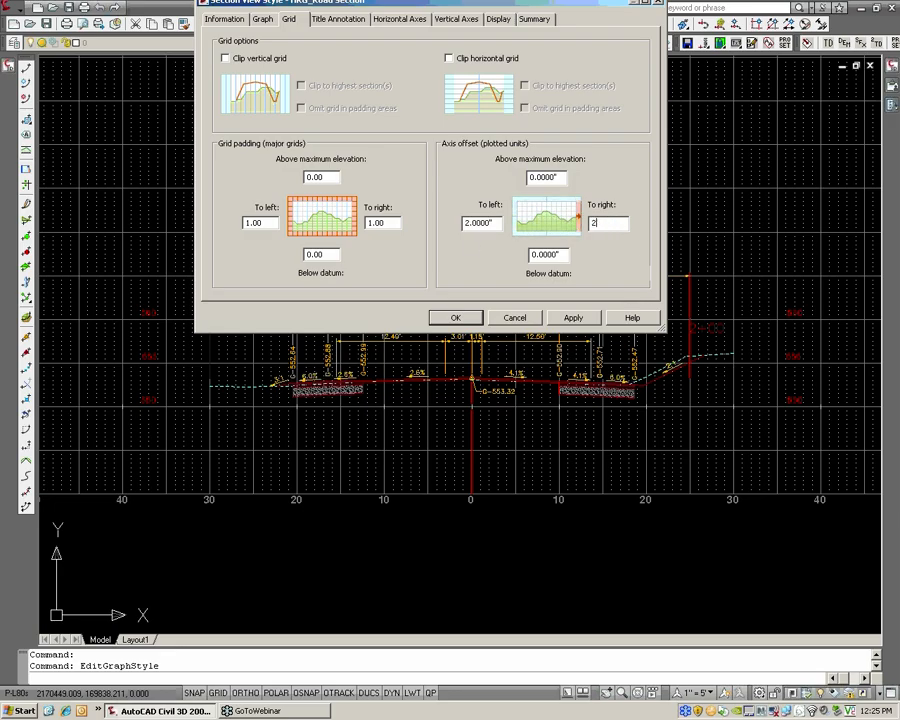
click(457, 322)
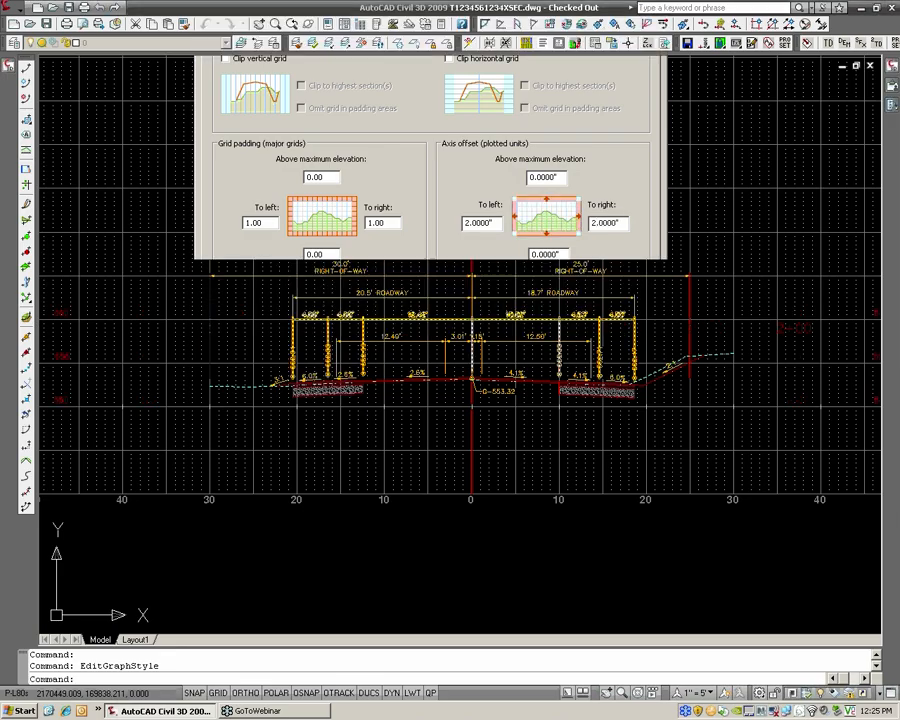
scroll(641, 373, down, 2)
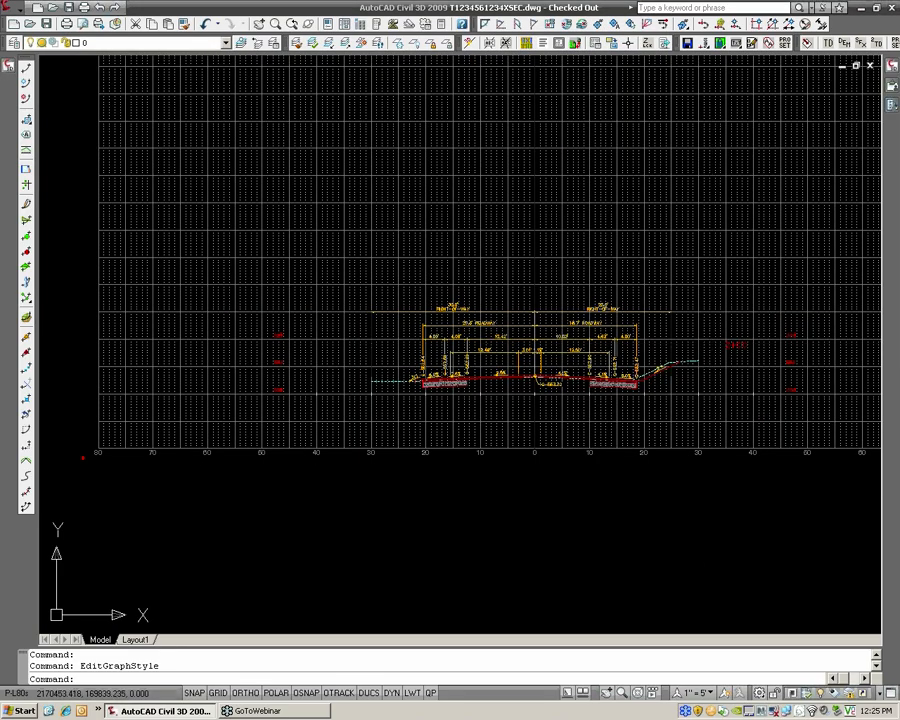
scroll(678, 280, up, 2)
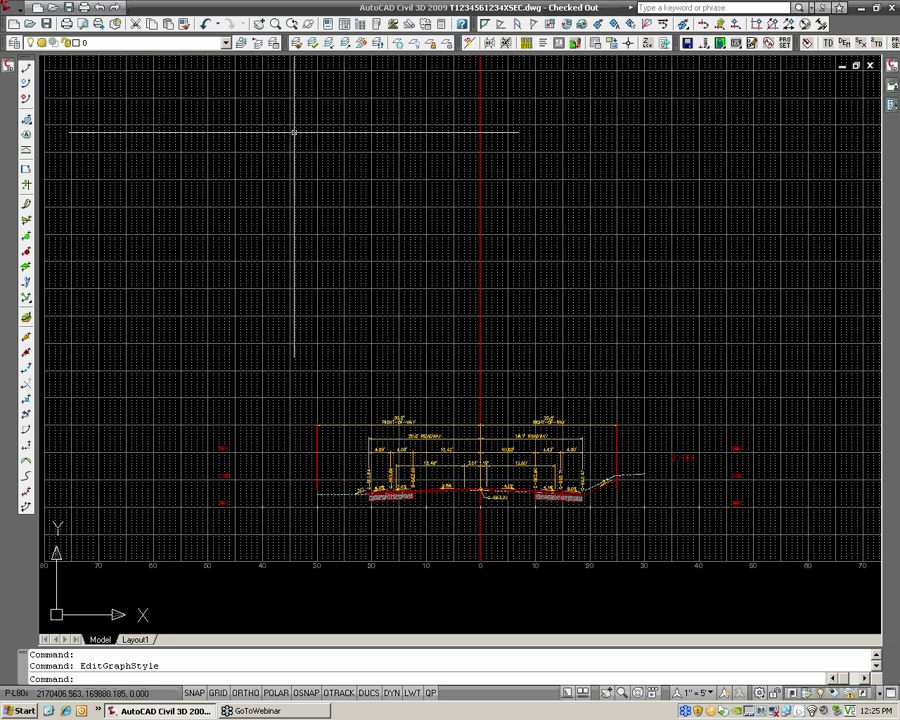
click(47, 23)
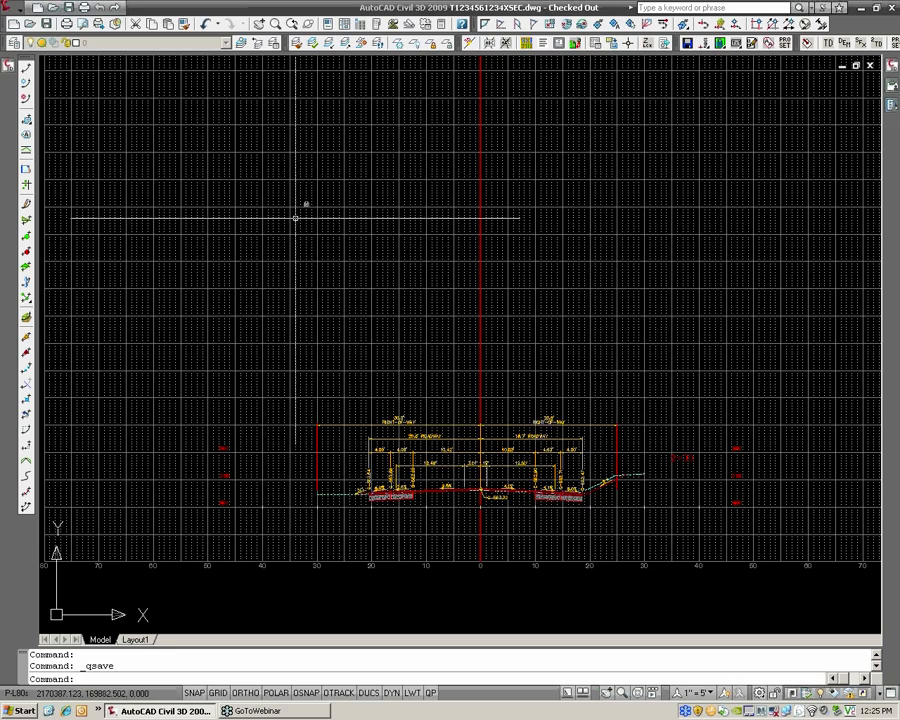
middle_drag(265, 204, 267, 225)
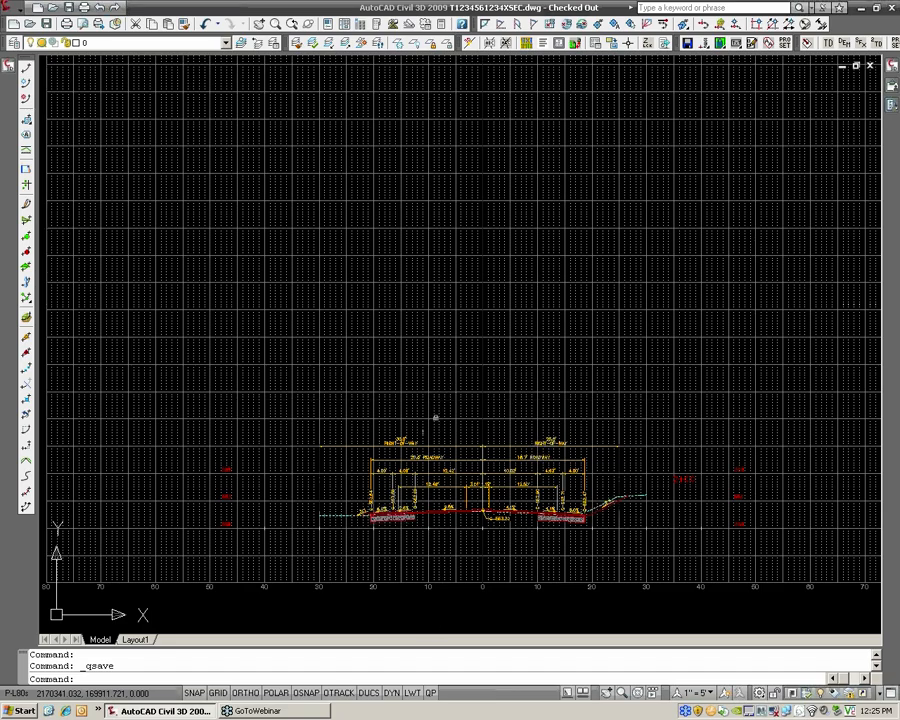
scroll(444, 443, up, 4)
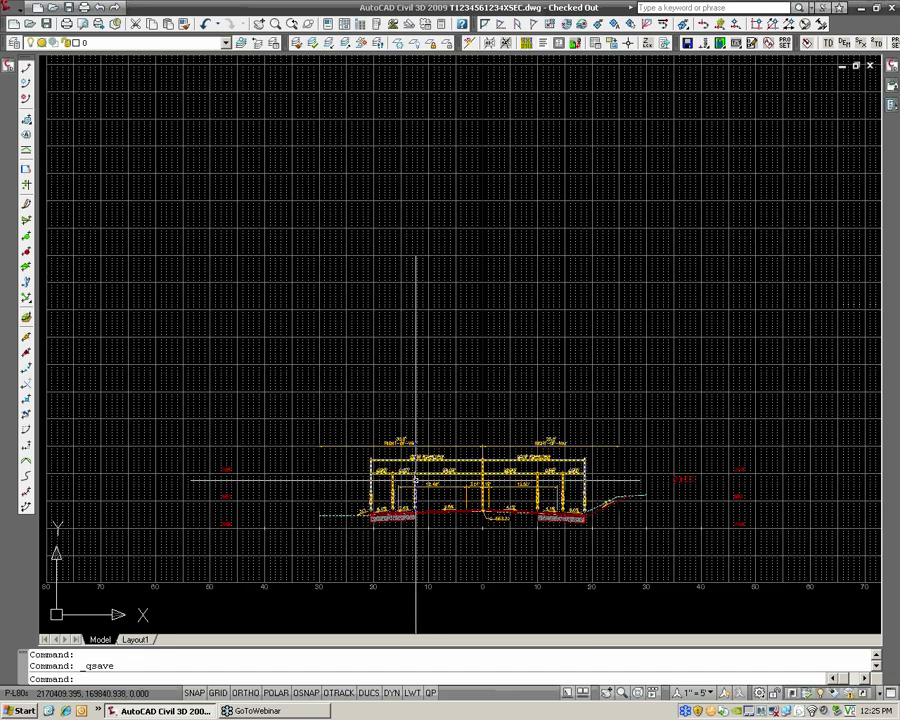
scroll(403, 400, up, 2)
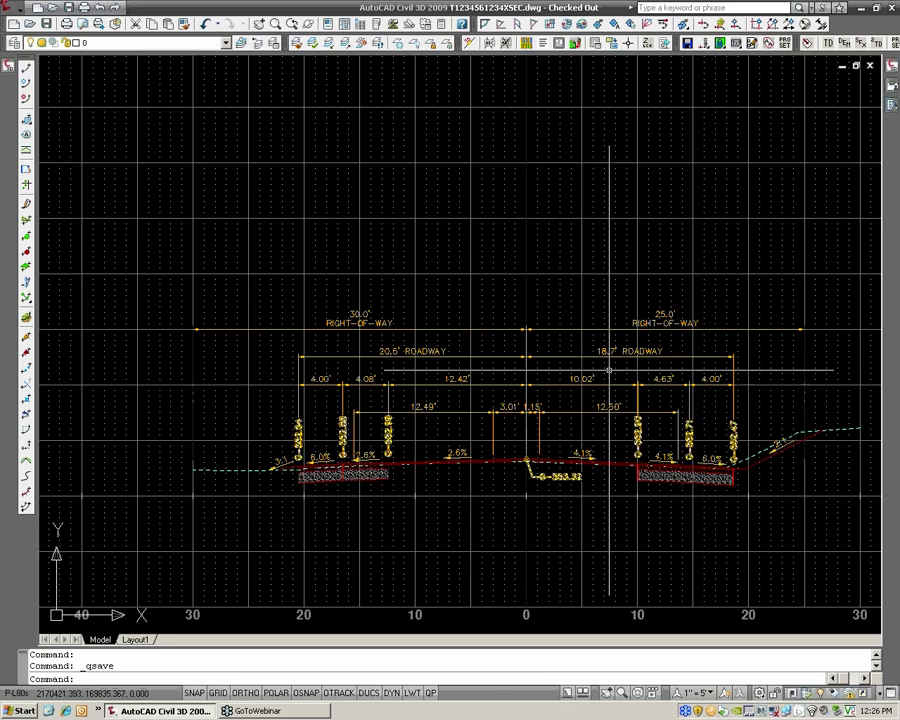
scroll(562, 484, up, 1)
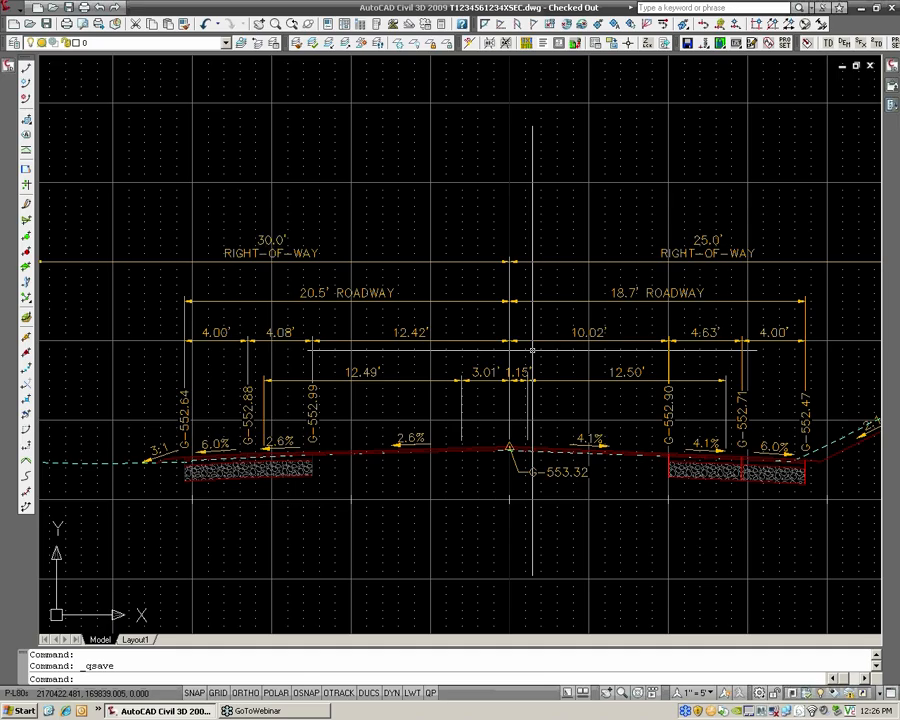
Create the CL_HANOVER_RD section view for station 2+50, snapping its origin to the sheet centerline's apparent intersection above the 2+00 section
scroll(532, 350, down, 5)
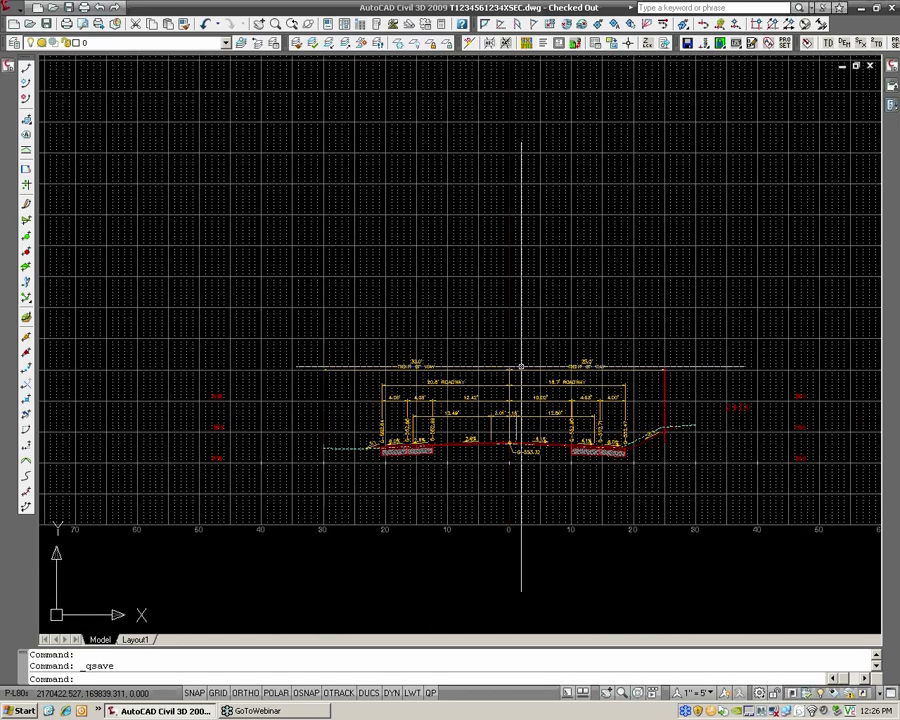
click(19, 12)
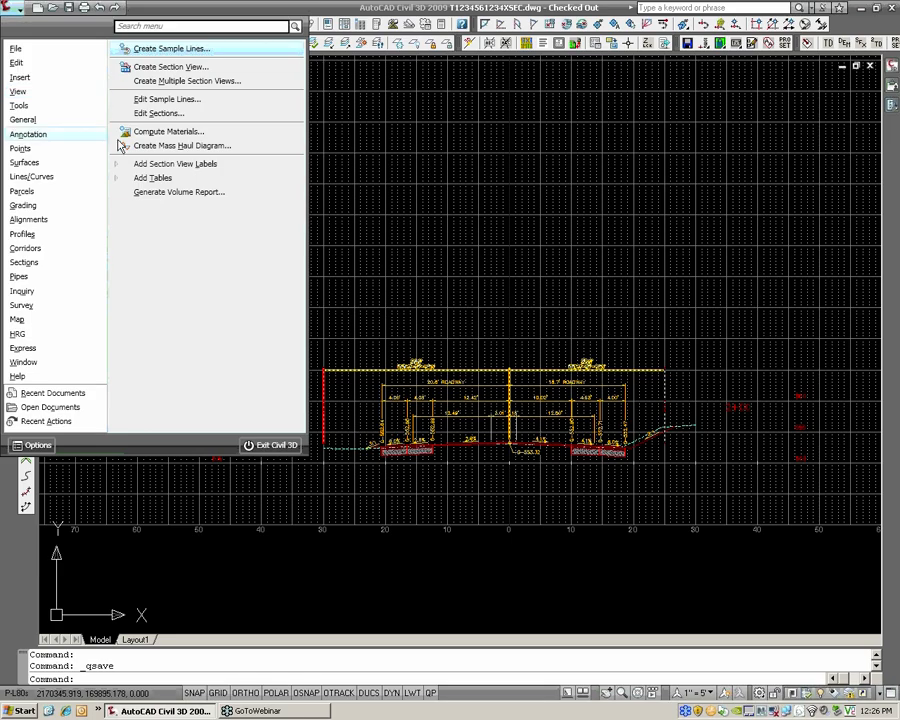
click(172, 68)
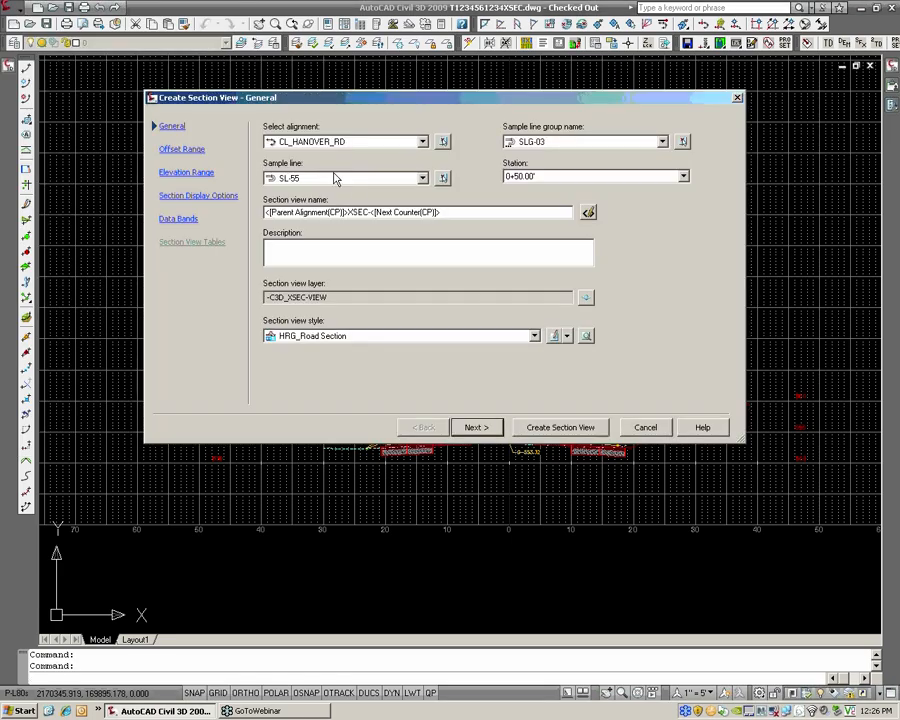
click(542, 177)
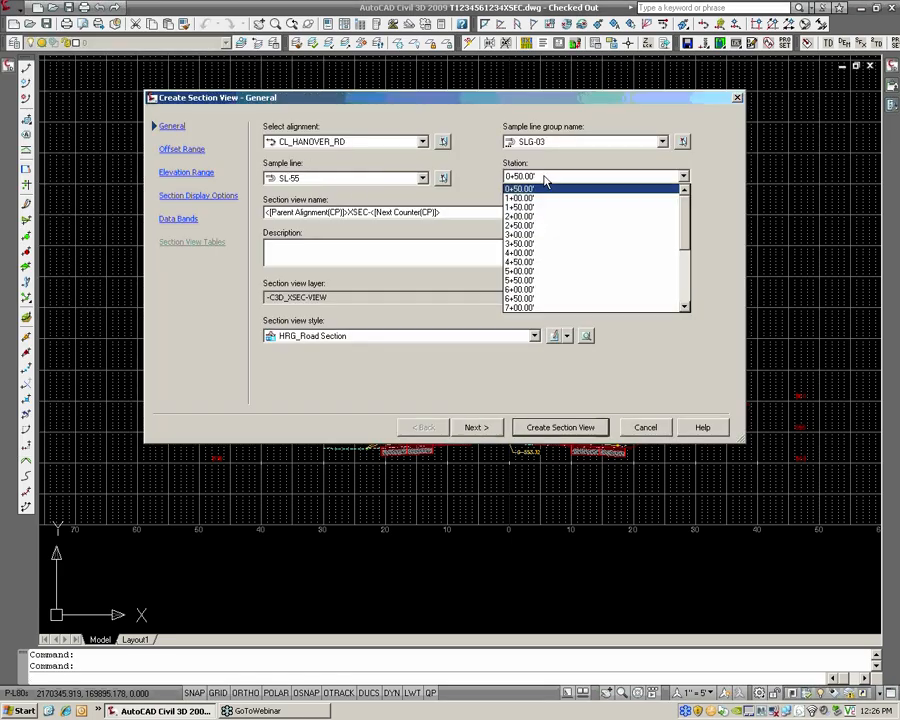
click(538, 226)
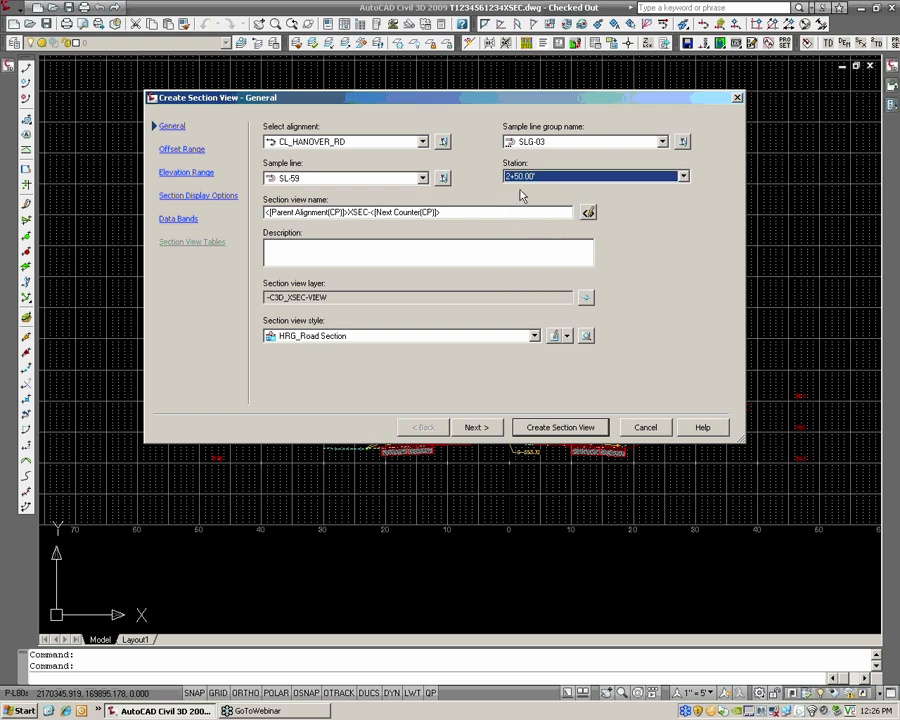
click(560, 427)
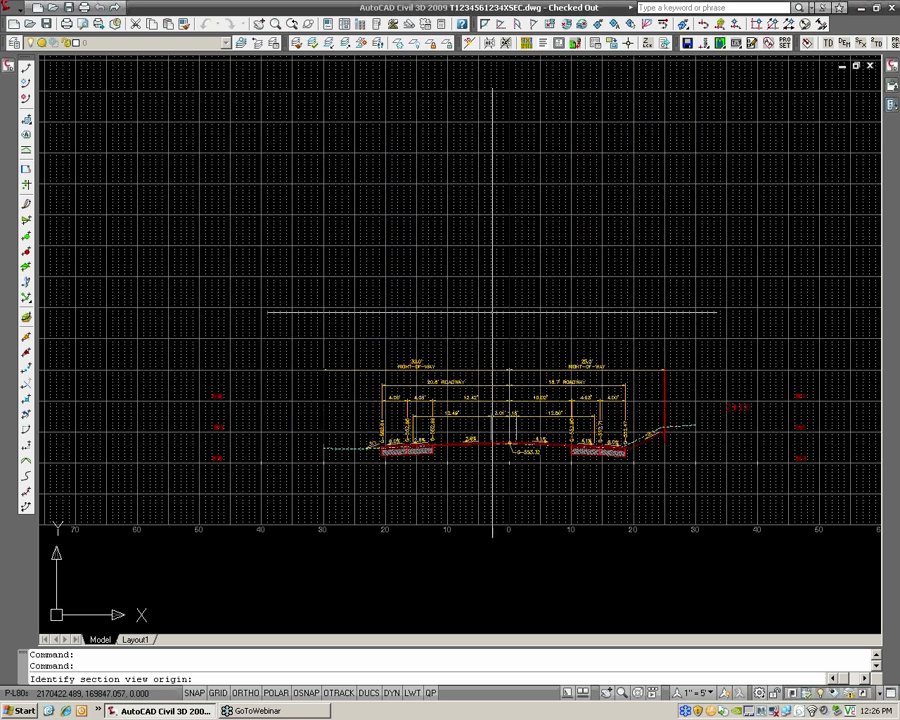
shift+right_click(508, 254)
click(560, 370)
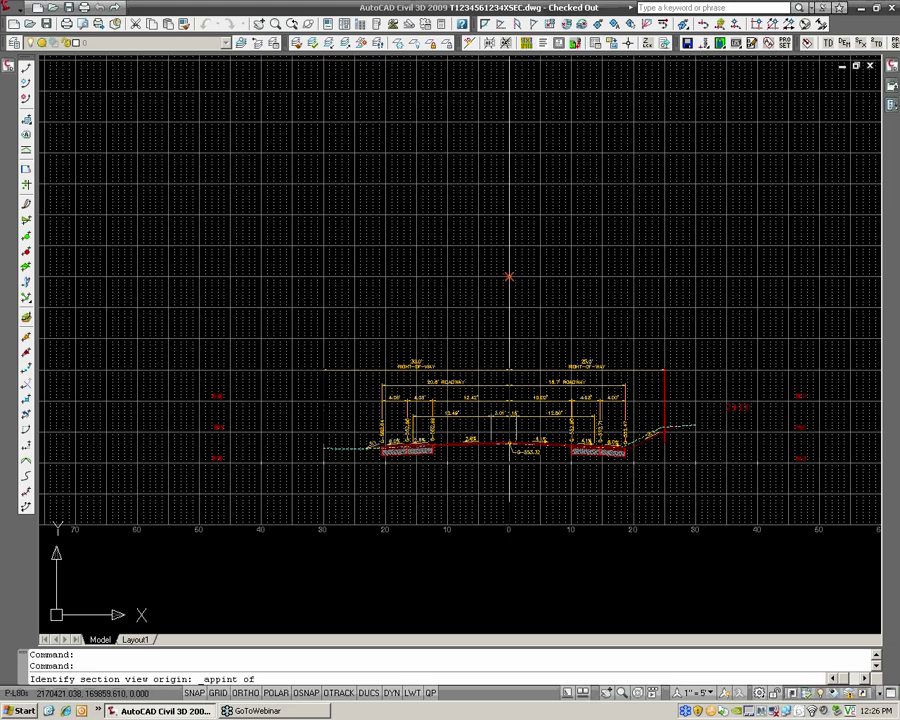
click(509, 276)
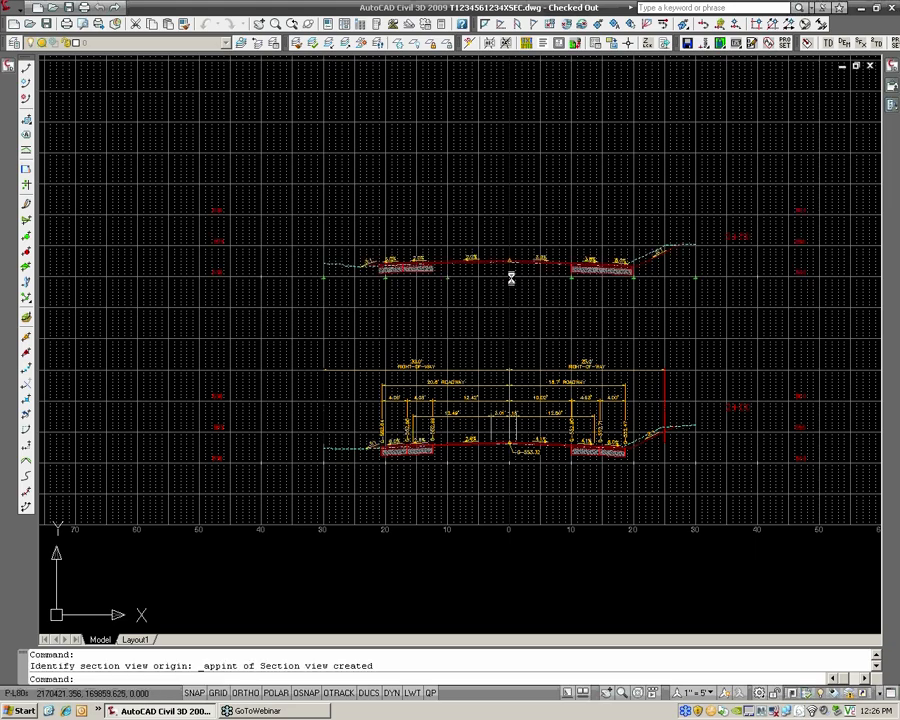
Create the section view for station 3+00, snapping its origin to the sheet centerline's apparent intersection above the 2+50 section
middle_drag(606, 254, 564, 276)
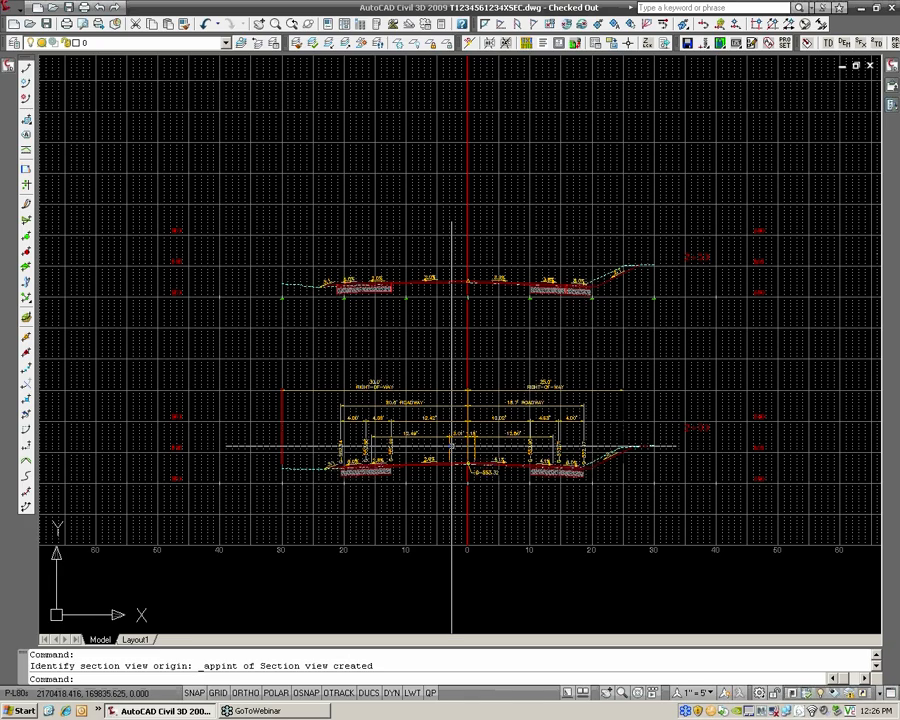
scroll(452, 446, up, 2)
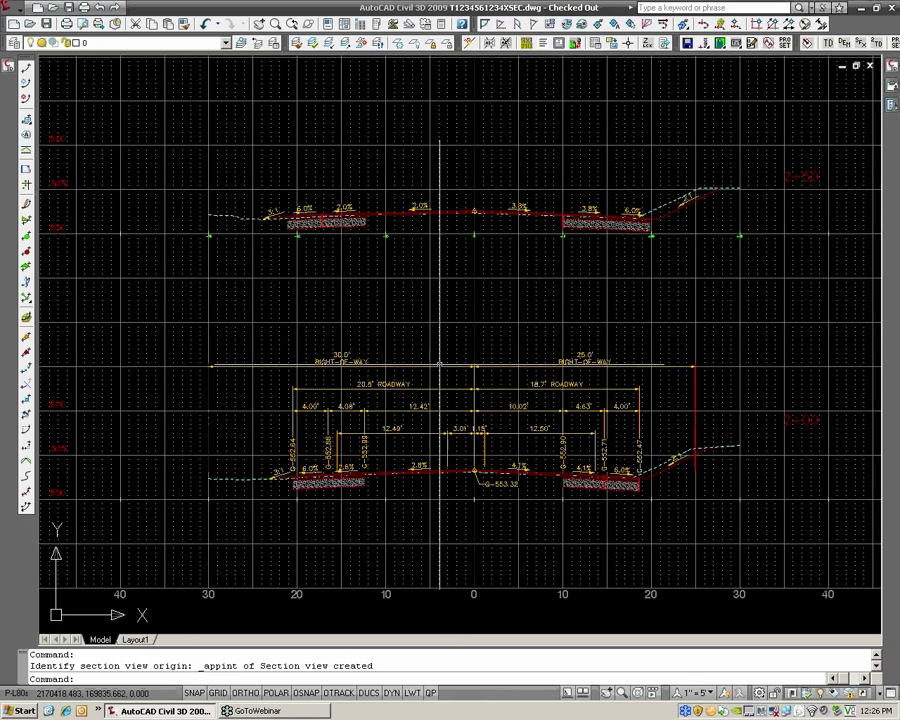
scroll(430, 438, down, 3)
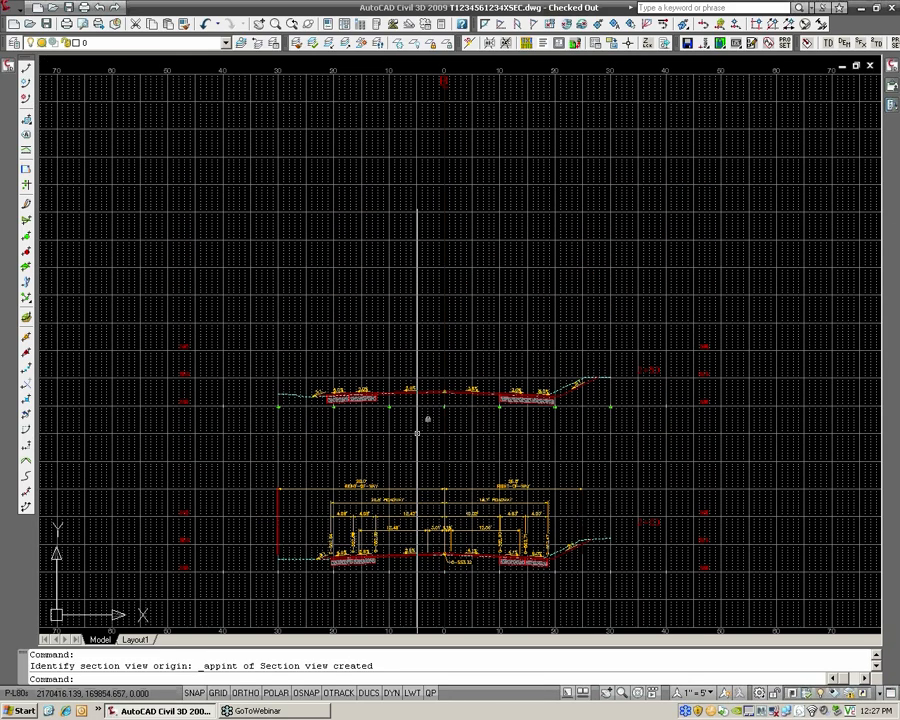
key(Return)
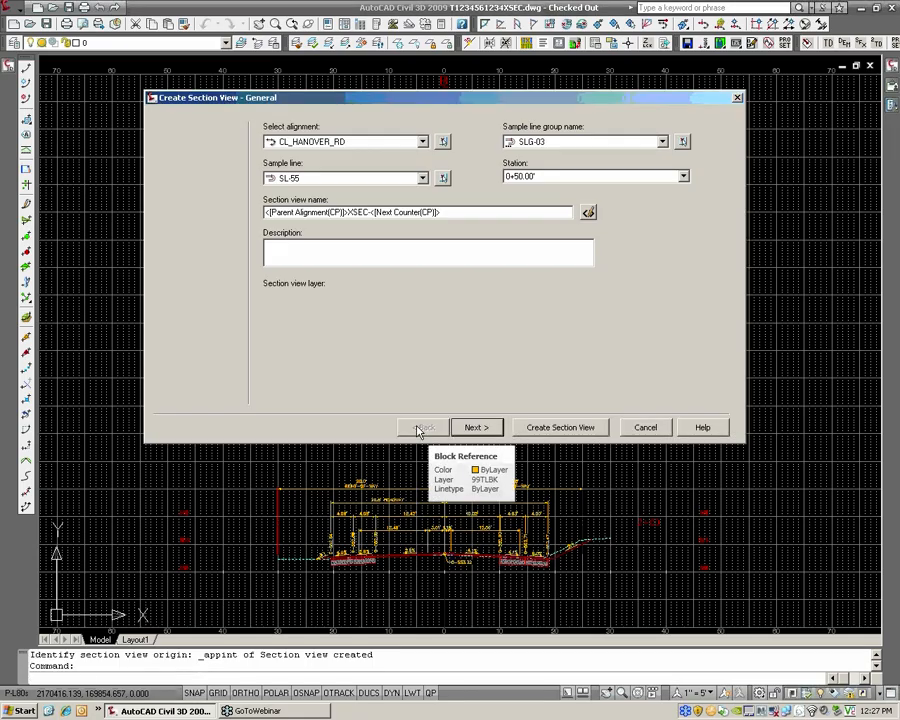
click(534, 180)
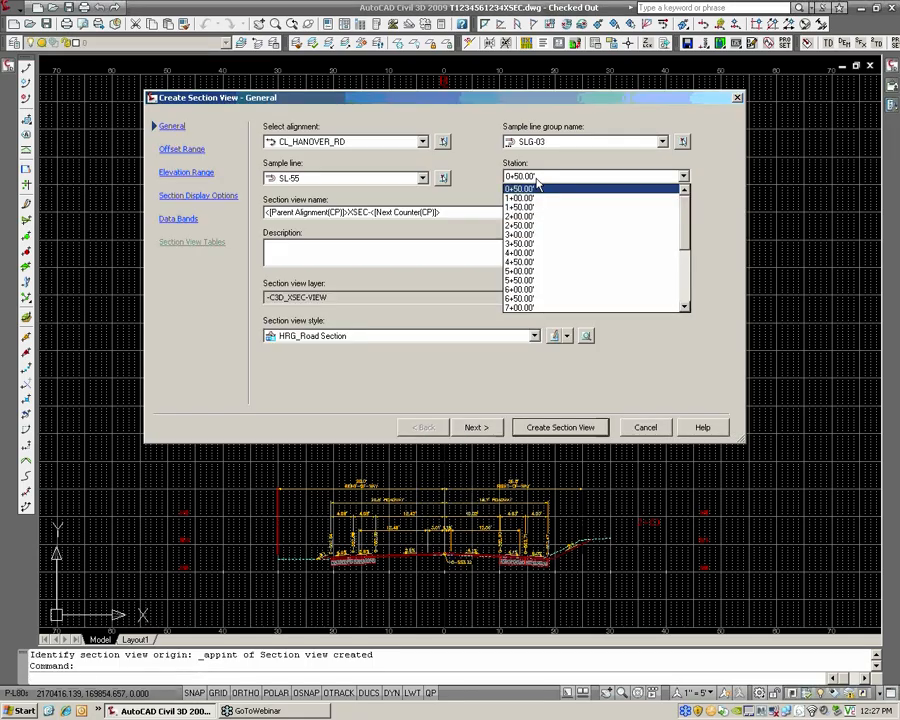
click(531, 235)
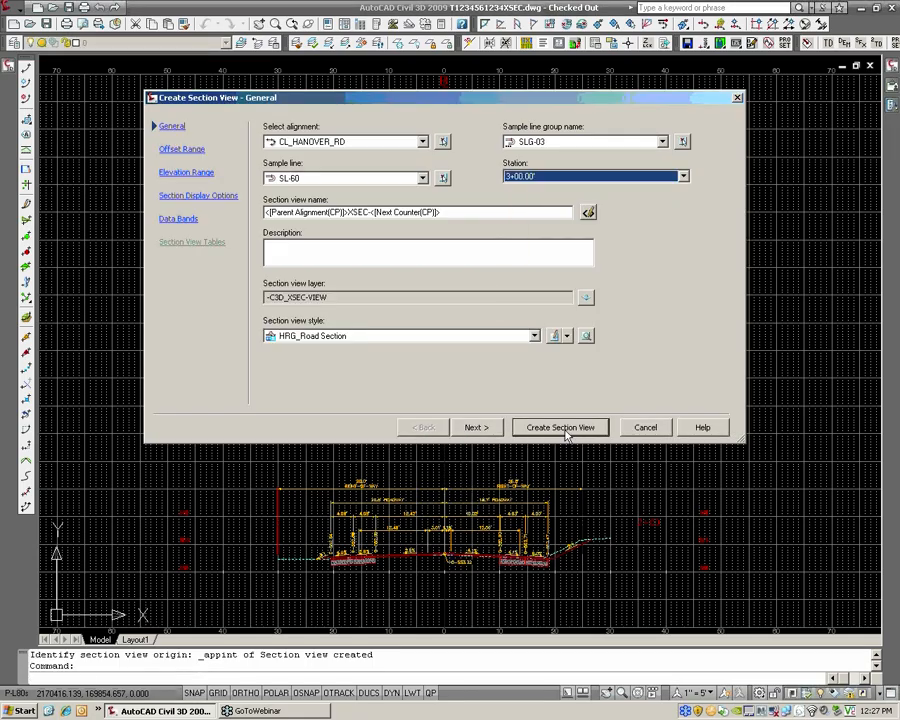
click(560, 427)
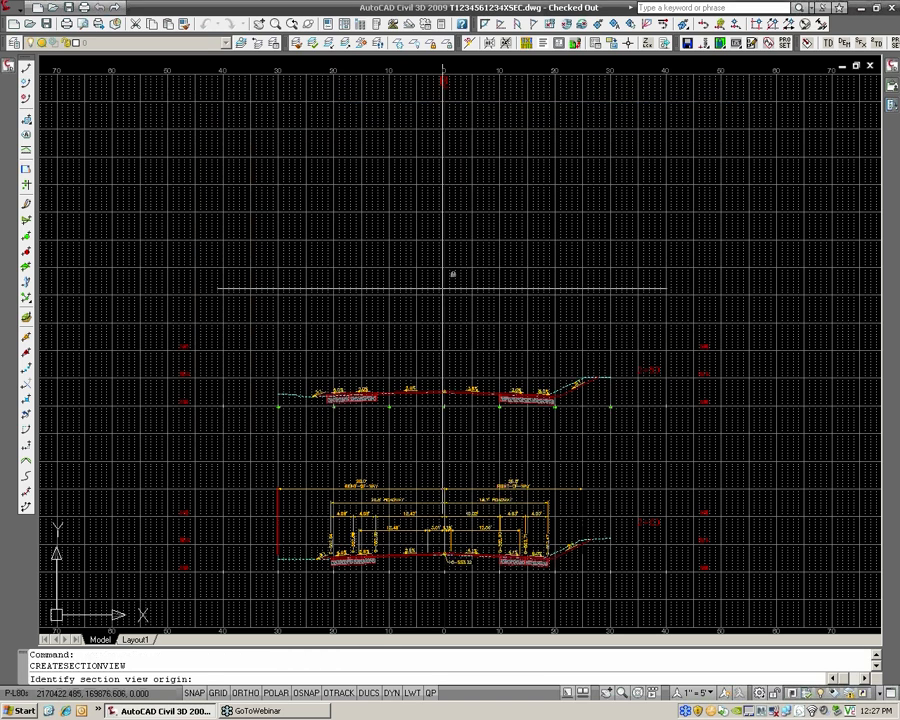
shift+right_click(445, 291)
click(494, 403)
click(458, 262)
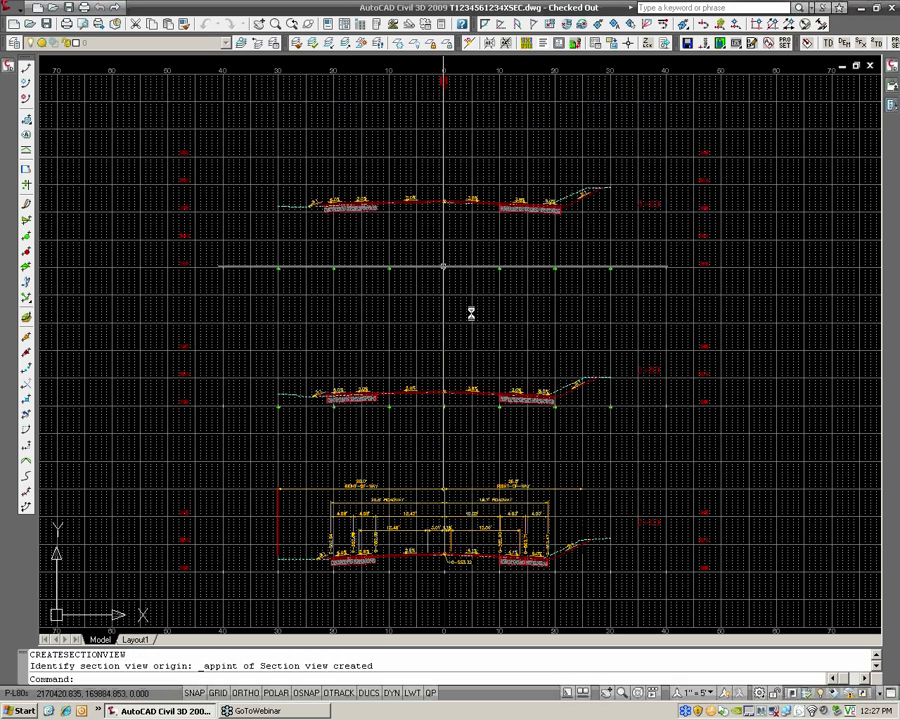
Create the section view for station 3+50 in the empty model space to the right of the gridded sheet
scroll(458, 308, down, 2)
middle_drag(585, 288, 250, 292)
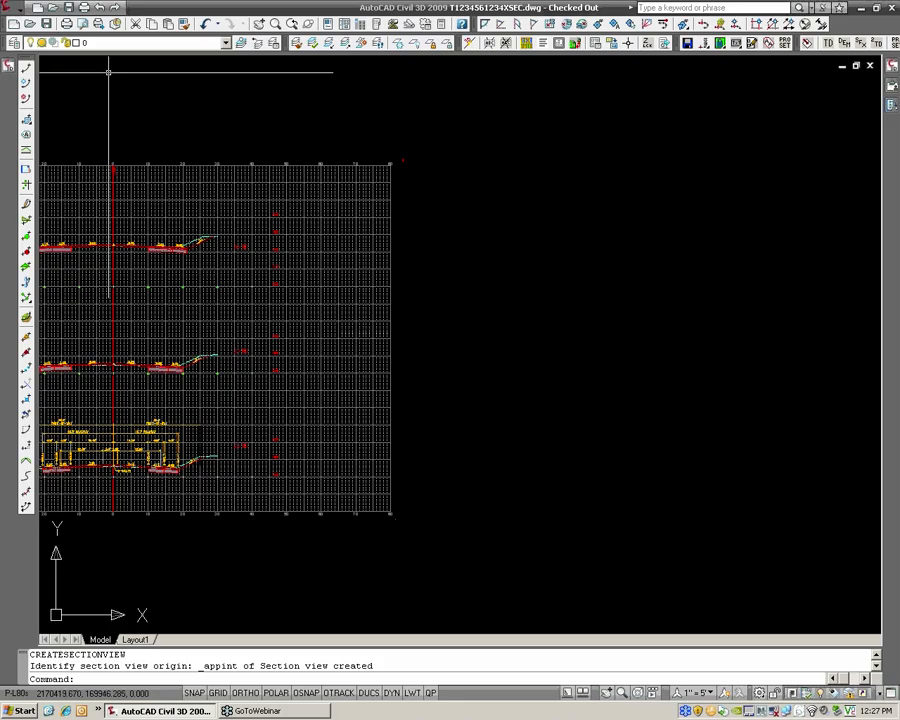
key(Return)
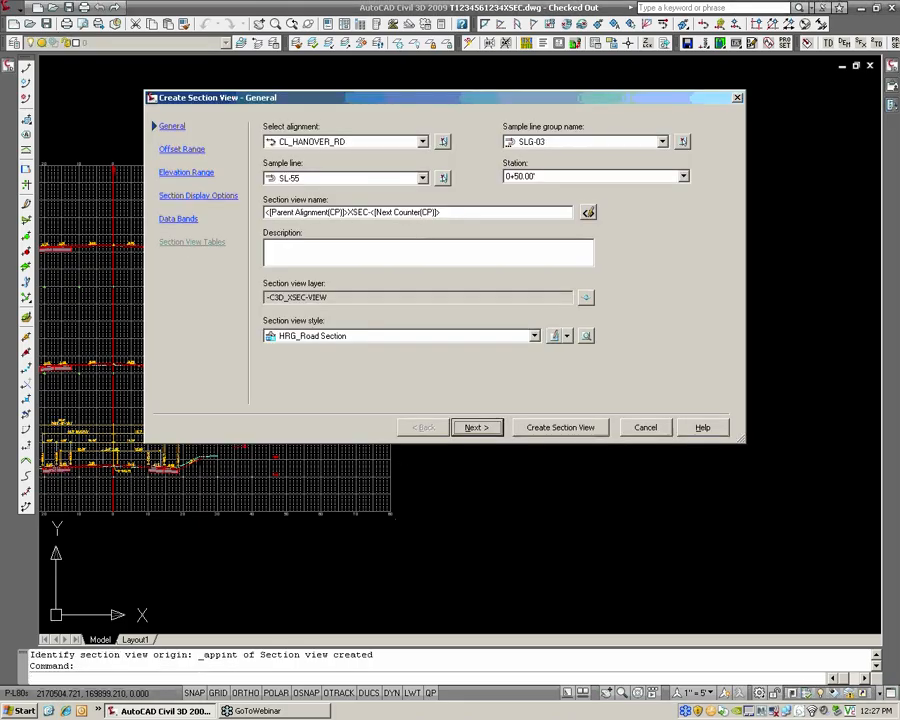
click(539, 178)
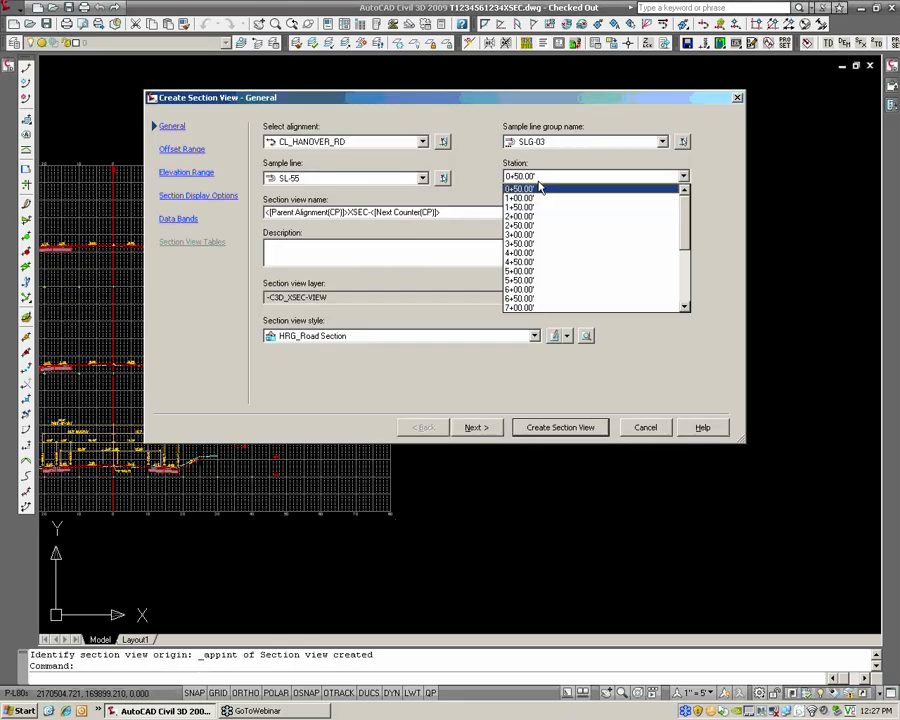
click(538, 246)
click(566, 430)
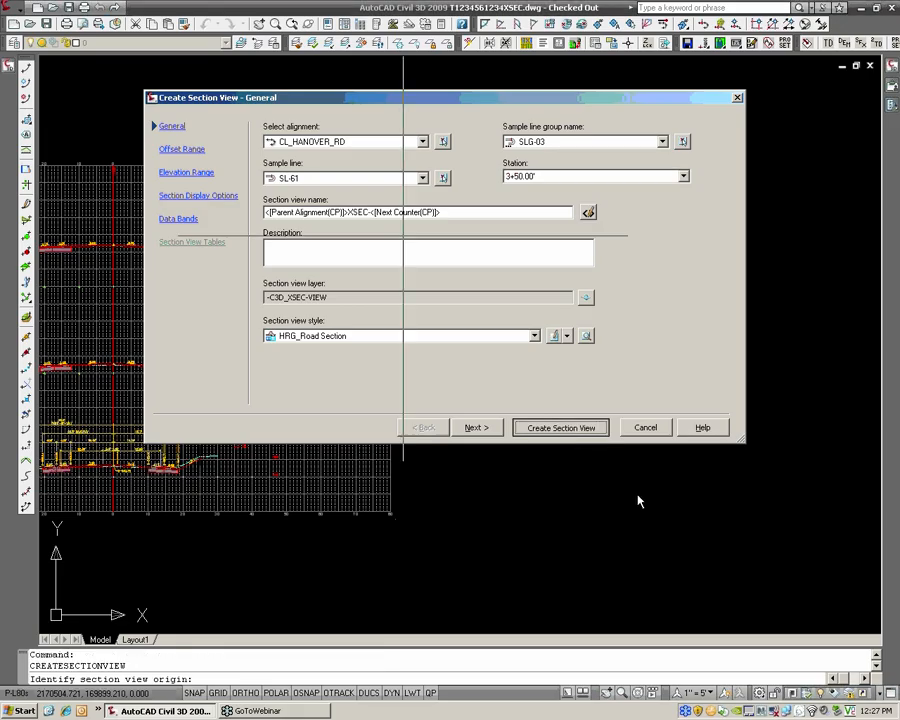
click(465, 487)
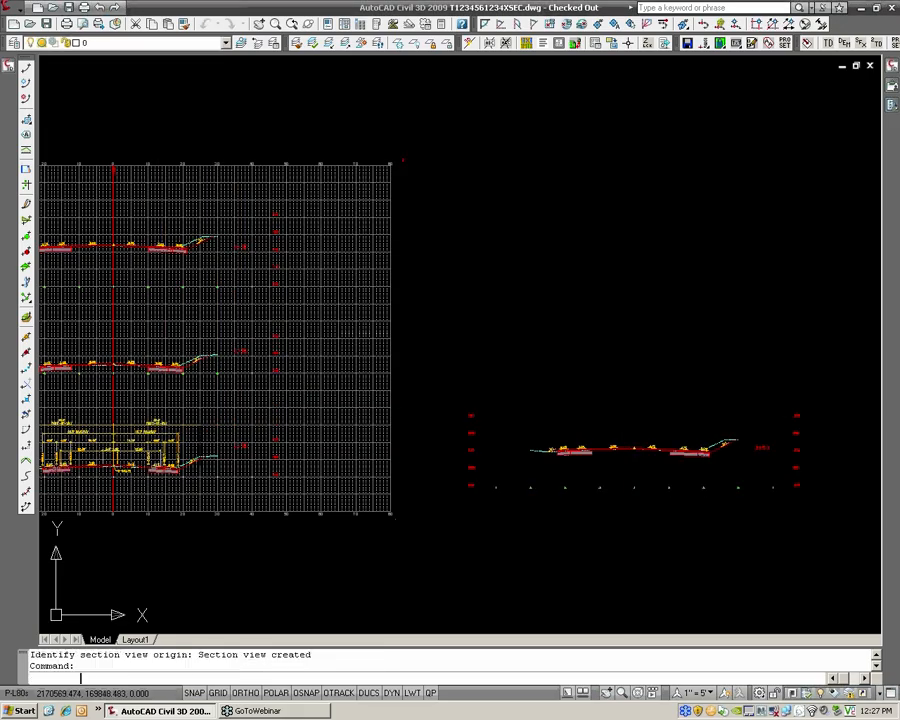
Create the section view for station 4+00 directly above the 3+50 section, outside the gridded sheet
key(Return)
click(540, 176)
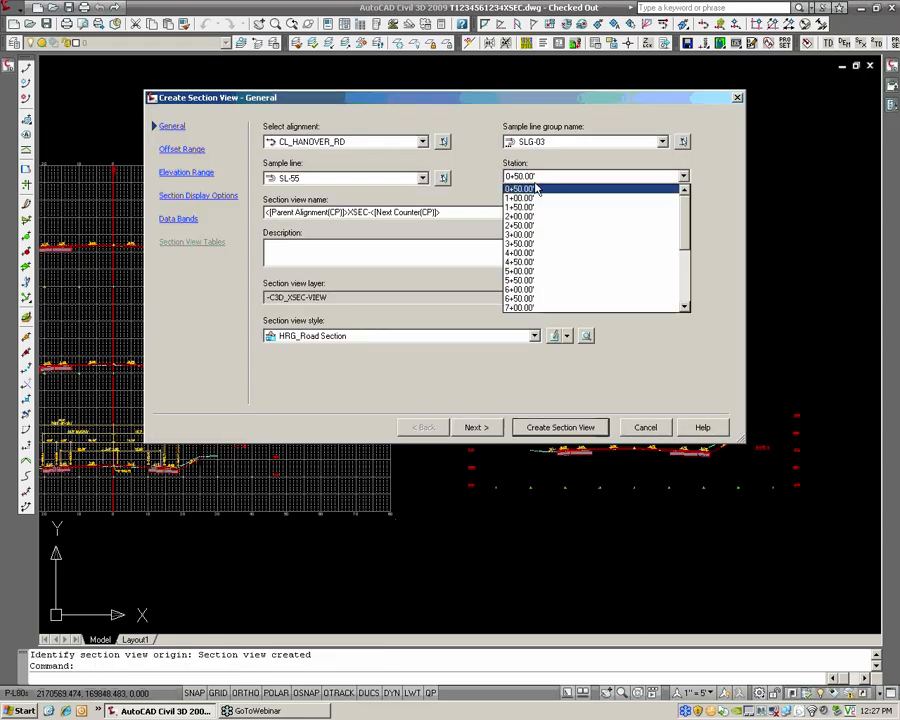
click(537, 255)
click(565, 427)
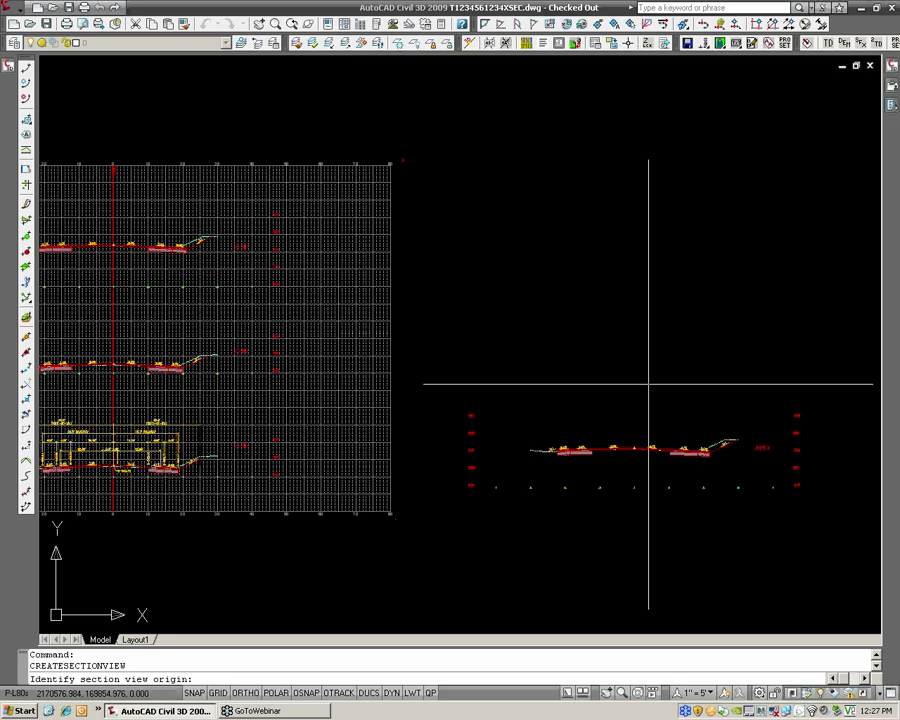
click(635, 326)
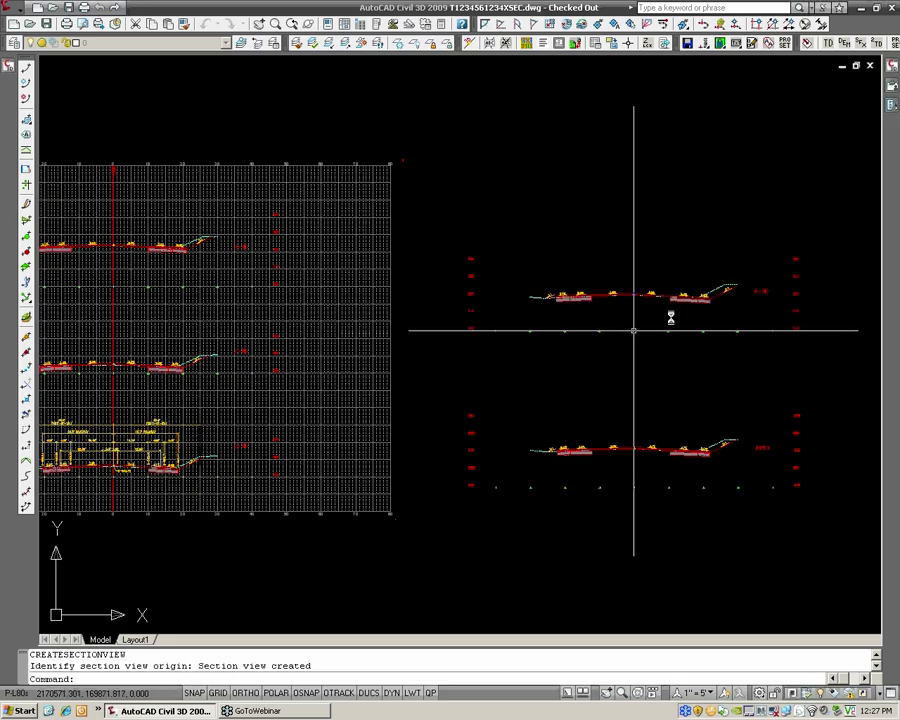
scroll(546, 277, down, 2)
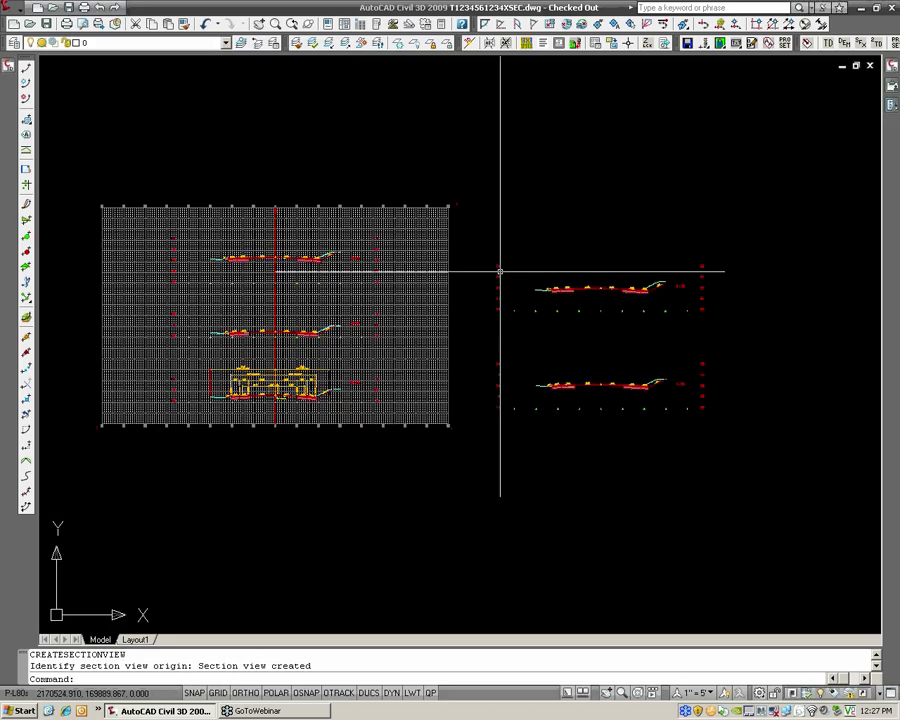
click(120, 42)
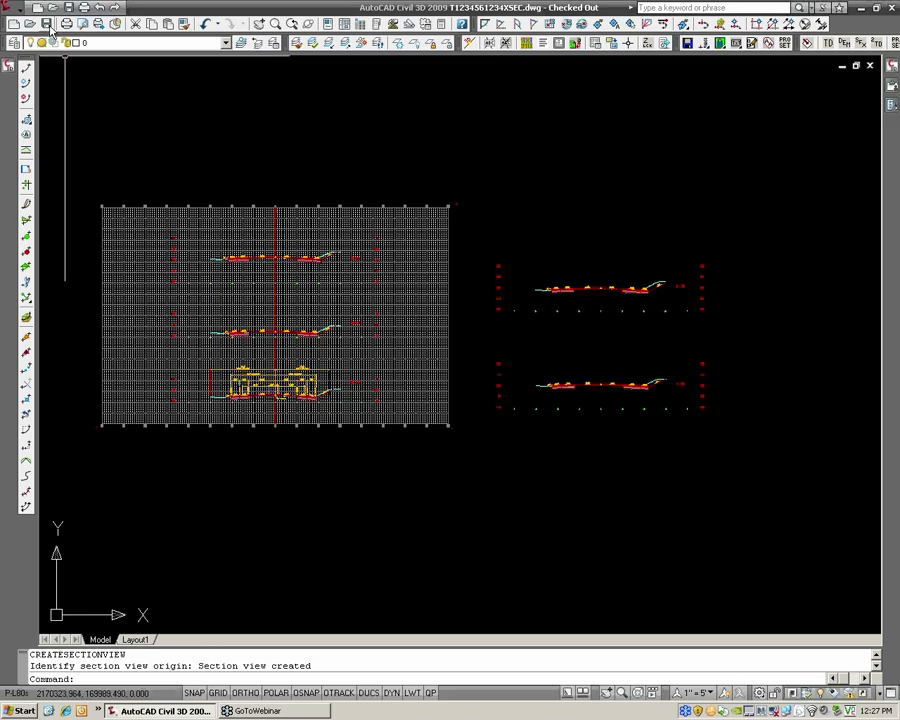
click(604, 390)
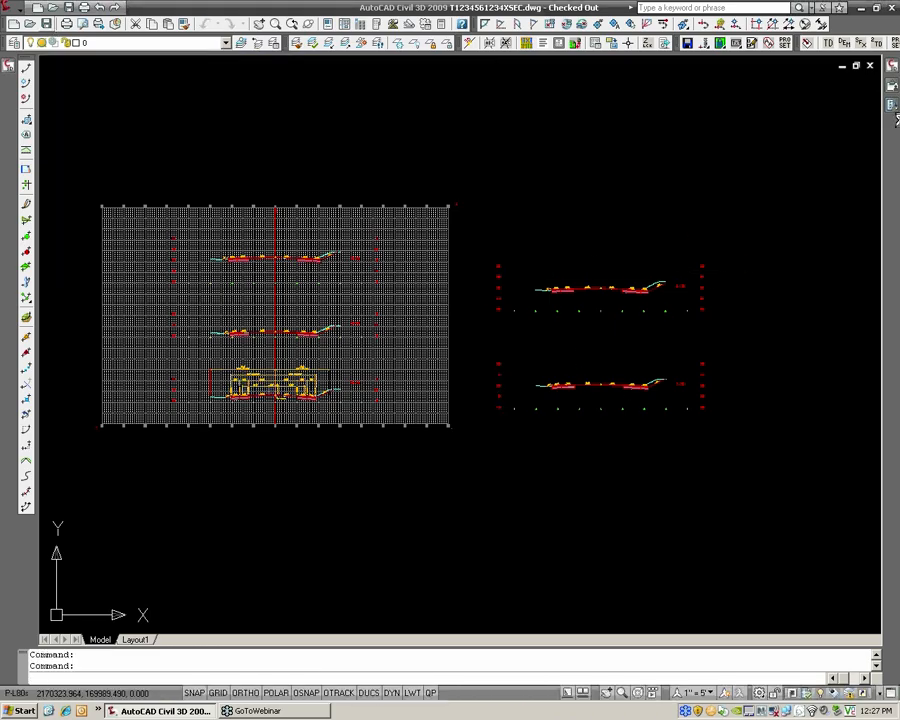
key(ctrl+s)
click(870, 65)
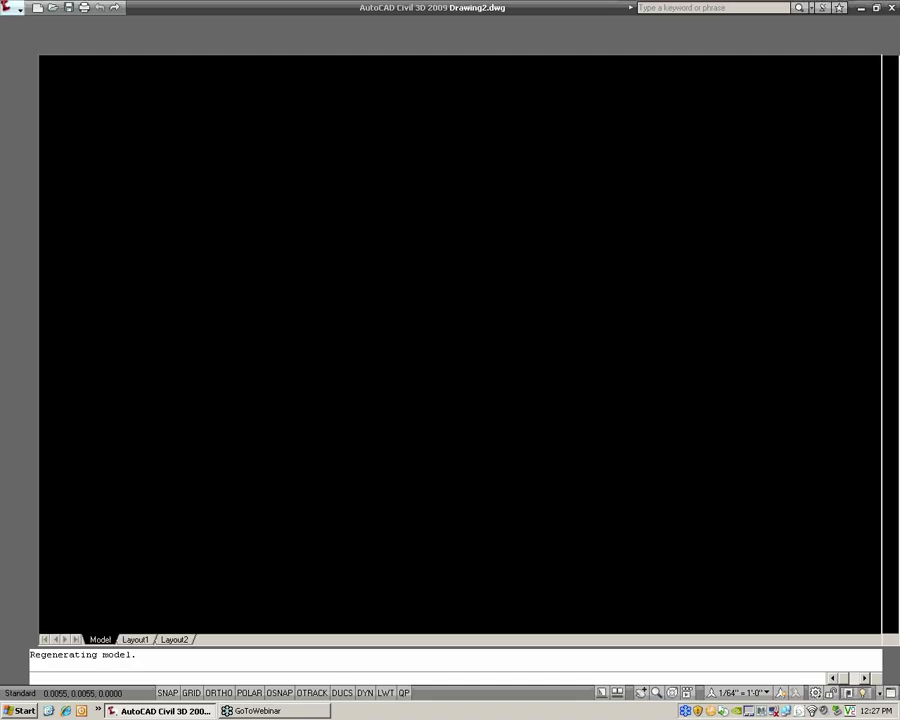
click(16, 12)
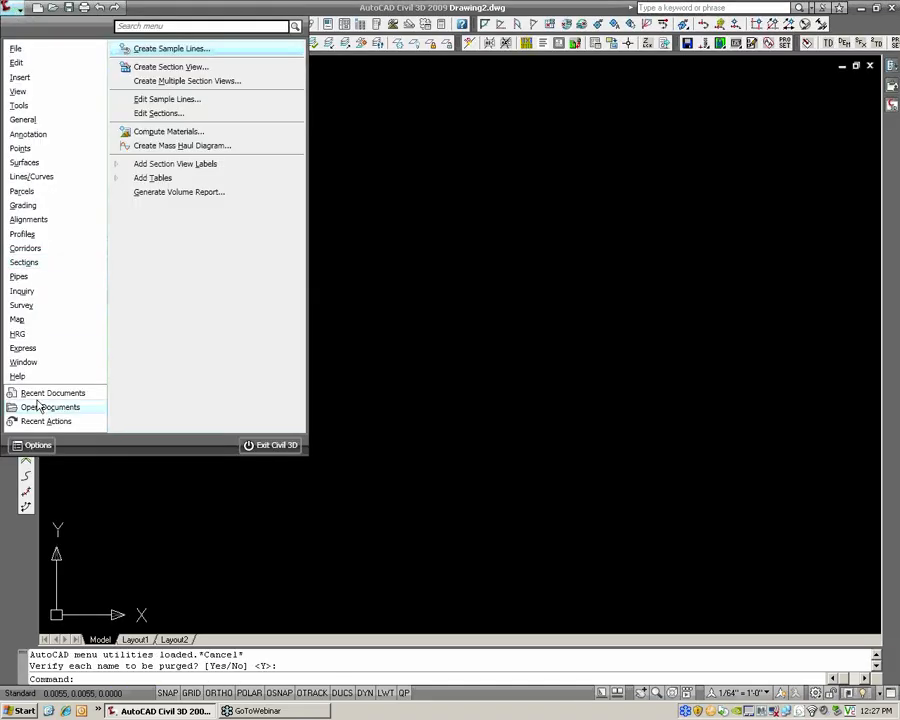
mouse_move(40, 393)
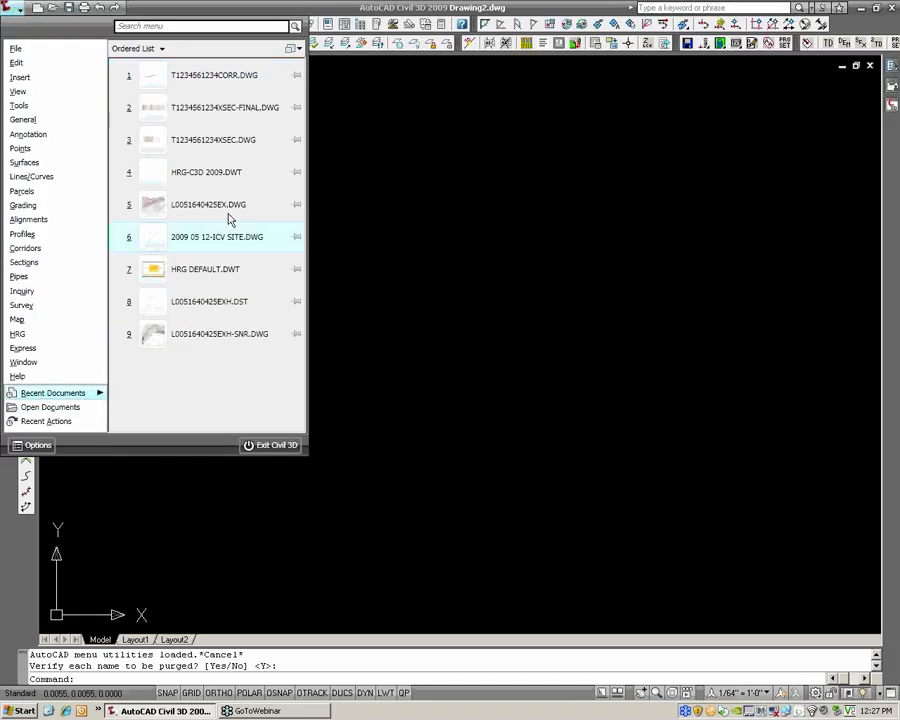
click(228, 118)
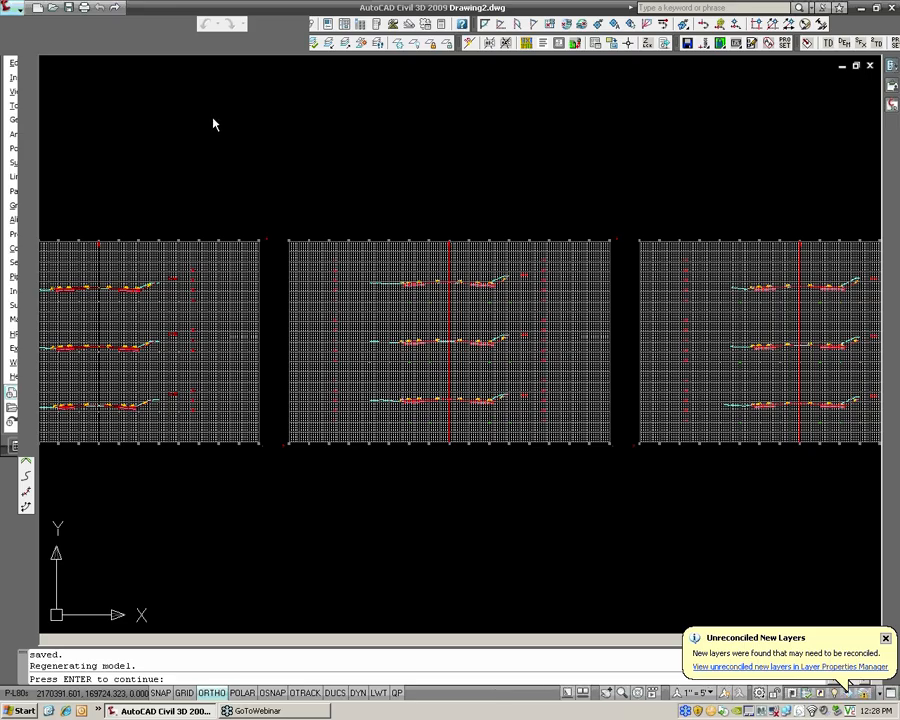
key(Return)
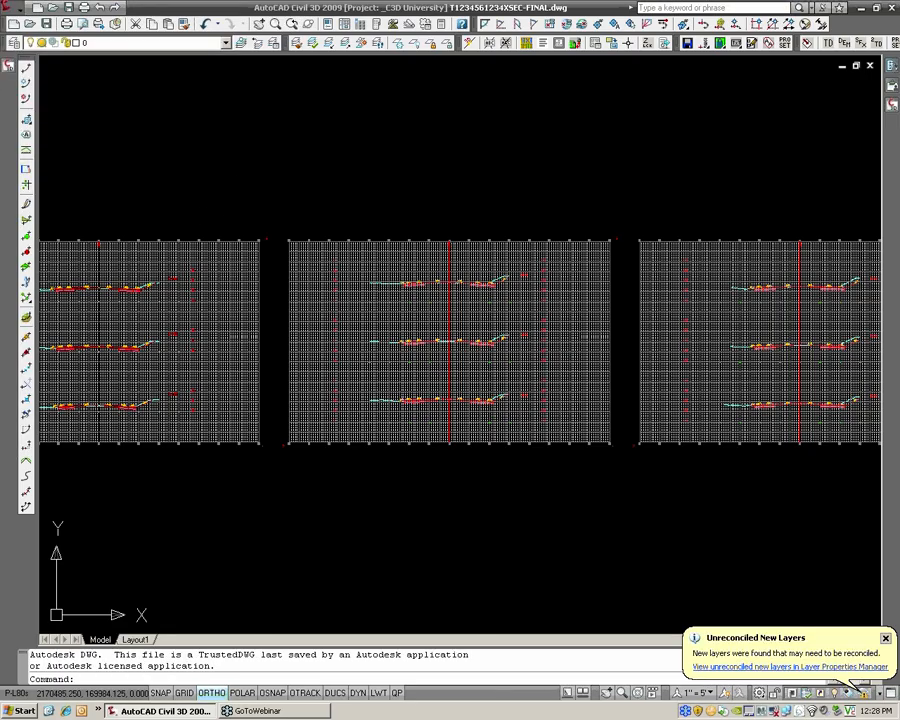
Examine how the finished section views are laid out across the row of gridded cross-section sheets
scroll(275, 207, down, 6)
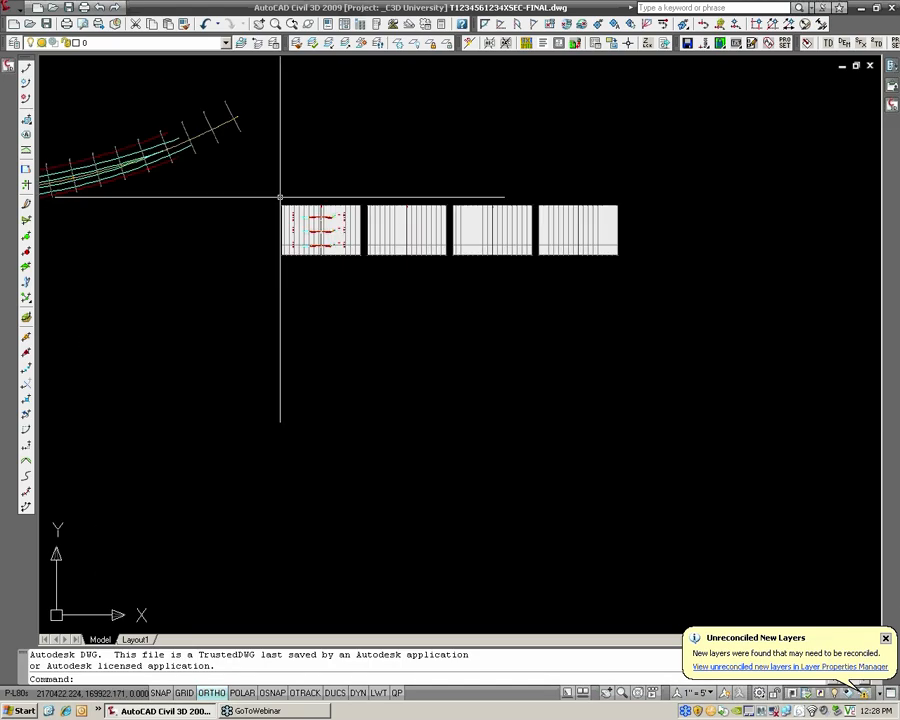
middle_drag(142, 241, 396, 211)
middle_drag(865, 181, 561, 242)
scroll(581, 242, up, 5)
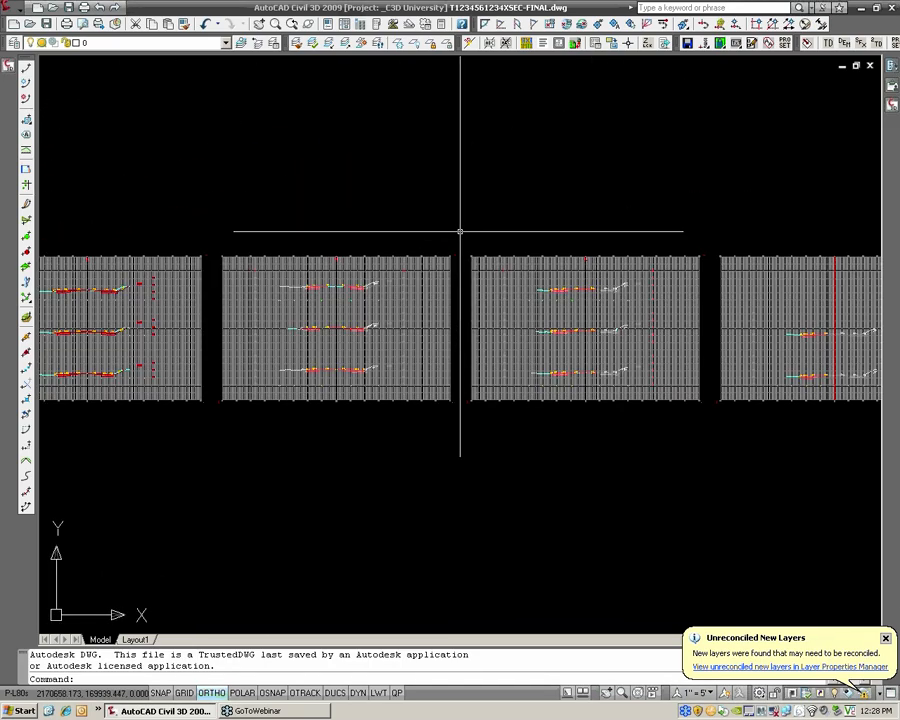
scroll(461, 231, down, 2)
scroll(322, 295, up, 2)
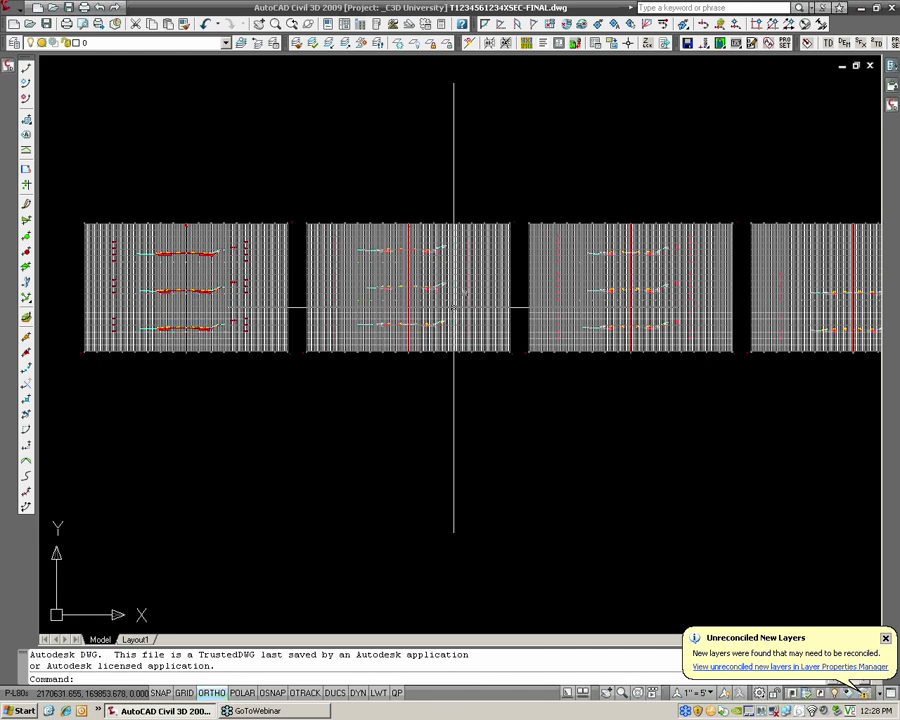
Try to open the section view group properties from the station 3+00 section view on the sheet with stations 2+00 to 3+00
middle_drag(721, 287, 588, 303)
middle_drag(112, 287, 206, 284)
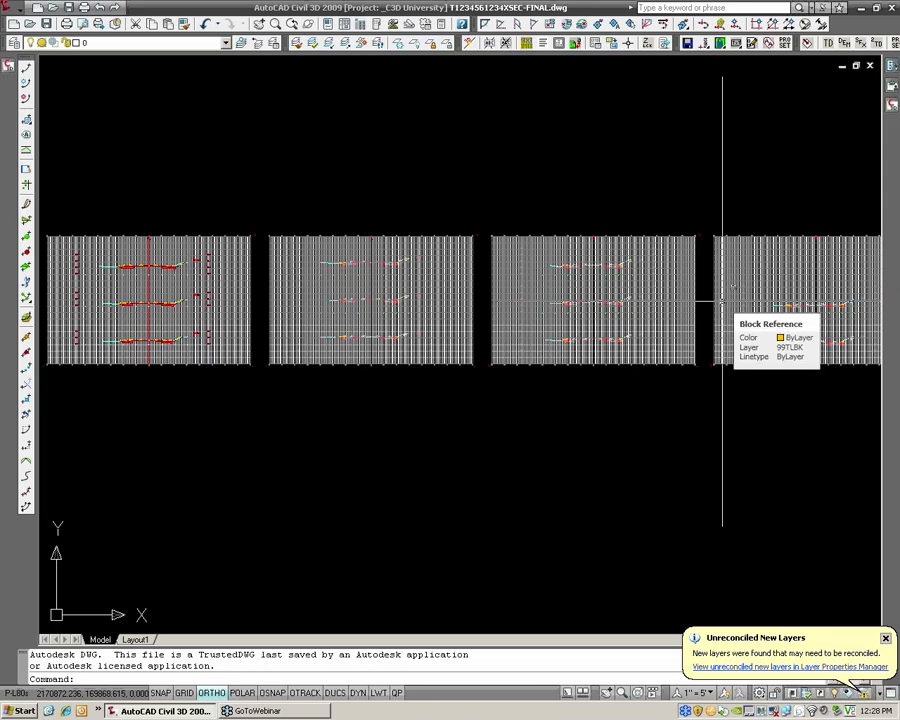
middle_drag(426, 310, 631, 325)
scroll(384, 317, up, 9)
scroll(378, 315, down, 4)
scroll(722, 311, up, 3)
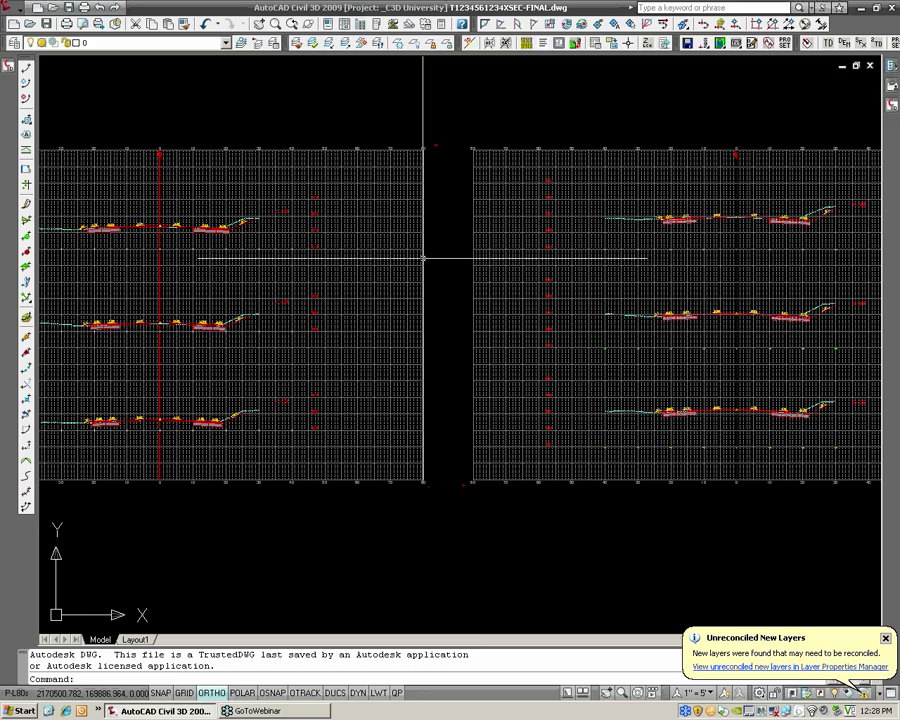
click(285, 213)
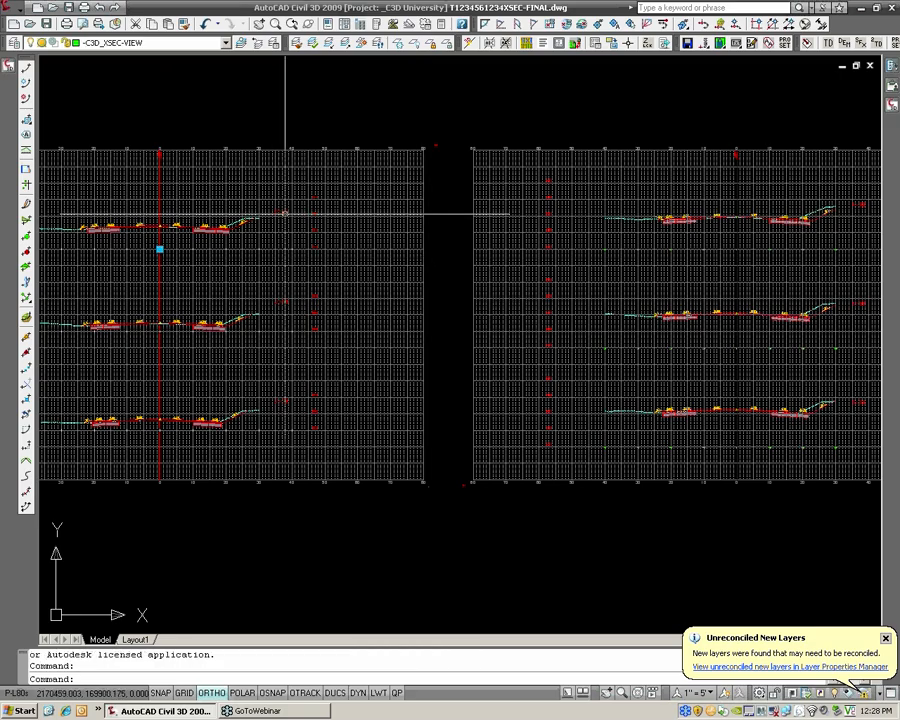
right_click(285, 213)
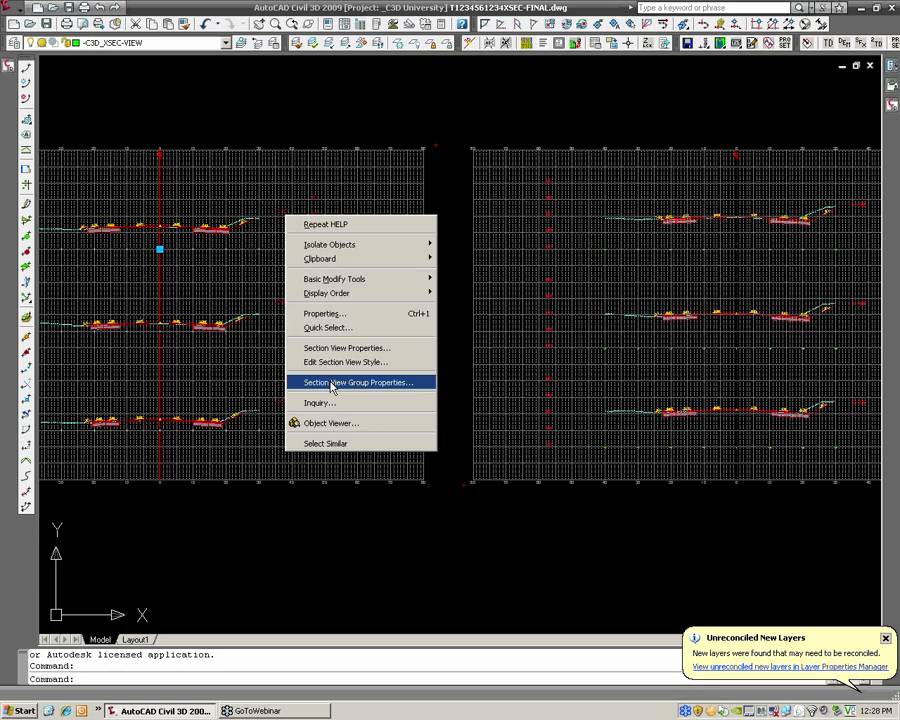
click(331, 384)
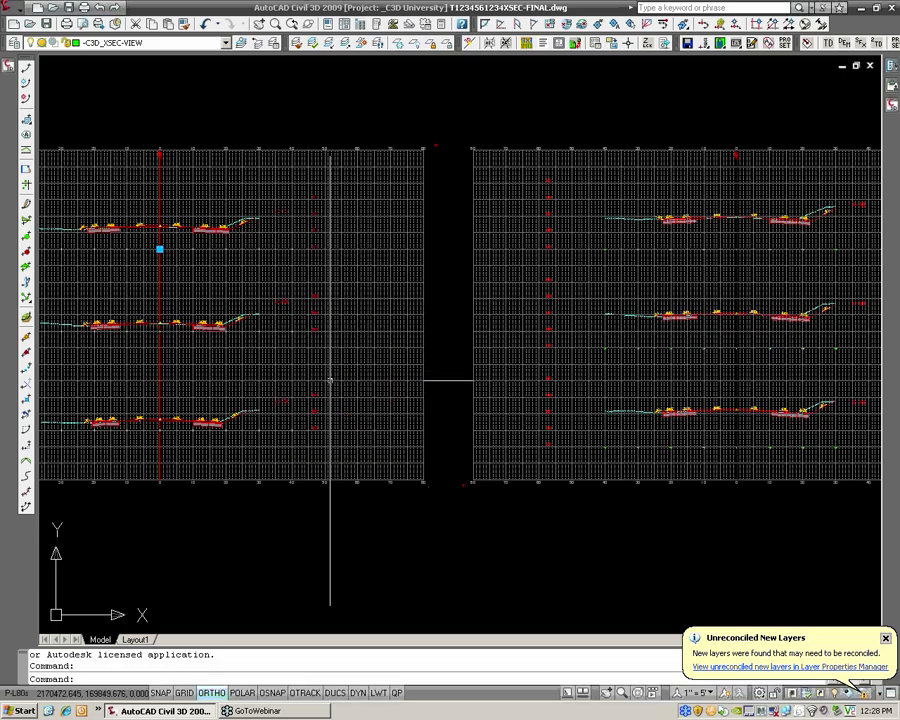
Check the editing commands available for the station 2+50 section view, and clear the selection
click(314, 313)
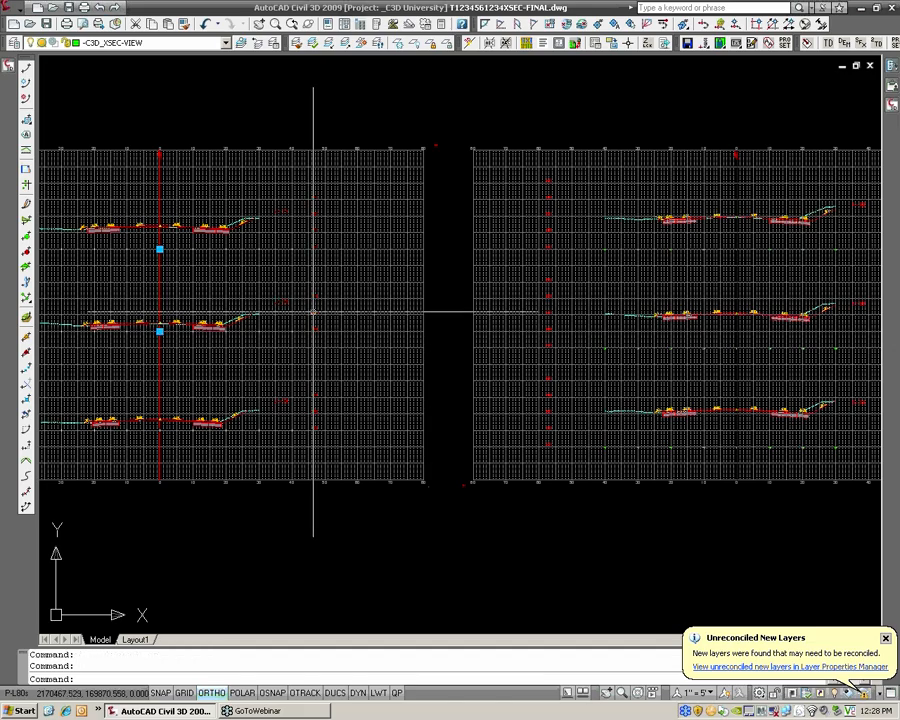
right_click(314, 313)
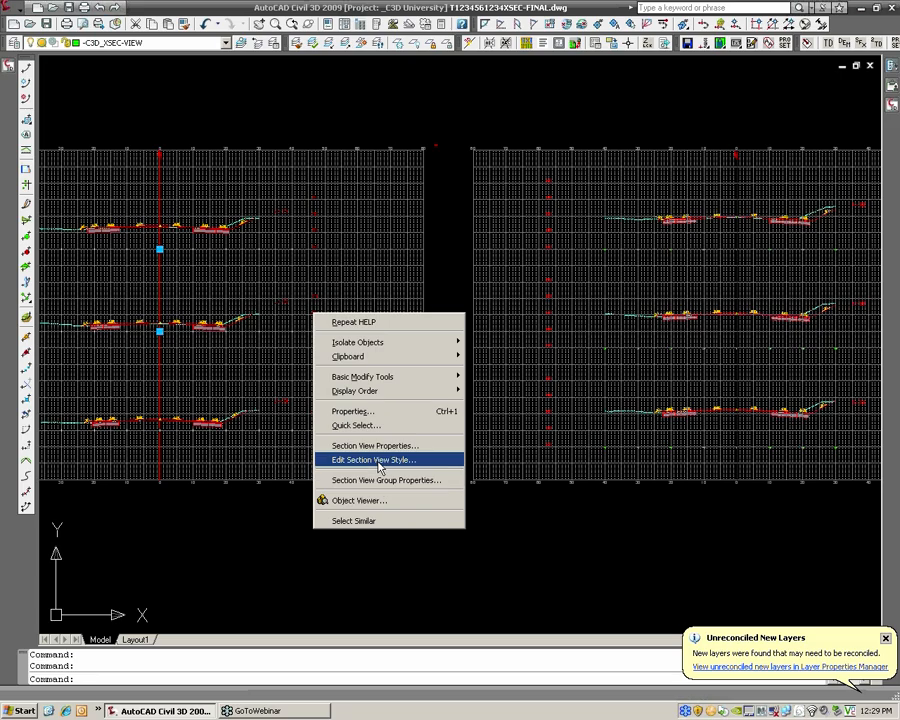
key(Escape)
scroll(298, 284, up, 3)
key(Escape)
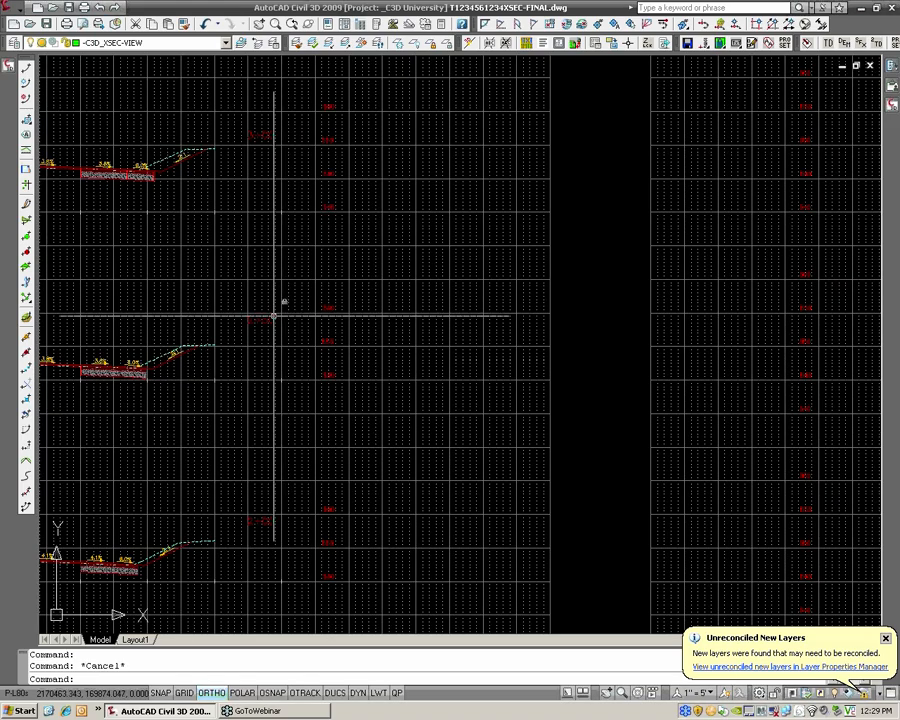
scroll(278, 318, up, 2)
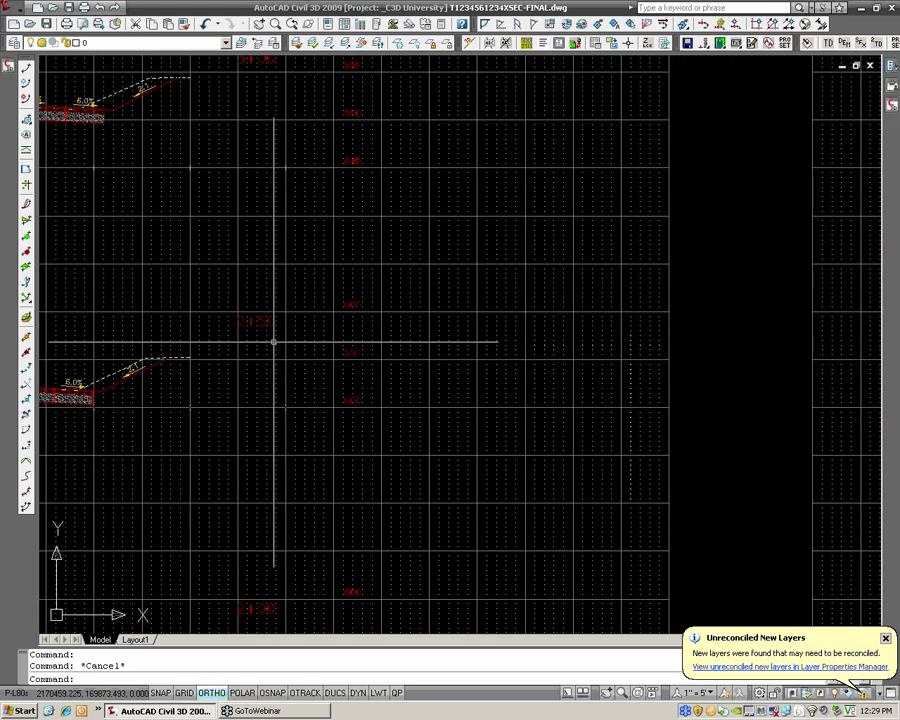
click(334, 298)
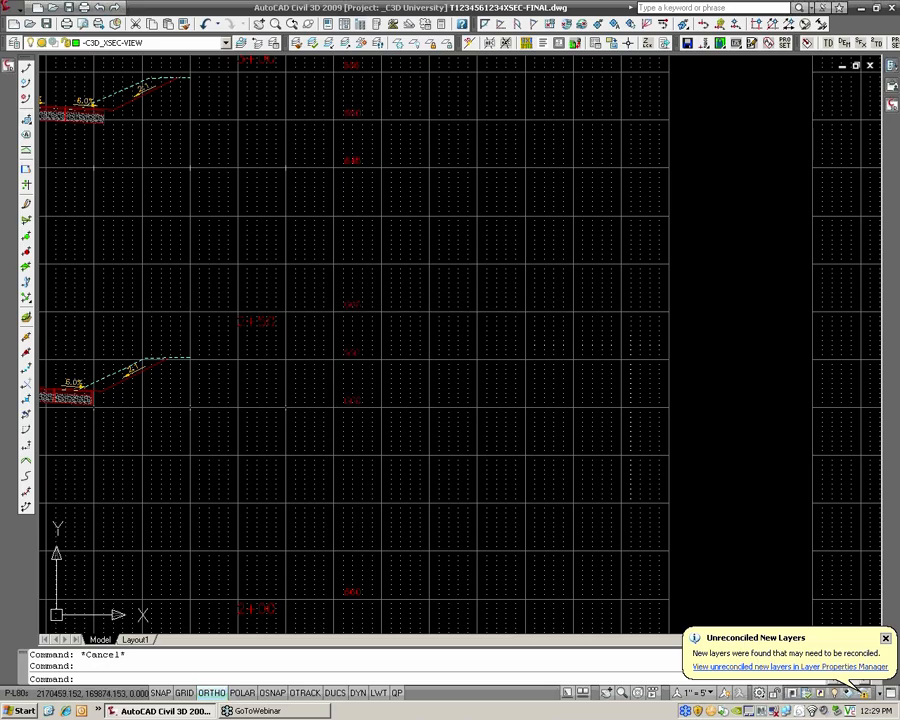
middle_drag(113, 350, 333, 319)
key(Escape)
Check the editing commands available for the corridor section and the existing ground section at station 2+50
click(295, 368)
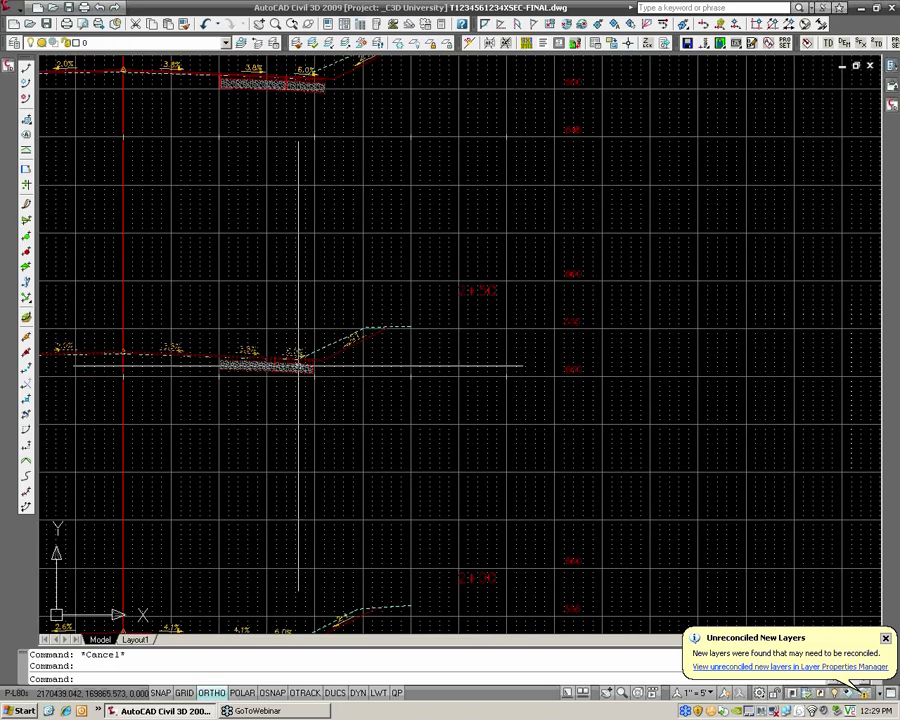
scroll(251, 358, down, 2)
middle_drag(229, 353, 362, 335)
scroll(364, 335, up, 3)
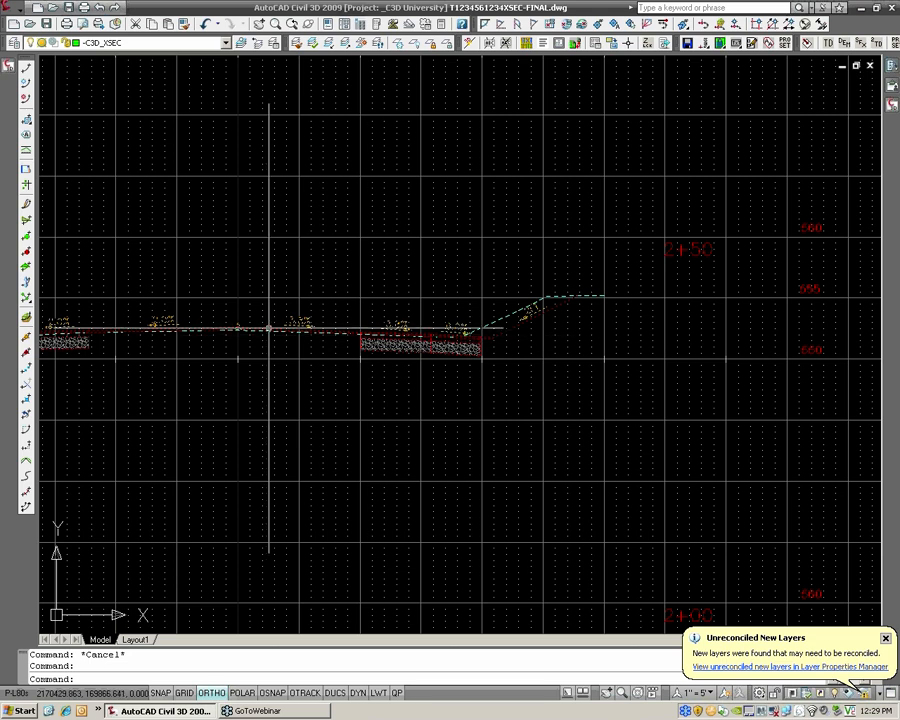
middle_drag(510, 320, 690, 300)
scroll(700, 298, down, 2)
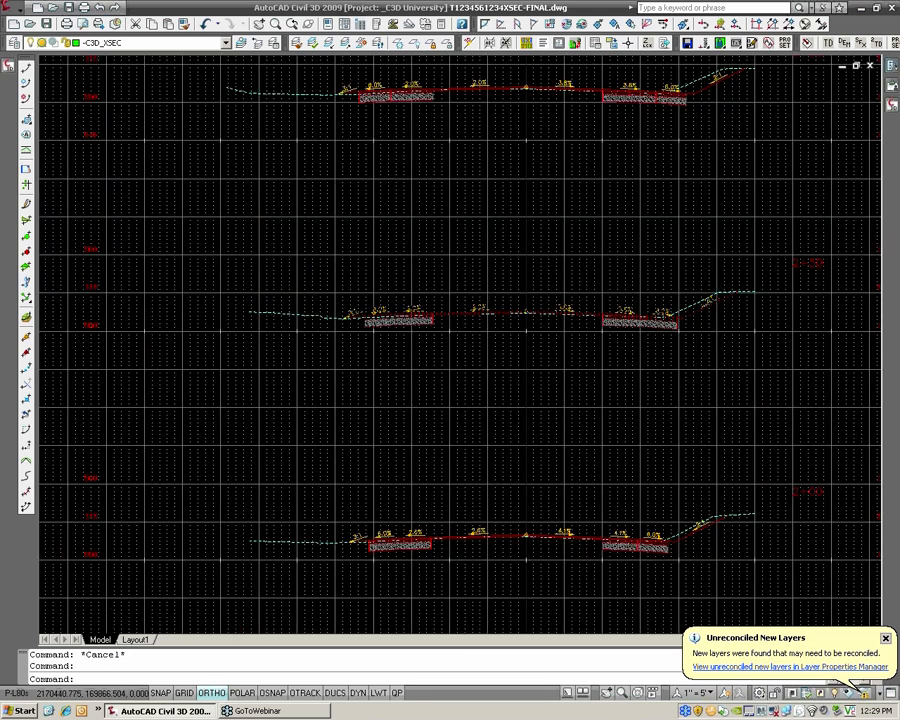
scroll(710, 302, up, 2)
right_click(617, 333)
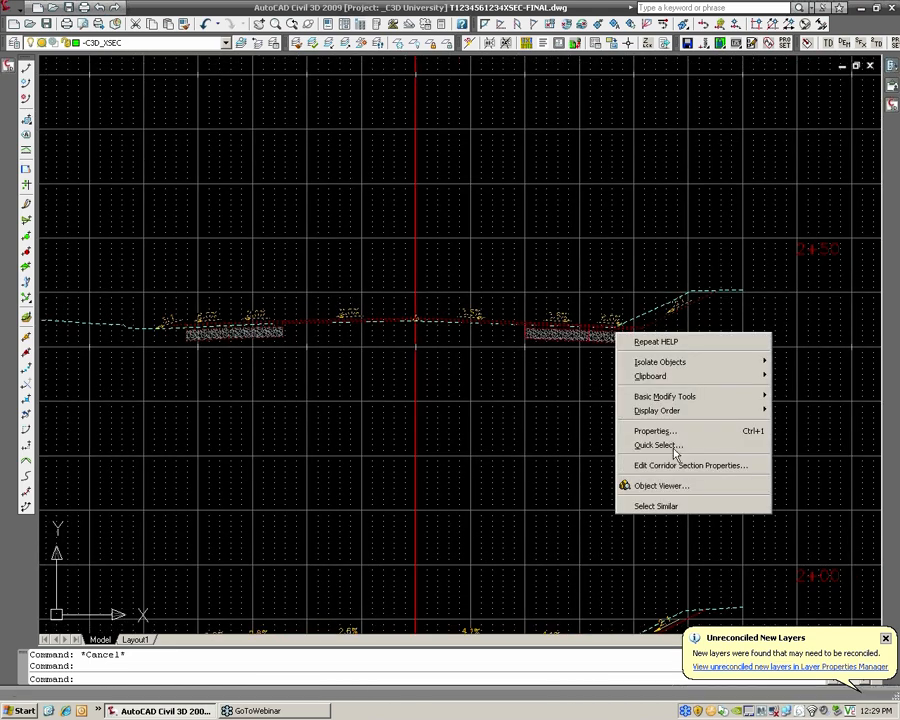
key(Escape)
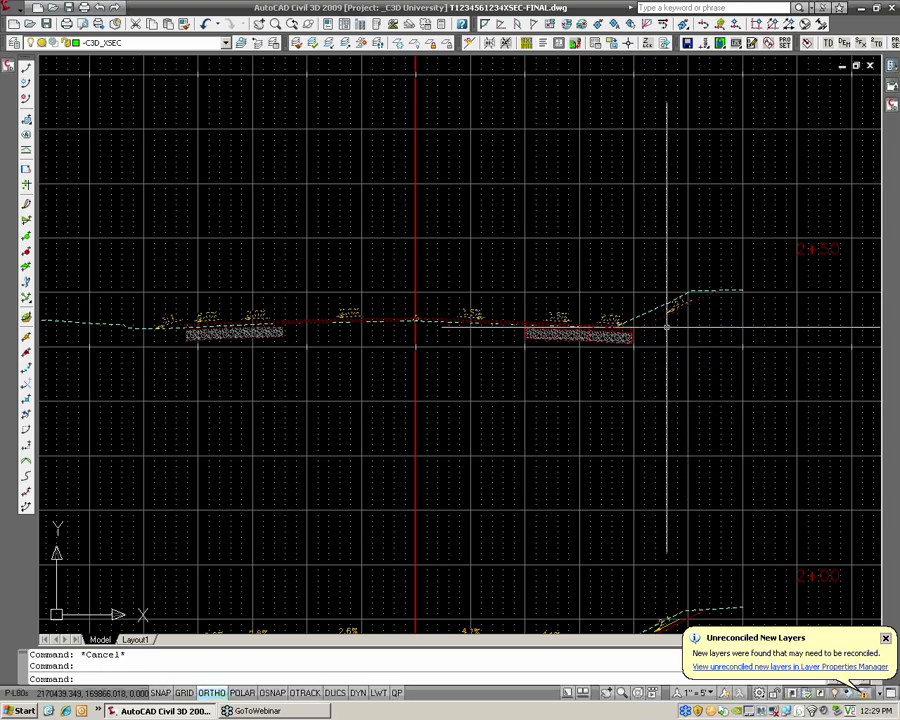
right_click(654, 311)
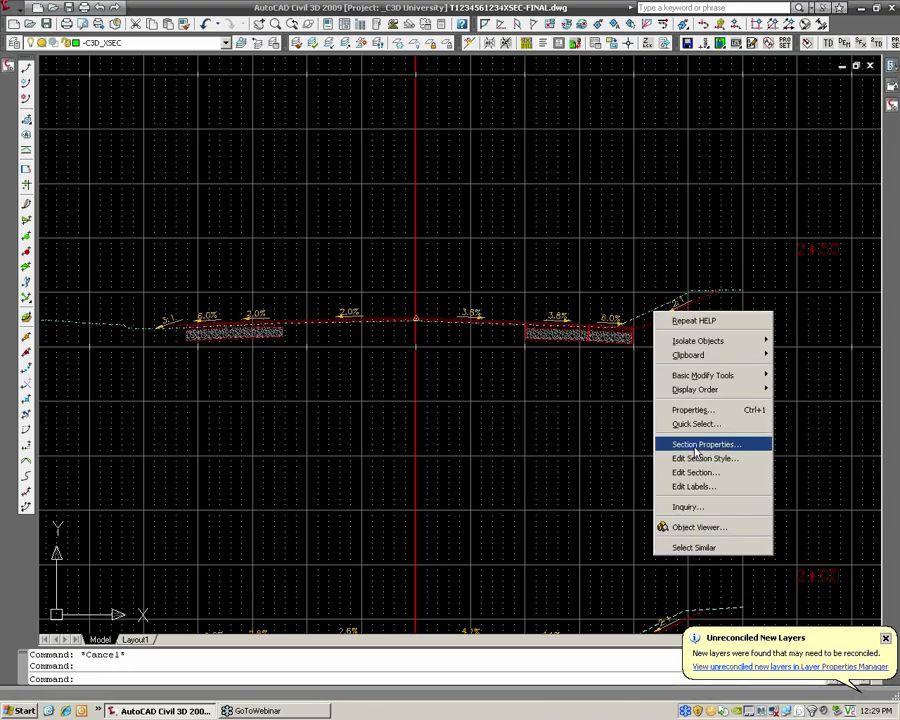
key(Escape)
scroll(675, 377, down, 3)
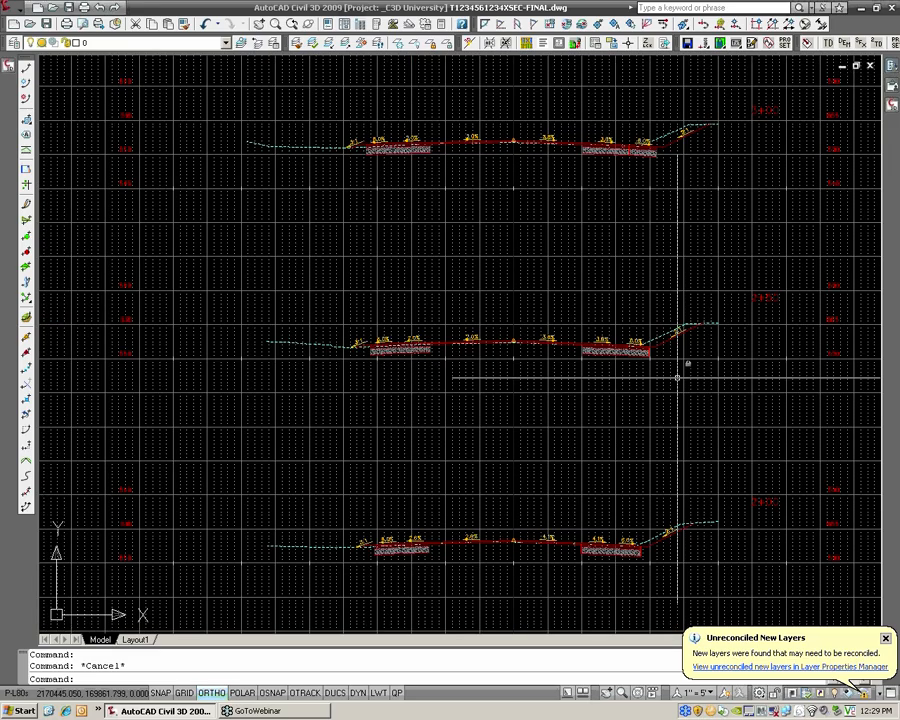
scroll(690, 370, down, 2)
middle_drag(713, 361, 494, 322)
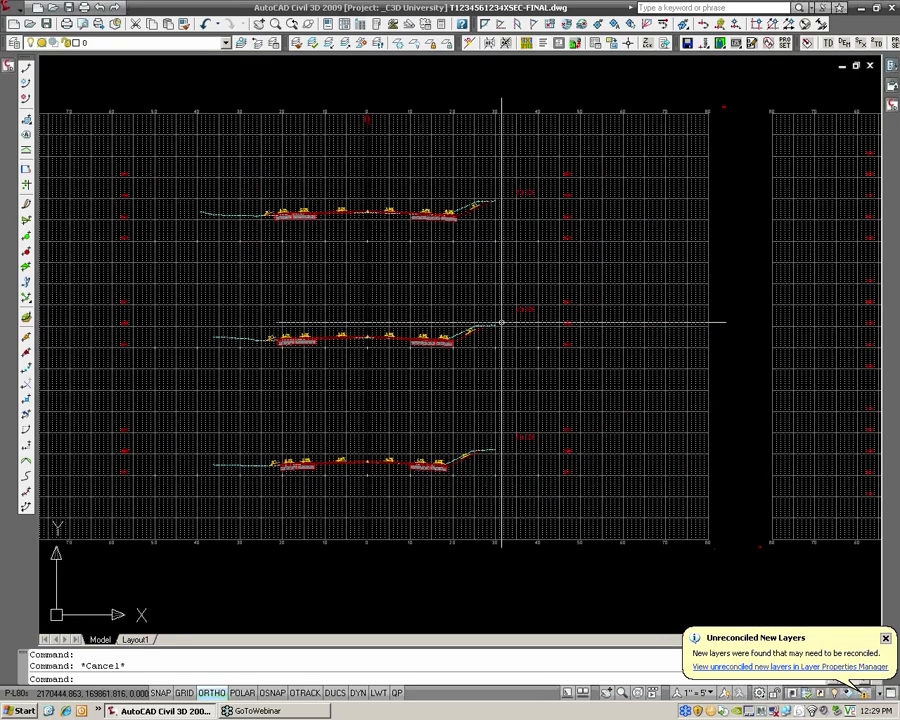
In the drawing's object tree, expand the CL_HANOVER_RD alignment down to the sections of sample line group SLG-04
click(7, 68)
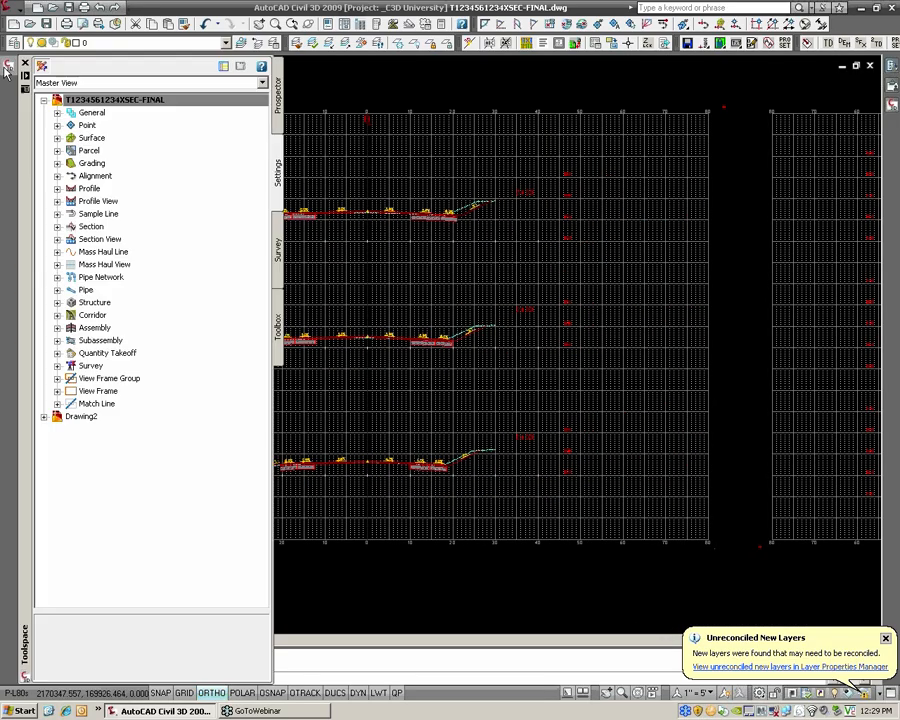
click(280, 117)
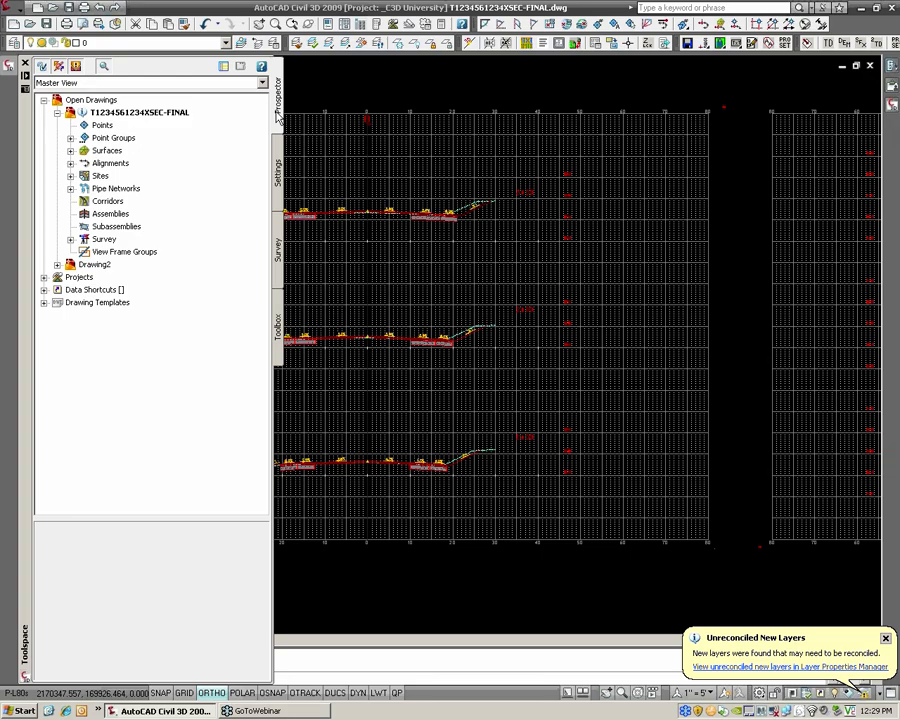
click(71, 163)
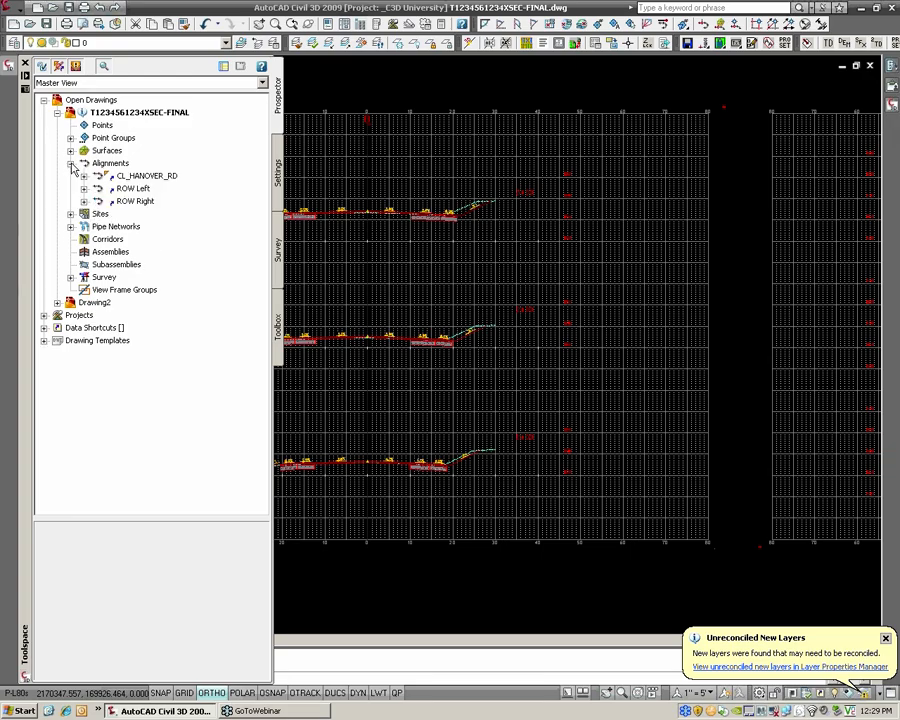
click(84, 176)
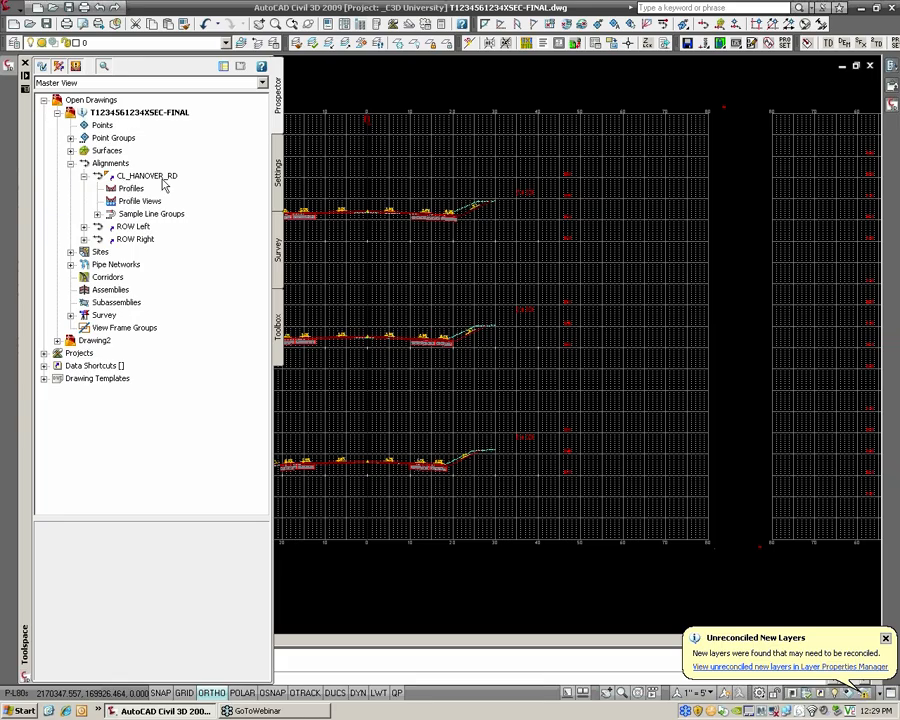
click(97, 214)
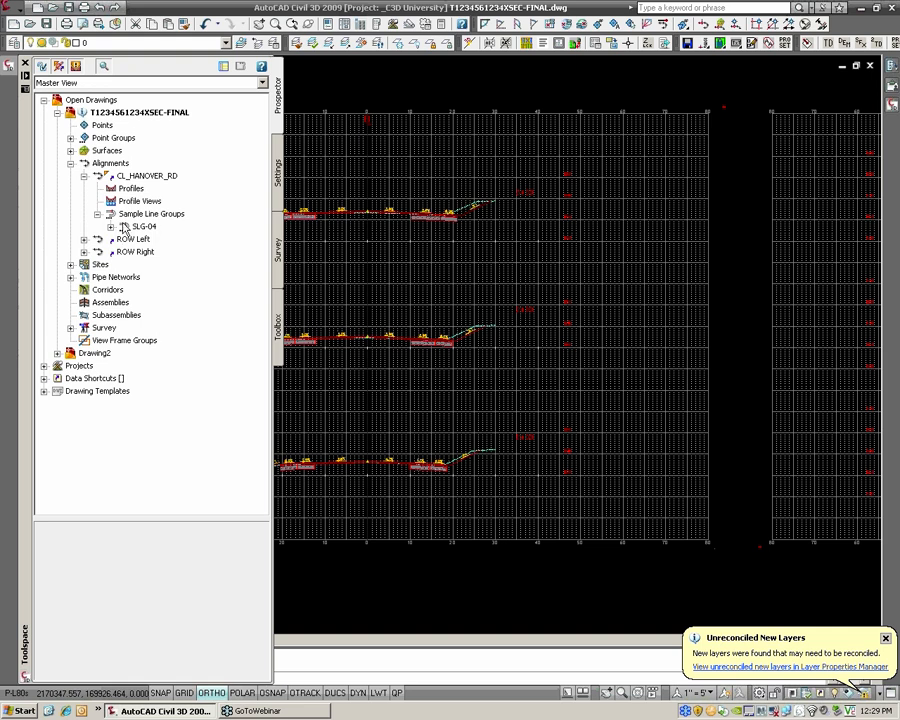
click(110, 226)
click(143, 227)
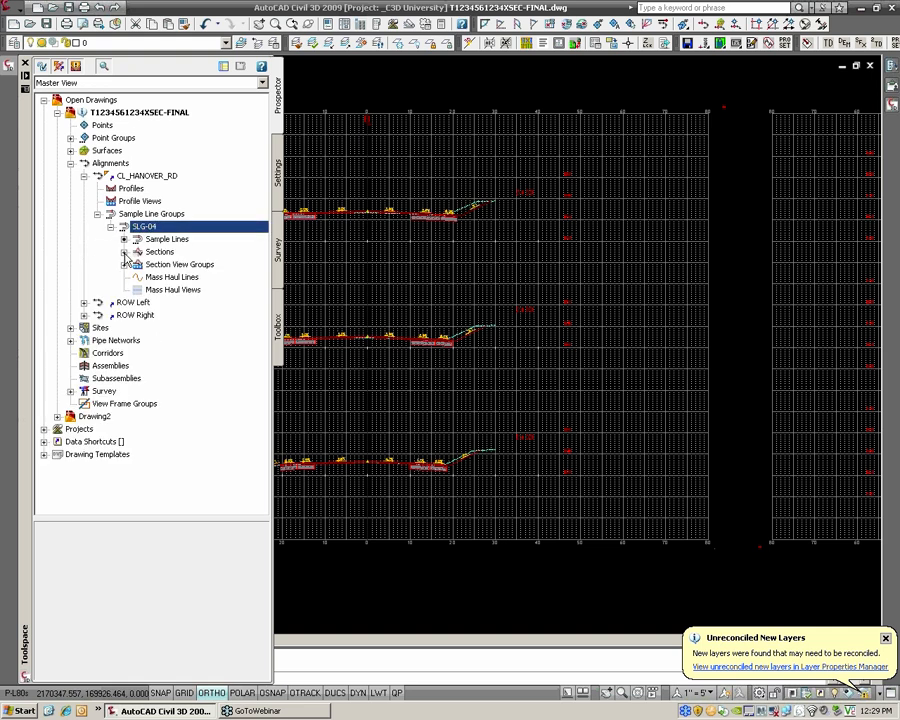
click(124, 252)
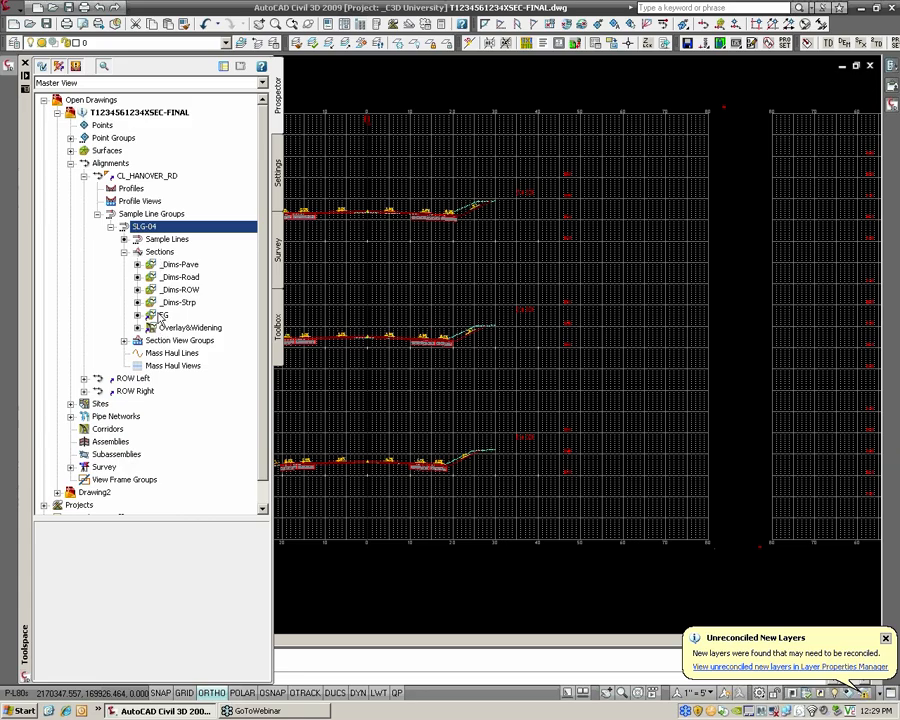
Review the sample lines, individual section views and sections listed under SLG-04, and collapse the section branches
click(163, 240)
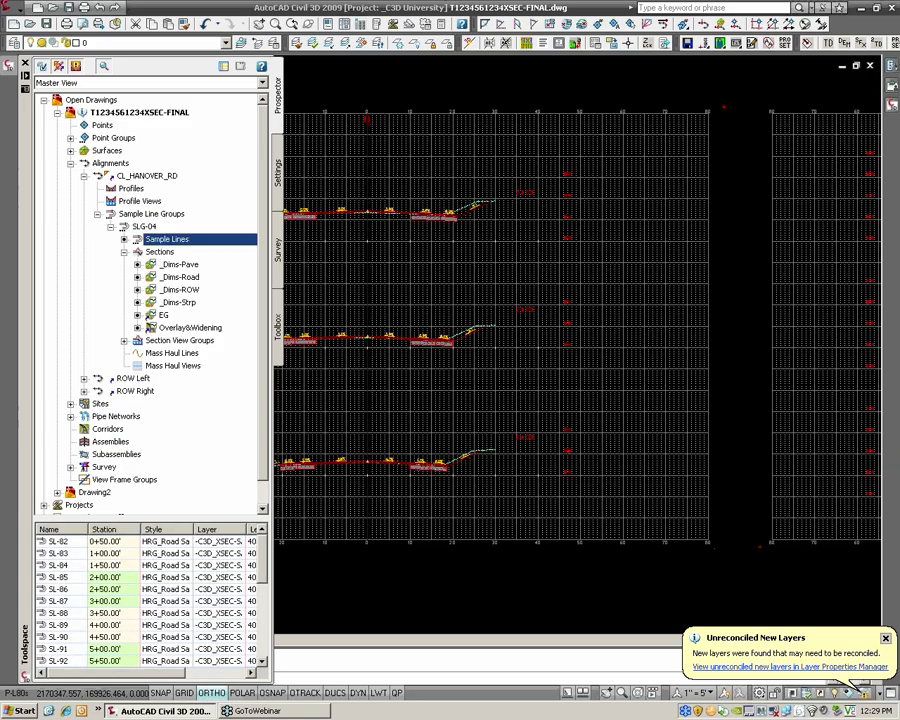
click(165, 340)
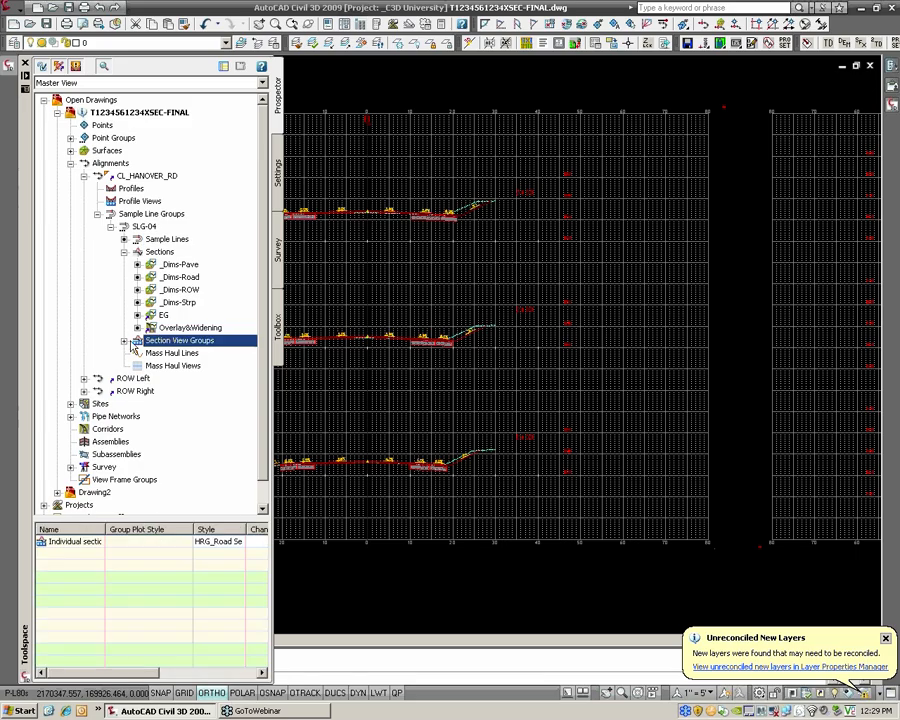
click(124, 340)
click(152, 353)
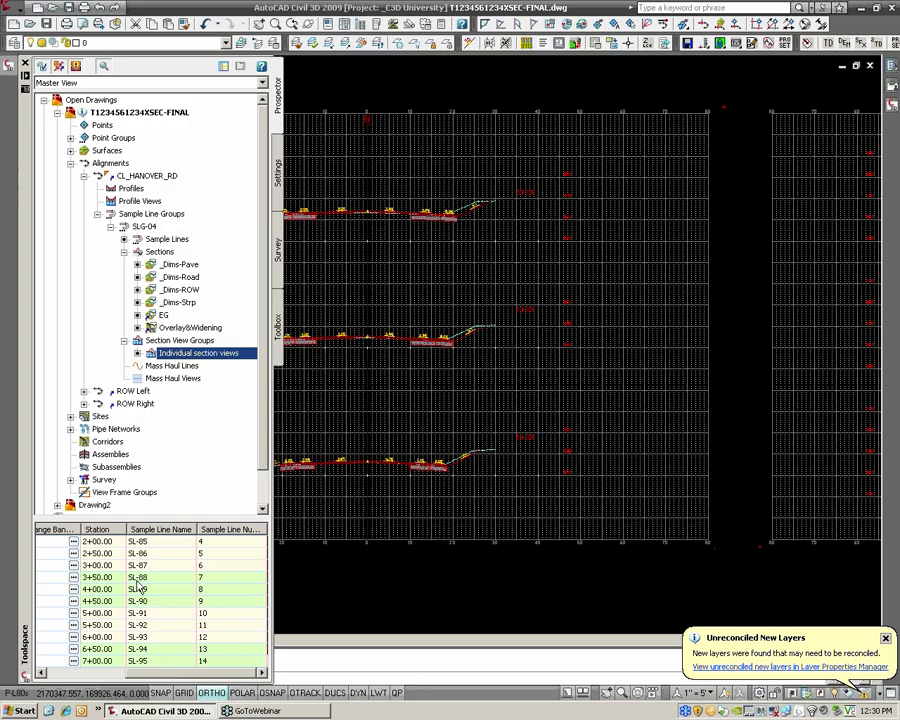
click(159, 251)
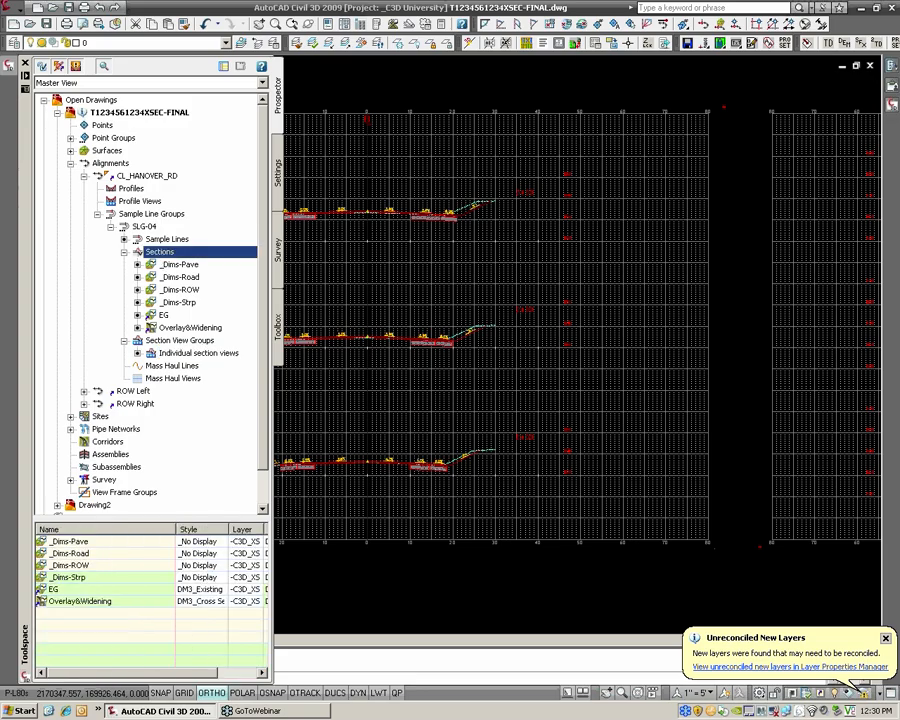
click(124, 251)
click(124, 264)
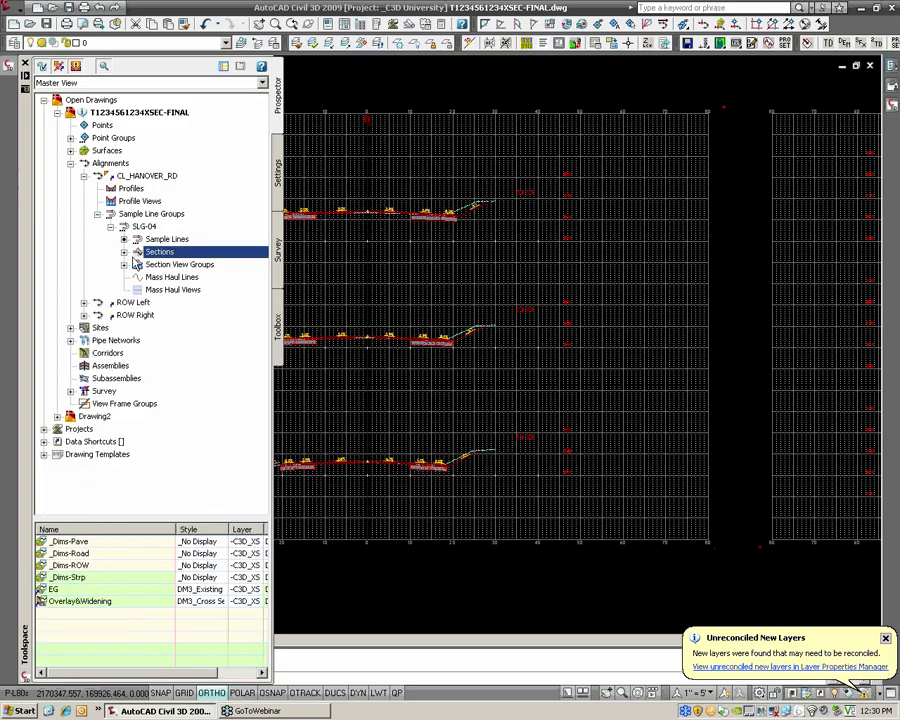
Open the properties of sample line group SLG-04
click(145, 228)
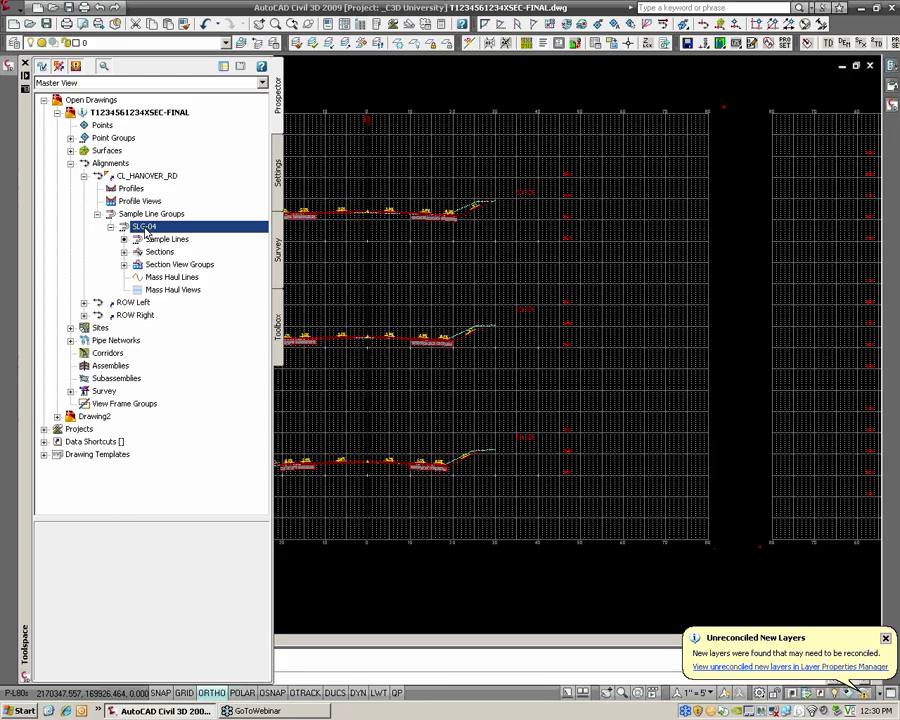
right_click(146, 231)
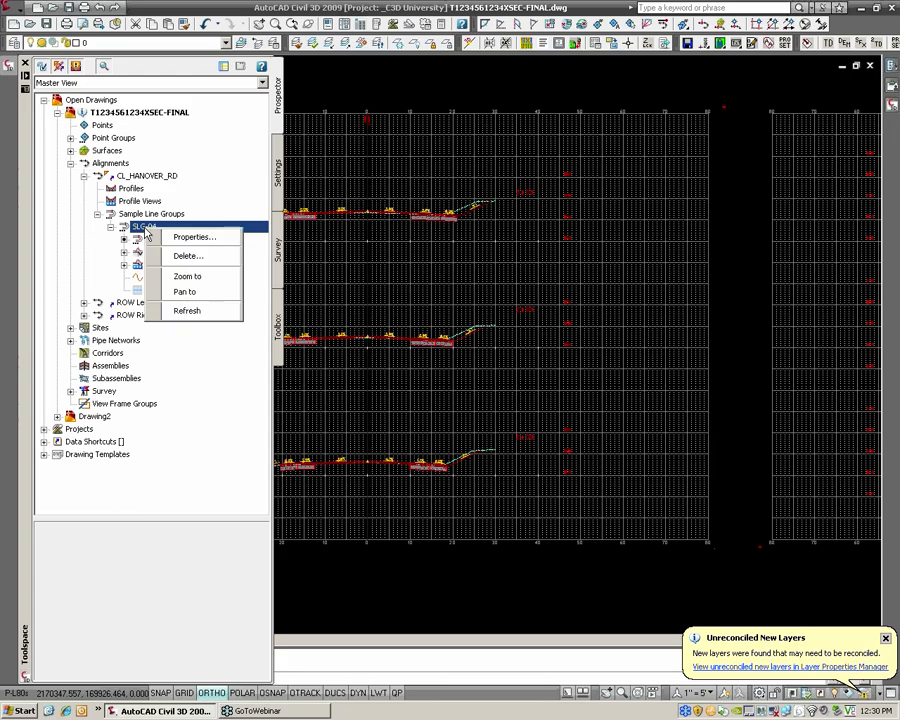
click(182, 237)
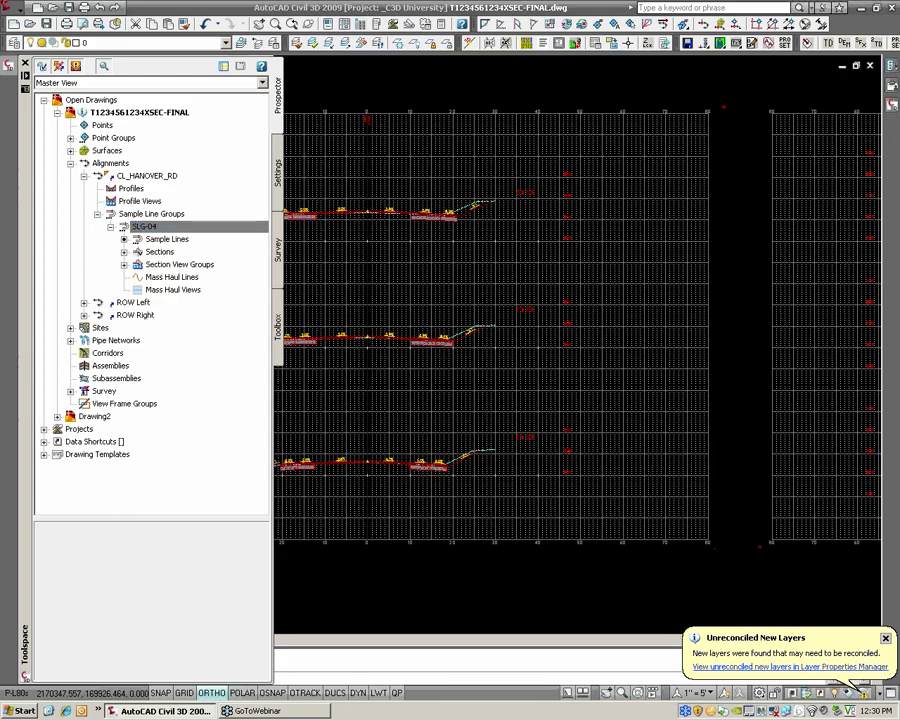
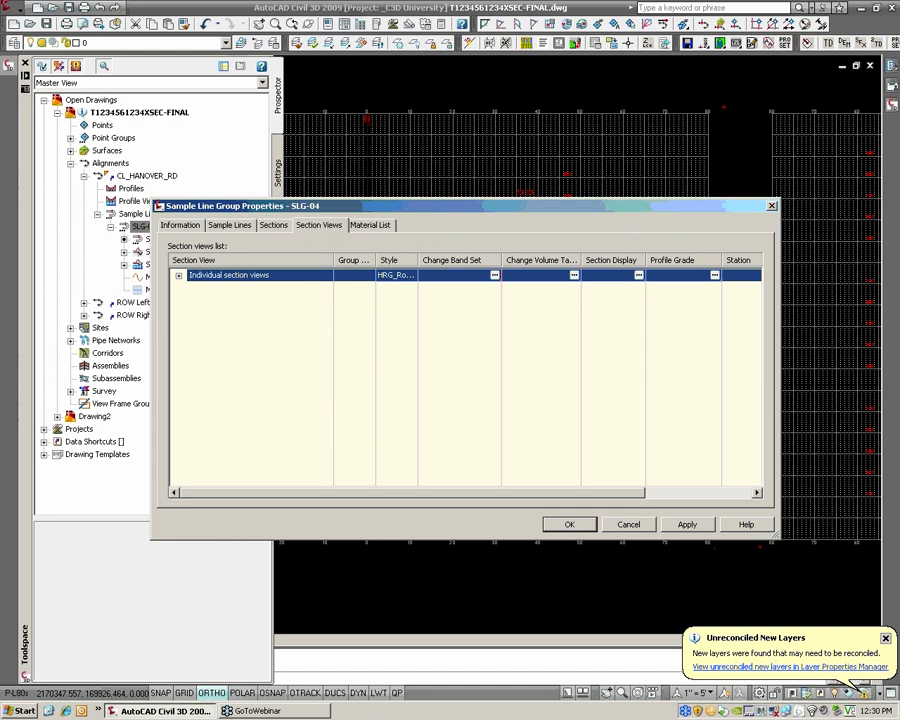
In the section display controls for the individual section views, assign the HRG_Pave Dims label set to _Dims-Pave
click(638, 274)
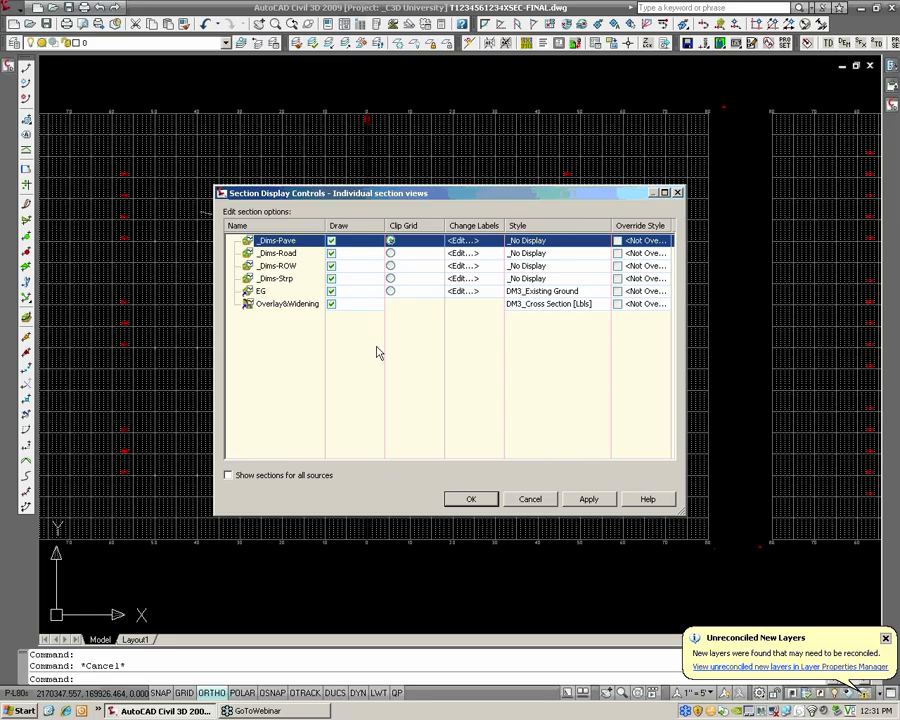
click(463, 241)
click(732, 316)
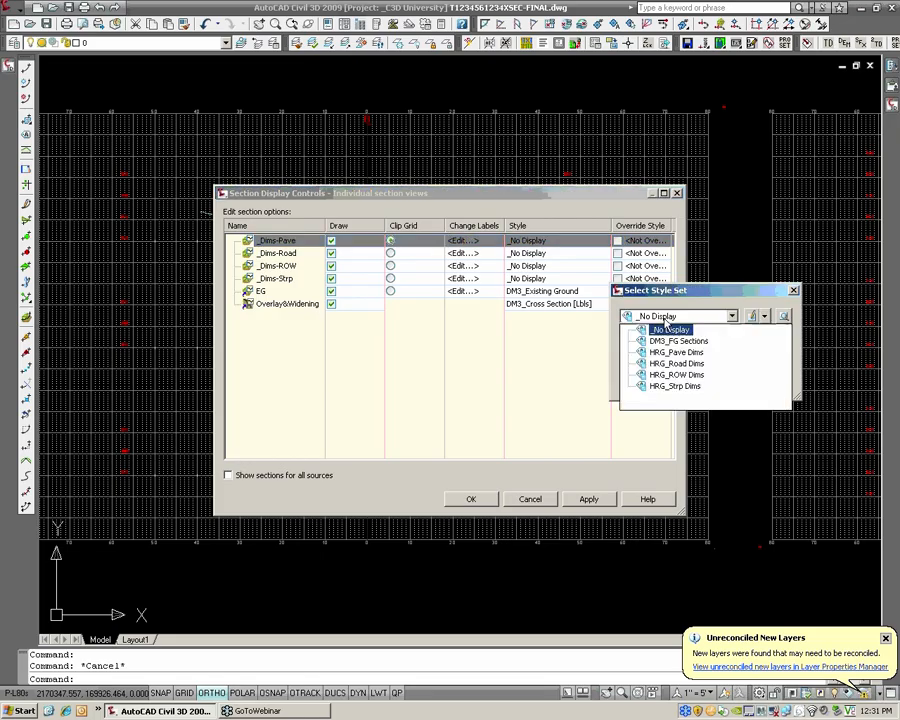
click(672, 358)
click(646, 383)
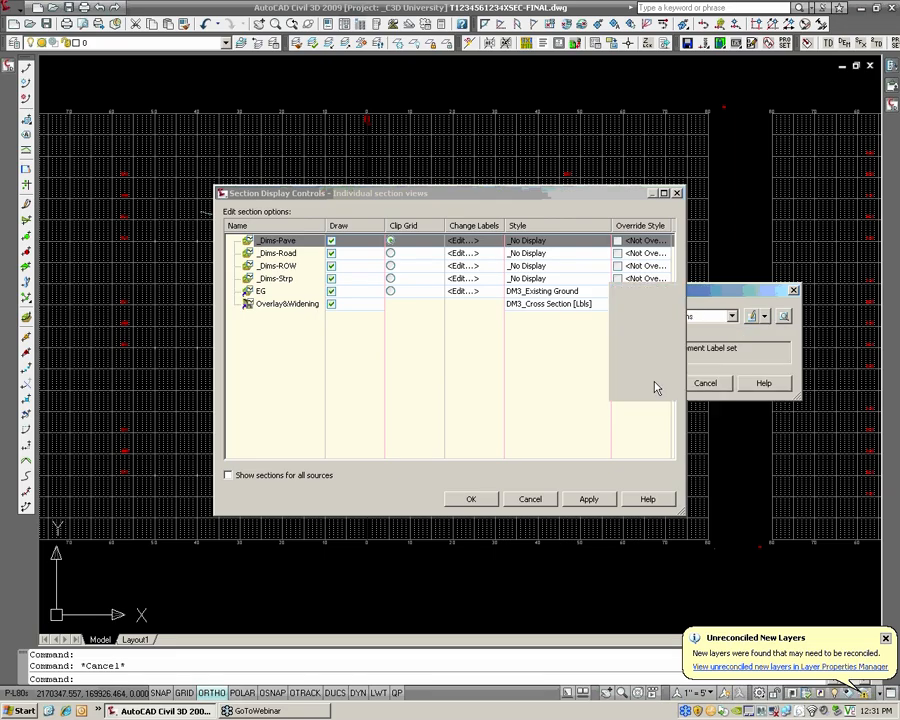
Assign the HRG_Road Dims label set to the _Dims-Road sections
click(466, 253)
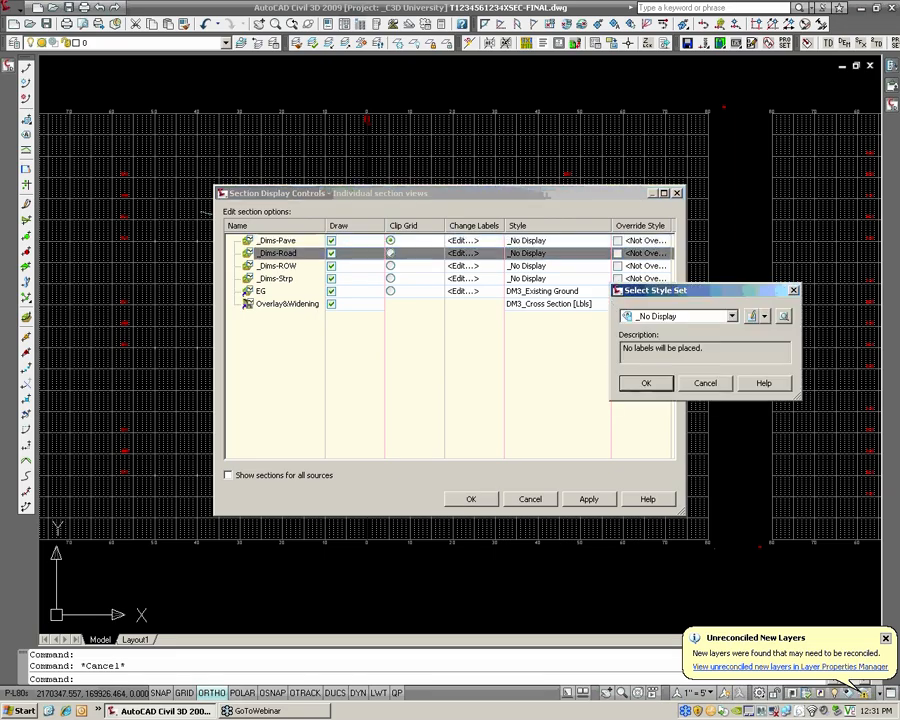
click(690, 316)
click(670, 380)
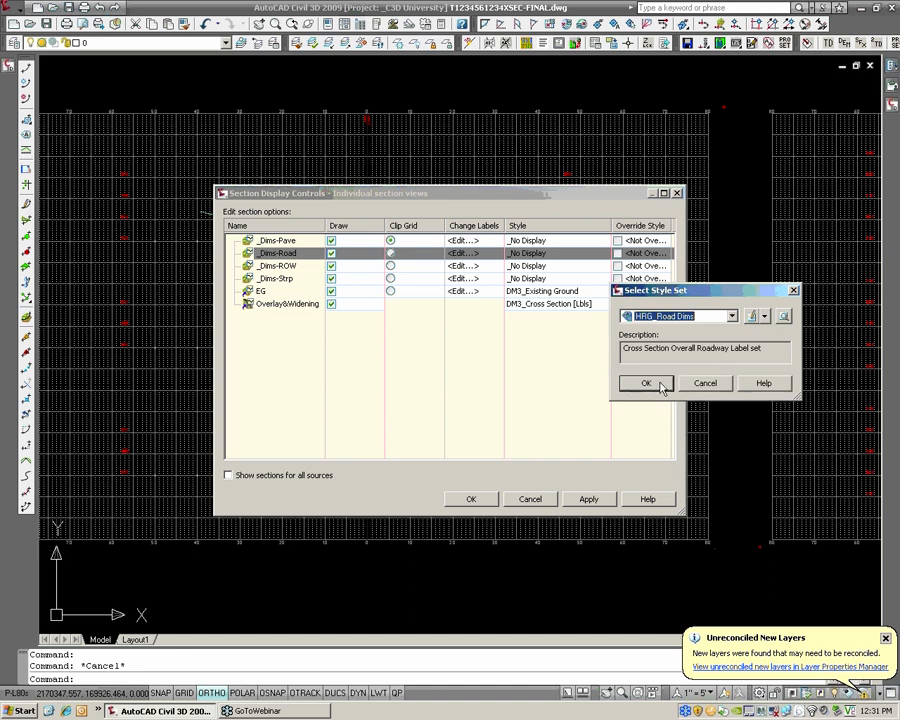
click(646, 384)
Assign the HRG_ROW Dims label set to the _Dims-ROW sections
click(473, 264)
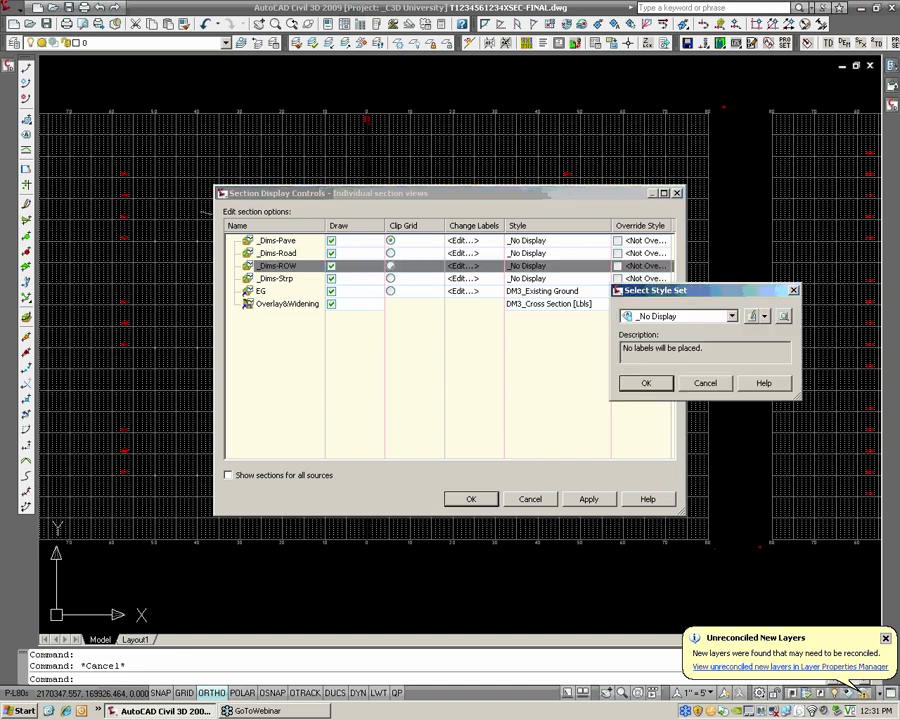
click(655, 316)
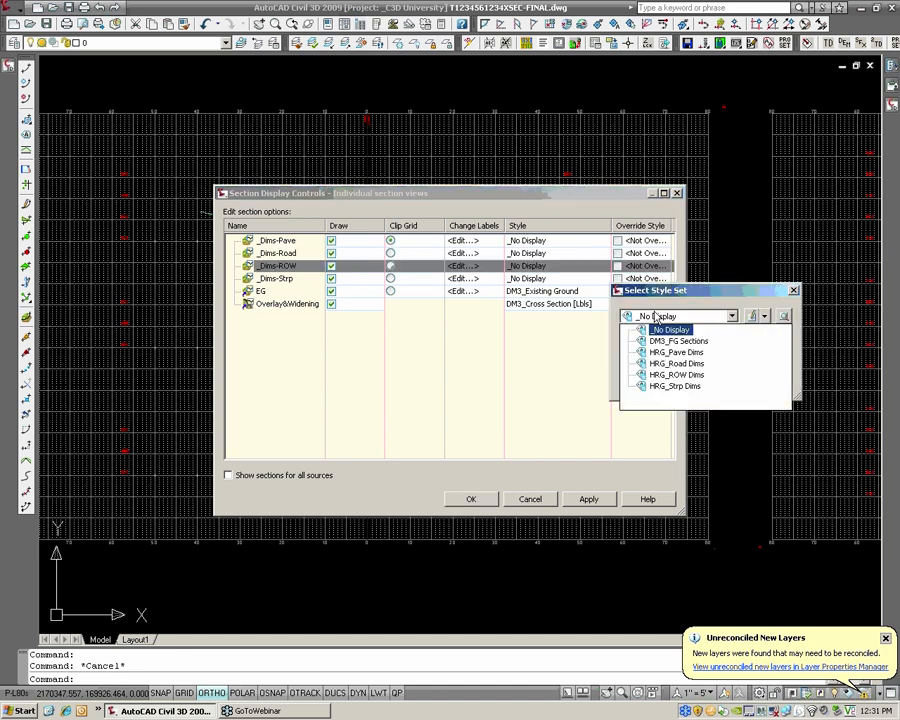
click(651, 374)
click(660, 382)
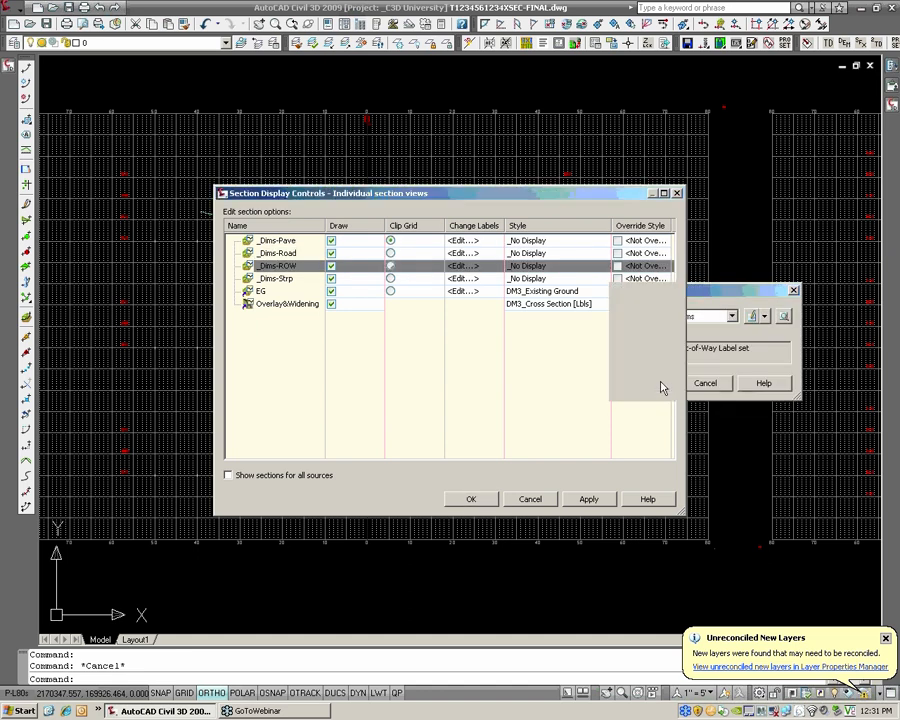
Assign the HRG_Strp Dims label set to the _Dims-Strp sections and keep _No Display for the EG labels
click(473, 279)
click(655, 316)
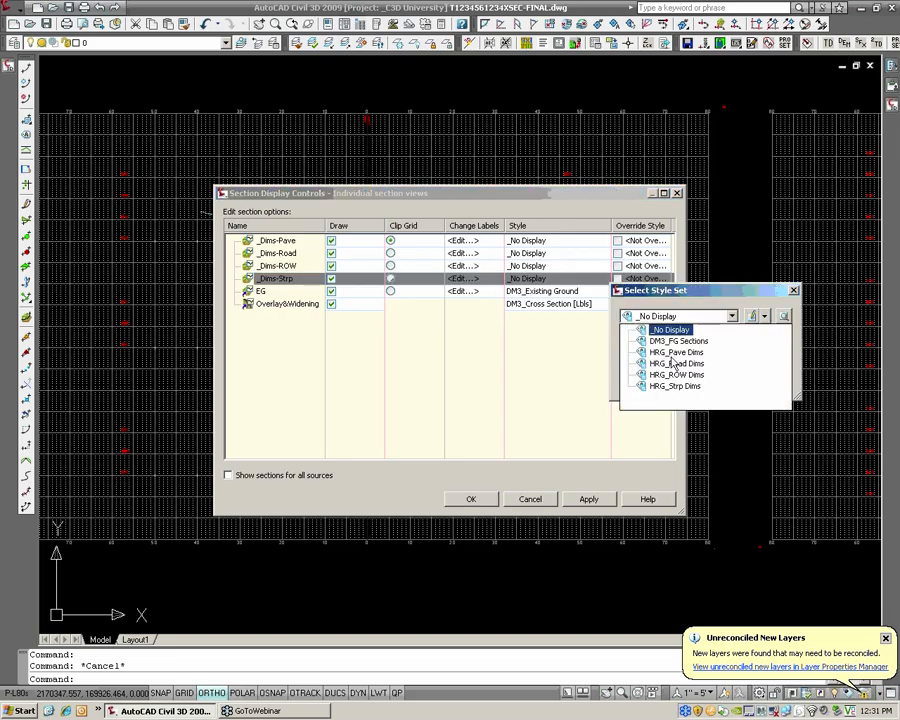
click(677, 387)
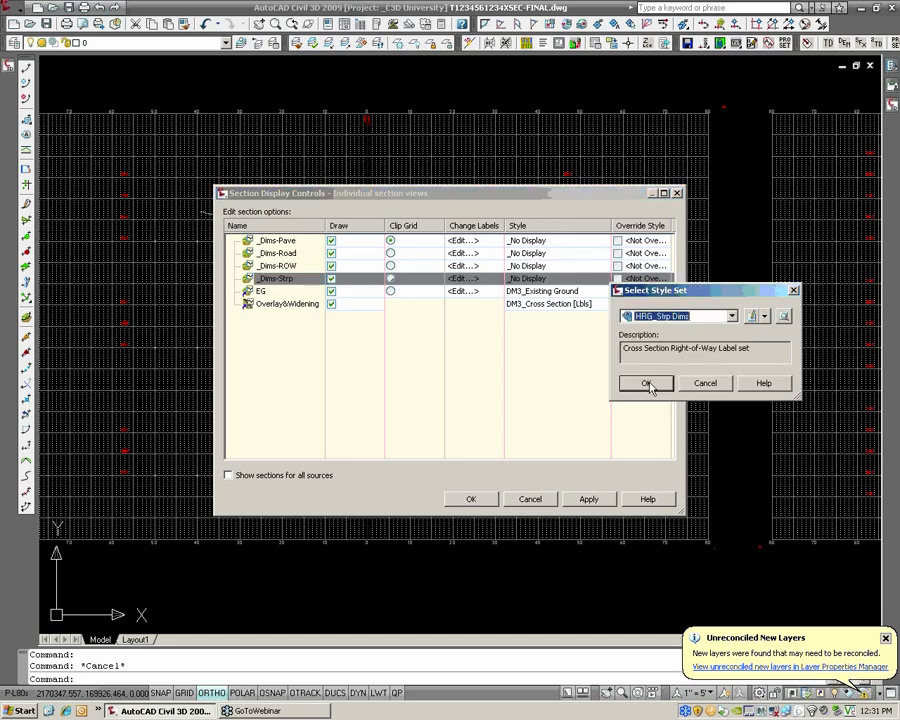
click(647, 385)
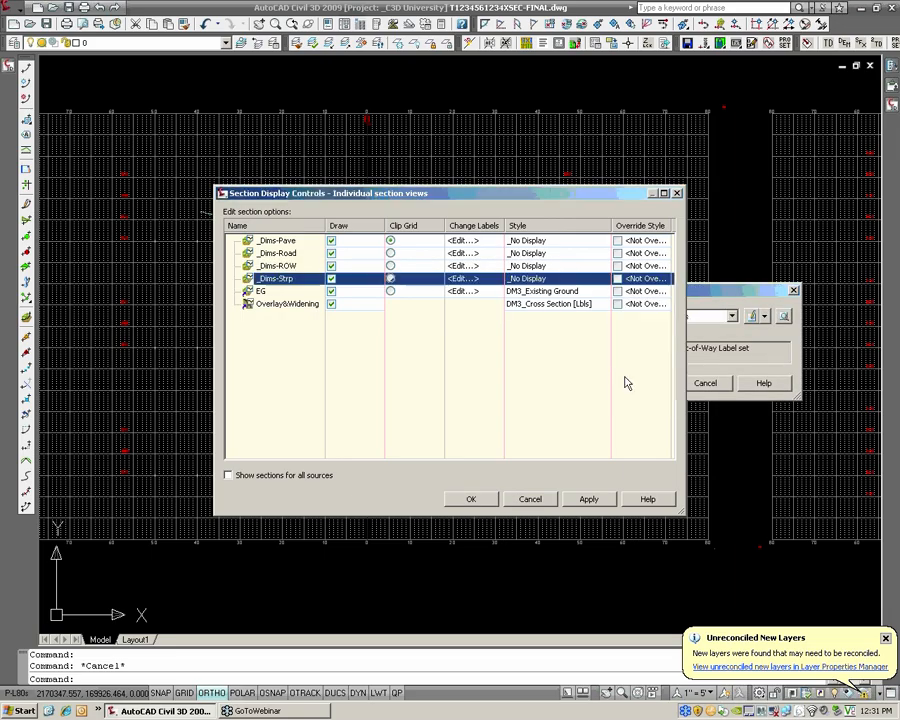
click(468, 292)
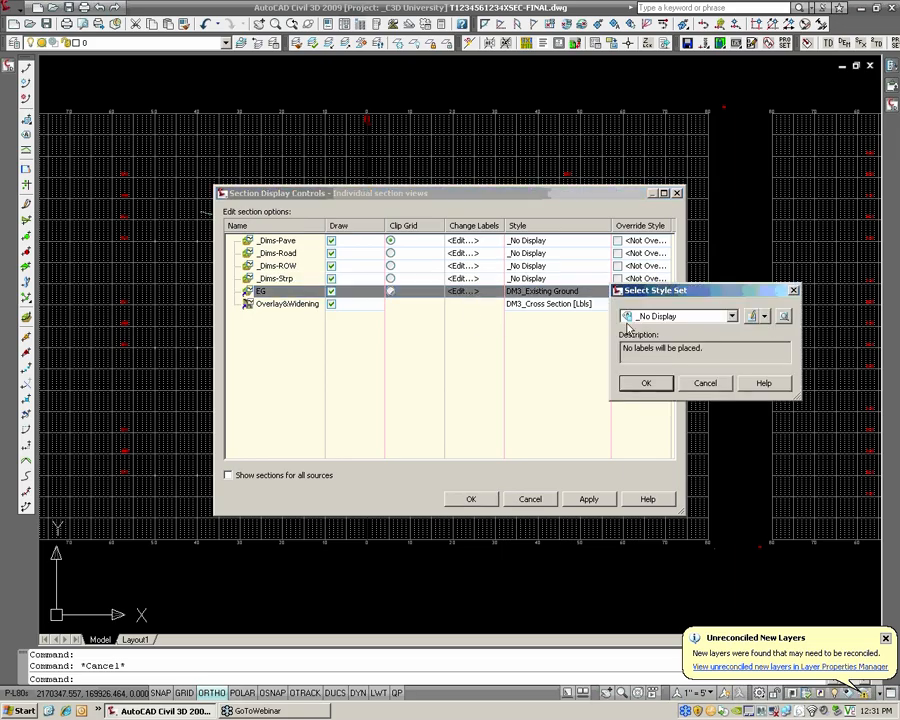
click(647, 386)
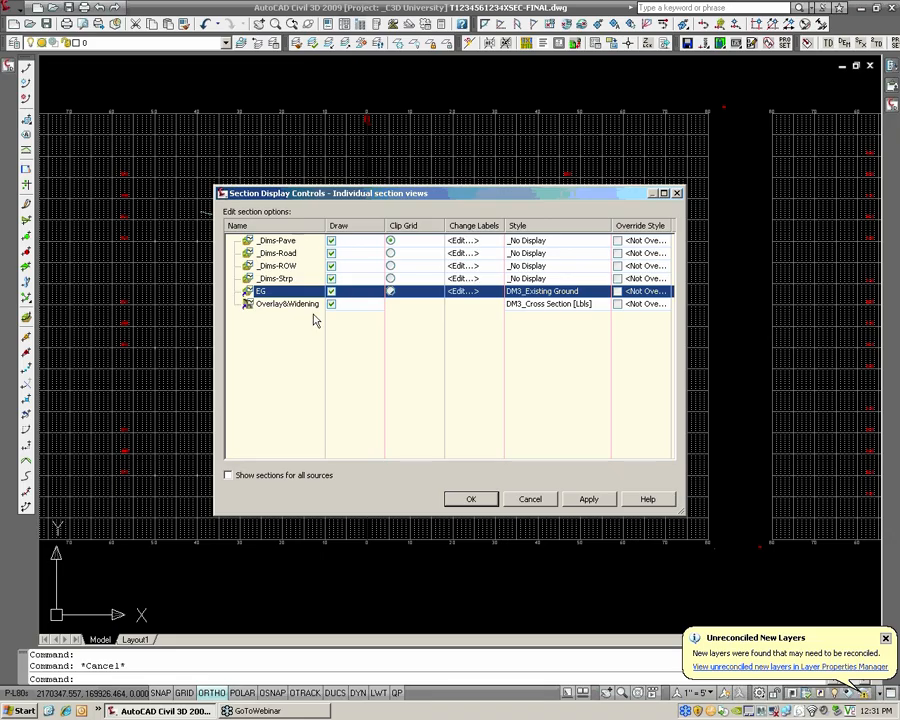
List the sections for all sources, check their draw and style settings per sample line, and return to the condensed list
click(228, 477)
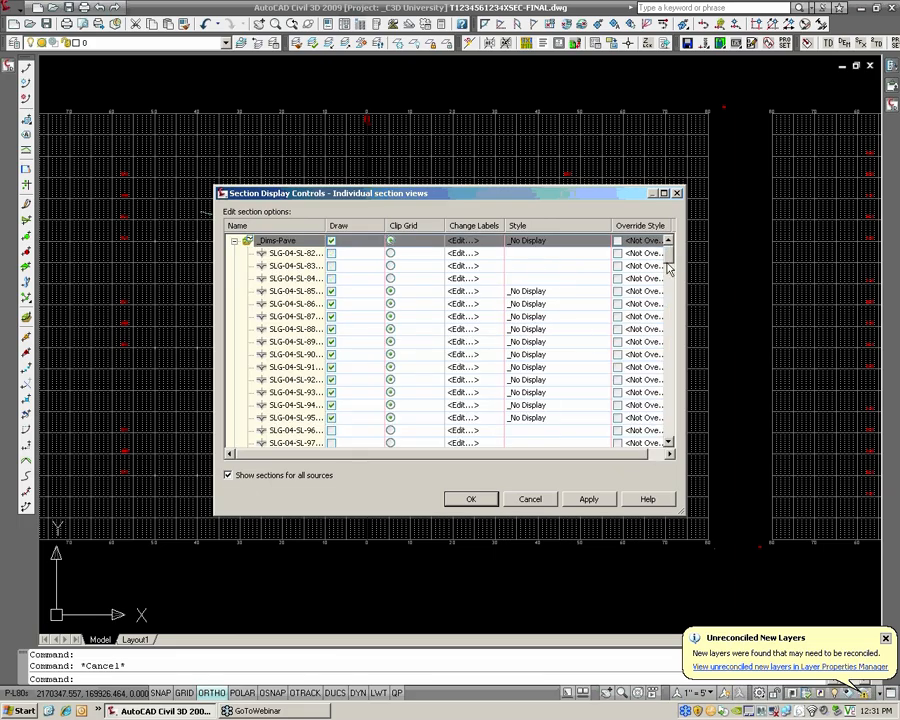
scroll(670, 272, down, 5)
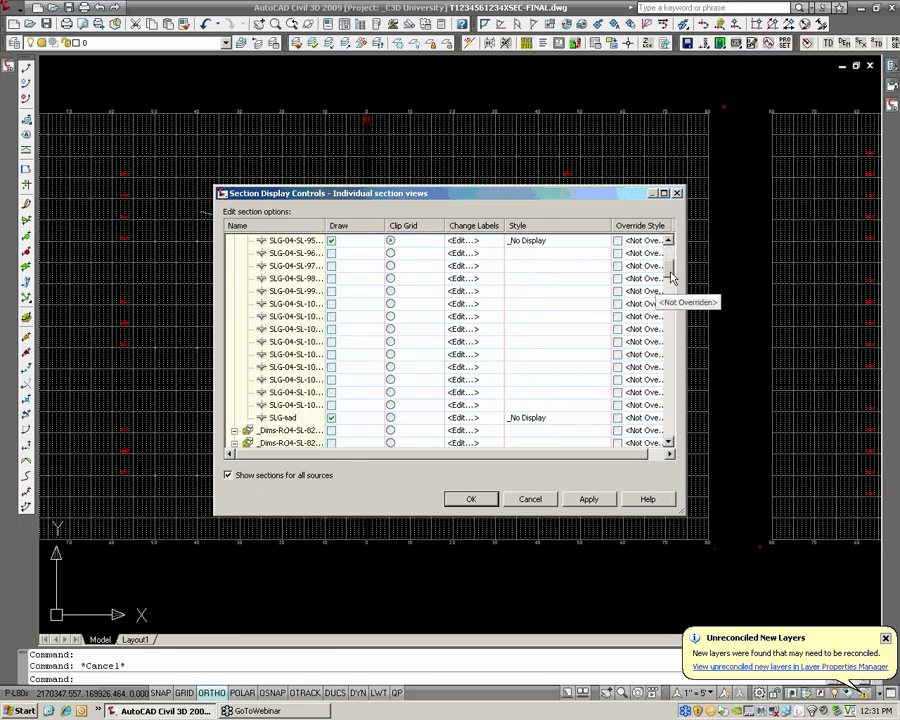
mouse_move(670, 272)
mouse_down()
mouse_move(670, 291)
mouse_move(670, 251)
mouse_up()
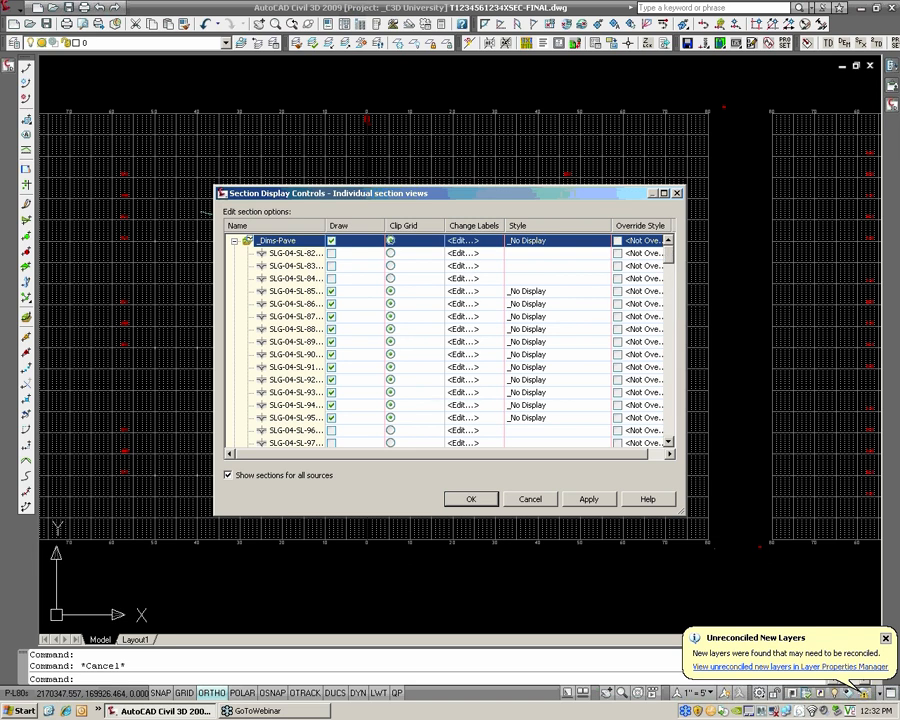
scroll(668, 272, down, 10)
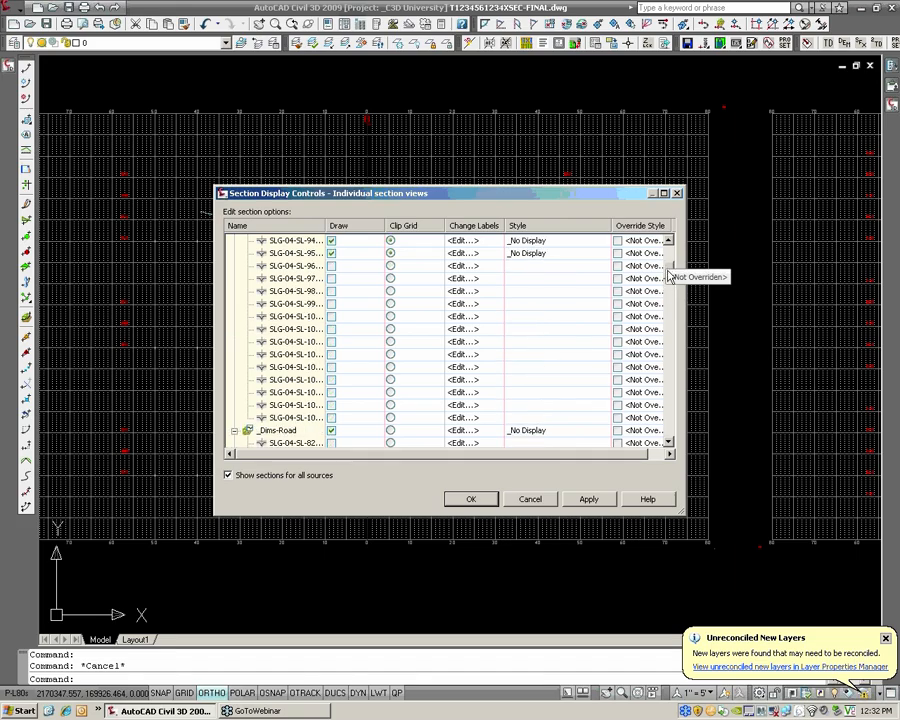
scroll(668, 278, down, 10)
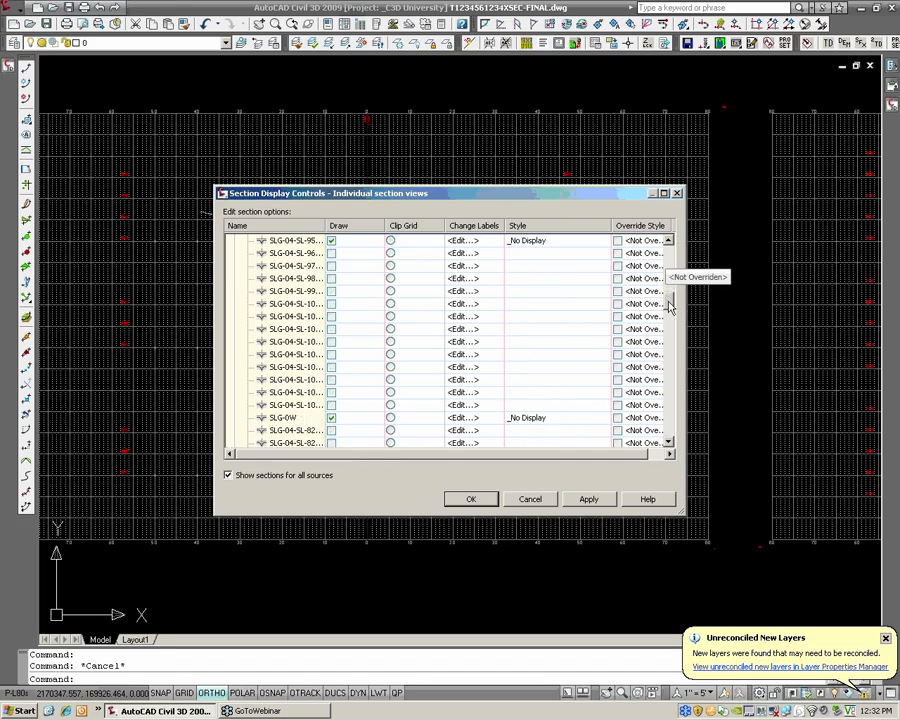
scroll(670, 320, down, 3)
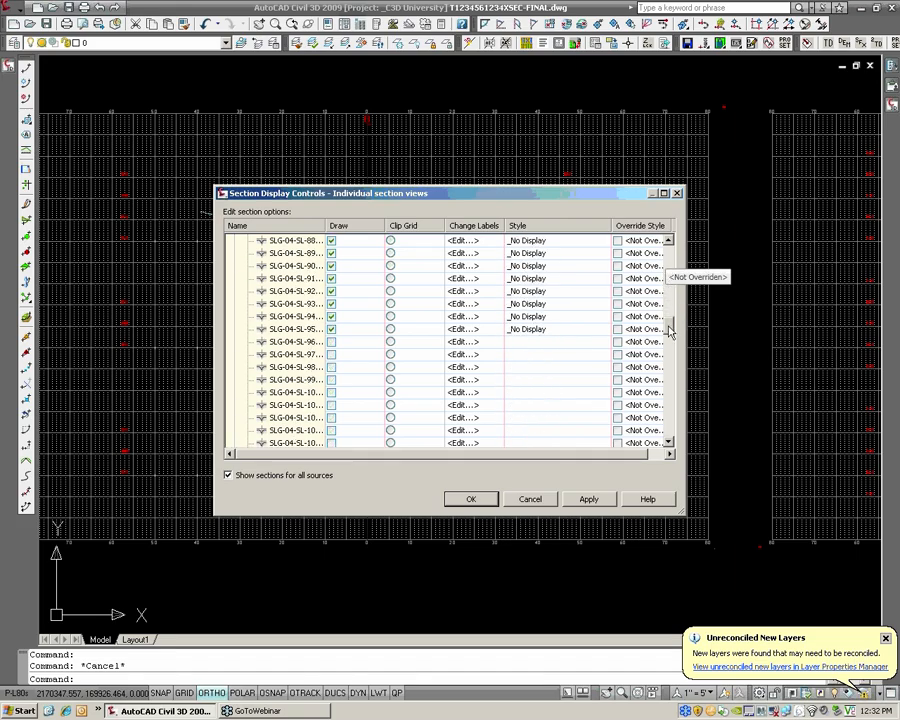
click(238, 477)
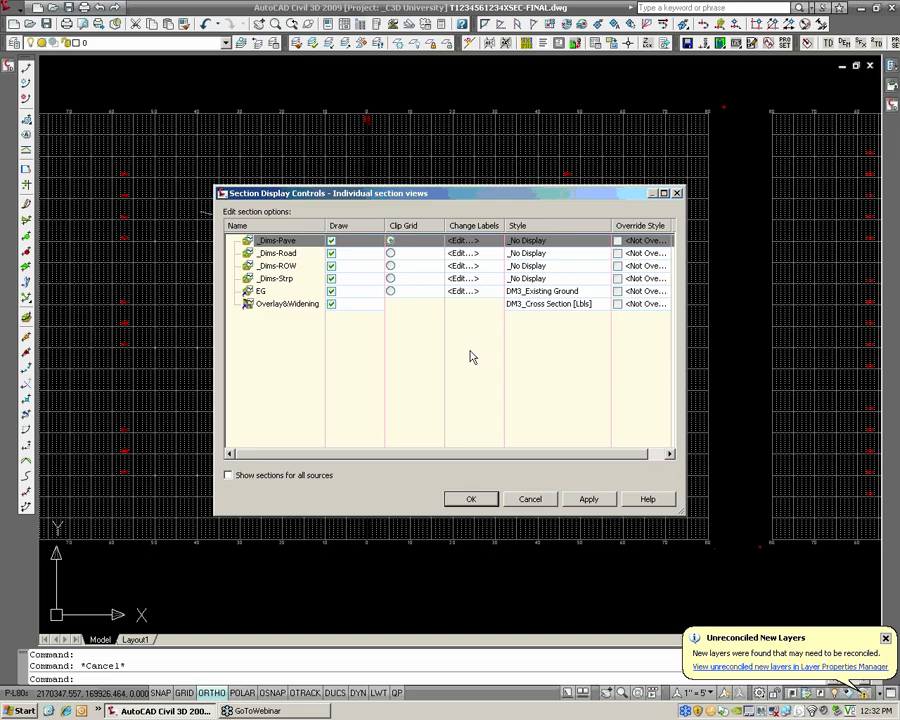
Accept the section display settings and the SLG-04 sample line group properties
click(472, 503)
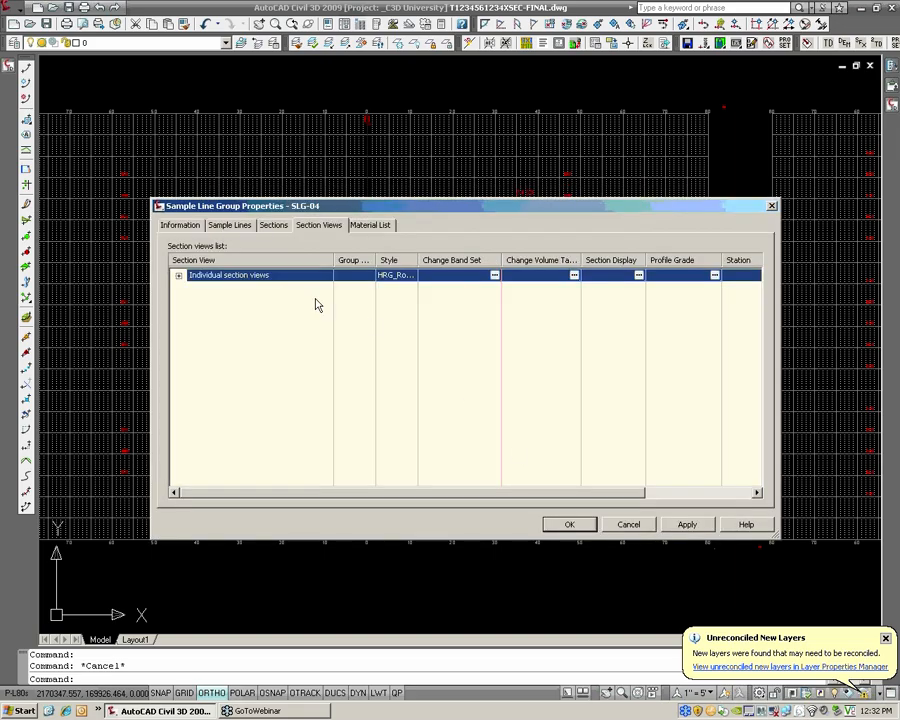
click(569, 524)
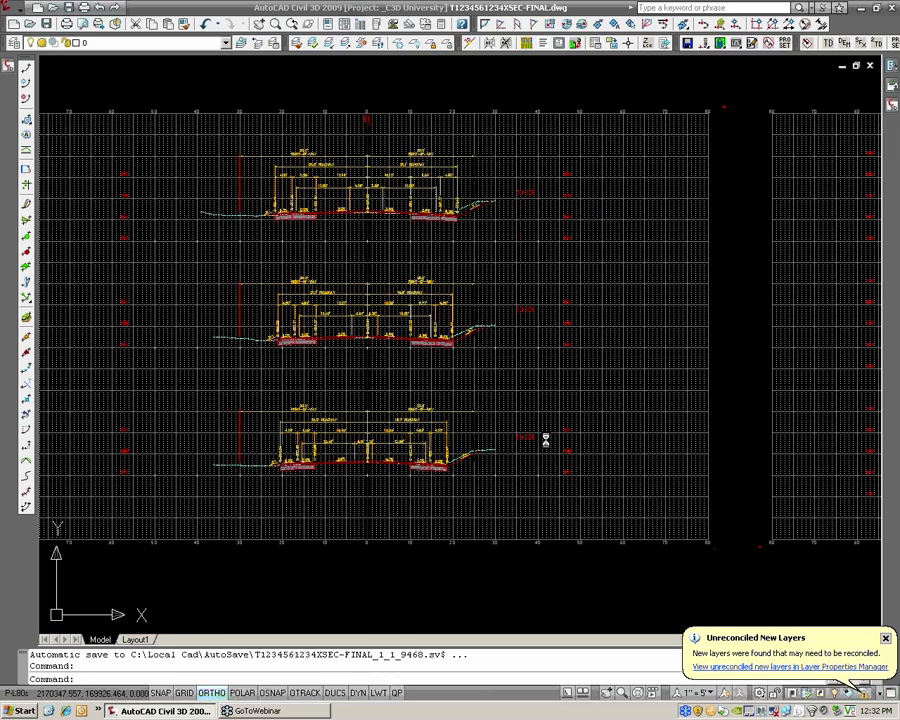
Set the user-specified maximum elevation of the section view at station 5+00 to 560'
scroll(639, 380, down, 4)
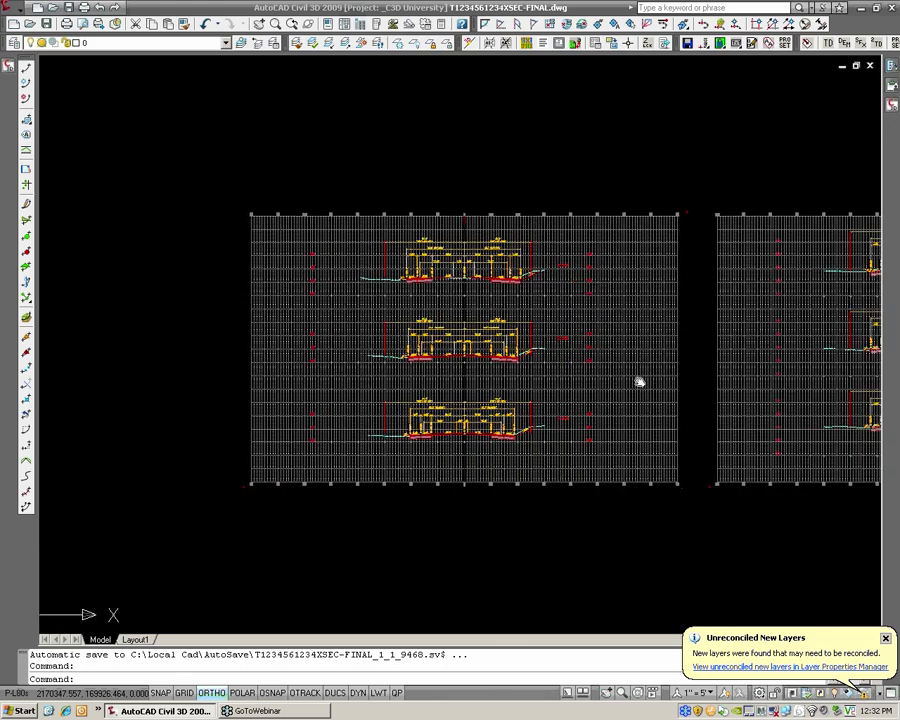
middle_drag(639, 380, 584, 380)
middle_drag(469, 377, 291, 372)
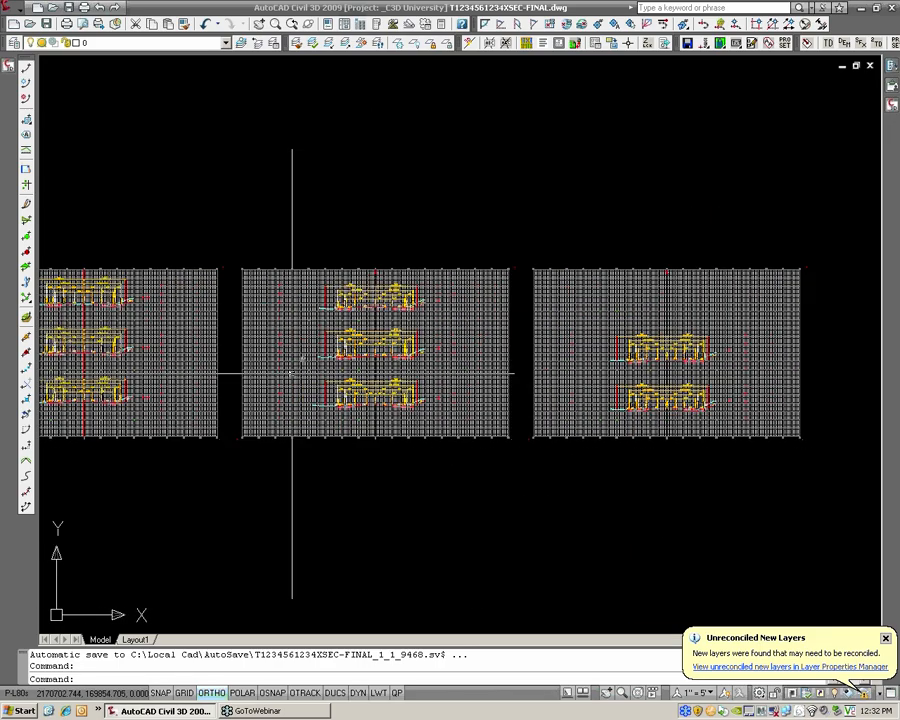
scroll(526, 370, up, 1)
scroll(295, 355, up, 2)
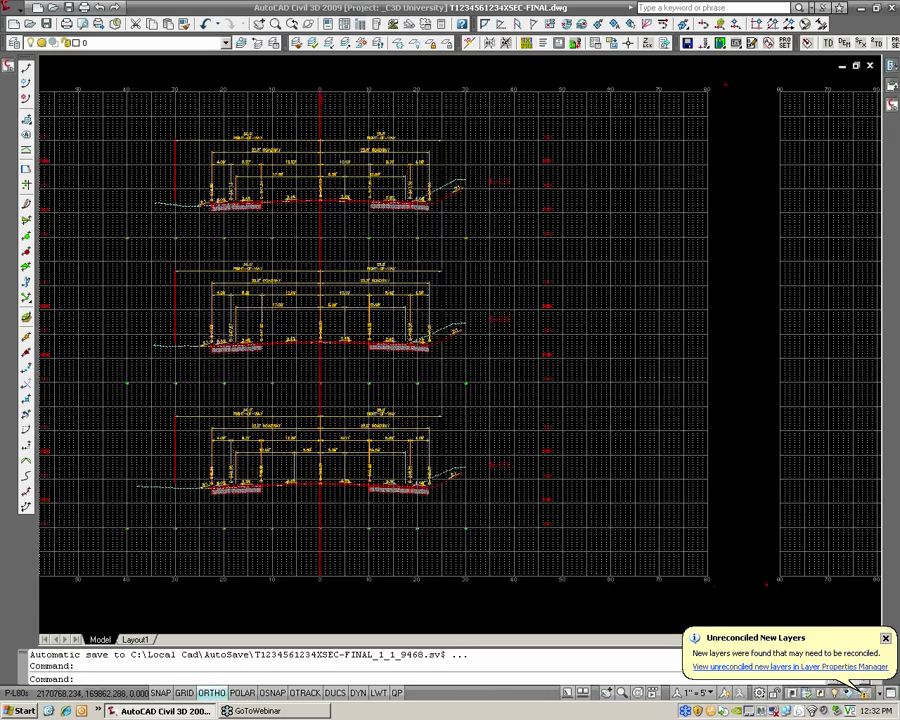
scroll(300, 360, up, 1)
scroll(562, 486, up, 1)
middle_drag(562, 486, 602, 452)
click(602, 452)
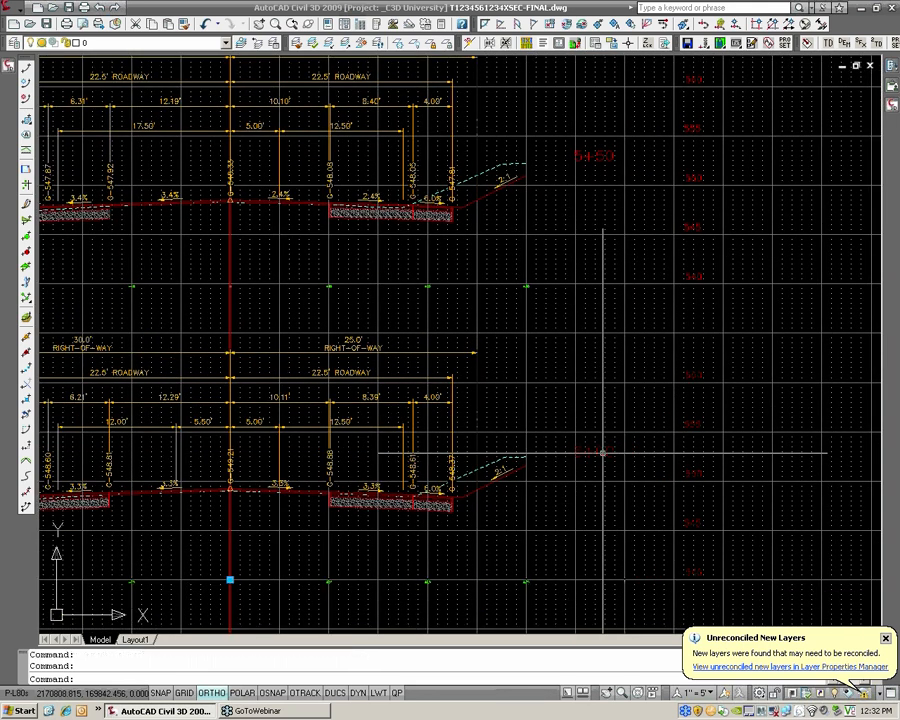
right_click(603, 453)
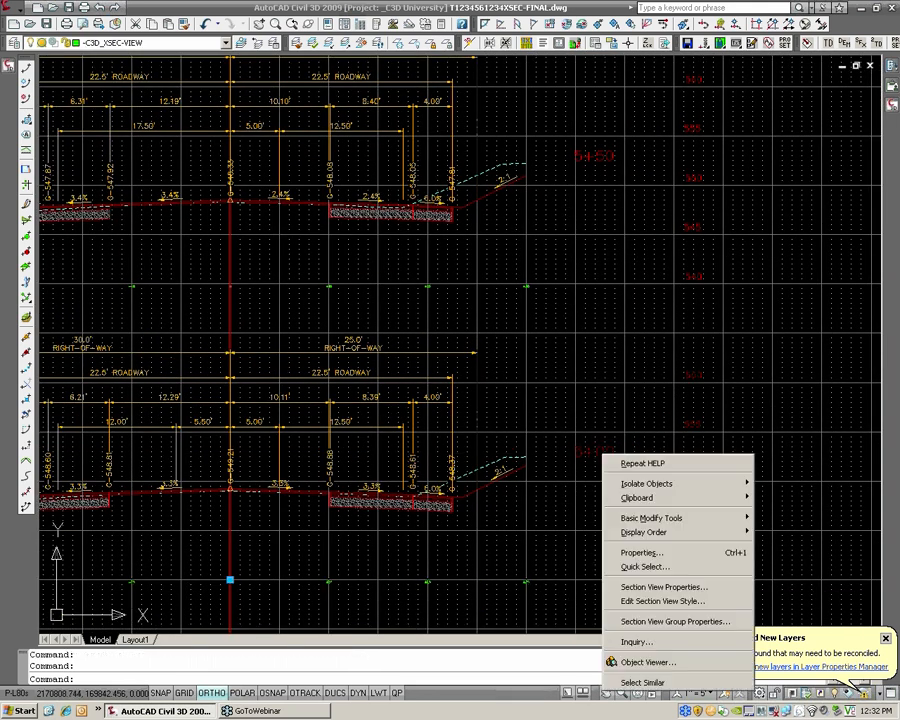
click(647, 587)
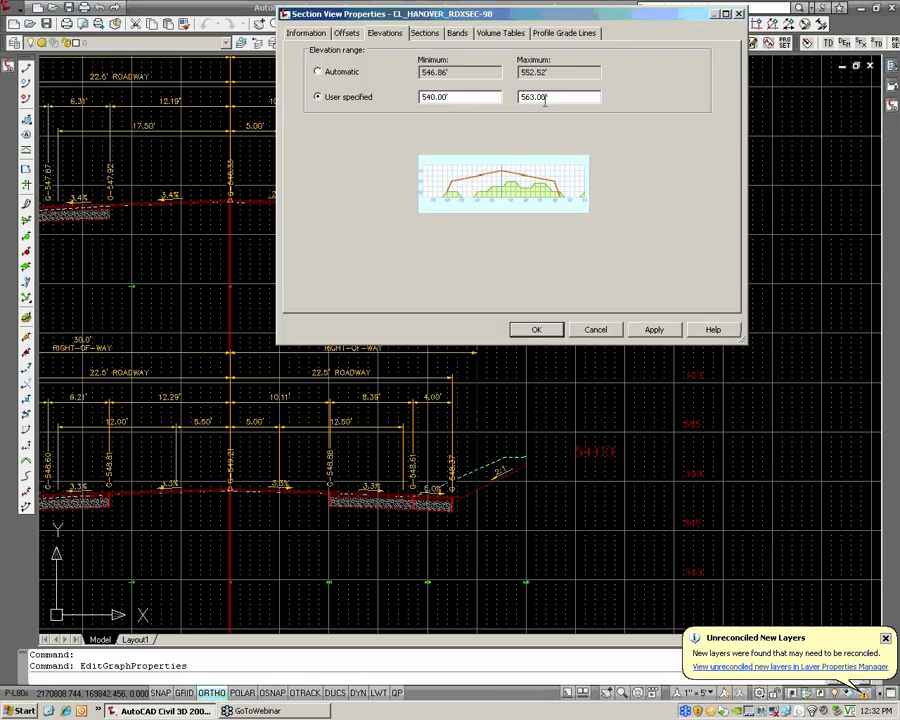
double_click(508, 97)
text(560)
key(Return)
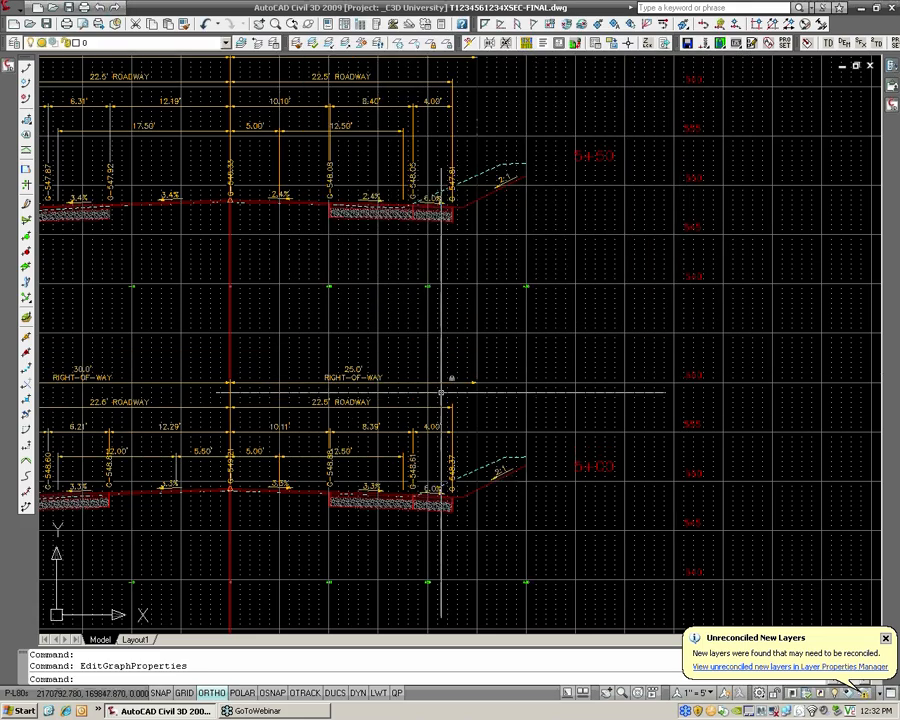
Select the lane, roadway and right-of-way dimension labels of the station 5+00 section and examine their placement against the neighbouring section
click(394, 456)
click(394, 434)
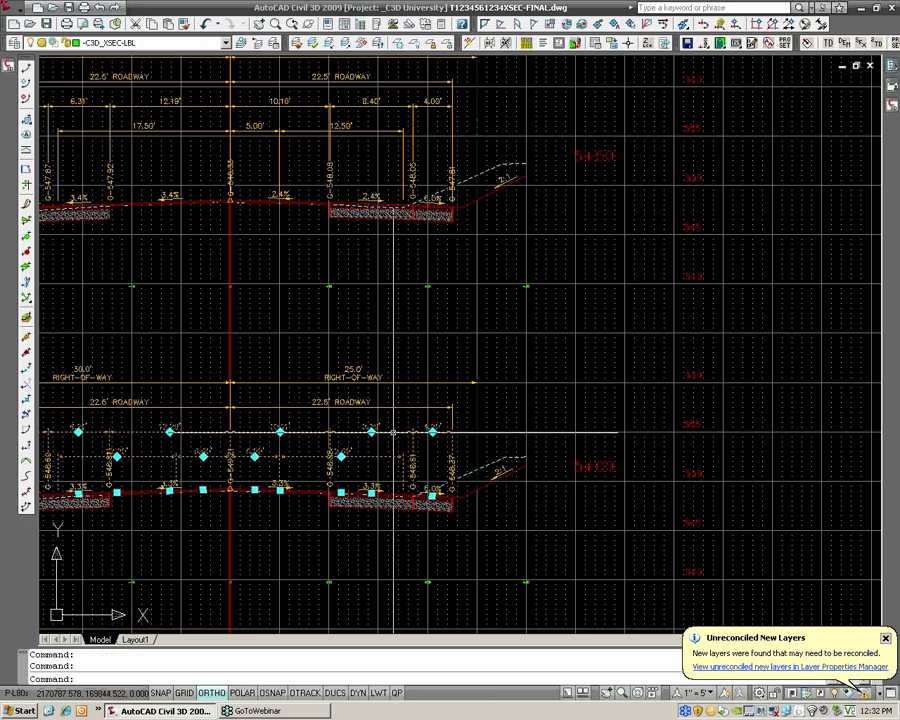
click(398, 401)
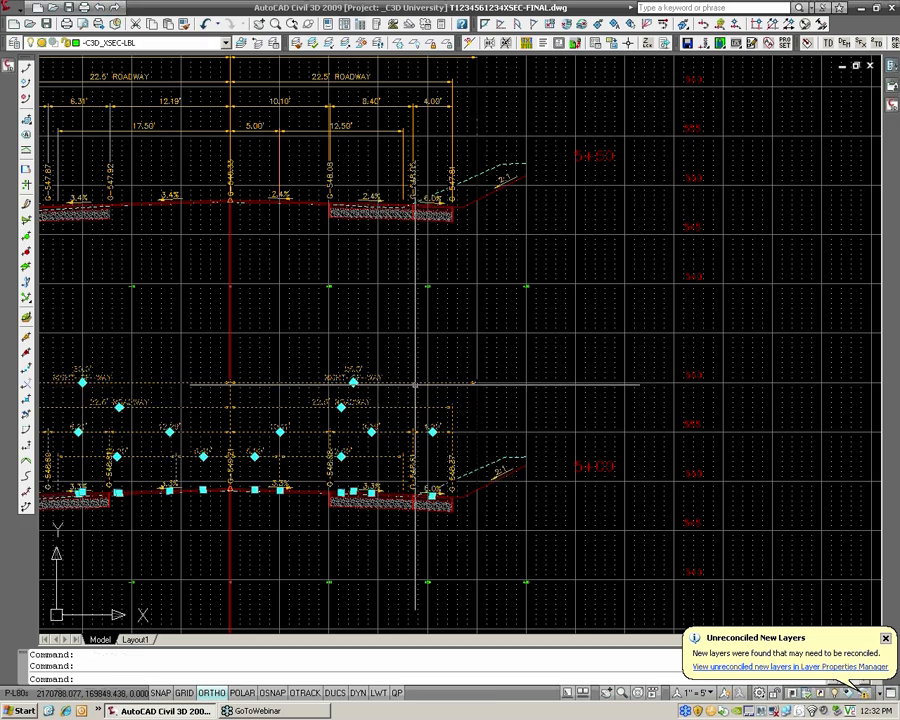
scroll(662, 362, down, 3)
scroll(608, 350, up, 3)
scroll(629, 351, down, 4)
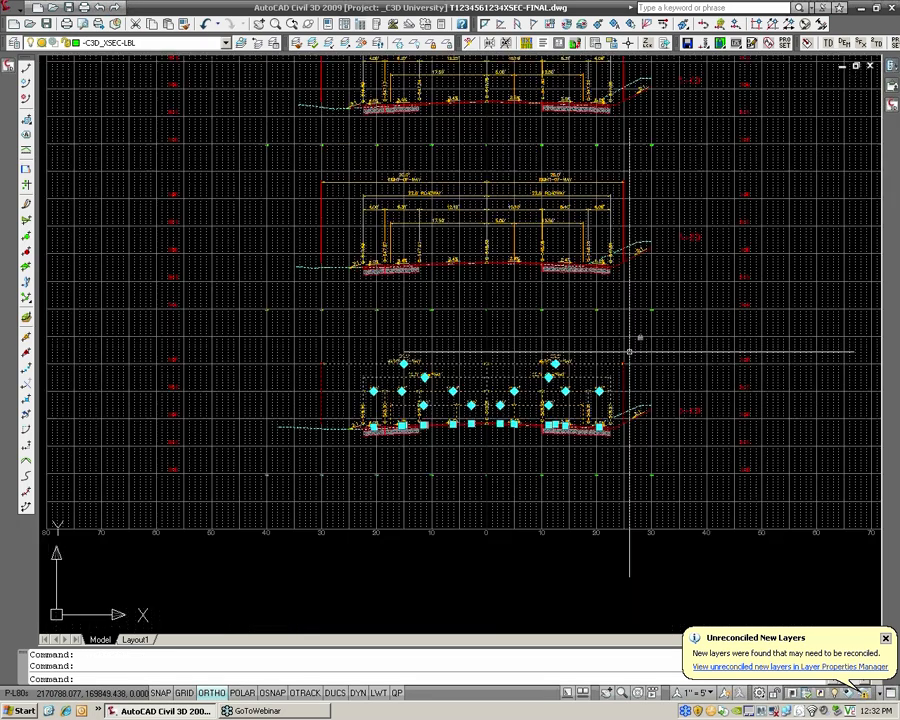
middle_drag(629, 351, 683, 352)
scroll(658, 352, up, 3)
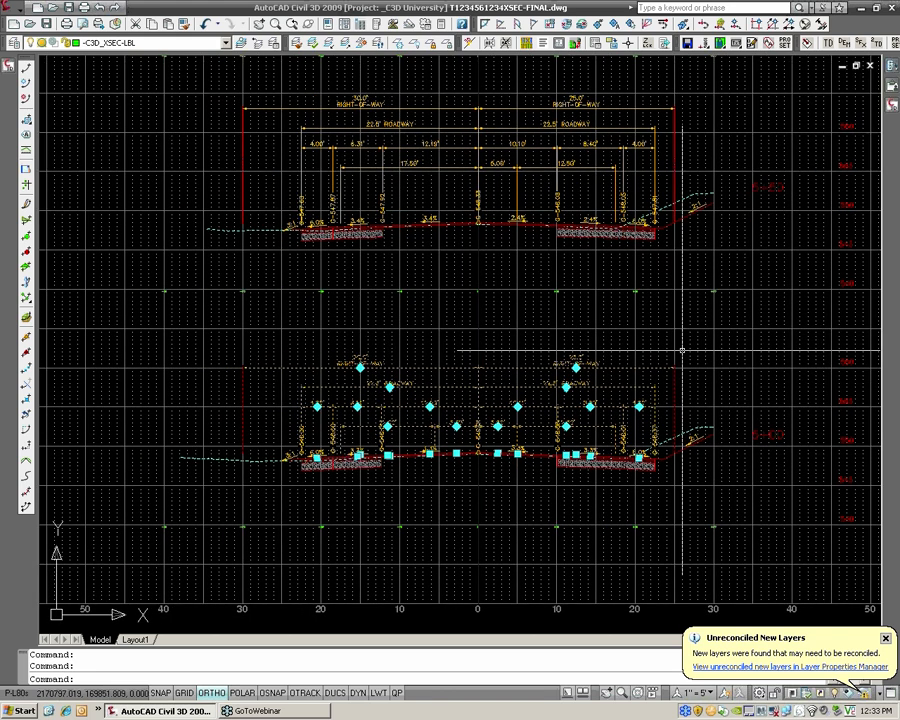
scroll(683, 352, down, 2)
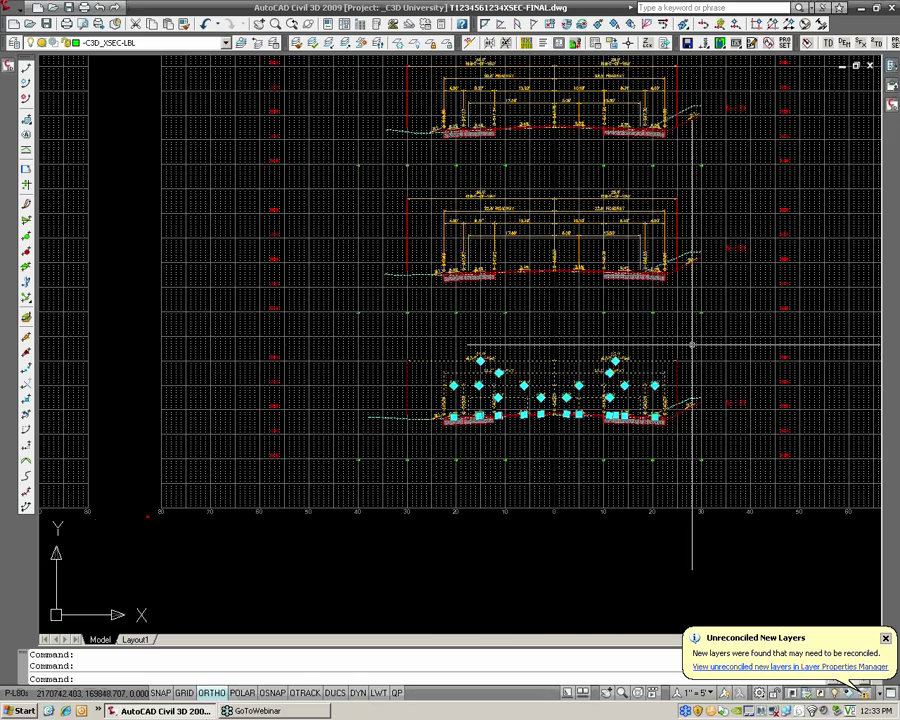
scroll(605, 380, up, 2)
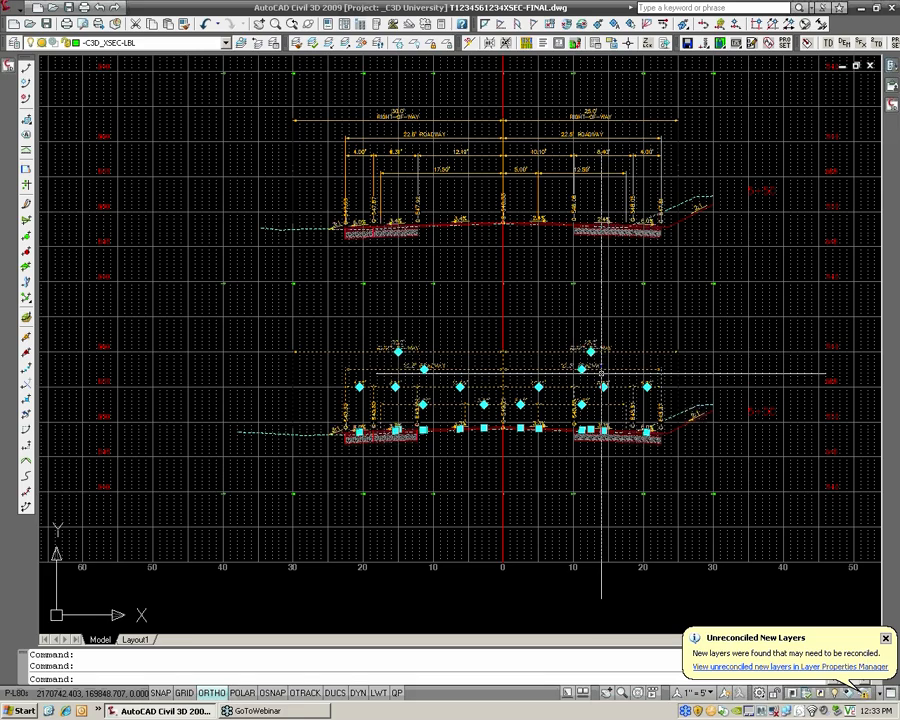
Set the user-specified maximum elevation of the section view at station 5+00 to 563' and save the drawing
scroll(605, 380, up, 2)
key(Escape)
middle_drag(579, 381, 416, 400)
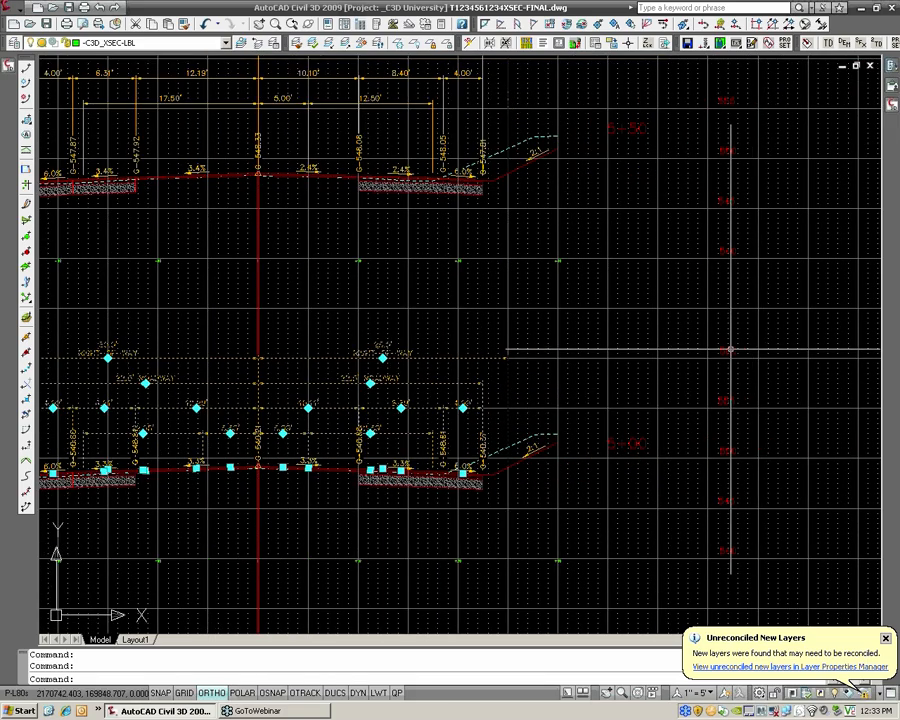
right_click(730, 350)
key(Escape)
key(Escape)
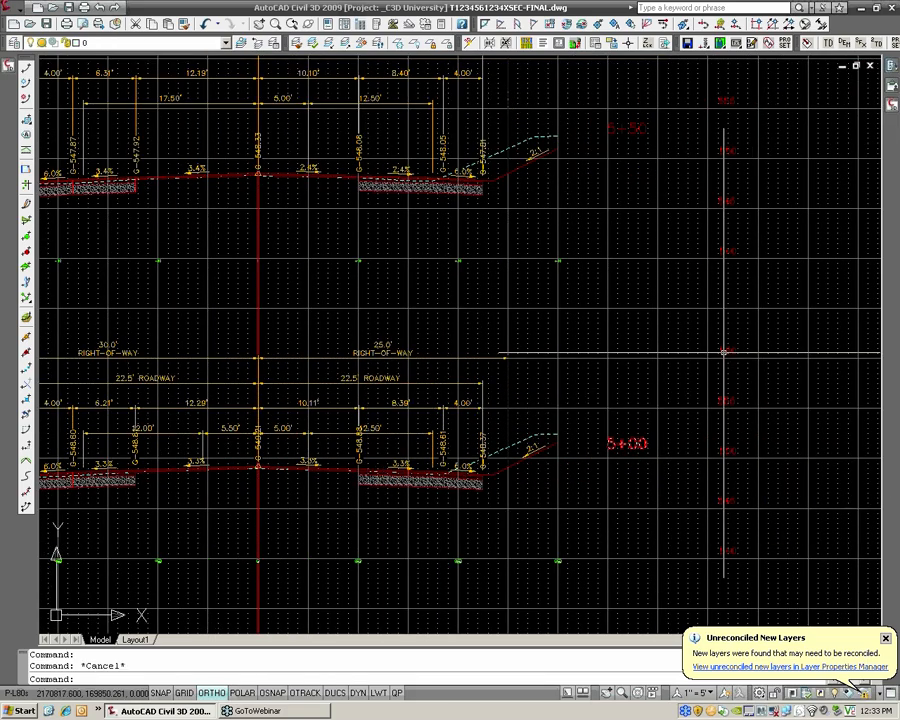
right_click(723, 352)
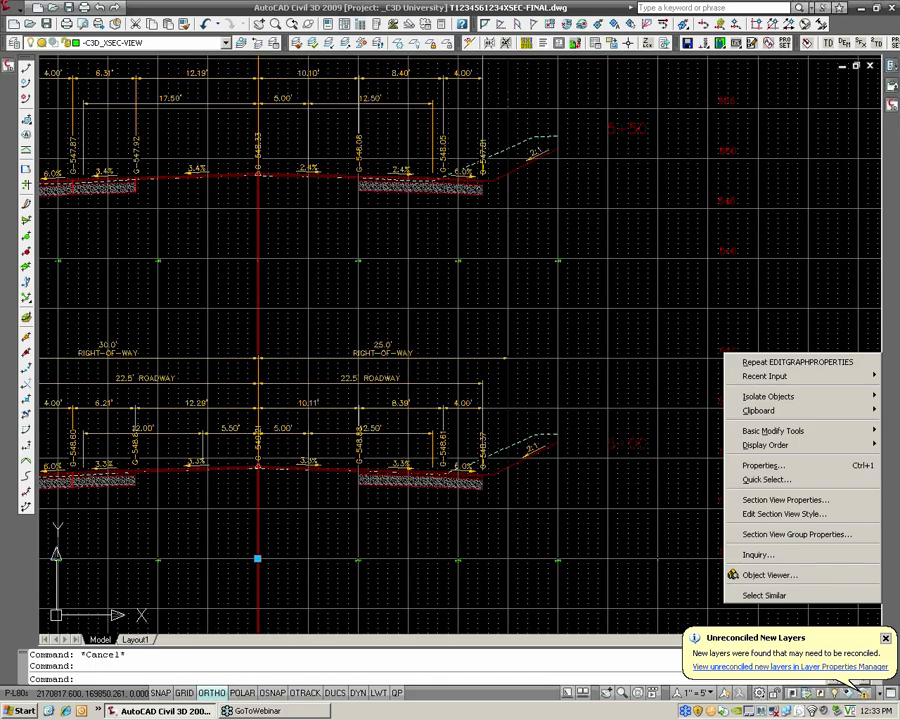
click(760, 496)
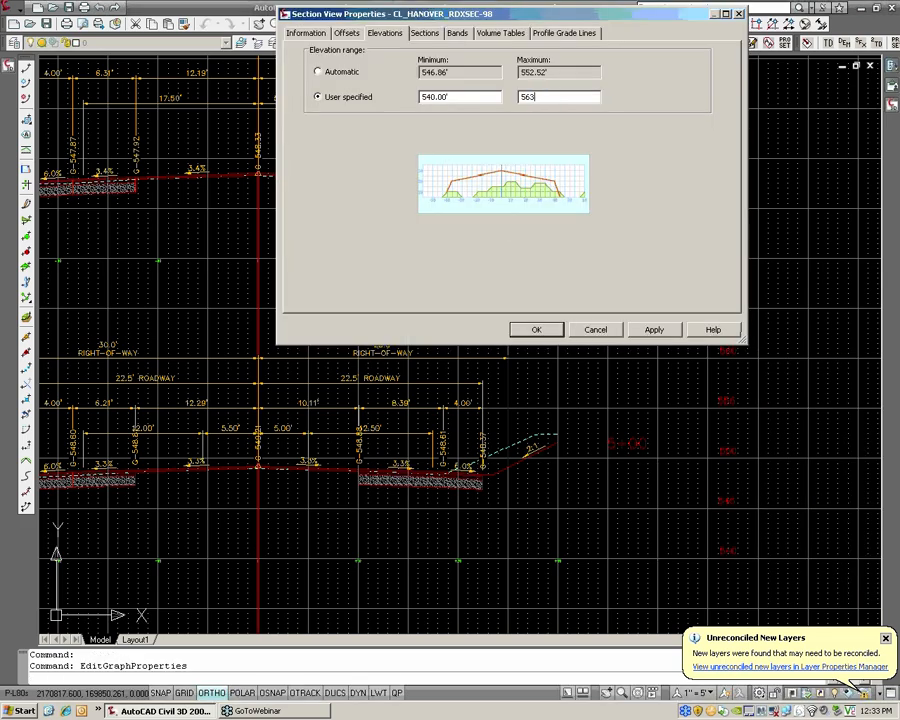
key(Return)
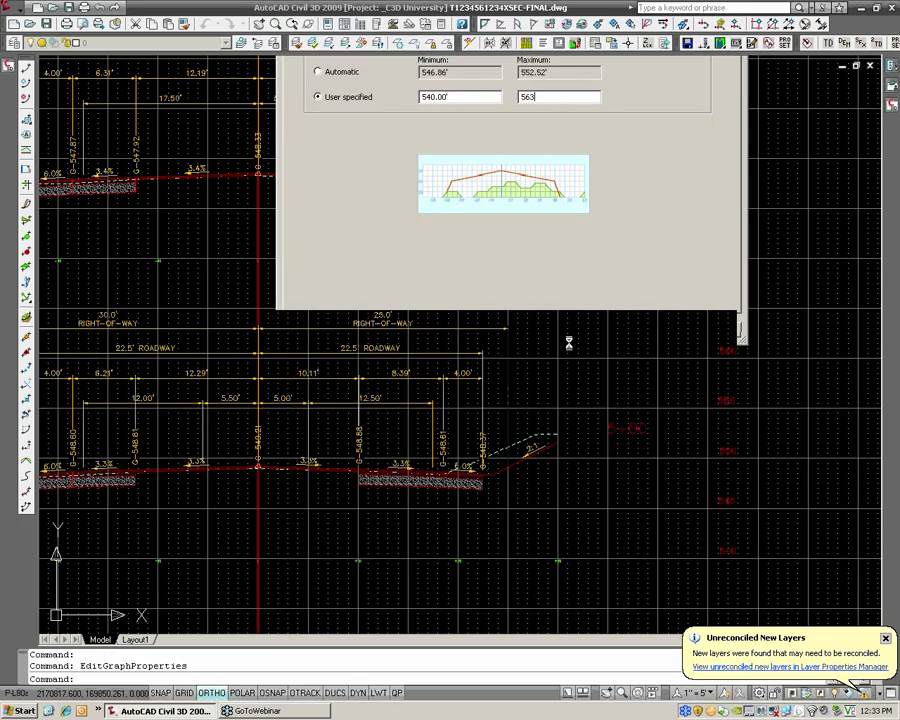
key(Escape)
key(Escape)
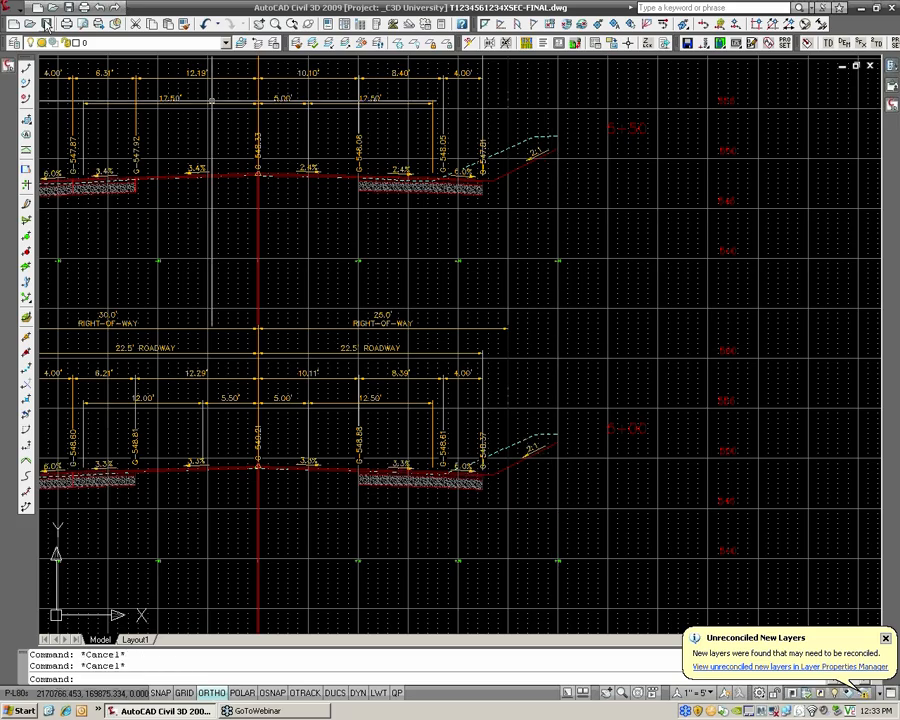
click(46, 24)
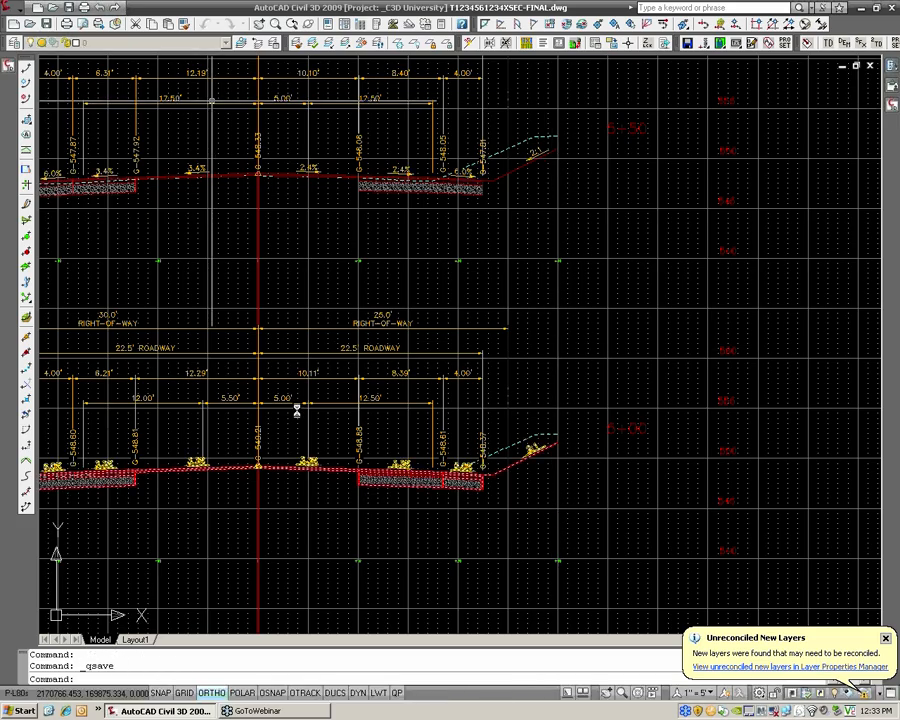
Turn Ortho off and move the centerline grade elevation label of section 5+00 below the roadway surface, beside the crown, on a leader
scroll(344, 422, up, 4)
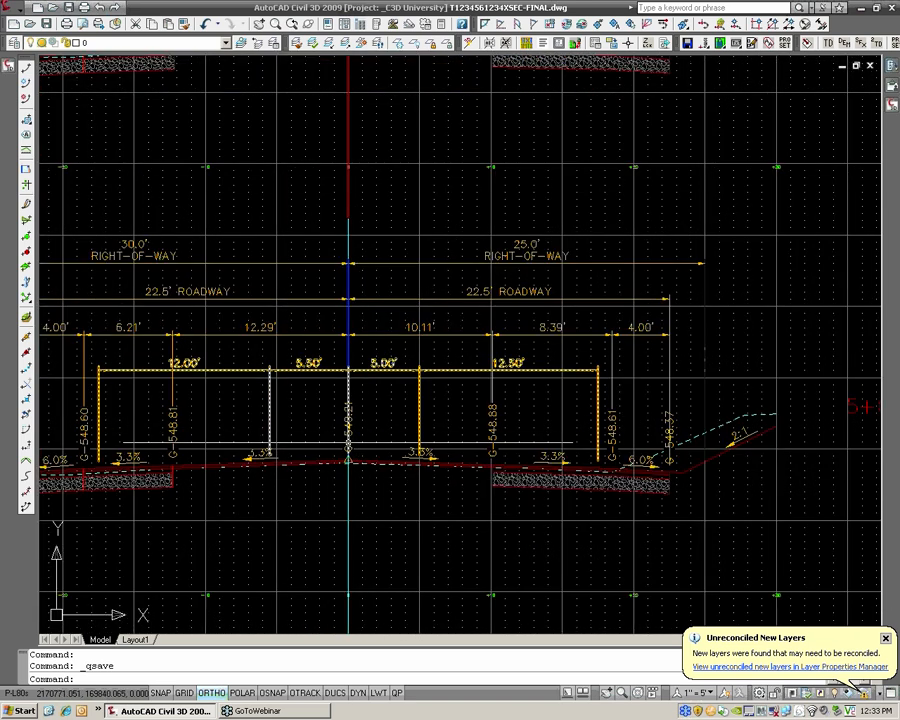
click(353, 421)
scroll(348, 458, up, 2)
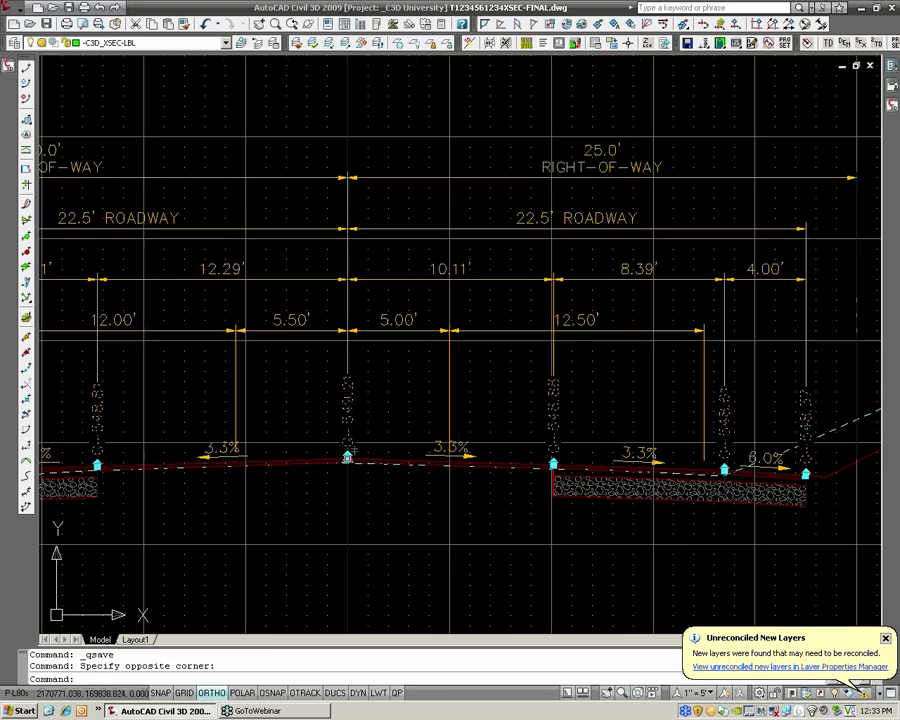
click(347, 457)
key(F8)
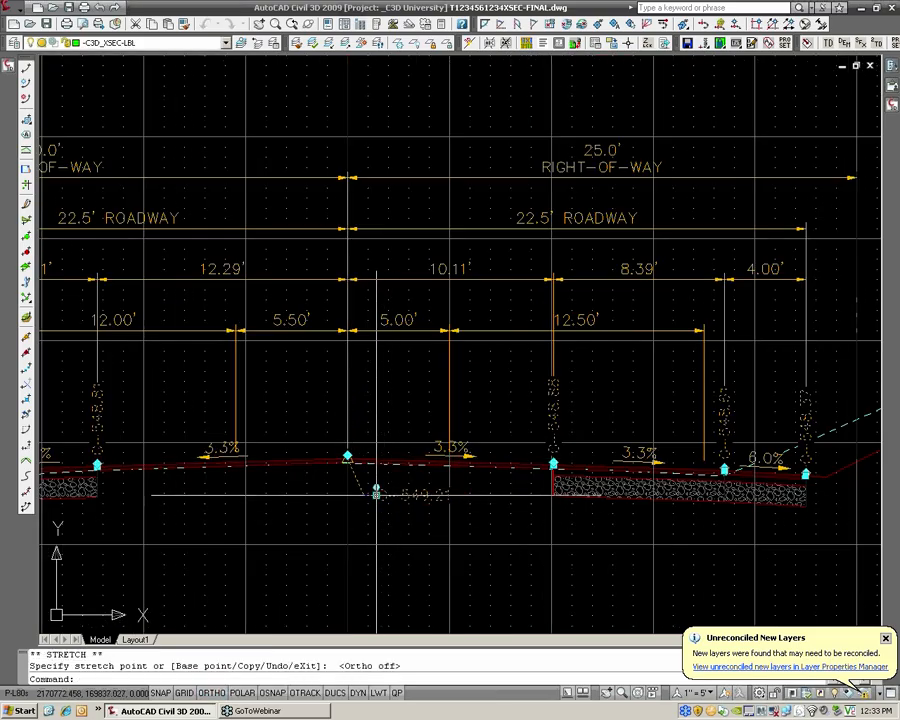
key(Escape)
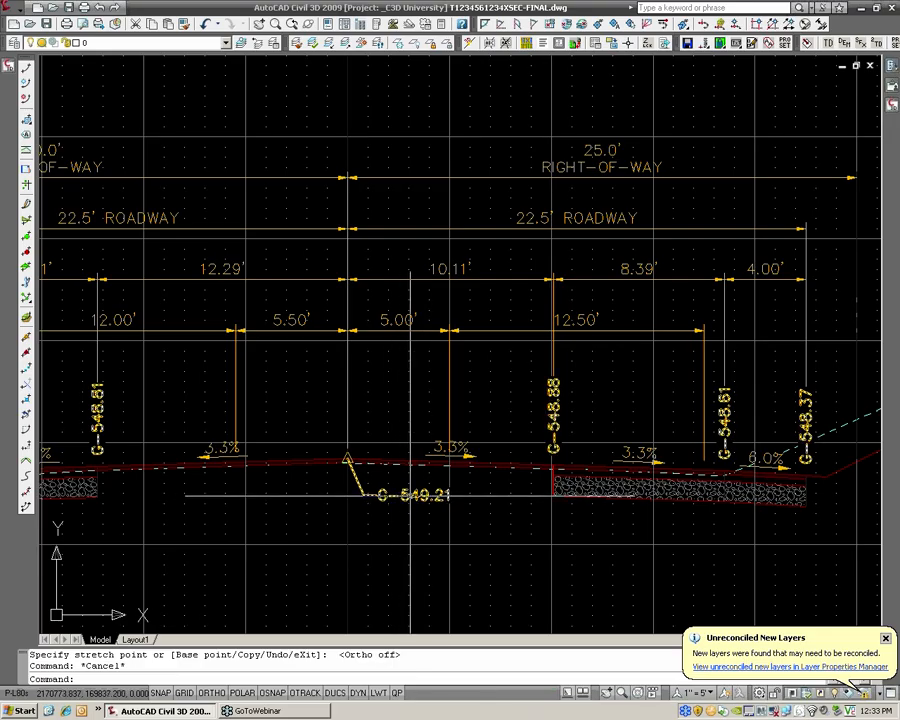
click(407, 494)
click(405, 490)
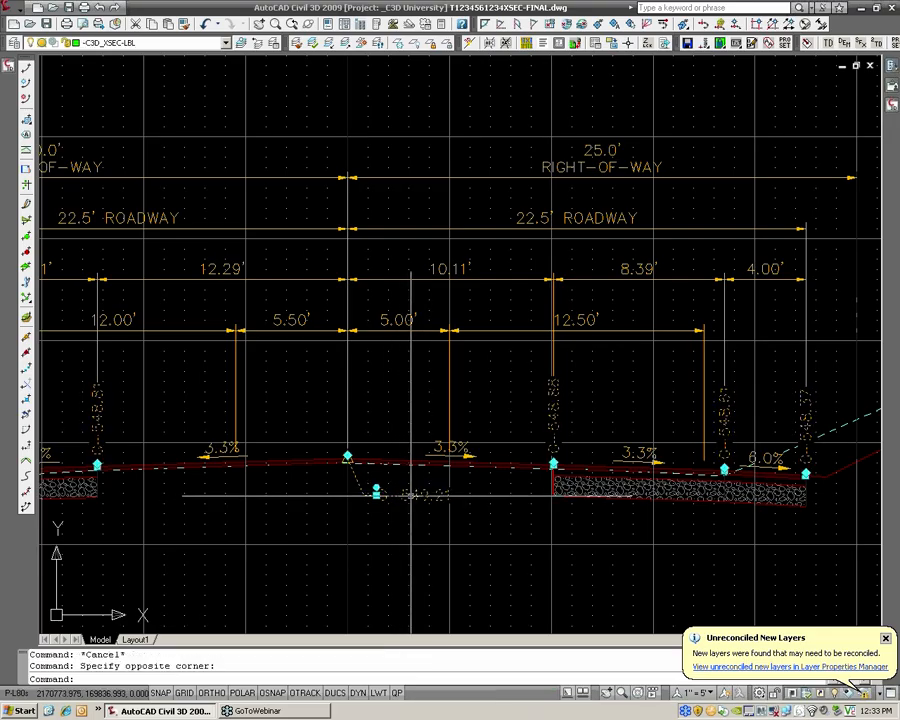
scroll(408, 482, down, 1)
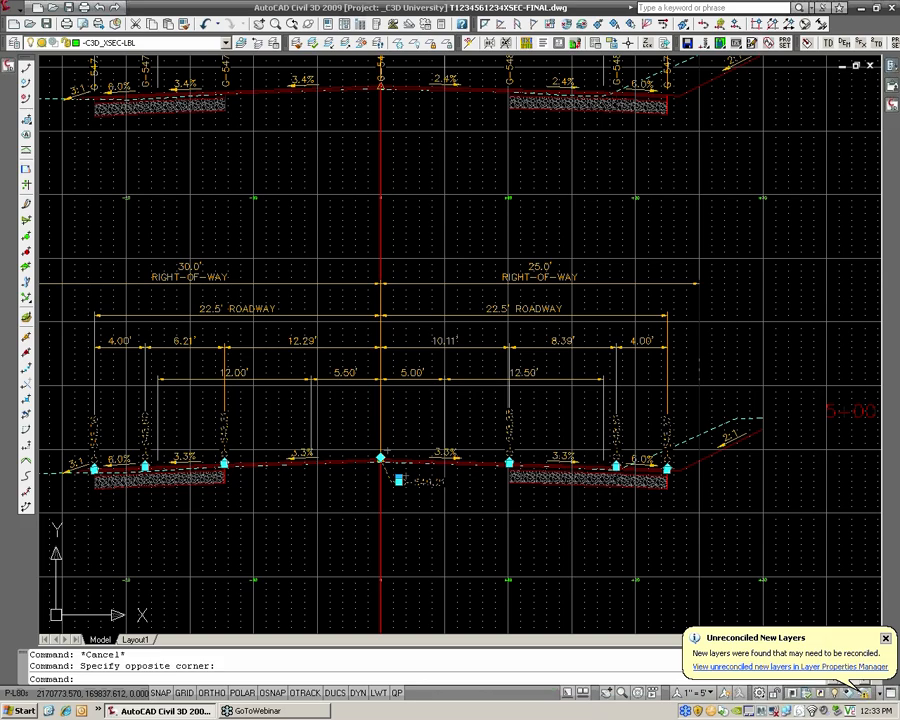
scroll(410, 478, up, 1)
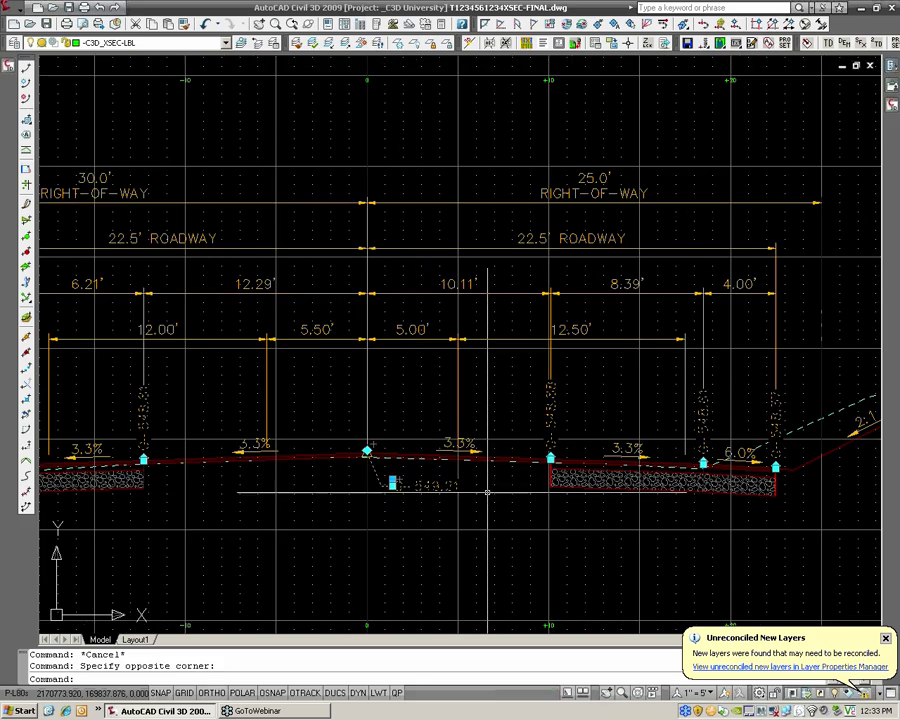
key(Escape)
key(Escape)
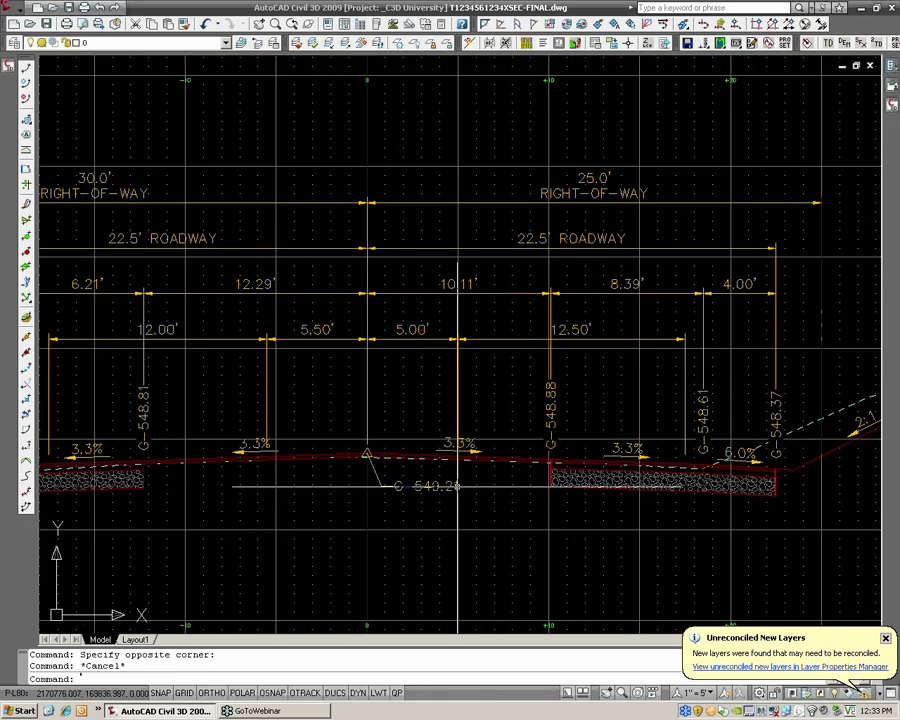
Add the line "(CROWN ELEVATION)" beneath the section elevation field in the text of the centerline label at 5+00
scroll(450, 487, up, 1)
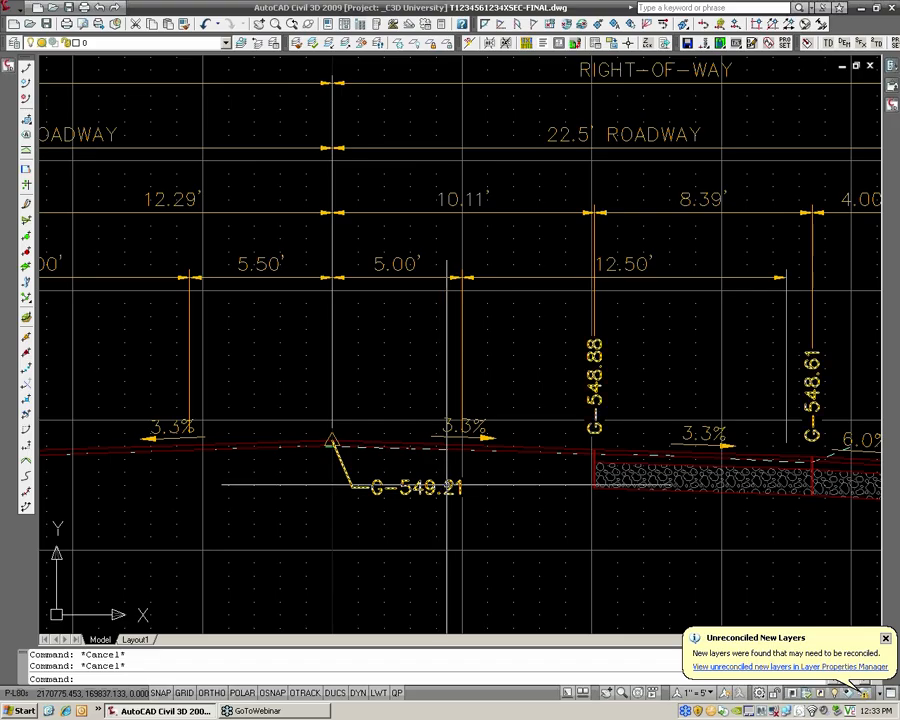
scroll(448, 483, down, 2)
middle_drag(430, 484, 463, 481)
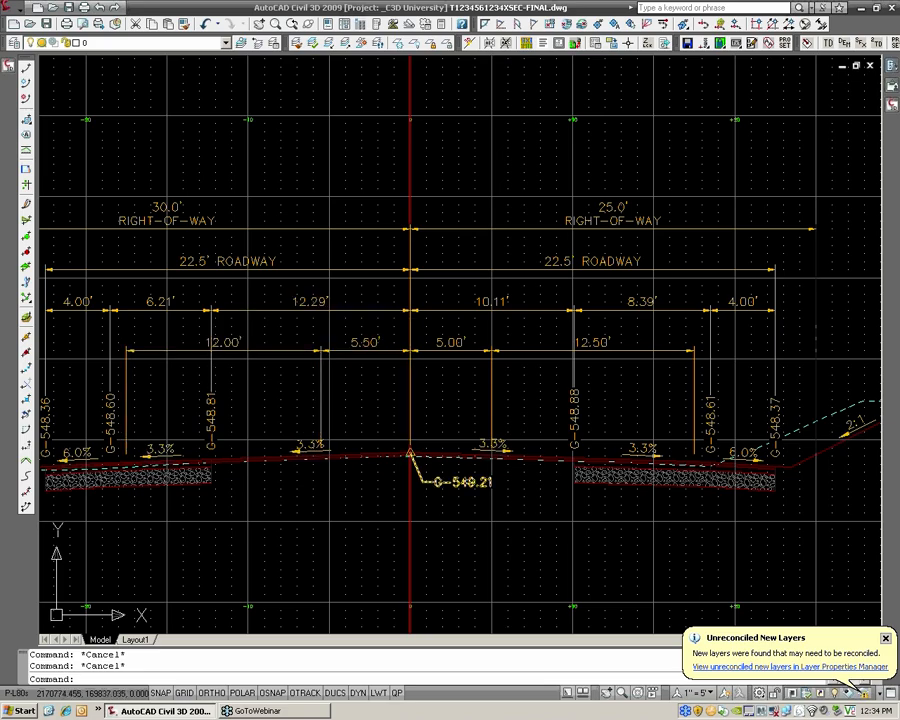
click(462, 481)
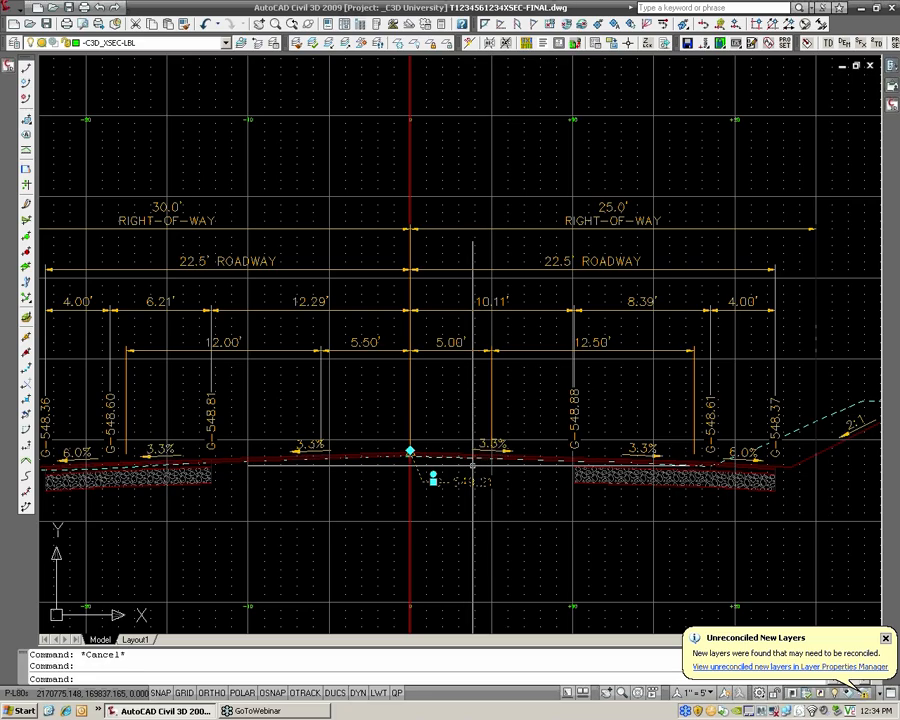
right_click(463, 479)
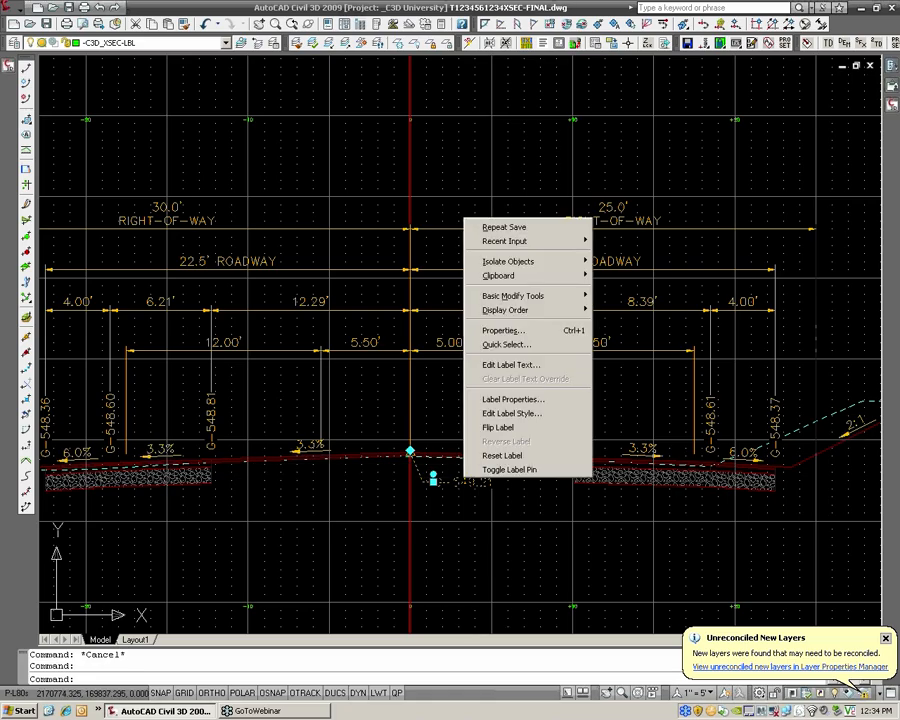
click(511, 366)
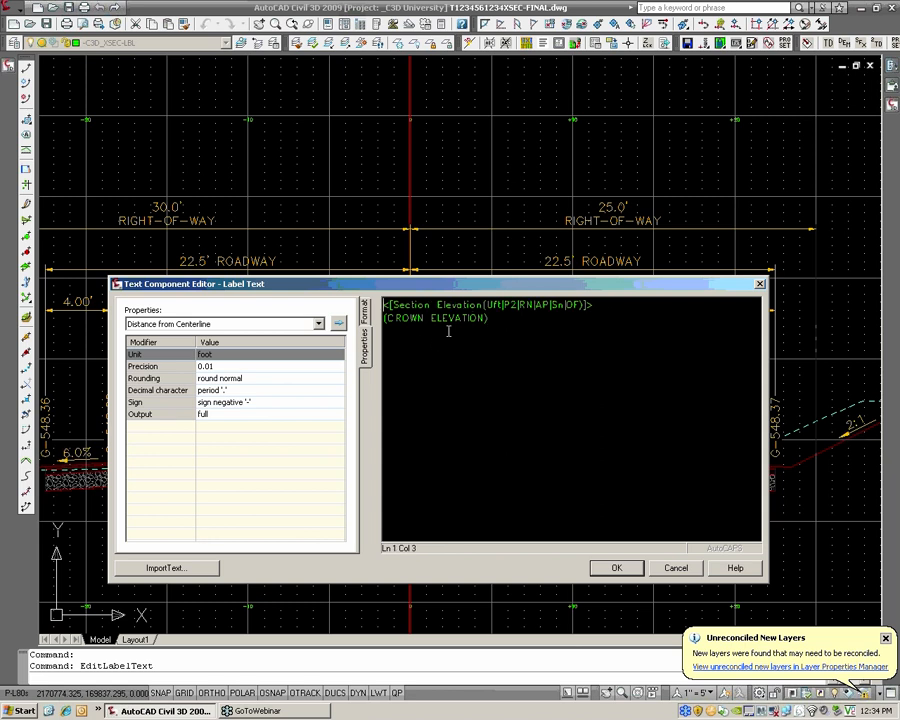
click(617, 569)
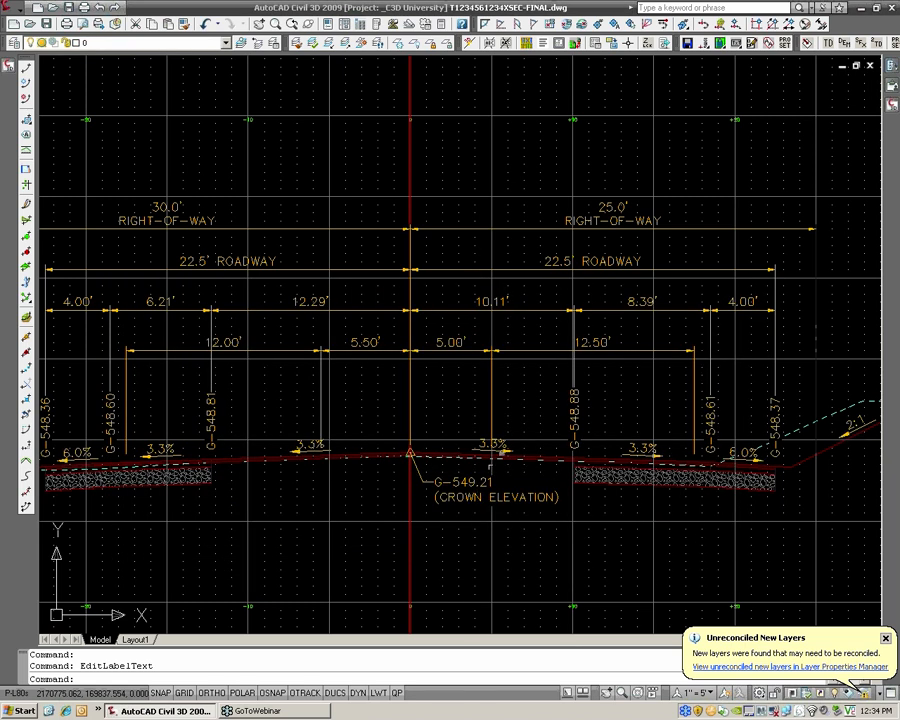
Regenerate the drawing with REA and check the edited crown elevation label within its label group
scroll(478, 494, up, 2)
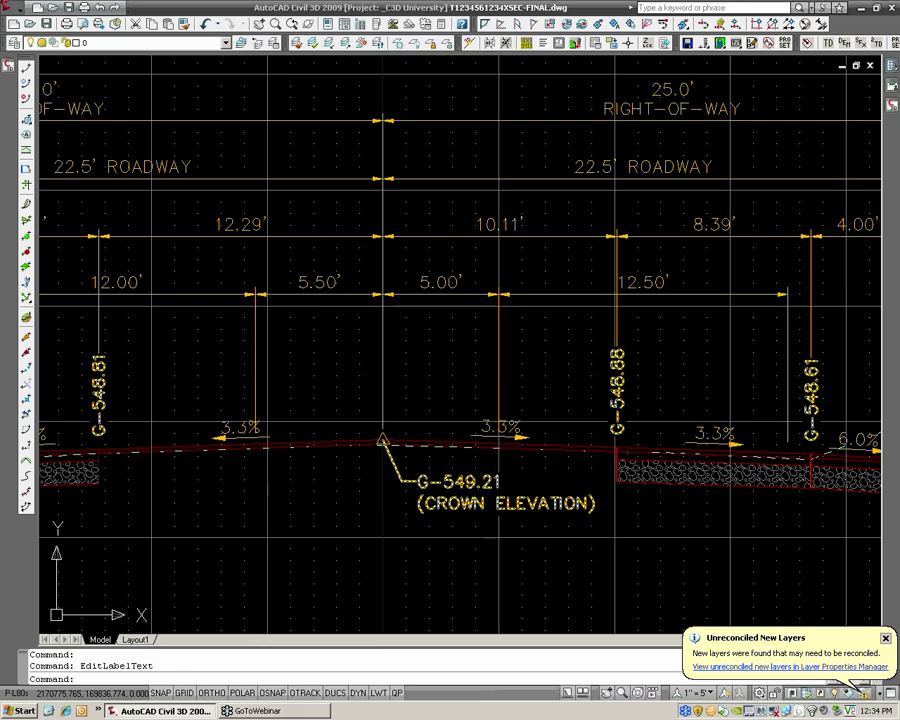
text(REA)
key(Return)
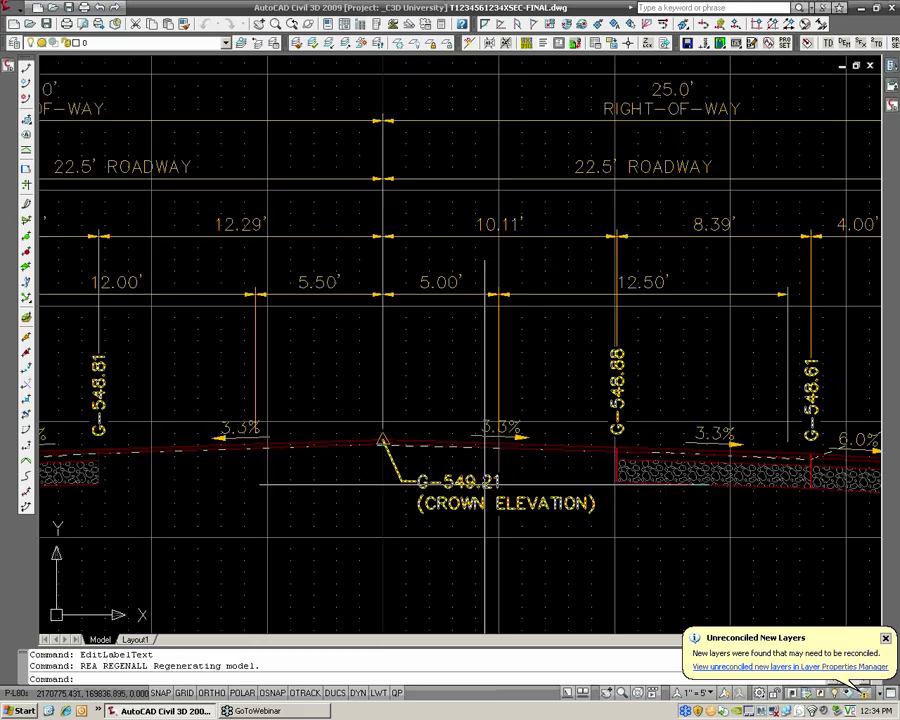
click(477, 486)
click(472, 482)
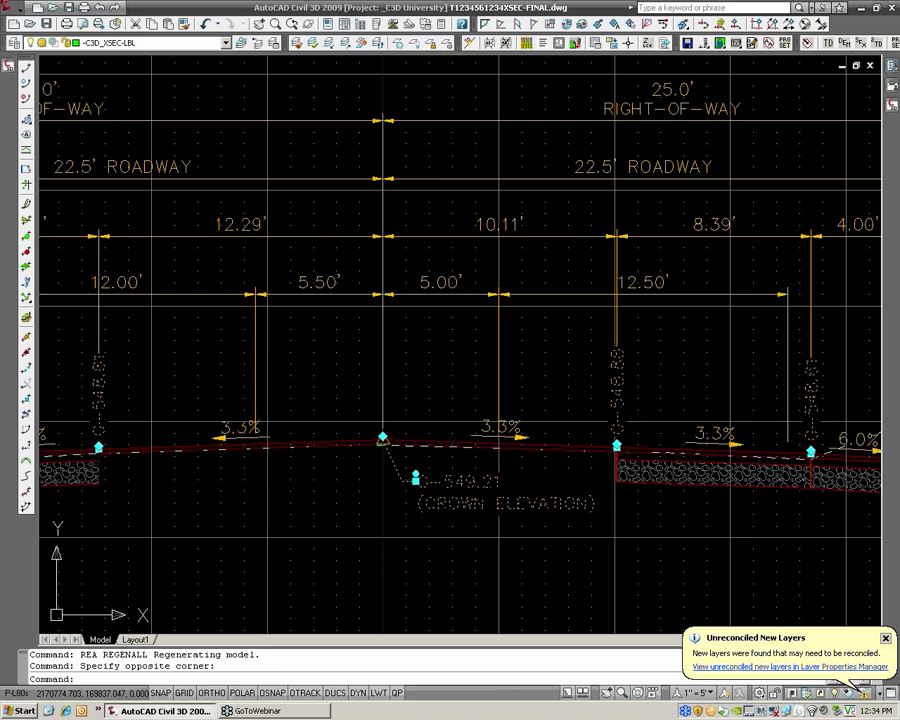
scroll(468, 481, down, 2)
key(Escape)
key(Escape)
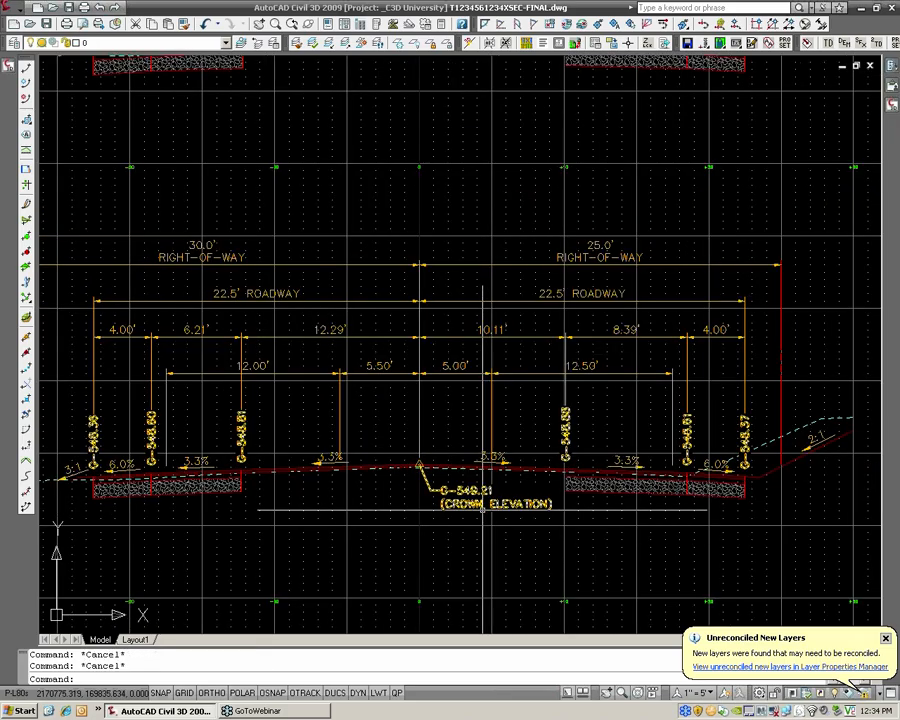
Move the crown elevation label of section 5+00 farther down below the road surface, keeping its leader attached to the crown
click(482, 508)
click(473, 508)
click(440, 490)
click(441, 516)
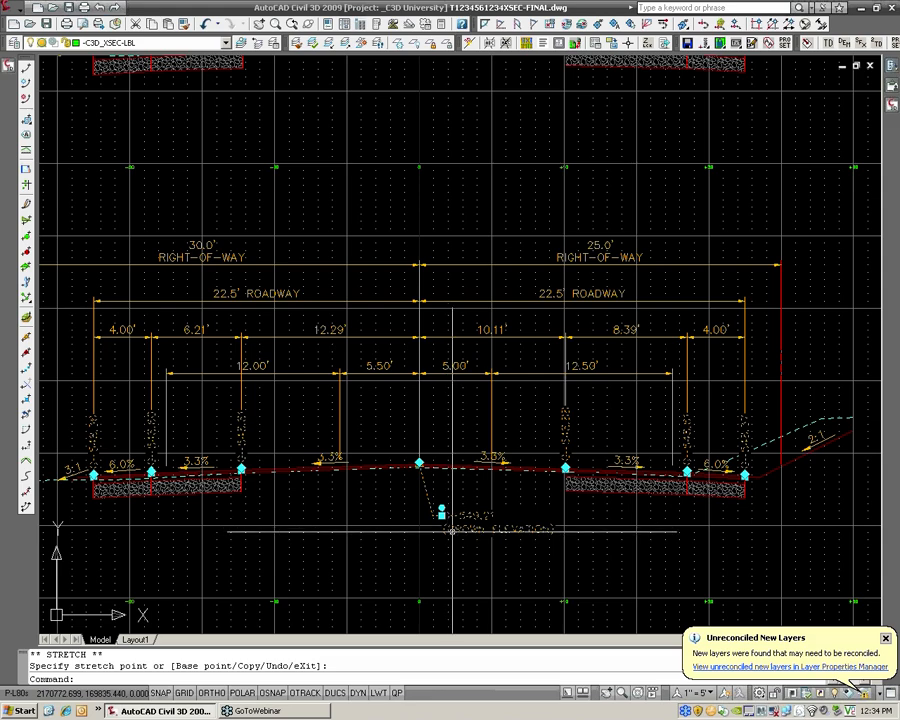
key(Escape)
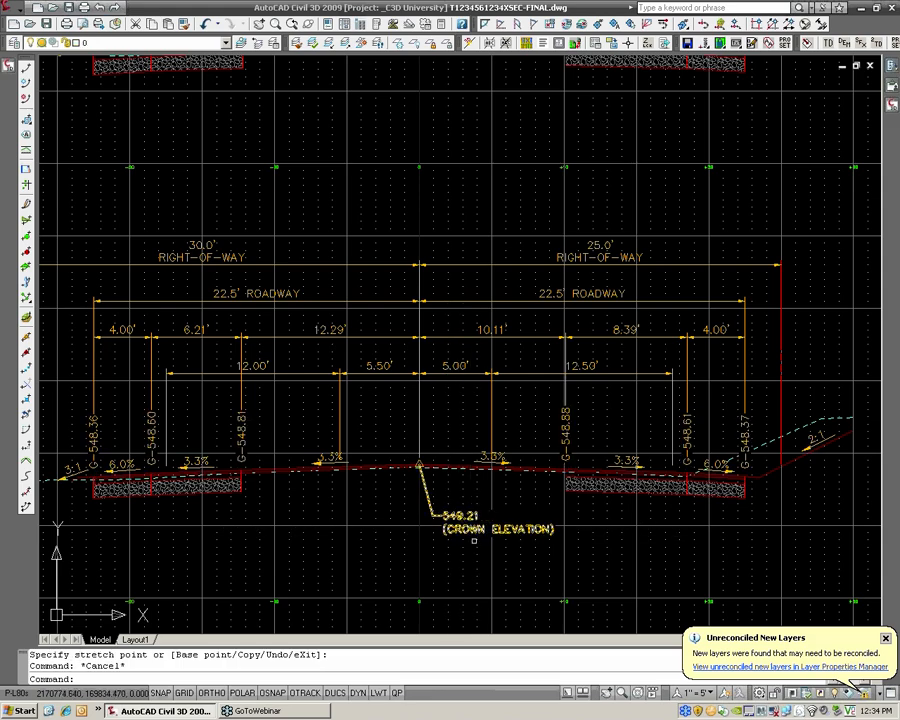
Assign the HRG_Spot Elev [no G] label style to only the crown elevation label of section 5+00
scroll(474, 540, up, 3)
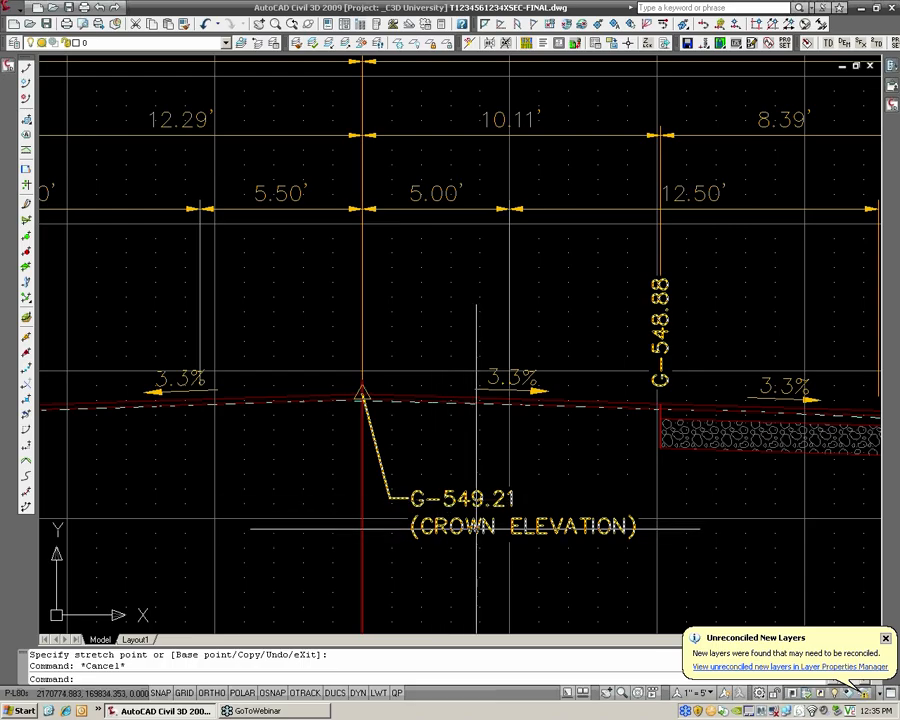
click(476, 527)
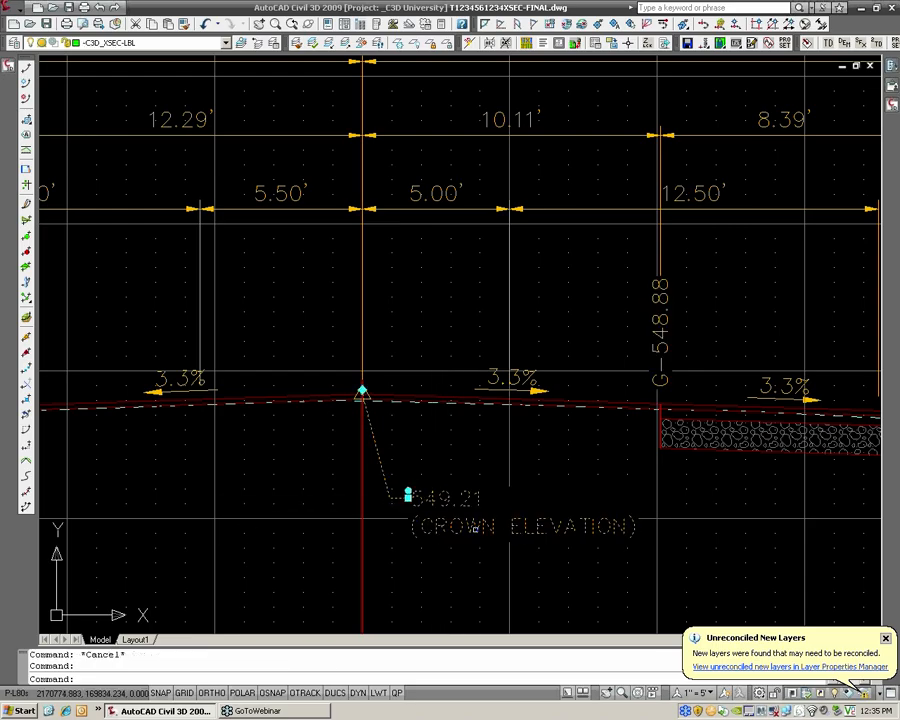
right_click(463, 526)
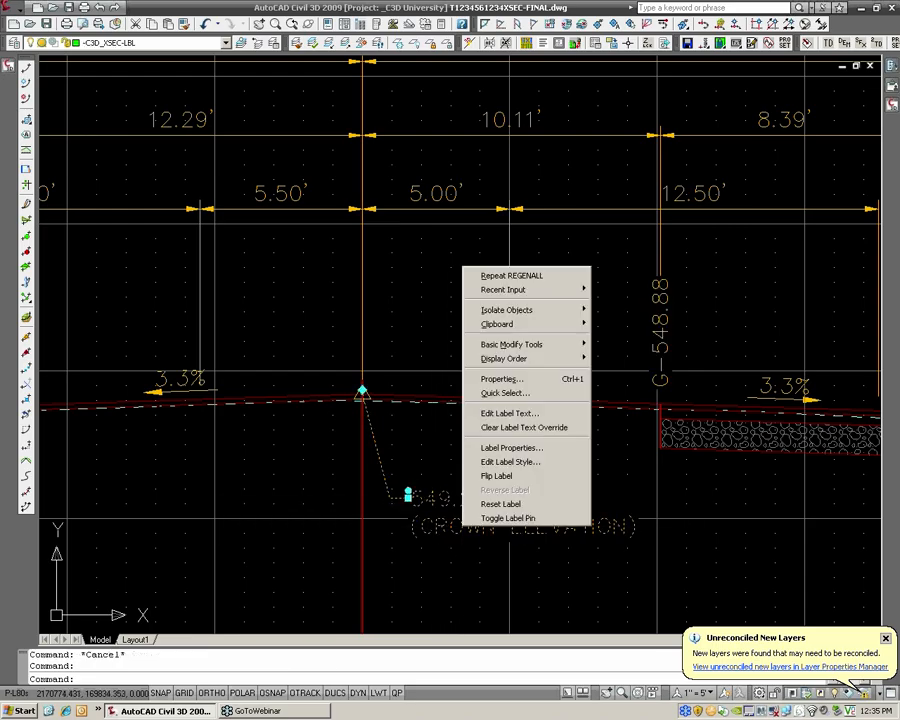
click(496, 462)
click(670, 318)
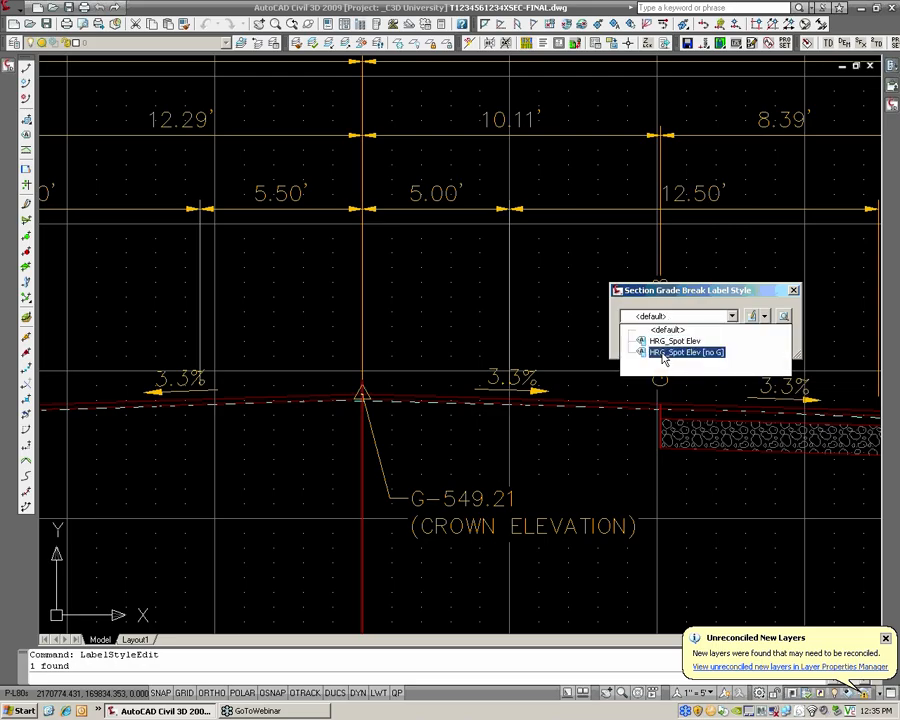
click(663, 352)
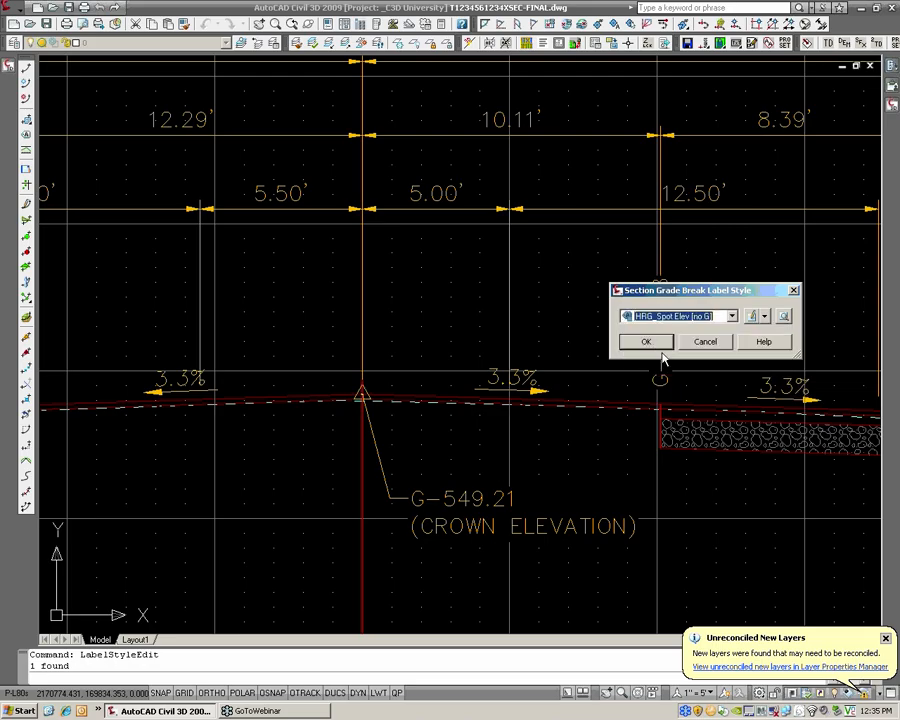
click(648, 342)
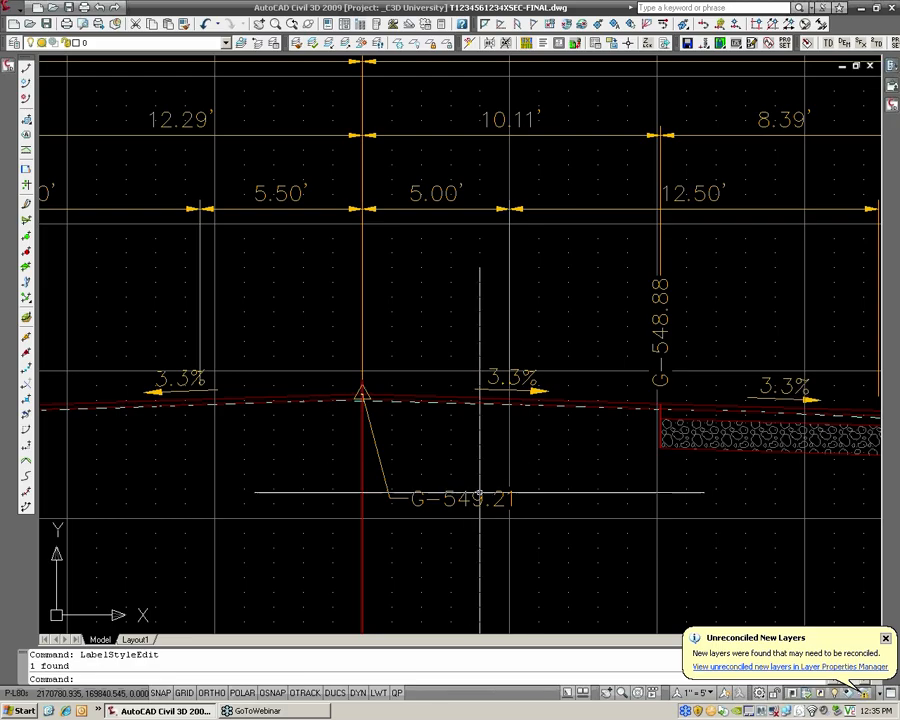
Regenerate the drawing with REA and check the crown elevation label of section 5+00 individually within its label group
text(R)
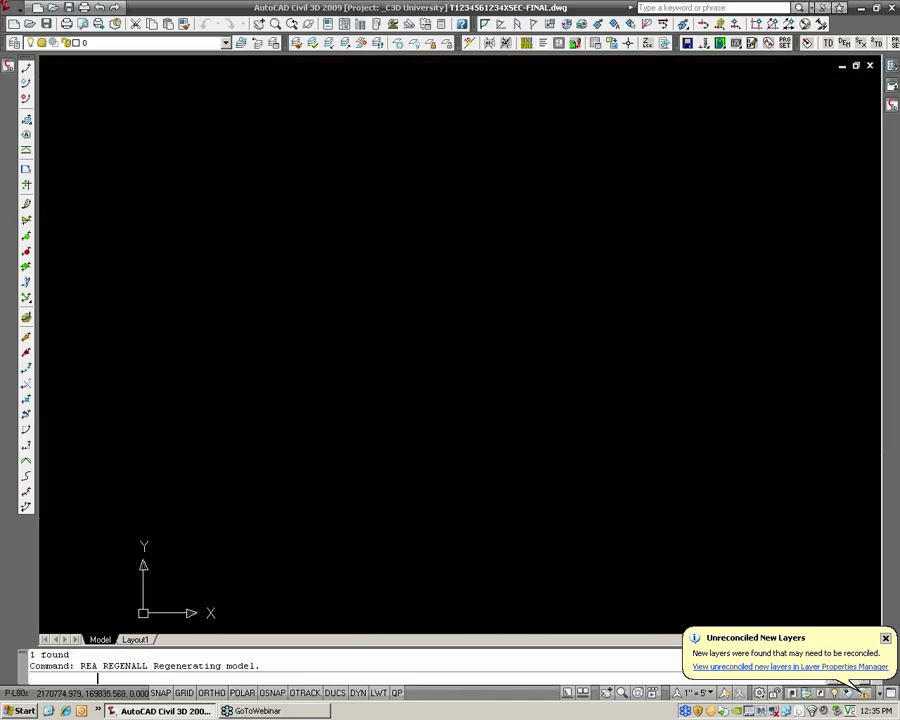
click(475, 493)
click(470, 497)
right_click(470, 497)
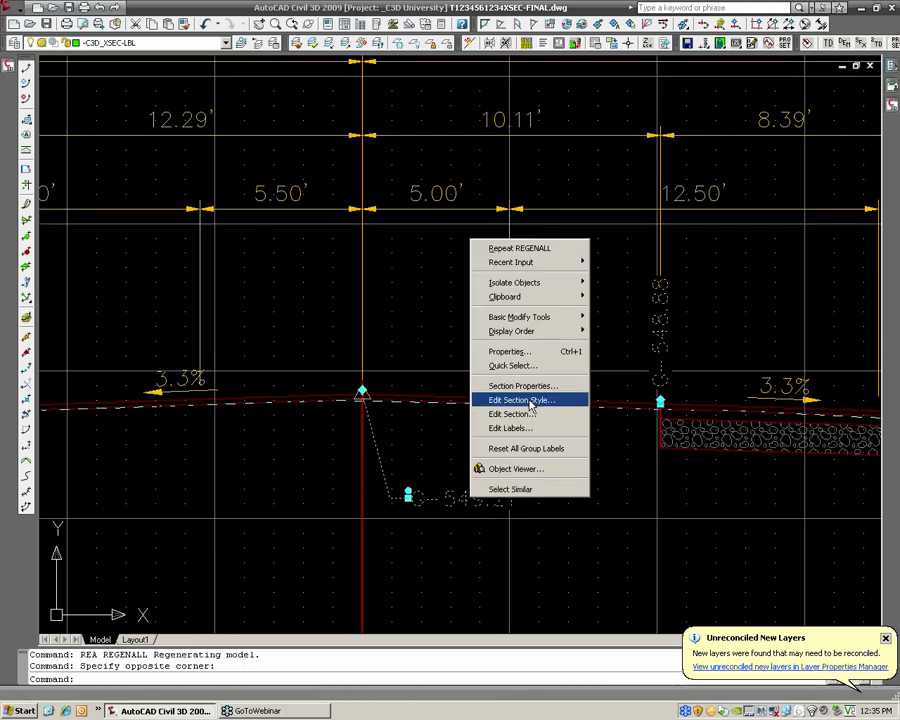
click(464, 498)
key(Escape)
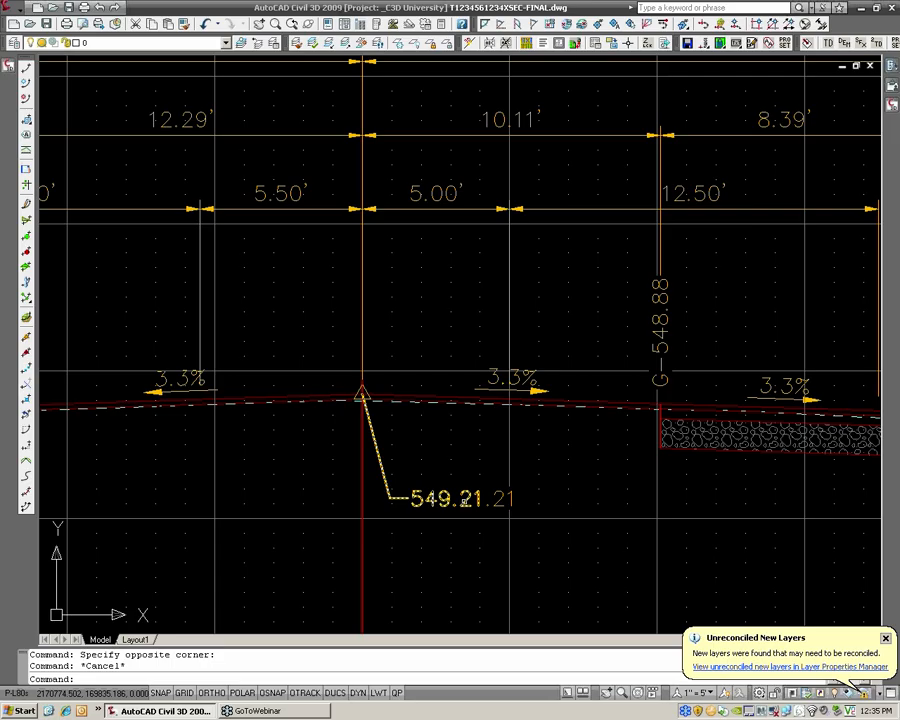
click(464, 498)
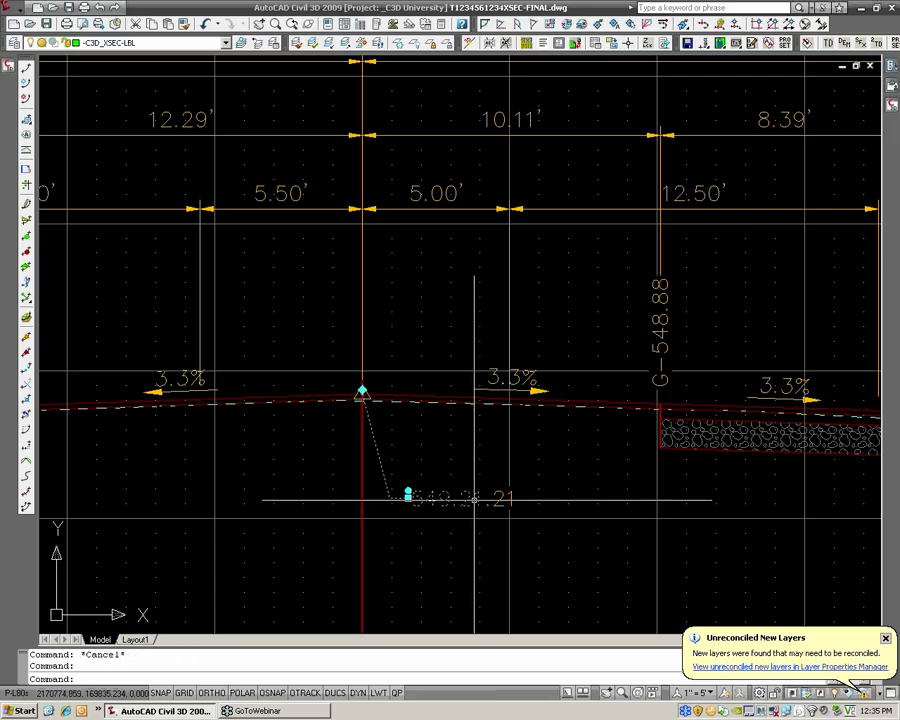
right_click(474, 497)
click(524, 398)
key(Escape)
Turn on Ortho while trying to move the crown elevation label of section 5+00
click(493, 499)
click(488, 499)
click(407, 491)
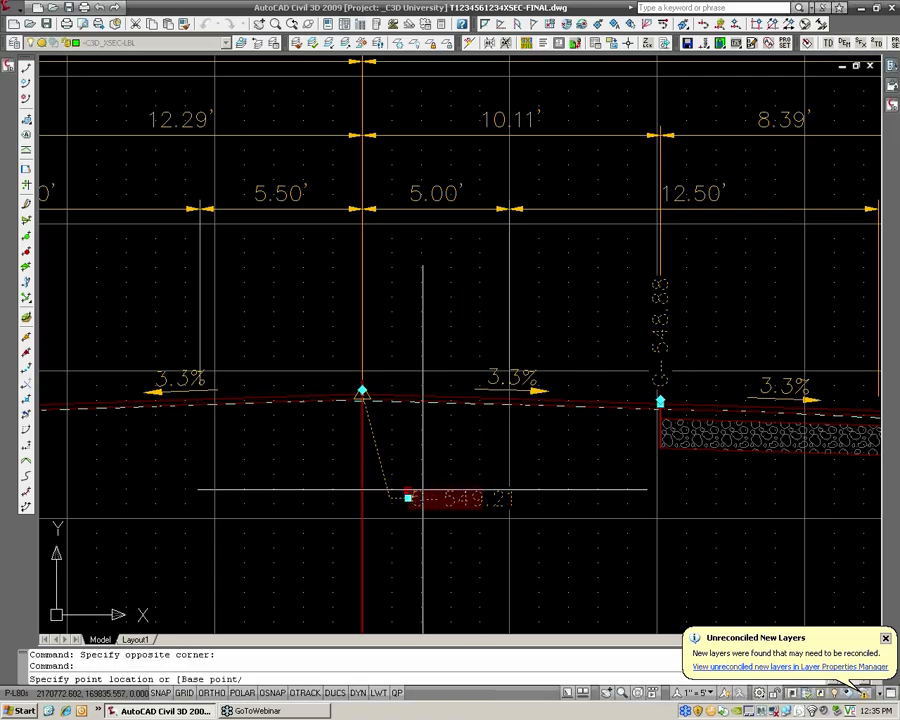
key(F8)
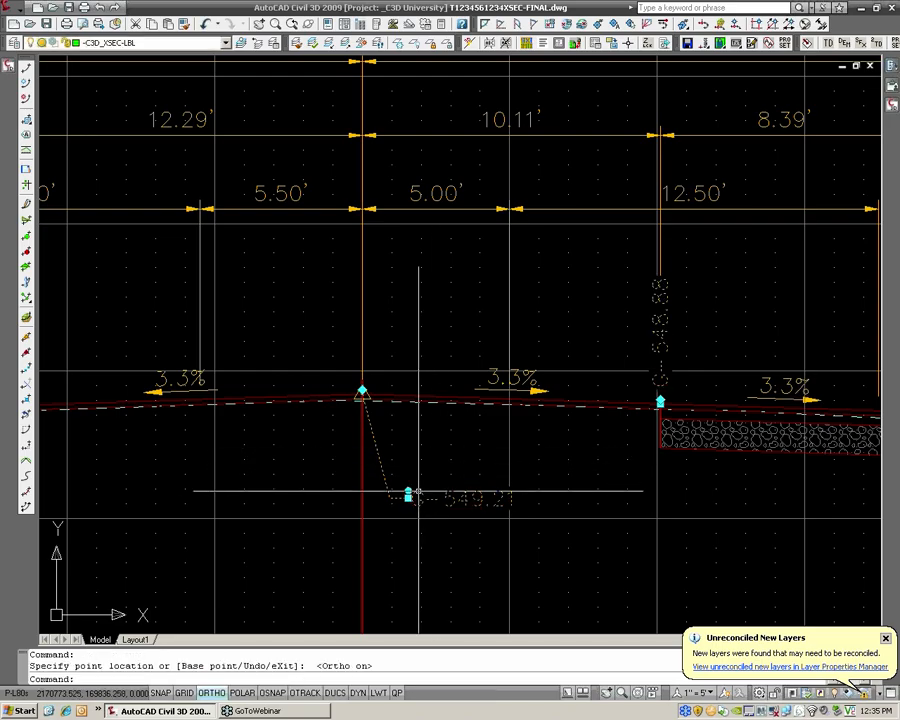
key(Escape)
Move the crown elevation label of section 5+00 straight up, closer below the road surface
key(Escape)
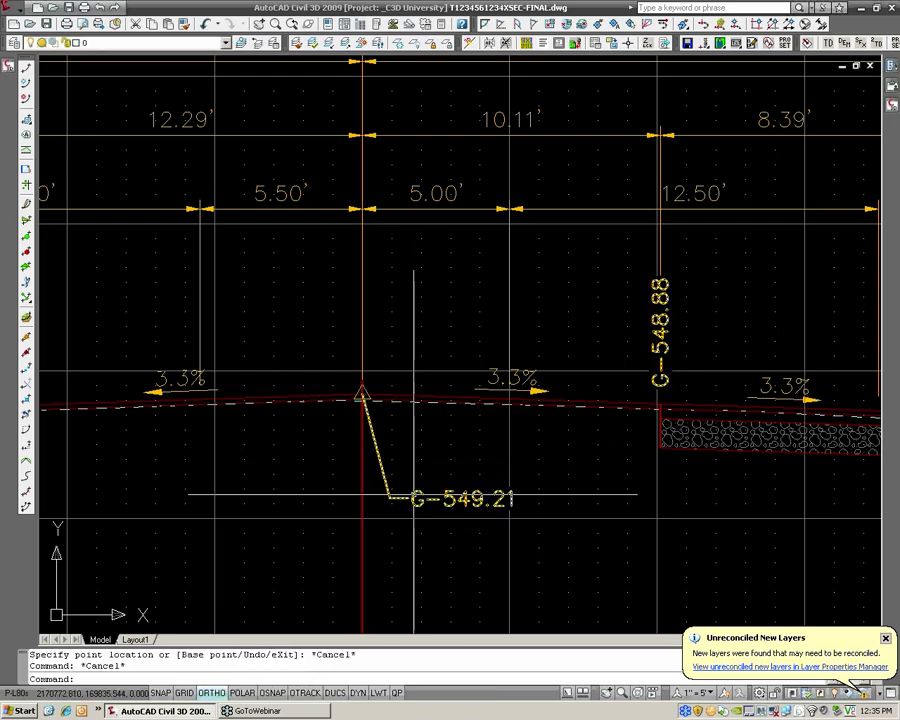
click(408, 491)
key(Escape)
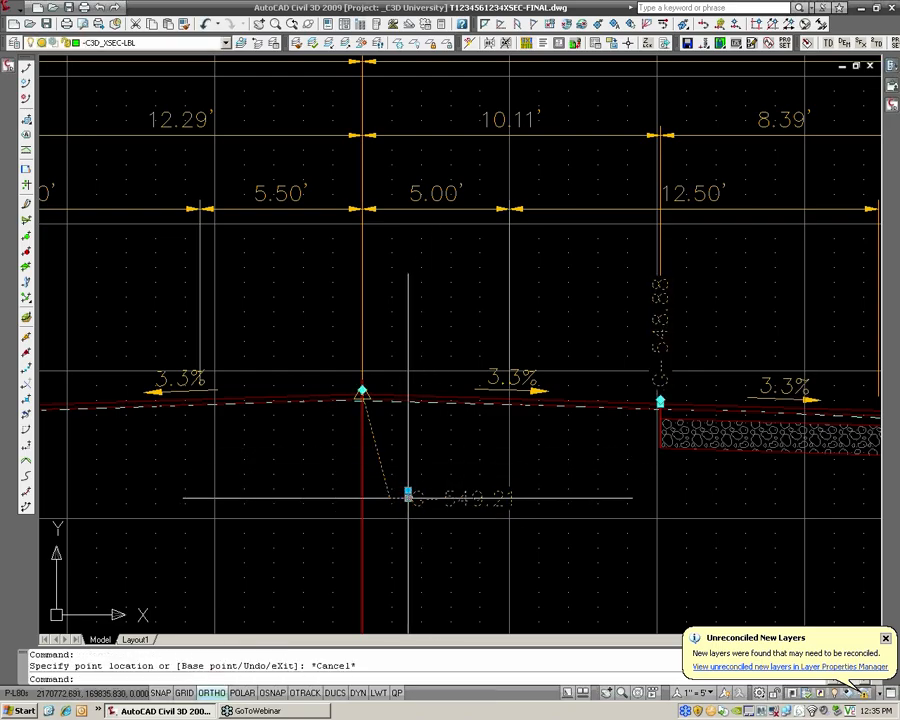
click(408, 497)
click(410, 449)
key(Escape)
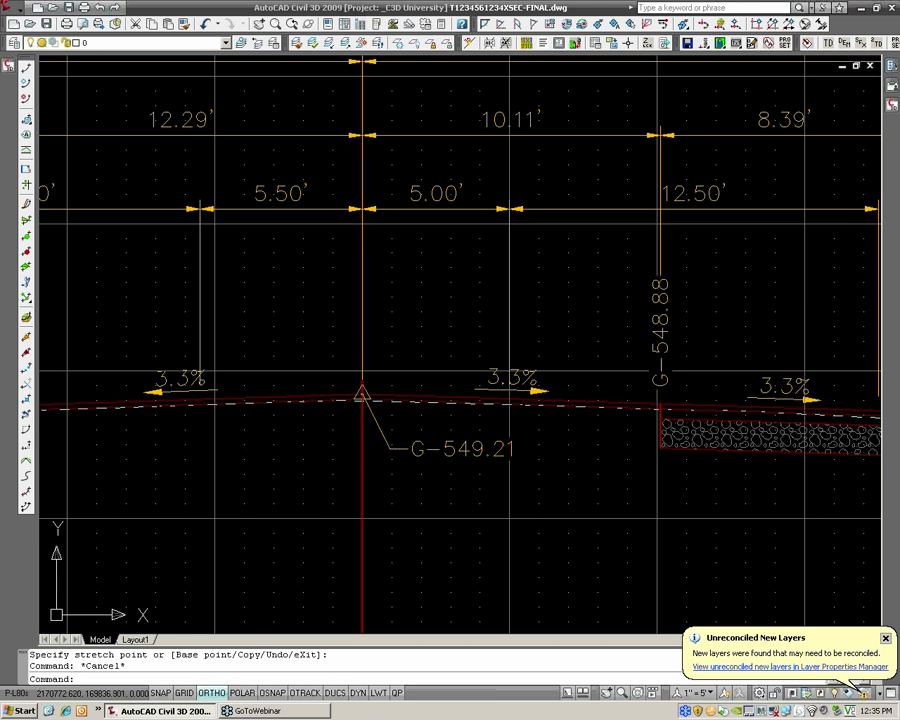
click(413, 448)
click(408, 441)
click(408, 441)
key(Escape)
key(Escape)
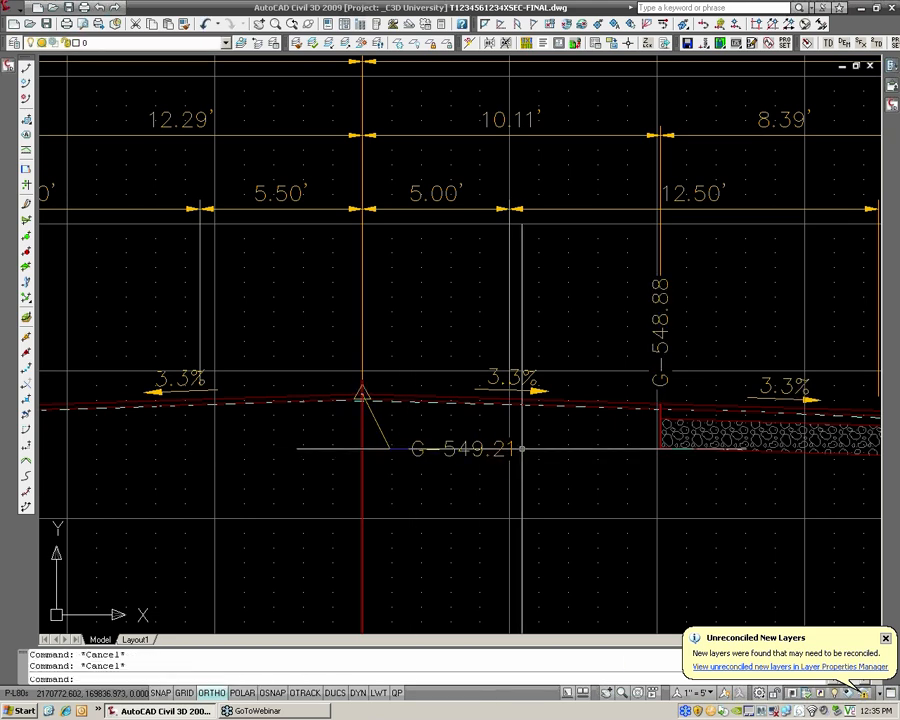
With Ortho off, pull the elevation label at the grade break 12.29' left of the centerline away below the road surface
middle_drag(450, 350, 835, 329)
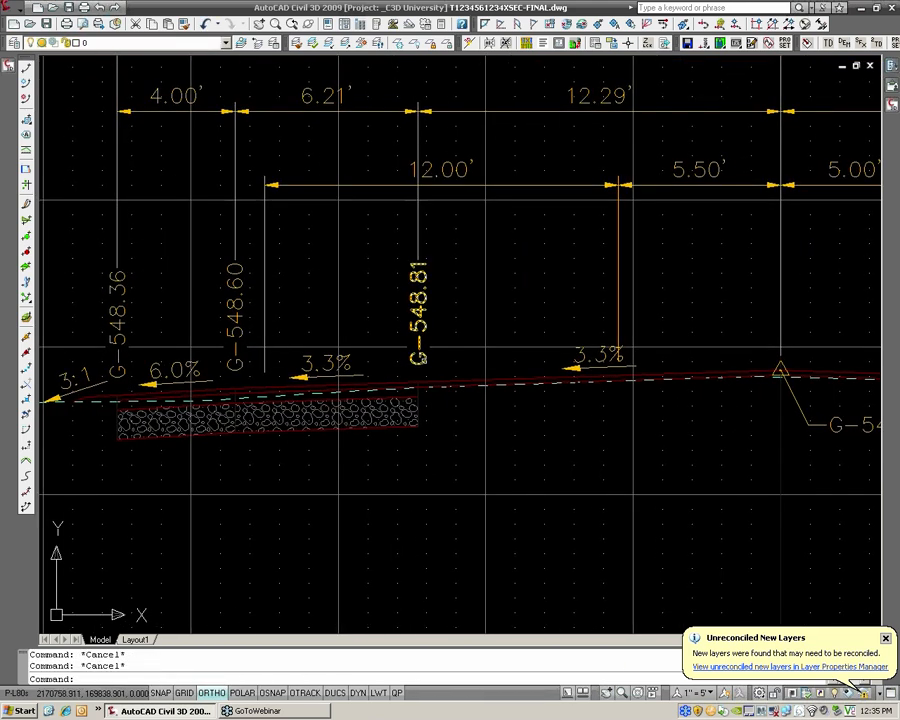
key(Escape)
click(432, 344)
click(419, 358)
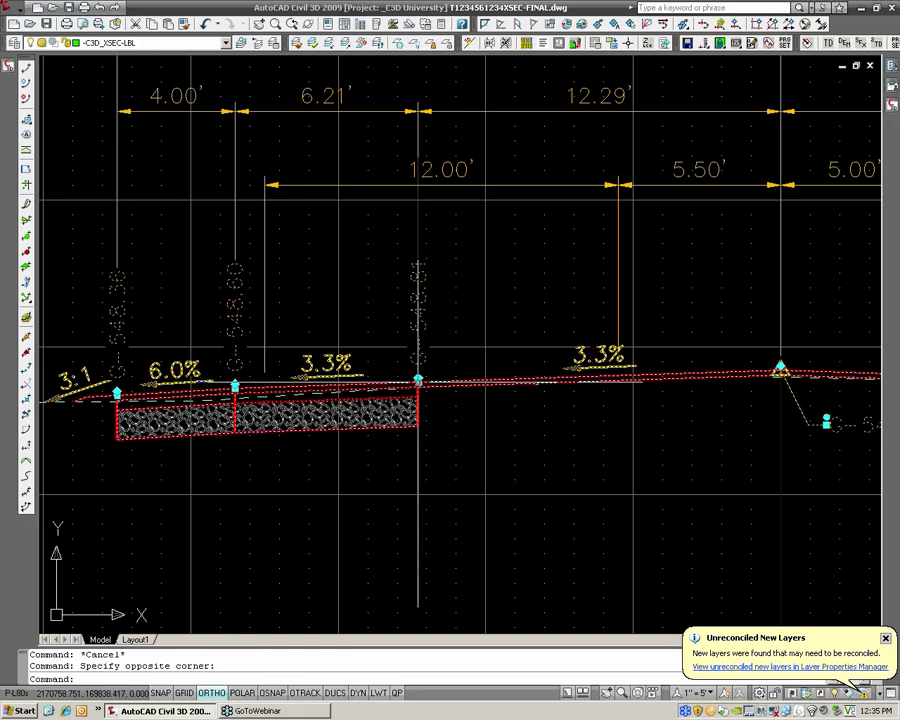
click(418, 379)
key(F8)
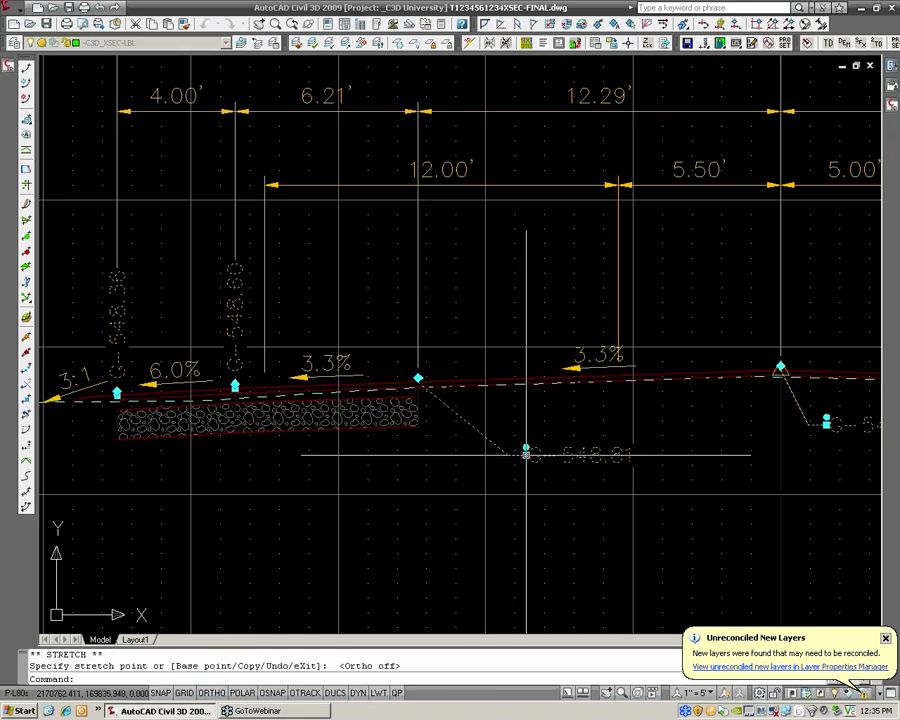
click(522, 455)
key(Escape)
key(Escape)
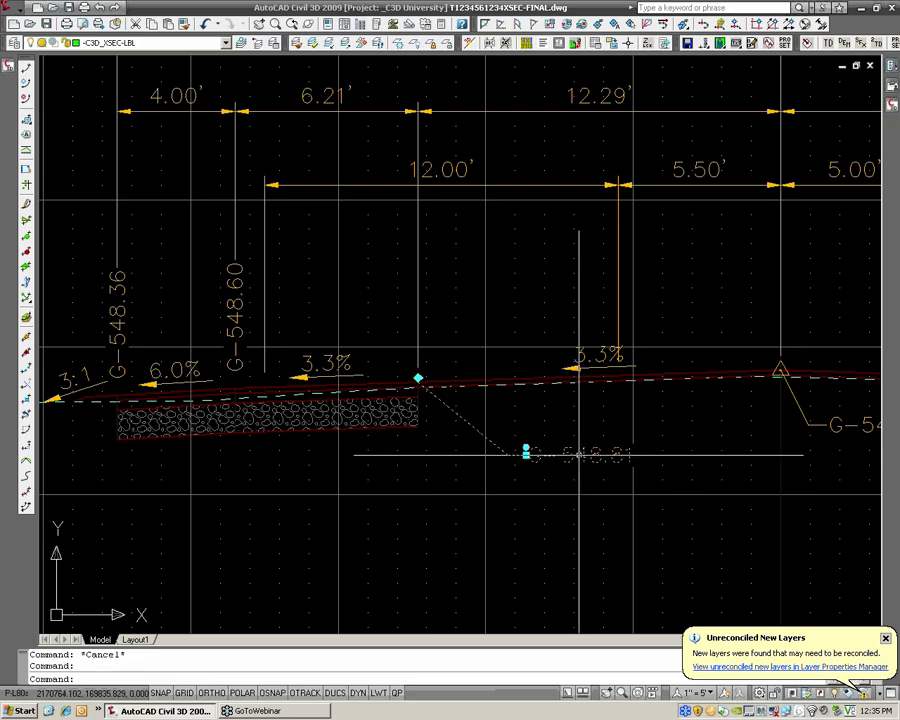
Assign the HRG_Spot Elev [no G] label style to only the relocated grade break label left of the centerline
middle_drag(577, 455, 493, 447)
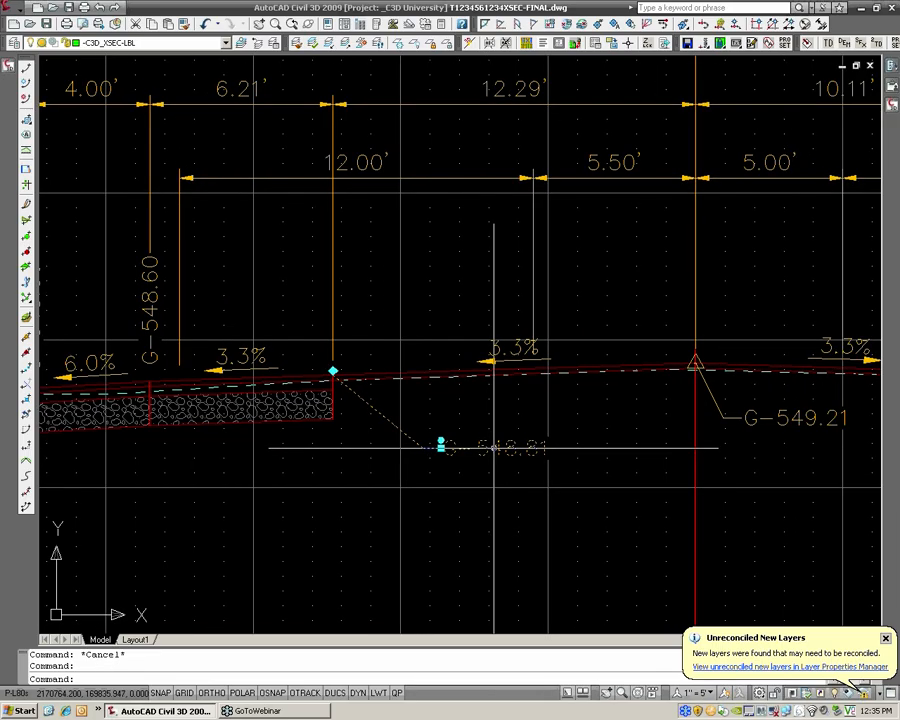
scroll(494, 447, down, 2)
right_click(494, 448)
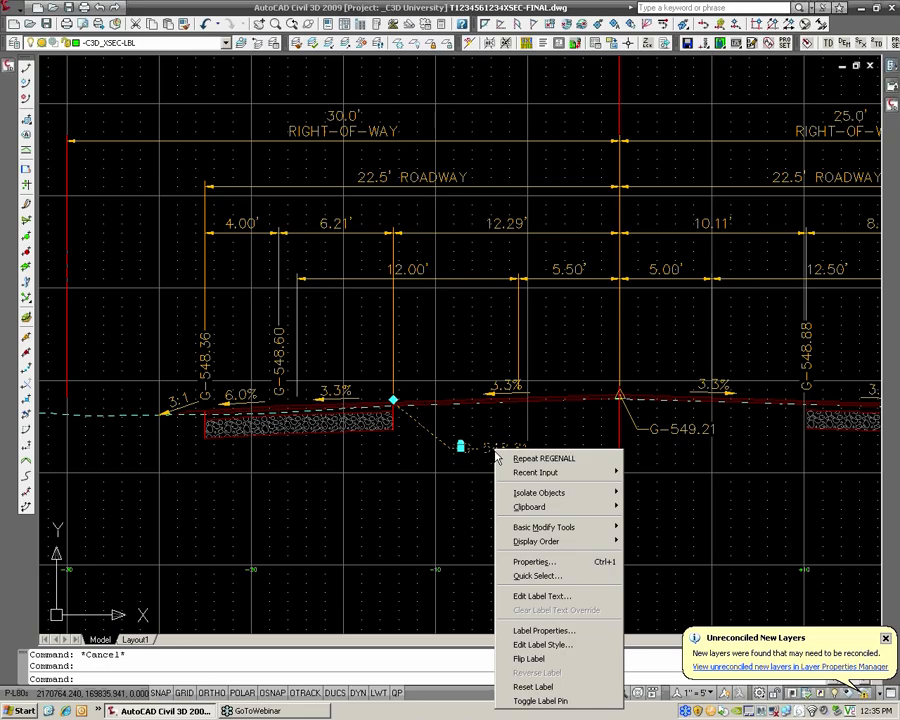
click(556, 645)
click(683, 320)
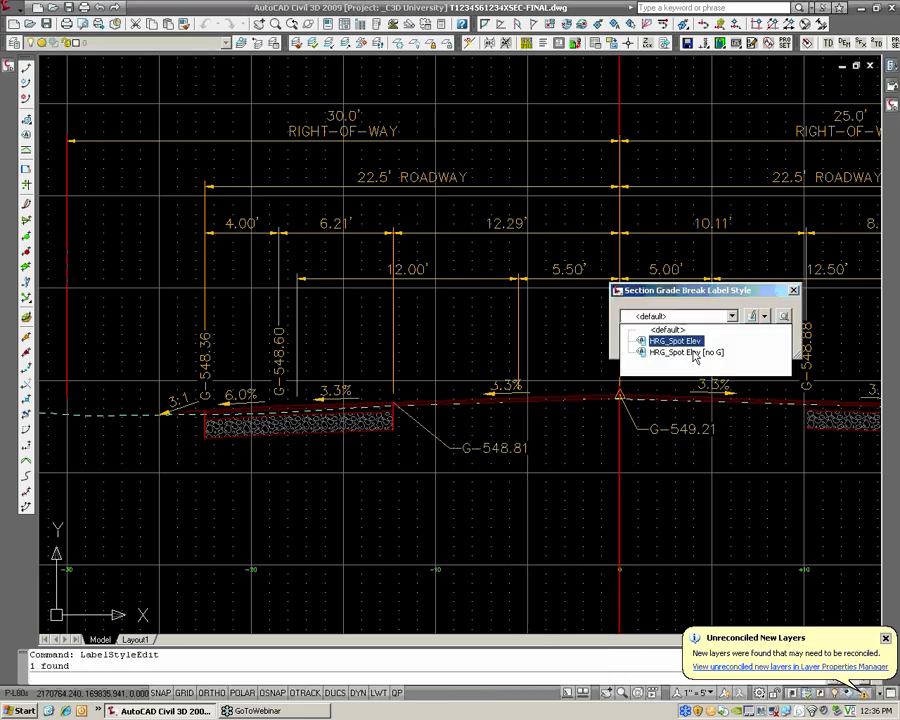
click(690, 352)
click(648, 342)
Move the restyled left grade break label slightly up and closer to its grade break point
scroll(452, 455, up, 2)
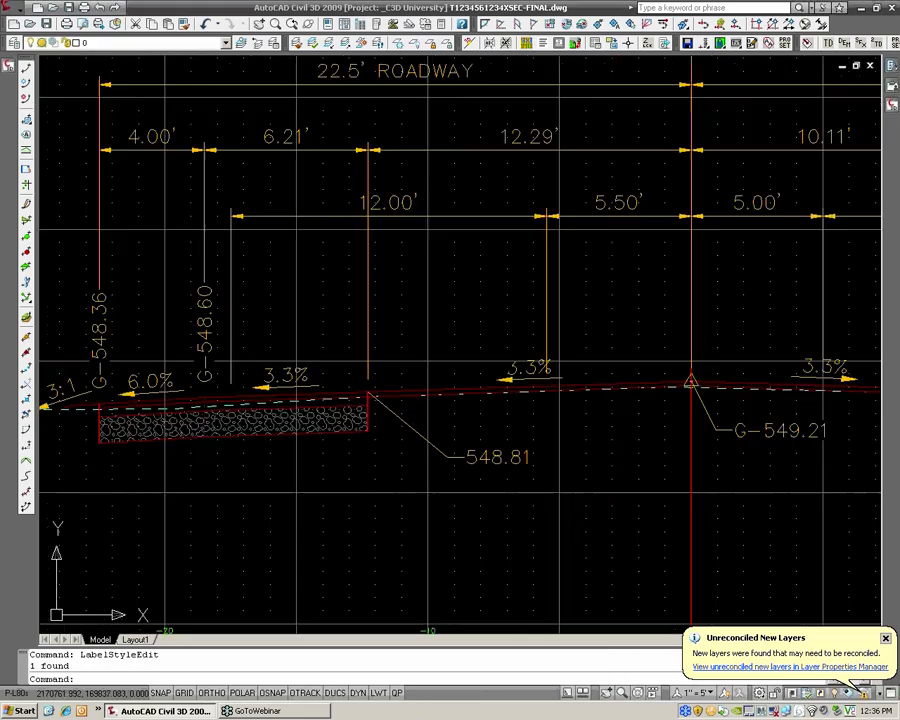
middle_drag(610, 433, 520, 448)
drag(380, 468, 374, 472)
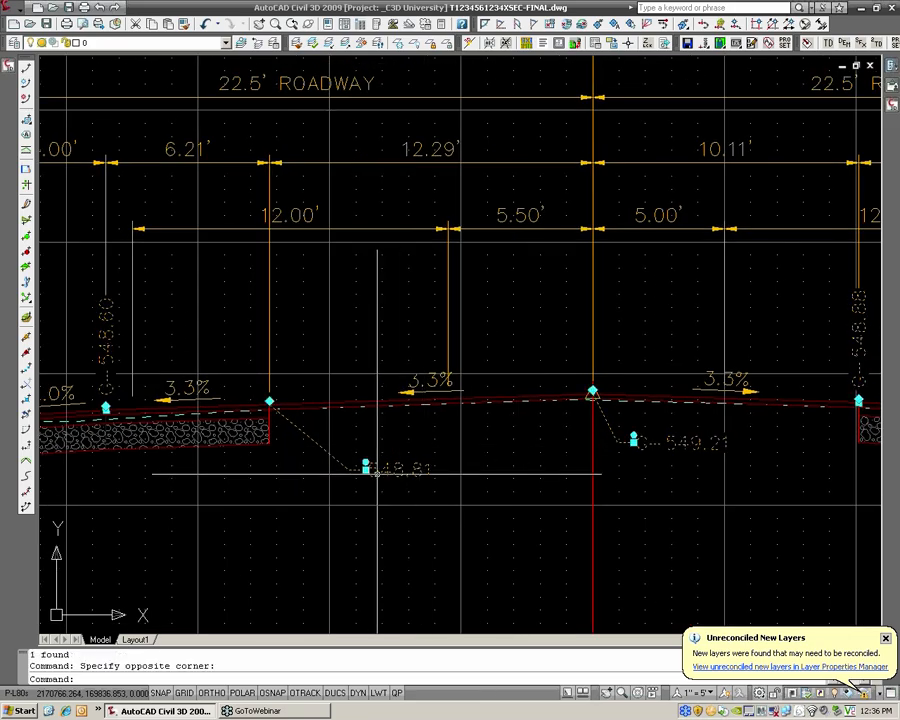
click(366, 467)
click(320, 458)
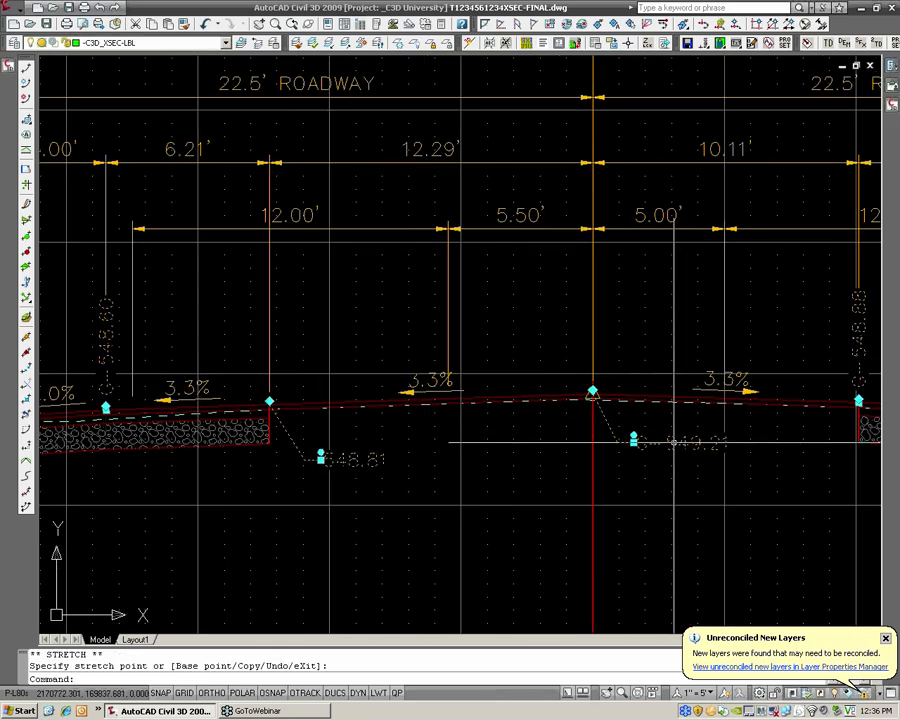
key(Escape)
key(Escape)
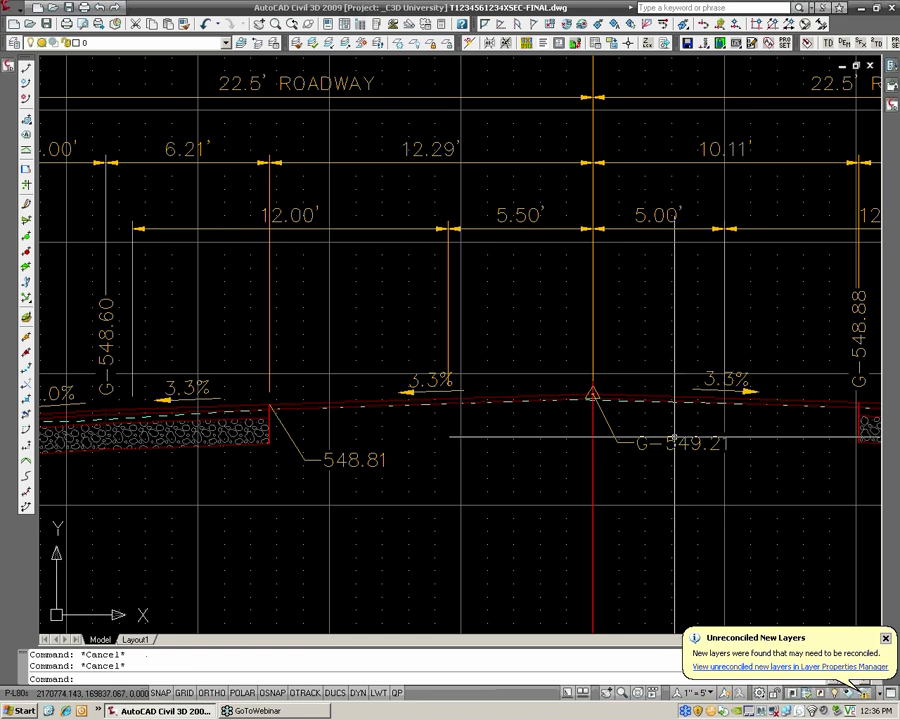
middle_drag(673, 437, 605, 442)
scroll(621, 408, down, 2)
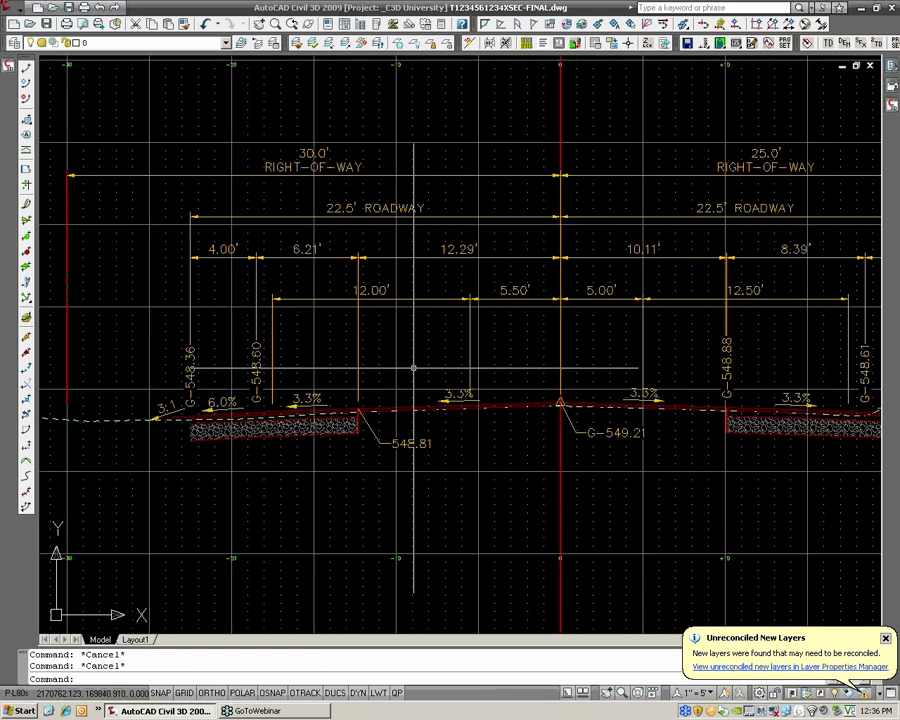
scroll(422, 361, down, 2)
middle_drag(549, 256, 504, 297)
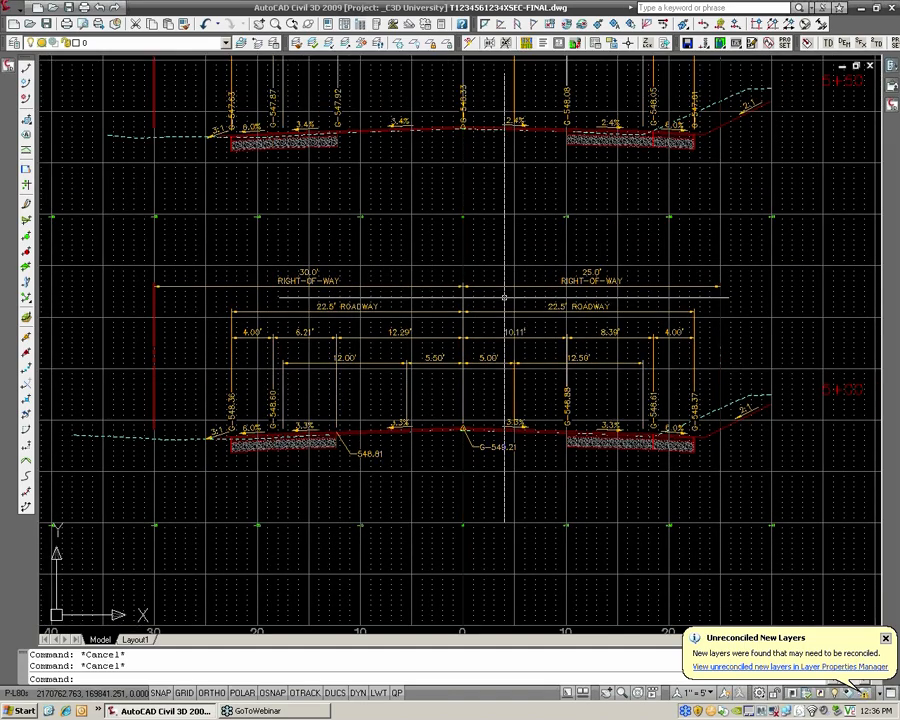
click(503, 287)
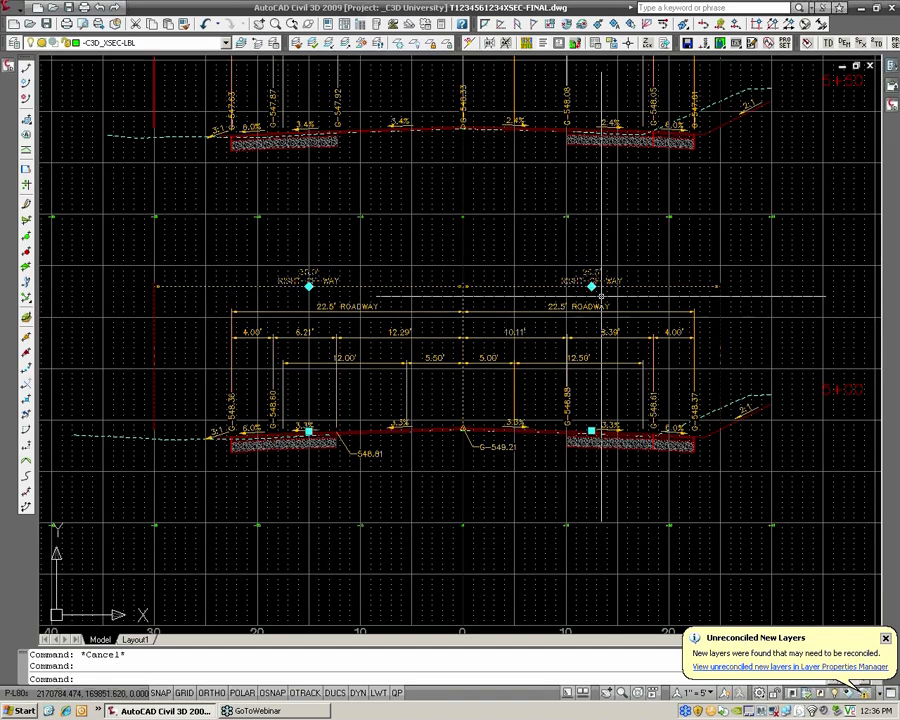
key(Escape)
Lower the 12.50' and 5.00' dimension labels right of the centerline at section 5+00 individually
scroll(552, 346, up, 2)
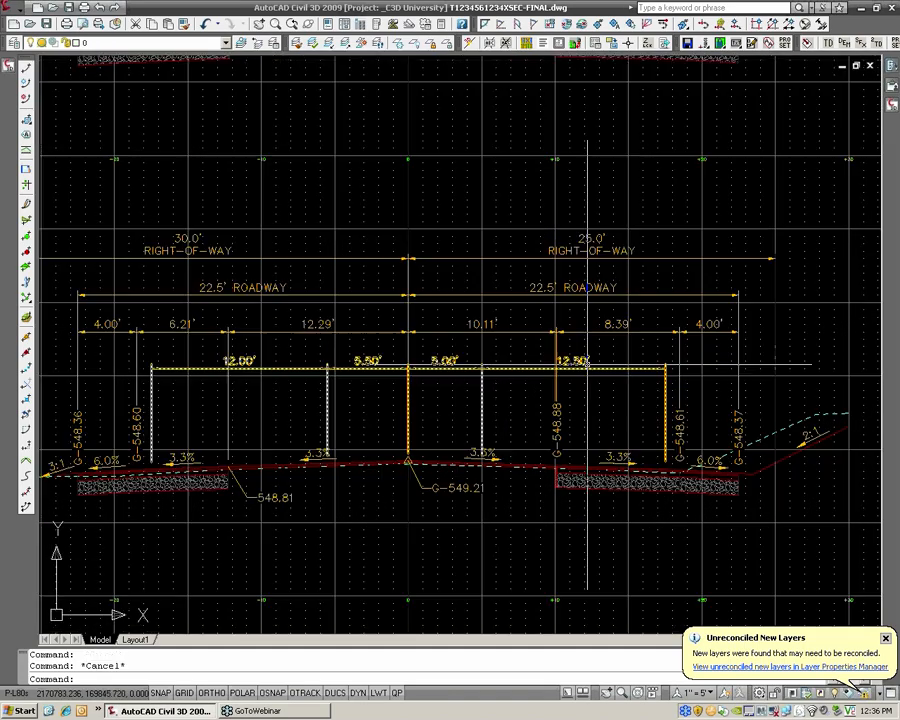
click(577, 371)
click(573, 369)
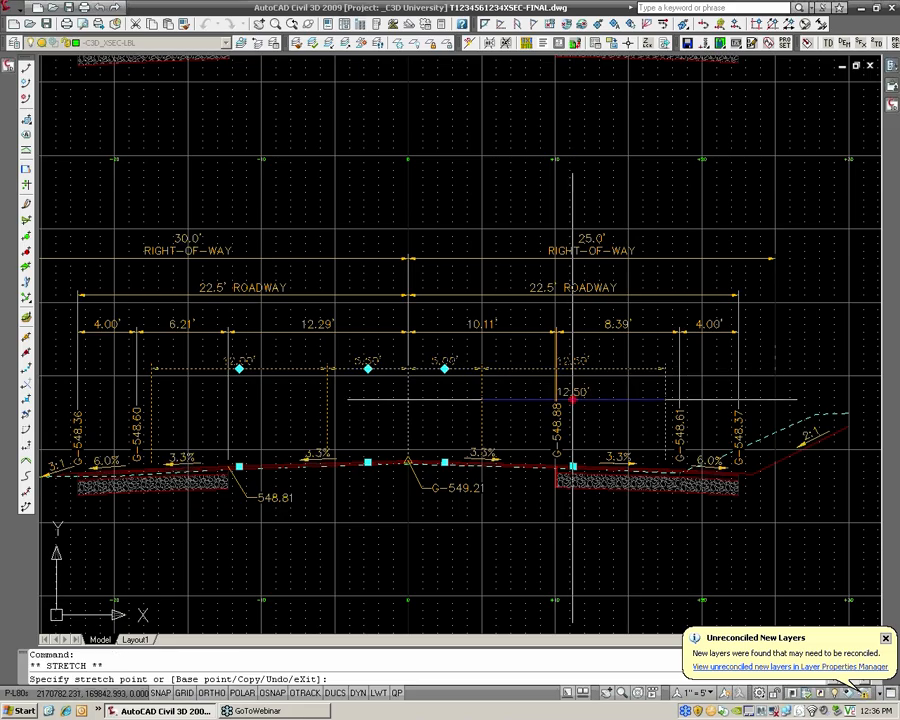
click(446, 387)
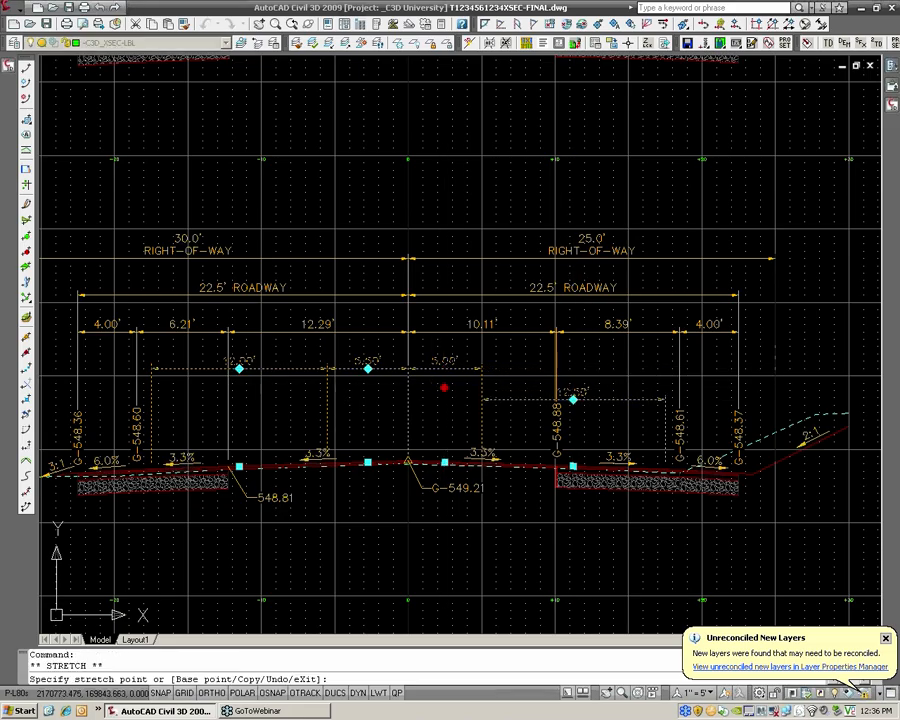
Raise the 12.50' dimension label of section 5+00 back to about the height of the 12.00' and 5.50' dimensions
click(573, 399)
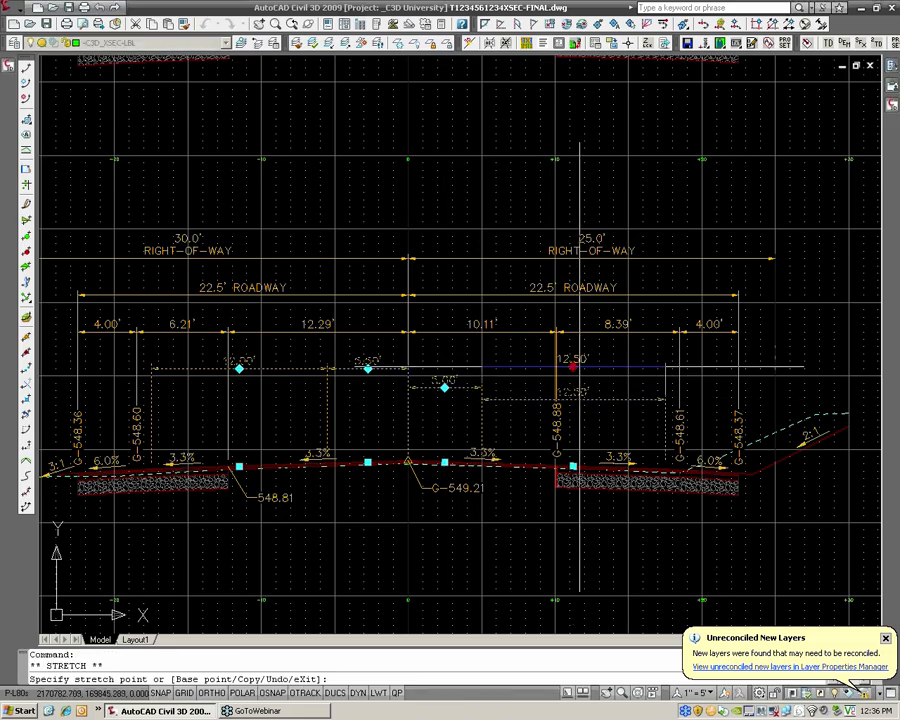
click(573, 366)
key(Escape)
Move the 12.00', 5.50', 5.00' and 12.50' dimension labels of section 5+00 down together as one group
click(572, 366)
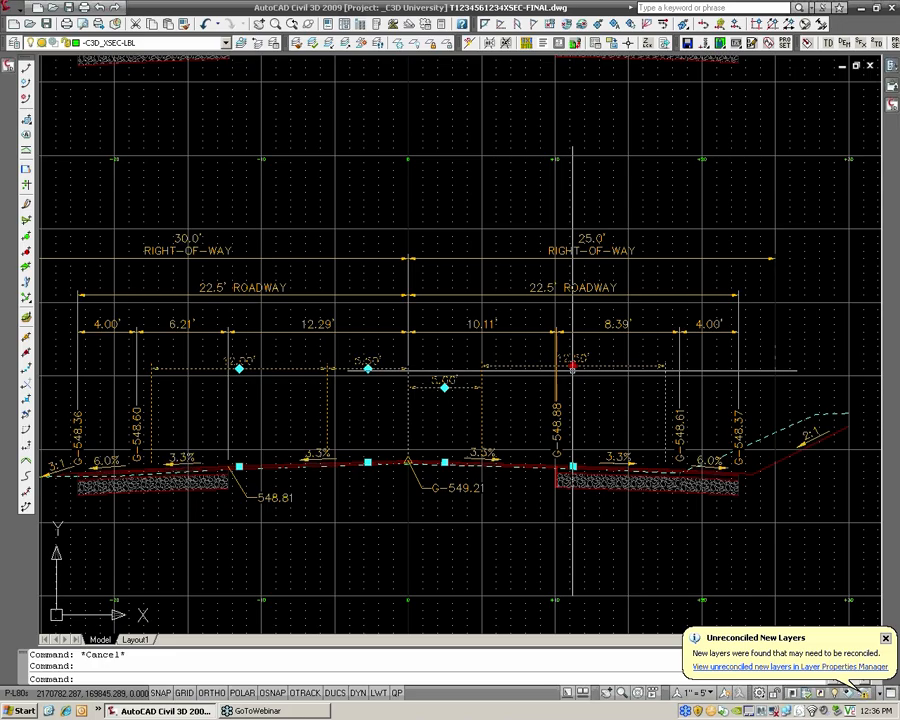
shift+click(444, 387)
shift+click(368, 368)
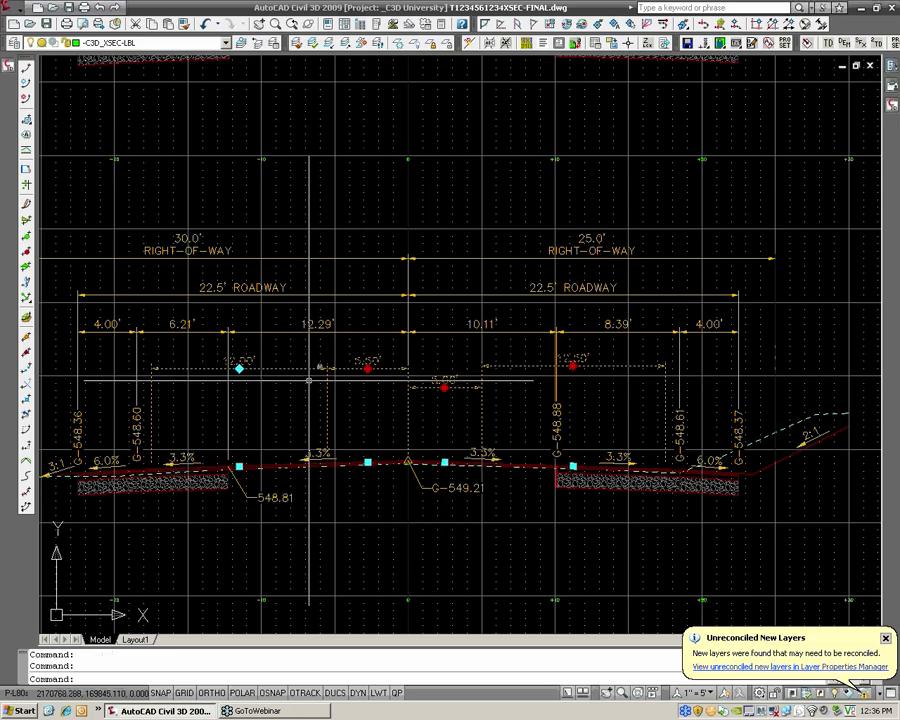
shift+click(239, 368)
click(239, 368)
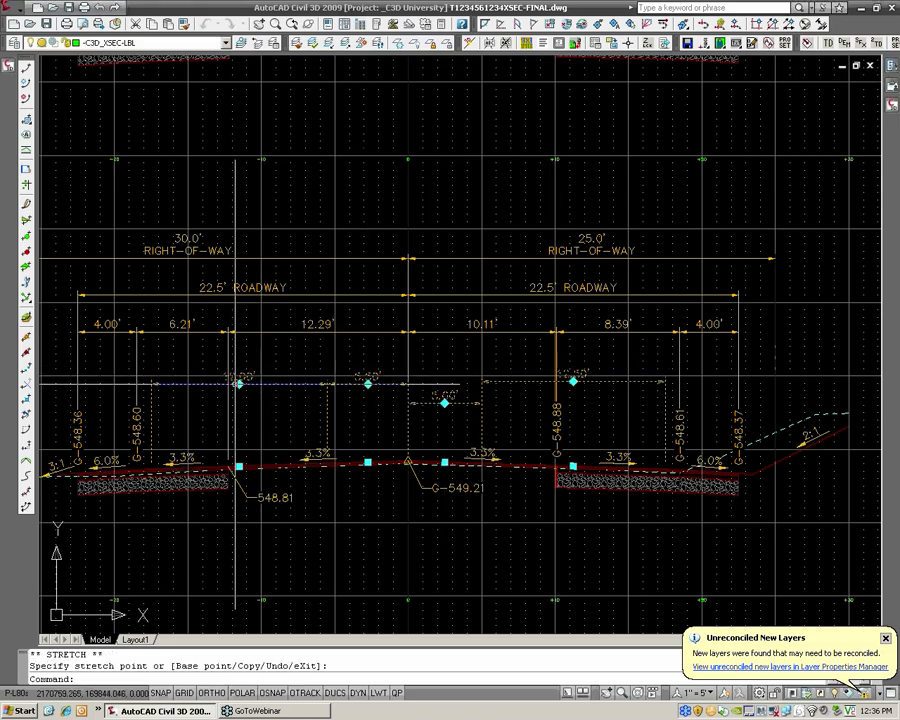
key(Escape)
key(Escape)
scroll(462, 322, down, 2)
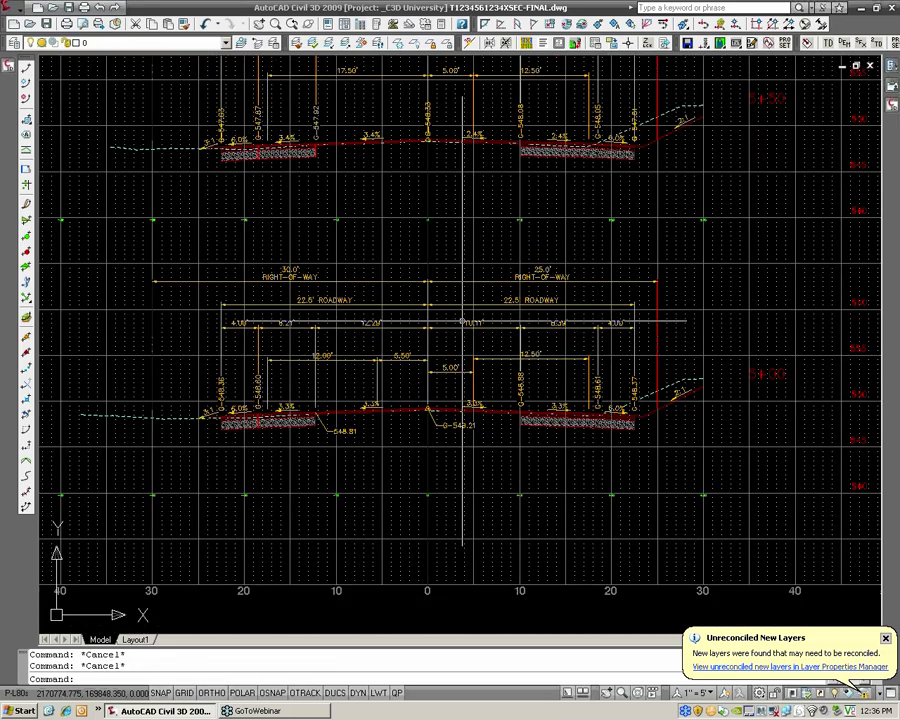
scroll(462, 322, down, 2)
middle_drag(397, 305, 432, 316)
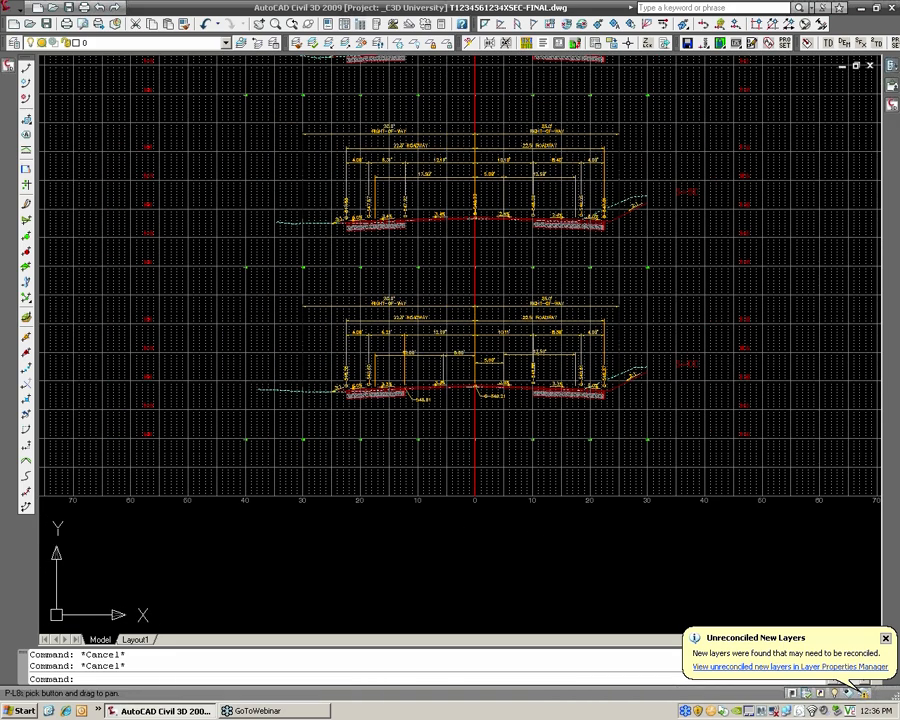
scroll(440, 296, down, 3)
middle_drag(344, 296, 480, 344)
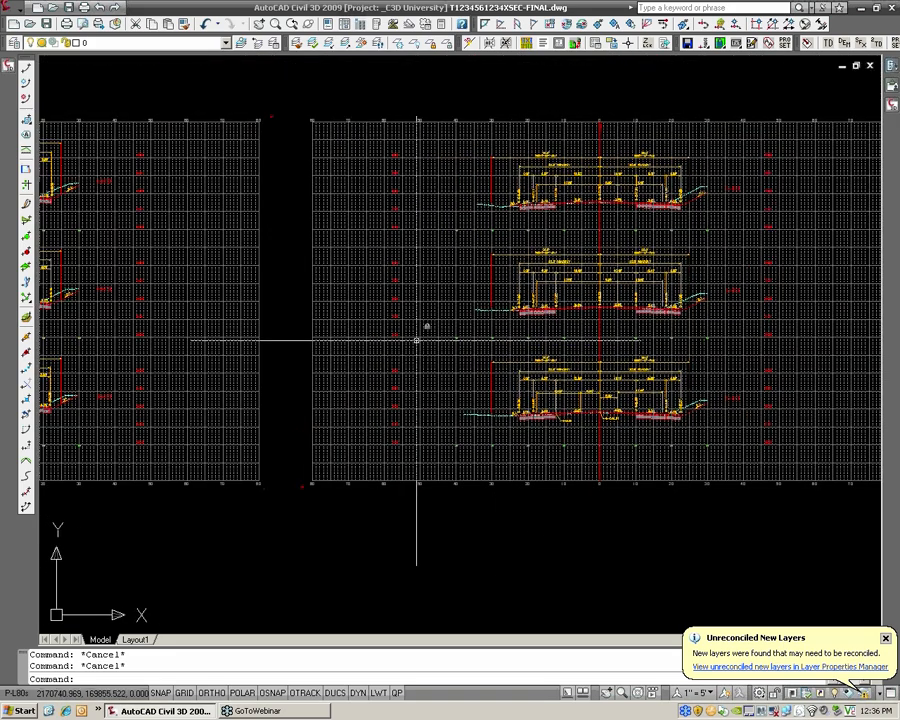
middle_drag(384, 329, 404, 334)
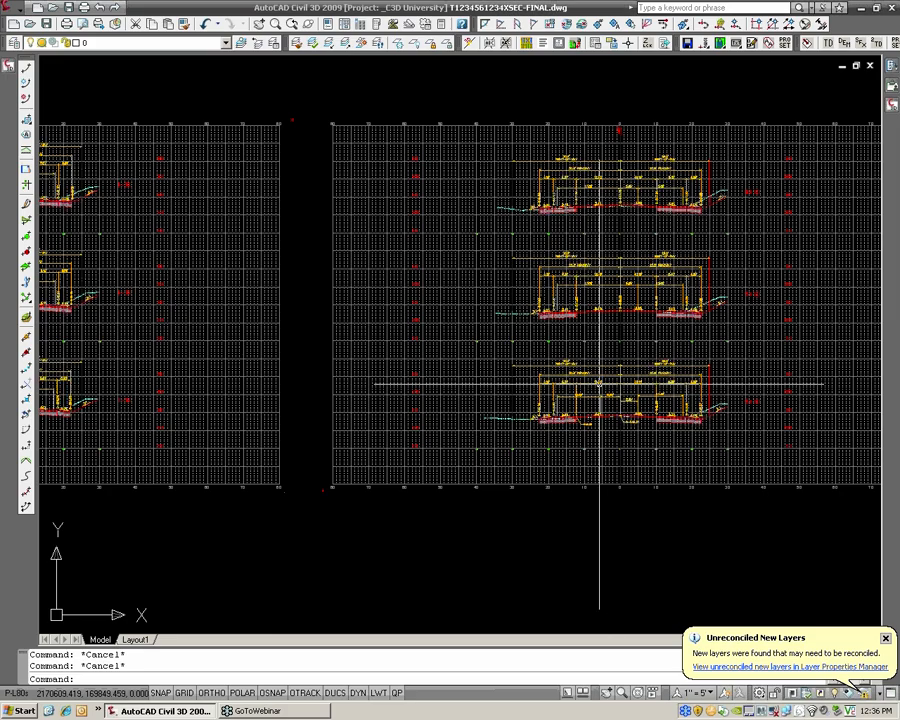
Split the model display into two horizontal viewports
scroll(211, 302, down, 1)
middle_drag(223, 302, 329, 311)
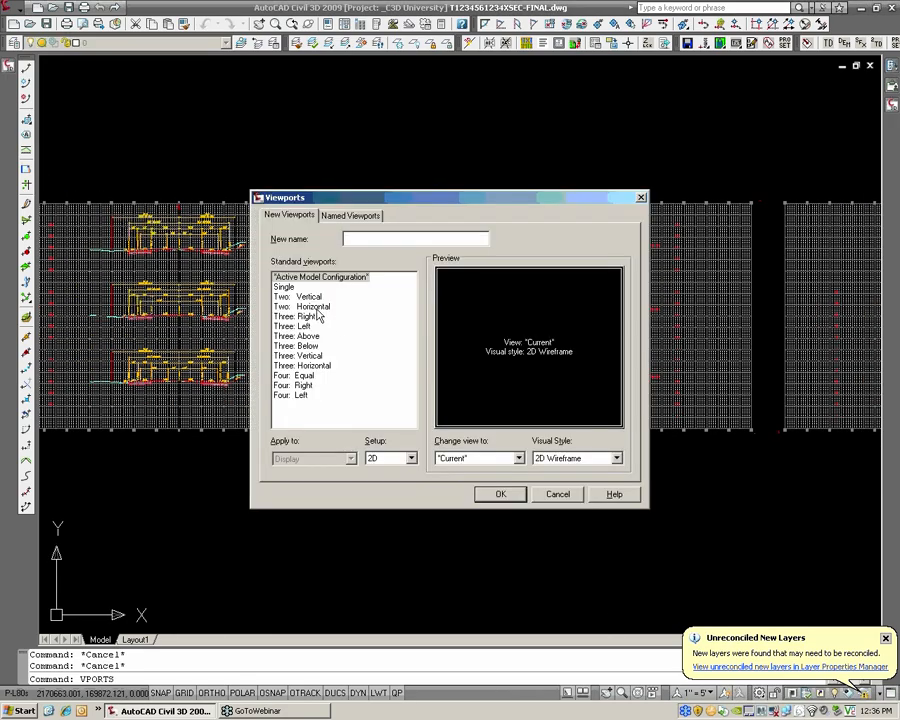
click(316, 306)
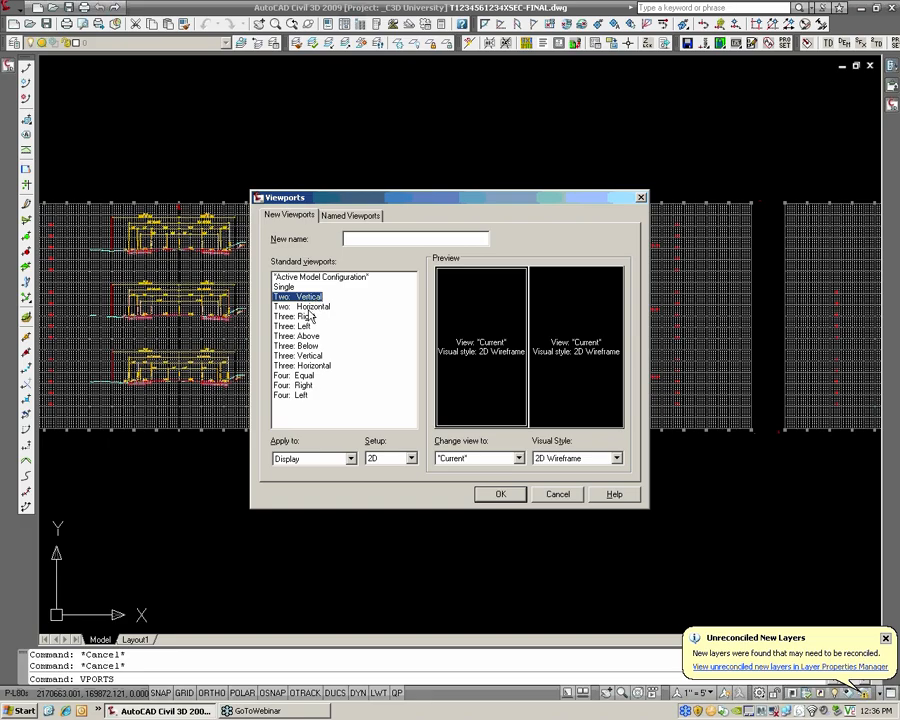
click(310, 306)
click(497, 494)
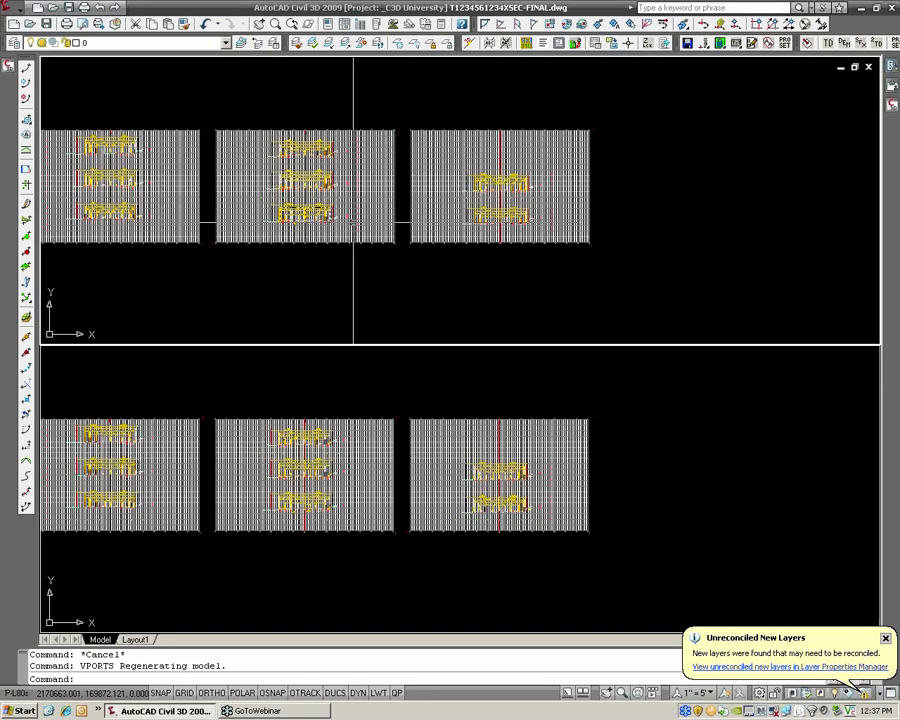
View the road alignment plan in one viewport, around the row of circles along the centerline
scroll(307, 249, down, 4)
middle_drag(265, 249, 612, 262)
scroll(486, 253, down, 9)
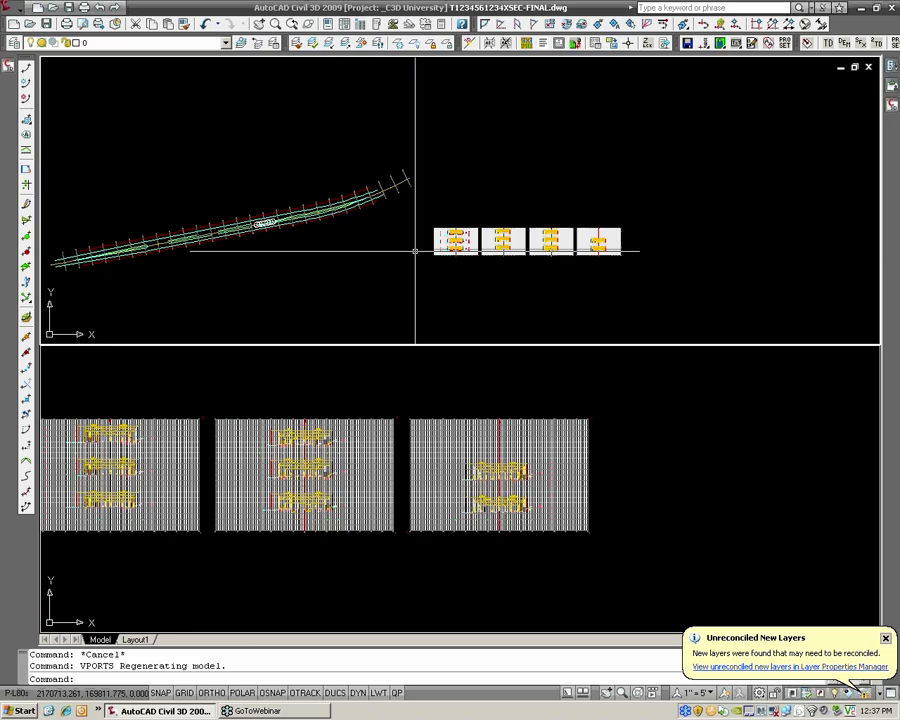
middle_drag(347, 251, 469, 251)
scroll(436, 228, up, 9)
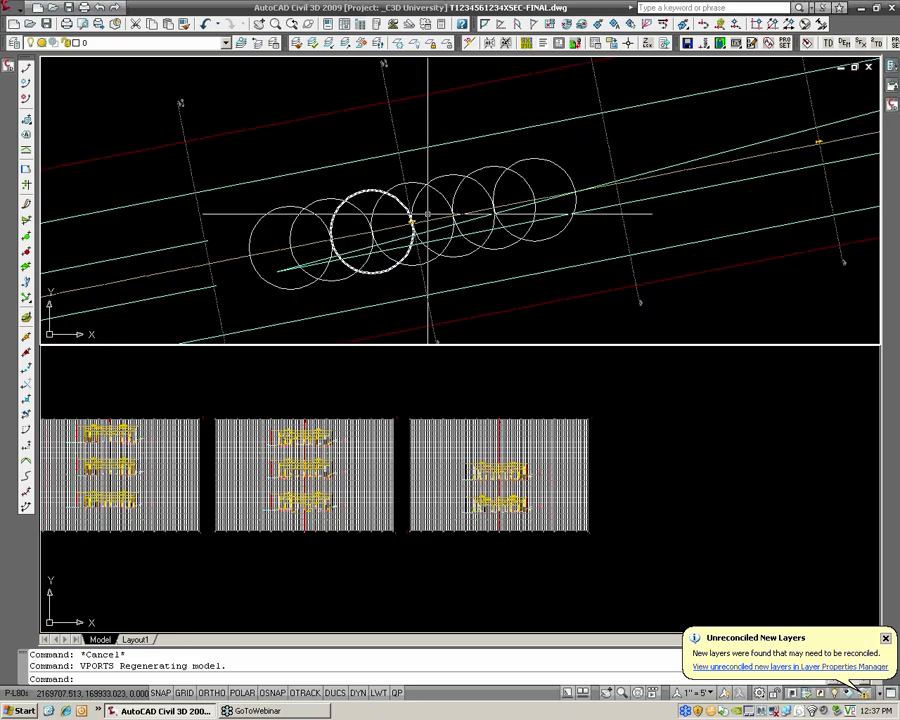
scroll(398, 237, up, 7)
scroll(398, 238, up, 4)
scroll(404, 244, down, 7)
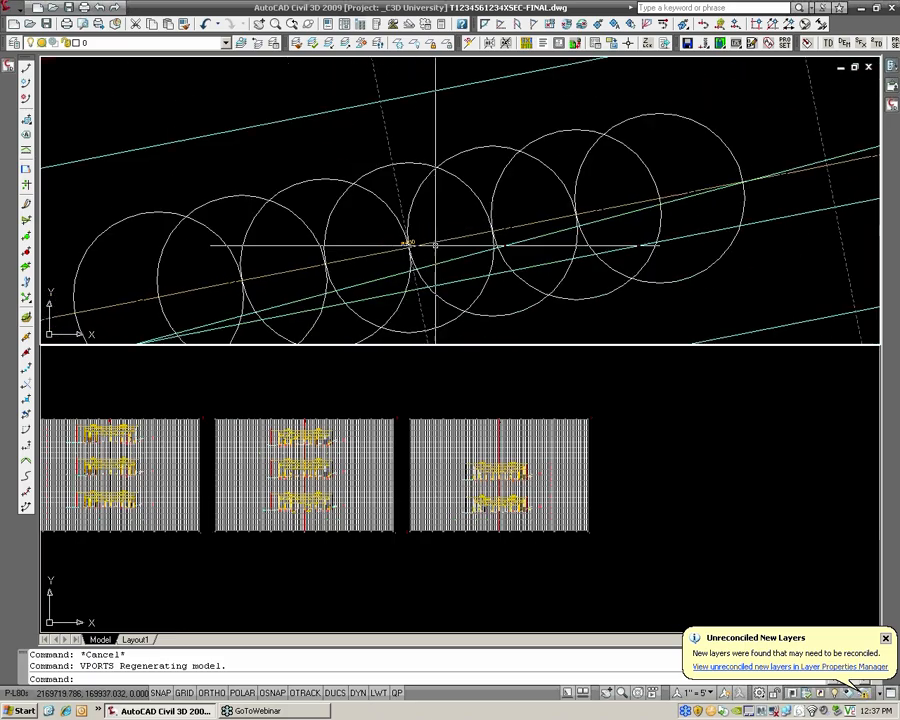
scroll(434, 240, up, 2)
scroll(404, 202, down, 3)
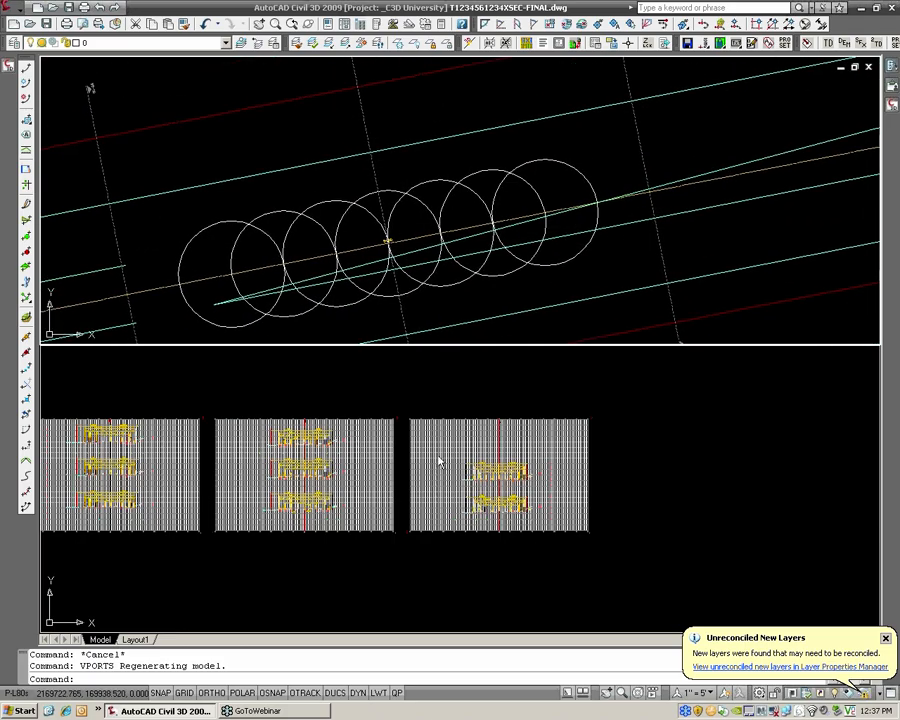
Look through the cross-section sheets in the second viewport to find a section matching the plan location
scroll(438, 460, up, 4)
scroll(313, 466, up, 5)
scroll(376, 456, down, 5)
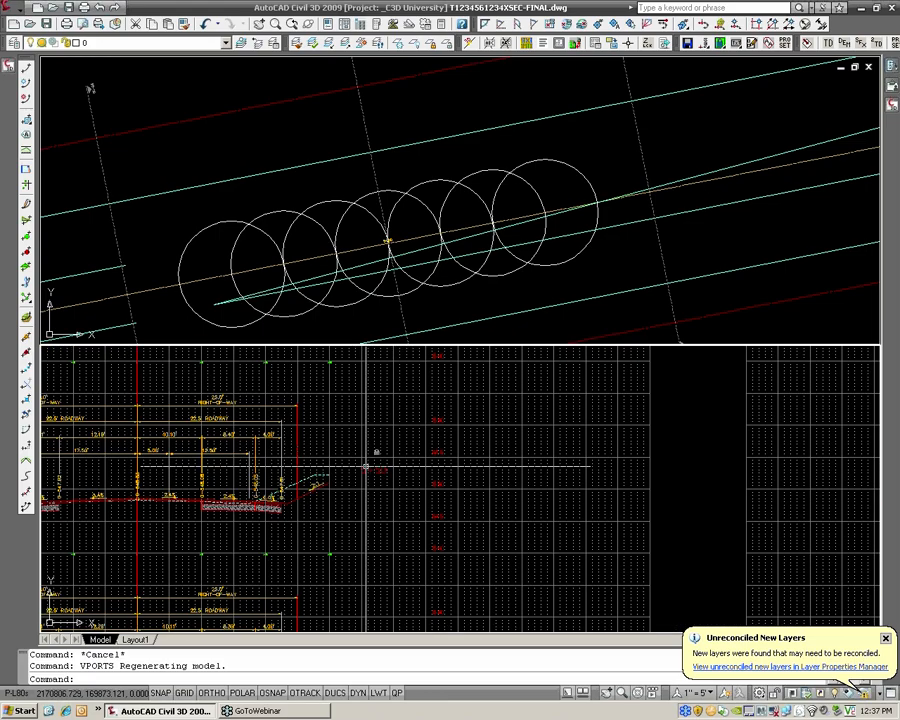
scroll(660, 493, up, 5)
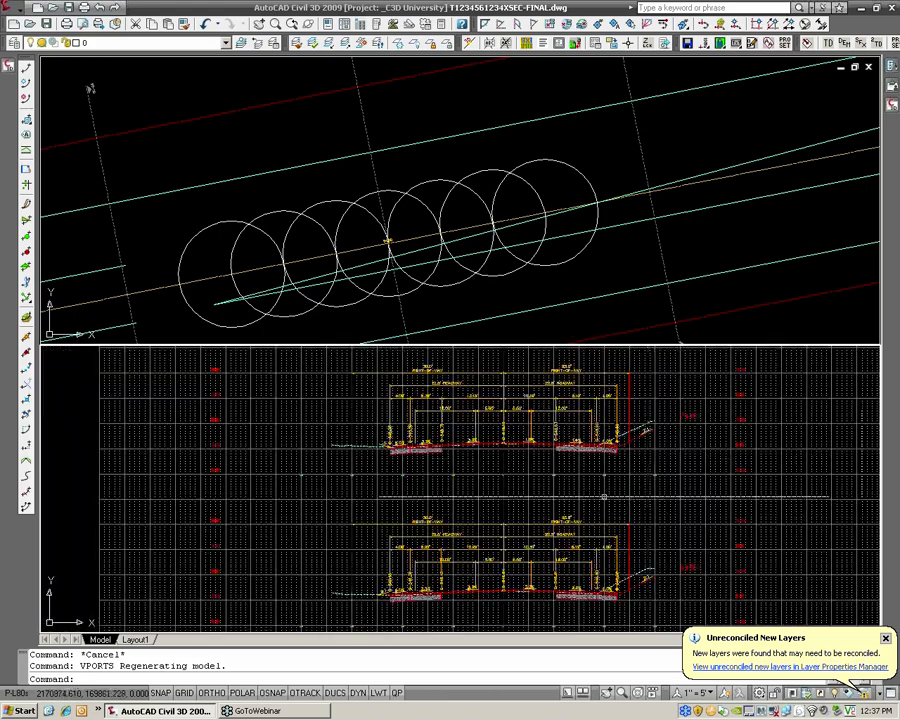
middle_drag(495, 489, 683, 482)
scroll(683, 482, down, 3)
middle_drag(345, 500, 472, 491)
scroll(472, 491, up, 5)
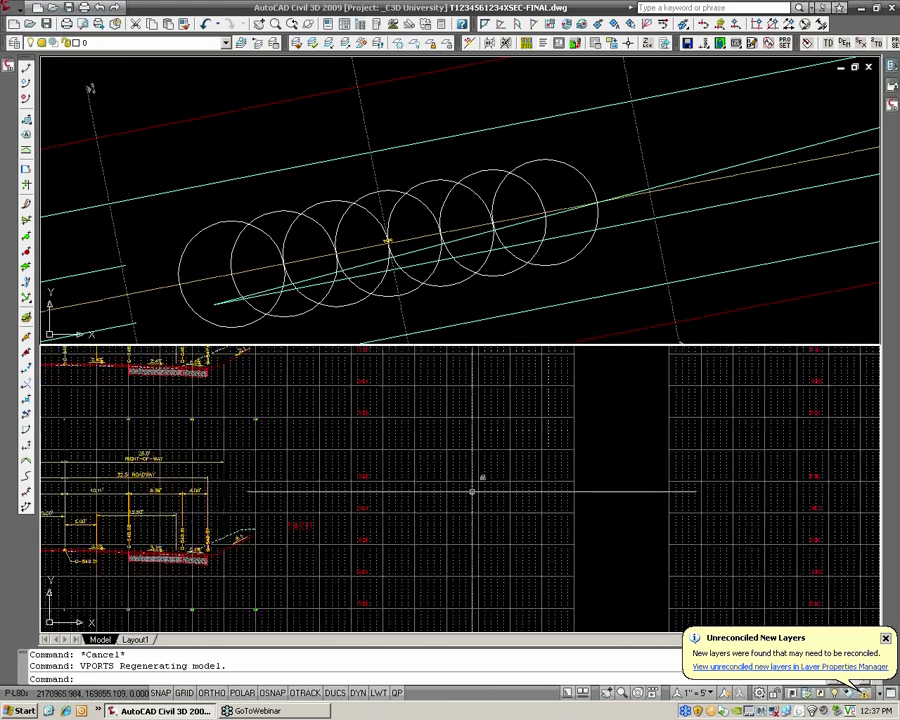
scroll(472, 491, down, 4)
middle_drag(766, 438, 601, 488)
scroll(601, 488, up, 3)
scroll(614, 479, down, 2)
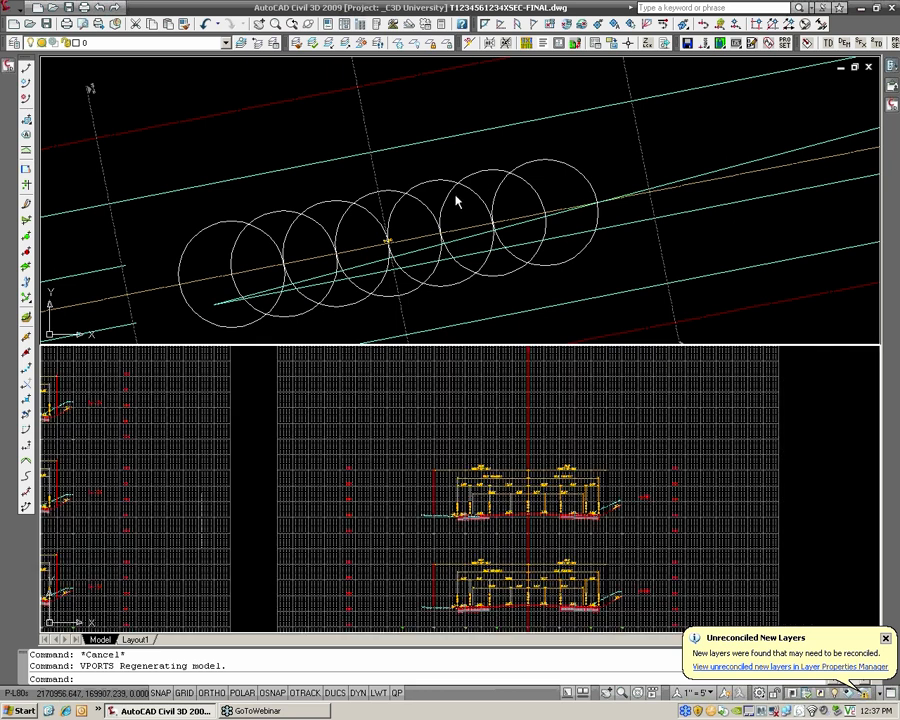
Locate station 7+00 in the plan viewport and look for its section in the sheet viewport
click(418, 206)
scroll(415, 206, down, 2)
middle_drag(398, 209, 681, 197)
scroll(681, 197, up, 1)
middle_drag(276, 292, 464, 259)
scroll(464, 259, up, 6)
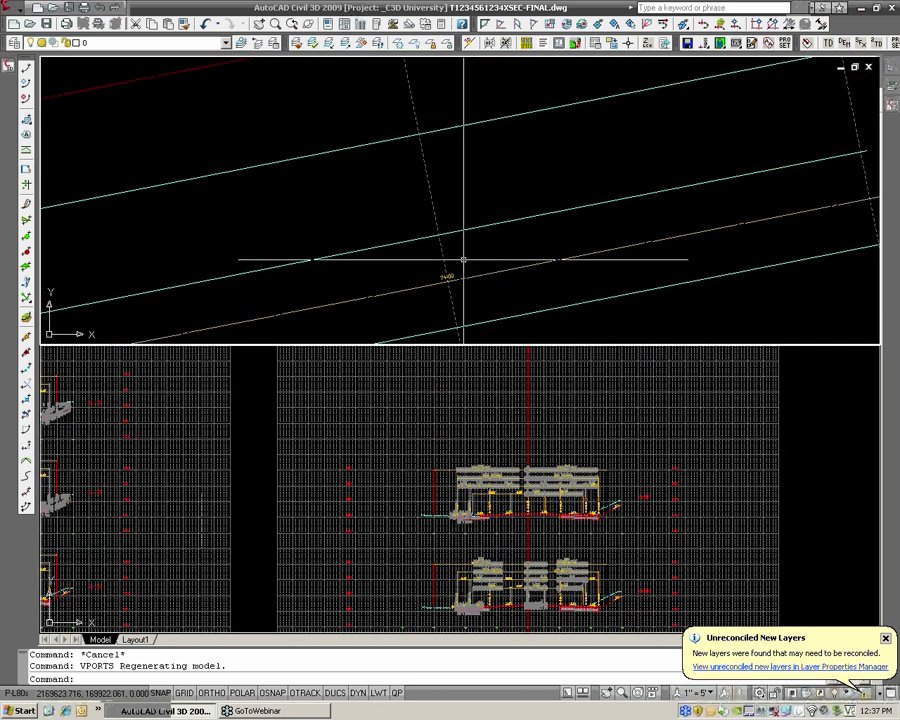
click(598, 508)
scroll(641, 509, up, 3)
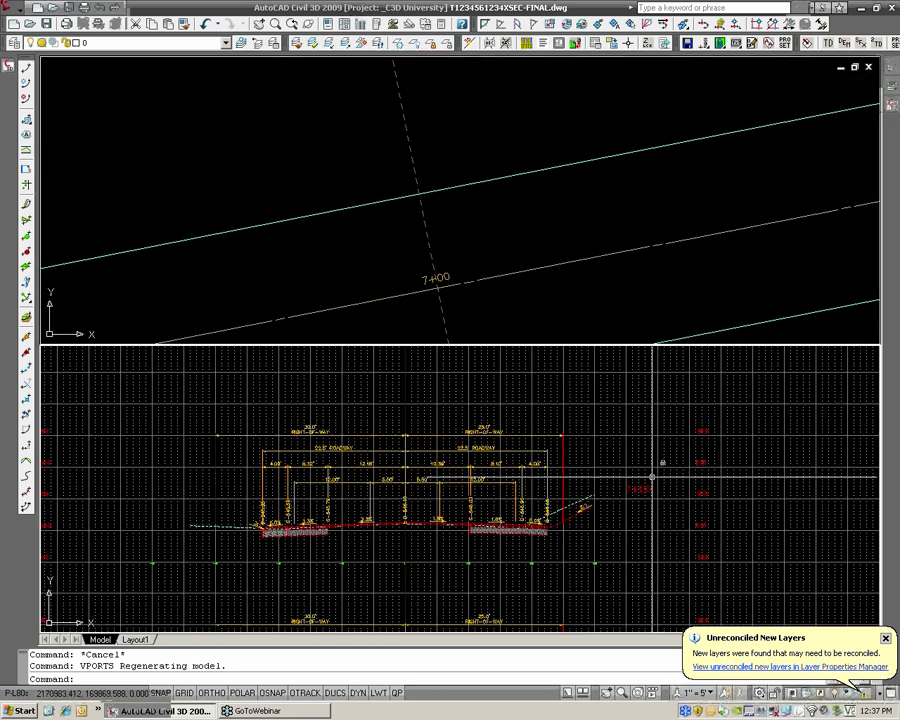
scroll(630, 480, down, 2)
scroll(654, 571, up, 3)
middle_drag(654, 571, 597, 514)
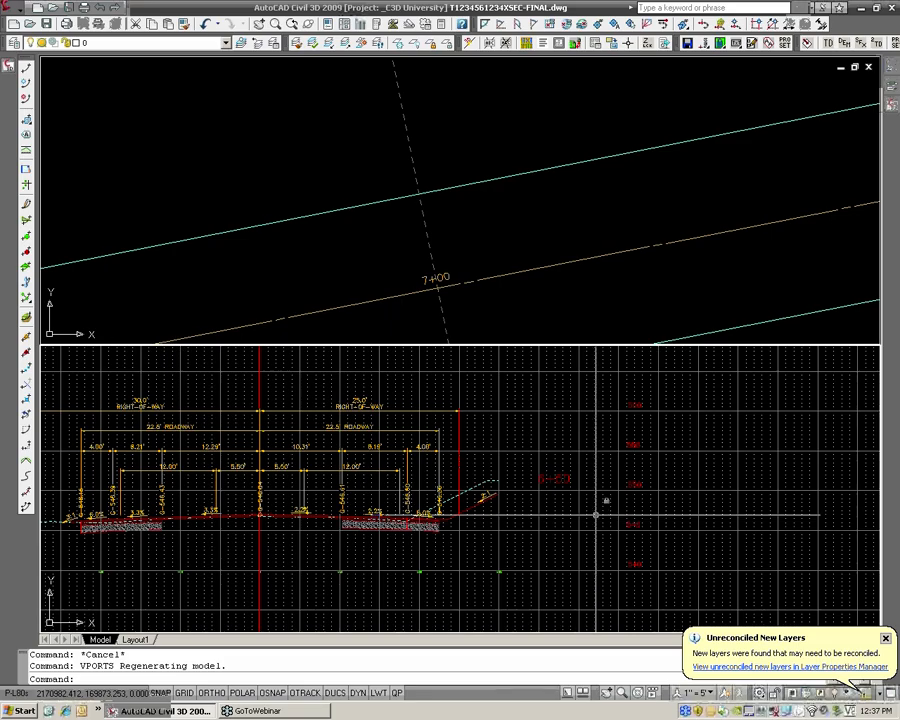
scroll(580, 465, down, 4)
Locate station 6+00 on the alignment in the plan viewport
click(470, 280)
scroll(418, 269, down, 6)
middle_drag(350, 269, 626, 228)
scroll(485, 286, up, 2)
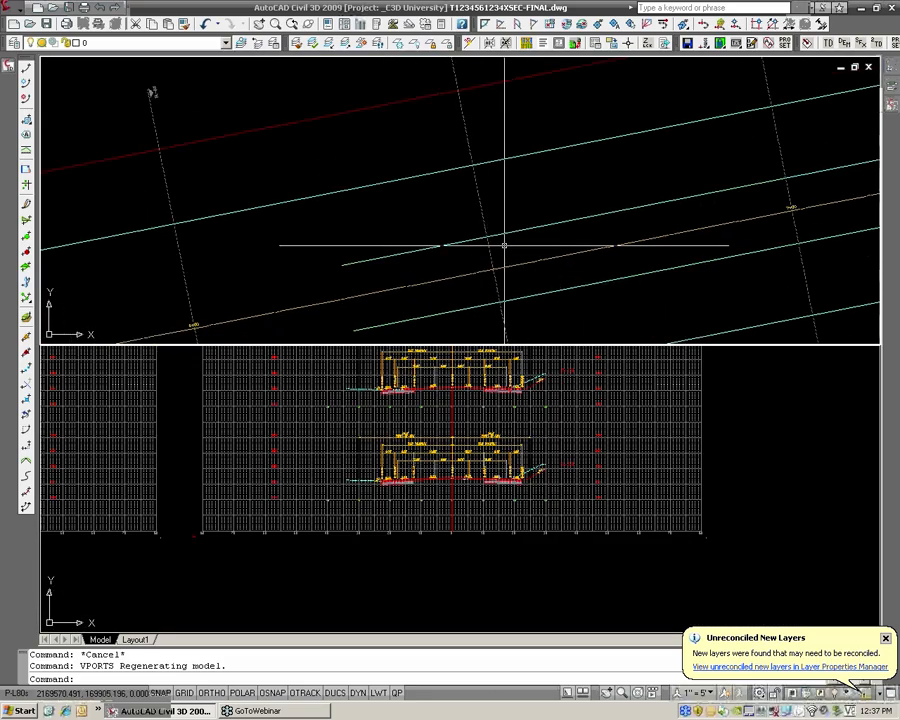
middle_drag(482, 269, 643, 221)
scroll(334, 277, up, 4)
scroll(383, 261, up, 3)
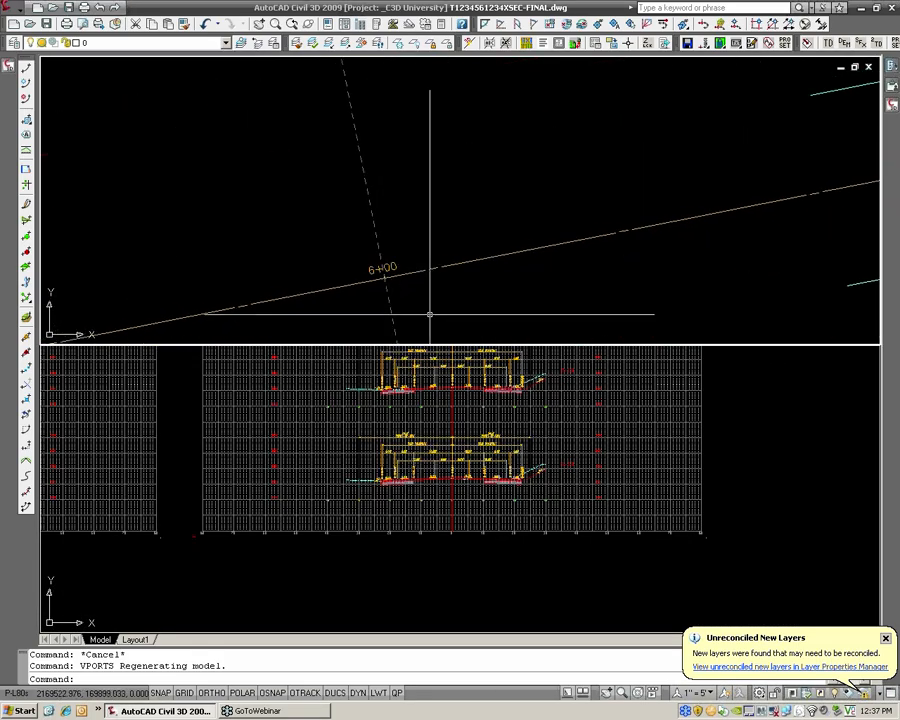
Find the section view for station 6+00 among the sheets so it shows beneath its plan location
click(526, 438)
scroll(526, 438, down, 4)
middle_drag(526, 438, 767, 488)
scroll(503, 487, up, 5)
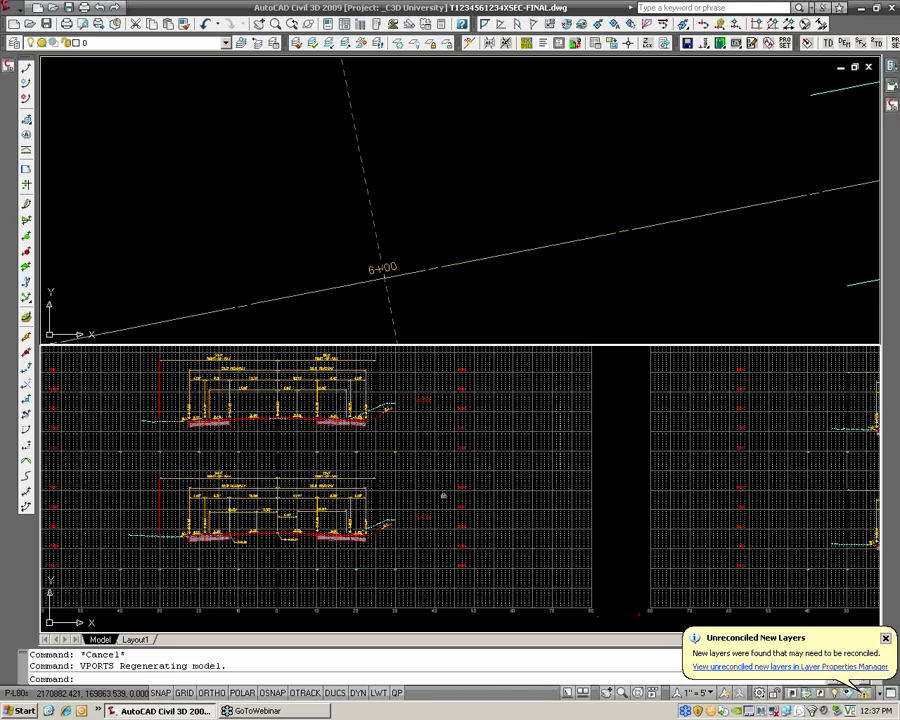
scroll(444, 436, down, 2)
middle_drag(444, 436, 504, 526)
middle_drag(498, 480, 533, 572)
scroll(460, 455, up, 2)
middle_drag(435, 430, 502, 523)
middle_drag(448, 474, 487, 490)
scroll(486, 490, up, 2)
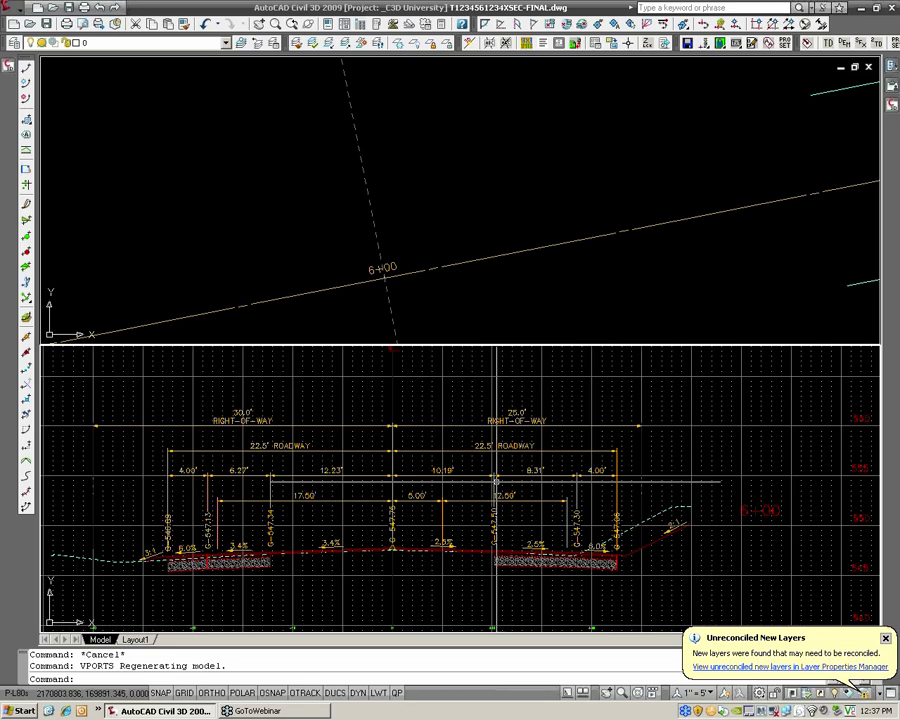
click(433, 294)
scroll(433, 294, down, 6)
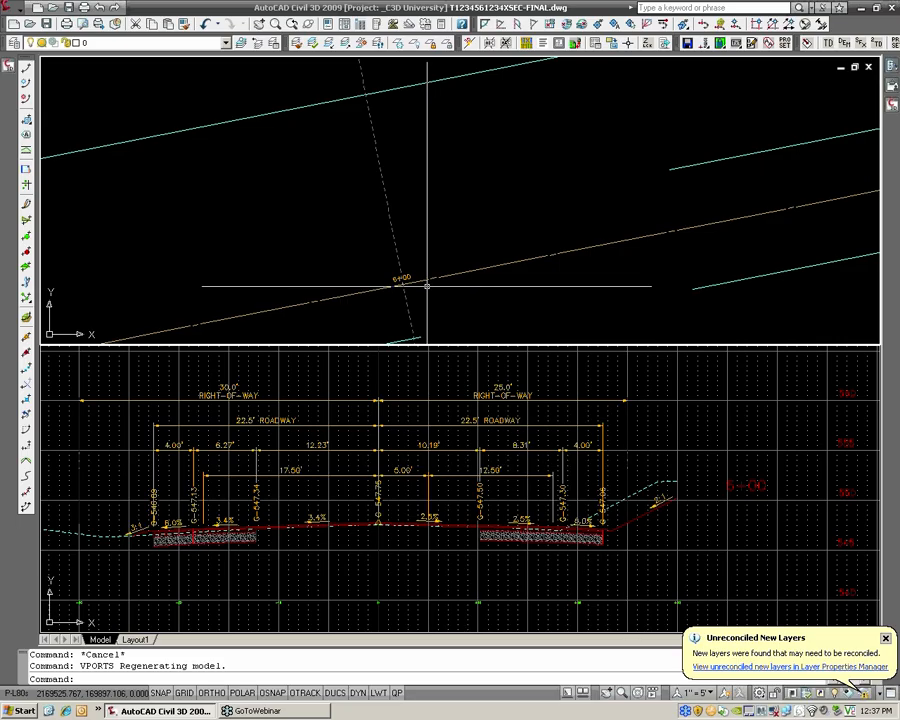
click(403, 222)
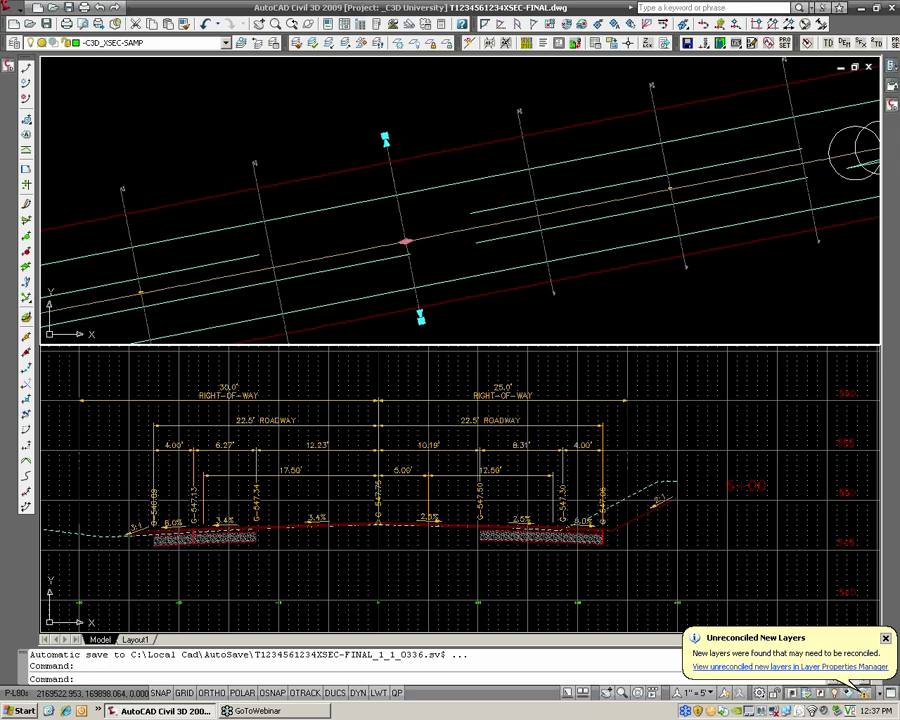
click(406, 241)
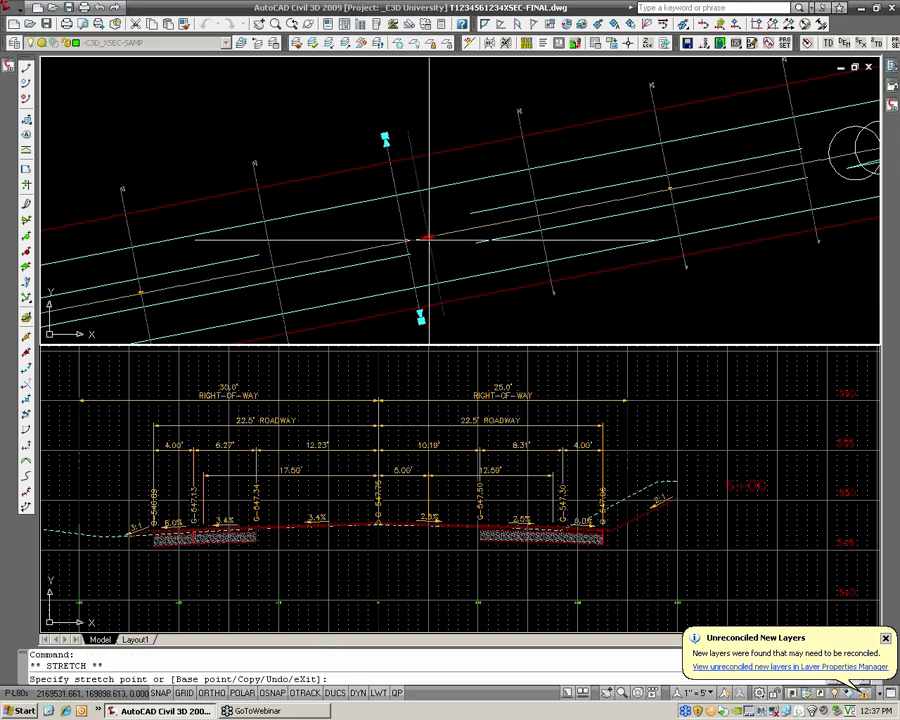
key(Escape)
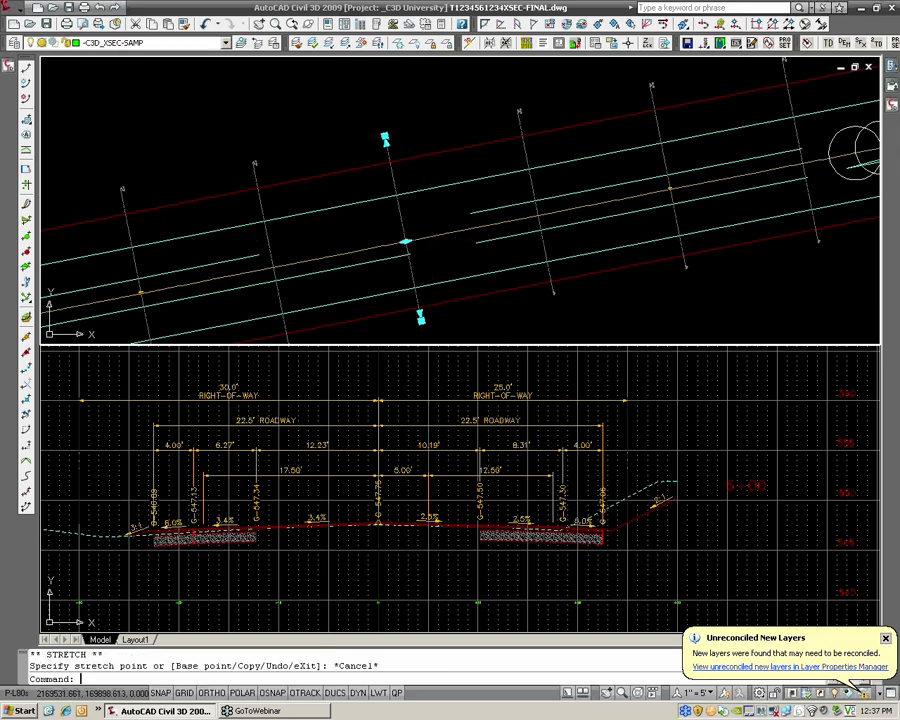
Draw a circle of radius 10 centered on the alignment at station 6+00
scroll(430, 240, up, 3)
text(c)
key(Return)
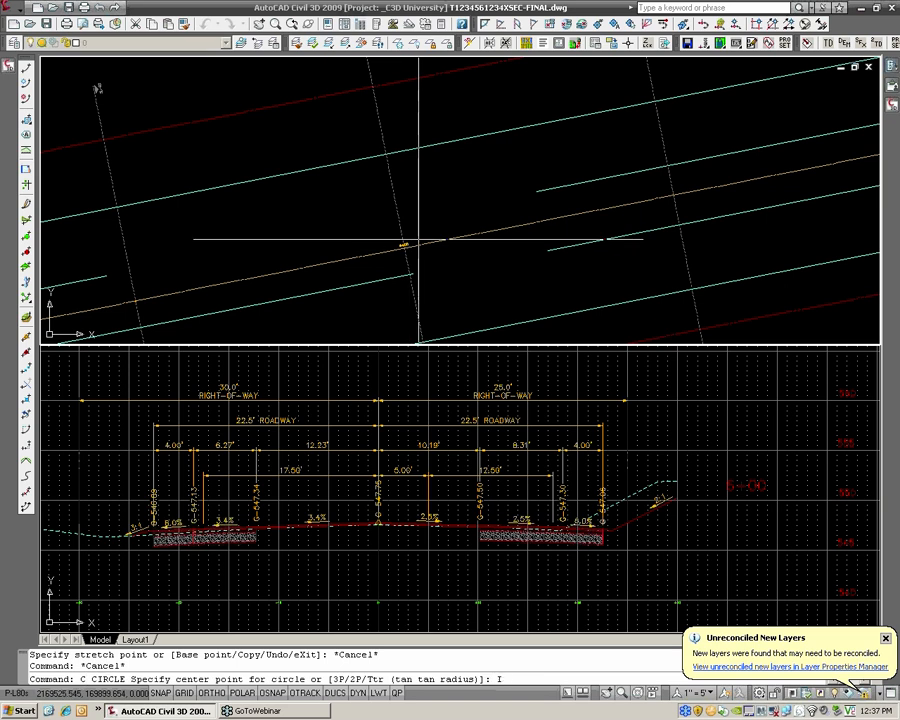
click(405, 246)
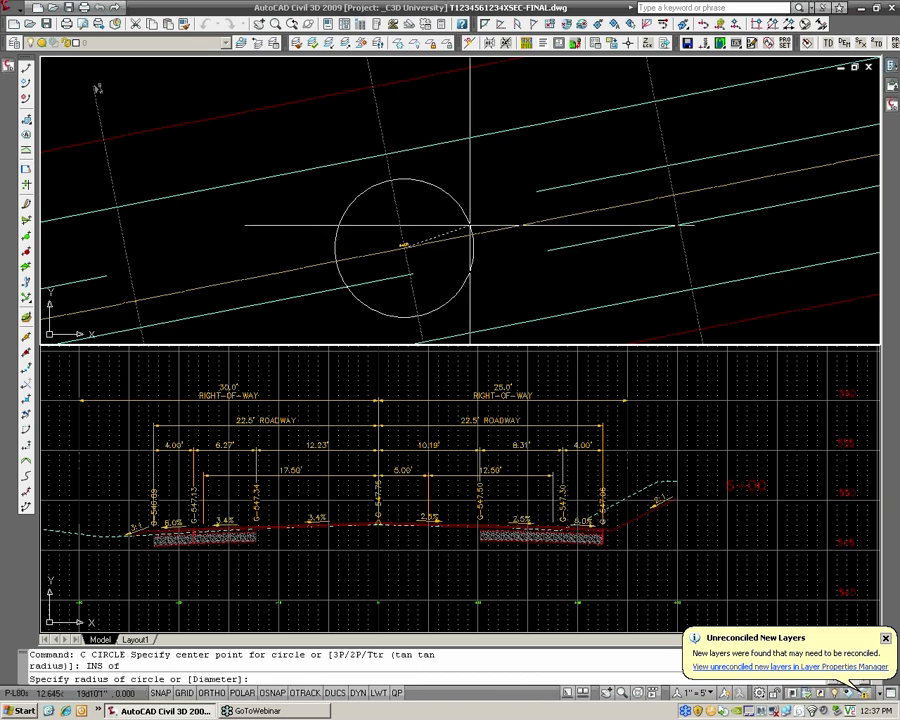
key(Return)
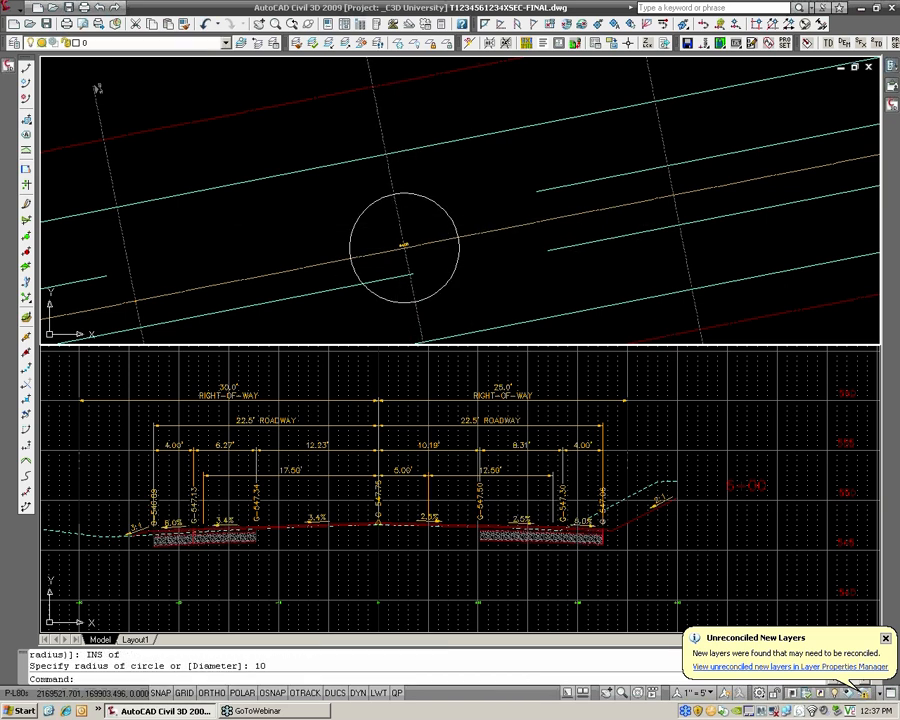
Move the 6+00 sample line along the alignment to the apparent intersection of the centerline and the circle, at station 6+10
click(405, 246)
click(403, 245)
shift+right_click(432, 238)
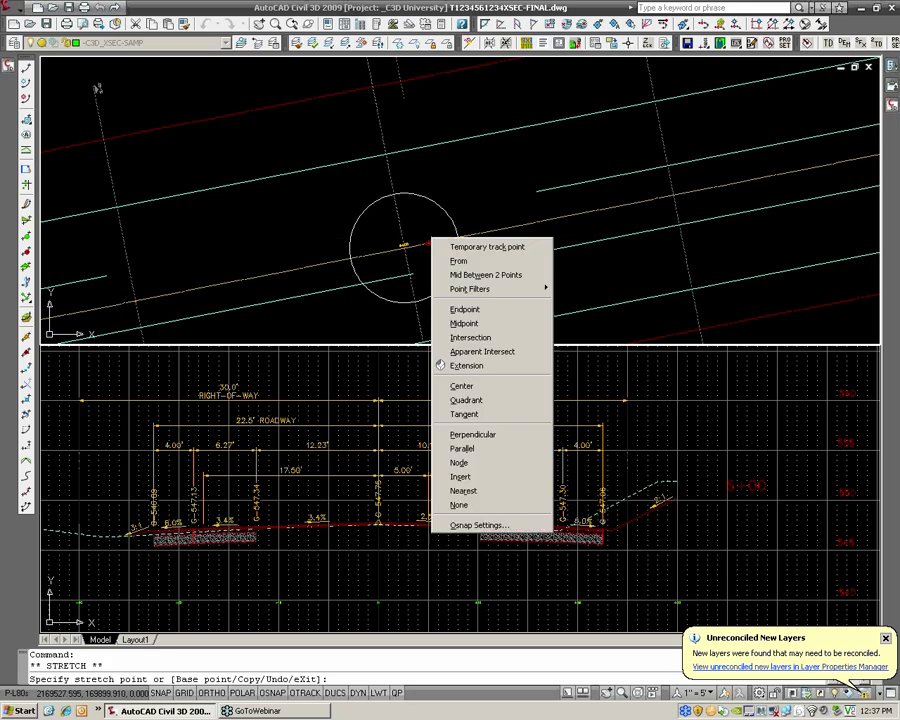
click(484, 354)
click(457, 238)
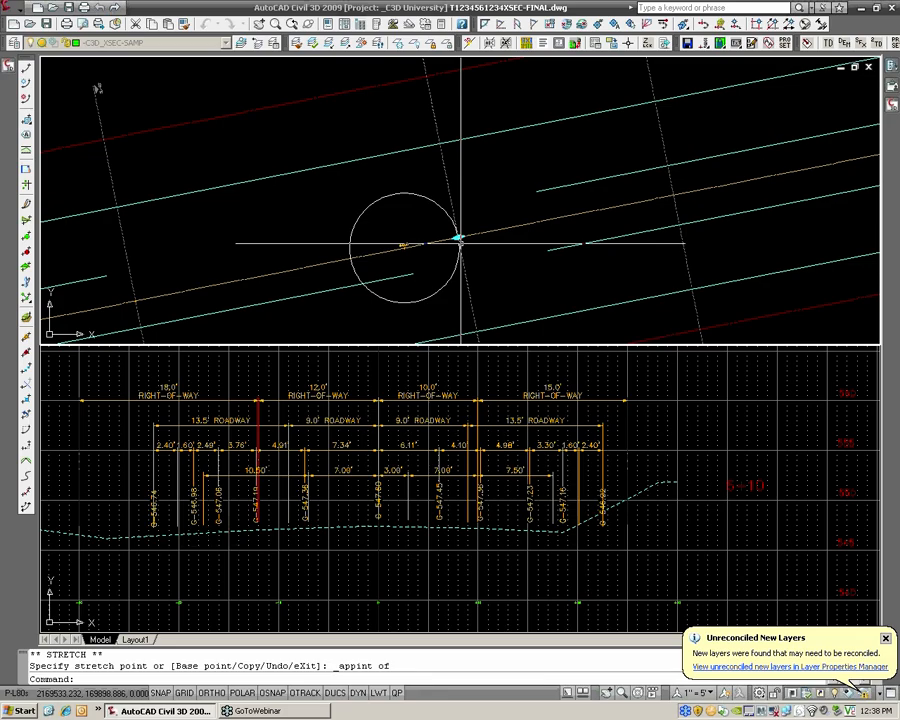
Examine the section view of the moved sample line, checking its dimensions, grade labels and corridor section
scroll(490, 466, down, 3)
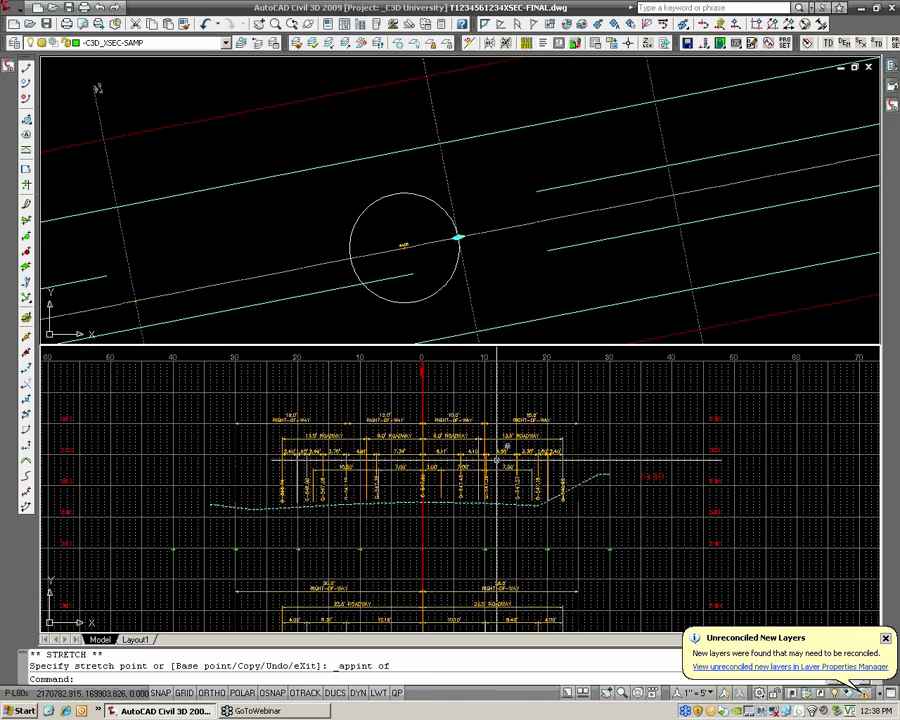
scroll(499, 478, up, 3)
middle_drag(499, 478, 524, 461)
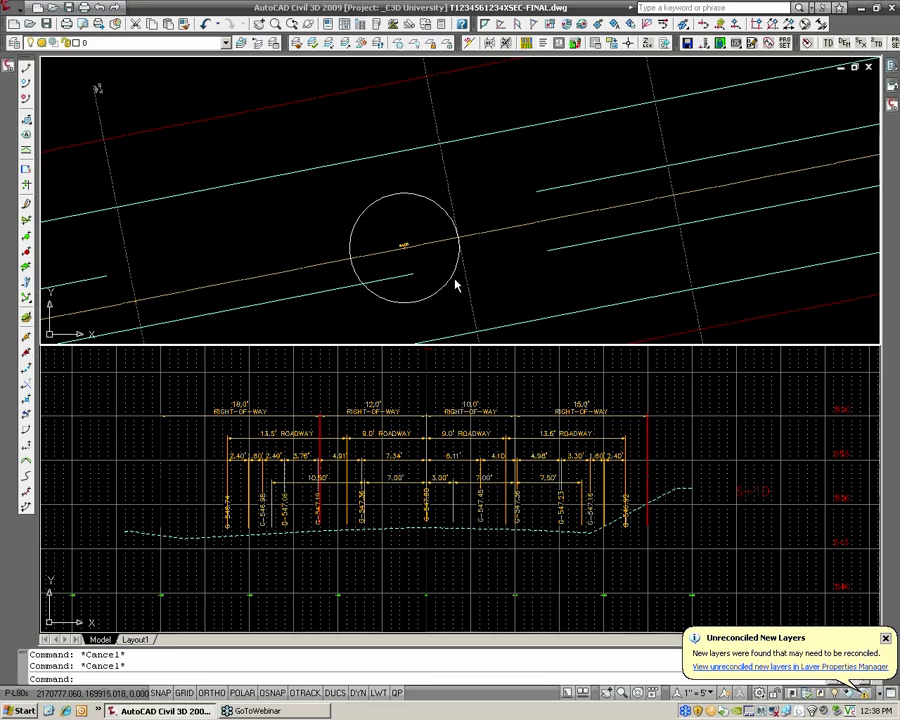
scroll(476, 540, down, 1)
middle_drag(476, 540, 436, 492)
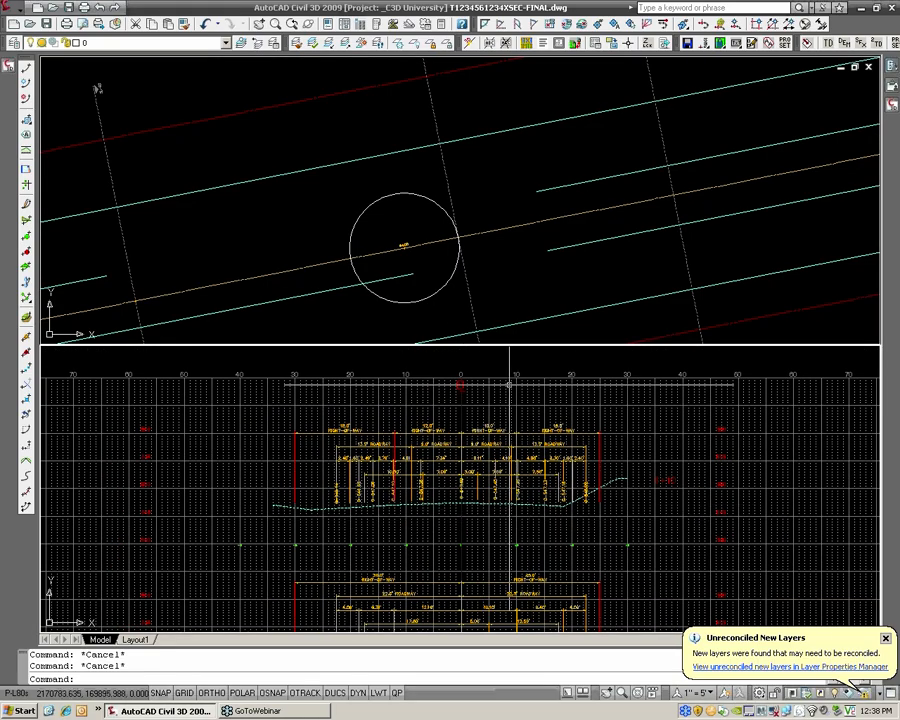
click(496, 275)
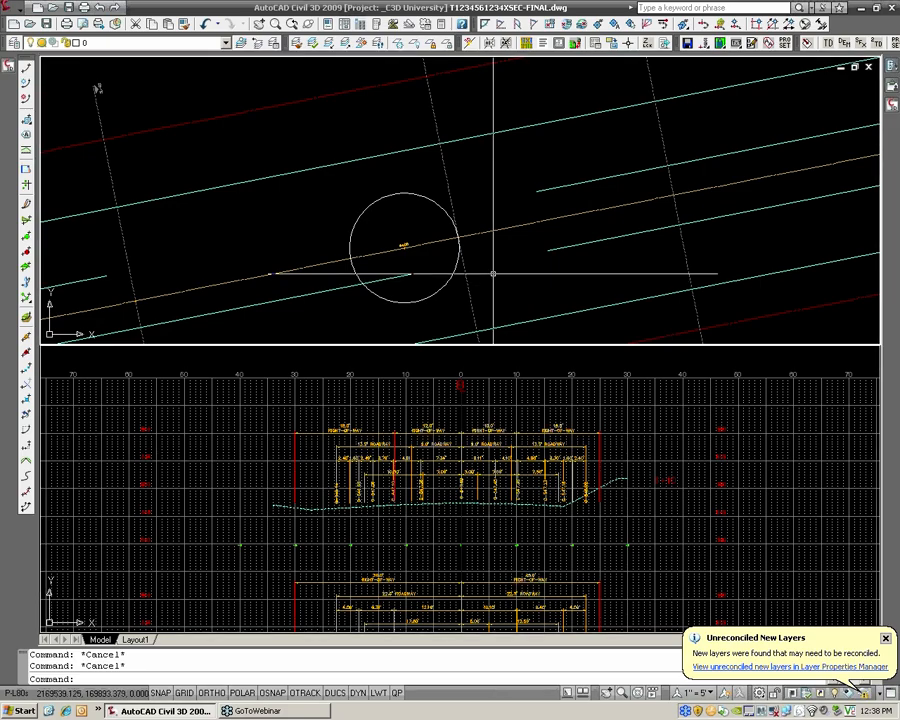
click(12, 8)
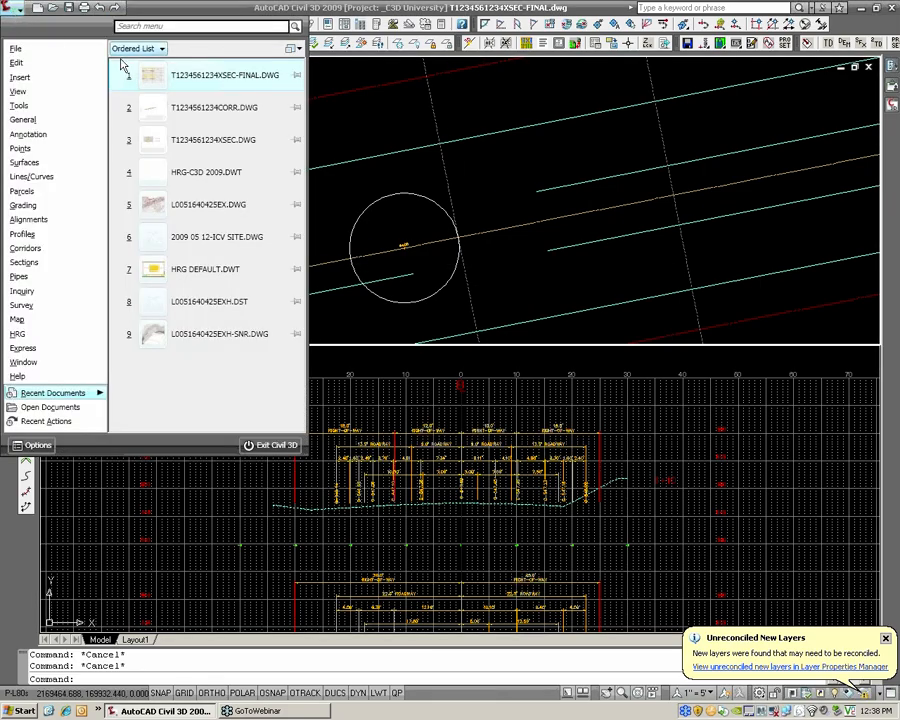
click(207, 108)
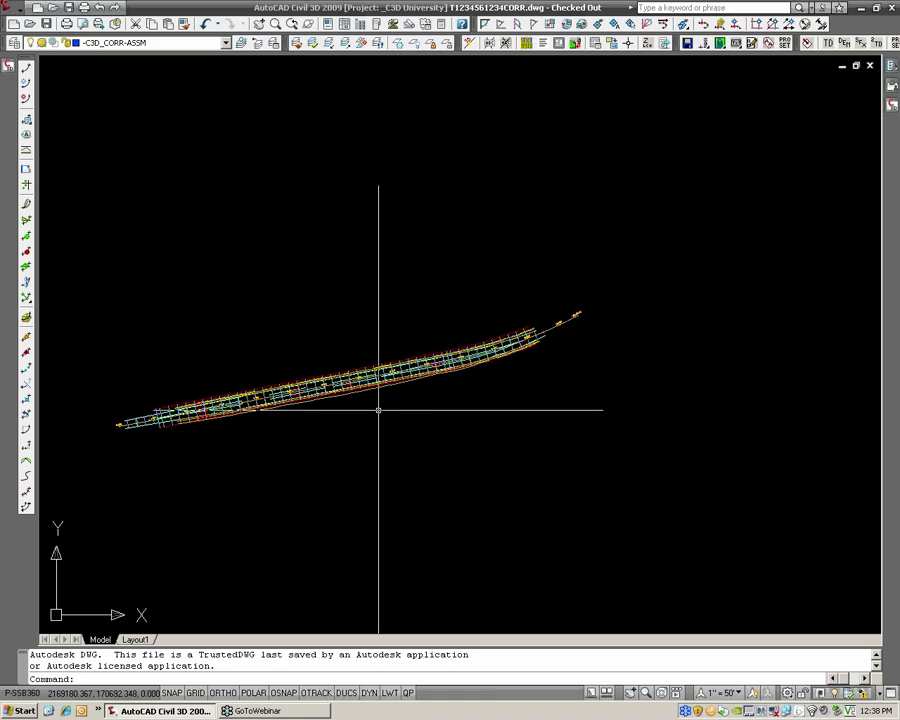
scroll(378, 410, up, 6)
middle_drag(226, 380, 501, 341)
scroll(310, 397, up, 4)
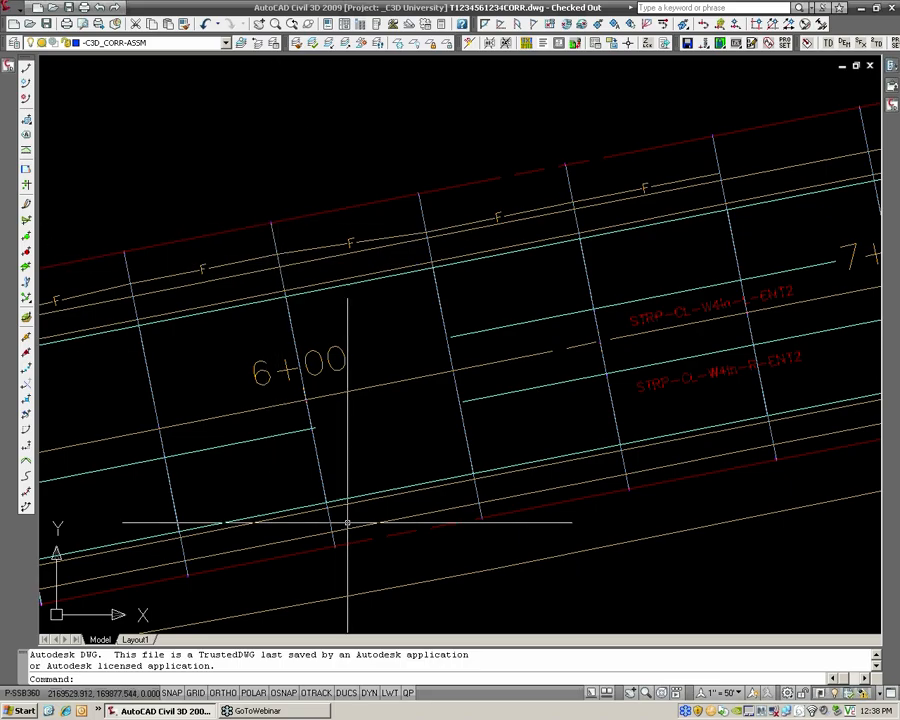
text(c)
key(Return)
shift+right_click(333, 392)
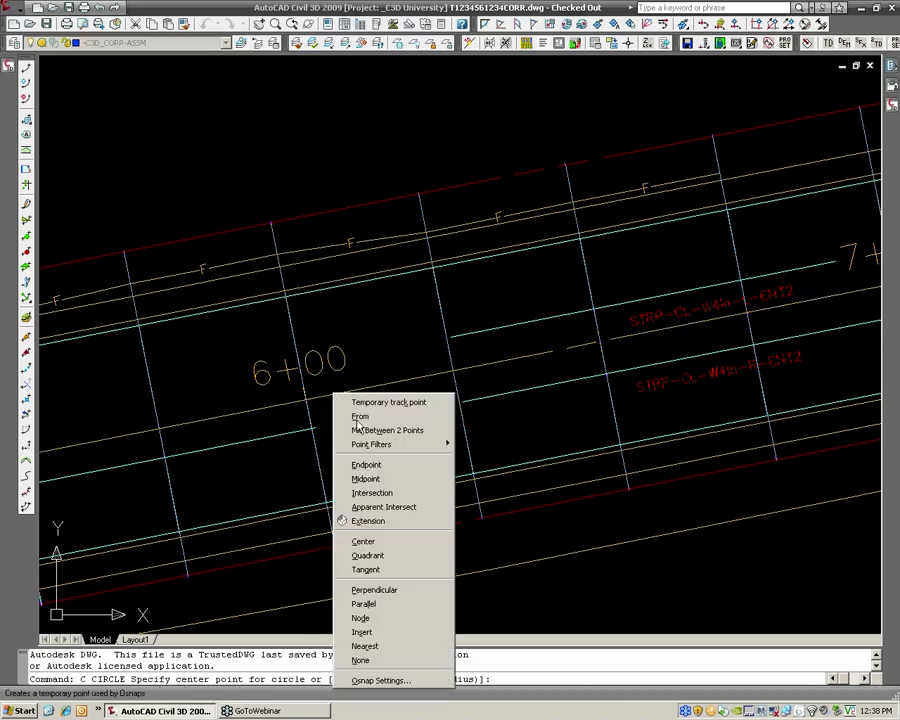
click(400, 506)
click(311, 404)
key(Escape)
key(Escape)
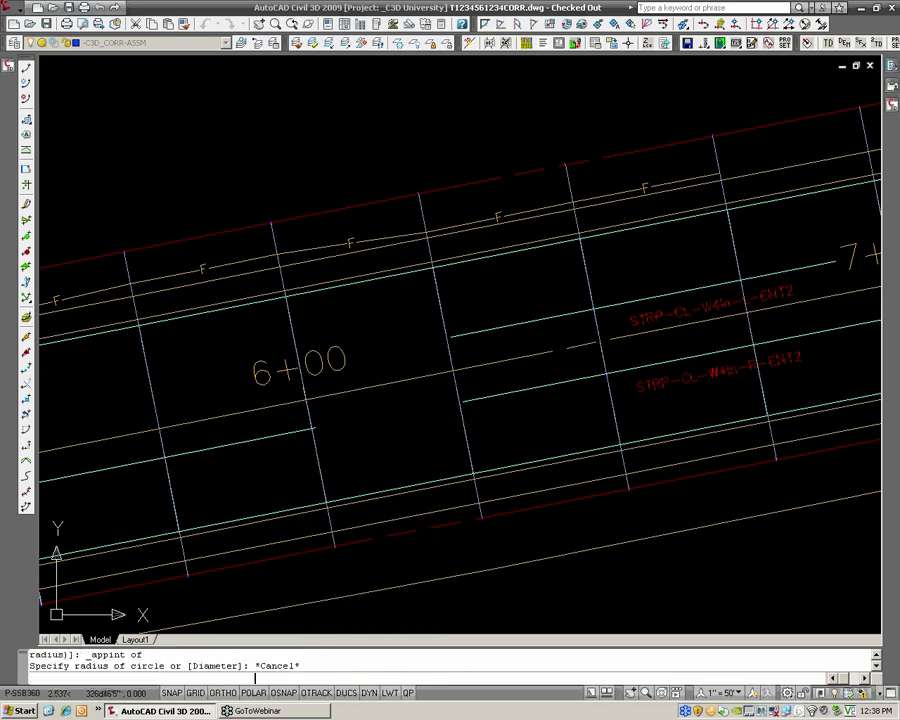
Draw a circle of radius 10 centered where the corridor's cross line meets the alignment at station 6+00
mouse_move(316, 404)
text(c)
key(Return)
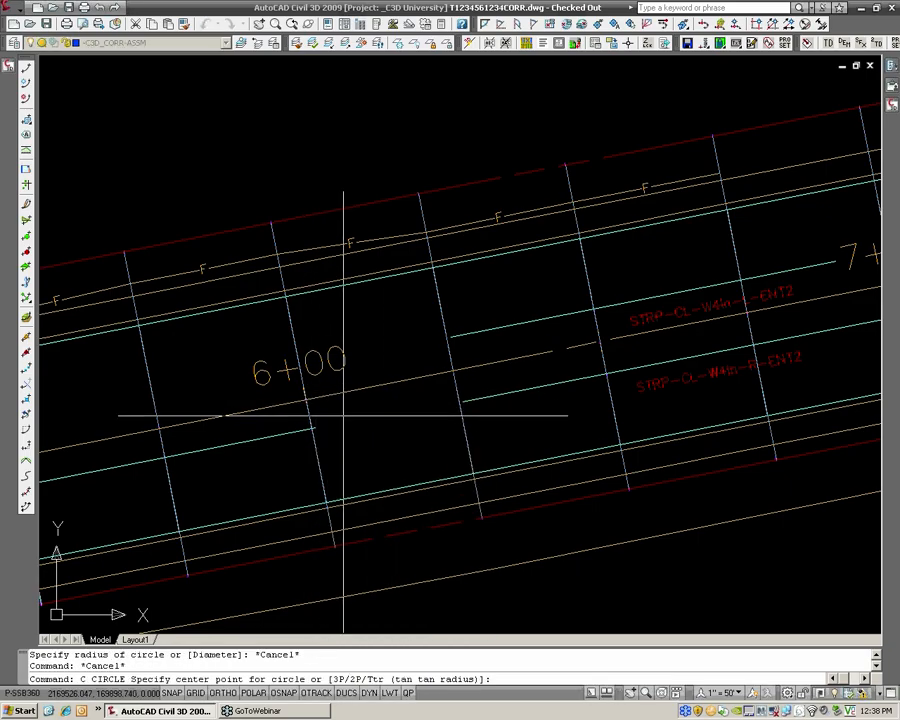
text(INS)
key(Return)
click(309, 397)
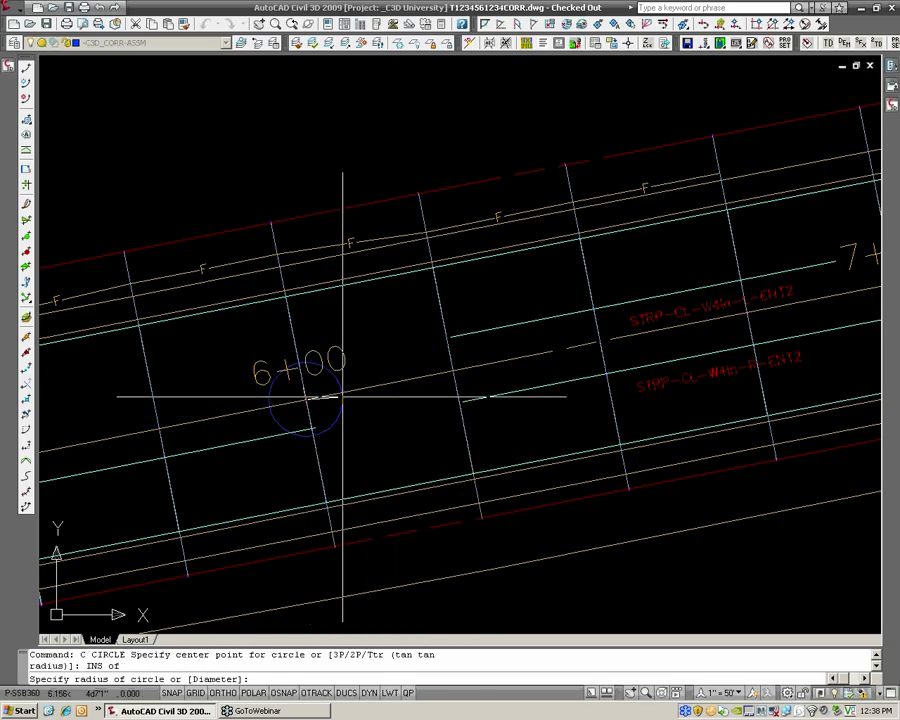
mouse_move(343, 397)
text(10)
key(Return)
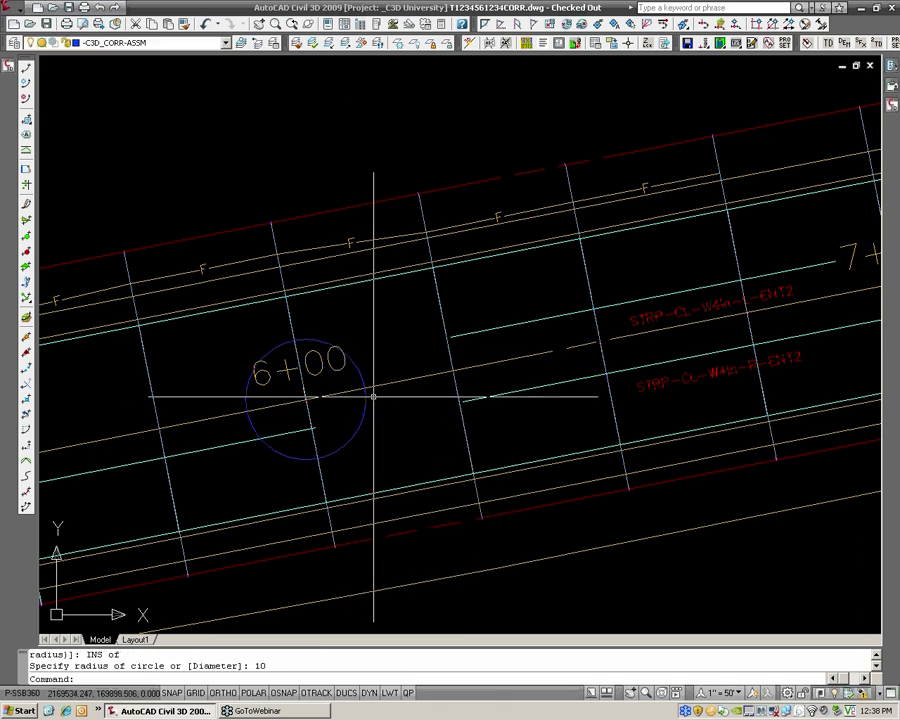
mouse_move(373, 397)
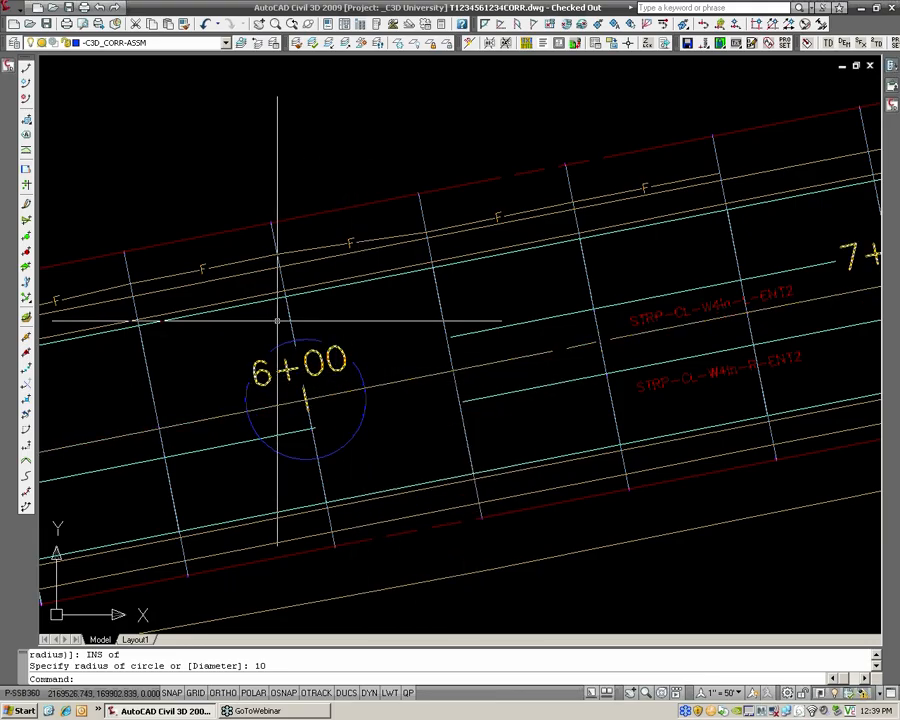
mouse_move(289, 316)
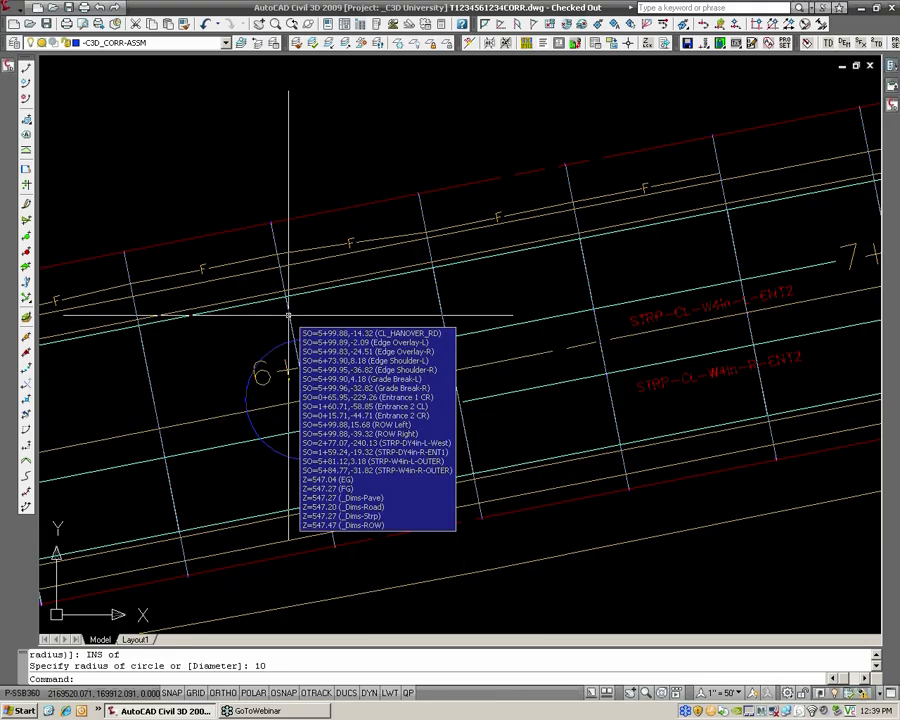
Open the properties of the Overlay&Widening corridor and show its baseline and region parameters
click(9, 67)
click(57, 277)
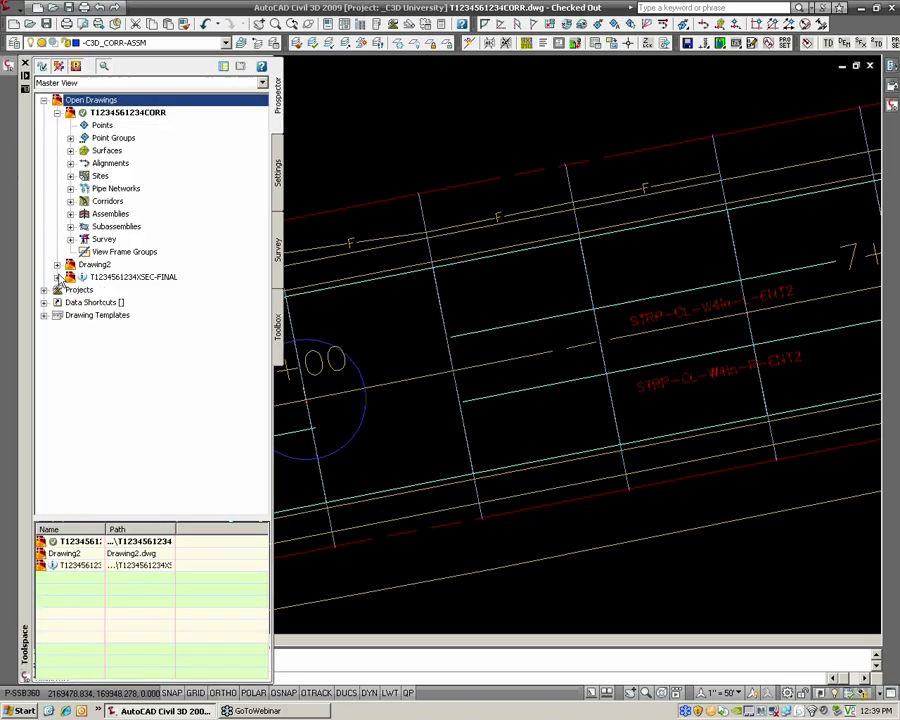
click(71, 201)
right_click(148, 227)
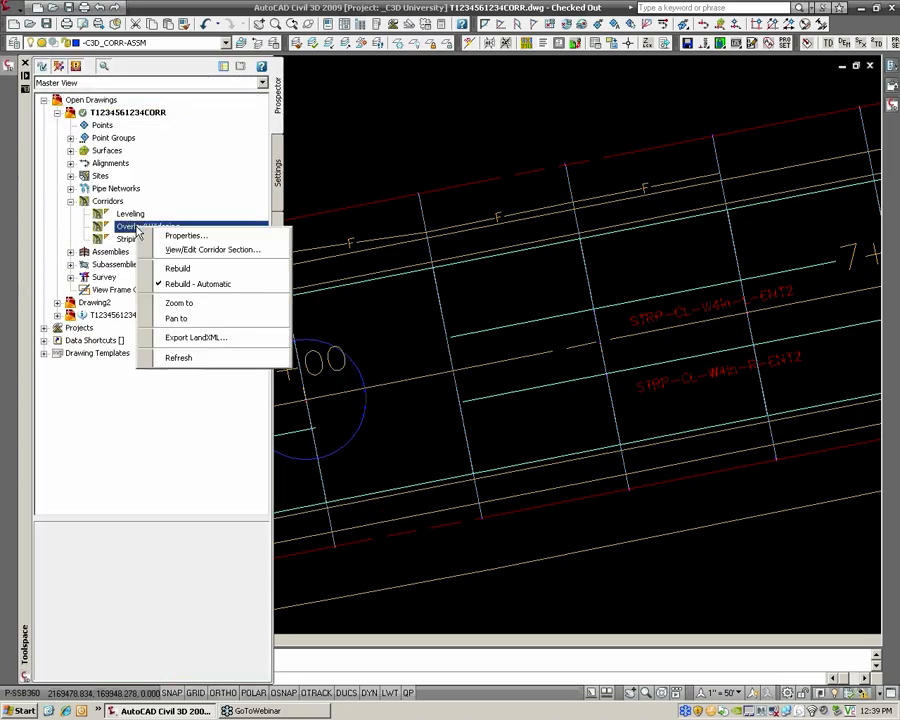
click(175, 236)
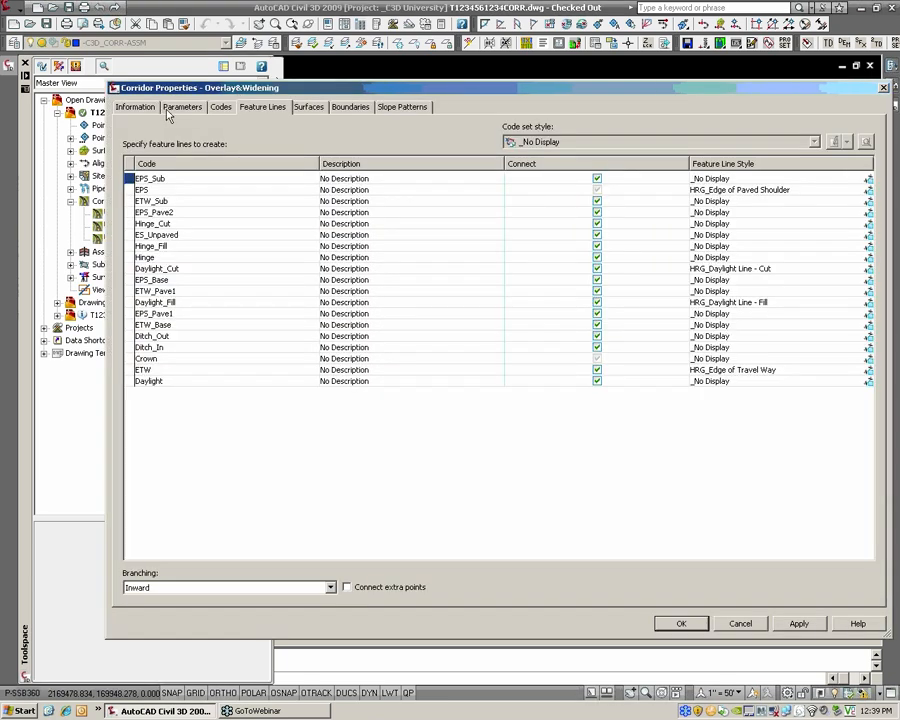
click(171, 110)
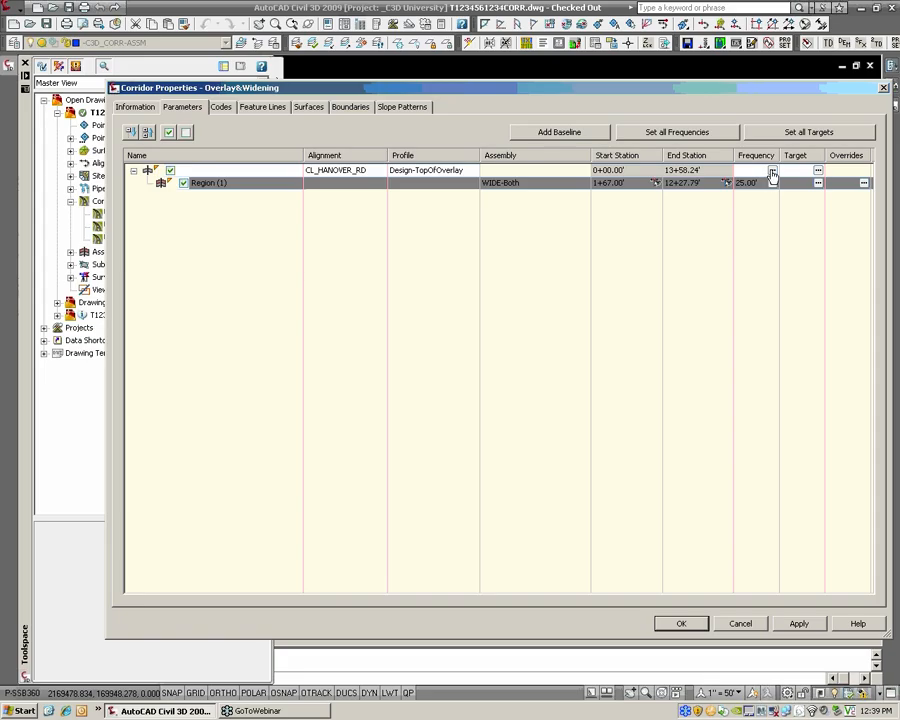
Set the CL_HANOVER_RD baseline's assembly frequency to 10' along tangents and along curves
click(772, 171)
click(520, 266)
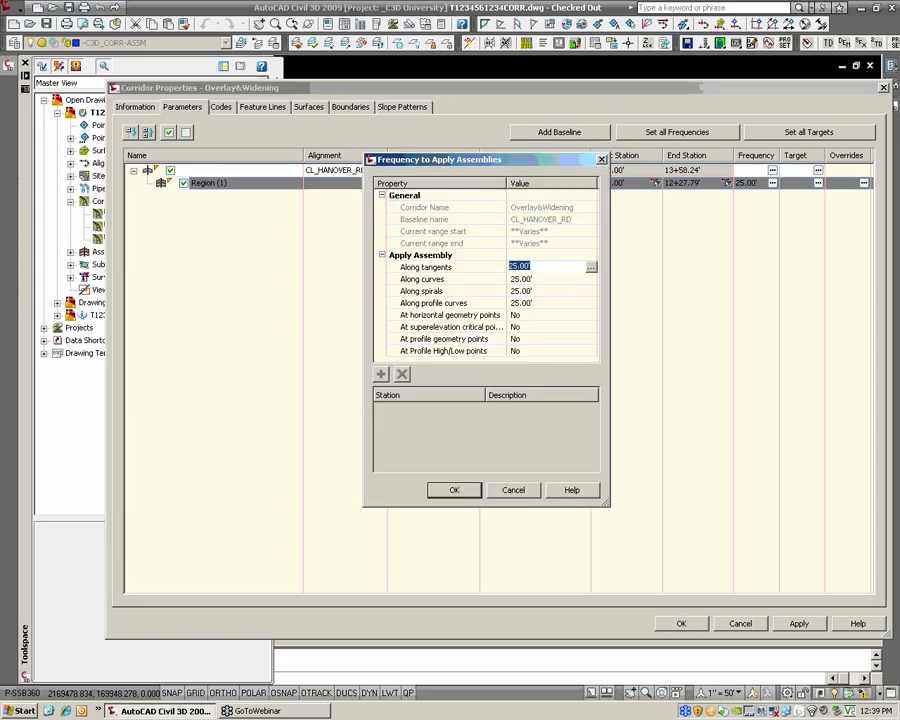
text(10)
key(Return)
click(522, 279)
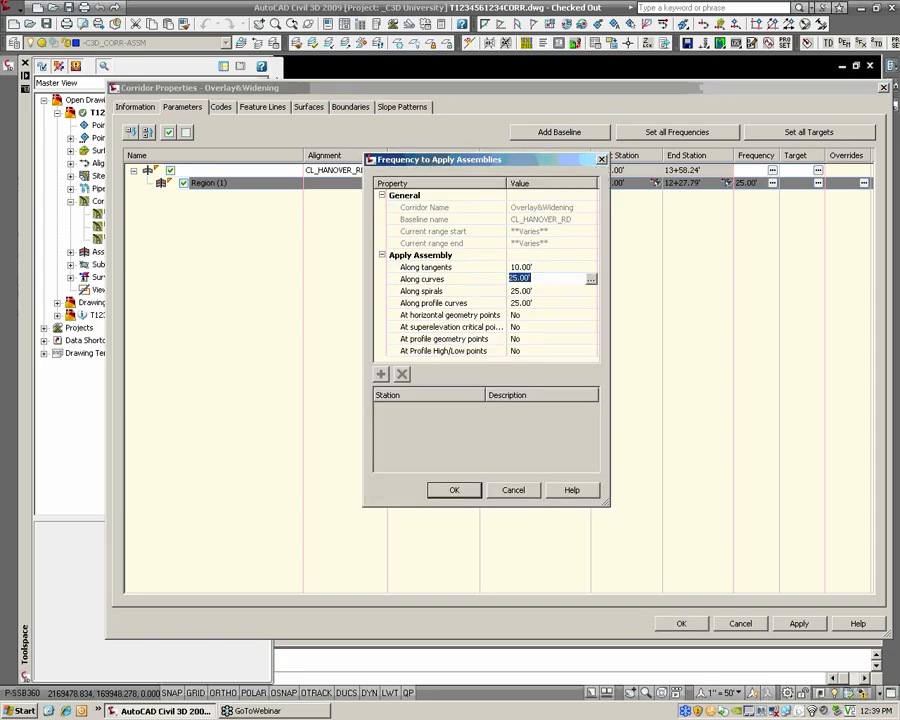
text(10)
key(Return)
Set the baseline's frequency along spirals and profile curves to 10' and accept the Overlay&Widening corridor changes
click(530, 291)
text(10)
key(Return)
click(525, 303)
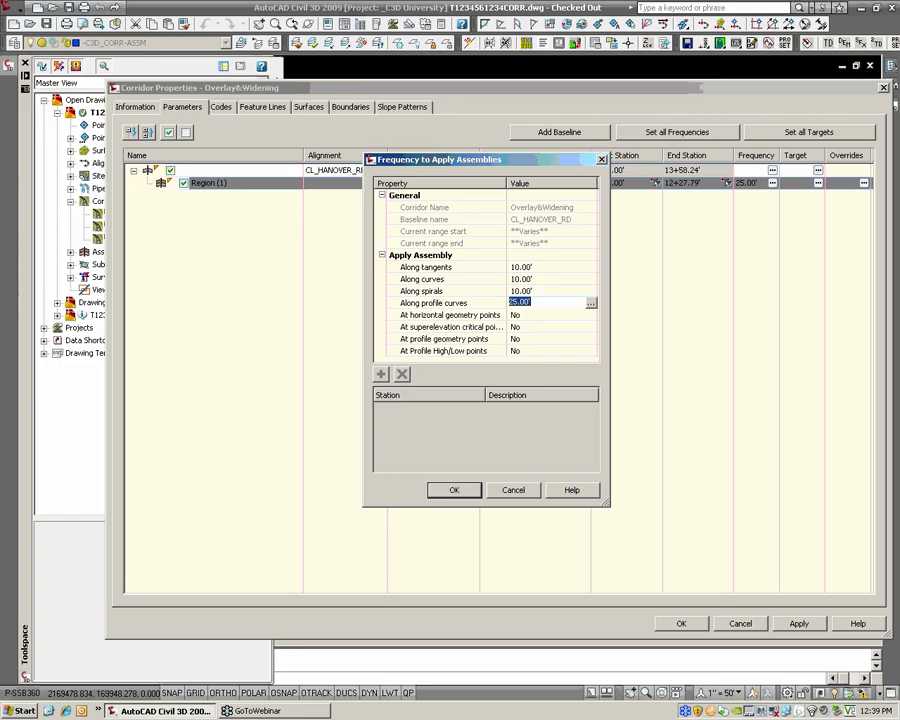
text(10)
click(453, 491)
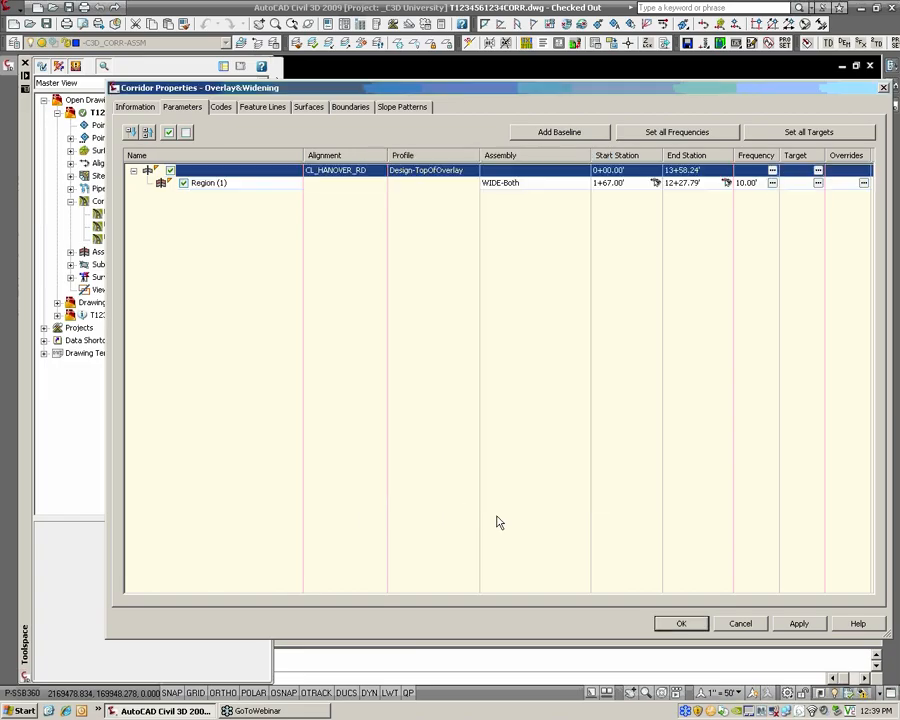
click(690, 624)
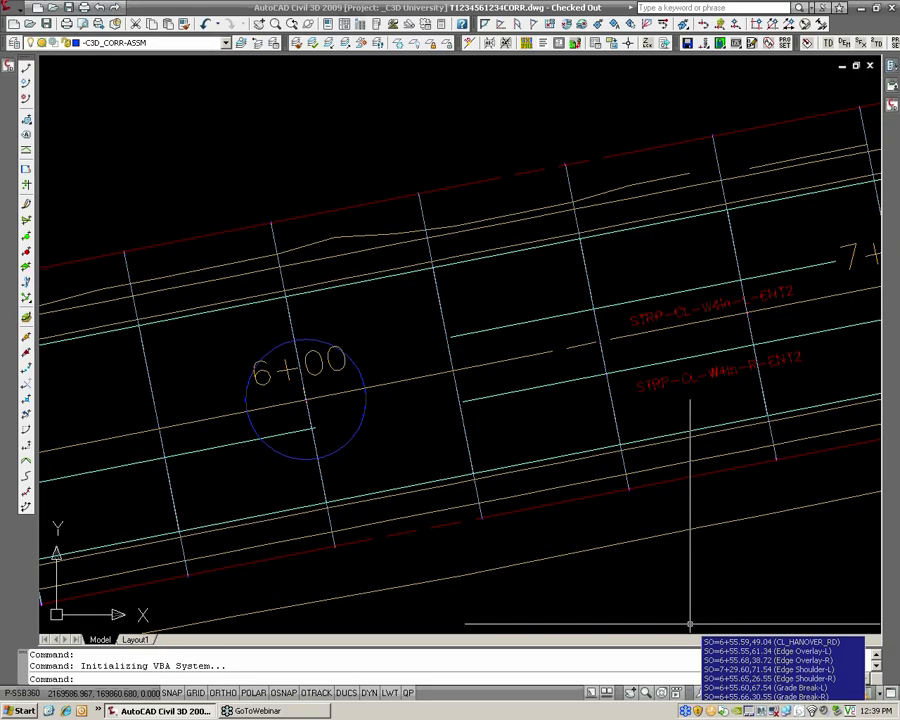
Regenerate all viewports and examine the corridor lines around station 6+00
text(rea)
key(Return)
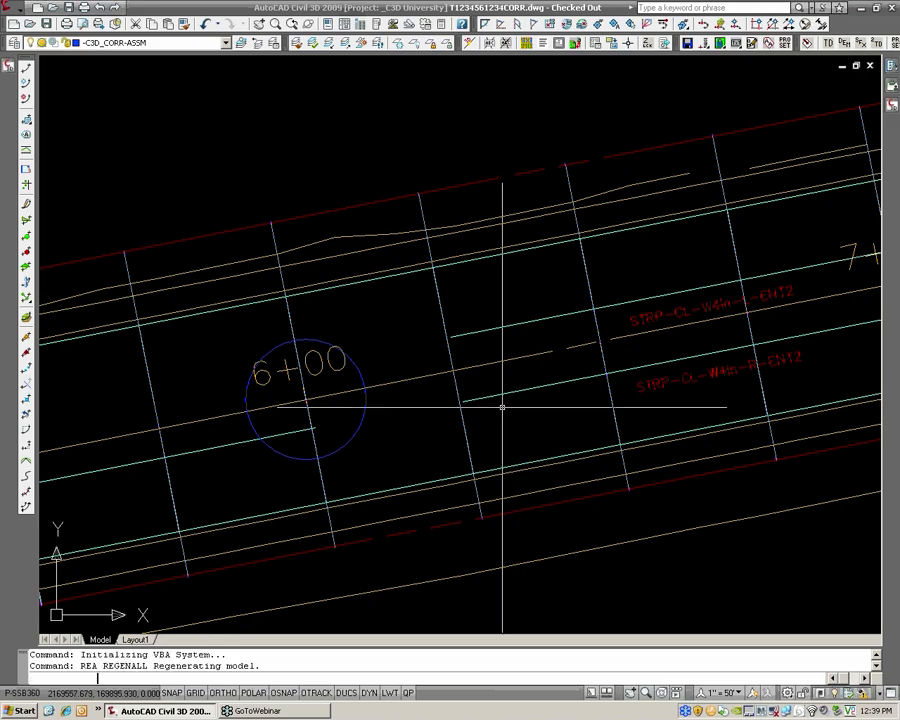
scroll(472, 392, down, 2)
middle_drag(384, 380, 396, 376)
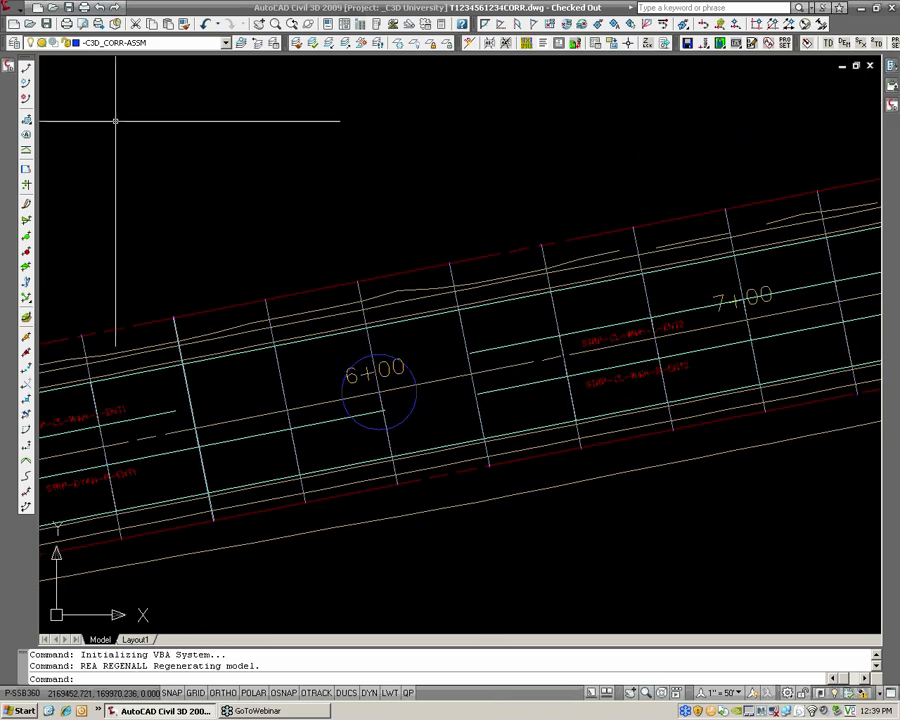
Open the assembly frequency settings for the CL_HANOVER_RD baseline of the Striping corridor
click(7, 67)
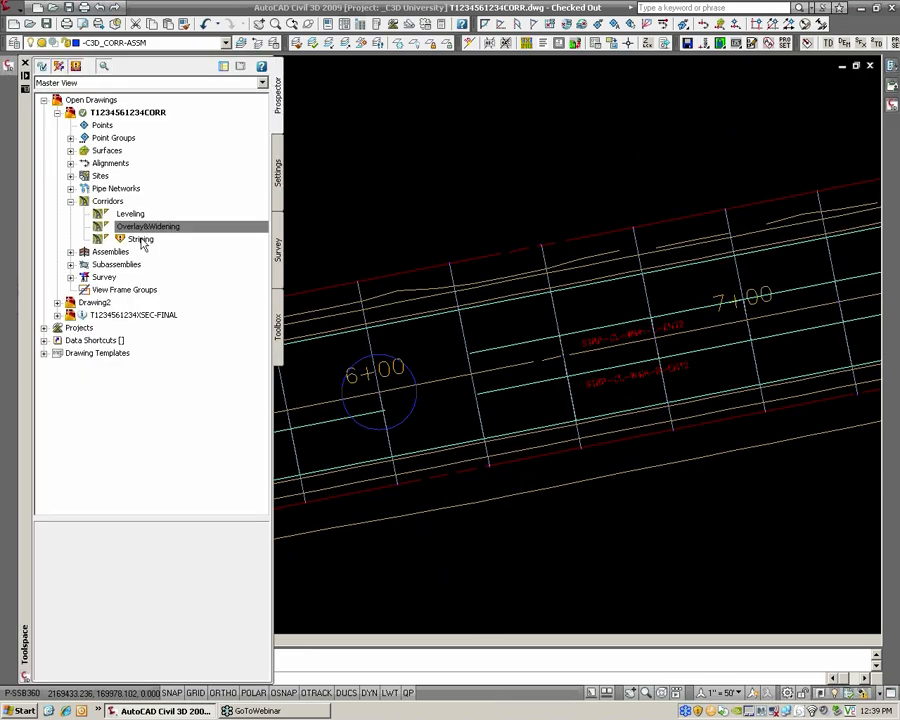
click(140, 240)
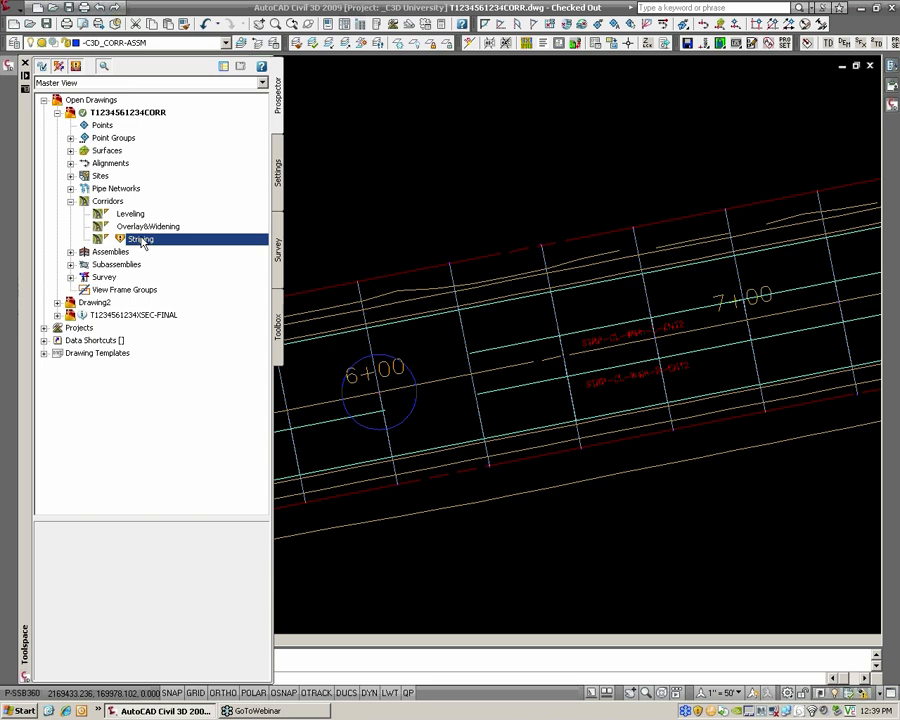
right_click(143, 244)
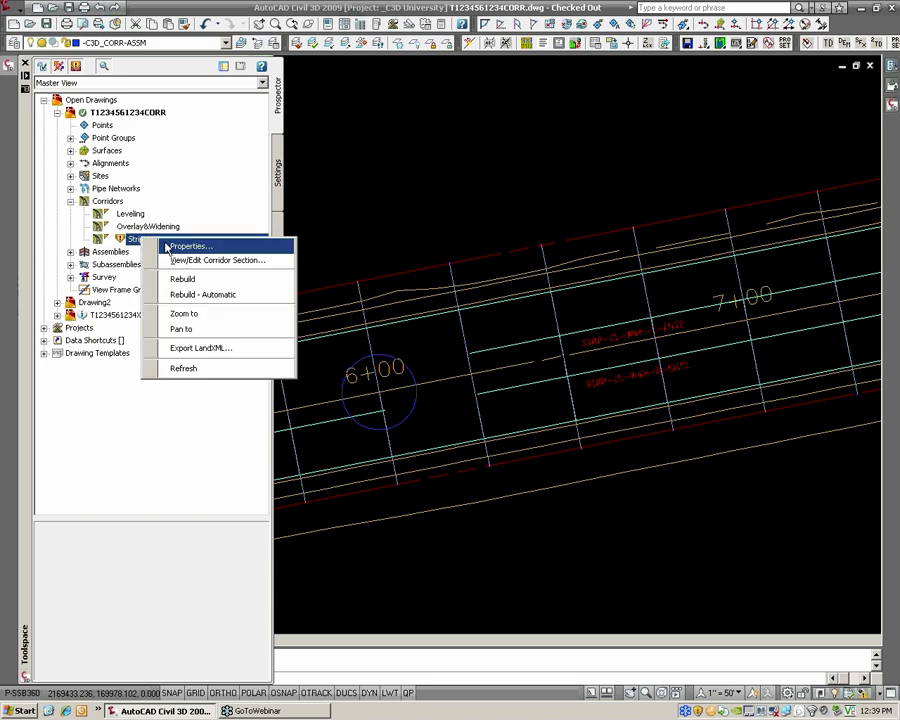
click(188, 246)
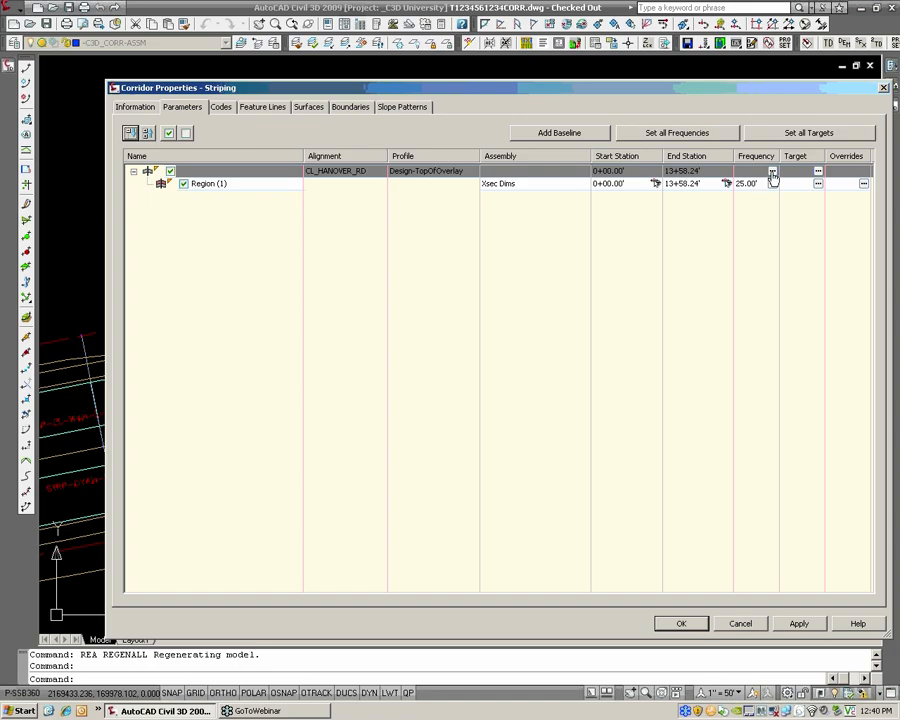
click(772, 172)
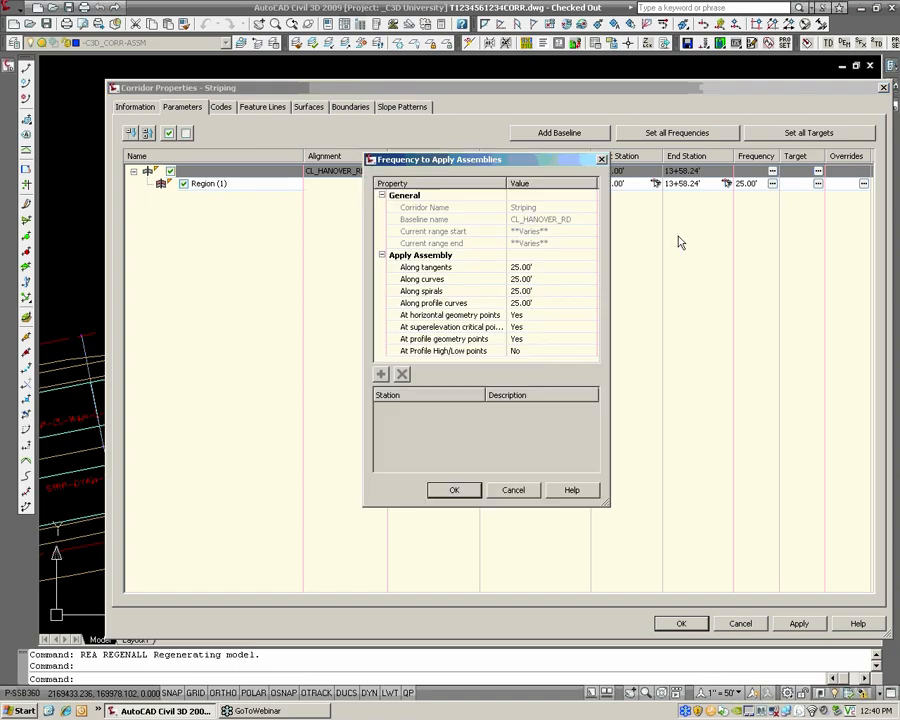
Set the Striping corridor's assembly frequency to 10' along tangents and along curves
click(530, 267)
text(10)
key(Return)
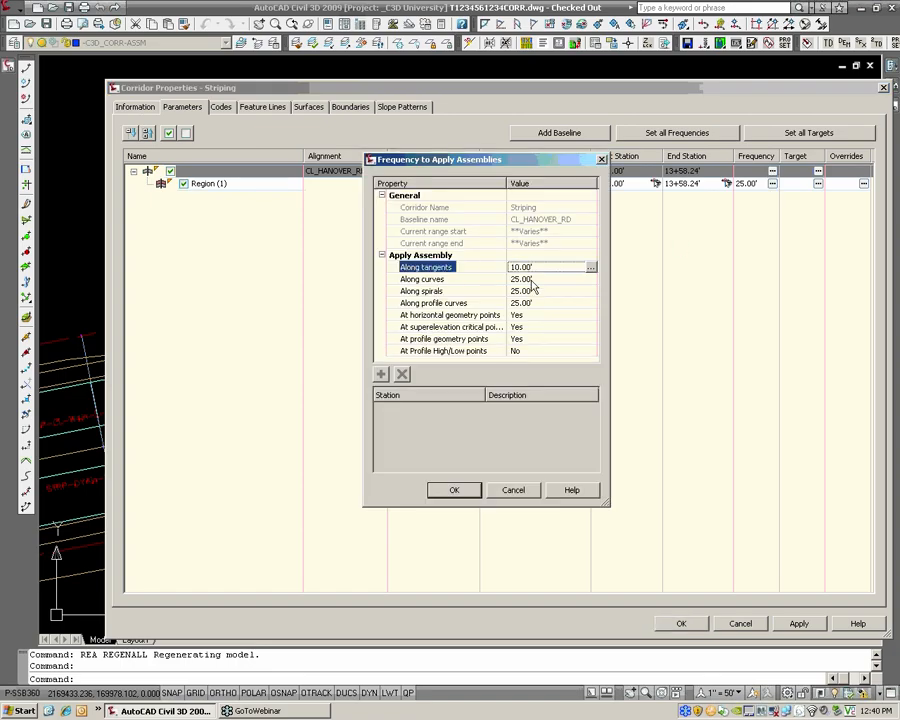
click(530, 280)
text(01)
key(Return)
click(530, 281)
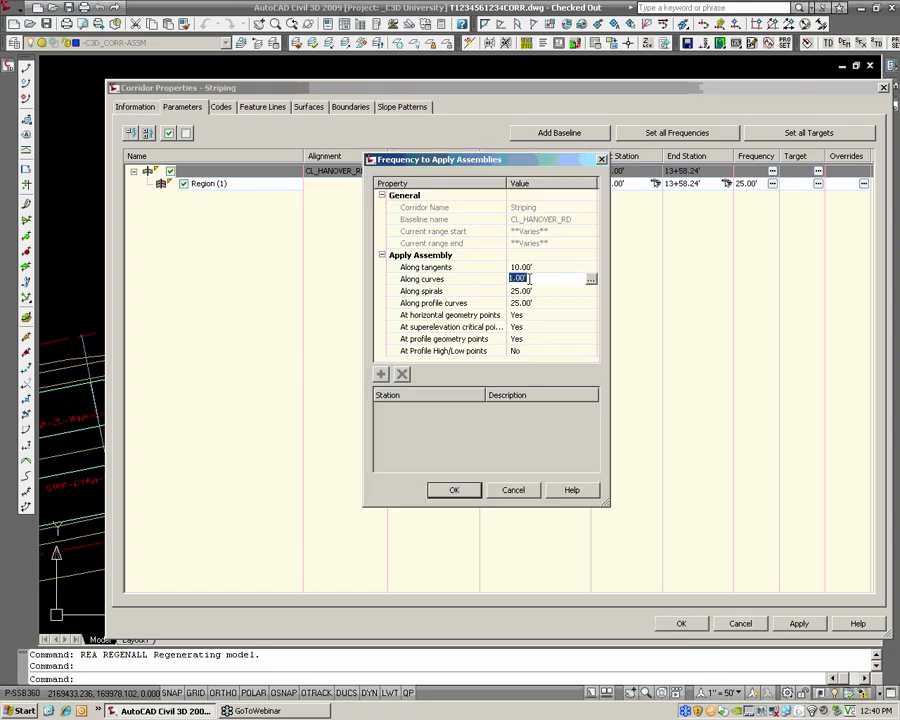
text(01)
key(Return)
Set the Striping corridor's frequency along spirals and profile curves to 10' and accept its properties
click(530, 291)
text(1)
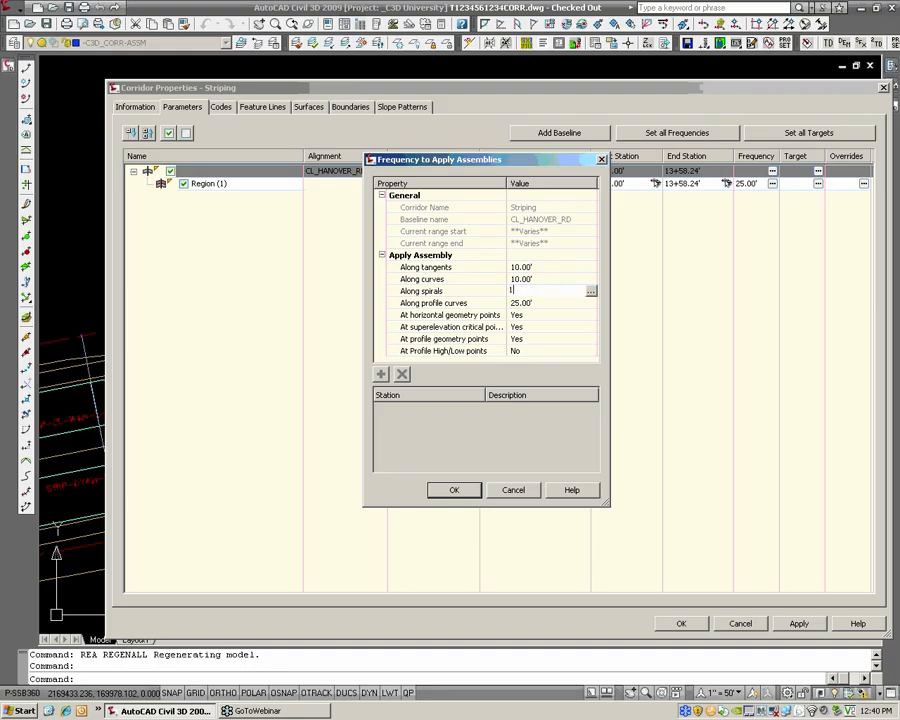
text(0)
key(Return)
click(528, 303)
text(10)
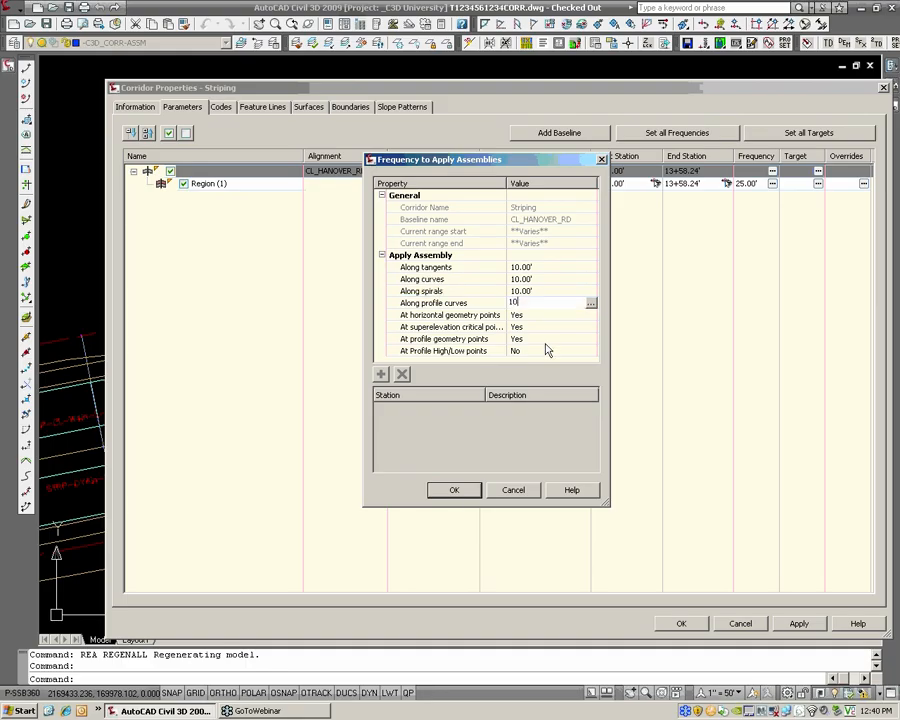
click(461, 495)
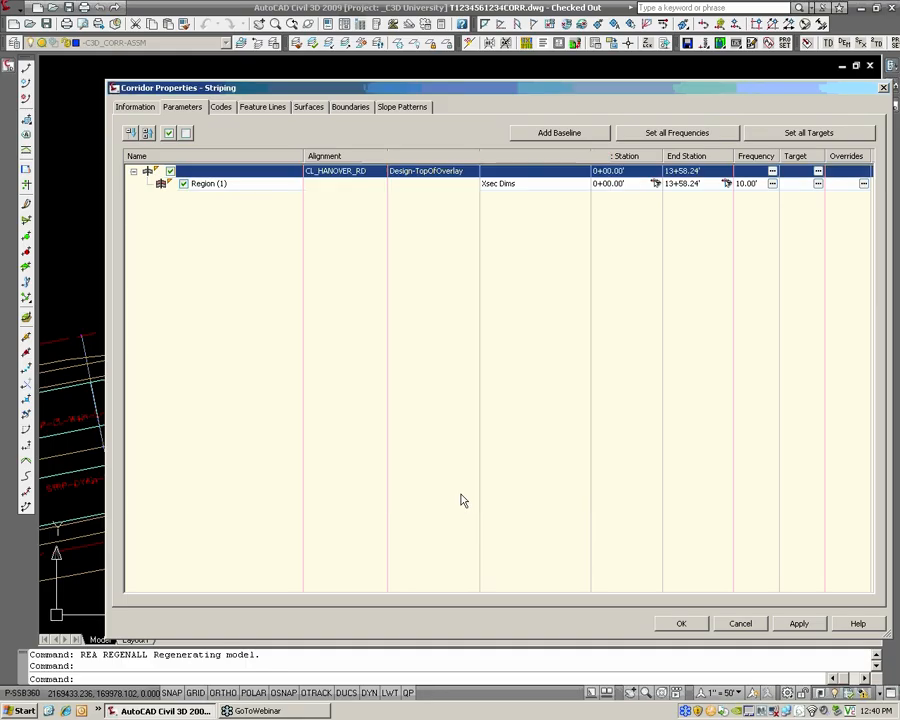
click(695, 629)
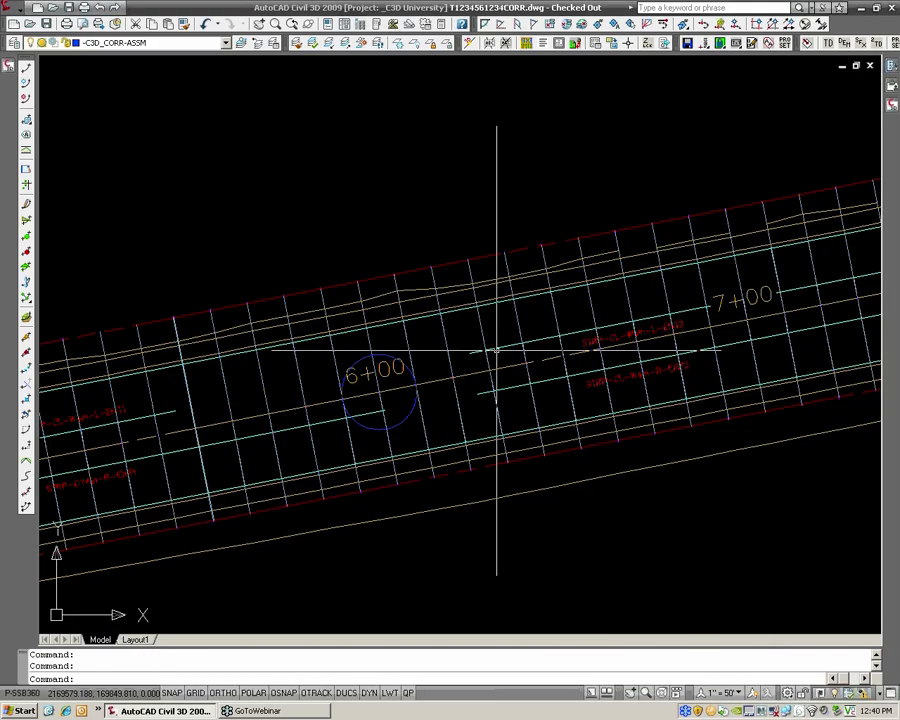
scroll(410, 378, up, 2)
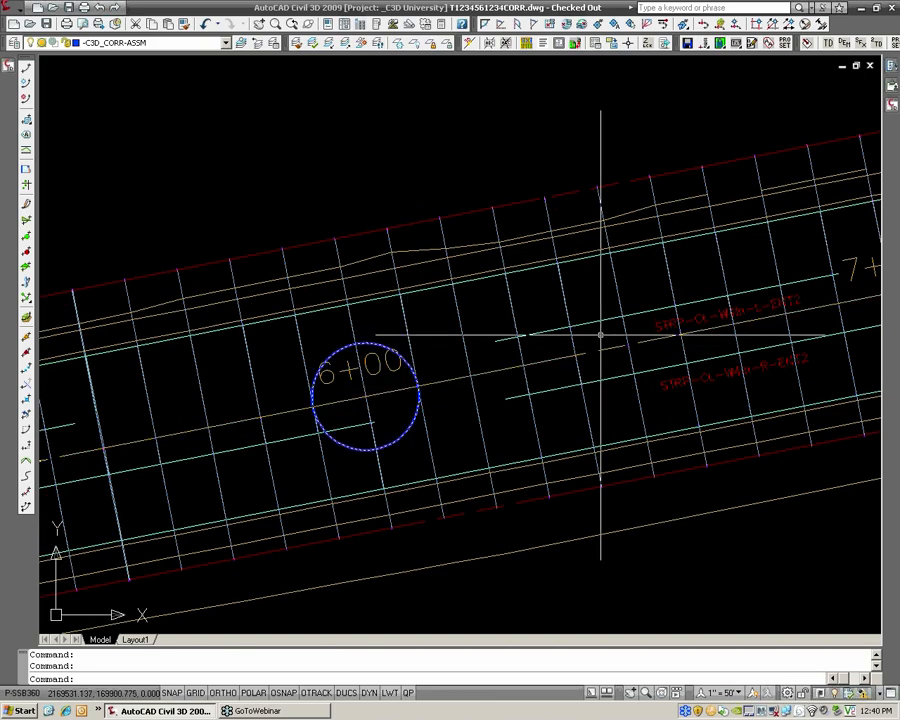
click(47, 24)
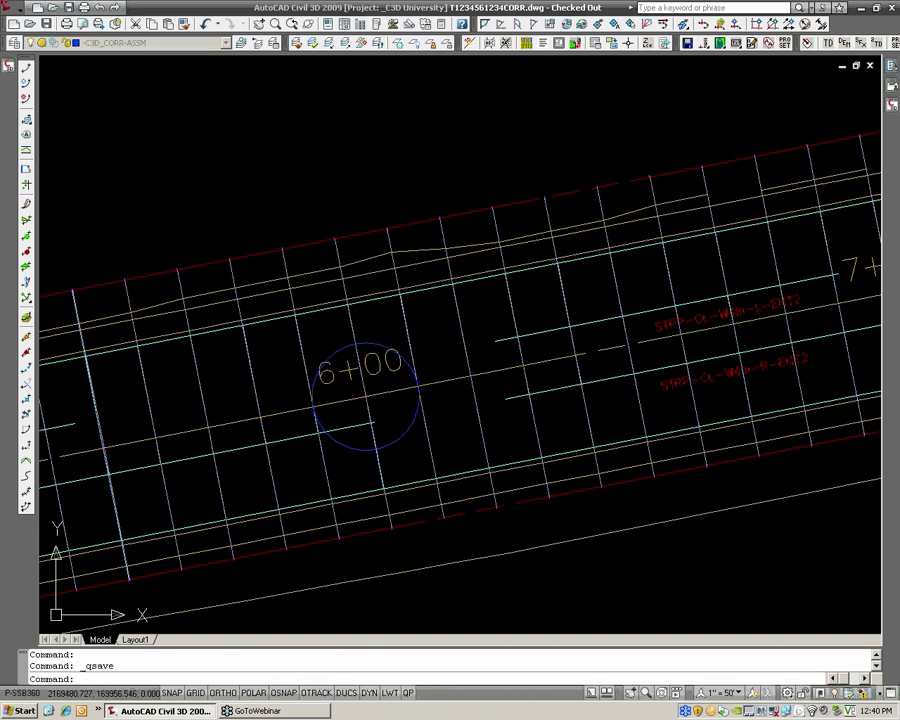
mouse_move(434, 334)
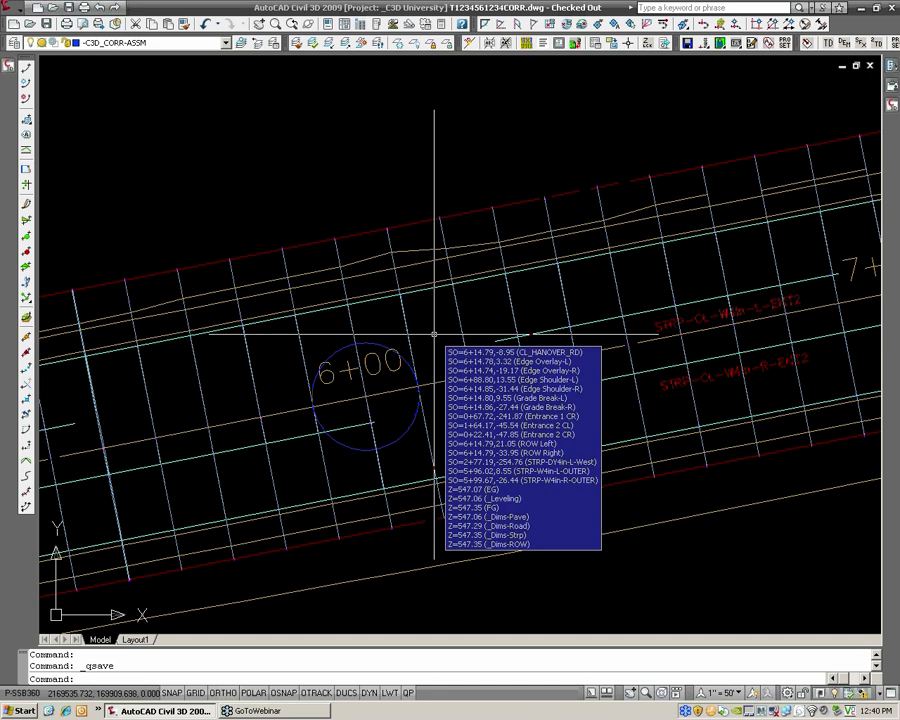
key(ctrl+Tab)
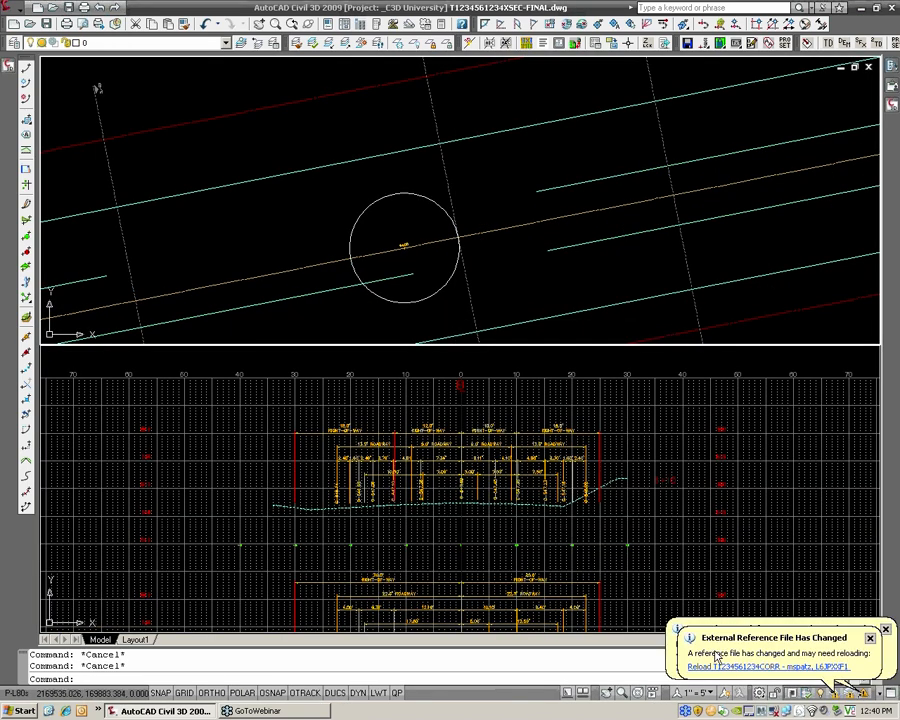
click(768, 666)
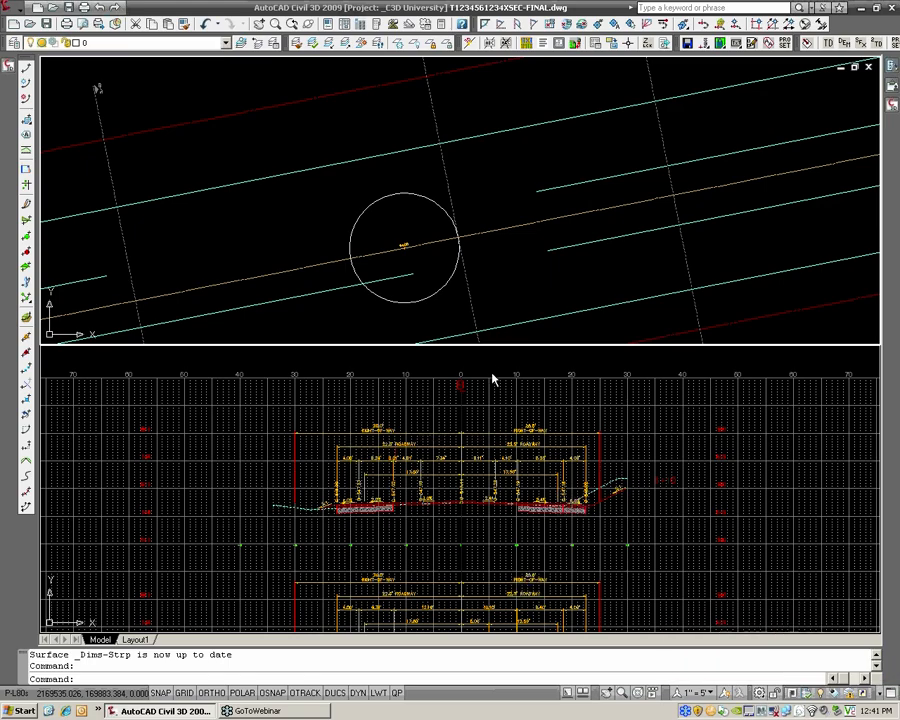
Change the display order of the grade labels in the 6+10 cross section and regenerate all viewports
scroll(462, 478, up, 5)
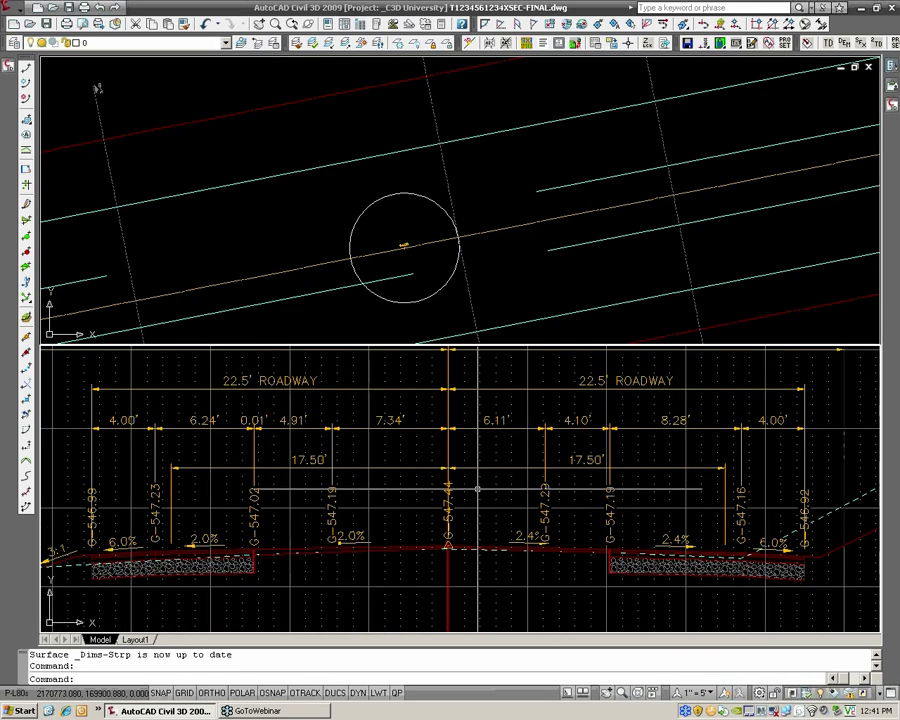
click(454, 490)
click(452, 489)
right_click(452, 489)
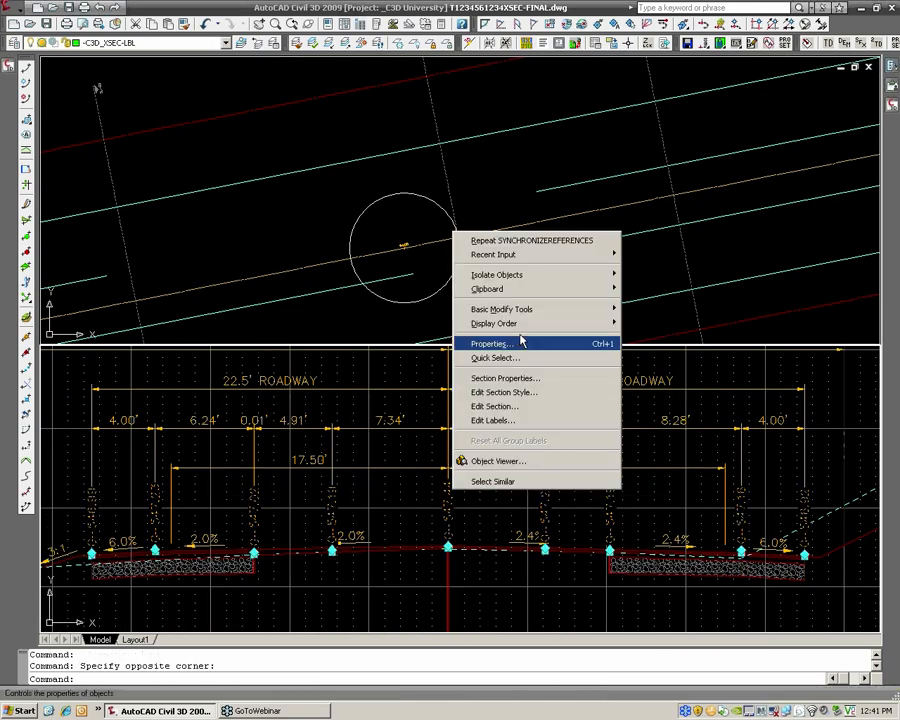
mouse_move(599, 324)
click(660, 323)
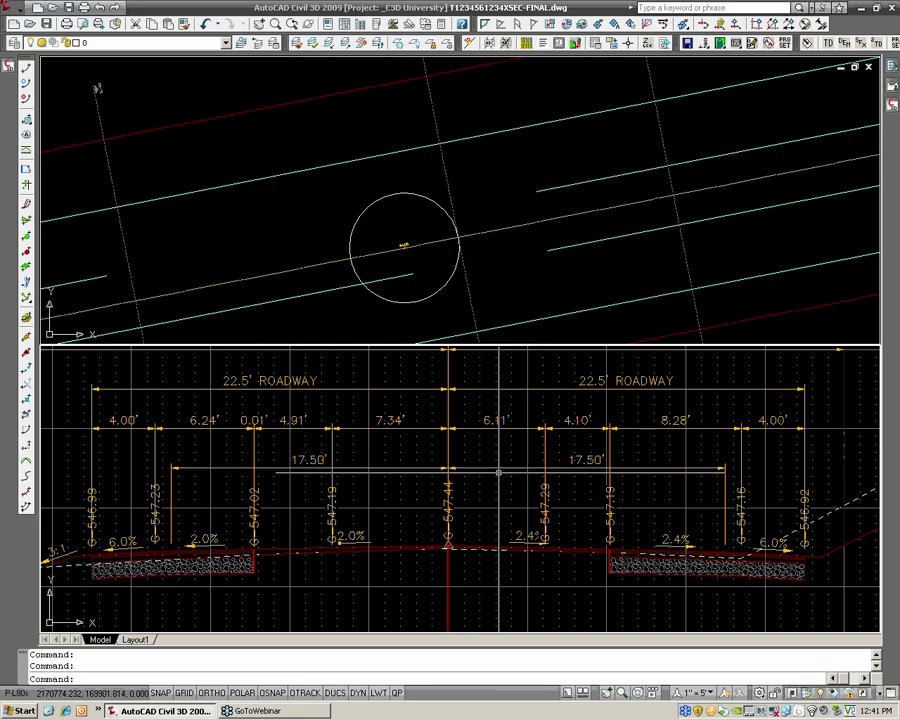
text(REA)
key(Return)
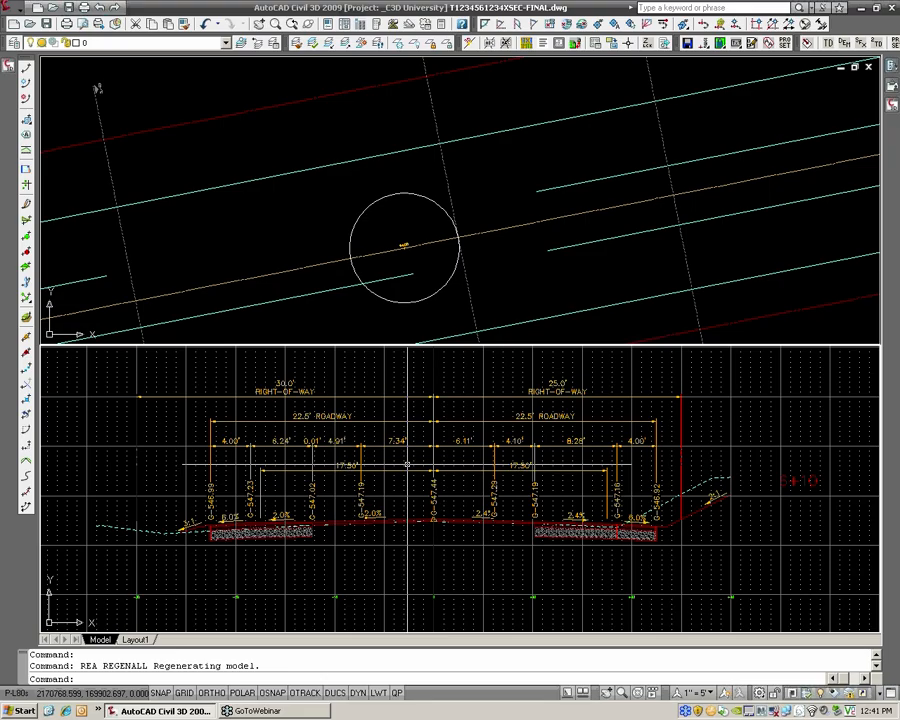
middle_drag(407, 465, 433, 482)
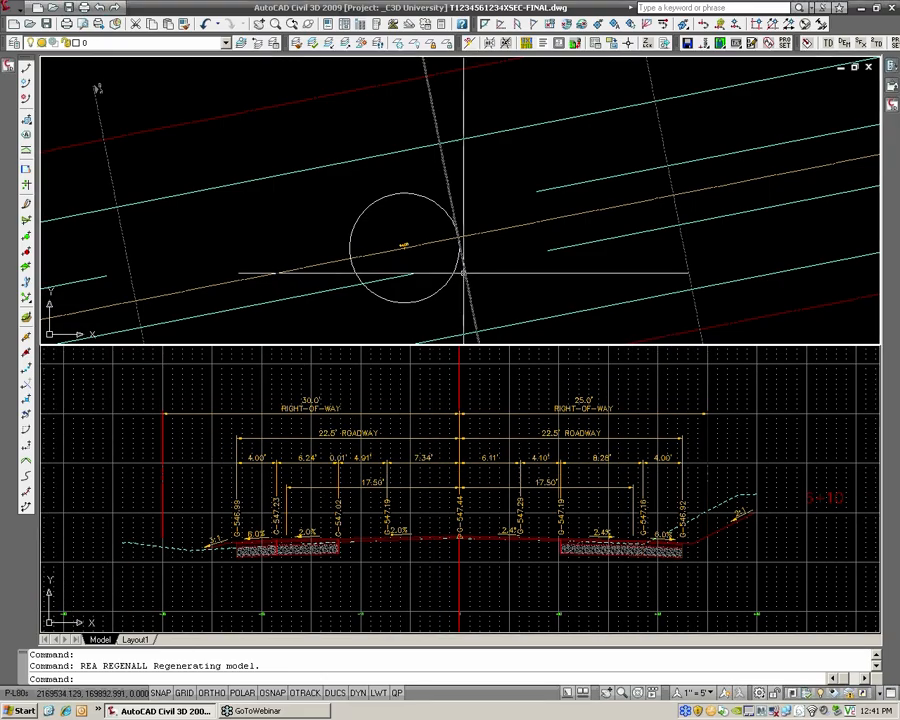
Draw a circle of radius 10 centered where the 6+10 sample line crosses the alignment centerline
text(c)
key(Return)
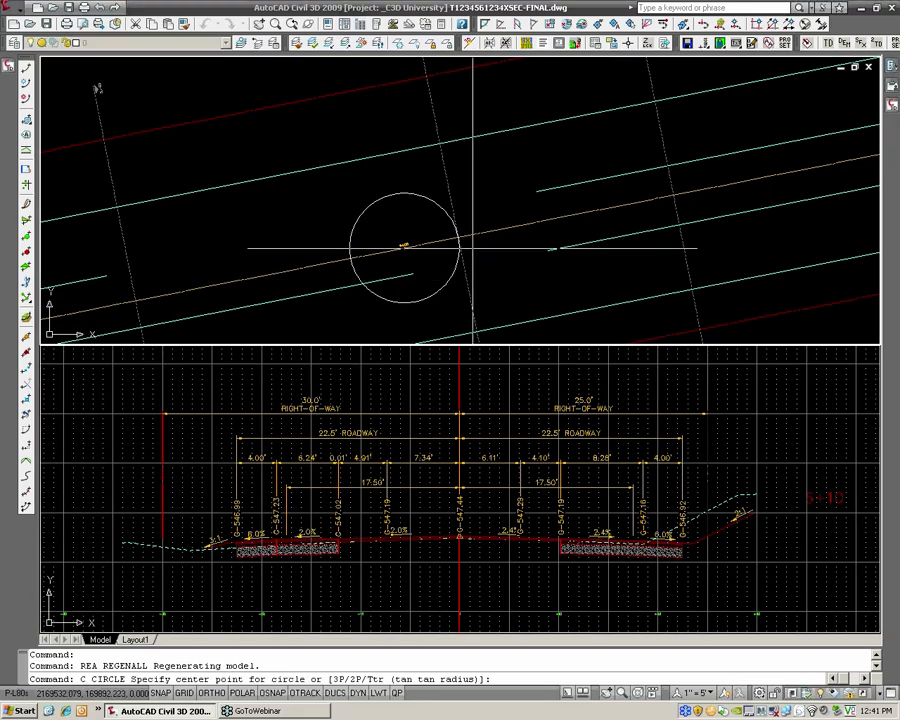
shift+right_click(472, 250)
click(521, 360)
click(459, 238)
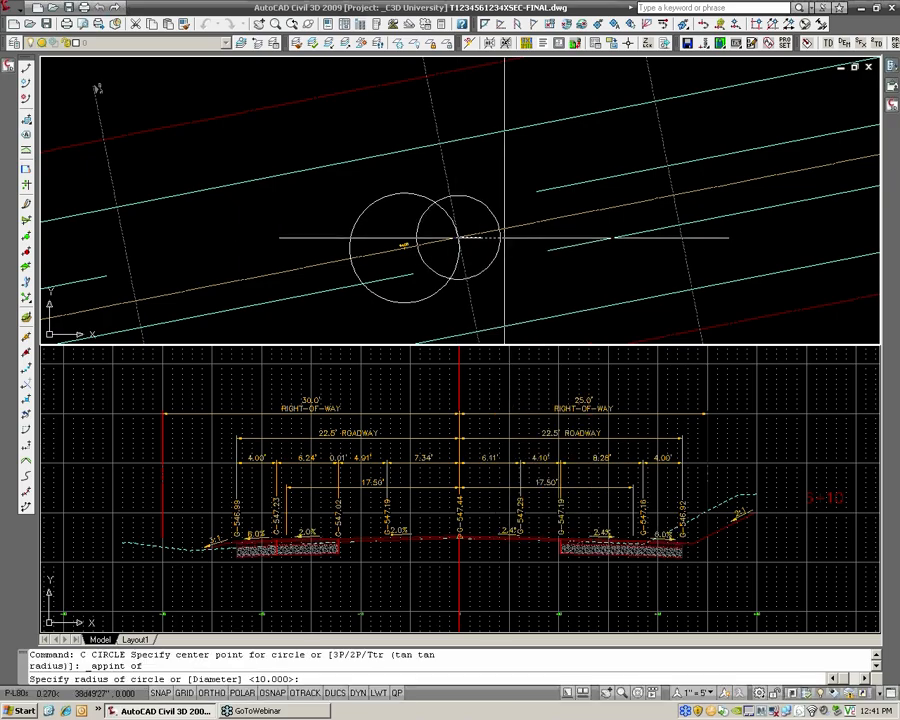
text(10)
key(Return)
key(Return)
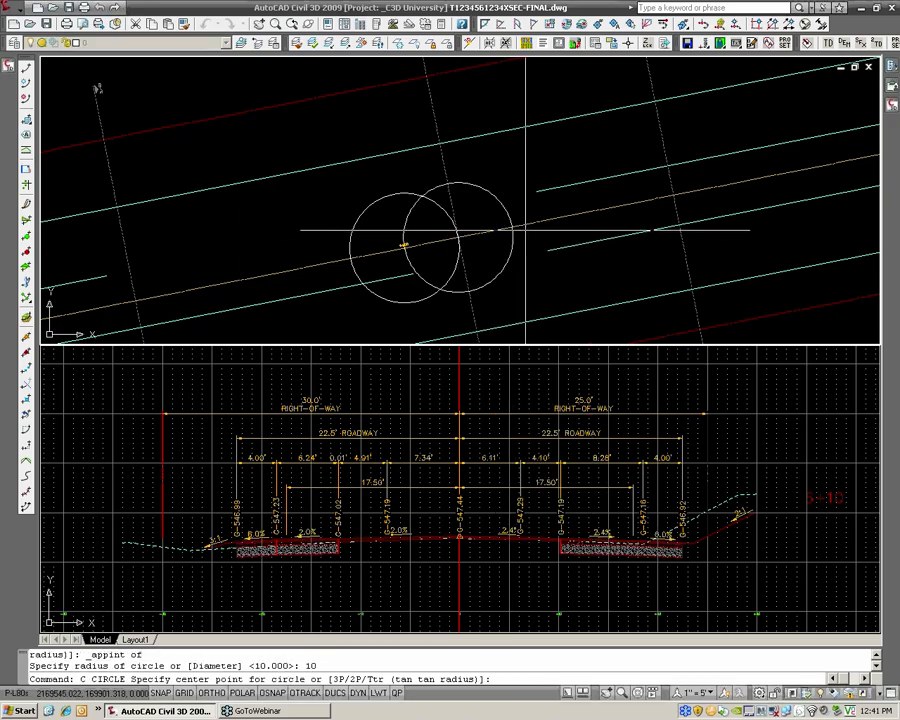
Draw another radius 10 circle centered where the 6+10 circle crosses the centerline ahead, at station 6+20
shift+right_click(530, 234)
click(582, 344)
click(508, 222)
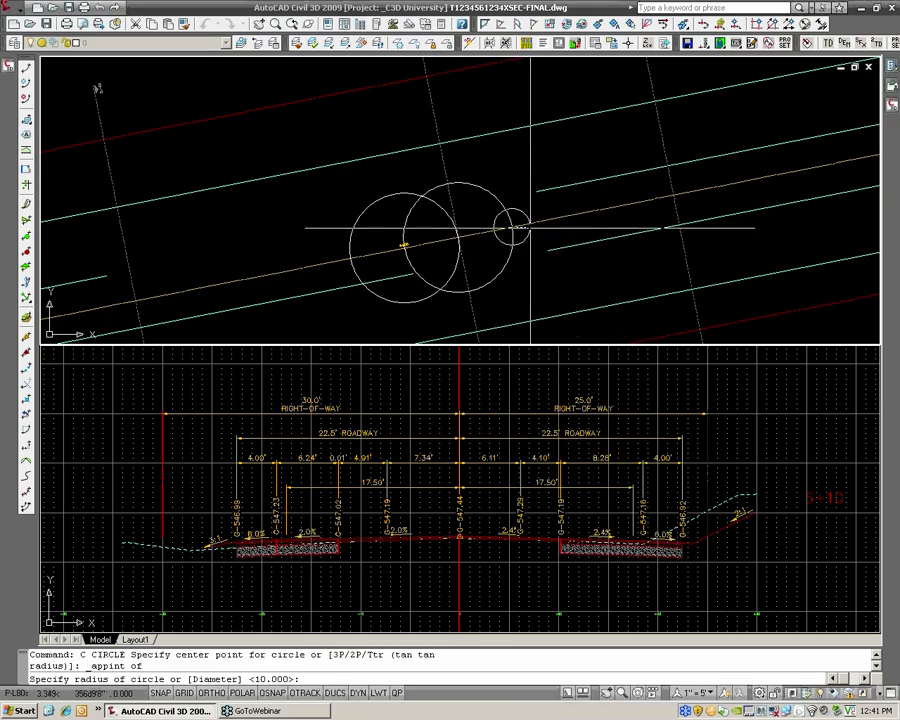
text(10)
key(Return)
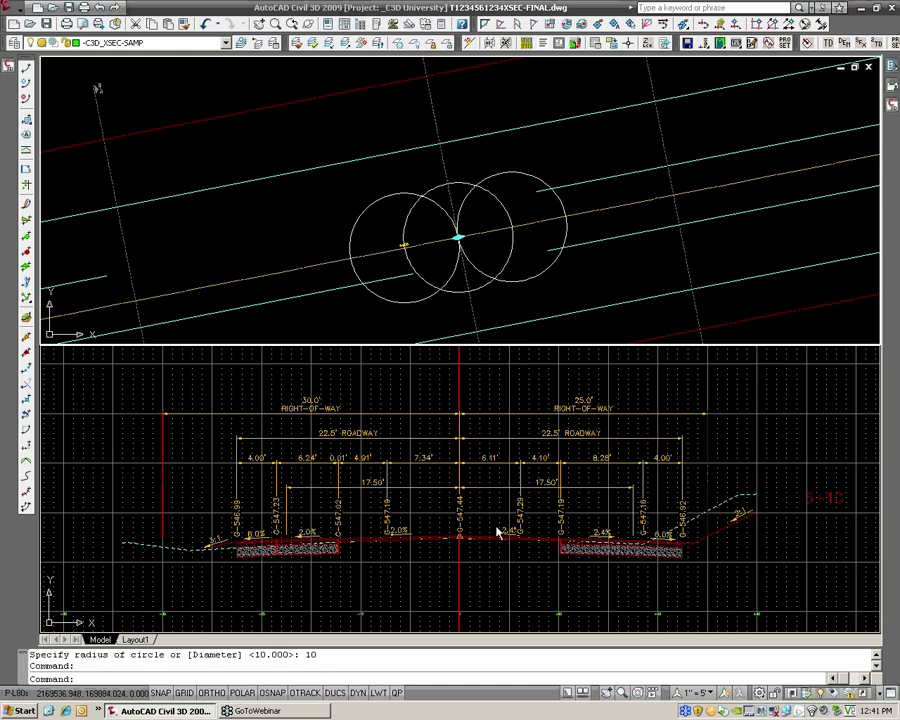
Move the 6+10 sample line to station 6+20, snapping to the apparent intersection of the circle and the centerline
click(458, 237)
shift+right_click(492, 232)
click(545, 341)
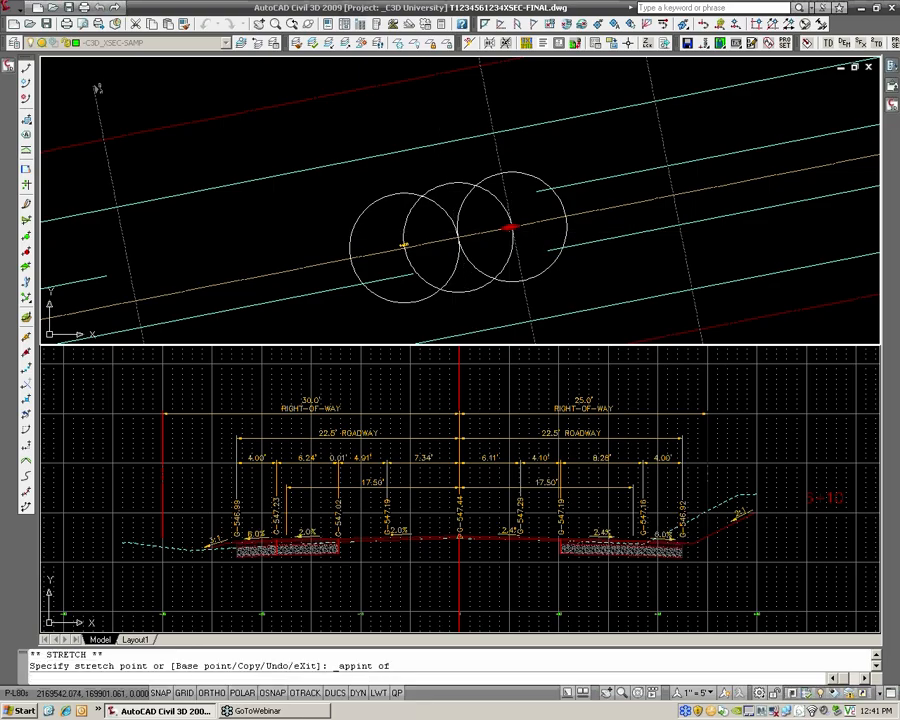
click(510, 229)
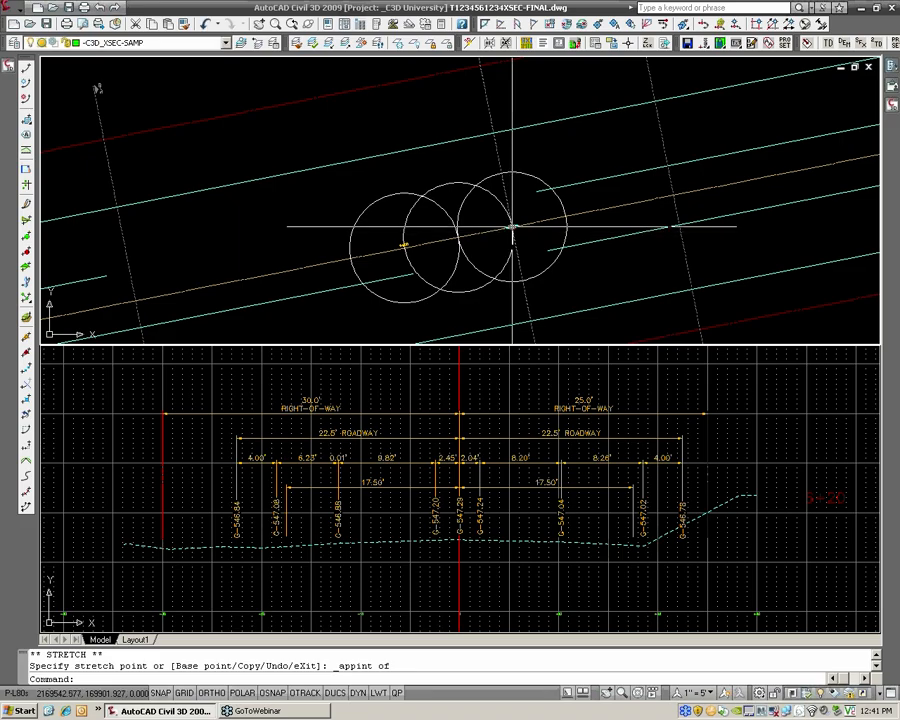
Move the 6+20 sample line 10' farther ahead, to where the last circle crosses the centerline
click(518, 221)
shift+right_click(526, 222)
click(578, 335)
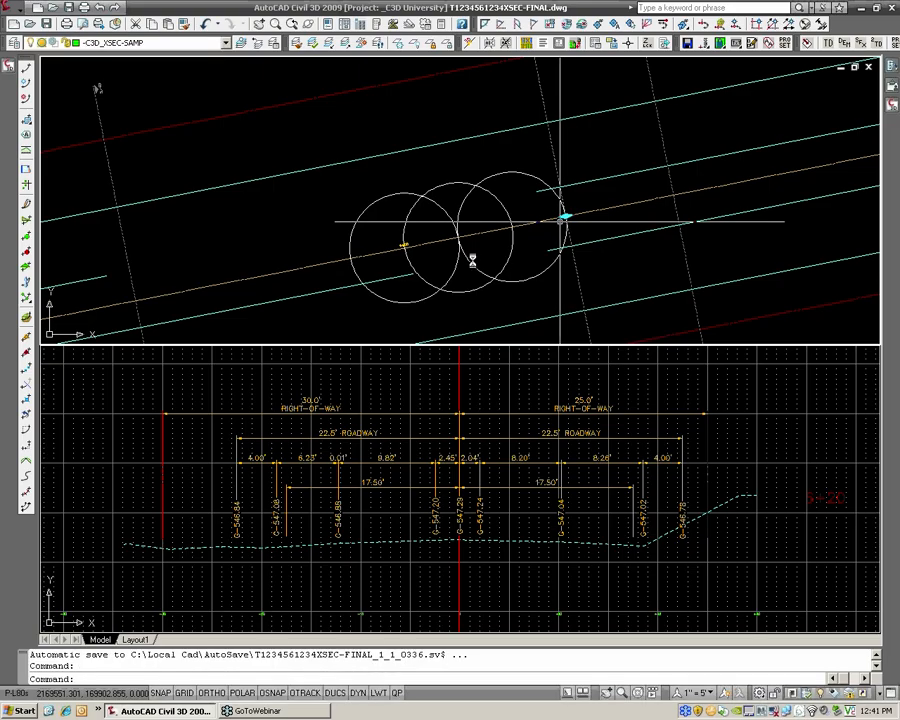
key(Escape)
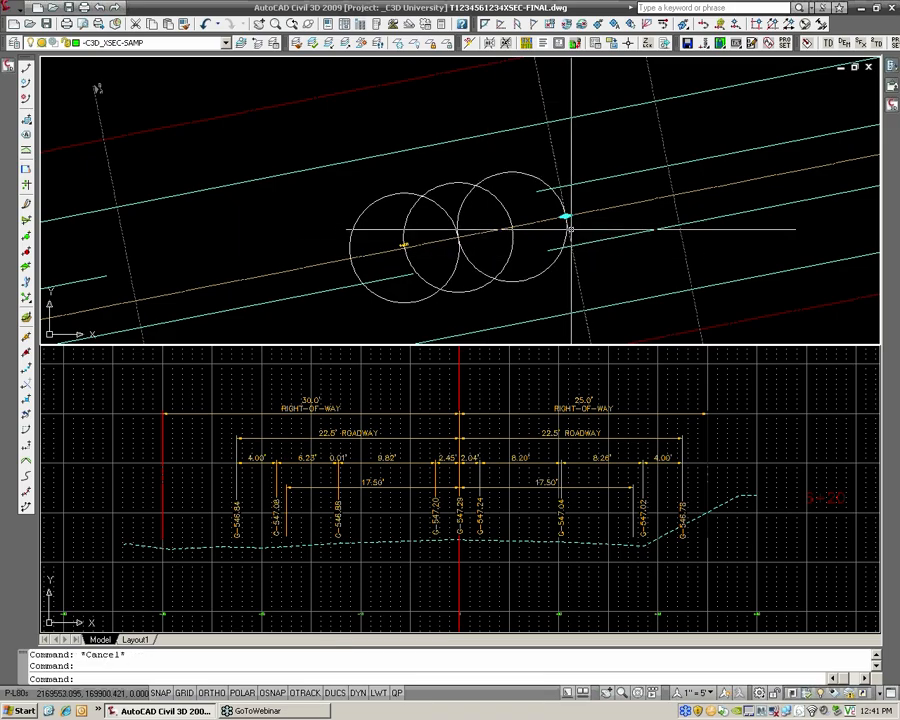
Move the sample line back to station 6+10, snapping to the apparent intersection of the 6+00 circle and the centerline
click(513, 228)
shift+right_click(517, 222)
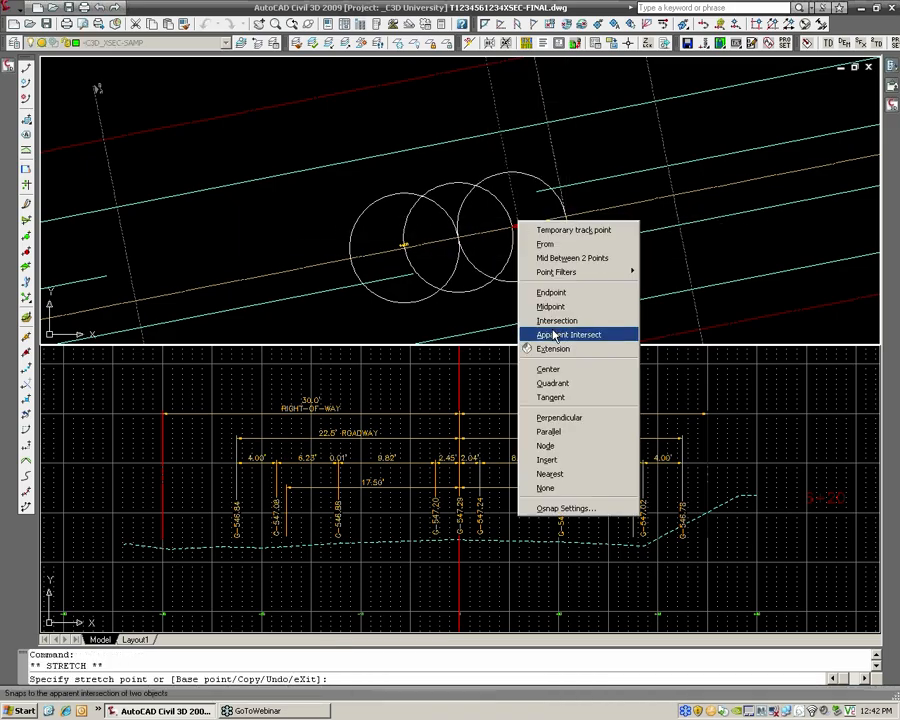
click(555, 335)
click(453, 271)
click(438, 246)
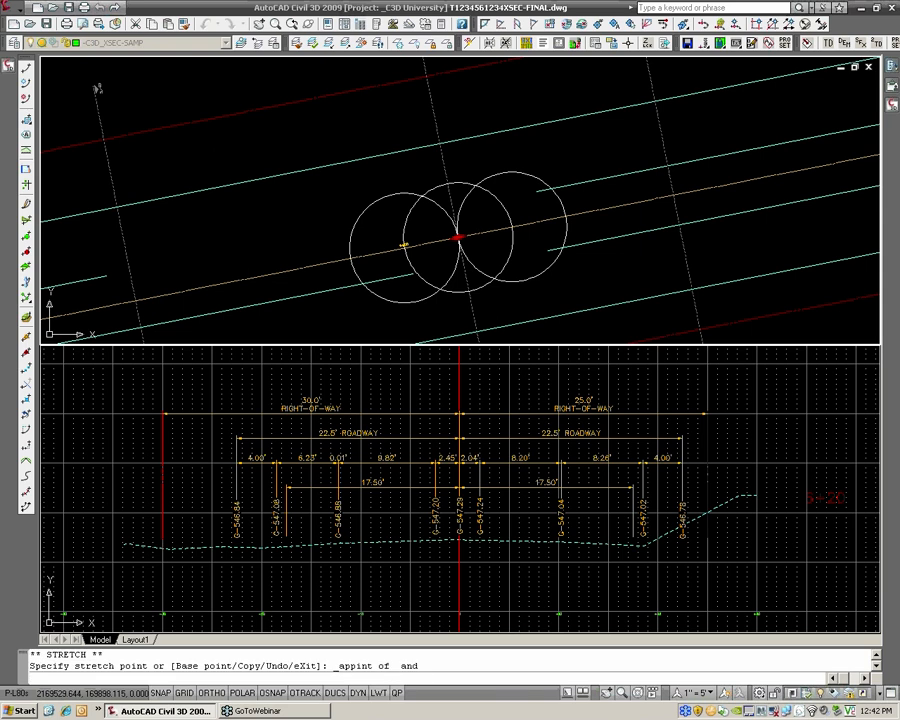
click(441, 246)
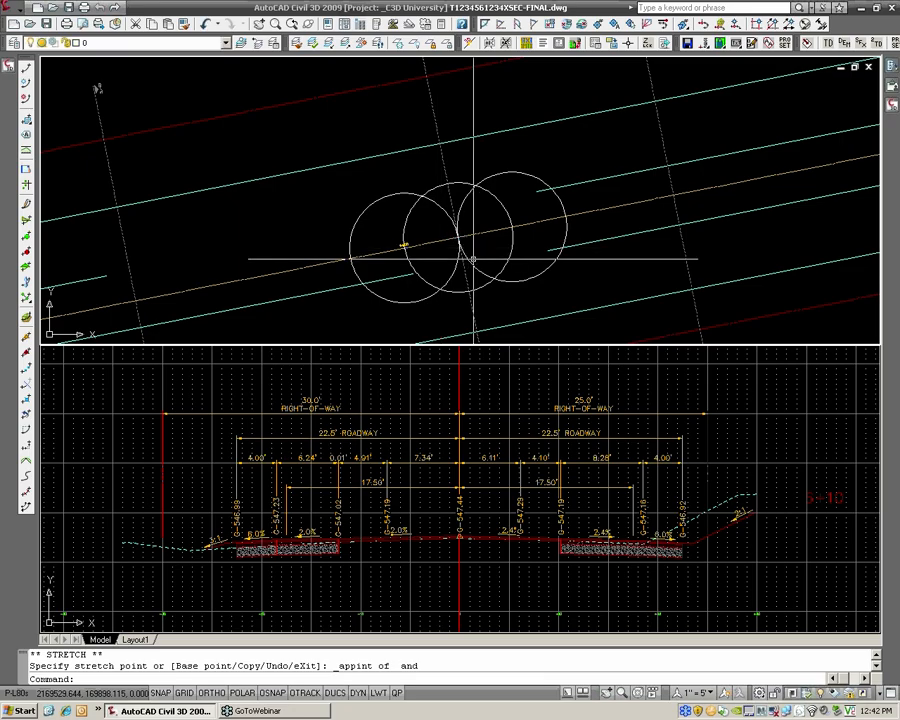
Erase the two radius 10 circles centered at stations 6+10 and 6+20
key(Escape)
click(527, 287)
click(516, 272)
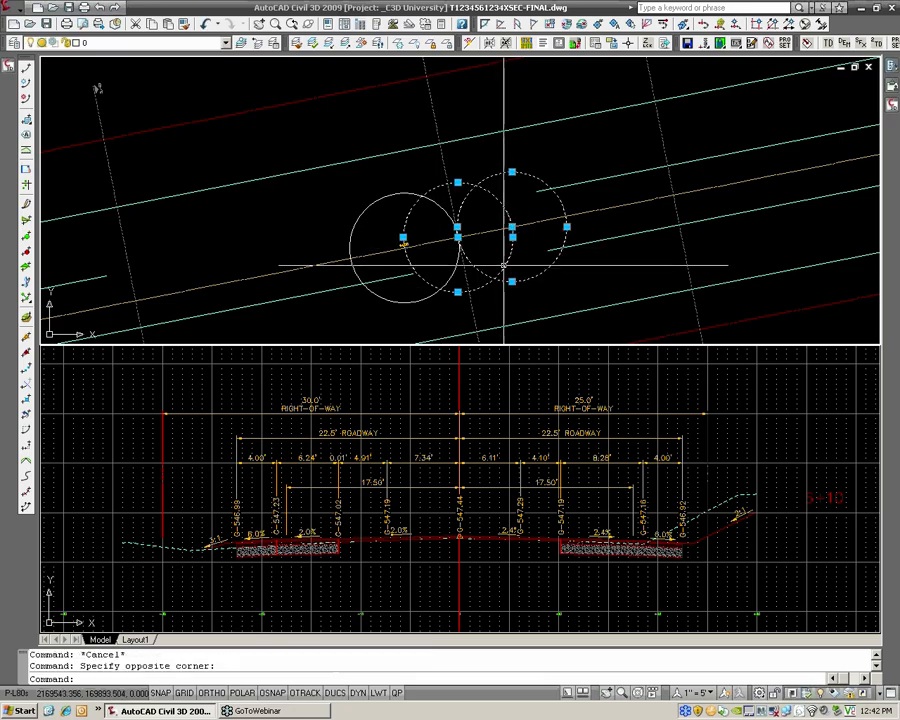
text(e)
key(Return)
Draw a circle of radius 10 centered at the apparent intersection of the 6+00 circle and the centerline
scroll(468, 240, up, 4)
text(c)
key(Return)
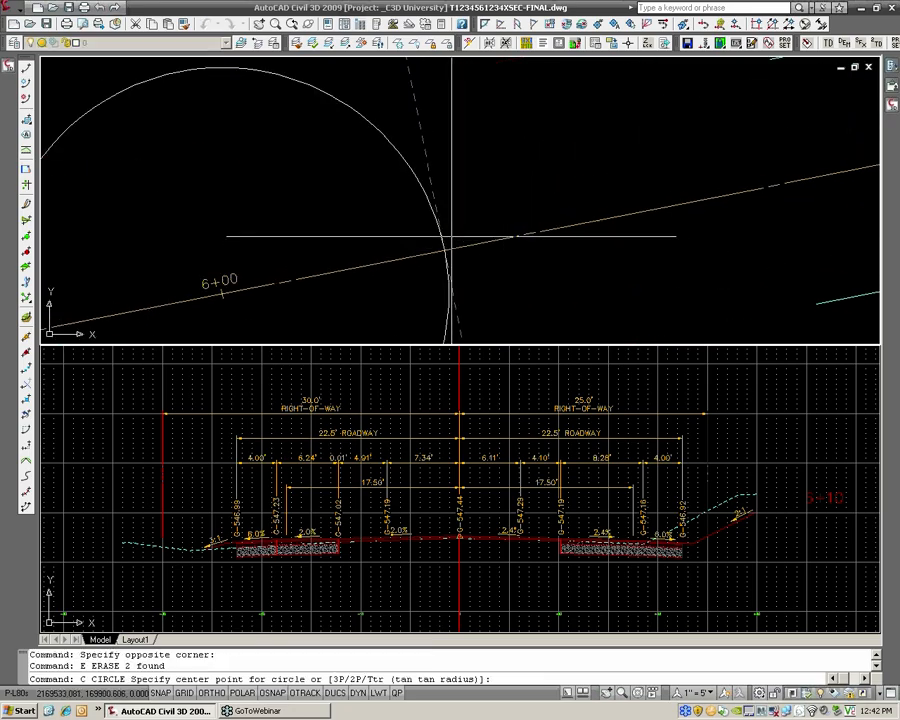
shift+right_click(456, 224)
click(530, 332)
click(440, 330)
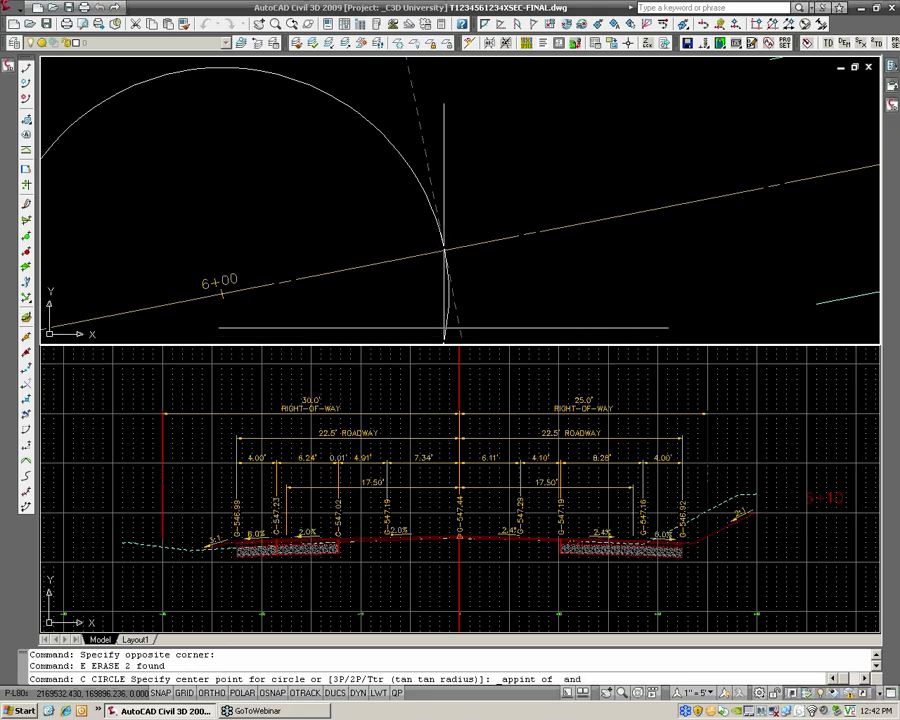
click(492, 242)
text(10)
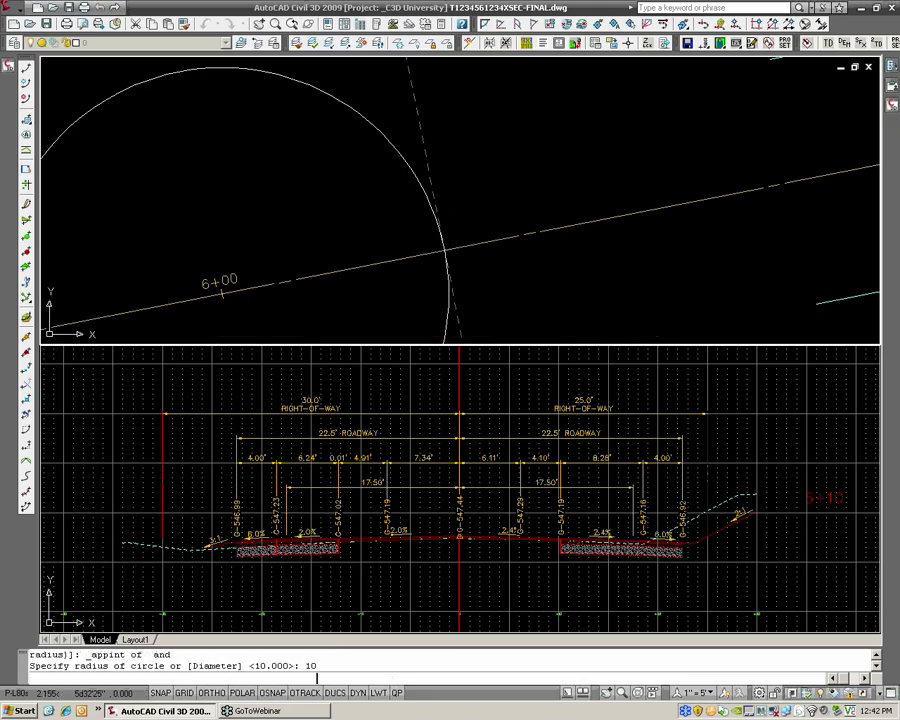
key(Return)
Move the 6+10 sample line to station 6+20, at the apparent intersection of the new circle and the centerline
scroll(452, 199, down, 2)
click(456, 236)
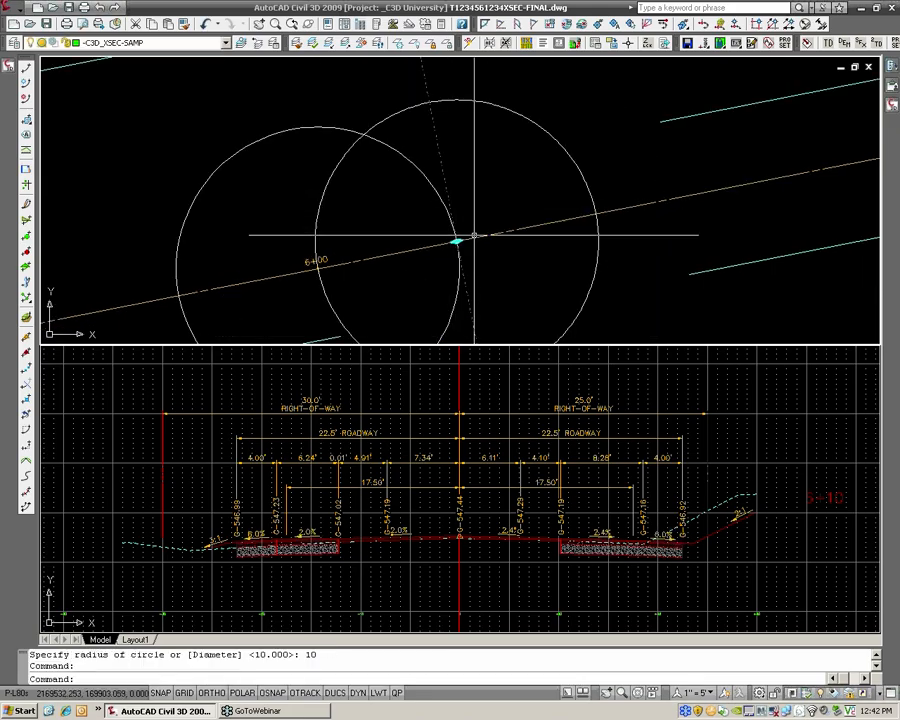
click(456, 239)
shift+right_click(492, 233)
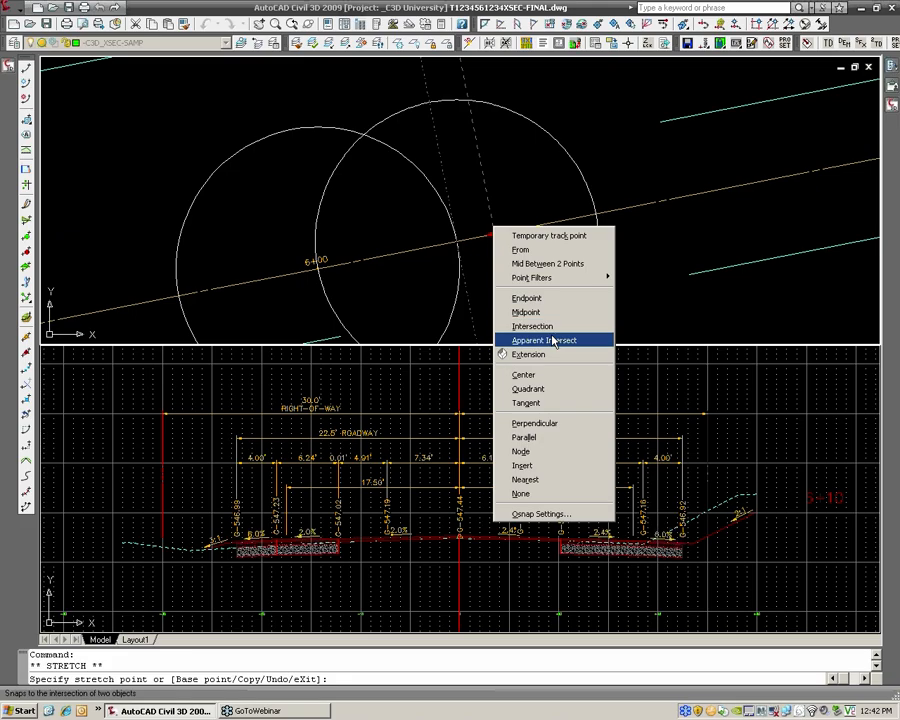
click(542, 340)
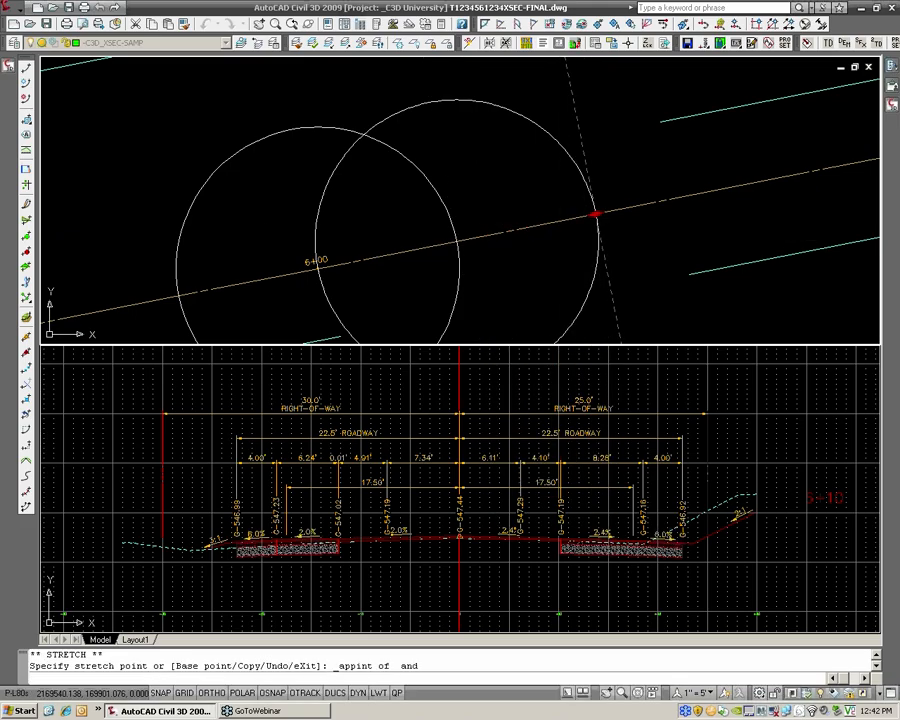
scroll(560, 225, down, 2)
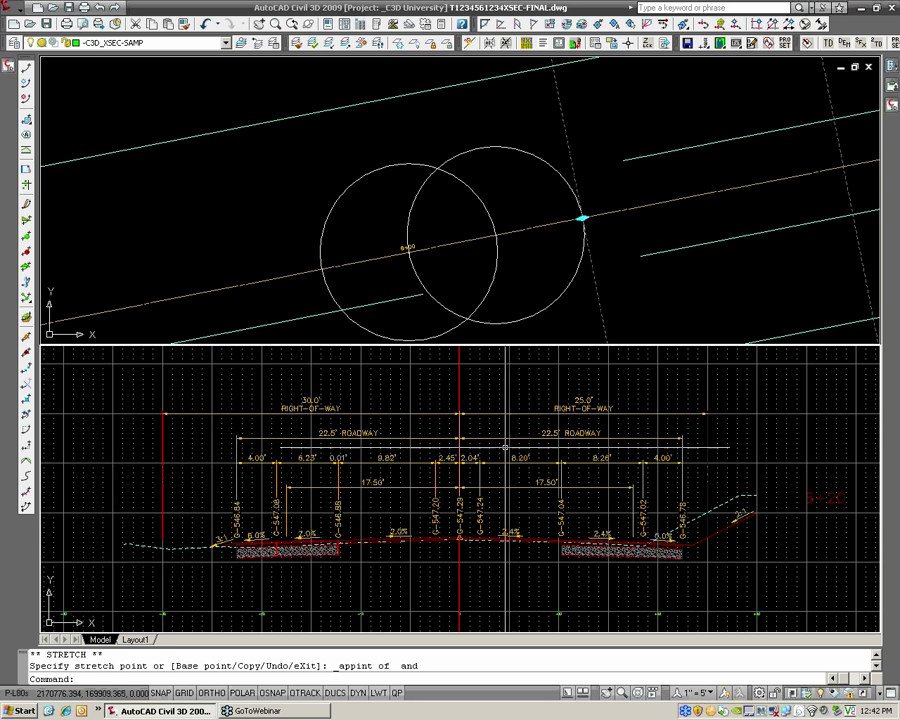
scroll(519, 266, down, 6)
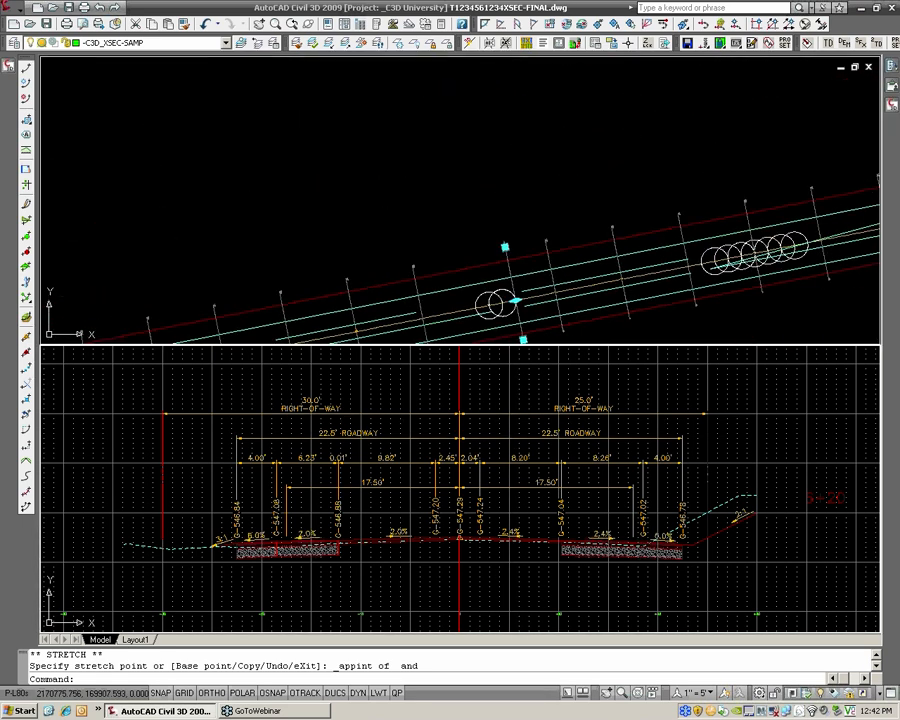
scroll(503, 443, down, 6)
scroll(544, 436, down, 2)
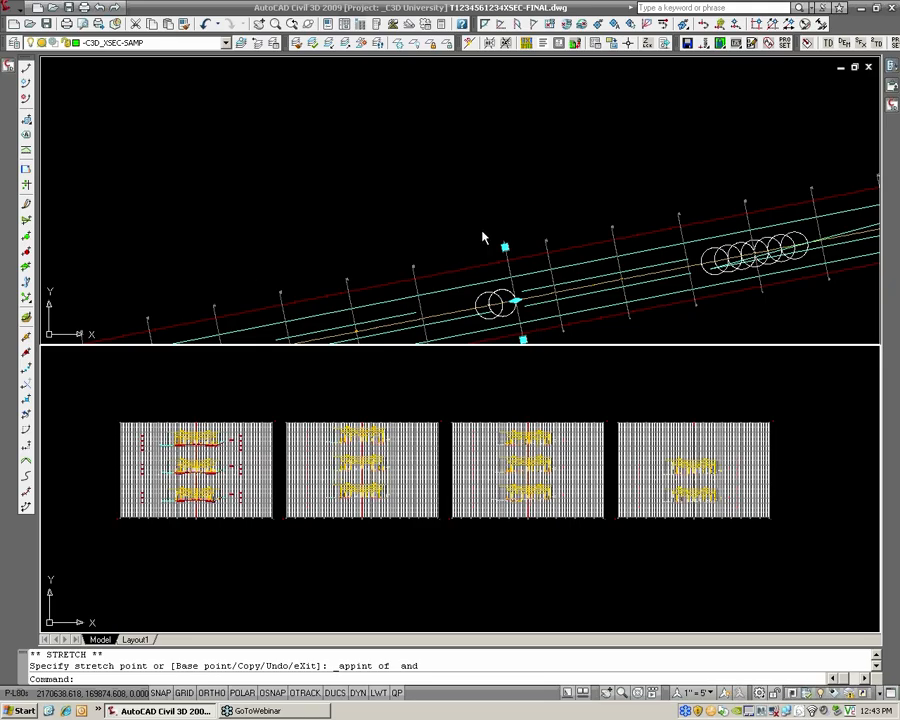
key(Escape)
key(Escape)
Move the 6+20 sample line back to station 6+00, snapping to the apparent intersection of the second circle and the centerline
scroll(456, 217, up, 4)
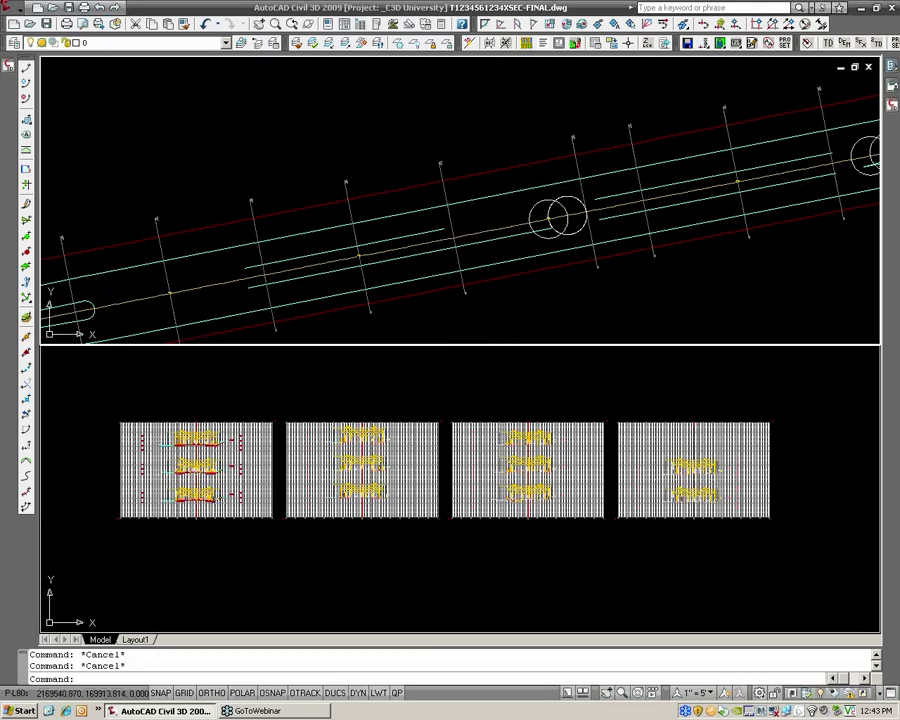
click(590, 211)
click(586, 212)
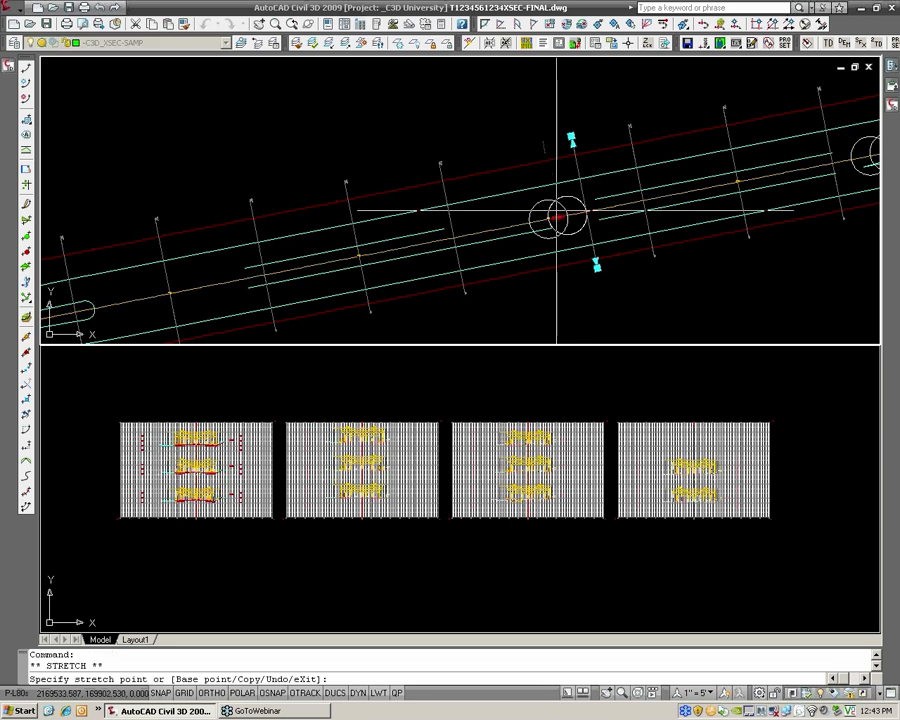
scroll(556, 210, up, 5)
shift+right_click(555, 175)
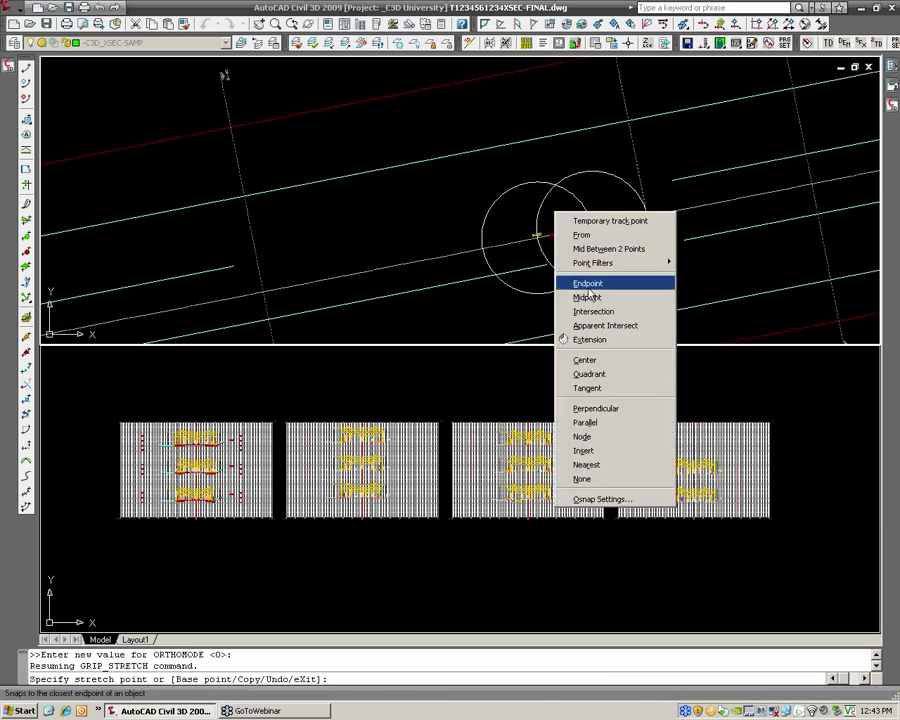
click(612, 321)
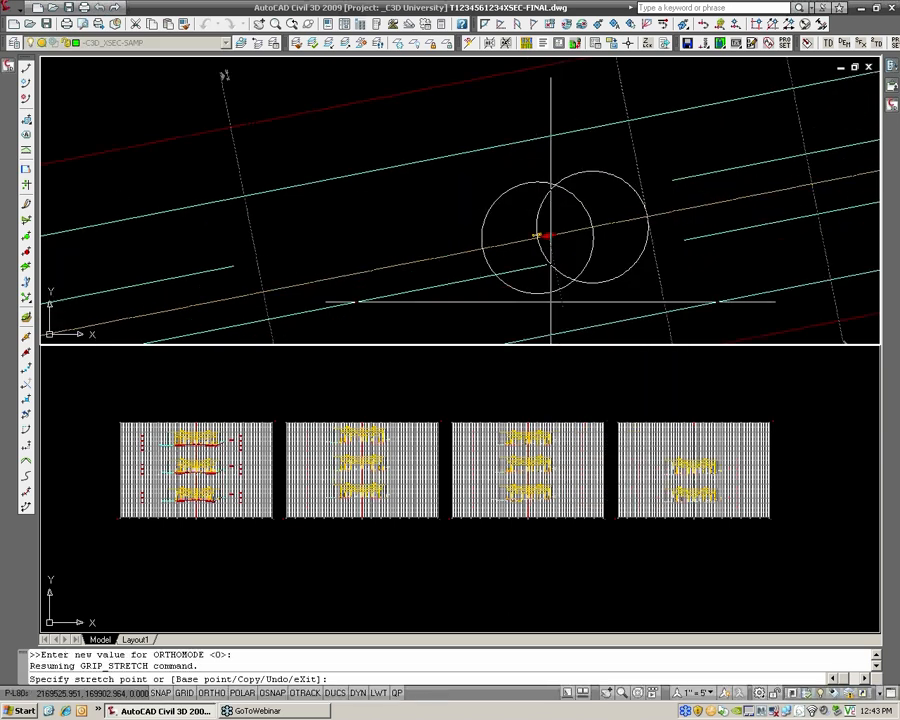
click(518, 248)
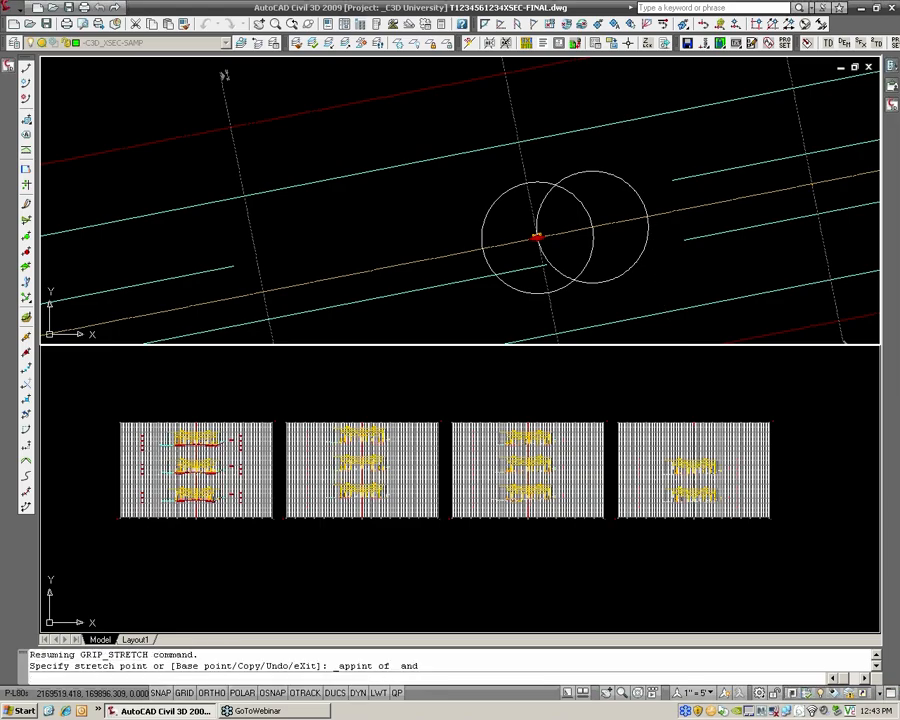
click(517, 248)
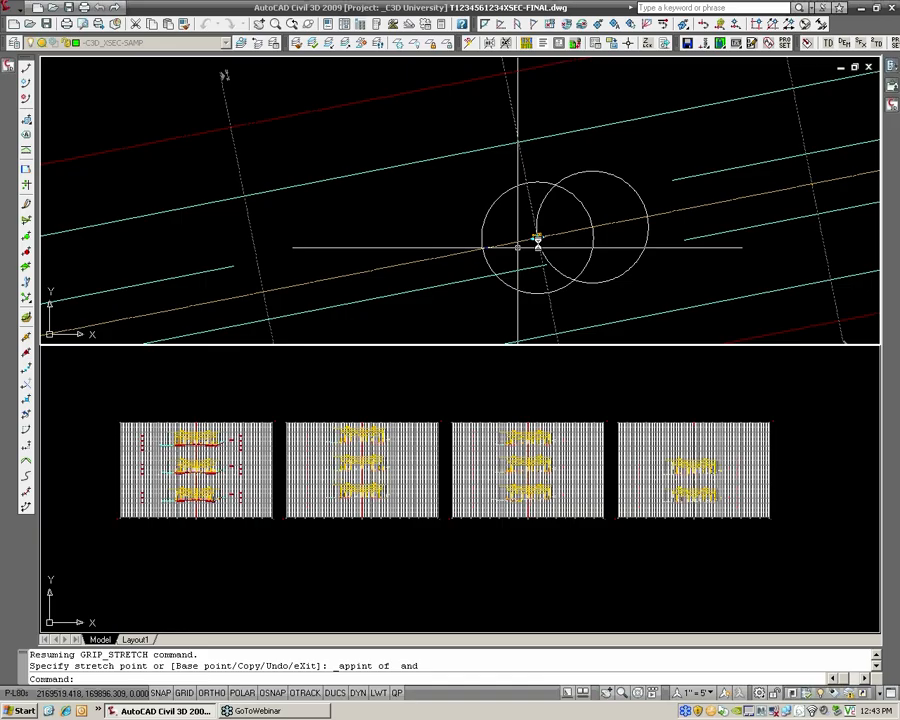
key(Escape)
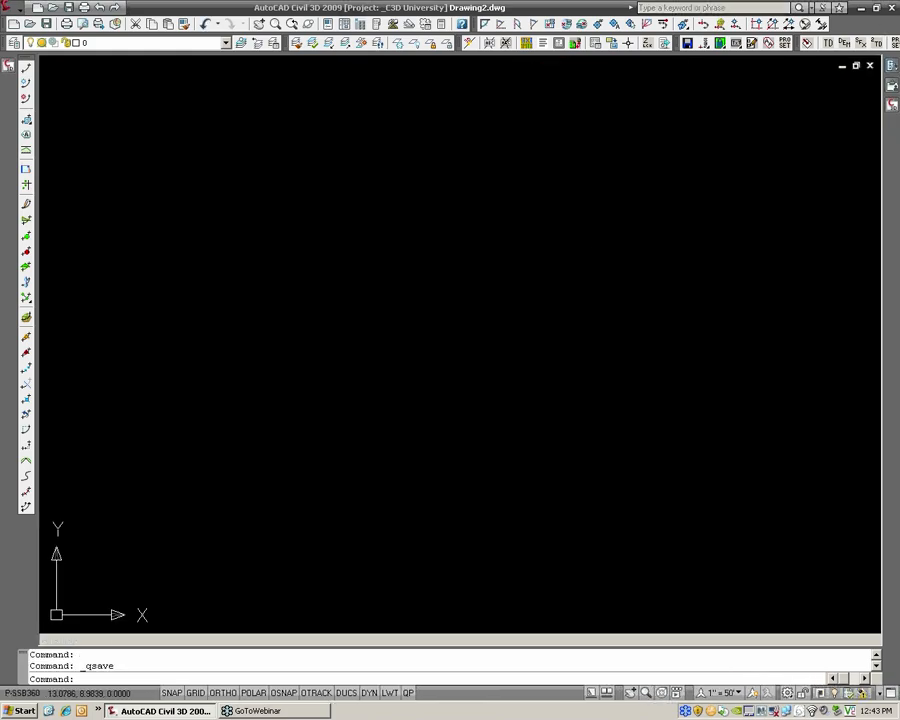
scroll(440, 322, down, 3)
middle_drag(382, 327, 430, 310)
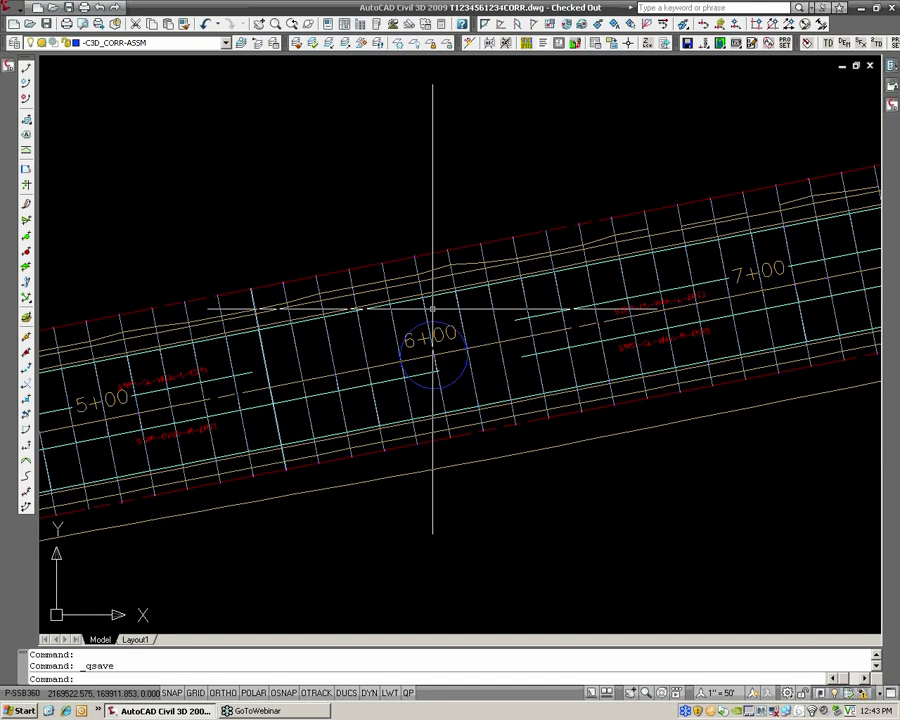
mouse_move(432, 310)
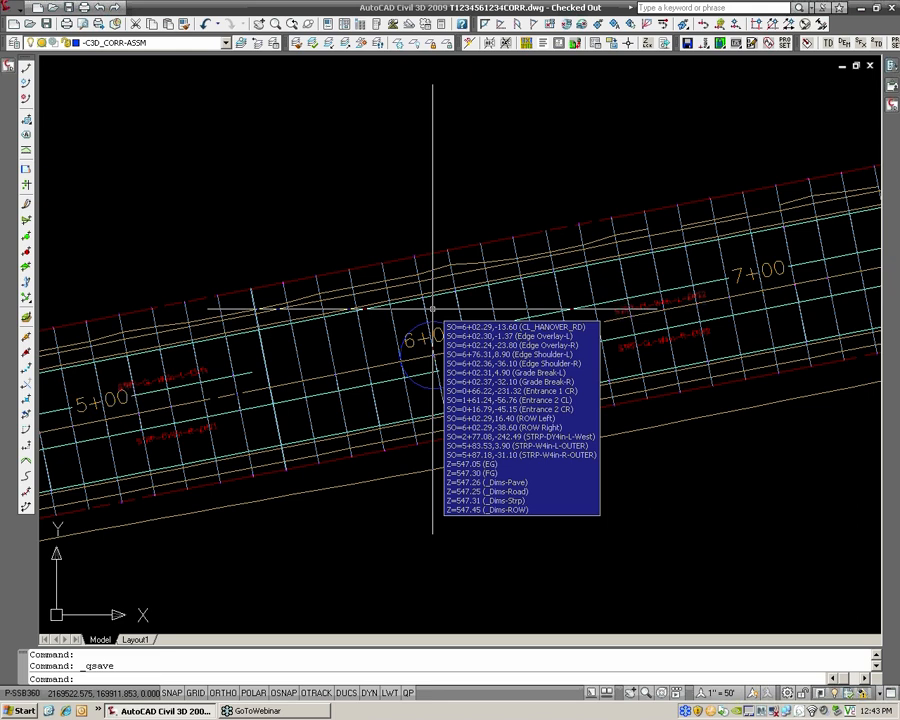
key(ctrl+Tab)
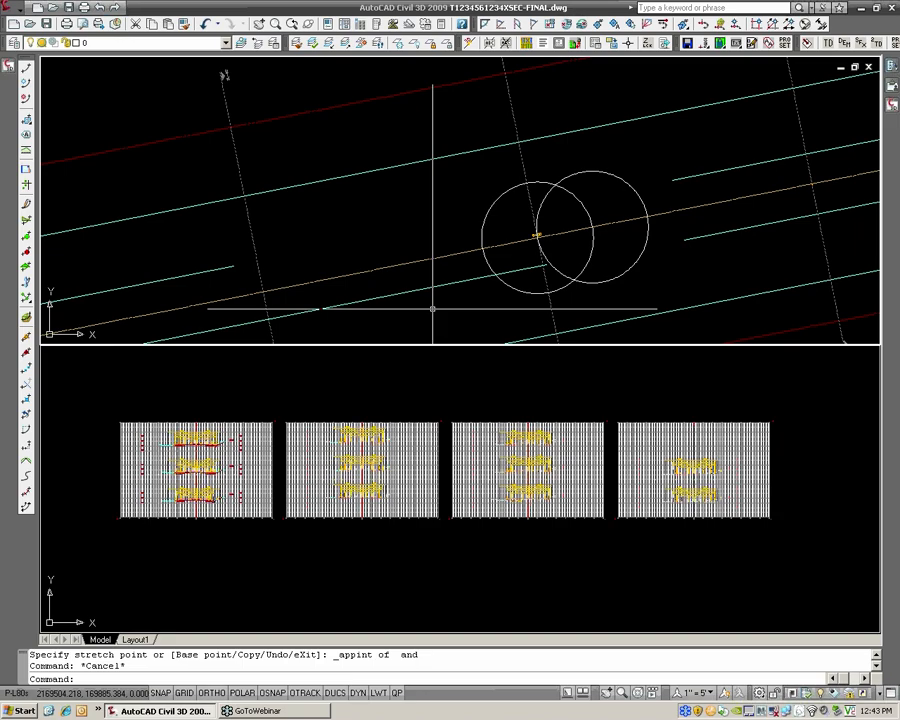
scroll(432, 309, down, 5)
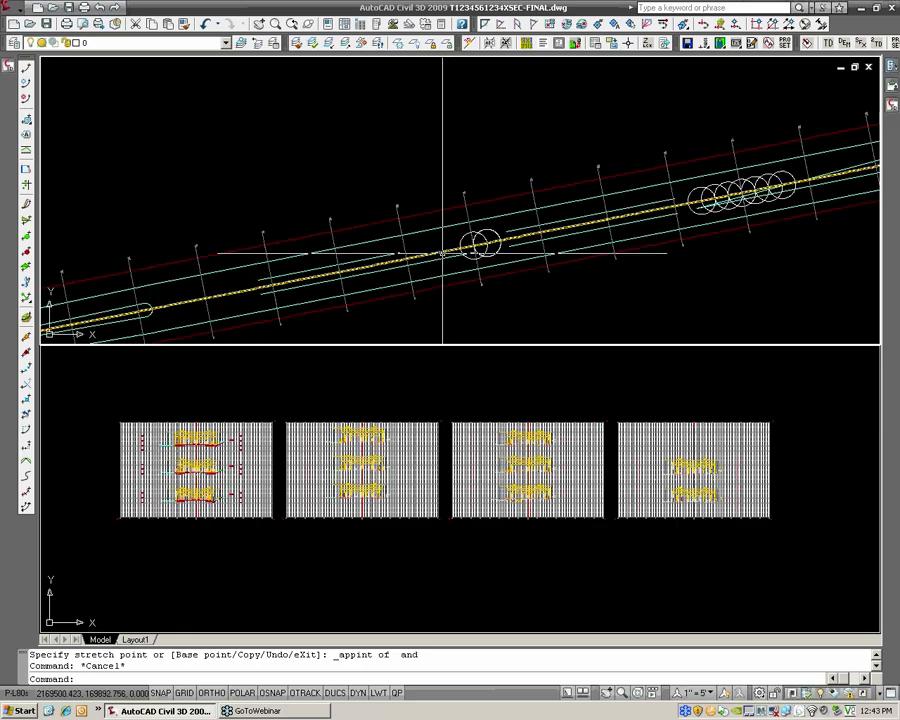
middle_drag(436, 254, 476, 233)
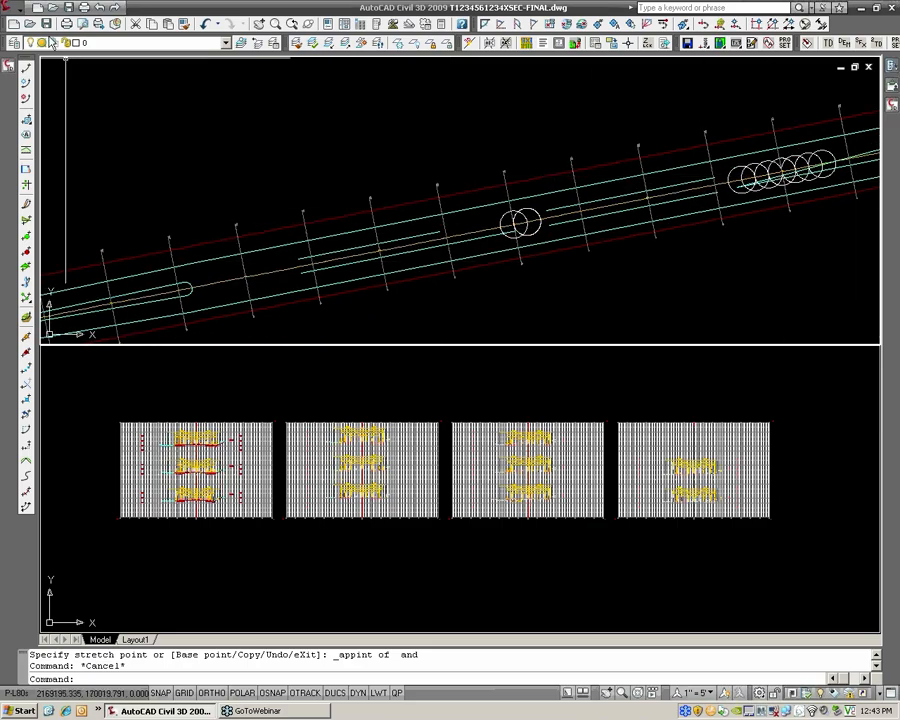
Start creating sample lines by range of stations along the CL_HANOVER_RD alignment
click(24, 10)
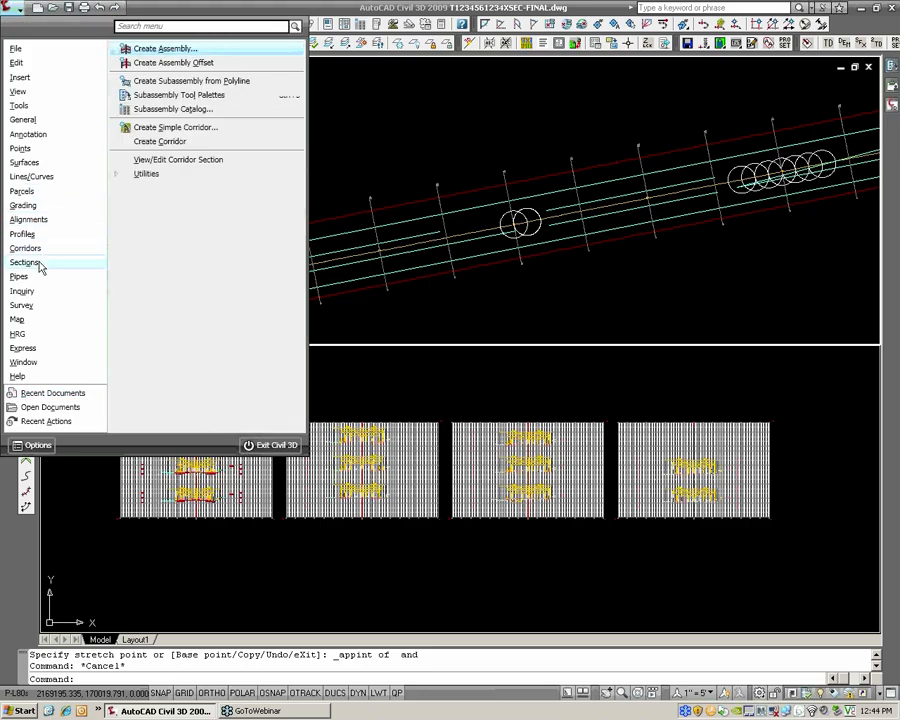
mouse_move(38, 264)
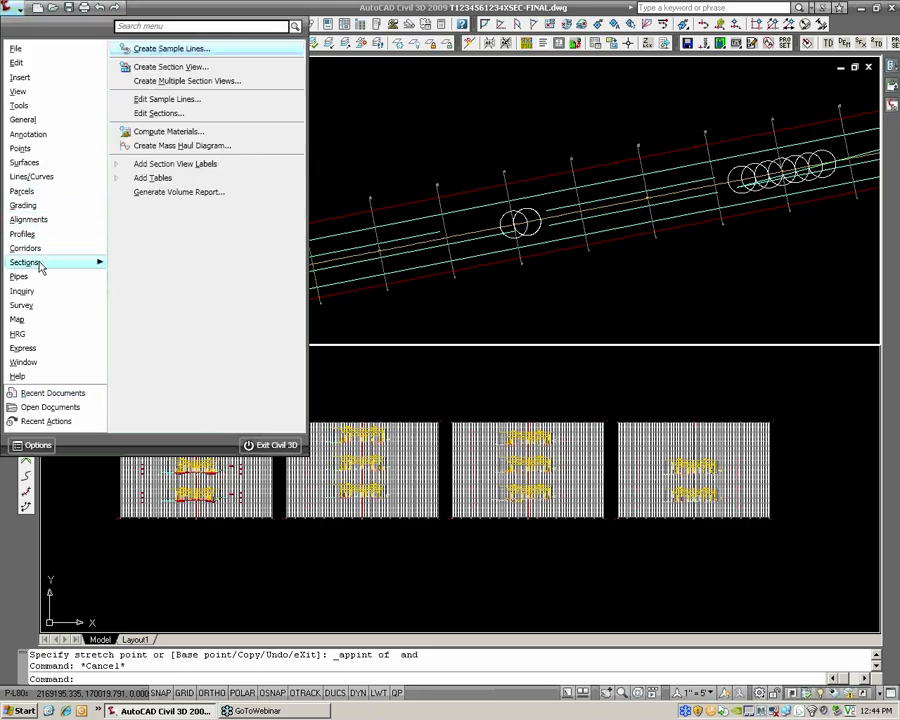
click(155, 49)
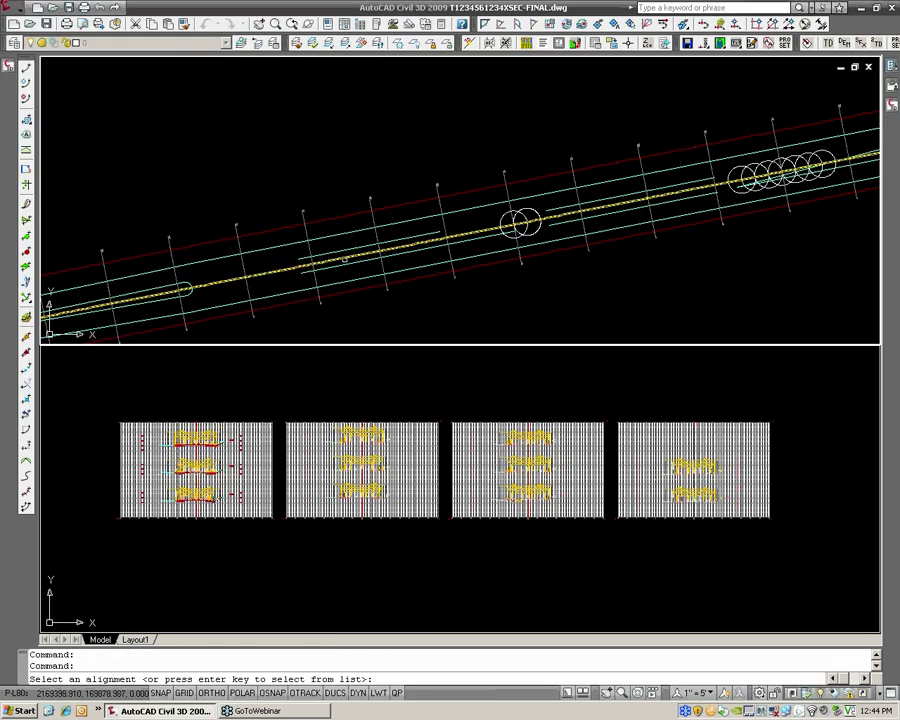
click(344, 259)
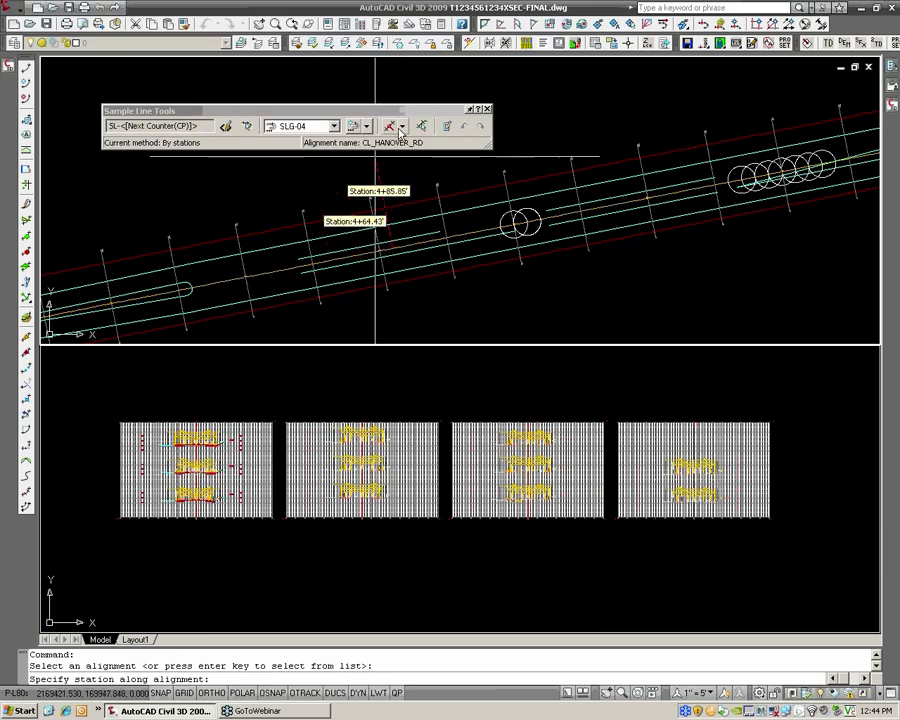
click(401, 128)
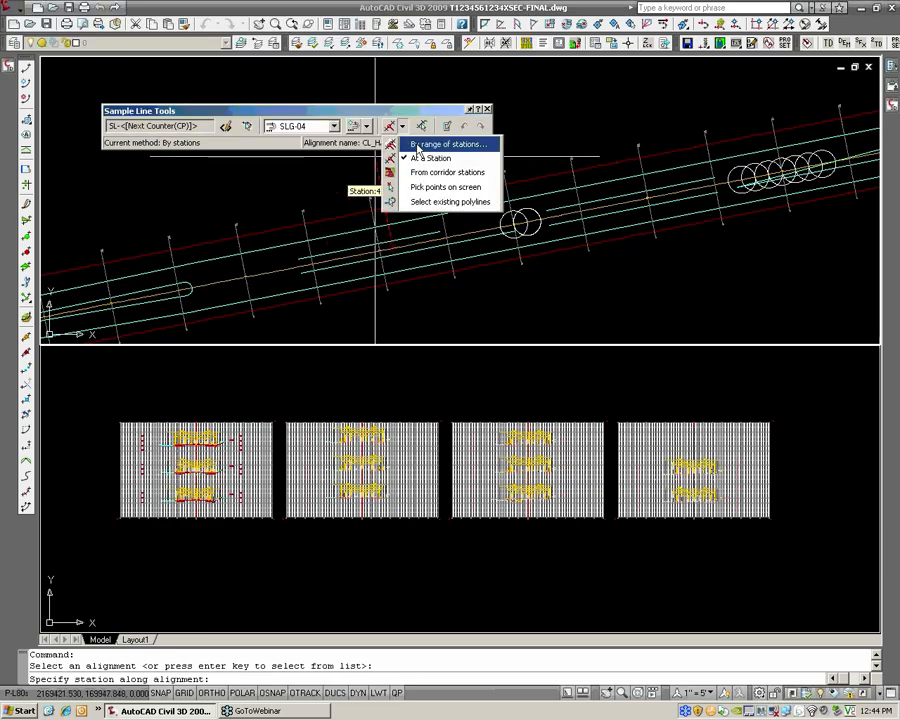
click(417, 146)
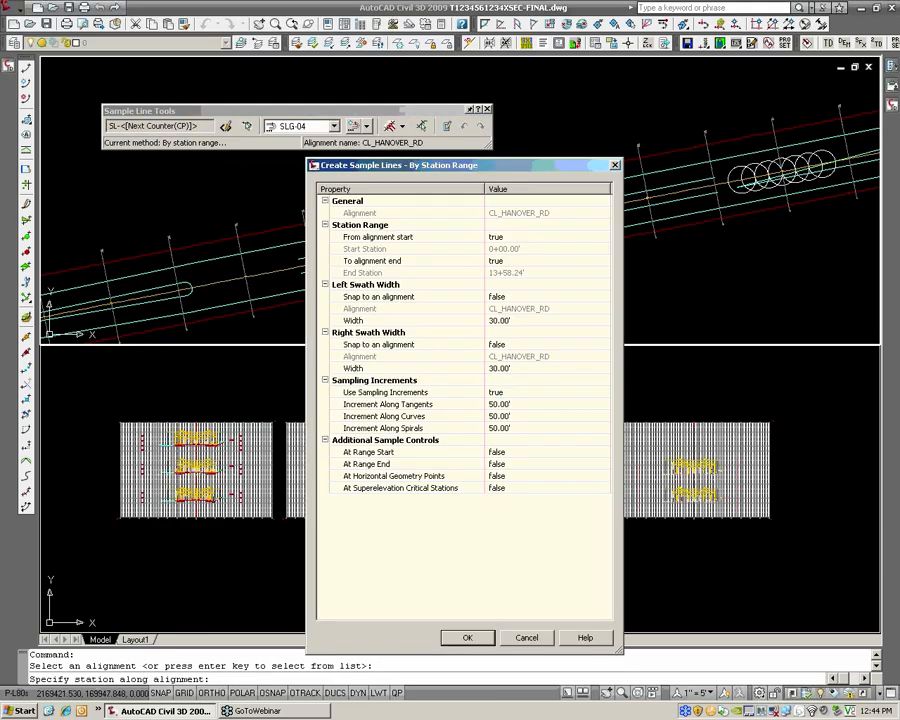
Try sampling increments of 10' along tangents, curves and spirals, and cancel the sample line creation
click(500, 404)
text(10)
click(500, 418)
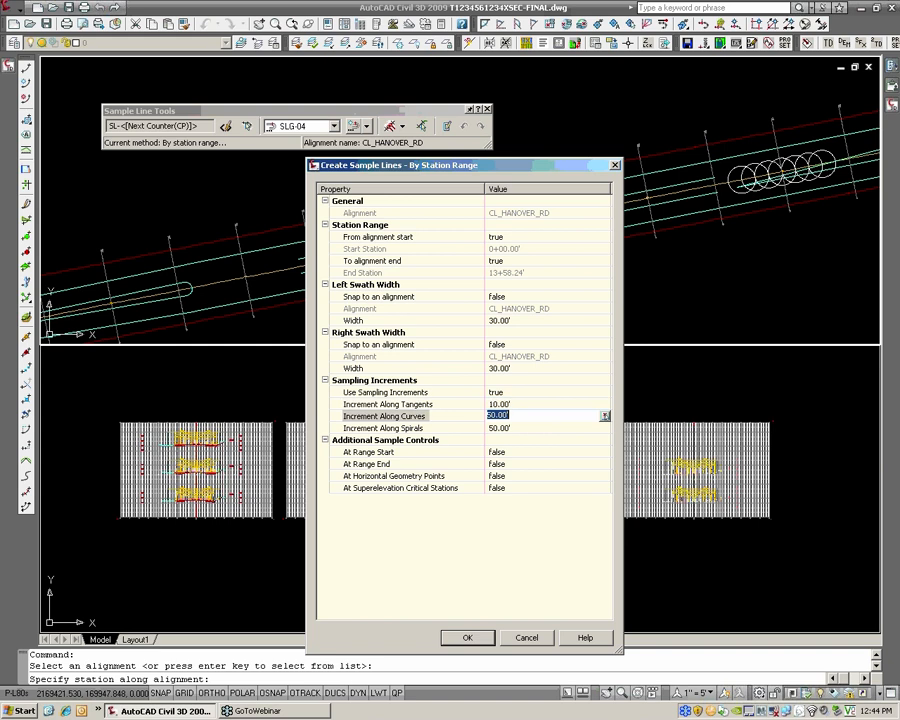
text(10)
click(502, 428)
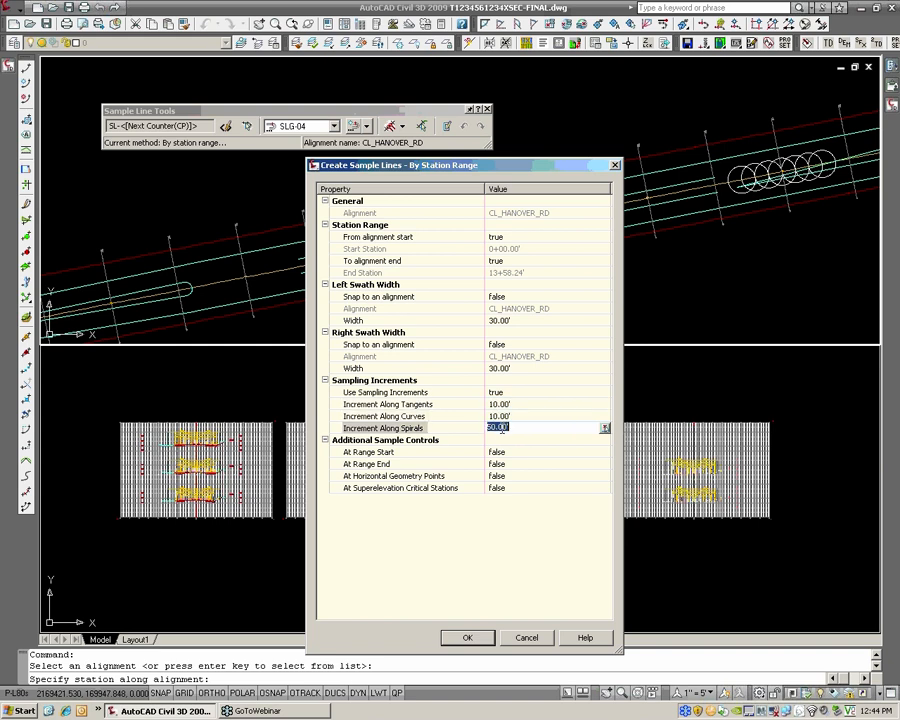
text(10)
key(Return)
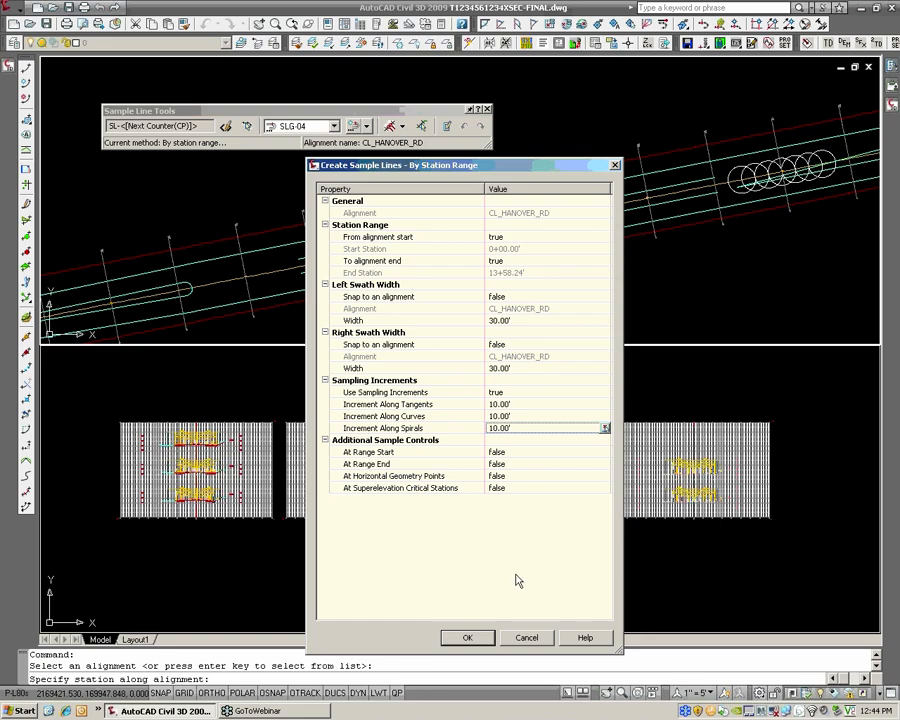
click(526, 637)
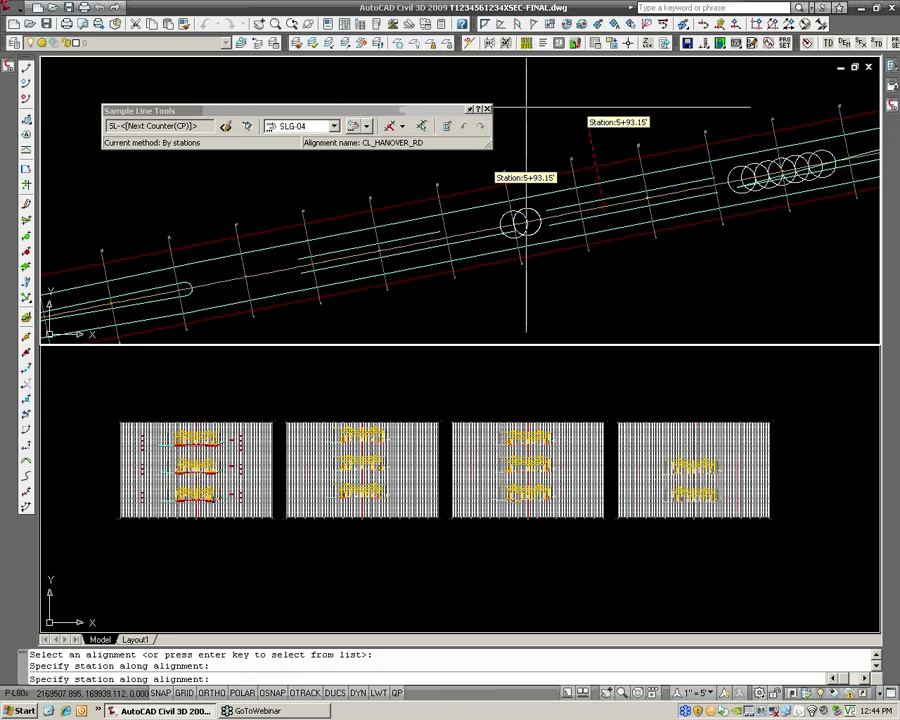
click(487, 109)
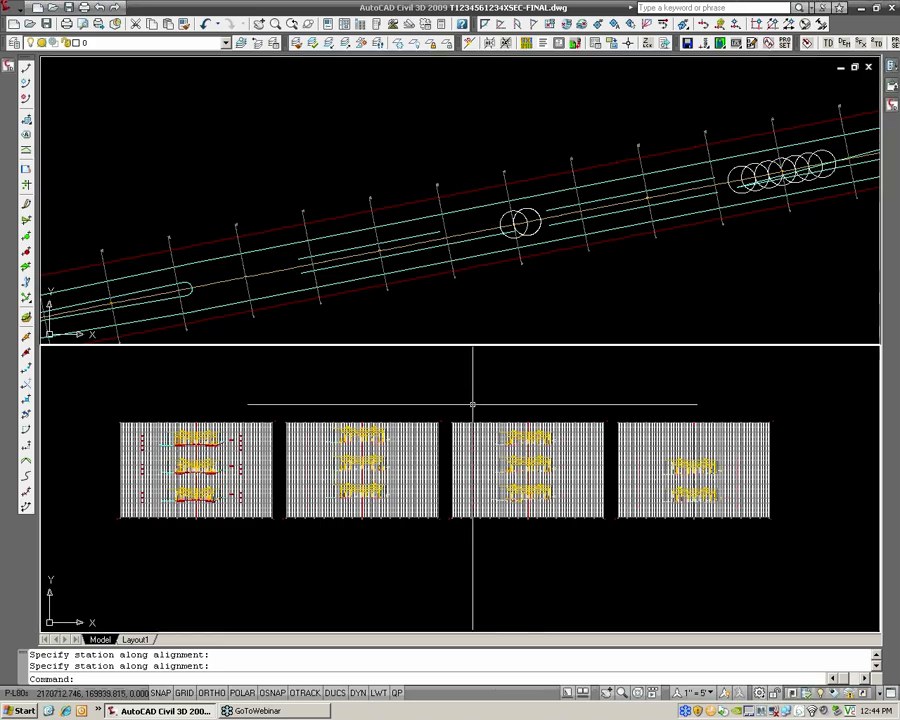
key(Escape)
scroll(350, 465, up, 3)
middle_drag(285, 392, 329, 412)
mouse_move(9, 68)
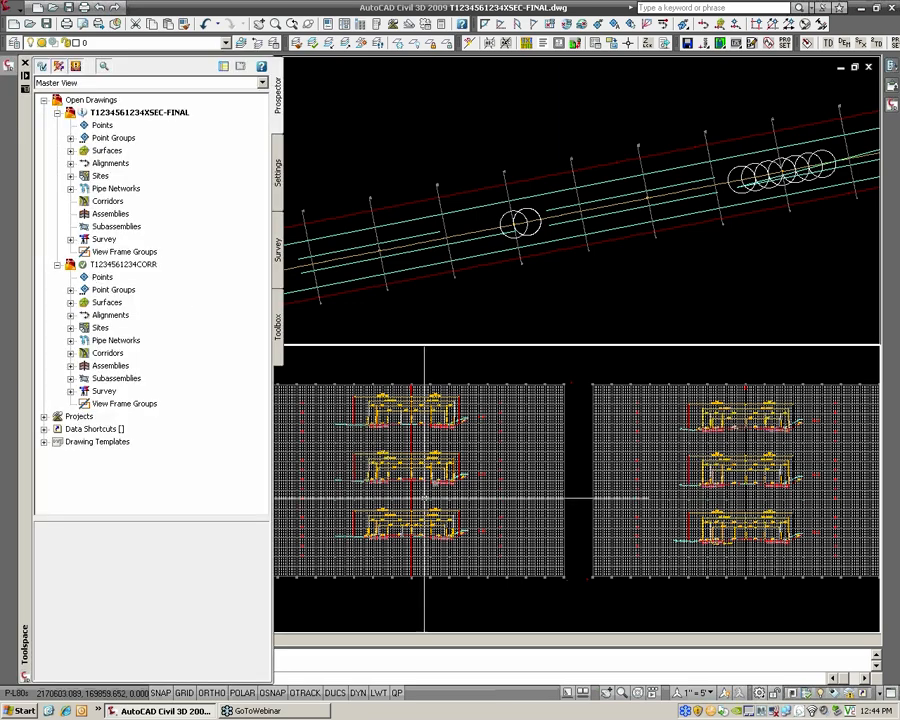
key(ctrl+Tab)
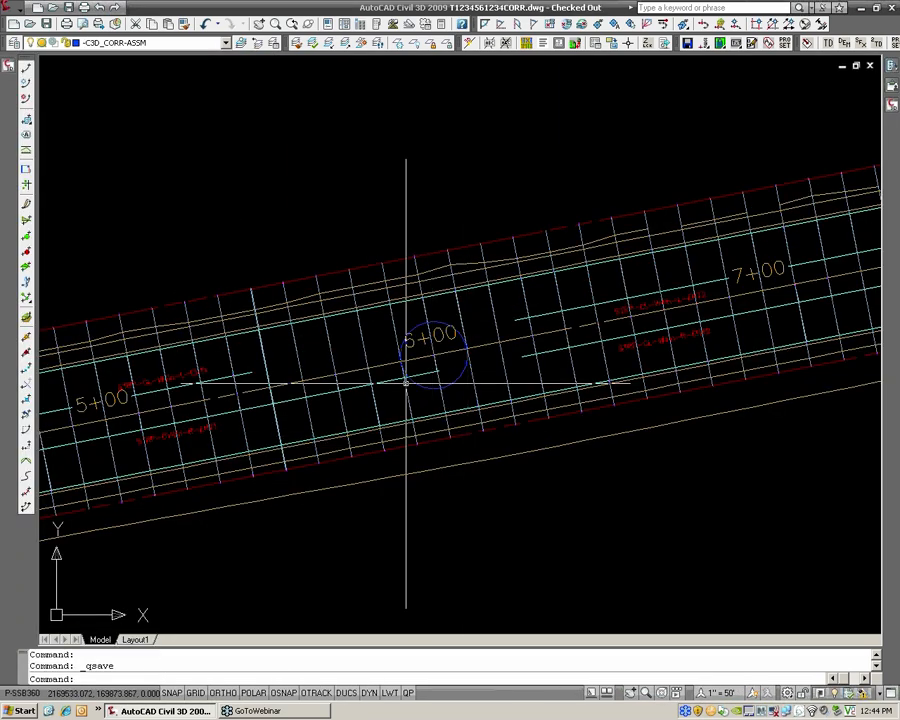
scroll(420, 382, down, 2)
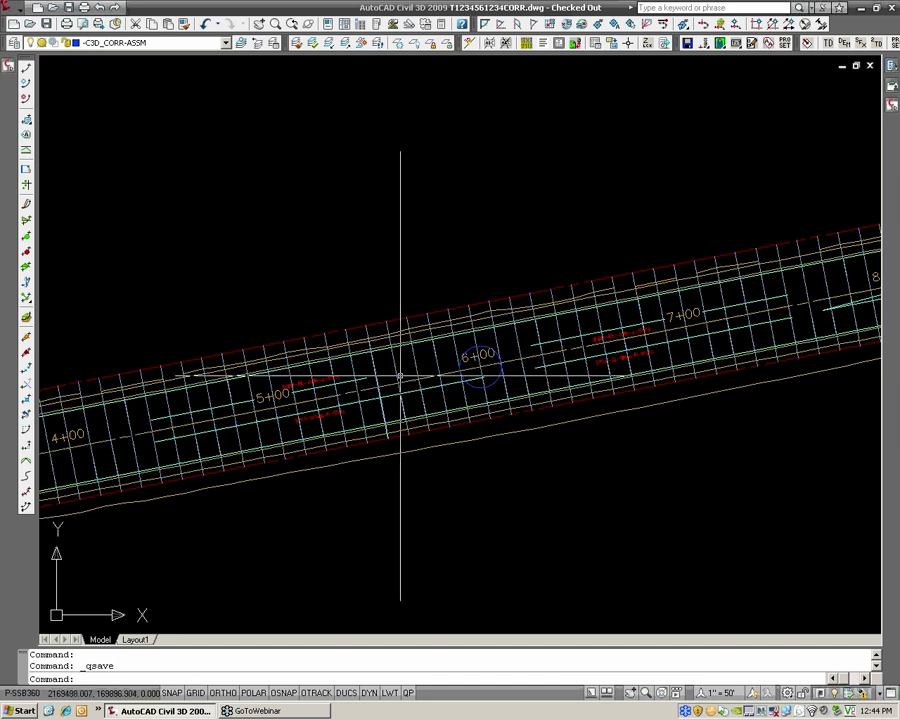
key(ctrl+Tab)
key(ctrl+Tab)
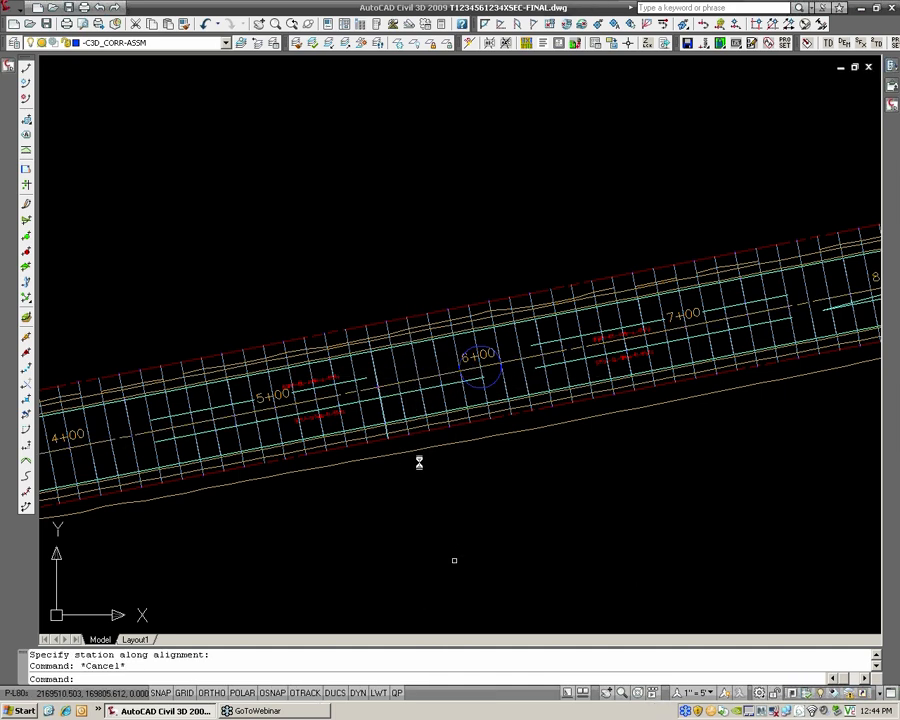
scroll(444, 280, down, 2)
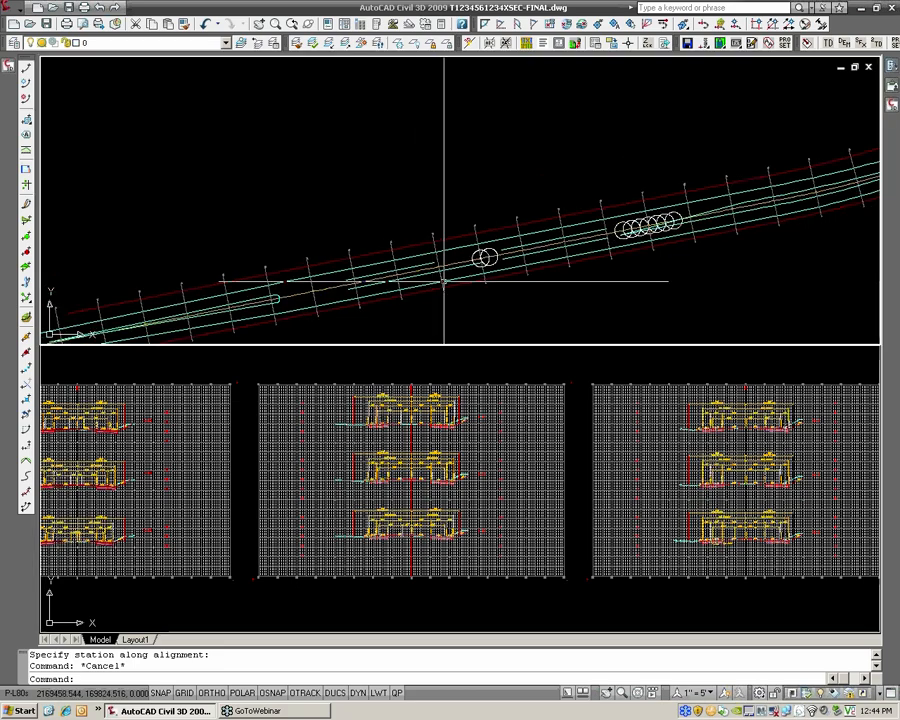
middle_drag(444, 280, 428, 204)
scroll(408, 172, up, 3)
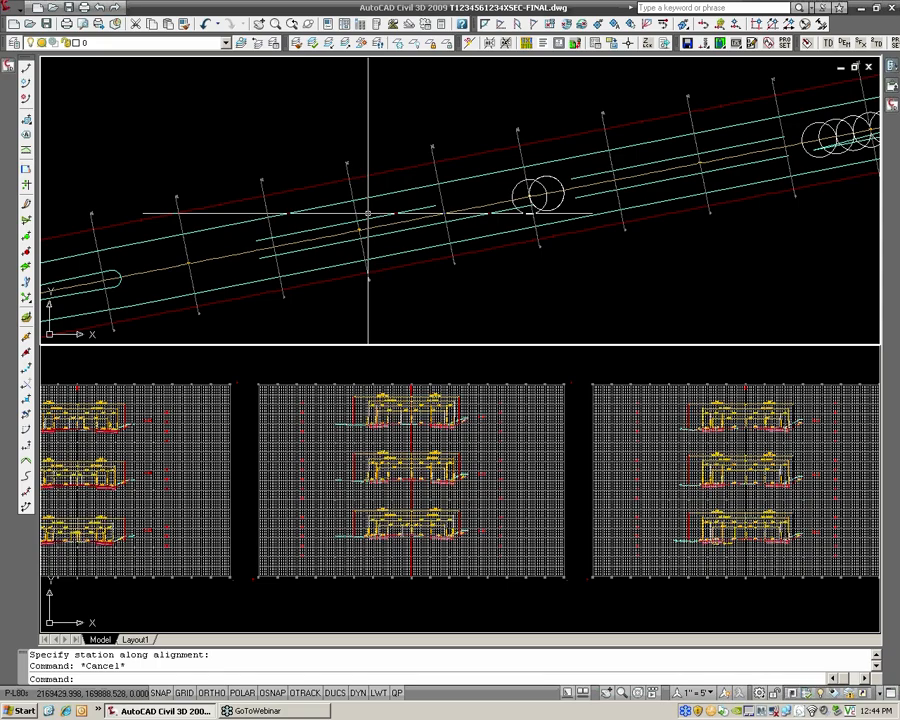
Start a new pipe network by layout and assign it the HRG_STORM [PROP] parts list
click(13, 15)
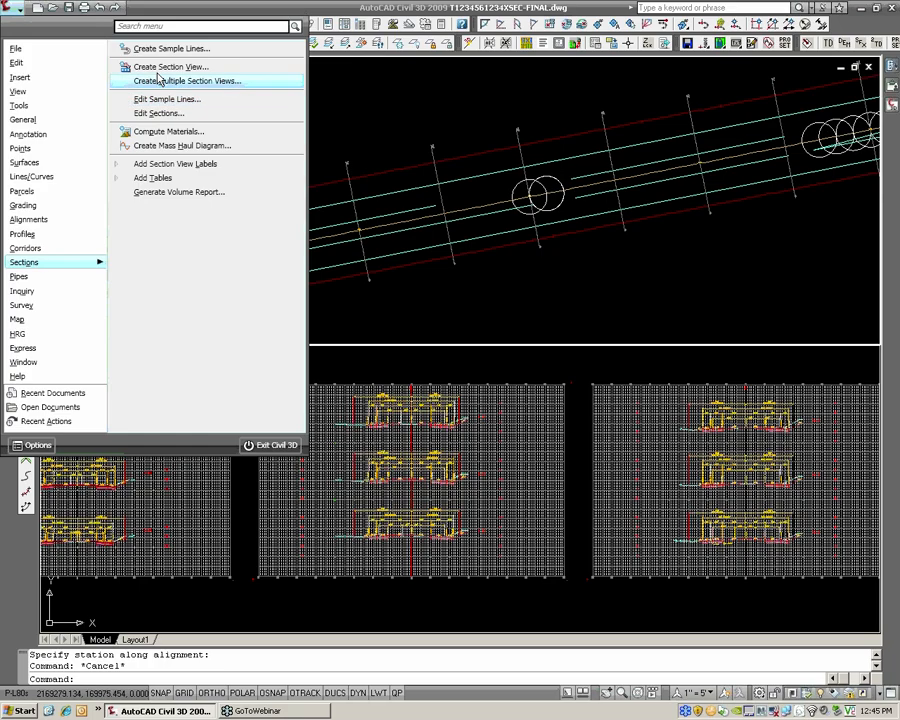
mouse_move(53, 284)
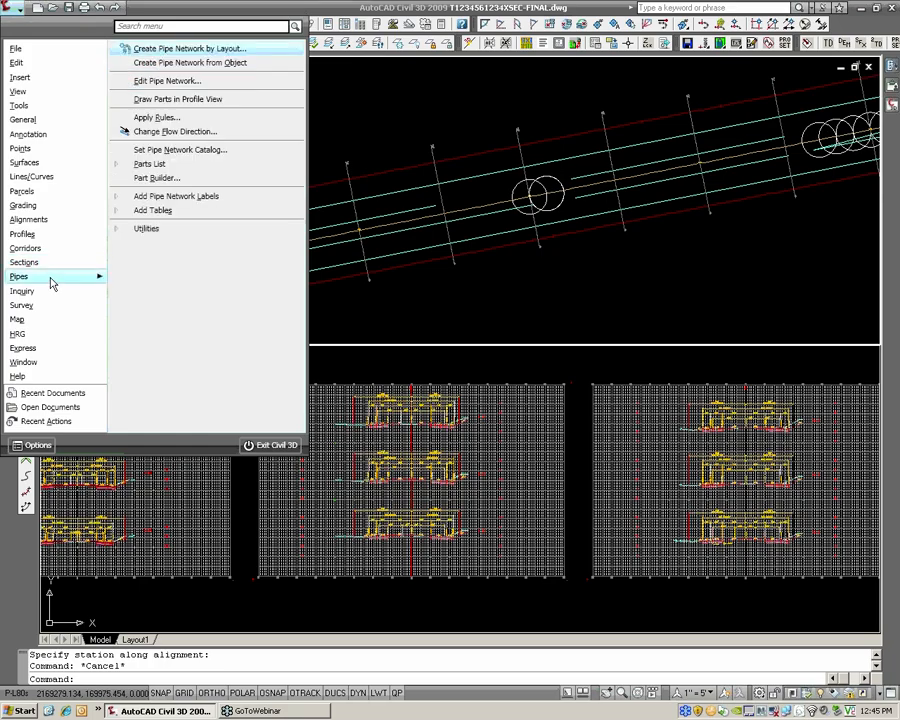
click(214, 50)
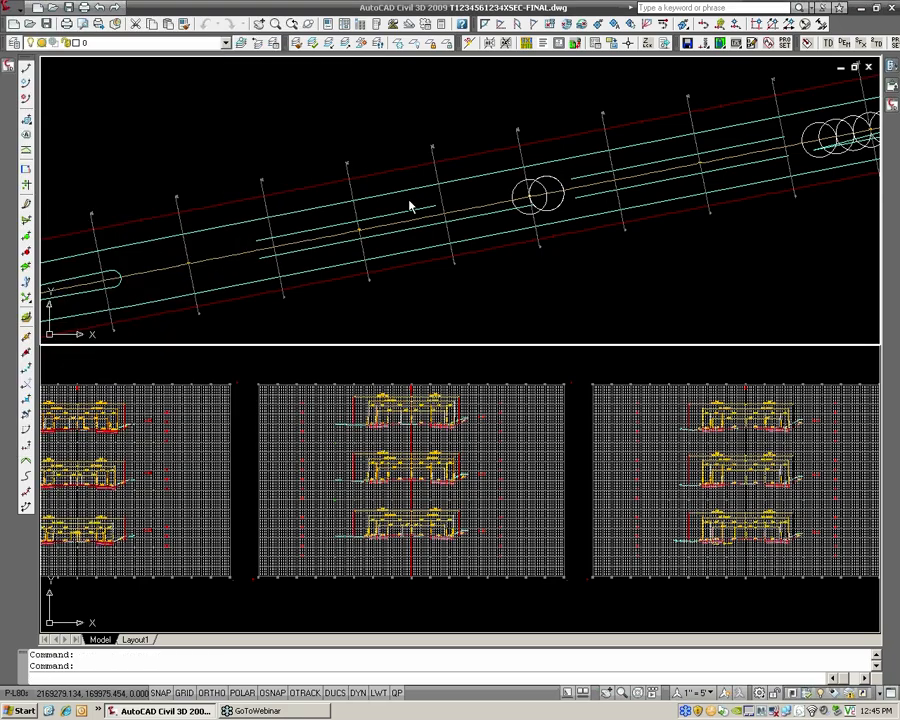
click(407, 235)
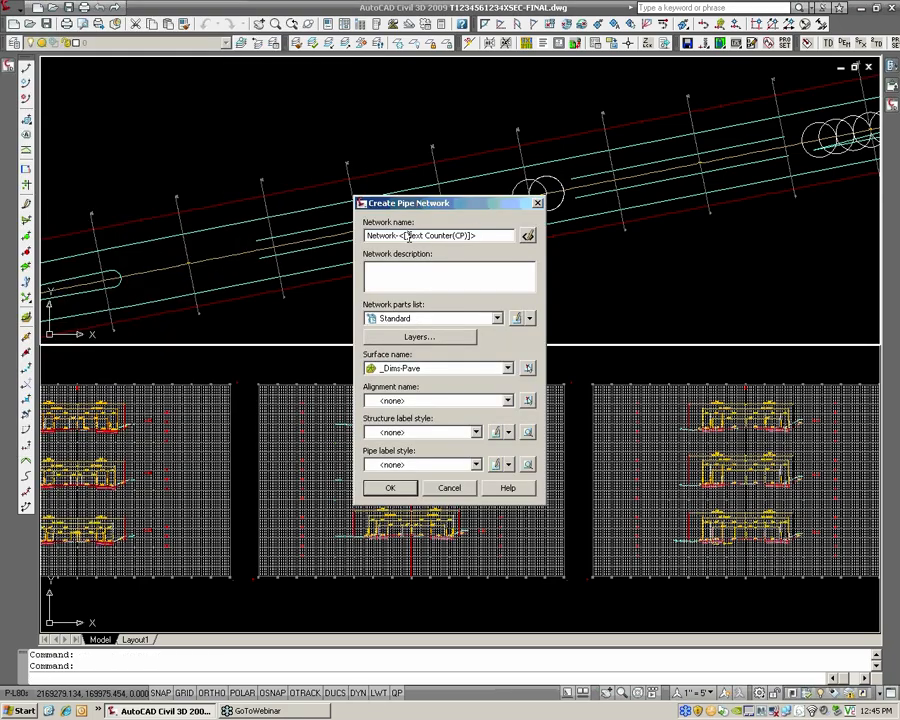
click(444, 320)
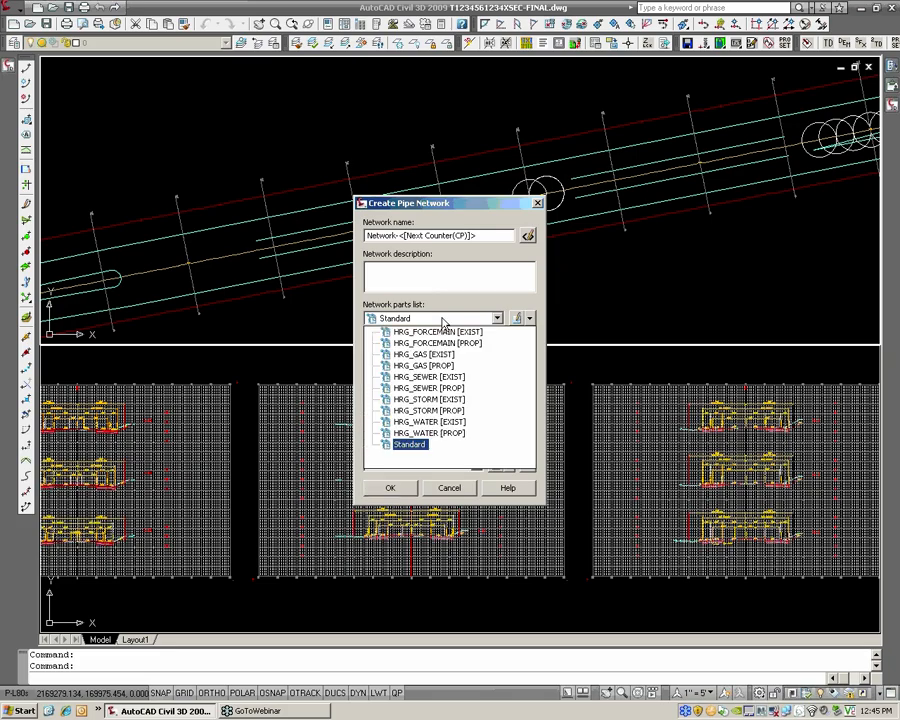
click(412, 418)
Use _Dims-Pave as the reference surface, name the network STORM, and create it
click(430, 368)
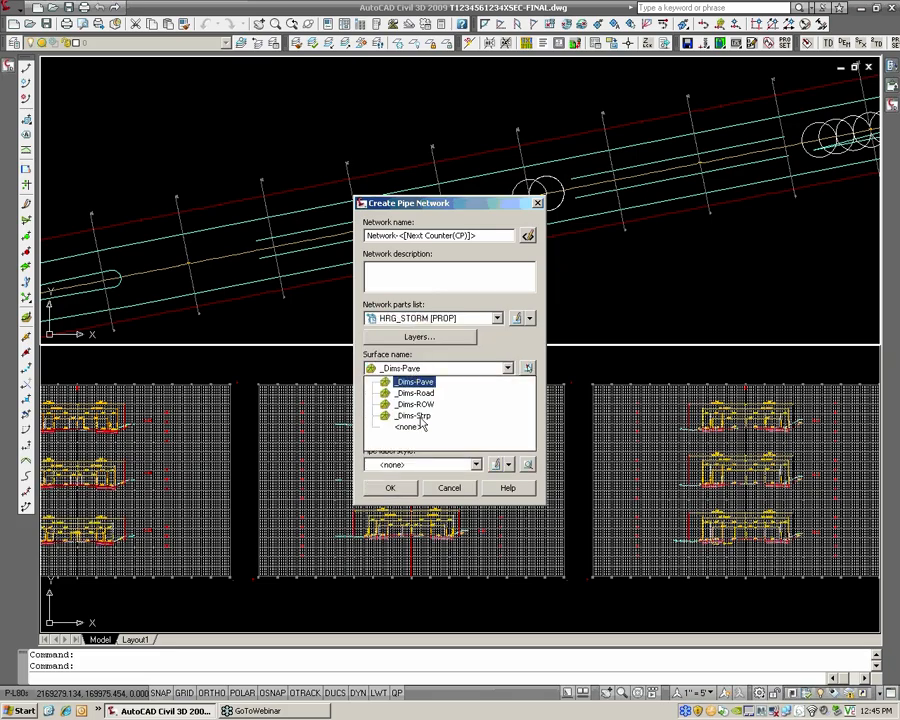
click(433, 358)
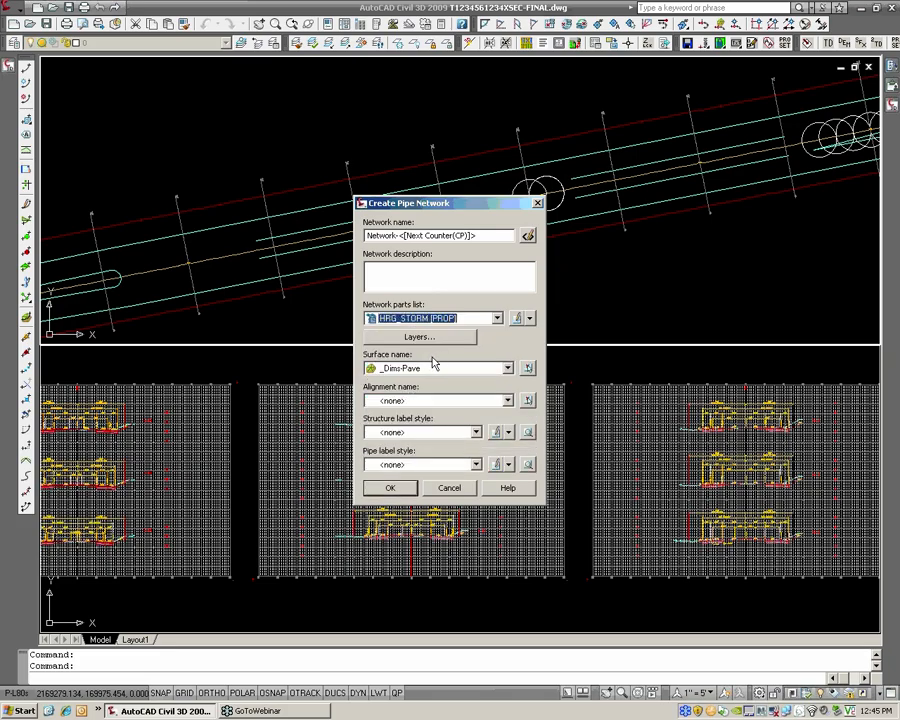
click(430, 368)
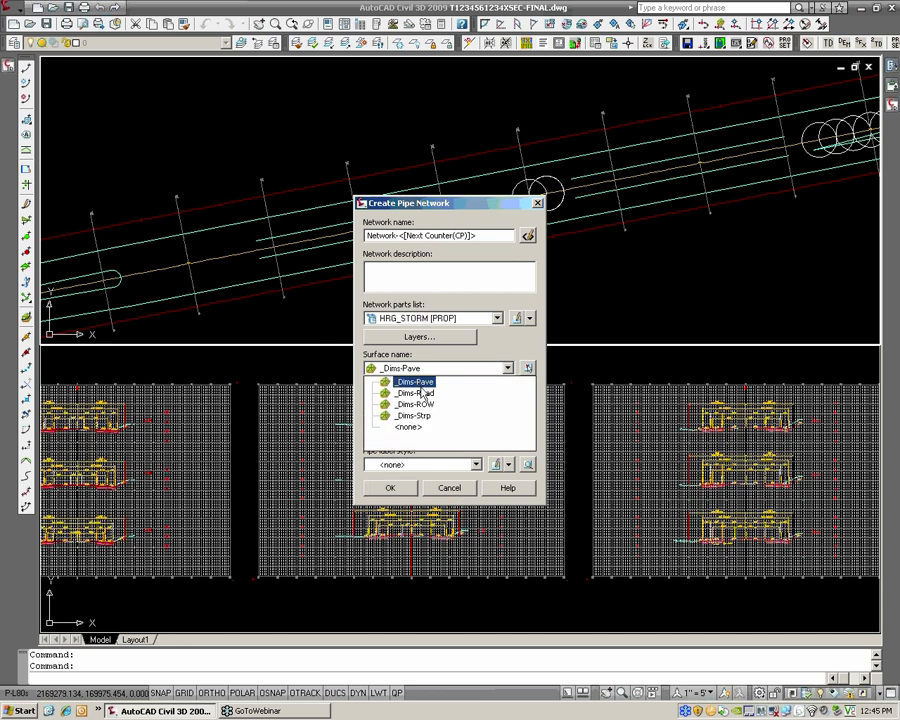
click(418, 383)
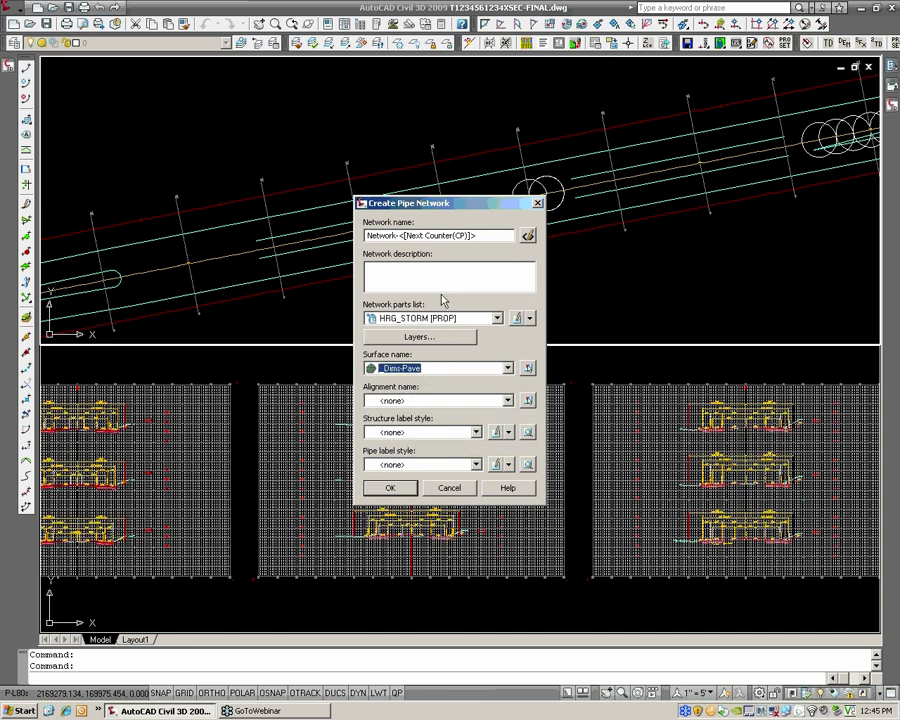
drag(480, 236, 340, 229)
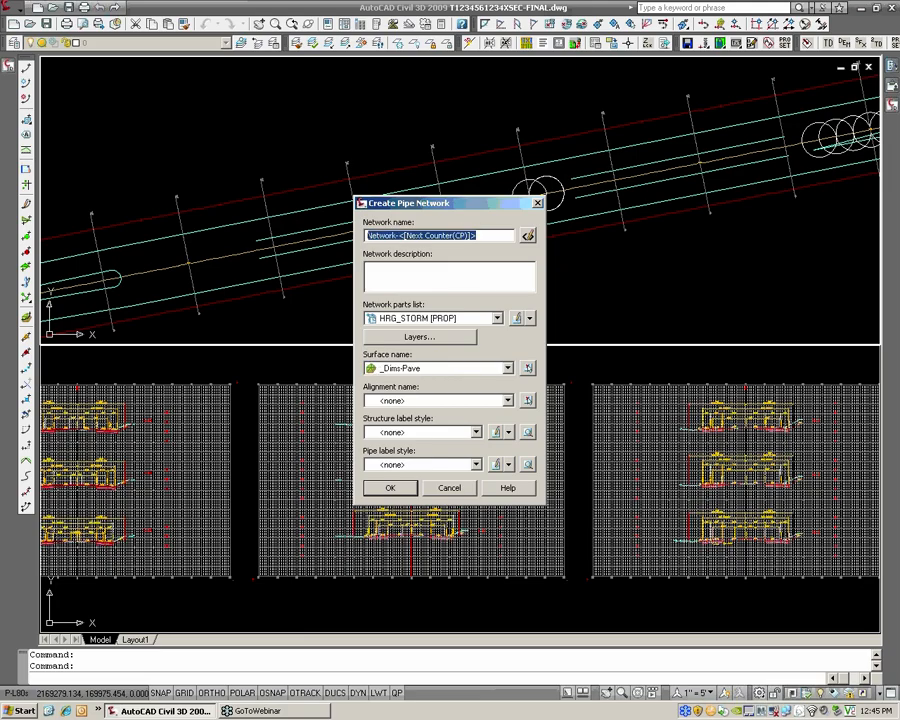
text(s)
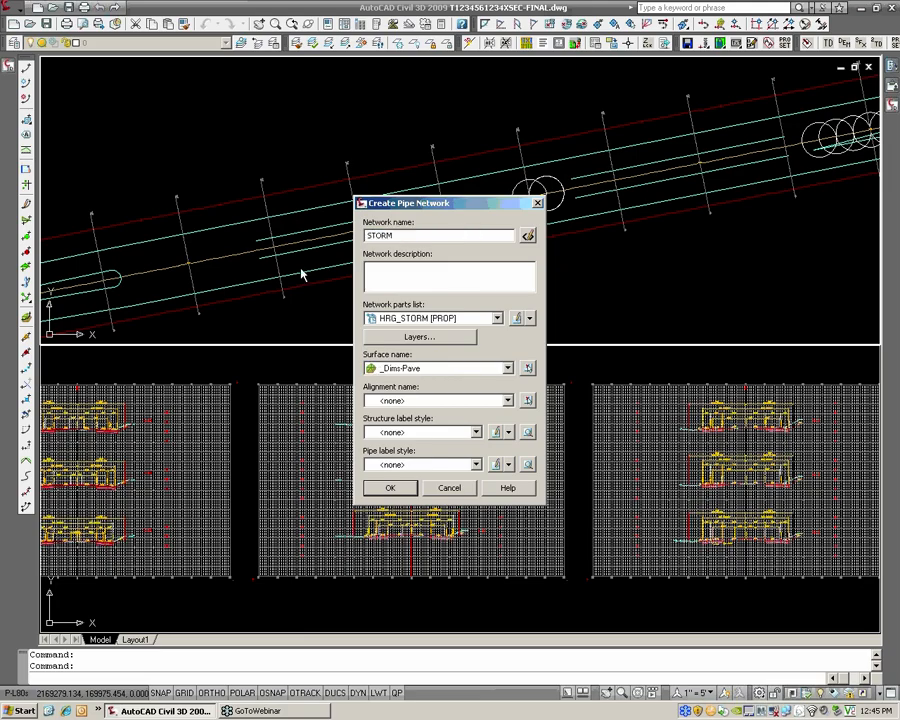
click(397, 489)
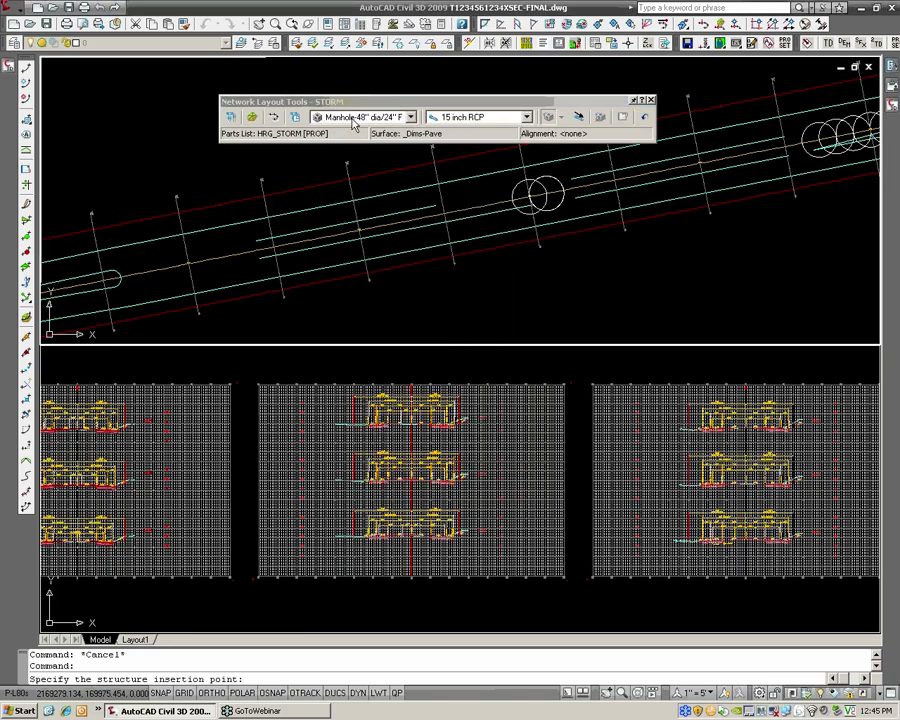
Choose the 2x4 Type-M, Standard structure and the 27 inch RCP pipe as the parts to lay out
click(410, 117)
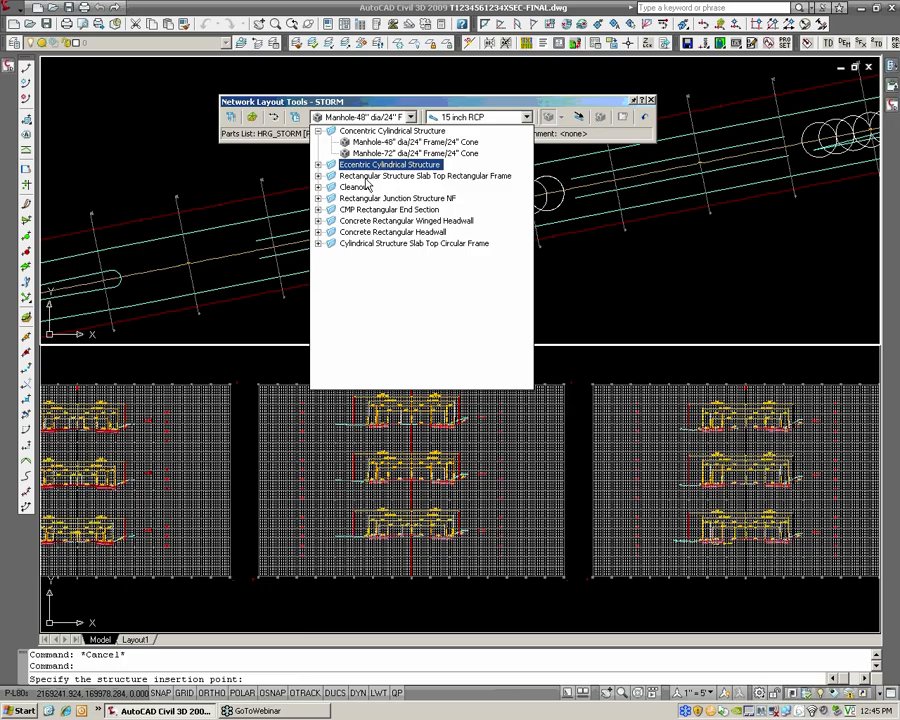
click(376, 221)
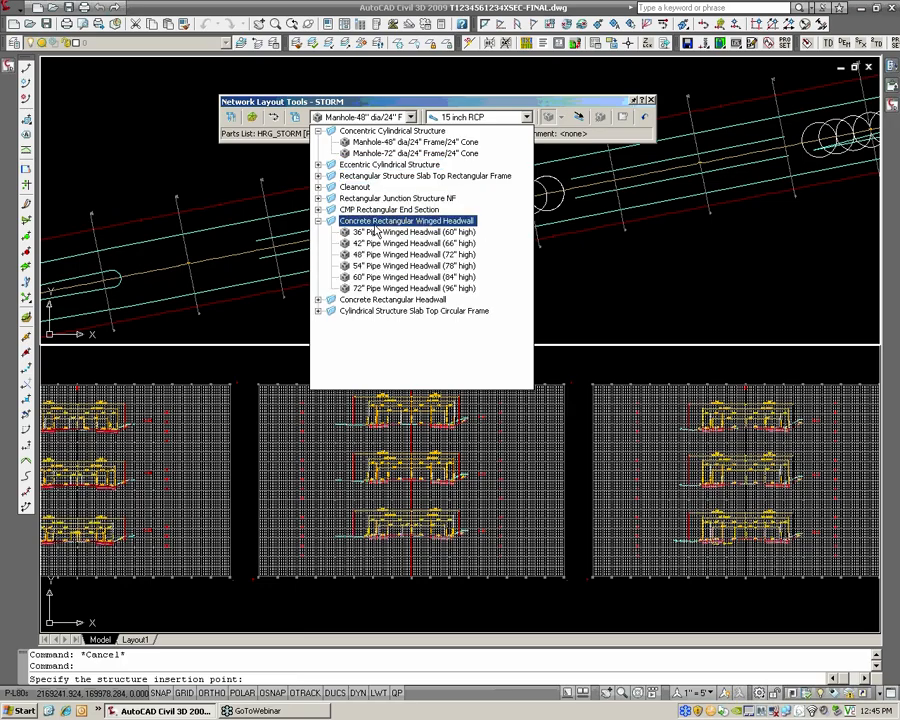
click(318, 221)
click(336, 232)
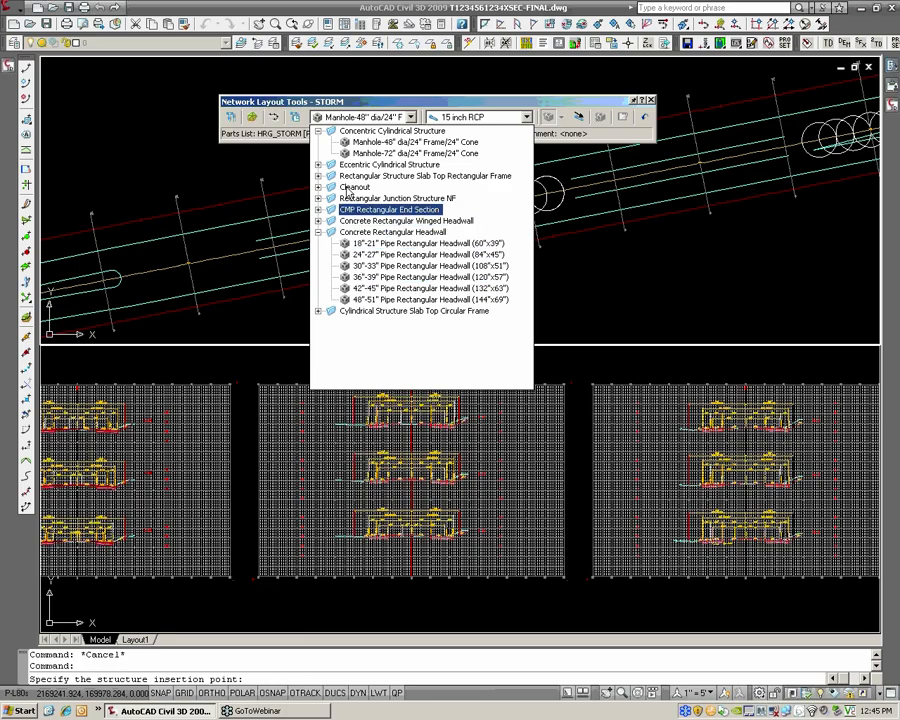
click(330, 176)
click(373, 200)
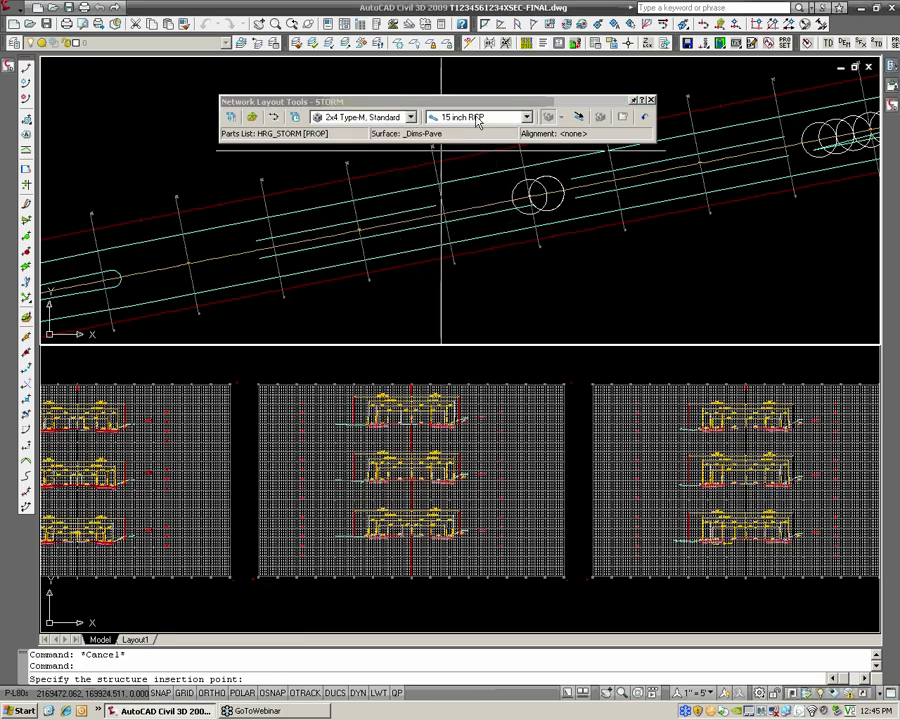
click(526, 117)
click(480, 195)
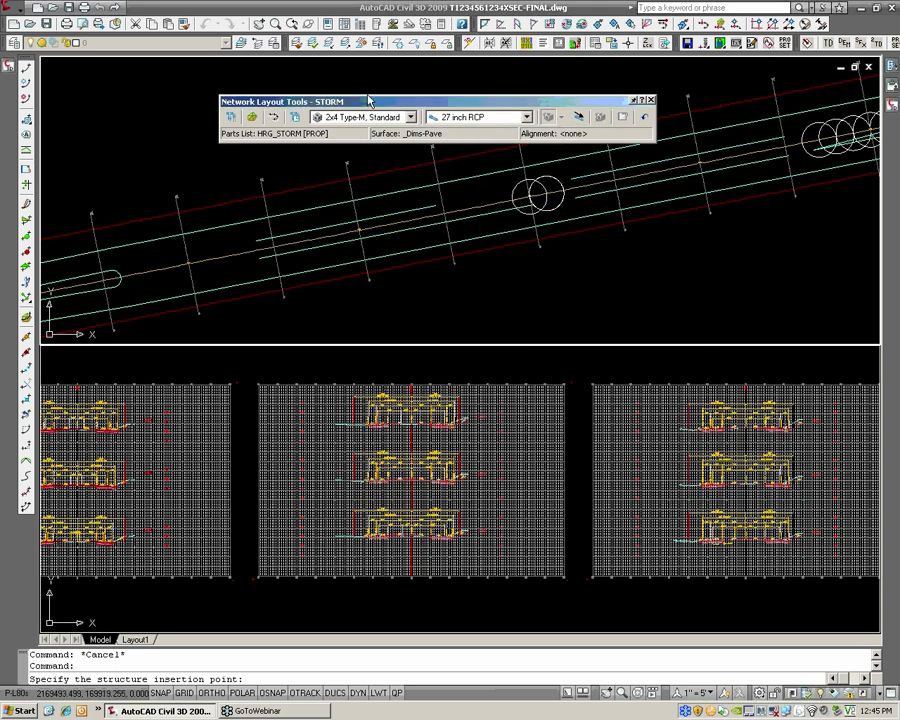
Place two structures joined by a pipe that crosses the road centerline diagonally between the sample lines
drag(369, 101, 385, 84)
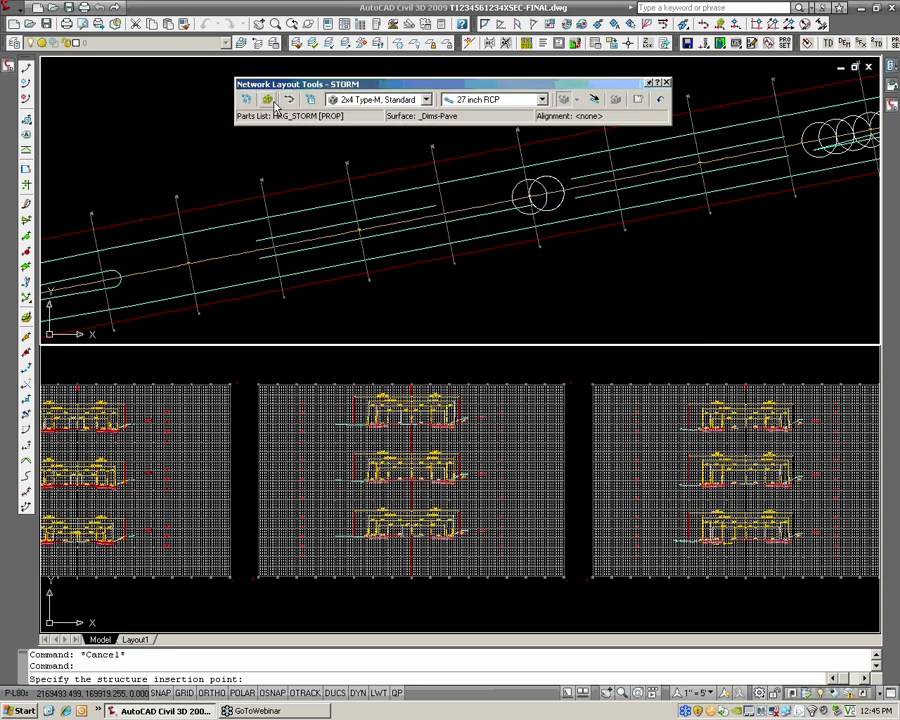
click(270, 101)
click(646, 383)
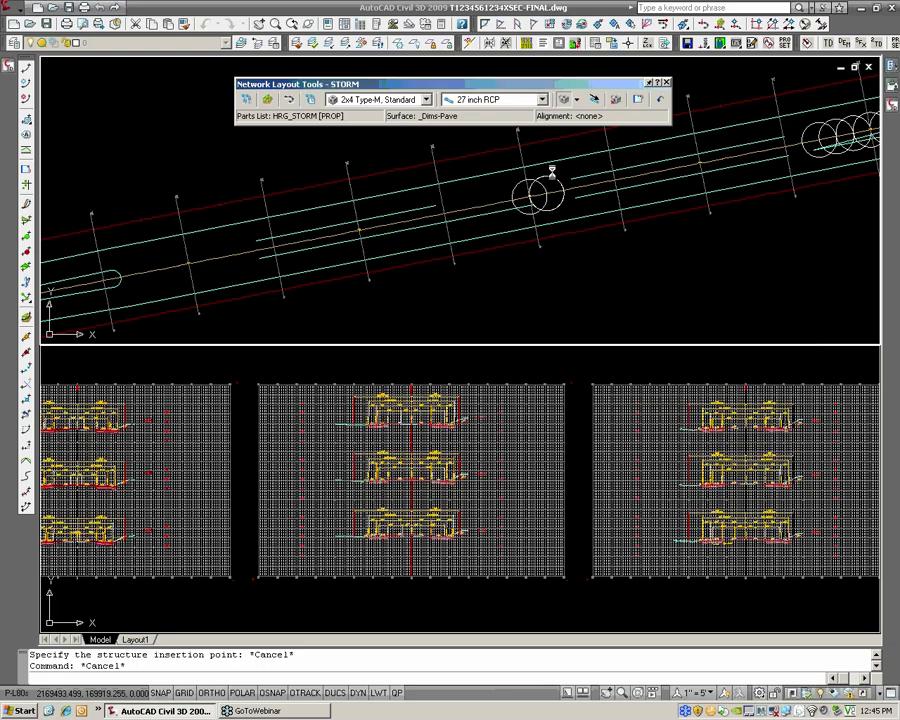
click(563, 99)
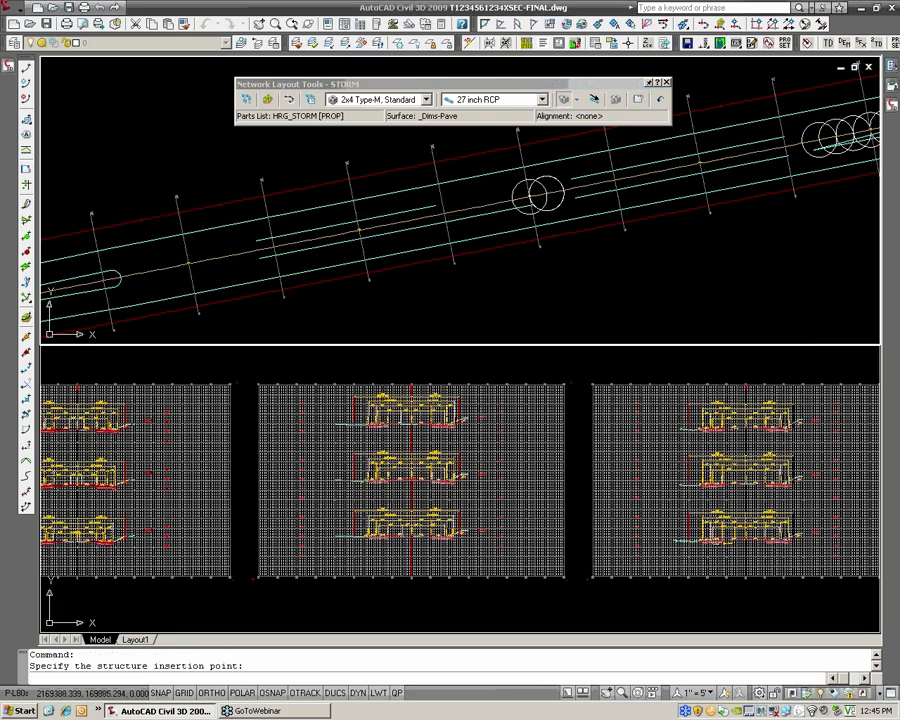
click(296, 218)
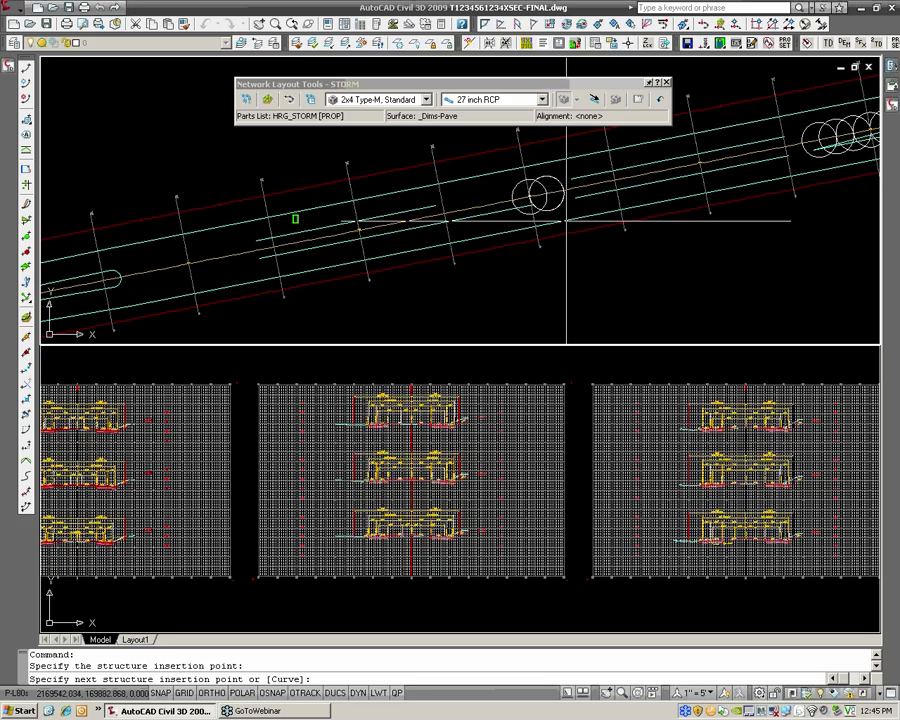
click(582, 204)
Add a third connected structure on the far side of the road using the Nearest snap, and close the network layout
middle_drag(711, 140, 668, 182)
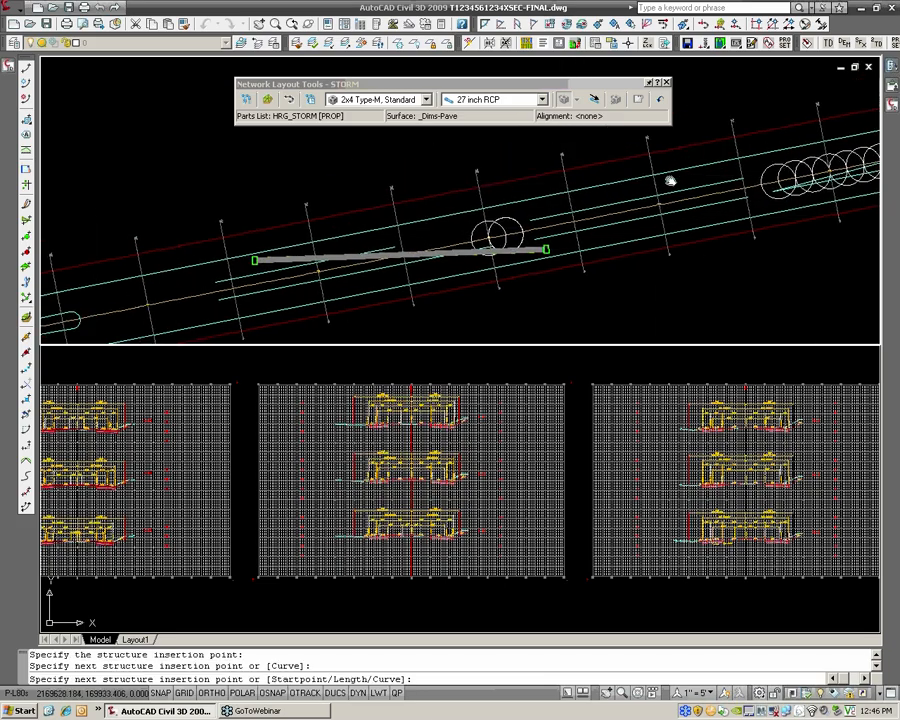
scroll(651, 178, up, 1)
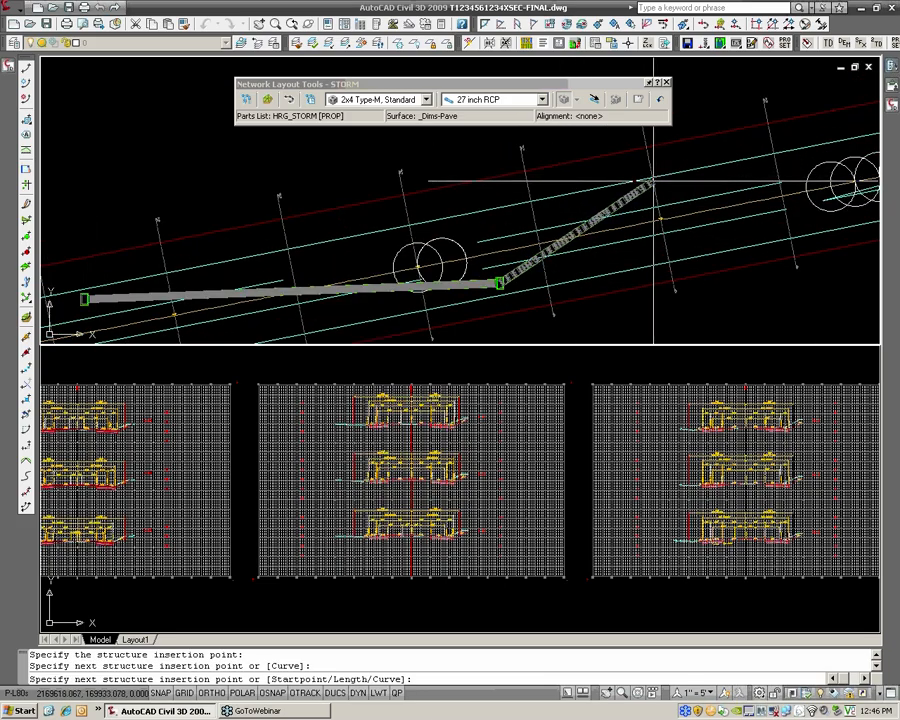
text(NEA)
key(Return)
click(652, 184)
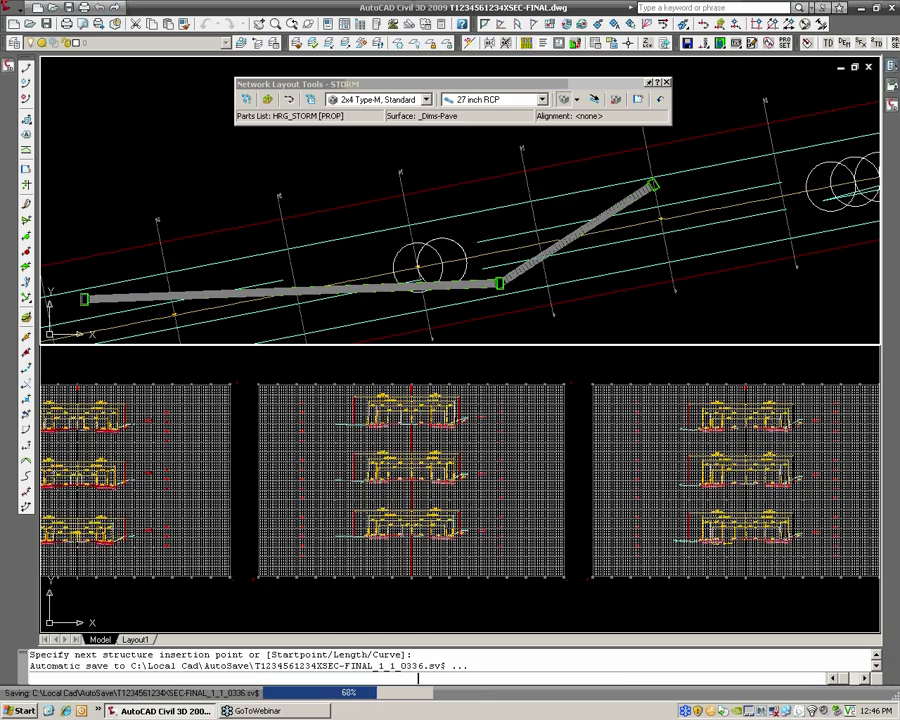
key(Return)
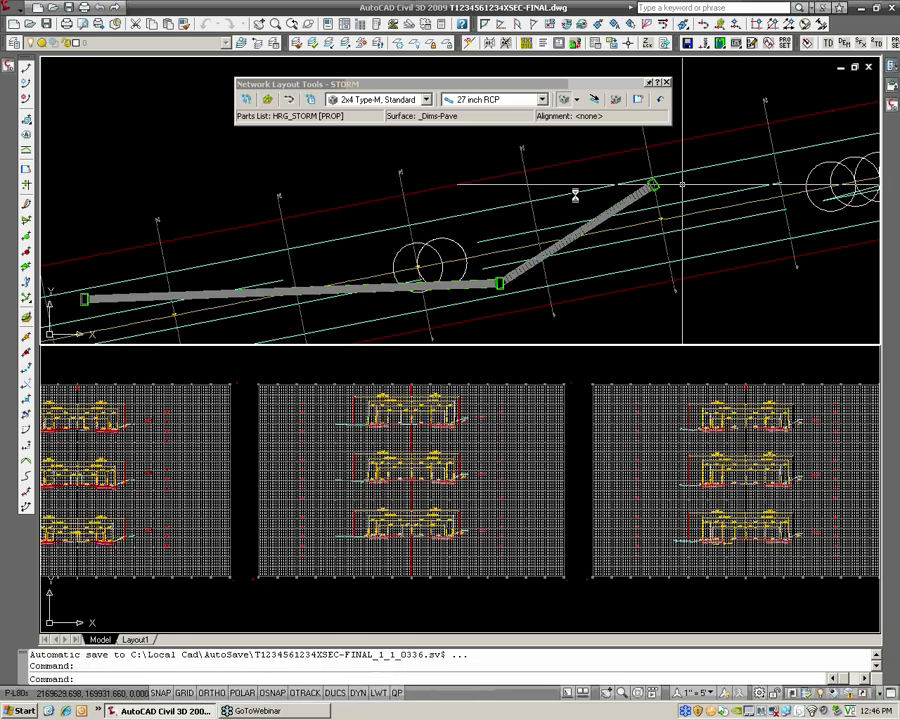
click(666, 83)
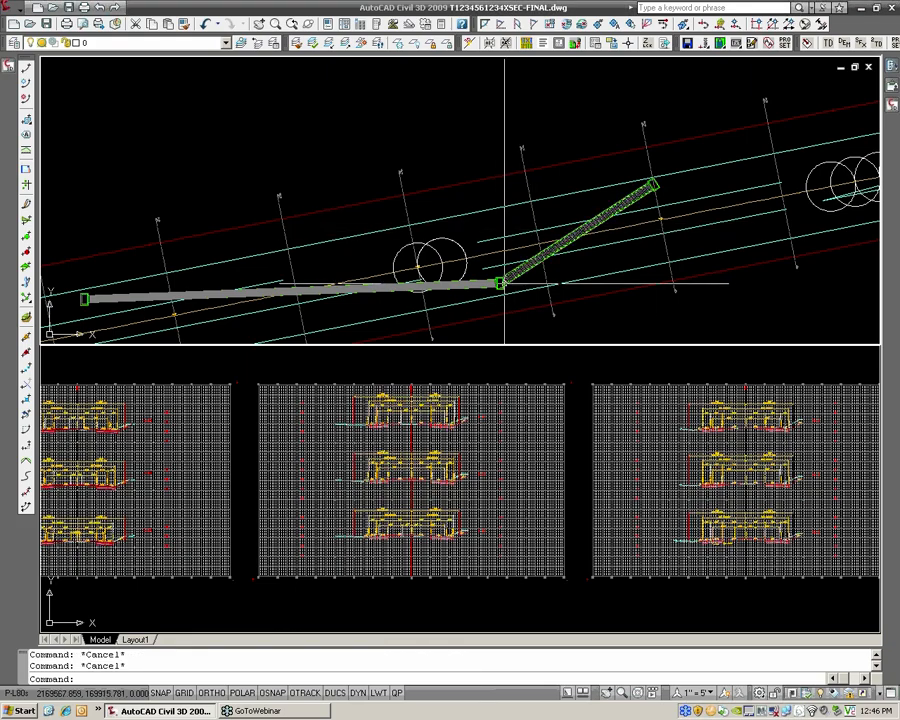
Examine where the storm pipe run crosses the sample lines and view the cross-section sheets
scroll(511, 177, down, 2)
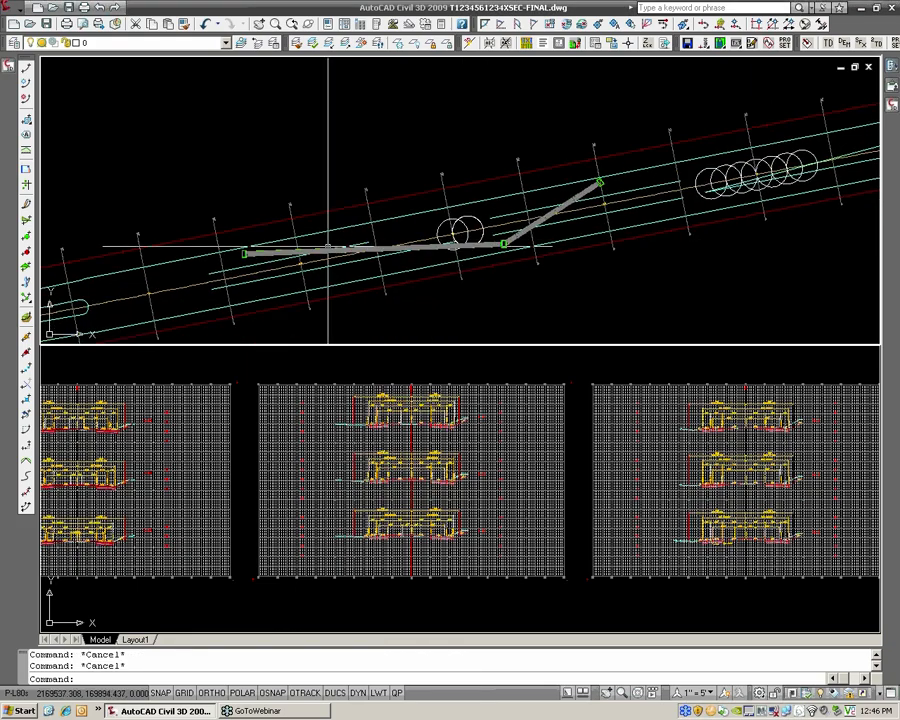
scroll(270, 245, up, 3)
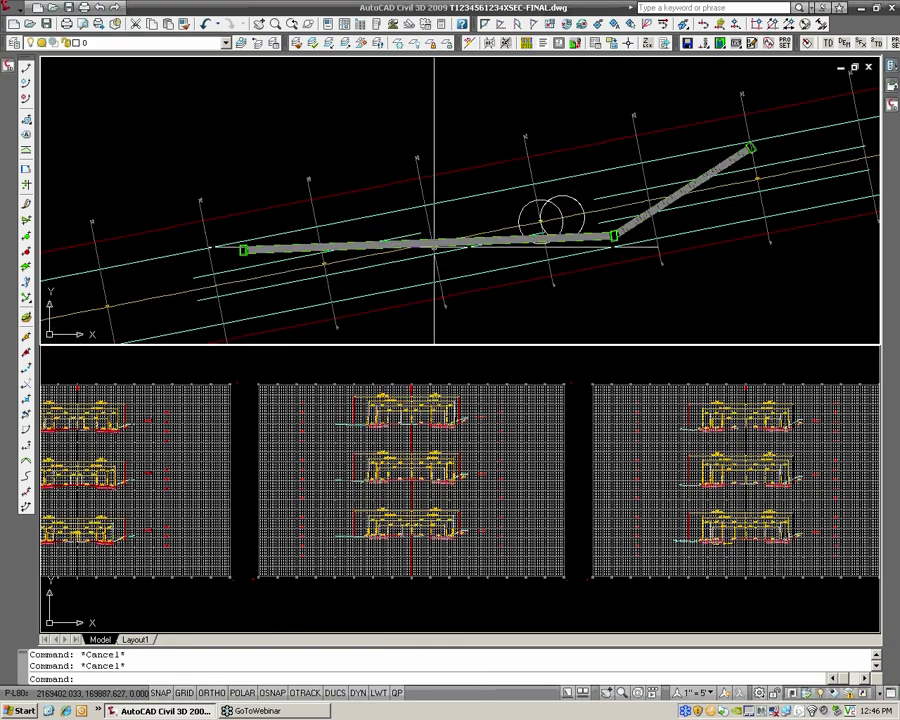
middle_drag(446, 276, 423, 255)
click(480, 375)
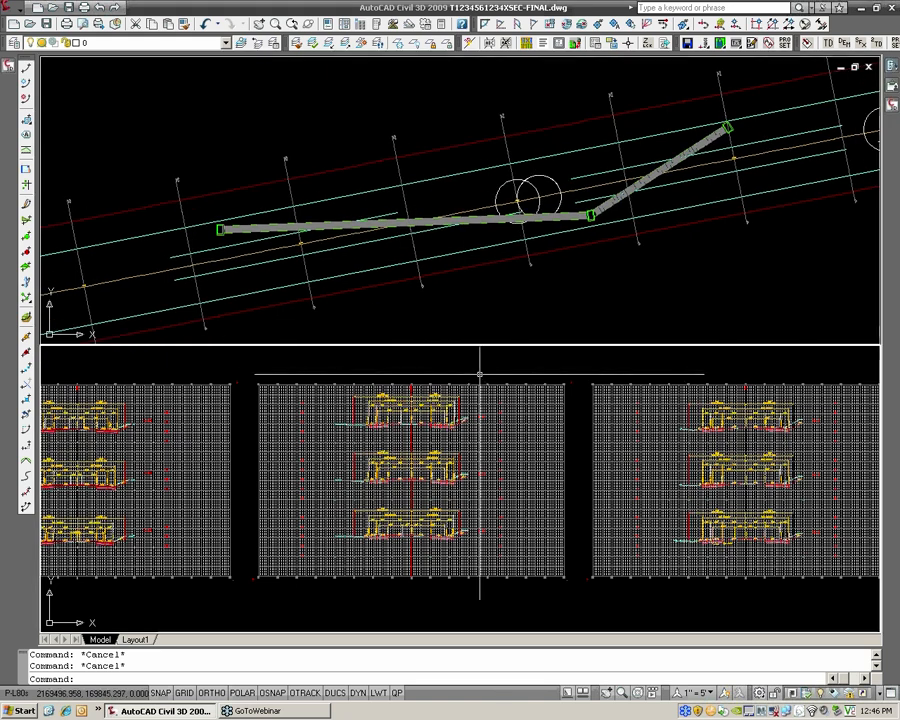
scroll(444, 374, down, 2)
middle_drag(369, 376, 460, 381)
click(394, 297)
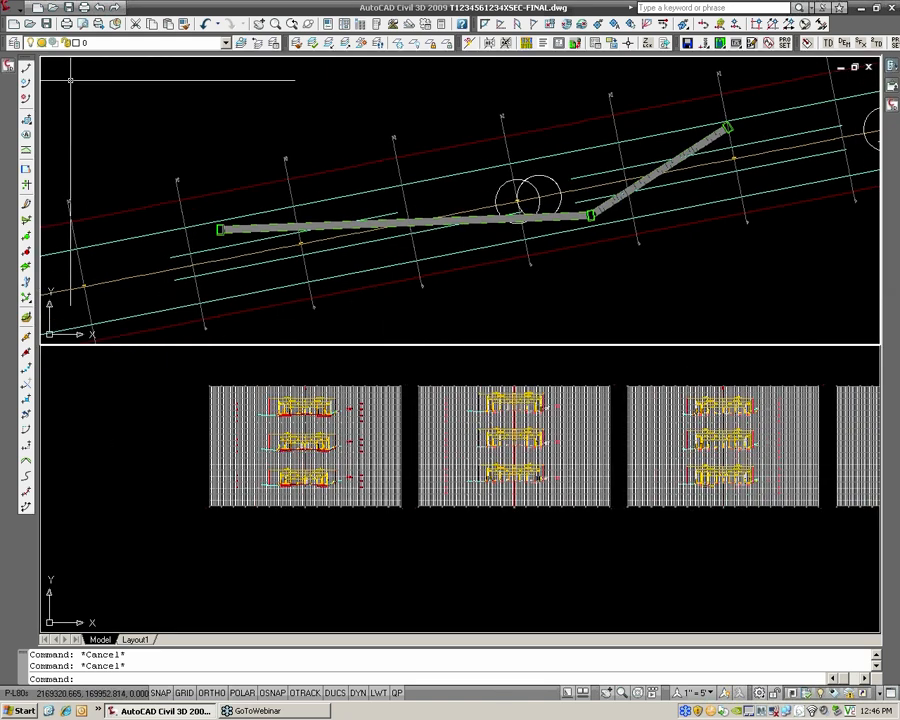
Open the section sources of sample line group SLG-04 on CL_HANOVER_RD and select the STORM network among the available sources
click(9, 65)
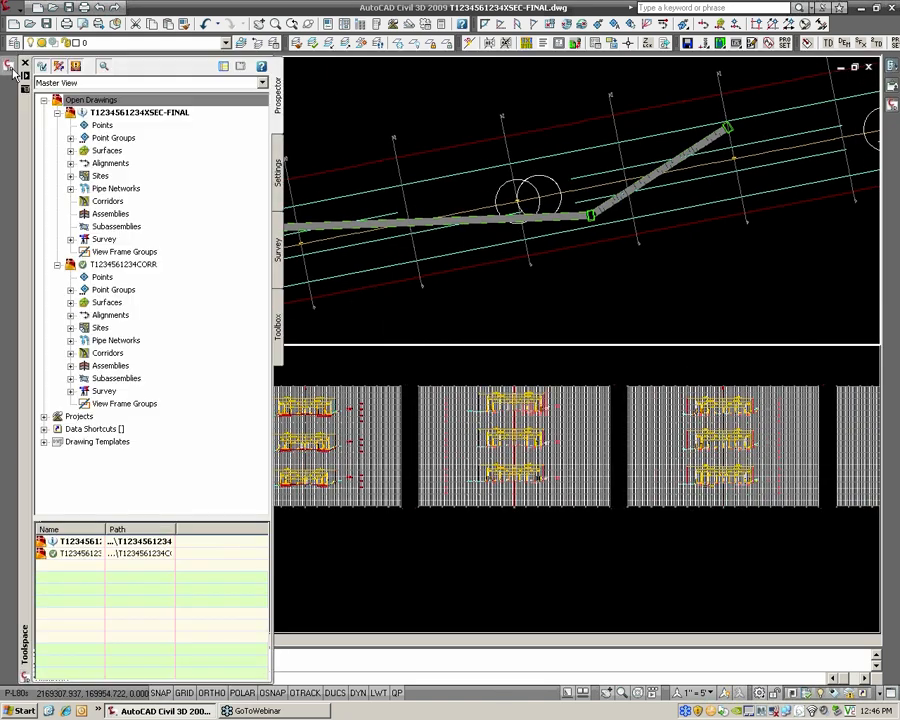
click(58, 264)
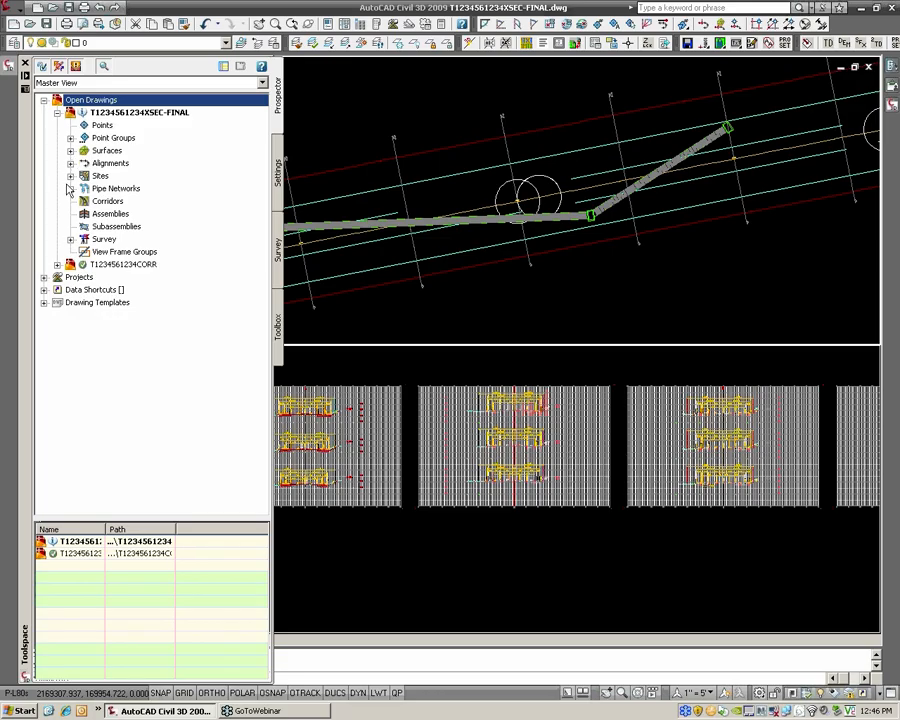
click(70, 163)
click(84, 176)
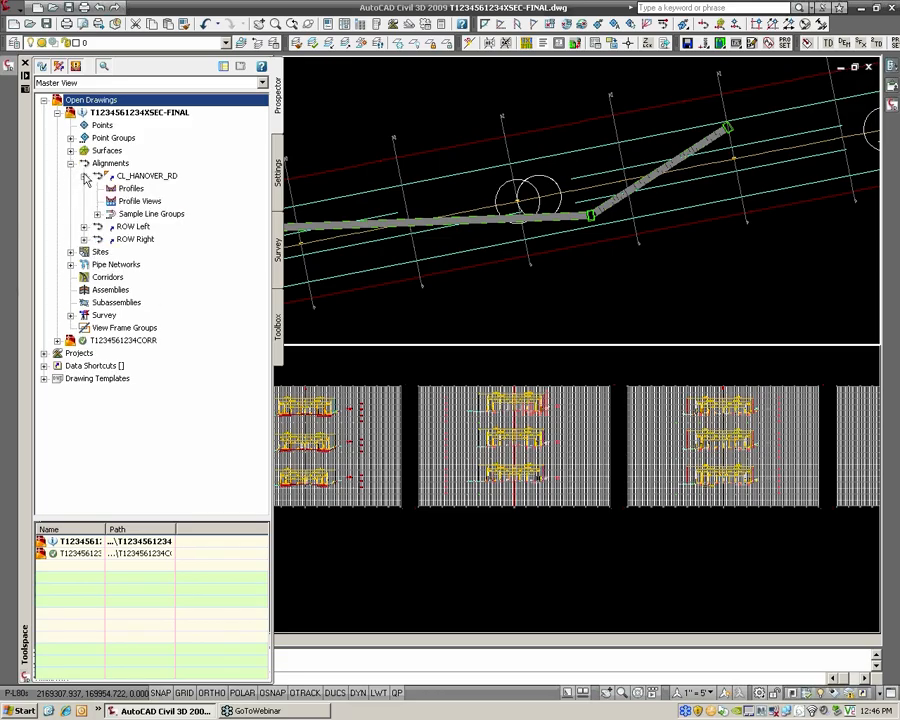
click(97, 214)
click(135, 226)
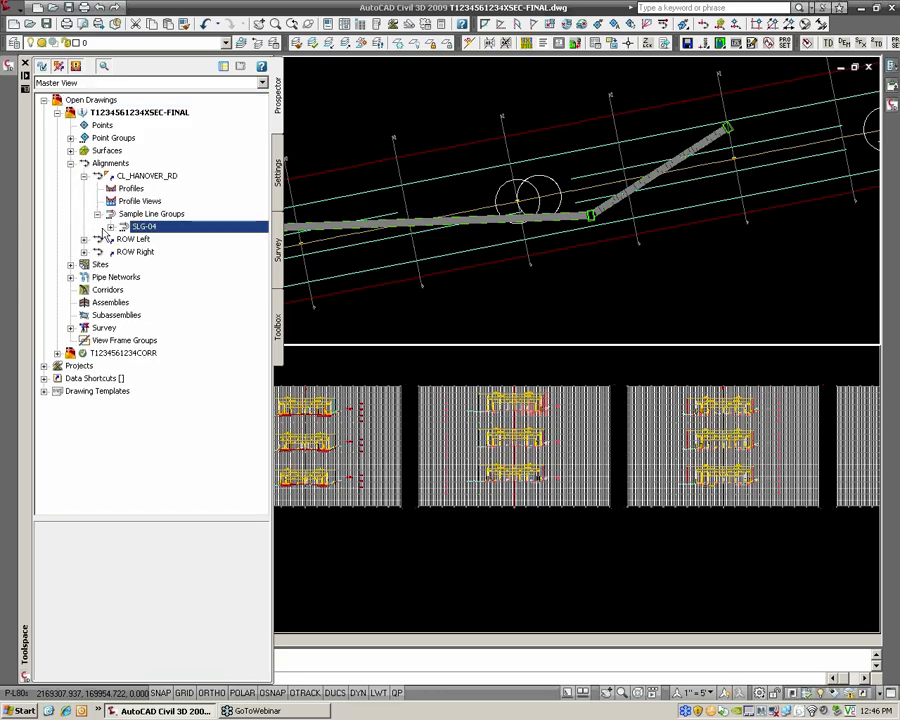
click(110, 227)
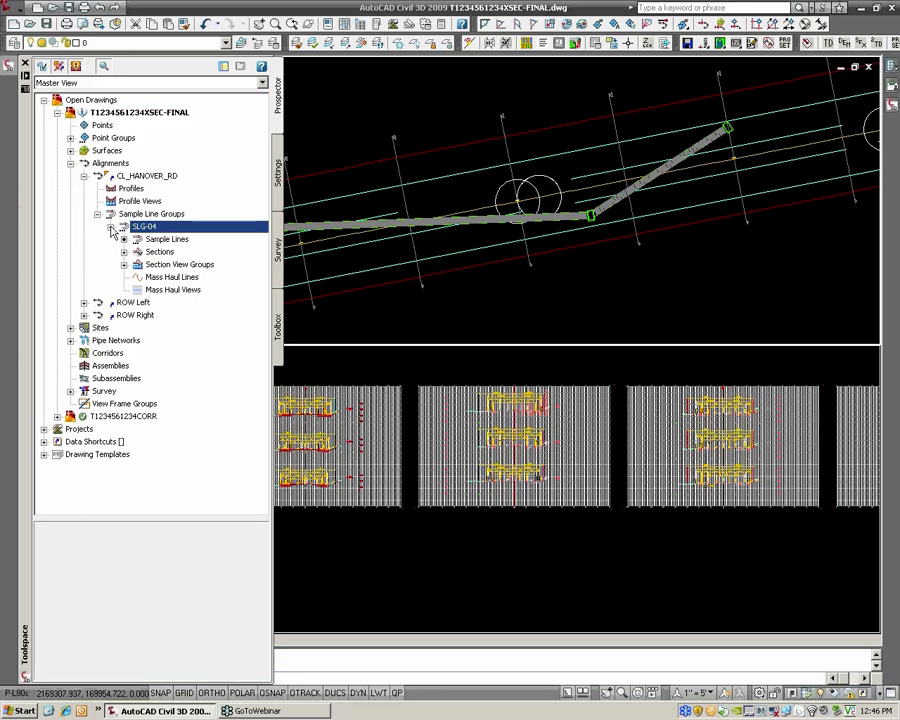
click(160, 251)
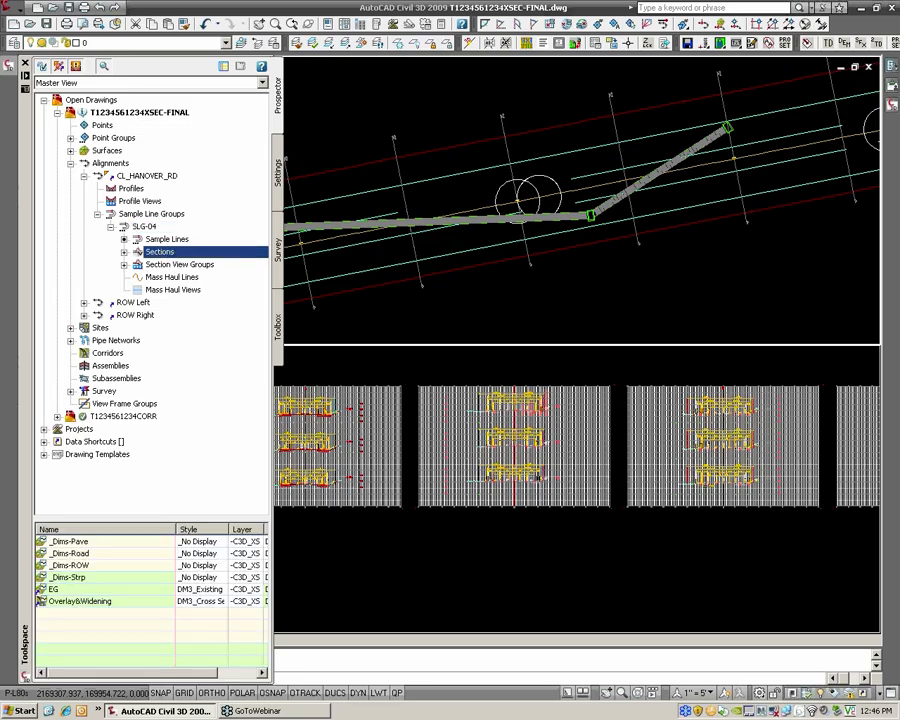
double_click(161, 256)
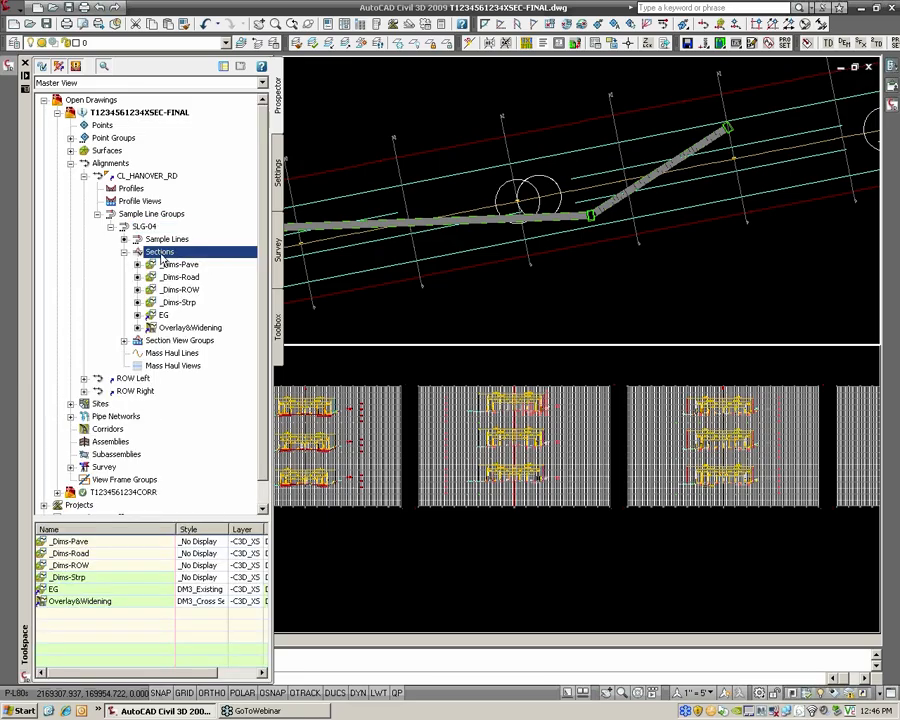
right_click(161, 257)
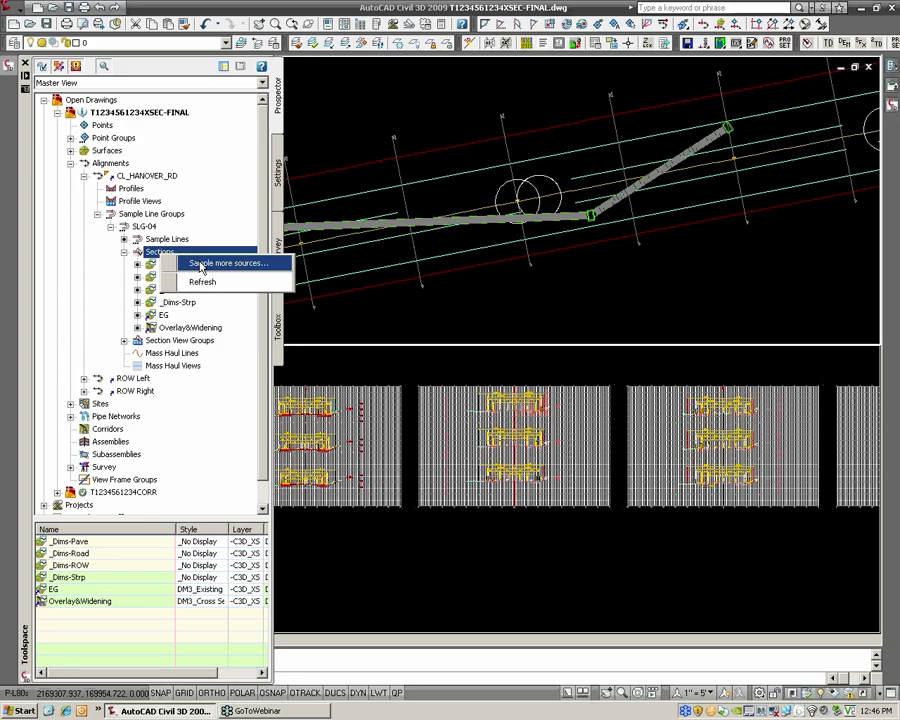
click(201, 266)
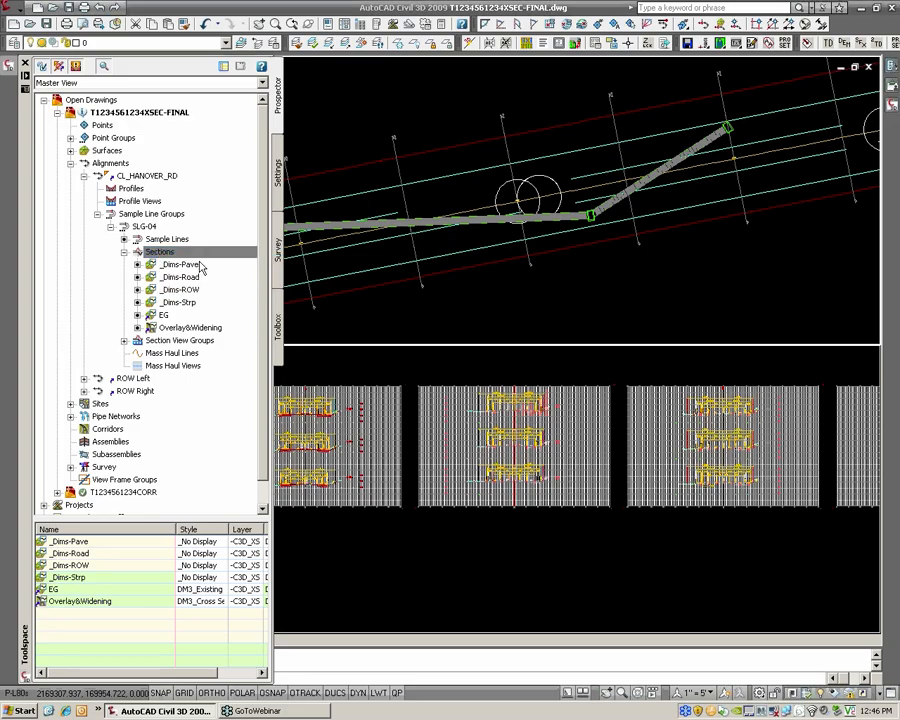
click(285, 406)
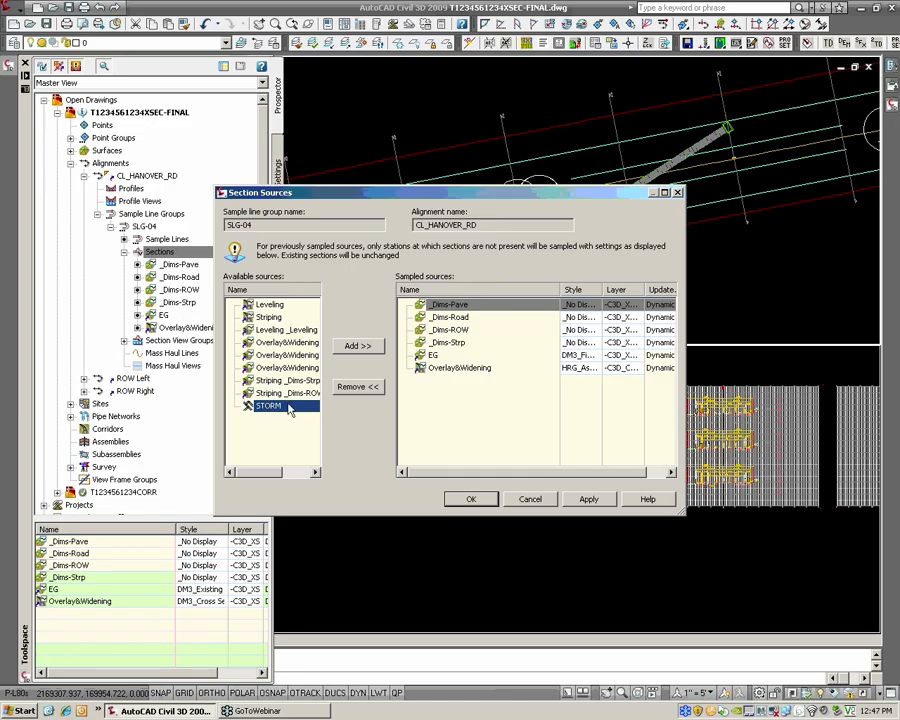
Add the STORM pipe network to the sampled section sources of sample line group SLG-04
click(356, 345)
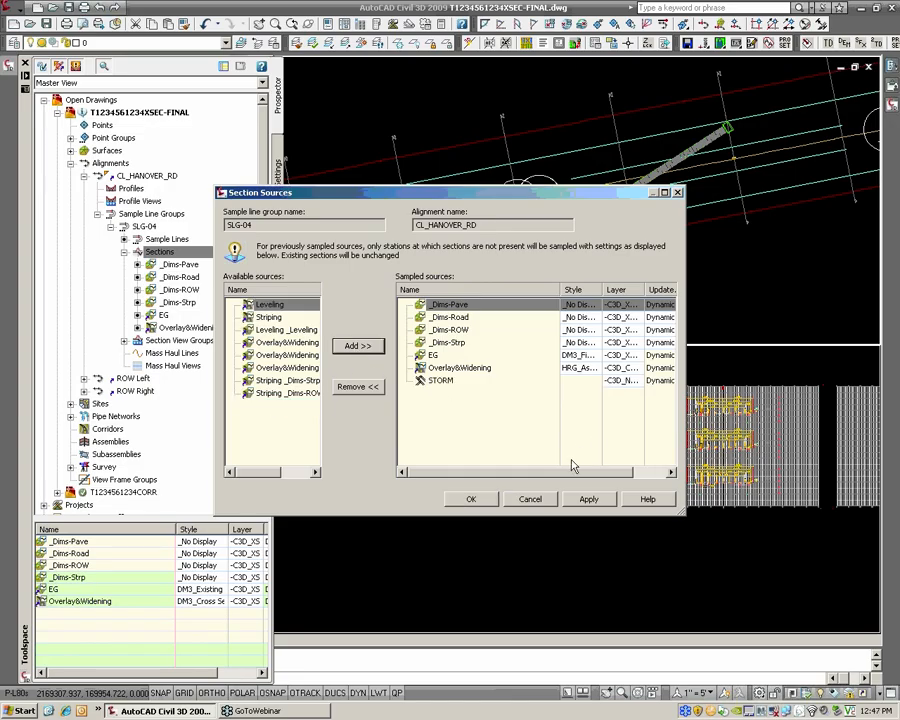
click(476, 499)
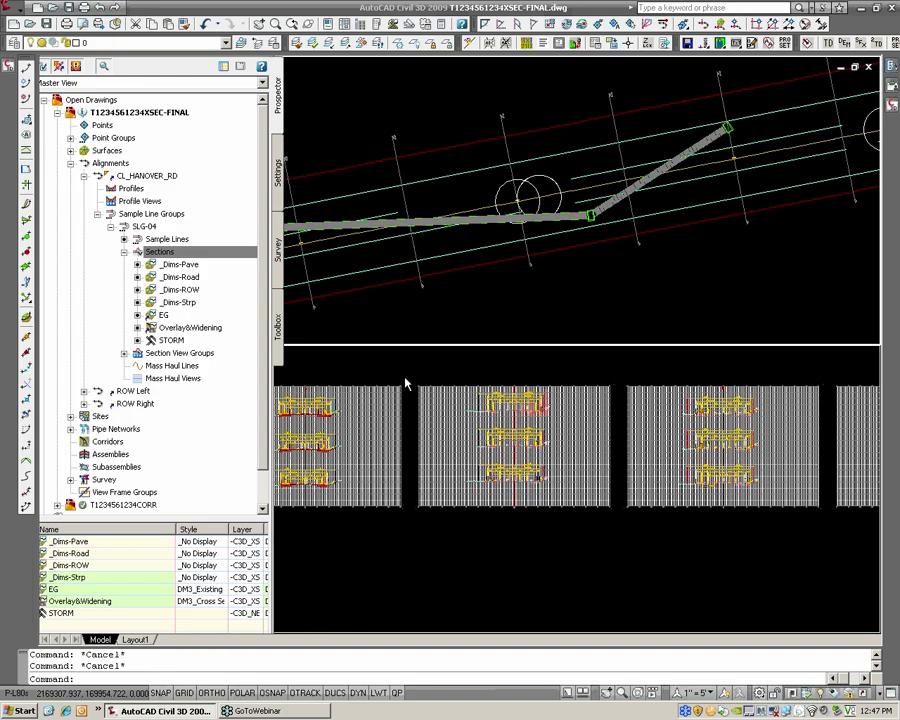
Inspect the storm pipe in the section views and regenerate all viewports
scroll(372, 386, up, 5)
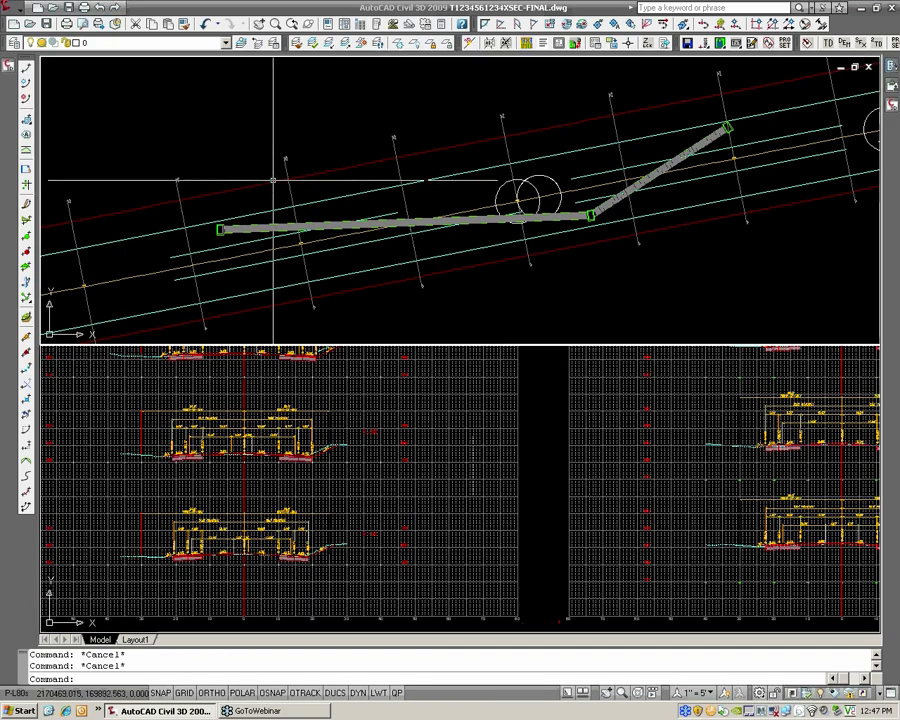
scroll(390, 228, up, 5)
scroll(390, 228, down, 4)
scroll(450, 430, down, 5)
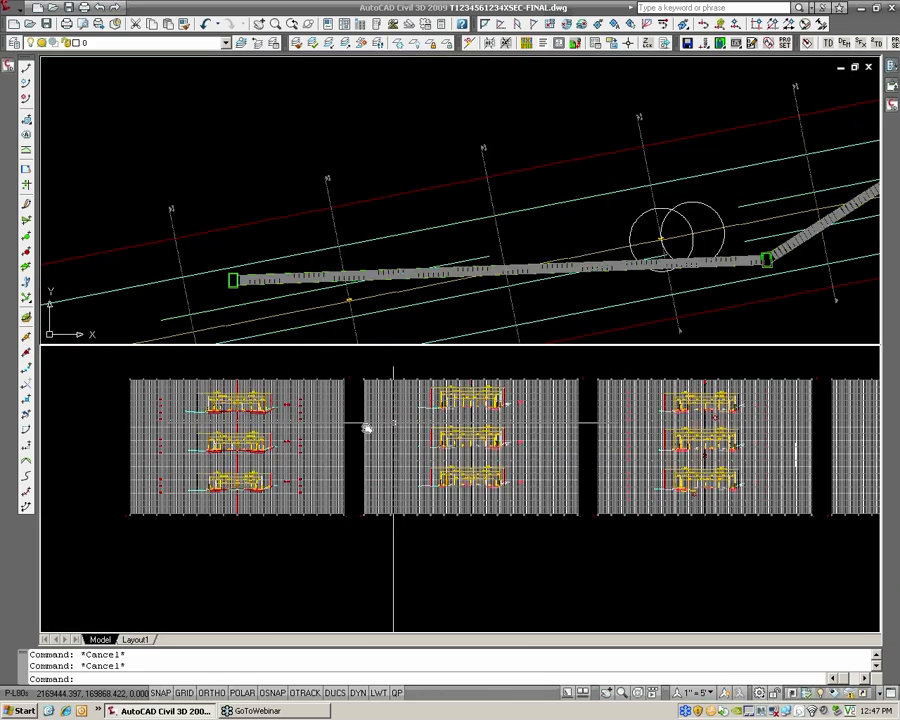
scroll(560, 442, up, 7)
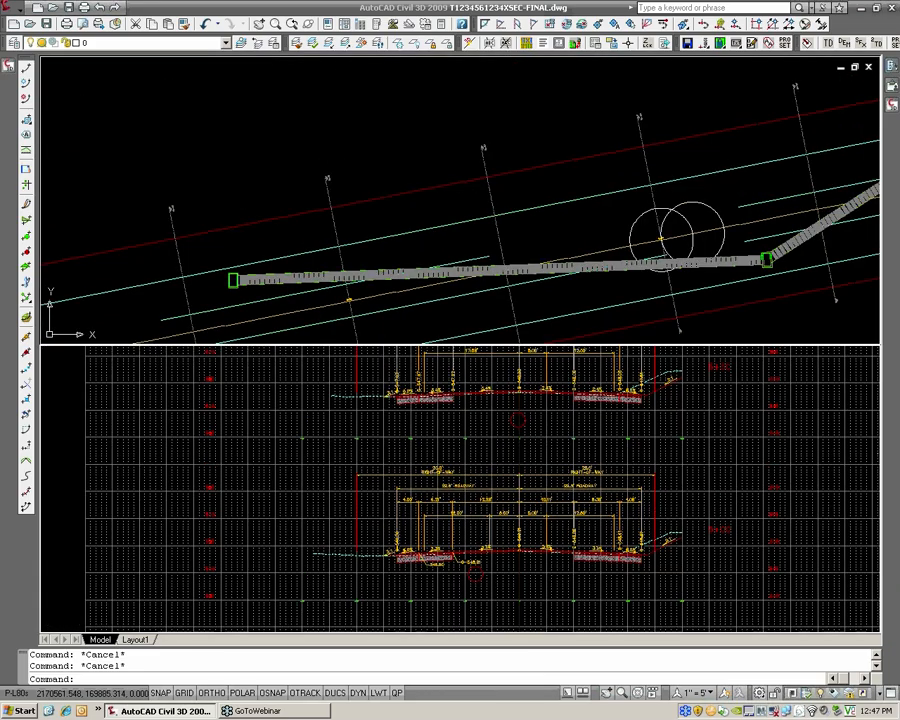
scroll(440, 455, up, 5)
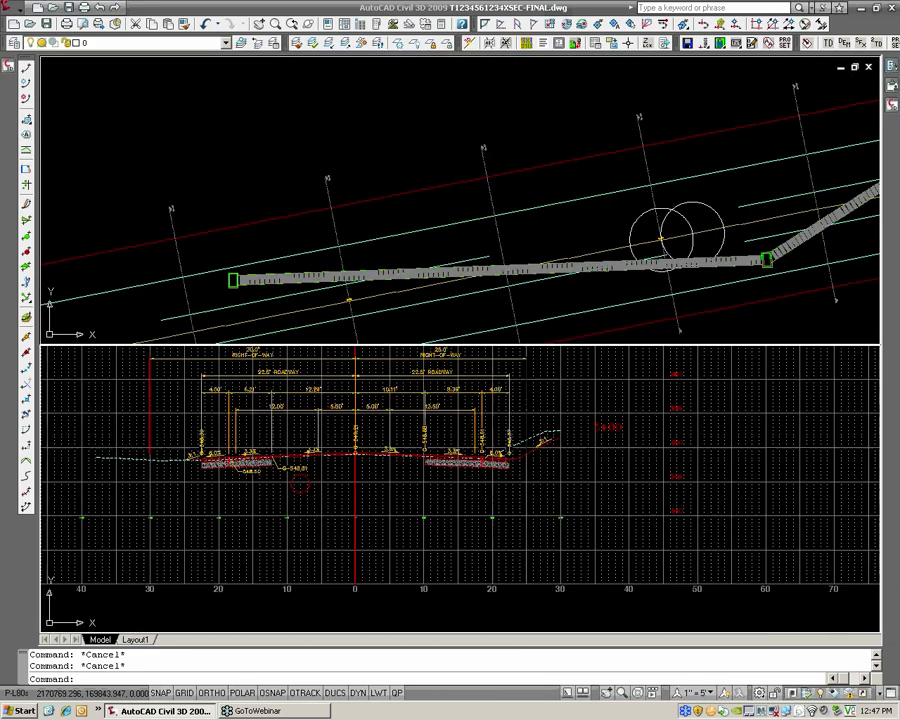
scroll(358, 442, up, 5)
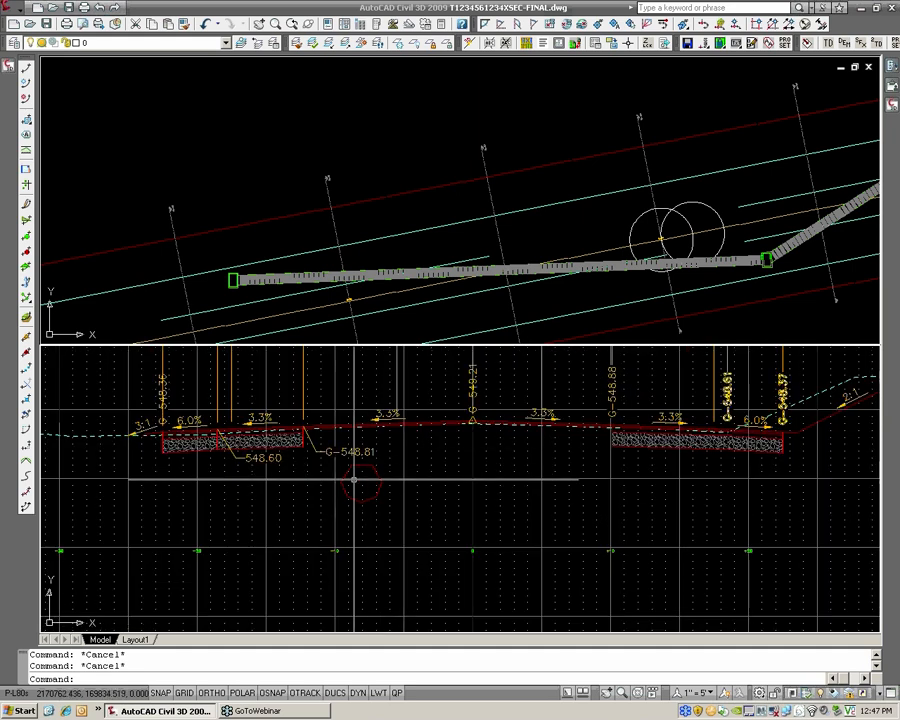
key(Return)
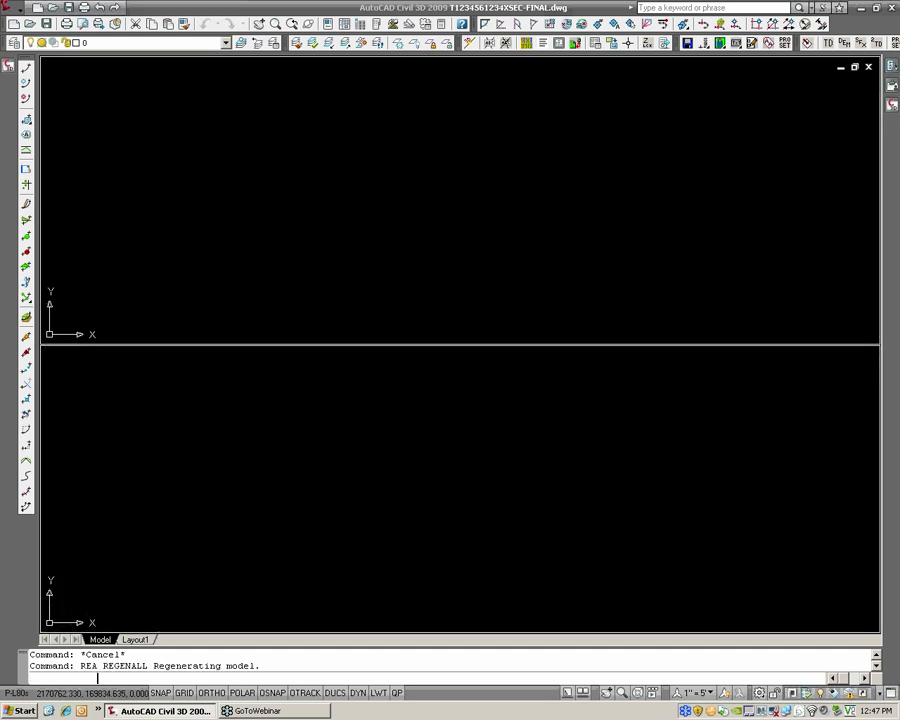
scroll(412, 520, up, 6)
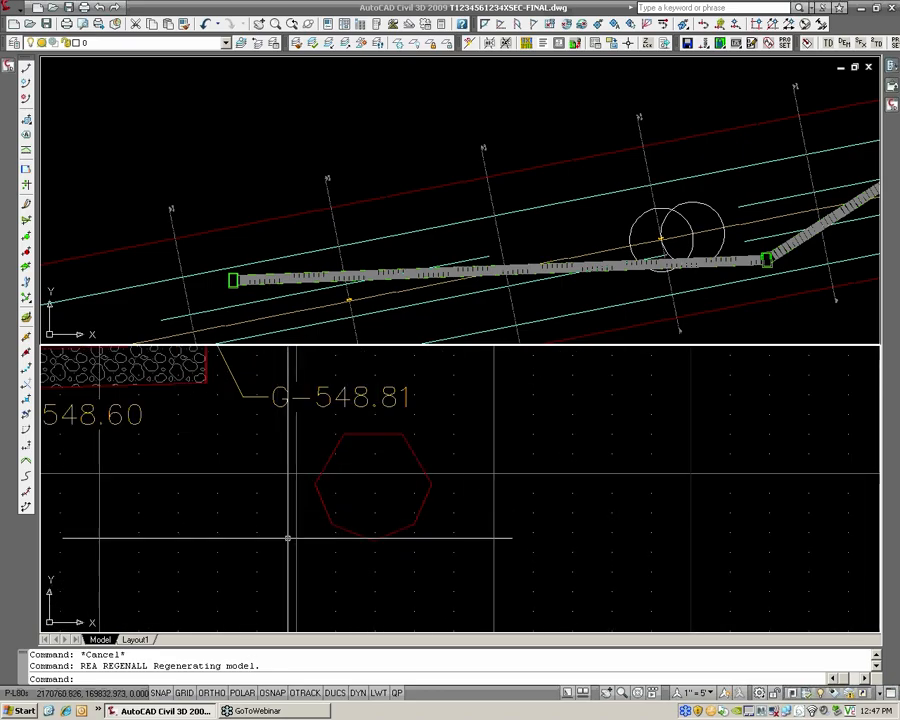
Set the facet deviation (FACETDEV) to 0.1 to smooth the pipe outline in the section
text(FACETDEV)
key(Return)
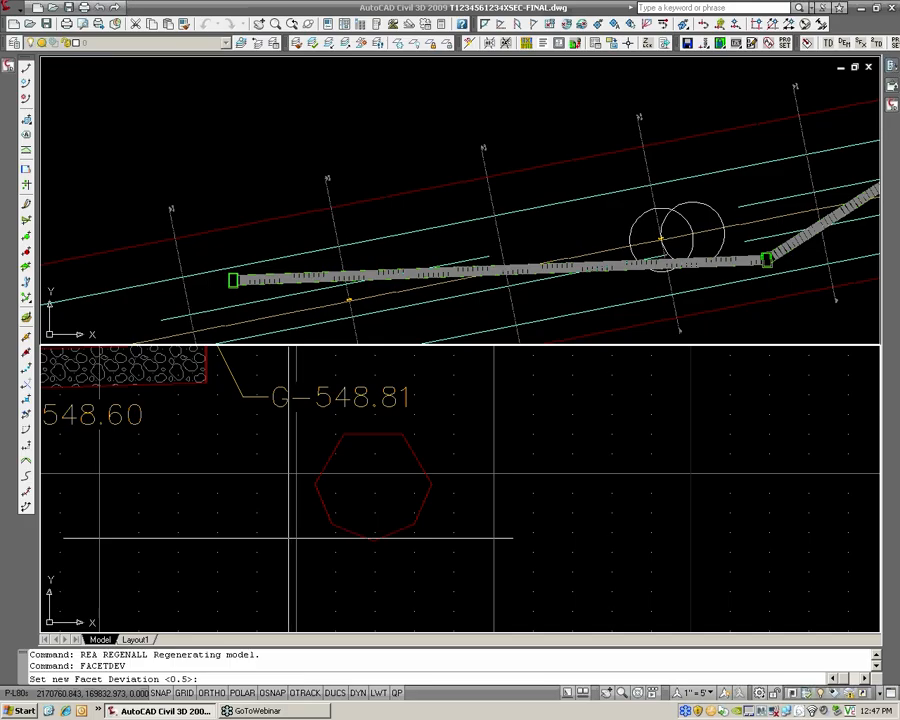
text(.1)
key(Return)
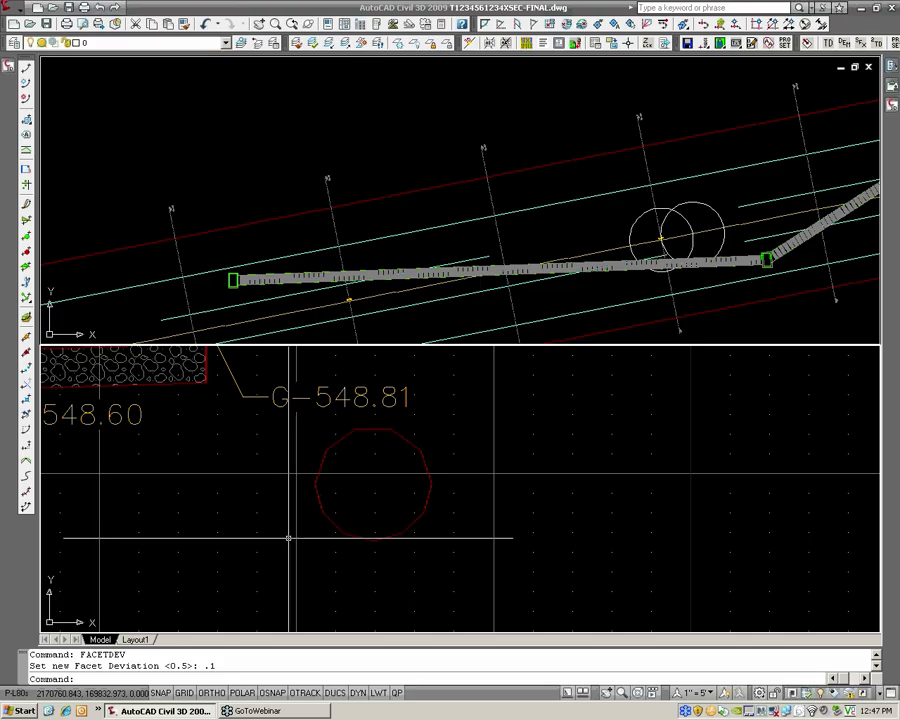
Set the facet deviation (FACETDEV) to 0.05 for a rounder pipe outline
key(Return)
text(.0)
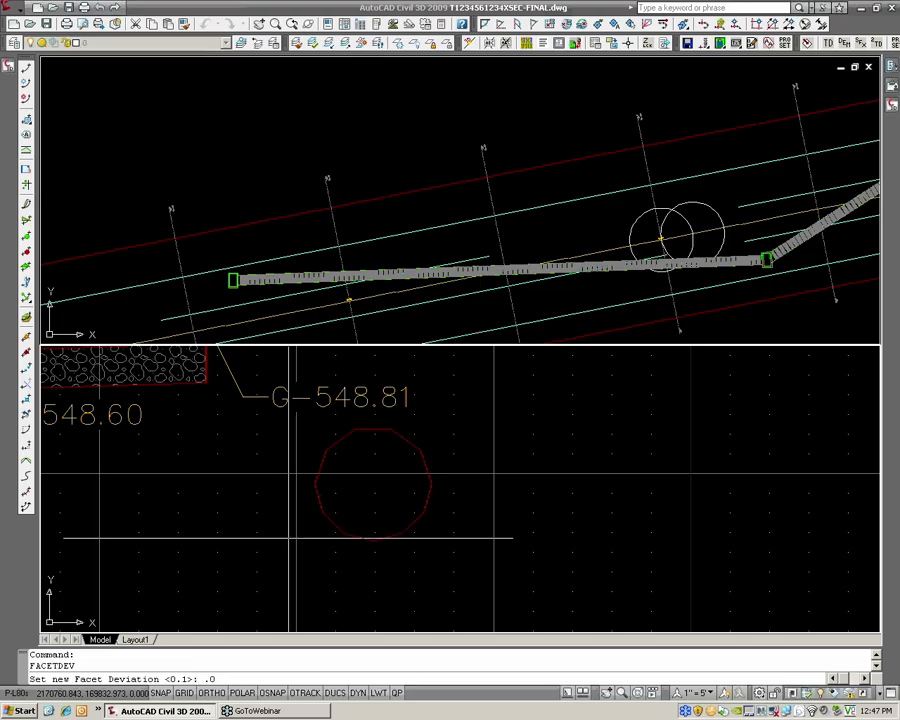
text(5)
key(Return)
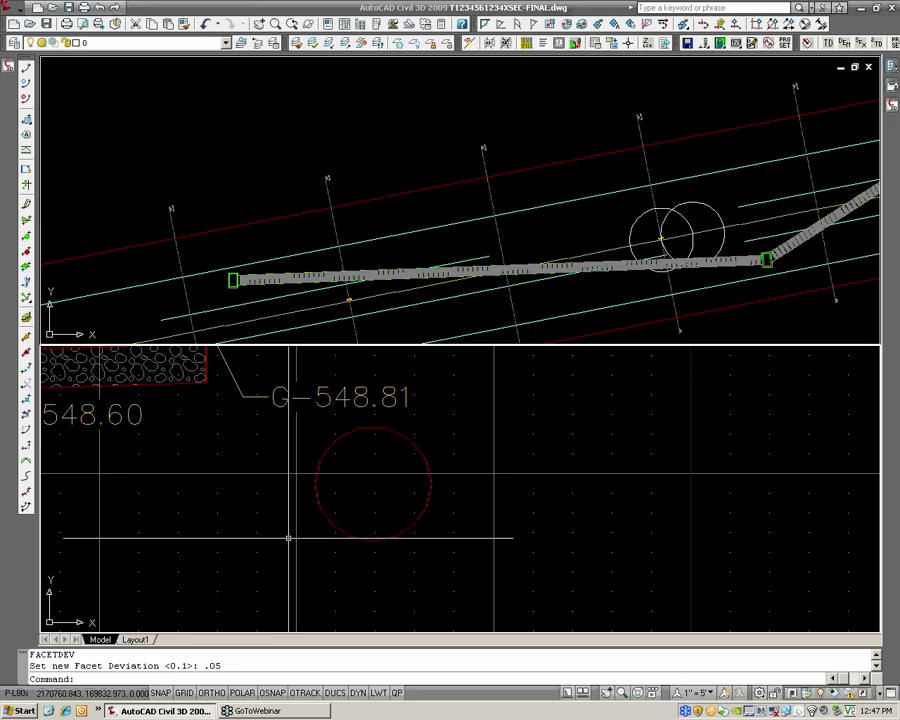
Examine how the storm structure is drawn below the road in the neighbouring section views
scroll(412, 492, down, 5)
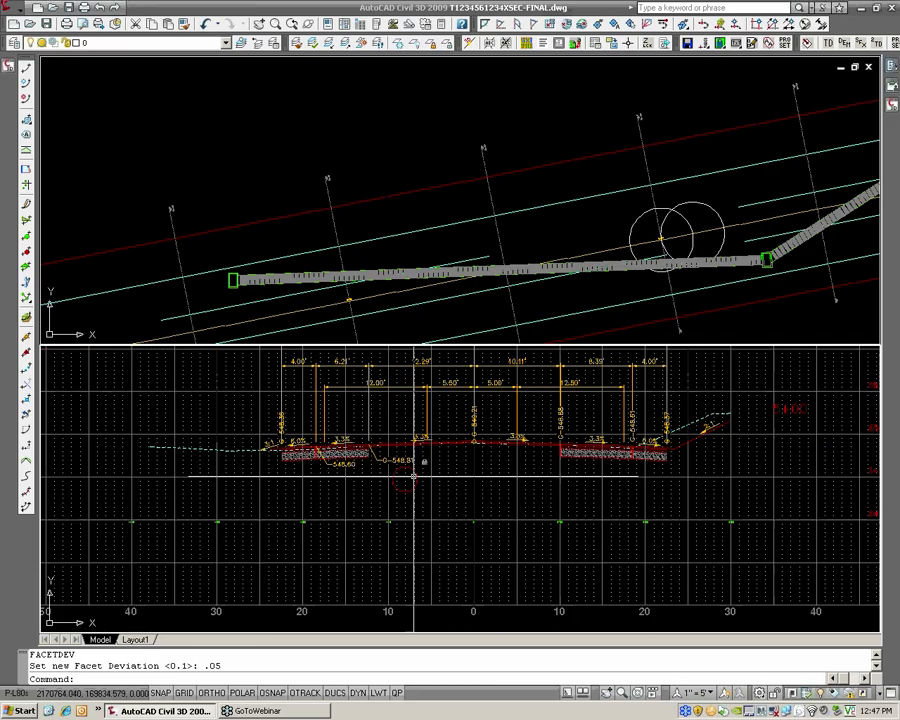
scroll(414, 477, down, 2)
middle_drag(573, 462, 372, 528)
scroll(372, 528, down, 2)
middle_drag(848, 436, 608, 489)
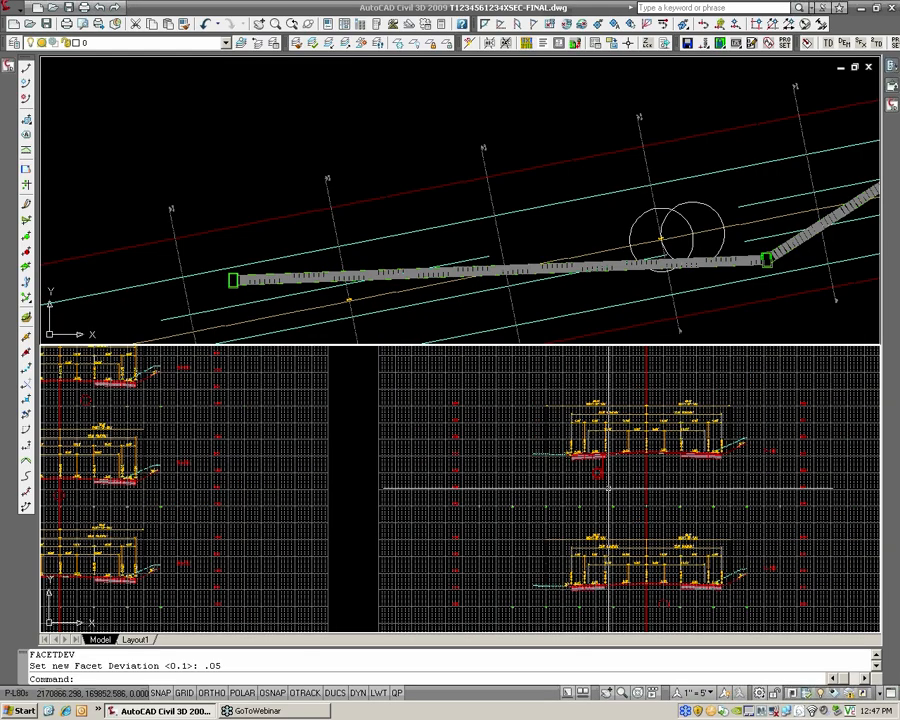
scroll(609, 488, up, 6)
scroll(456, 460, up, 1)
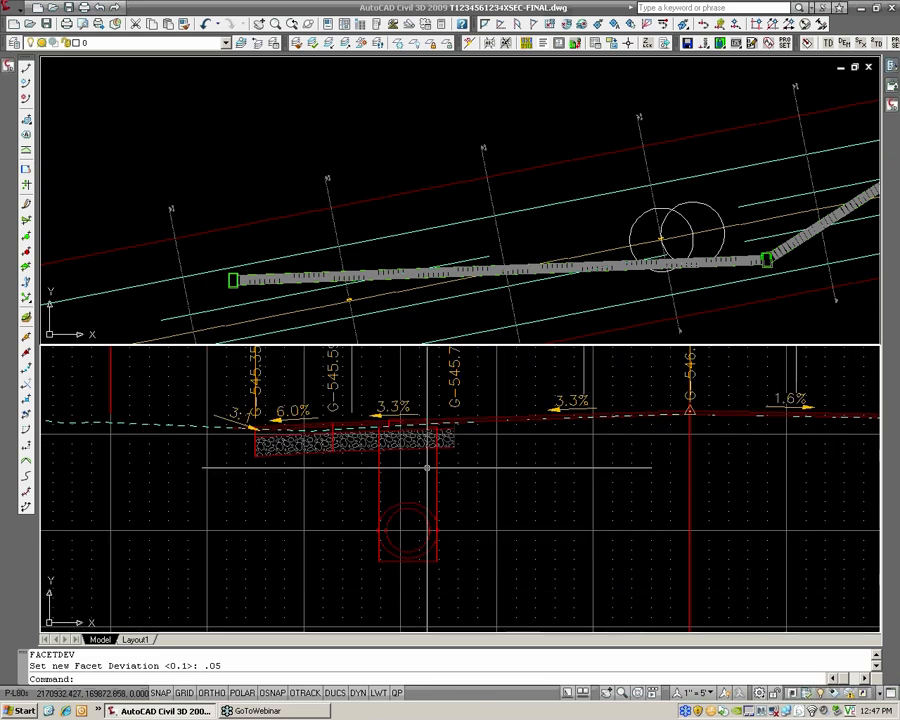
Compare structure STR-3 in the plan view with its representation in the cross section
scroll(613, 177, down, 2)
middle_drag(613, 177, 450, 193)
scroll(677, 150, up, 2)
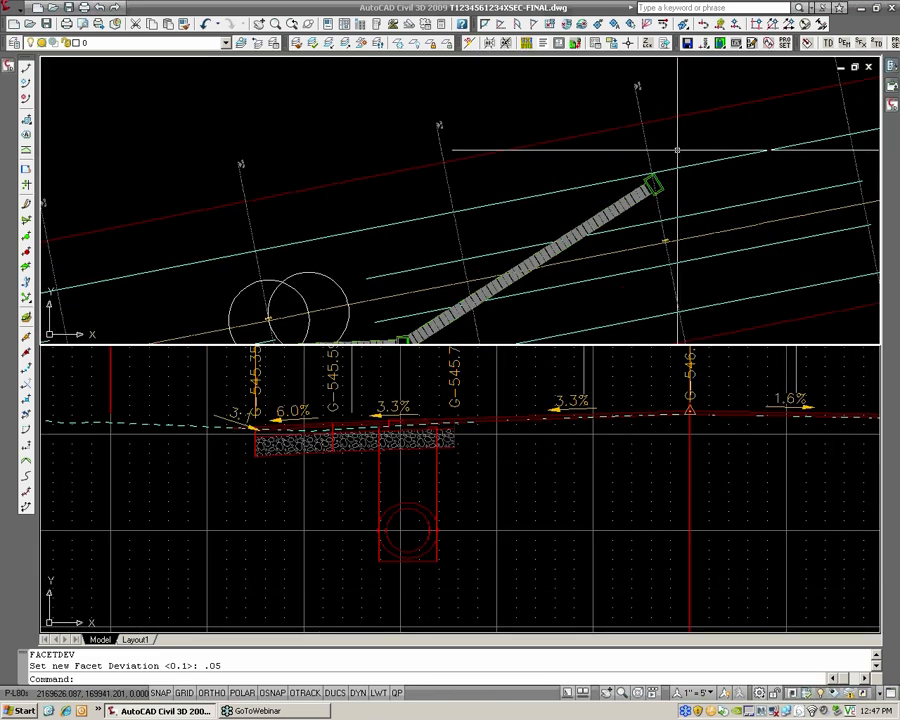
scroll(677, 150, up, 2)
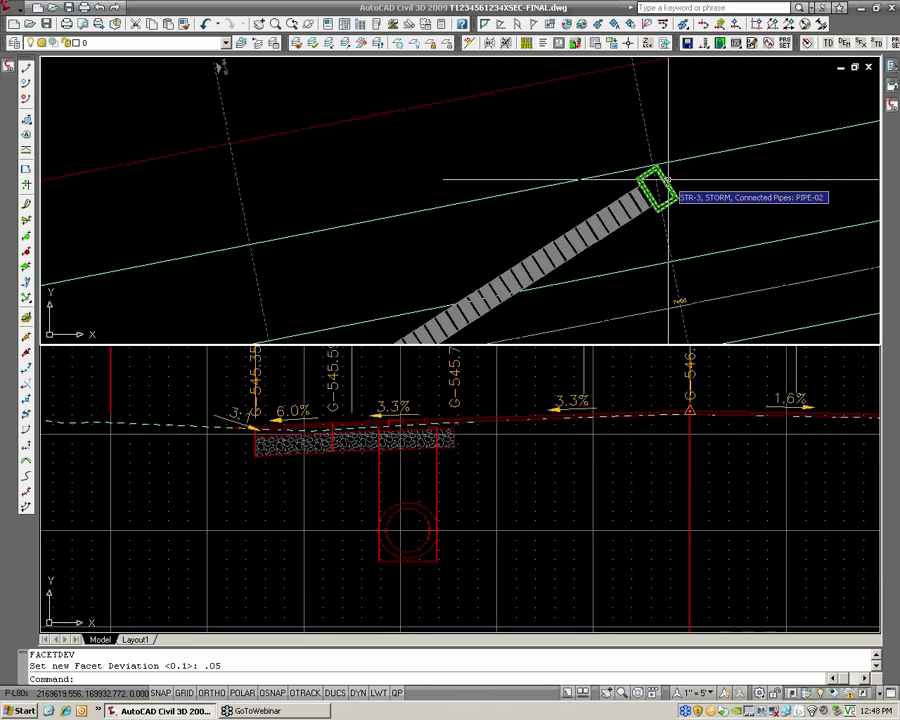
click(658, 186)
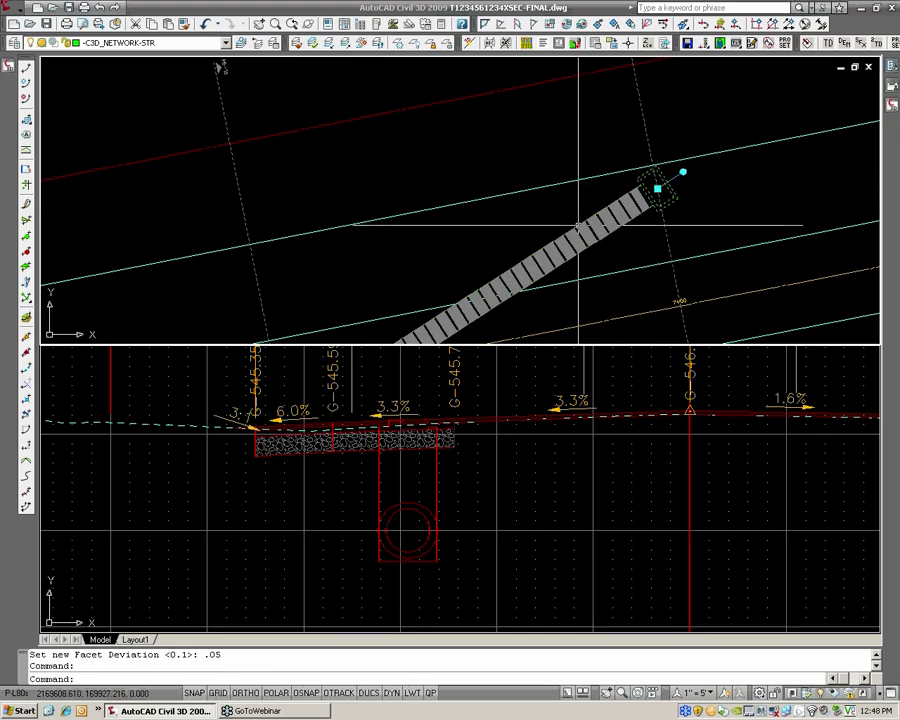
scroll(562, 235, down, 4)
middle_drag(580, 232, 520, 233)
scroll(520, 233, up, 3)
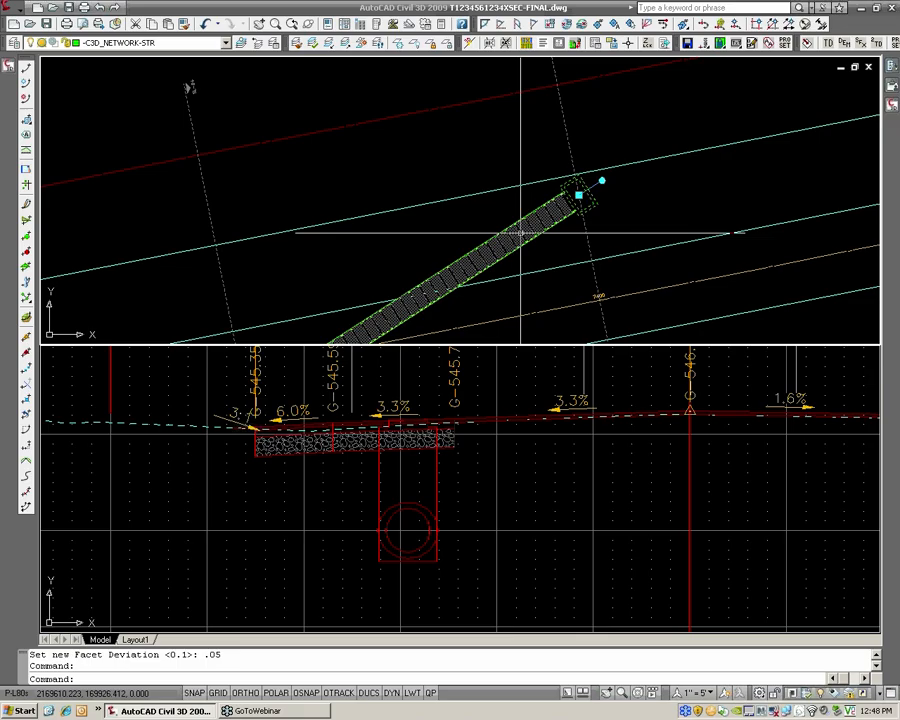
click(507, 428)
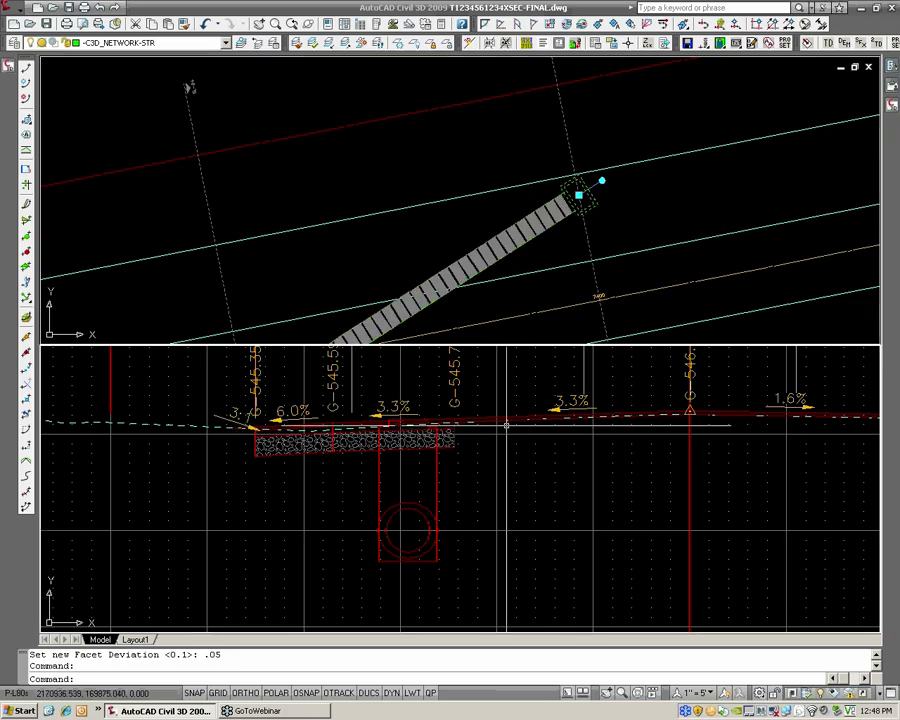
scroll(505, 422, down, 3)
scroll(500, 415, up, 2)
key(Escape)
key(Escape)
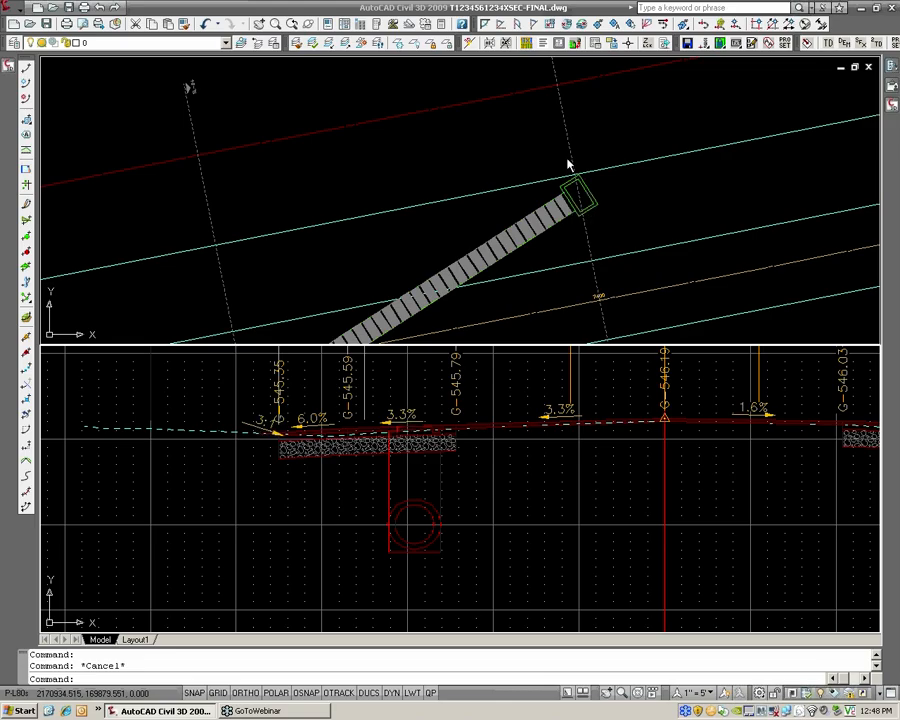
Open the general Add Labels dialog
click(10, 8)
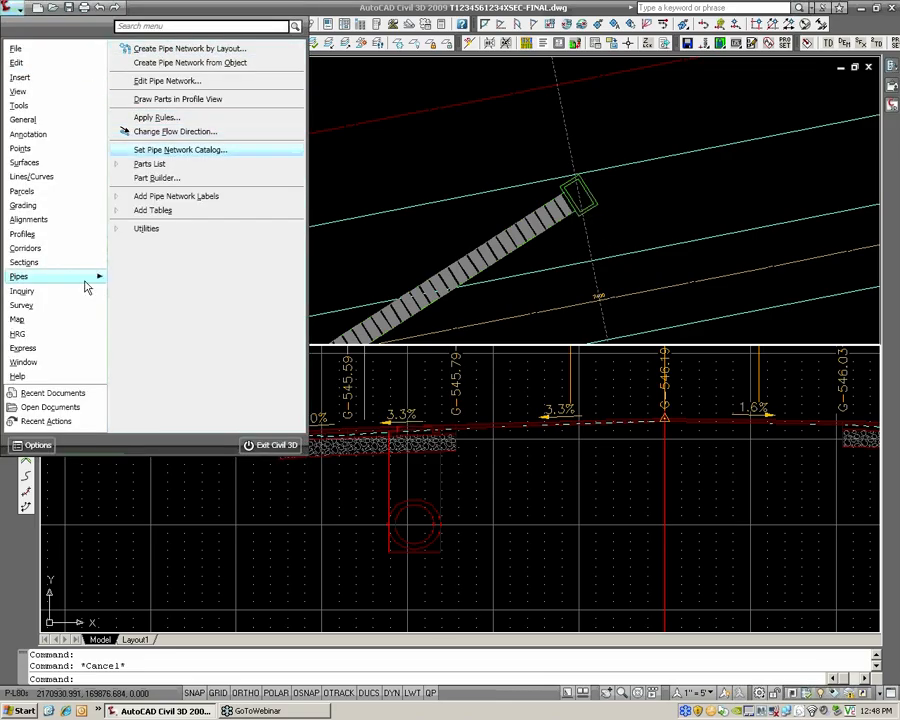
mouse_move(59, 127)
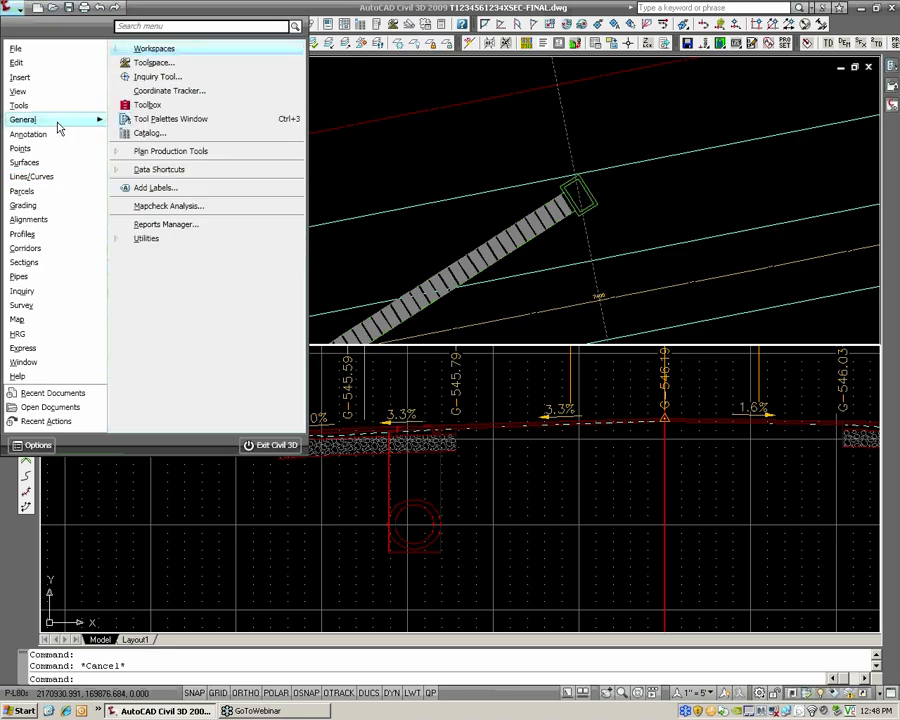
click(142, 191)
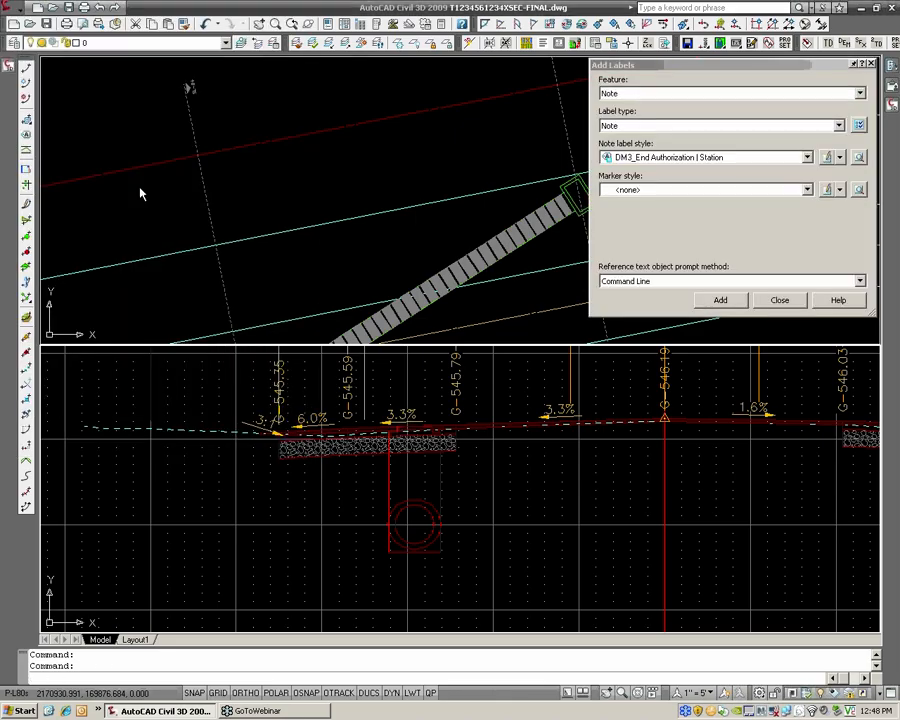
click(625, 96)
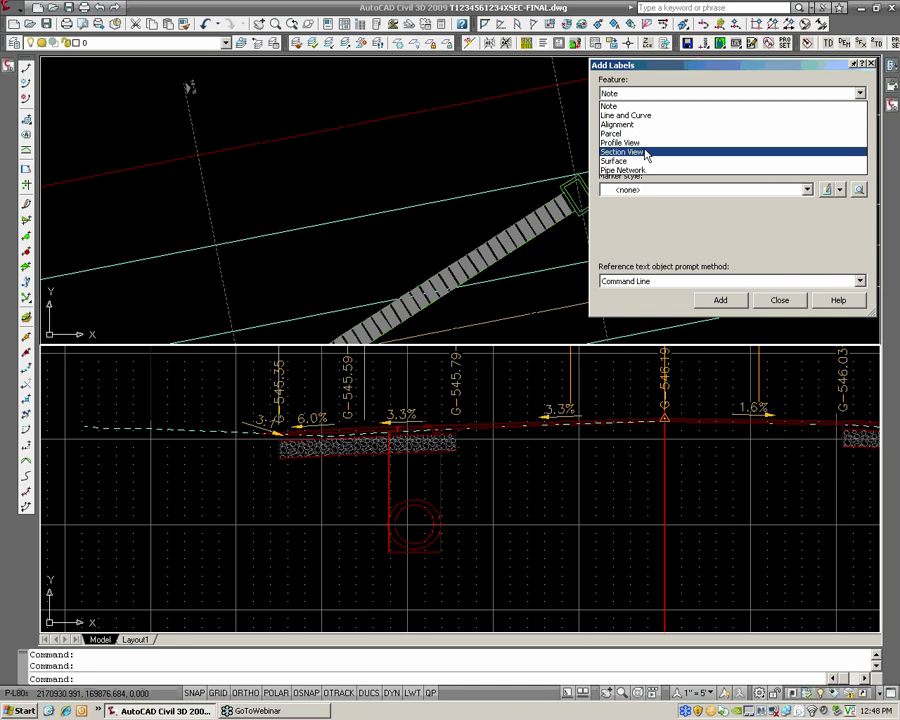
click(646, 153)
click(628, 128)
click(626, 134)
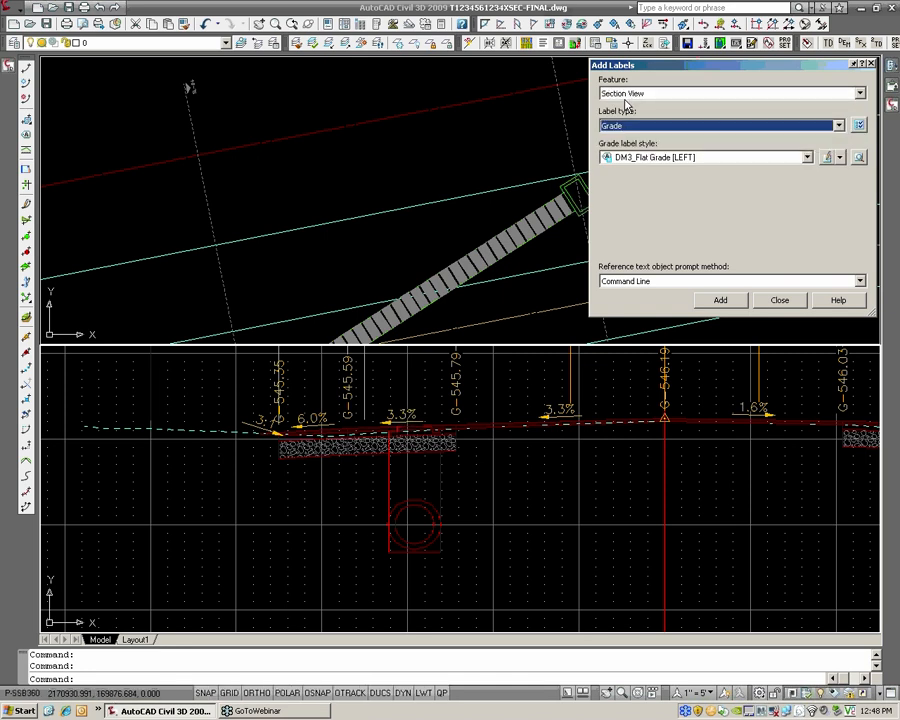
Set up Pipe Network labels of type Single Part Section with pipe style HRG_Basic and structure style DM3_Storm Profile [PROP]
click(622, 93)
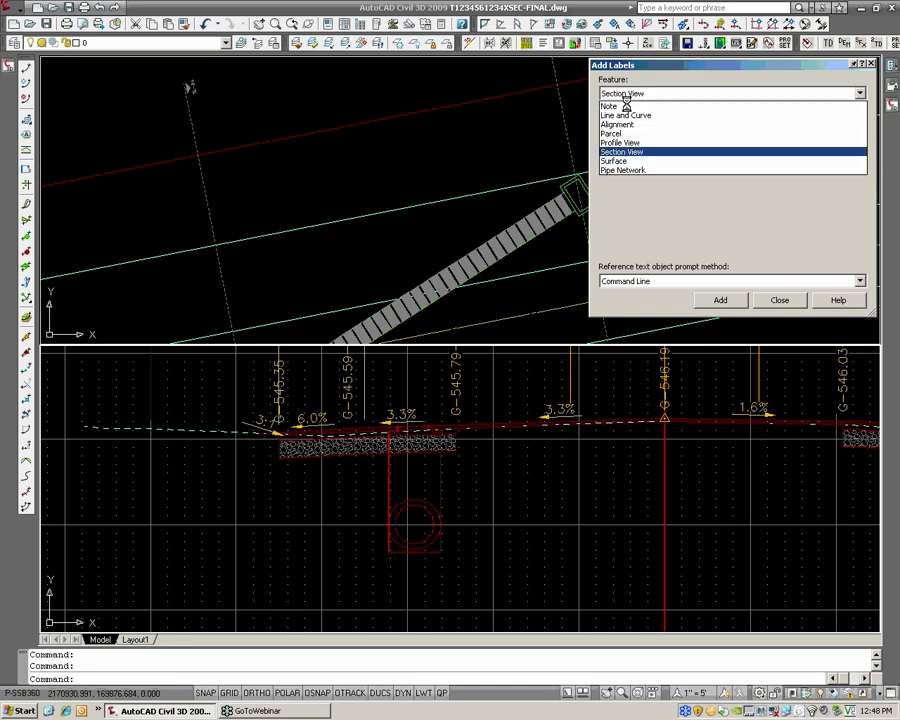
click(628, 170)
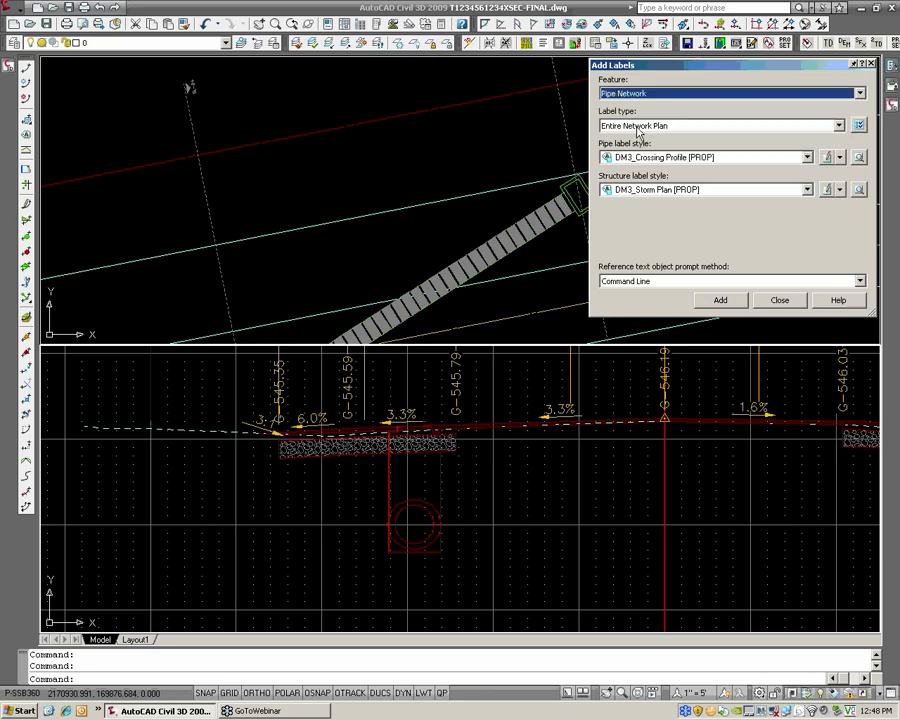
click(637, 127)
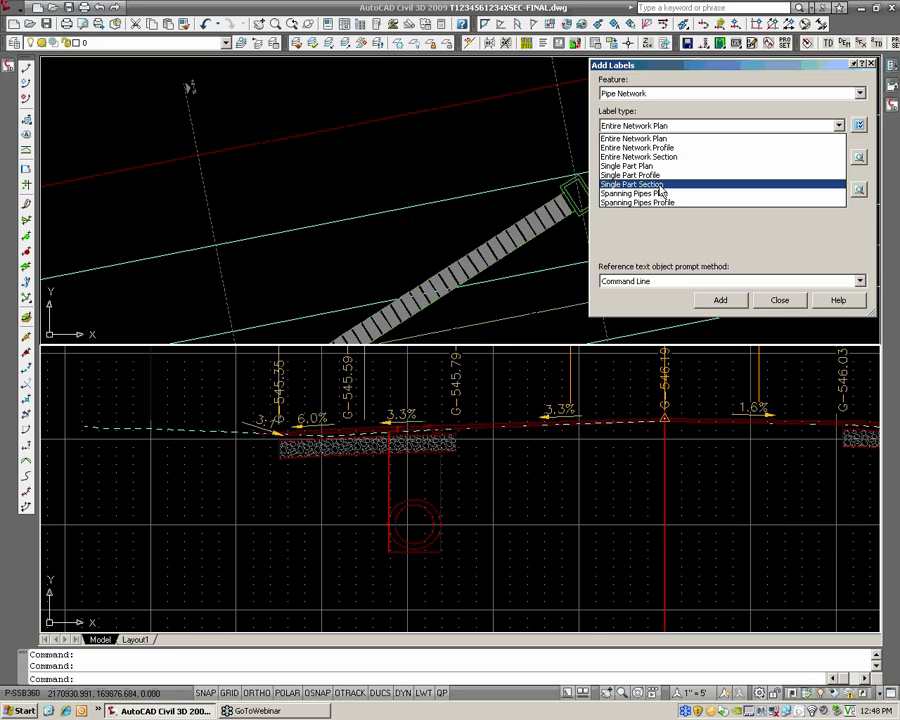
click(660, 187)
click(655, 160)
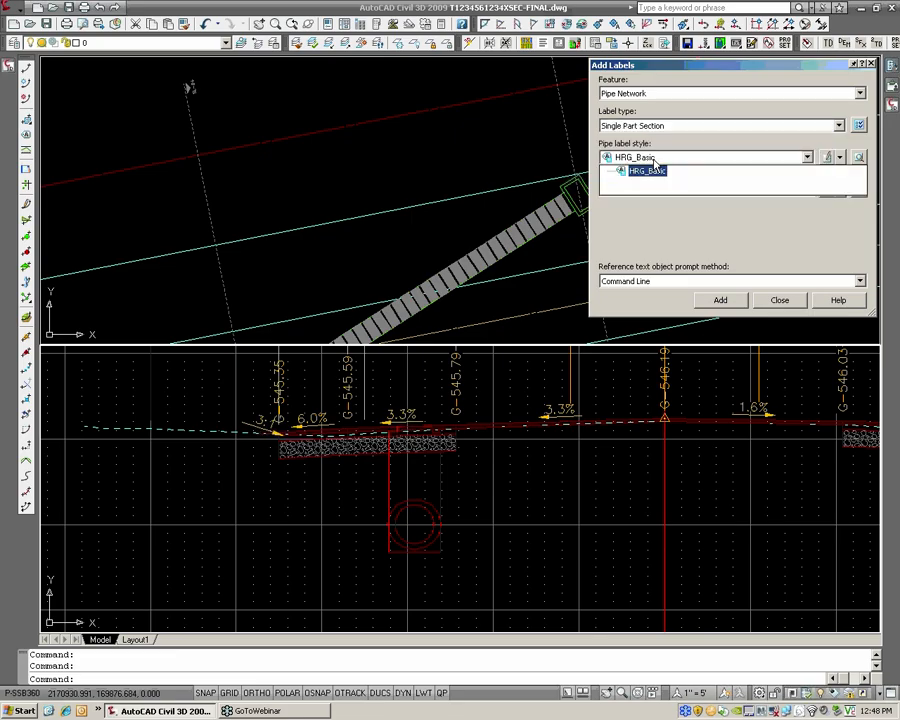
click(655, 162)
click(656, 191)
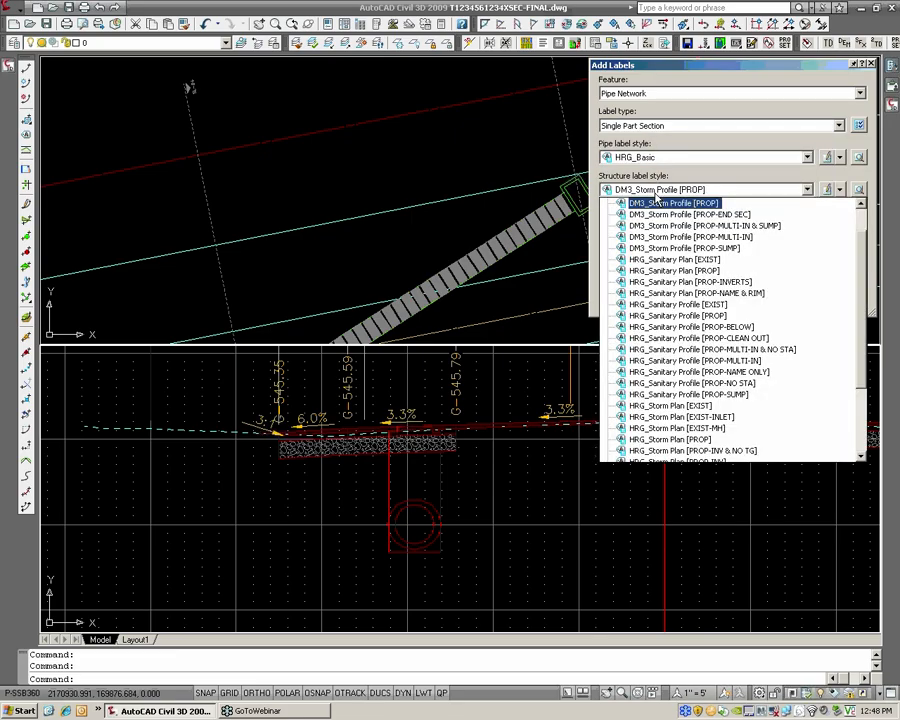
click(660, 205)
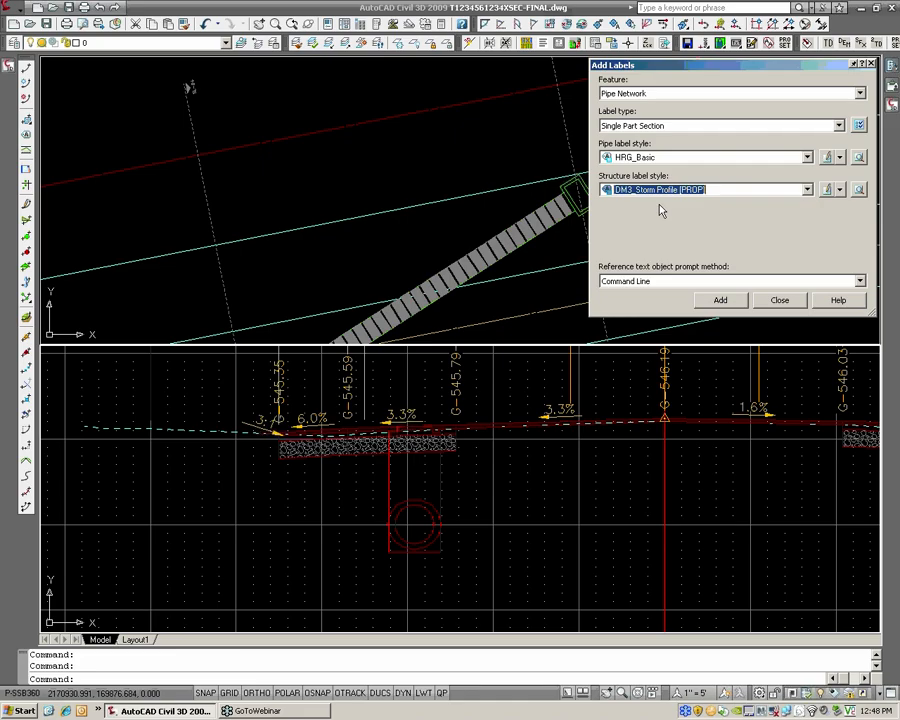
Add the label to the storm structure in the cross section and bring the label into view
click(720, 300)
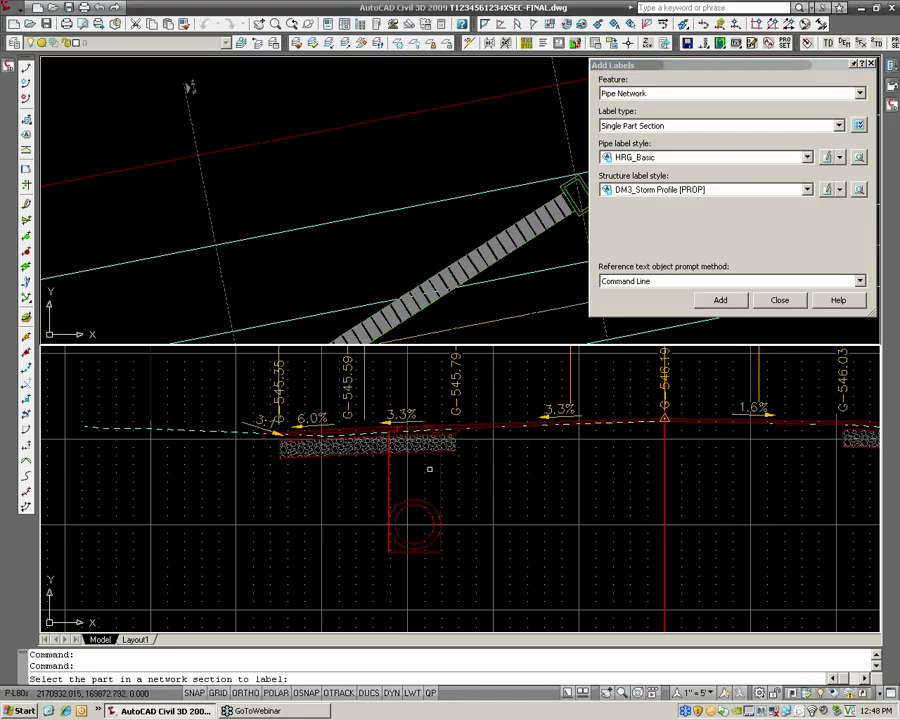
click(440, 468)
scroll(440, 468, down, 4)
middle_drag(318, 367, 390, 401)
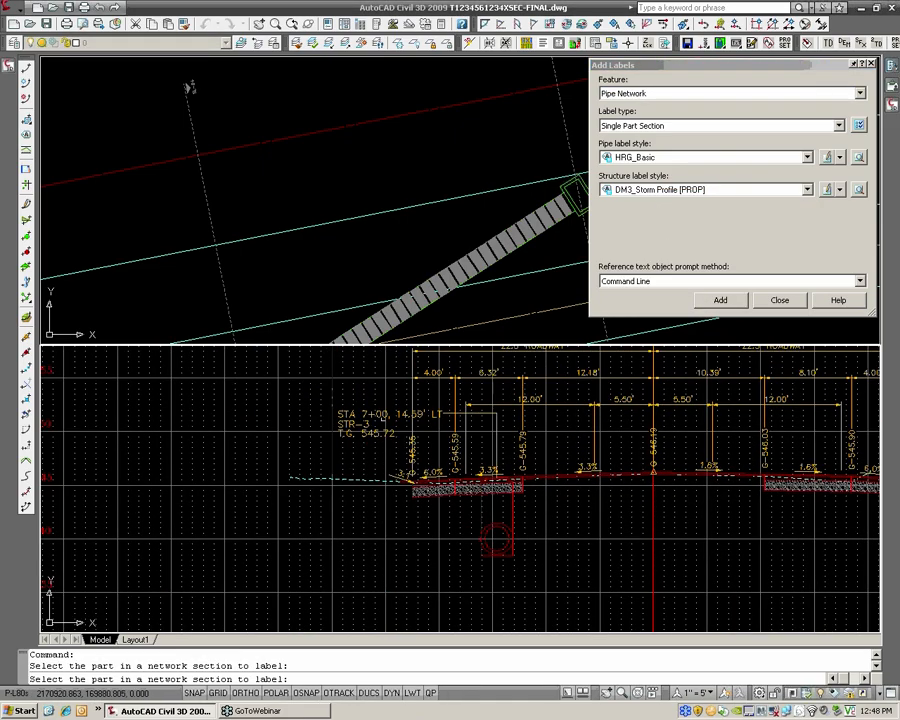
Label the storm pipe in the station 5+00 cross section and close the Add Labels dialog
scroll(389, 395, up, 3)
scroll(375, 415, down, 4)
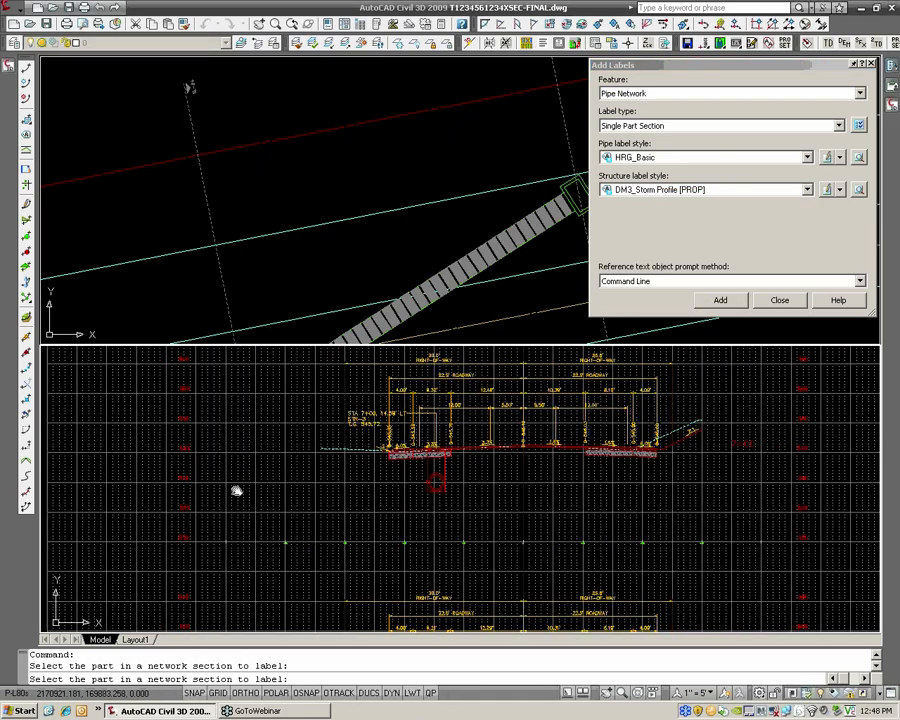
scroll(519, 463, down, 4)
middle_drag(237, 490, 593, 414)
scroll(199, 438, up, 6)
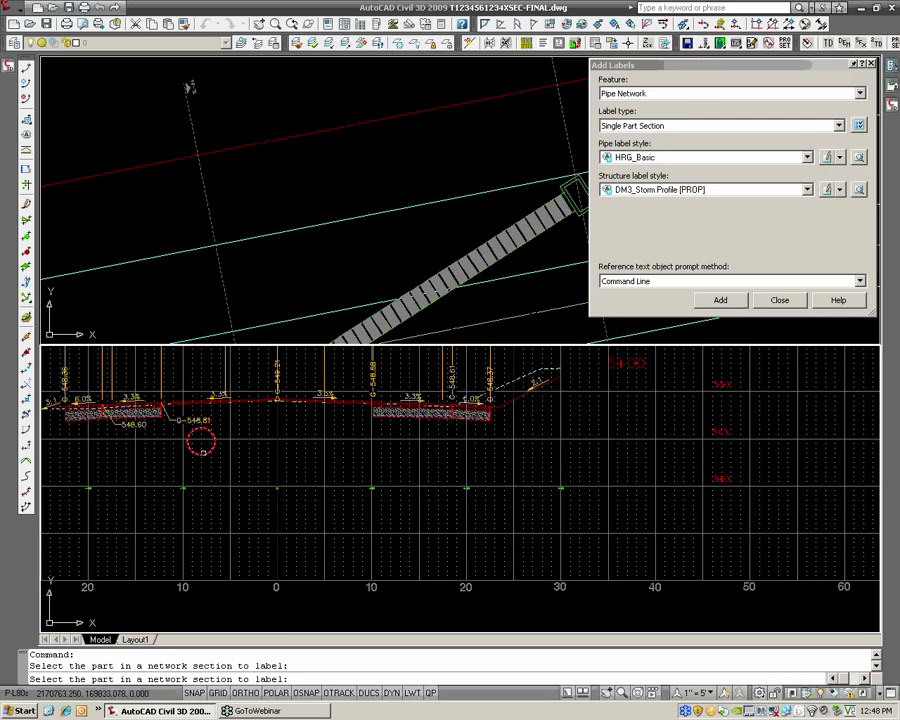
scroll(208, 438, up, 2)
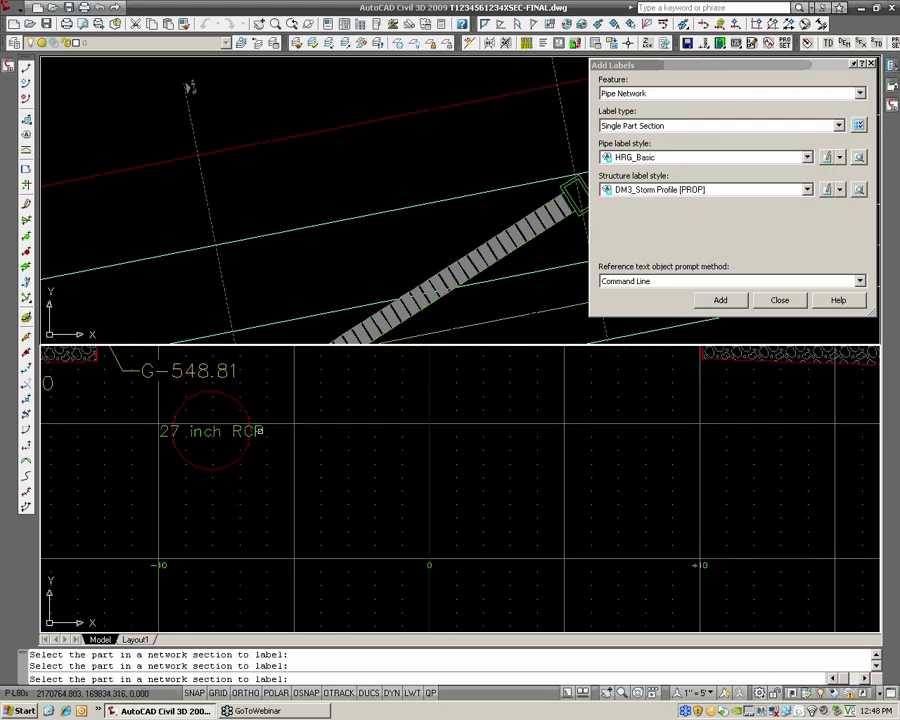
scroll(306, 441, down, 1)
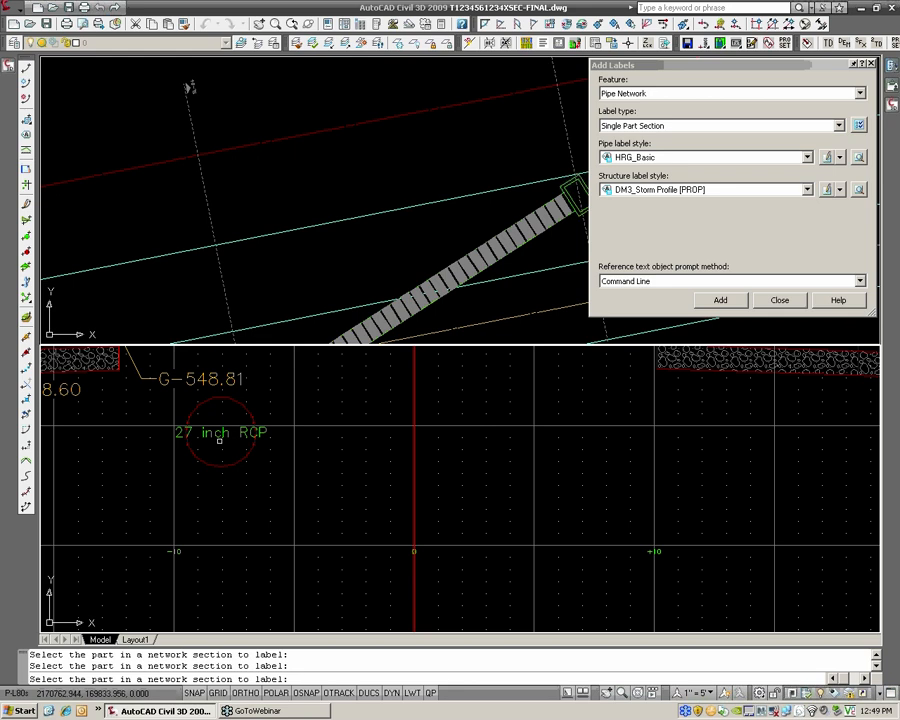
middle_drag(230, 435, 231, 435)
click(780, 300)
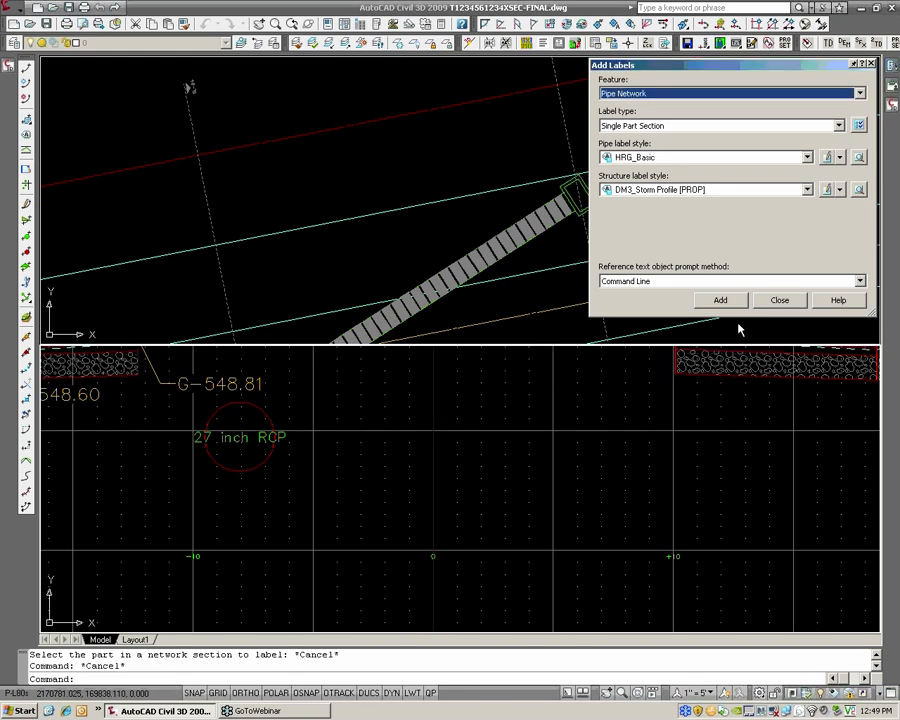
Move the 27 inch RCP label off the pipe, down and to the right, so a leader points back to it
click(281, 437)
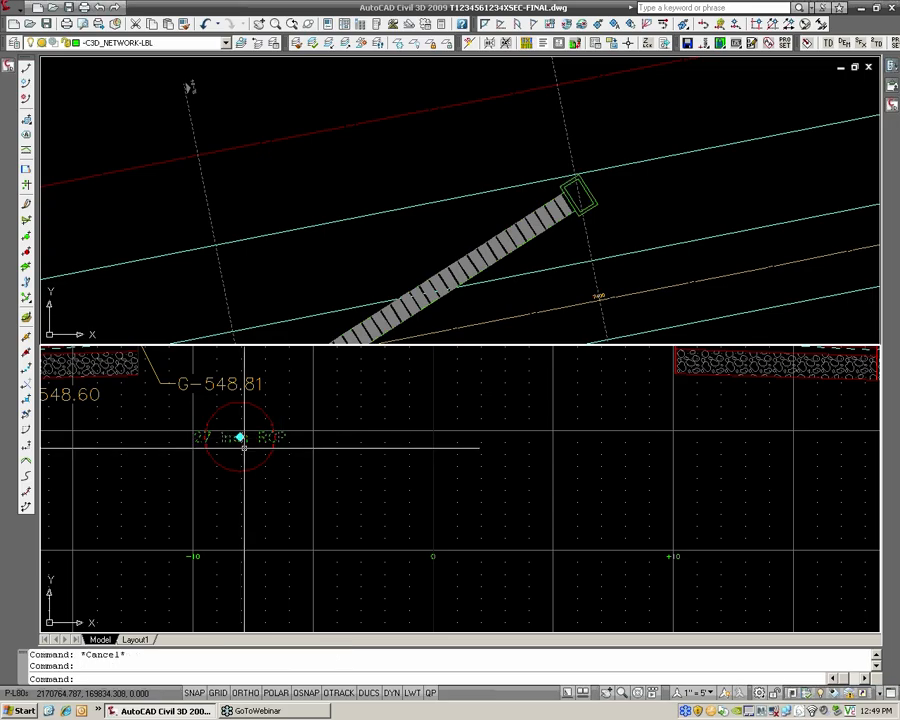
click(239, 433)
click(291, 475)
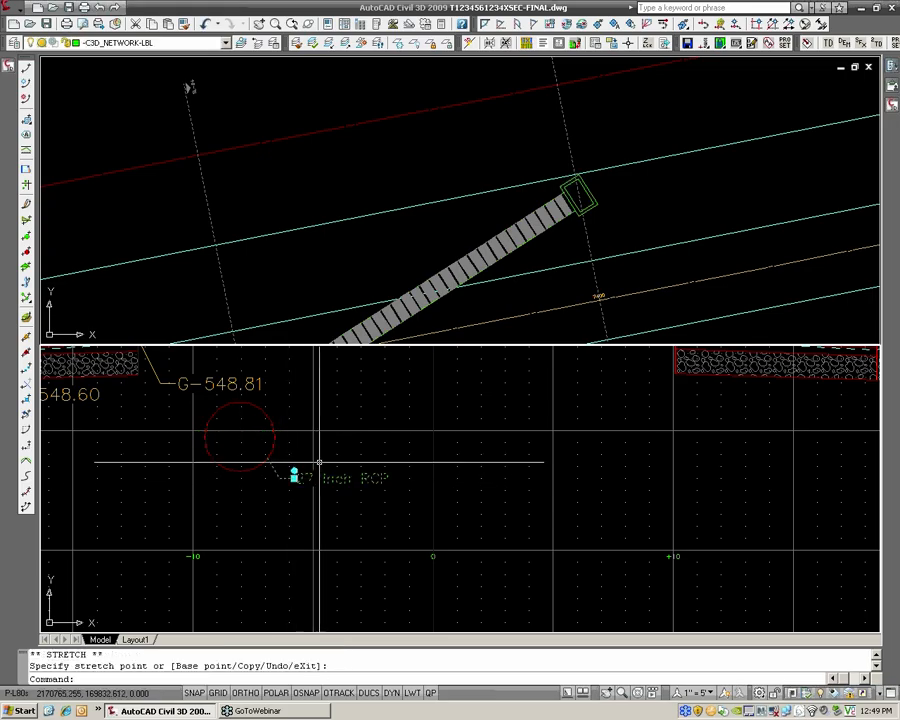
click(293, 474)
click(316, 486)
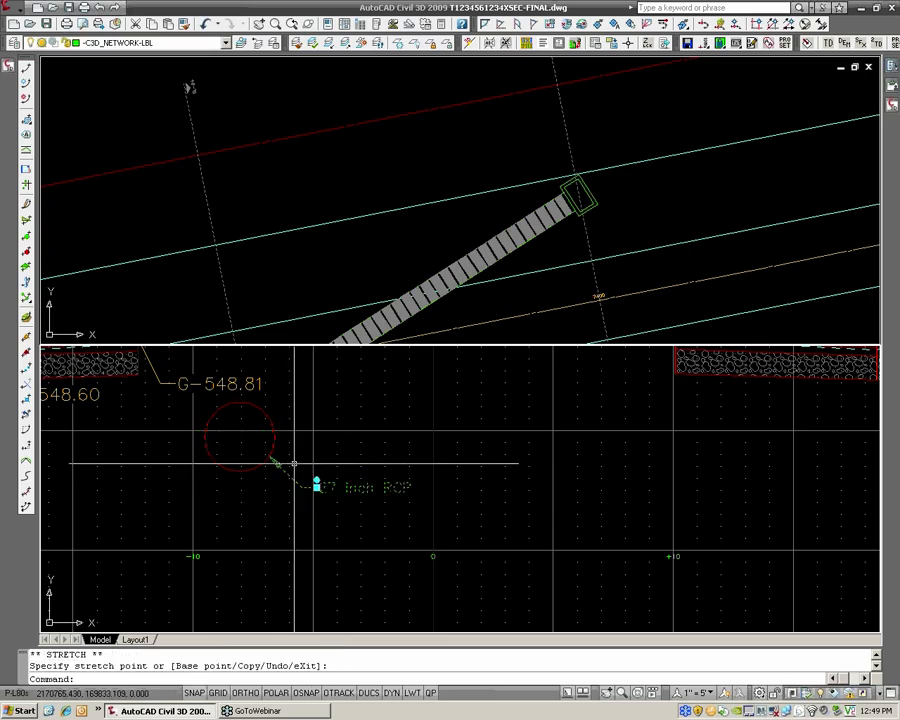
scroll(316, 480, up, 4)
key(Escape)
scroll(326, 472, down, 2)
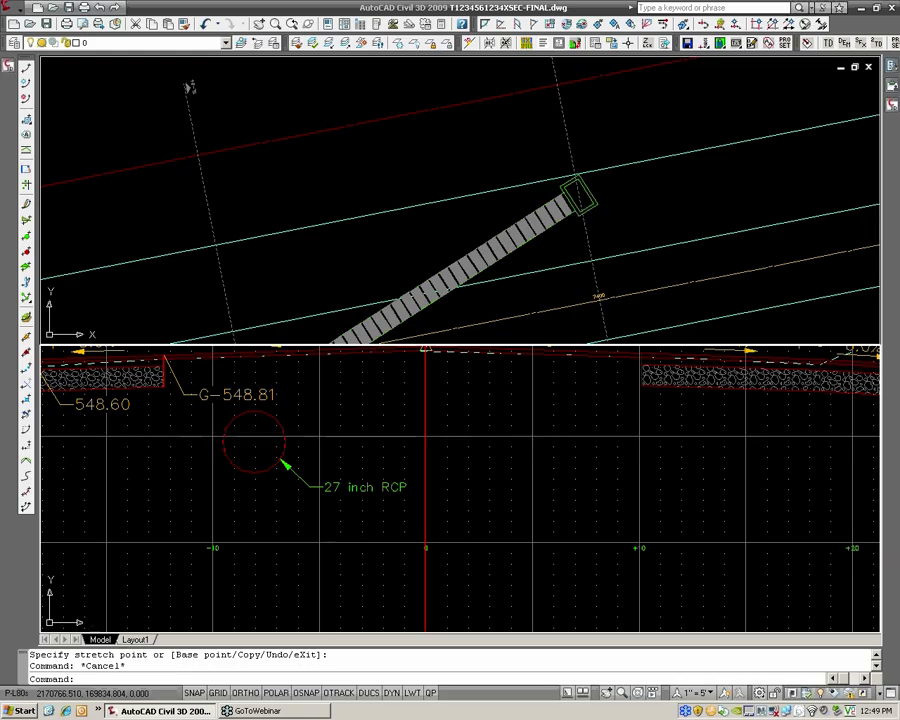
Examine the labelled storm pipe and the surrounding roadway annotations in the station 5+00 cross section
scroll(329, 432, down, 4)
middle_drag(329, 432, 427, 465)
scroll(390, 459, up, 3)
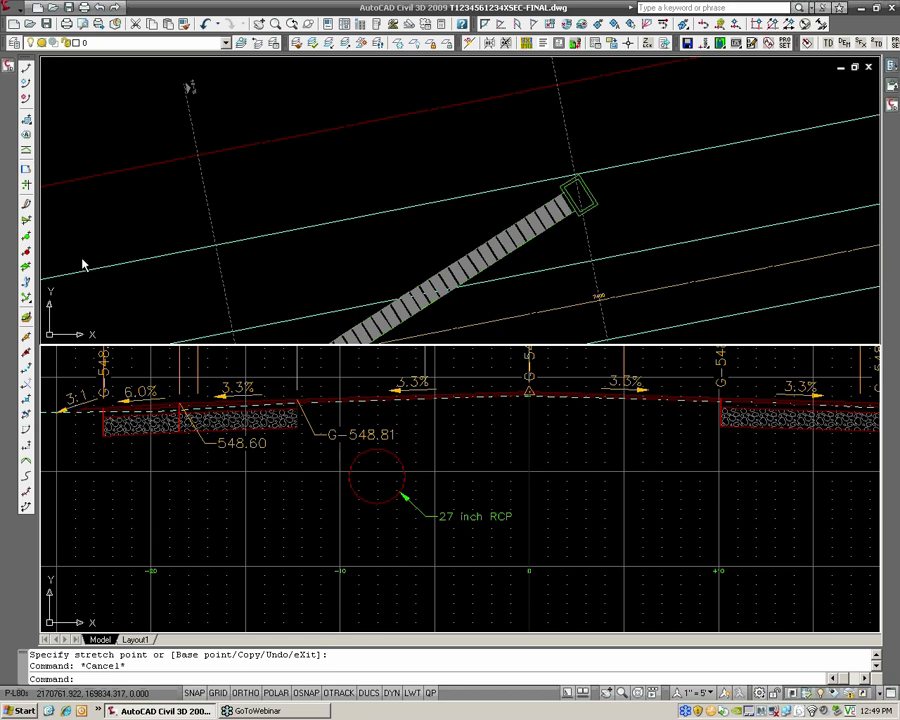
click(12, 68)
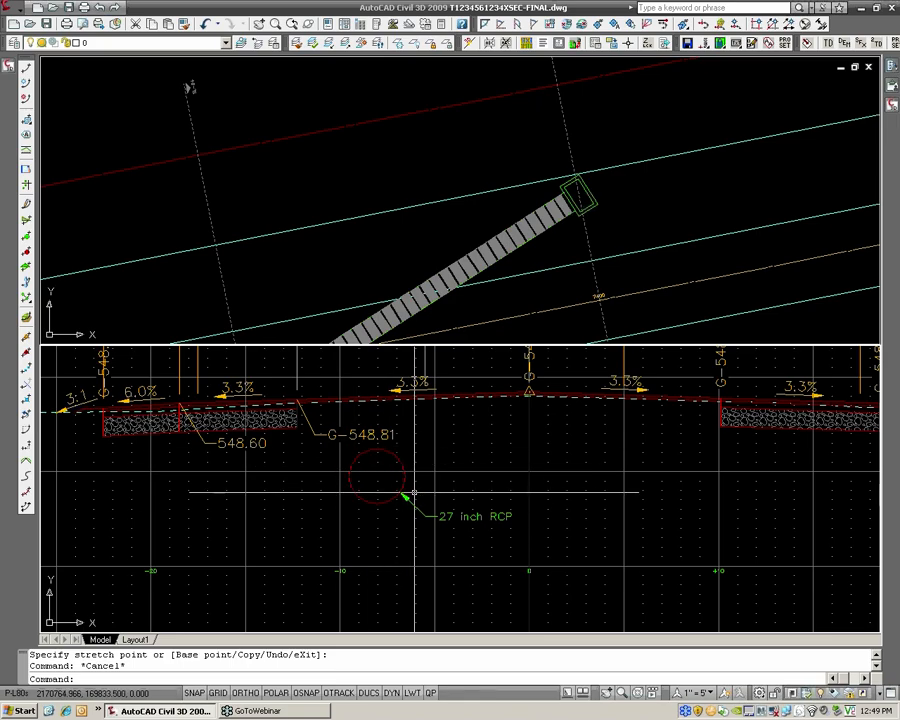
scroll(380, 476, down, 1)
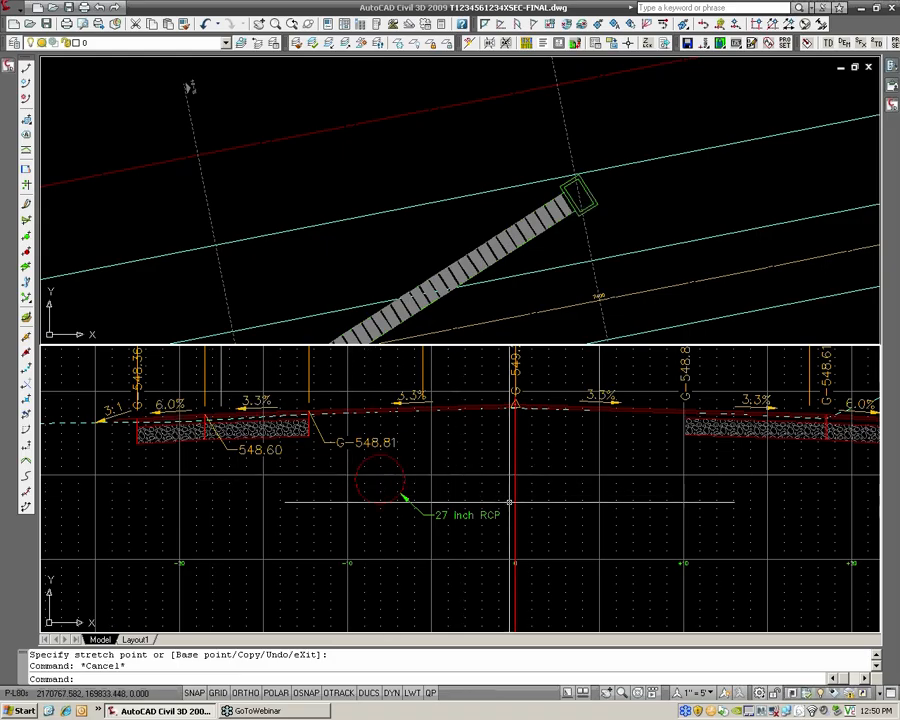
middle_drag(510, 492, 482, 519)
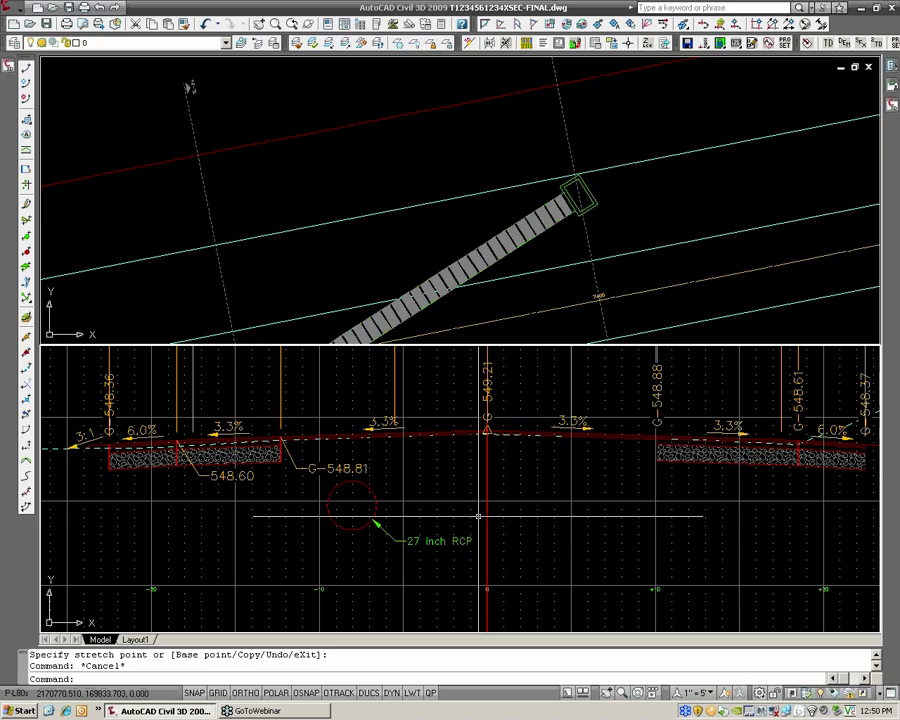
scroll(540, 500, down, 2)
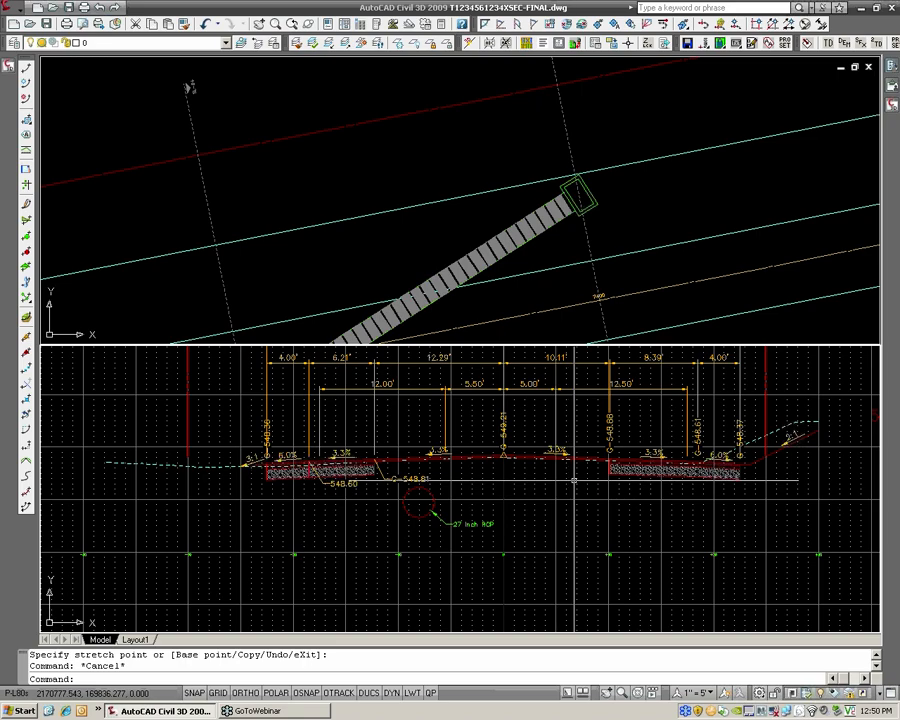
middle_drag(571, 481, 481, 501)
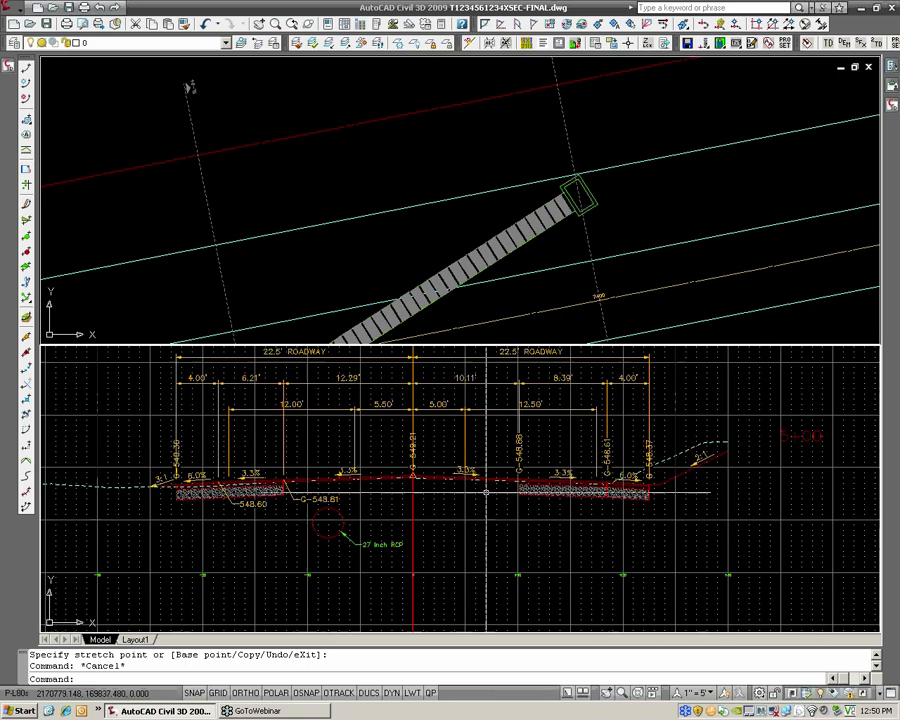
Open the general Add Labels dialog and set it to Section View labels of type Offset Elevation
click(12, 7)
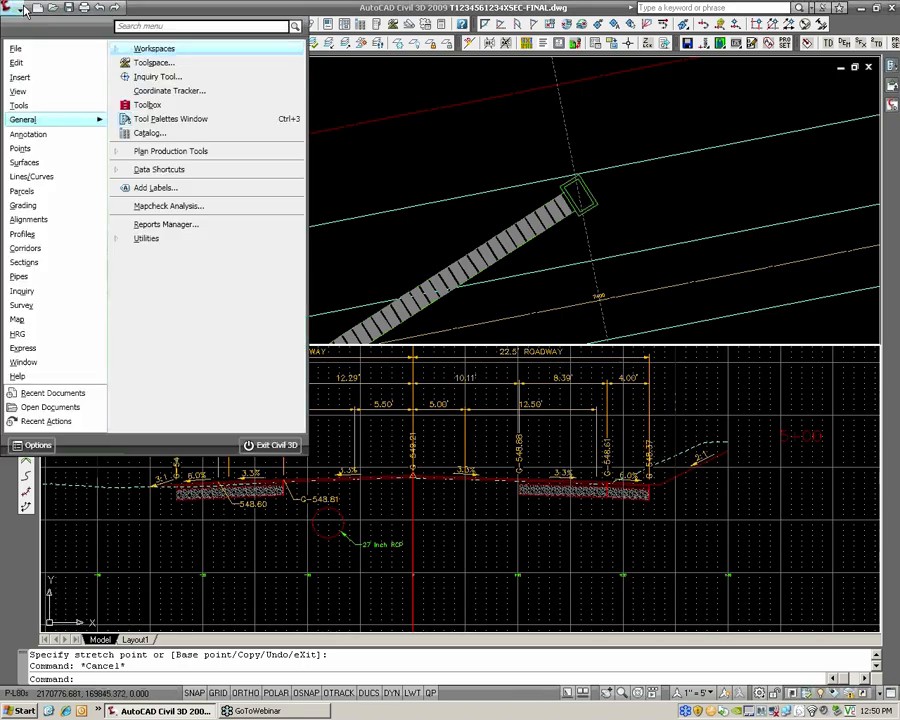
click(155, 188)
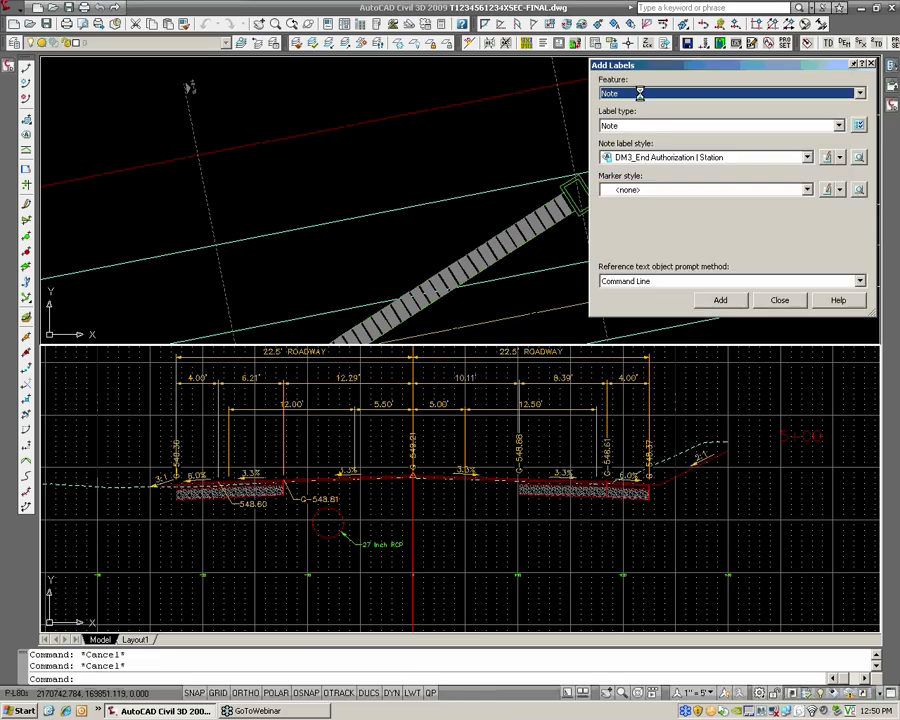
click(640, 93)
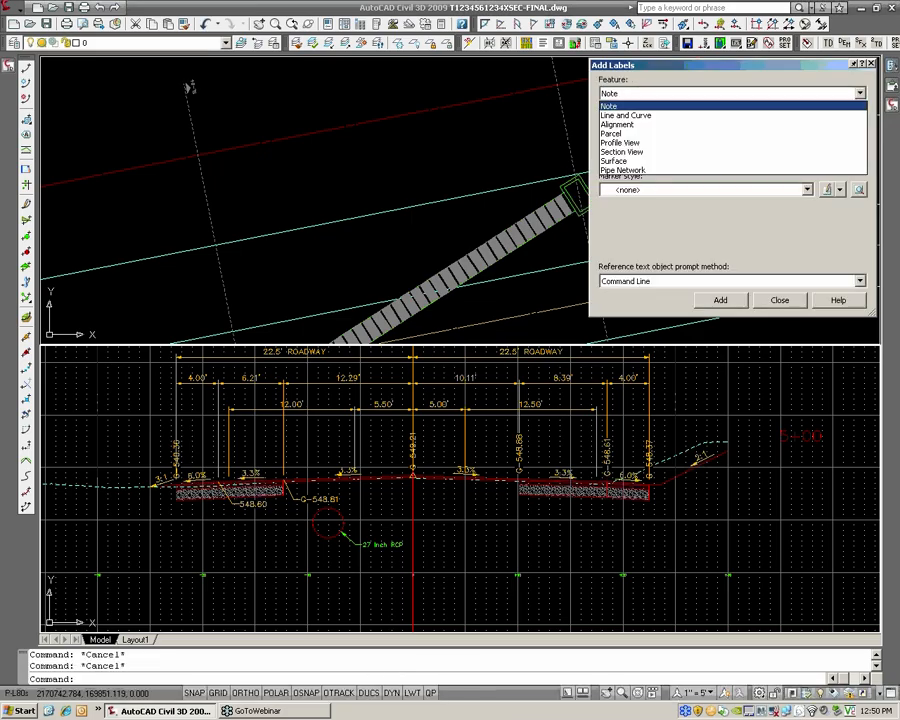
click(654, 155)
click(652, 160)
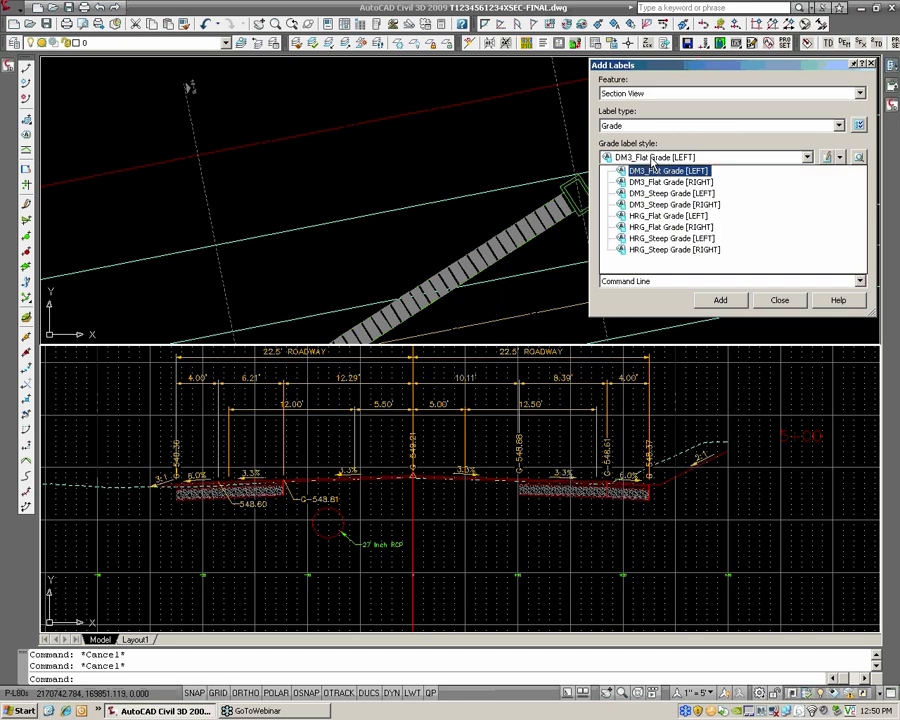
click(652, 160)
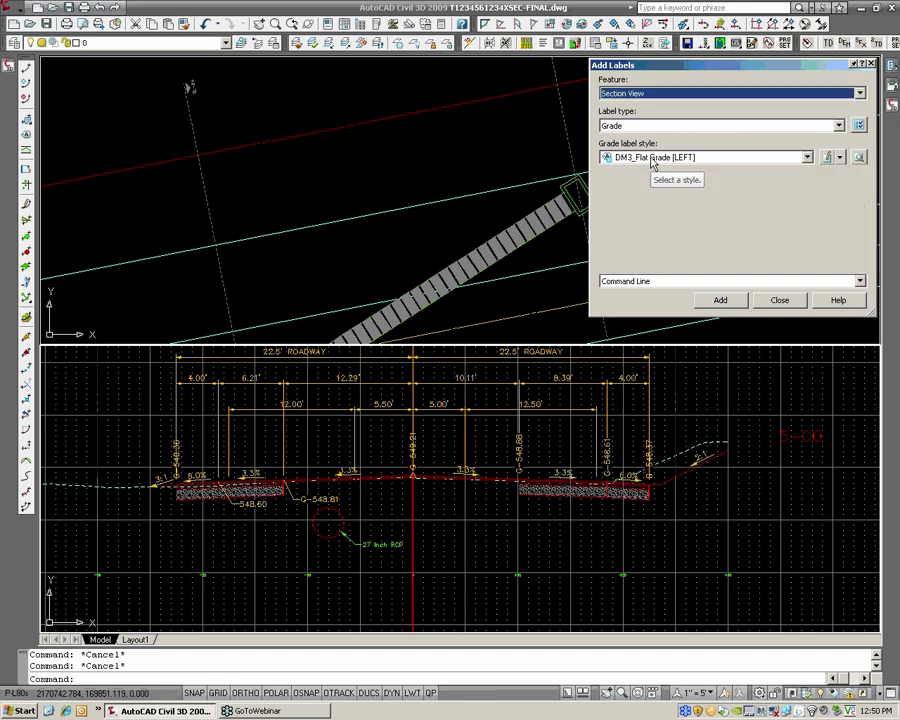
click(638, 126)
click(640, 147)
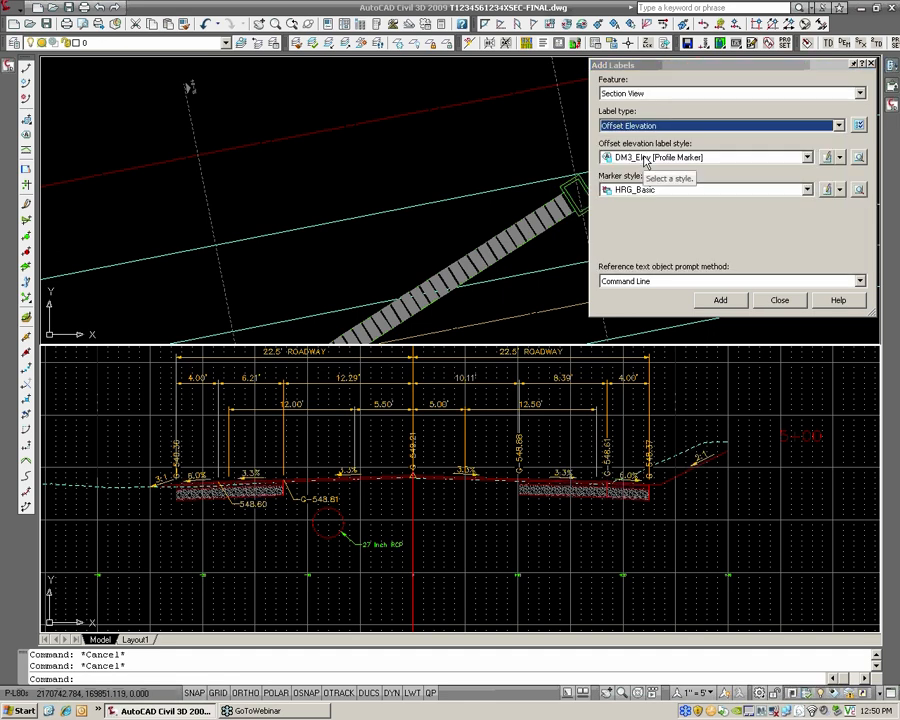
Set the offset elevation label style to DM3_Elev Only [PROP] and the marker style to <none>
click(645, 158)
click(645, 161)
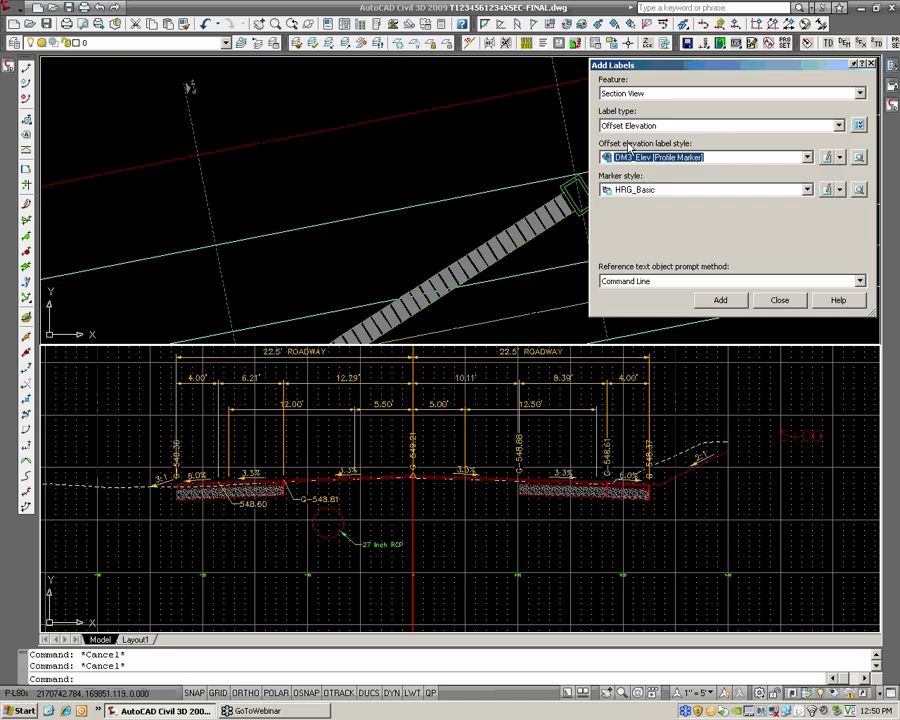
click(630, 126)
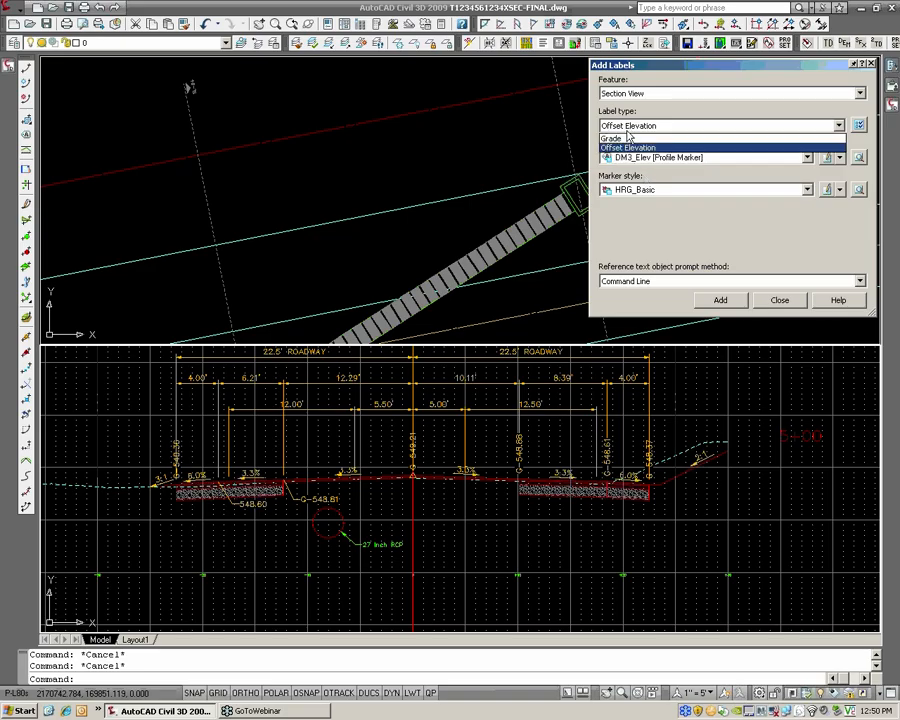
click(628, 148)
click(633, 158)
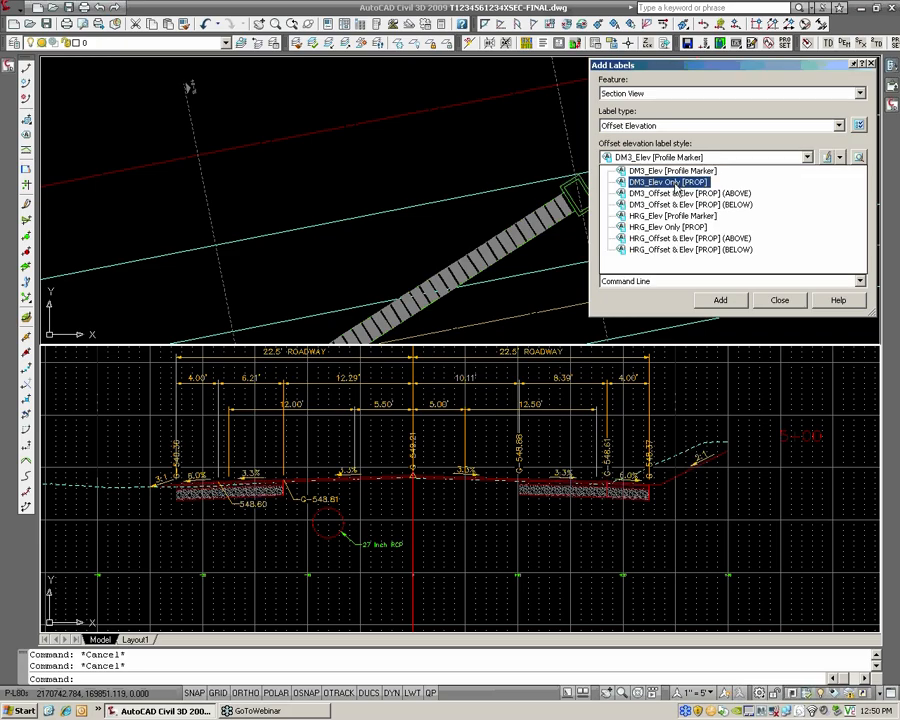
click(676, 183)
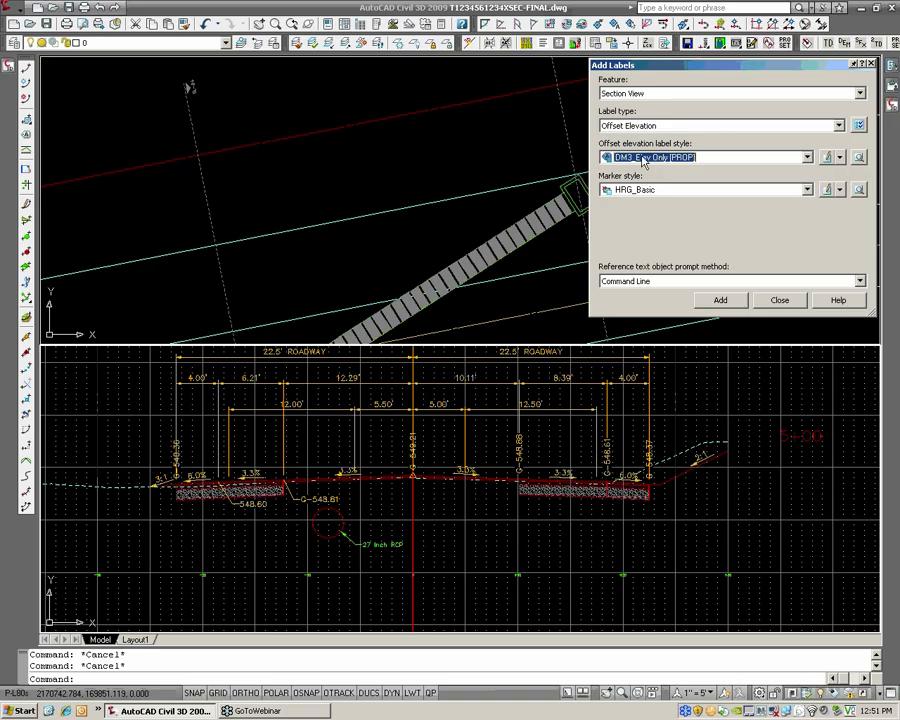
click(646, 192)
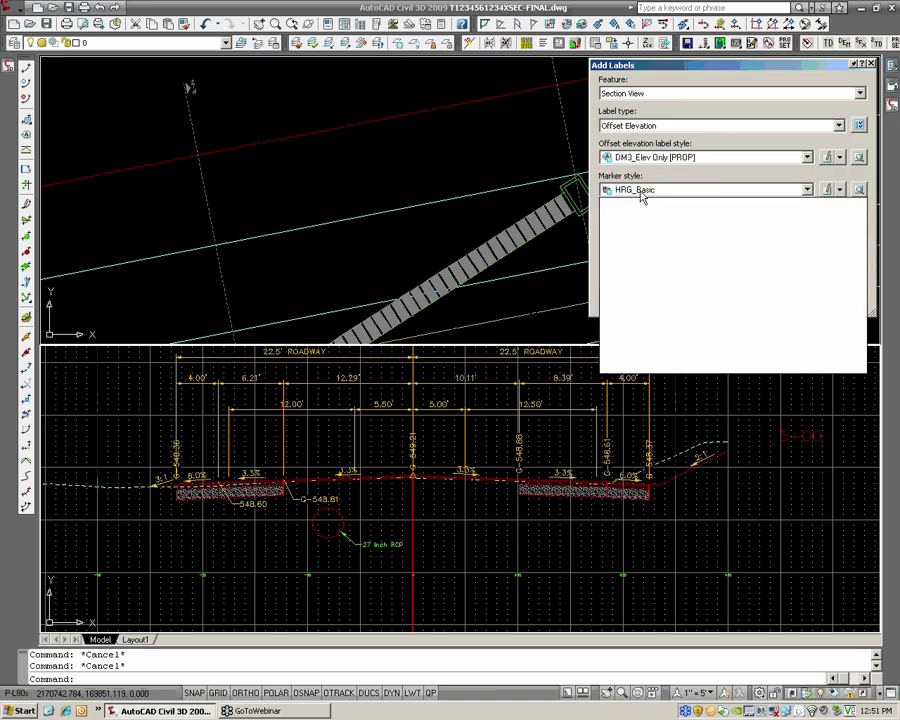
click(645, 215)
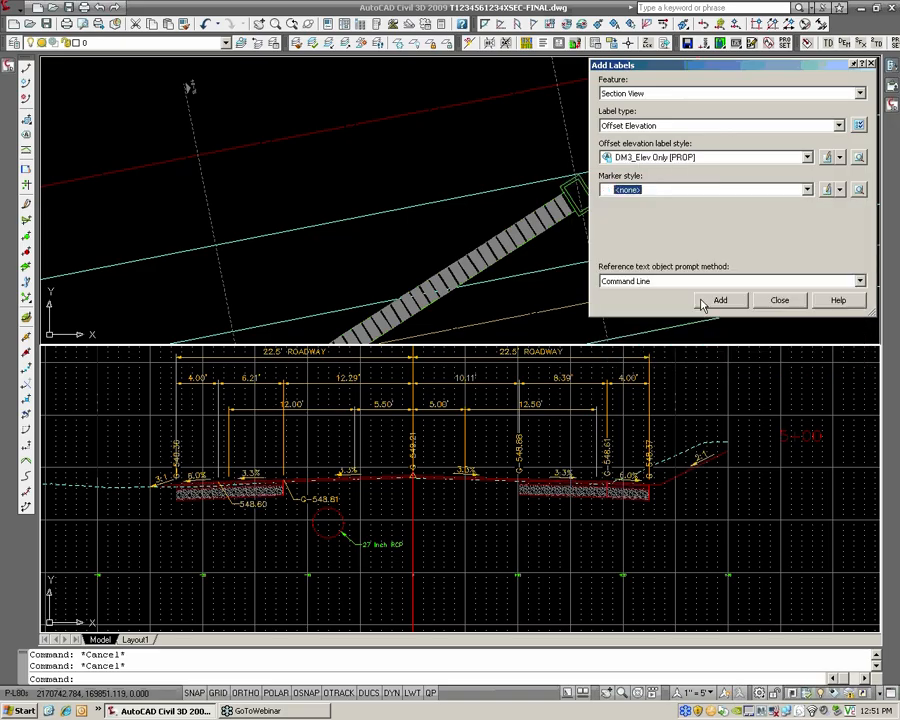
Place two elevation labels below the roadway, right of the centerline, in the station 5+00 section view
click(719, 300)
scroll(700, 430, up, 3)
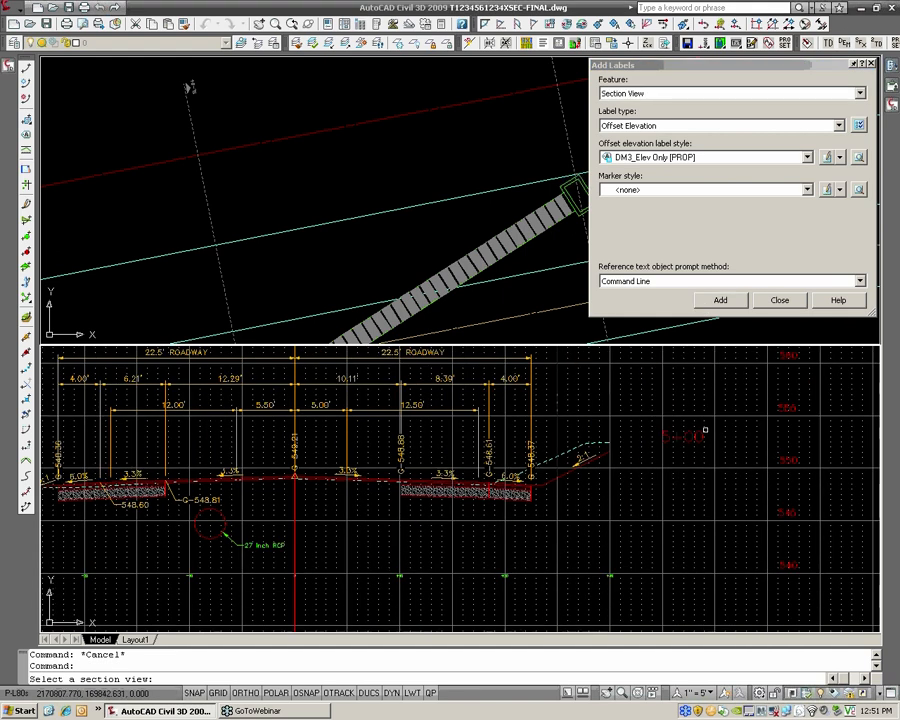
scroll(682, 424, up, 1)
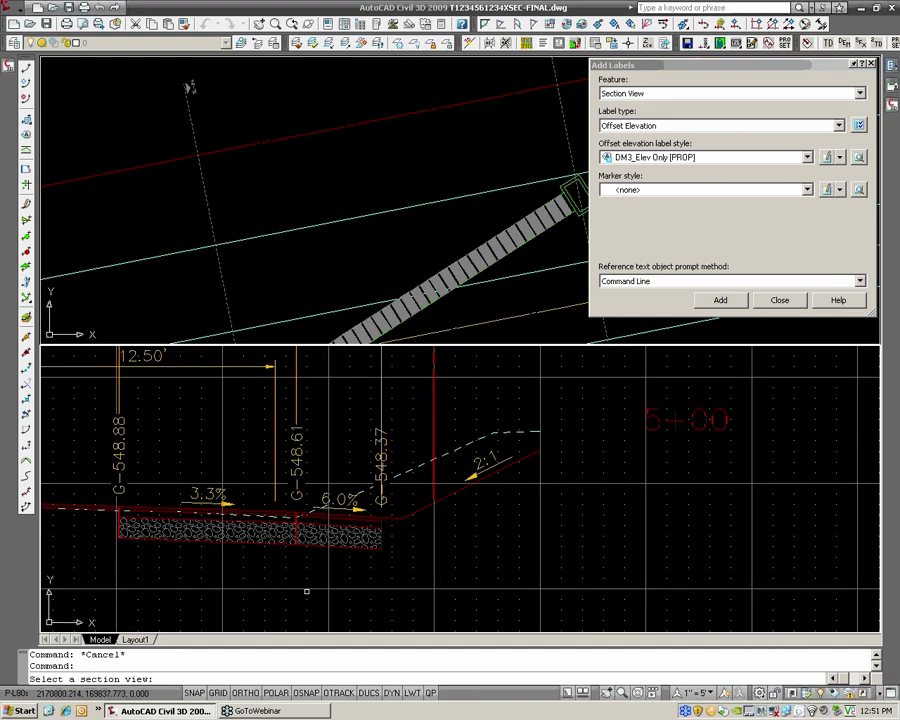
scroll(602, 492, down, 2)
click(619, 460)
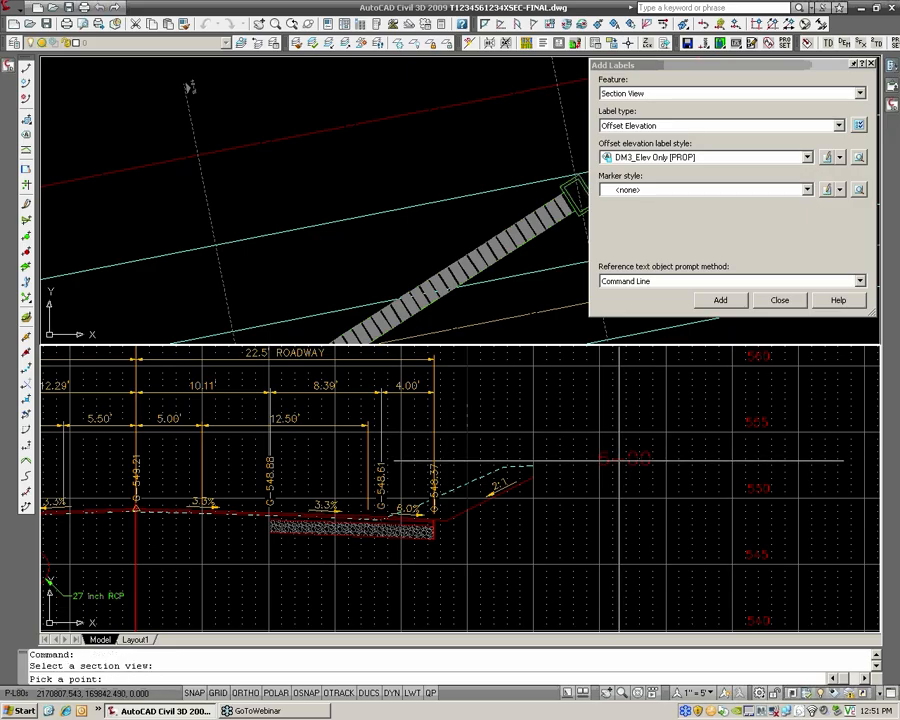
middle_drag(398, 537, 525, 467)
click(394, 496)
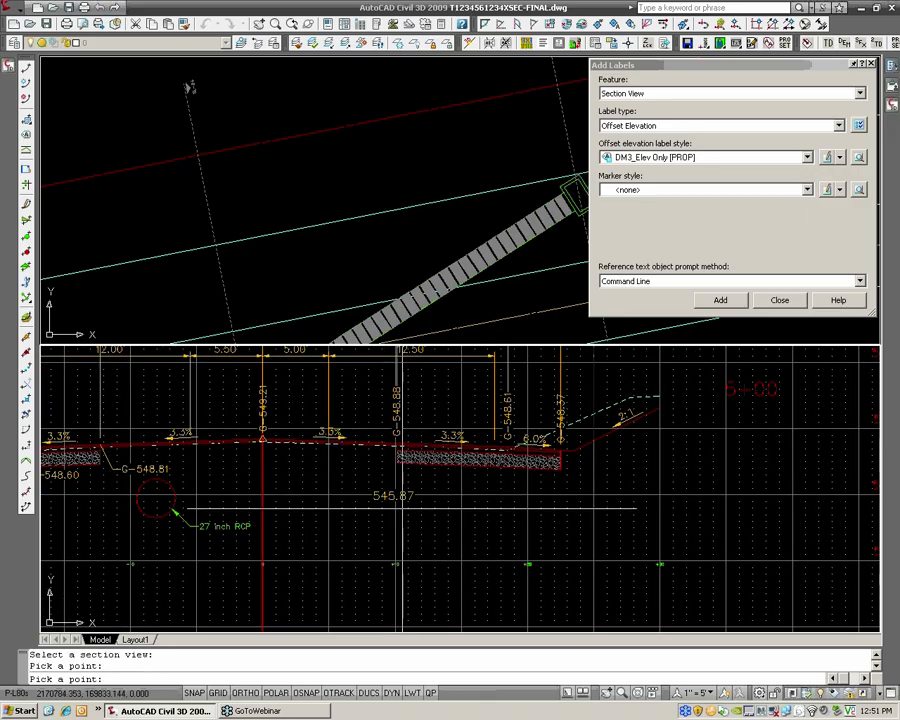
scroll(398, 500, up, 2)
click(345, 473)
key(Return)
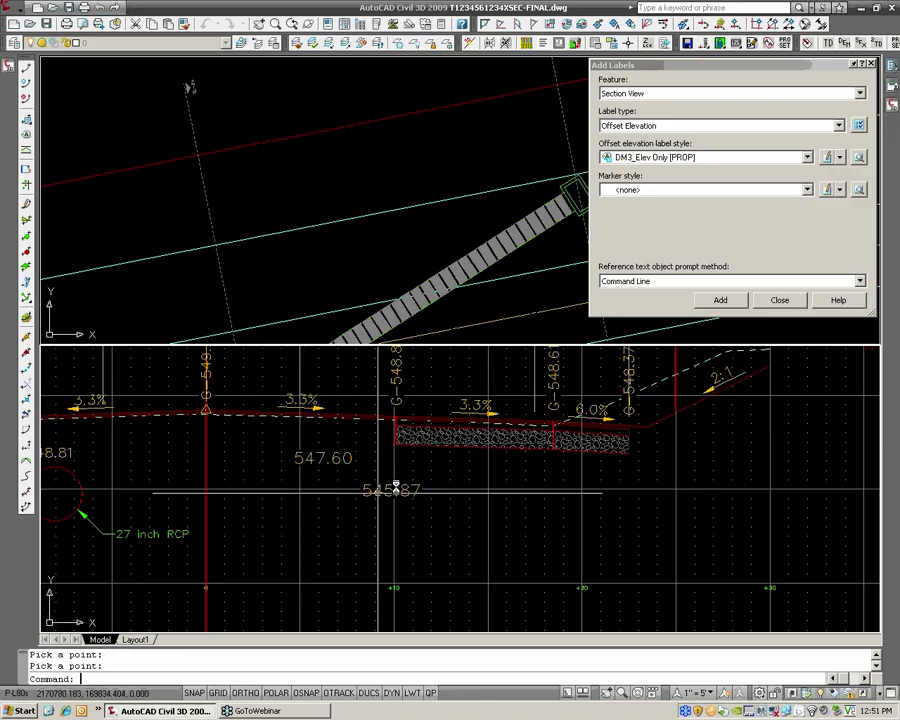
Move the 545.87 elevation label down and to the right of its labelled point, with a leader
click(390, 489)
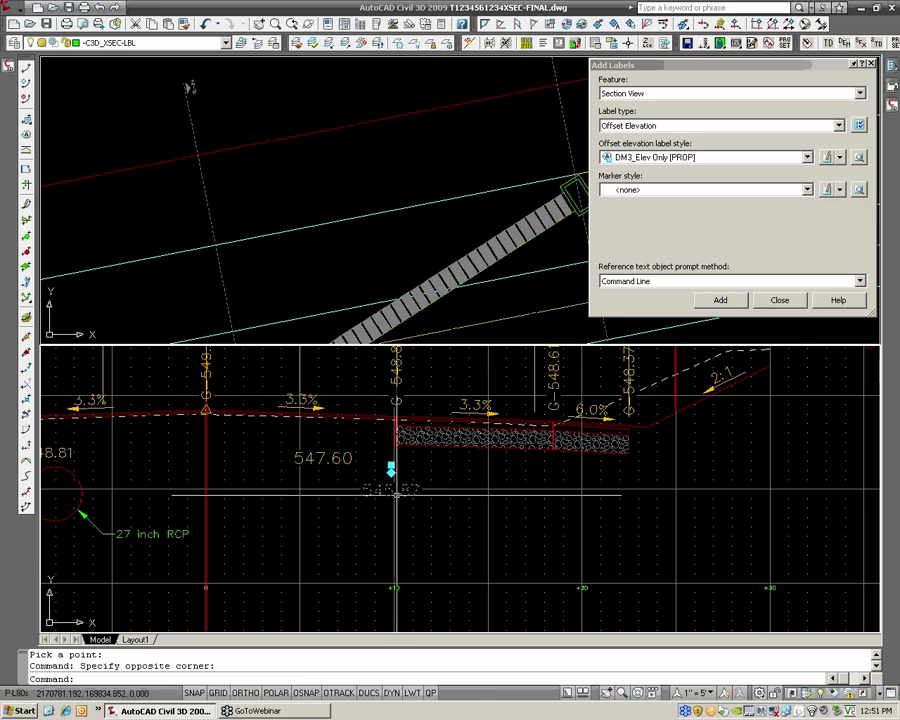
click(391, 473)
click(421, 507)
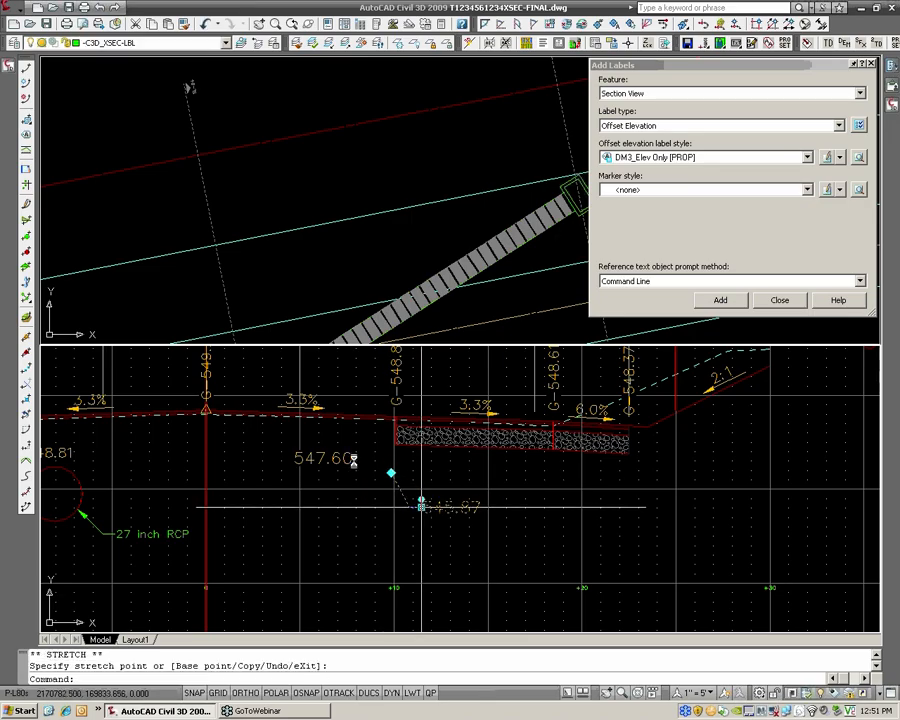
click(344, 458)
key(Escape)
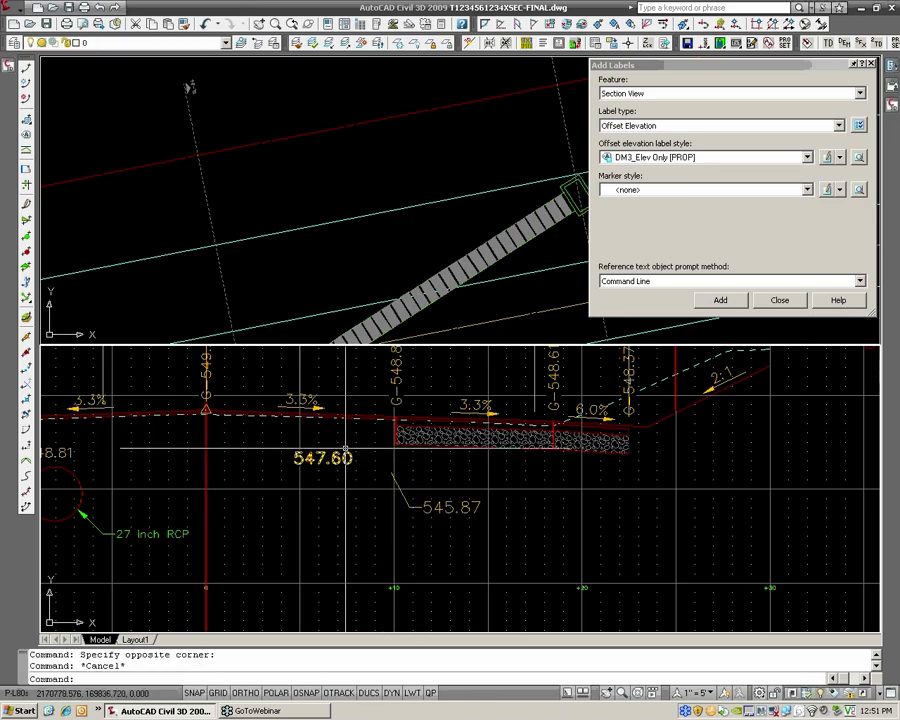
Move the 547.60 elevation label down and to the left of its labelled point, with a leader
click(345, 453)
click(345, 454)
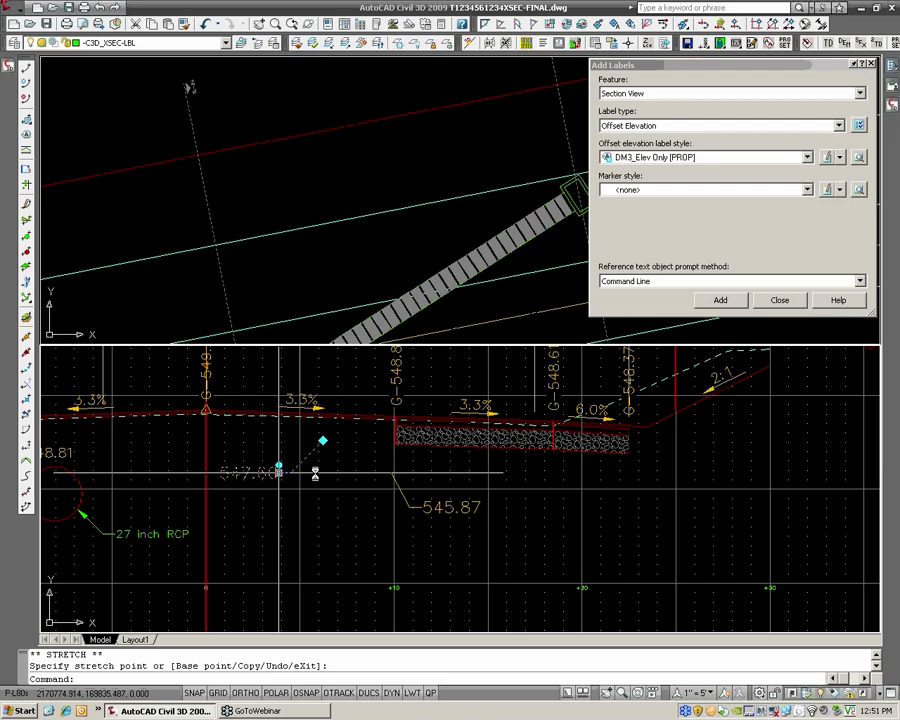
key(Escape)
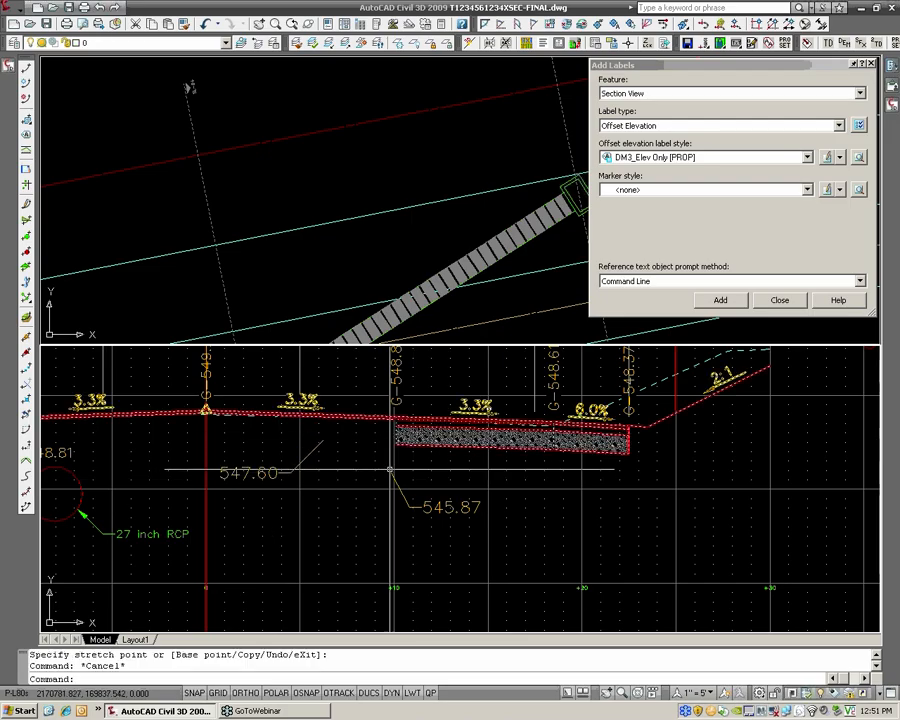
Snap the 545.87 label's anchor to the endpoint on the gravel base's underside, where its two segments meet
click(421, 503)
click(421, 503)
scroll(550, 444, up, 3)
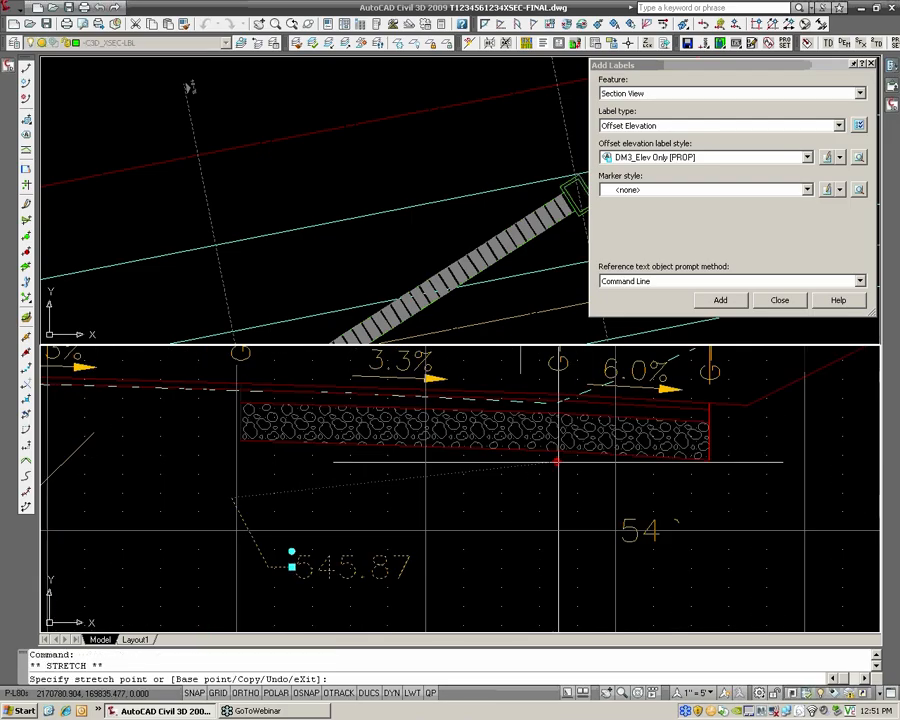
text(end)
key(Return)
scroll(563, 452, up, 3)
click(550, 441)
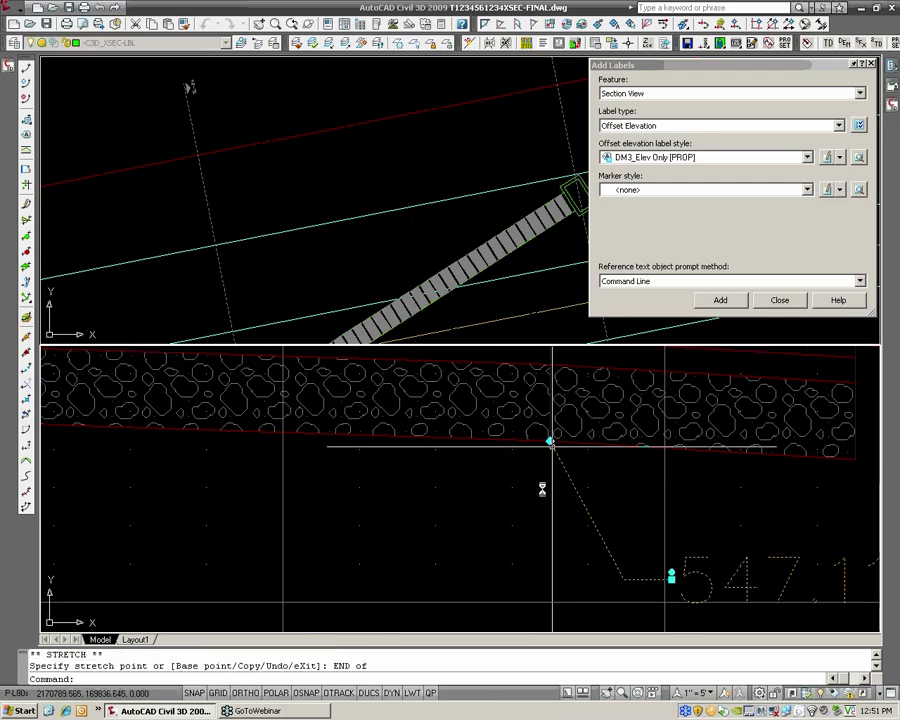
scroll(552, 470, down, 5)
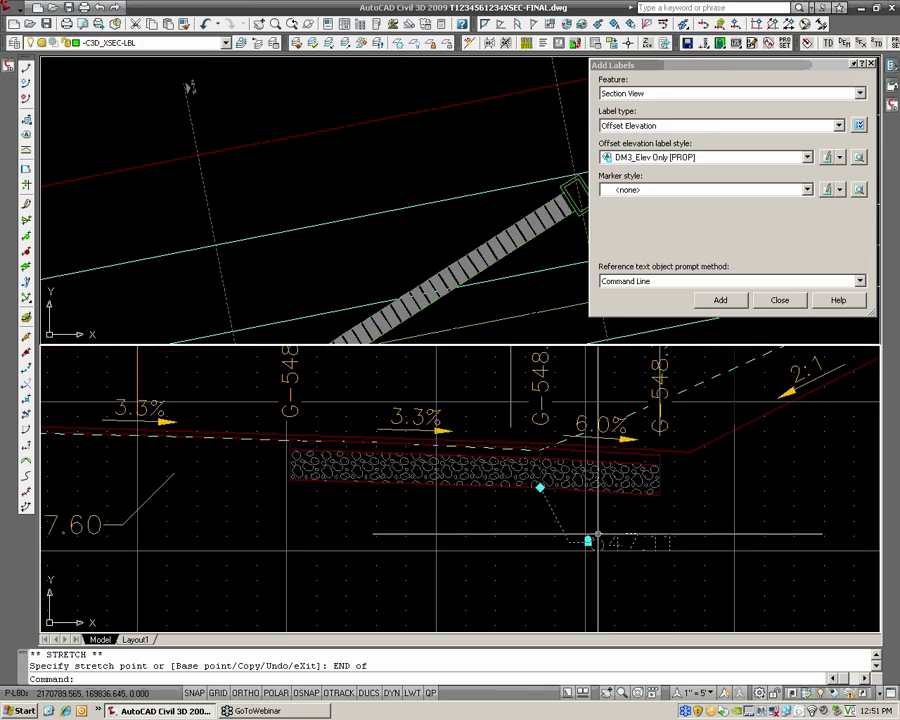
Stretch the same label's anchor to a point below the gravel base, and snap it back to the endpoint between the two base segments
click(540, 488)
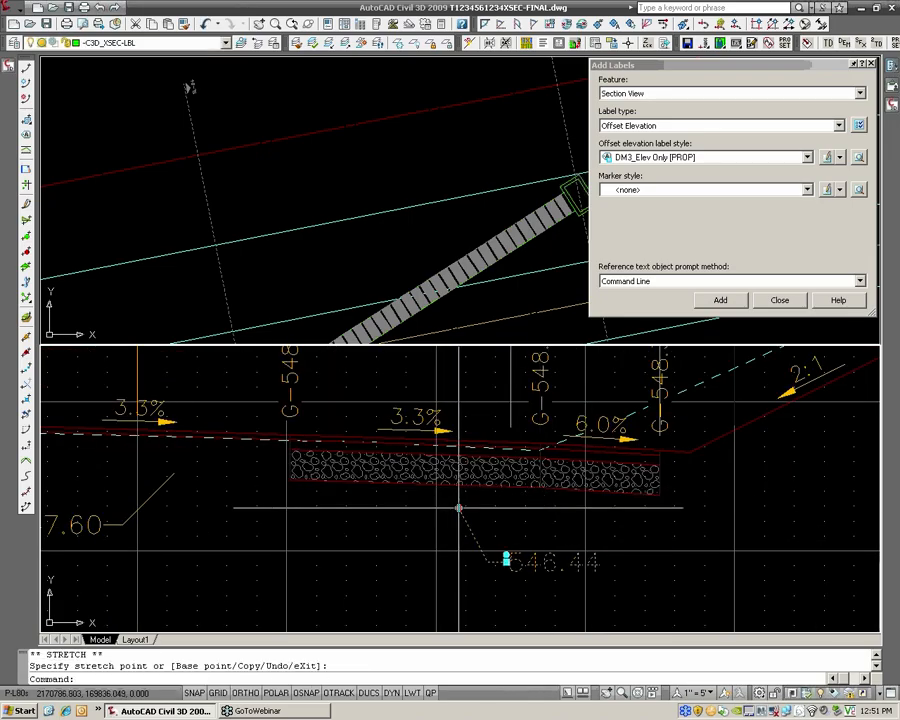
scroll(540, 490, up, 3)
text(END)
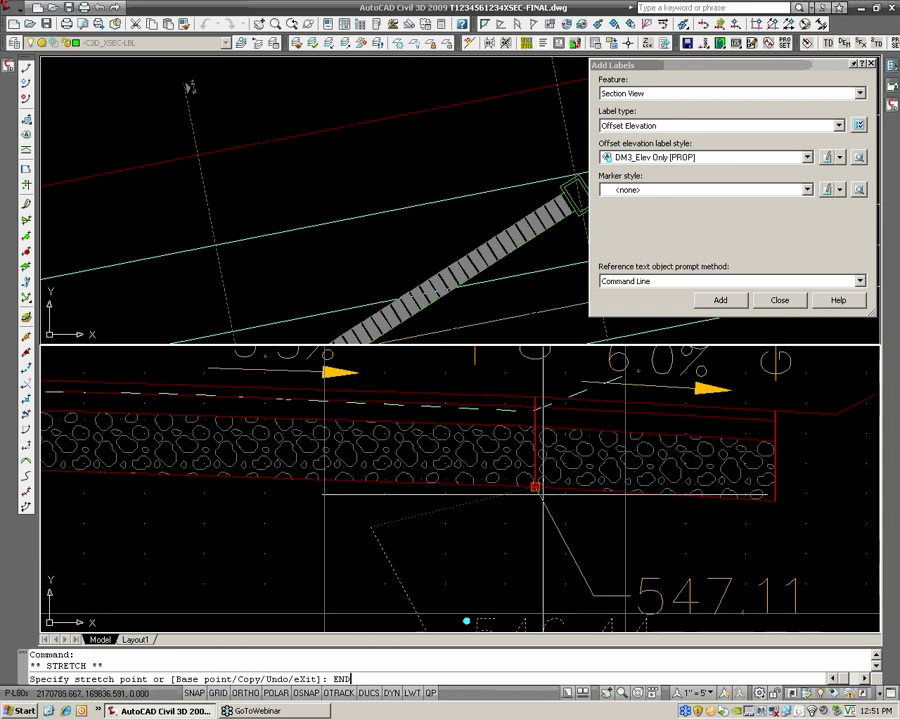
key(Return)
click(538, 489)
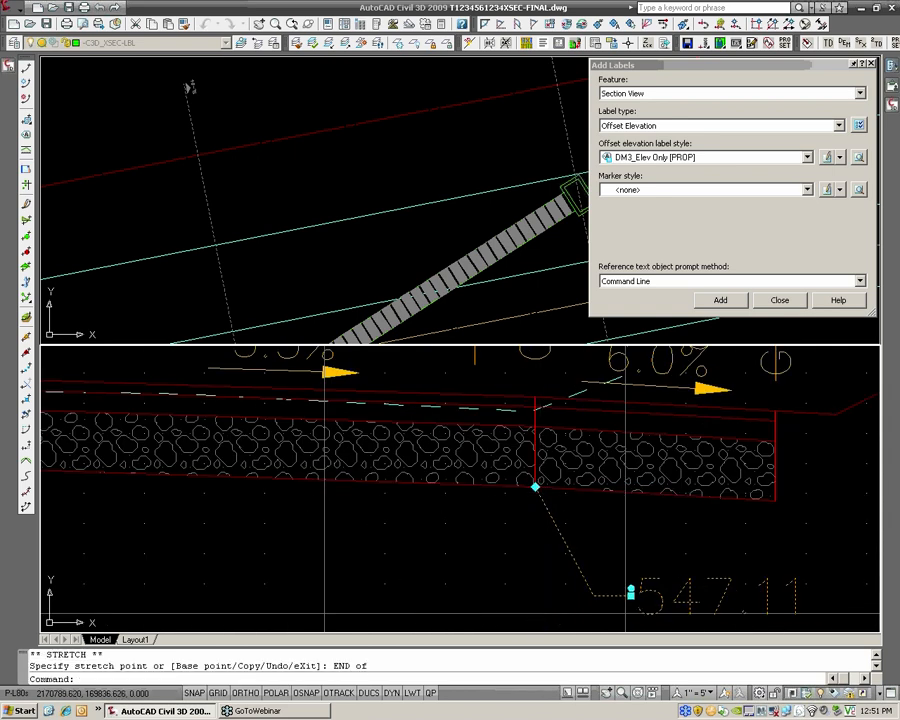
key(Escape)
scroll(538, 485, down, 3)
key(Escape)
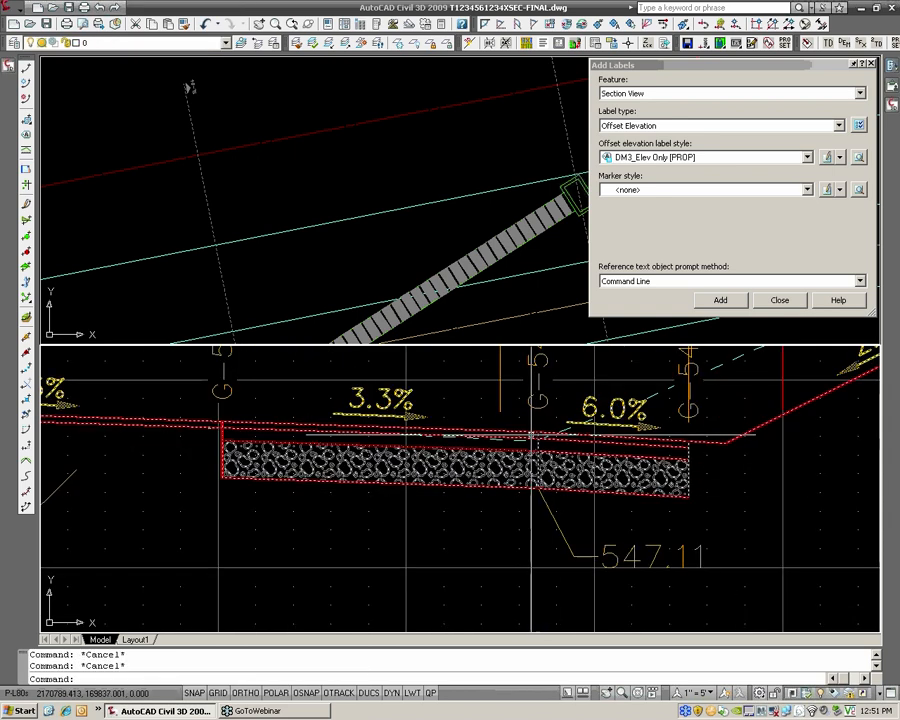
scroll(615, 562, up, 2)
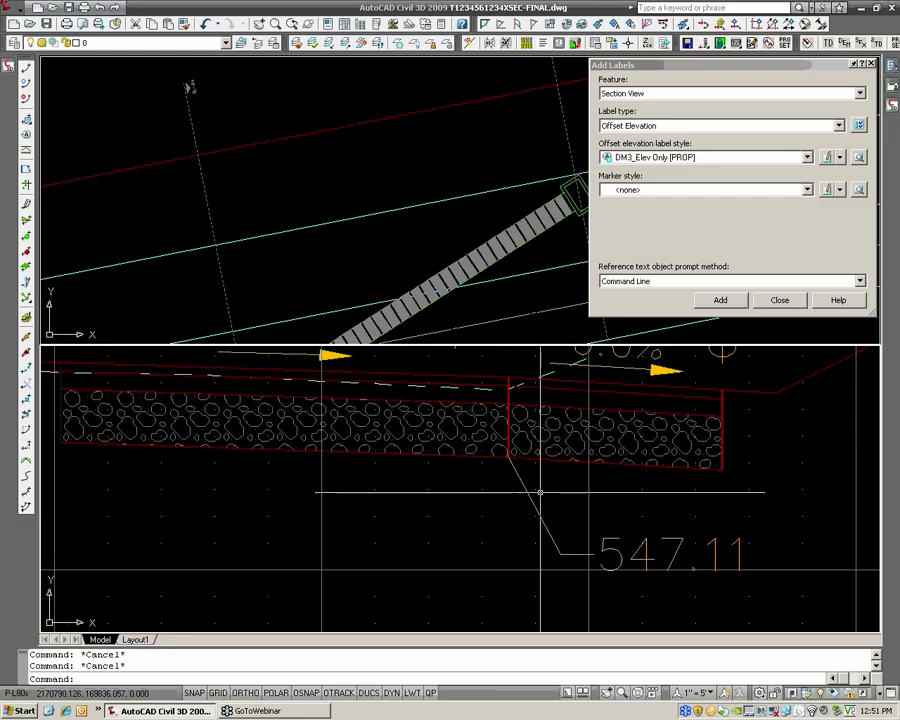
Erase the 547.60 elevation label right of the centerline
scroll(540, 492, down, 6)
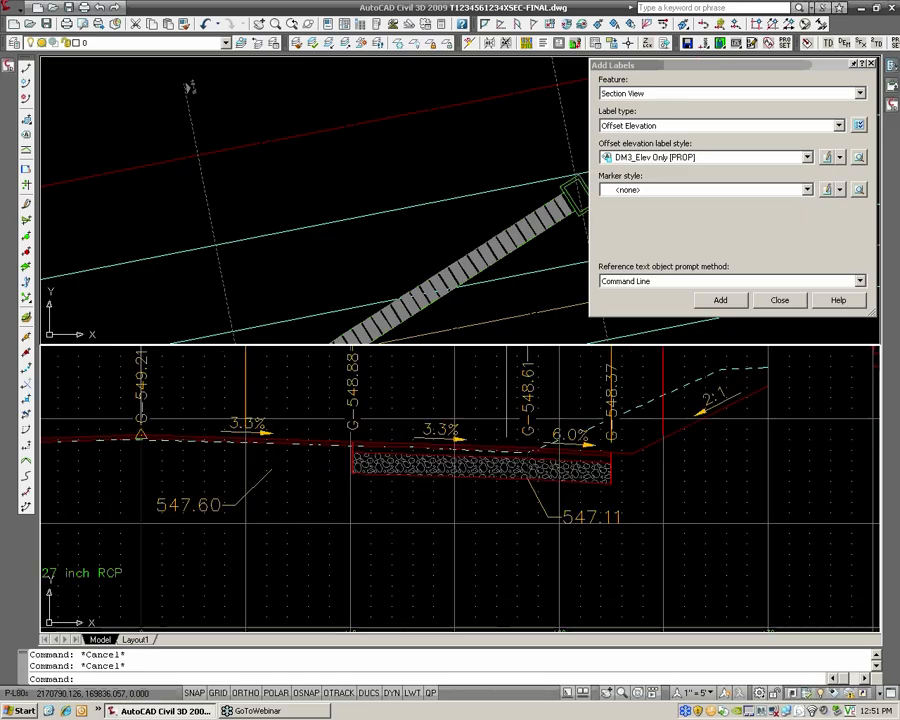
click(359, 492)
text(e)
key(Return)
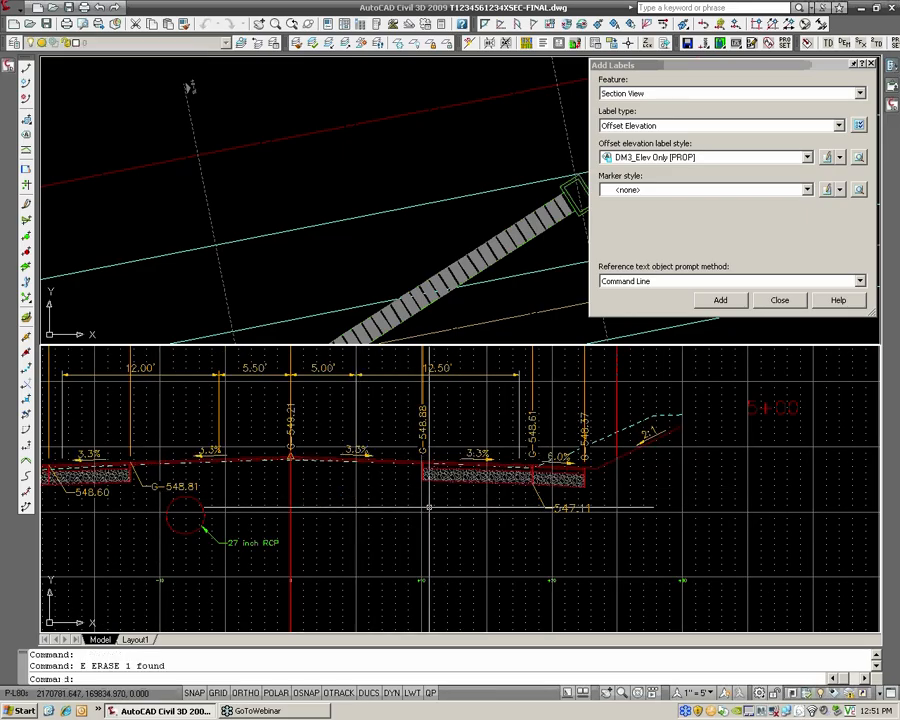
Copy the 547.11 label from its anchor endpoint to the lower outer corner of the gravel base, farthest from the centerline
text(COPY)
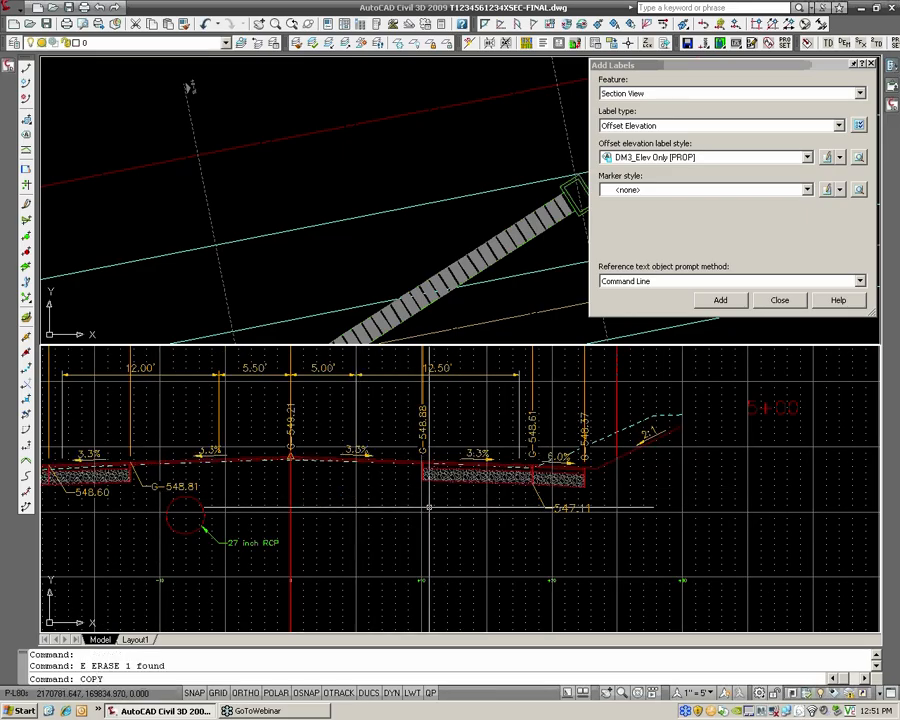
key(Escape)
text(COPY)
key(Return)
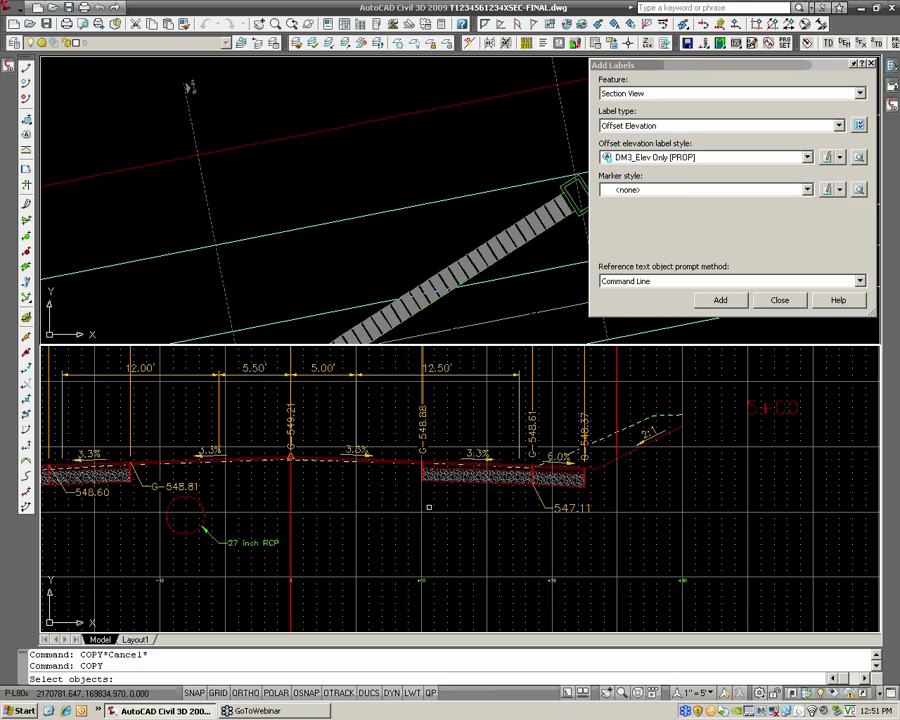
click(545, 508)
scroll(544, 503, up, 6)
key(Return)
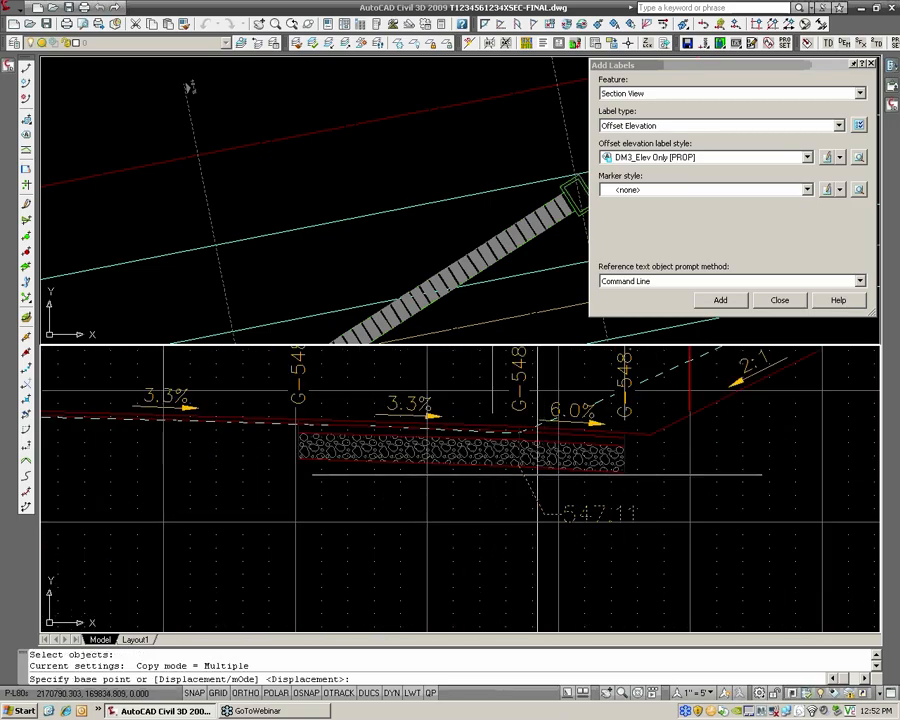
text(END)
key(Return)
click(504, 463)
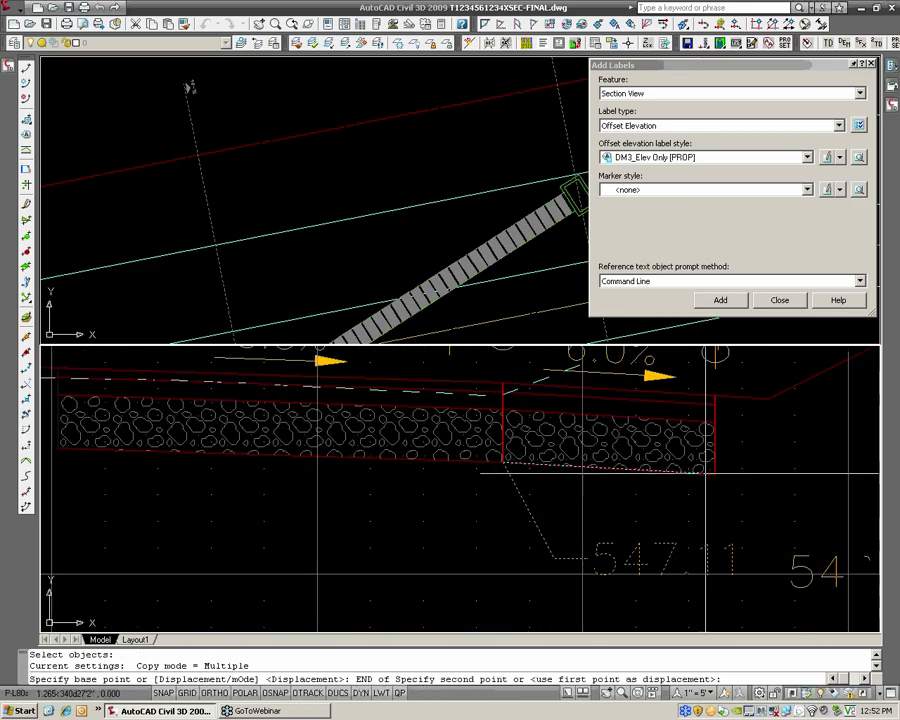
text(END)
key(Return)
click(720, 477)
Place another copy of the label at the gravel base's lower corner nearest the centerline, and finish copying
scroll(690, 486, down, 2)
middle_drag(638, 474, 776, 474)
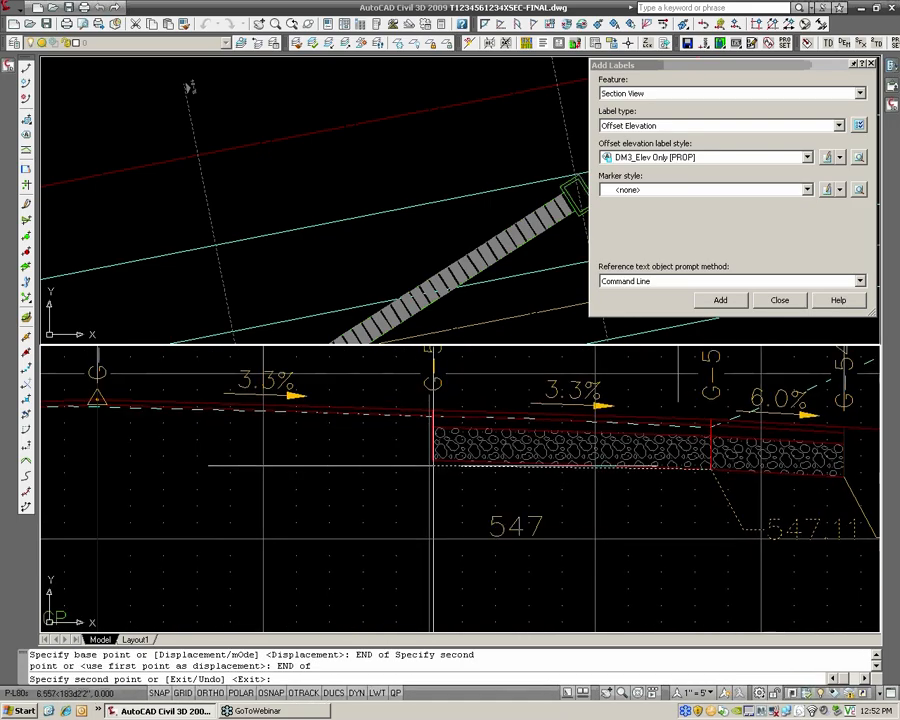
text(END)
key(Return)
click(432, 460)
key(Escape)
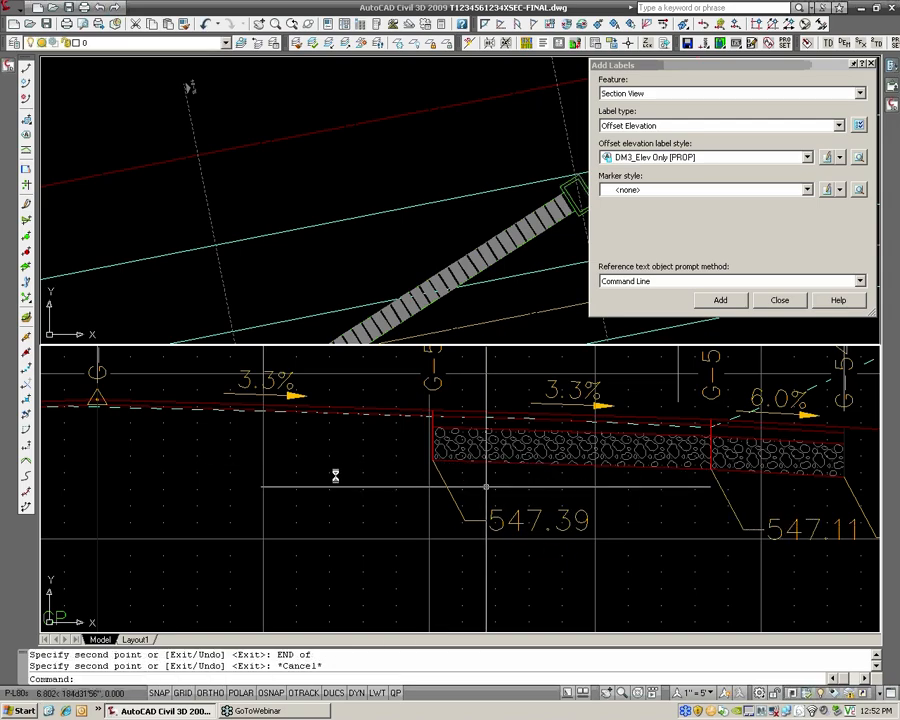
middle_drag(570, 500, 370, 492)
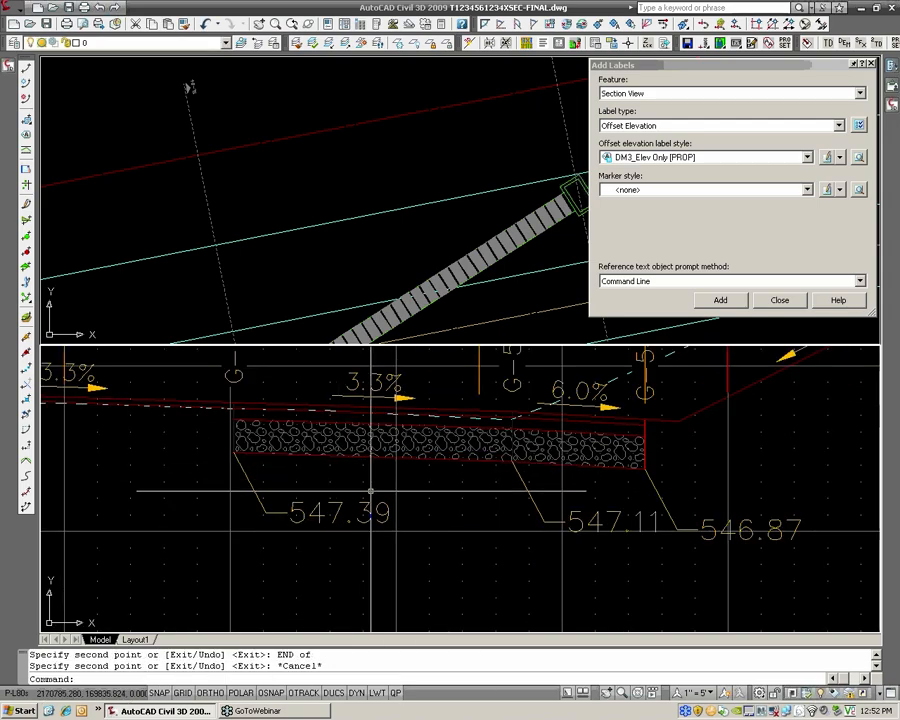
click(14, 11)
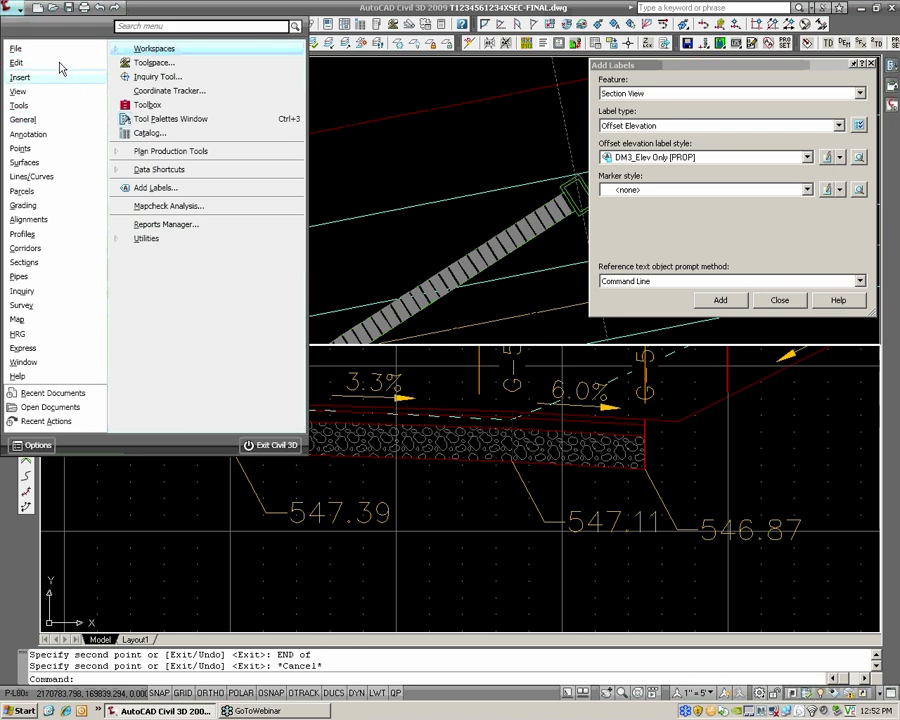
mouse_move(60, 63)
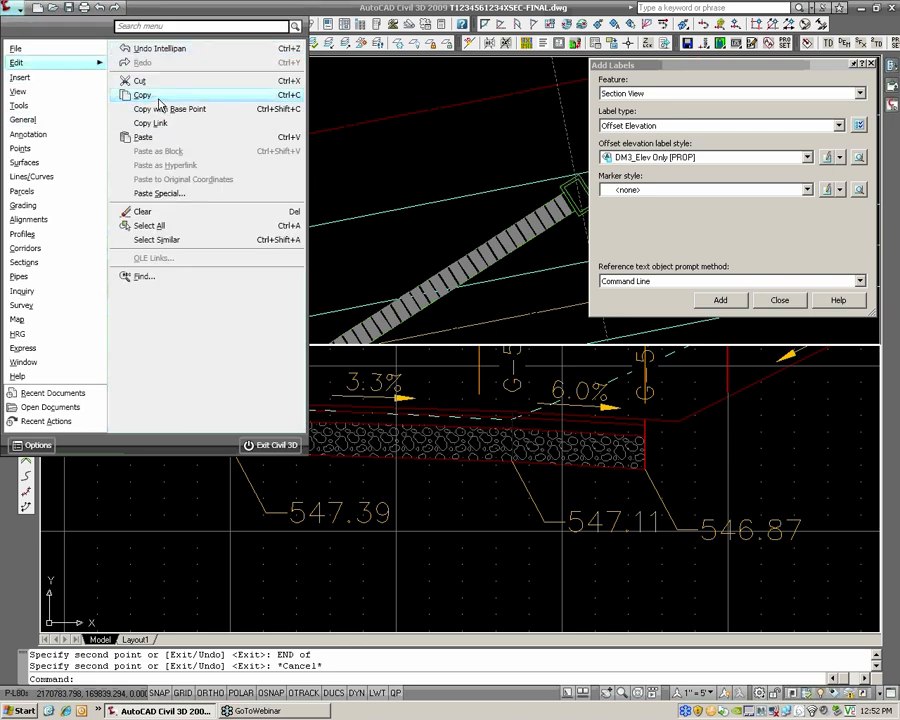
click(410, 153)
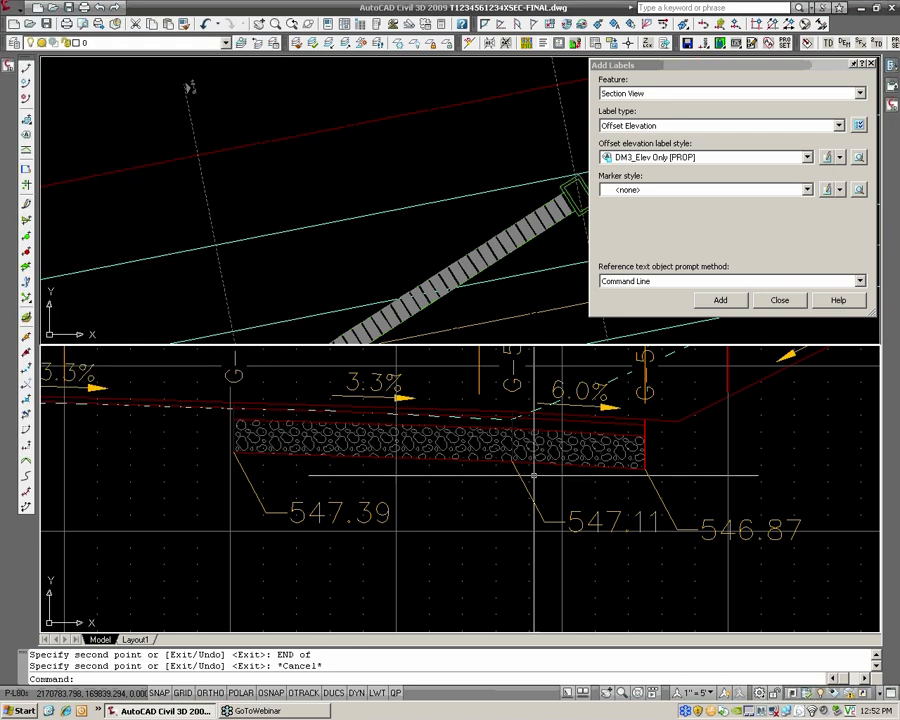
key(Escape)
key(Escape)
Move the 547.11 label's text down and to the left, clear of the neighbouring 546.87 label
click(584, 527)
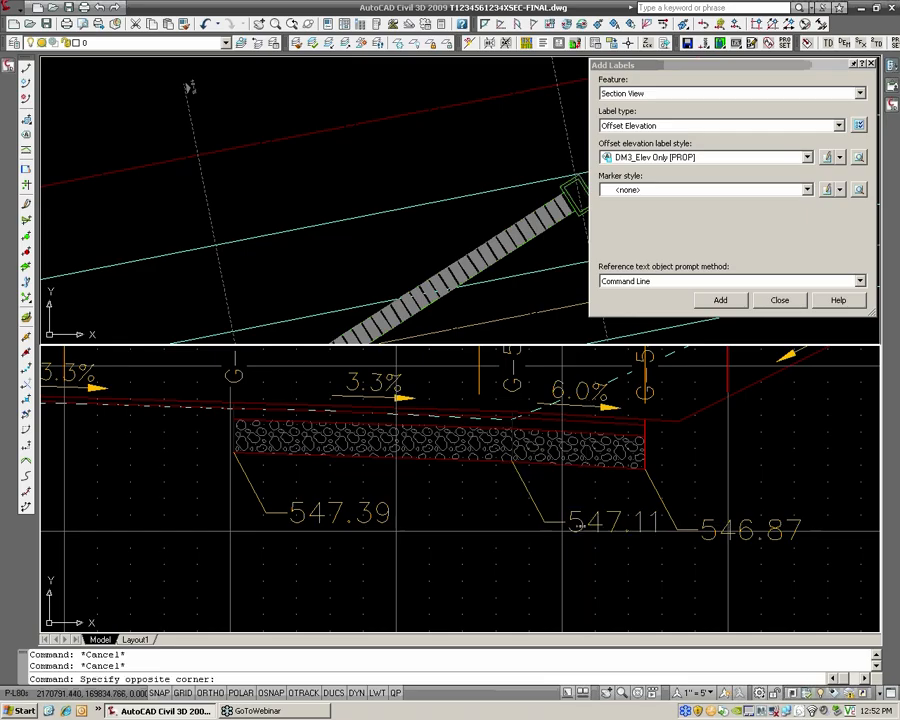
click(578, 527)
click(564, 523)
click(519, 535)
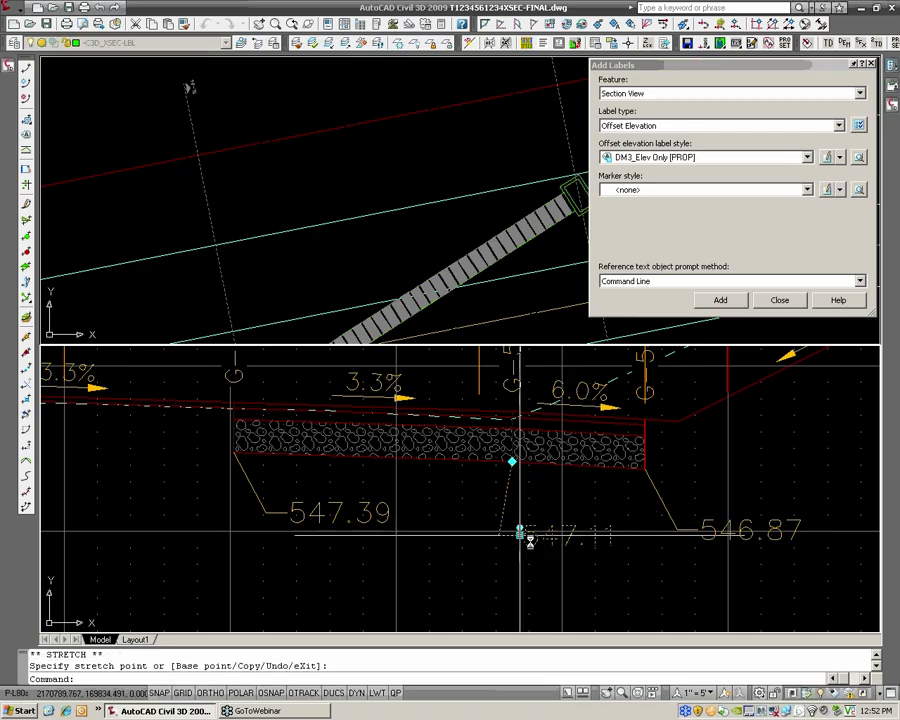
key(Escape)
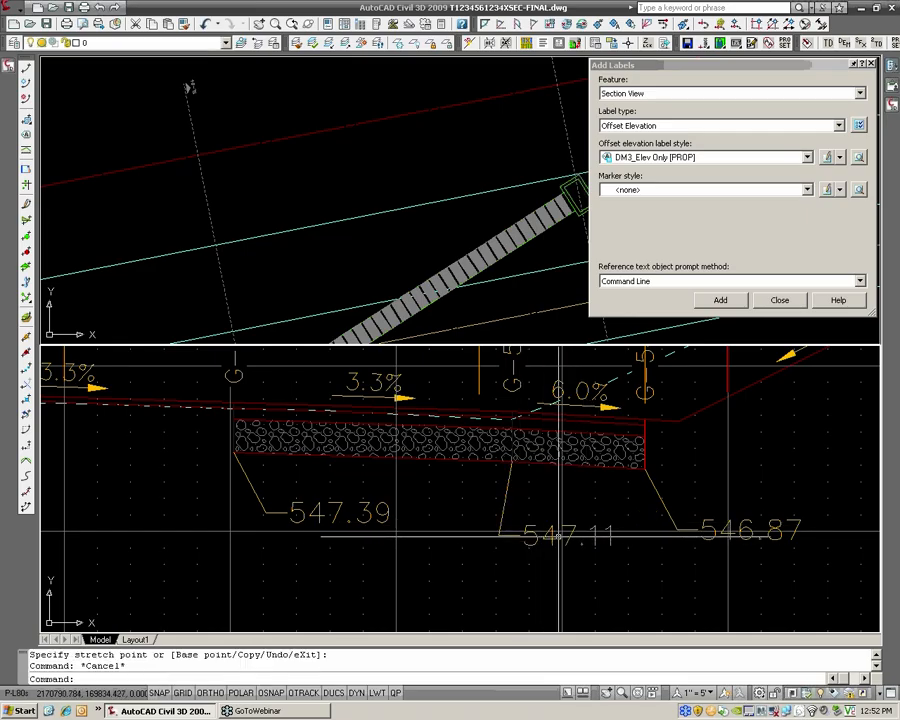
Copy the 547.11 label from its anchor endpoint to the matching gravel base endpoint in the section view above
middle_drag(537, 520, 490, 555)
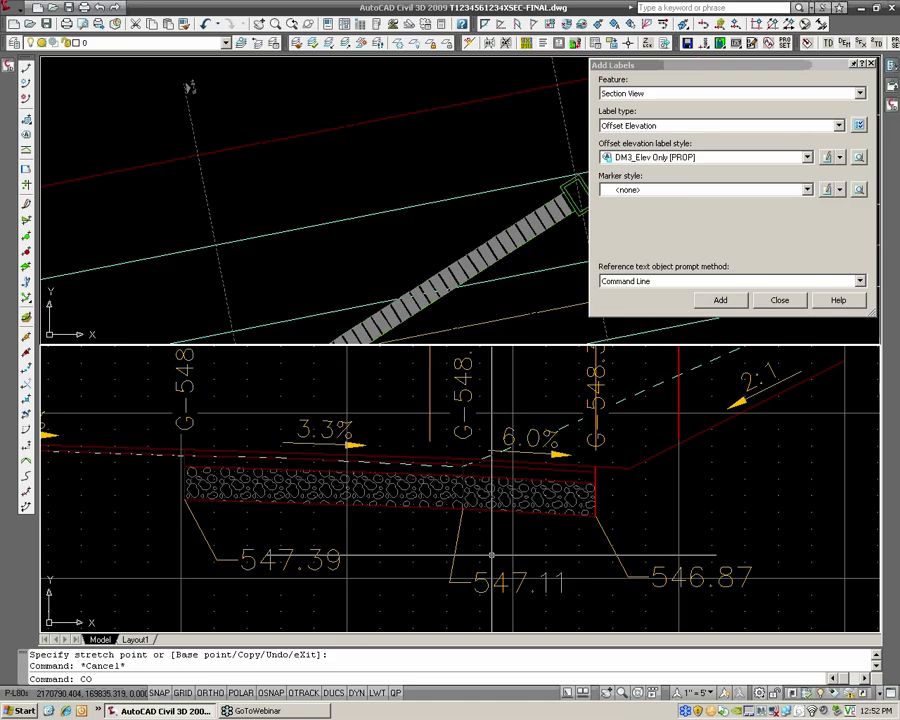
key(Return)
click(490, 583)
key(Return)
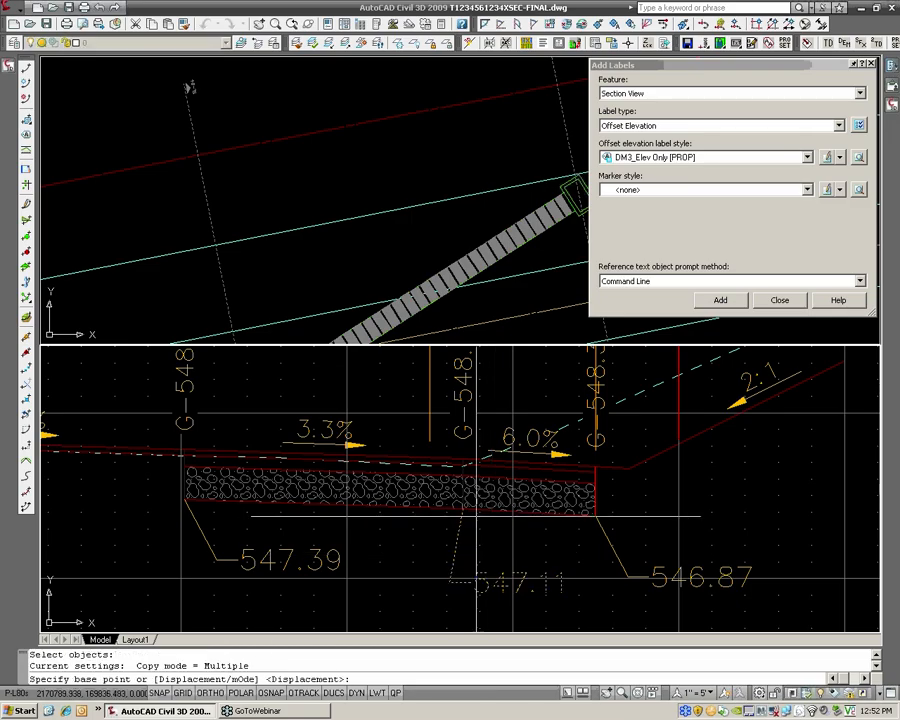
text(end)
key(Return)
click(462, 507)
scroll(462, 507, down, 4)
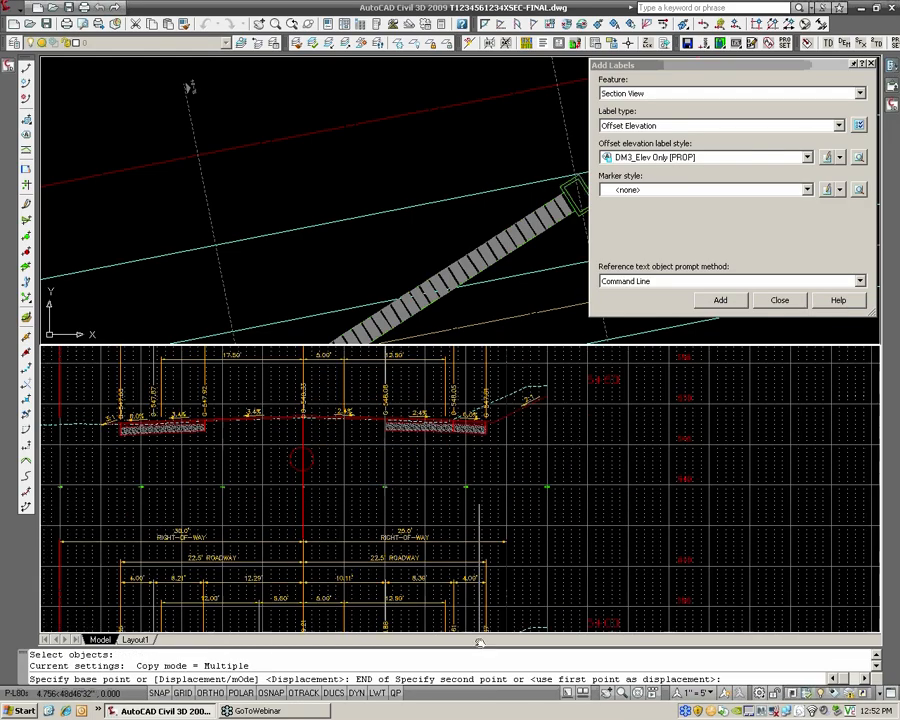
scroll(474, 428, up, 2)
click(470, 465)
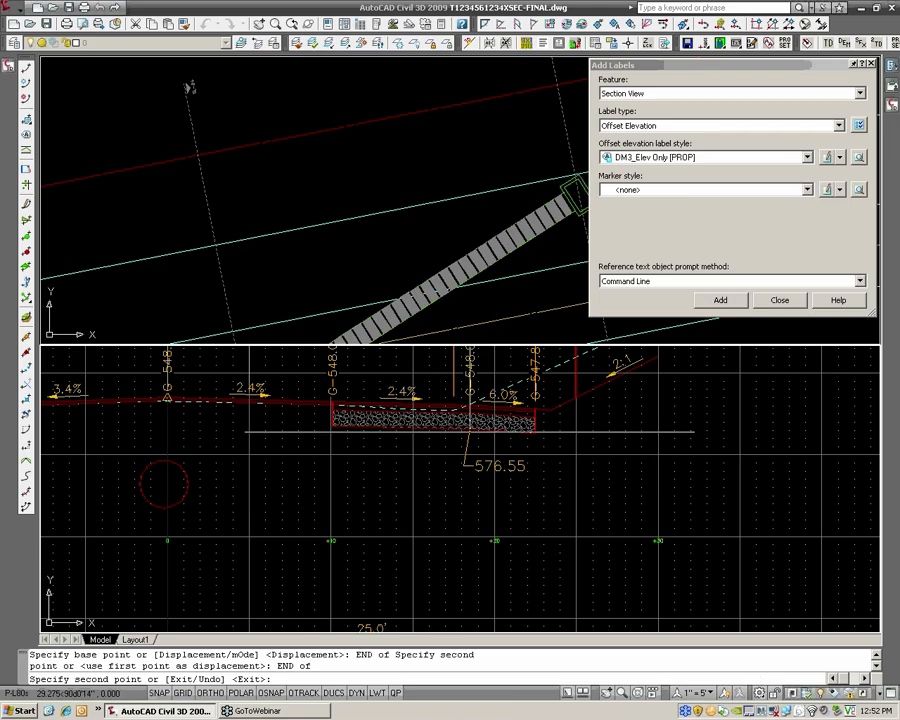
key(Escape)
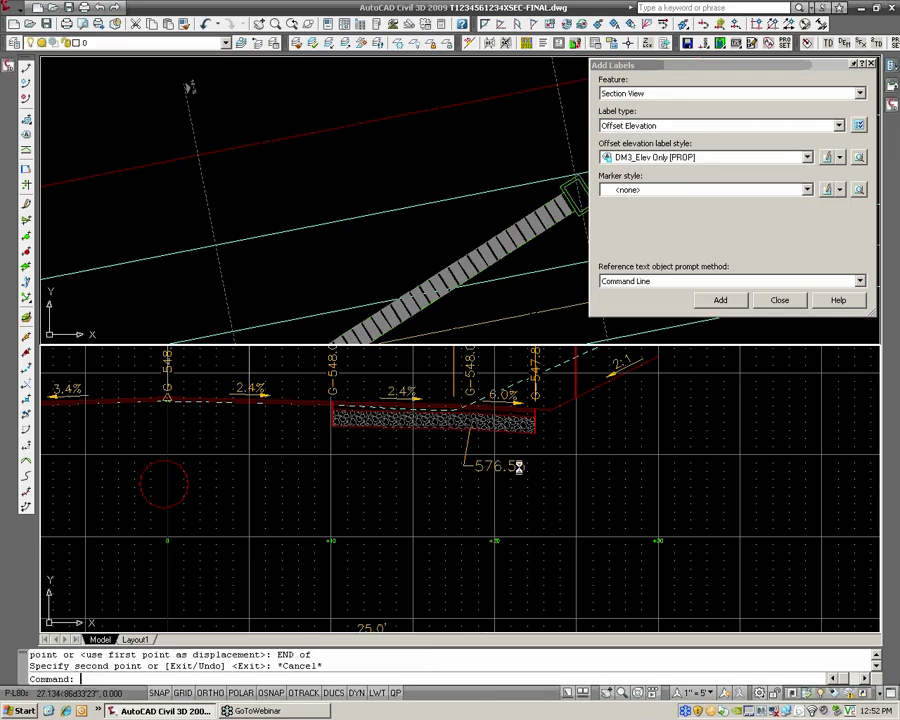
Examine the copied label's elevation in the upper section view against its grid elevations and the labels in the section below
scroll(500, 466, down, 2)
scroll(426, 482, up, 2)
scroll(426, 481, up, 3)
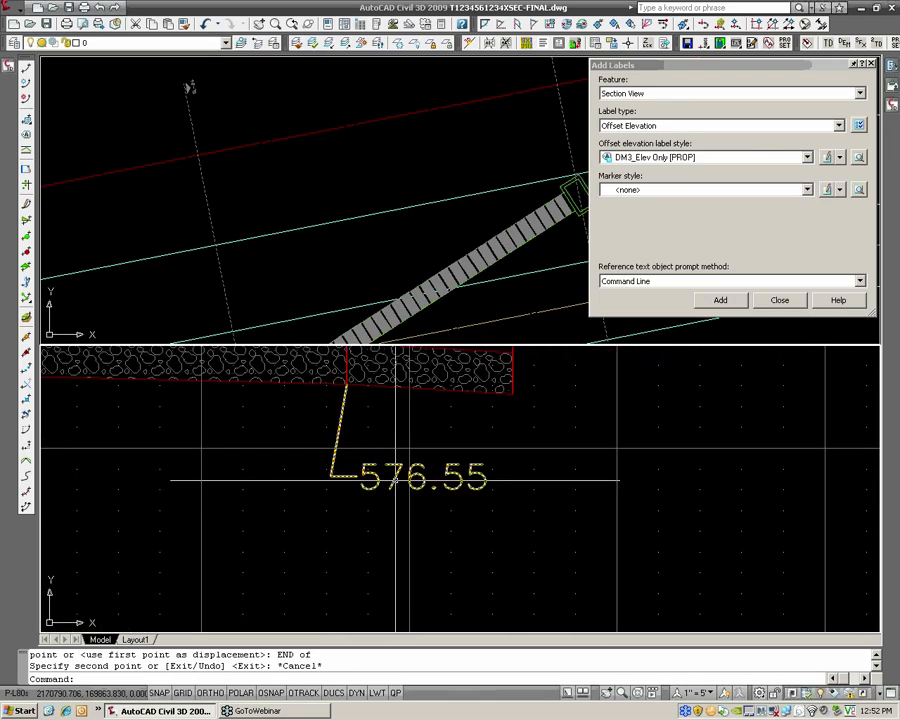
scroll(466, 479, down, 2)
middle_drag(533, 475, 255, 467)
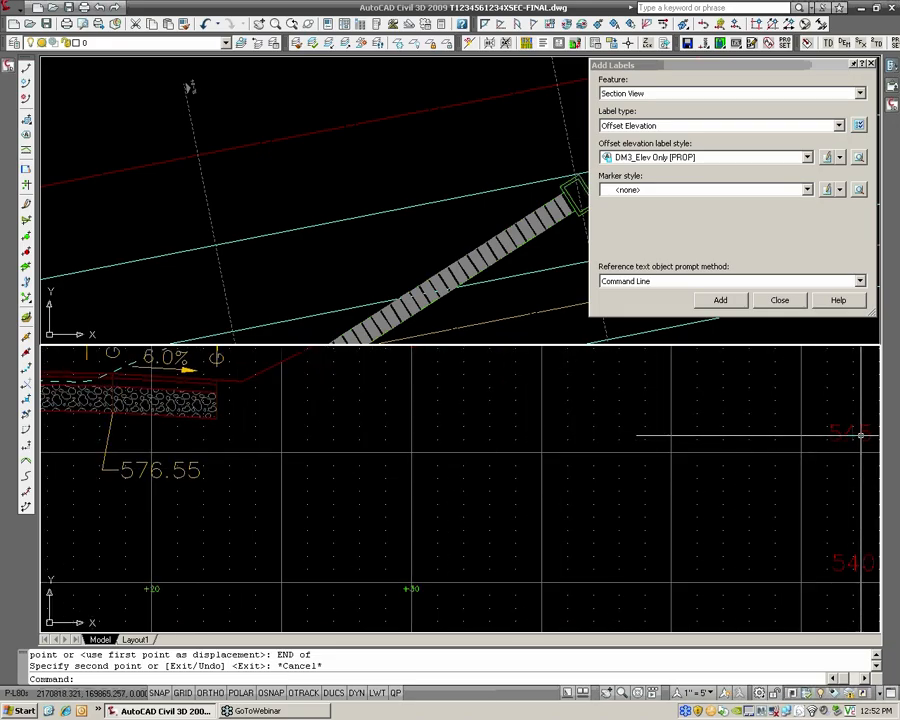
scroll(252, 475, down, 2)
scroll(252, 475, down, 2)
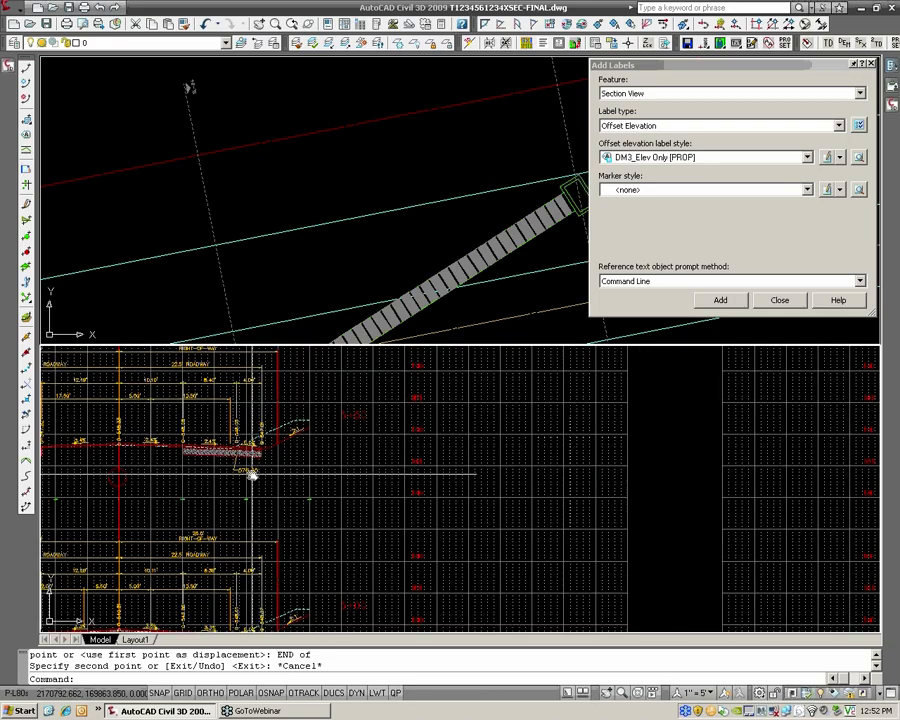
middle_drag(252, 475, 252, 388)
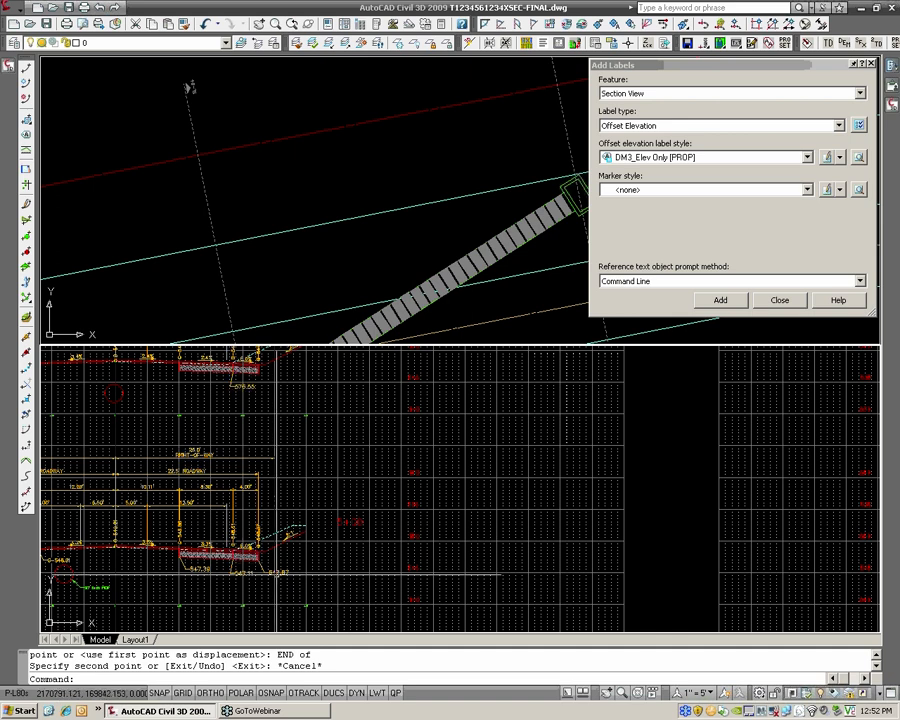
middle_drag(308, 380, 426, 549)
scroll(300, 558, up, 3)
scroll(420, 410, down, 4)
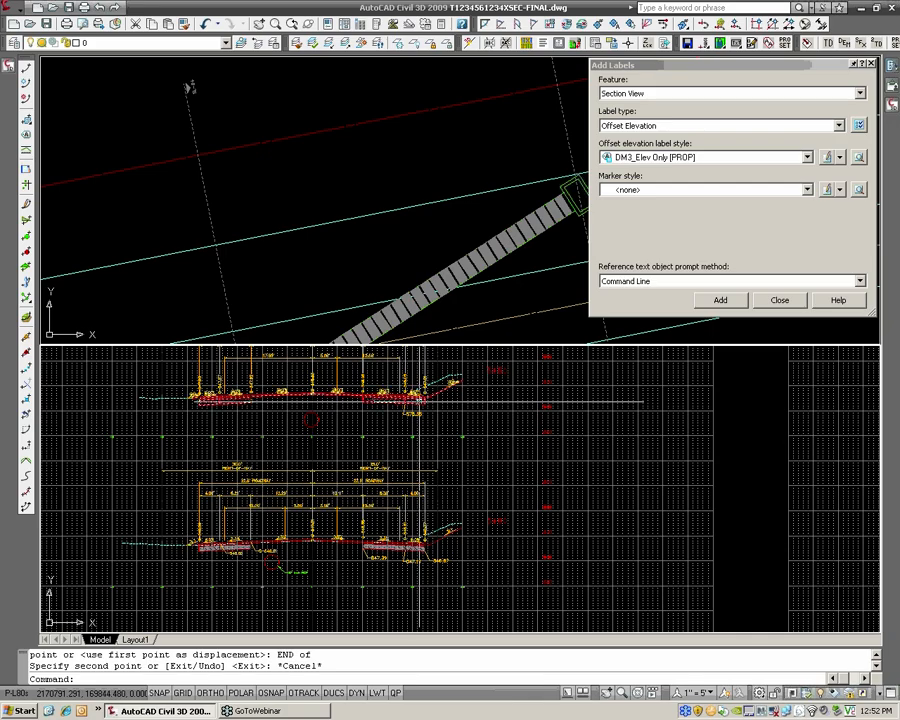
Erase the copied 576.55 elevation label beneath the gravel base in the 5+50 section view
scroll(415, 412, down, 3)
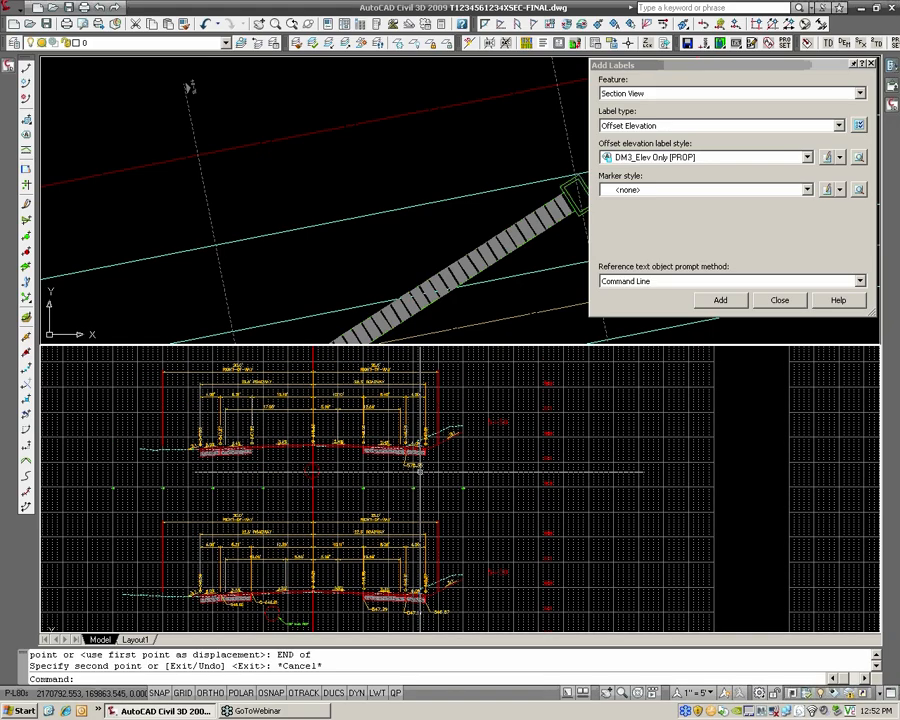
scroll(450, 440, up, 2)
scroll(482, 471, down, 4)
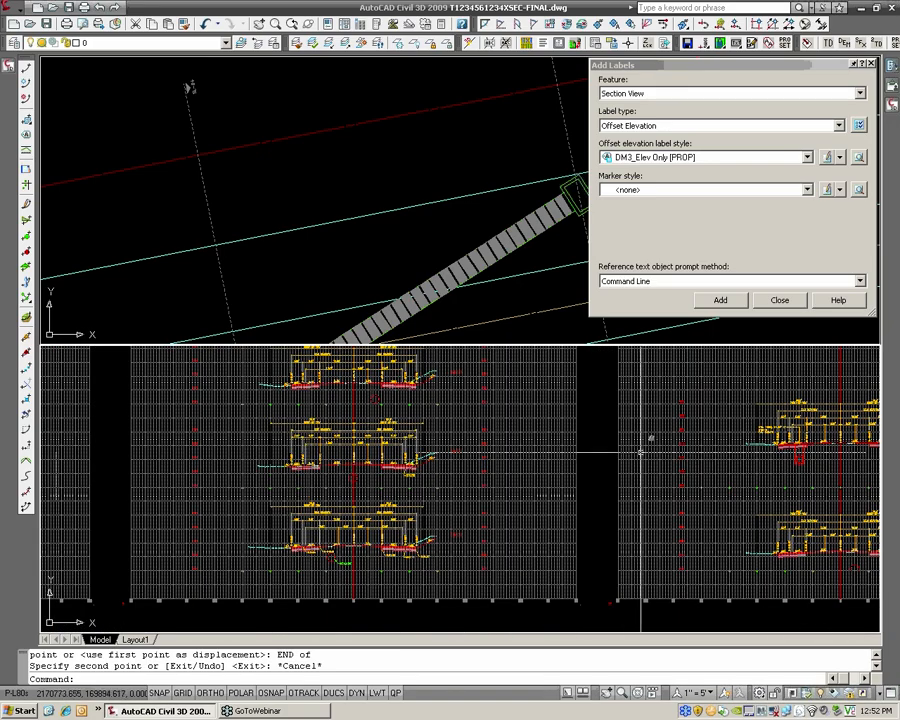
scroll(432, 490, up, 4)
scroll(432, 490, up, 3)
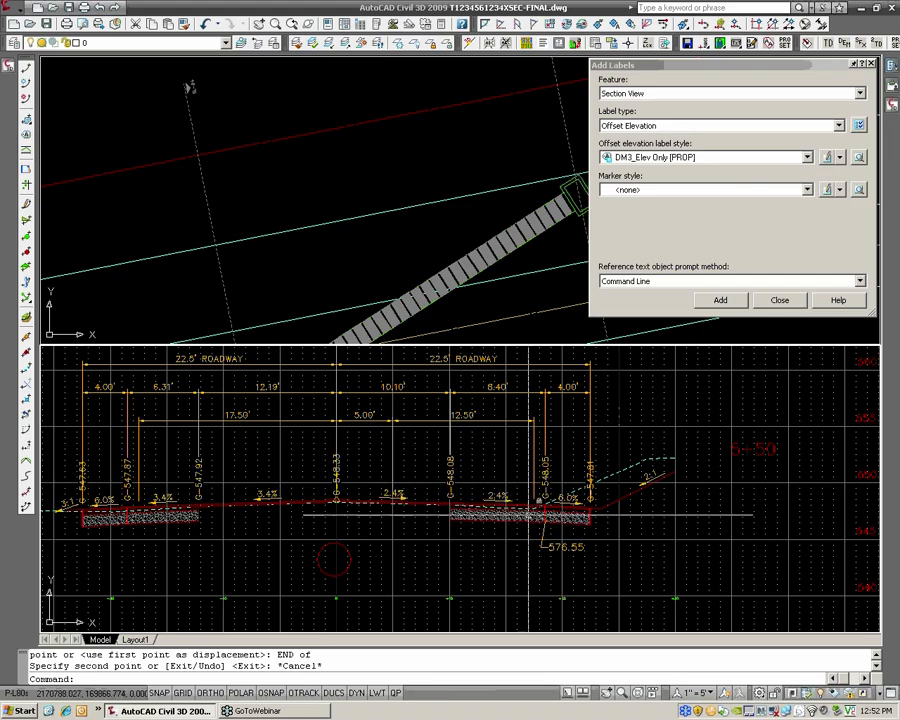
scroll(560, 530, up, 2)
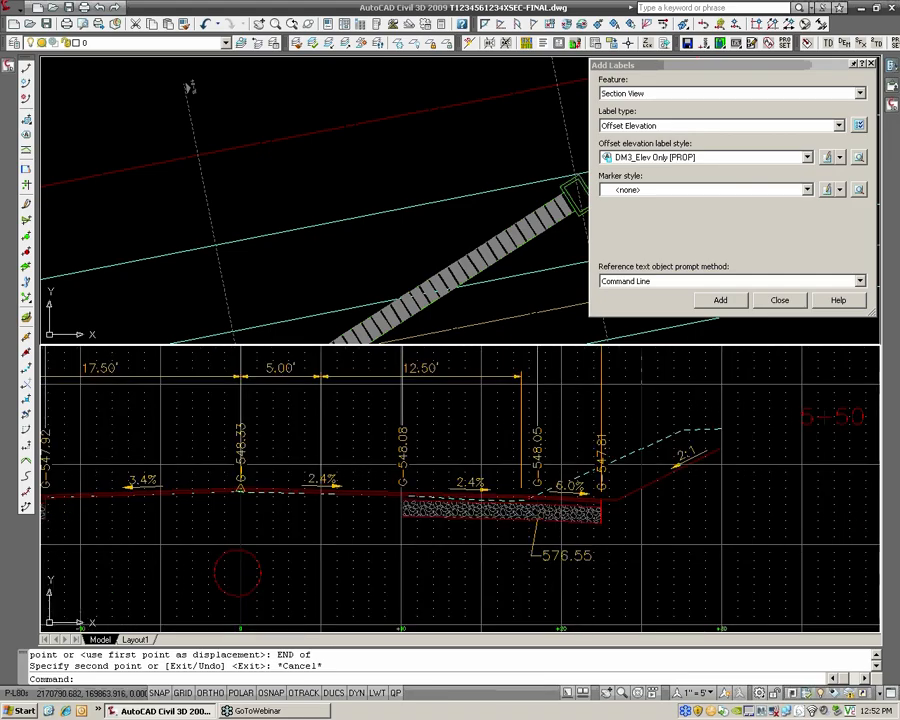
click(537, 535)
text(E)
key(Return)
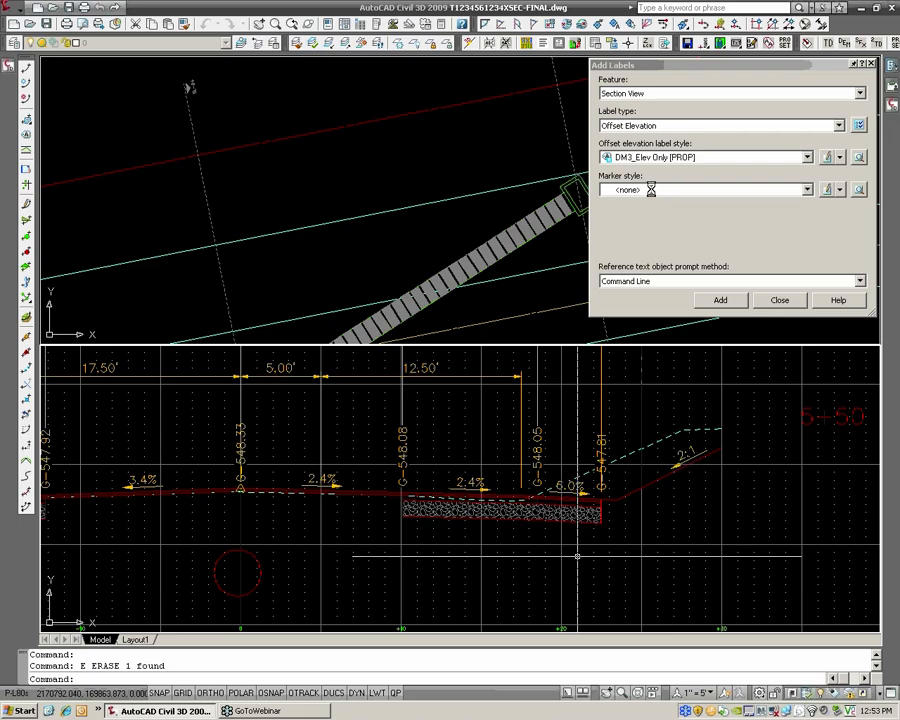
Add a DM3_Elev Only [PROP] offset elevation label to the 5+50 section view, just below the right-side gravel base
click(720, 300)
scroll(510, 440, down, 2)
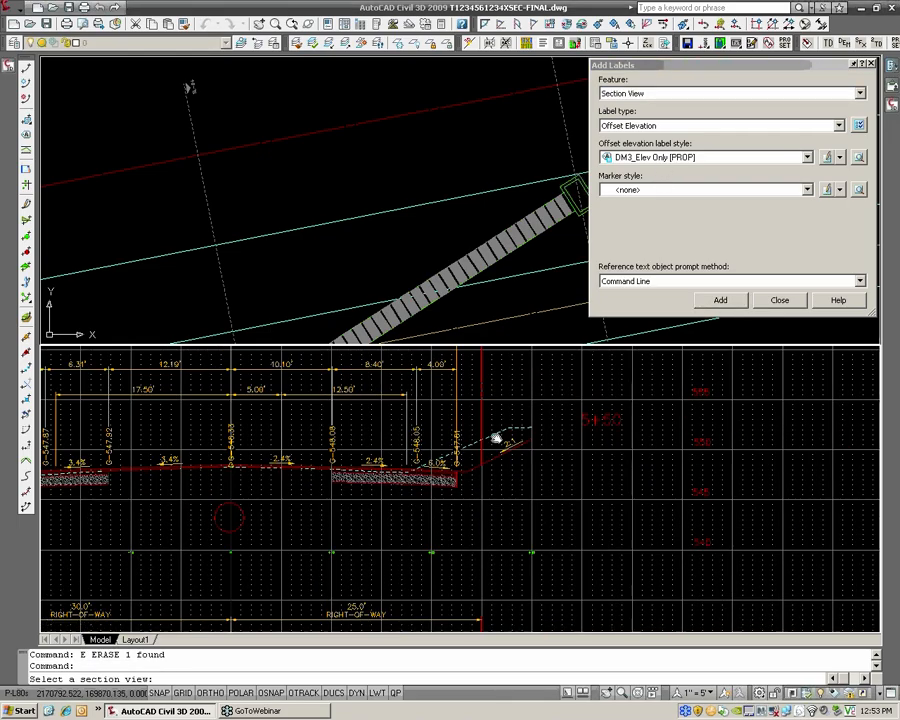
click(611, 420)
click(396, 505)
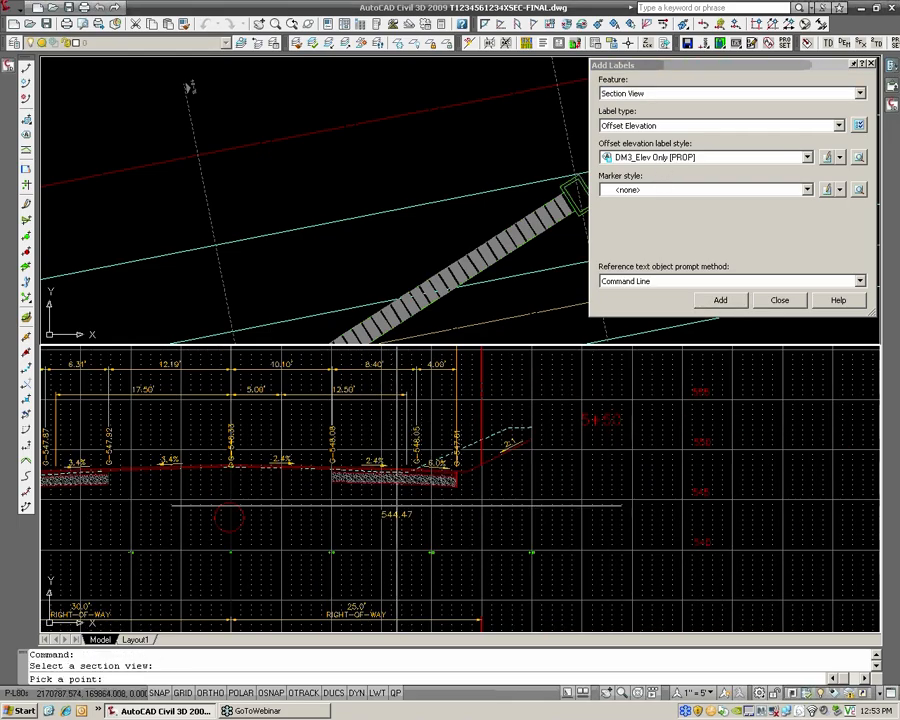
key(Return)
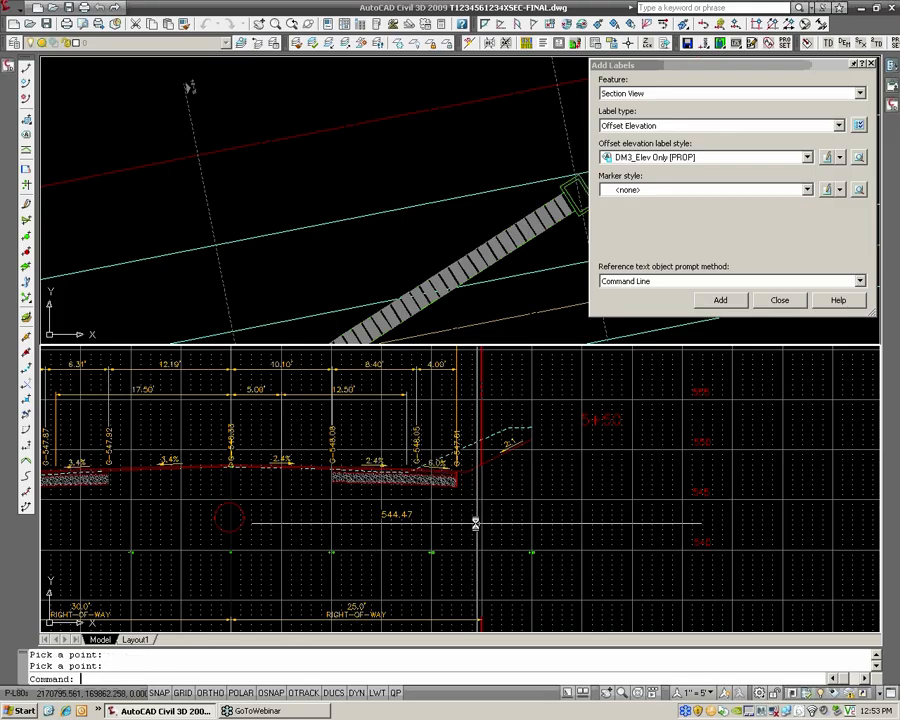
Move the new offset elevation label's text down and to the right so a leader connects it to its anchor point
click(401, 509)
click(404, 517)
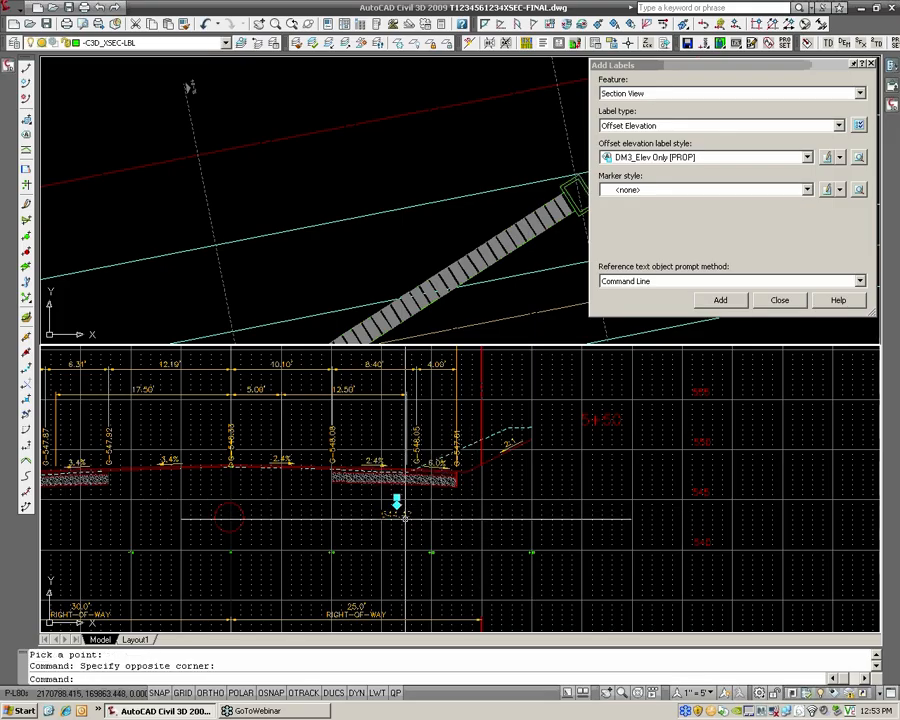
click(396, 497)
click(396, 505)
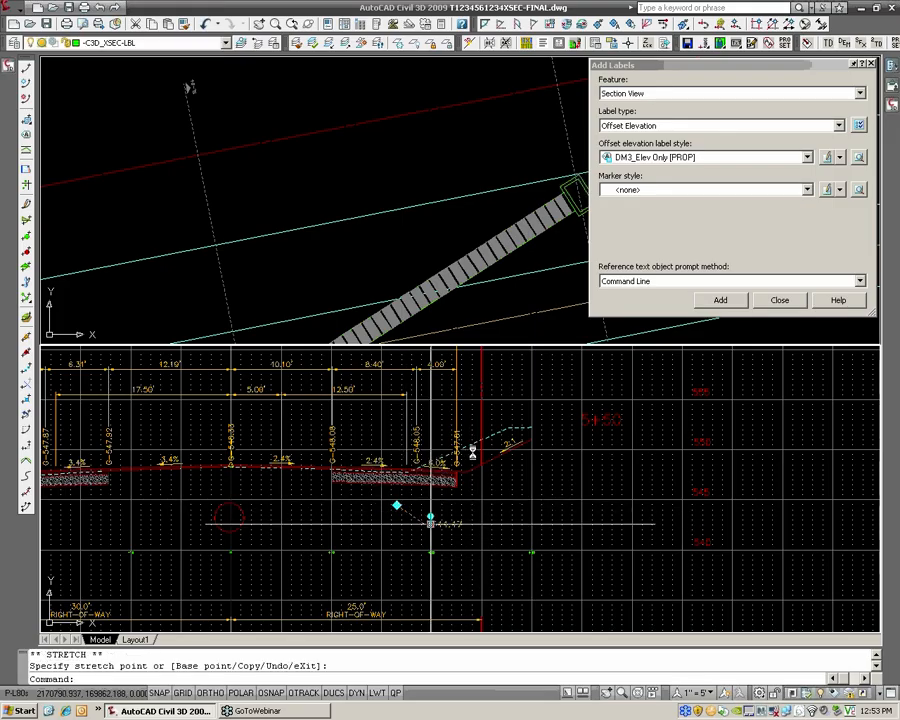
Review the offset elevation label styles available for section views
click(648, 160)
click(648, 162)
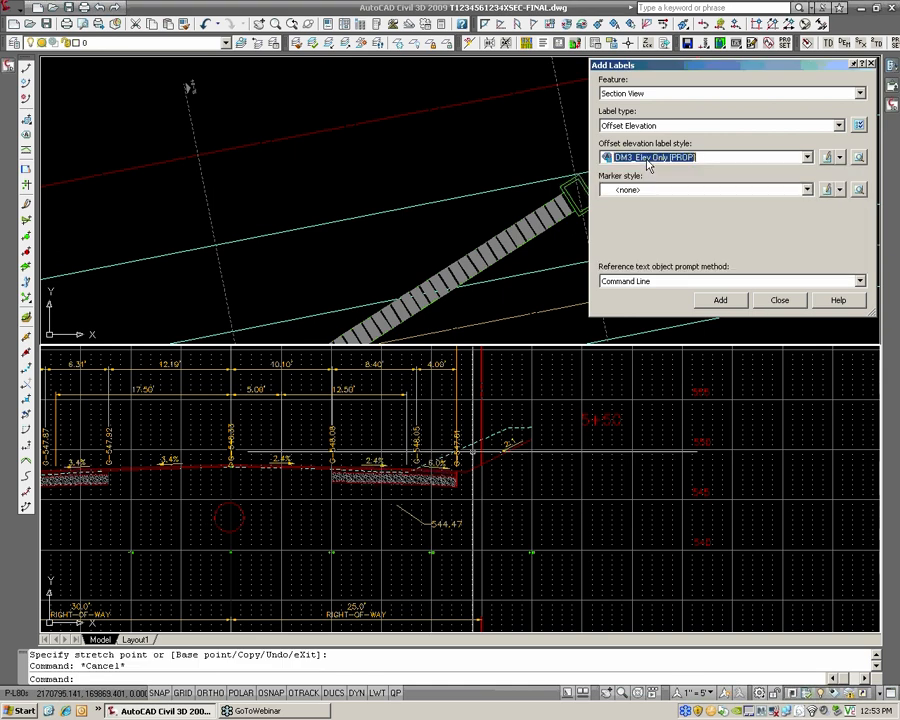
click(648, 162)
key(Down)
key(Down)
key(Down)
key(Down)
key(Down)
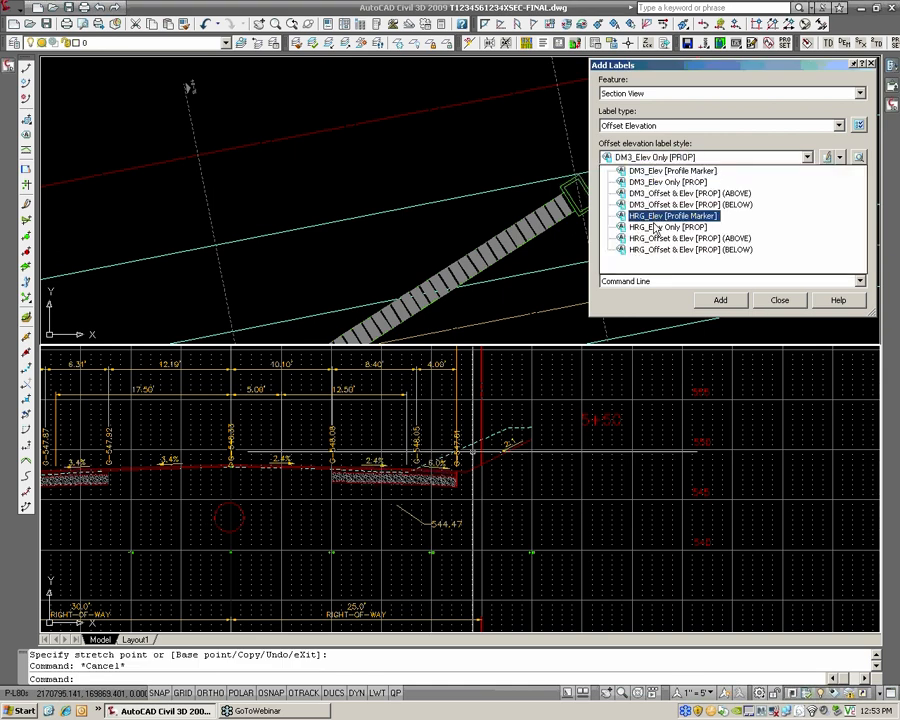
Review the Grade label styles and the 2:1 slope label in the 5+50 section view, and finish adding labels
click(630, 126)
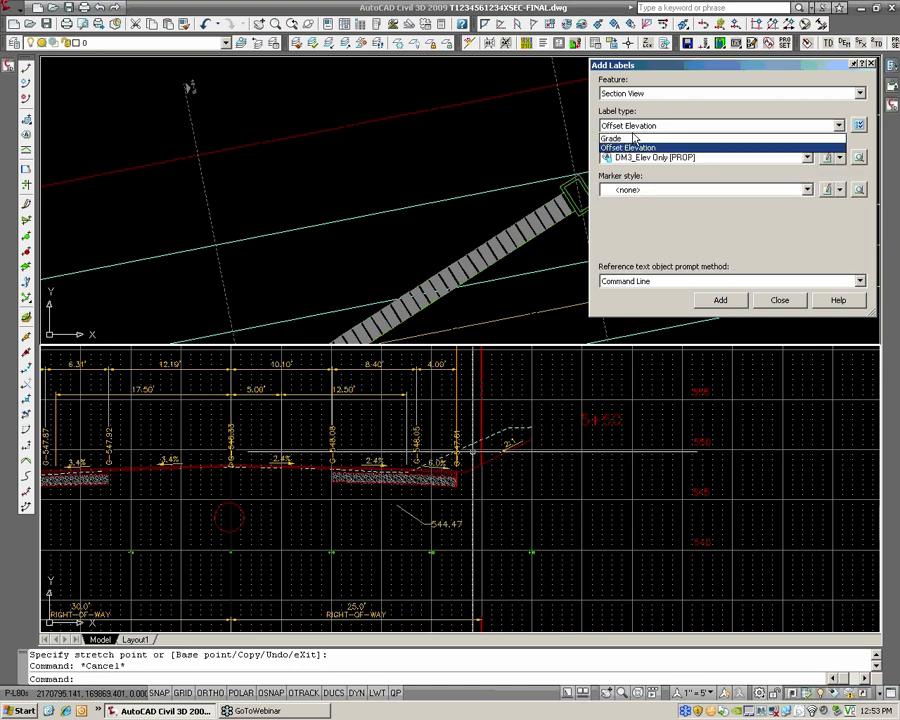
click(630, 138)
click(639, 164)
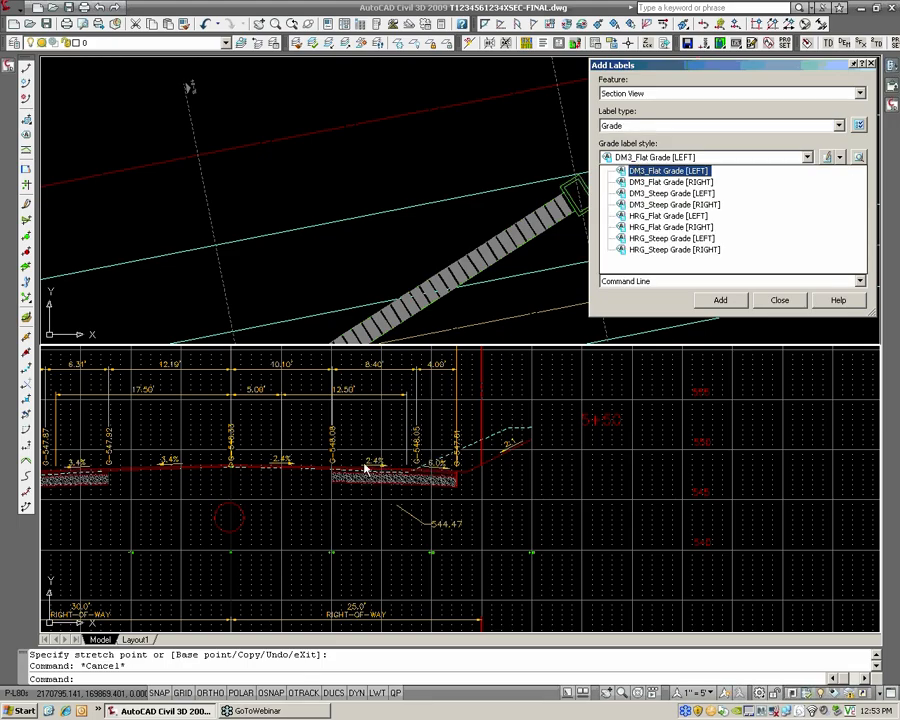
click(508, 458)
scroll(508, 458, up, 3)
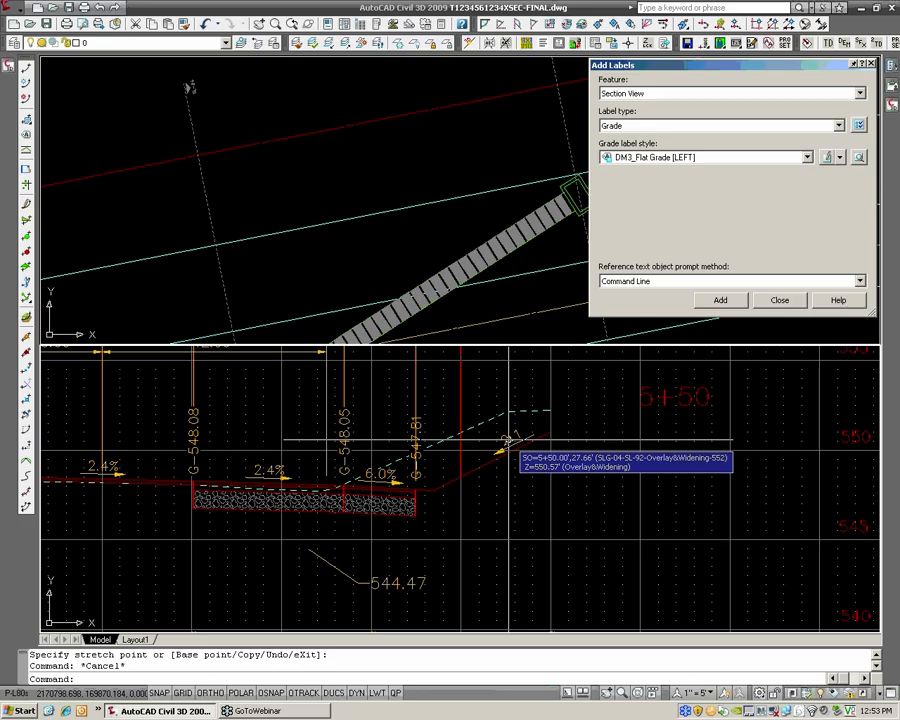
scroll(331, 447, down, 6)
key(Escape)
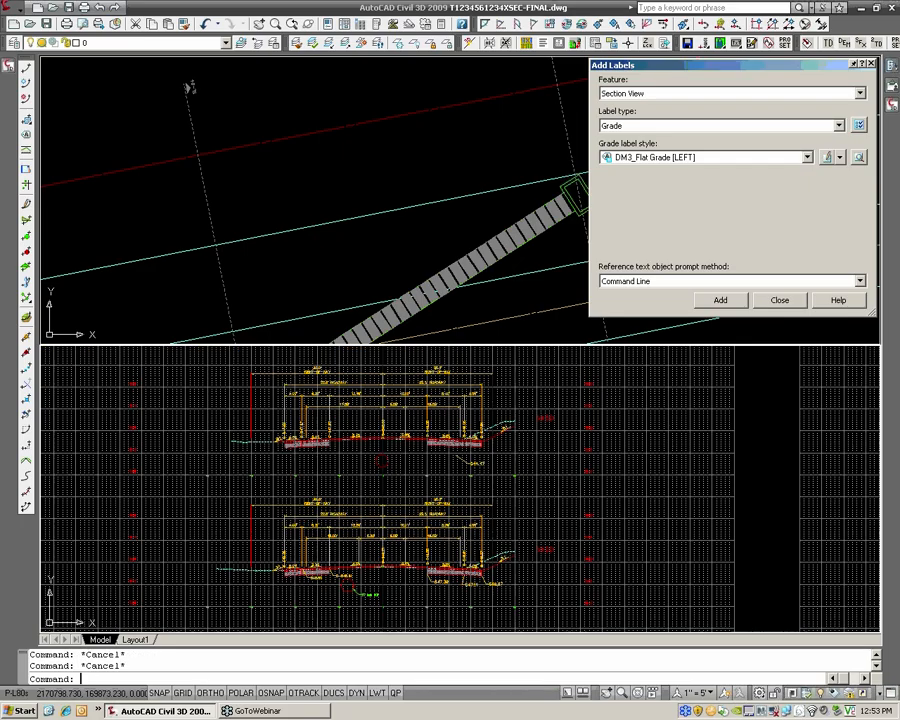
mouse_move(331, 447)
middle_down()
mouse_move(442, 442)
mouse_move(463, 465)
middle_up()
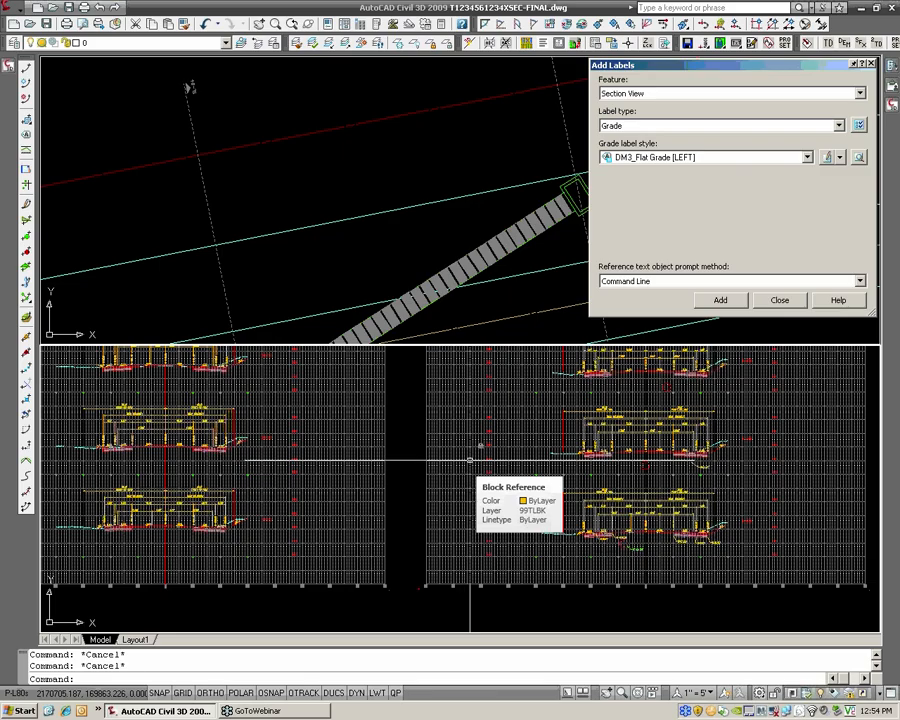
click(780, 300)
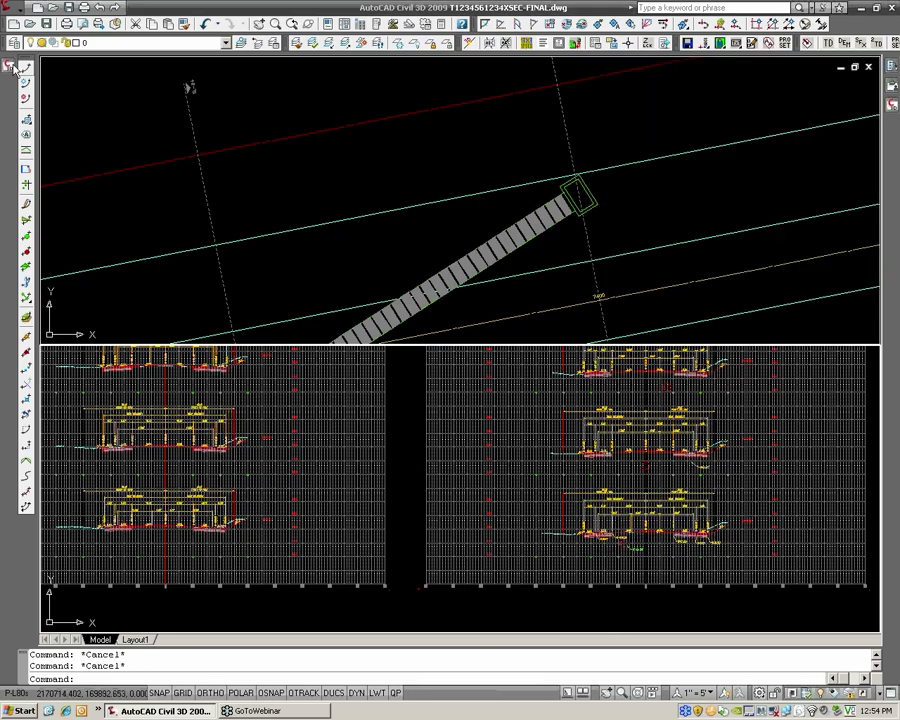
Review the SLG-04 sample line group's material list, section views, sections, general information and sample lines, leaving its properties unchanged
mouse_move(7, 62)
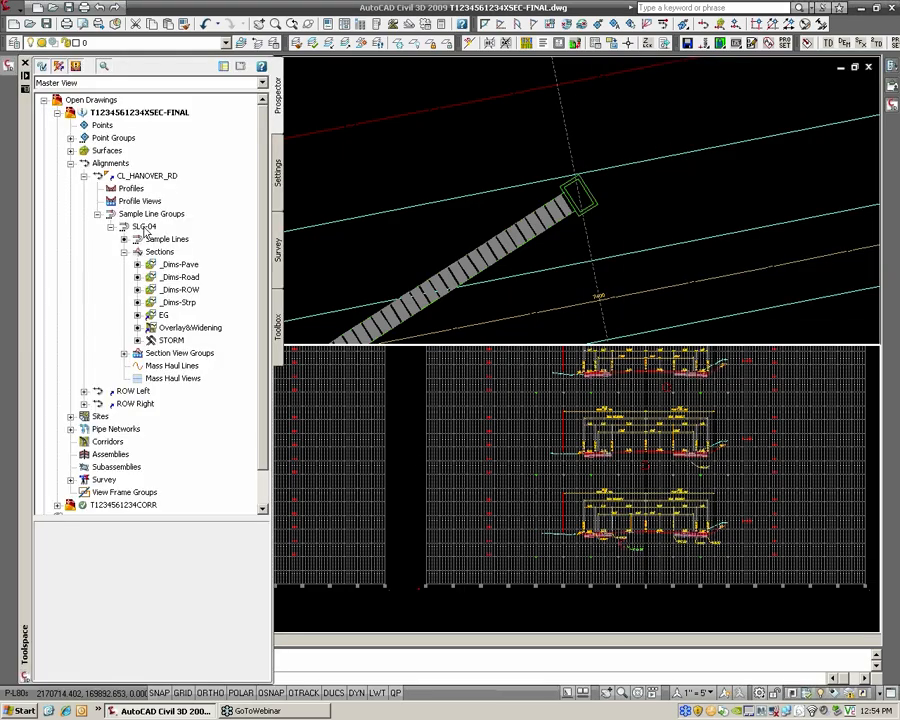
click(144, 228)
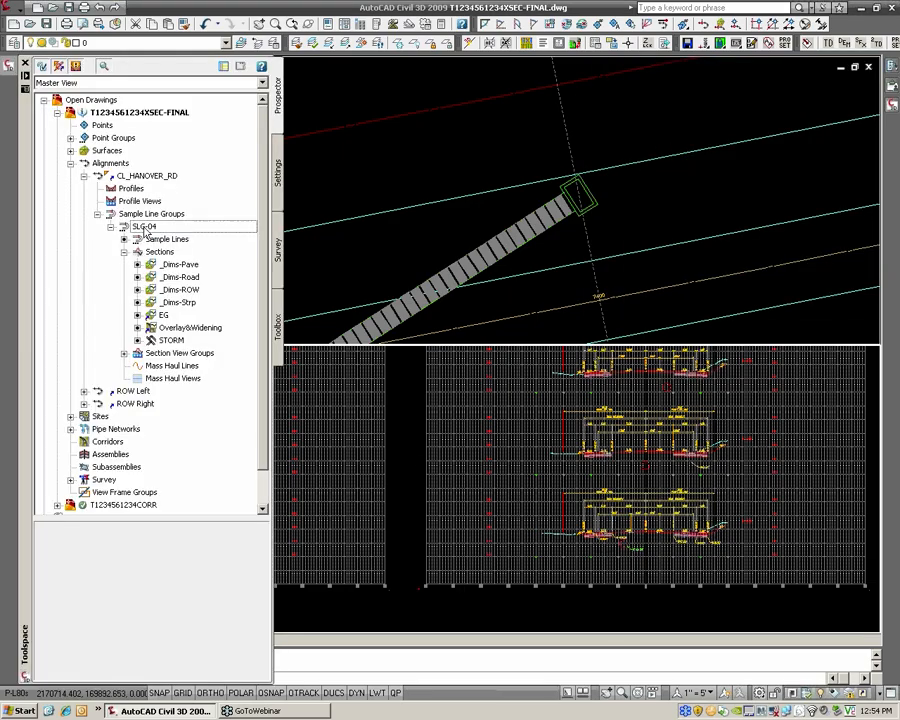
right_click(170, 228)
click(200, 236)
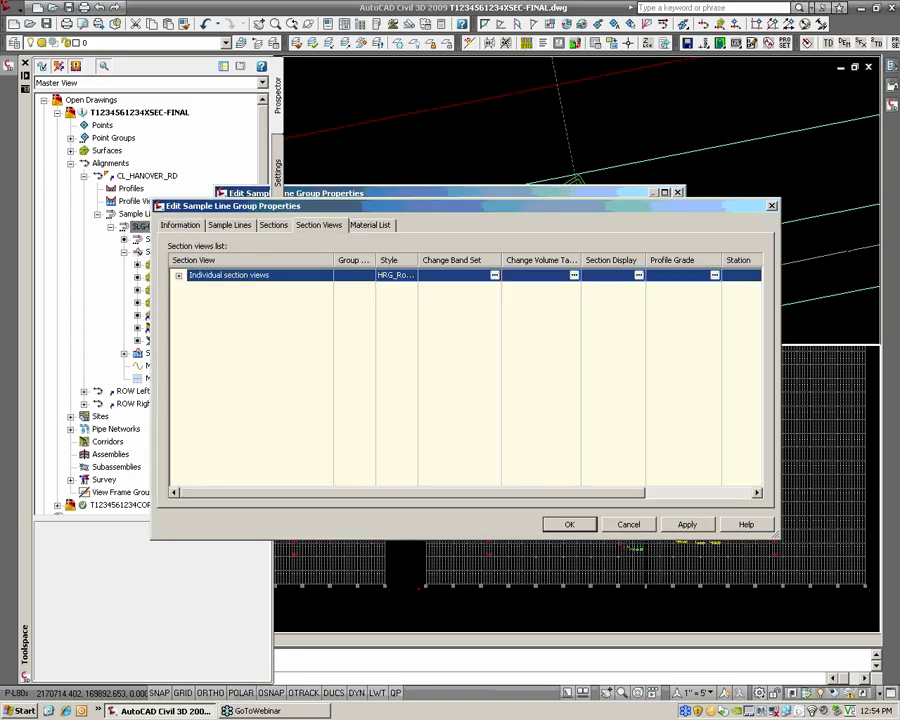
click(372, 226)
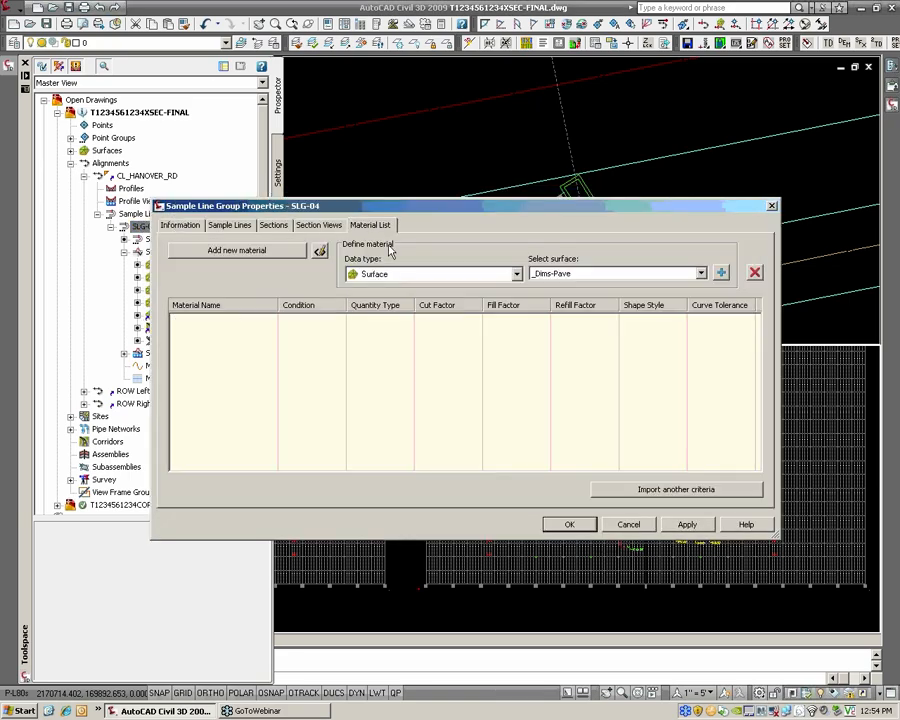
click(311, 228)
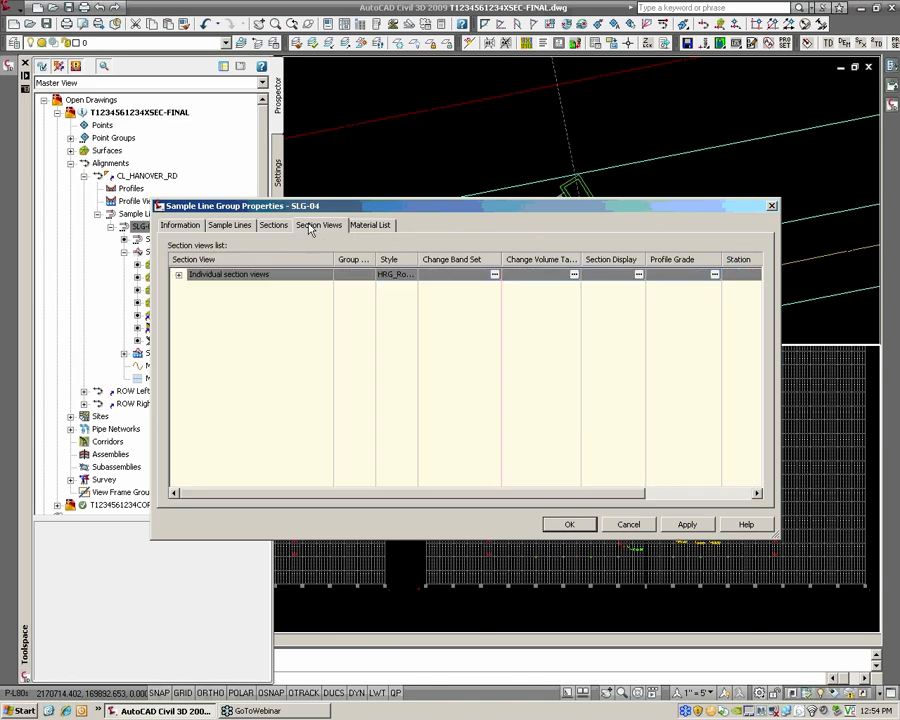
click(273, 226)
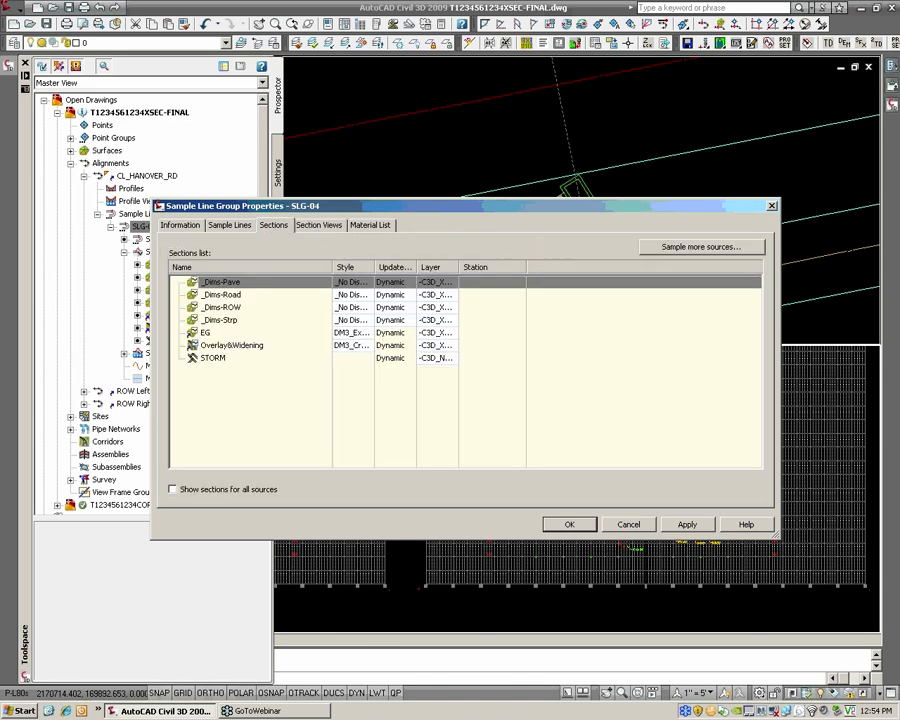
click(229, 226)
click(188, 227)
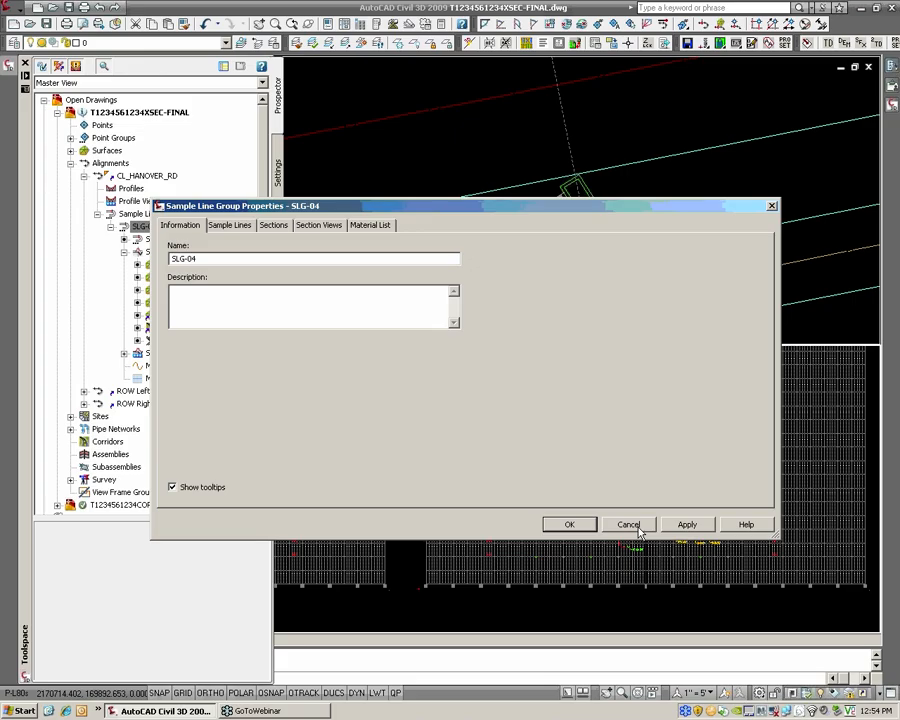
click(225, 226)
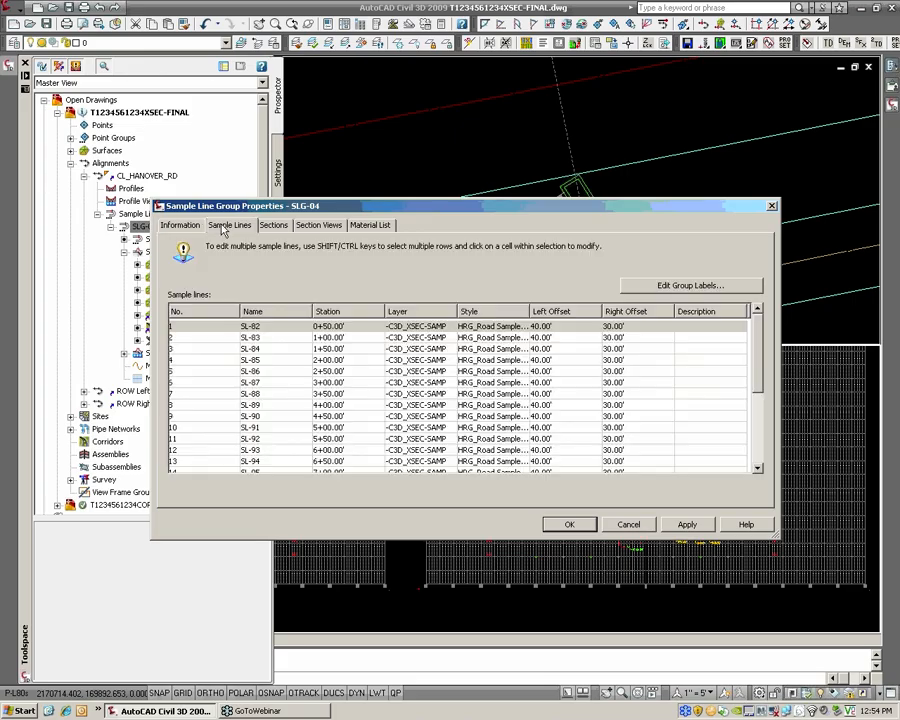
click(626, 524)
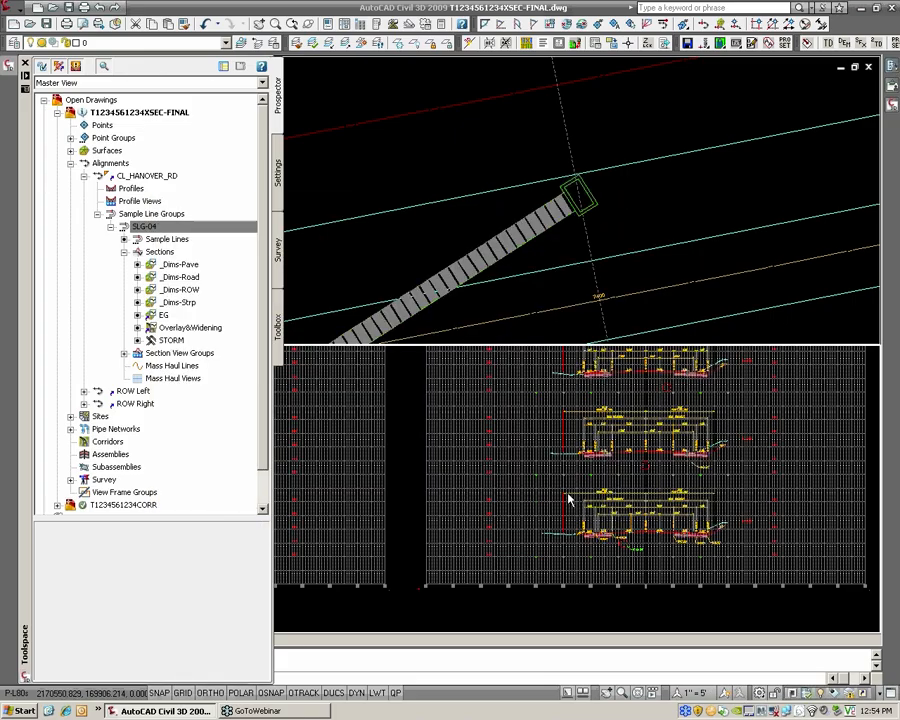
Examine the sample lines crossing the Hanover Road alignment and the storm pipe run in the plan view
scroll(442, 205, down, 6)
middle_drag(502, 215, 450, 197)
key(Escape)
key(Escape)
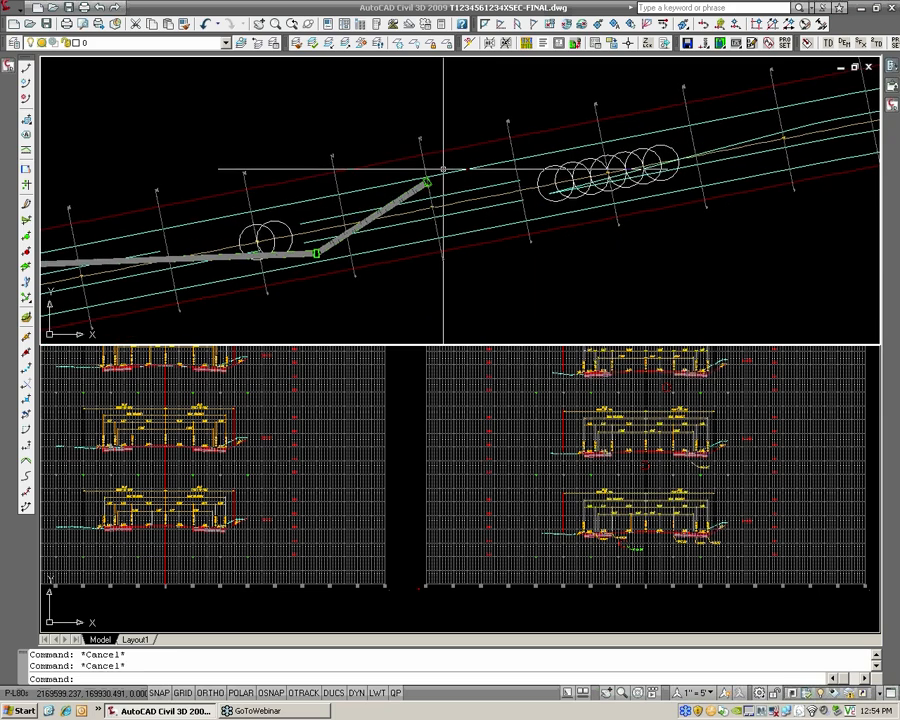
scroll(440, 210, down, 6)
scroll(290, 250, up, 5)
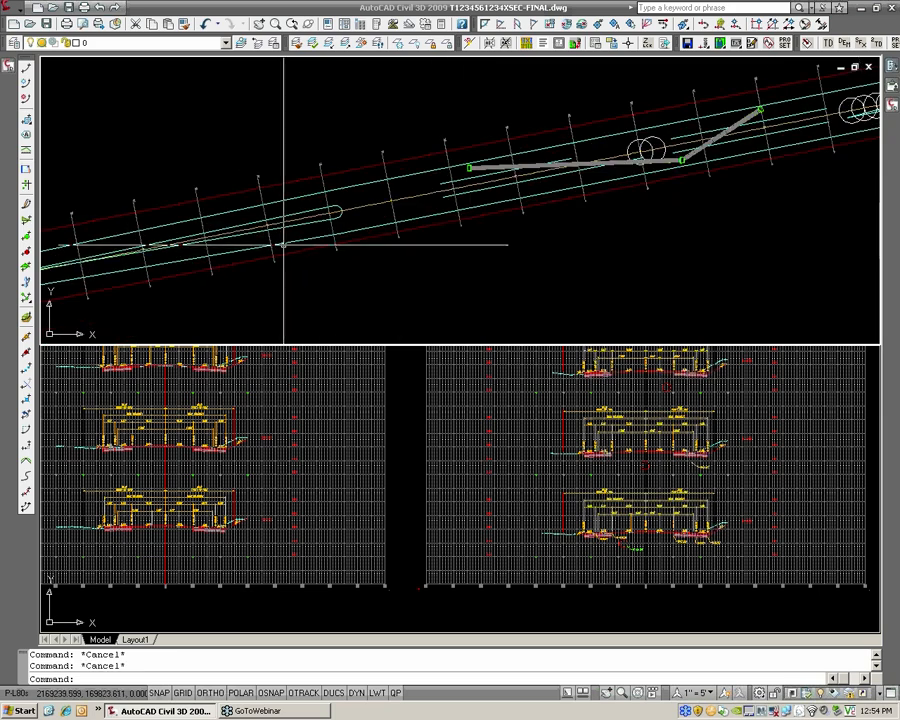
middle_drag(390, 166, 346, 191)
mouse_move(463, 182)
middle_down()
mouse_move(368, 203)
mouse_move(372, 221)
middle_up()
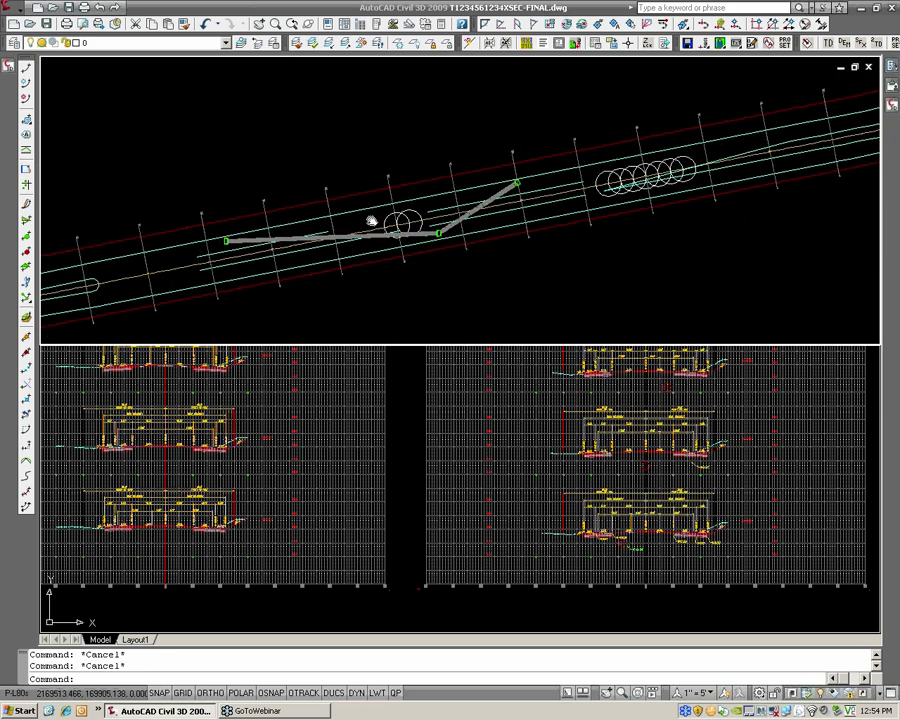
scroll(471, 187, up, 3)
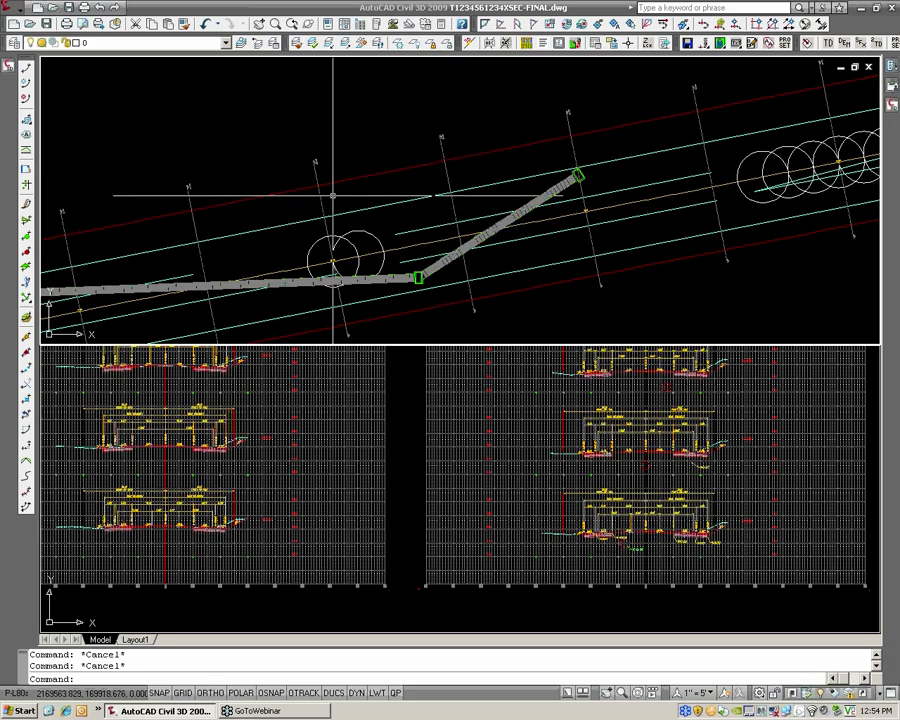
middle_drag(331, 195, 345, 178)
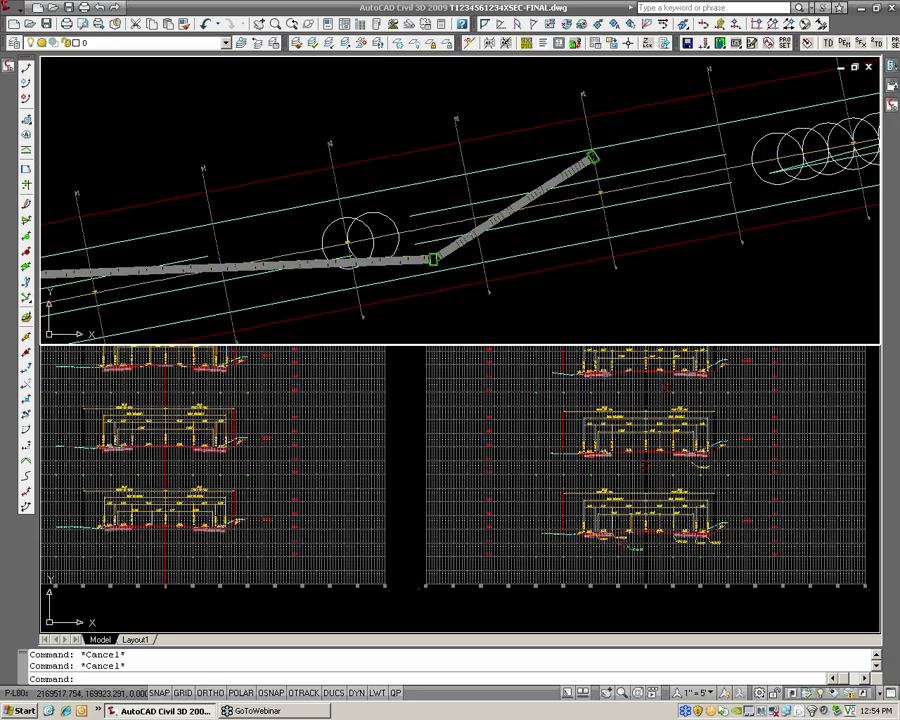
click(332, 152)
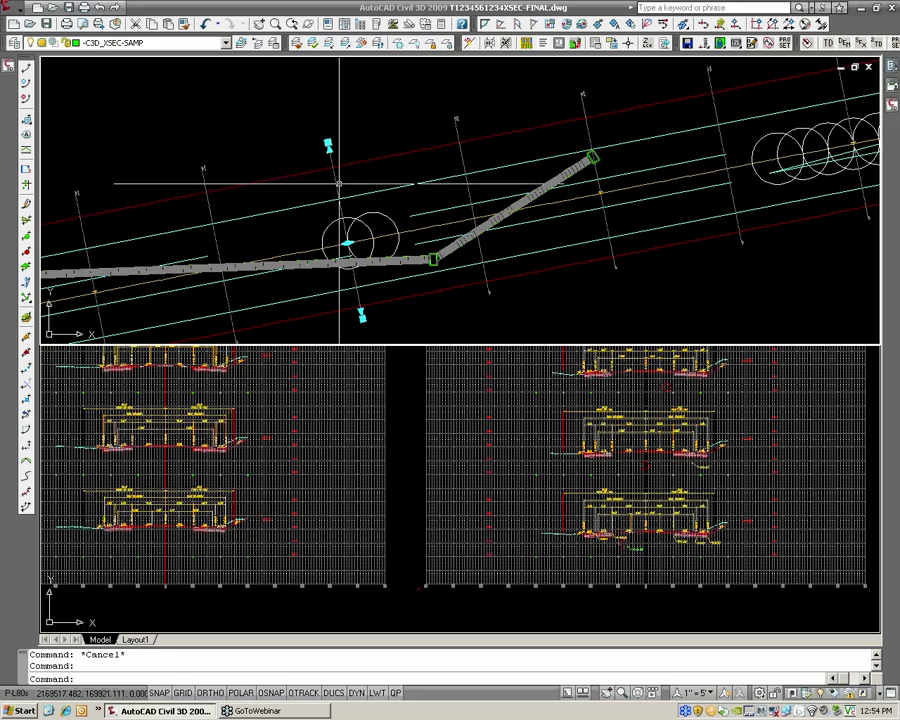
key(Escape)
Set the right offset of all sample lines in the SLG-04 sample line group to 50 feet and apply the change
mouse_move(8, 70)
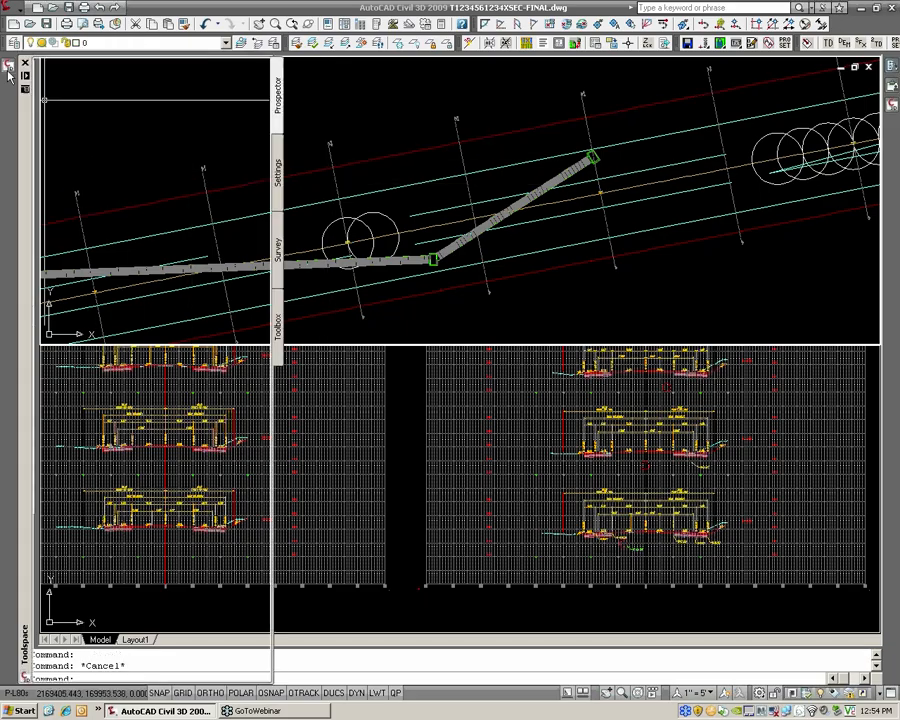
right_click(157, 228)
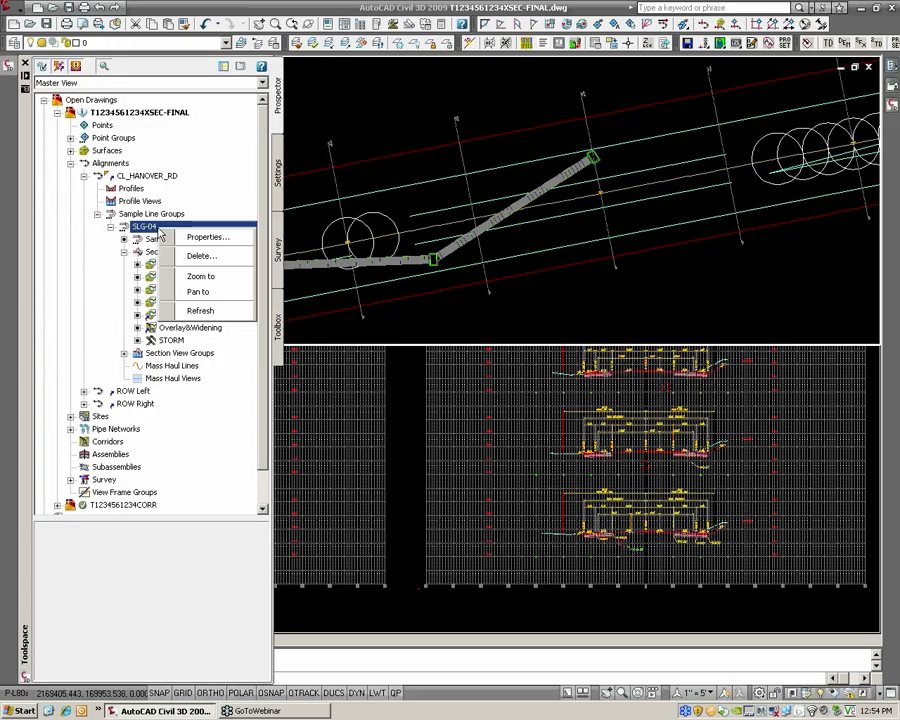
click(200, 237)
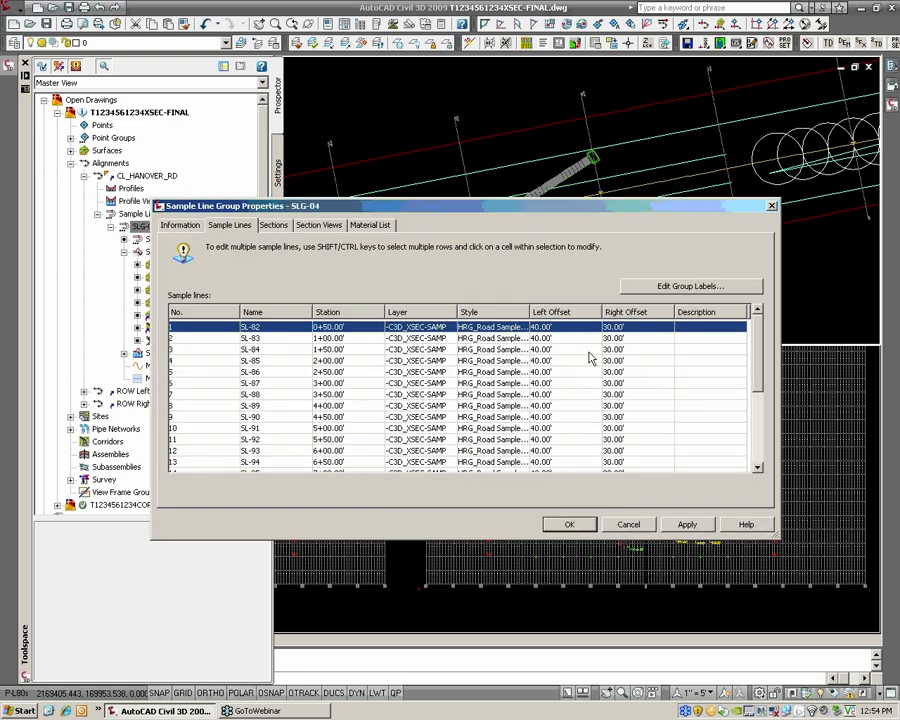
scroll(590, 400, down, 5)
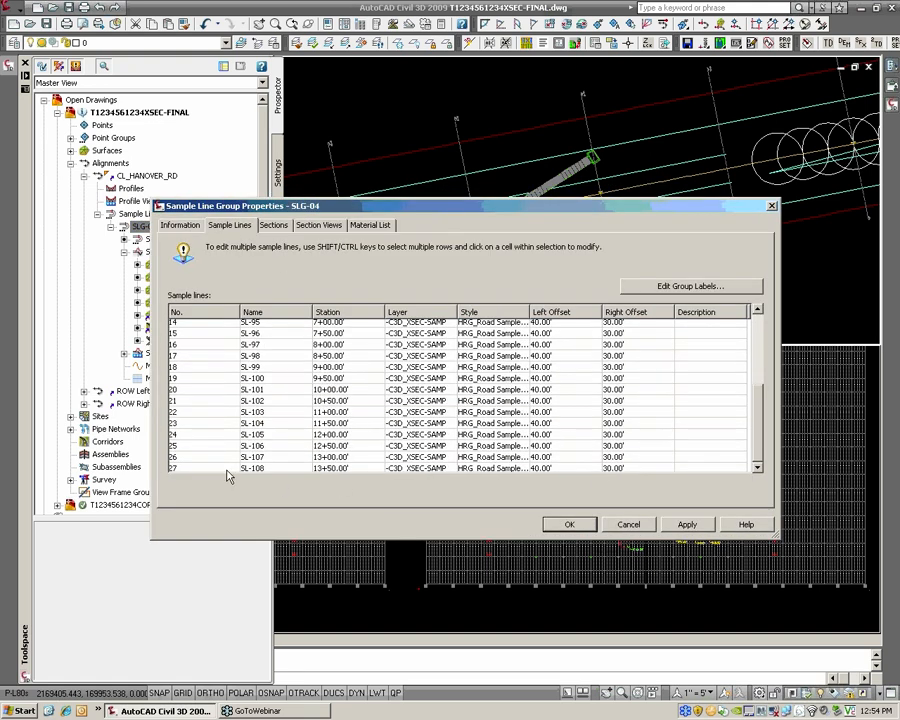
shift+click(222, 468)
drag(760, 427, 757, 341)
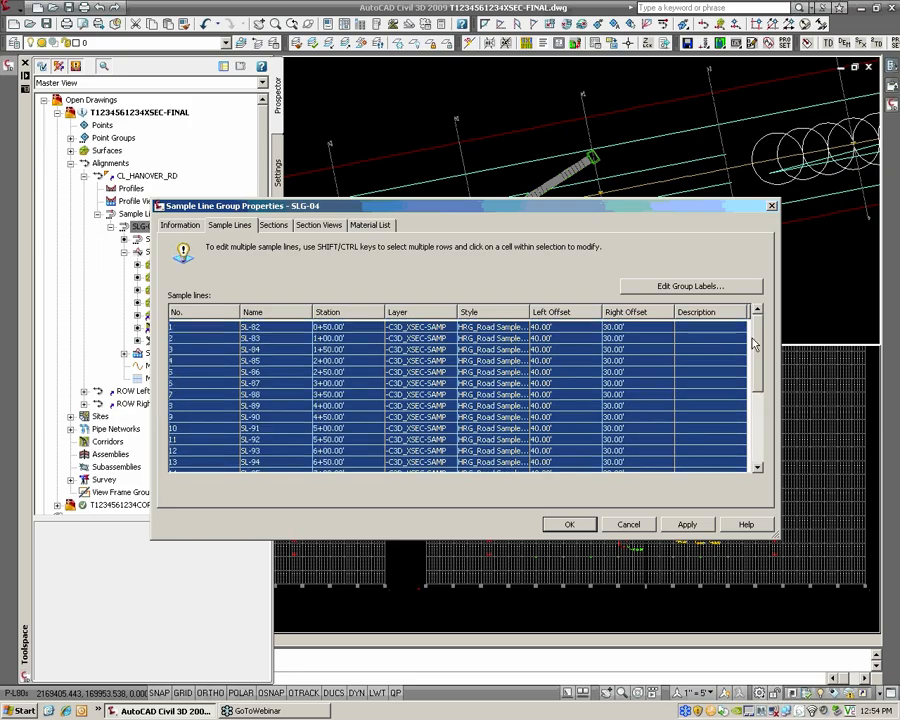
click(630, 326)
text(50)
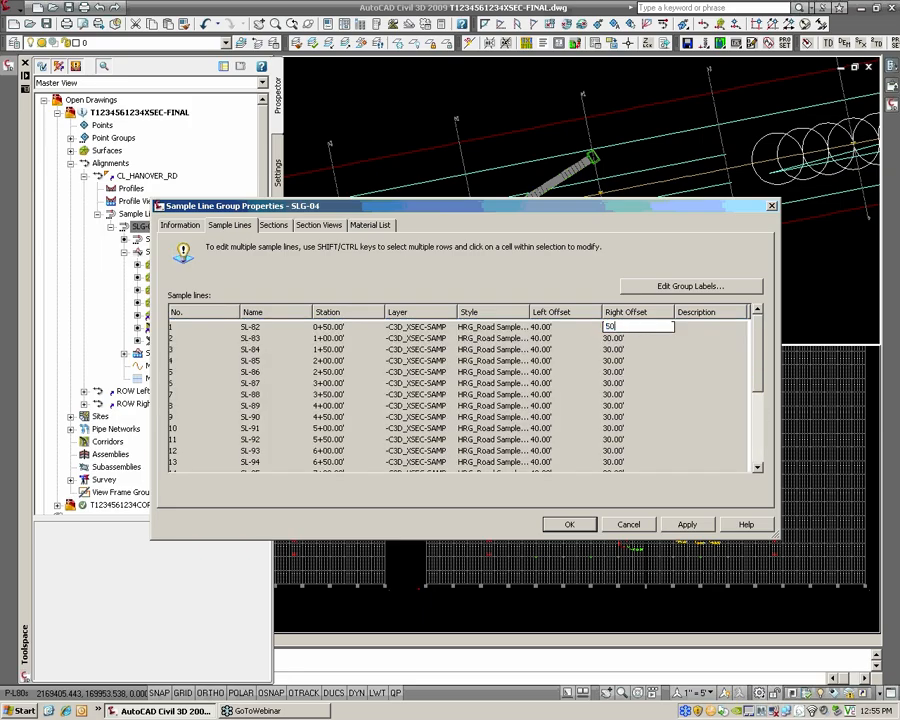
click(633, 349)
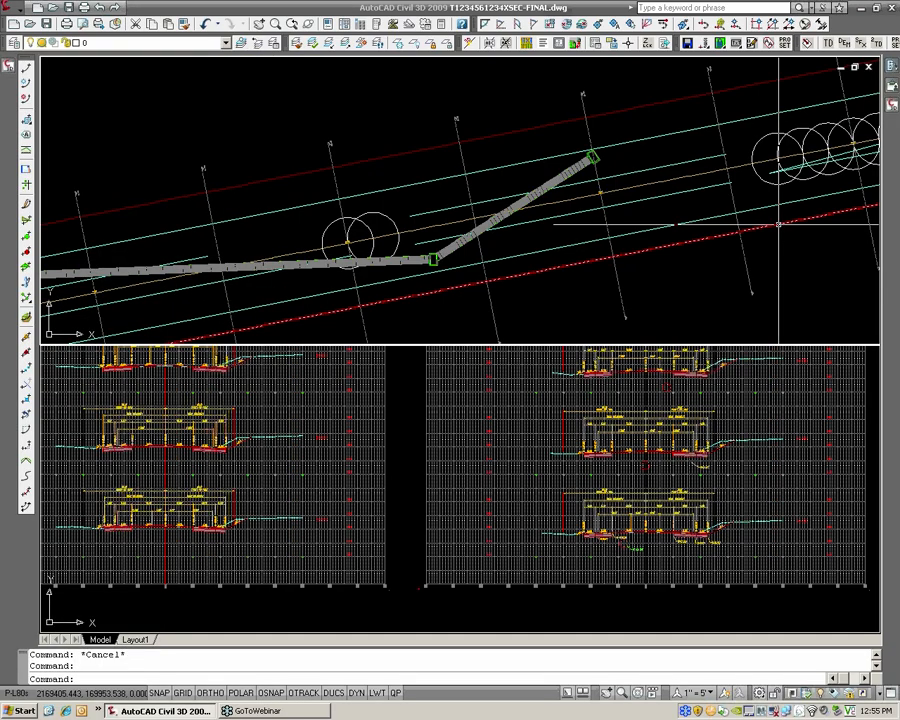
Examine the sample lines' right-side extents in the plan view and the ground lines in the Hanover Road section views
middle_drag(729, 279, 590, 248)
scroll(406, 246, down, 3)
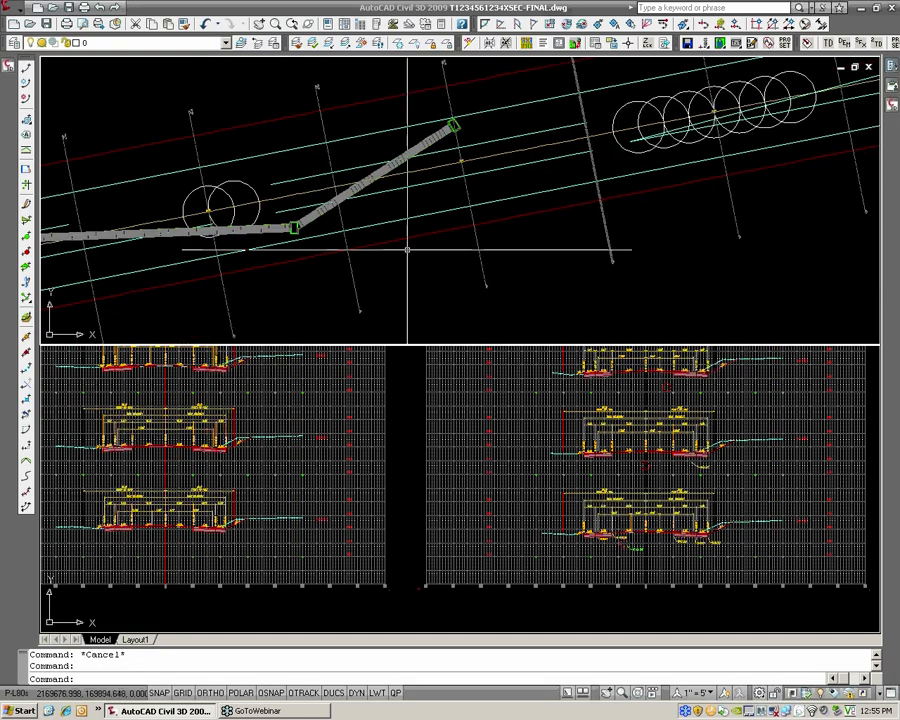
middle_drag(790, 452, 595, 458)
scroll(580, 445, up, 2)
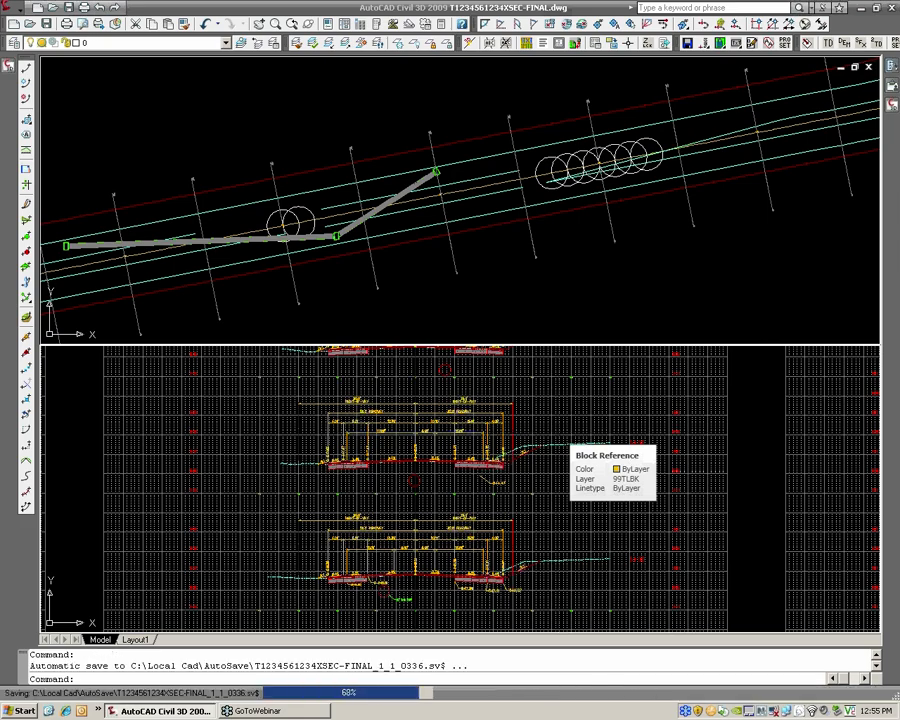
scroll(575, 440, up, 2)
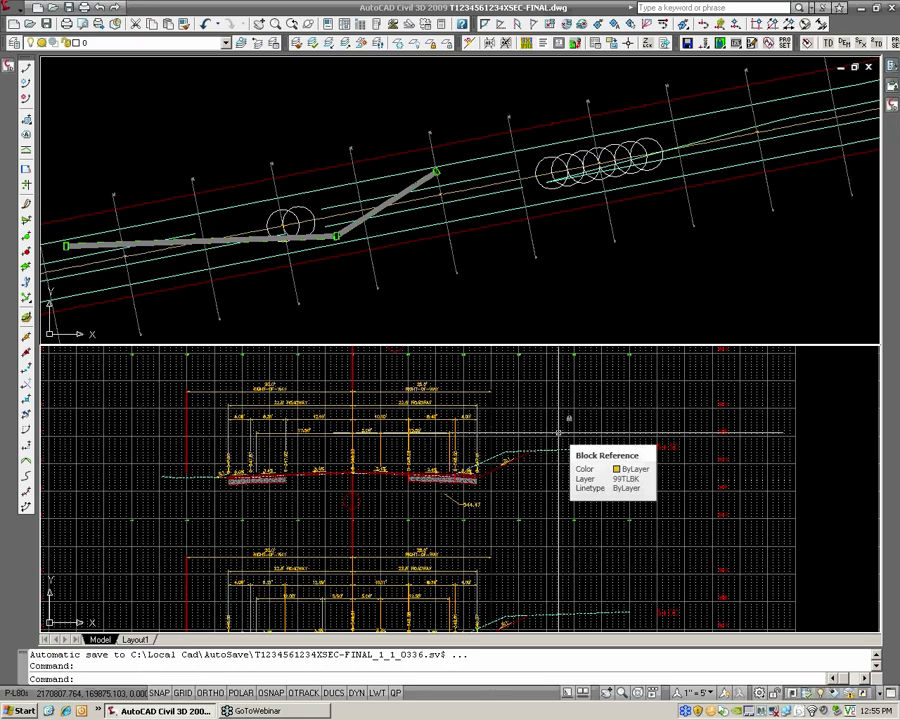